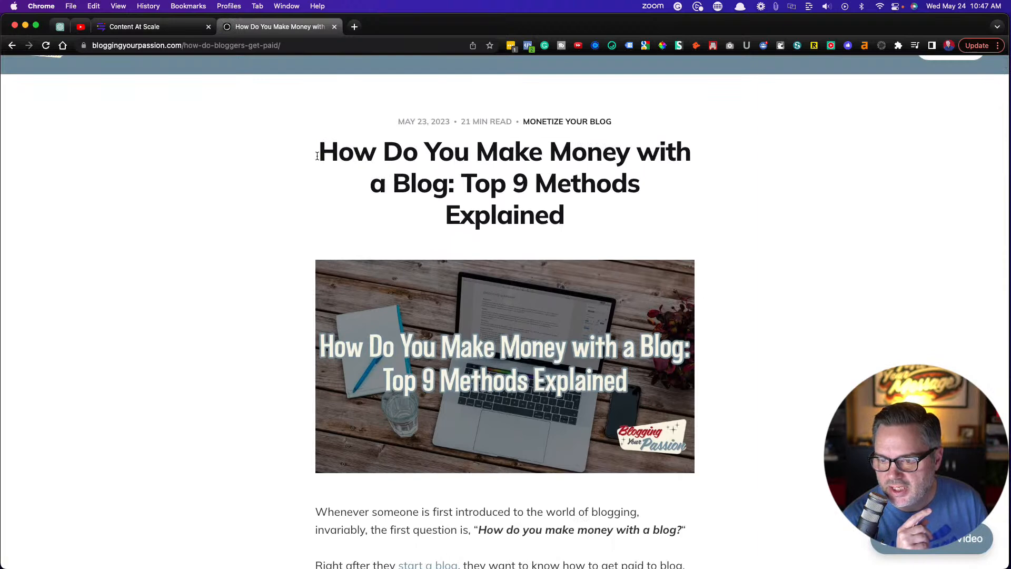
Read through the blog post's introduction and its sections on how bloggers get paid
left_click(235, 188)
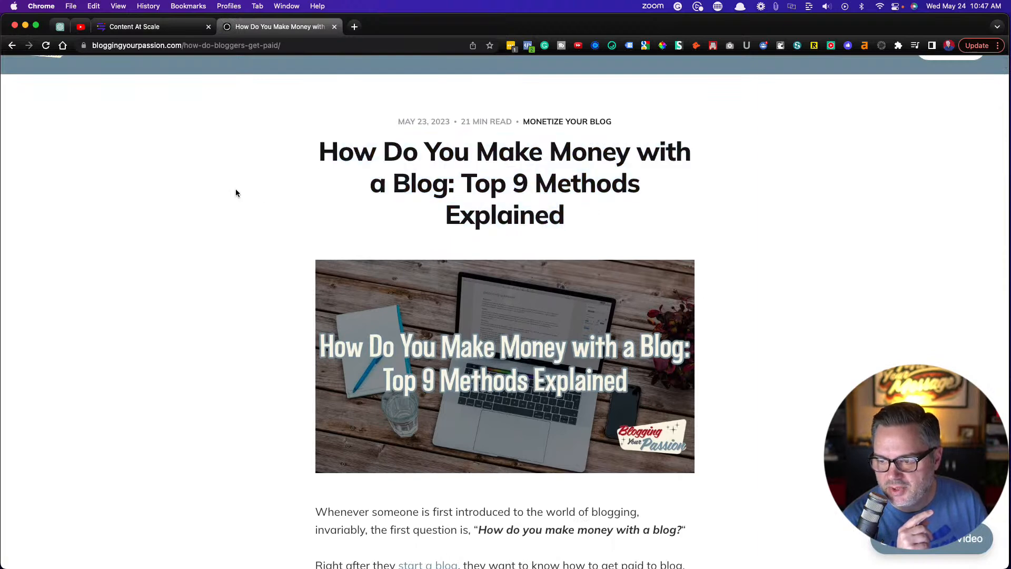
scroll(131, 248, "down", 6)
scroll(131, 252, "down", 2)
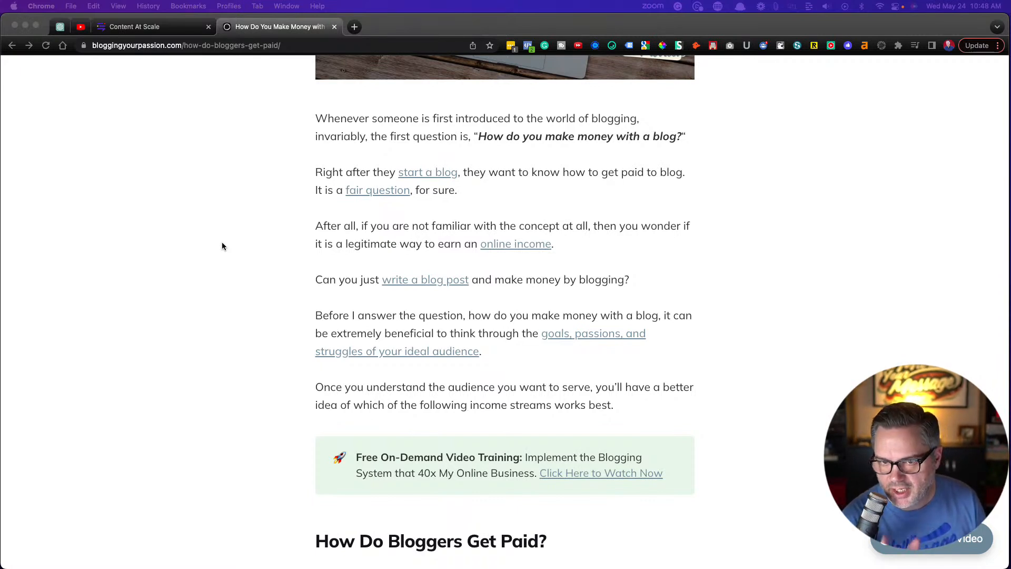
scroll(223, 246, "down", 8)
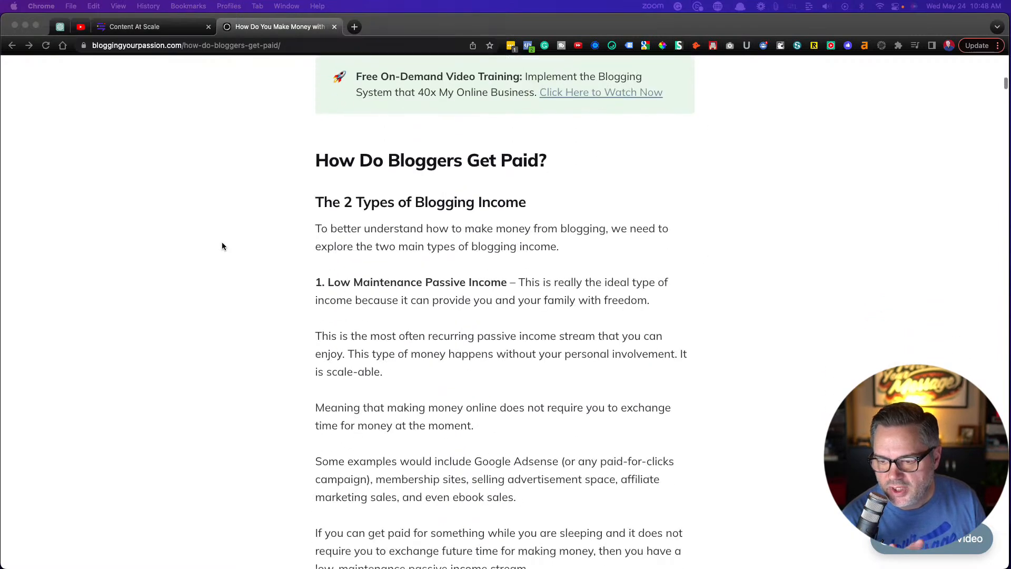
scroll(222, 246, "down", 11)
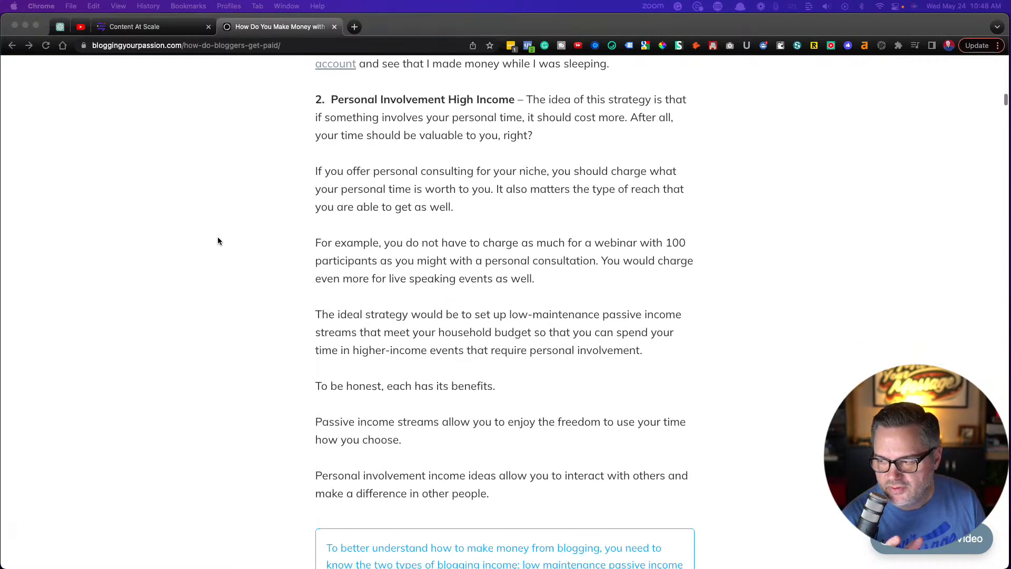
scroll(844, 170, "down", 7)
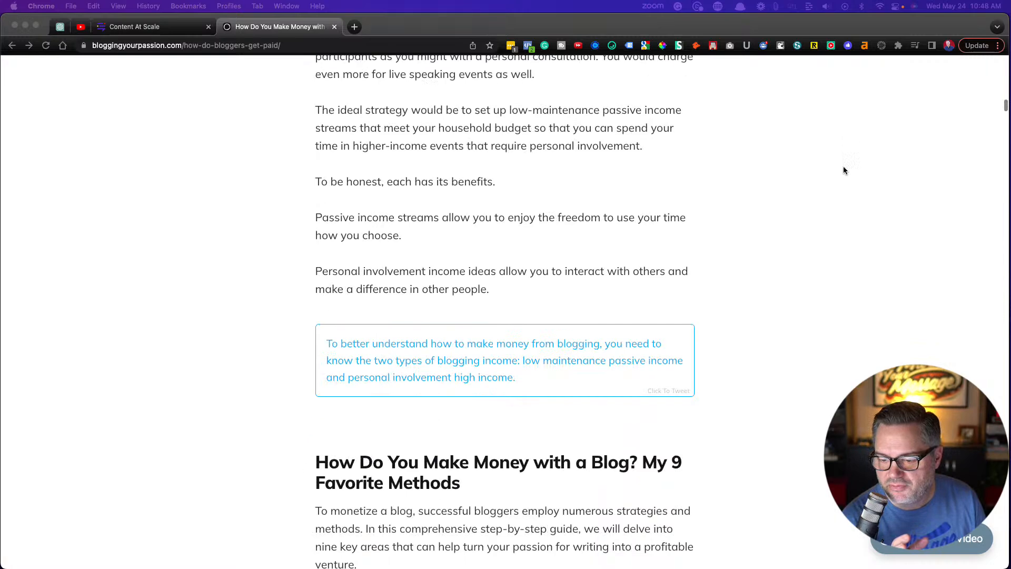
scroll(844, 170, "down", 5)
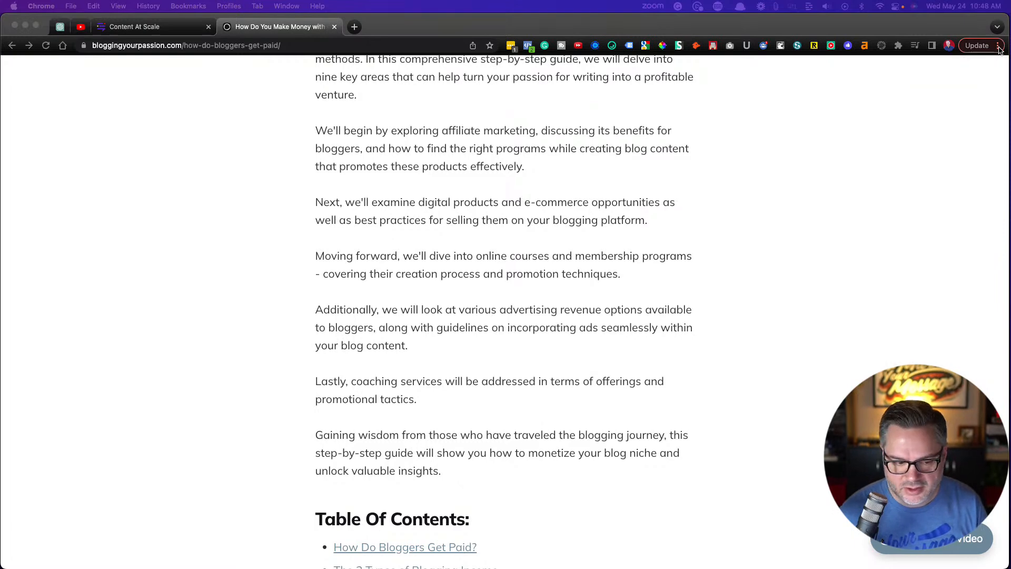
Enlarge the page and review the article's table of contents down to the Method 1. Affiliate Marketing section
left_click(202, 195)
key("super+equal")
key("super+equal")
scroll(225, 243, "down", 4)
scroll(224, 243, "down", 7)
scroll(224, 243, "down", 1)
scroll(224, 243, "down", 1)
scroll(224, 244, "down", 1)
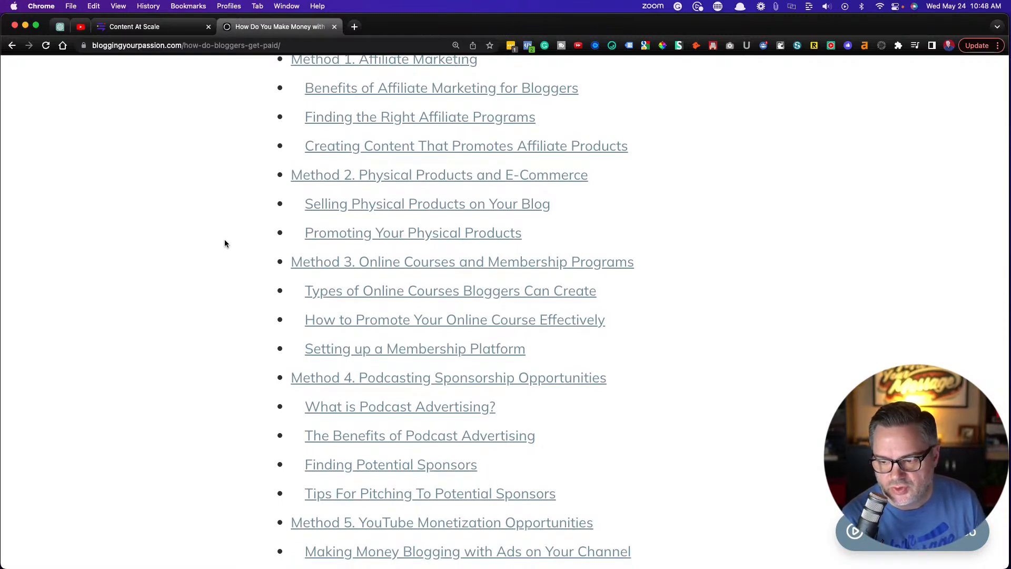
scroll(224, 243, "down", 6)
scroll(225, 243, "down", 11)
scroll(225, 243, "down", 6)
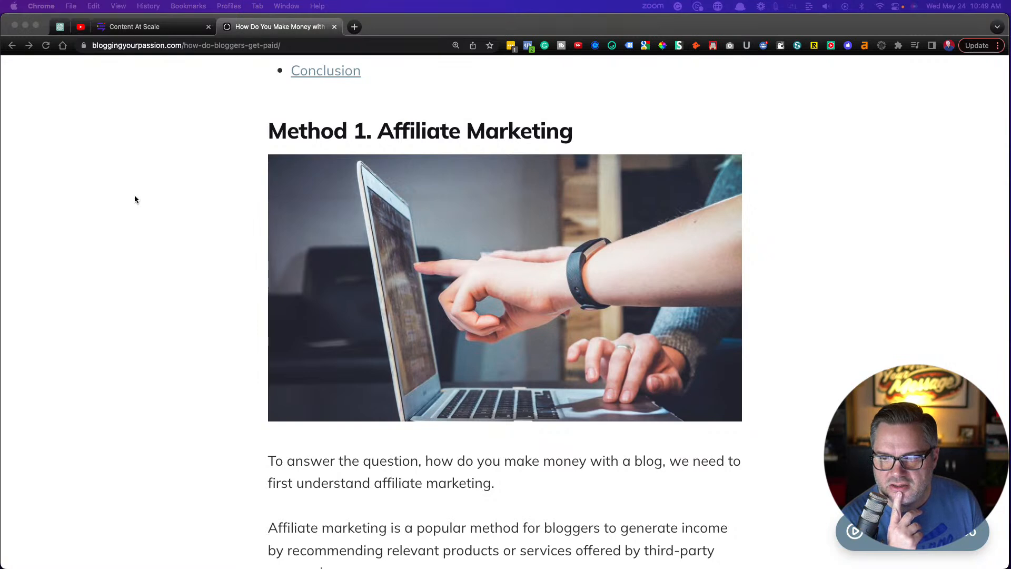
scroll(159, 114, "up", 6)
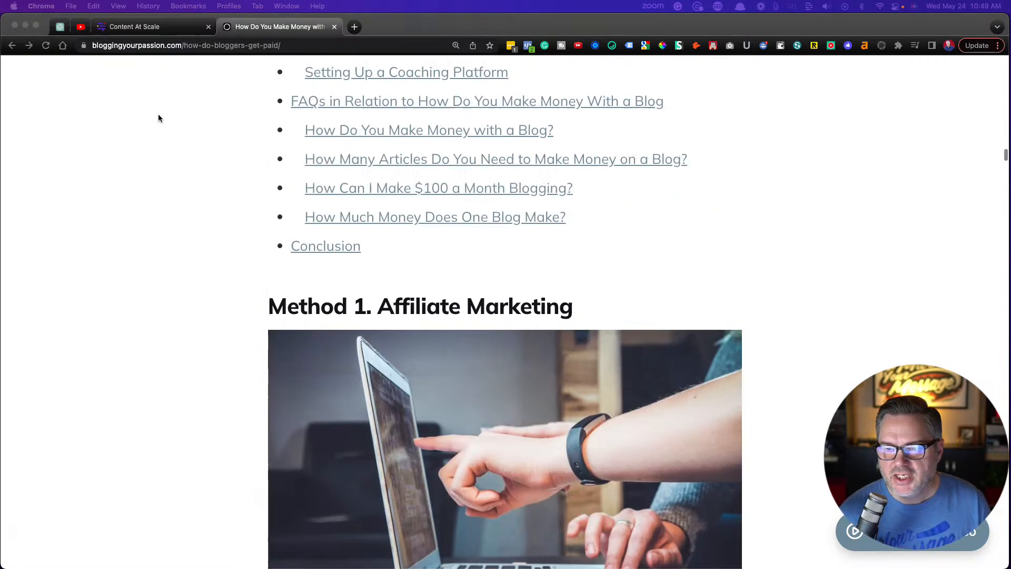
Switch to Content at Scale, save the open draft post on getting blog traffic, and go to the projects list
left_click(143, 30)
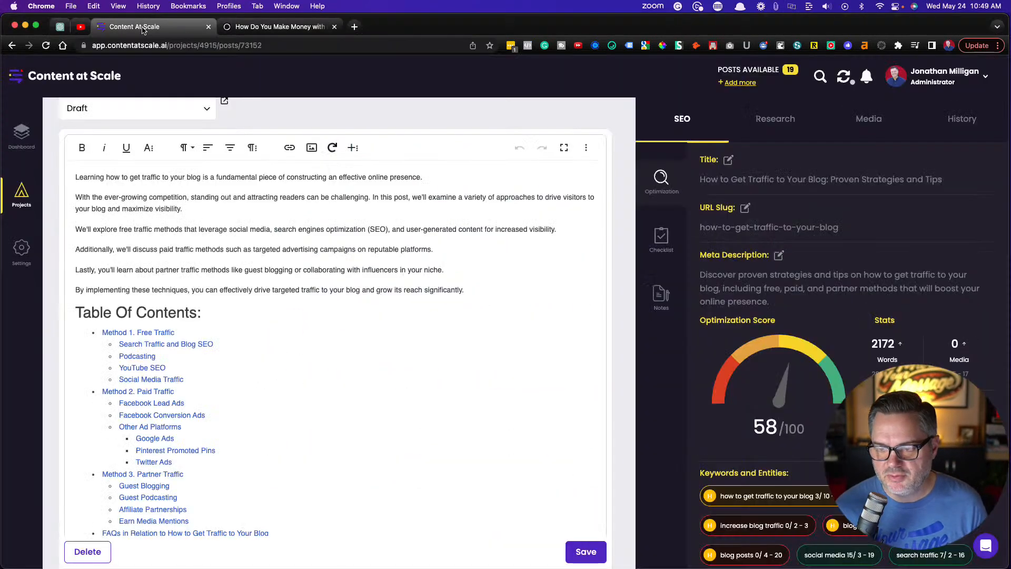
left_click(575, 551)
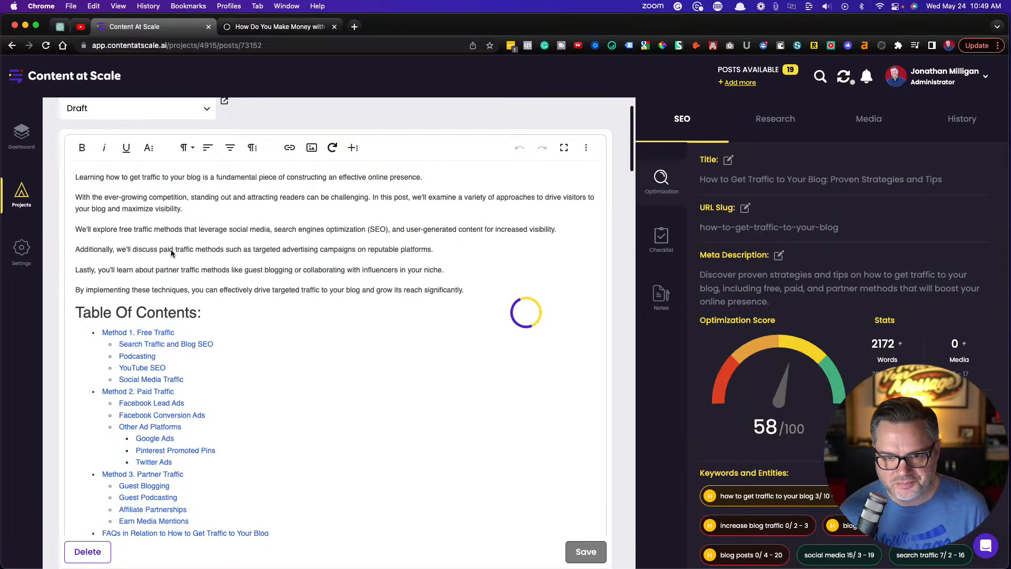
left_click(15, 136)
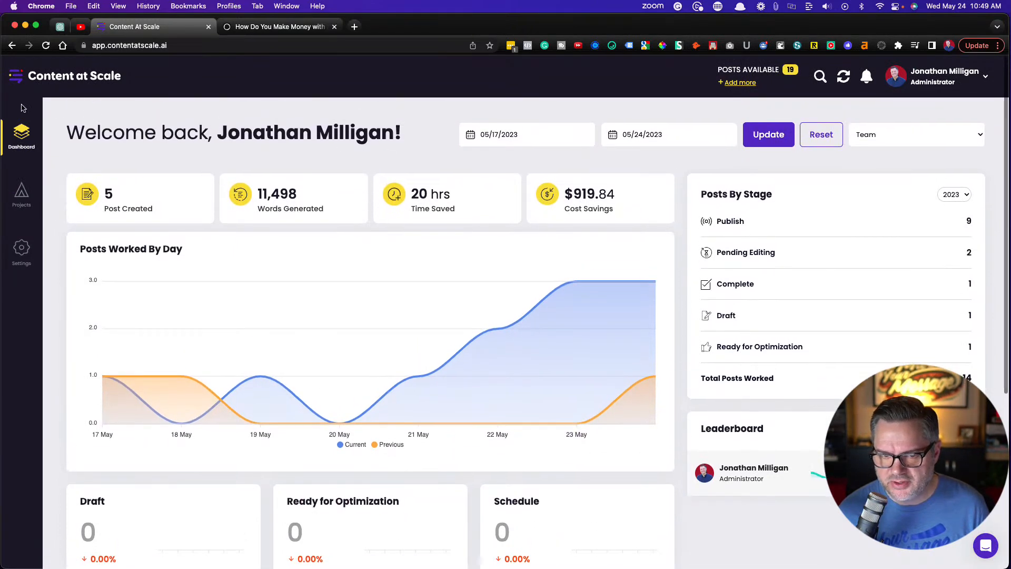
left_click(23, 199)
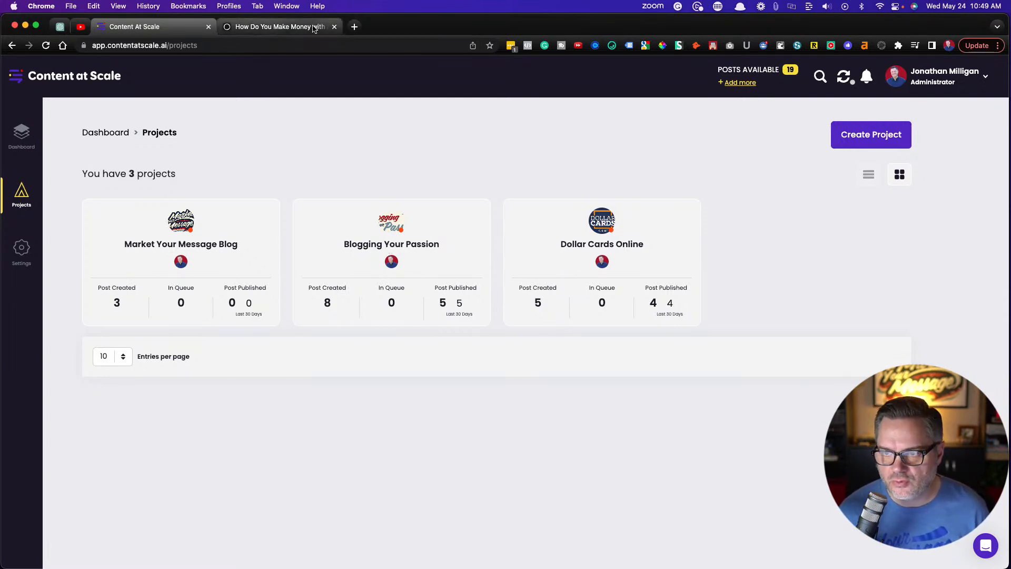
Open Google Drive in a new browser tab, search for "BYP", and open the BYP ClusterAI Content Strategy spreadsheet
left_click(354, 27)
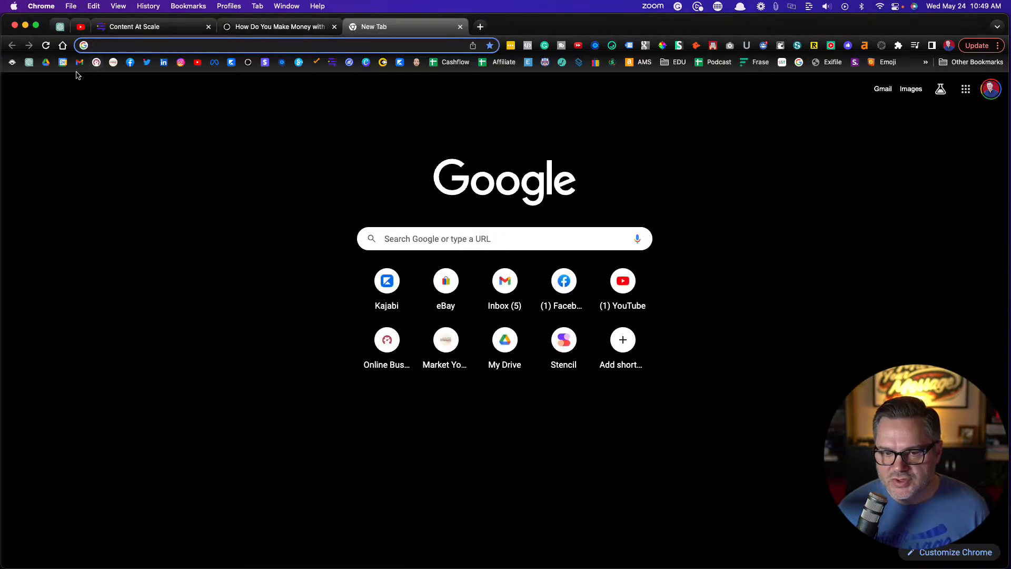
left_click(45, 62)
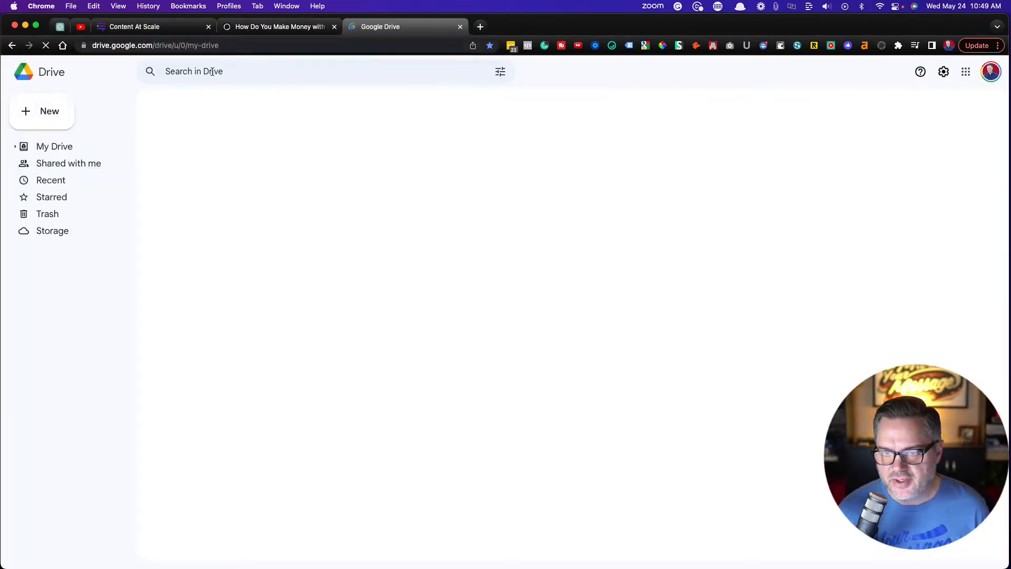
left_click(221, 71)
type("BYP")
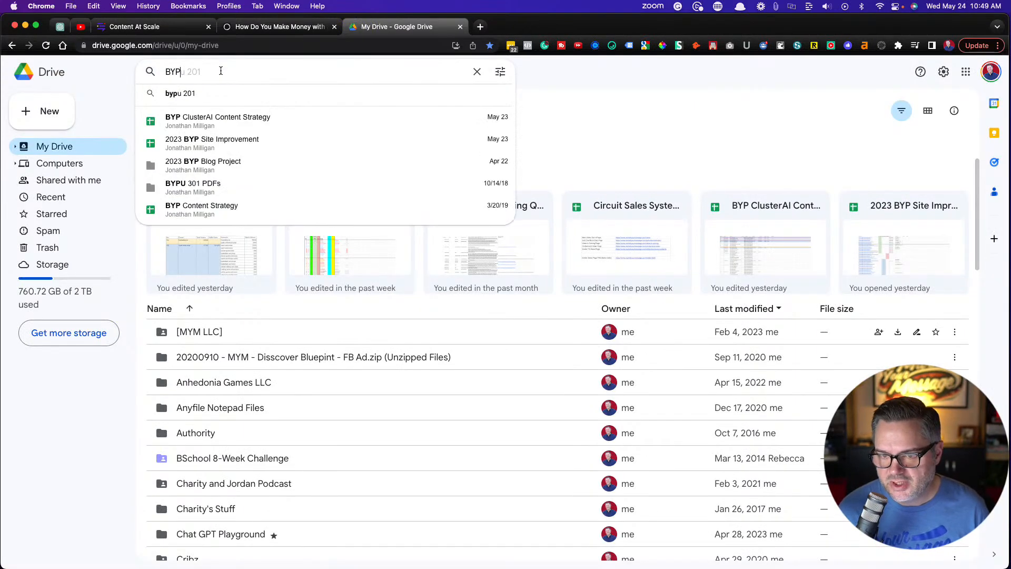
left_click(227, 118)
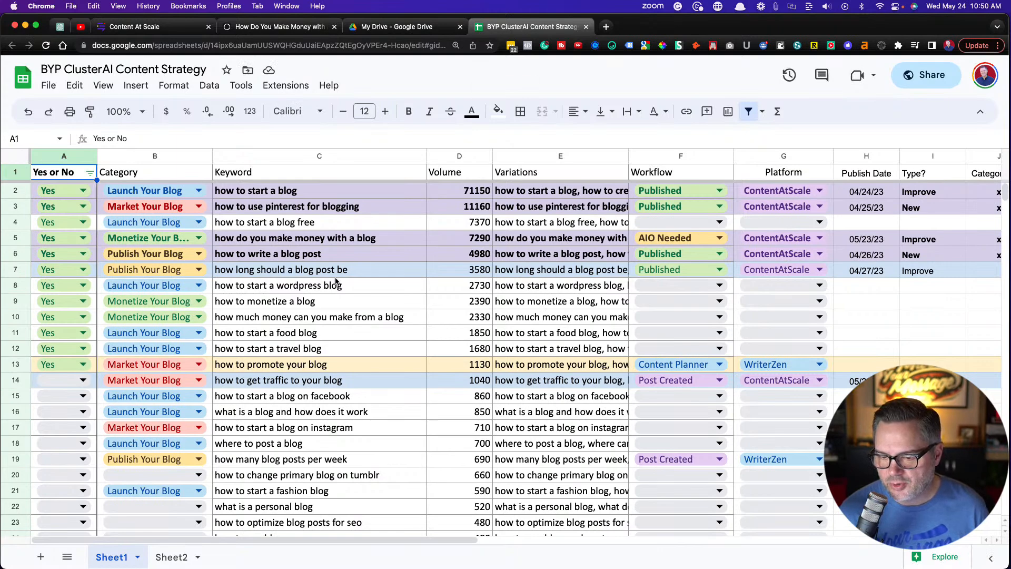
Review the keyword plan and select the keyword, volume and variations cells for "how to get traffic to your blog"
scroll(361, 321, "down", 3)
scroll(361, 321, "up", 2)
scroll(361, 320, "up", 1)
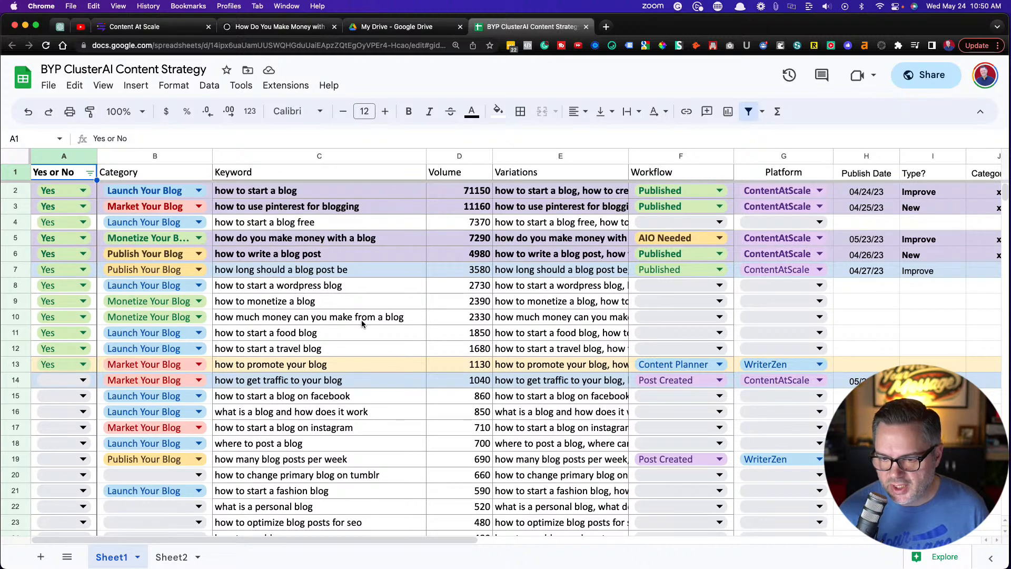
scroll(366, 339, "down", 3)
scroll(323, 325, "right", 1)
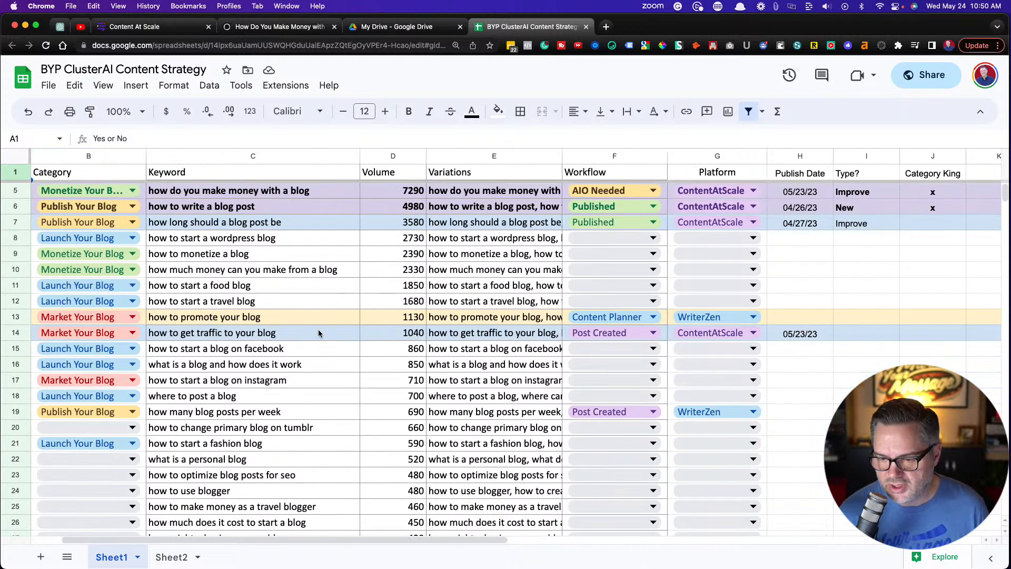
left_click(311, 333)
left_click(222, 351)
left_click_drag(221, 339, 506, 337)
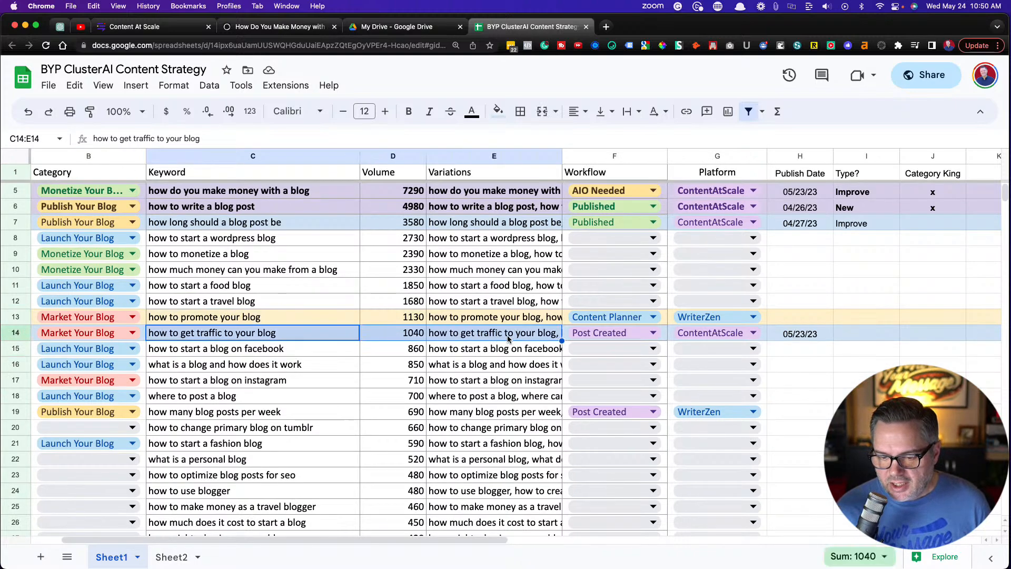
Look through the unused keywords in the sheet and copy "how to make money as a travel blogger"
scroll(387, 321, "down", 2)
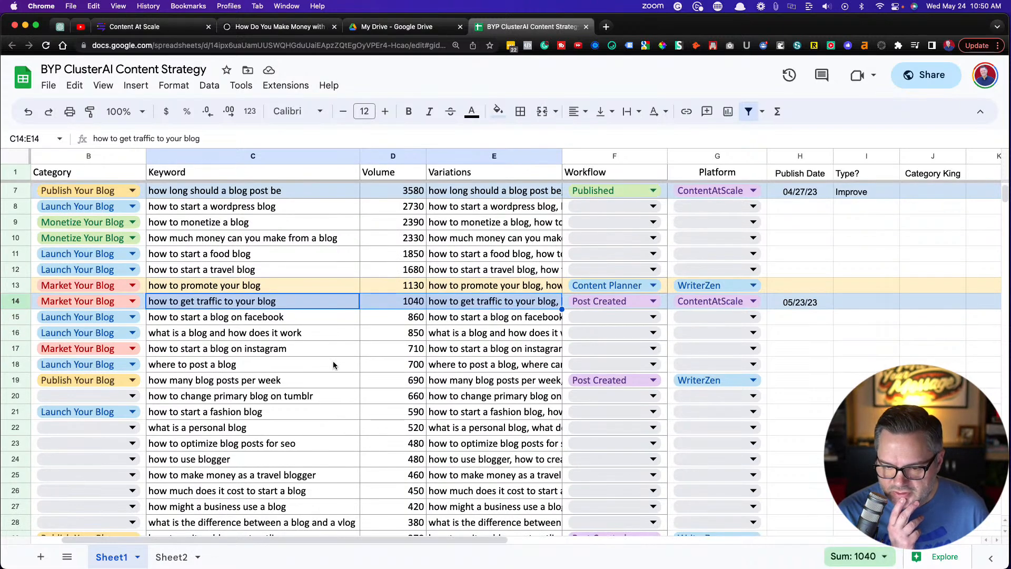
scroll(333, 363, "down", 1)
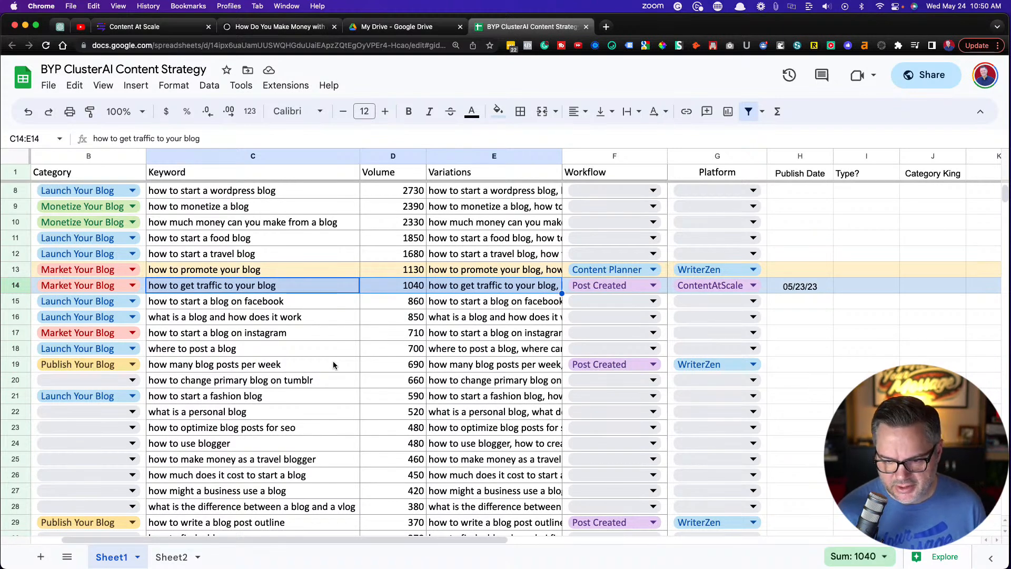
scroll(225, 372, "down", 1)
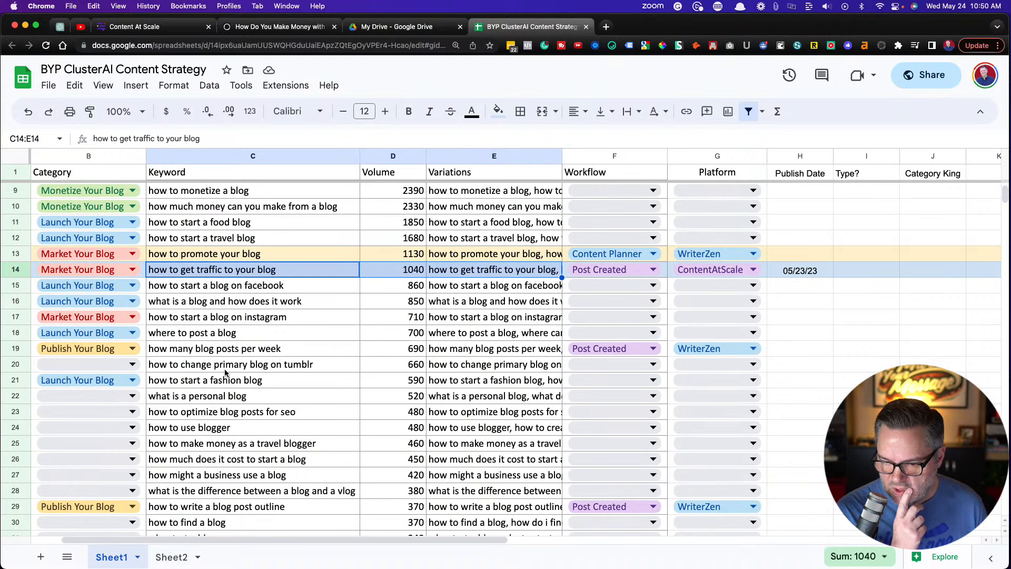
scroll(225, 373, "down", 2)
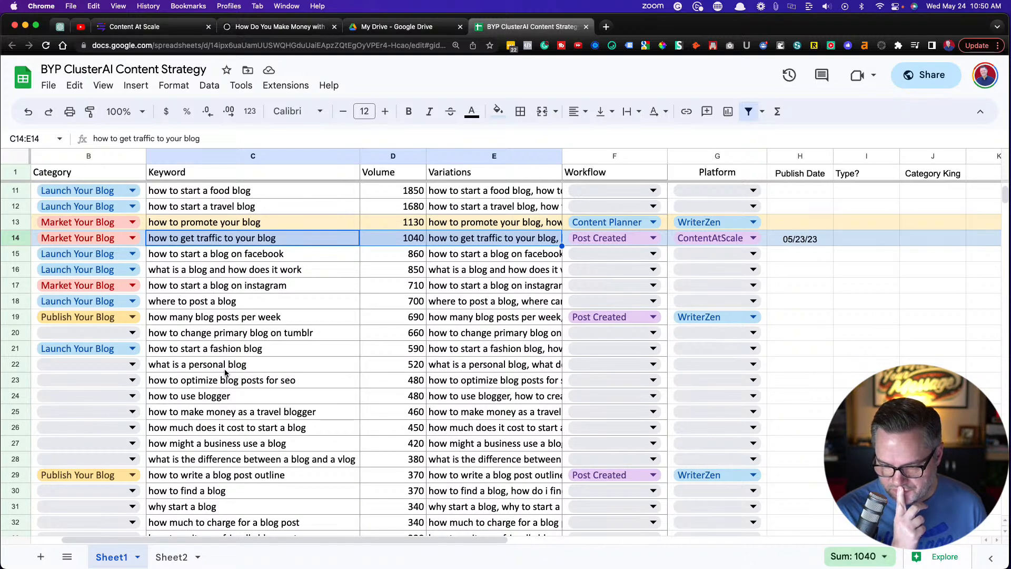
scroll(225, 372, "down", 5)
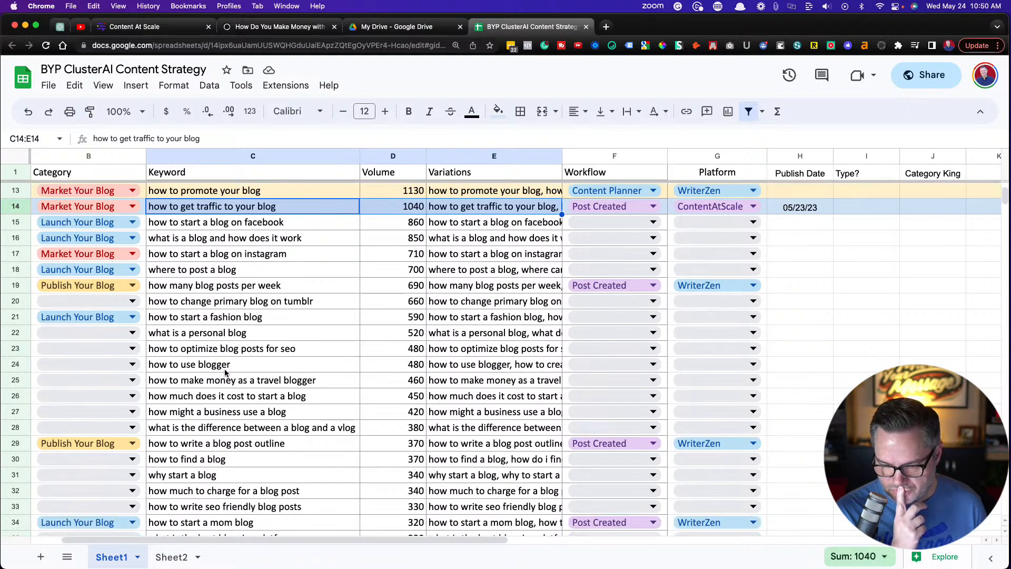
scroll(224, 372, "down", 2)
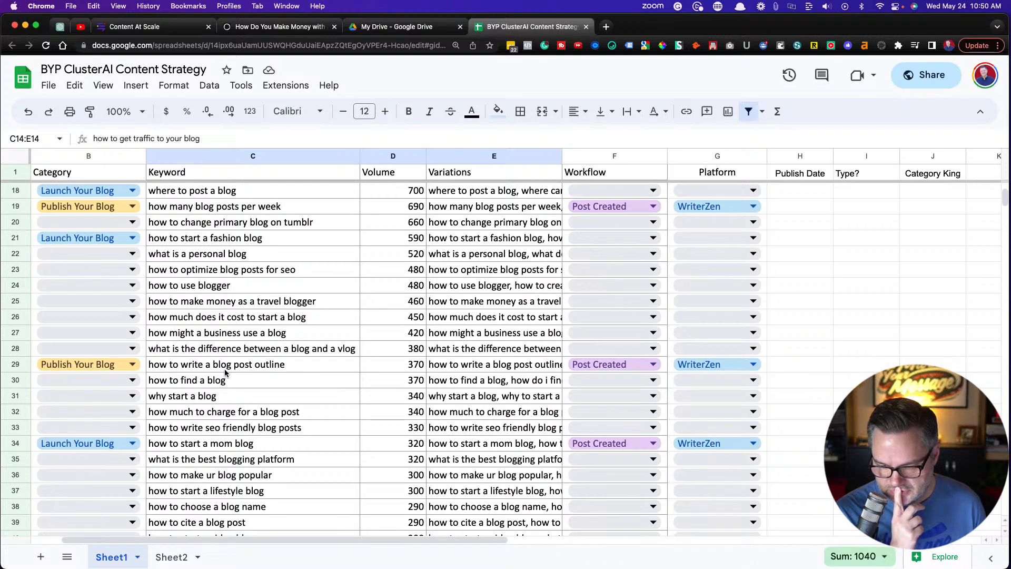
left_click(226, 303)
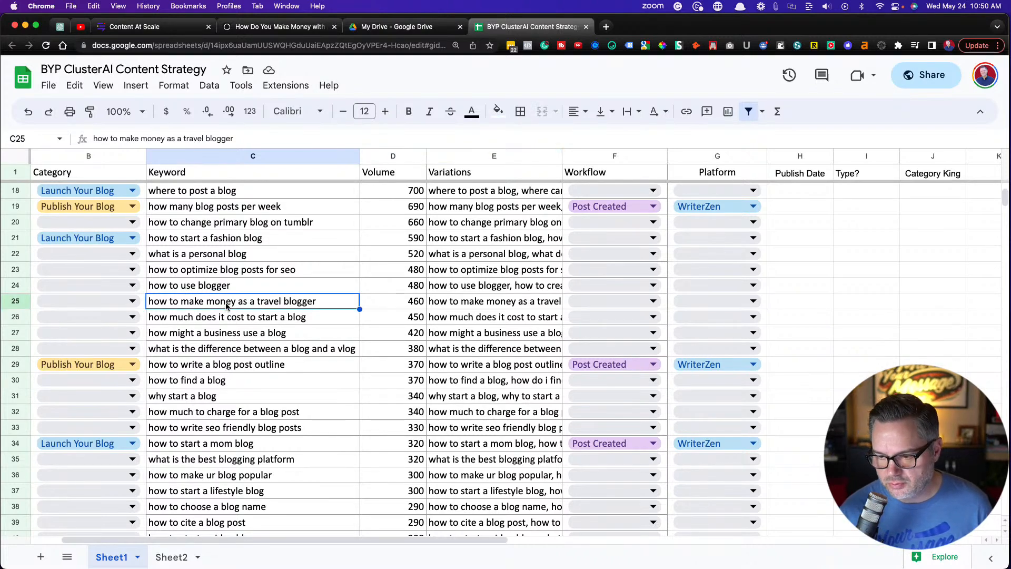
key("cmd+c")
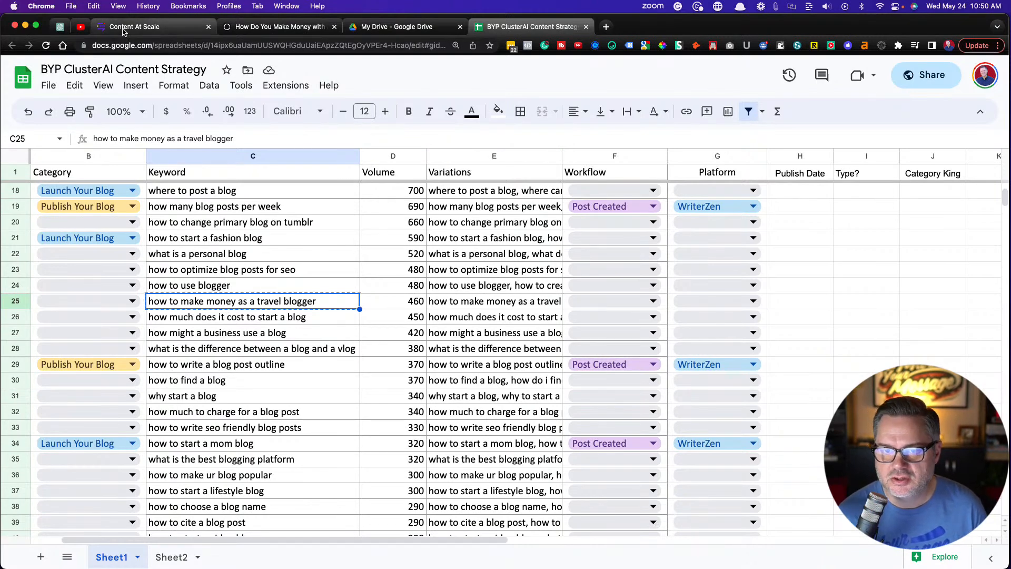
Switch back to Content at Scale and open the Blogging Your Passion project's posts list
left_click(178, 26)
left_click(375, 245)
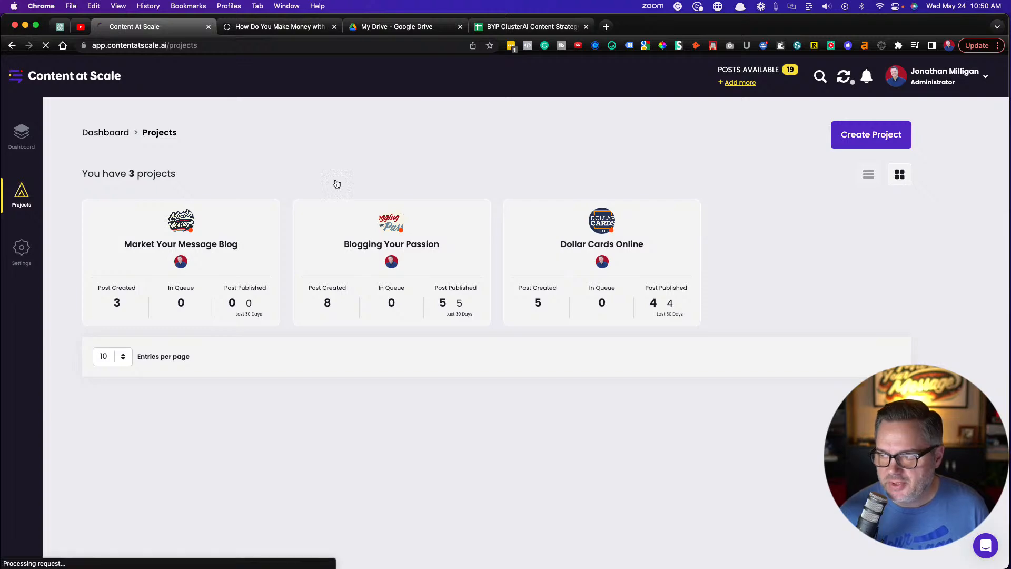
scroll(419, 179, "down", 1)
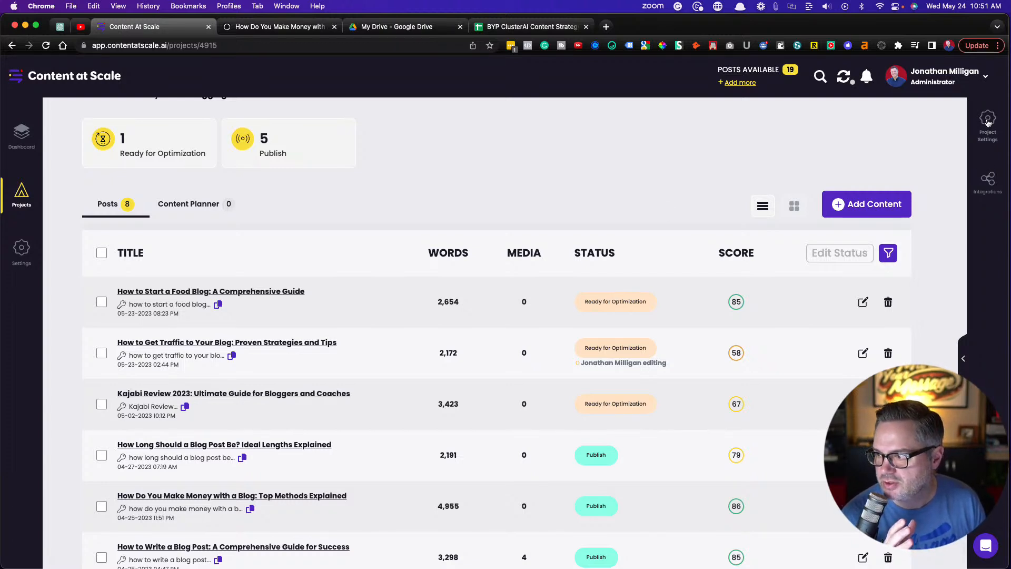
Open the project's AI Training settings and expand the first introduction sample to examine its text
left_click(988, 125)
scroll(732, 280, "down", 3)
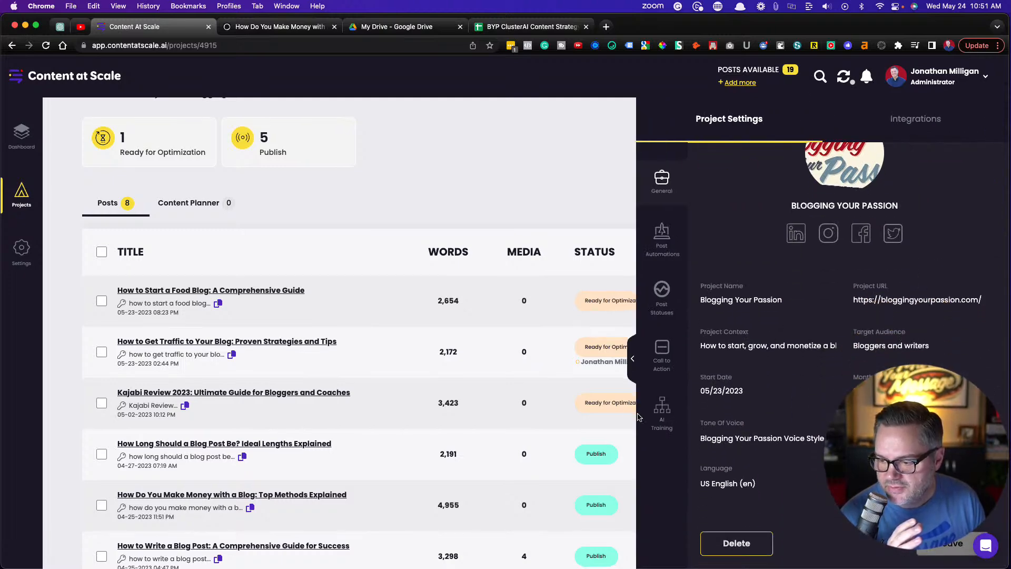
left_click(661, 411)
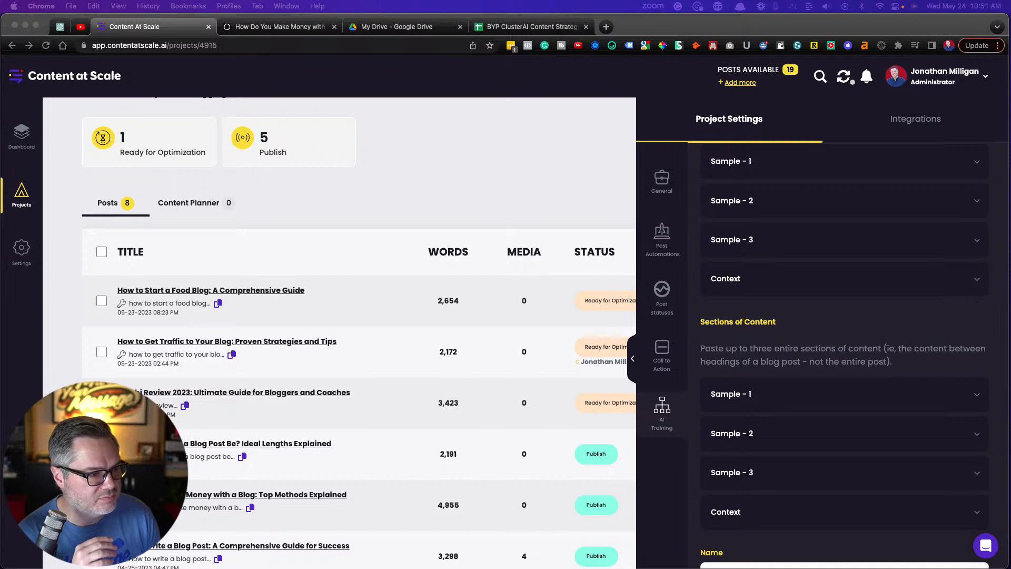
scroll(843, 355, "down", 3)
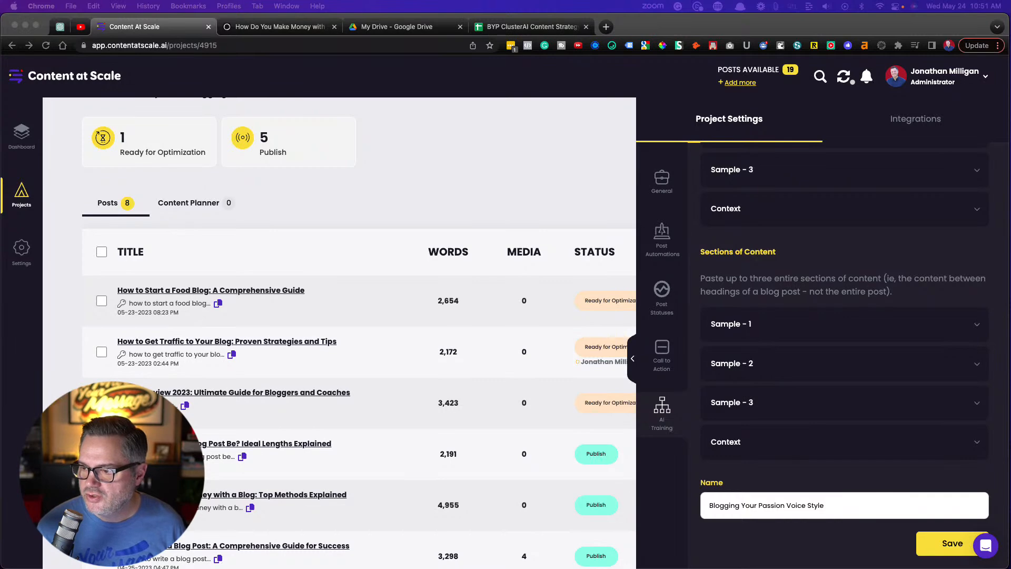
scroll(844, 355, "up", 3)
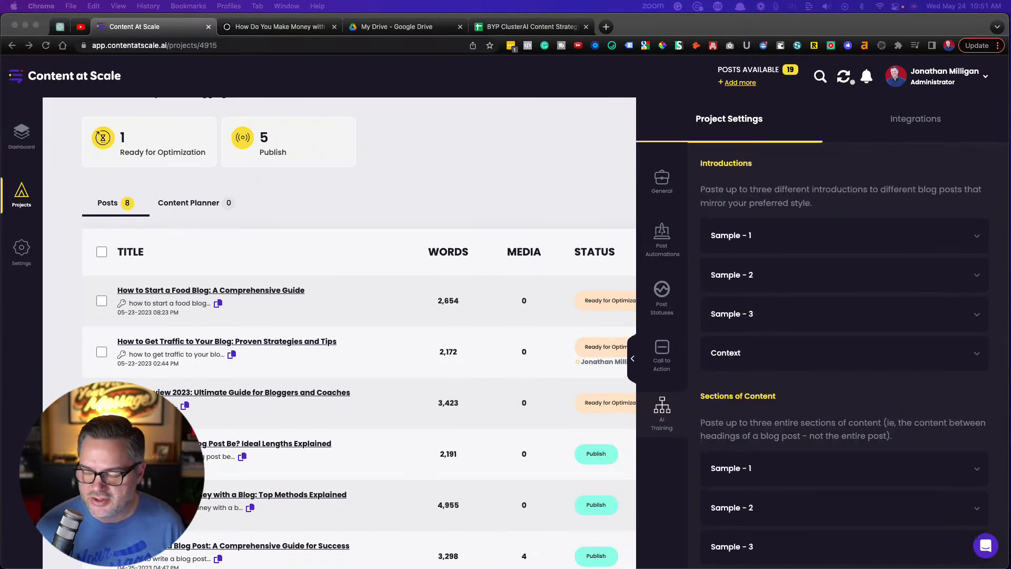
left_click(974, 239)
left_click(973, 238)
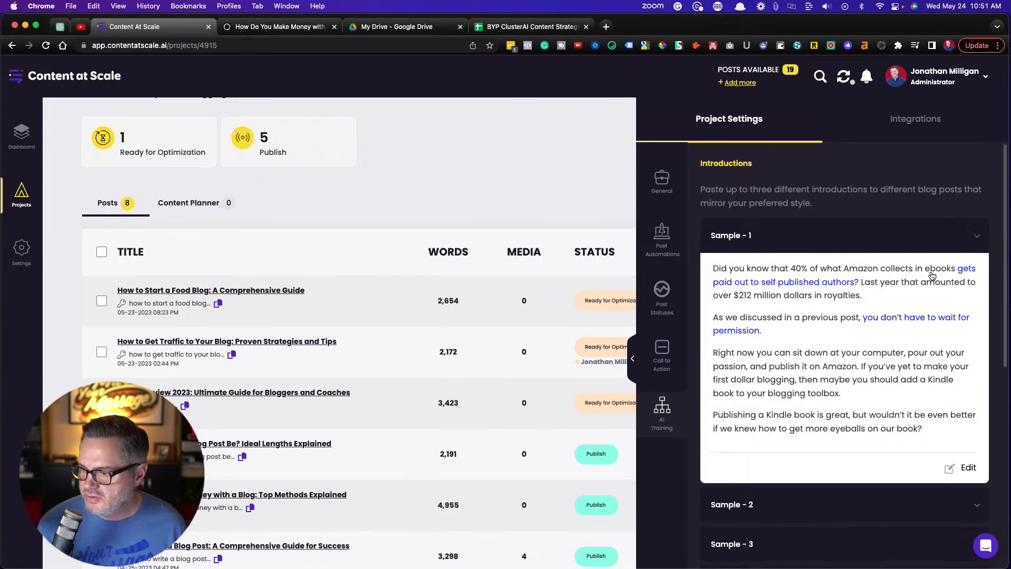
Expand Sample 2, Sample 3 and Context under Introductions in the AI Training settings, and enlarge the page to read the context
scroll(878, 351, "down", 1)
scroll(878, 352, "down", 1)
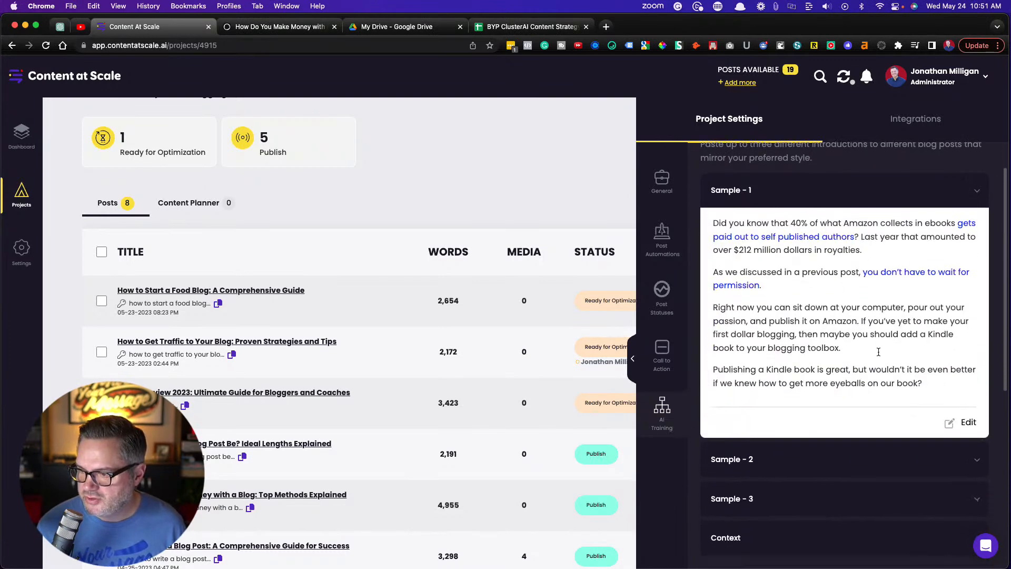
scroll(921, 379, "down", 2)
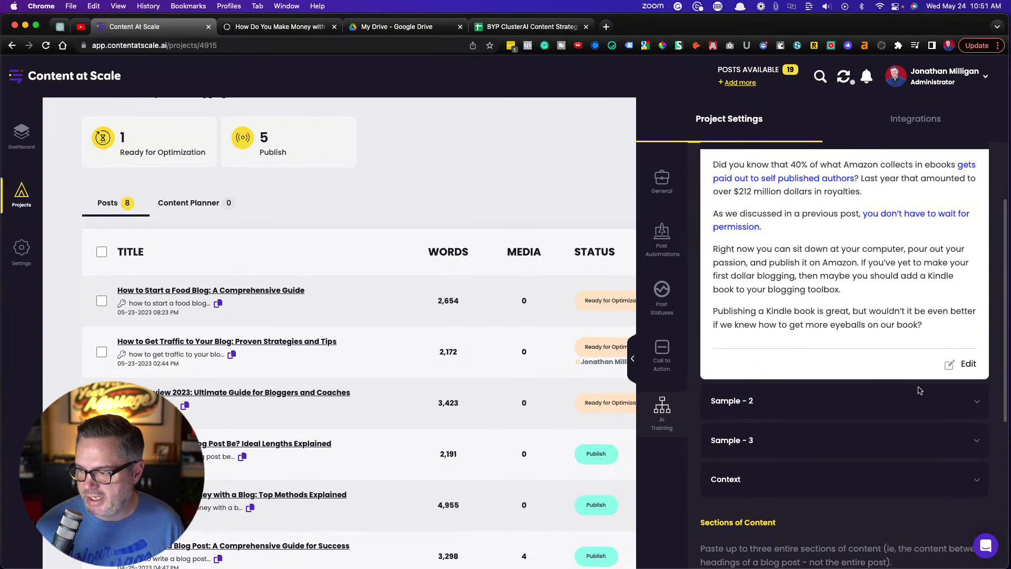
left_click(970, 402)
scroll(971, 403, "down", 5)
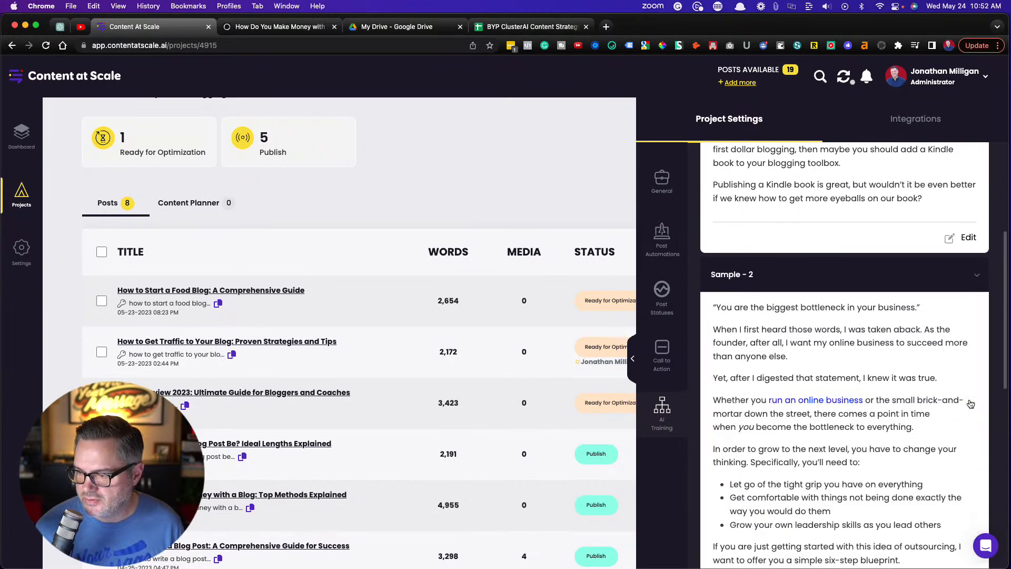
scroll(972, 421, "down", 5)
left_click(975, 444)
scroll(975, 445, "down", 8)
left_click(977, 473)
scroll(888, 415, "down", 10)
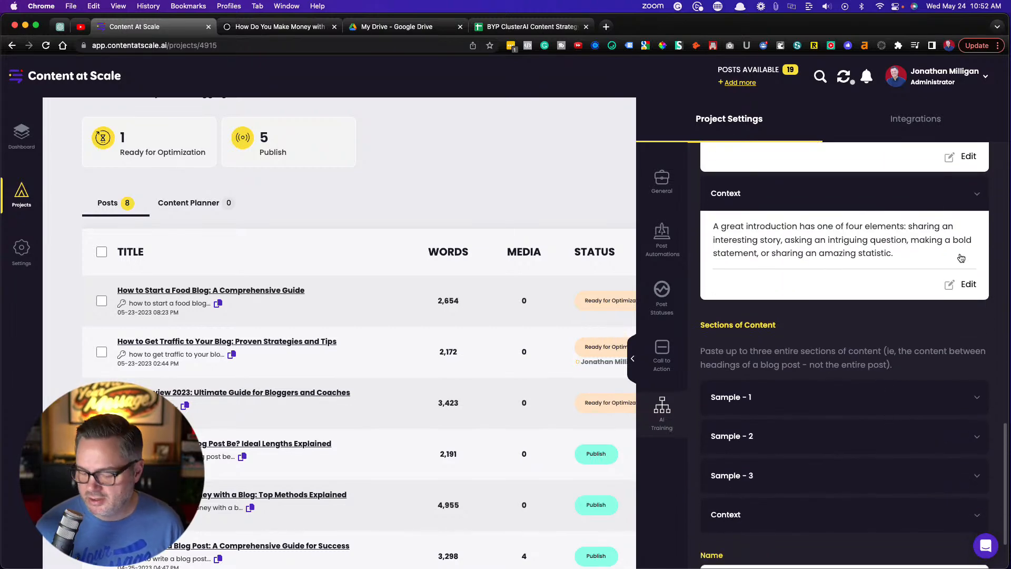
key("super+equal")
key("super+equal")
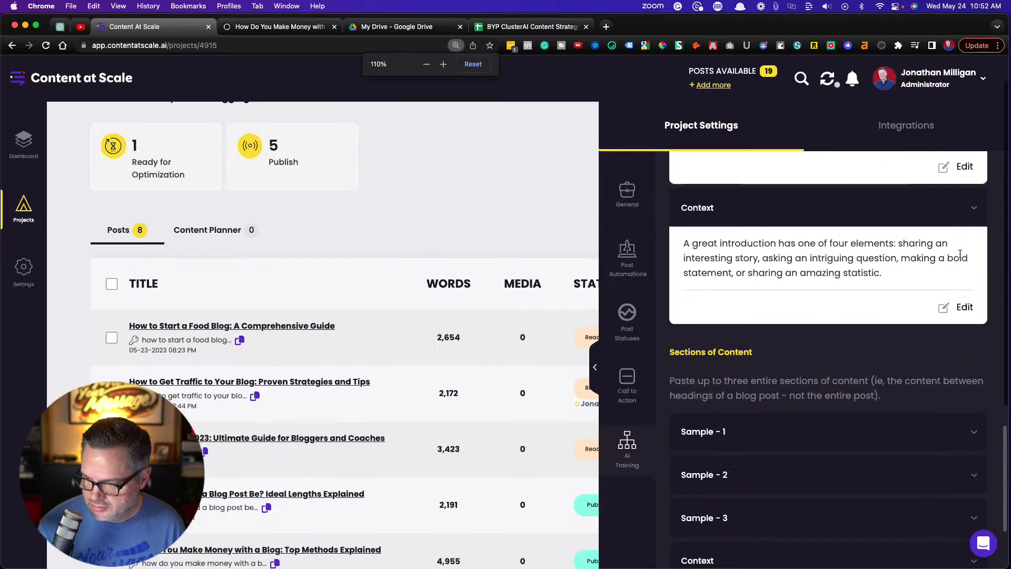
Look back over the three introduction samples, and collapse them together with the introduction Context
scroll(842, 316, "up", 2)
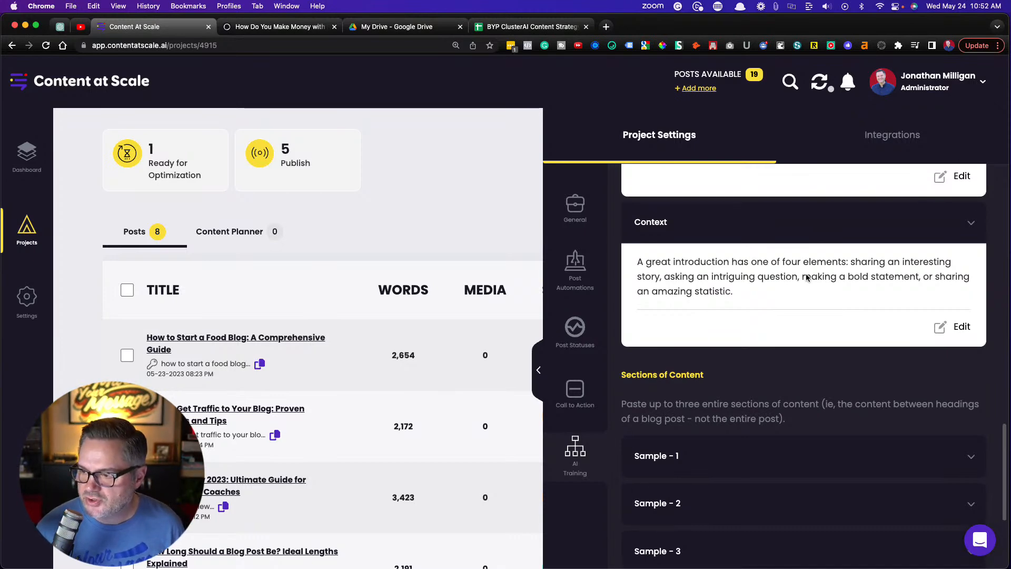
scroll(806, 275, "up", 5)
scroll(808, 282, "up", 7)
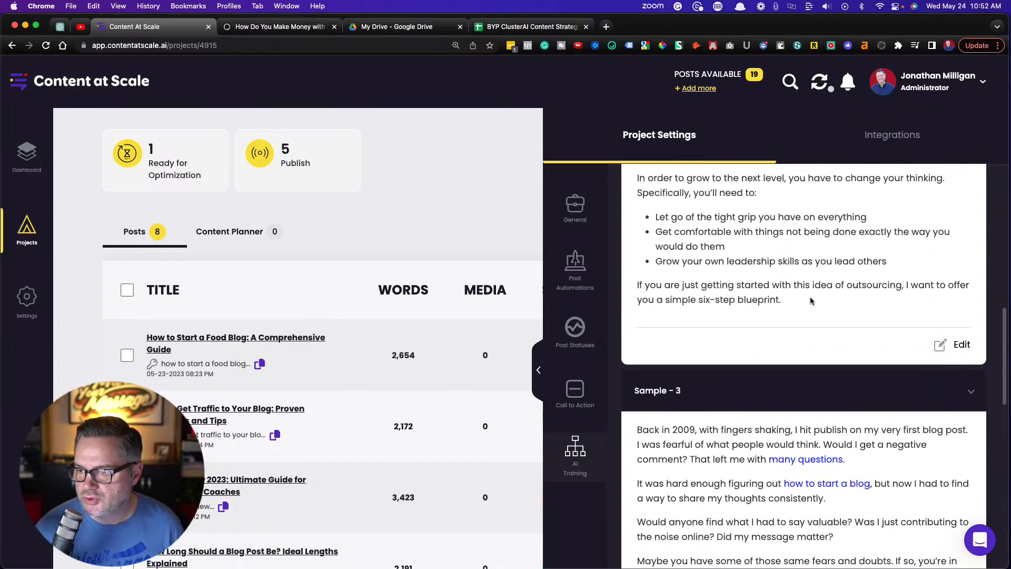
scroll(810, 298, "up", 7)
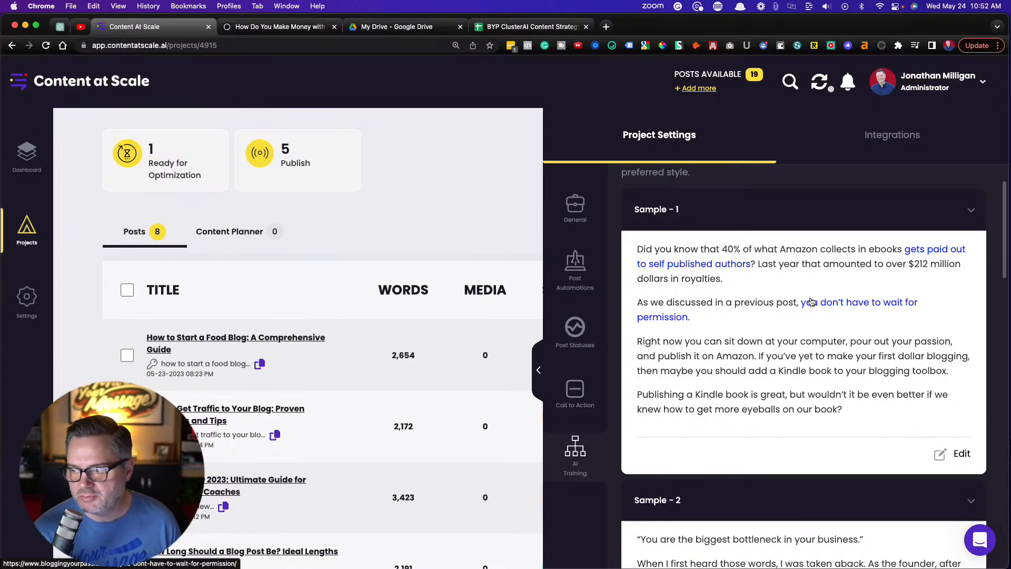
left_click(971, 210)
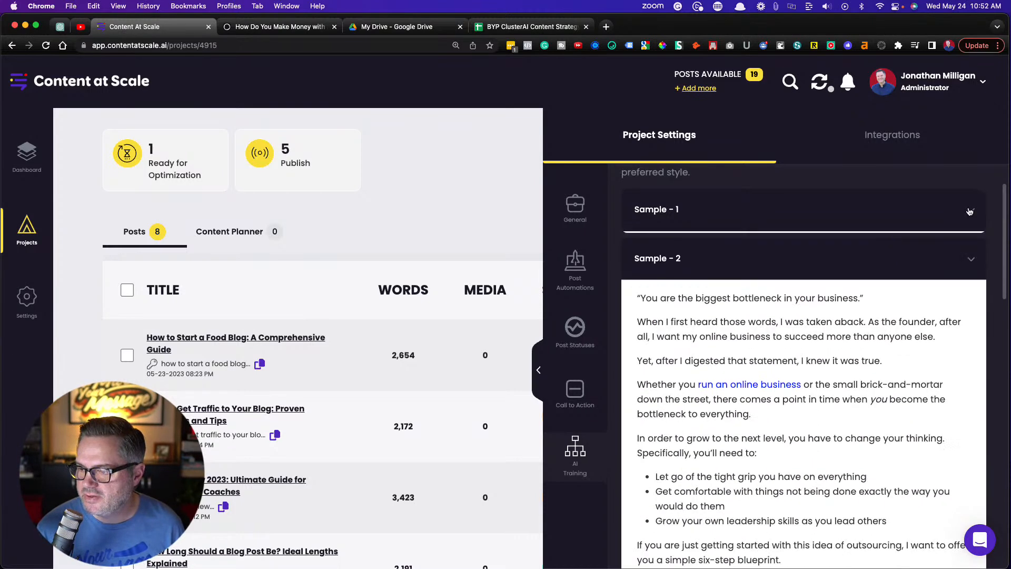
left_click(972, 256)
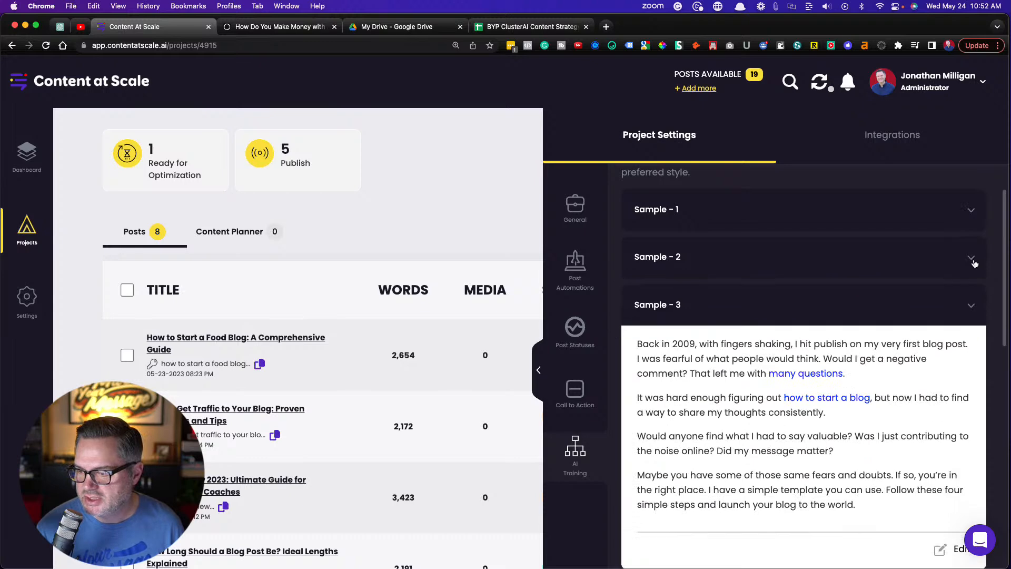
left_click(971, 306)
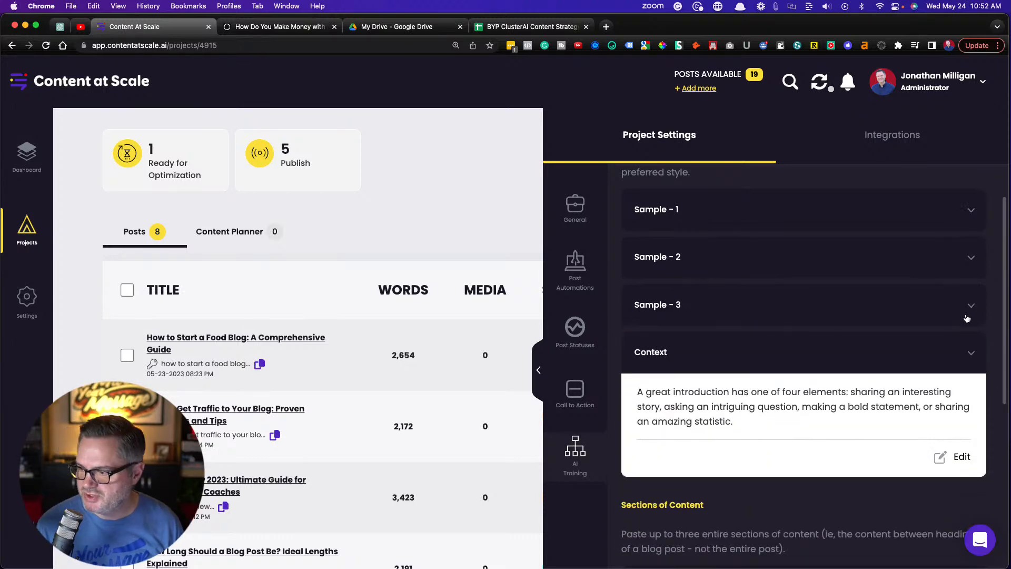
left_click(971, 352)
Expand Sample 1 under Sections of Content and read through its whole text
scroll(854, 323, "down", 5)
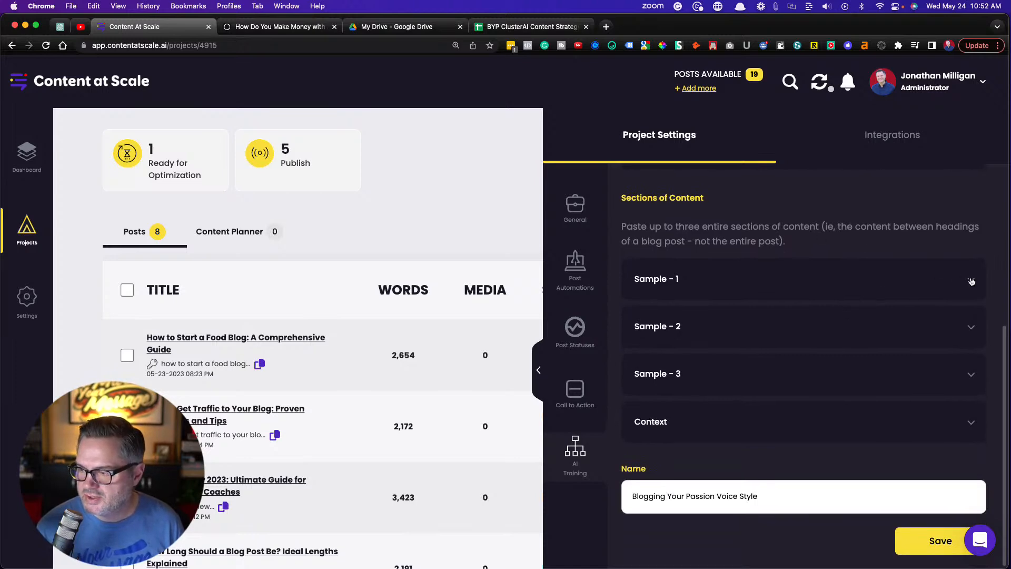
left_click(971, 281)
scroll(971, 281, "down", 3)
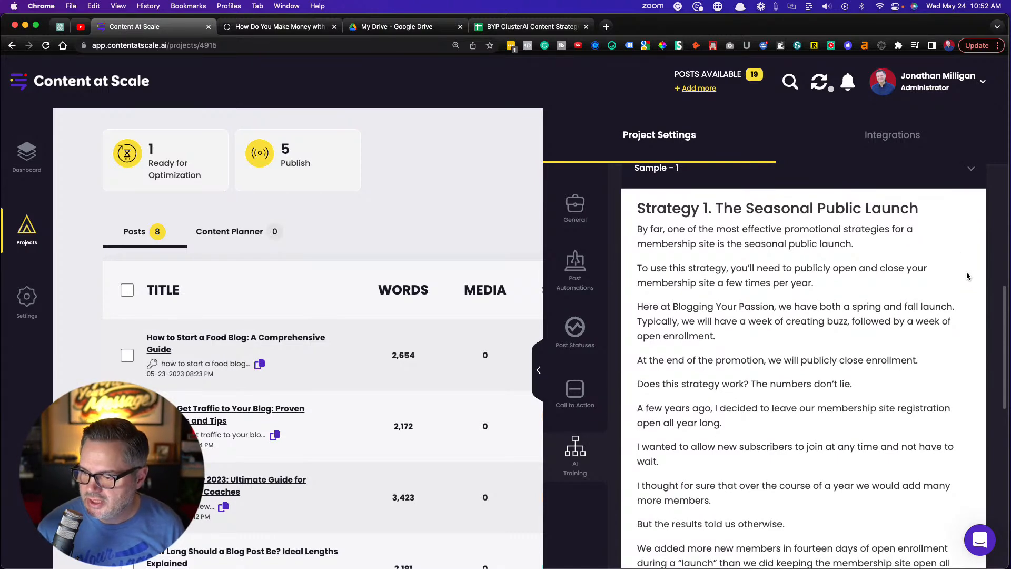
scroll(971, 278, "down", 4)
scroll(966, 269, "down", 8)
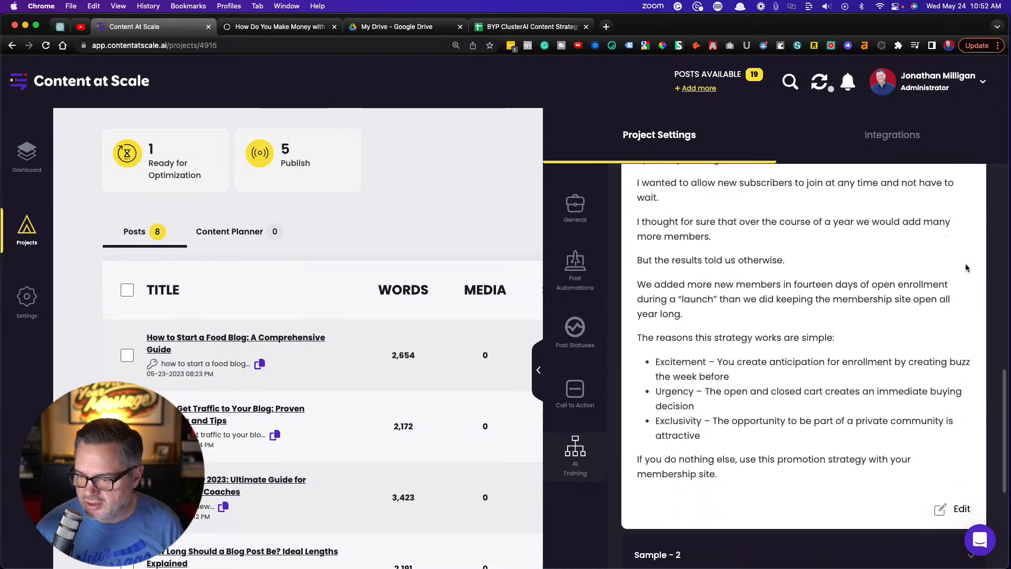
scroll(880, 401, "down", 2)
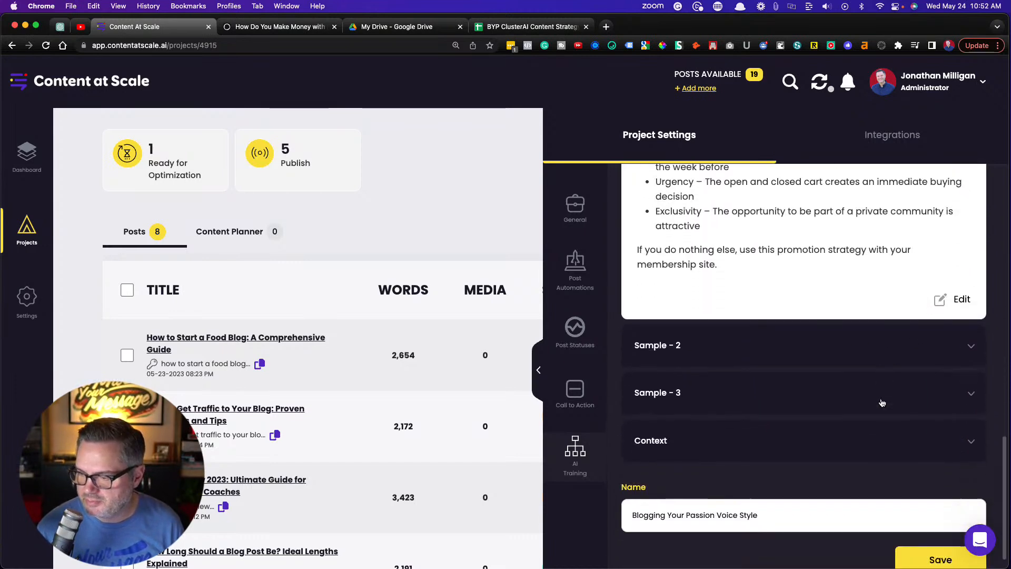
Expand the Sections of Content context to check its writing guidance, and save the Blogging Your Passion Voice Style training
left_click(971, 422)
scroll(972, 424, "down", 3)
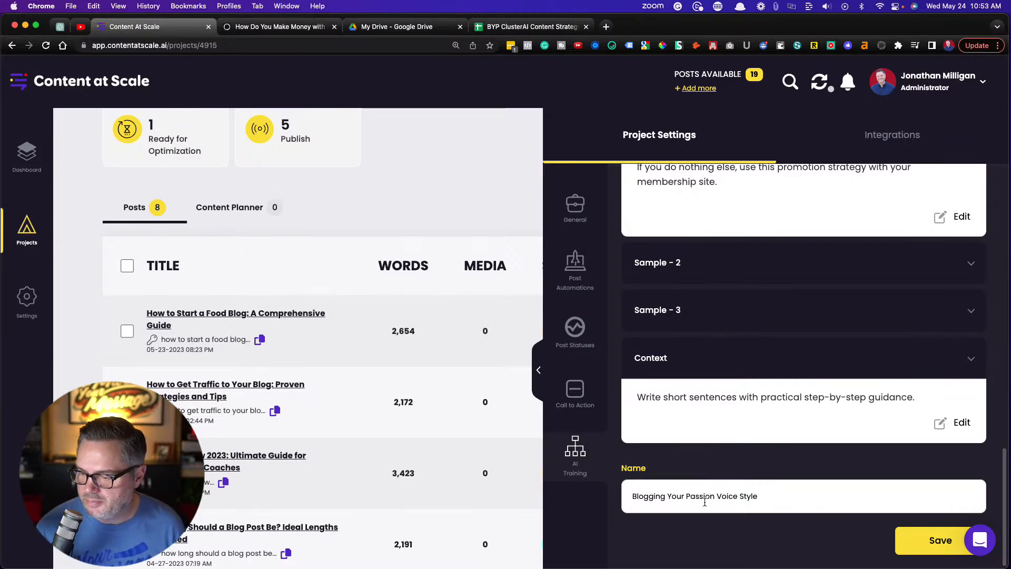
scroll(811, 451, "up", 6)
scroll(812, 451, "down", 6)
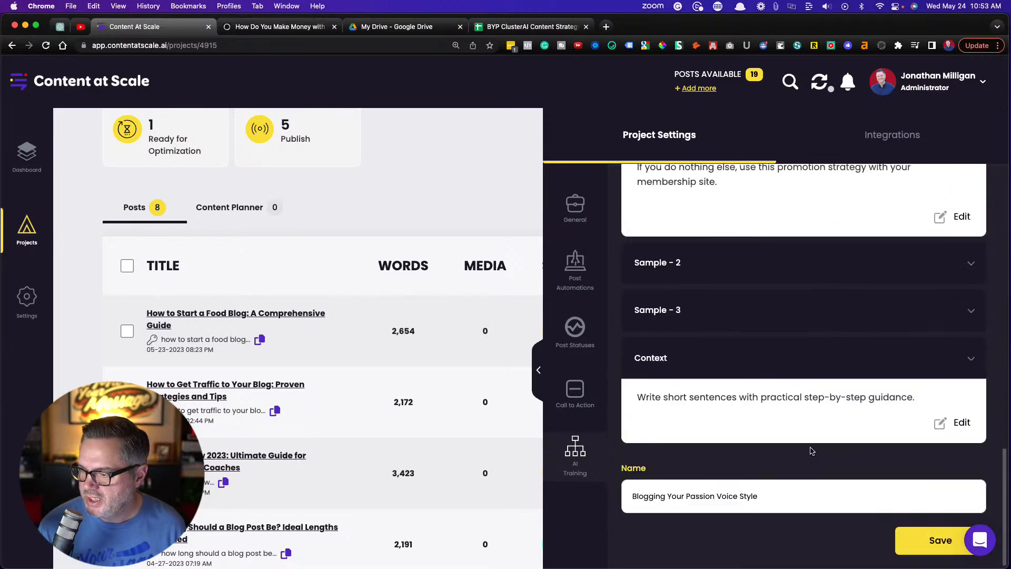
left_click(924, 541)
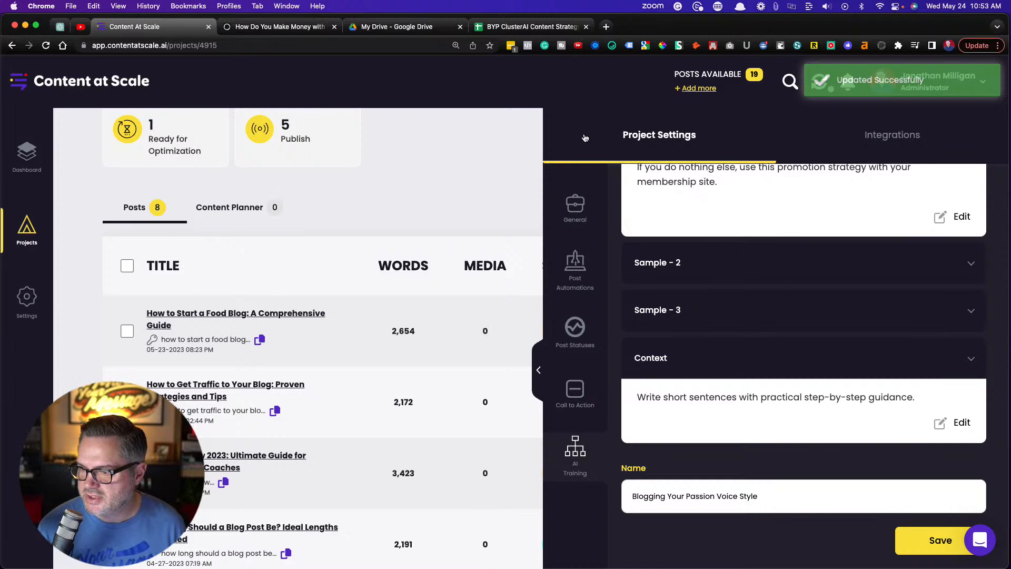
Check the Tone Of Voice in the project's General settings and close the project settings
left_click(574, 216)
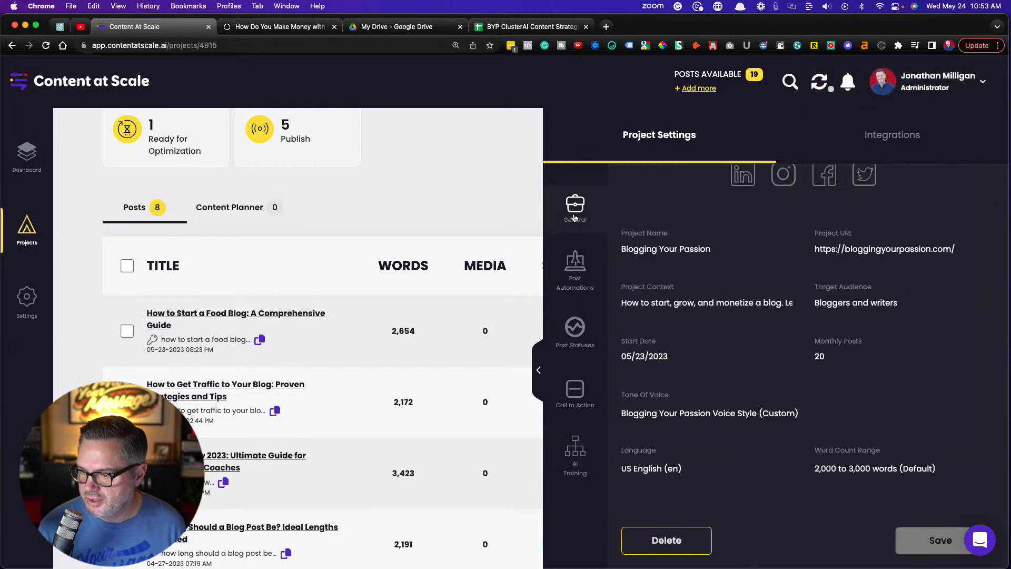
scroll(605, 316, "down", 2)
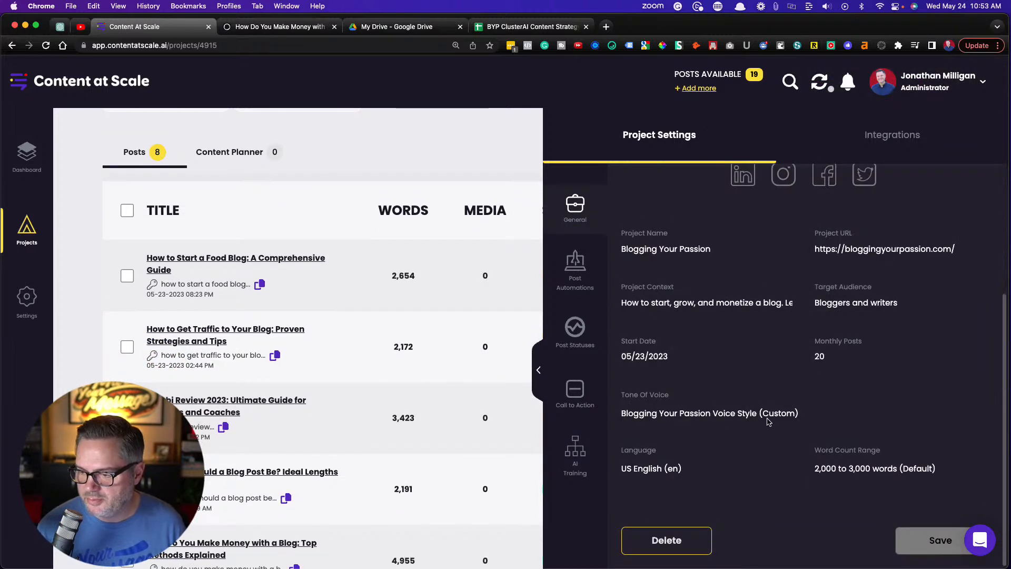
left_click(342, 132)
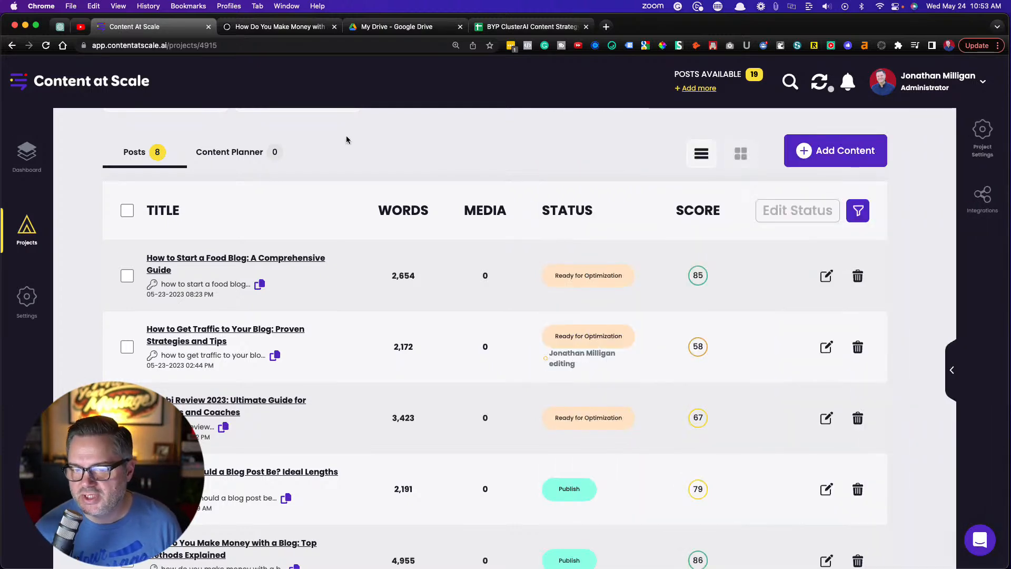
Start adding content to the project, go through the available source types, and proceed with From a Keyword
left_click(825, 150)
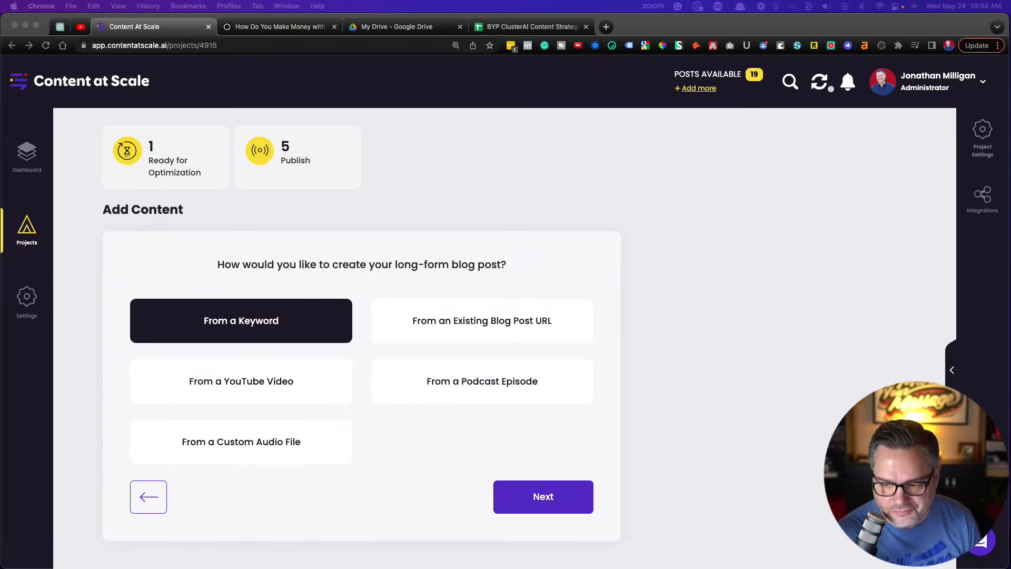
left_click(200, 386)
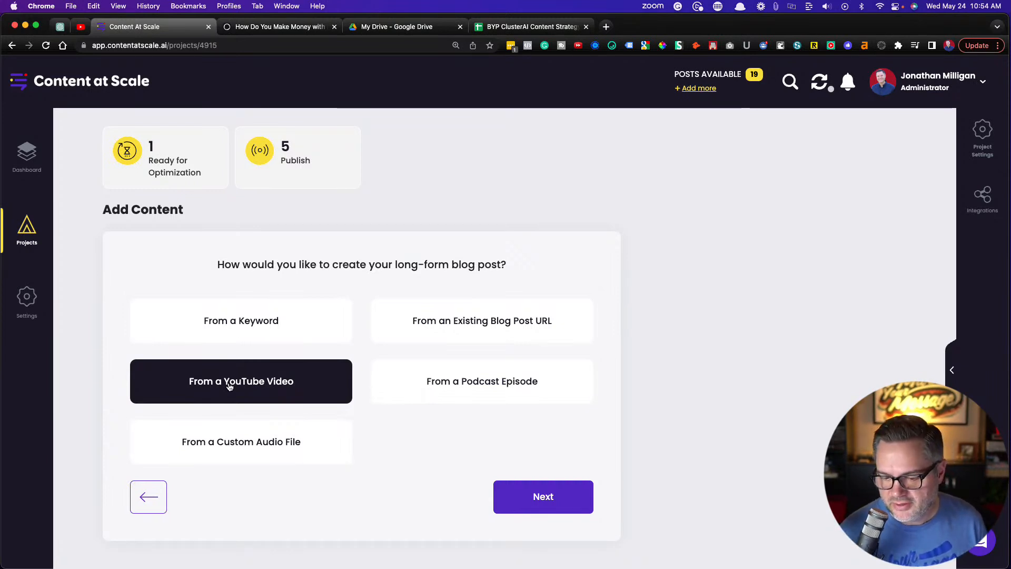
left_click(446, 322)
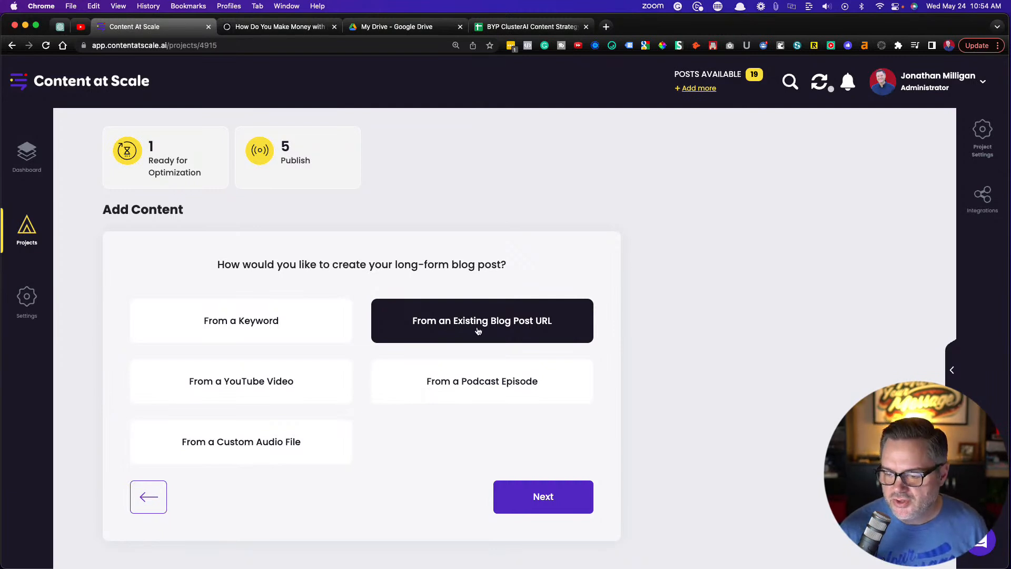
left_click(480, 385)
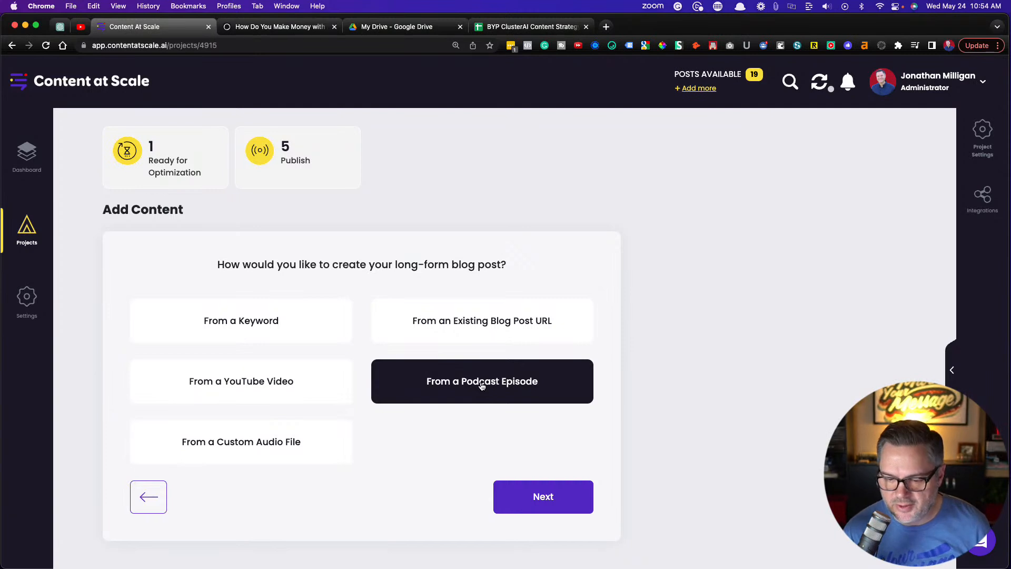
left_click(250, 446)
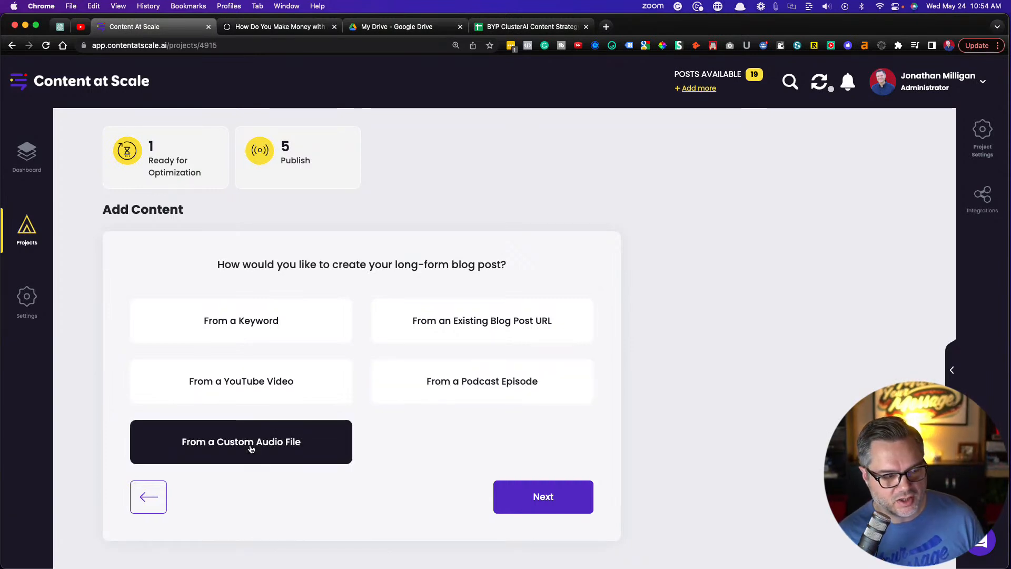
left_click(236, 325)
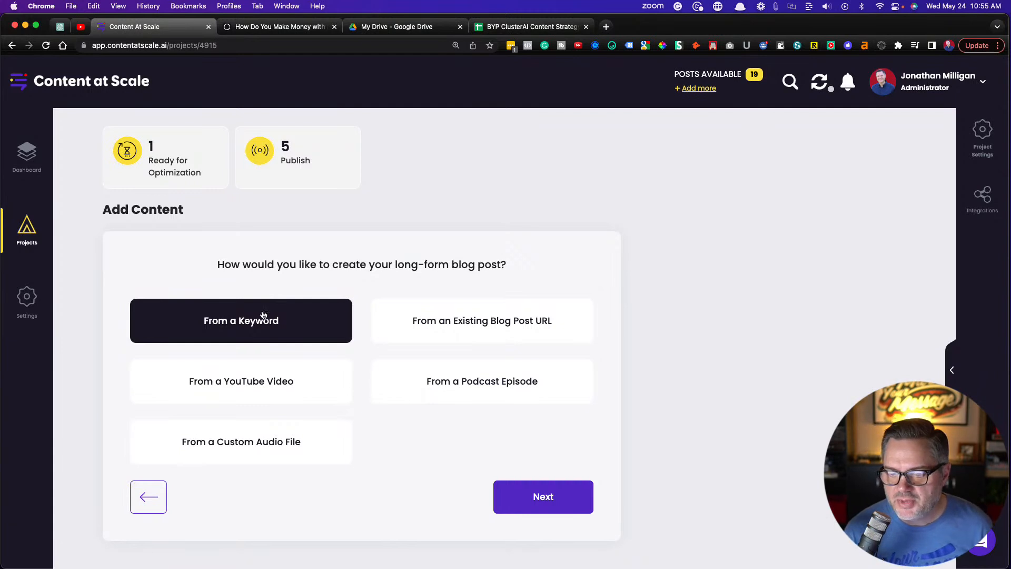
left_click(547, 501)
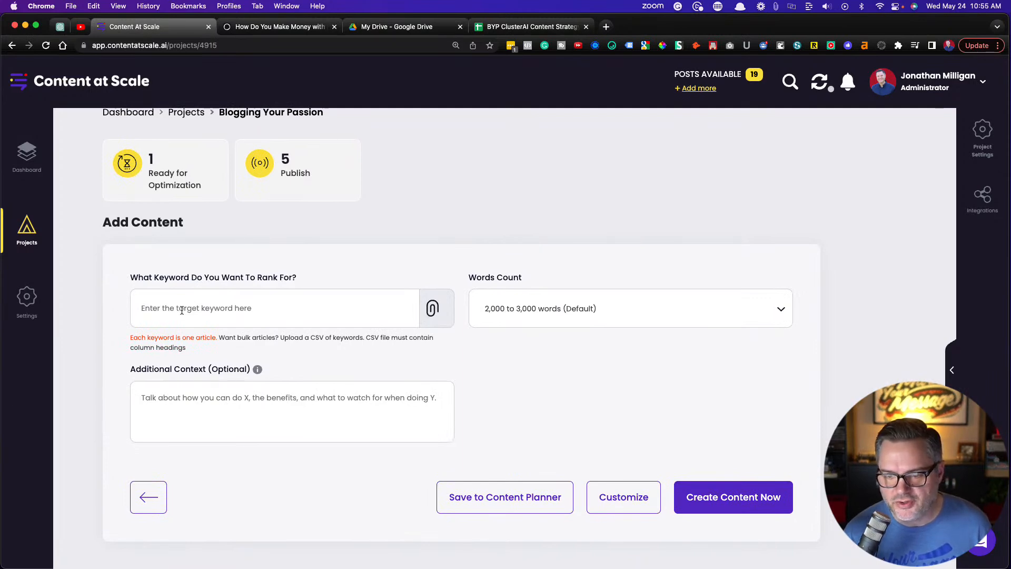
Switch to the BYP ClusterAI Content Strategy sheet and set the category of "how to make money as a travel blogger" to Monetize Your Blog
left_click(529, 26)
scroll(334, 365, "down", 1)
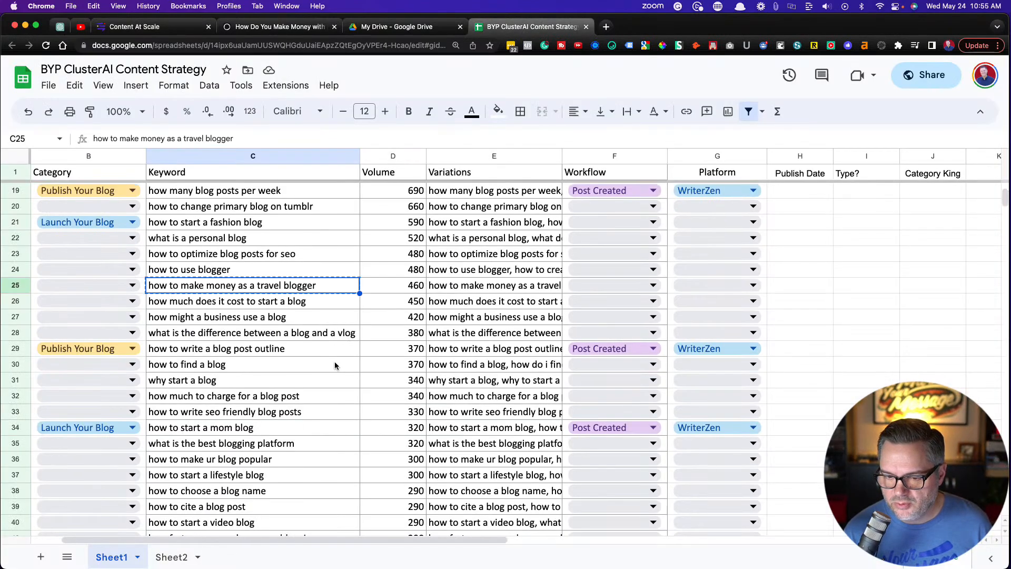
left_click(251, 318)
left_click(245, 289)
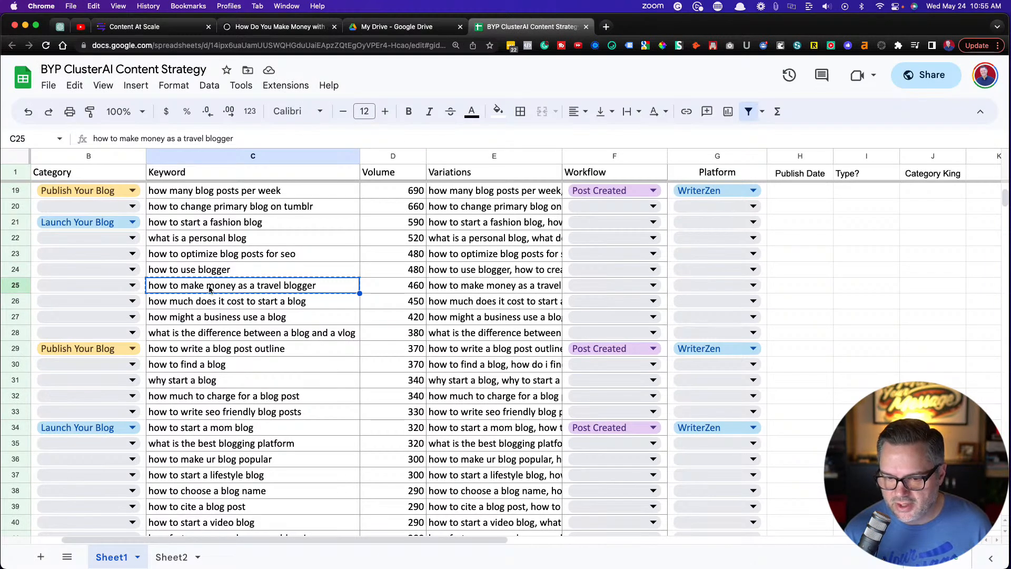
left_click(128, 286)
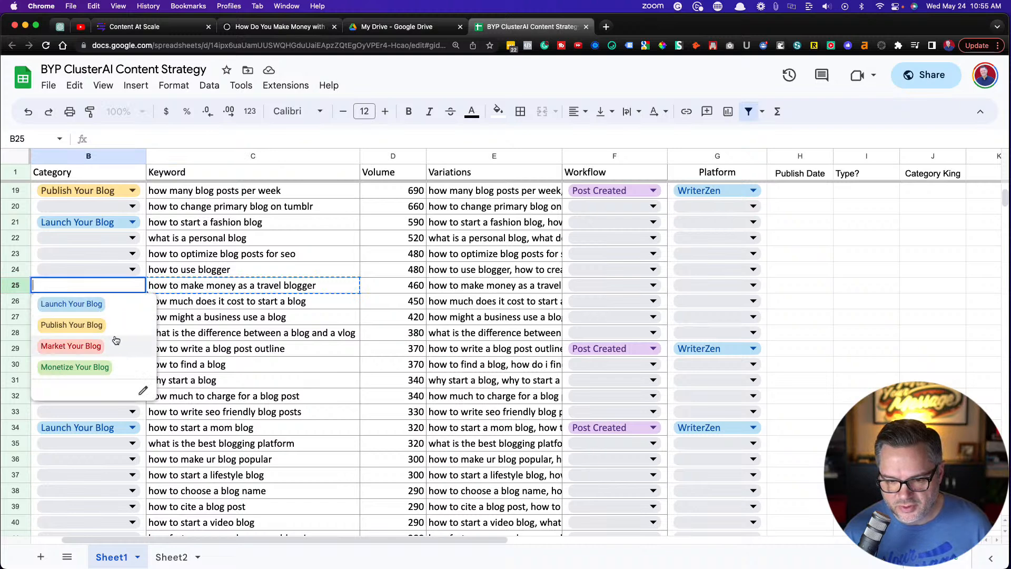
left_click(113, 368)
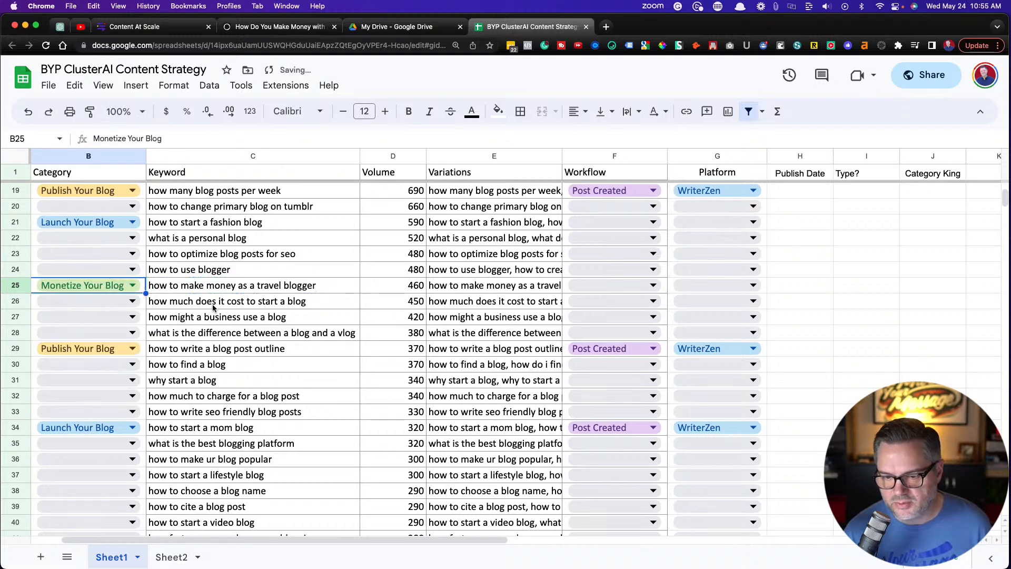
Copy the keyword "how to make money as a travel blogger" and return to the Add Content form in Content at Scale
left_click(223, 290)
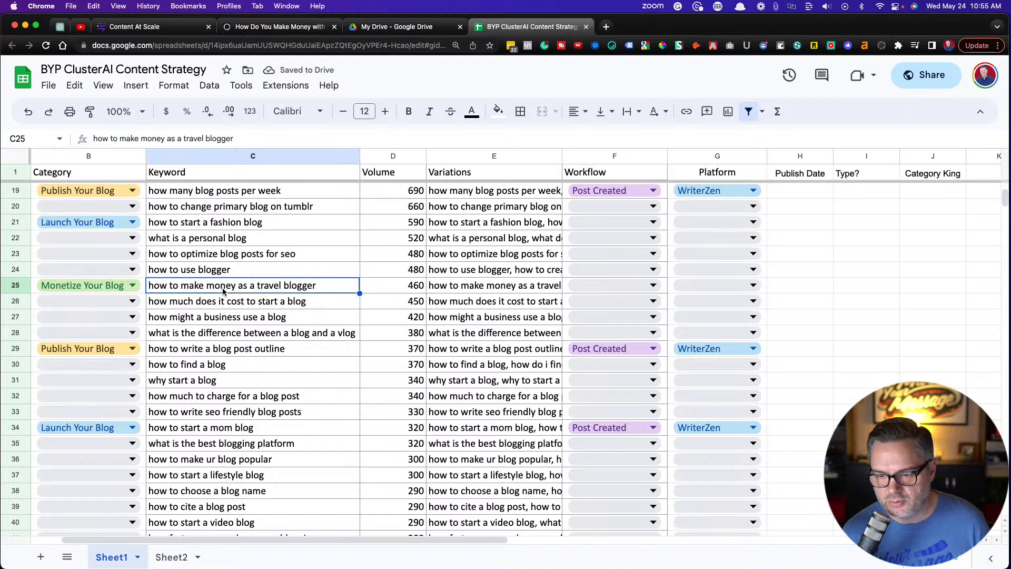
key("super+c")
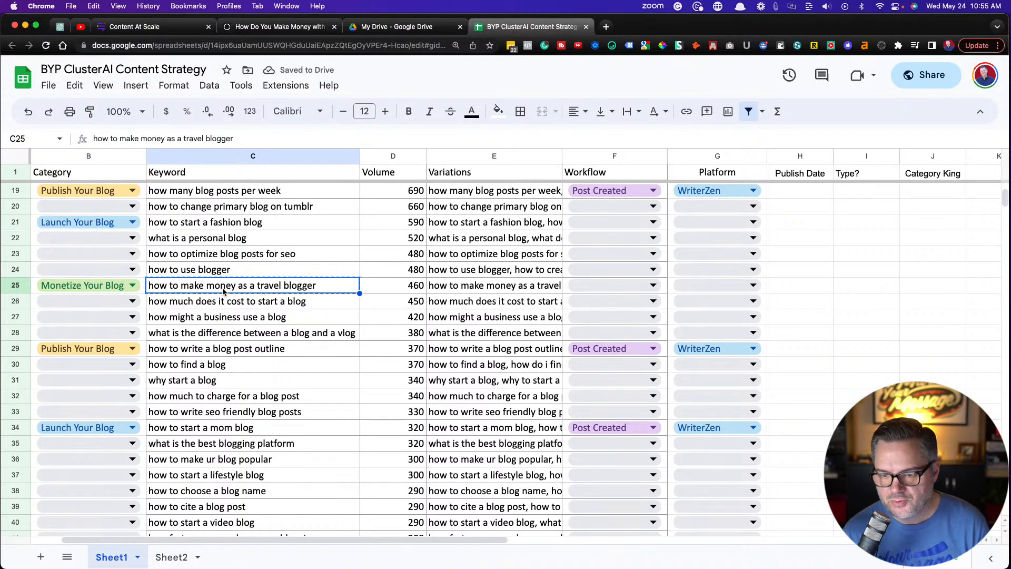
left_click(161, 31)
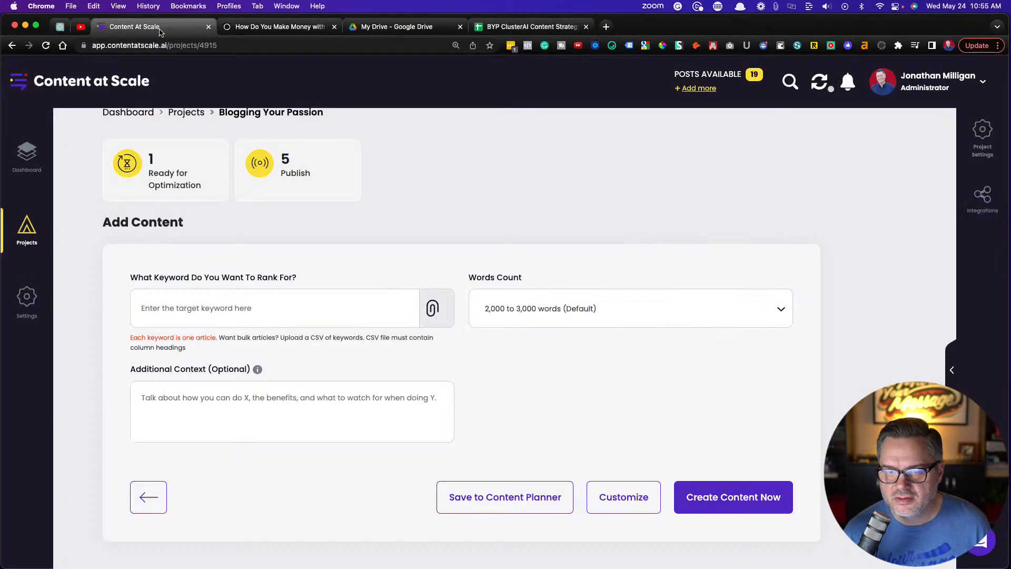
Enter "how to make money as a travel blogger" as the target keyword and check the word count options, keeping 2,000 to 3,000 words (Default)
left_click(161, 305)
key("super+v")
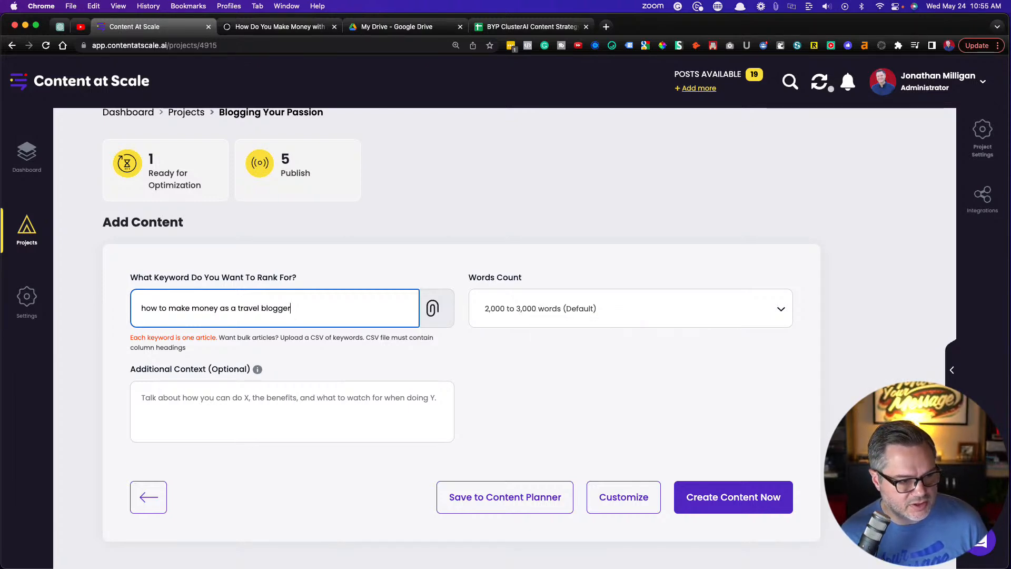
left_click(515, 317)
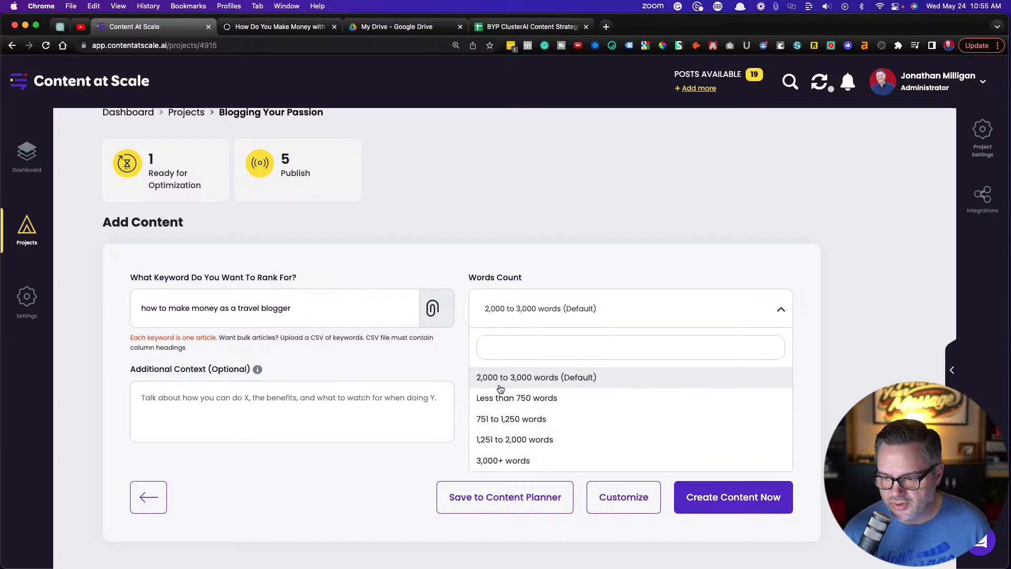
left_click(486, 229)
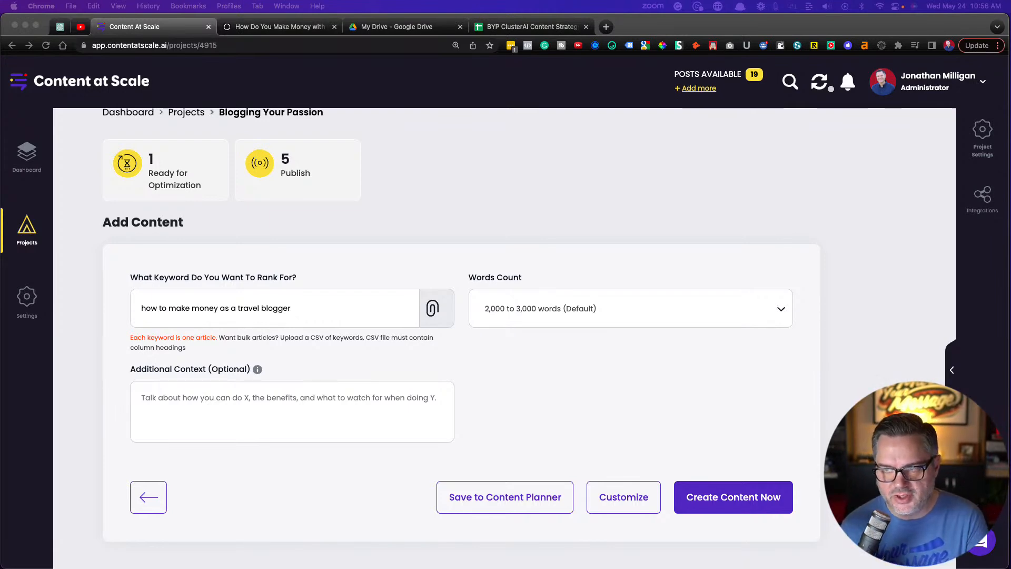
Switch to the Blogging Your Passion site, go back to its homepage, and look over the featured and latest articles
left_click(261, 24)
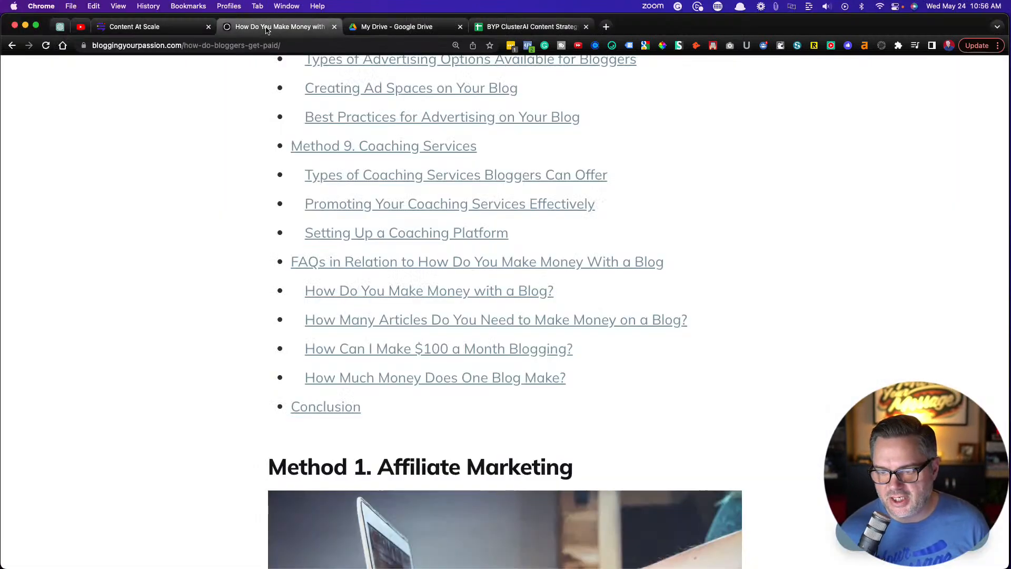
scroll(133, 244, "up", 6)
left_click(12, 45)
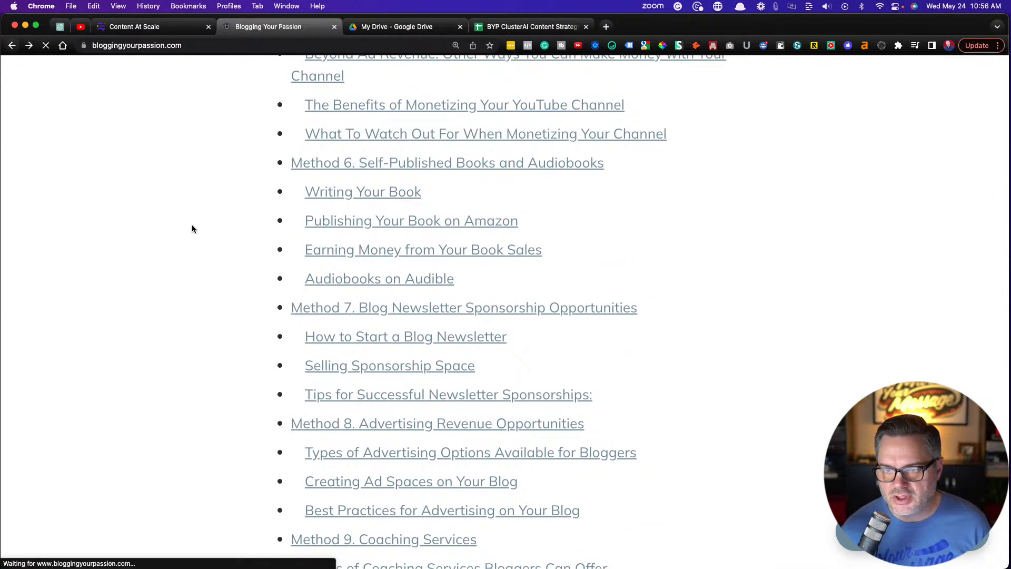
scroll(202, 242, "down", 5)
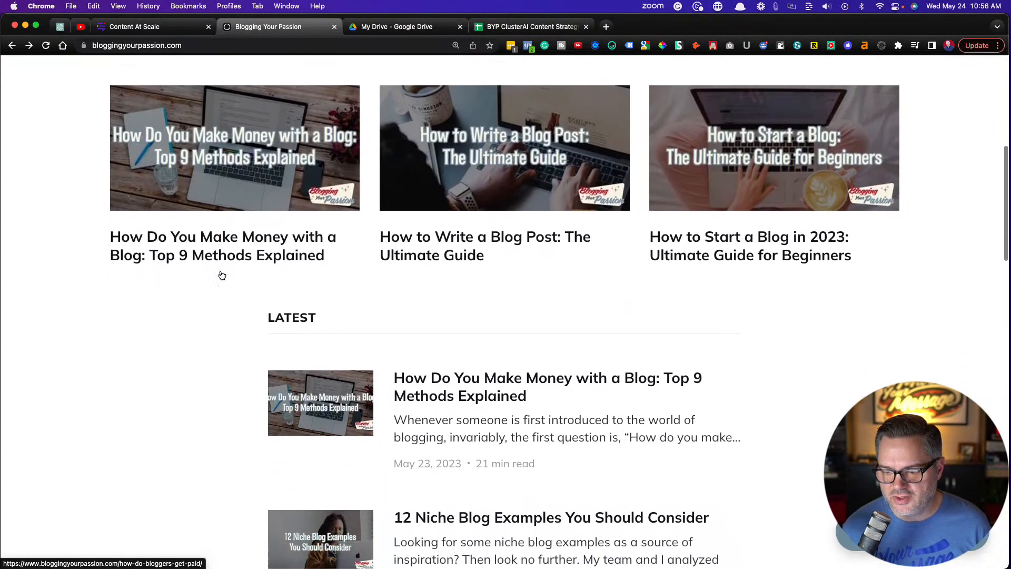
scroll(220, 273, "down", 5)
scroll(220, 274, "up", 3)
scroll(220, 273, "up", 4)
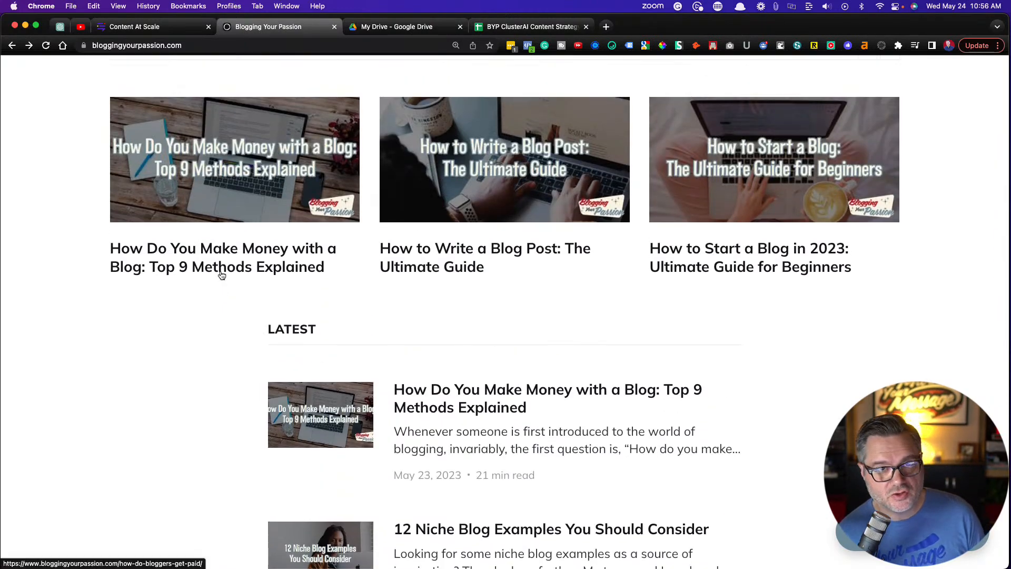
scroll(220, 273, "up", 8)
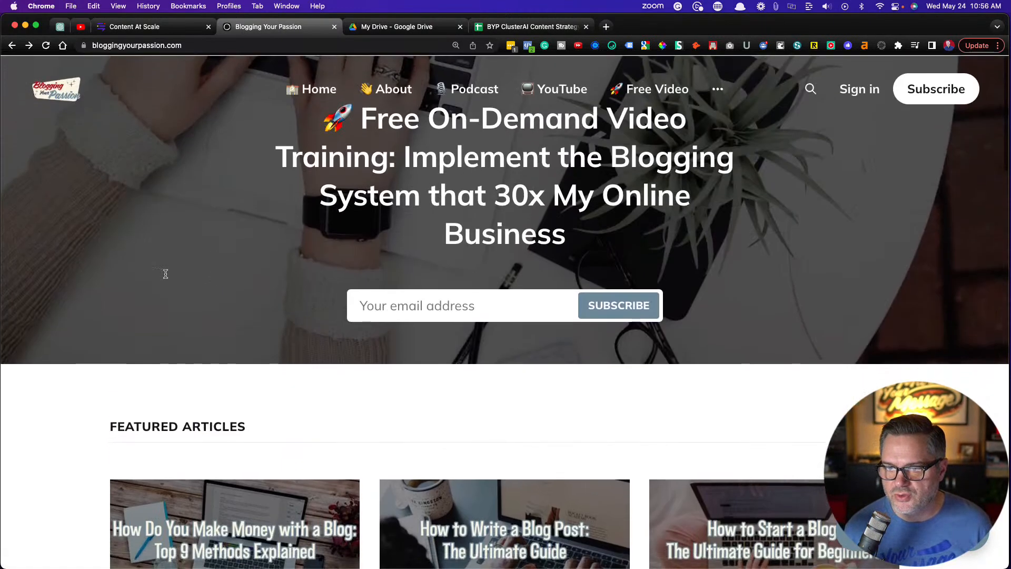
left_click(998, 46)
left_click(924, 179)
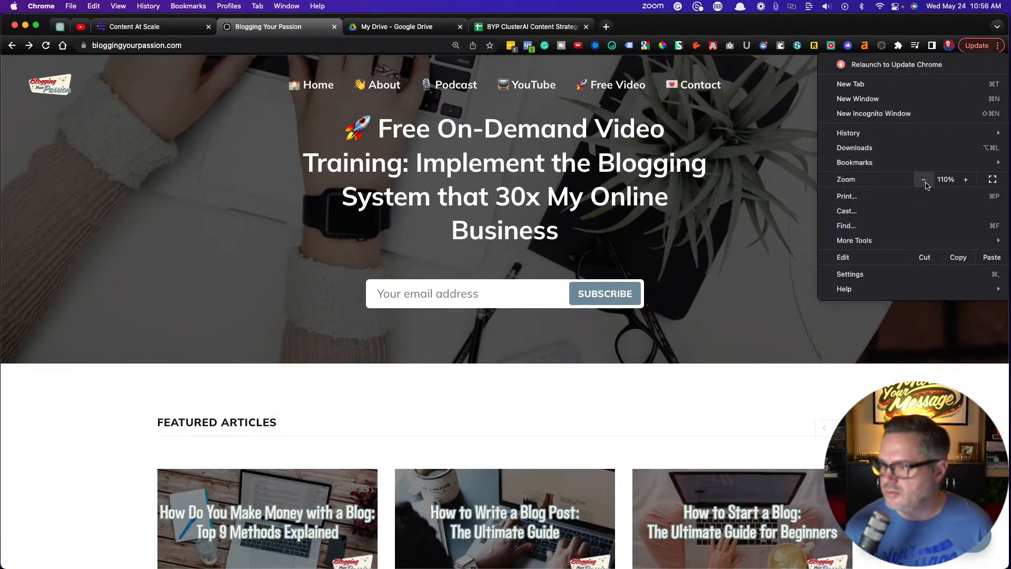
left_click(93, 211)
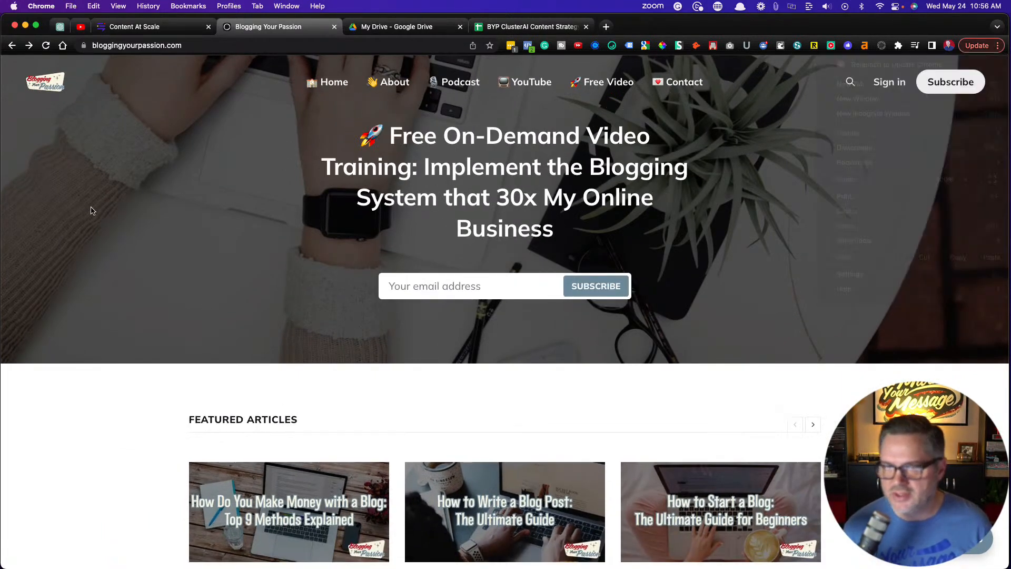
Return to the Add Content form in Content at Scale, create the content for the entered keyword immediately, and confirm
left_click(149, 29)
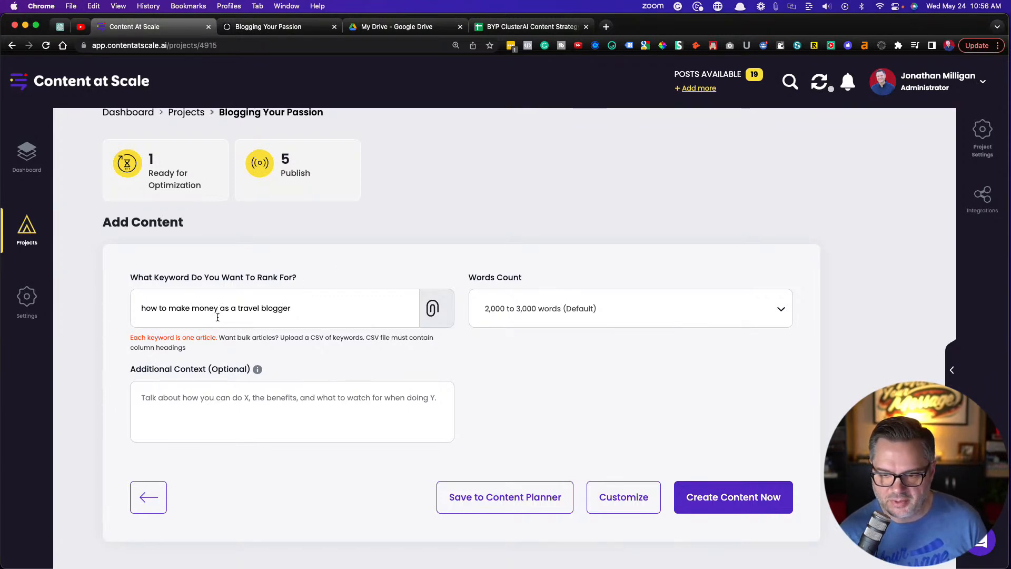
left_click(738, 498)
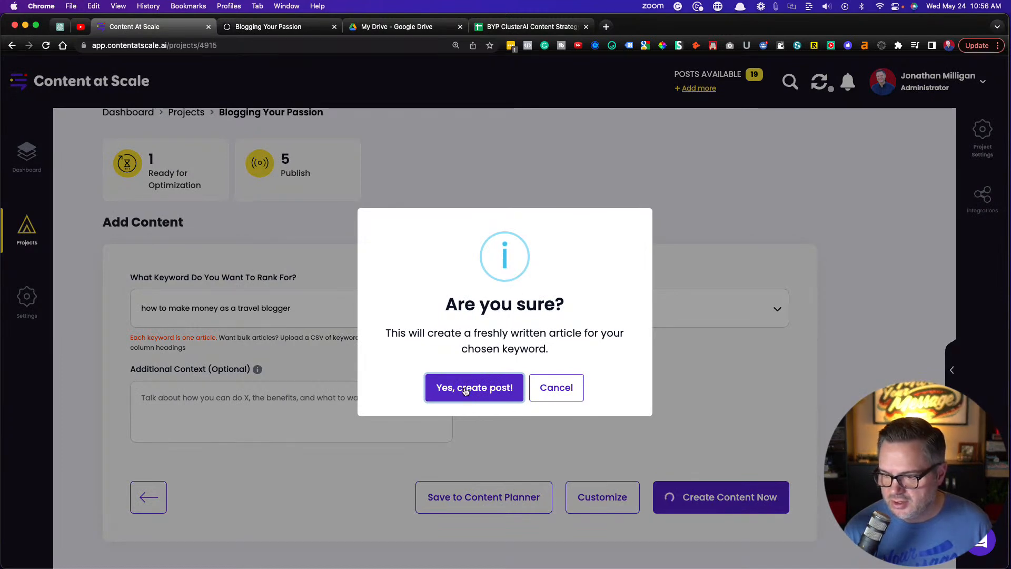
left_click(463, 389)
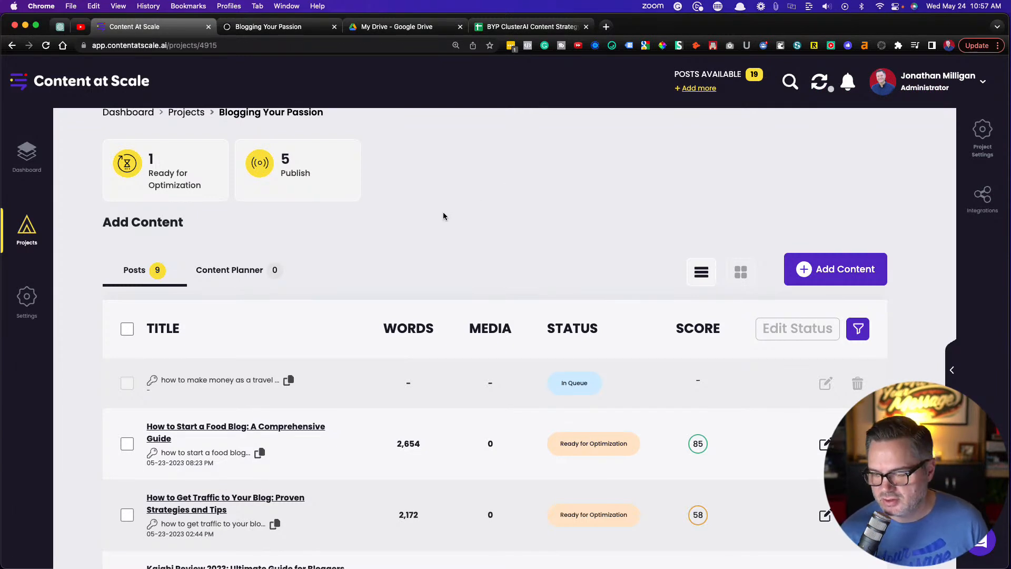
Look through the project's posts and examine the "how to get traffic to your blog" row in the BYP ClusterAI Content Strategy sheet
scroll(491, 229, "down", 5)
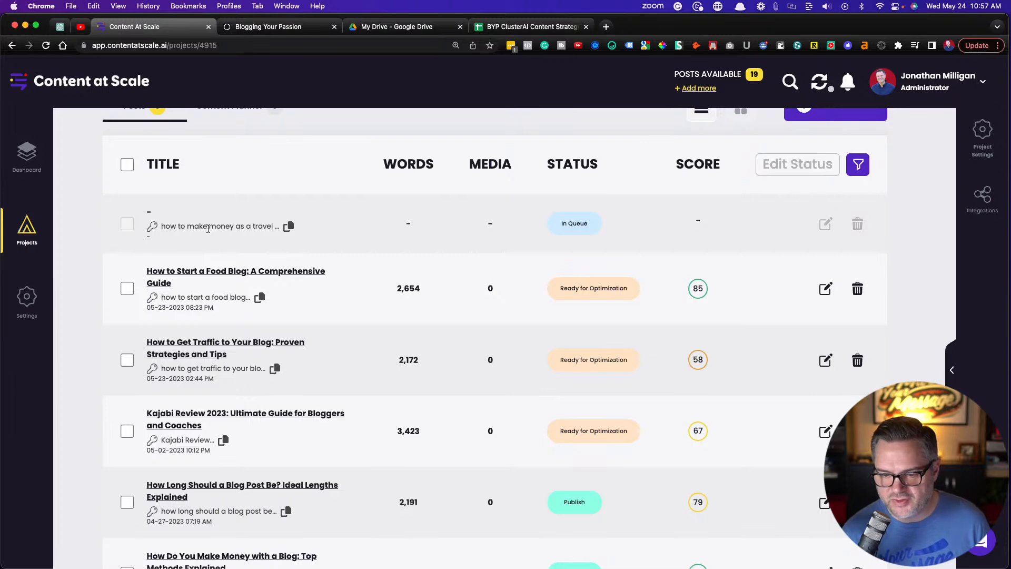
scroll(208, 229, "down", 3)
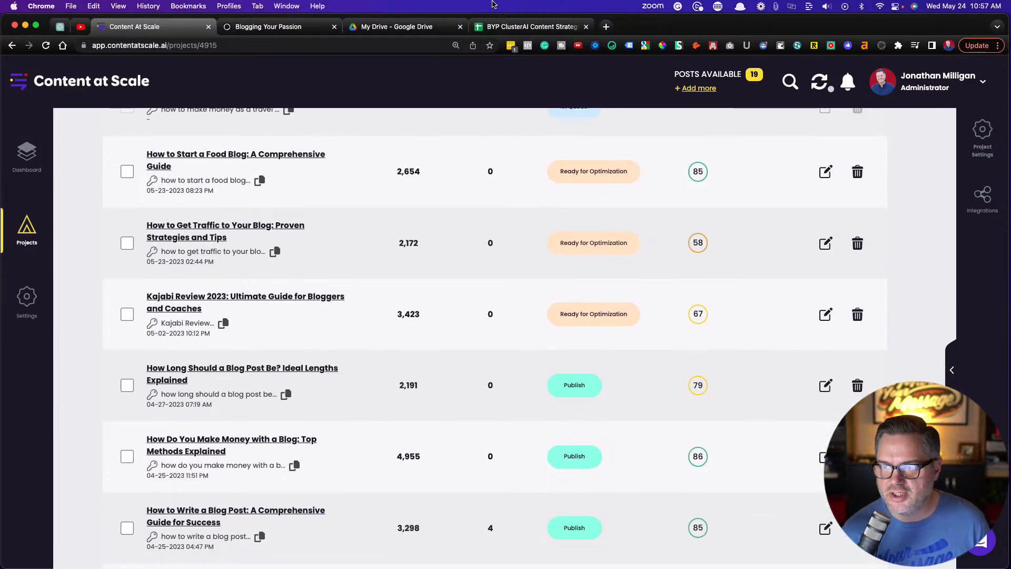
left_click(514, 27)
scroll(213, 262, "down", 1)
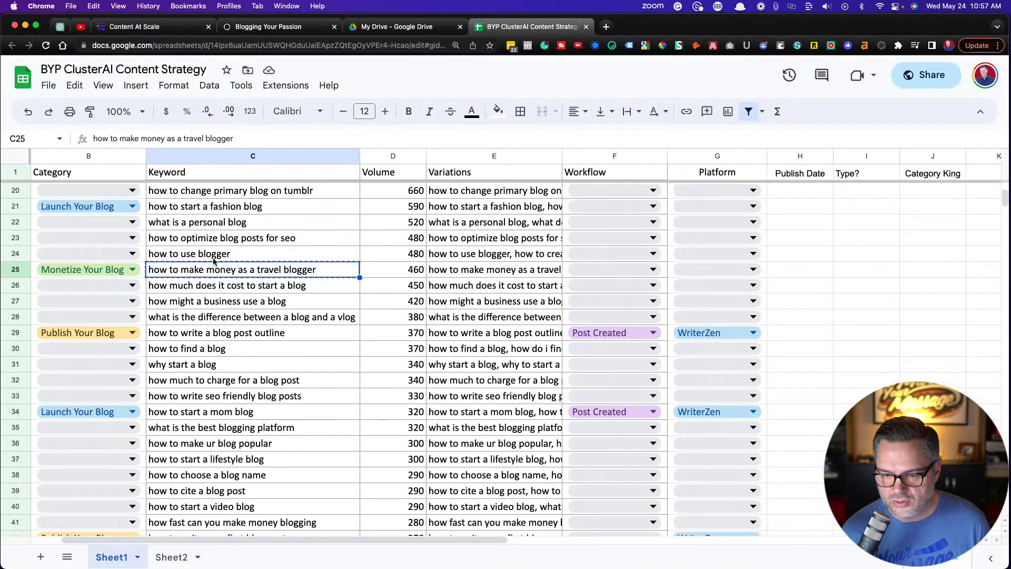
scroll(216, 297, "up", 5)
scroll(216, 298, "up", 1)
left_click(212, 289)
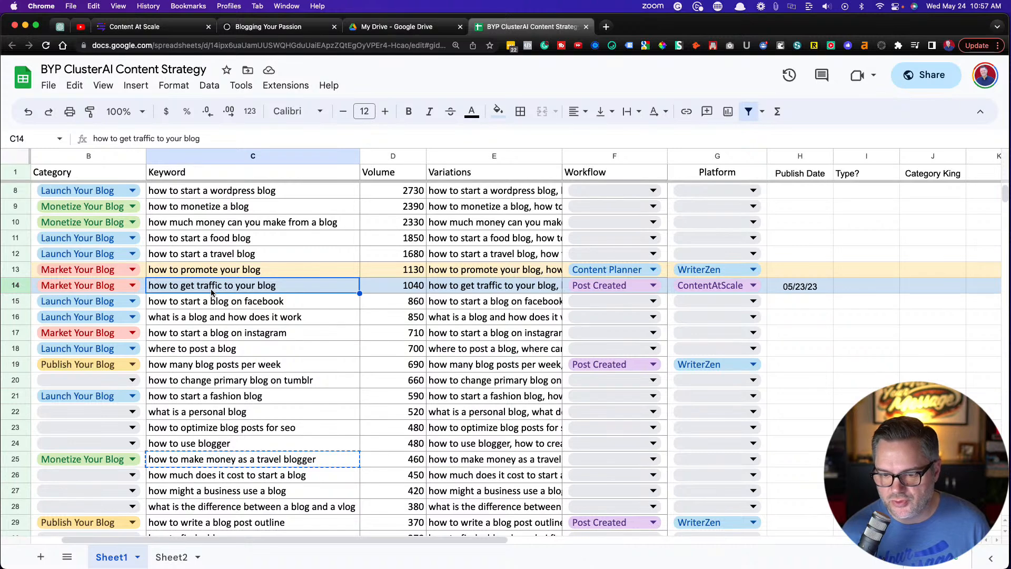
left_click(380, 289)
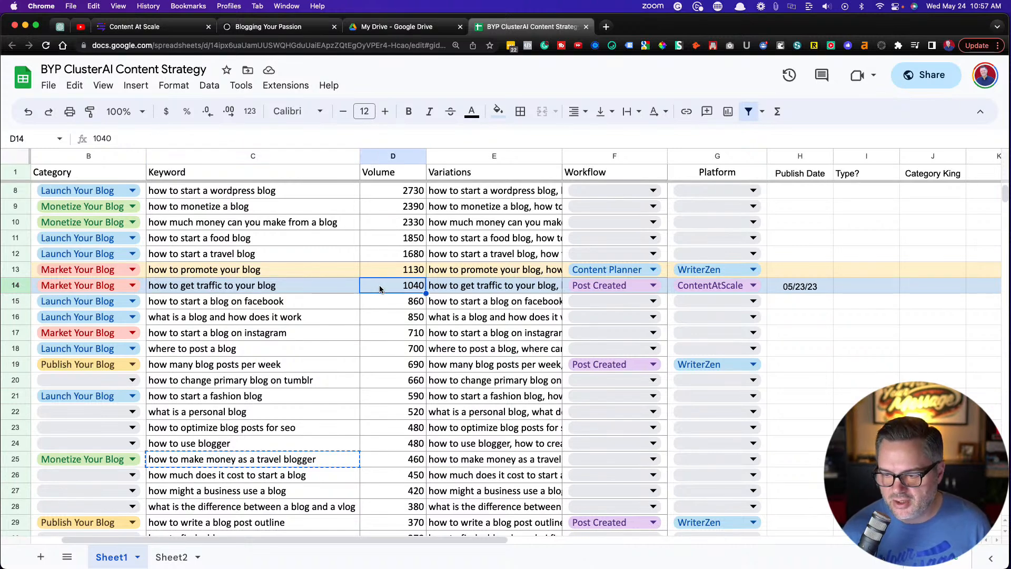
left_click(266, 291)
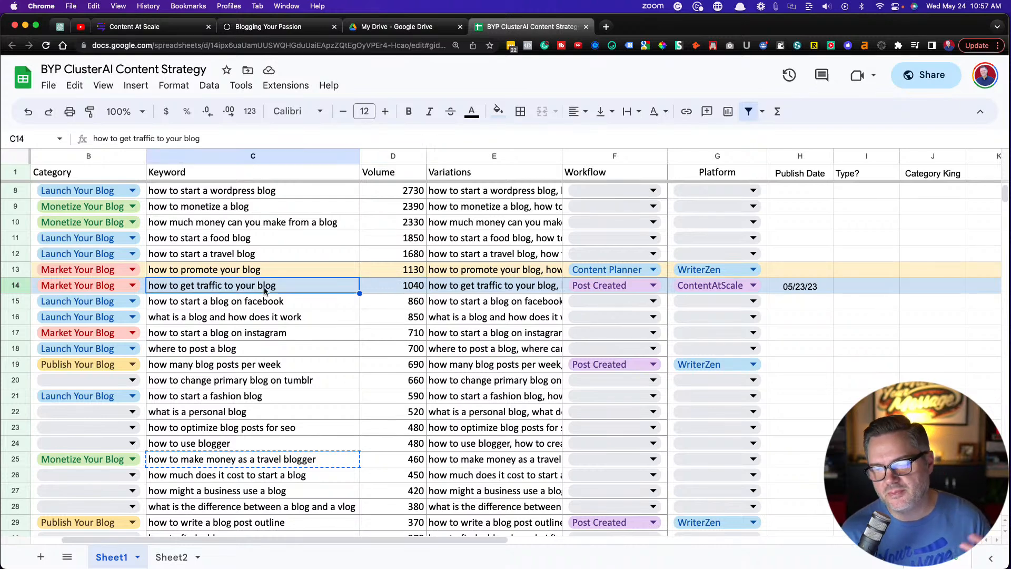
Return to Content at Scale, open the post "How to Get Traffic to Your Blog: Proven Strategies and Tips", and check its research brief and SEO details
left_click(175, 31)
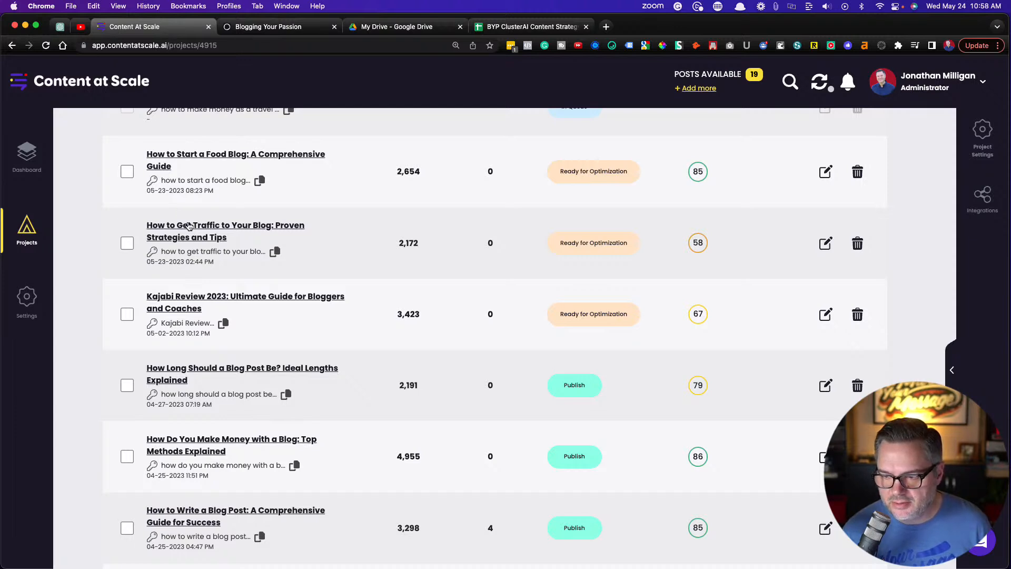
left_click(202, 233)
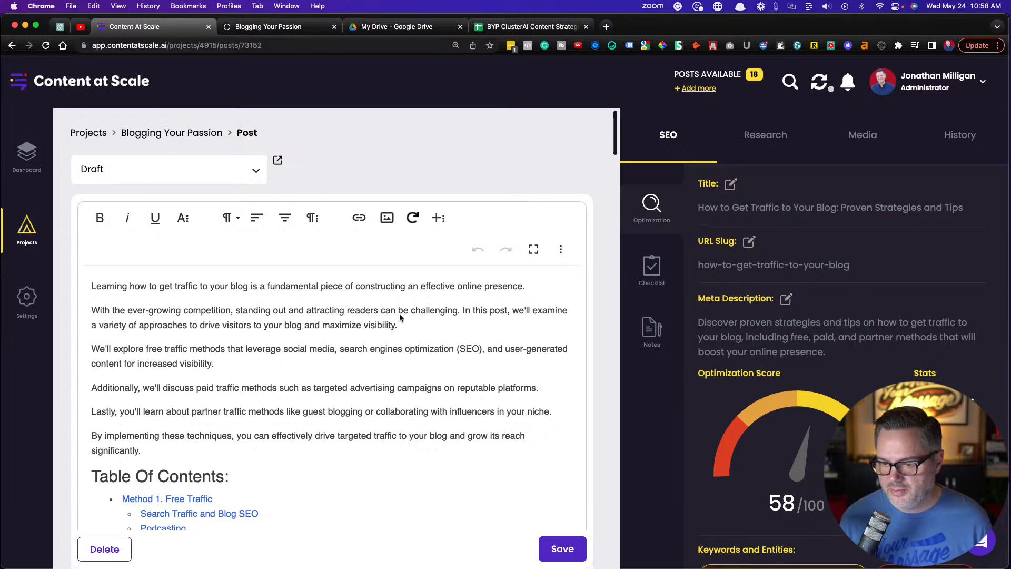
scroll(401, 315, "down", 3)
scroll(400, 317, "down", 1)
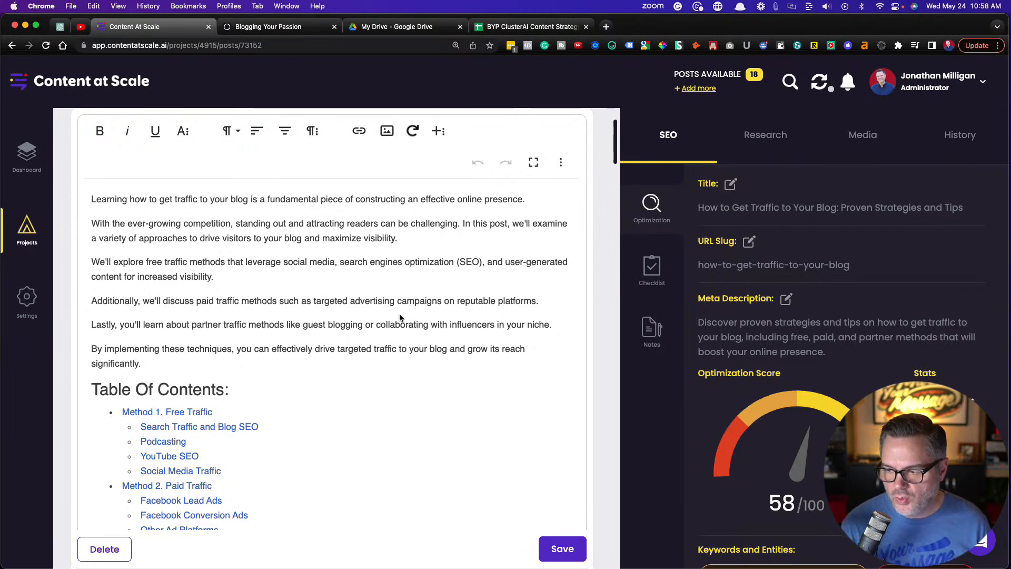
left_click(770, 137)
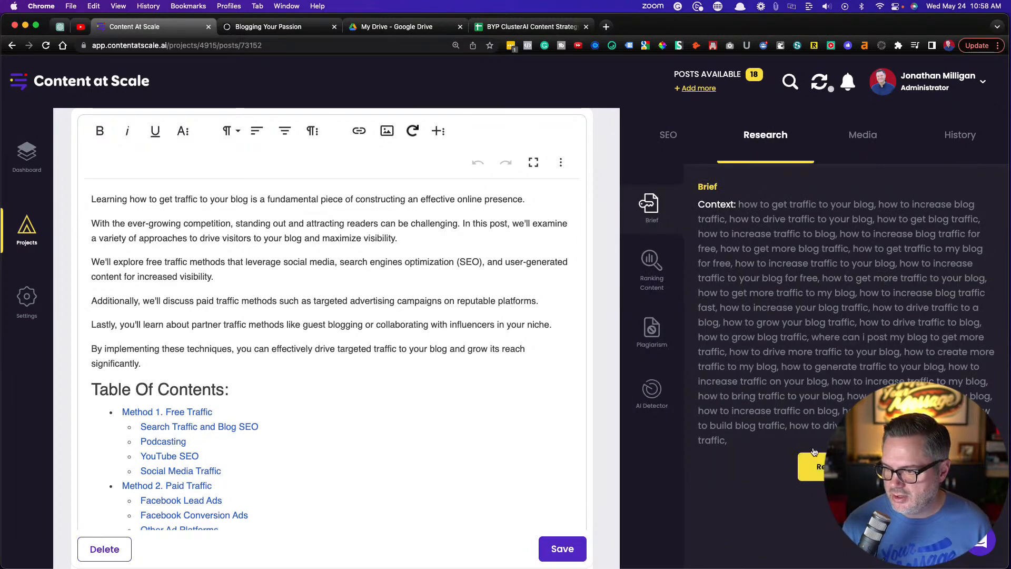
left_click(670, 138)
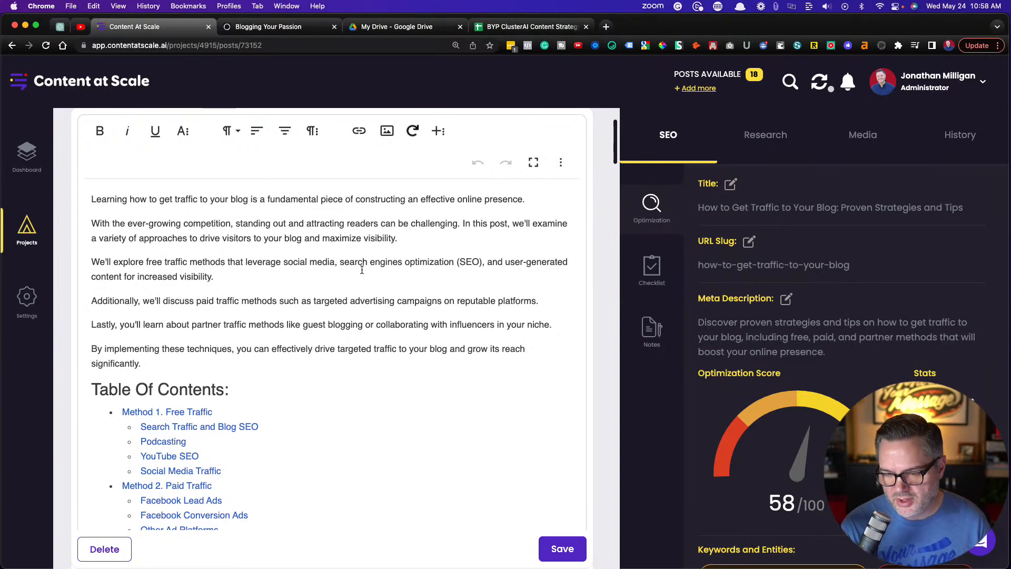
scroll(253, 312, "up", 1)
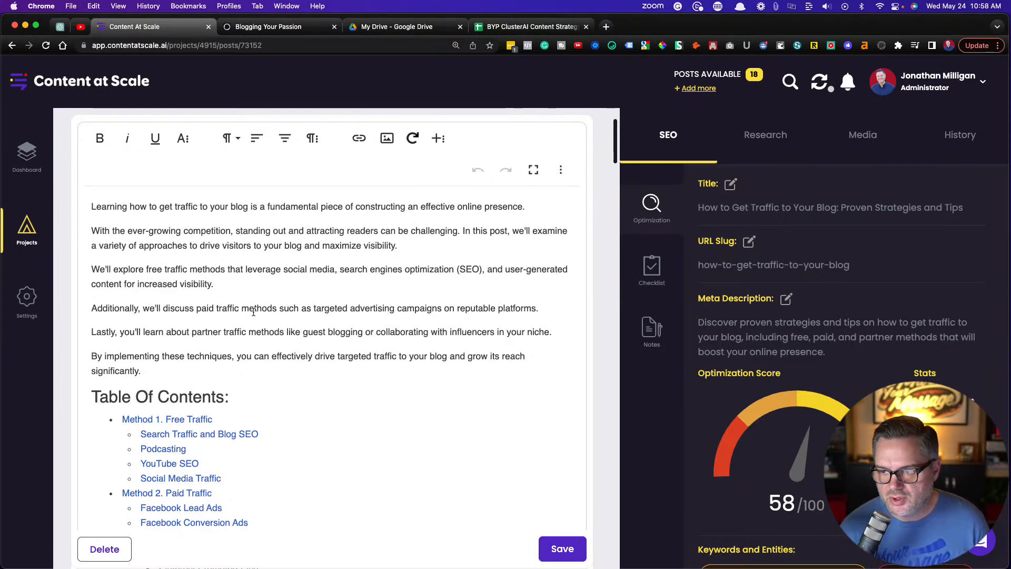
Read through the blog traffic article from the introduction and table of contents down to the FAQs and conclusion
left_click(197, 321)
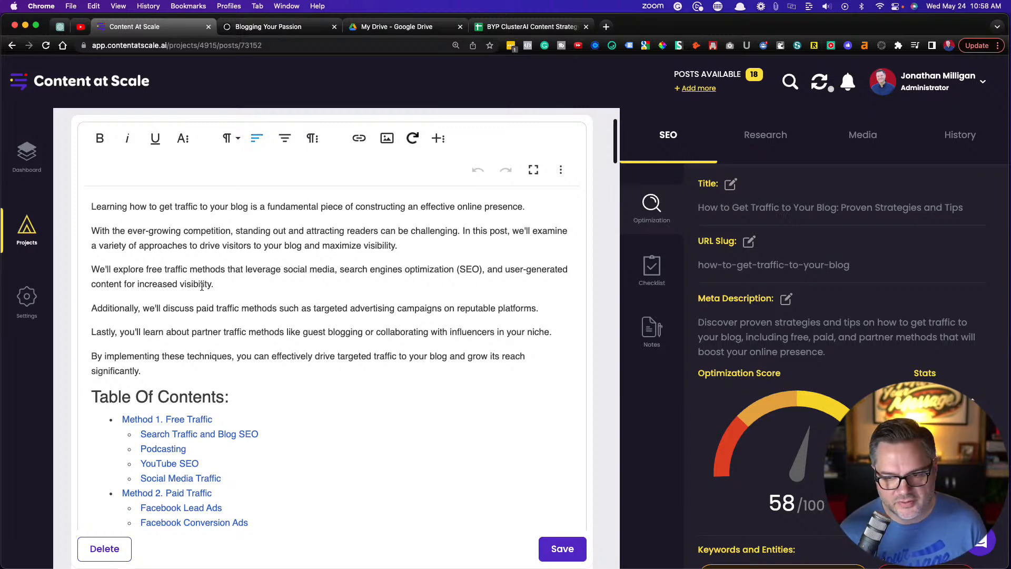
scroll(203, 289, "down", 4)
scroll(202, 290, "down", 9)
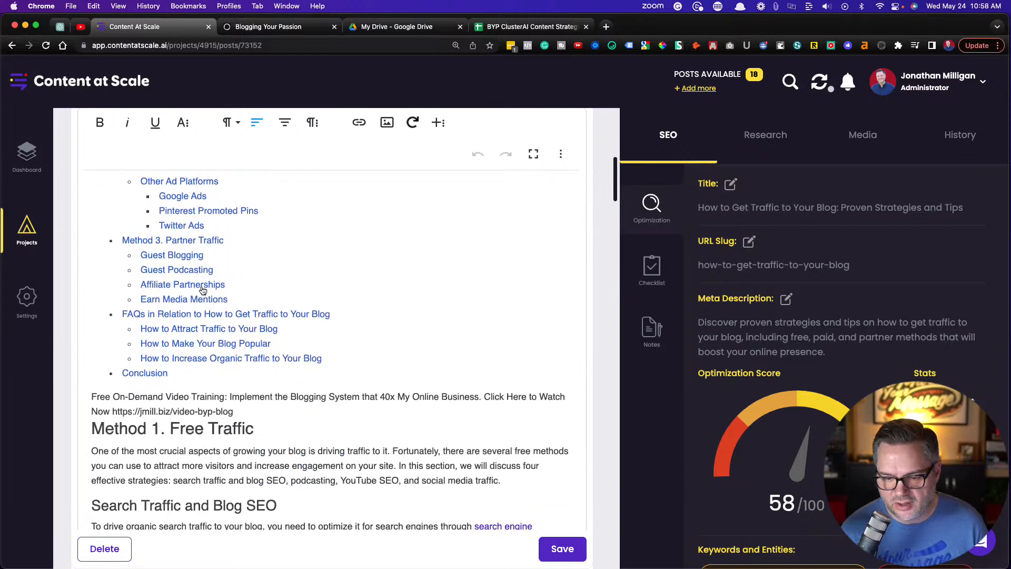
scroll(201, 285, "down", 12)
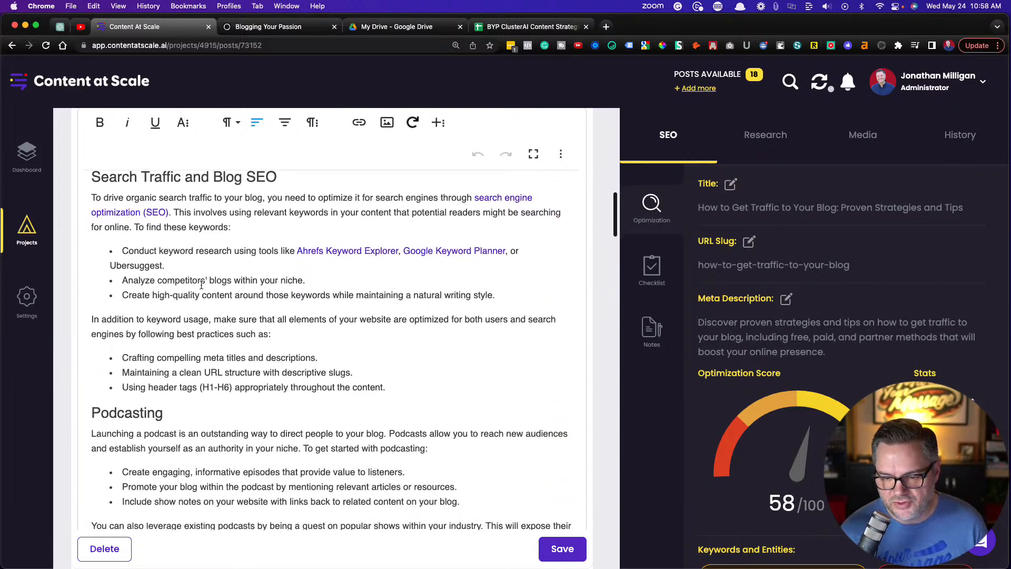
scroll(201, 285, "down", 2)
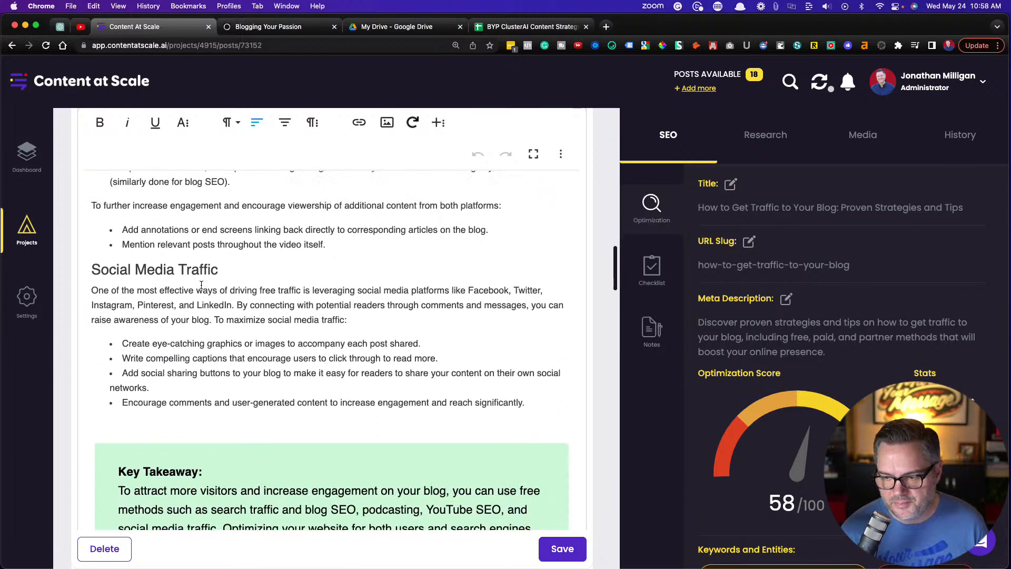
scroll(201, 284, "down", 8)
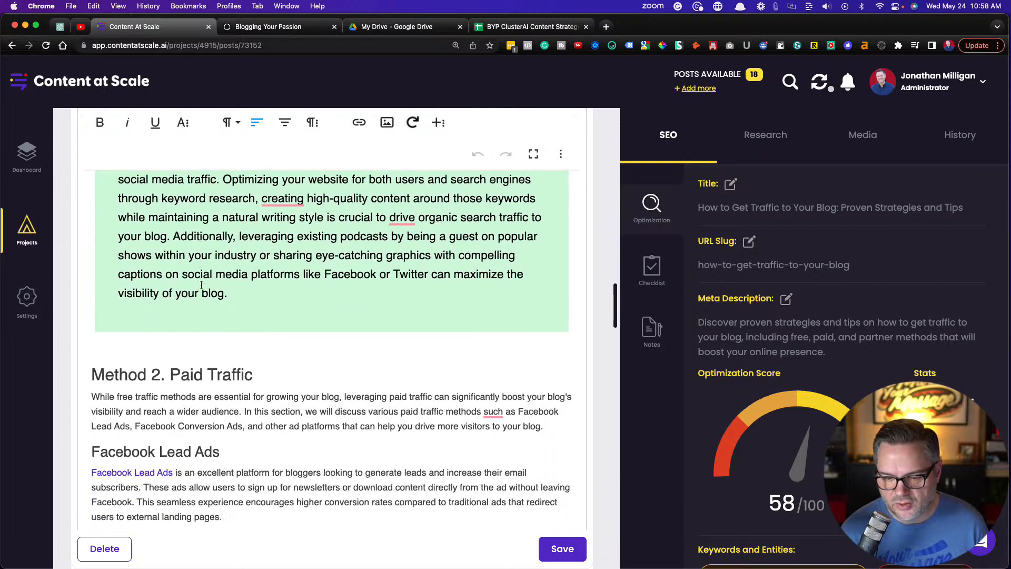
scroll(201, 285, "down", 3)
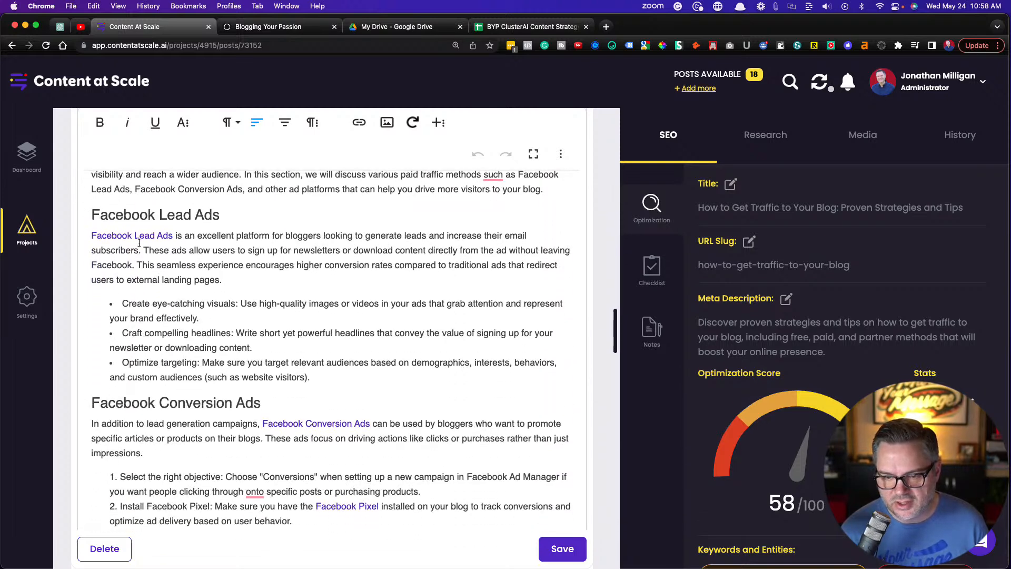
scroll(287, 412, "down", 13)
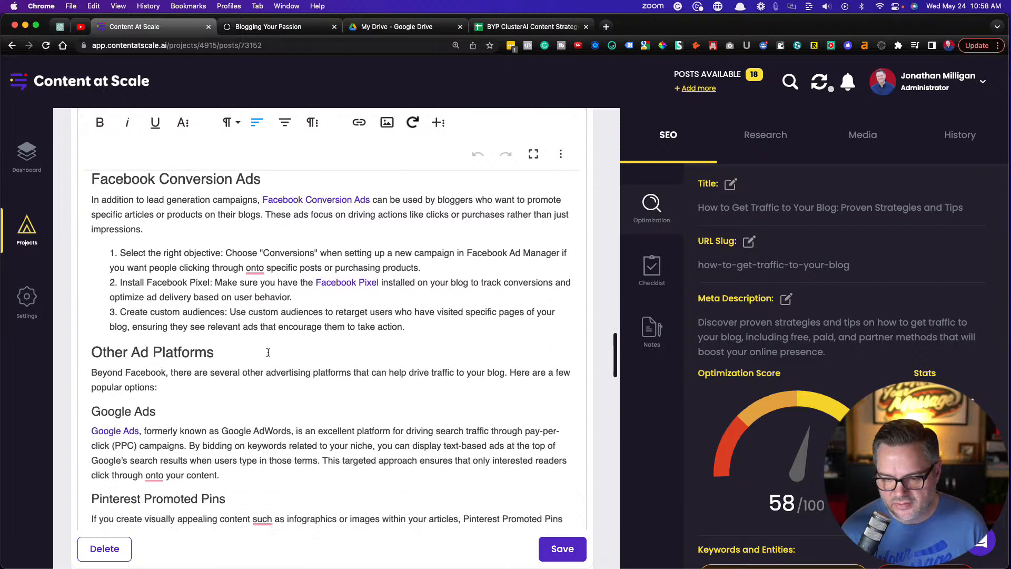
scroll(268, 353, "down", 11)
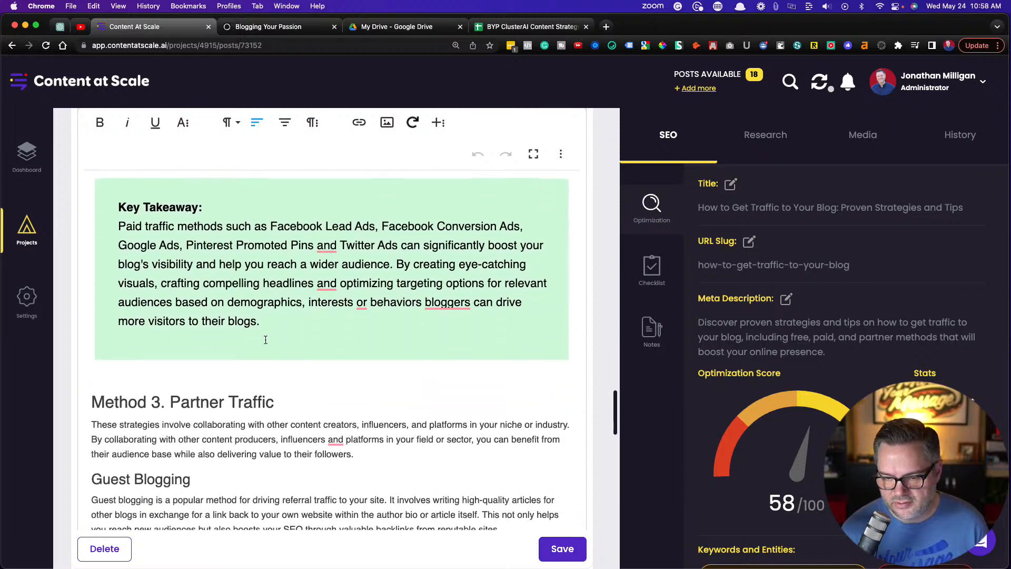
scroll(265, 329, "down", 11)
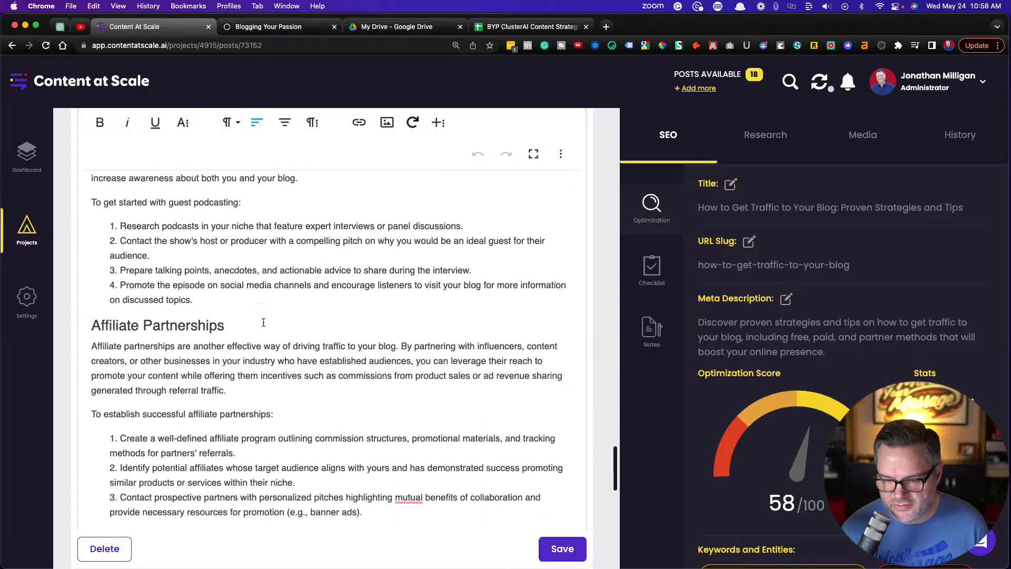
scroll(258, 308, "down", 10)
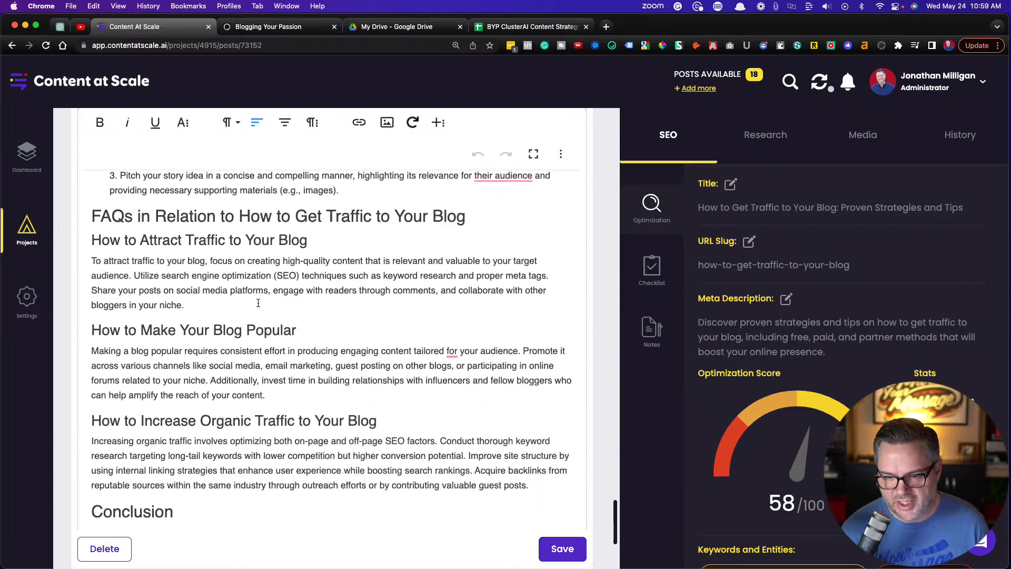
Read the article's conclusion and examine its SEO details: word count, optimization score, and Keywords and Entities list
scroll(258, 300, "down", 3)
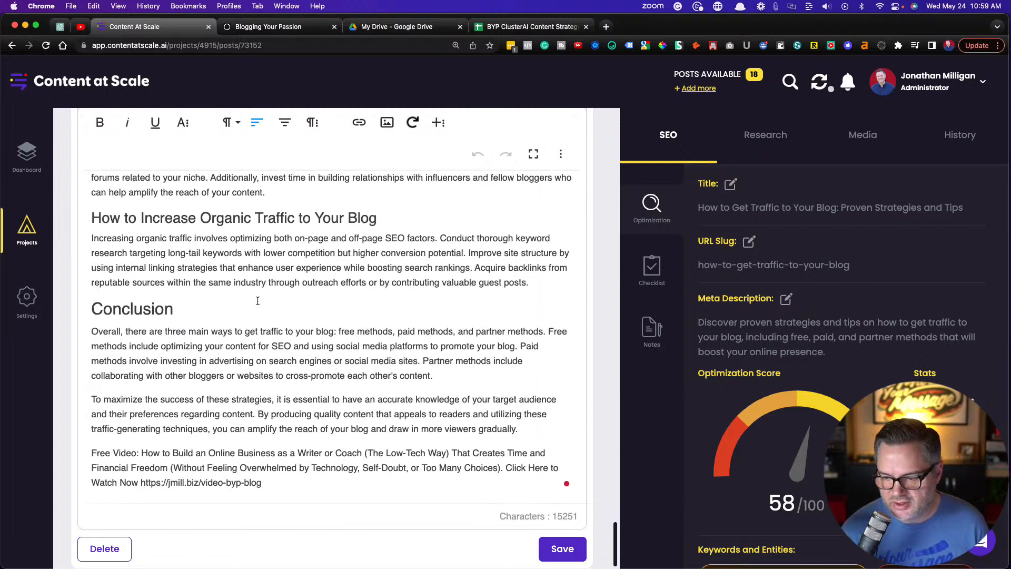
scroll(336, 311, "up", 10)
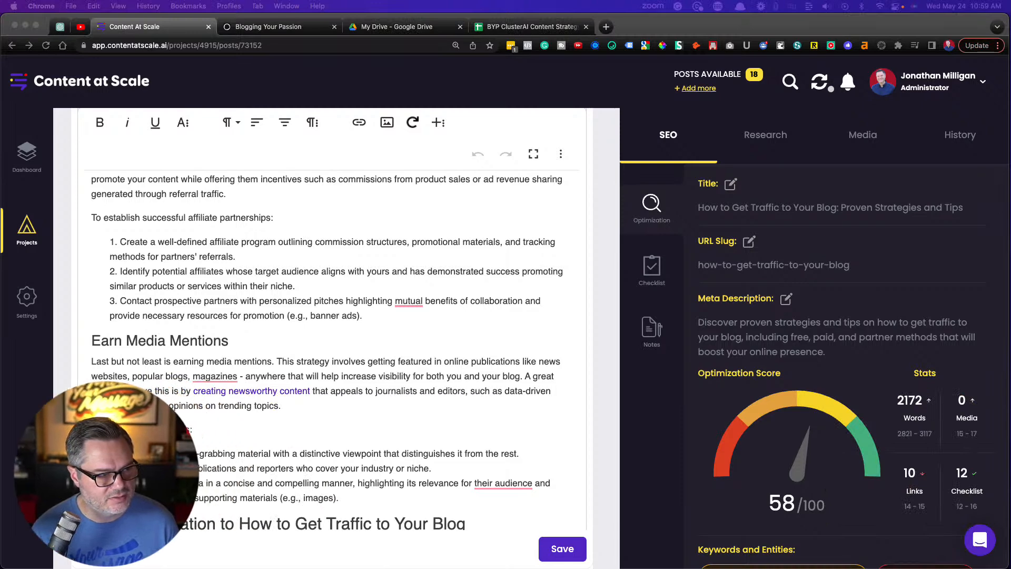
scroll(840, 364, "down", 4)
left_click(901, 294)
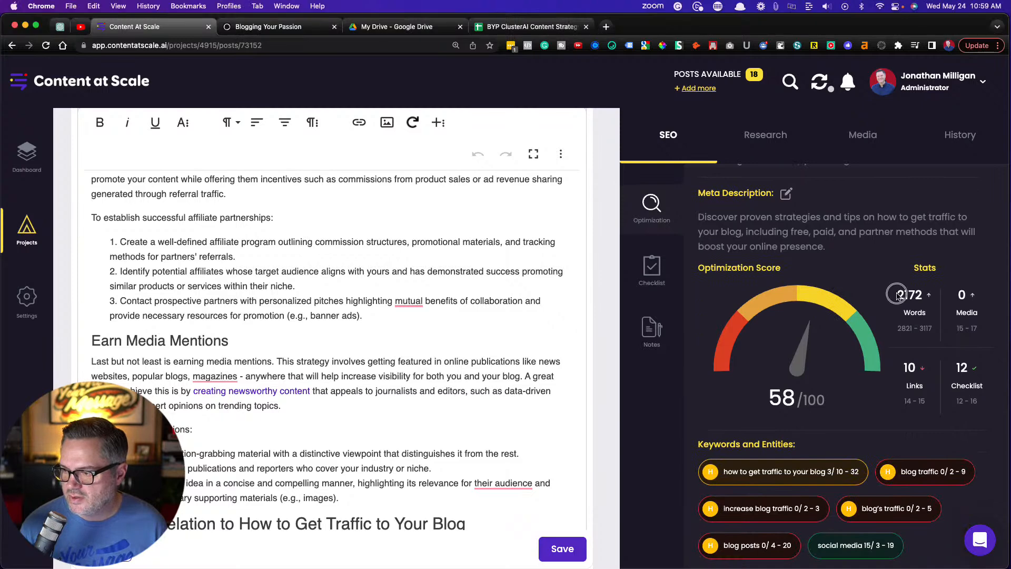
left_click_drag(902, 293, 924, 297)
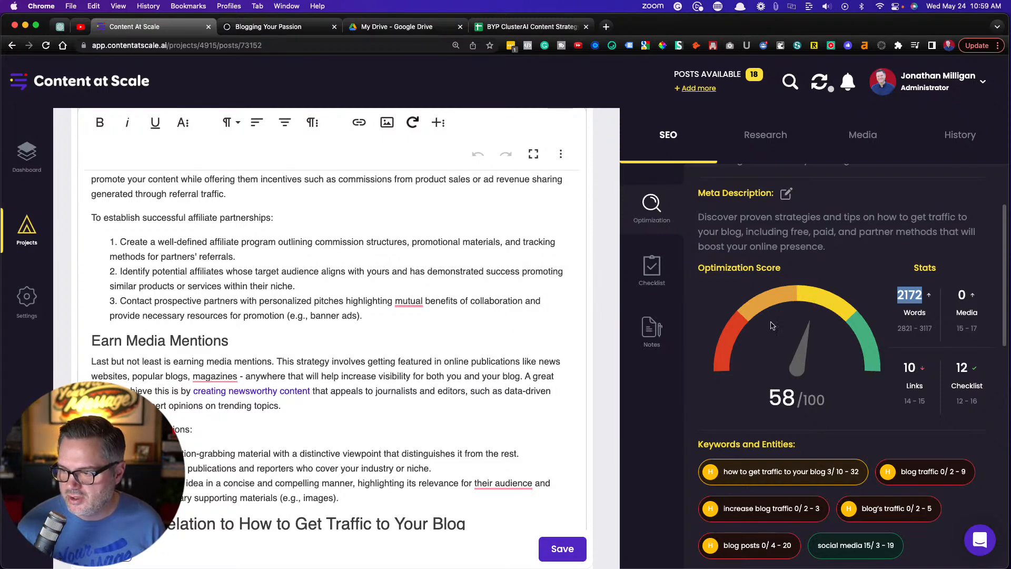
scroll(772, 326, "down", 3)
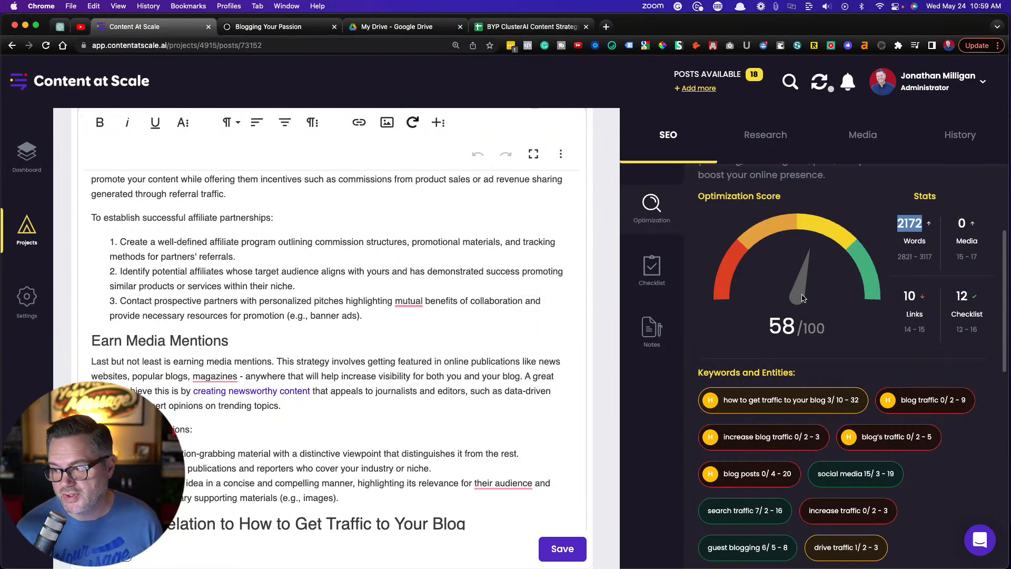
scroll(801, 298, "down", 5)
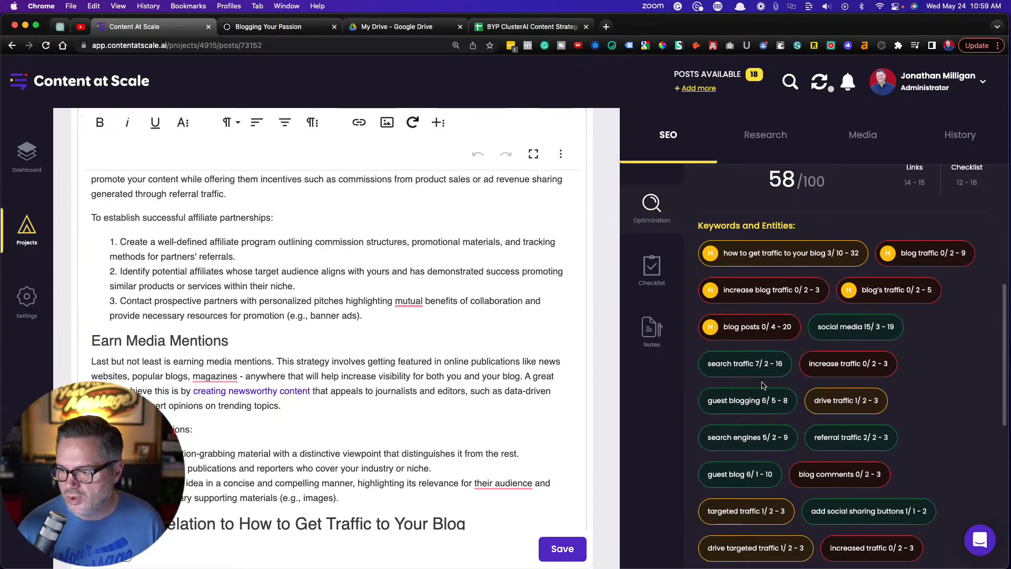
scroll(763, 385, "down", 2)
scroll(764, 386, "down", 2)
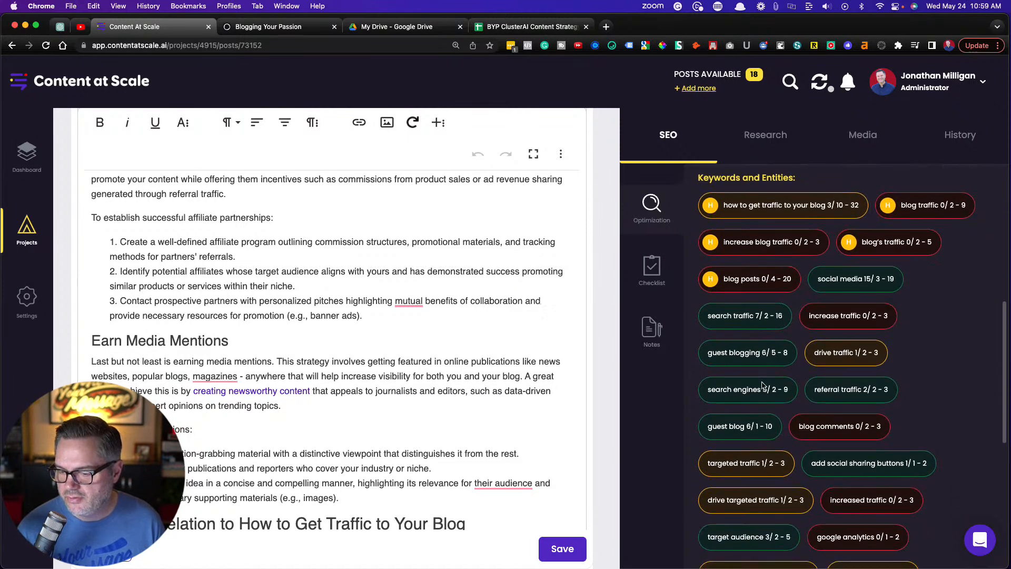
Look back through the article from the Affiliate Partnerships section up to the Table Of Contents
scroll(343, 326, "up", 4)
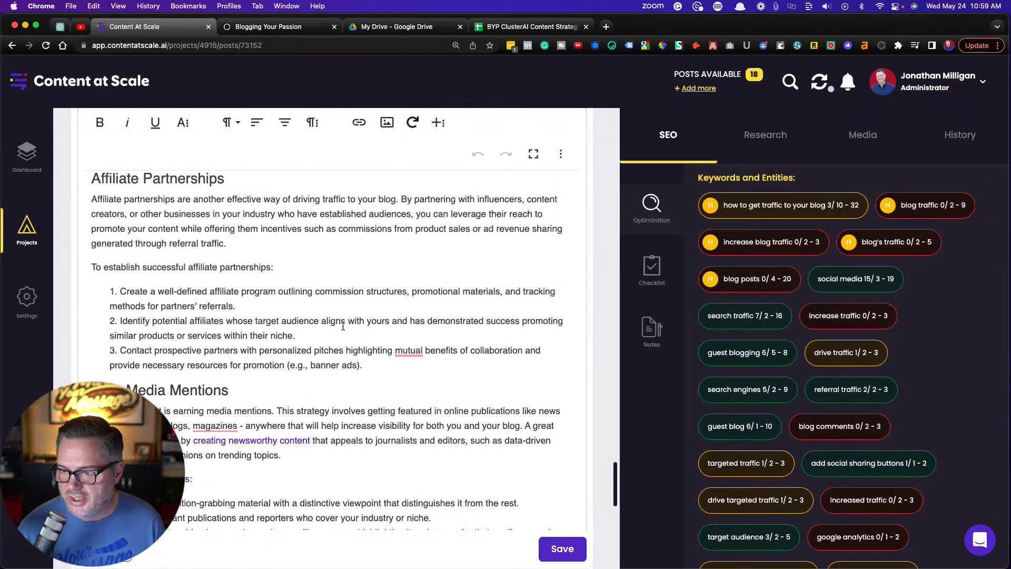
scroll(343, 326, "up", 1)
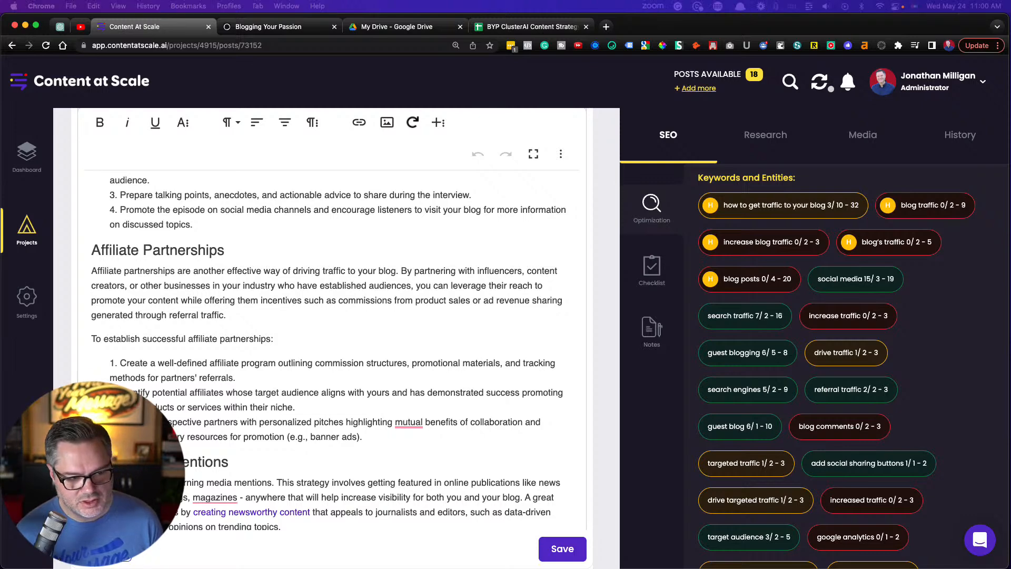
scroll(171, 272, "up", 10)
scroll(171, 271, "up", 15)
scroll(170, 272, "up", 15)
scroll(170, 271, "down", 4)
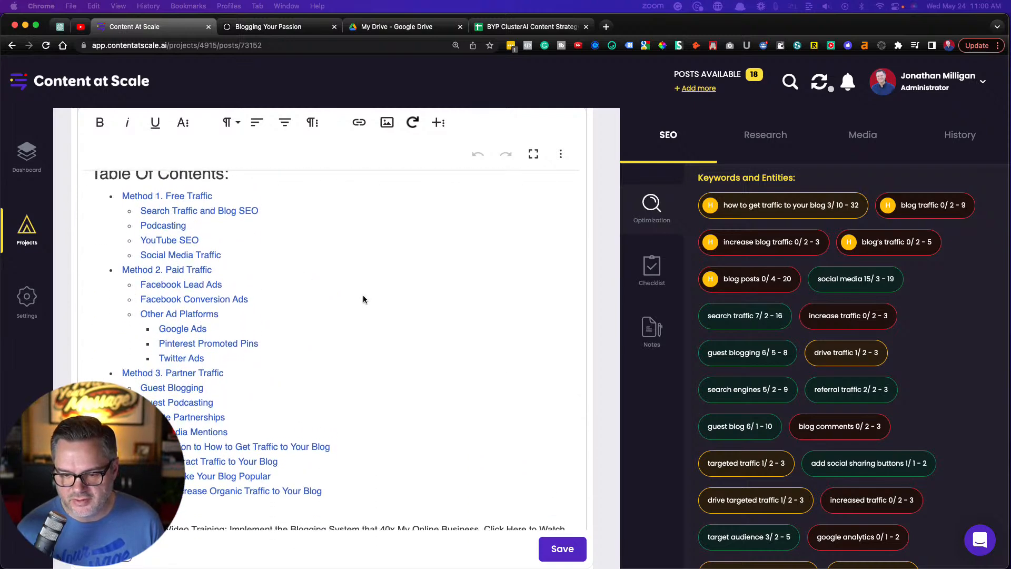
scroll(363, 296, "up", 1)
scroll(362, 296, "down", 1)
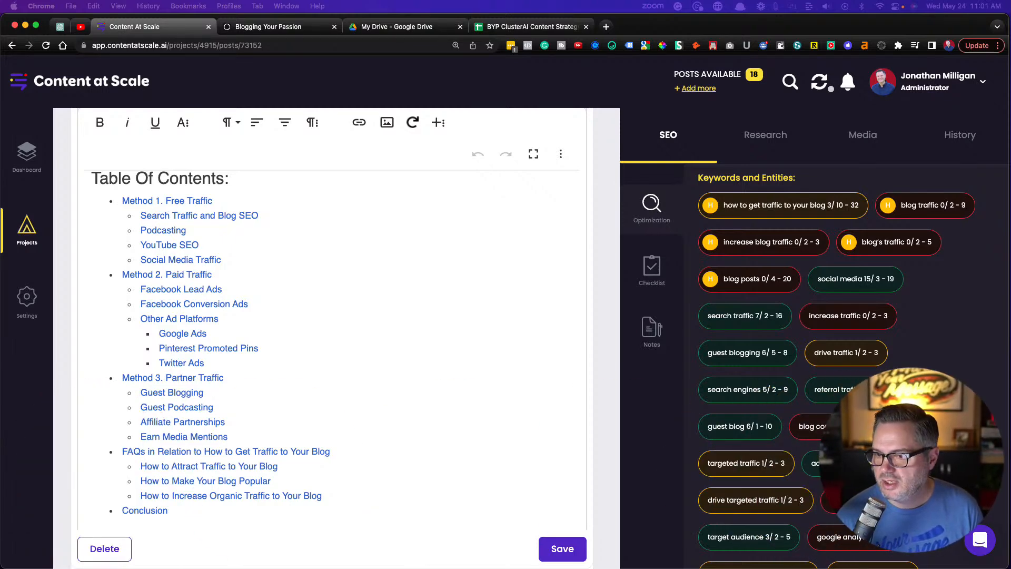
Increase the browser page zoom to 175%
left_click(982, 46)
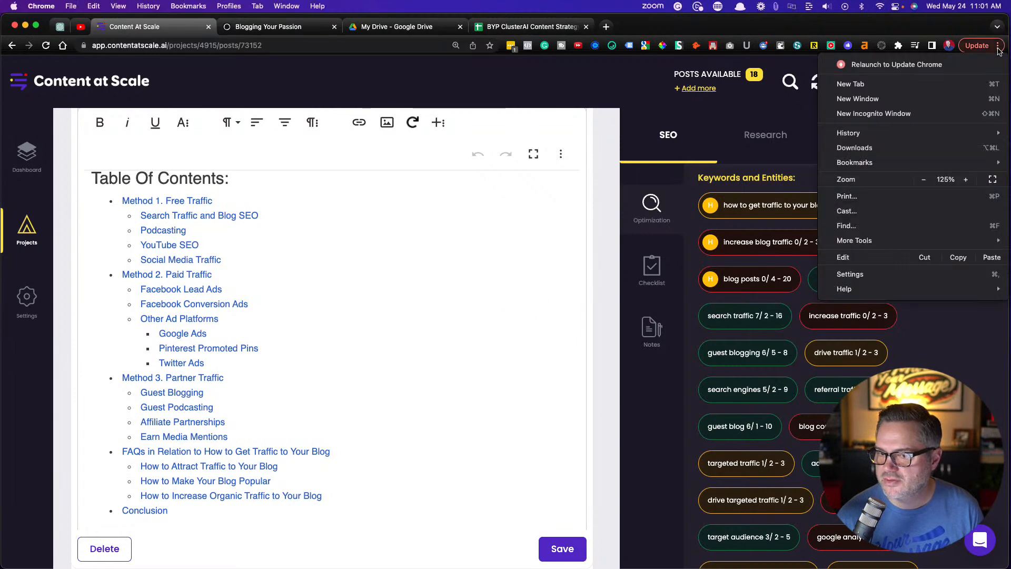
left_click(967, 180)
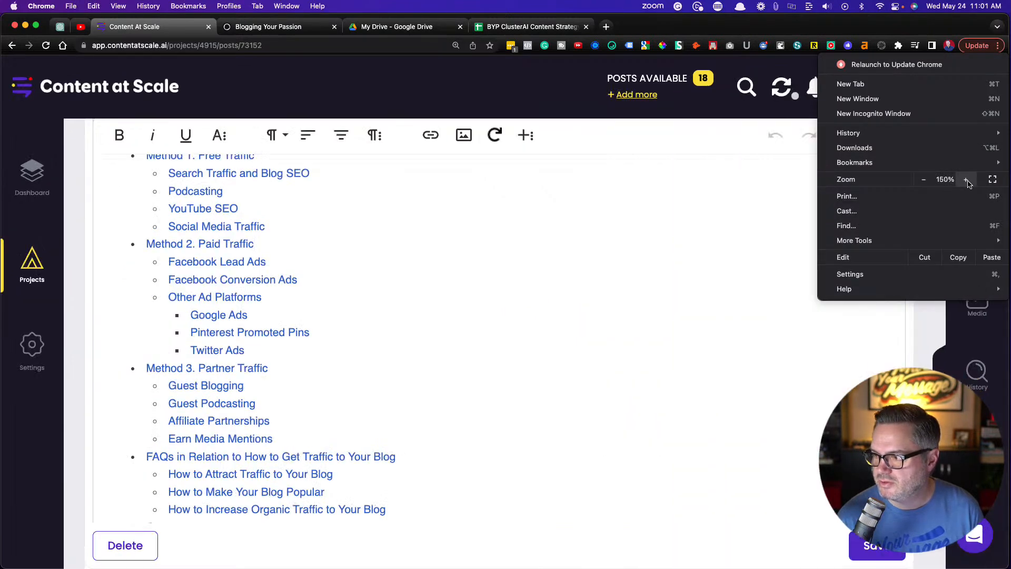
left_click(966, 180)
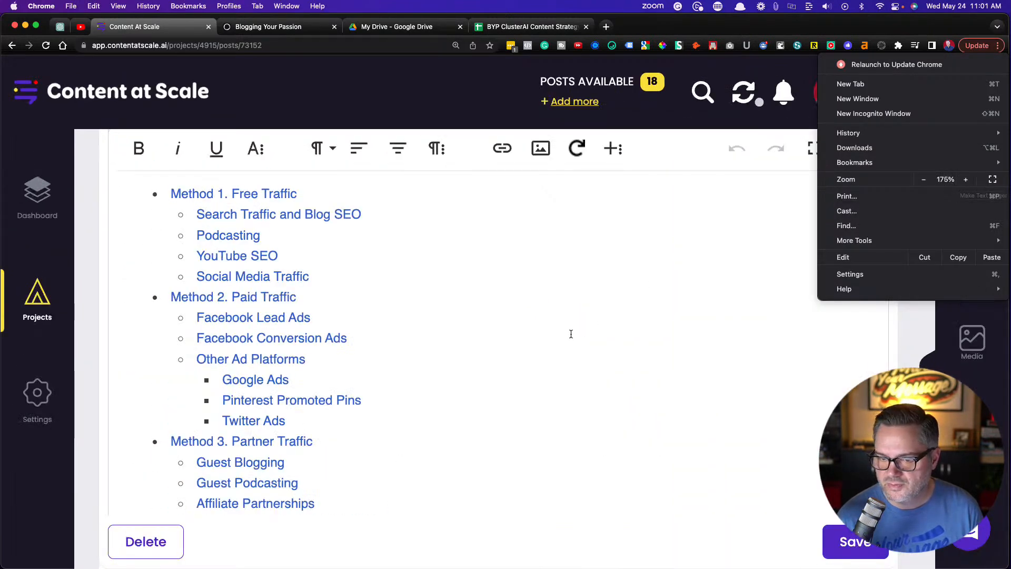
left_click(502, 305)
Review the article's introduction and its Table Of Contents down to the Conclusion entry
scroll(502, 305, "up", 10)
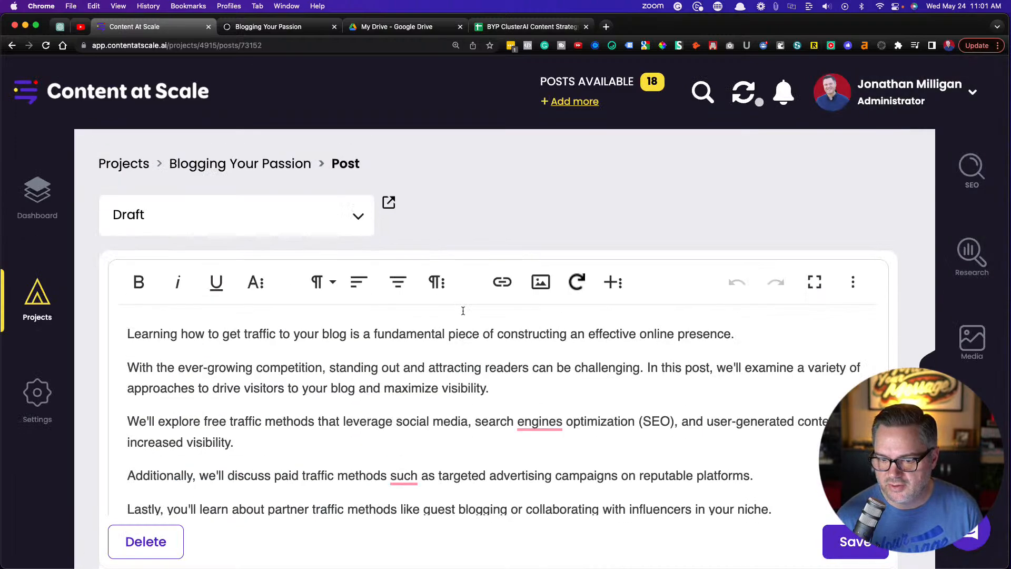
scroll(463, 310, "down", 1)
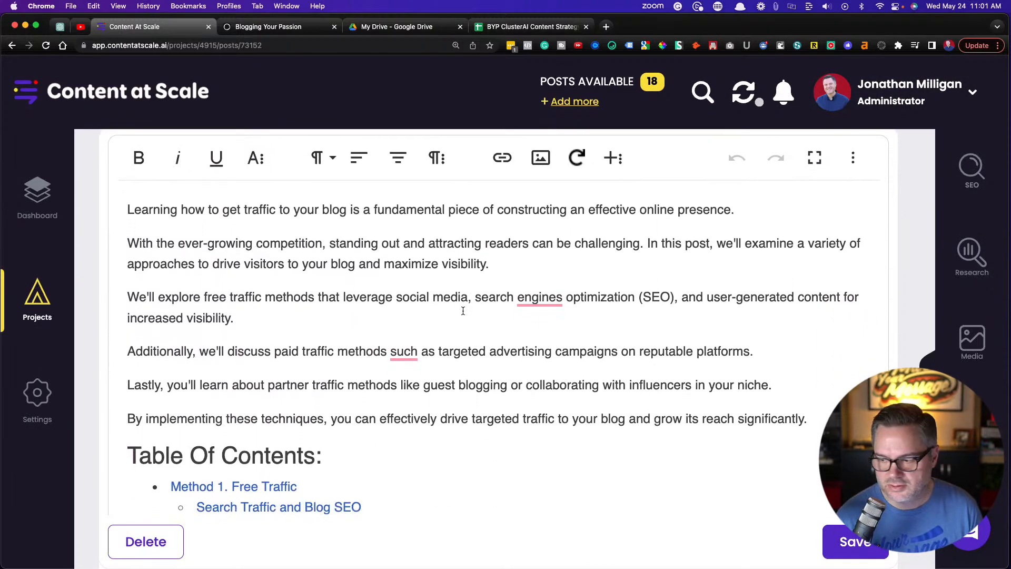
scroll(461, 355, "down", 8)
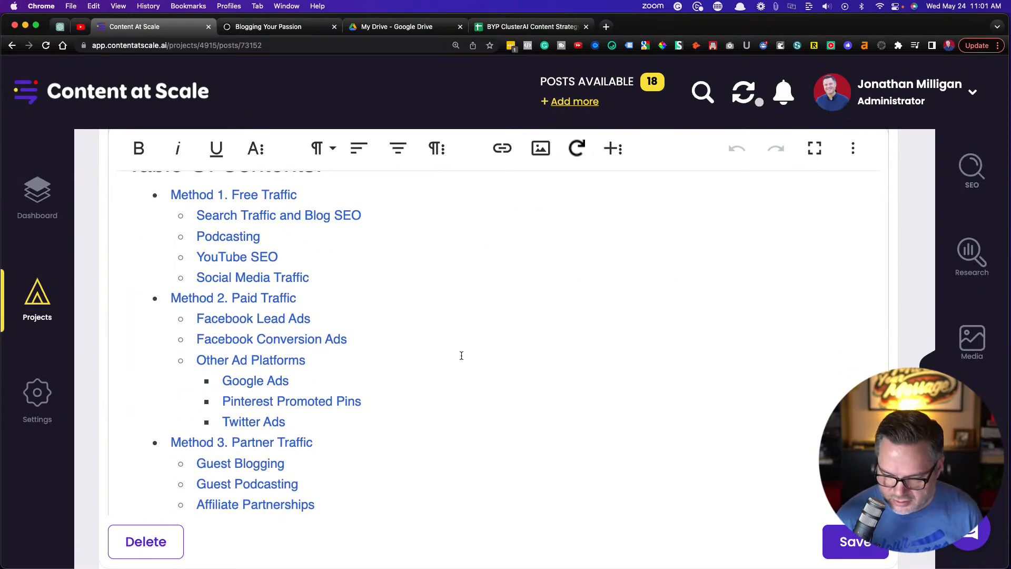
scroll(461, 355, "down", 5)
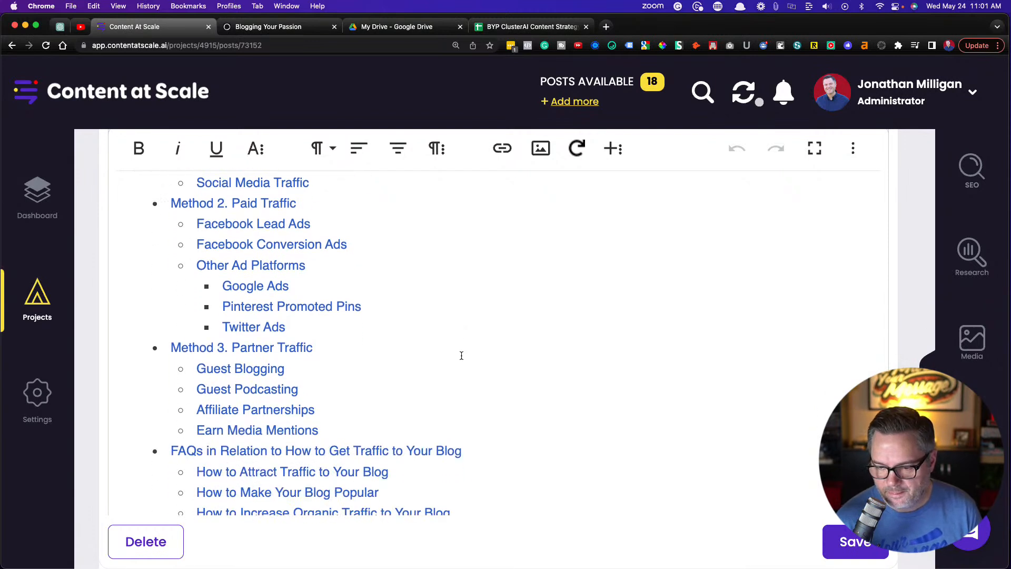
scroll(461, 355, "down", 1)
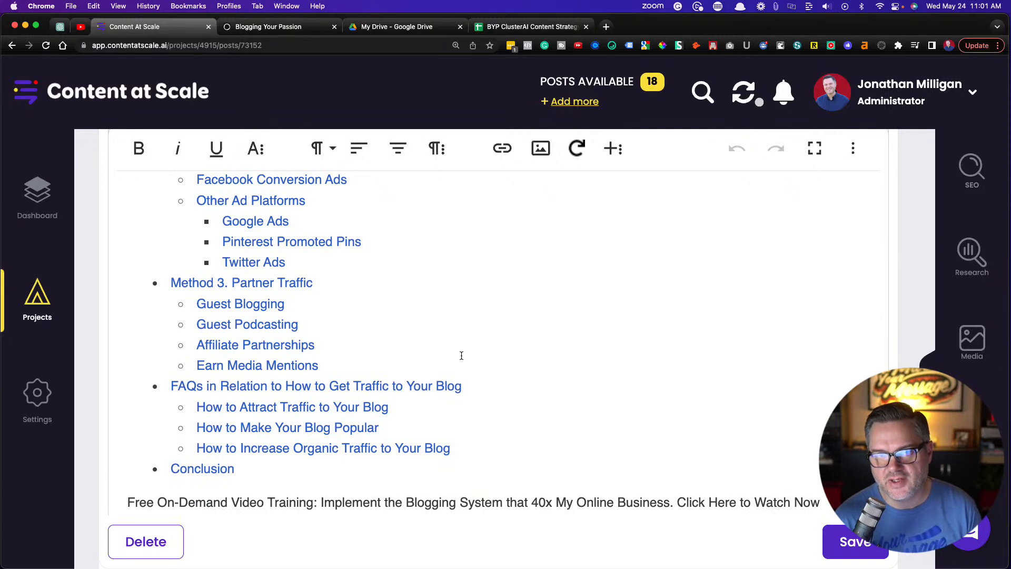
scroll(461, 356, "up", 15)
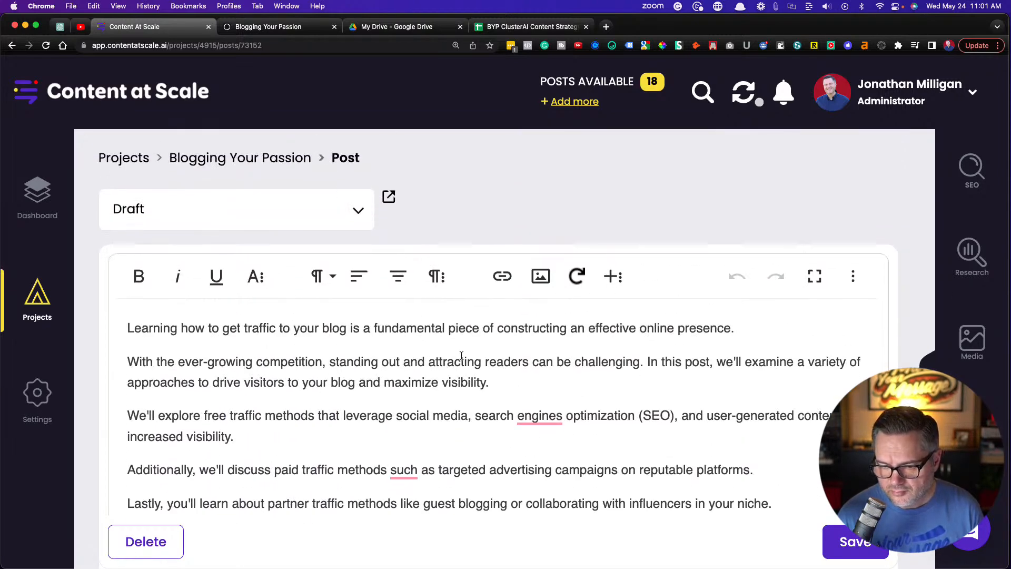
Split the introduction's second paragraph so that "In this post, we'll examine" starts a new paragraph
scroll(461, 356, "down", 1)
scroll(377, 319, "down", 3)
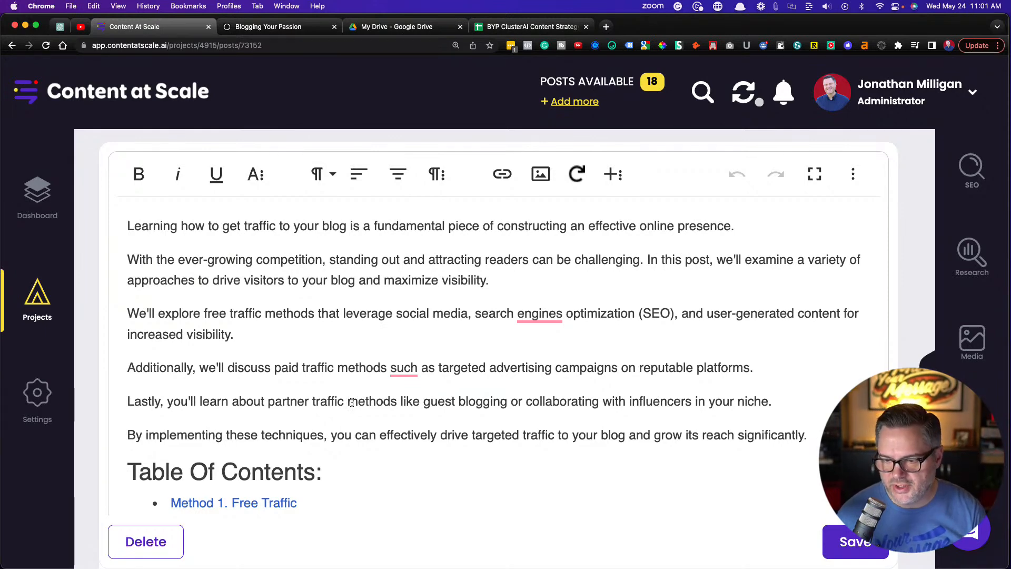
left_click(646, 259)
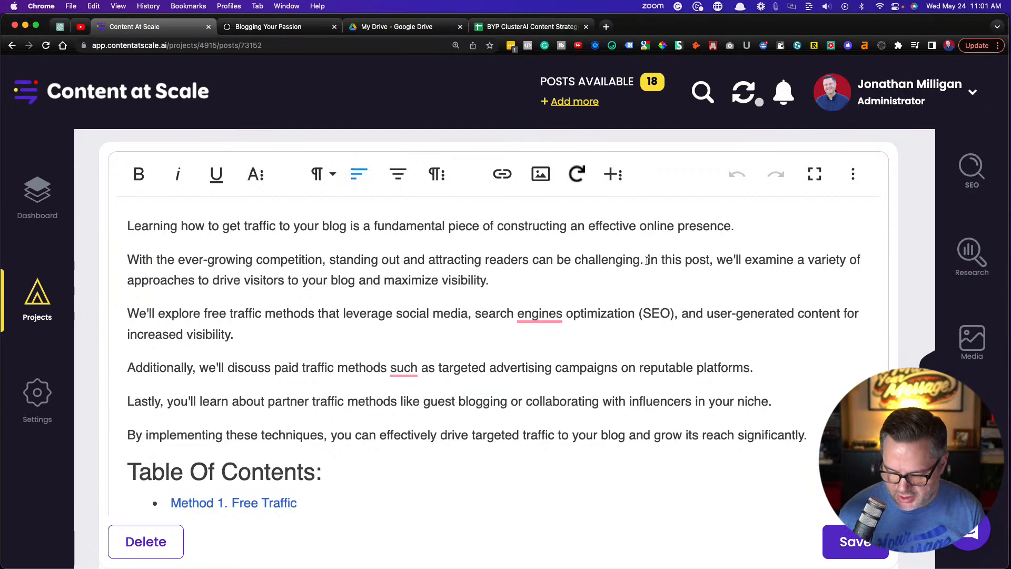
key("Return")
Examine the Free On-Demand Video Training call-to-action between the Table Of Contents and the "Method 1. Free Traffic" heading
scroll(452, 320, "down", 1)
scroll(452, 320, "down", 8)
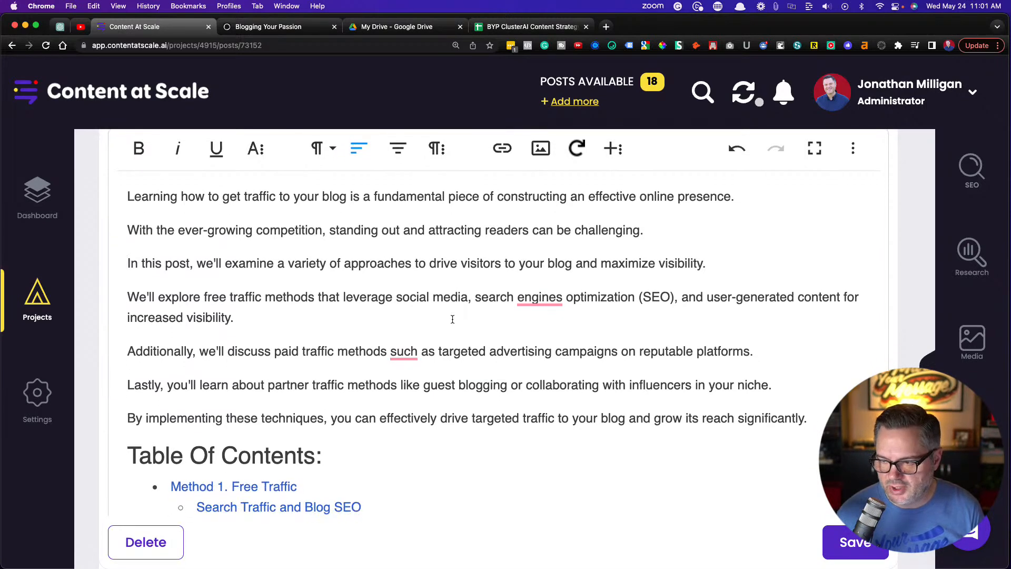
scroll(452, 319, "down", 18)
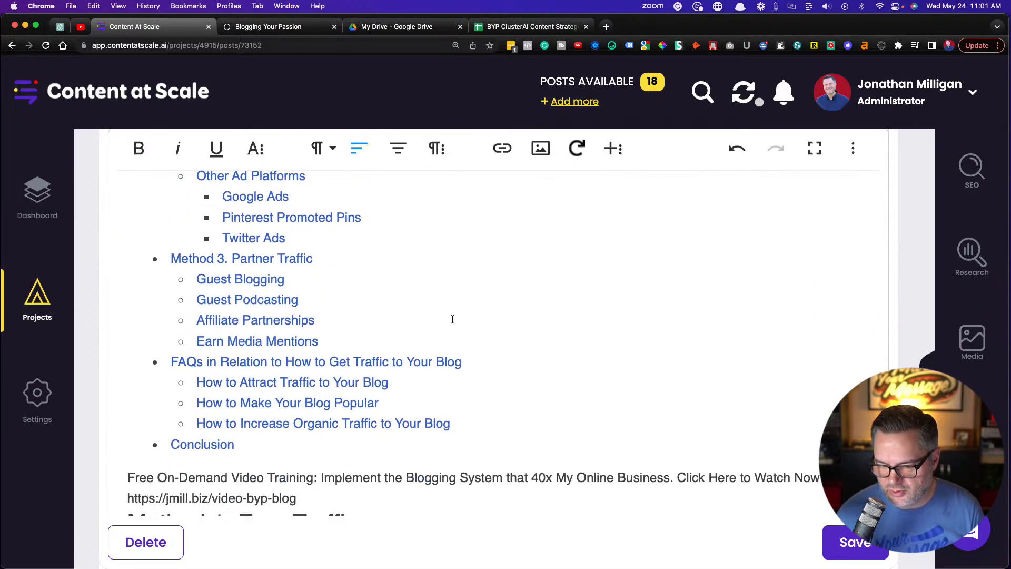
scroll(452, 319, "down", 2)
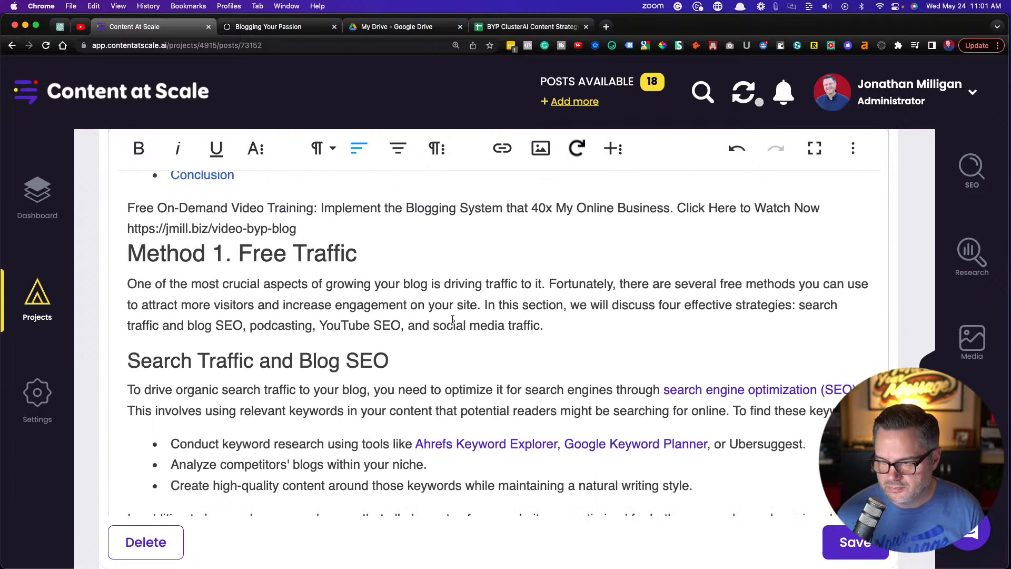
scroll(452, 319, "up", 2)
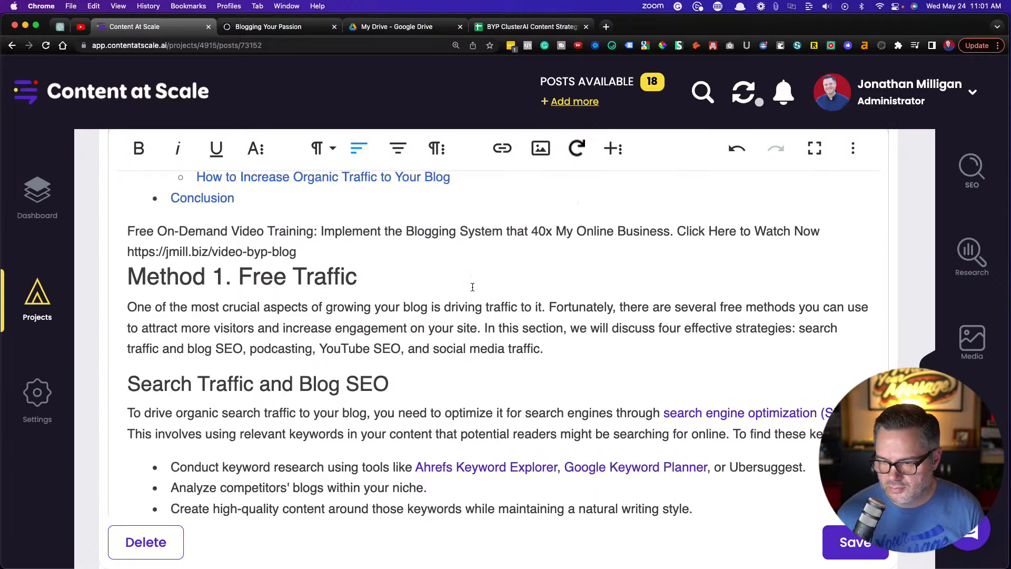
scroll(440, 288, "down", 1)
left_click_drag(296, 240, 108, 223)
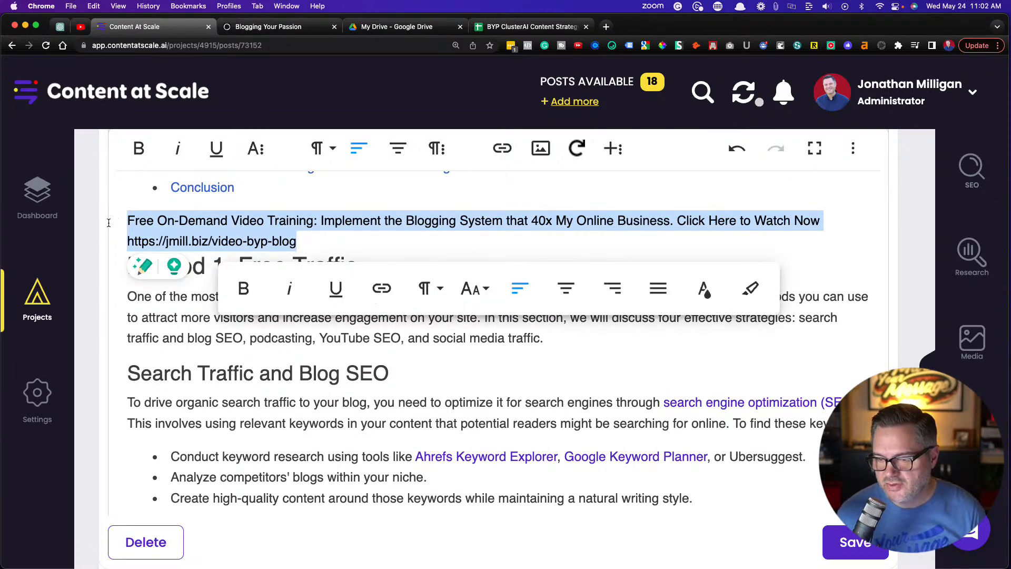
left_click(376, 244)
Break the "Method 1. Free Traffic" opening paragraph into three, starting new paragraphs at "Fortunately" and "In this section"
scroll(376, 244, "down", 2)
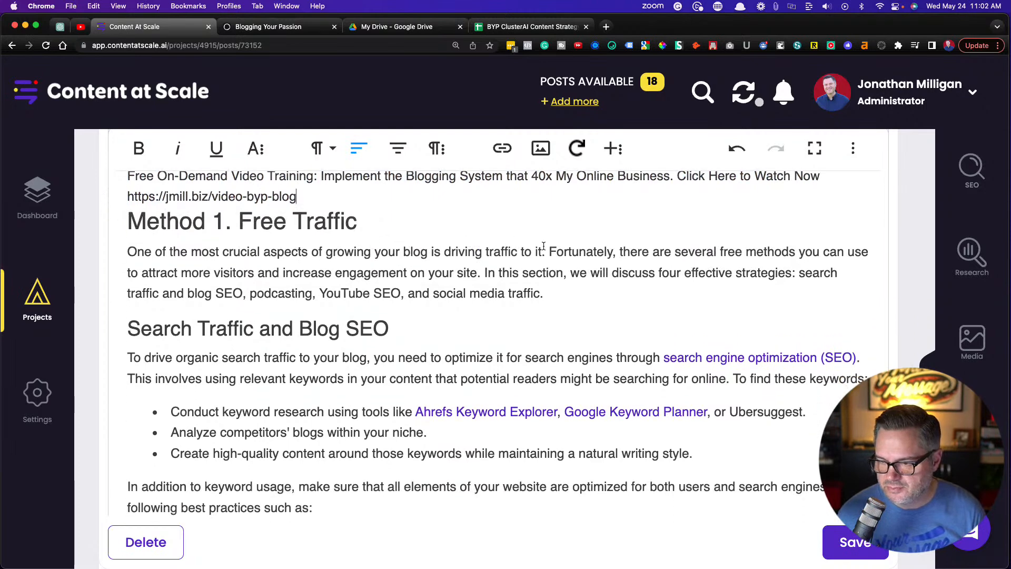
key("Return")
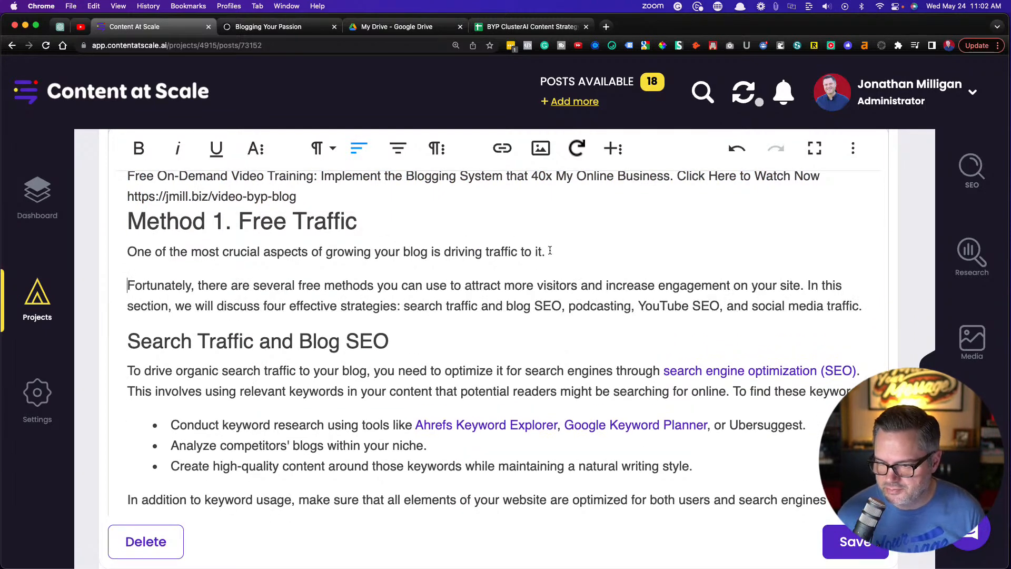
left_click(808, 286)
key("Return")
In "Search Traffic and Blog SEO", start a new paragraph at "This involves using relevant keywords"
scroll(384, 348, "down", 3)
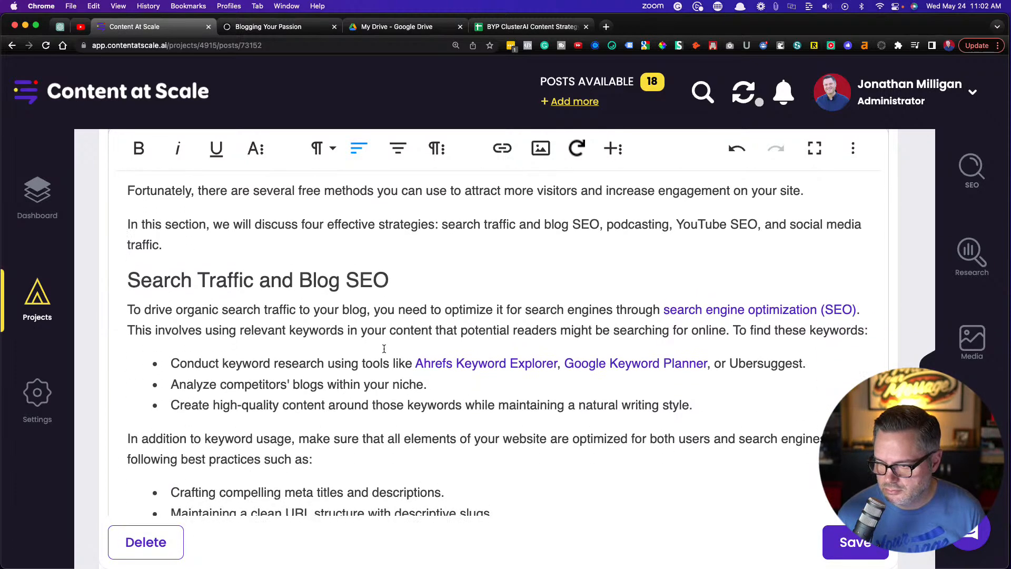
left_click(125, 330)
key("Return")
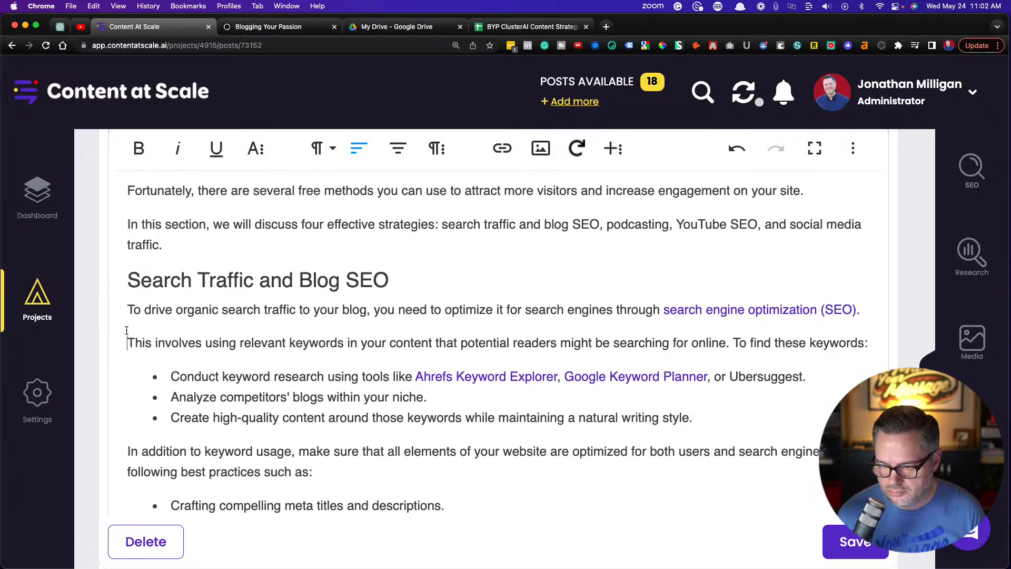
In the Podcasting section, start new paragraphs at "Podcasts allow you", "To get started with podcasting" and "This will expose their audience"
scroll(214, 330, "down", 4)
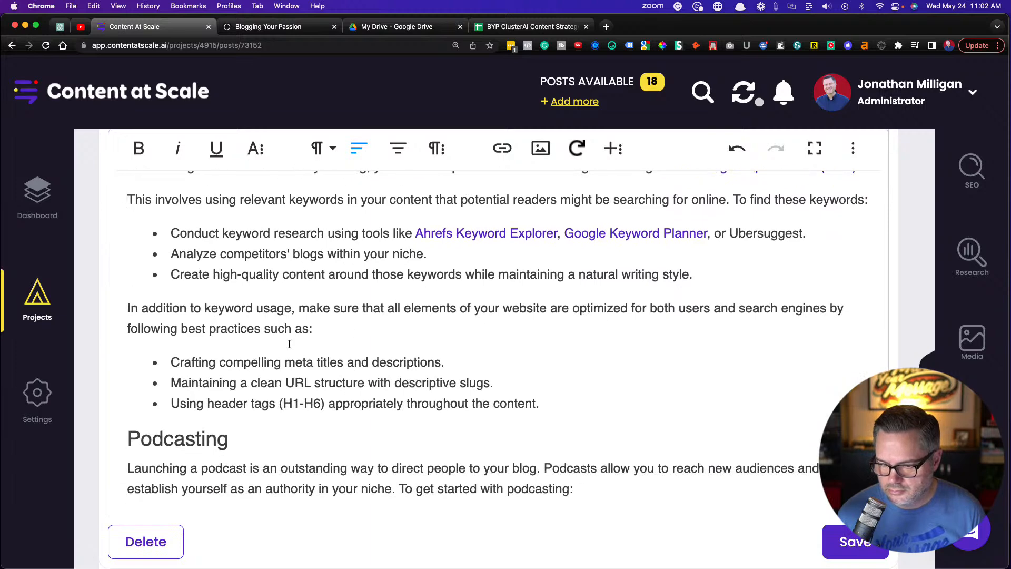
scroll(288, 344, "down", 4)
left_click(543, 347)
key("Return")
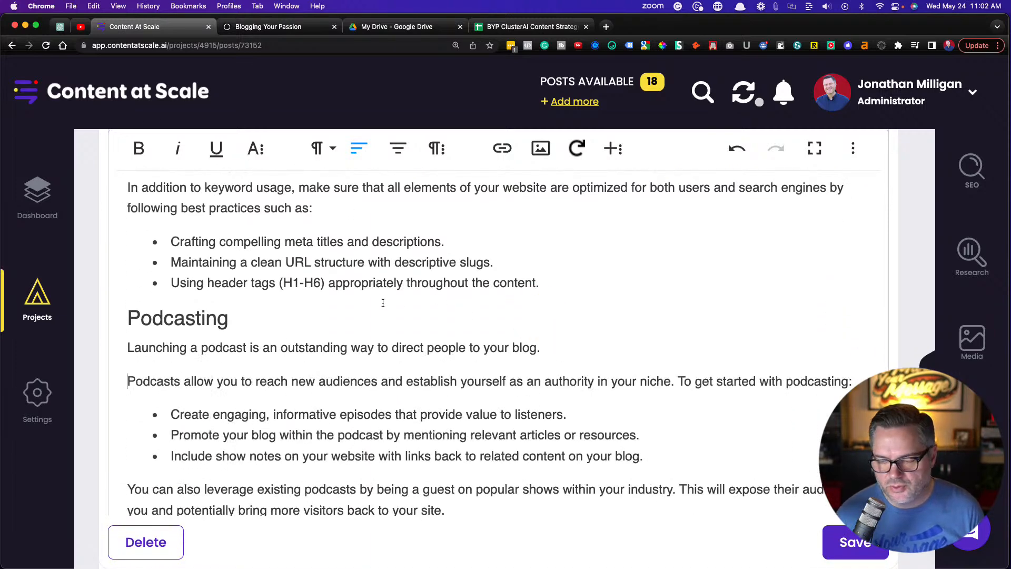
left_click(679, 381)
key("Return")
scroll(506, 348, "down", 3)
scroll(506, 347, "down", 3)
key("Return")
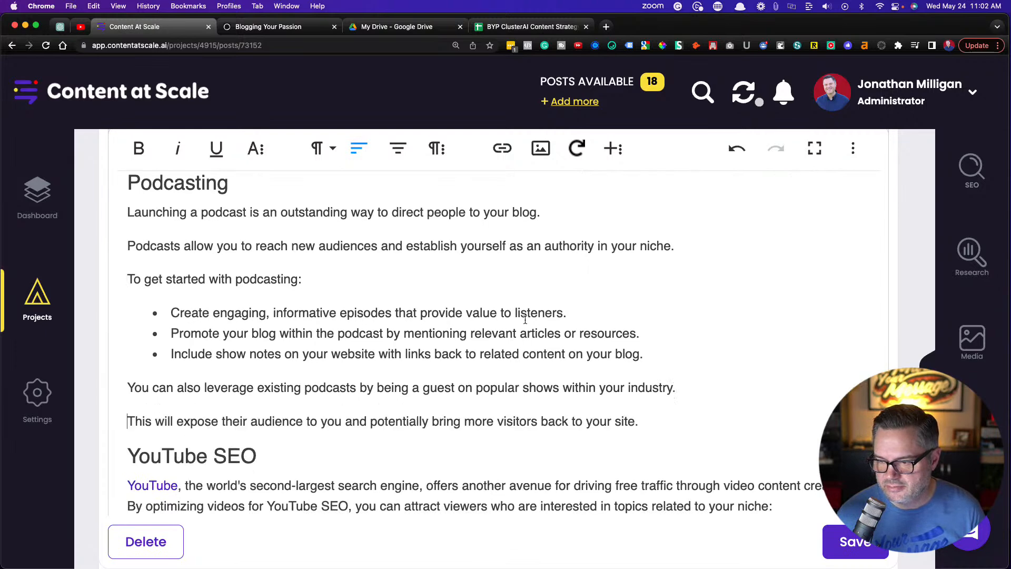
In the "YouTube SEO" section, start a new paragraph at "By optimizing videos for YouTube SEO"
scroll(447, 327, "down", 5)
left_click(535, 311)
scroll(173, 345, "down", 2)
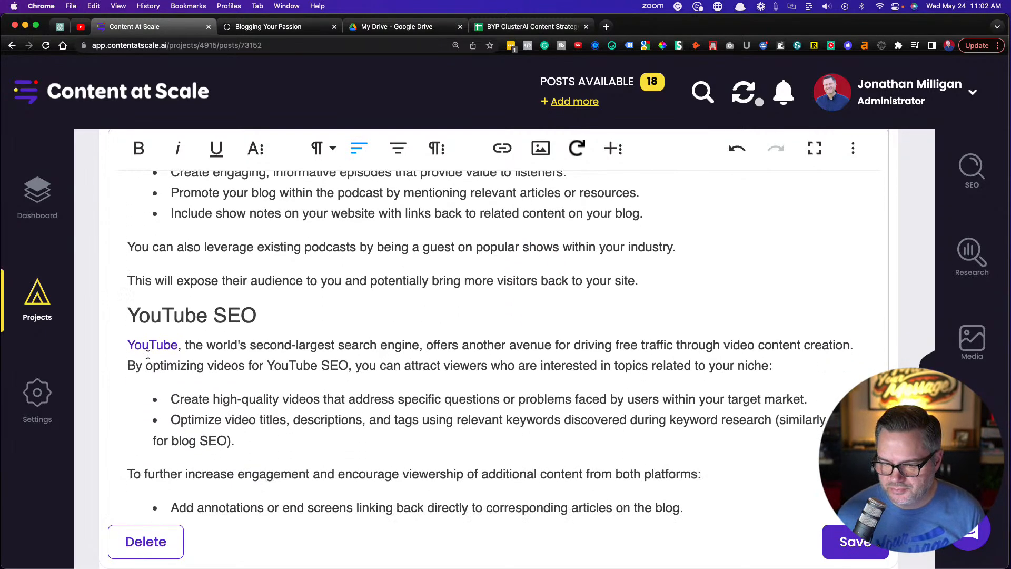
scroll(291, 354, "down", 6)
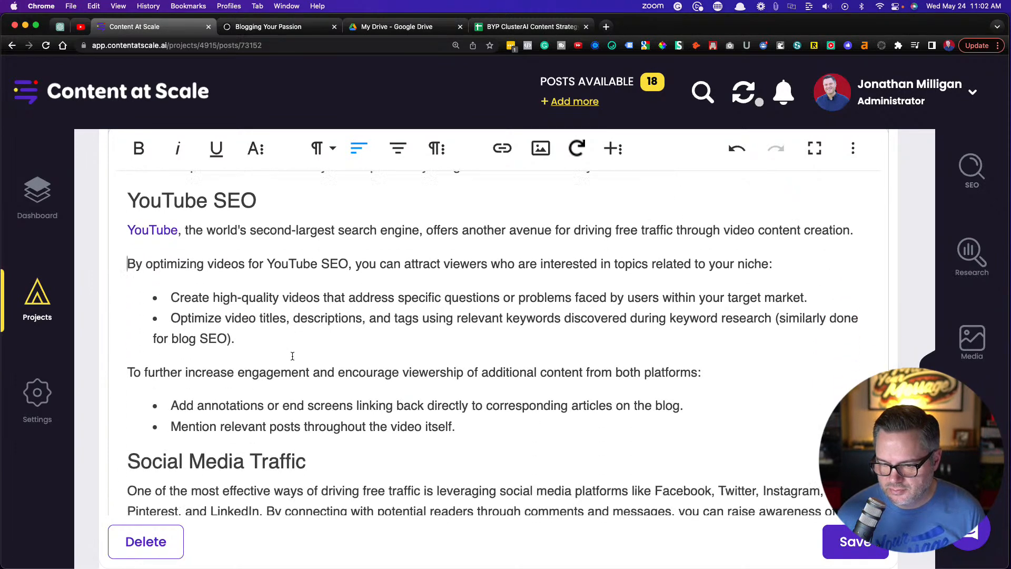
In the "Social Media Traffic" section, start a new paragraph at "By connecting with potential readers"
scroll(292, 356, "down", 4)
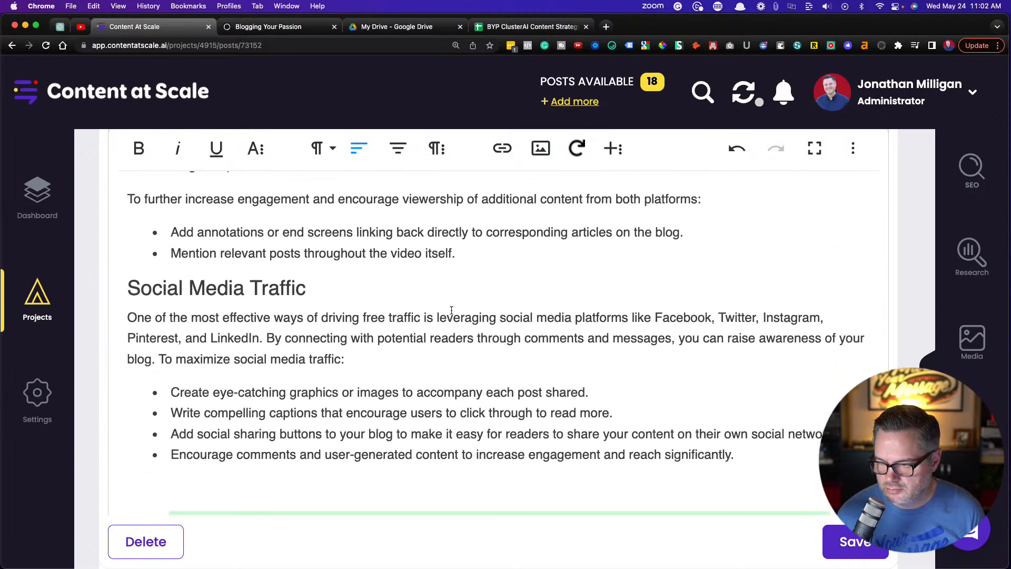
left_click(261, 345)
key("Return")
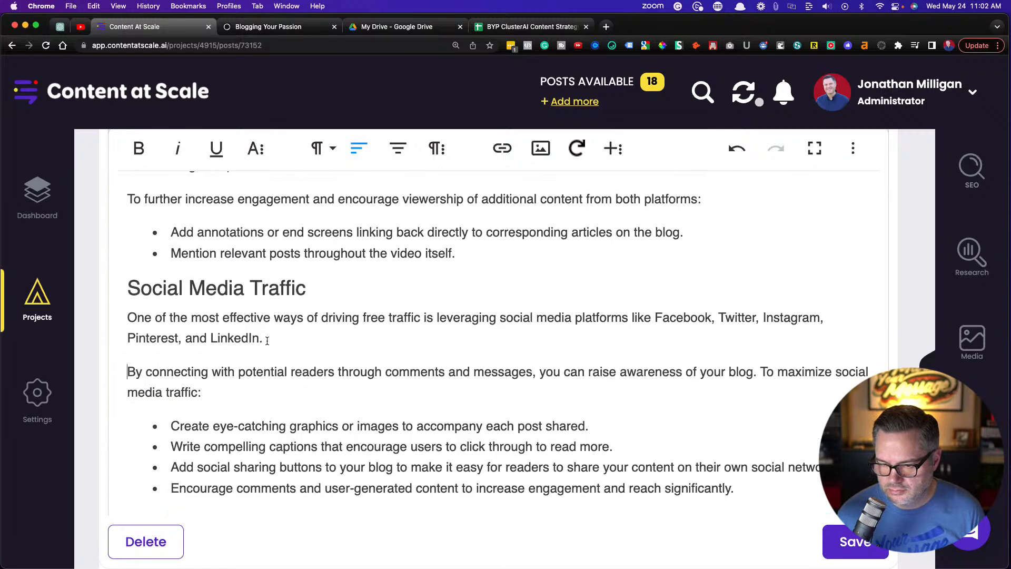
Split the opening paragraph of "Method 2. Paid Traffic" at "In this section, we will discuss"
scroll(266, 340, "down", 10)
scroll(268, 341, "down", 5)
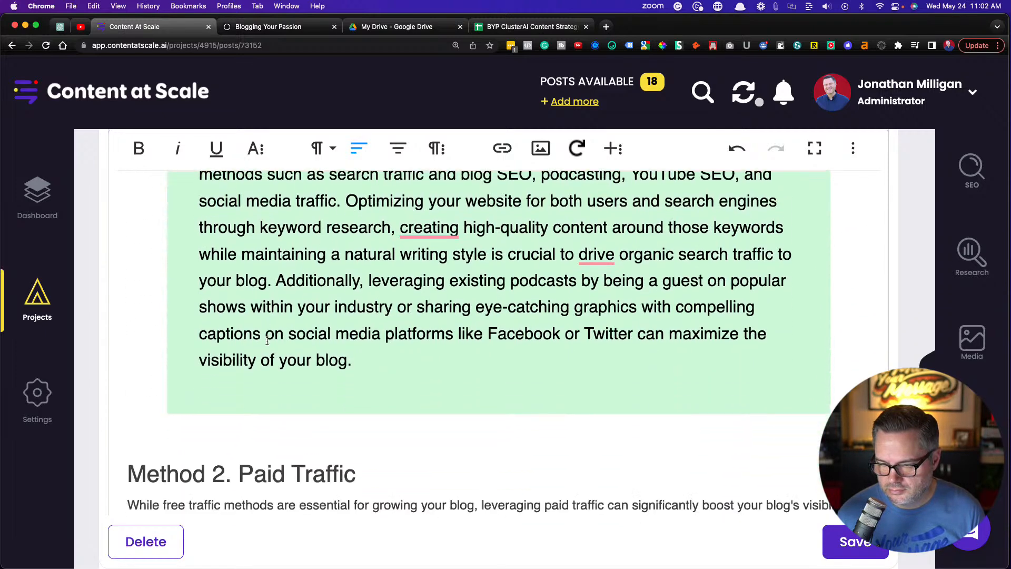
scroll(276, 358, "up", 2)
scroll(279, 366, "up", 2)
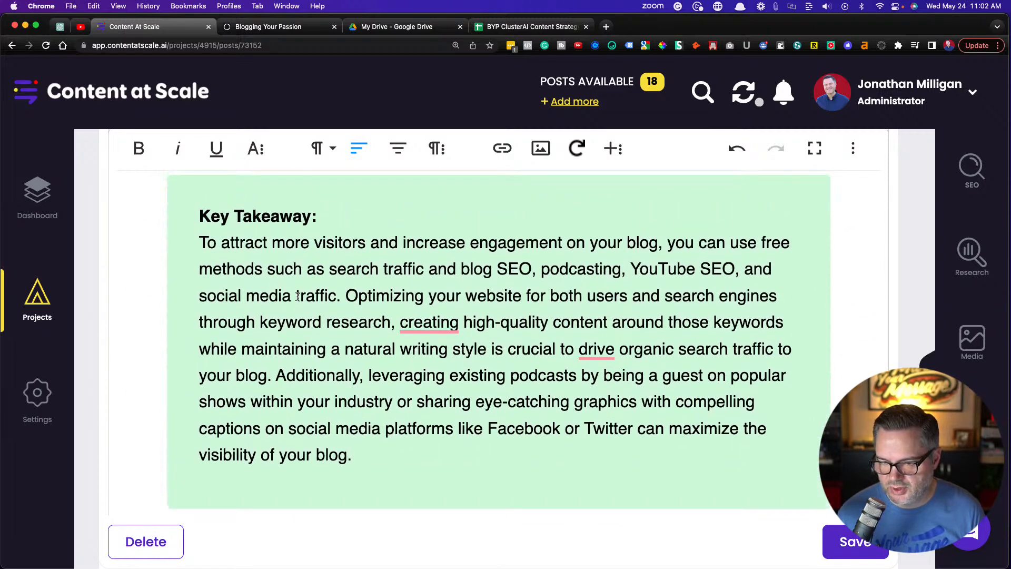
scroll(274, 316, "down", 8)
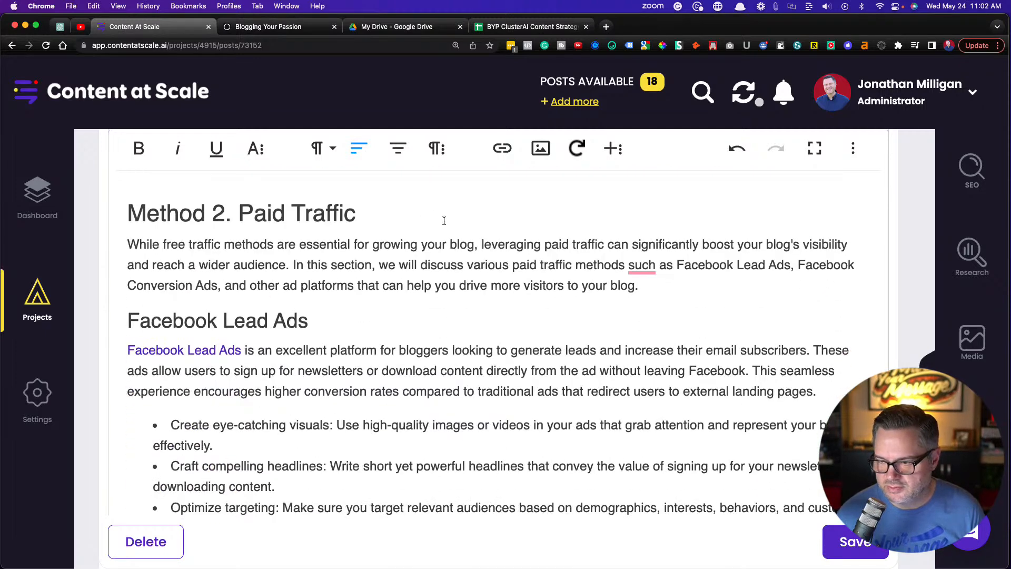
left_click(293, 265)
key("Return")
Break the "Facebook Lead Ads" opening paragraph into three, starting new paragraphs at "These ads allow users" and "This seamless experience"
scroll(339, 280, "down", 2)
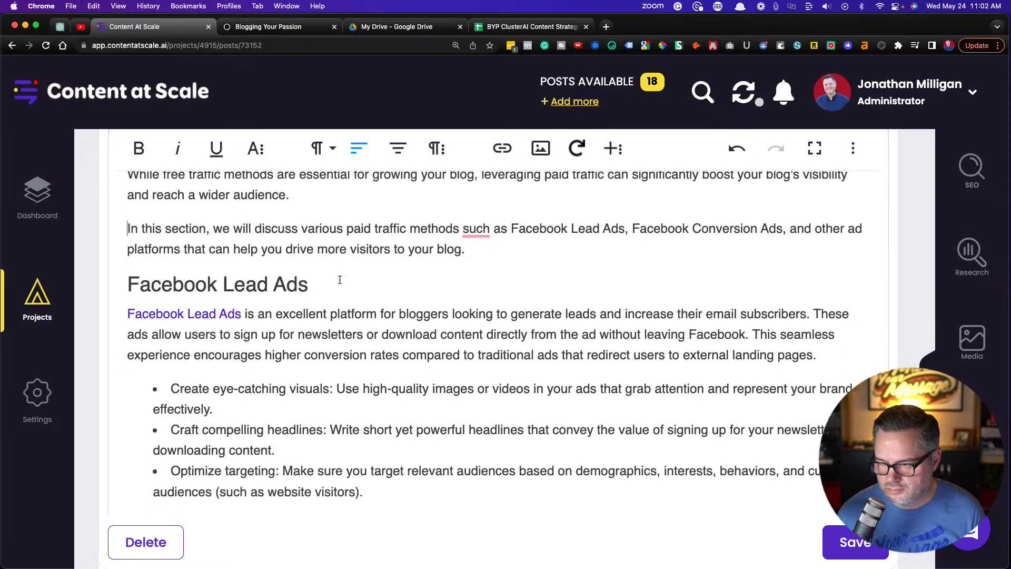
left_click(812, 304)
key("Return")
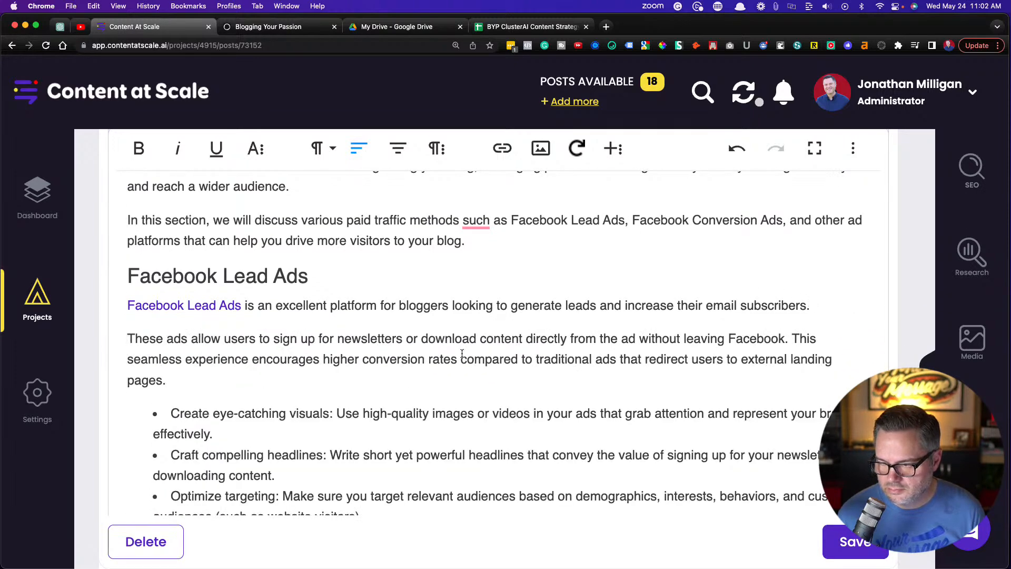
left_click(794, 338)
key("Return")
In the "Facebook Conversion Ads" section, start a new paragraph at "These ads focus on driving actions"
scroll(468, 355, "down", 1)
scroll(468, 356, "down", 5)
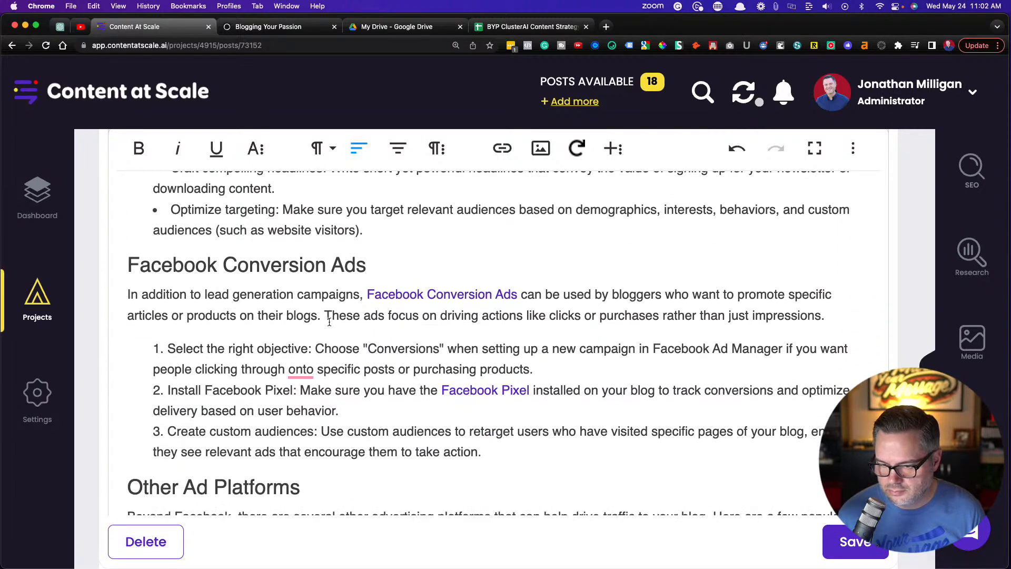
left_click(323, 315)
key("Return")
Under "Other Ad Platforms", put the sentence "Here are a few popular options:" in its own paragraph
scroll(345, 382, "down", 4)
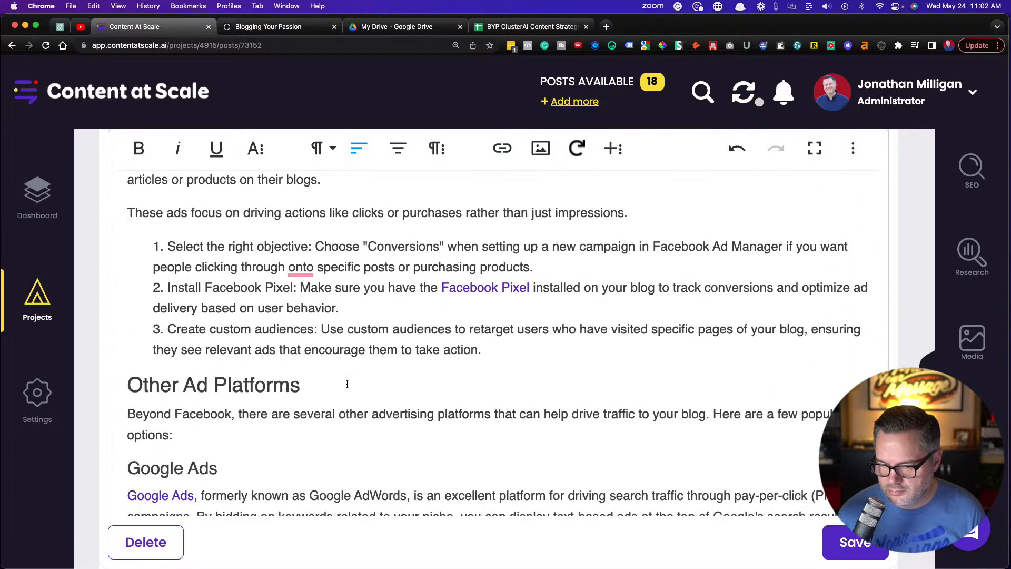
scroll(347, 383, "down", 1)
left_click(710, 335)
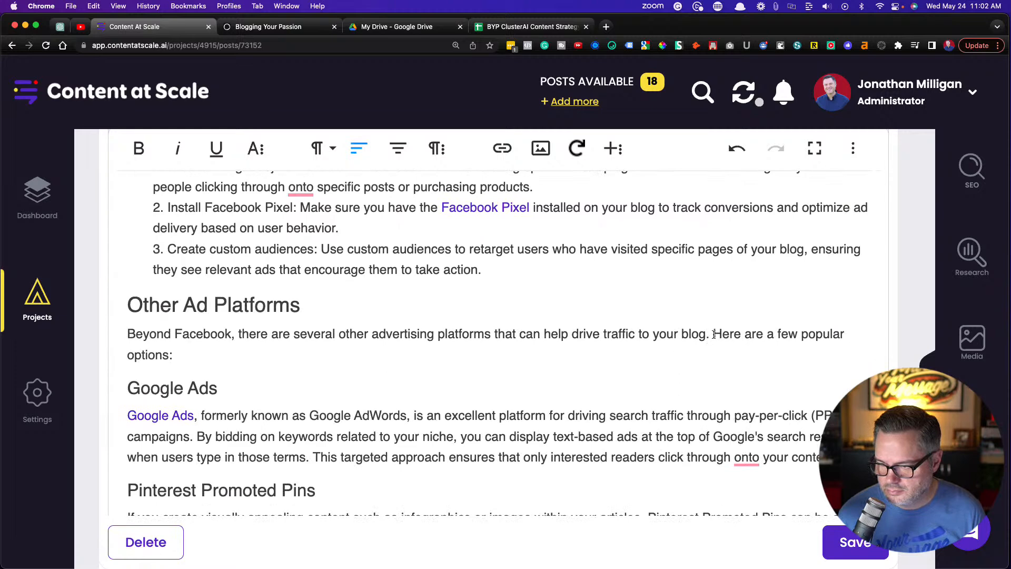
key("Return")
Break the "Google Ads" paragraph into three, starting new paragraphs at "By bidding on keywords" and "This targeted approach"
scroll(616, 349, "down", 4)
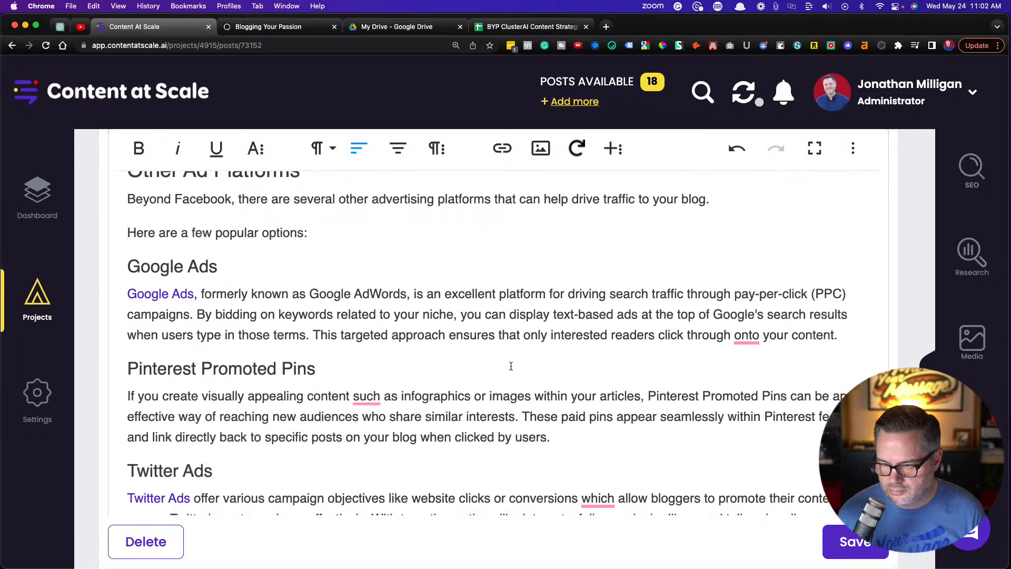
left_click(199, 314)
key("Return")
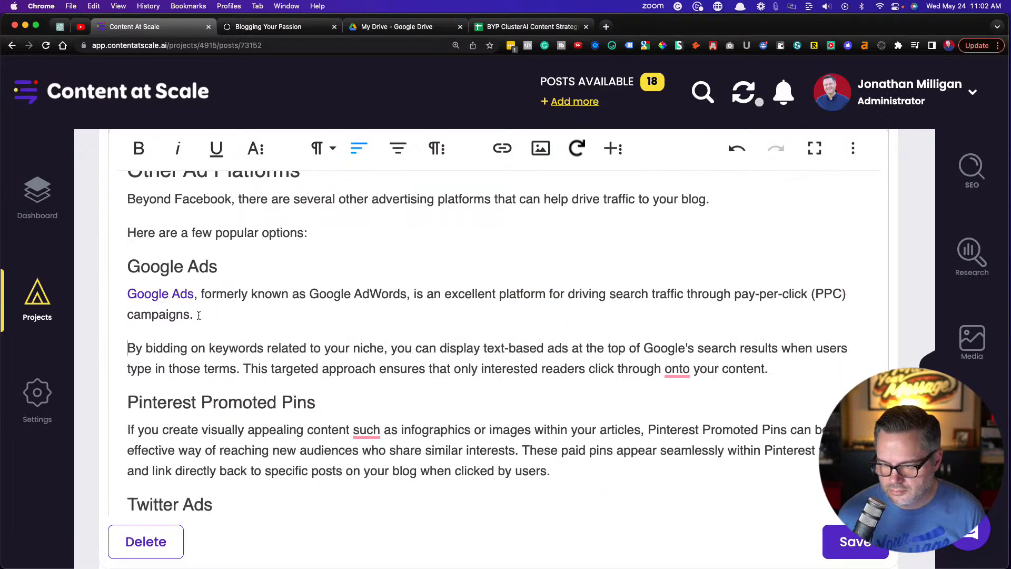
left_click(245, 367)
key("Return")
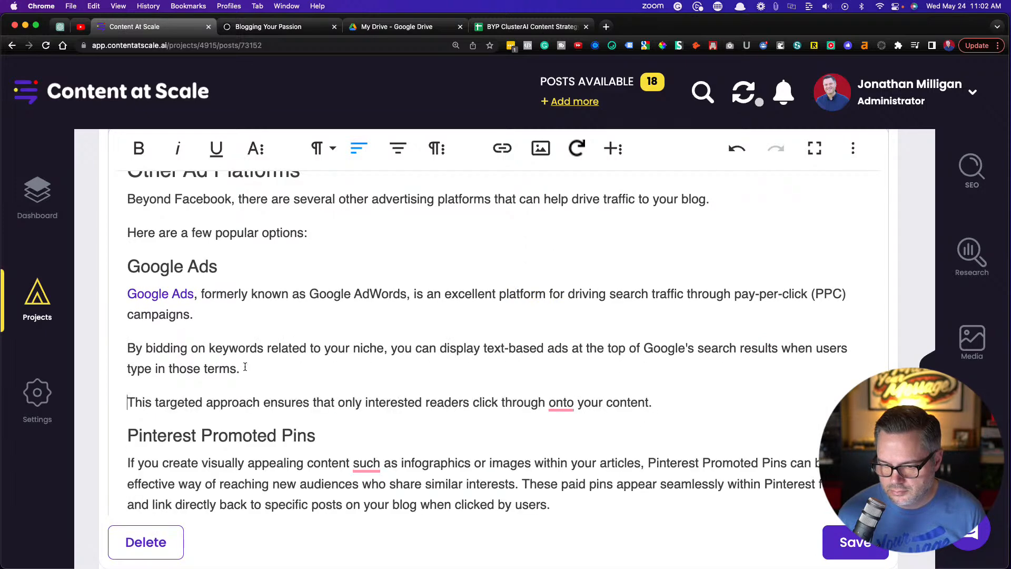
In the "Pinterest Promoted Pins" section, start a new paragraph at "These paid pins appear seamlessly"
scroll(521, 332, "down", 4)
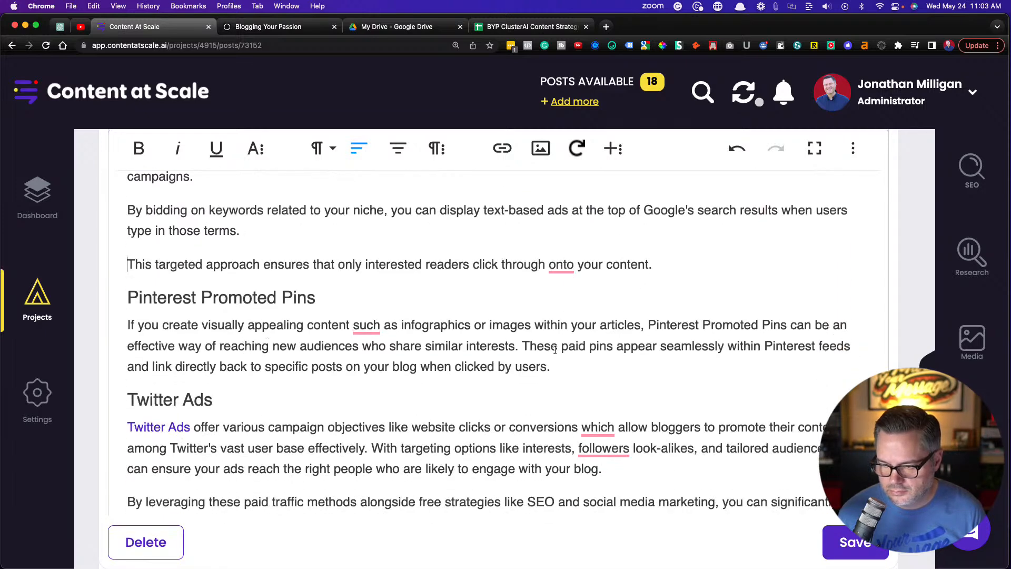
left_click(524, 346)
key("Return")
In the "Twitter Ads" section, start new paragraphs at "With targeting options" and "Remember always to test"
scroll(524, 345, "down", 4)
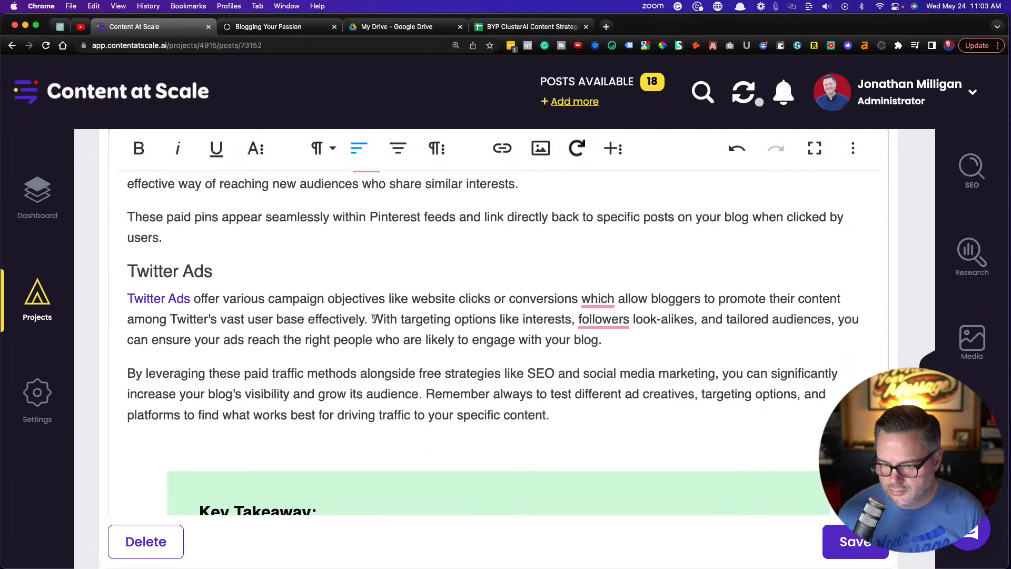
left_click(372, 318)
key("Return")
scroll(342, 342, "down", 3)
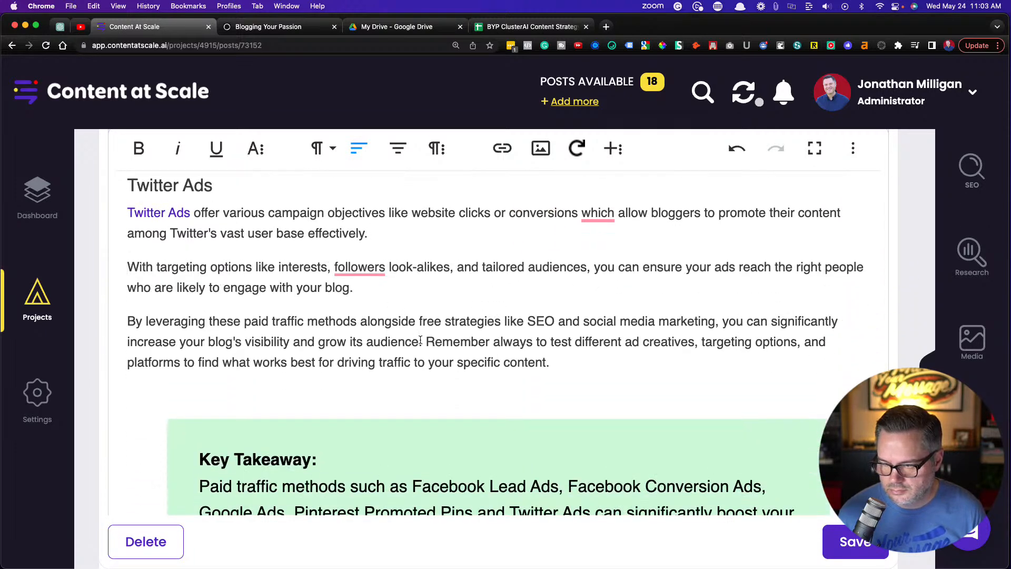
left_click(426, 342)
key("Return")
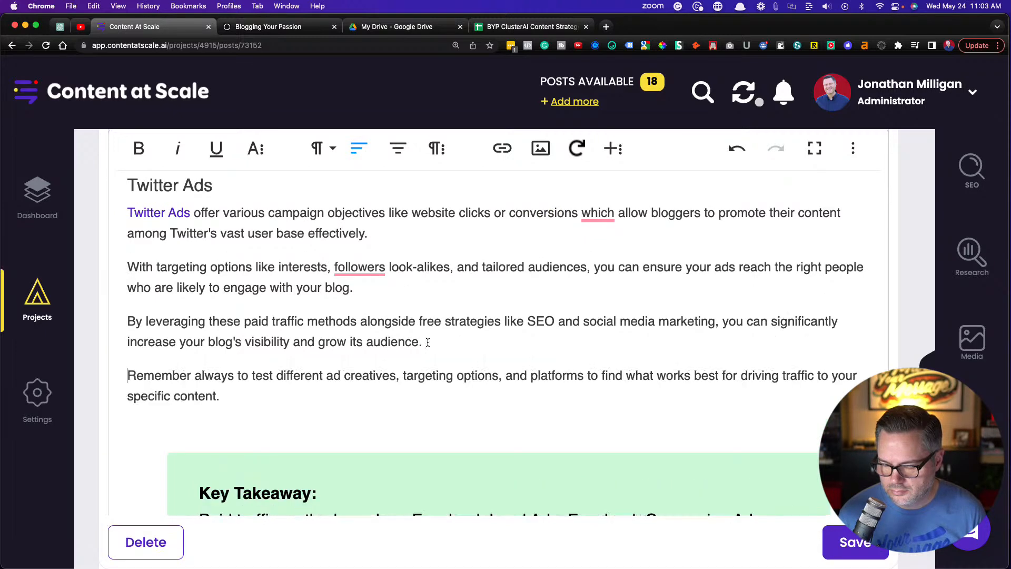
Split the opening paragraph of "Method 3. Partner Traffic" at "By collaborating with other content producers"
scroll(428, 342, "down", 15)
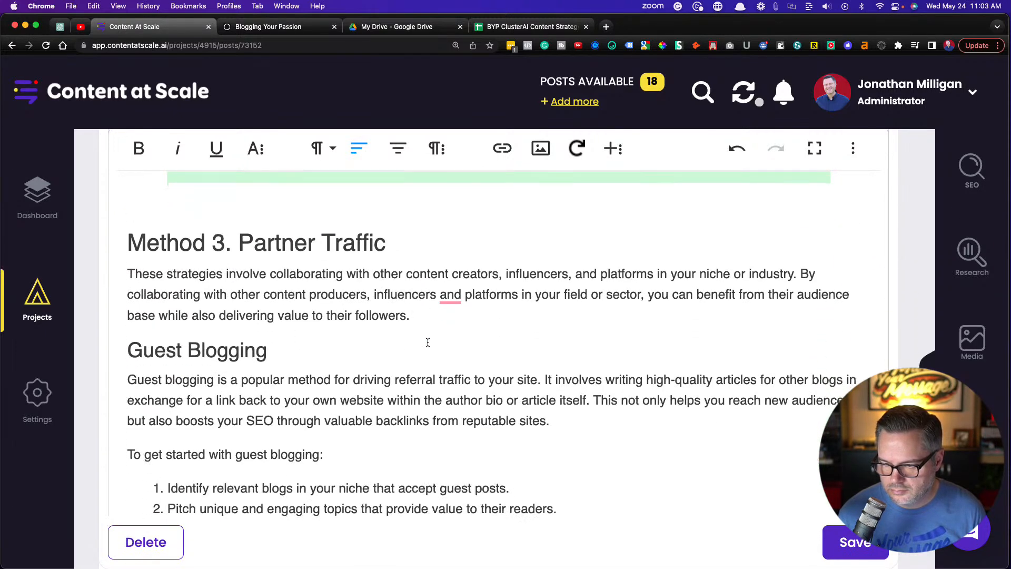
left_click(798, 272)
key("Return")
Break the "Guest Blogging" opening paragraph into three, starting new paragraphs at "It involves writing" and "This not only helps"
scroll(330, 332, "down", 3)
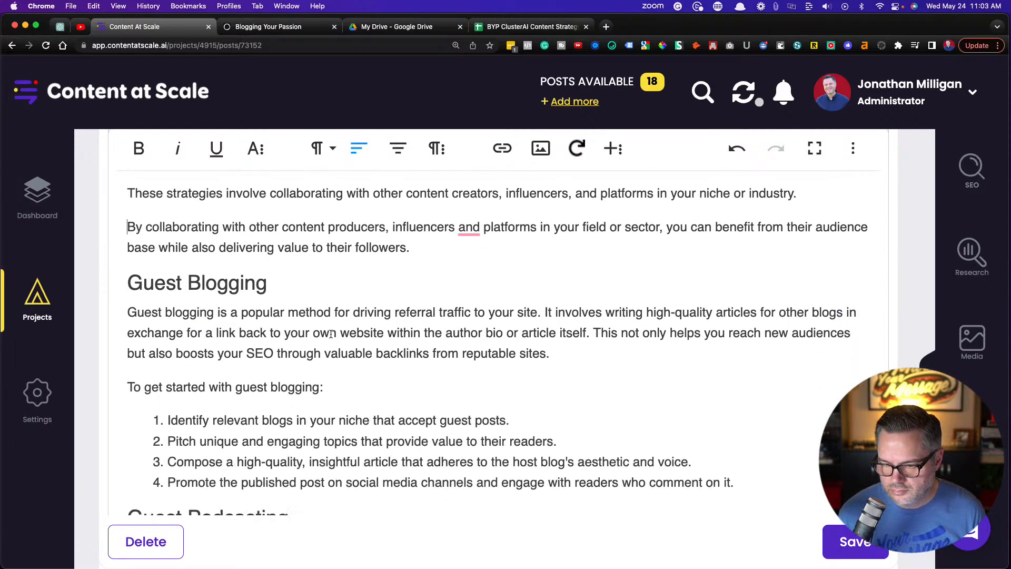
left_click(546, 300)
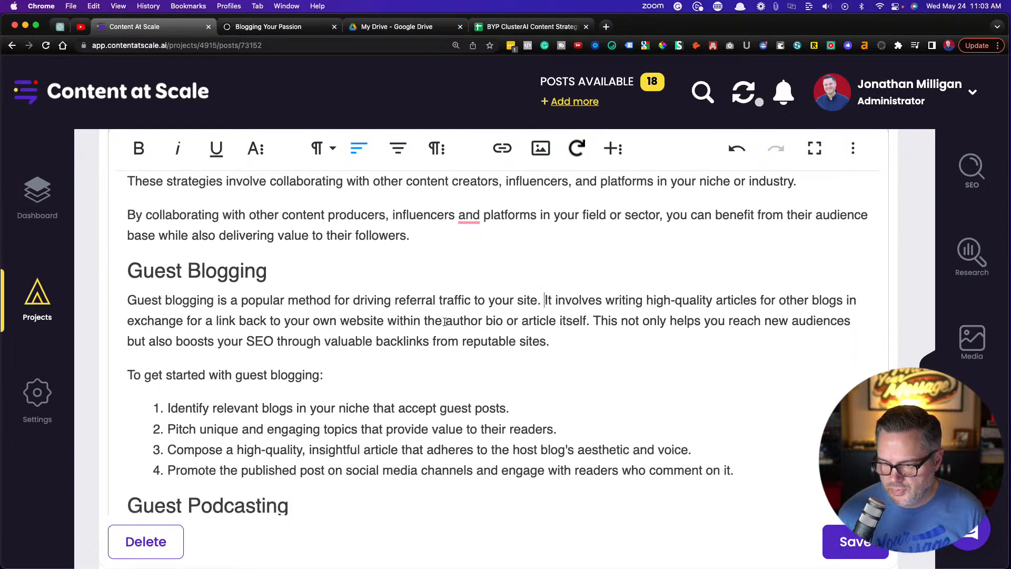
key("Return")
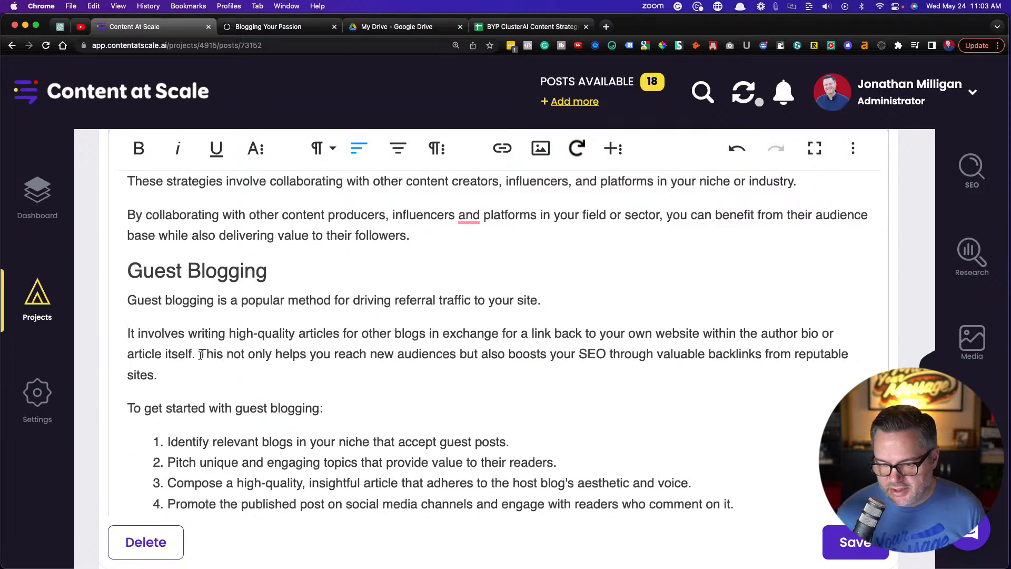
left_click(199, 353)
key("Return")
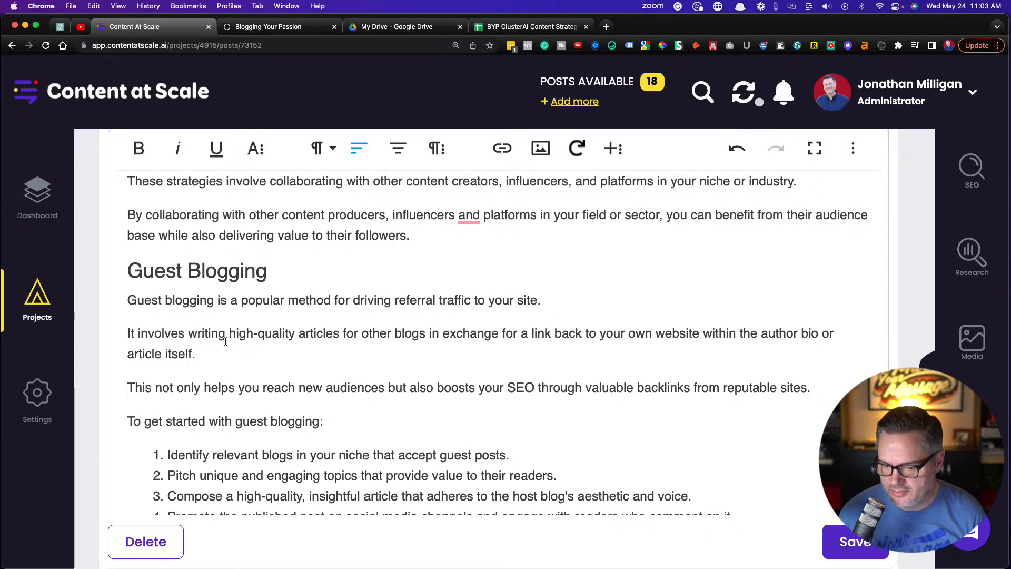
In the "Guest Podcasting" section, start a new paragraph at "As podcasts continue gaining popularity"
scroll(203, 352, "down", 5)
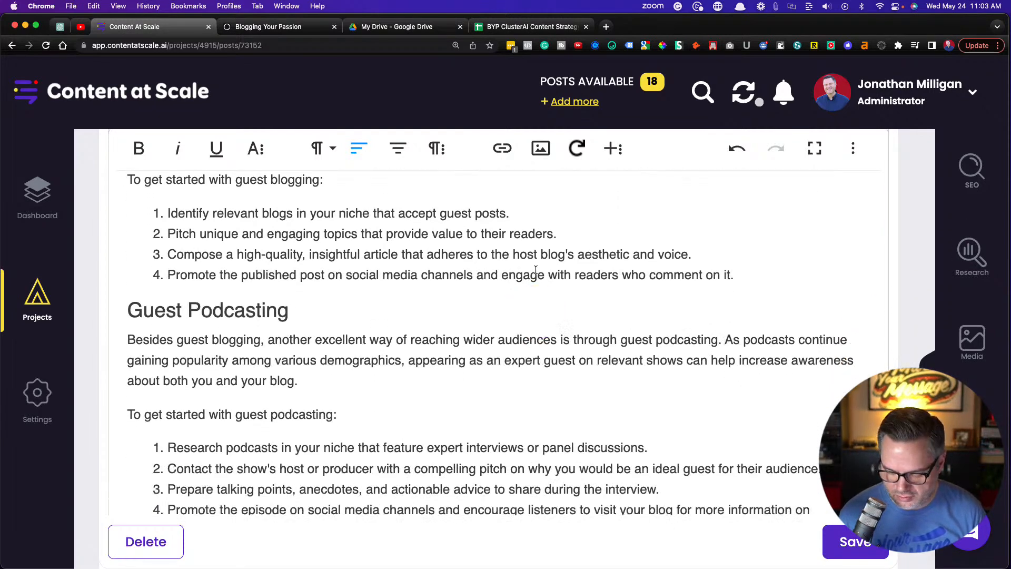
key("Return")
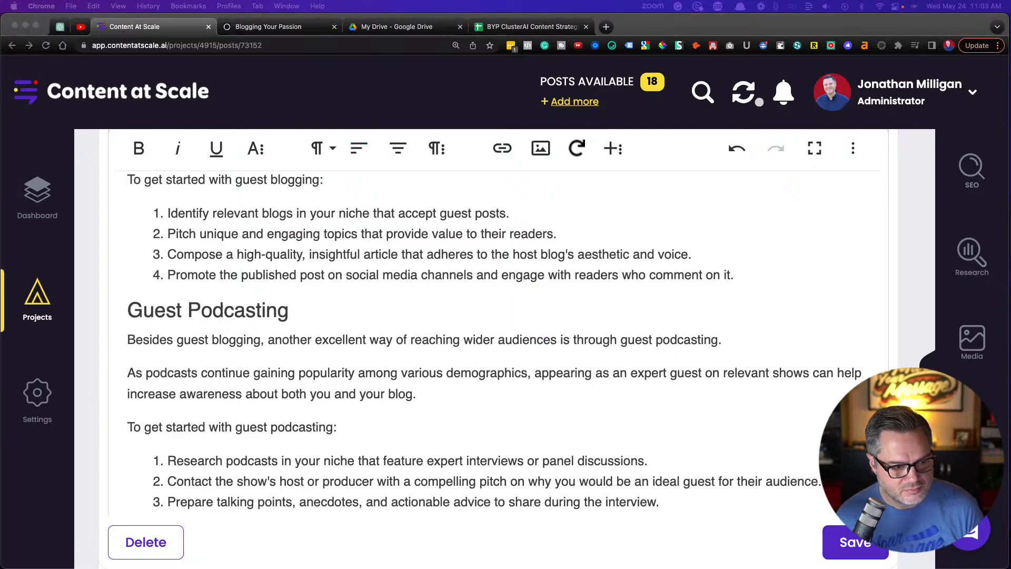
scroll(436, 399, "down", 10)
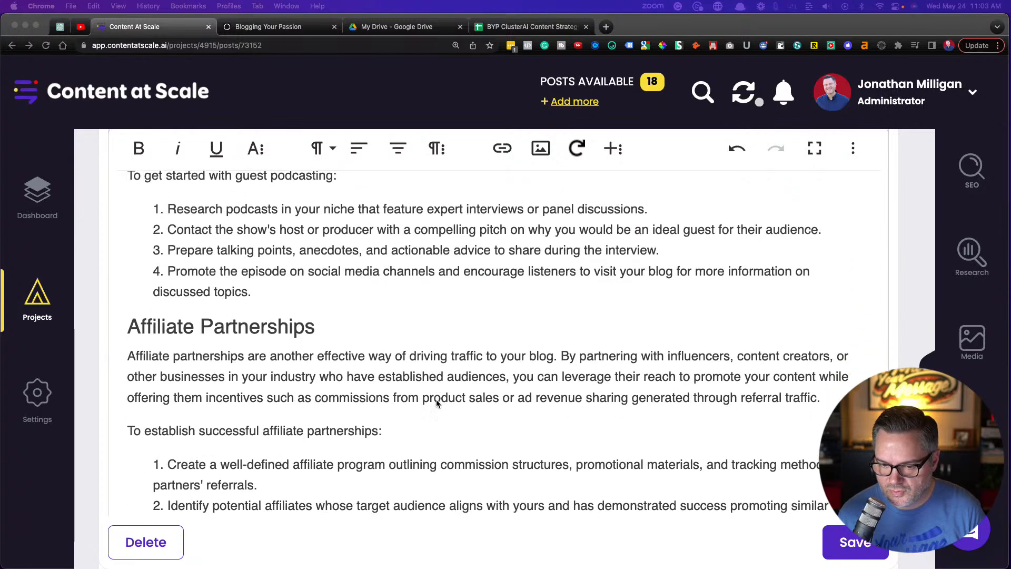
scroll(436, 401, "up", 5)
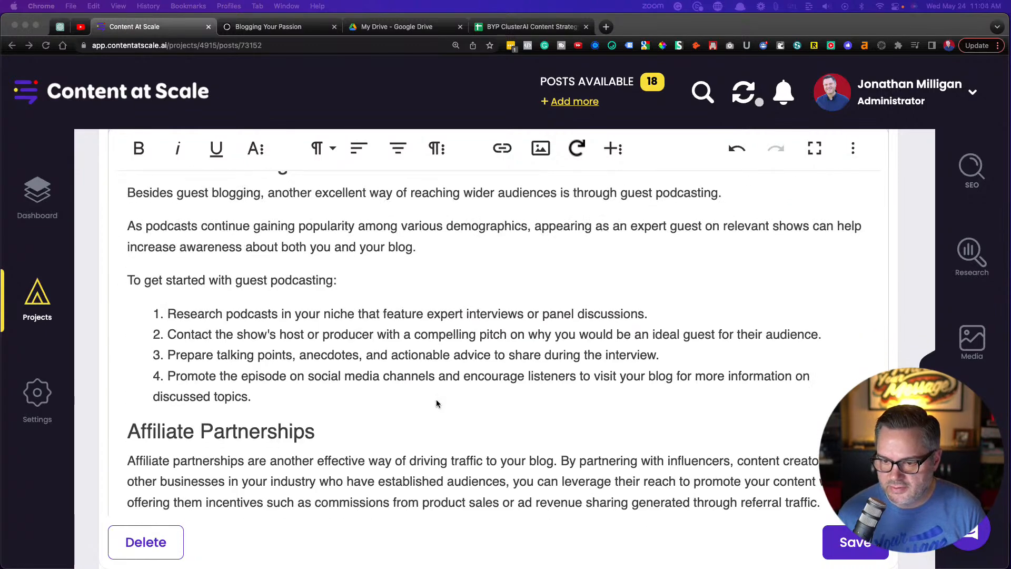
In the "Affiliate Partnerships" section, start a new paragraph at "By partnering with influencers" and check the length of that paragraph
scroll(436, 403, "down", 5)
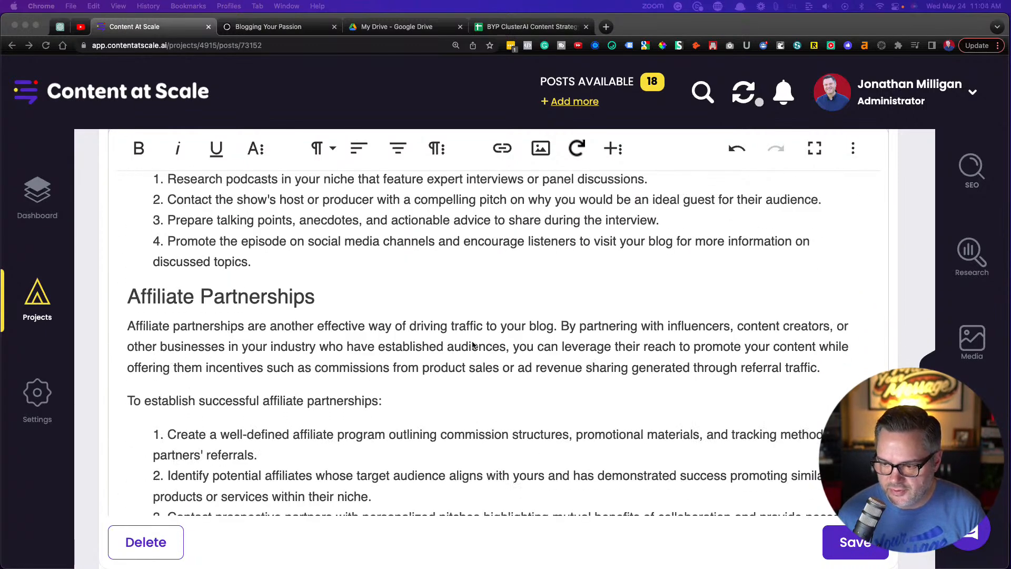
left_click(561, 326)
key("Return")
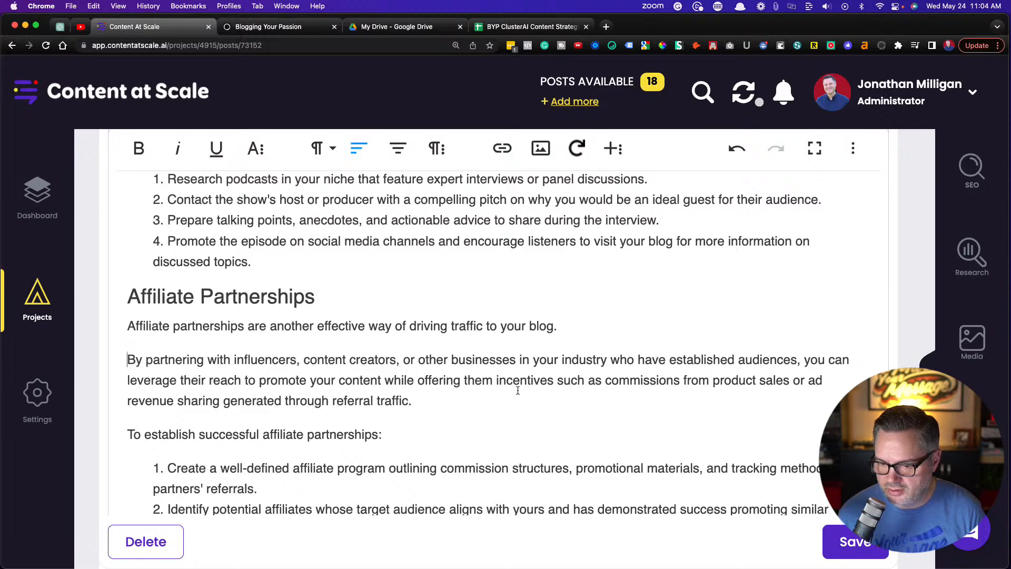
left_click_drag(433, 400, 128, 359)
left_click(351, 378)
In the "Earn Media Mentions" section, start a new paragraph at "A great way to achieve this"
scroll(356, 379, "down", 5)
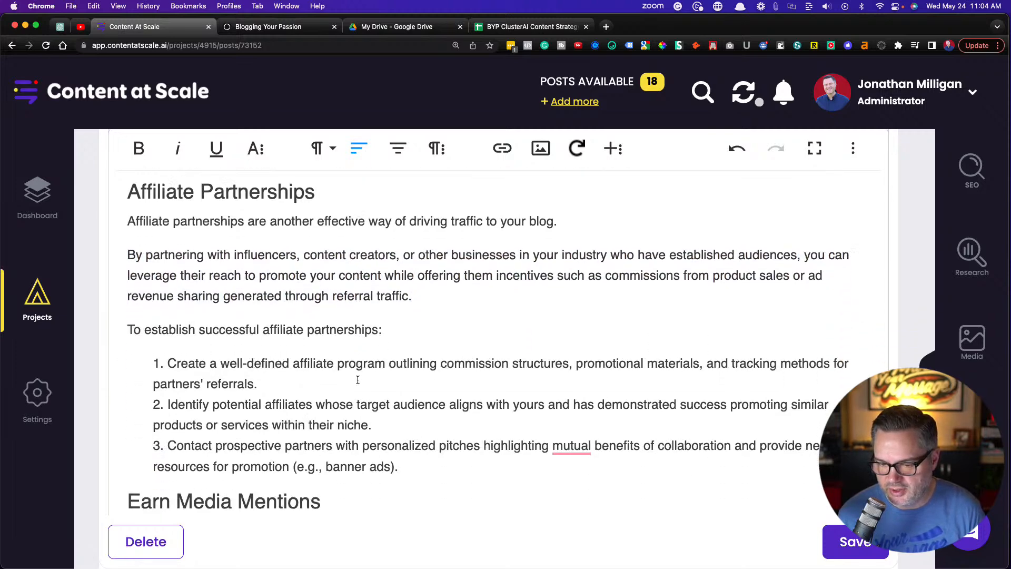
scroll(358, 380, "down", 2)
left_click(537, 312)
left_click(677, 335)
key("Return")
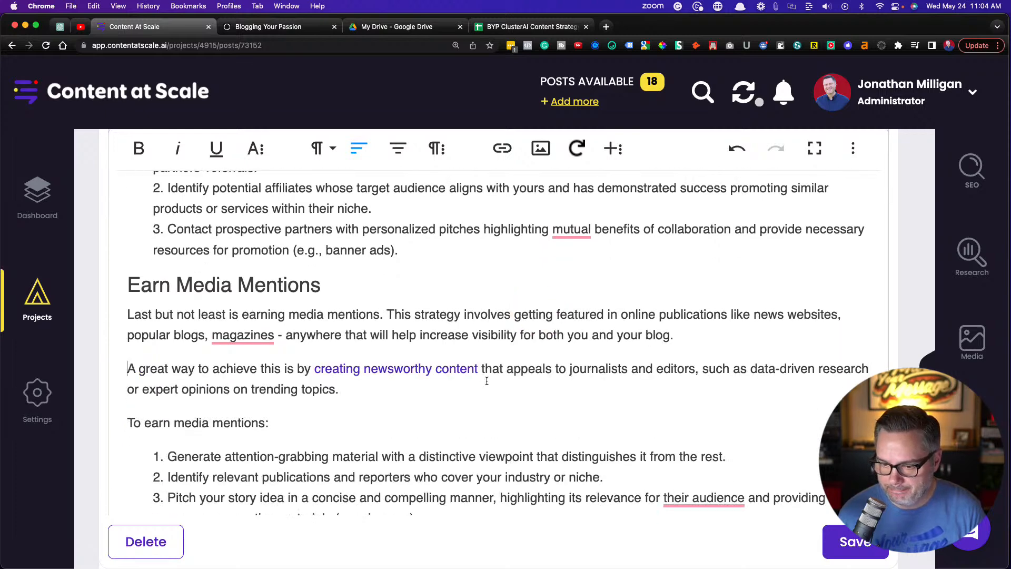
In the FAQ answer "How to Attract Traffic to Your Blog", start a new paragraph at "Share your posts"
scroll(486, 380, "down", 7)
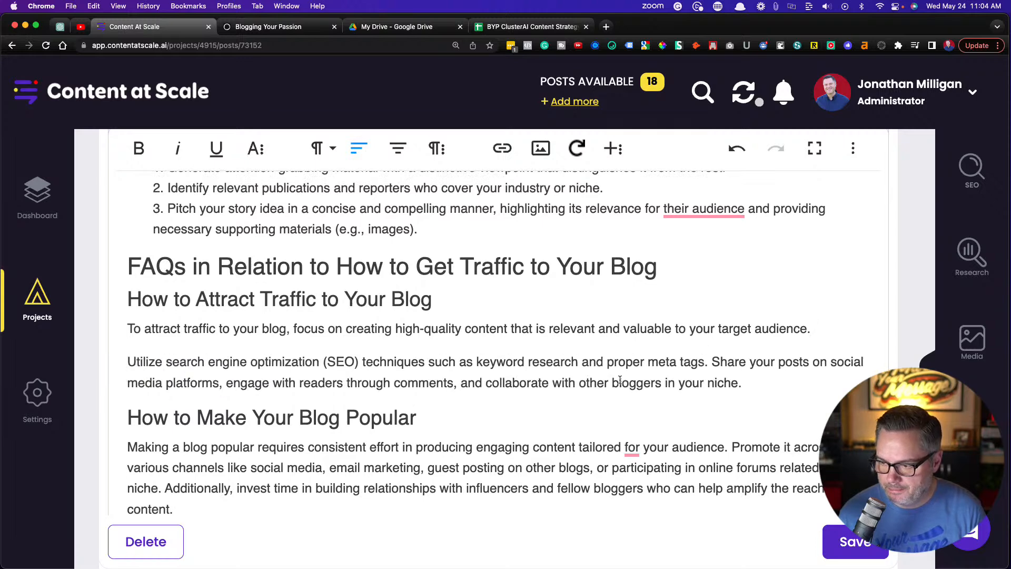
left_click(711, 362)
key("Return")
In the FAQ answer "How to Make Your Blog Popular", start new paragraphs at "Promote it across" and "Additionally"
scroll(585, 408, "down", 3)
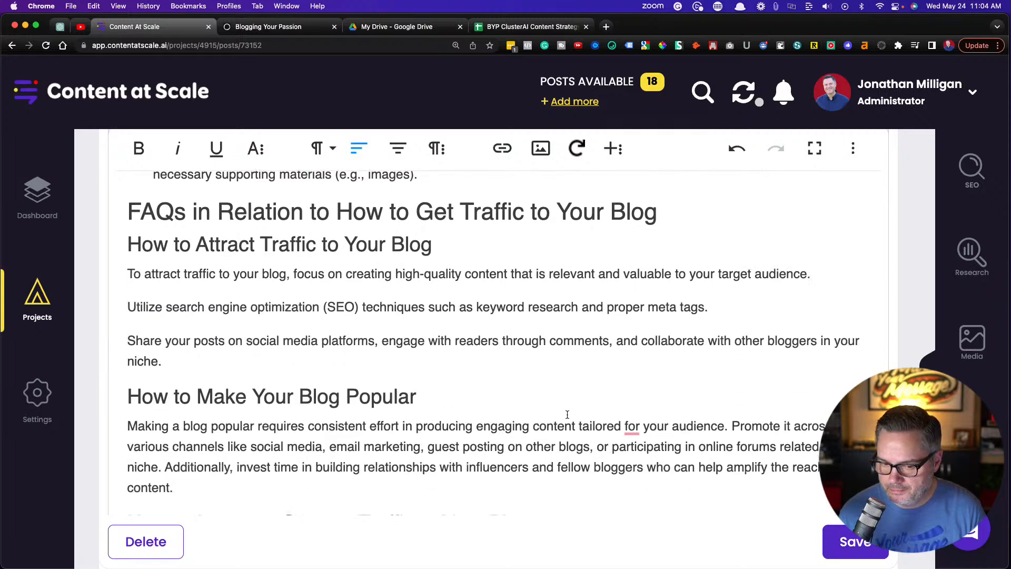
left_click(731, 380)
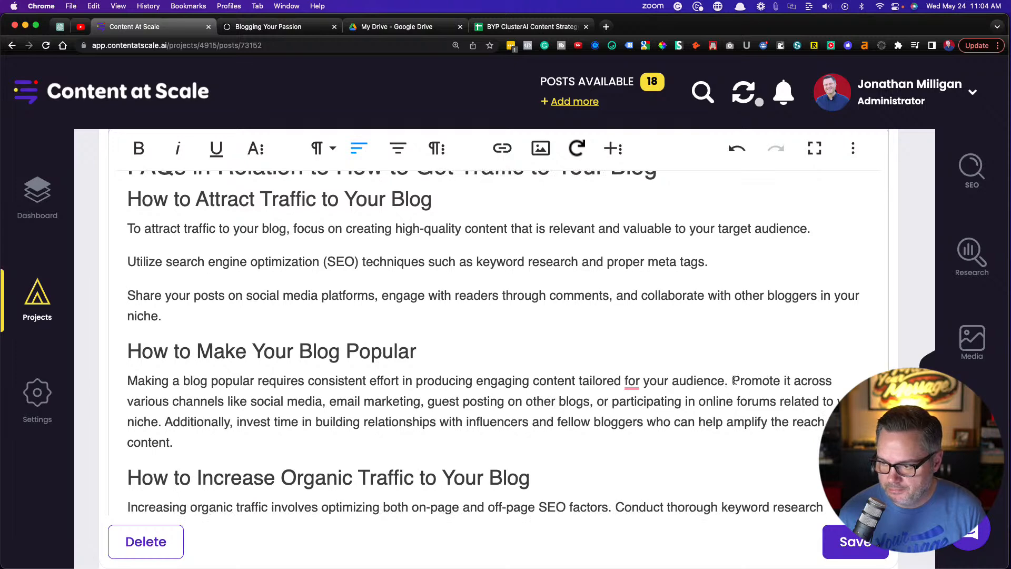
key("Return")
left_click(295, 436)
key("Return")
In the FAQ answer "How to Increase Organic Traffic to Your Blog", start new paragraphs at "Conduct thorough", "Improve site structure" and "Acquire backlinks"
scroll(344, 418, "down", 1)
scroll(344, 418, "down", 8)
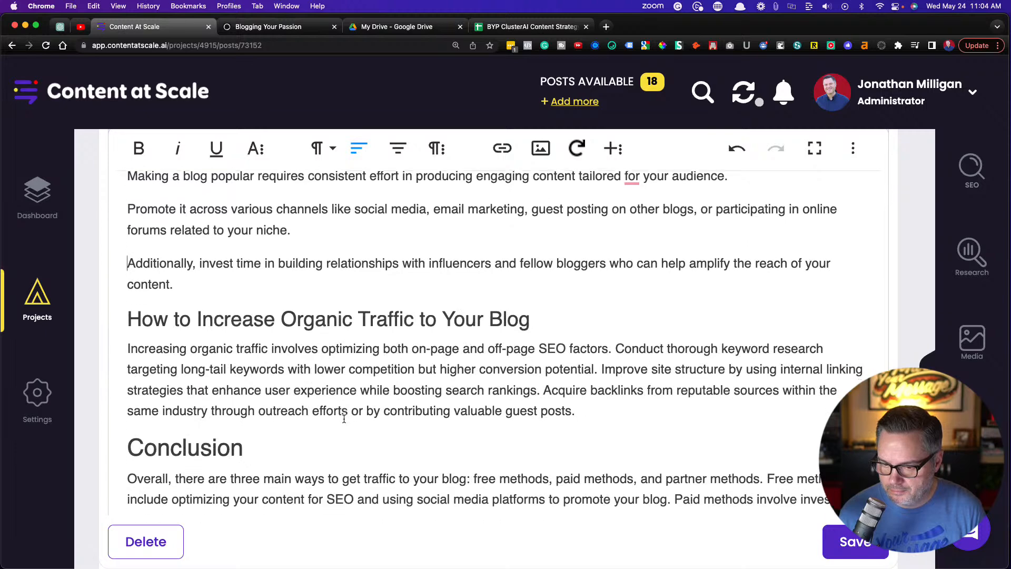
left_click(614, 332)
key("Return")
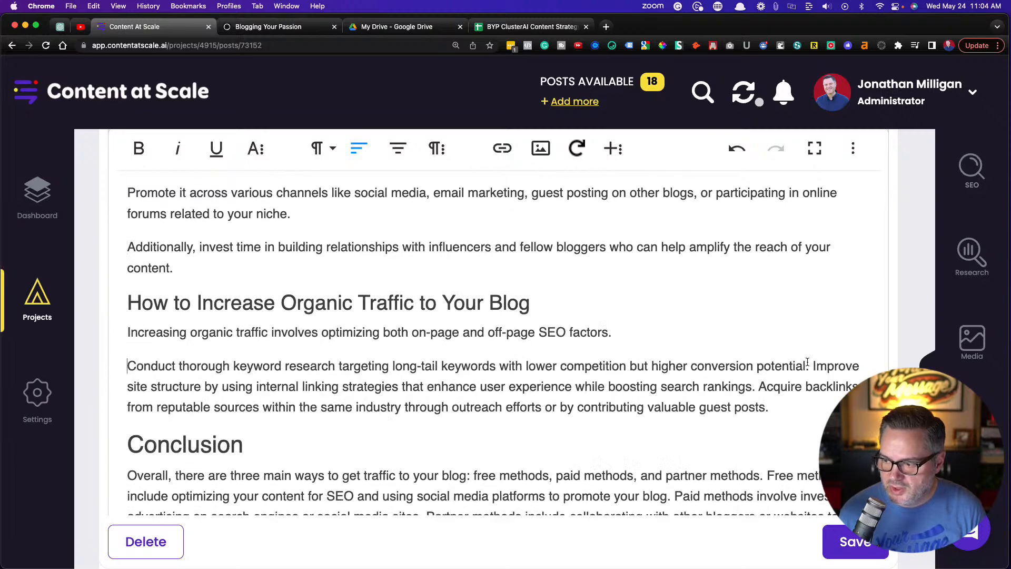
left_click(813, 366)
key("Return")
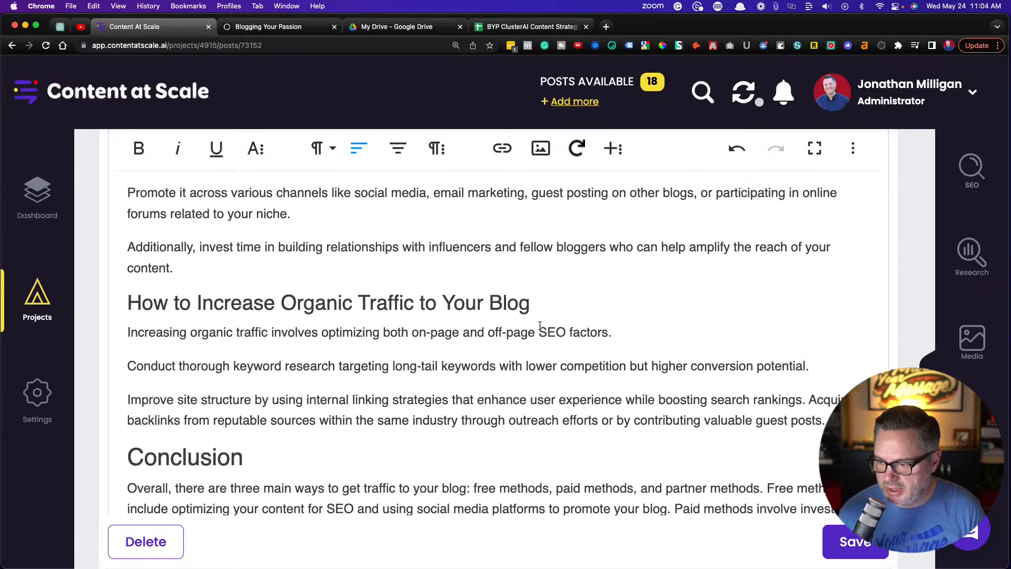
left_click(811, 399)
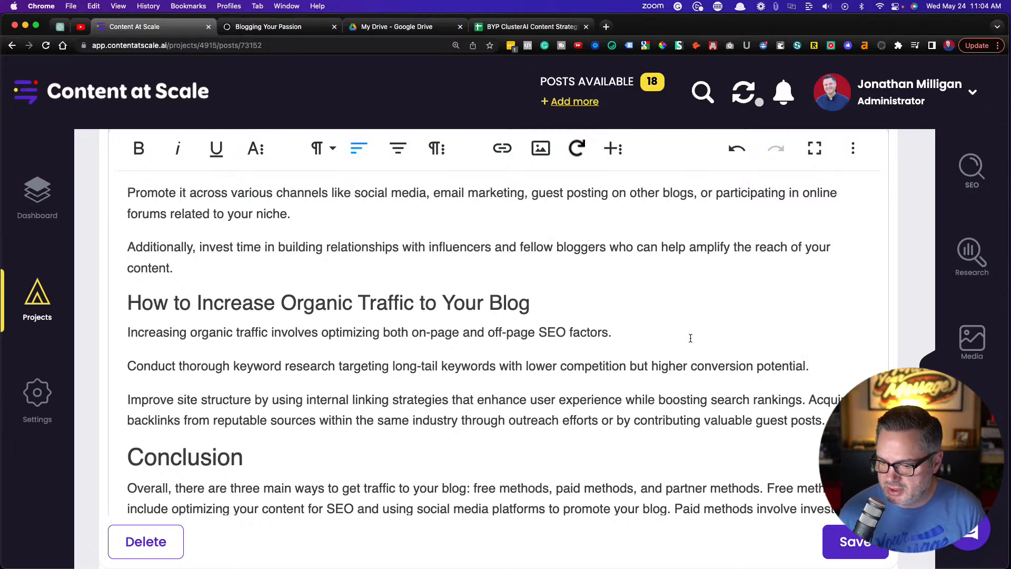
key("Return")
In the first paragraph of the Conclusion, start new paragraphs at "Free methods", "Paid methods" and "Partner methods"
scroll(526, 370, "down", 2)
scroll(526, 370, "down", 3)
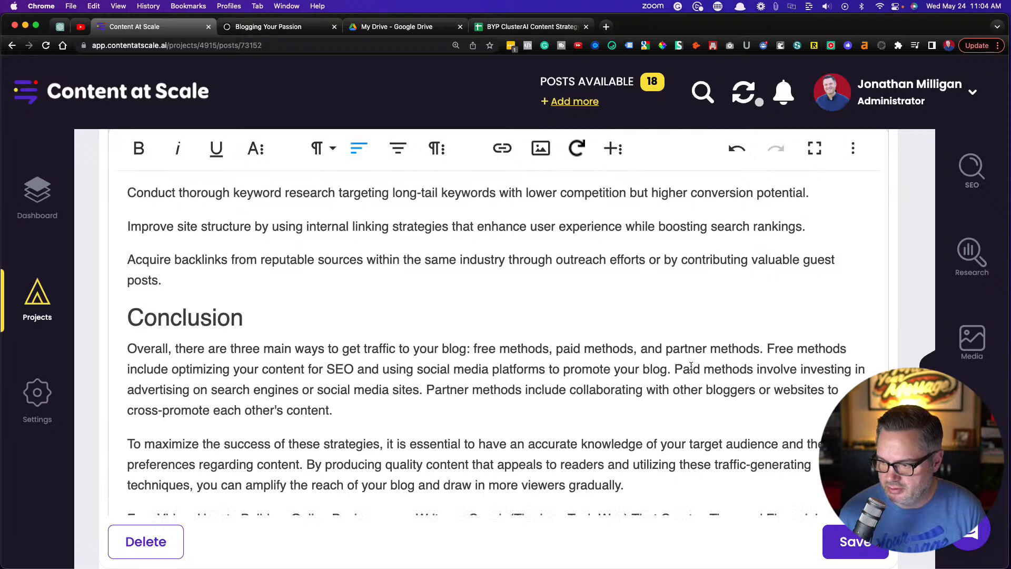
left_click(767, 348)
key("Return")
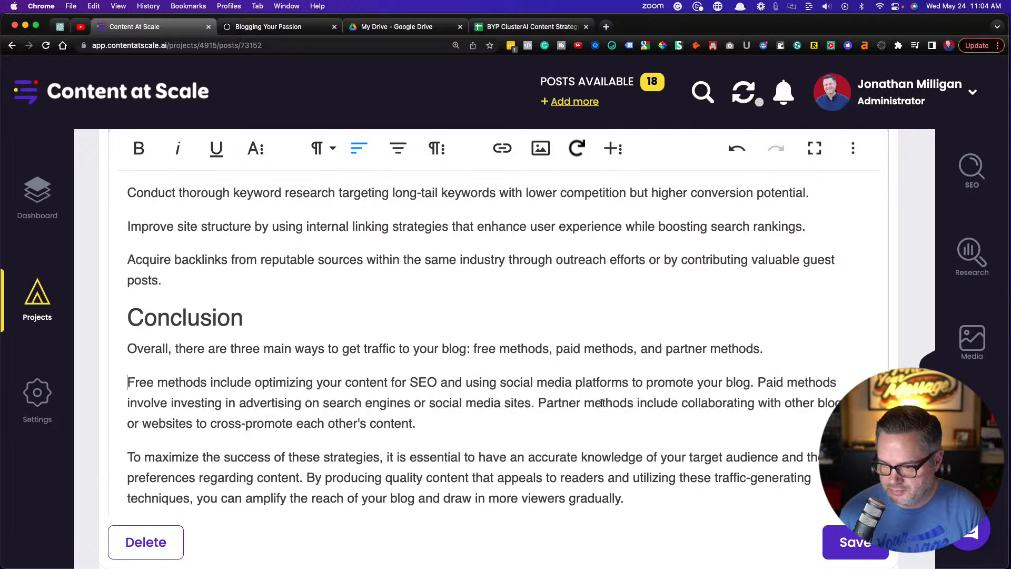
left_click(757, 382)
key("Return")
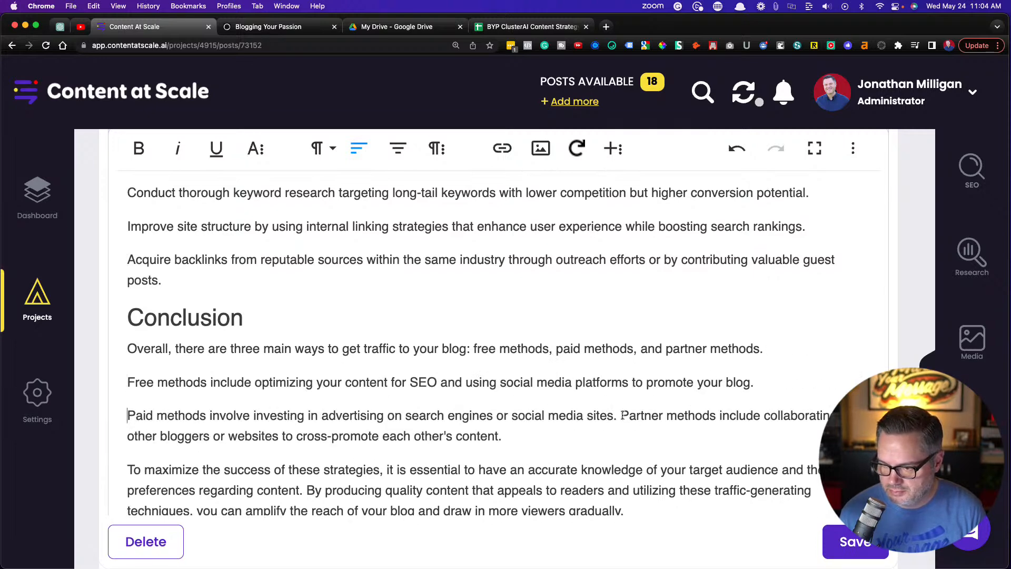
left_click(620, 416)
key("Return")
In the Conclusion paragraph beginning "To maximize the success", start a new paragraph at "By producing quality content"
scroll(428, 380, "down", 3)
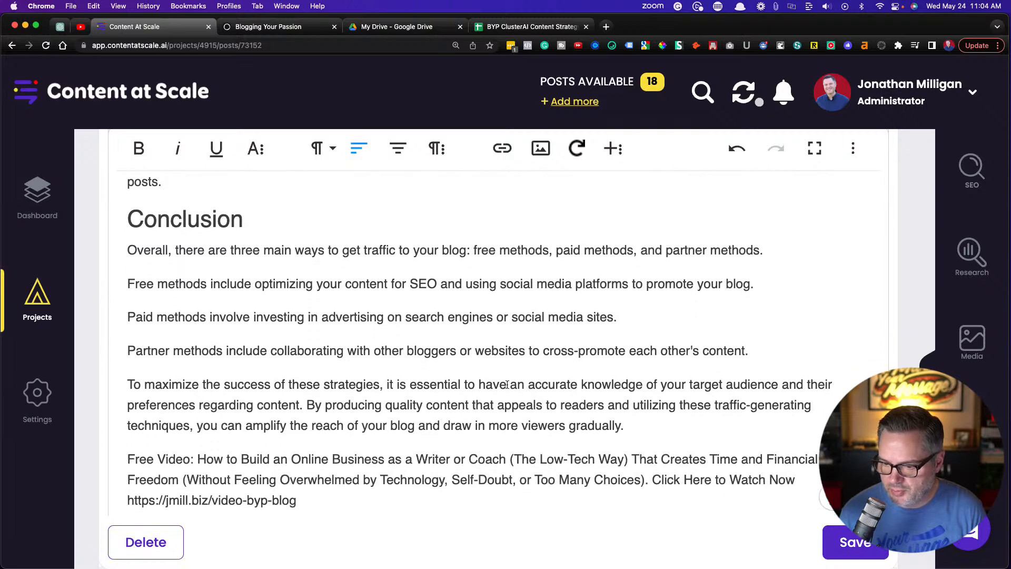
left_click(302, 404)
key("Return")
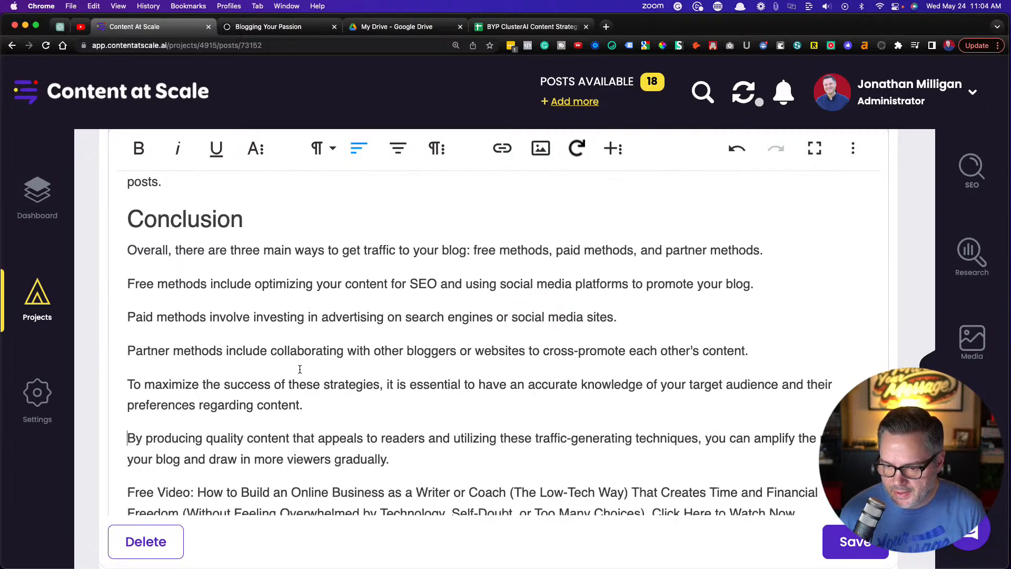
Examine the free video call to action at the end of the article and return to the article's introduction
scroll(300, 368, "down", 2)
scroll(300, 368, "down", 1)
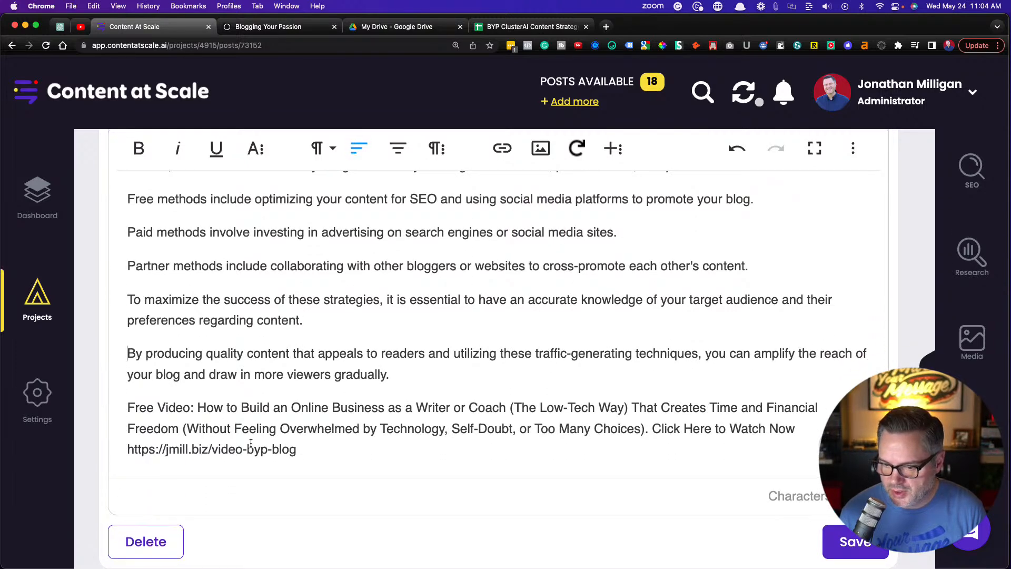
left_click_drag(310, 449, 97, 405)
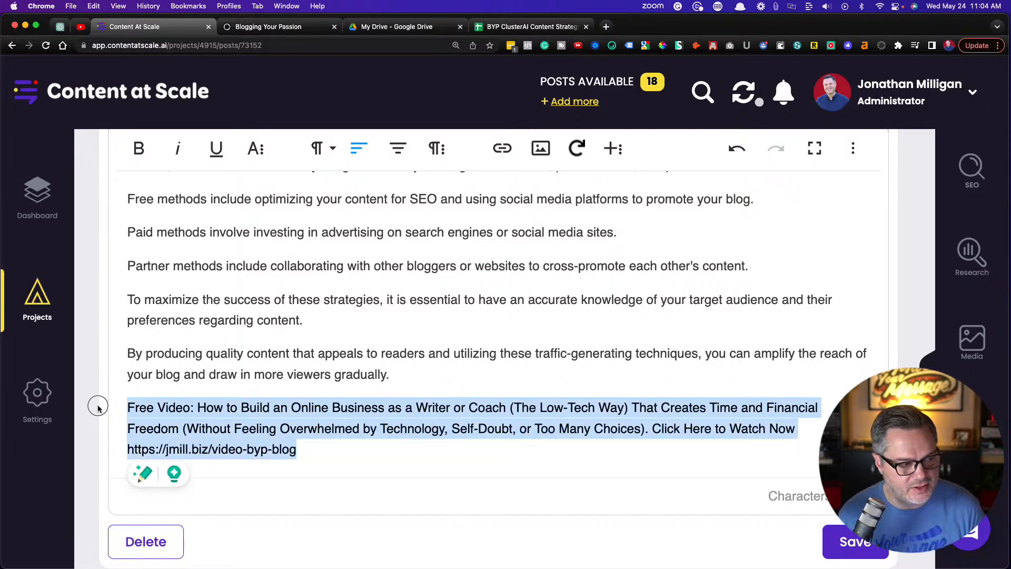
left_click(404, 336)
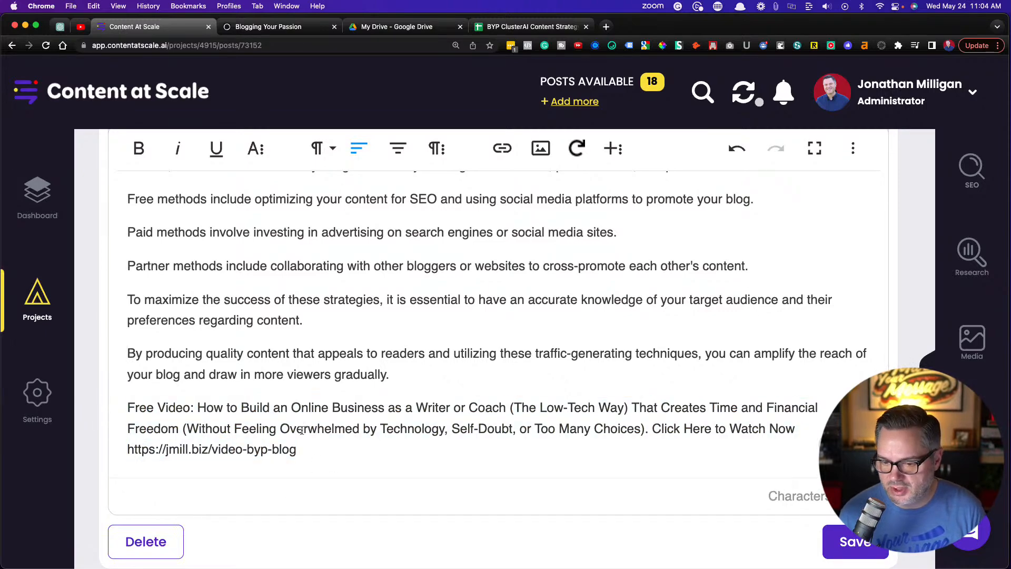
scroll(296, 372, "up", 1)
scroll(296, 372, "up", 20)
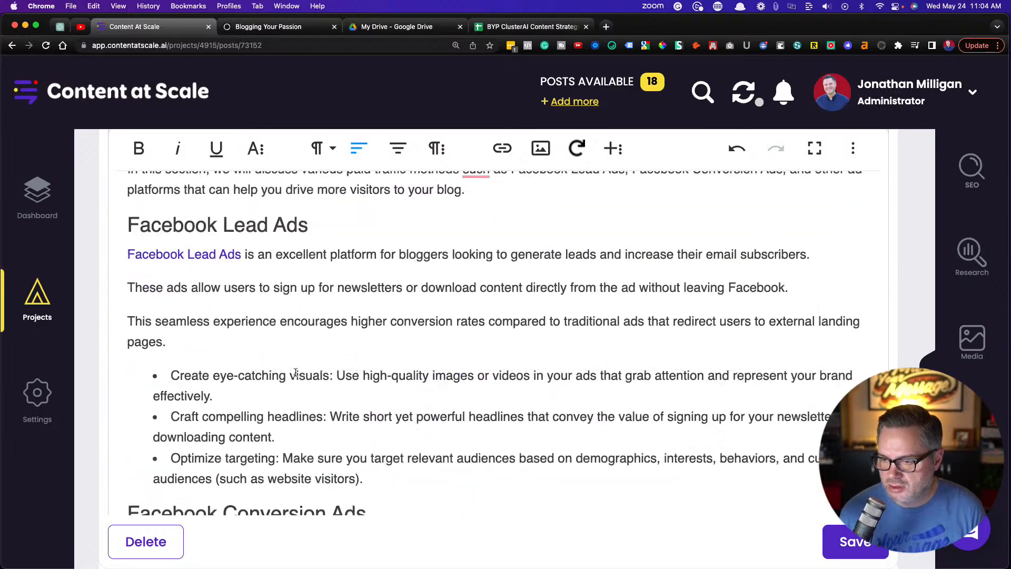
scroll(295, 372, "up", 20)
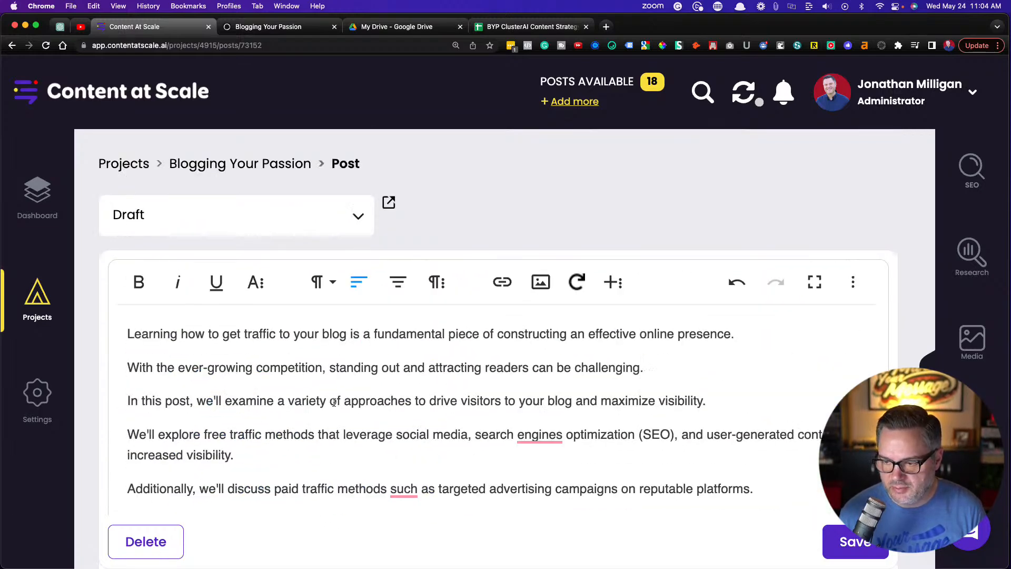
scroll(334, 402, "down", 3)
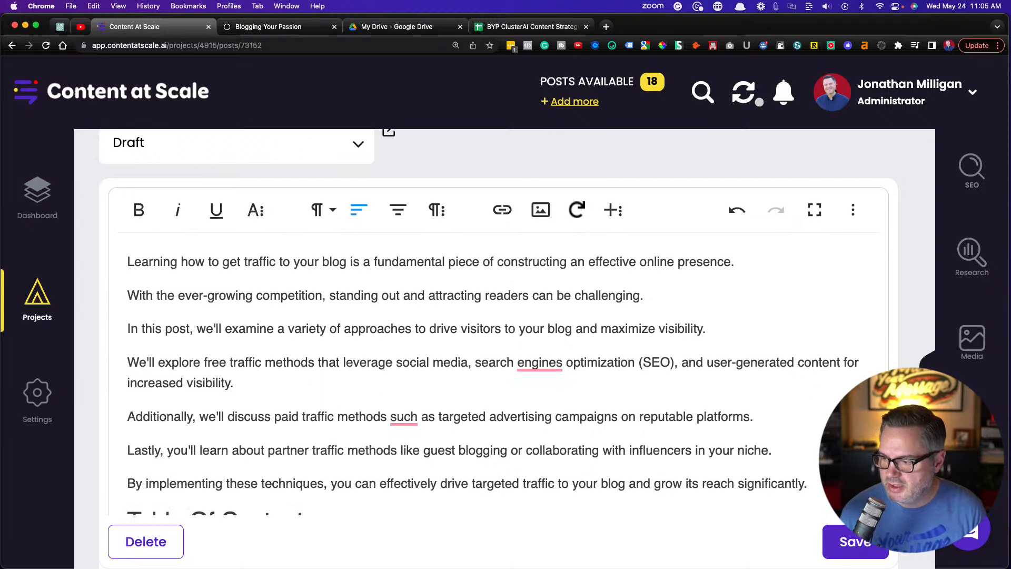
Check the post title in the SEO optimization details and return to the article
left_click(971, 170)
scroll(677, 272, "up", 5)
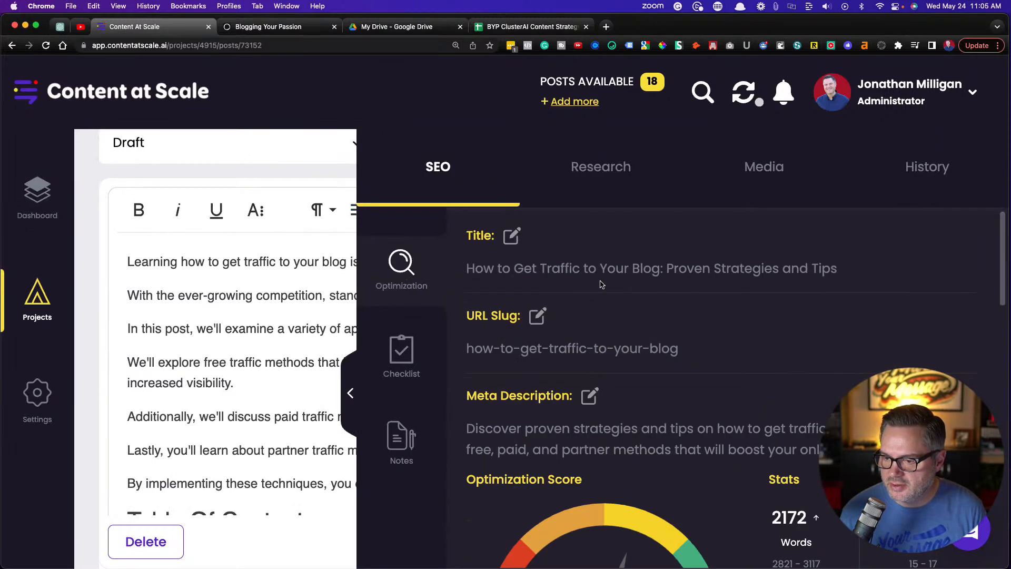
left_click_drag(463, 270, 663, 273)
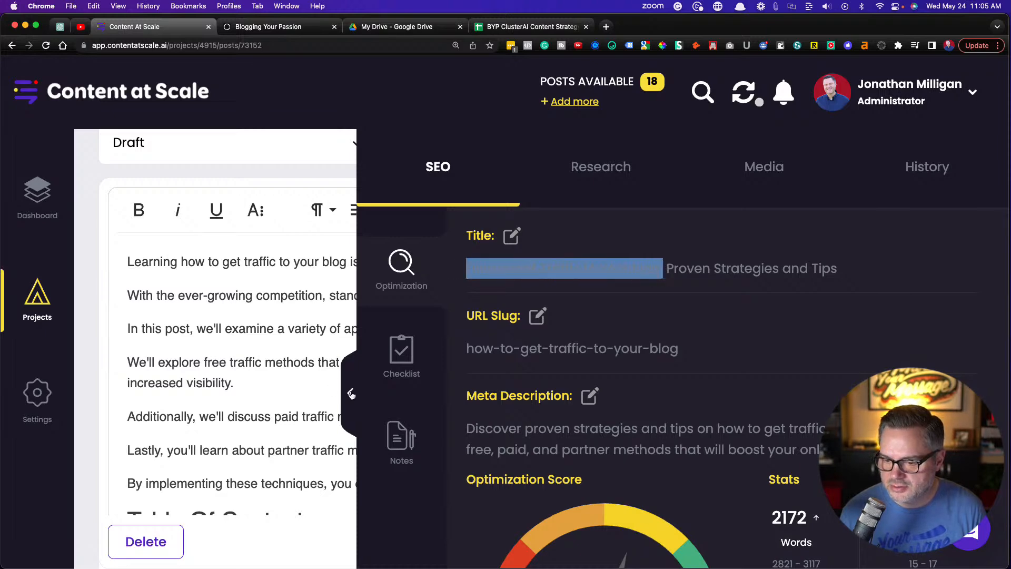
left_click(350, 393)
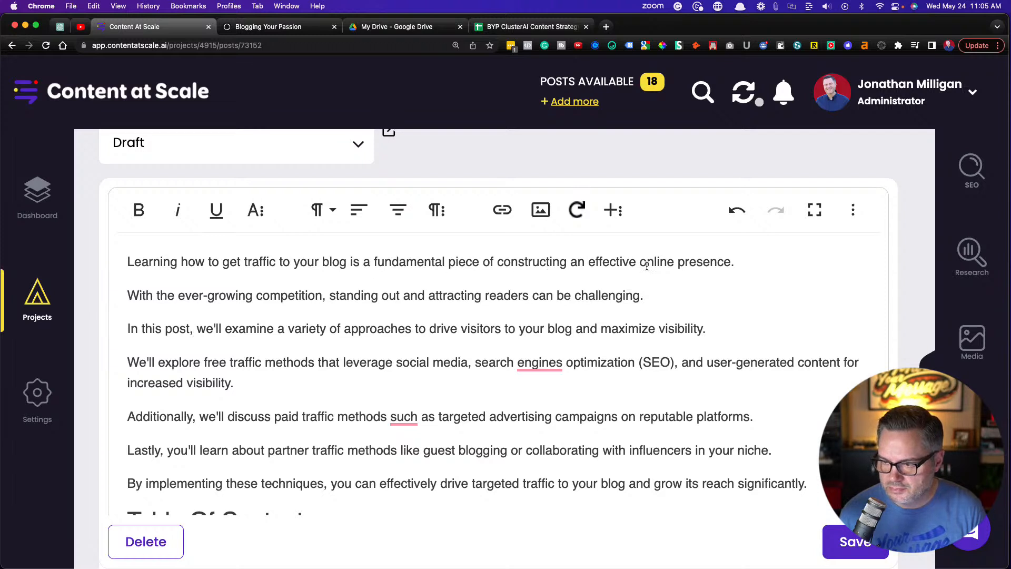
Accept the Grammarly suggestions in the introduction: add a comma before "such" and change "engines" to "engine"
scroll(384, 316, "down", 2)
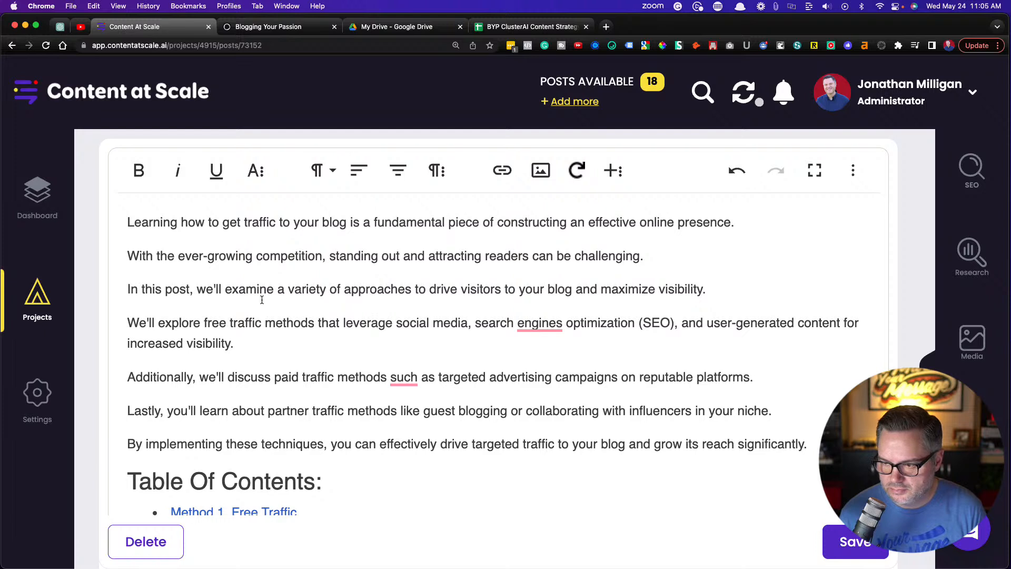
scroll(261, 300, "down", 2)
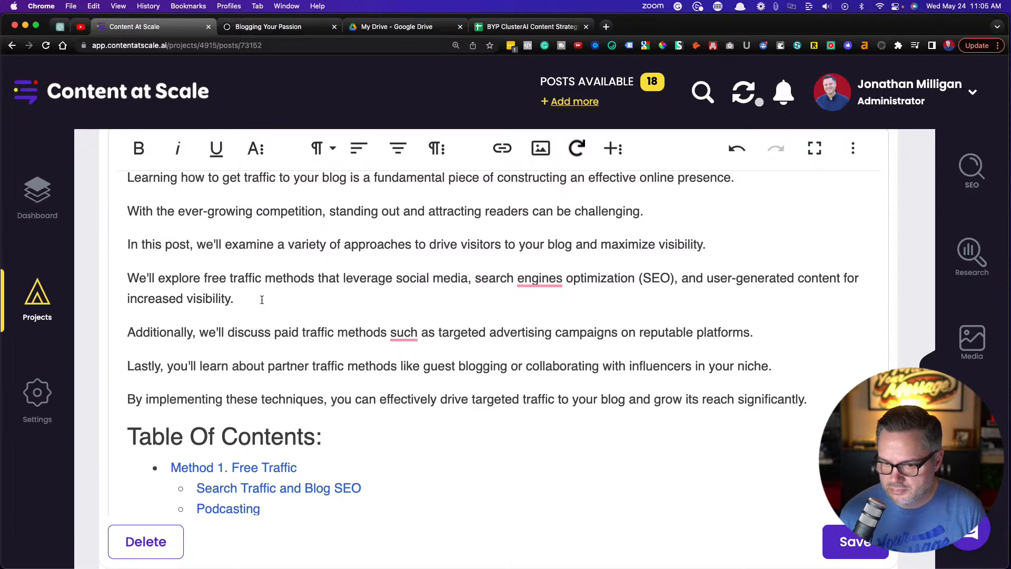
scroll(262, 300, "down", 2)
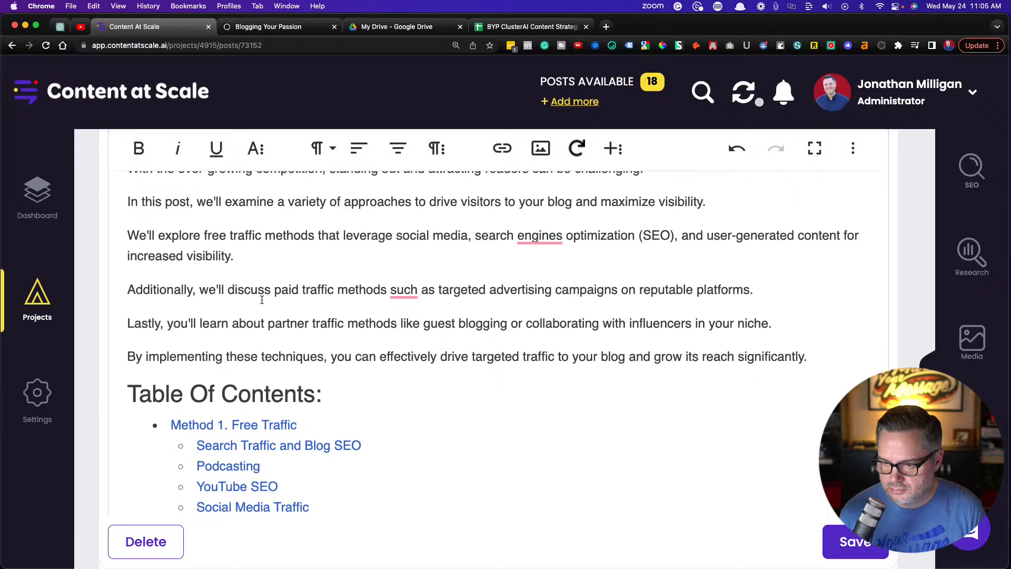
mouse_move(406, 290)
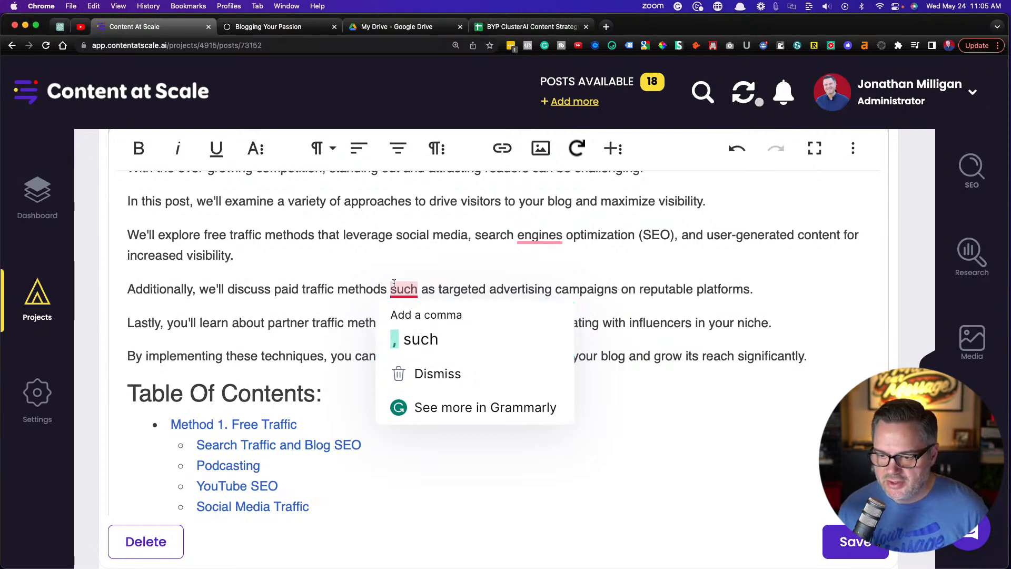
left_click(397, 334)
mouse_move(544, 232)
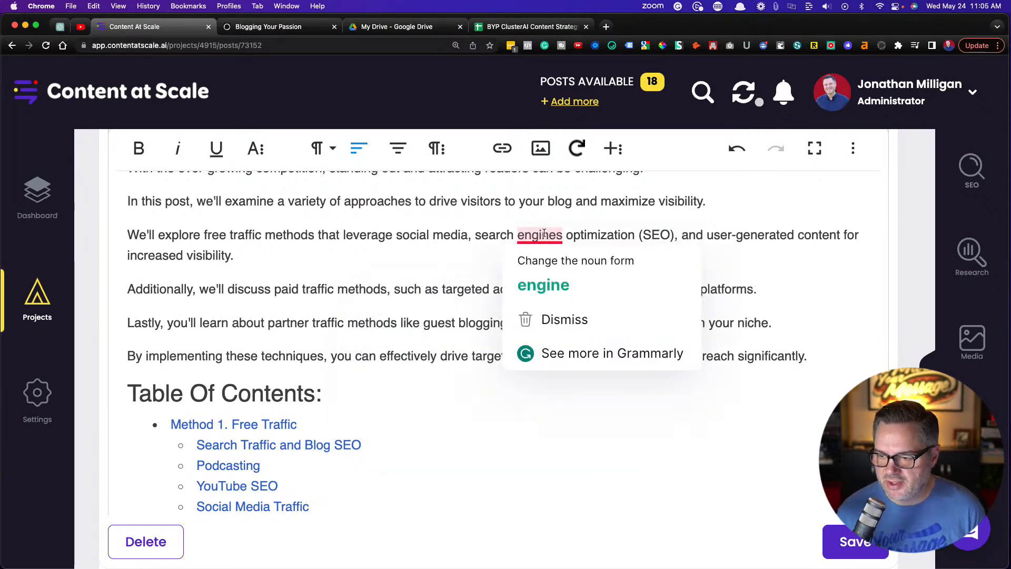
left_click(542, 285)
In the introduction, join the paragraph beginning "In this post" to the paragraph before it
scroll(373, 293, "down", 1)
scroll(374, 294, "down", 1)
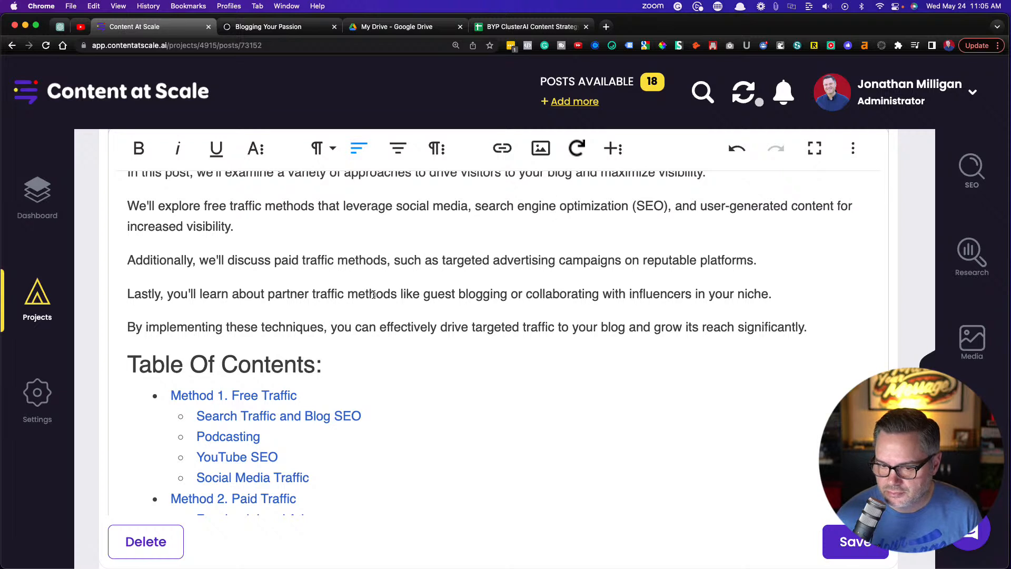
scroll(334, 297, "up", 5)
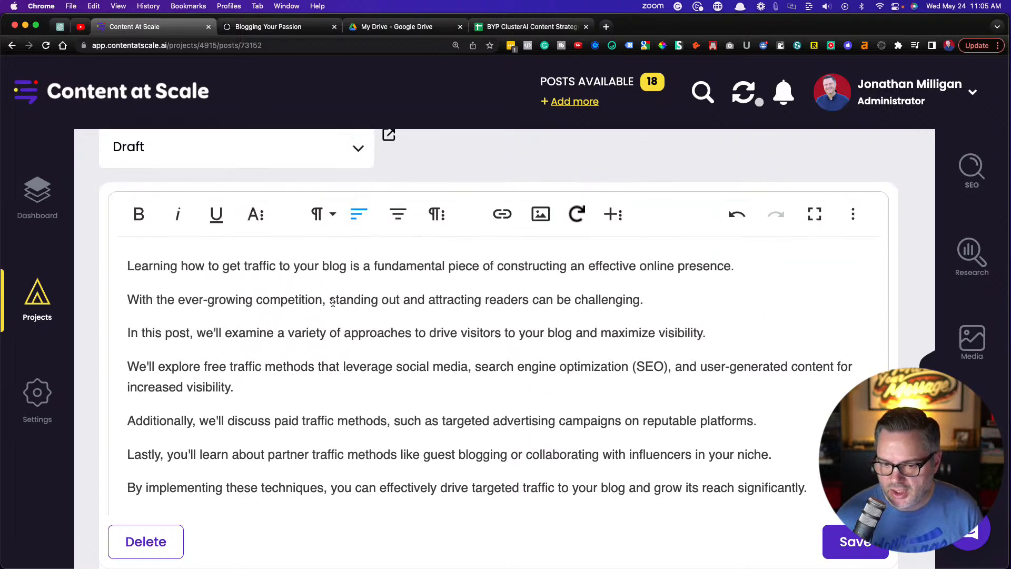
scroll(334, 301, "down", 1)
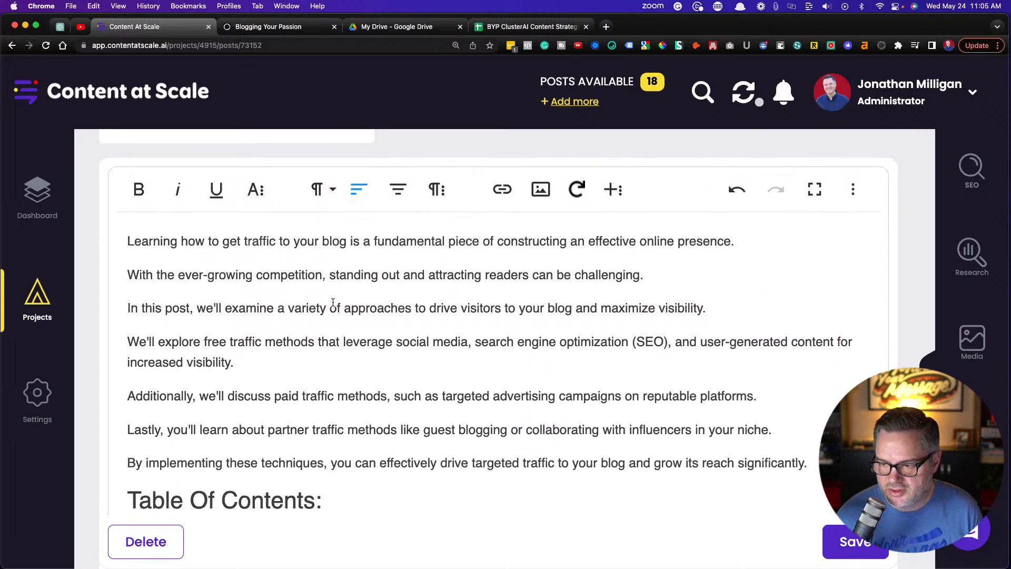
left_click(124, 309)
key("BackSpace")
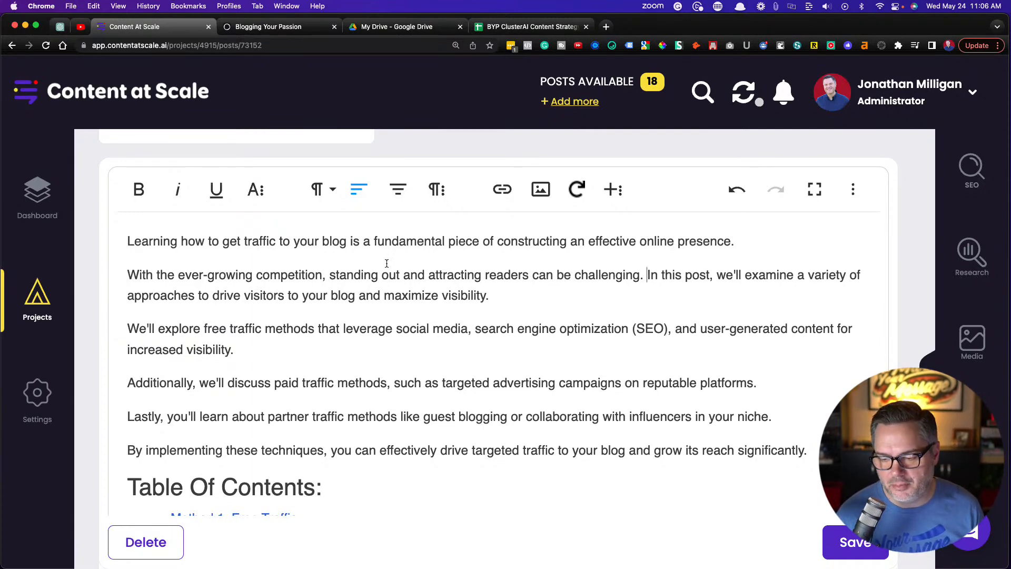
In the "Method 1. Free Traffic" section, start a new paragraph at "search traffic and blog SEO" after "four effective strategies:"
scroll(377, 316, "down", 2)
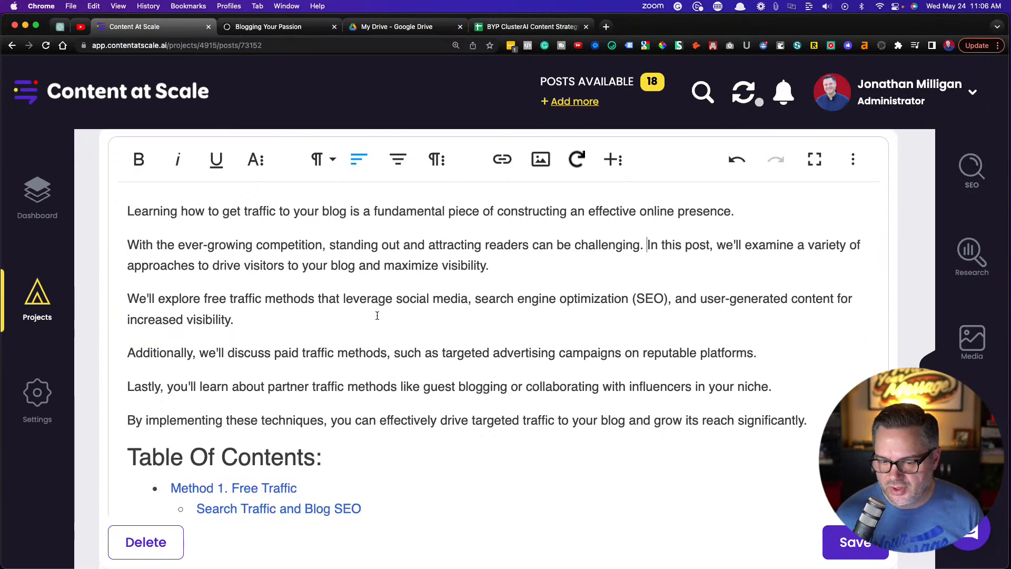
scroll(380, 329, "down", 4)
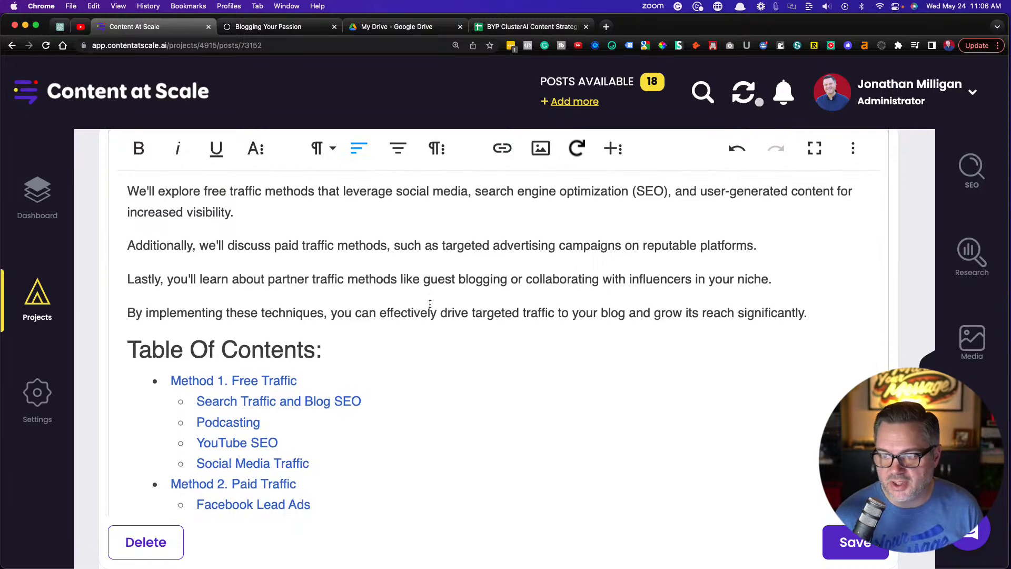
scroll(430, 304, "down", 20)
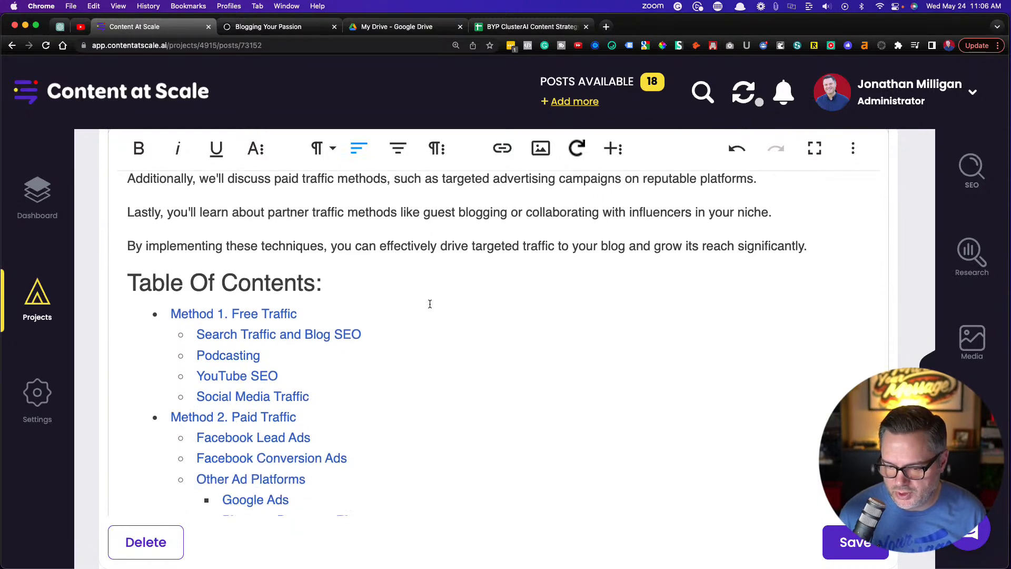
scroll(430, 304, "down", 3)
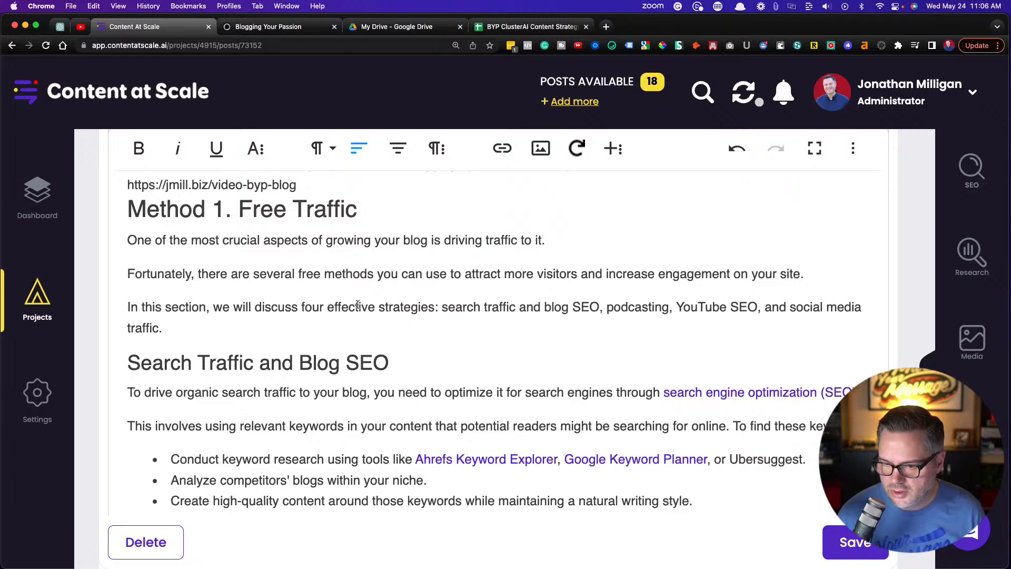
scroll(352, 307, "down", 1)
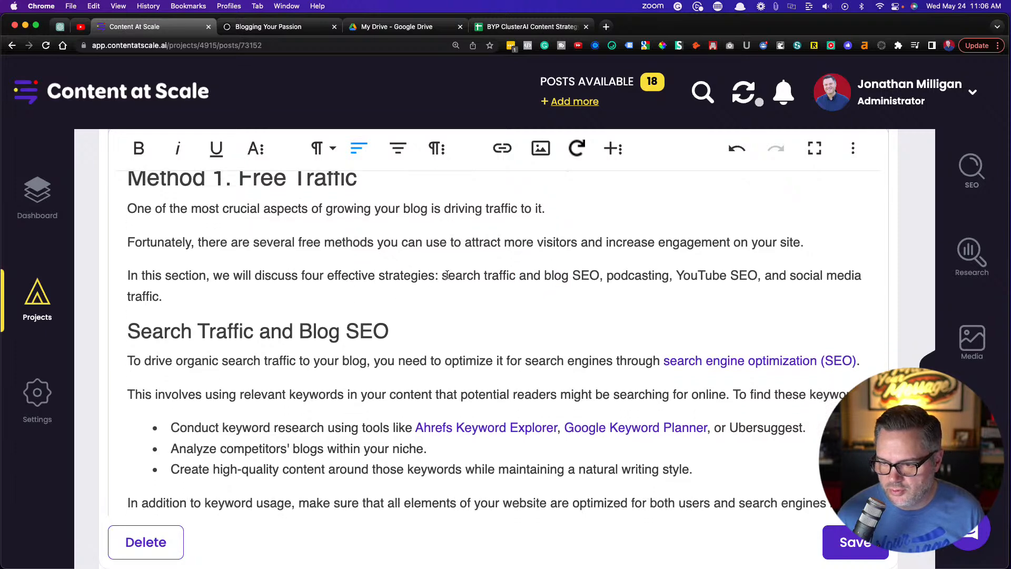
left_click(441, 277)
key("Return")
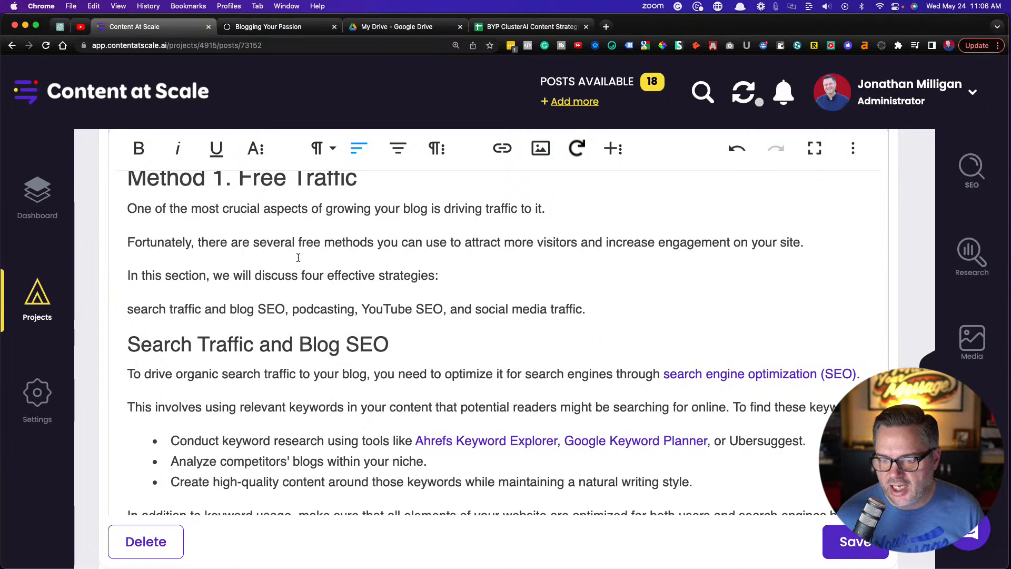
Turn the strategies line under "In this section, we will discuss four effective strategies:" into a bullet beginning with a capitalized "Search"
key("Return")
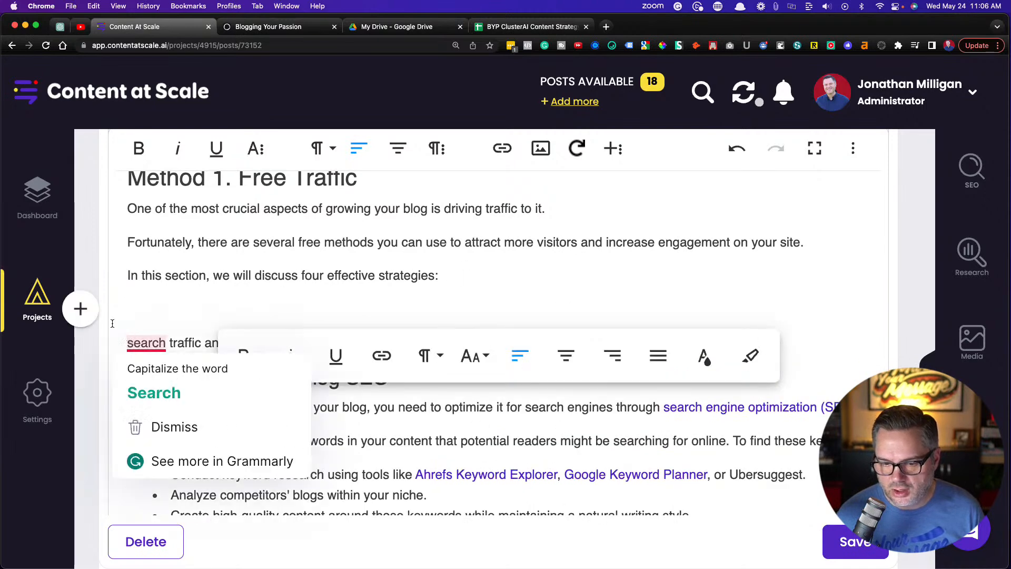
left_click(82, 316)
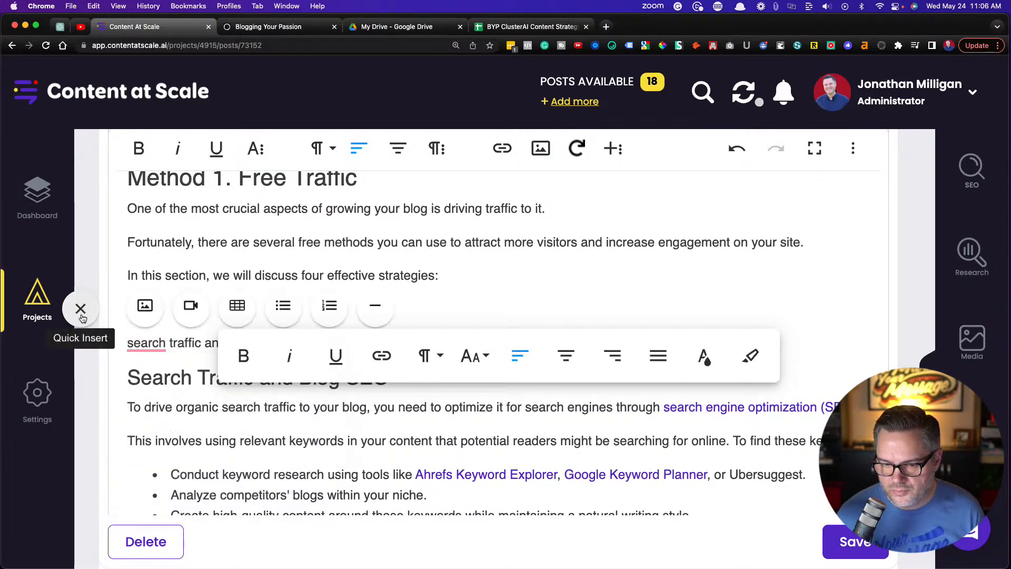
left_click(277, 308)
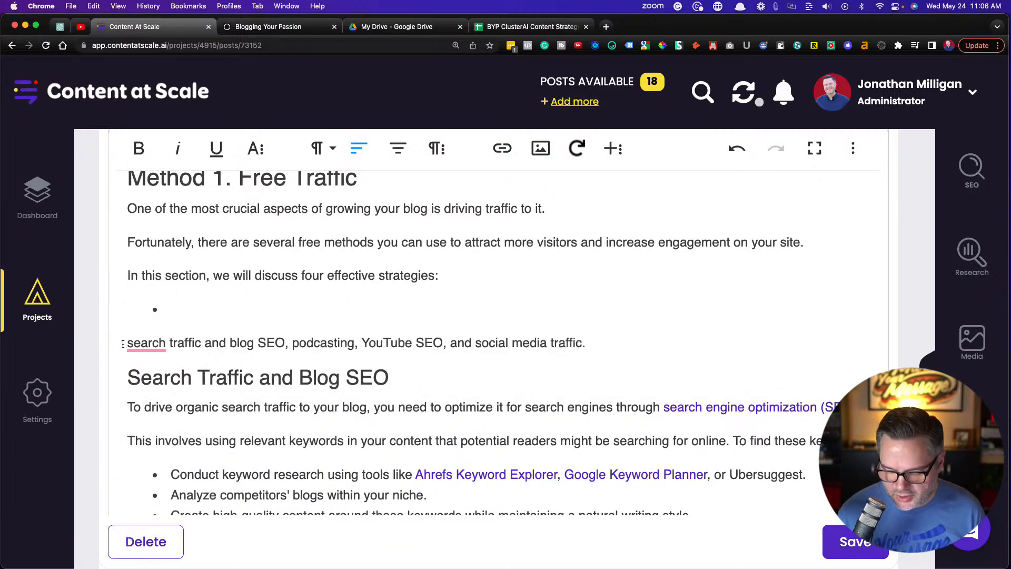
key("BackSpace")
key("Delete")
type("S")
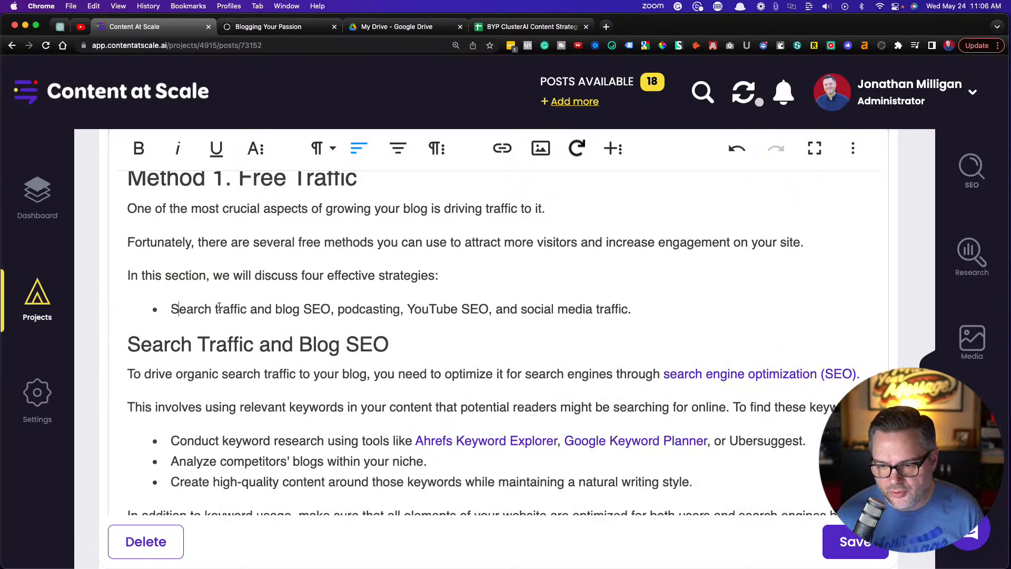
Split the strategies bullet into separate items for blog SEO, podcasting, YouTube SEO and social media traffic, removing the commas between them
left_click(336, 309)
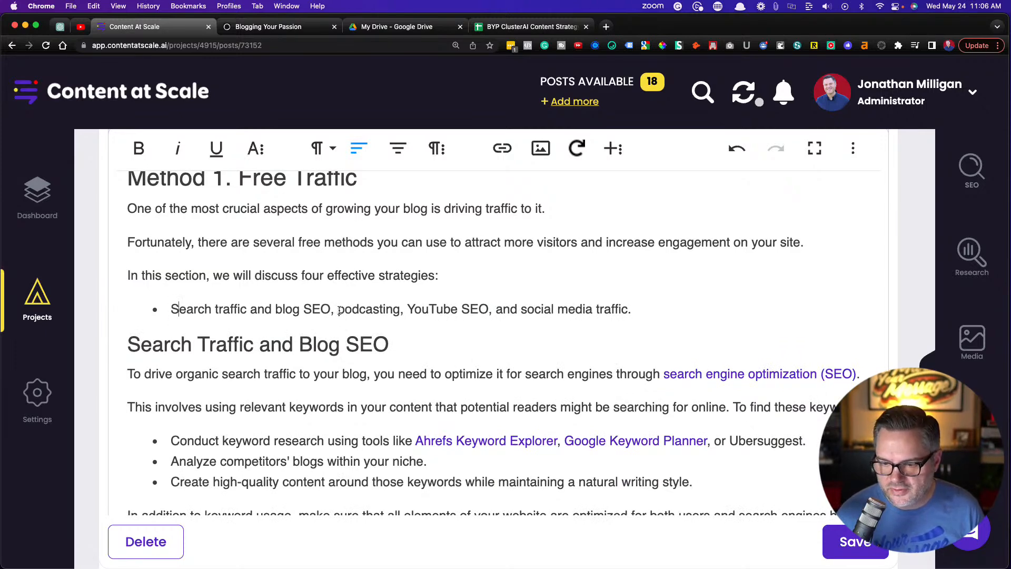
key("BackSpace")
key("BackSpace")
key("Return")
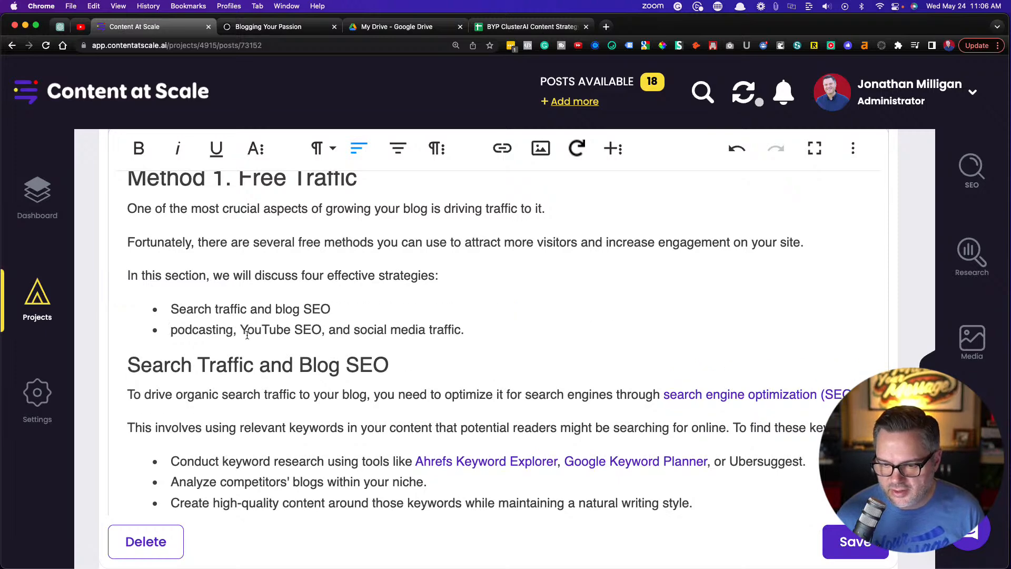
left_click(241, 330)
key("BackSpace")
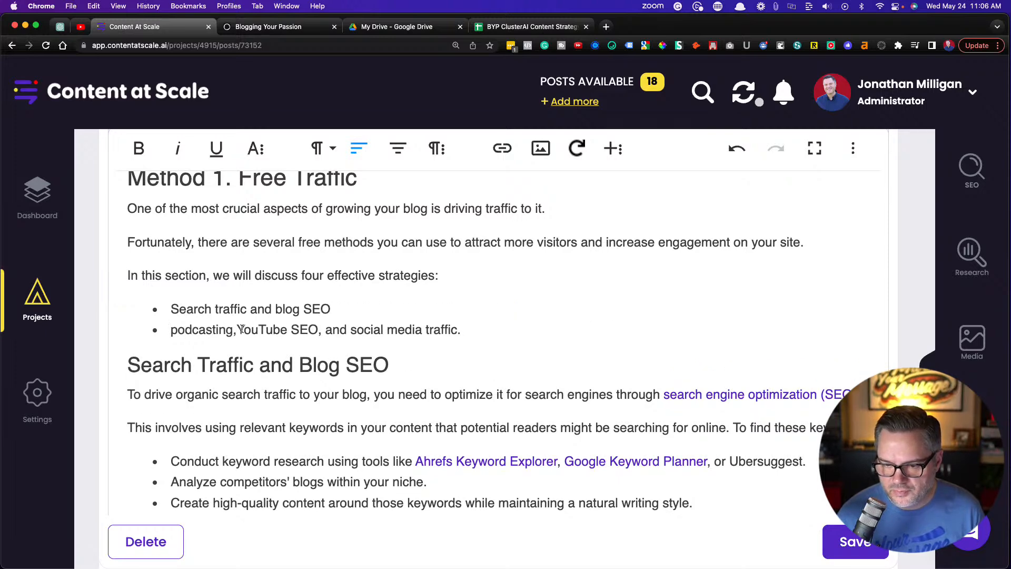
key("BackSpace")
key("Return")
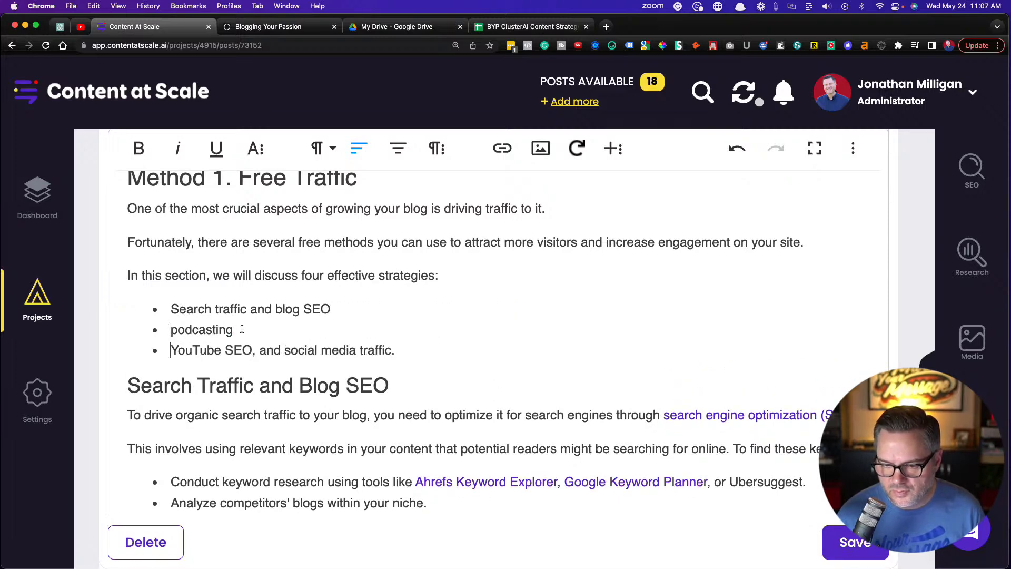
left_click(261, 350)
key("BackSpace")
key("BackSpace")
key("Return")
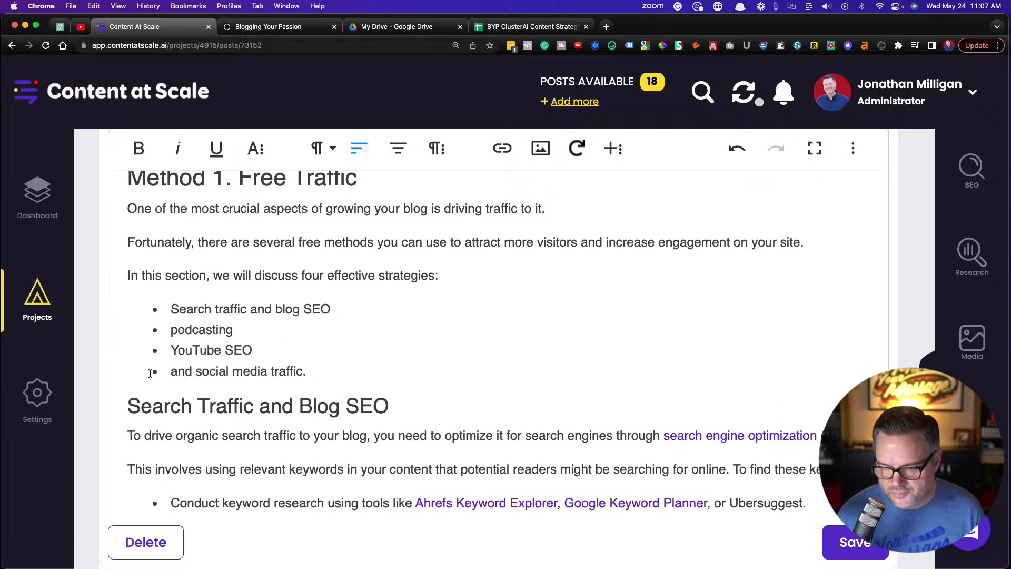
Capitalize the first letters of the "And social media traffic." and "Podcasting" bullets
key("Delete")
type("A")
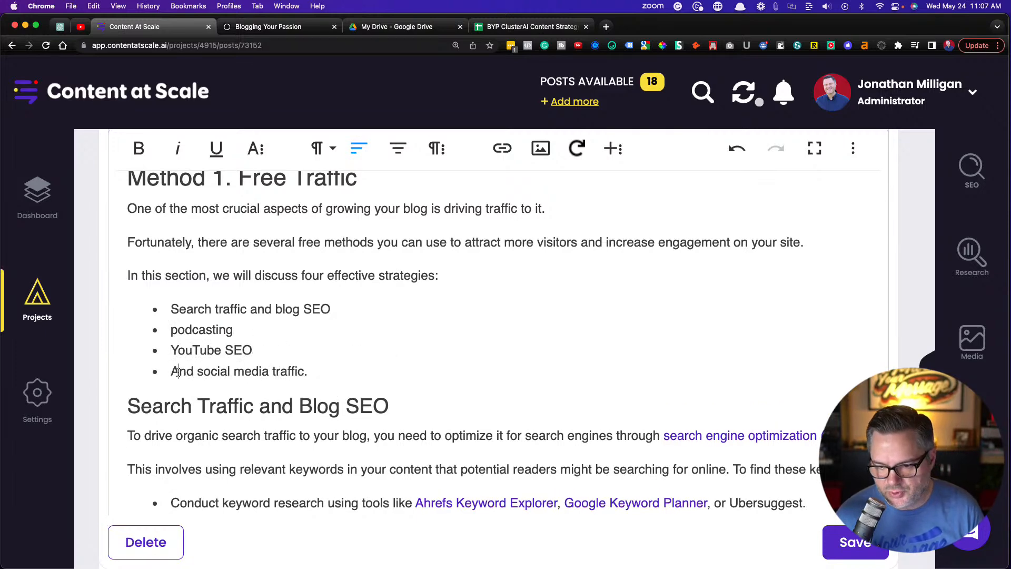
left_click(171, 330)
key("Delete")
type("P")
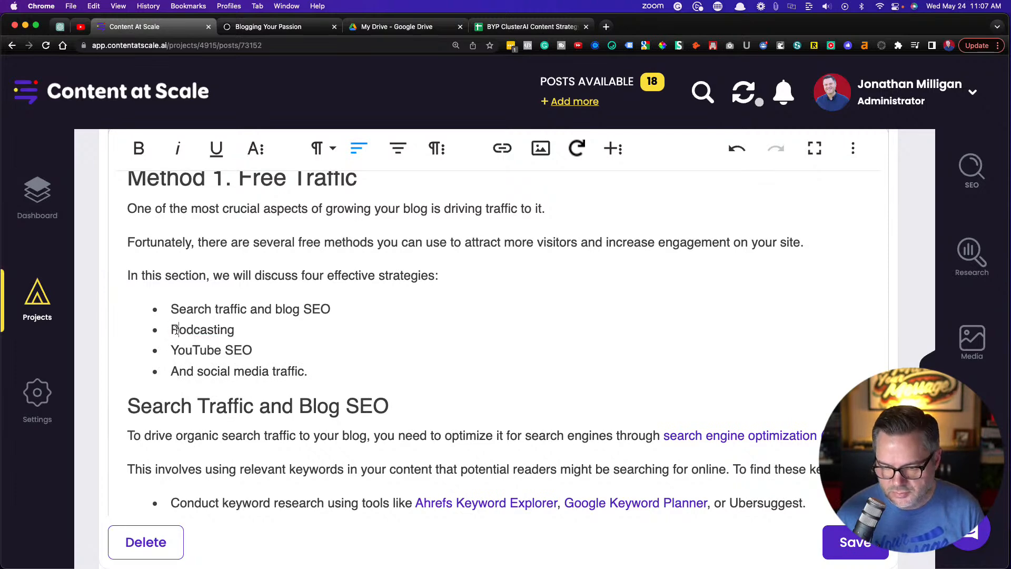
Check the page behind the "search engine optimization (SEO)" link in the Search Traffic and Blog SEO section, and return to the article
scroll(284, 282, "down", 1)
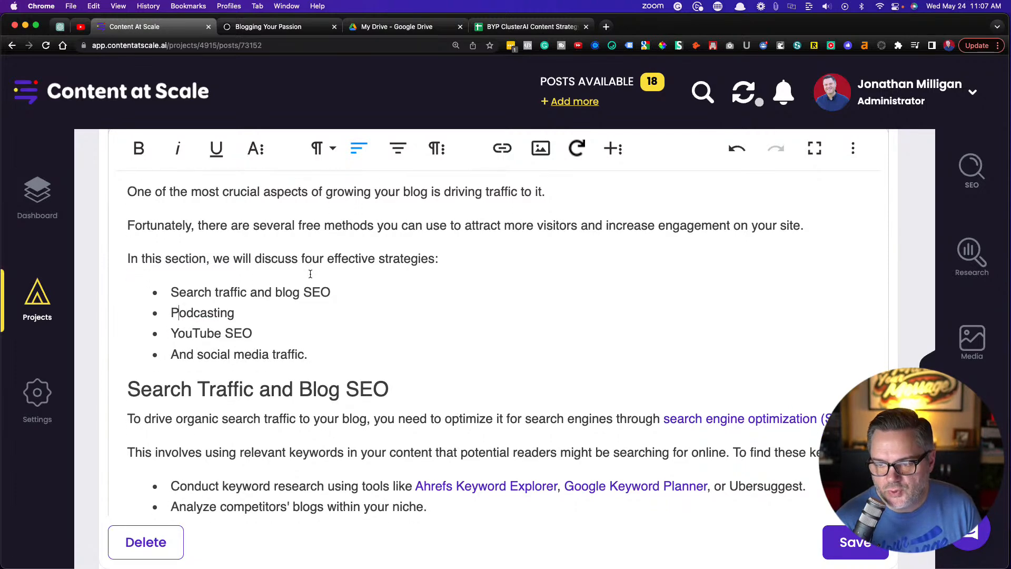
scroll(310, 273, "up", 3)
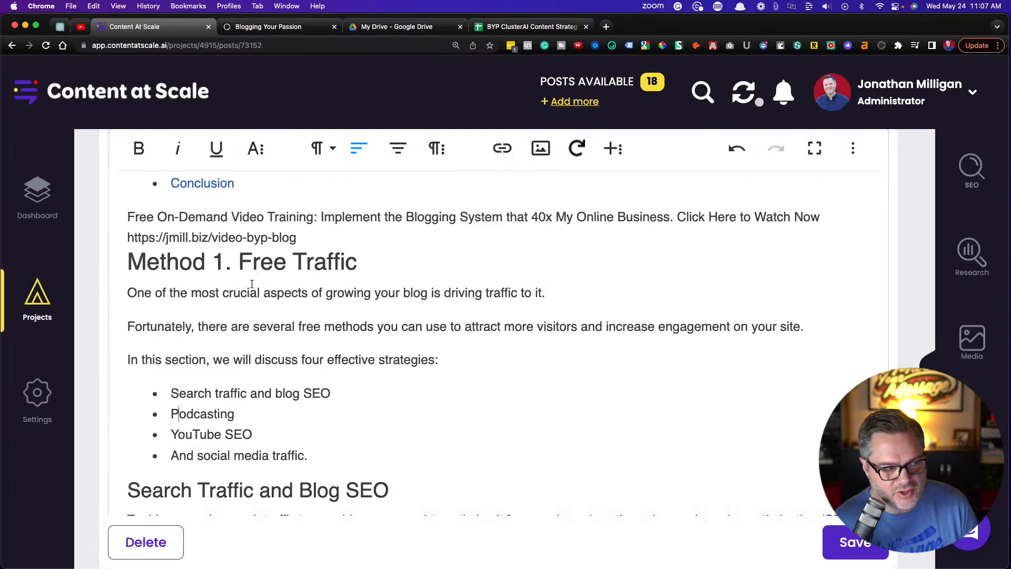
scroll(257, 285, "down", 2)
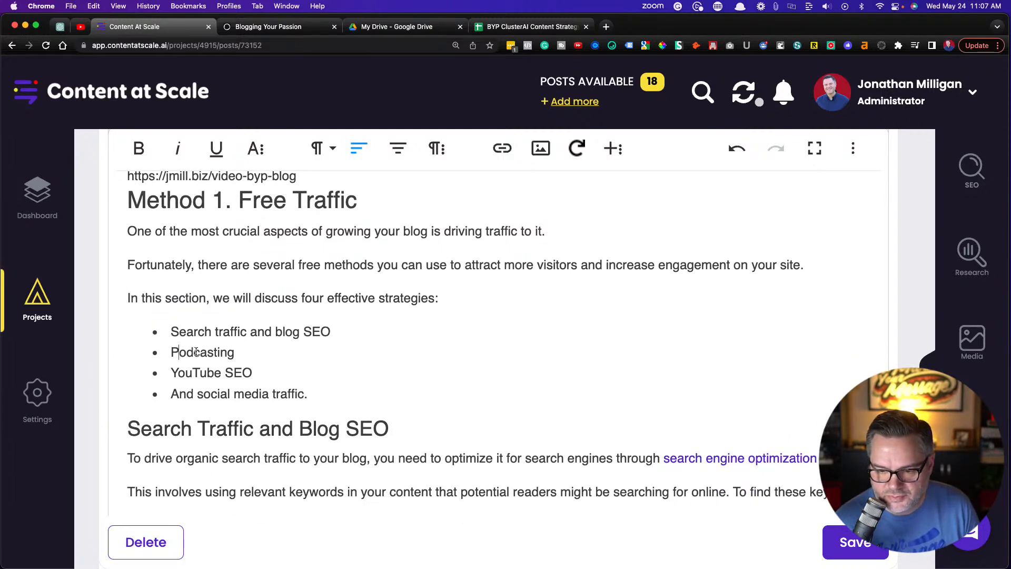
scroll(202, 374, "down", 1)
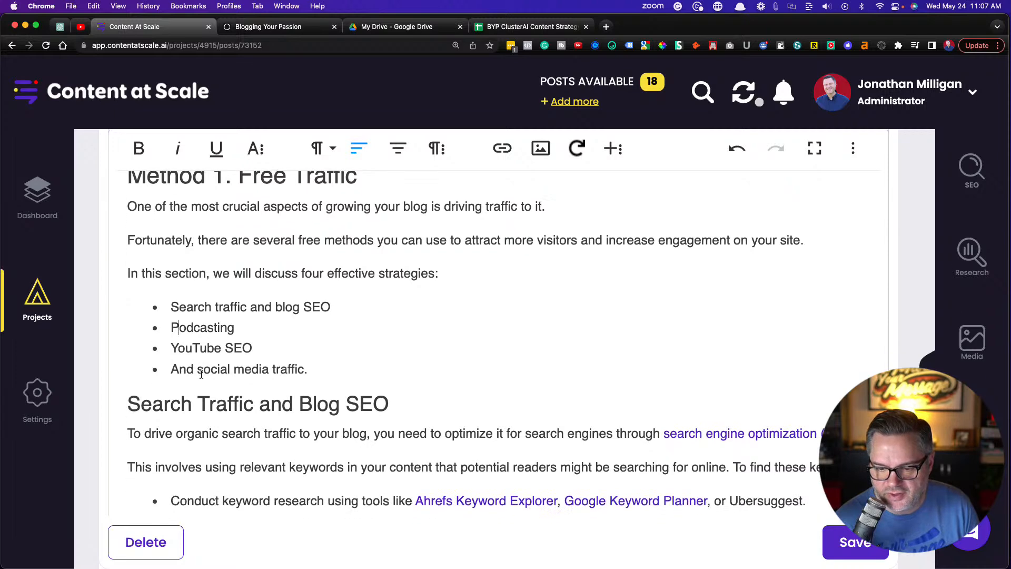
scroll(201, 374, "down", 6)
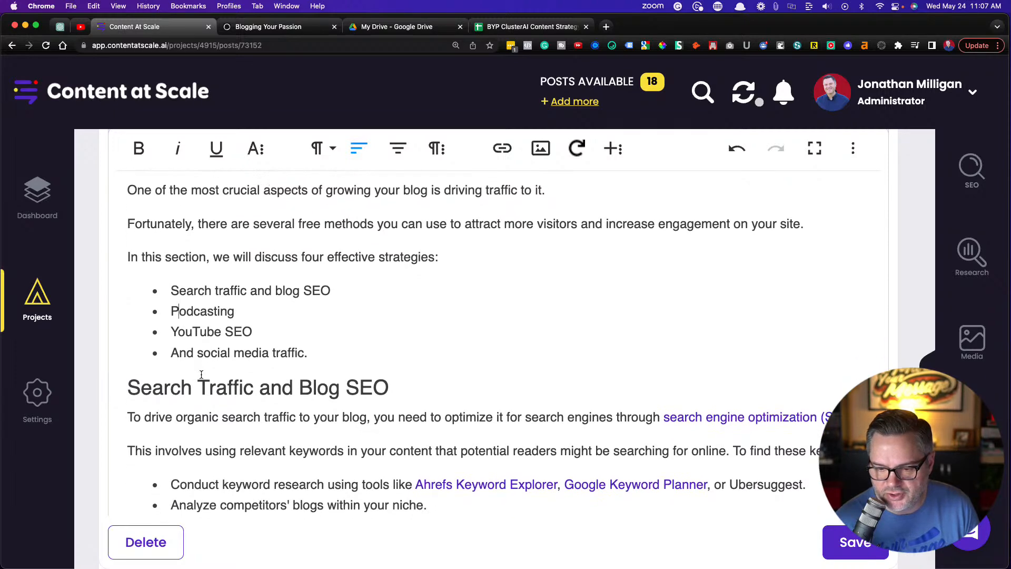
scroll(202, 372, "down", 1)
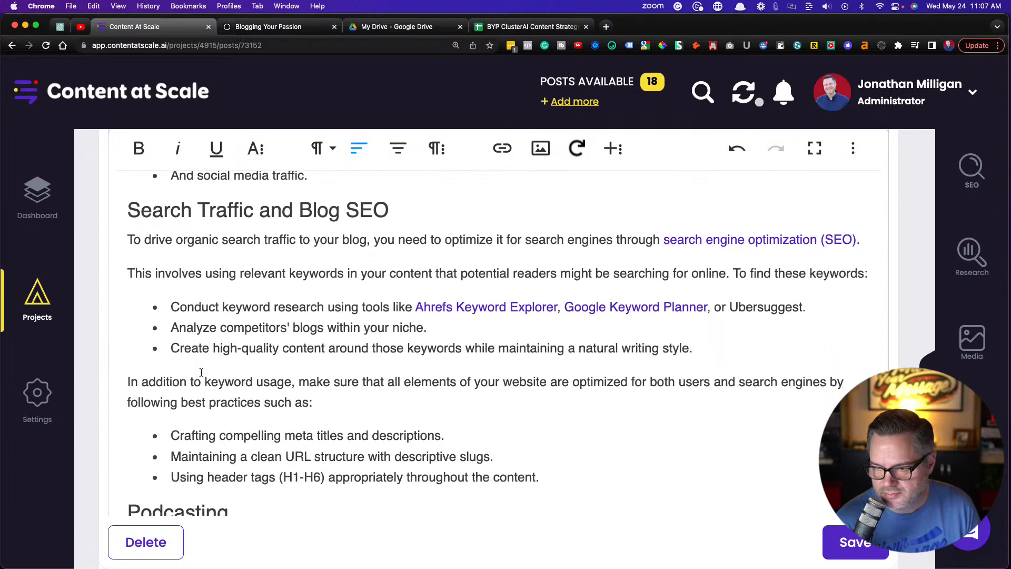
left_click(712, 241)
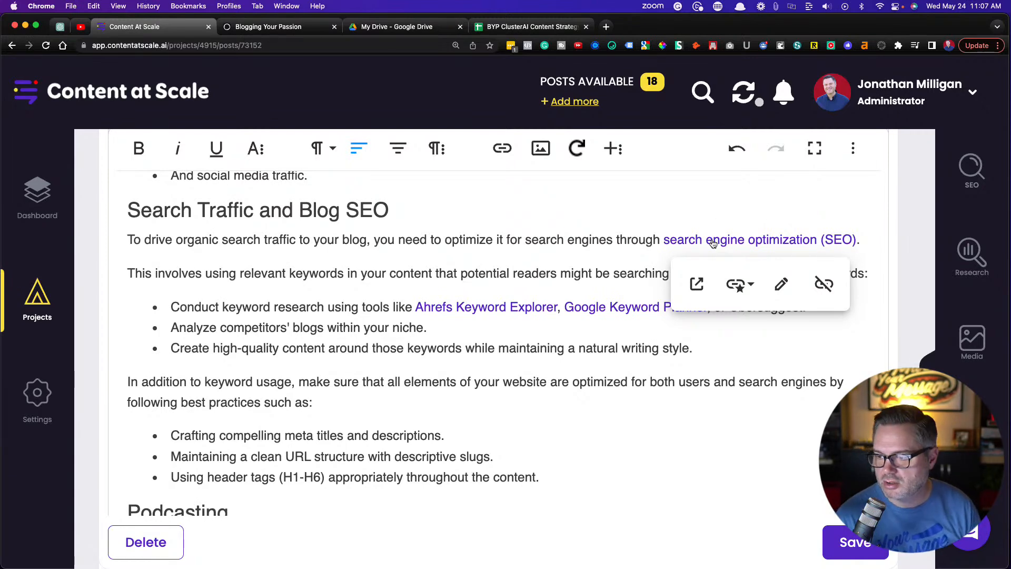
left_click(696, 285)
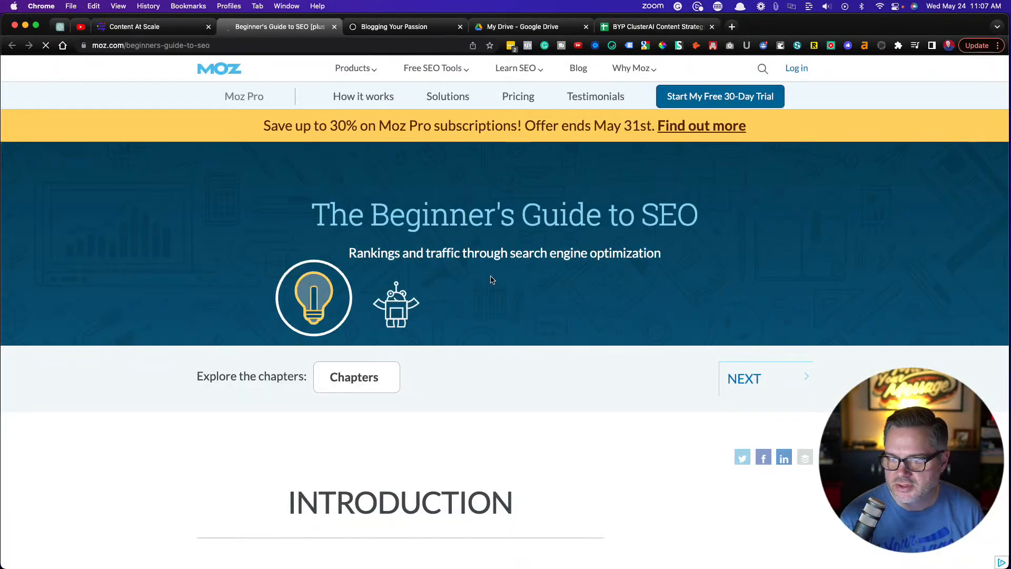
scroll(174, 283, "down", 6)
scroll(171, 267, "up", 6)
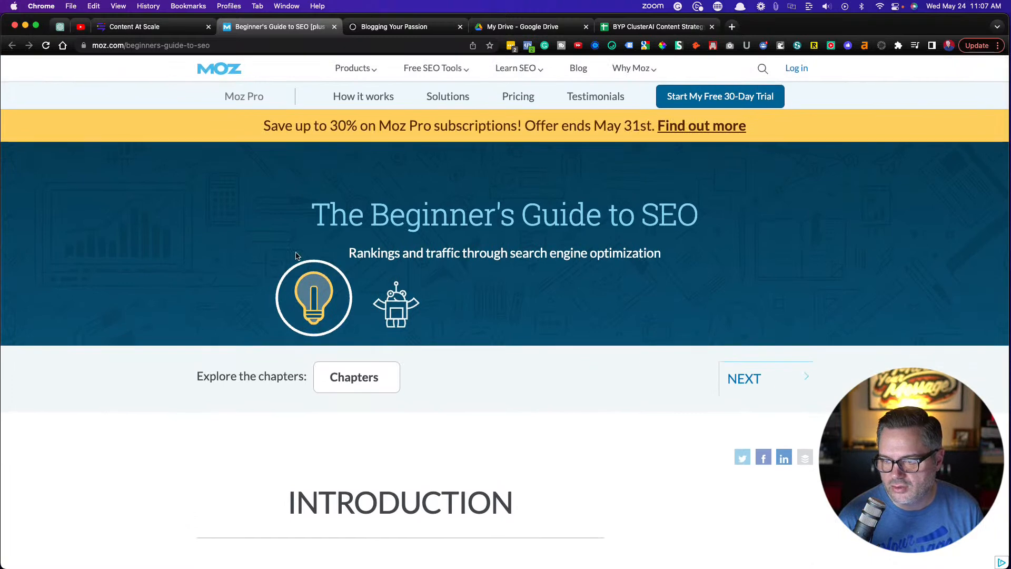
left_click(158, 30)
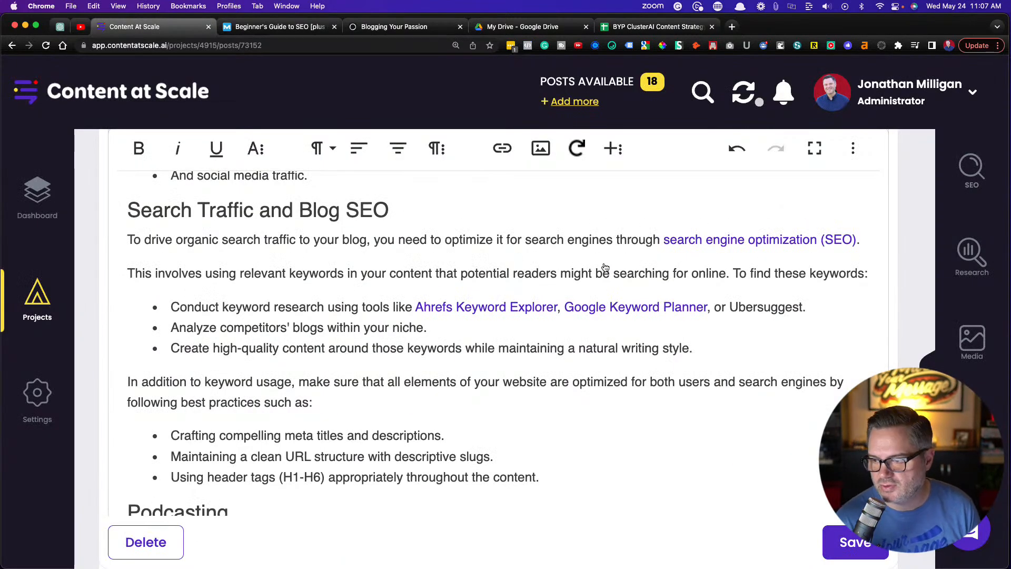
Look through the MYM Affiliate Links spreadsheet for affiliate links matching the keyword tools, and return to the article
scroll(575, 264, "down", 2)
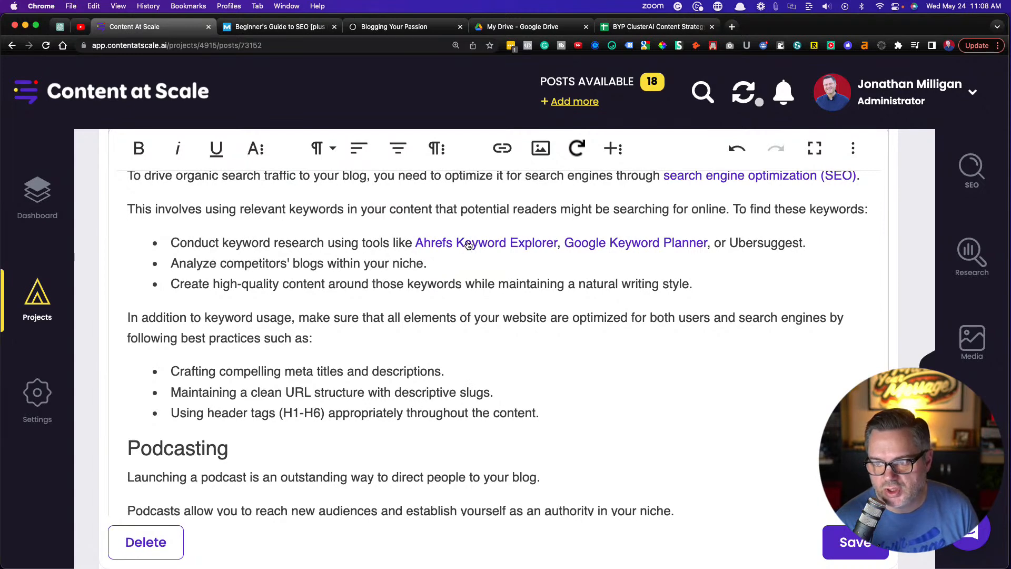
key("super+t")
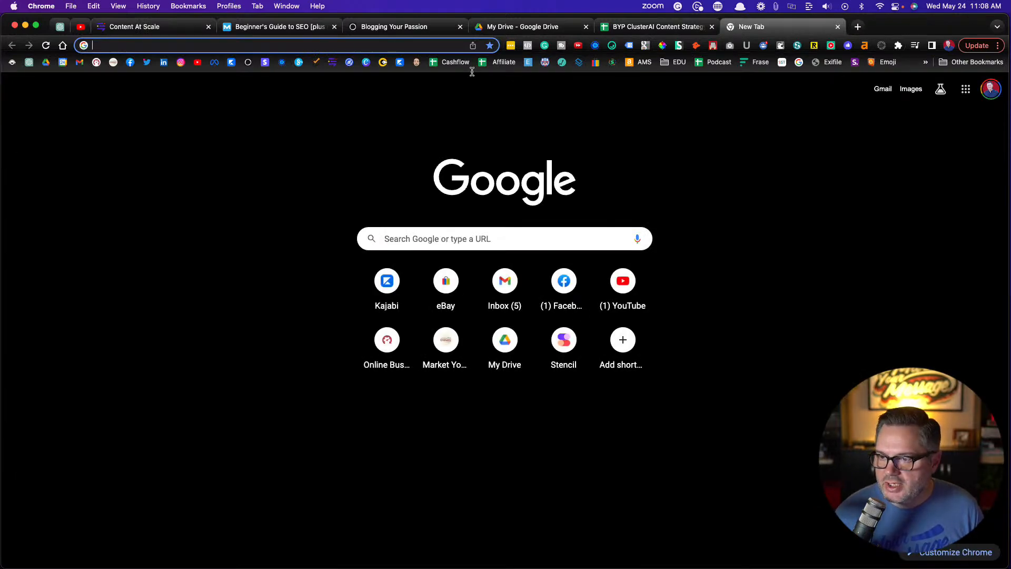
left_click(500, 62)
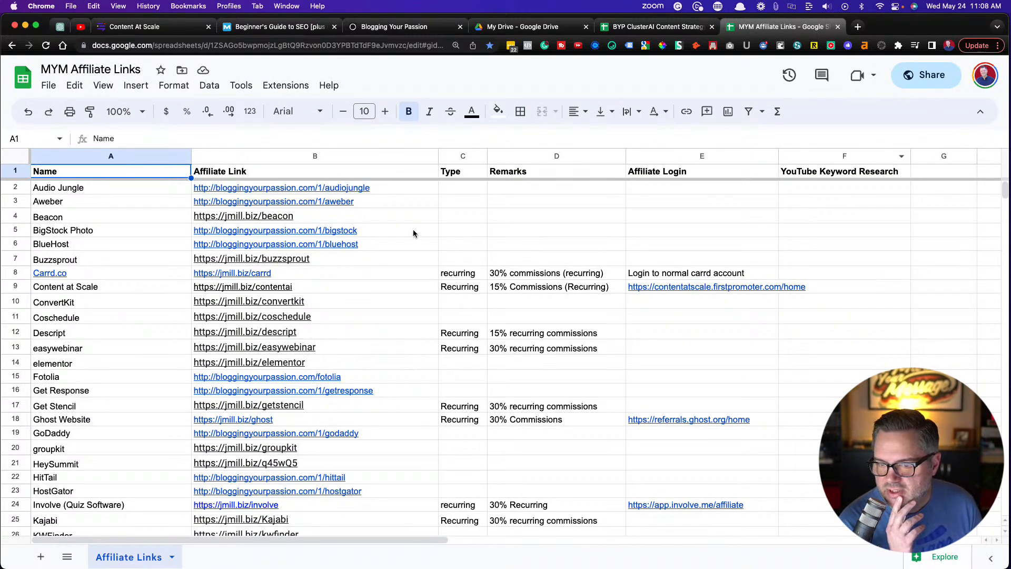
left_click(103, 244)
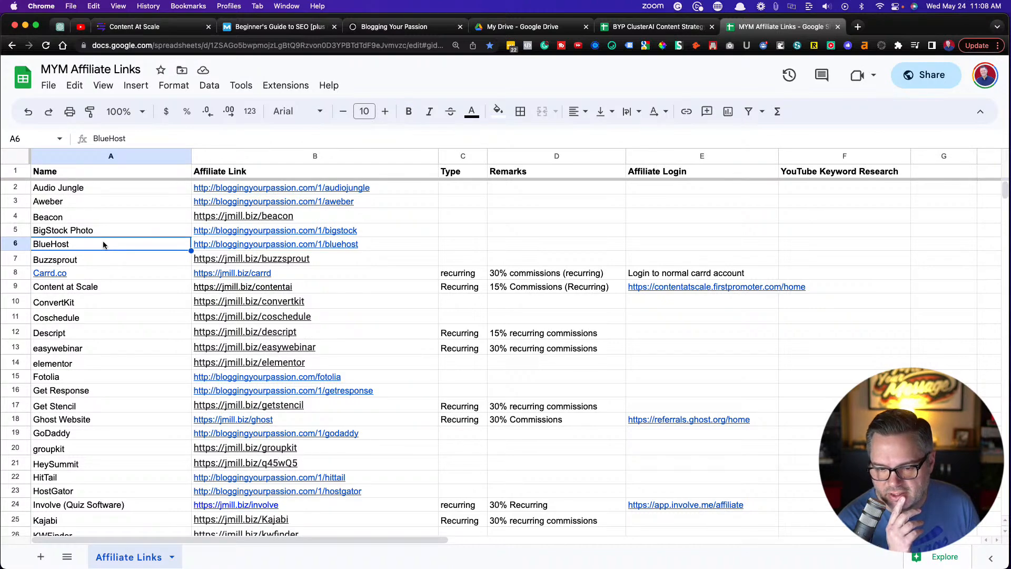
scroll(105, 305, "down", 15)
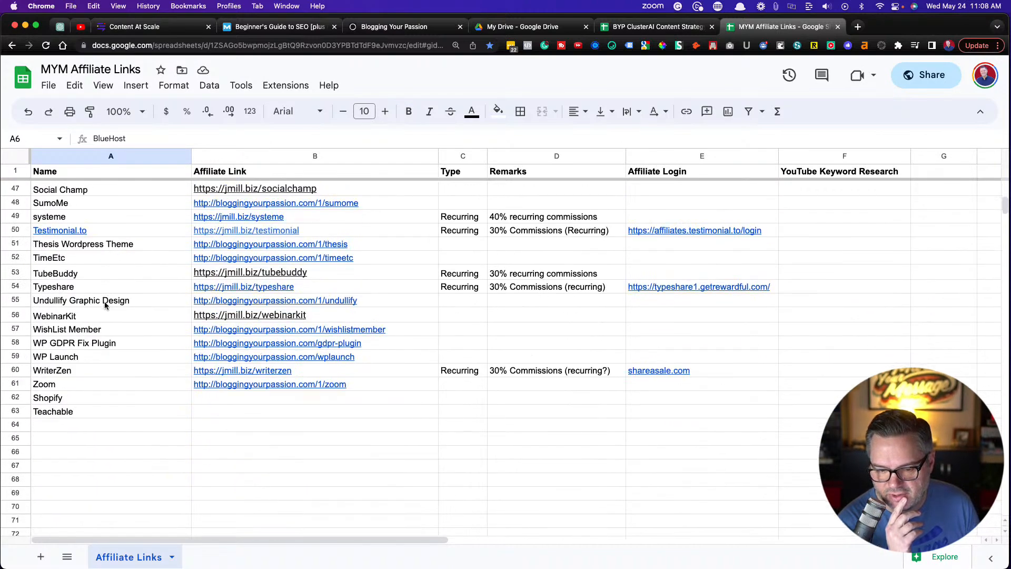
scroll(105, 305, "up", 10)
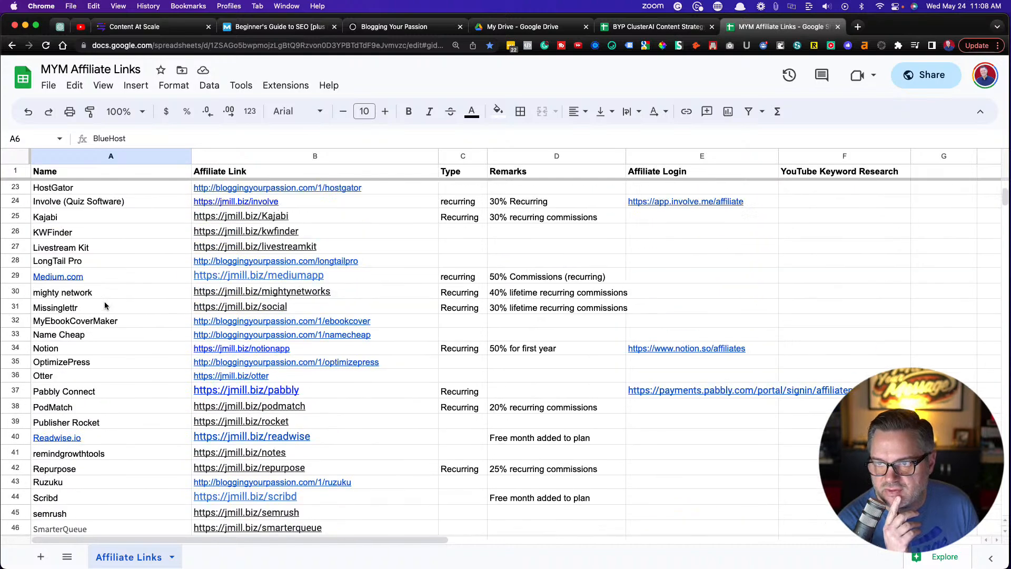
left_click(132, 28)
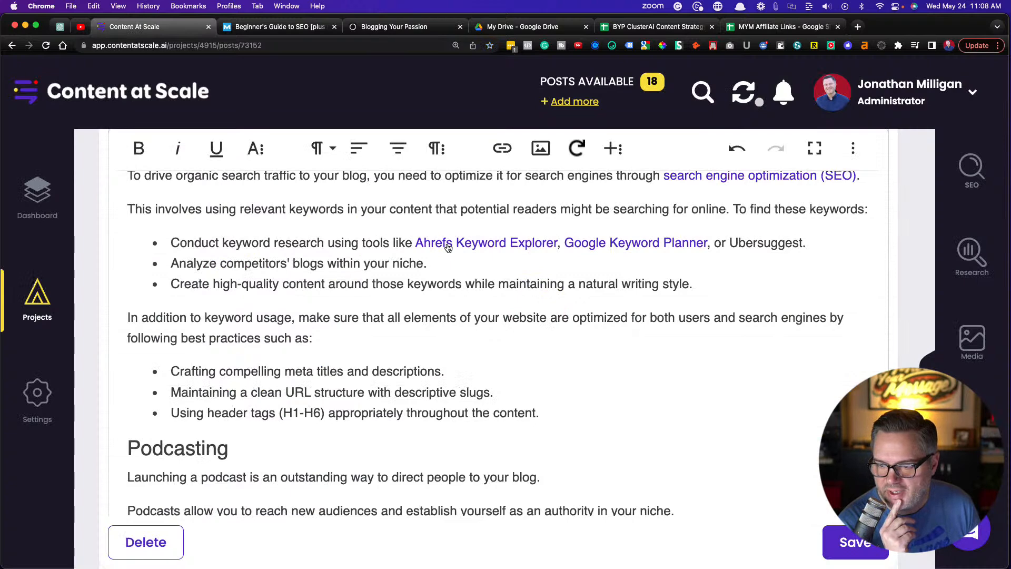
Check the pages behind the "Ahrefs Keyword Explorer" and "Google Keyword Planner" links, closing each one after viewing
scroll(352, 279, "down", 1)
scroll(352, 280, "down", 2)
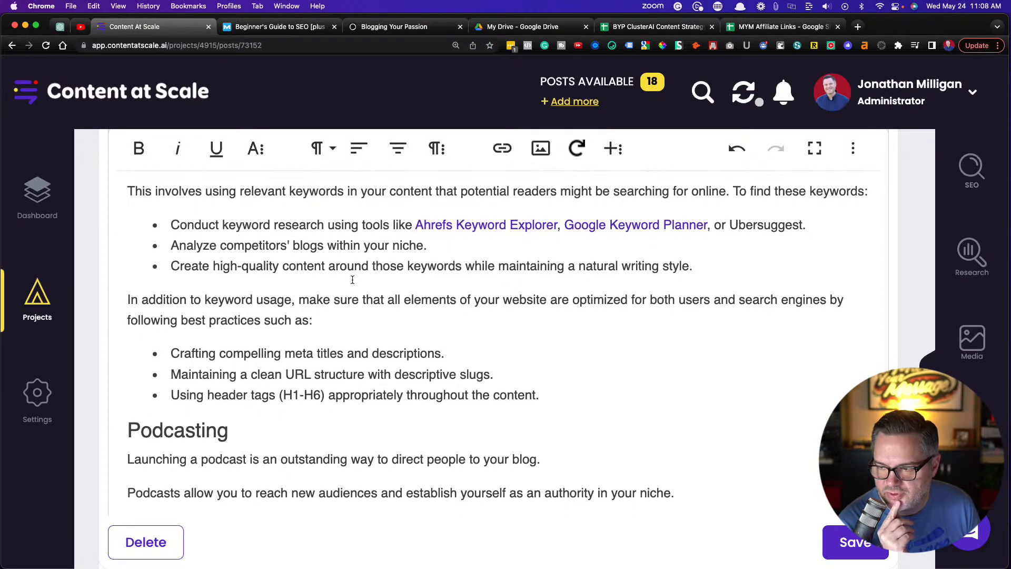
left_click(472, 225)
left_click(422, 265)
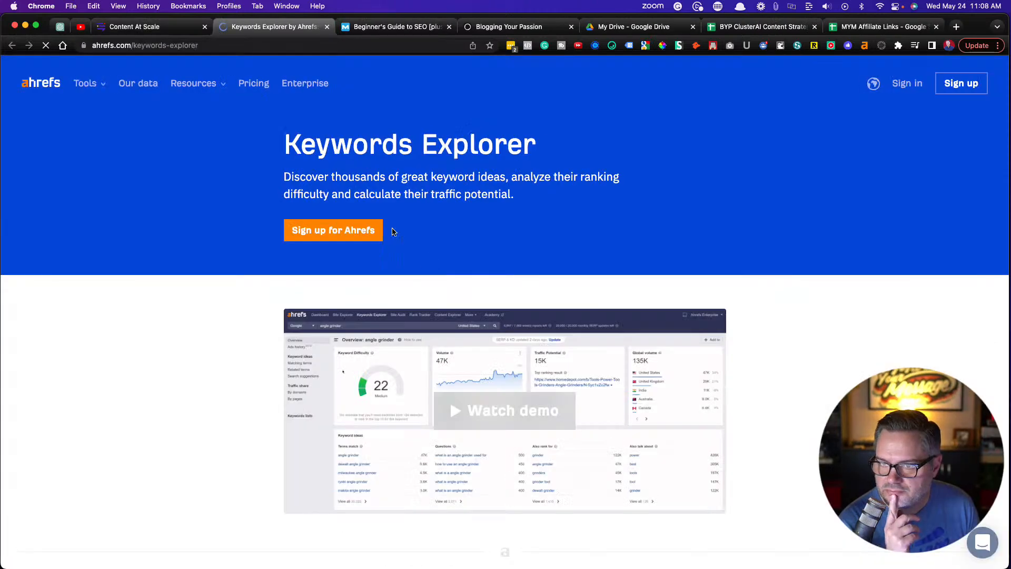
left_click(326, 27)
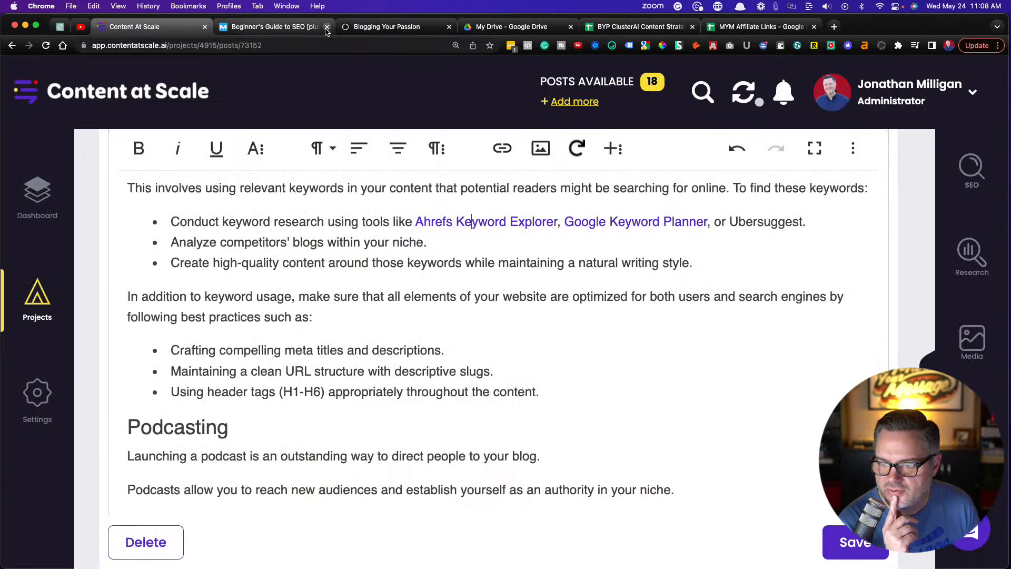
left_click(631, 221)
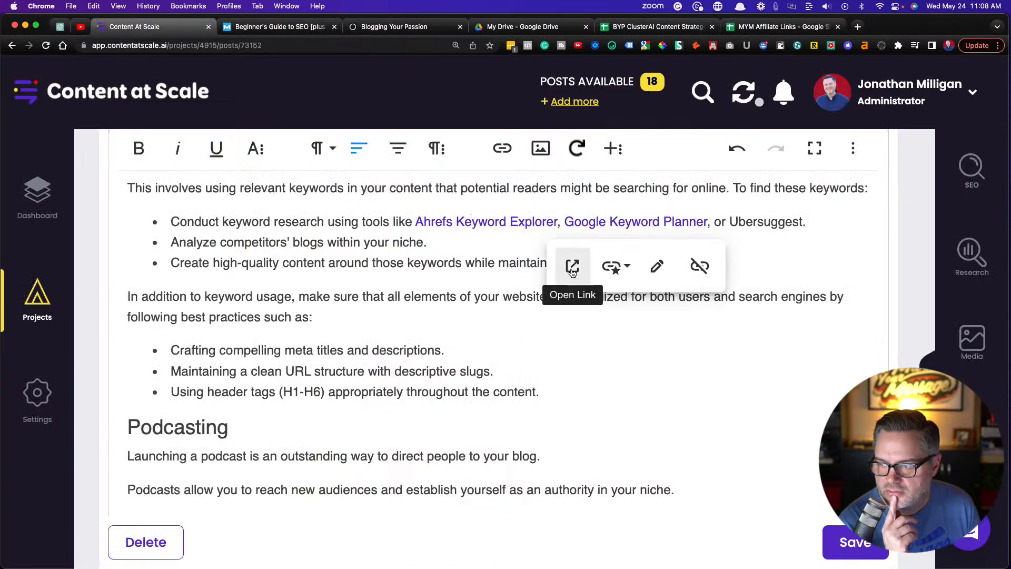
left_click(572, 267)
left_click(329, 27)
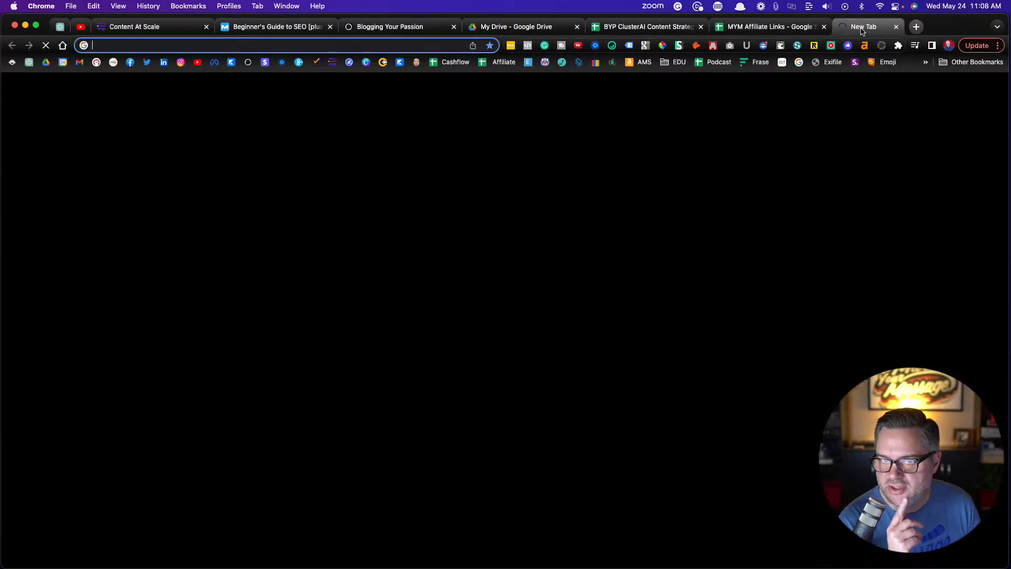
Open the Ubersuggest site in a new browser tab
left_click(857, 26)
type("ubersuggest")
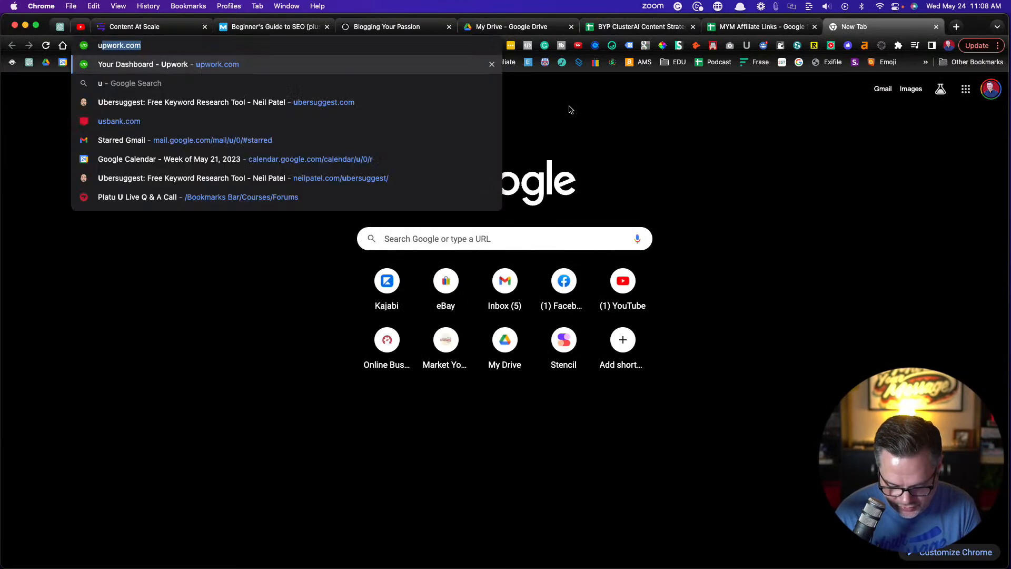
key("Return")
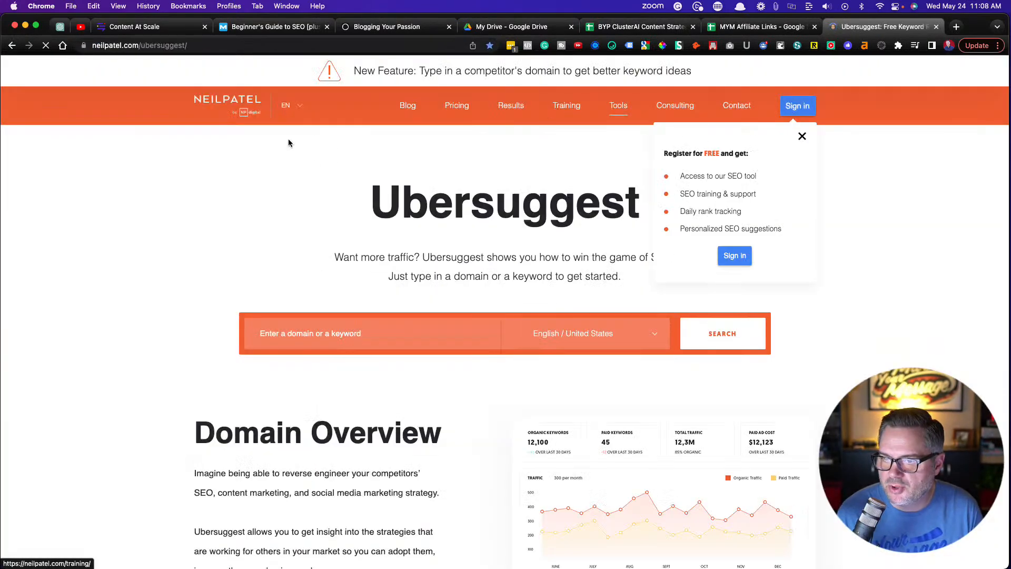
left_click(179, 46)
key("super+c")
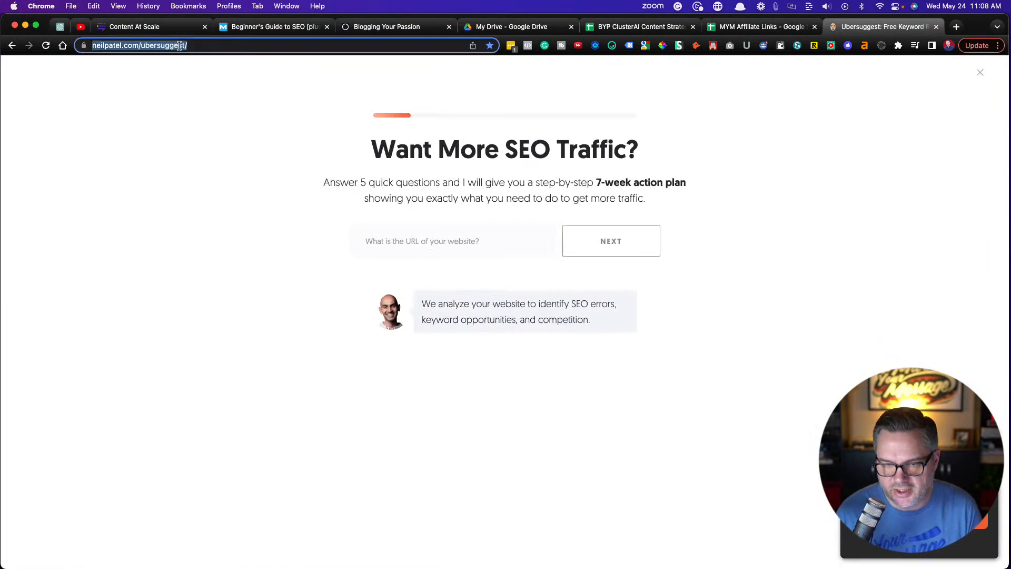
left_click(146, 28)
left_click_drag(729, 221, 802, 223)
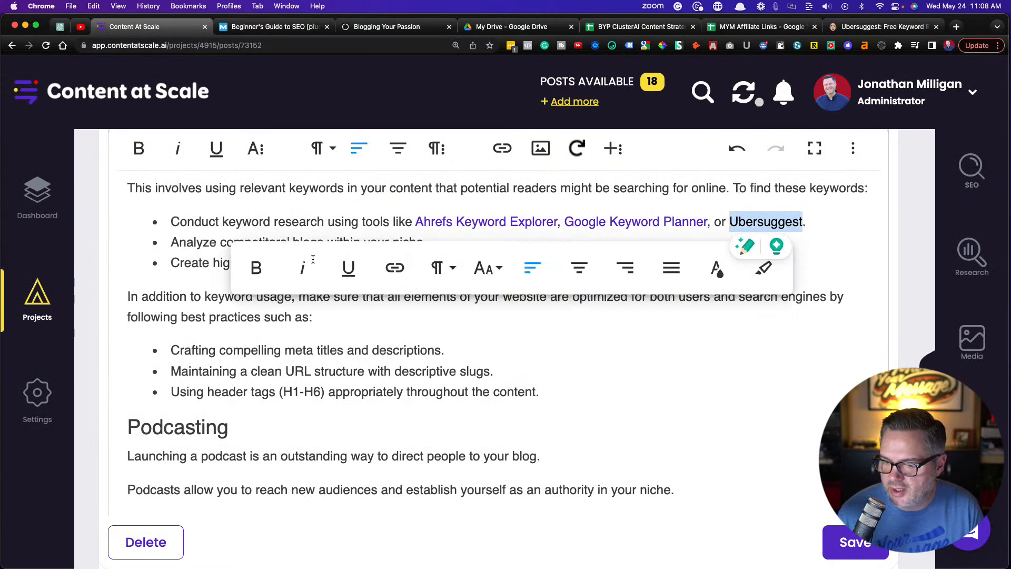
left_click(392, 265)
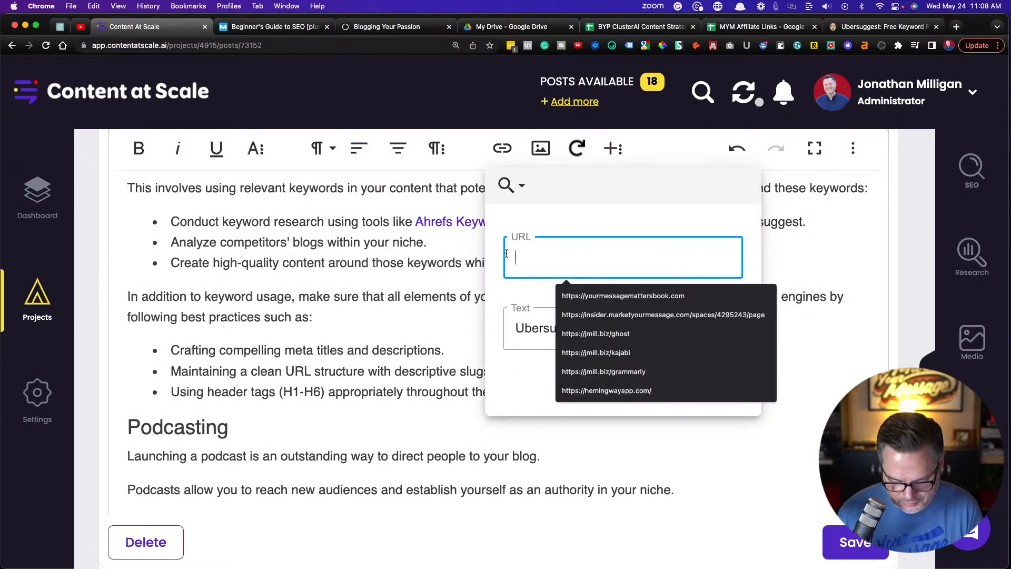
key("super+v")
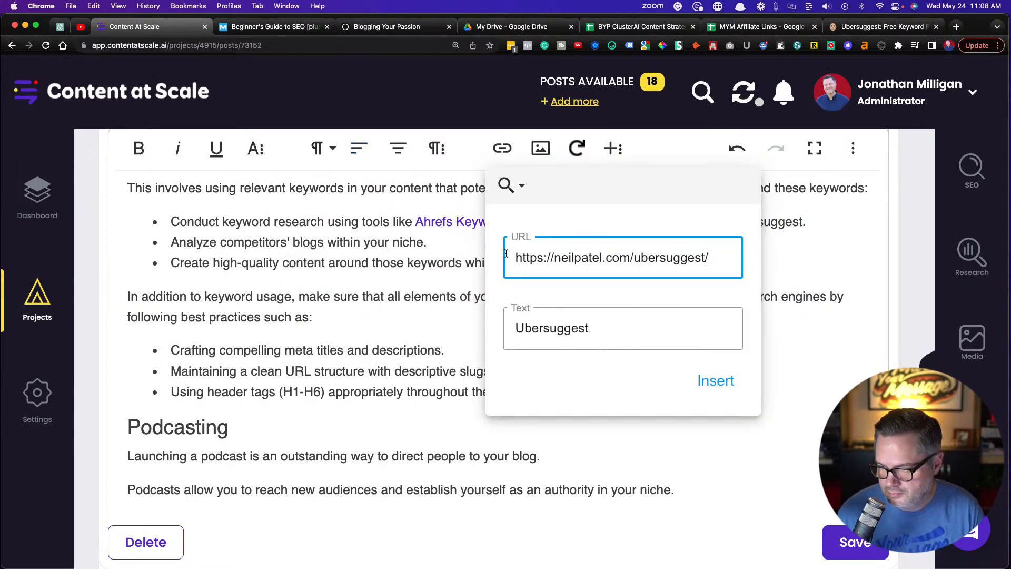
left_click(715, 380)
left_click(425, 330)
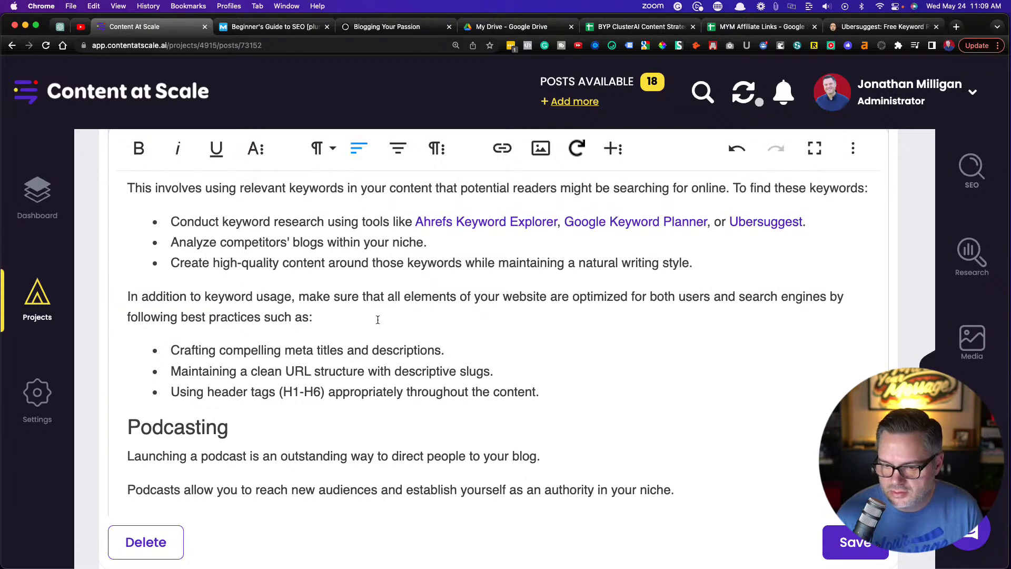
Review the Search Traffic and Blog SEO section and add a blank paragraph after its last bullet, above the Podcasting heading
scroll(201, 345, "up", 1)
scroll(200, 345, "up", 3)
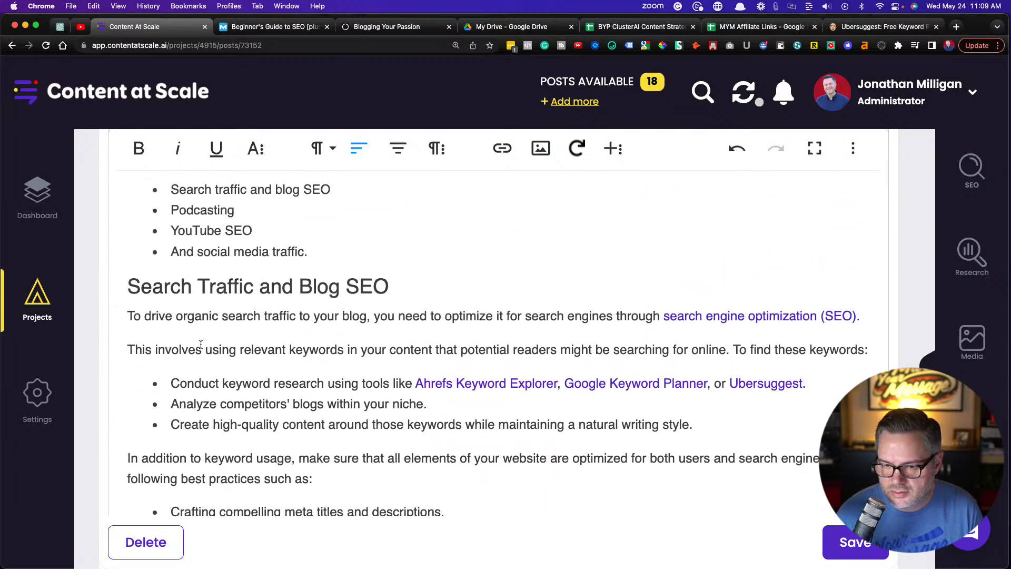
scroll(200, 345, "down", 7)
scroll(201, 344, "up", 3)
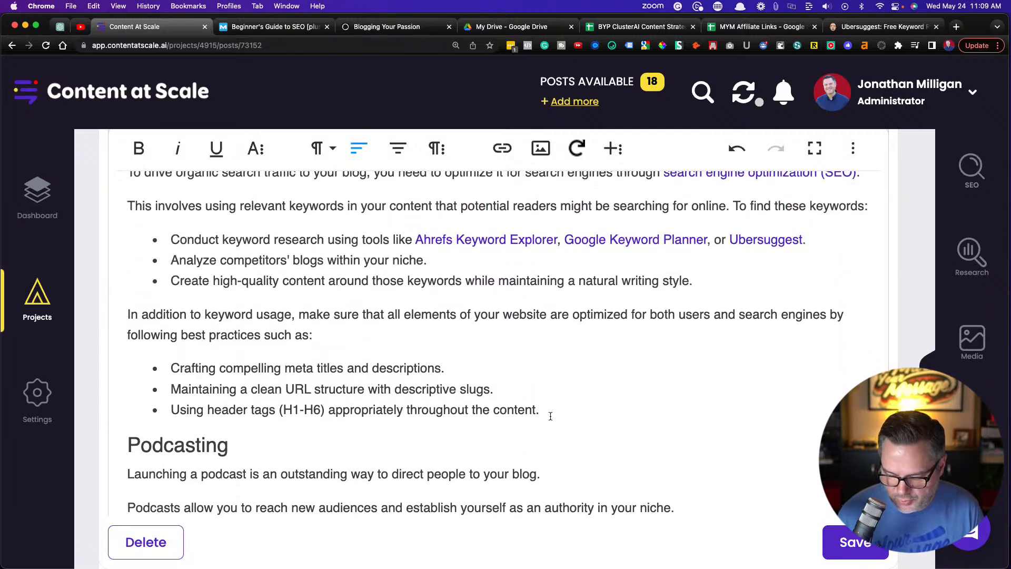
left_click(550, 416)
key("Return")
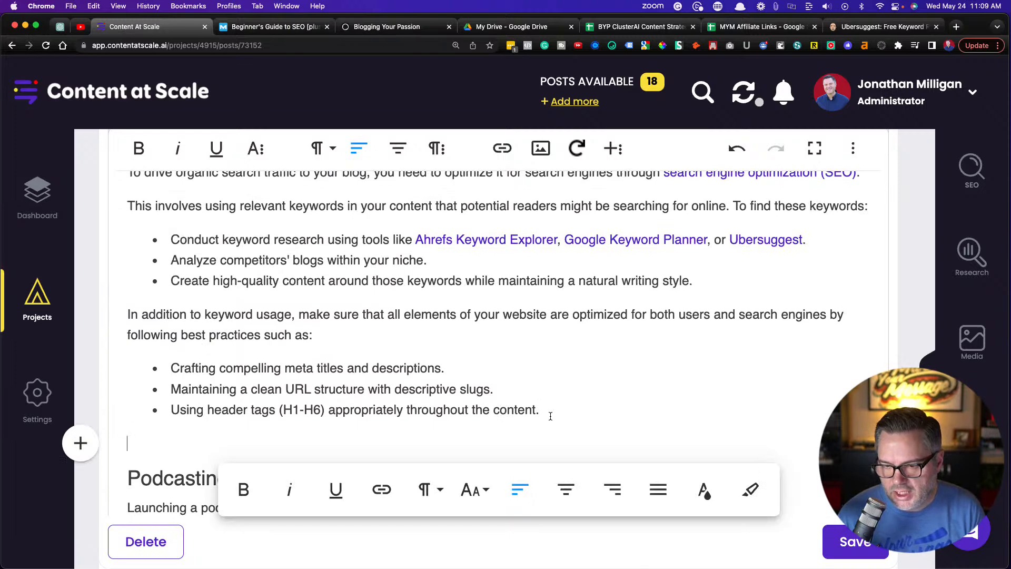
scroll(517, 349, "up", 2)
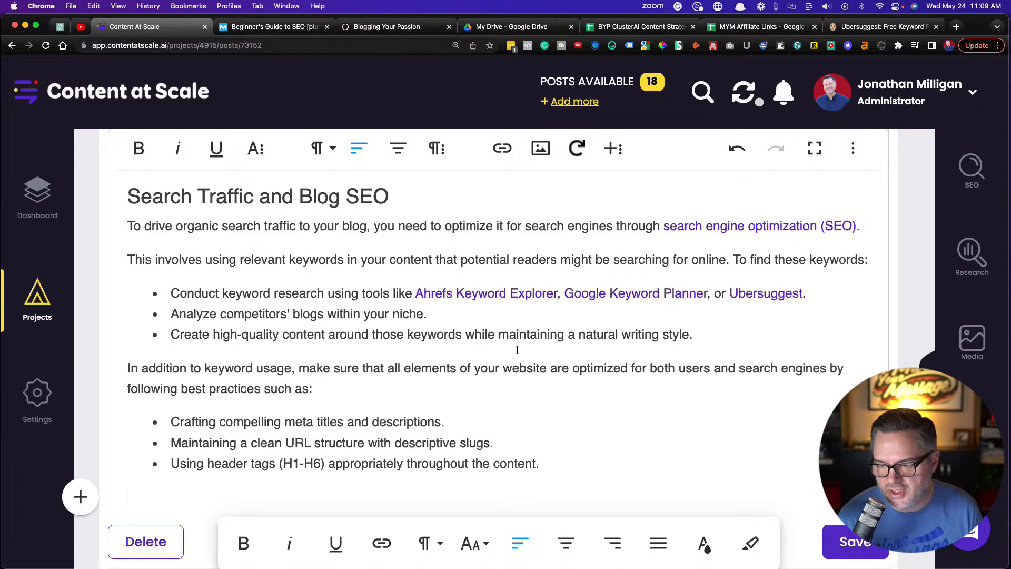
scroll(517, 350, "down", 10)
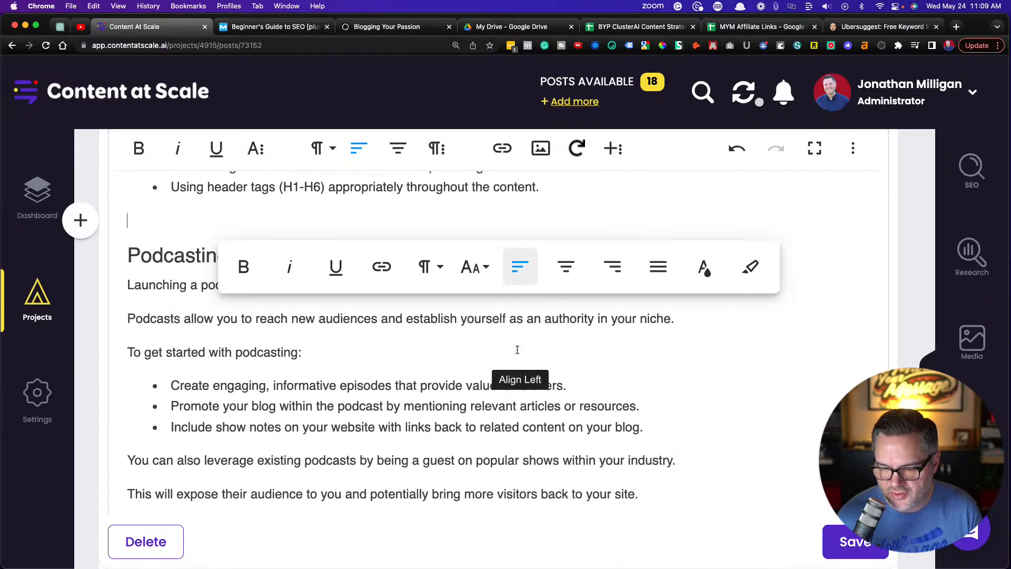
scroll(517, 349, "up", 5)
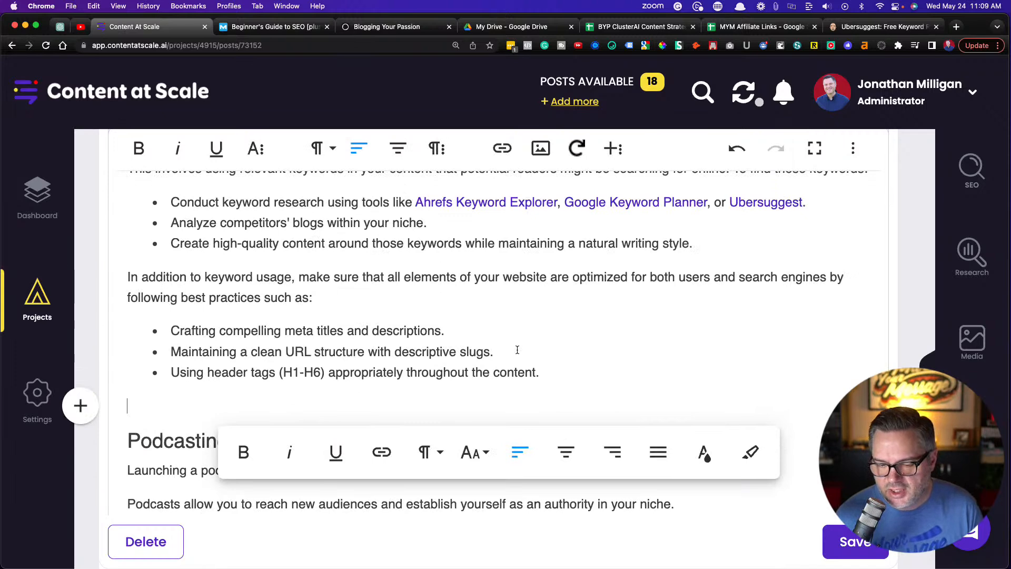
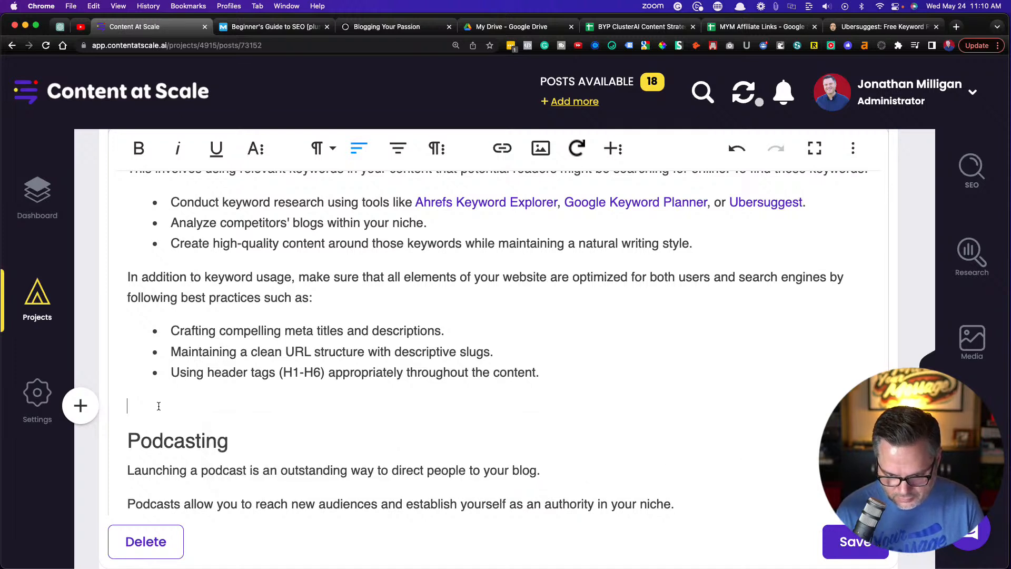
Write "Do you struggle with writing and publishing blog posts on a consistent basis?" in the blank paragraph above the Podcasting heading
type("Do you struggle with writing and publishing blo")
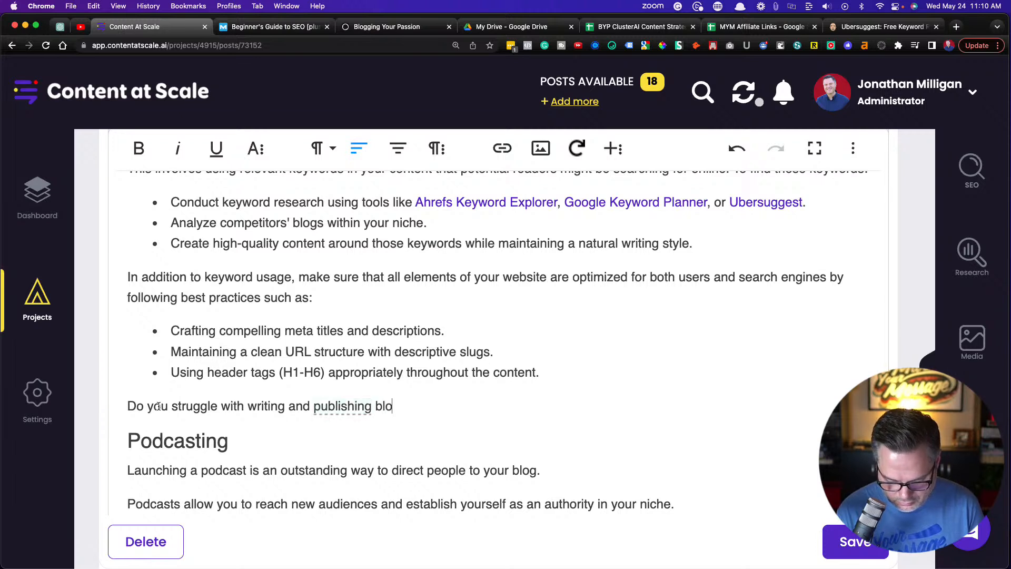
type("g posts ")
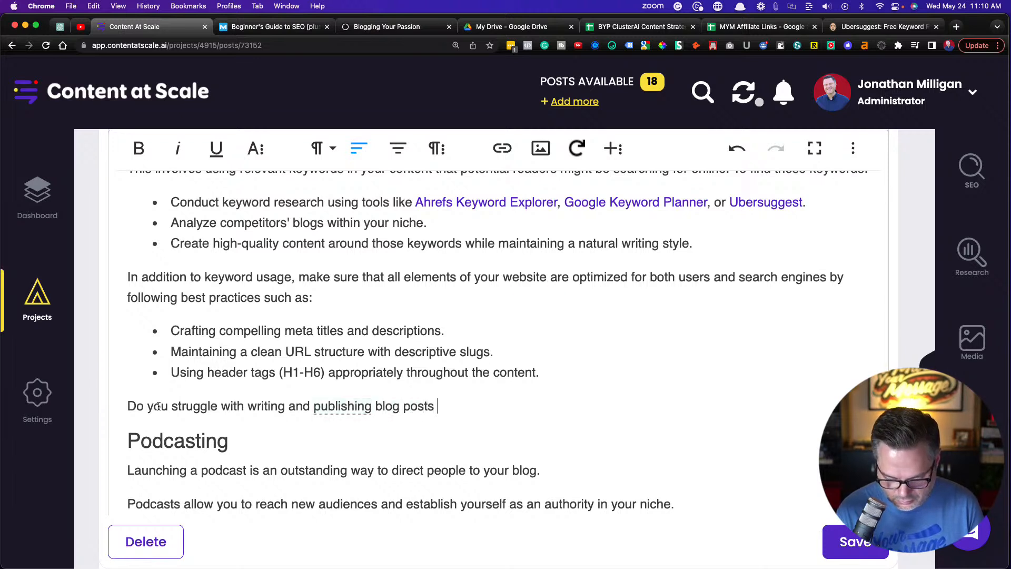
type("on a consis")
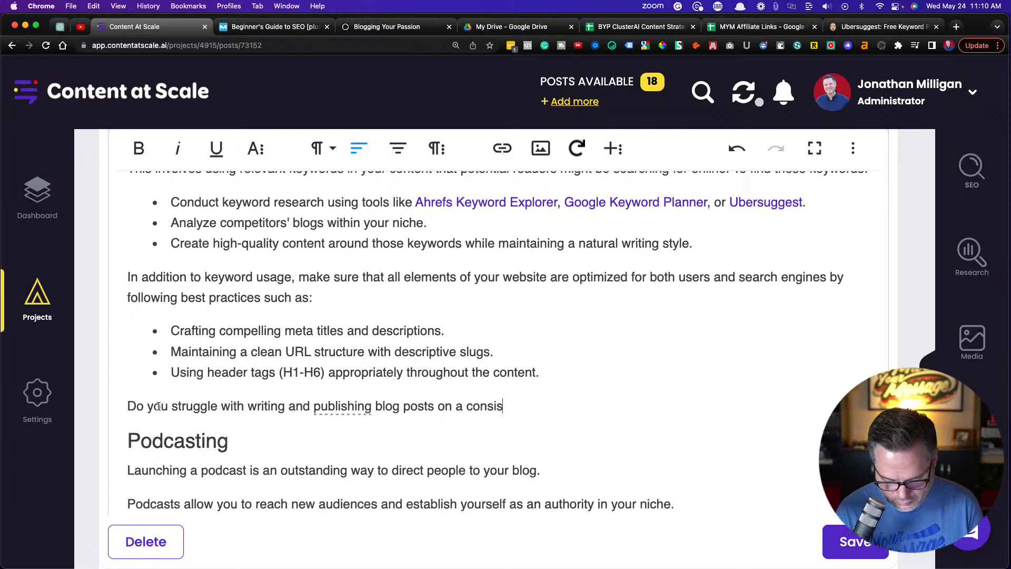
type("tent basis? If")
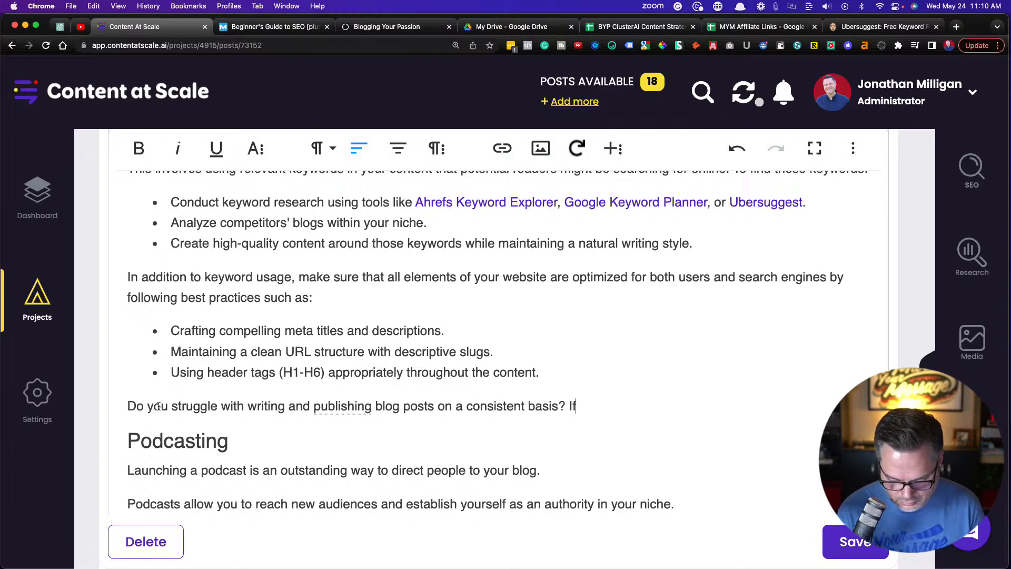
type(" so, ")
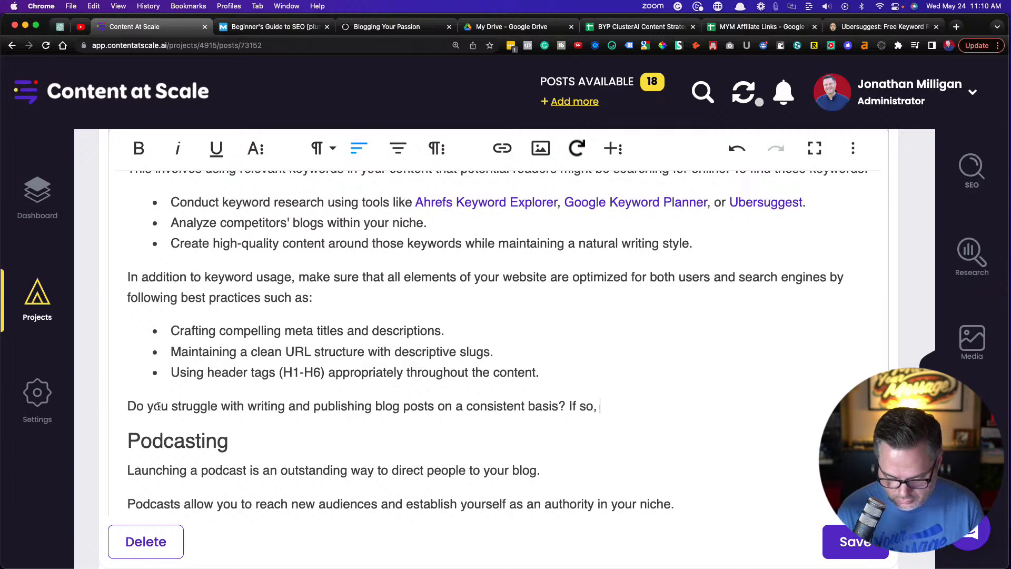
type("check out")
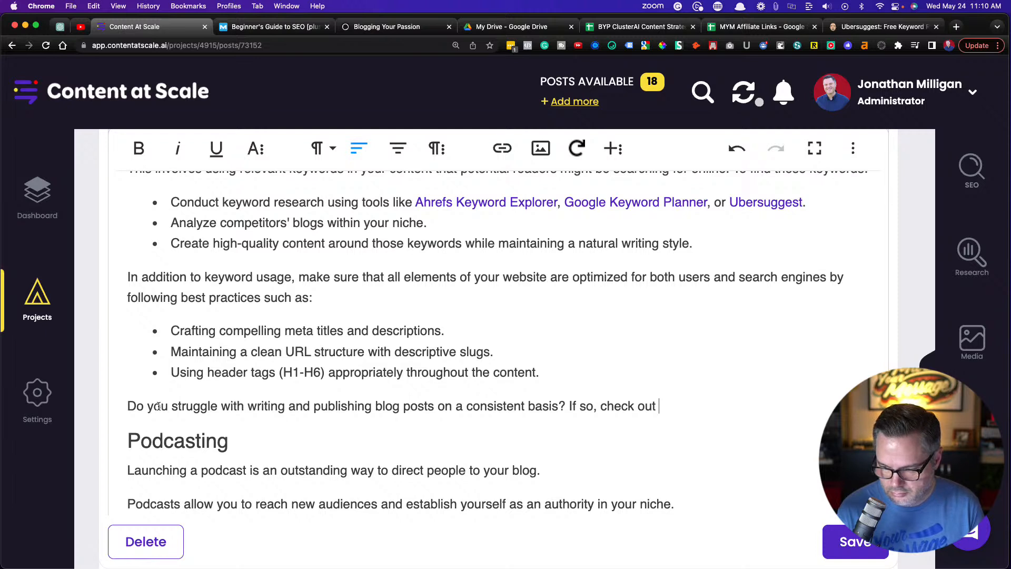
type(" Con")
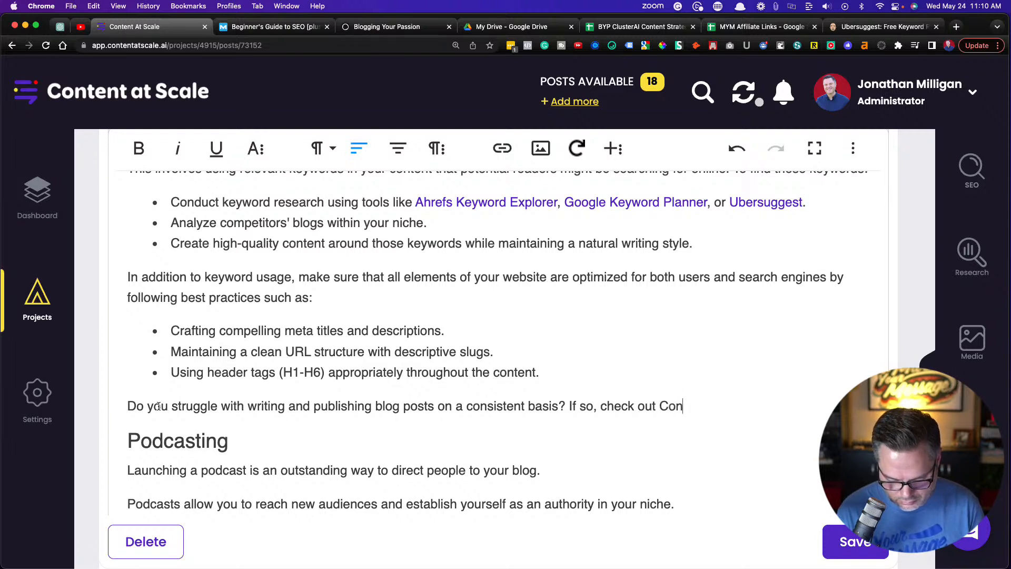
type("ent ")
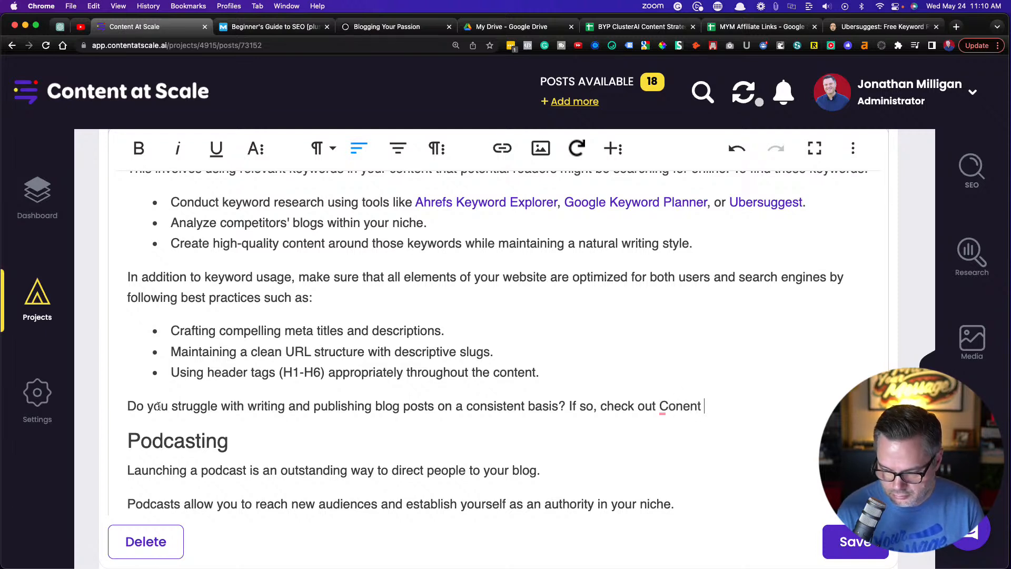
type("at Scale.")
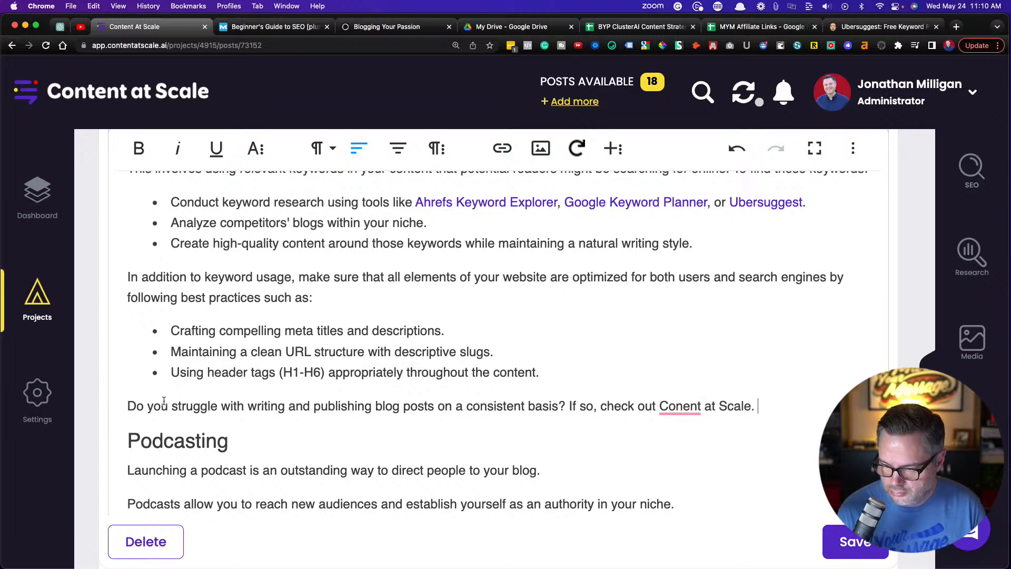
Continue the paragraph with "If so, check out Content at Scale.", correcting the misspelled "Content"
left_click(684, 407)
type("t Scale. ")
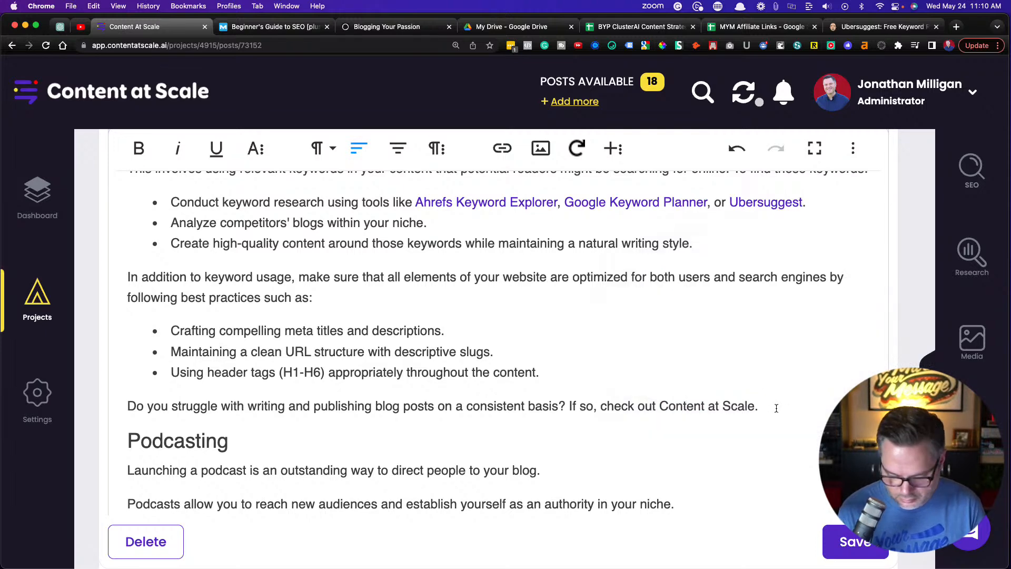
type("It's a long for")
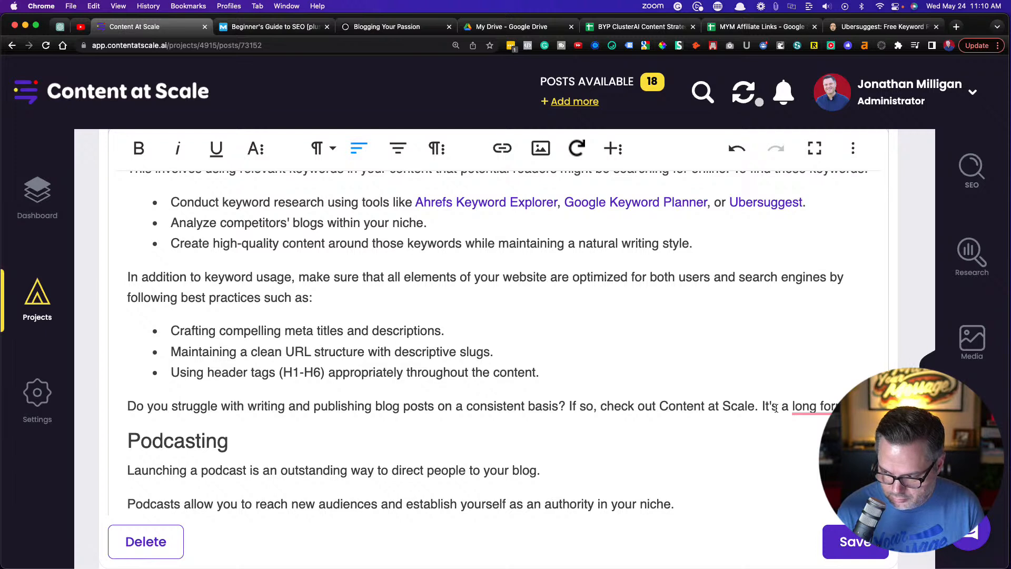
Add the closing sentence "It's a long form AI blog writing tool that writes SEO-optimized blog posts for you!" to the paragraph
type("bl")
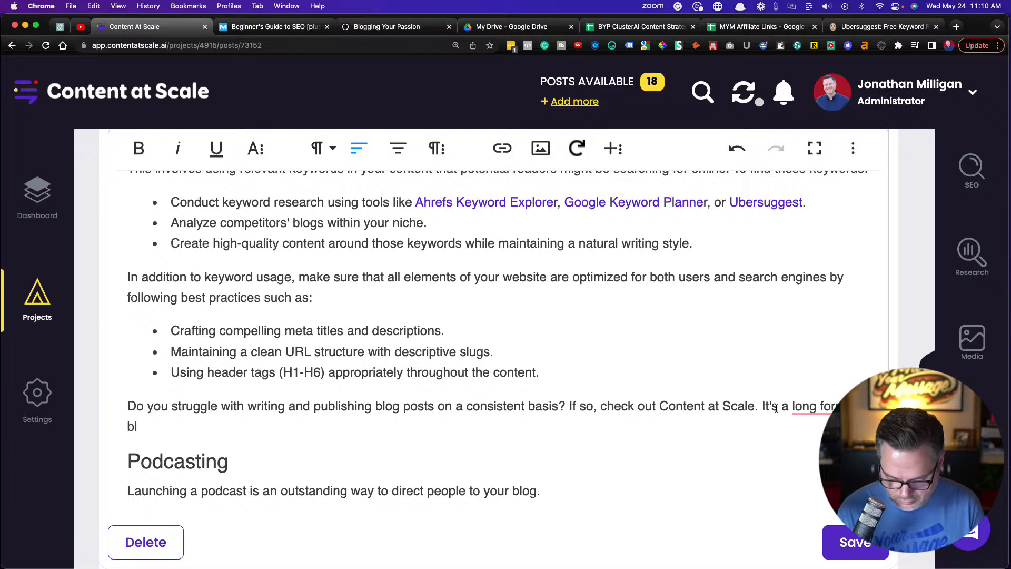
type("og writing")
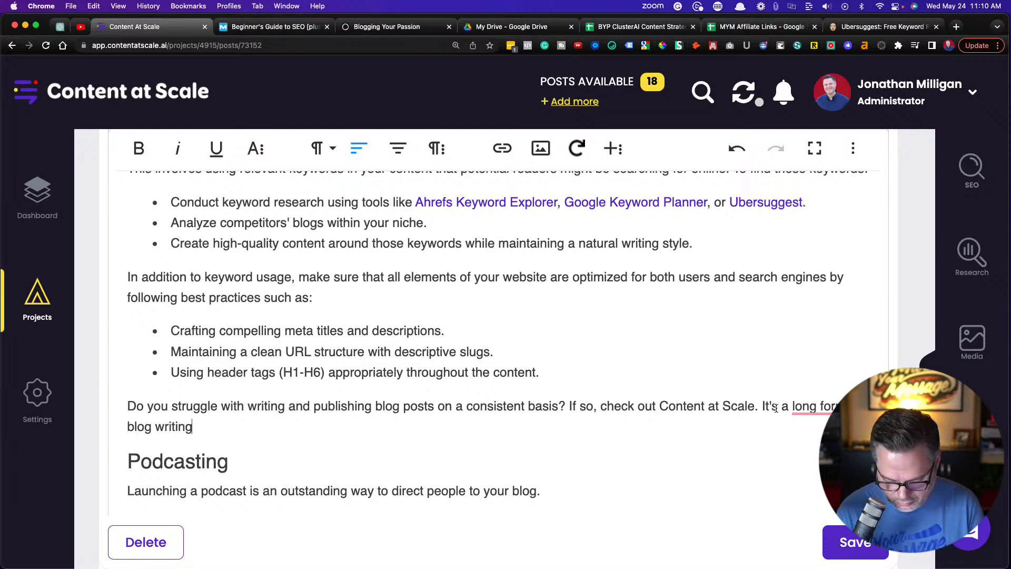
type(" tool that writes SEO-")
type("op")
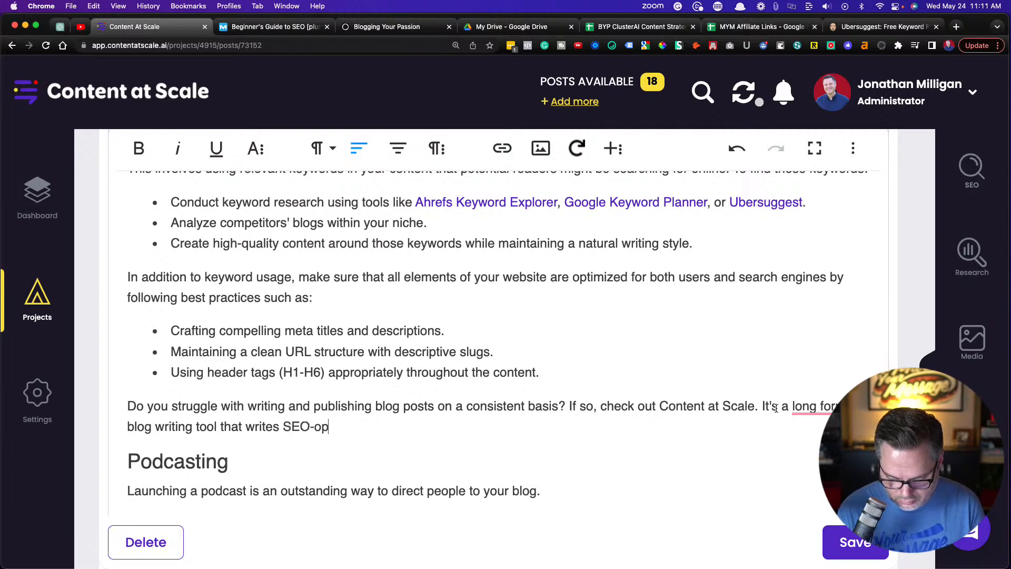
type("timized ")
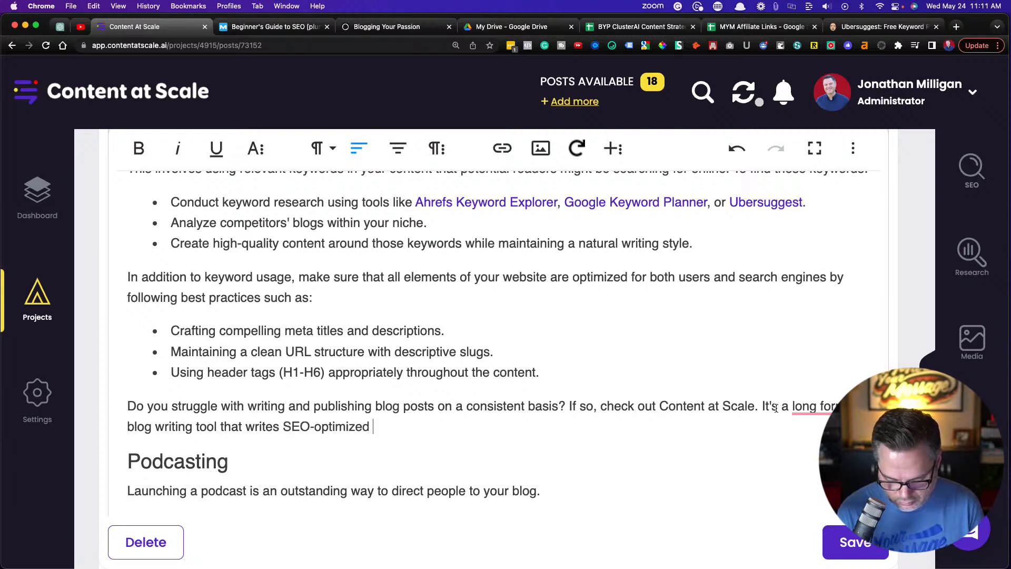
type("blog posts for you!")
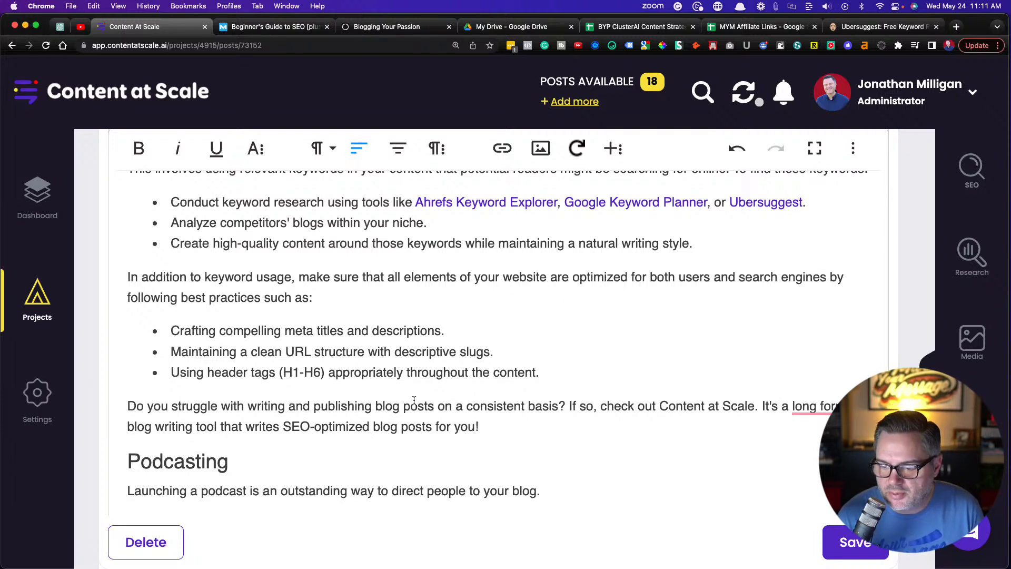
Accept the grammar suggestion that changes "long form" to "long-form" in the new paragraph
scroll(420, 403, "down", 3)
scroll(422, 401, "down", 1)
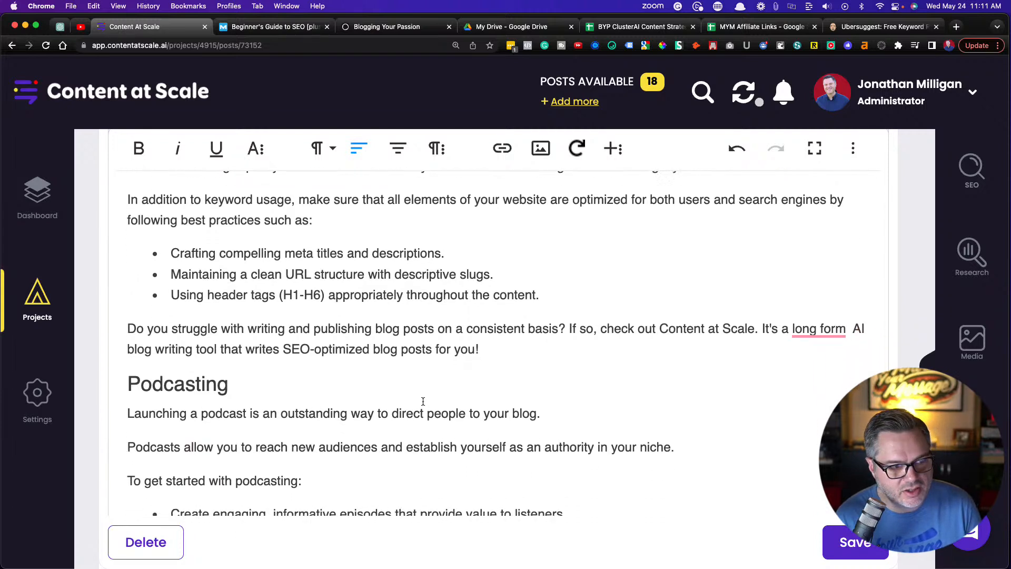
mouse_move(819, 334)
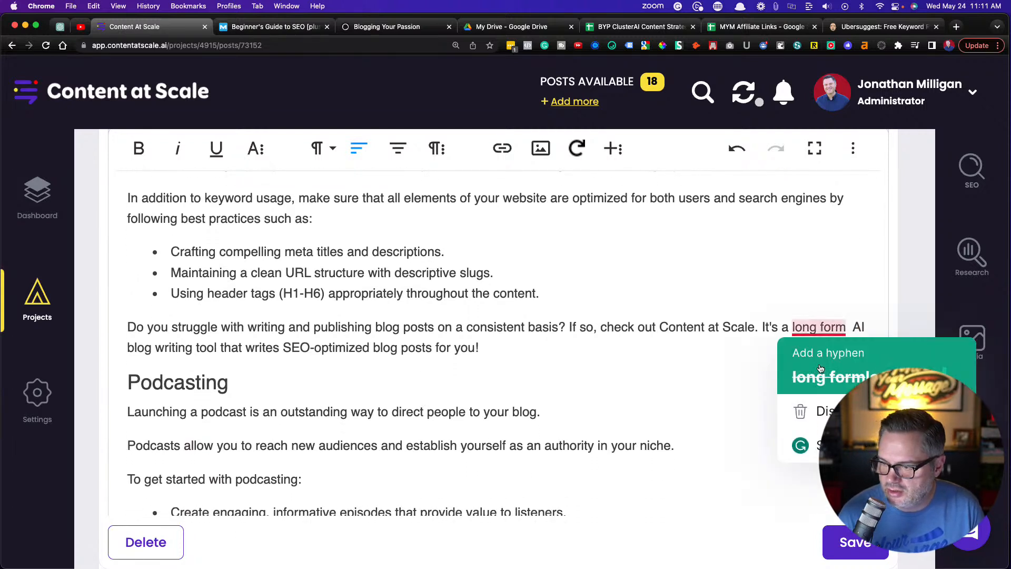
left_click(851, 372)
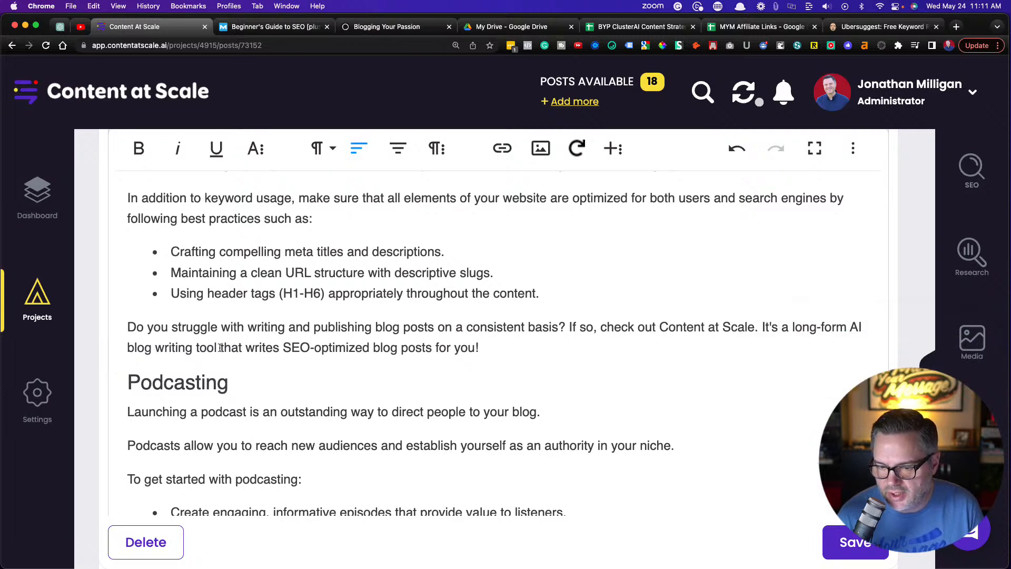
left_click_drag(658, 327, 755, 327)
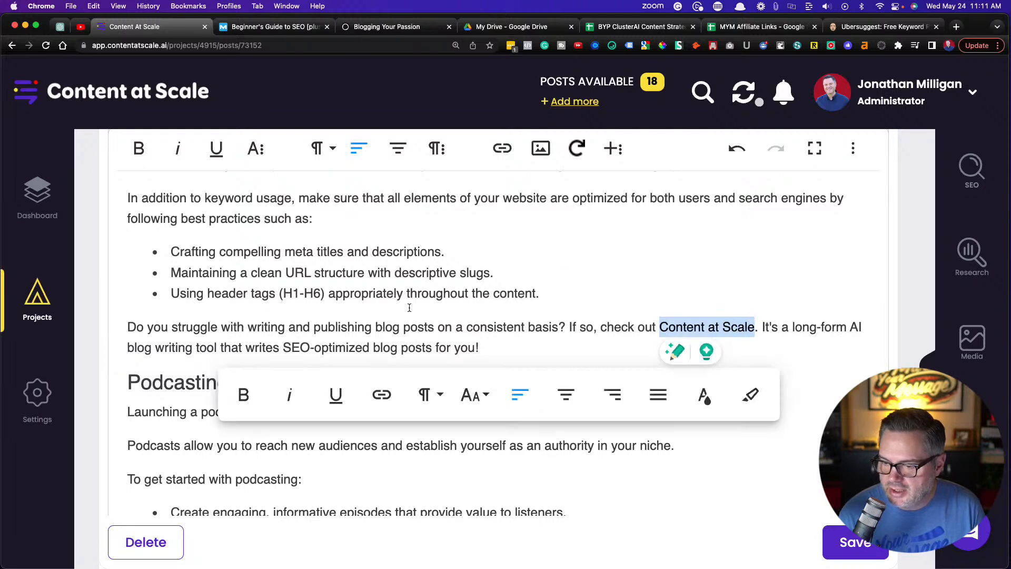
left_click(381, 394)
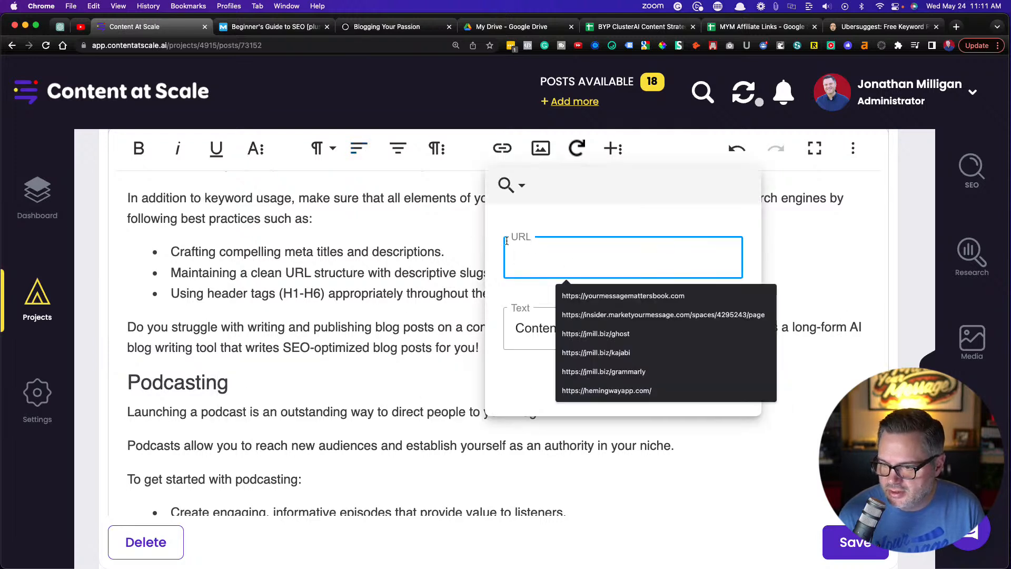
type("https://jmill.biz/con")
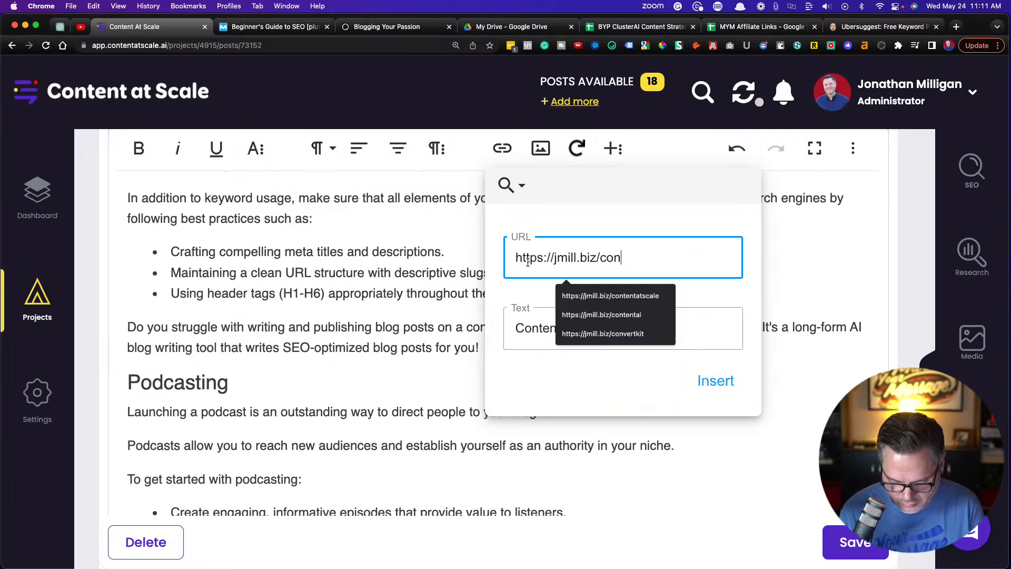
type("tentatscale")
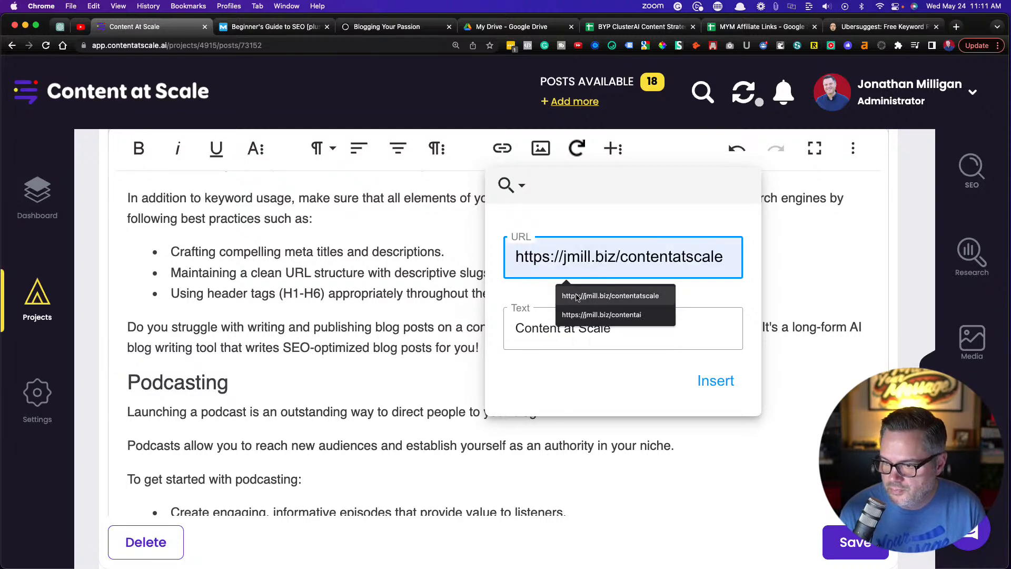
left_click(578, 296)
left_click(704, 390)
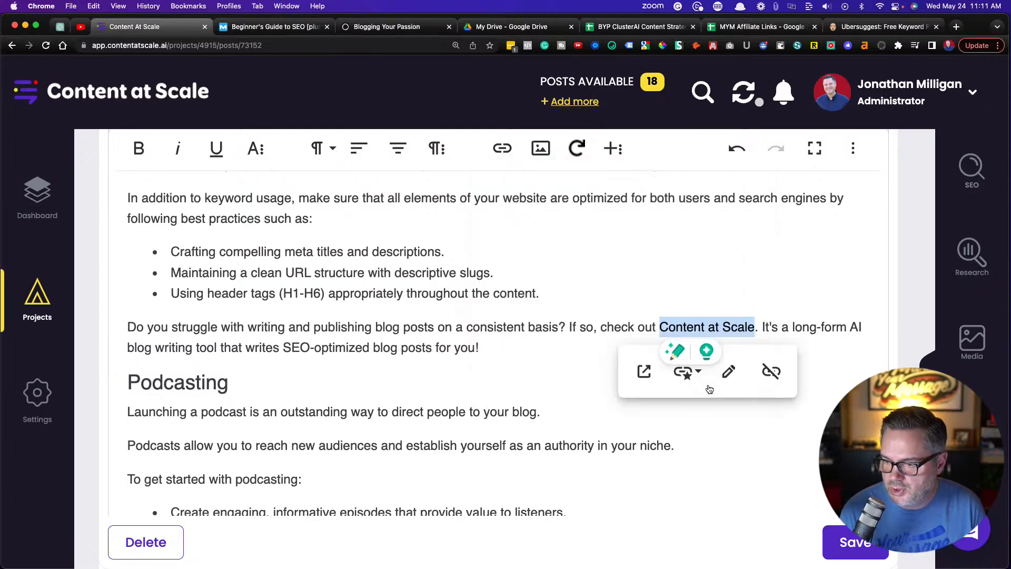
left_click(408, 326)
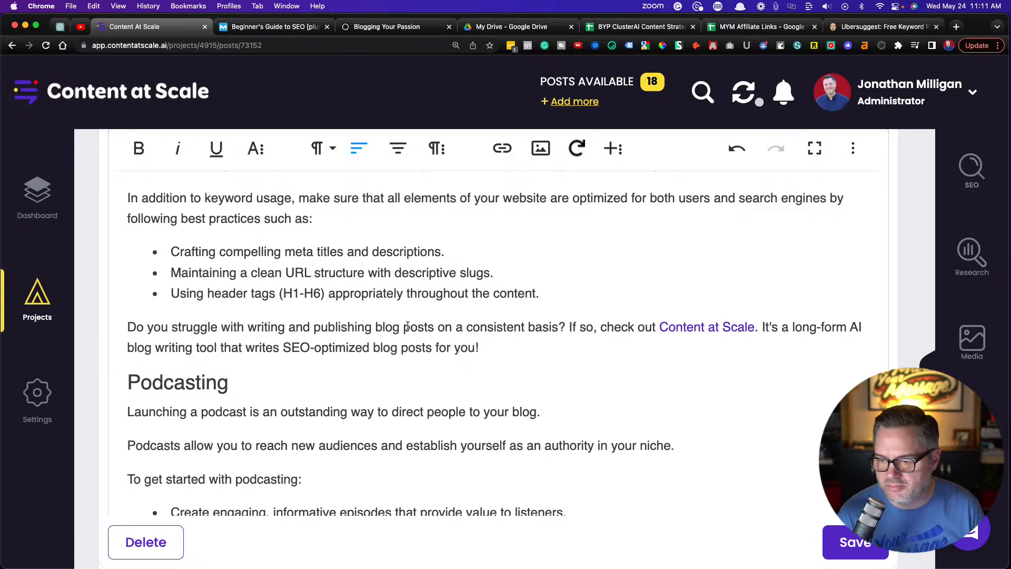
Add a new paragraph at the end of the Podcasting section reading "My favorite podcasting hosting software is BuzzSprout."
scroll(309, 297, "down", 3)
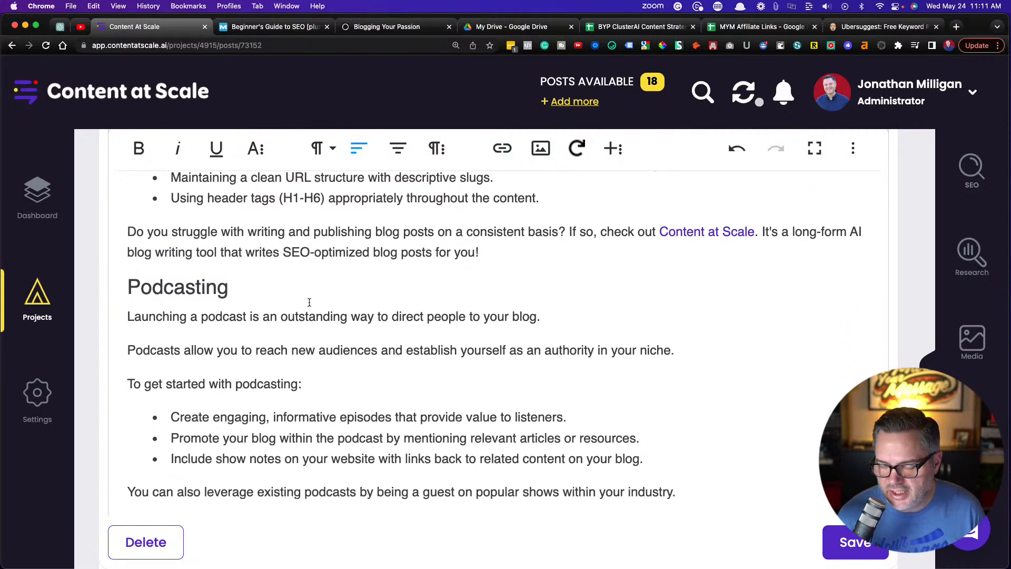
scroll(309, 302, "down", 1)
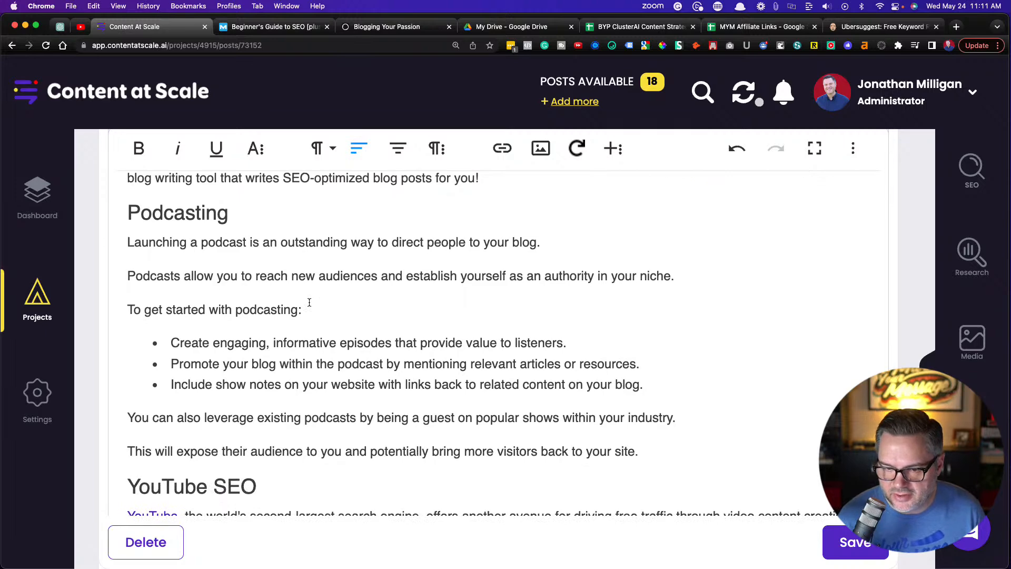
scroll(309, 302, "down", 1)
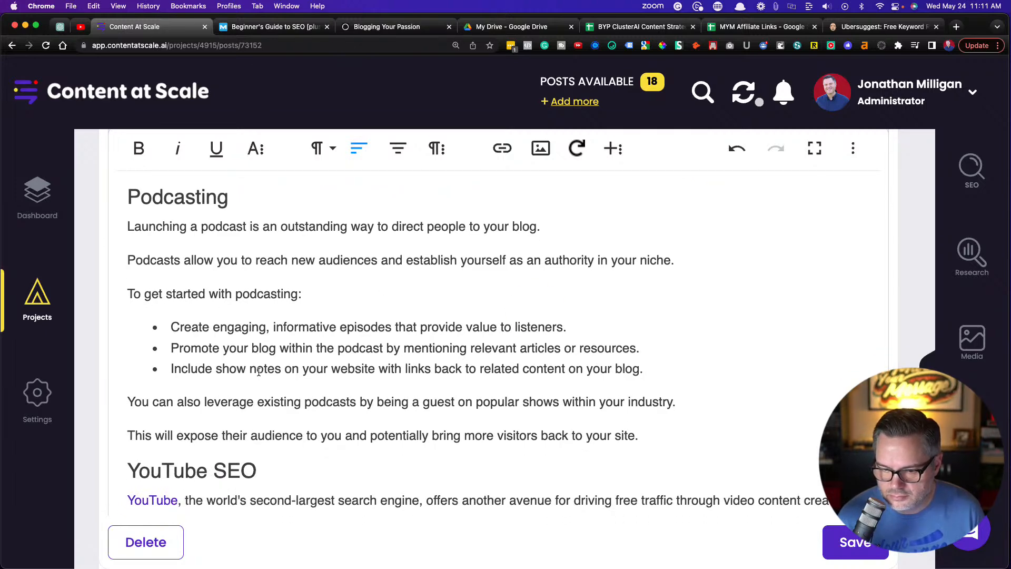
scroll(258, 372, "down", 3)
scroll(258, 372, "down", 1)
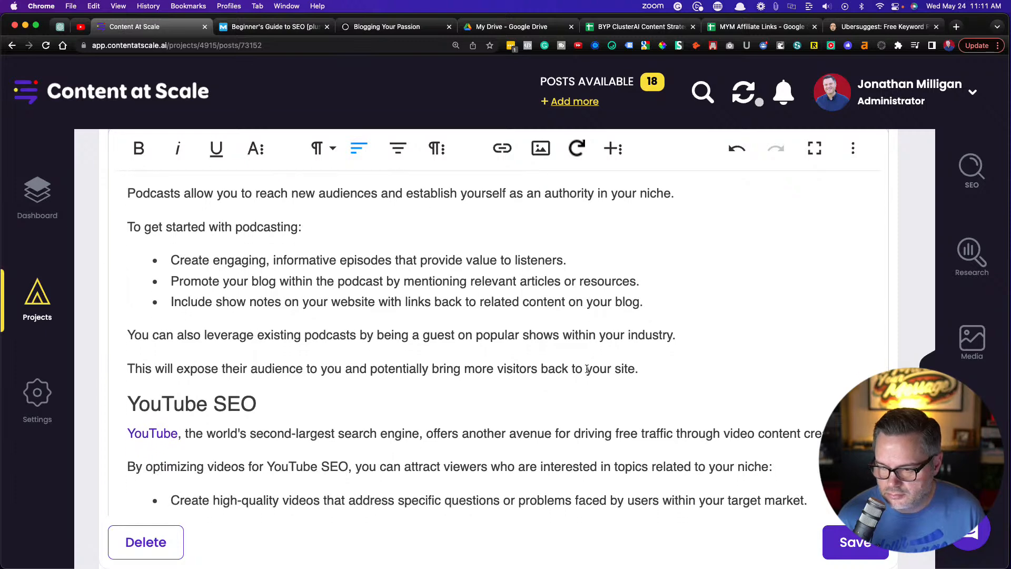
left_click(657, 368)
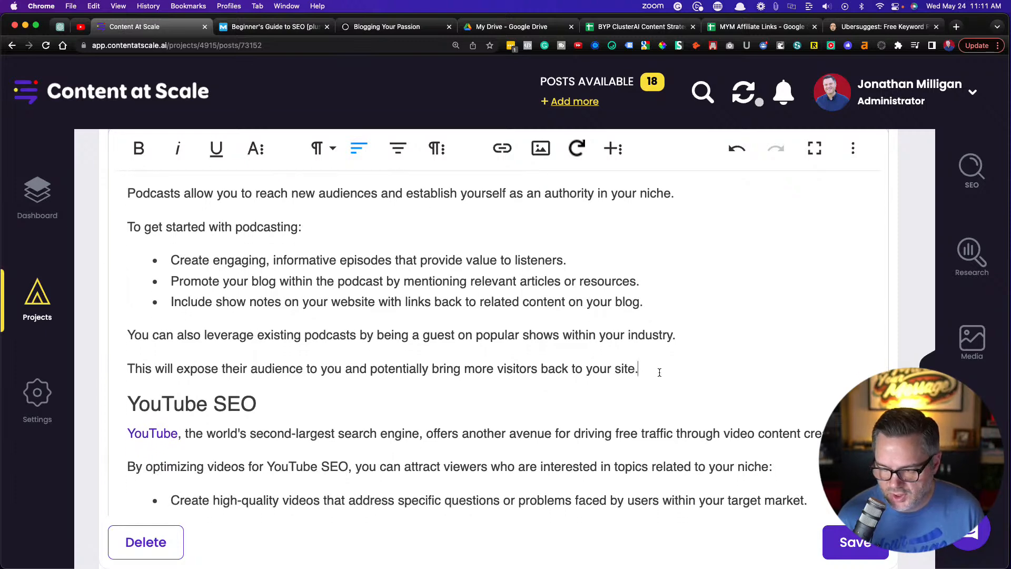
key("Return")
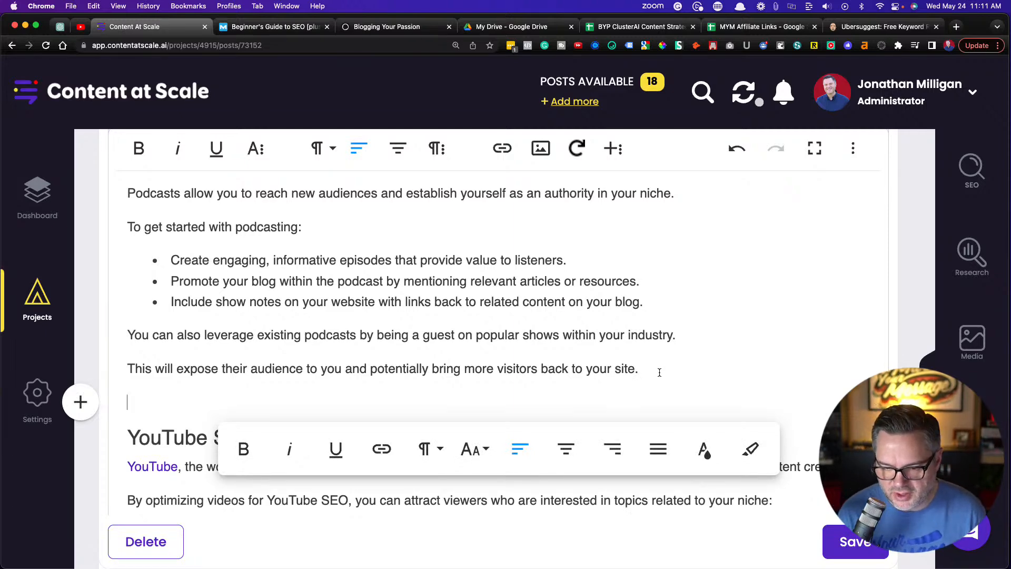
type("My")
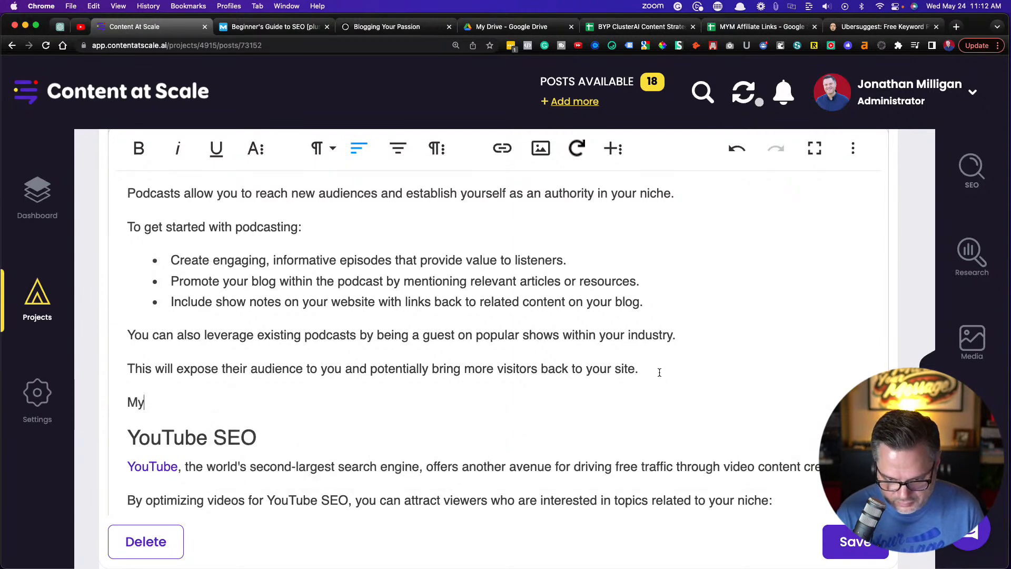
type(" favorit")
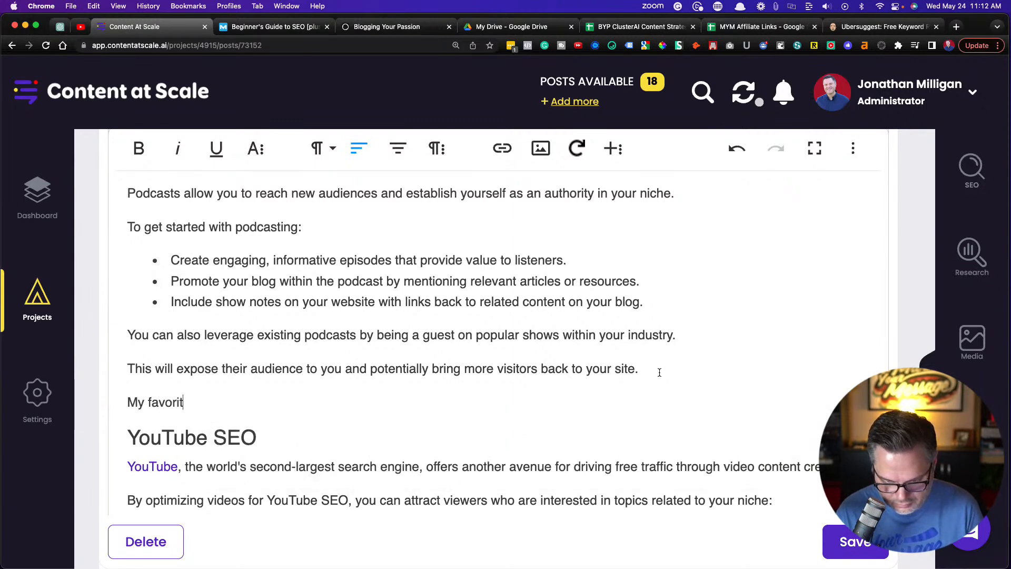
type("e podcastin")
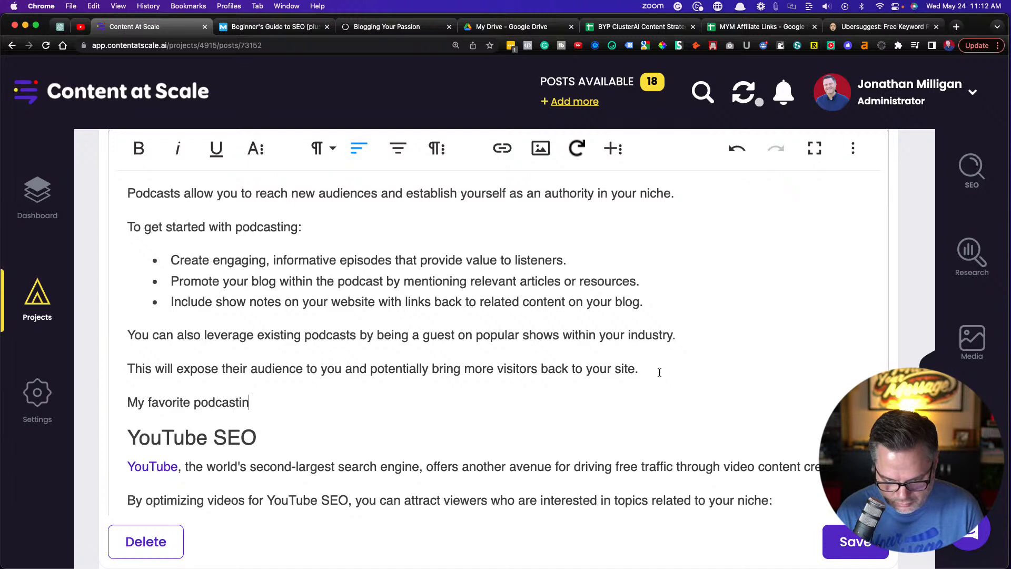
type("g hos")
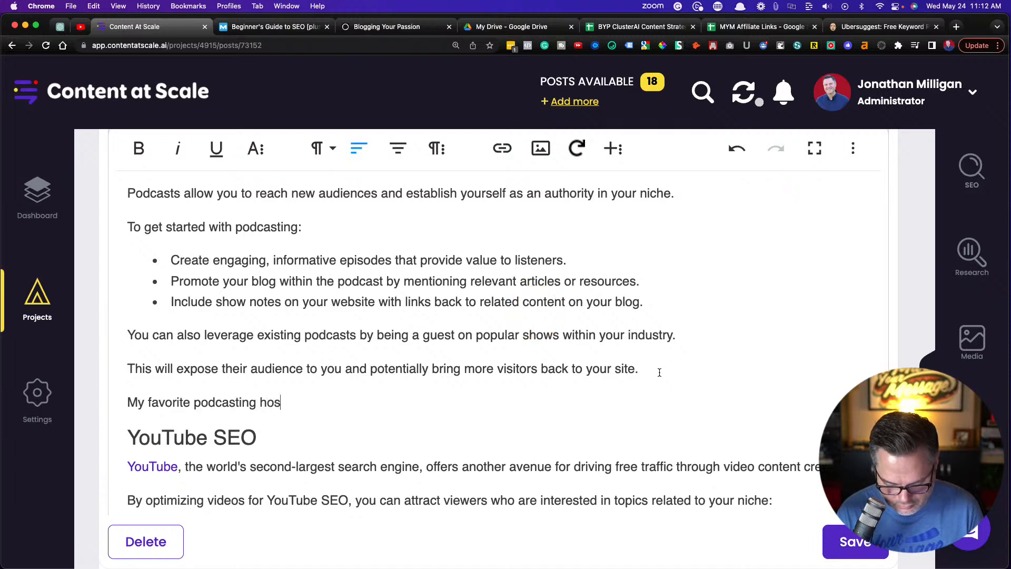
type("ting sof")
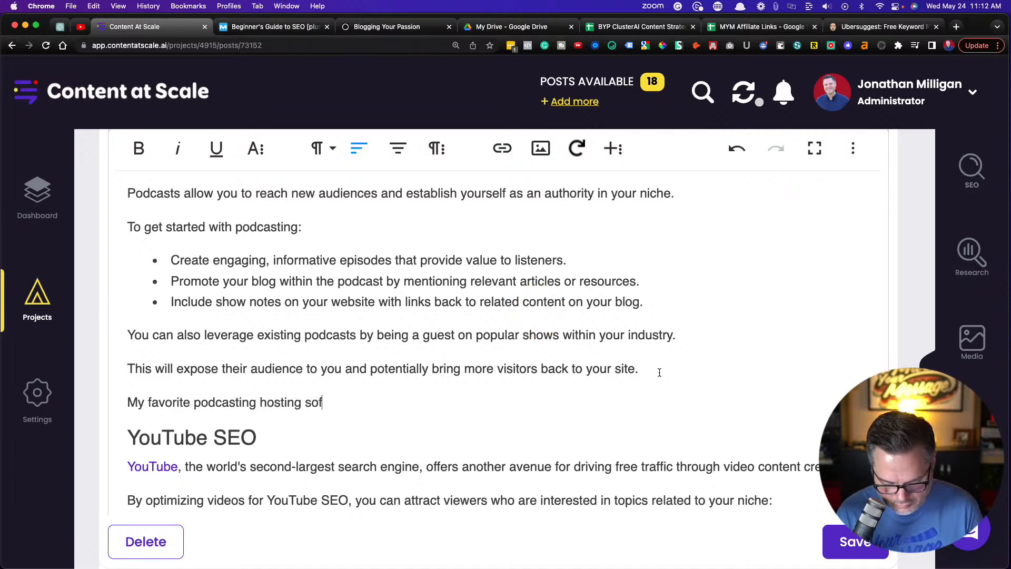
type("tware ")
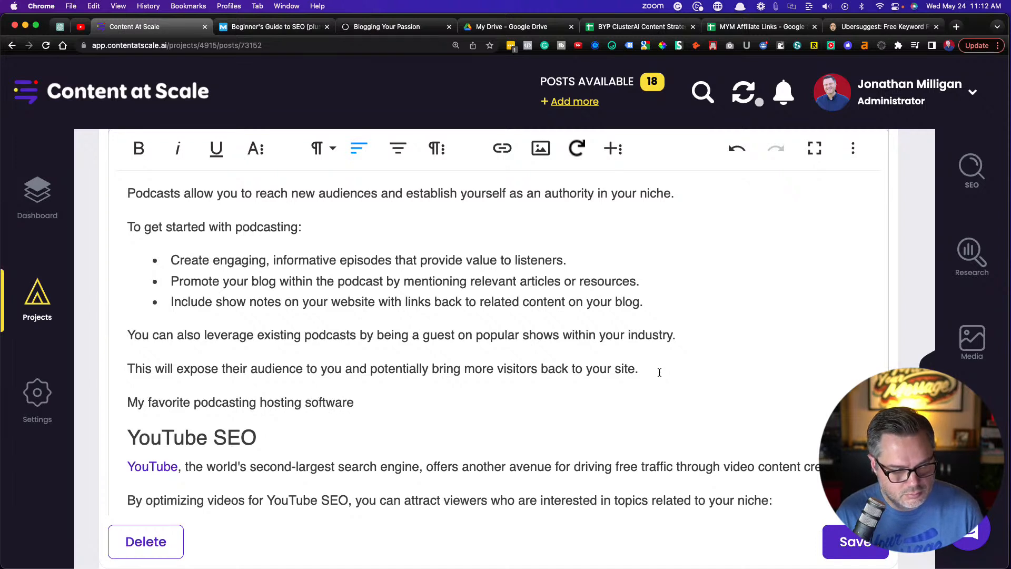
type("is BuzzSpro")
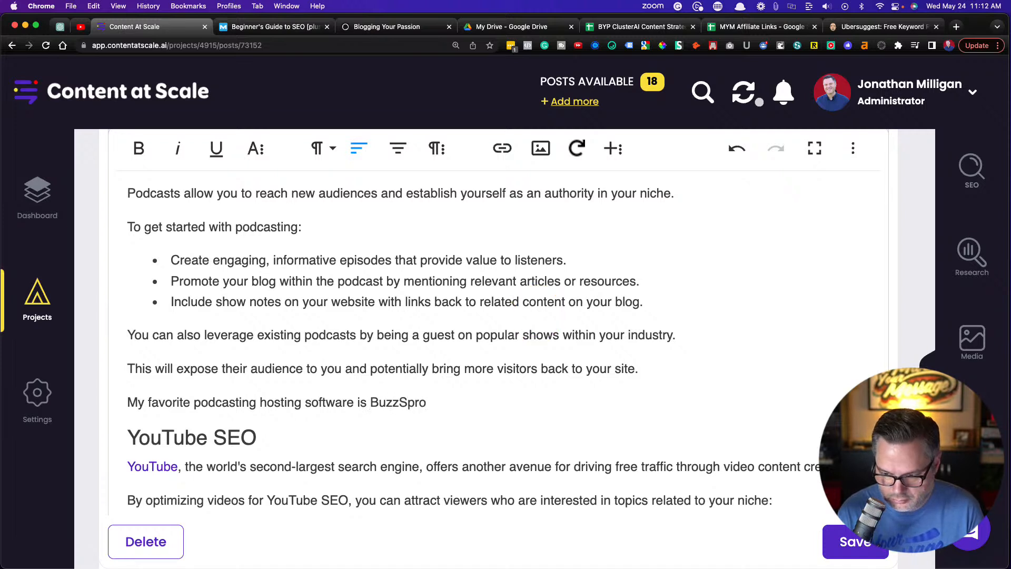
type("ut.")
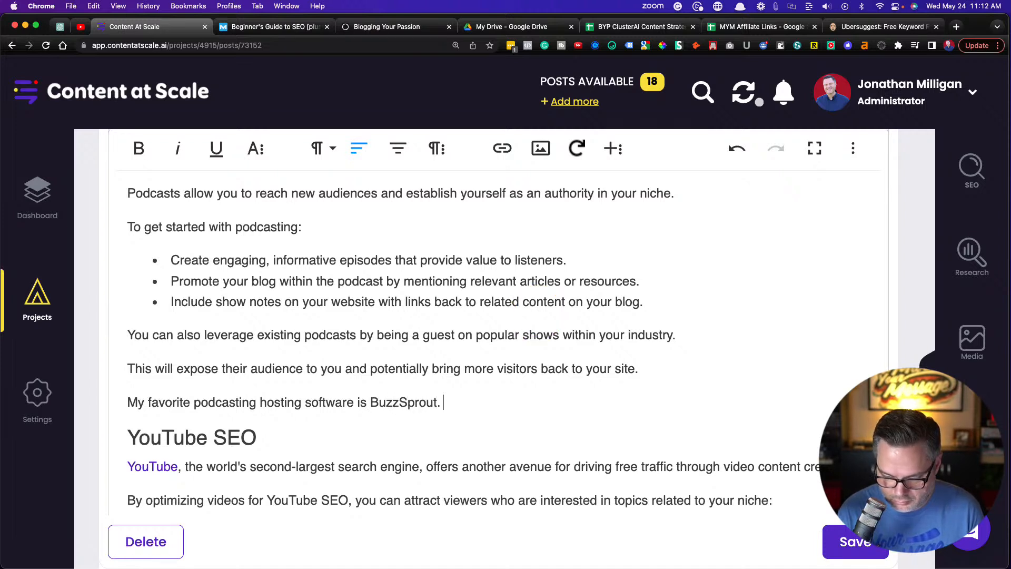
type(" They make")
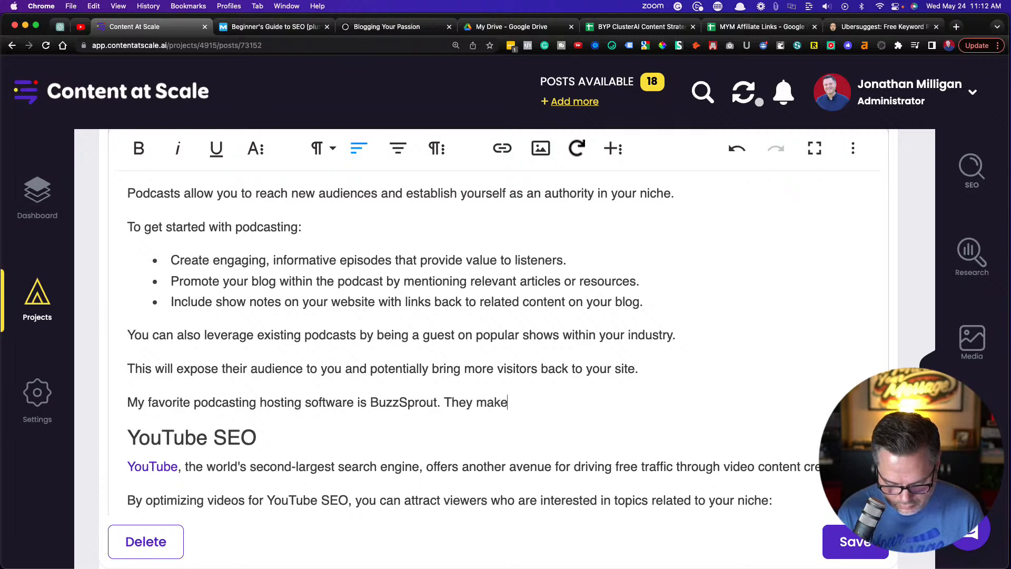
type(" it super")
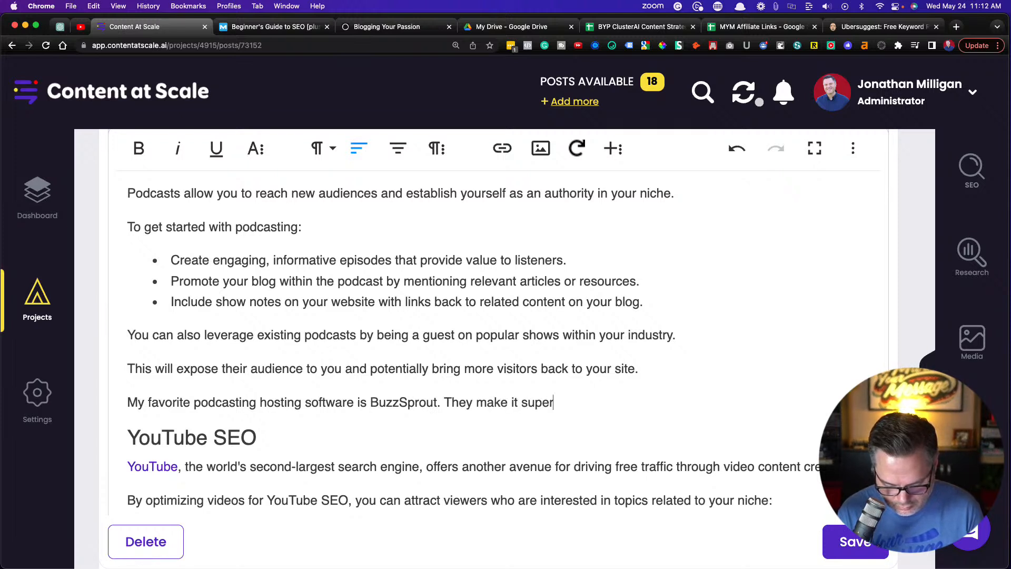
type(" easy to ")
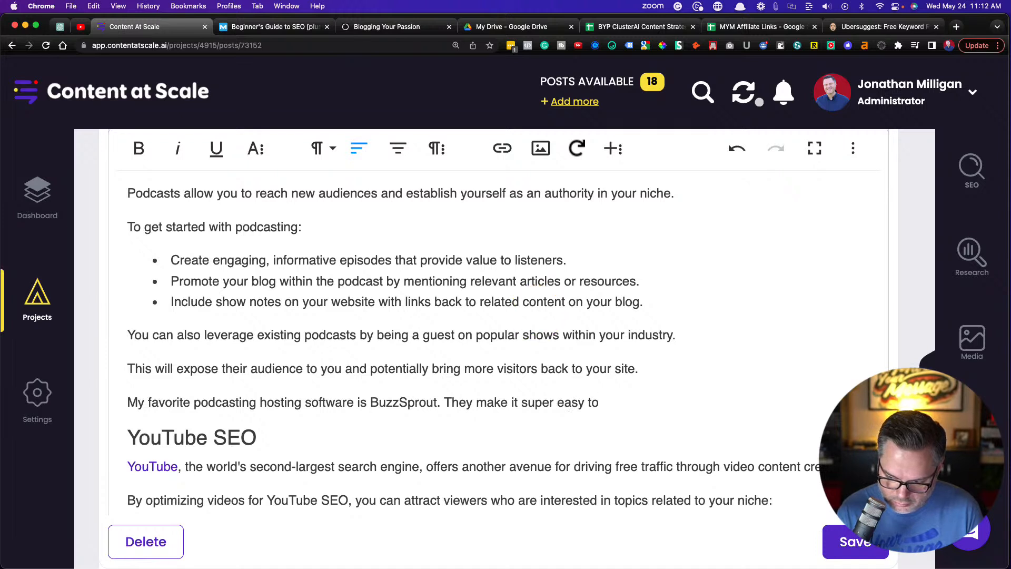
type("upload a")
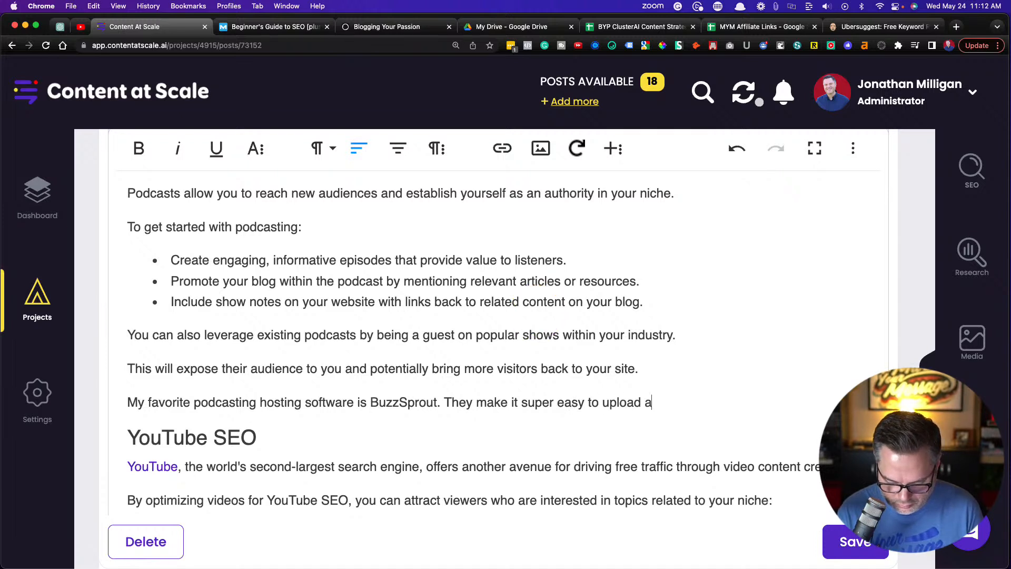
type("nd publish ")
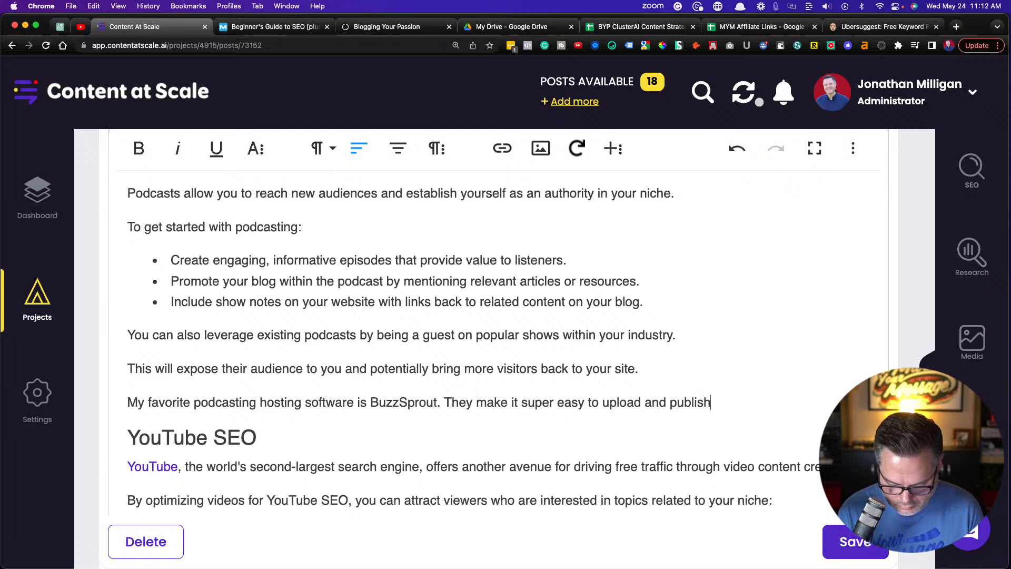
type("podcasts.")
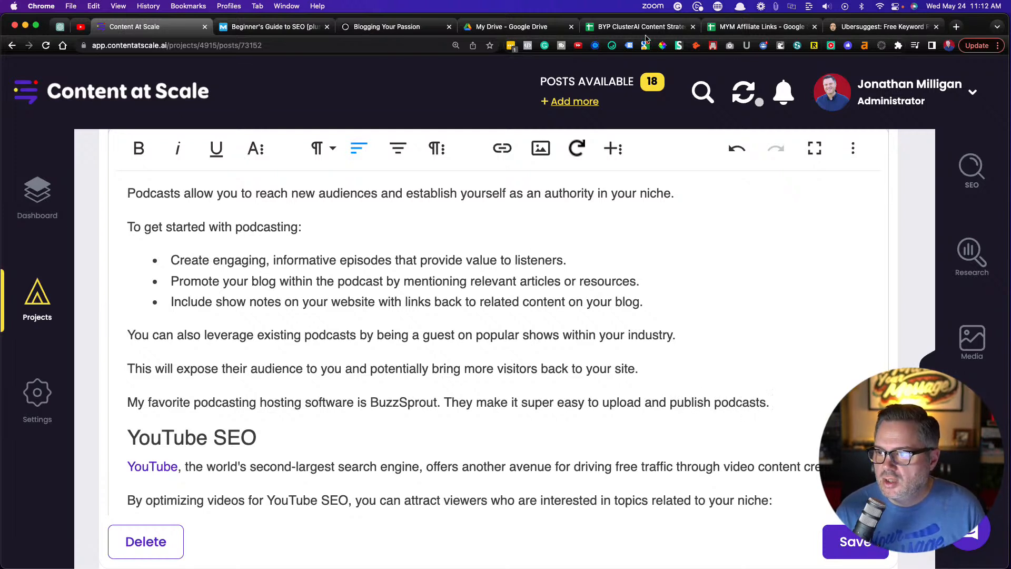
Switch to the MYM Affiliate Links spreadsheet and copy the Buzzsprout affiliate link
left_click(758, 26)
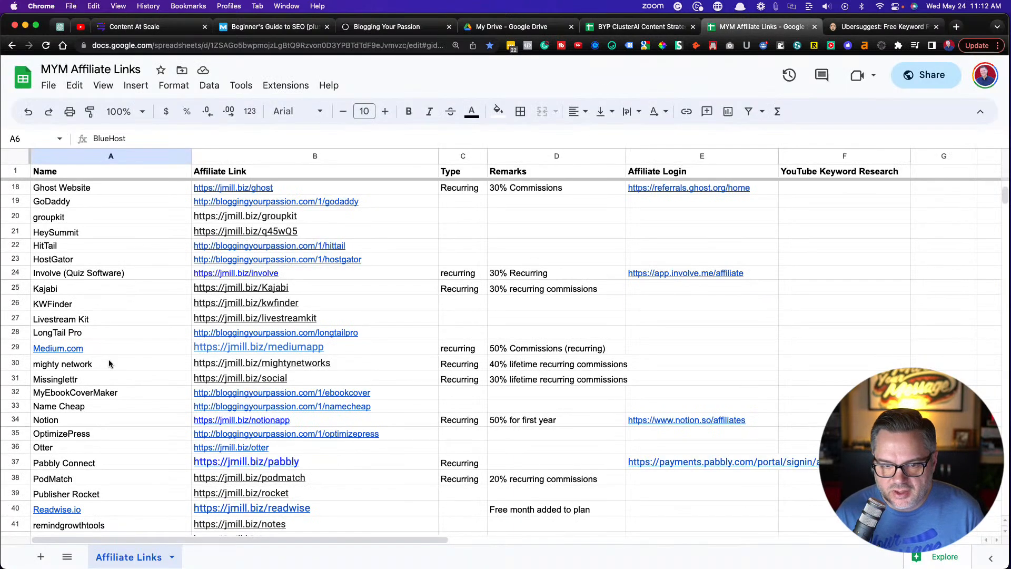
left_click(112, 263)
scroll(111, 267, "up", 5)
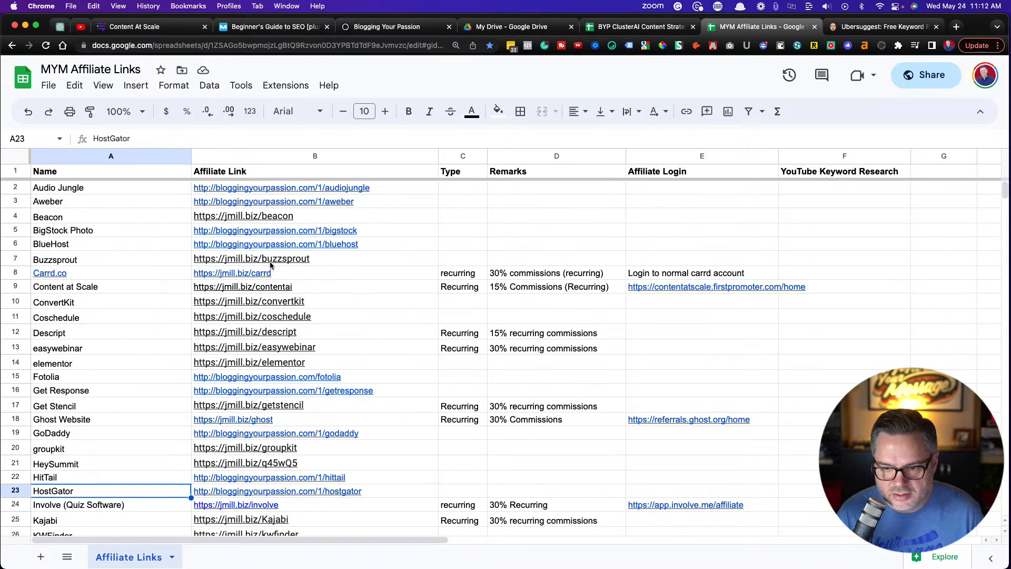
left_click(324, 261)
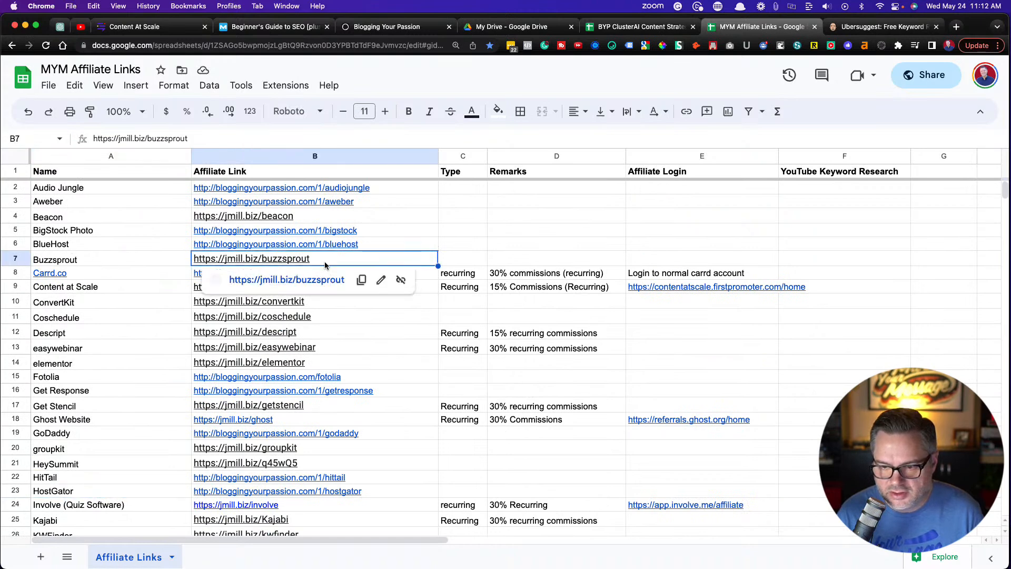
left_click(367, 284)
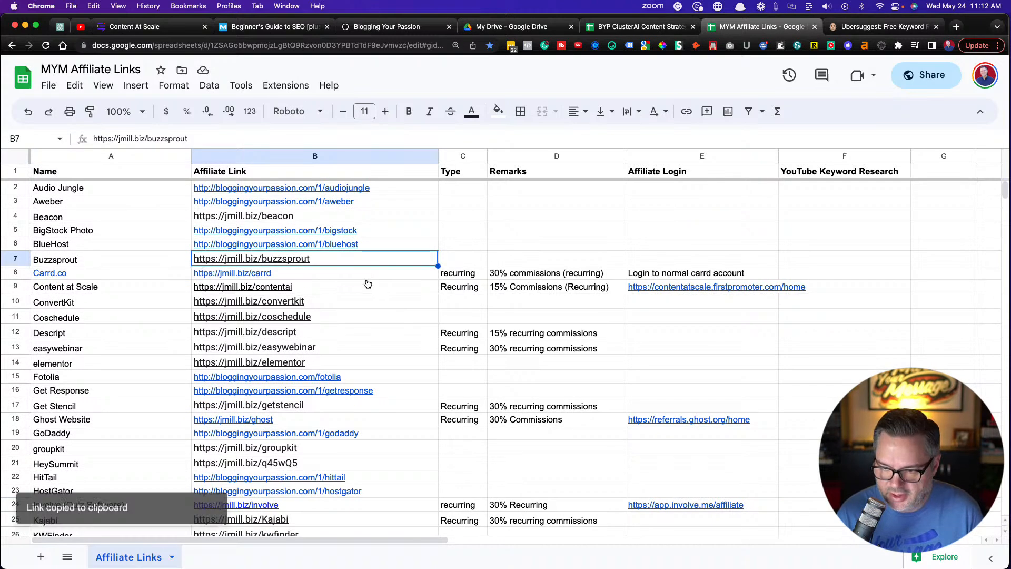
left_click(148, 26)
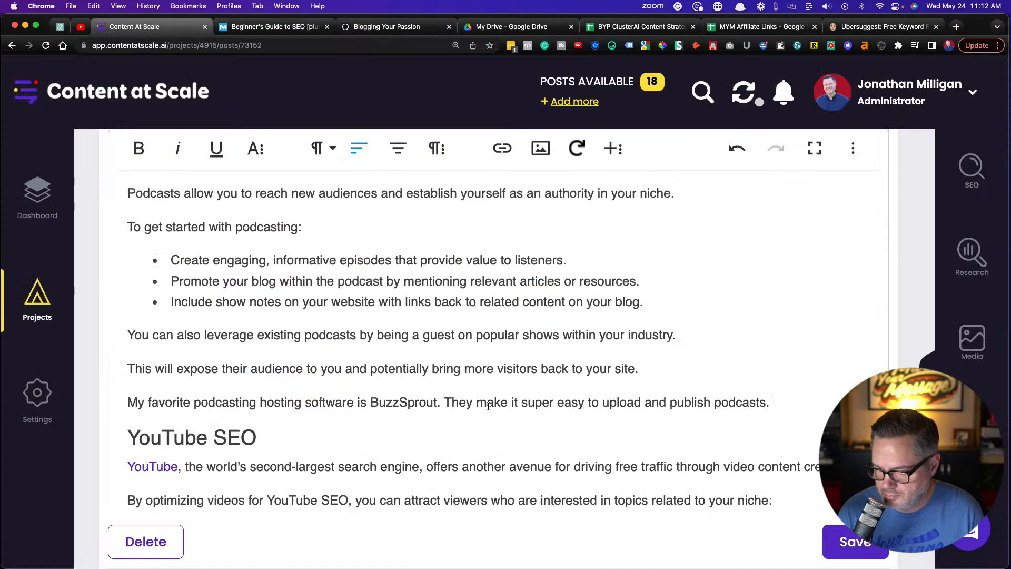
left_click_drag(370, 402, 436, 402)
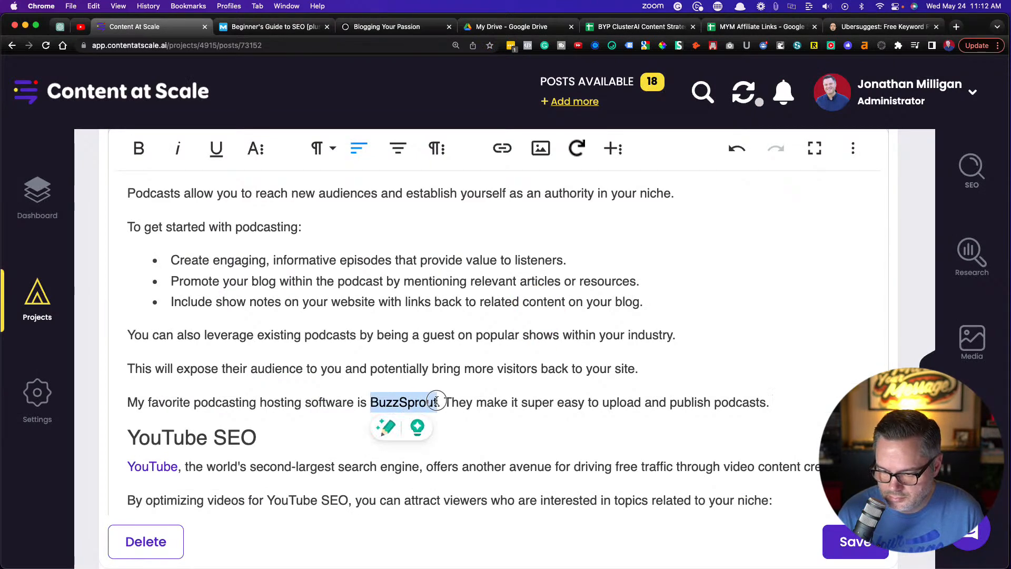
left_click(381, 448)
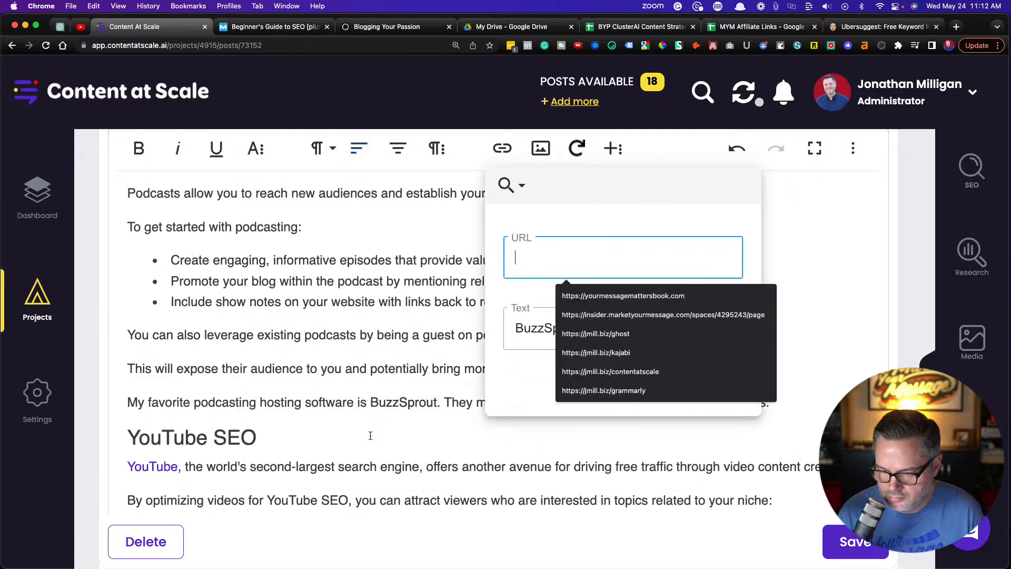
key("super+v")
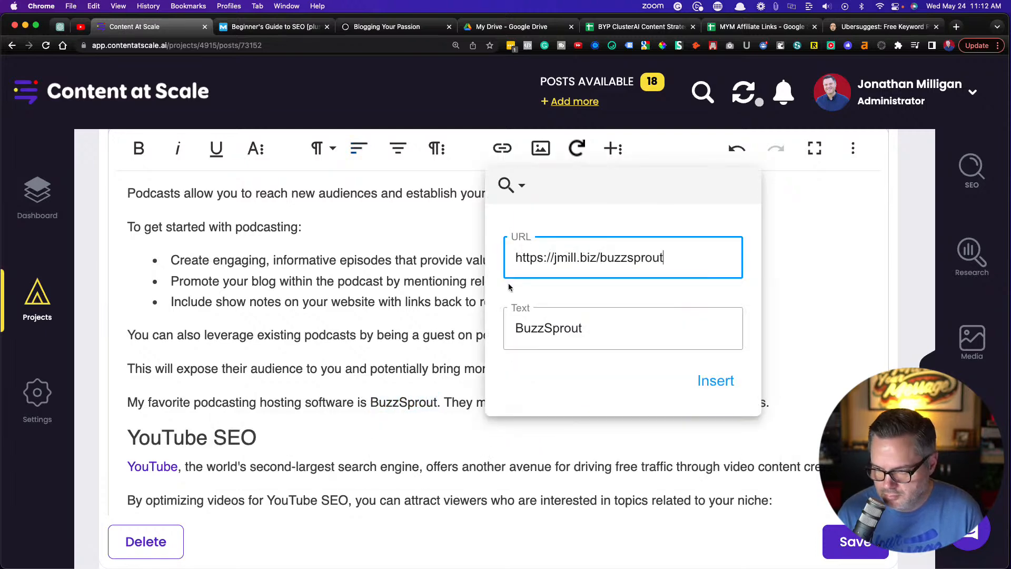
left_click(729, 390)
Add a new paragraph after the last bullet list in the YouTube SEO section, starting with "Pro Tip:"
scroll(438, 327, "down", 5)
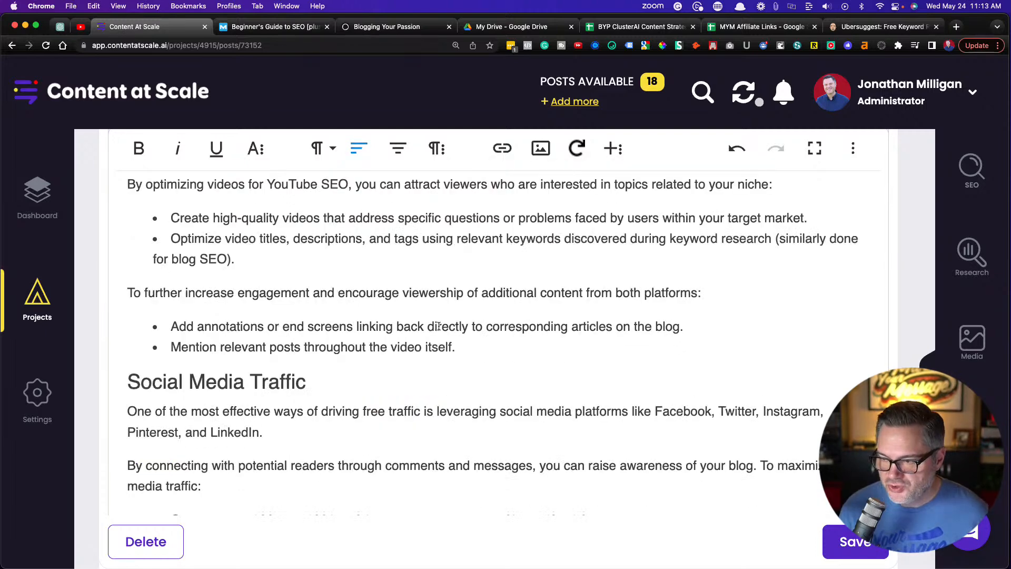
scroll(437, 327, "down", 1)
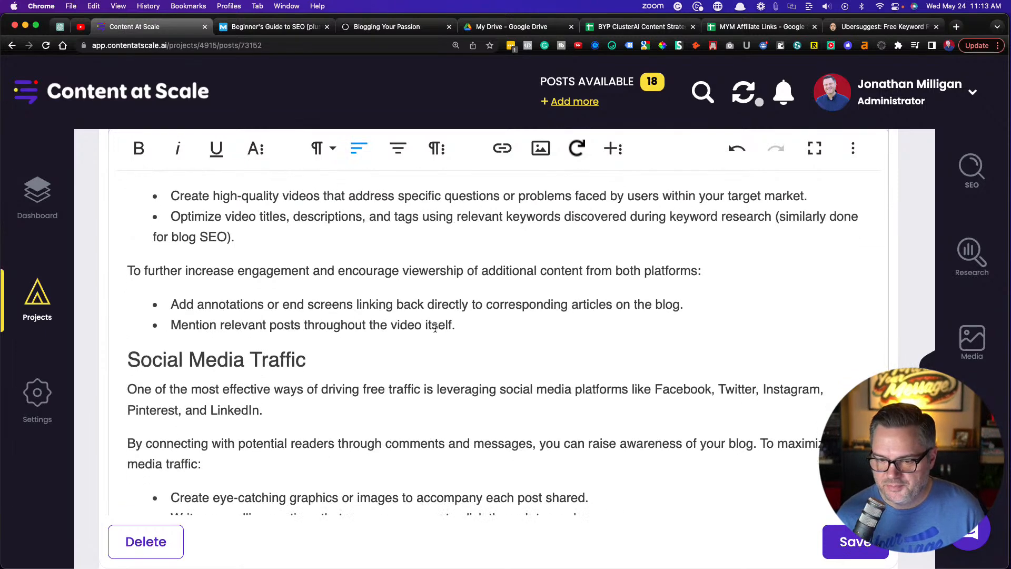
scroll(434, 328, "up", 1)
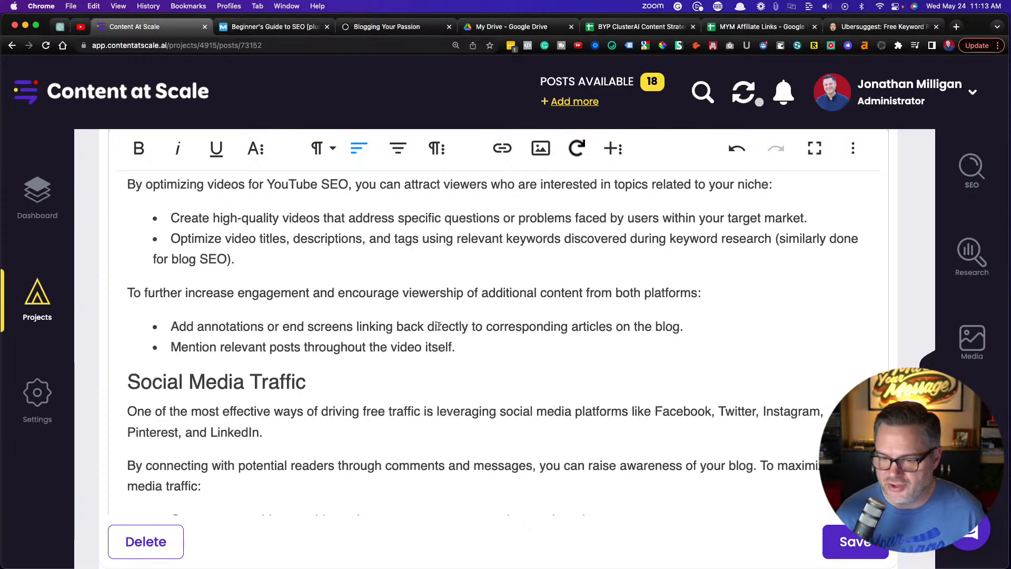
scroll(434, 328, "down", 1)
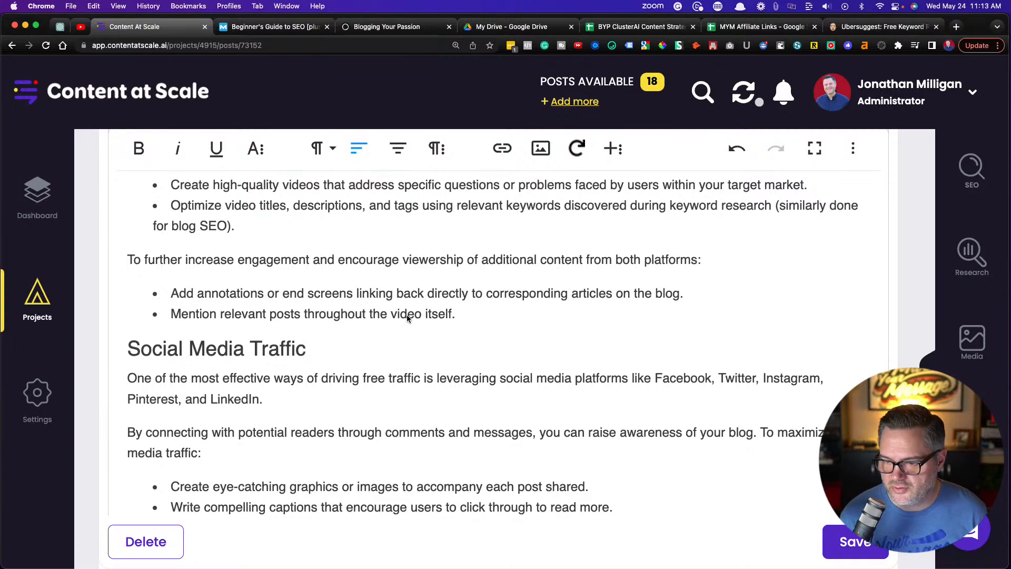
scroll(406, 317, "down", 2)
scroll(406, 317, "down", 1)
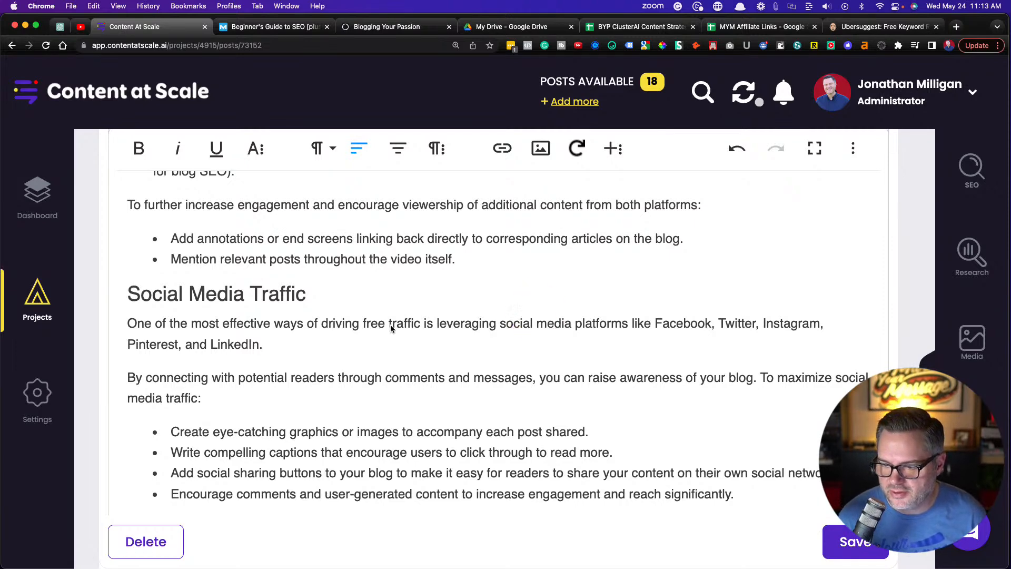
scroll(379, 287, "up", 5)
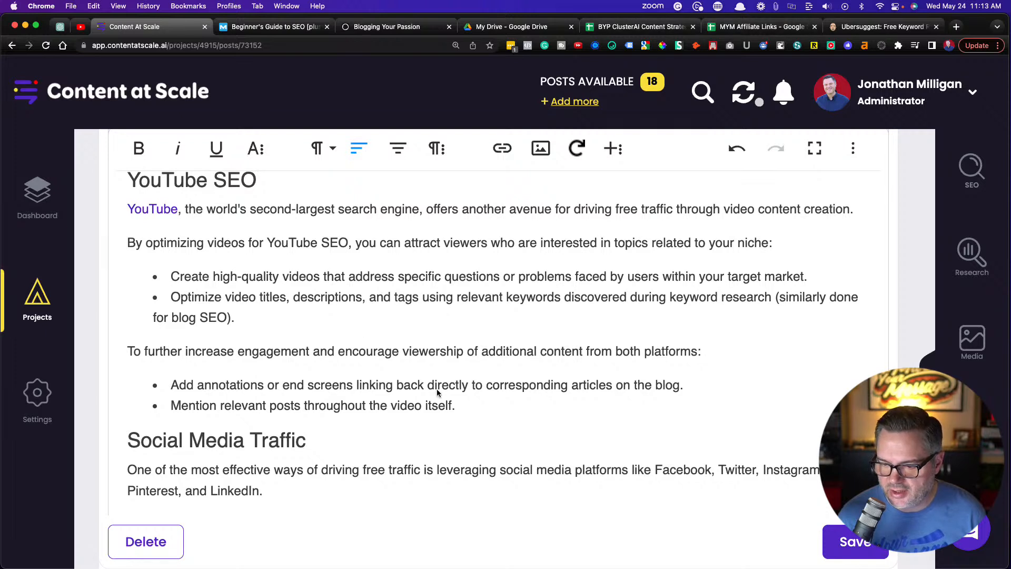
left_click(469, 407)
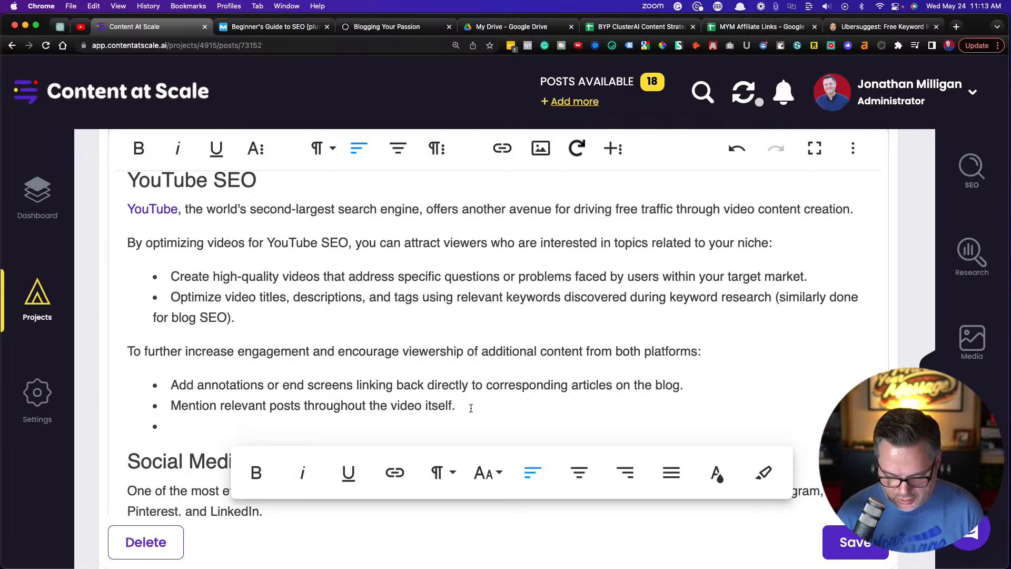
key("Return")
type("Pr")
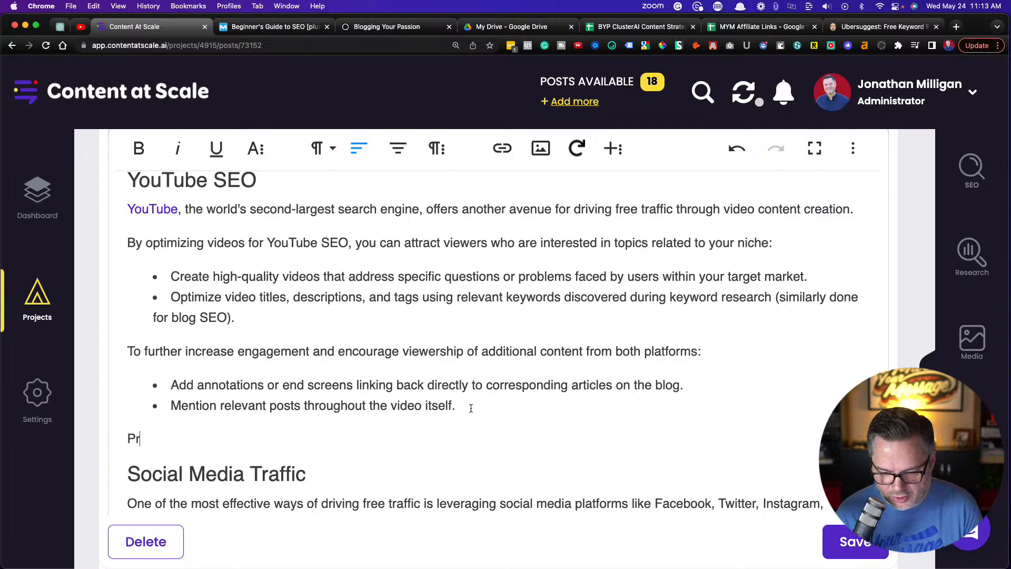
type("o TI")
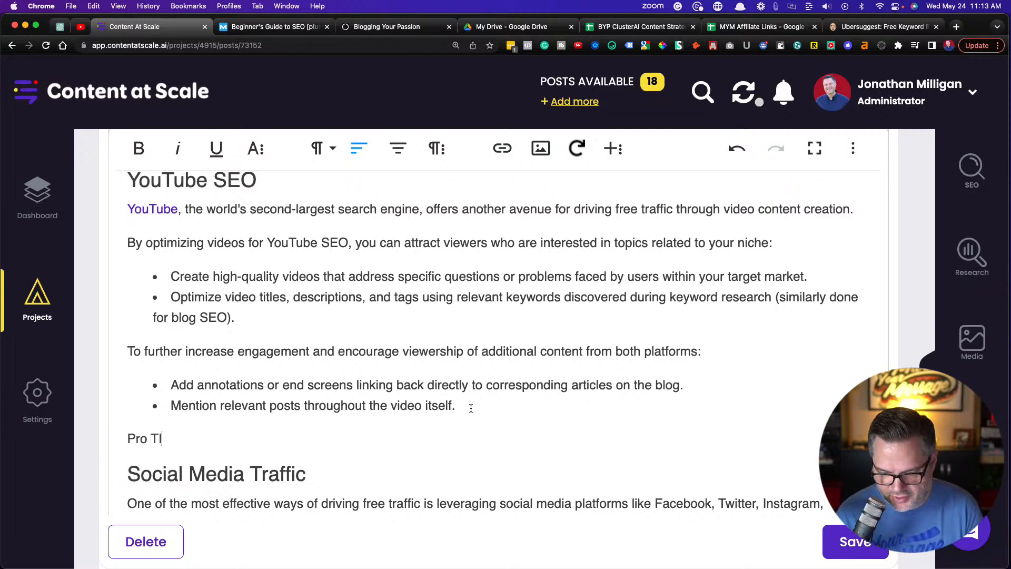
type("ip:")
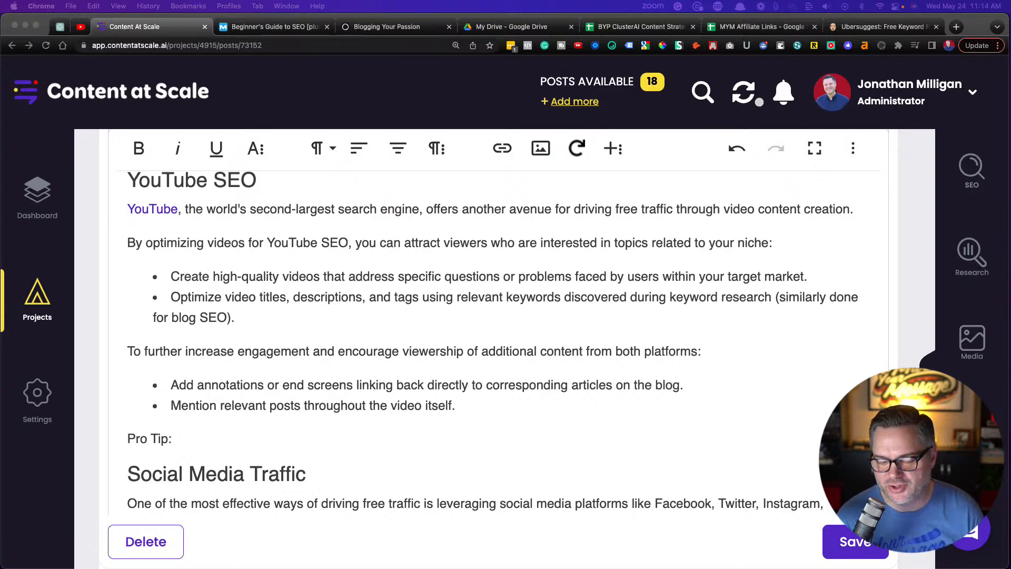
Continue the Pro Tip paragraph with "Use the Tube Buddy", correcting the mistyped first letter of "Tube"
scroll(214, 464, "down", 2)
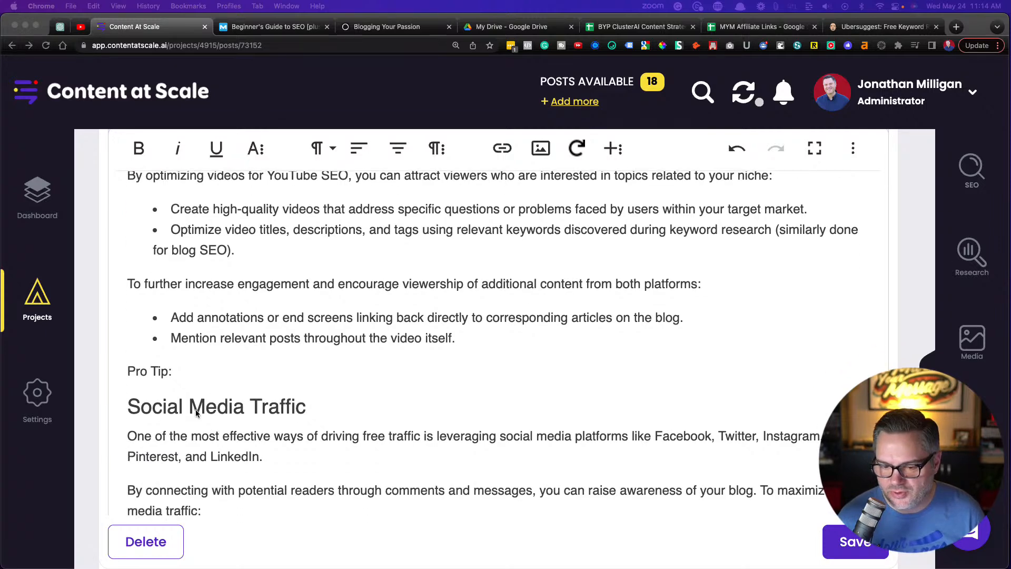
left_click(199, 376)
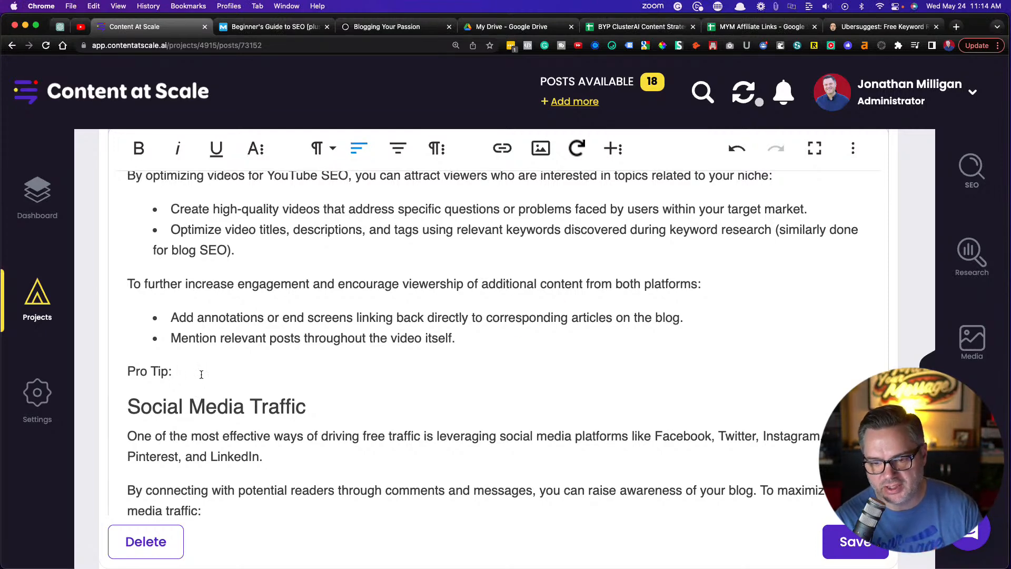
scroll(276, 358, "up", 3)
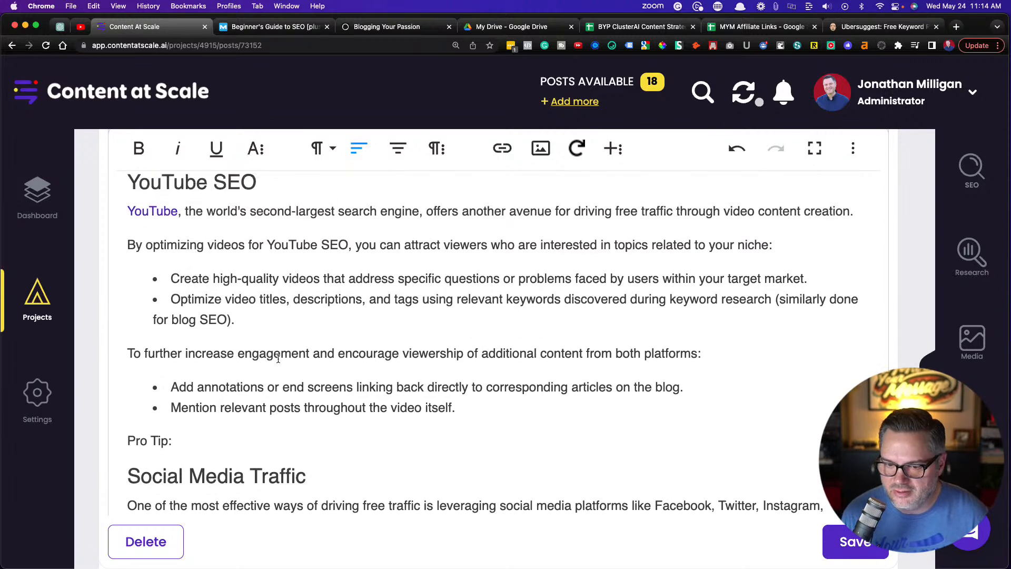
scroll(278, 359, "down", 1)
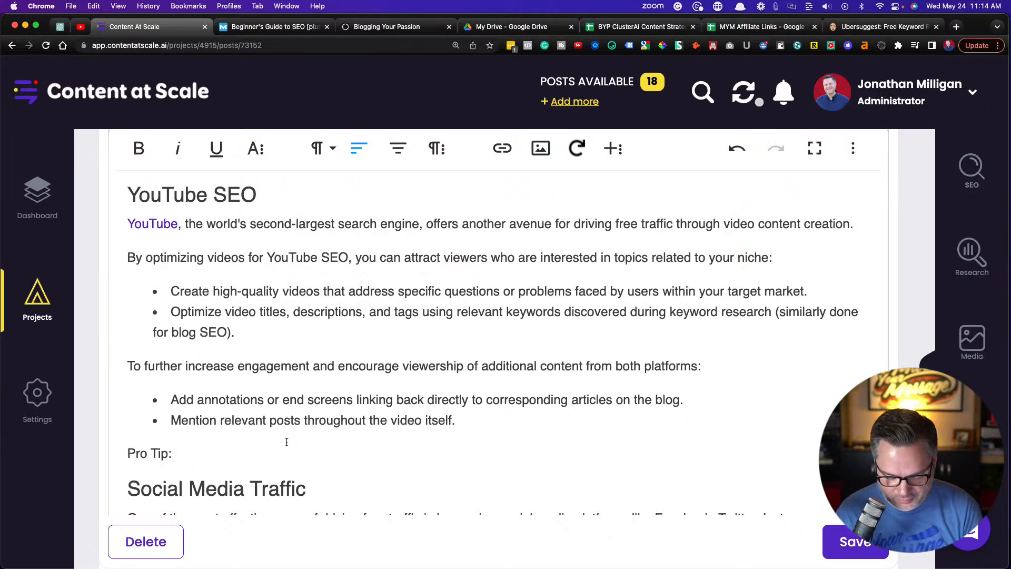
type("Use the Yu")
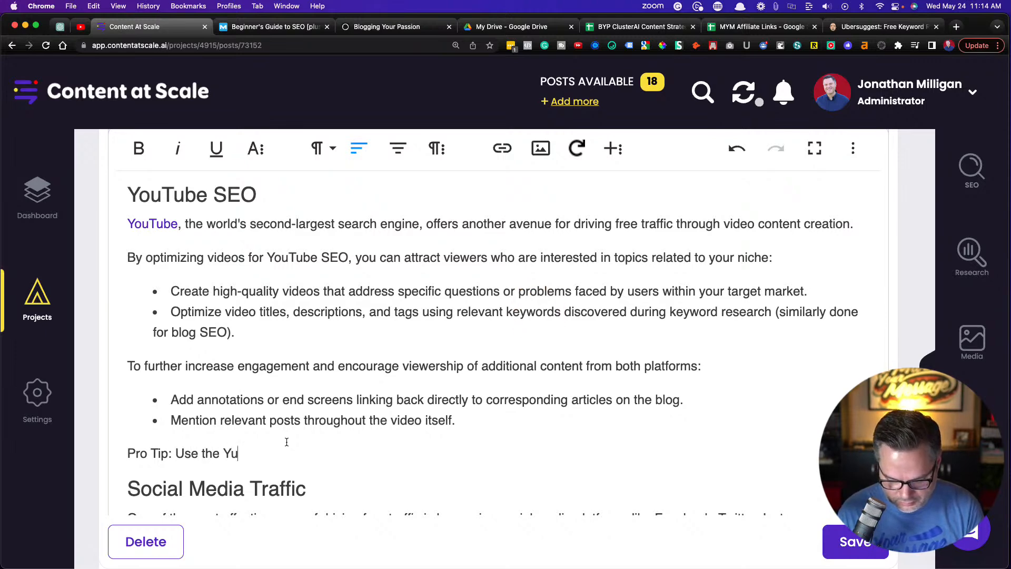
type("be Bud")
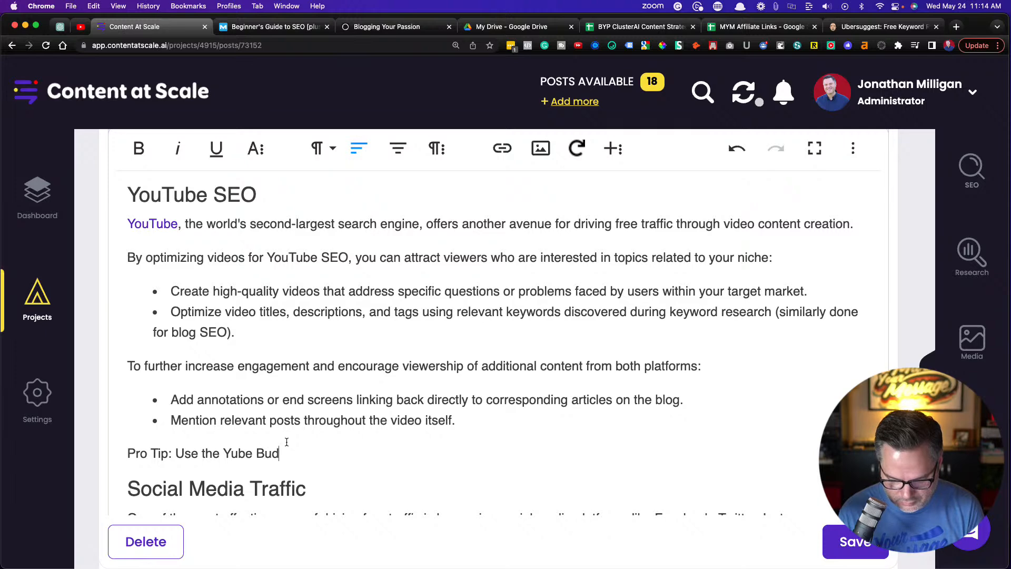
left_click(227, 453)
key("BackSpace")
type("T")
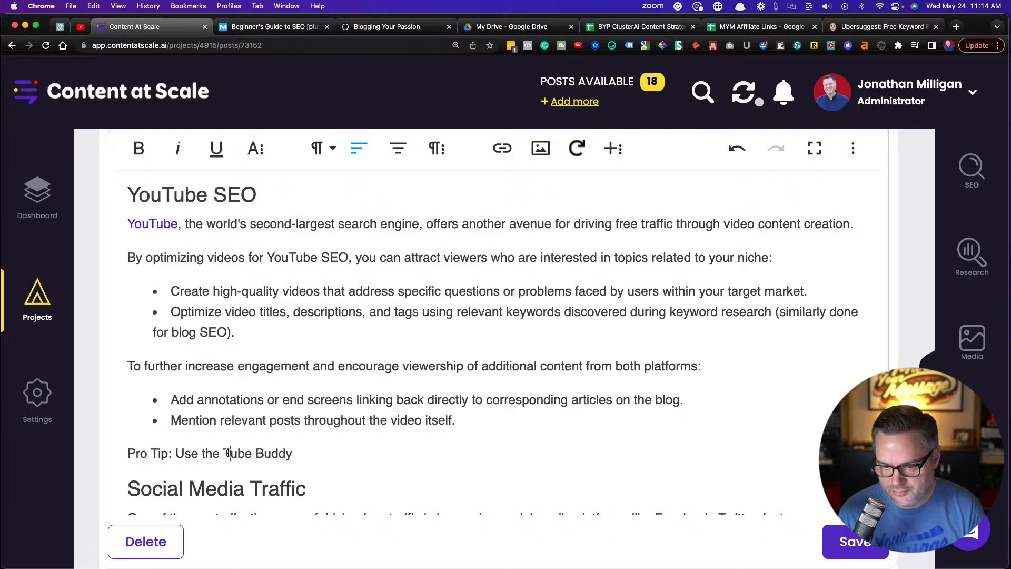
Add "Keyword Tool" after "Tube Buddy" and accept the Grammarly spelling correction for "Keyword"
left_click(316, 453)
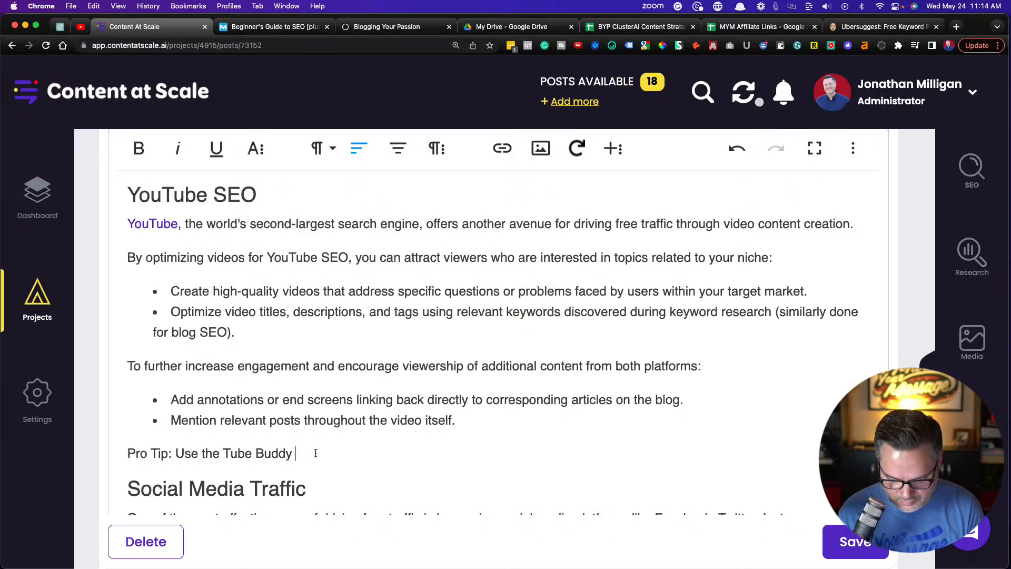
type("Ke")
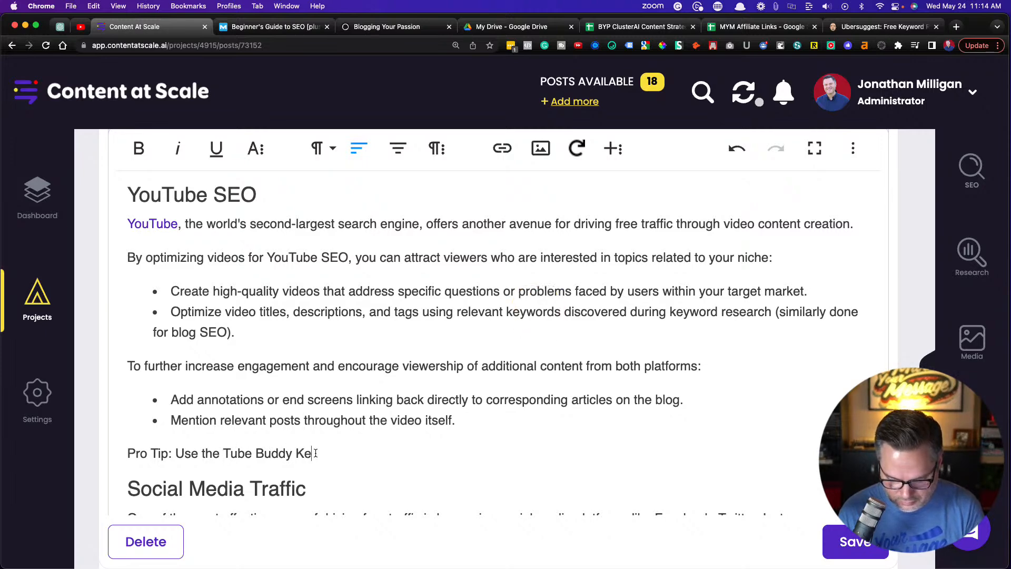
type("yord Tool")
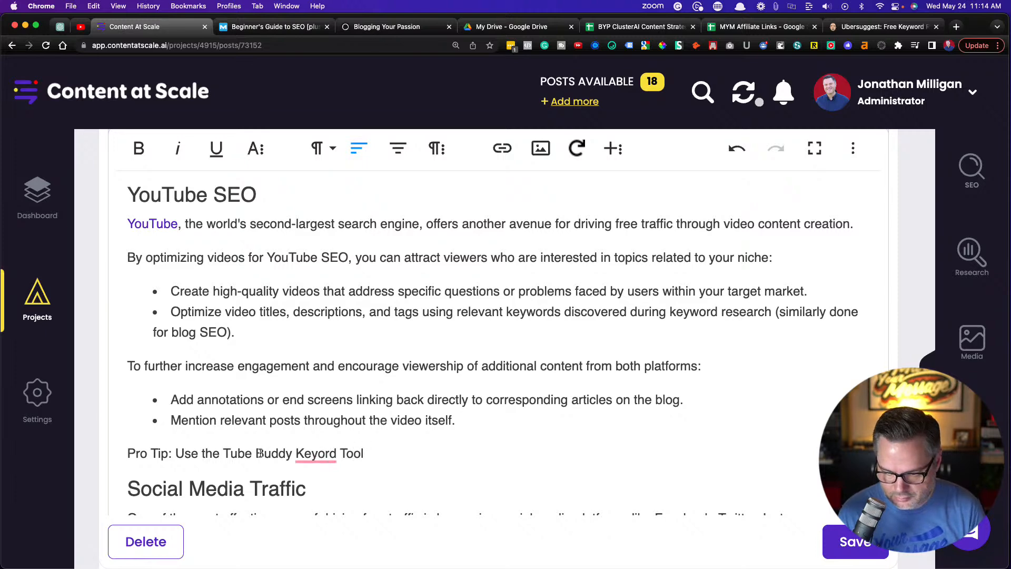
left_click(316, 454)
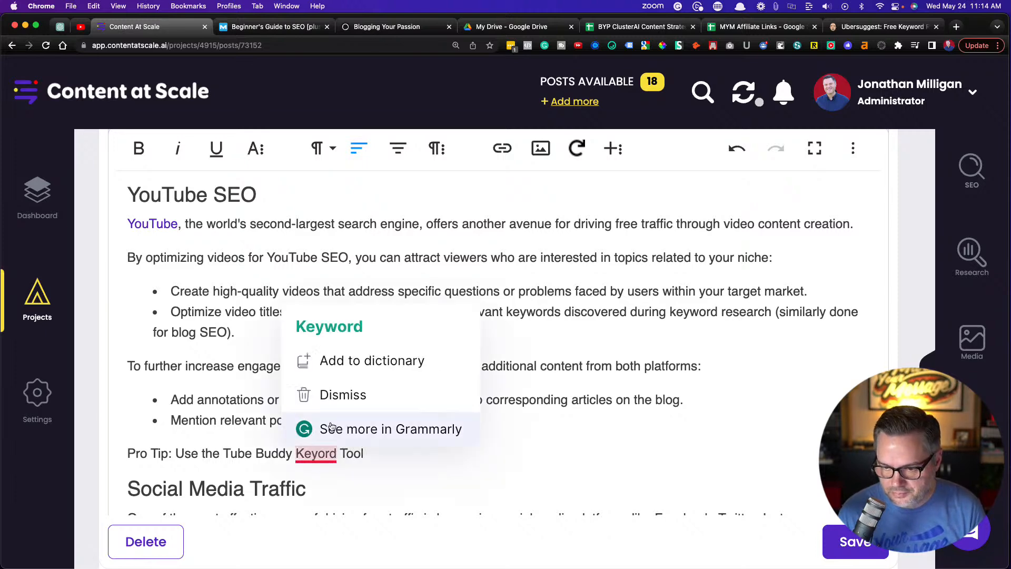
left_click(335, 339)
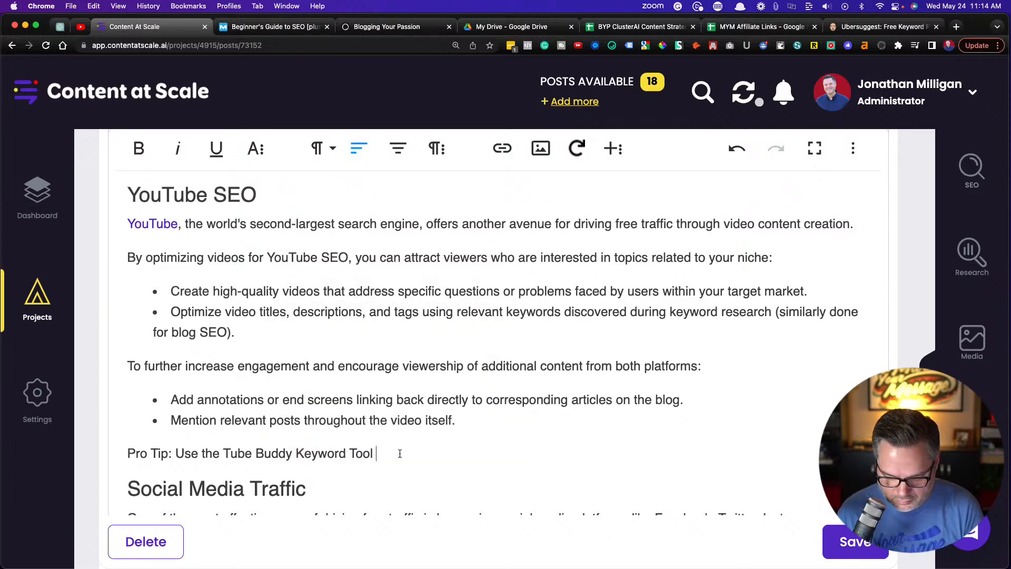
Finish the Pro Tip sentence with "to find easy to rank topics for YouTube."
type("to find")
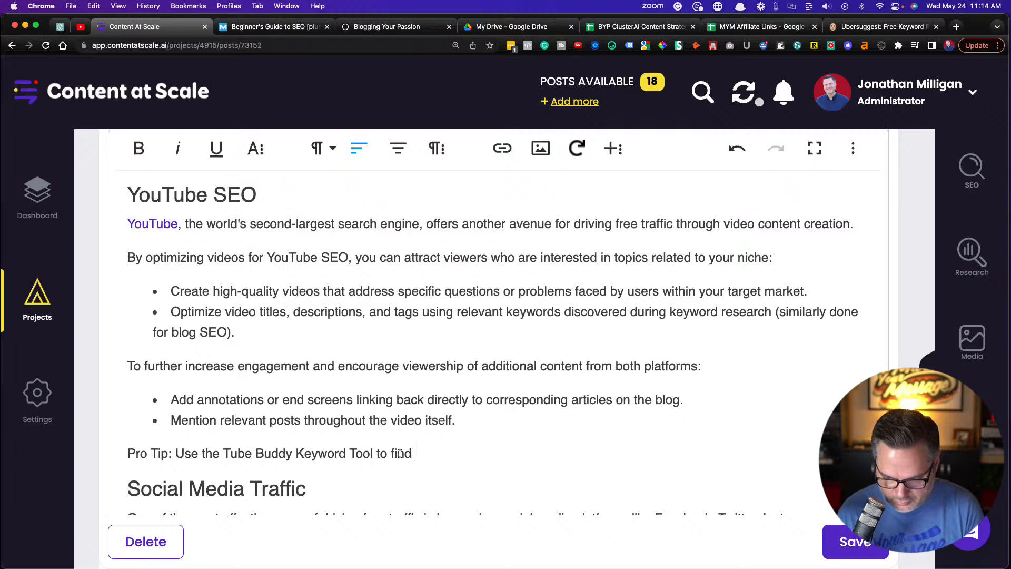
type(" easy to rank")
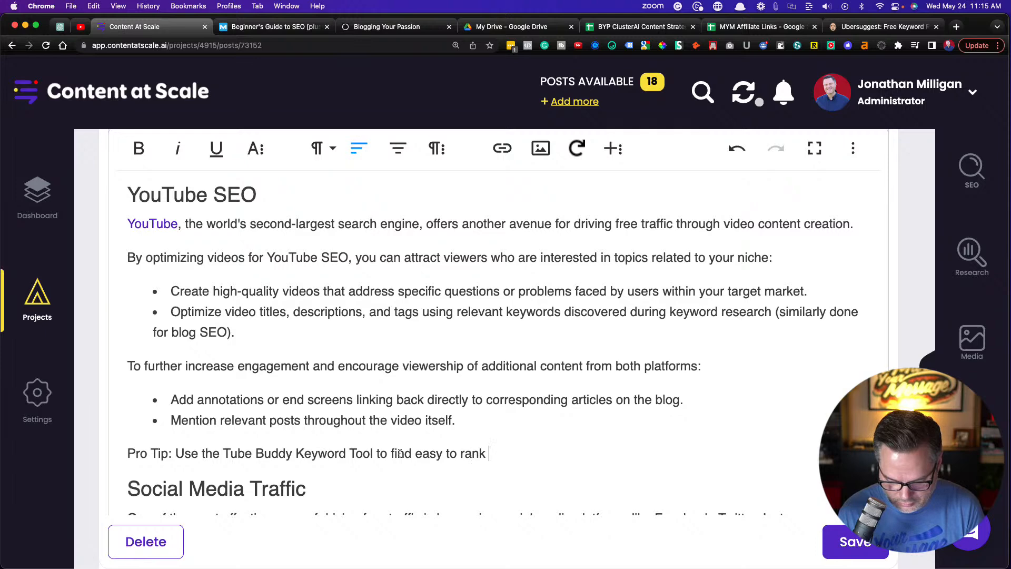
type(" topics for ")
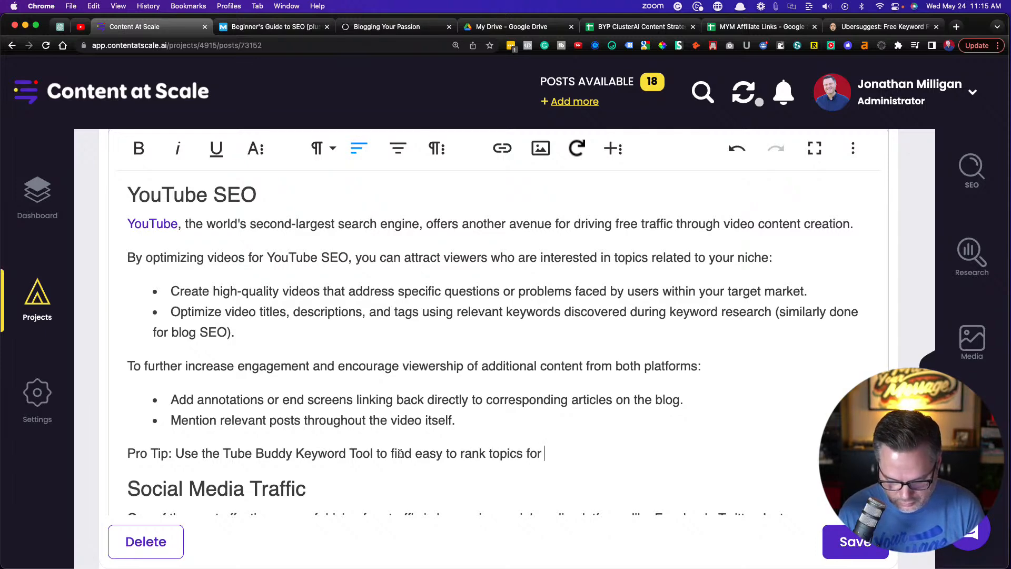
type("YouTube.")
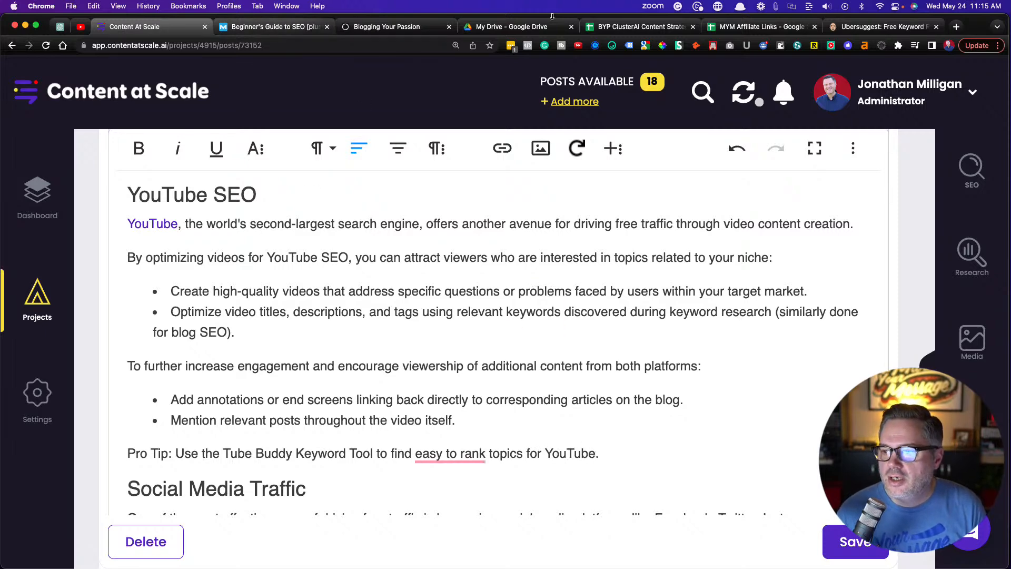
Copy the TubeBuddy affiliate link from the MYM Affiliate Links spreadsheet and return to the Content at Scale article
left_click(743, 31)
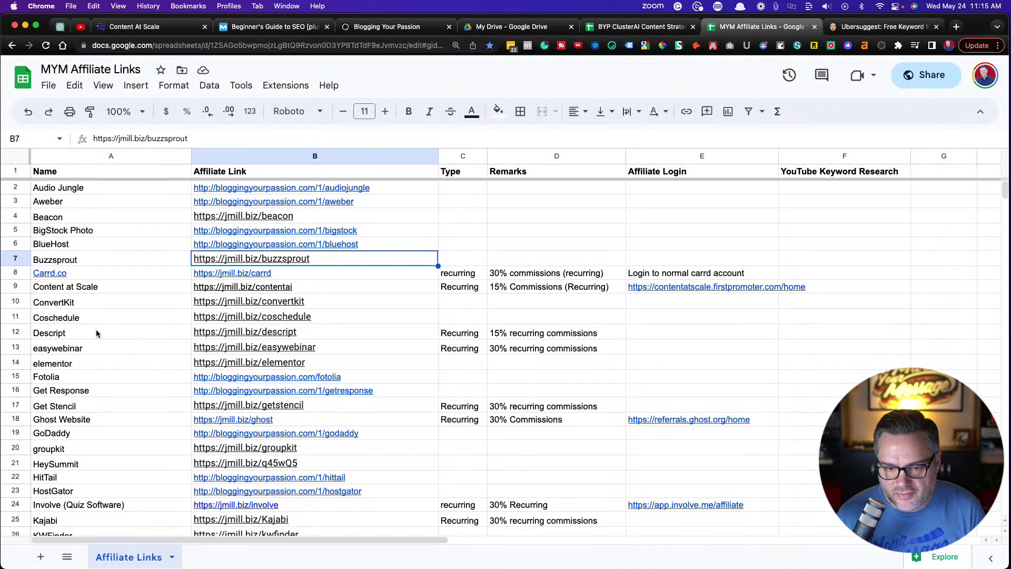
scroll(90, 337, "down", 1)
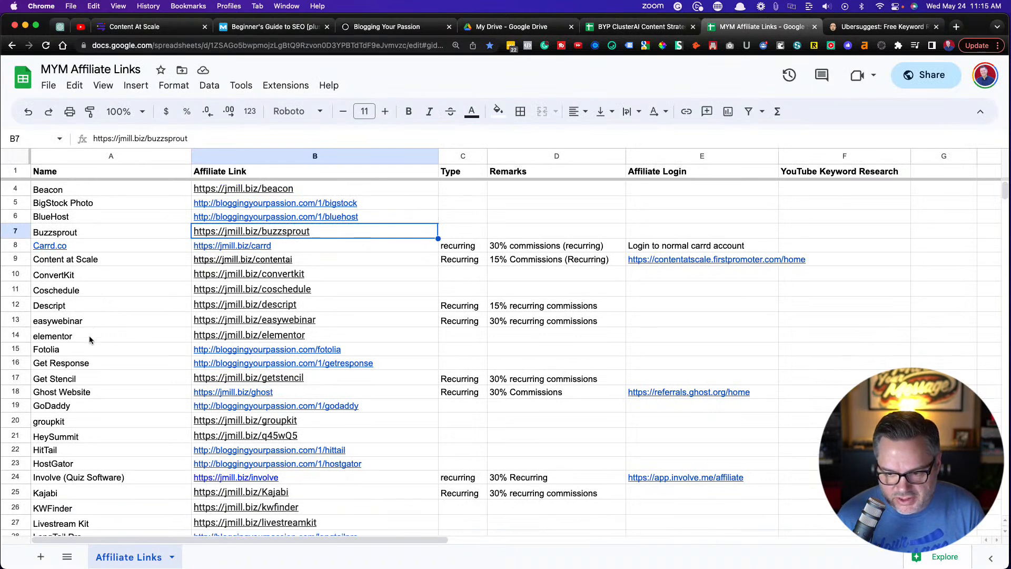
scroll(89, 340, "down", 5)
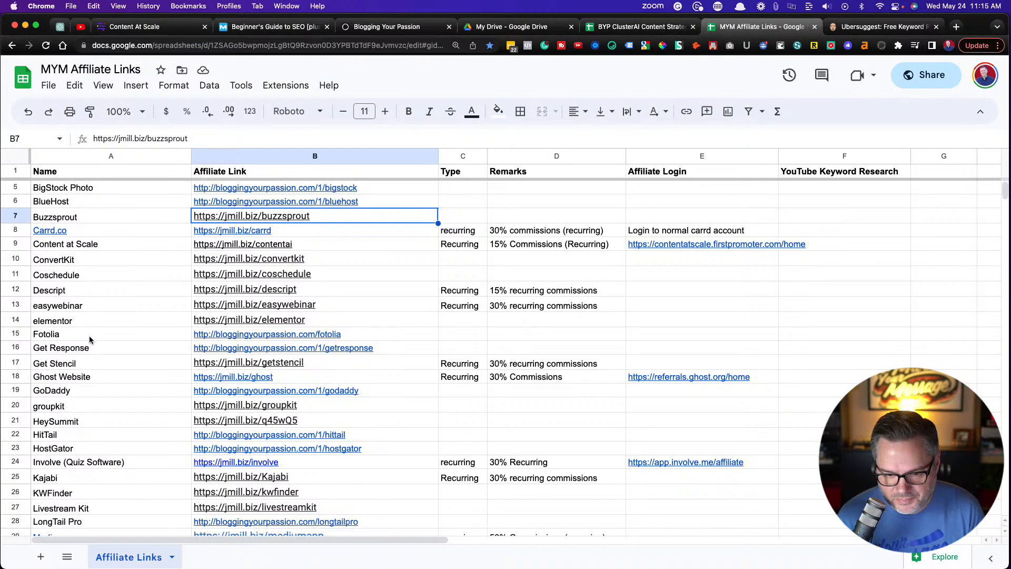
scroll(90, 340, "down", 7)
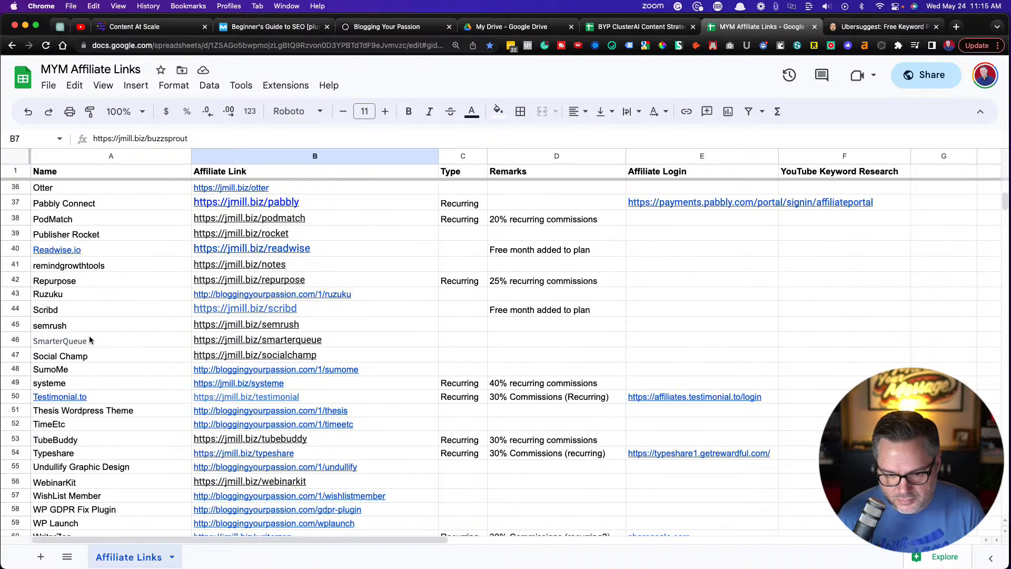
scroll(90, 340, "down", 1)
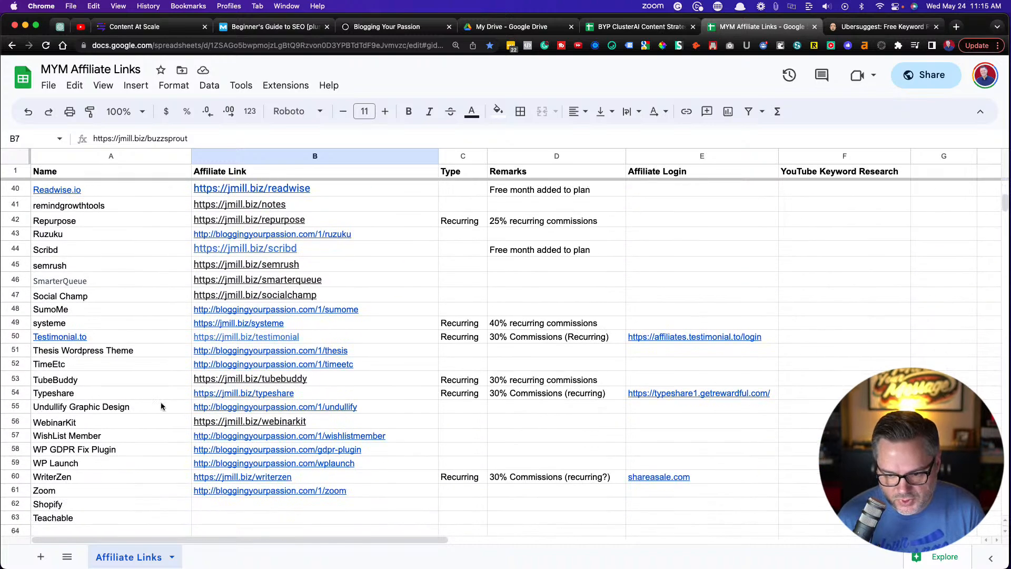
left_click(350, 378)
left_click(363, 399)
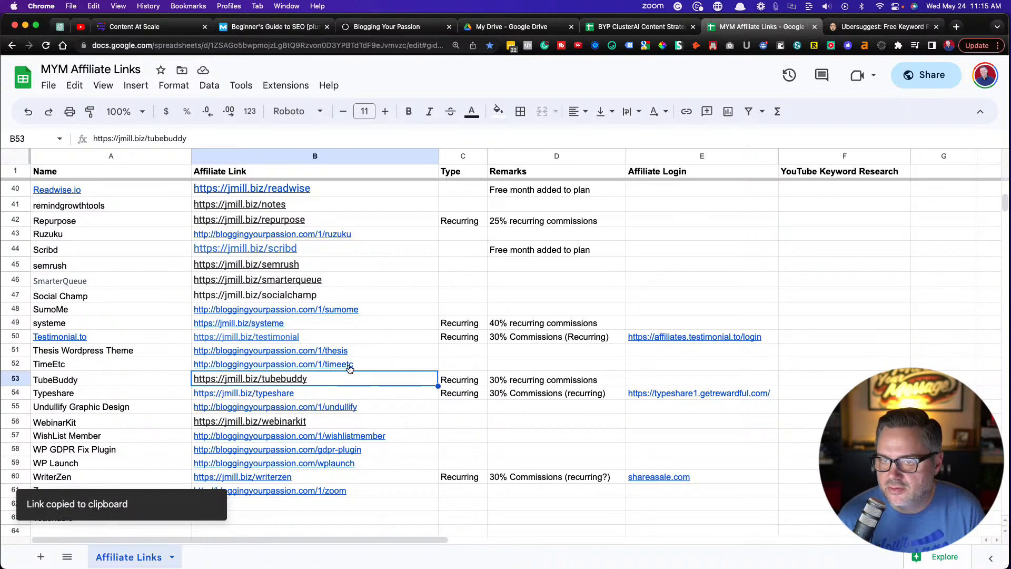
left_click(135, 27)
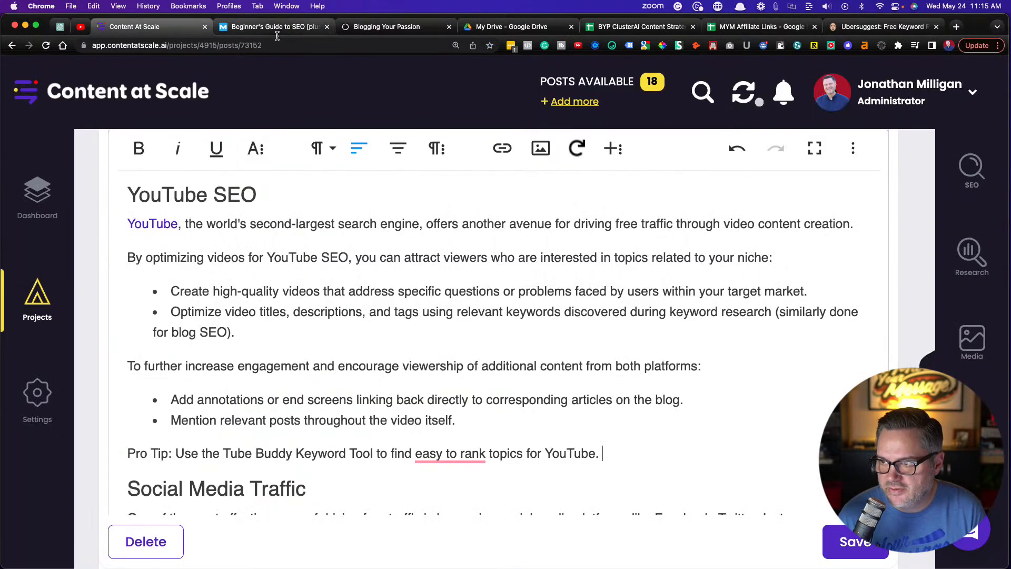
Switch back to the MYM Affiliate Links spreadsheet and look through the listed affiliate programs
left_click(763, 27)
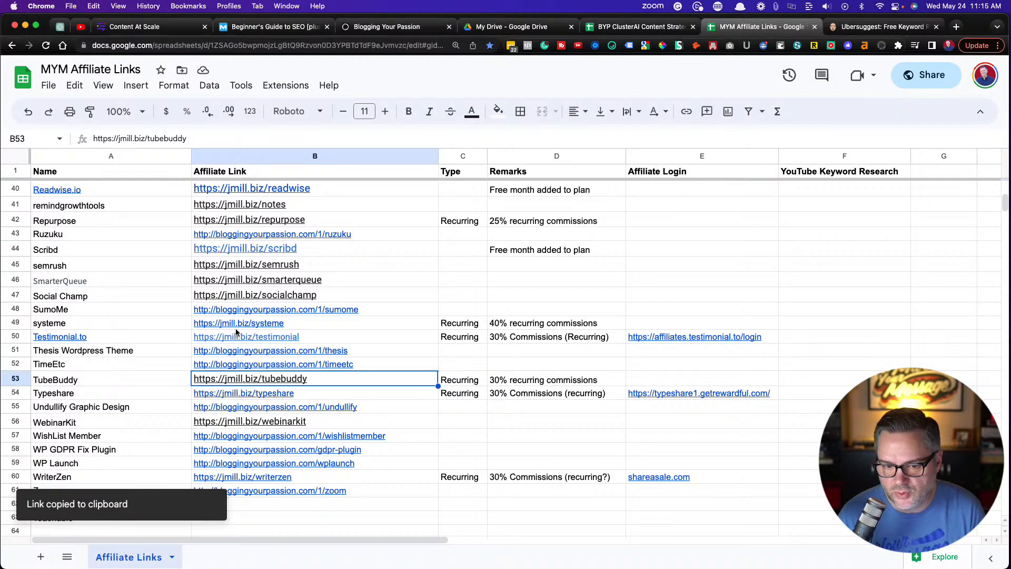
scroll(236, 332, "up", 10)
scroll(237, 331, "down", 5)
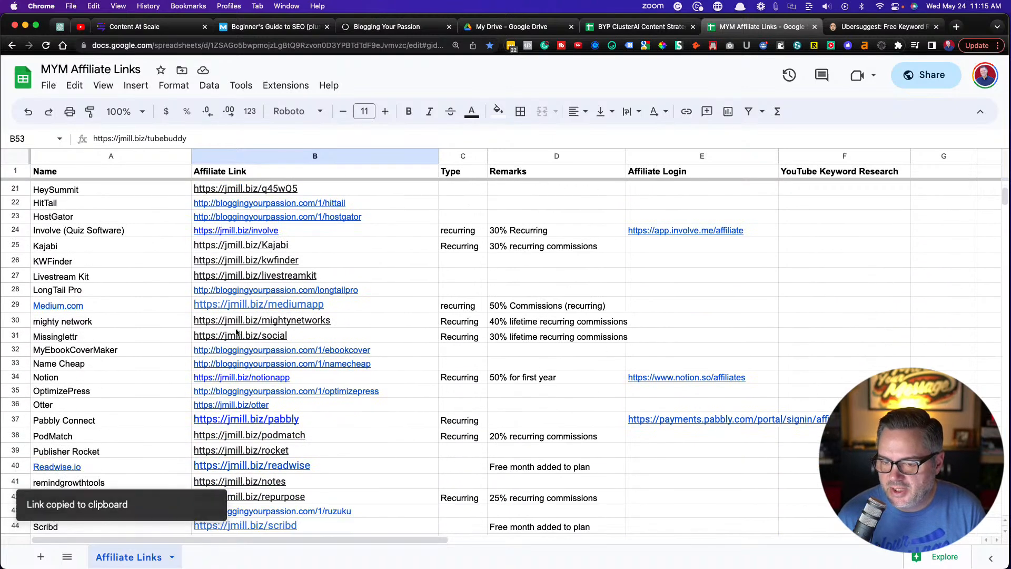
Return to the Content at Scale article and accept Grammarly's "easy-to-rank" hyphenation in the YouTube SEO Pro Tip
left_click(151, 28)
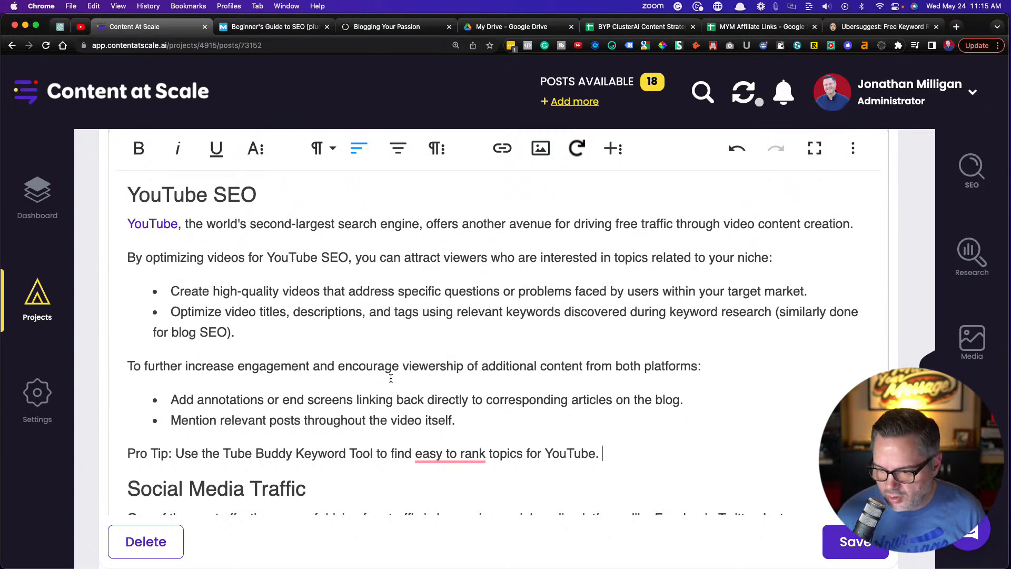
mouse_move(436, 453)
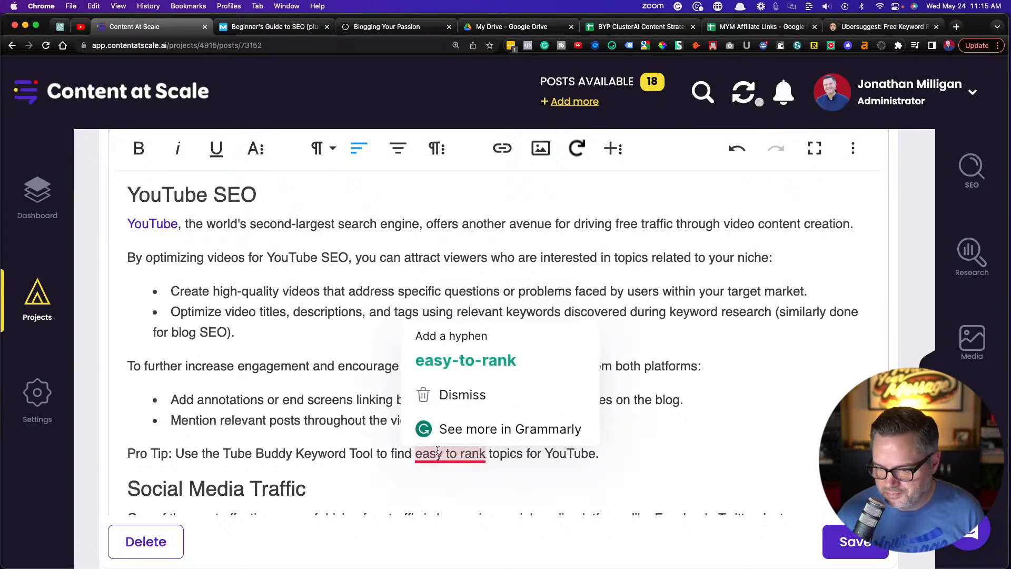
left_click(449, 363)
left_click_drag(223, 453, 373, 453)
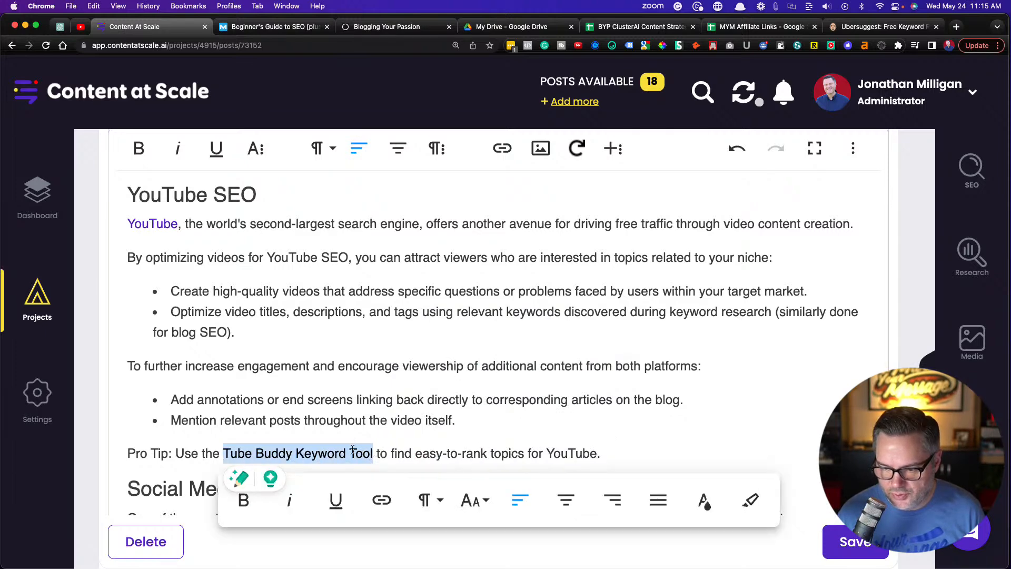
left_click(381, 500)
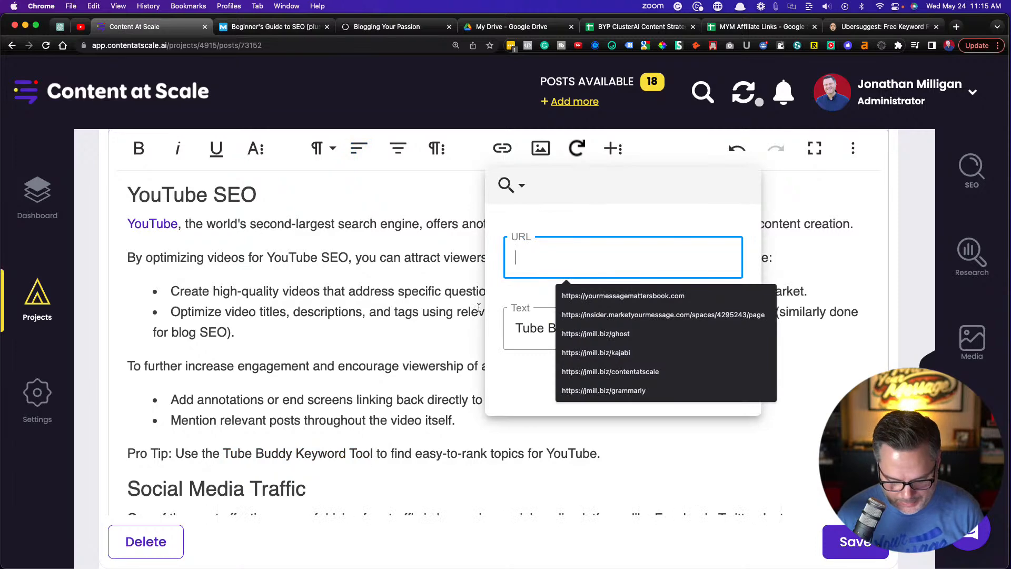
type("https://jmill.biz/tubebuddy")
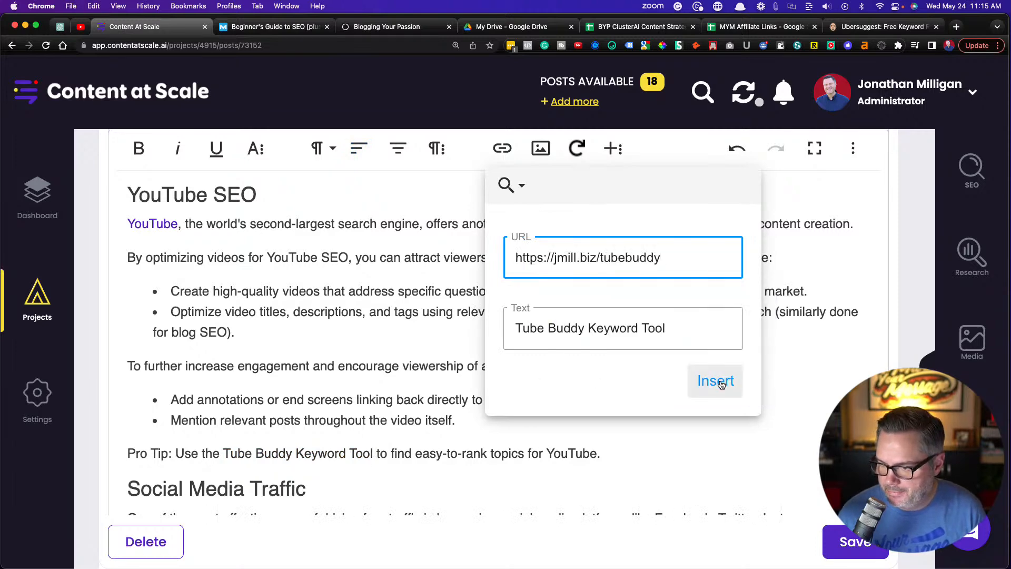
left_click(721, 384)
left_click(353, 314)
scroll(336, 319, "down", 5)
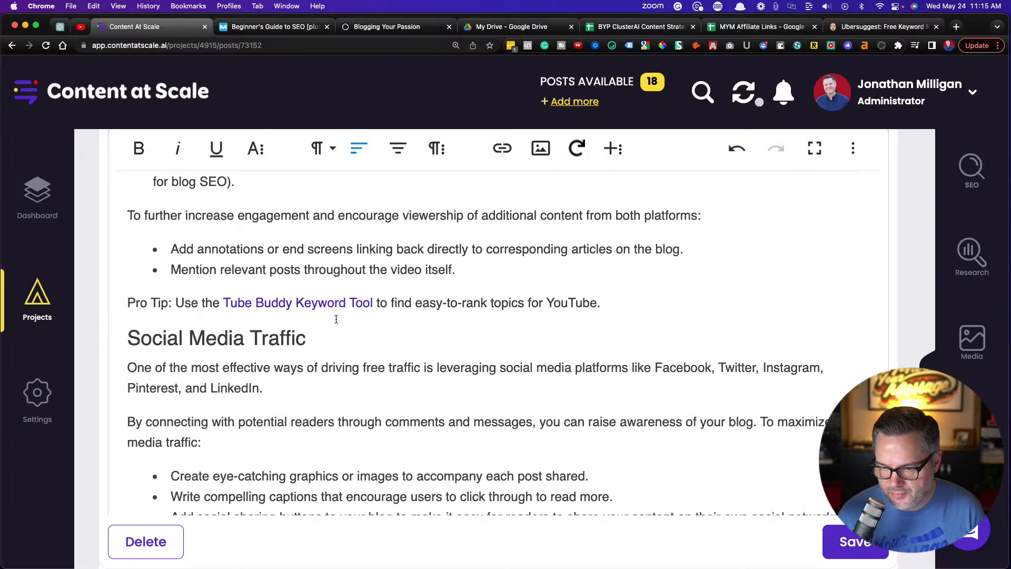
left_click_drag(616, 298, 119, 300)
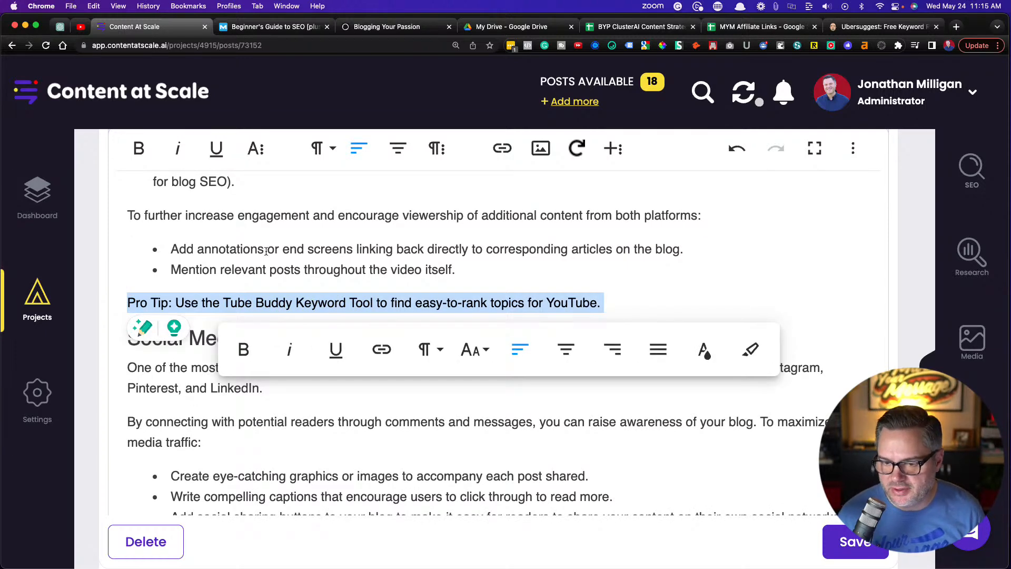
left_click(311, 253)
Shorten the Key Takeaway box after Social Media Traffic by deleting everything after its first sentence ending in "social media traffic."
scroll(373, 274, "down", 1)
scroll(372, 274, "down", 3)
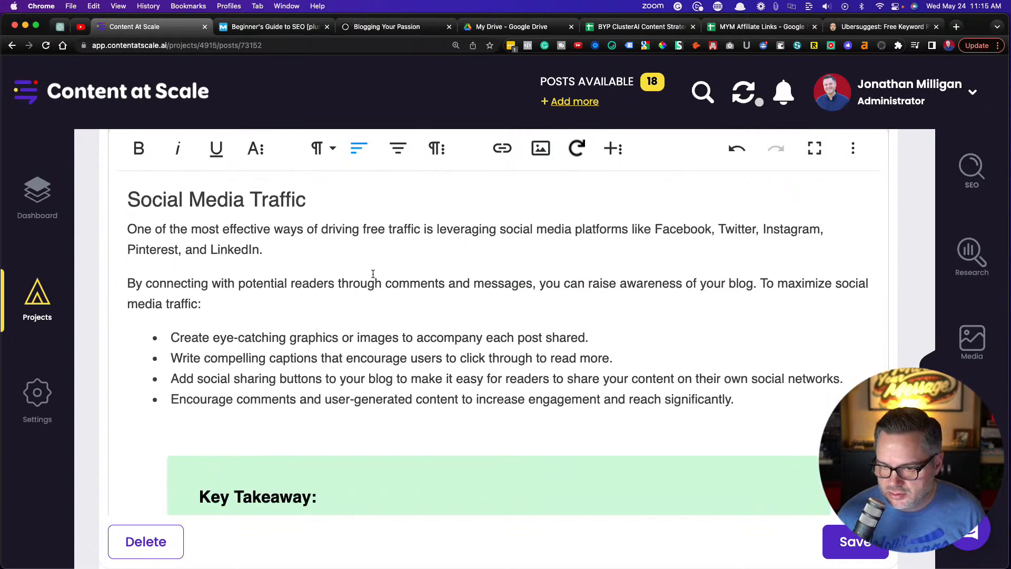
scroll(372, 274, "down", 2)
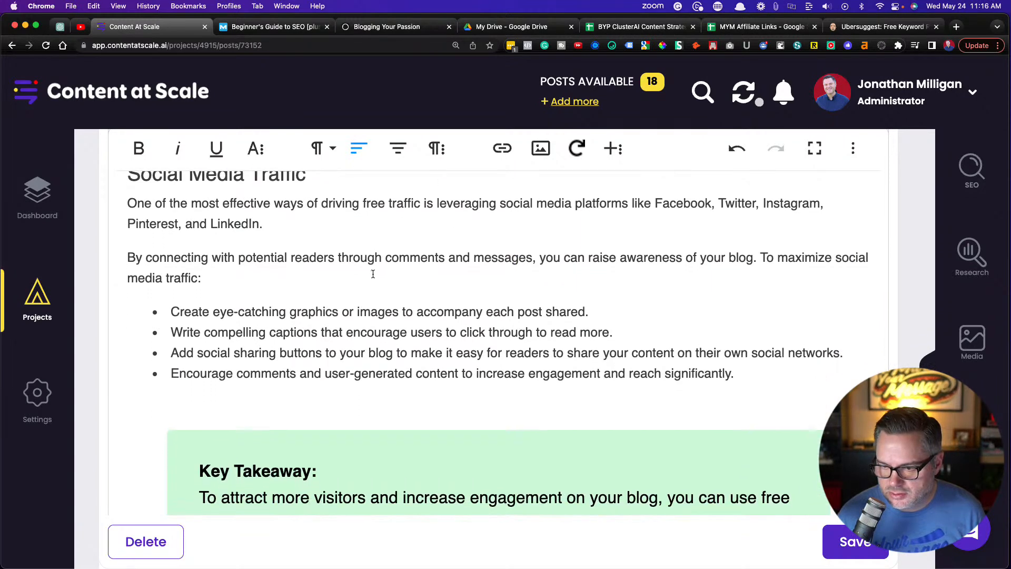
scroll(372, 274, "down", 2)
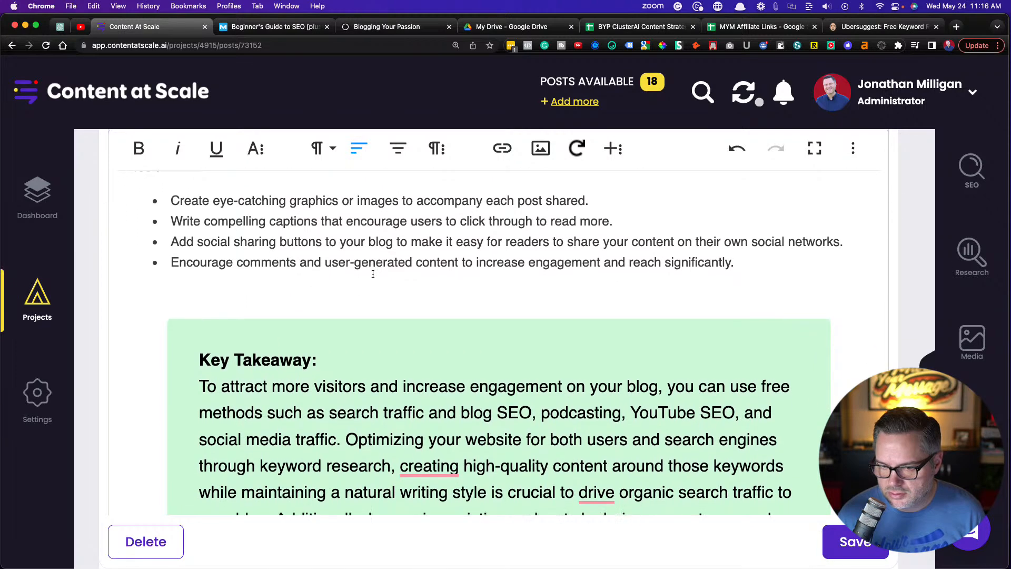
scroll(373, 274, "down", 1)
scroll(373, 274, "down", 4)
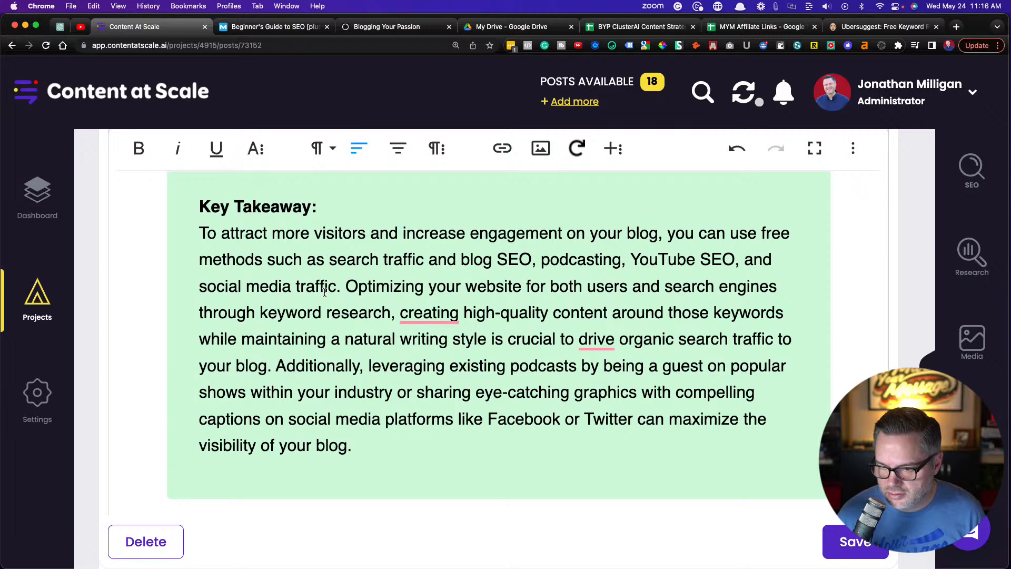
left_click_drag(275, 366, 379, 440)
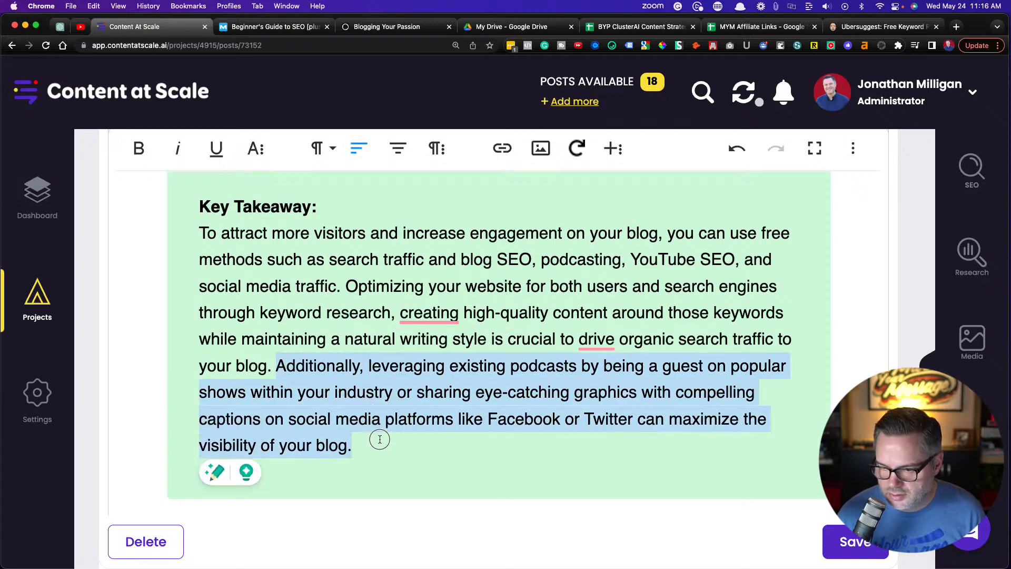
key("BackSpace")
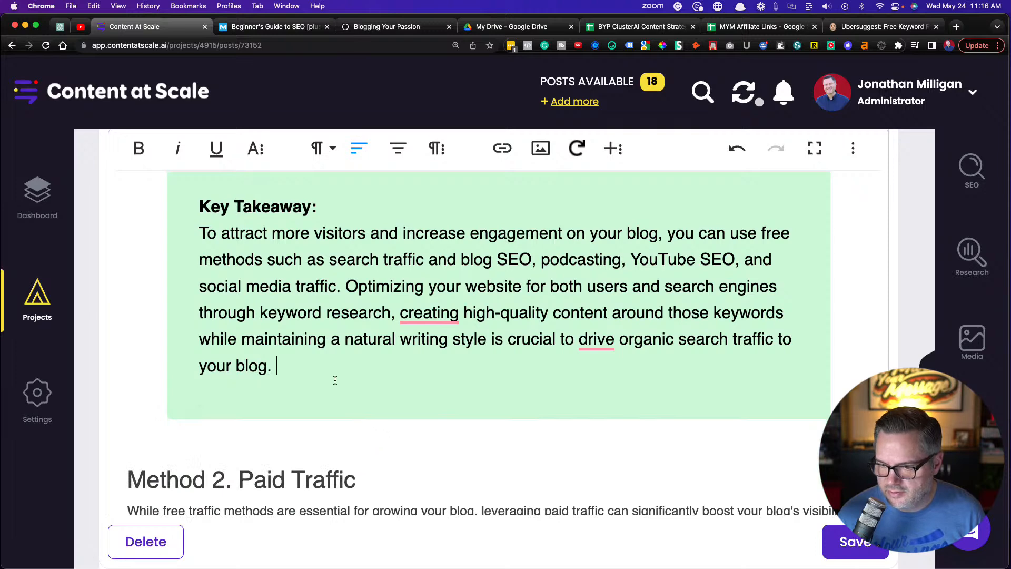
left_click(314, 377)
left_click(345, 286, "shift")
key("BackSpace")
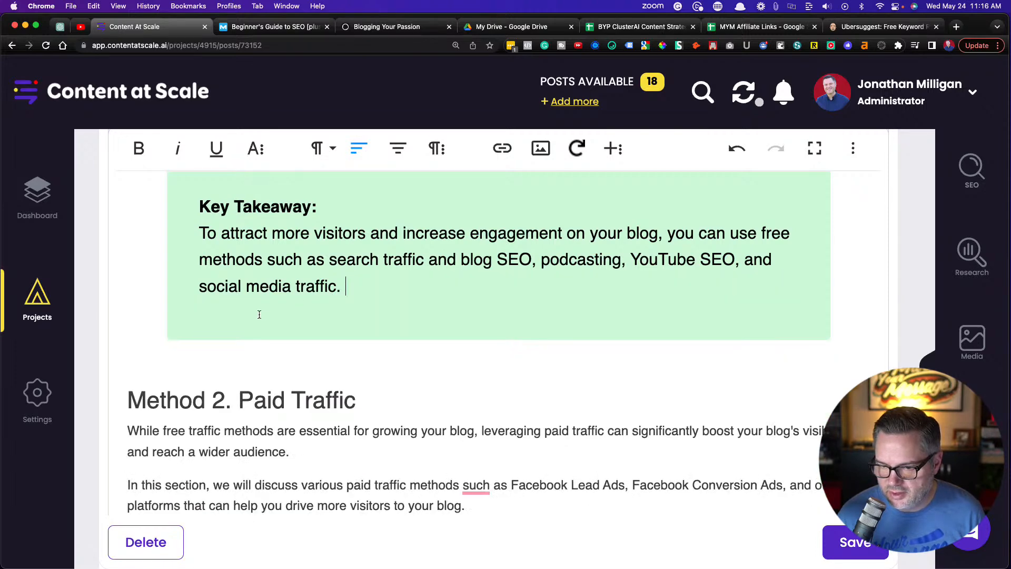
Make the bullet lead-in "Create eye-catching visuals:" bold and italic in the Facebook Lead Ads section
scroll(326, 290, "down", 5)
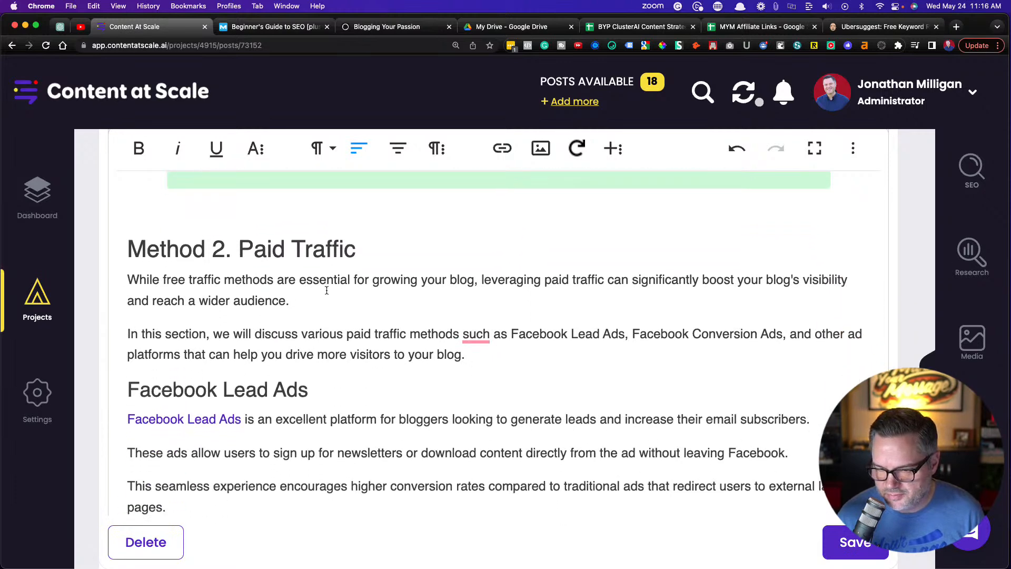
scroll(326, 290, "down", 1)
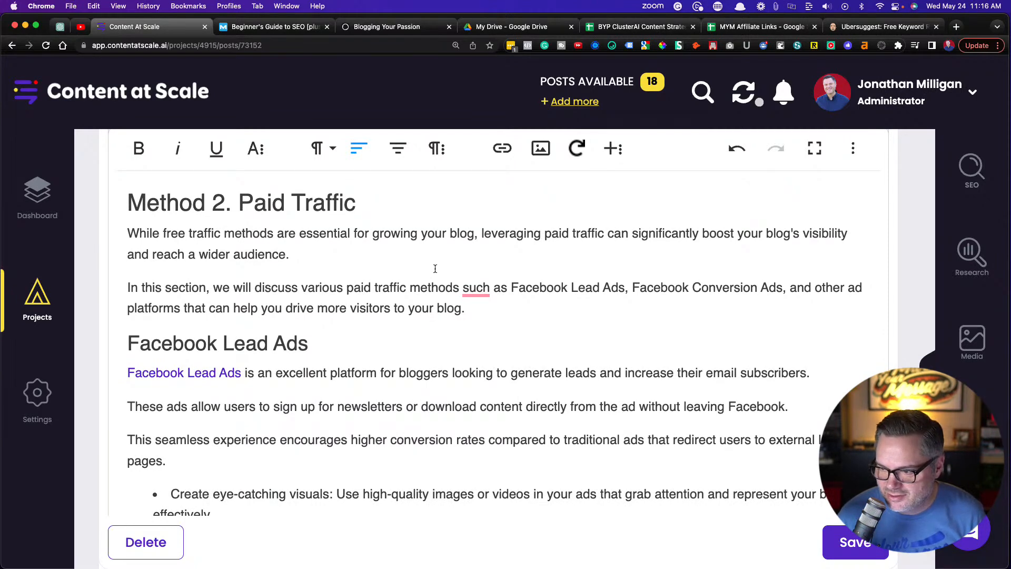
scroll(333, 279, "down", 1)
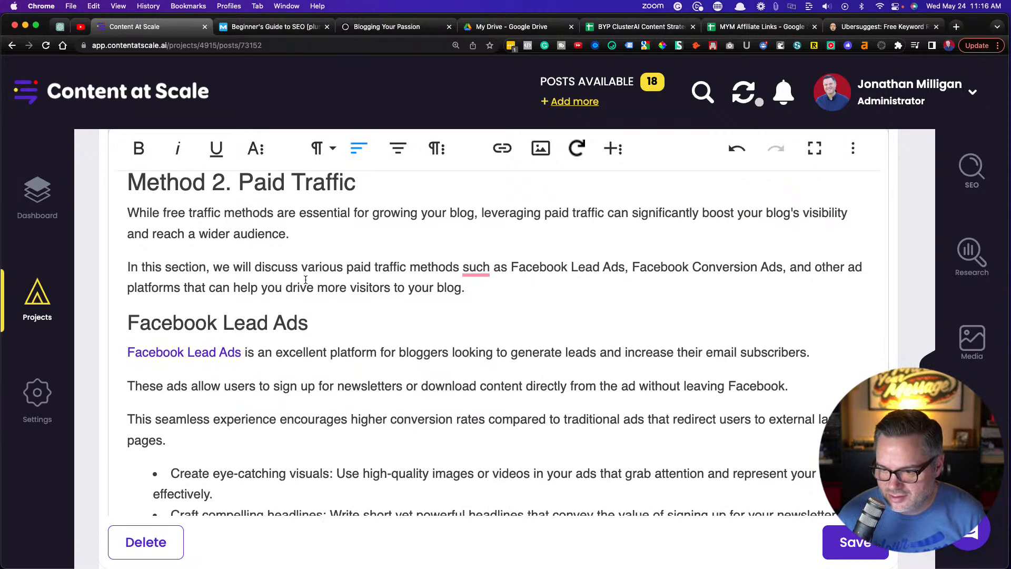
scroll(305, 279, "down", 4)
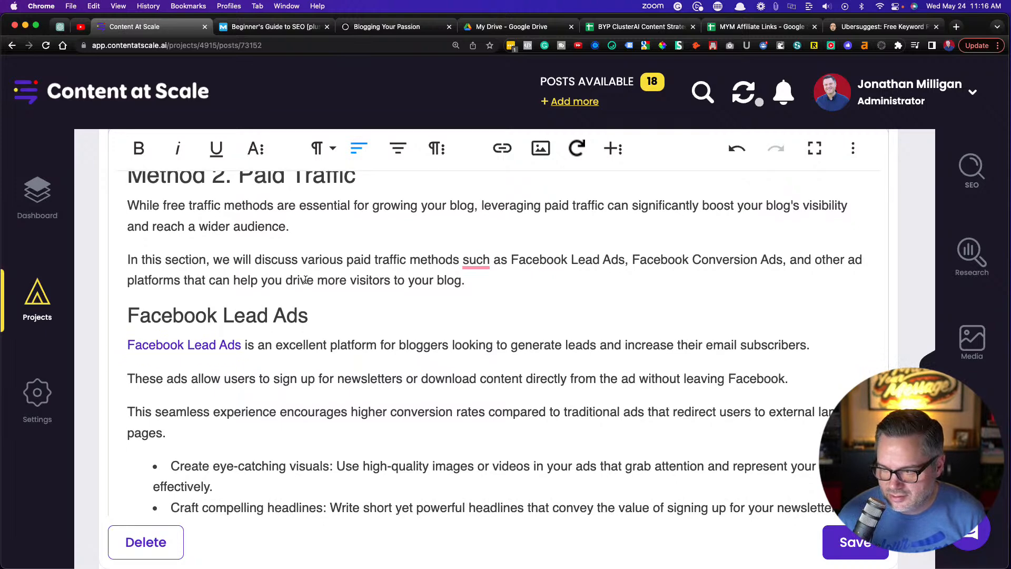
scroll(305, 279, "down", 2)
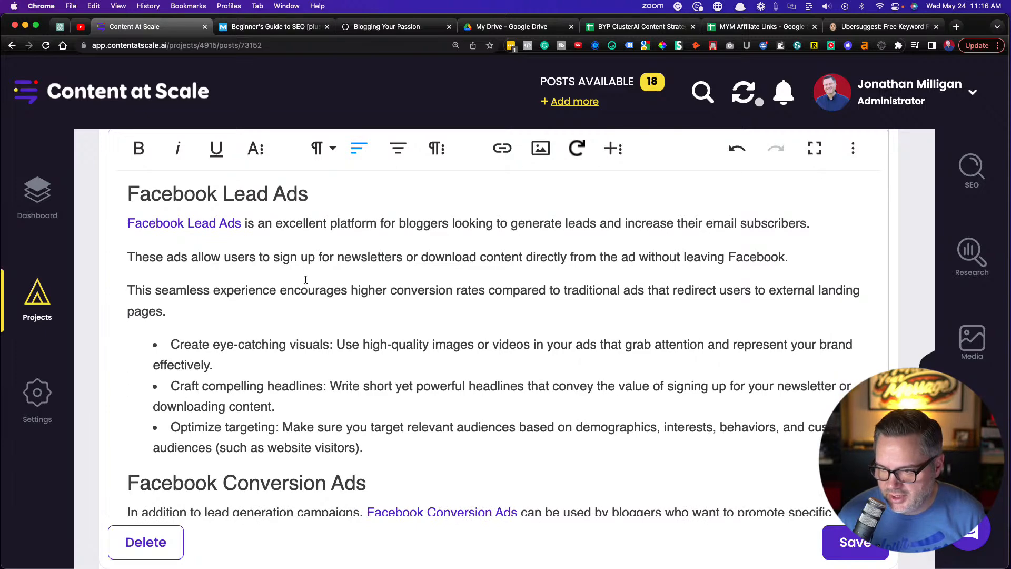
scroll(378, 253, "down", 1)
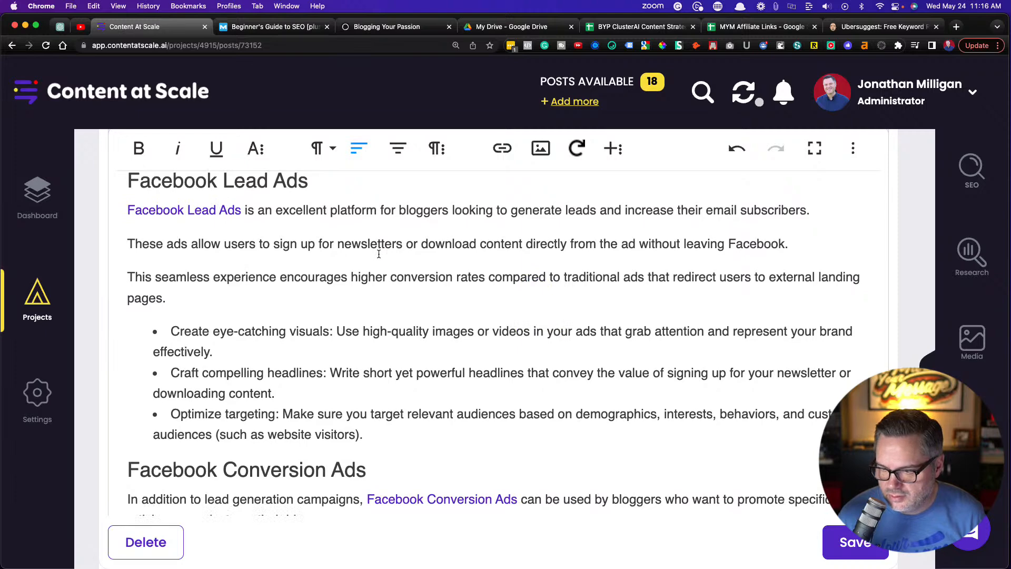
scroll(377, 254, "down", 2)
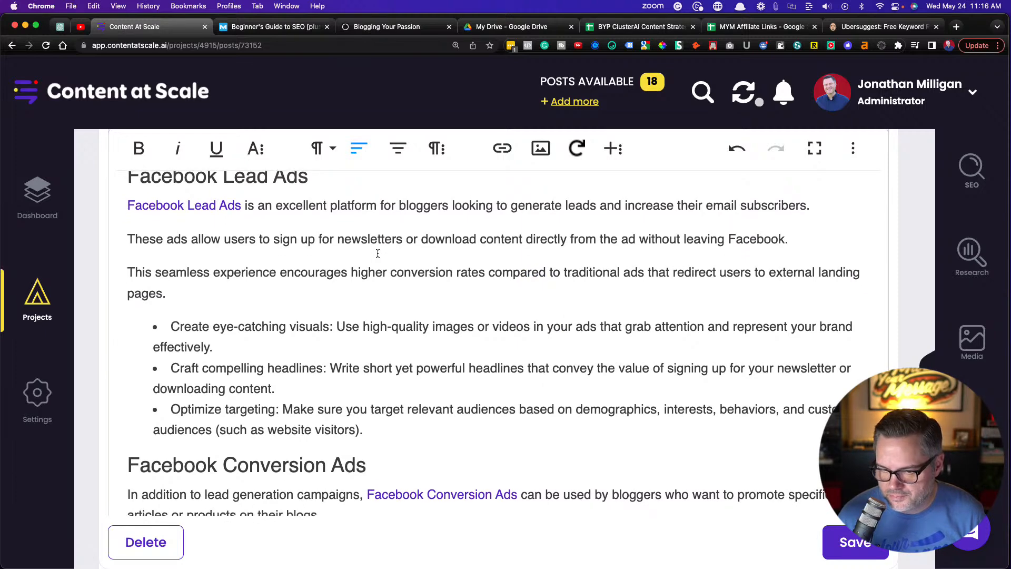
scroll(378, 254, "down", 2)
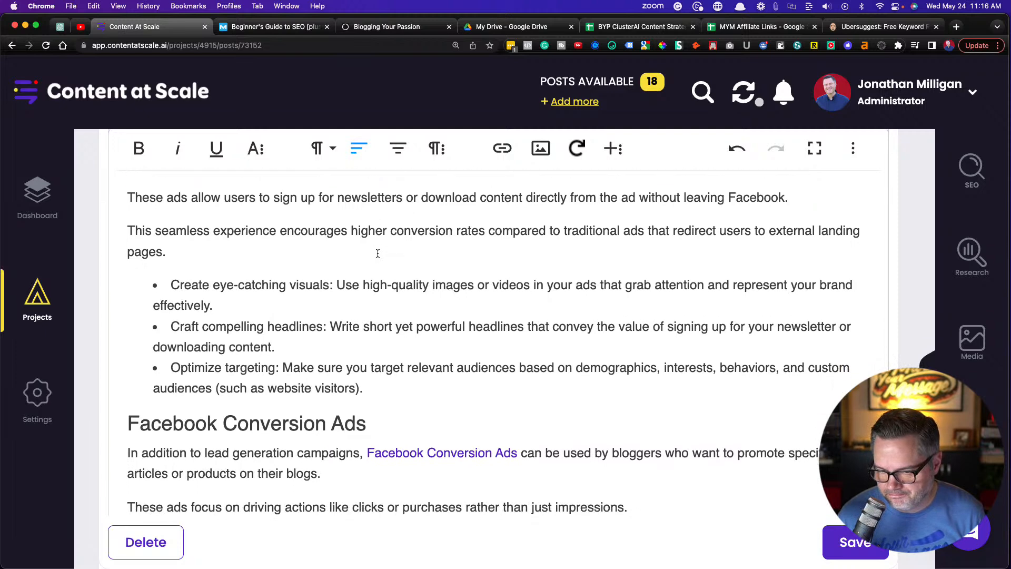
left_click_drag(334, 278, 172, 274)
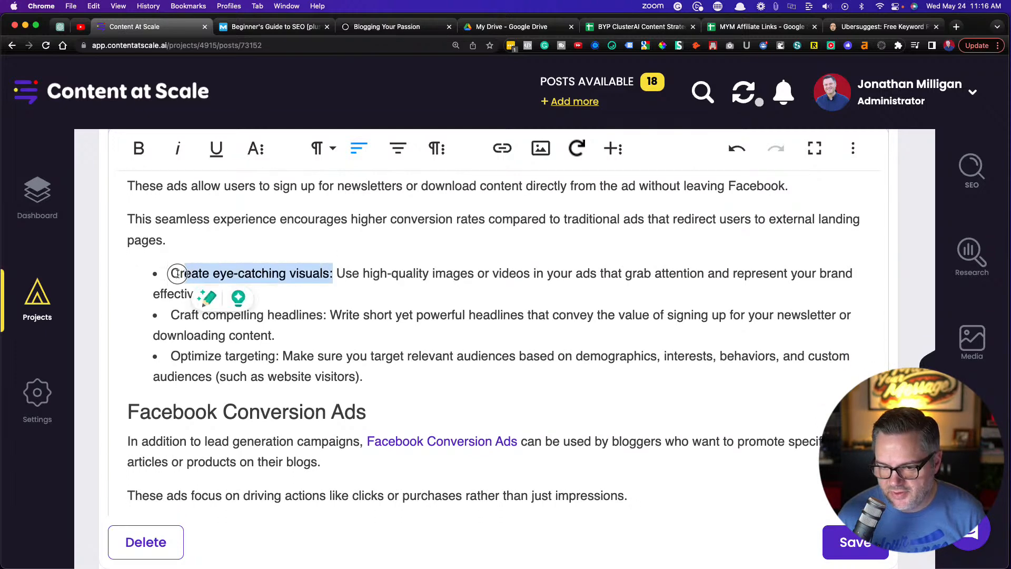
key("super+b")
key("super+i")
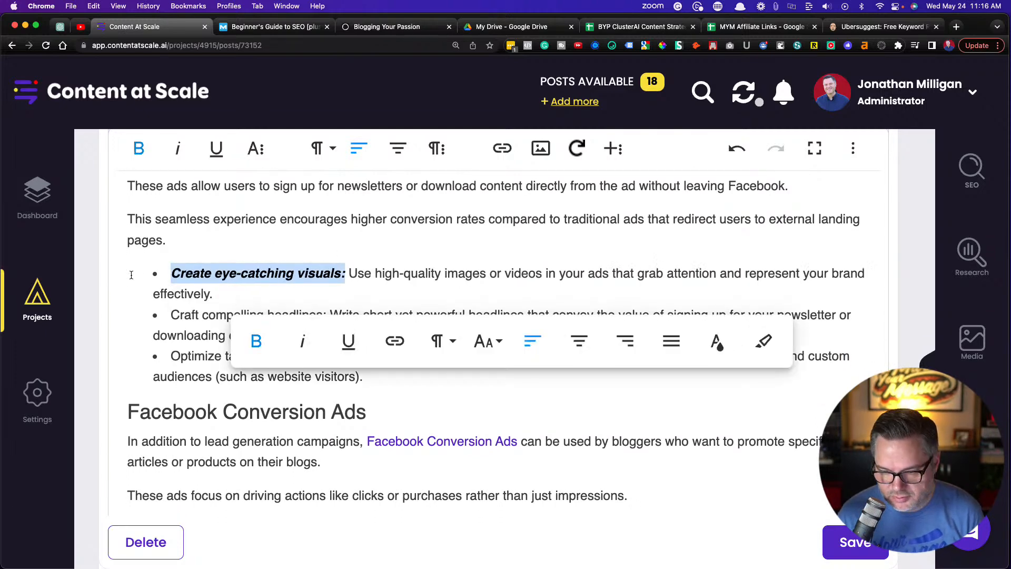
Make the lead-ins "Craft compelling headlines:" and "Optimize targeting:" bold and italic in the Facebook Lead Ads bullets
left_click(156, 314)
left_click_drag(329, 316, 171, 315)
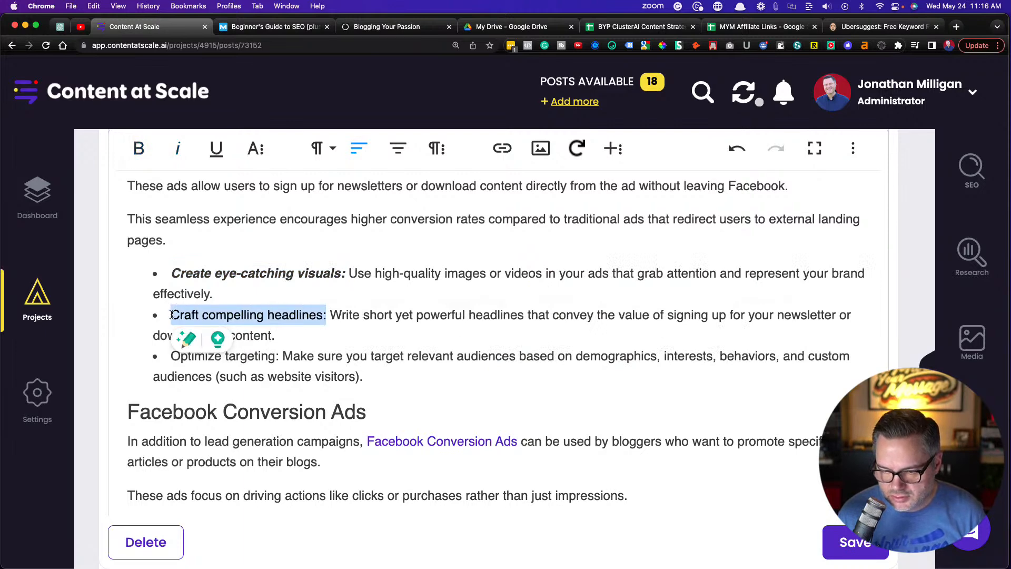
key("super+b")
key("super+i")
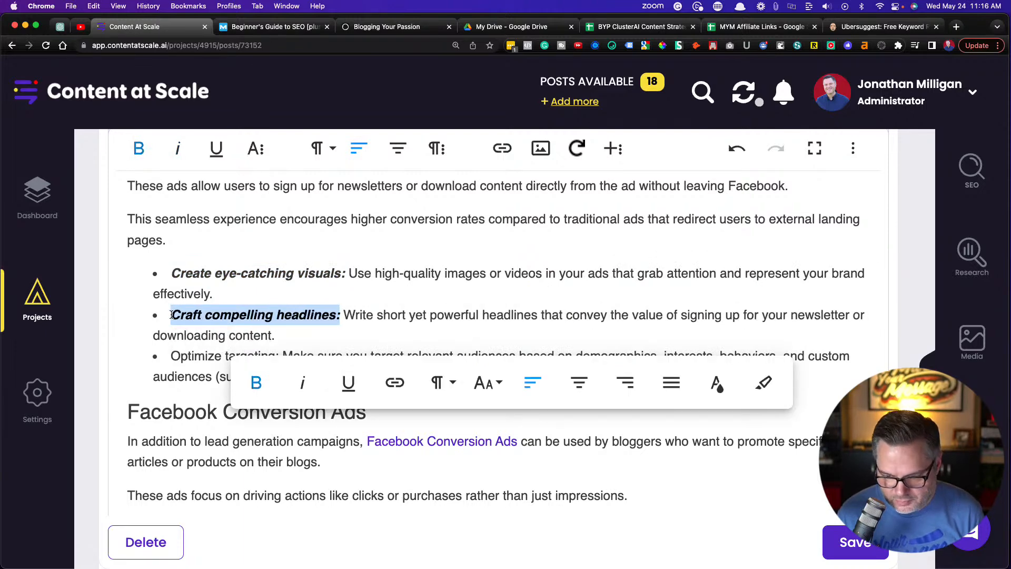
left_click(216, 296)
scroll(231, 299, "down", 3)
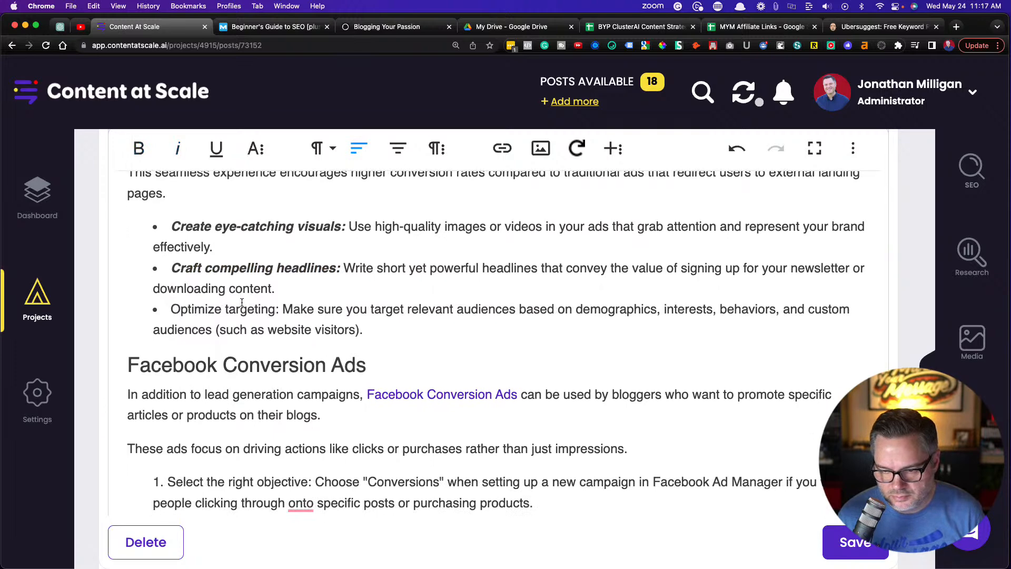
left_click_drag(278, 309, 170, 310)
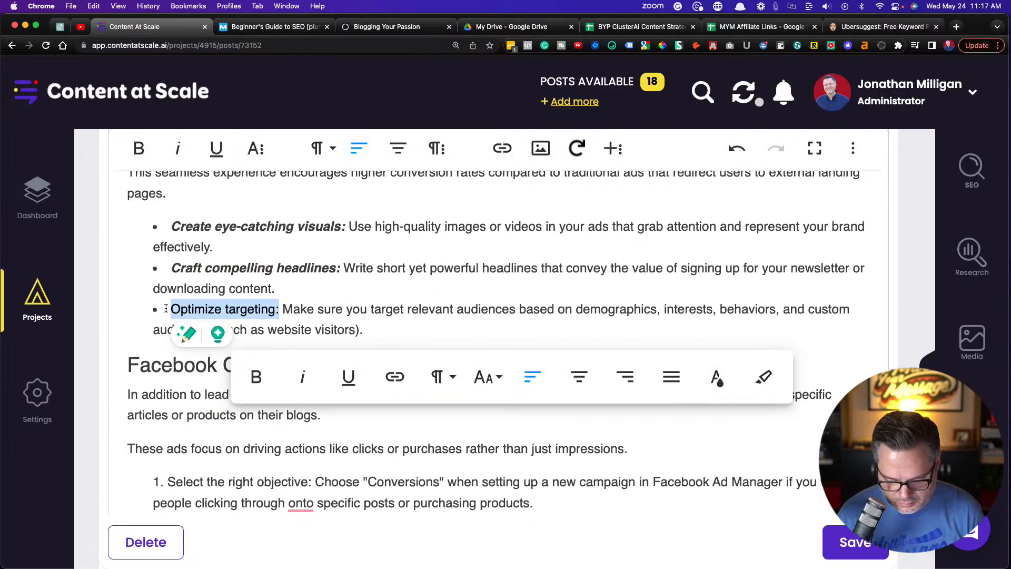
key("super+b")
key("super+i")
left_click(405, 268)
In the first Facebook Conversion Ads item, bold and italicize "Select the right objective:" and accept Grammarly's replacement of "onto" with "to"
scroll(405, 269, "down", 3)
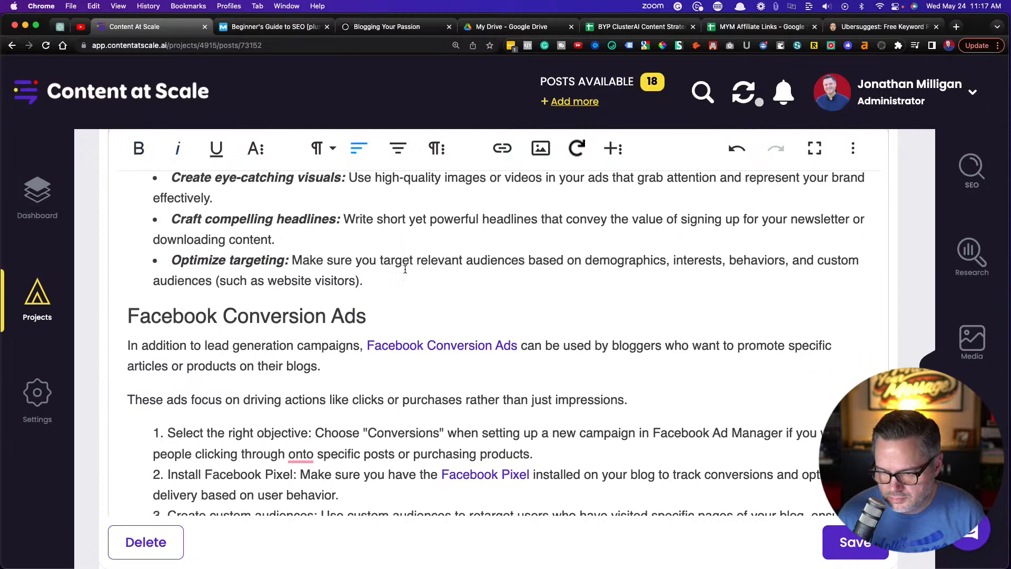
scroll(405, 269, "down", 5)
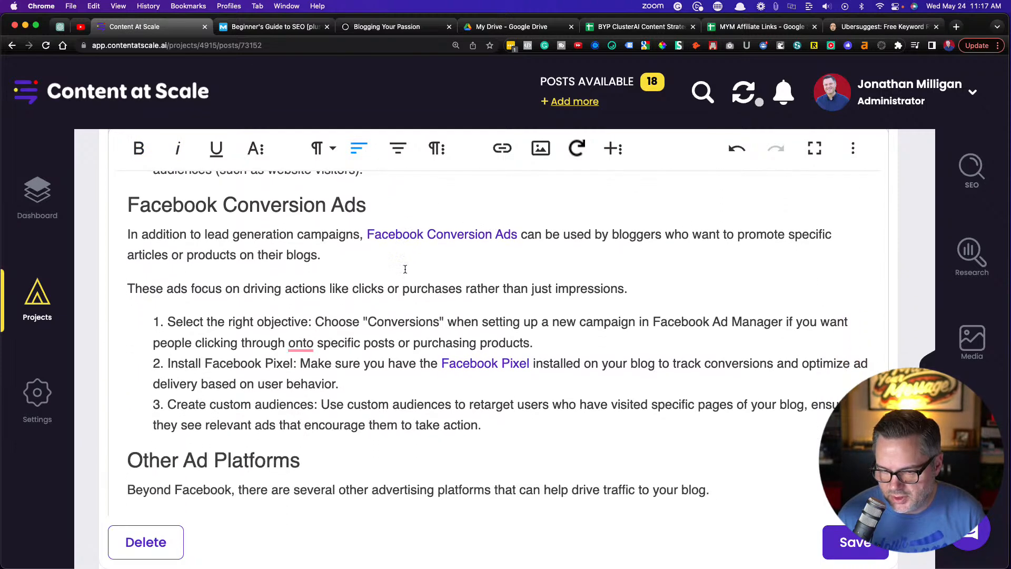
scroll(404, 269, "down", 1)
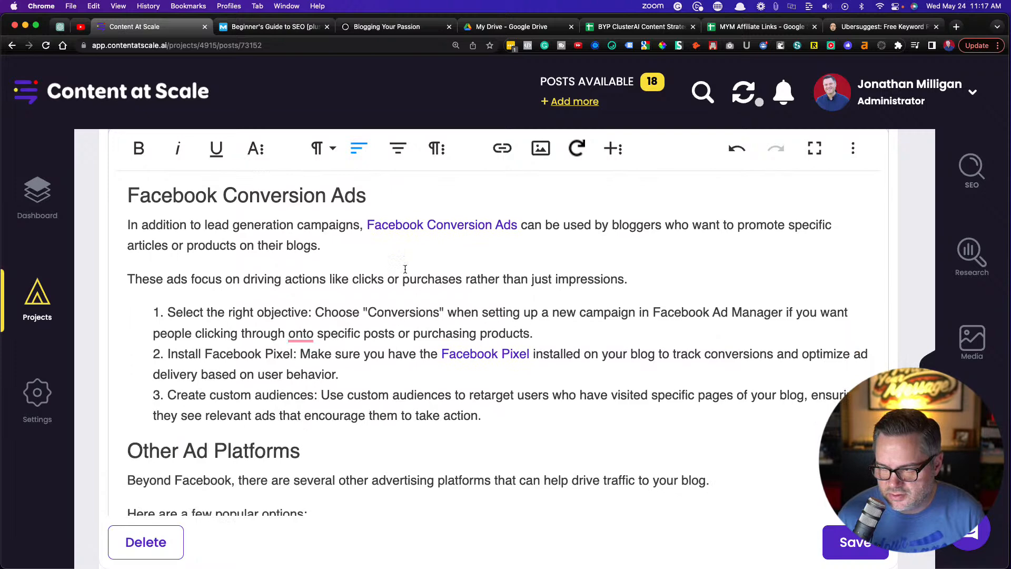
scroll(404, 269, "down", 3)
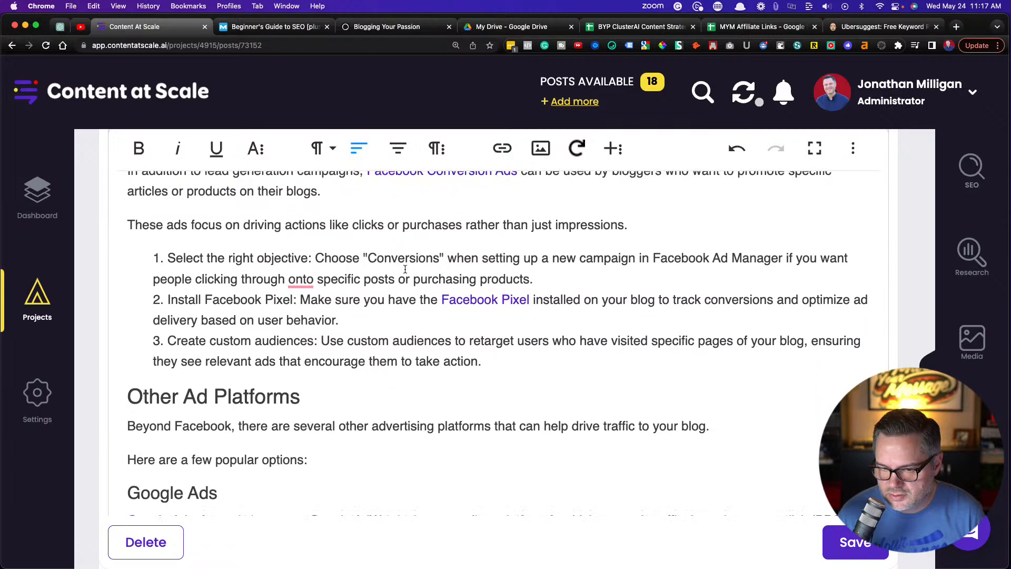
left_click_drag(313, 259, 135, 262)
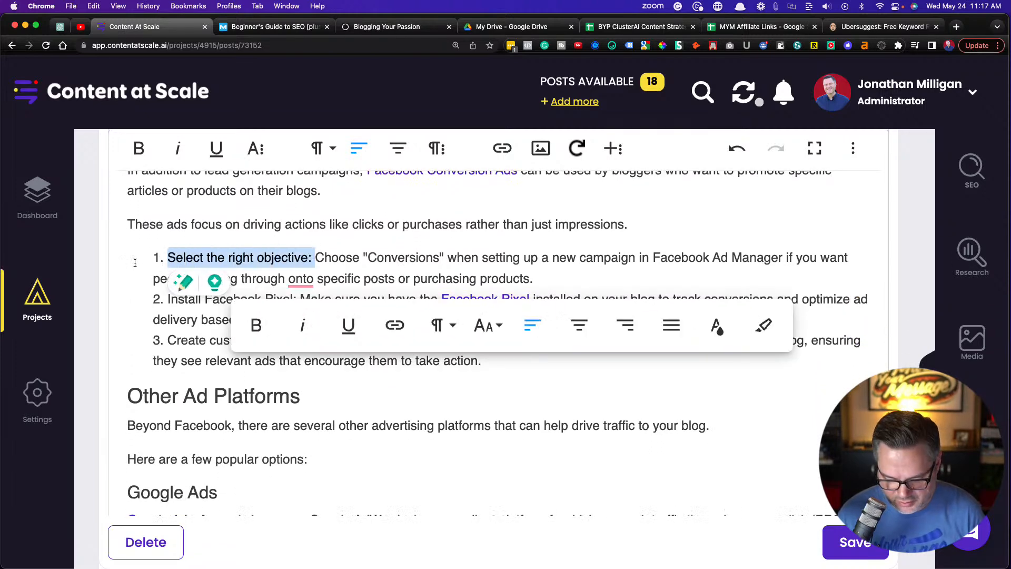
key("super+b")
key("super+i")
left_click(166, 298)
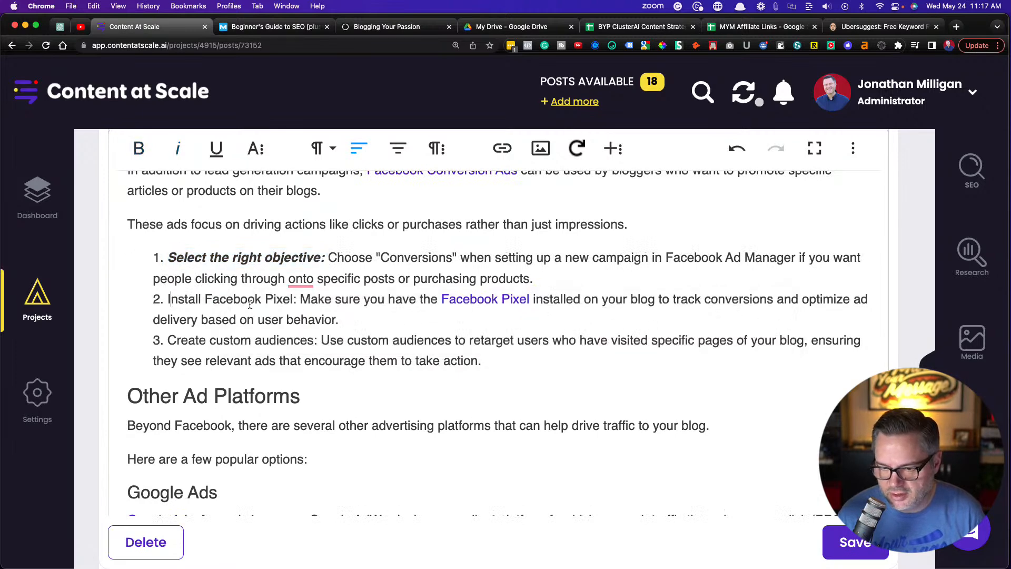
mouse_move(300, 282)
left_click(296, 326)
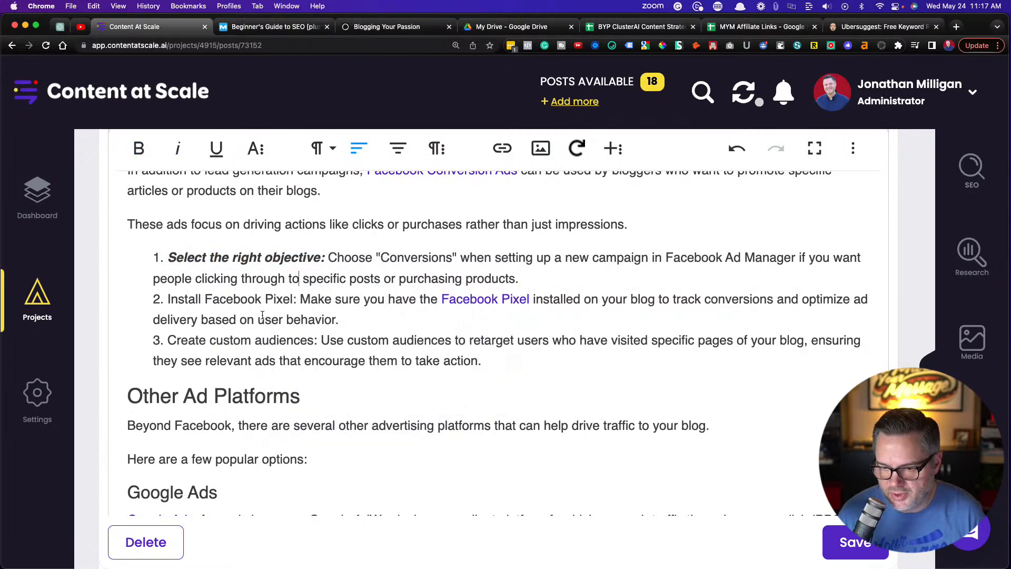
Make the lead-ins "Install Facebook Pixel:" and "Create custom audiences:" bold and italic in the Facebook Conversion Ads list
left_click_drag(295, 300, 135, 299)
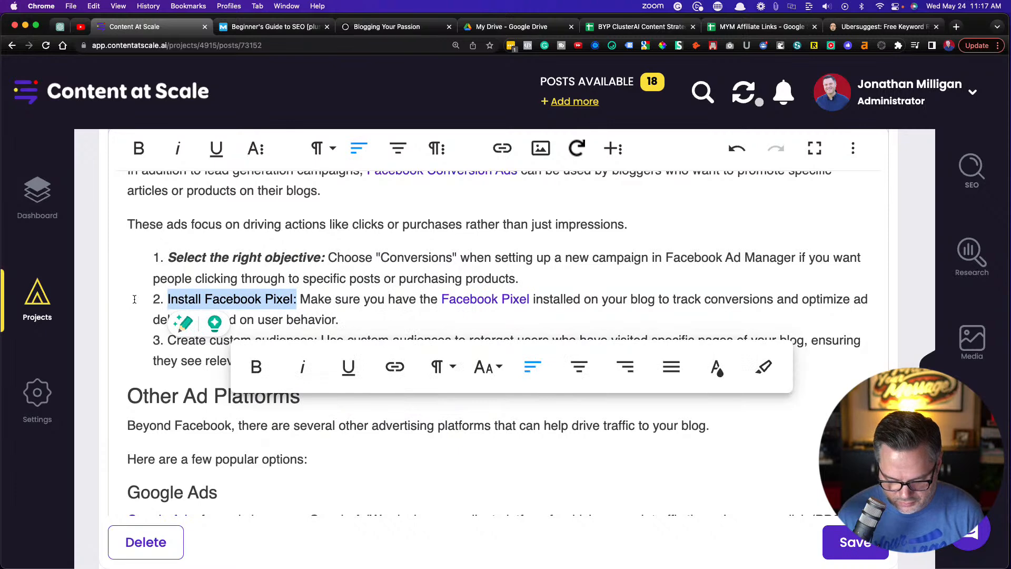
key("super+b")
key("super+i")
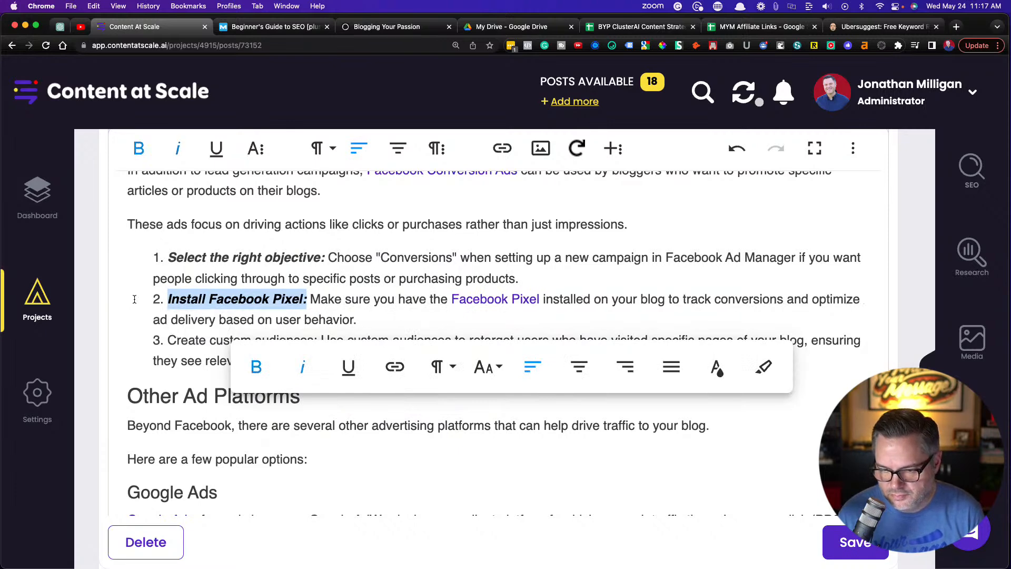
left_click(179, 327)
left_click_drag(319, 341, 147, 339)
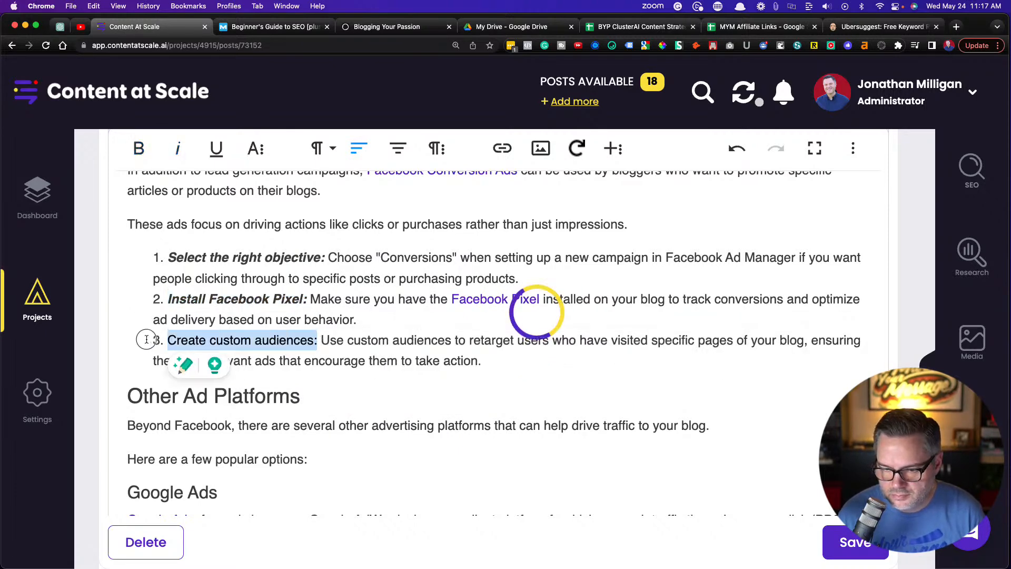
key("super+b")
key("super+i")
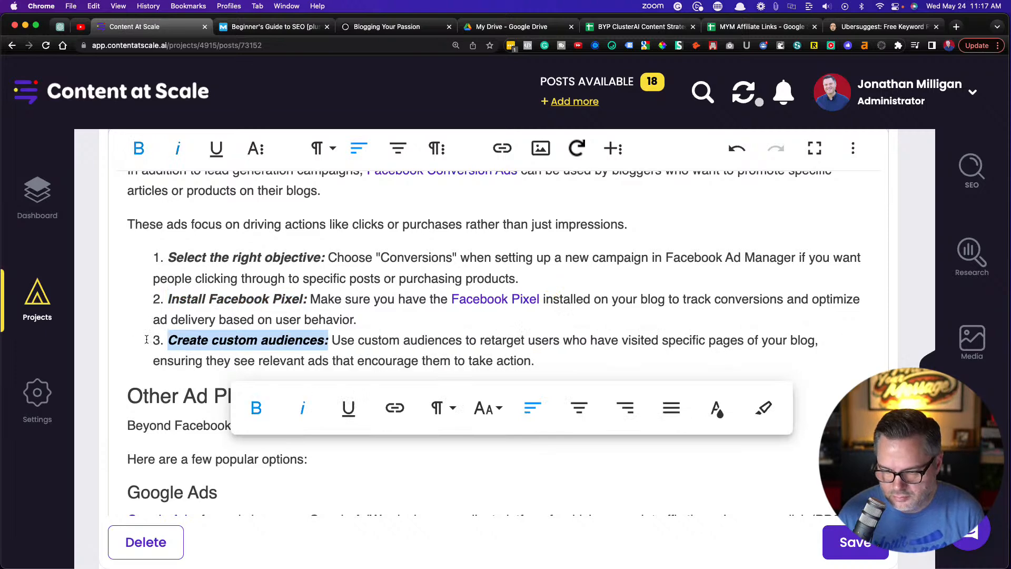
left_click(326, 319)
Accept Grammarly's replacement of "onto" with "to" under Google Ads and its comma before "such" under Pinterest Promoted Pins
scroll(327, 318, "down", 1)
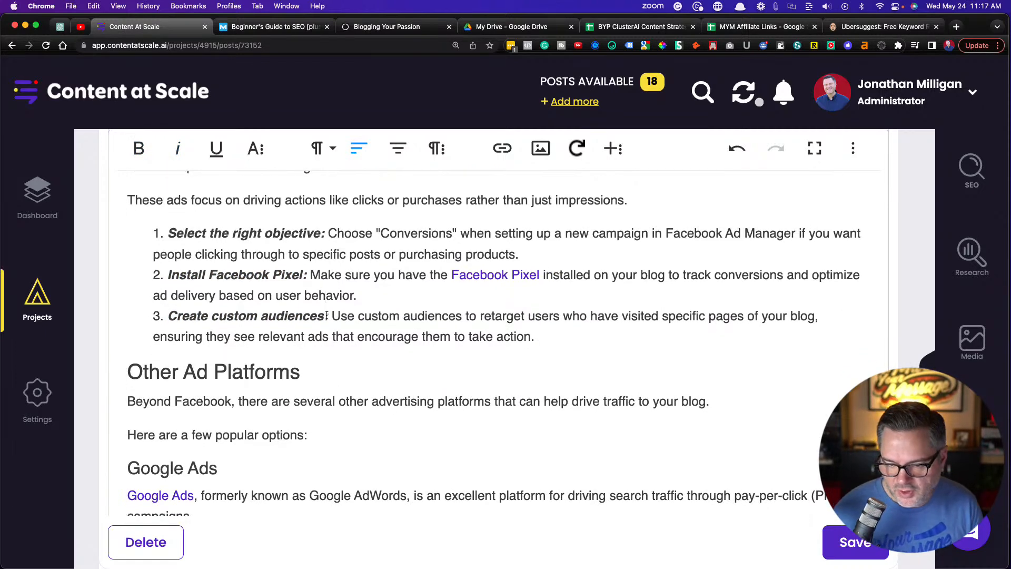
scroll(326, 315, "down", 5)
scroll(326, 312, "down", 2)
scroll(326, 312, "down", 2)
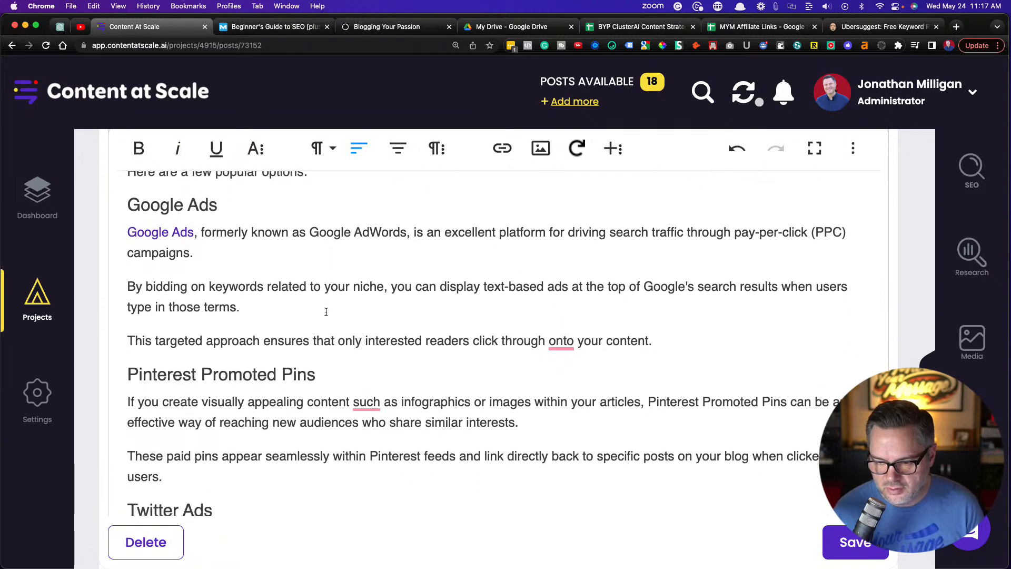
scroll(326, 312, "down", 1)
scroll(325, 311, "up", 1)
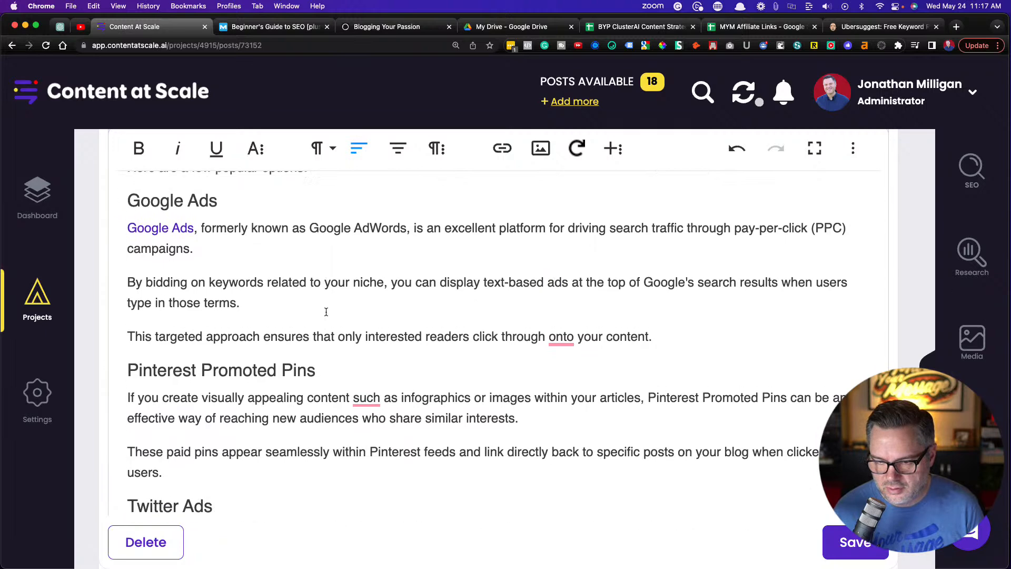
scroll(326, 311, "up", 2)
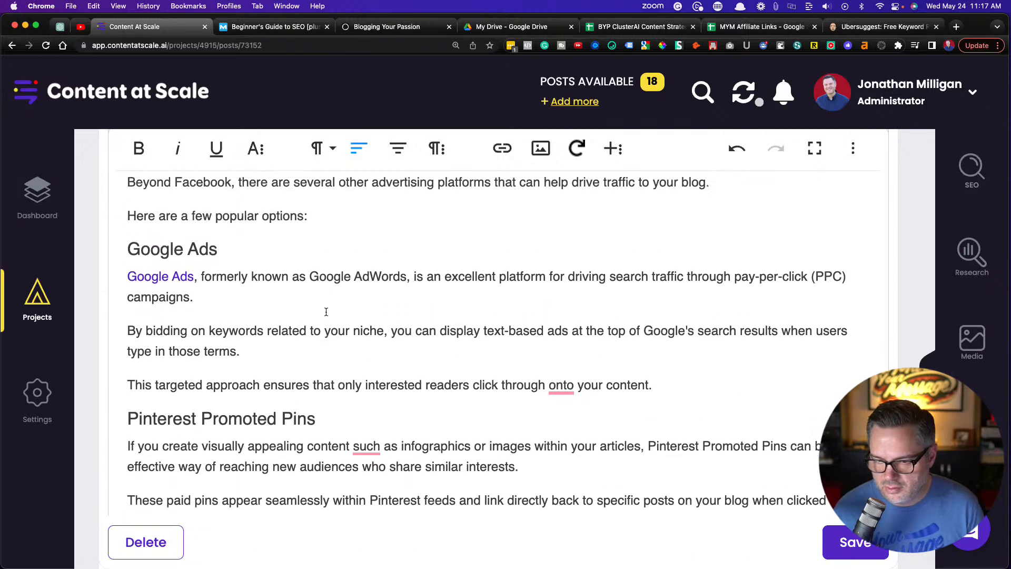
scroll(481, 377, "down", 1)
mouse_move(570, 383)
left_click(621, 425)
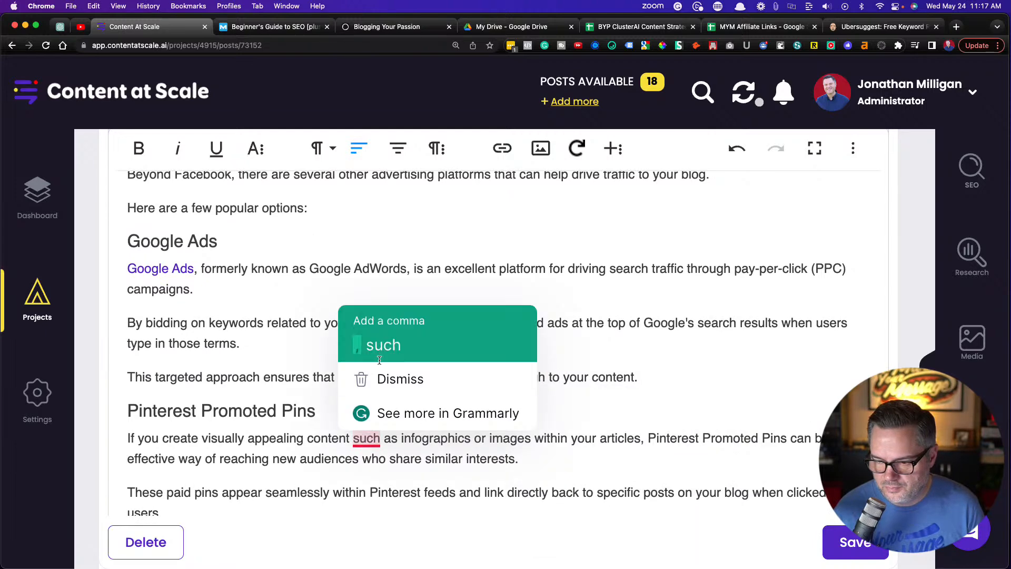
left_click(379, 347)
In the Twitter Ads section, accept Grammarly's comma before "which" and change "followers look-alikes" to "follower look-alikes"
scroll(249, 316, "down", 3)
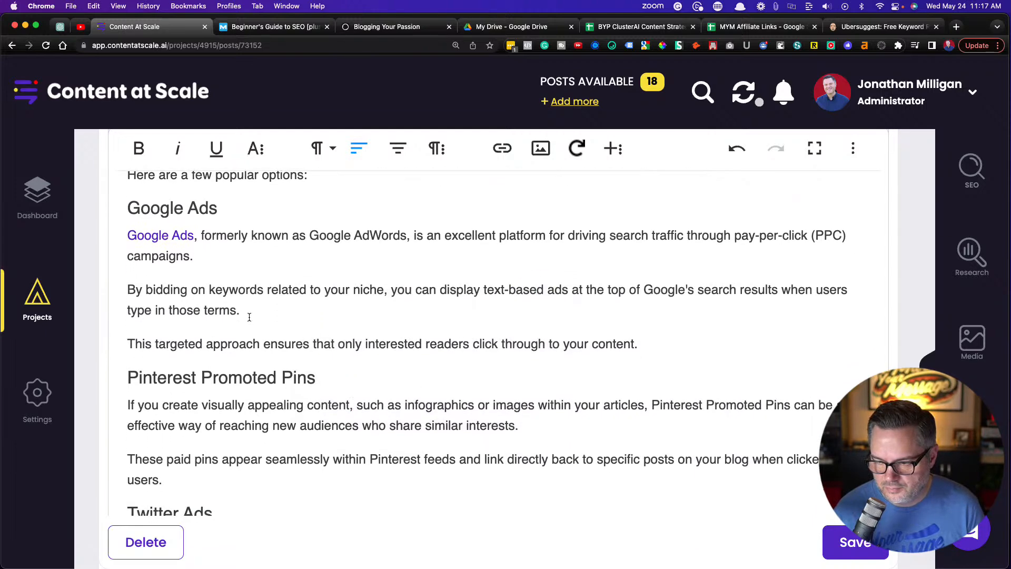
scroll(249, 317, "down", 4)
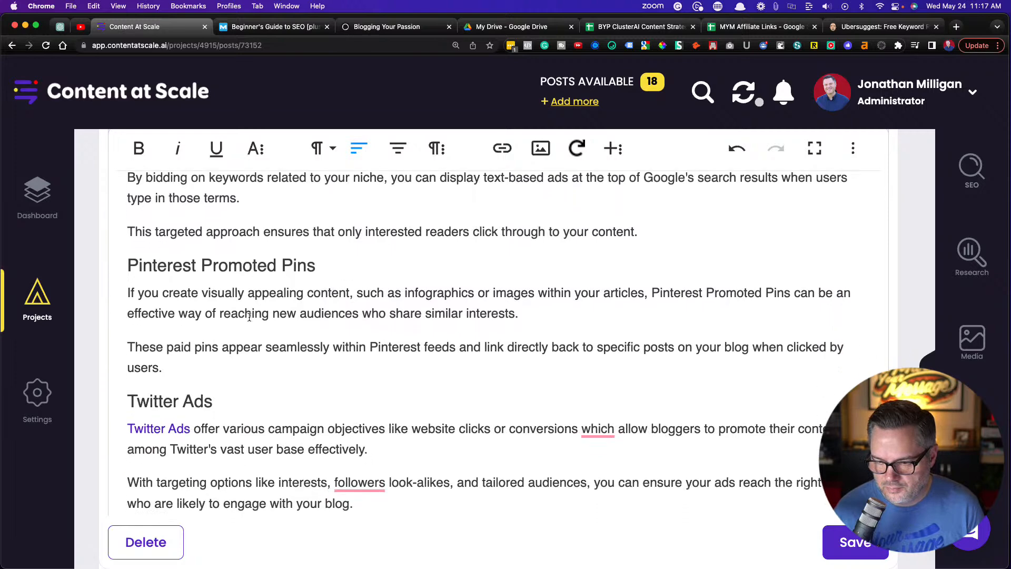
scroll(249, 316, "down", 3)
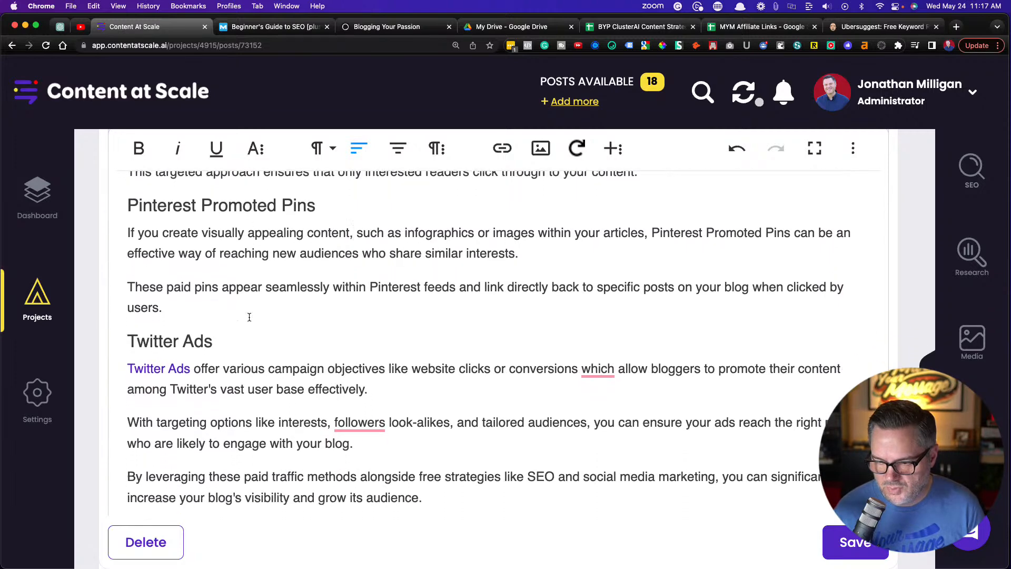
scroll(249, 316, "down", 1)
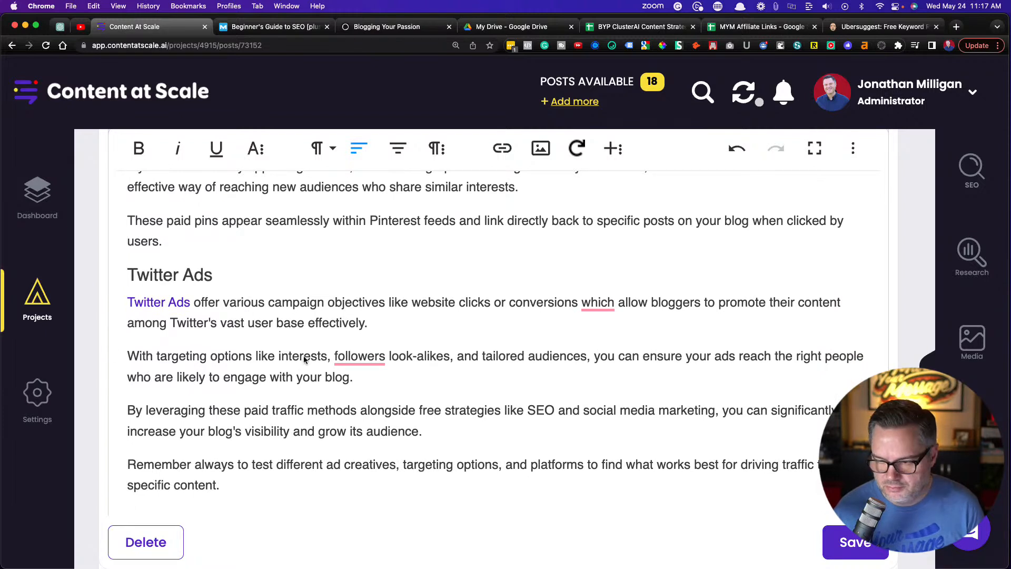
mouse_move(600, 302)
left_click(602, 356)
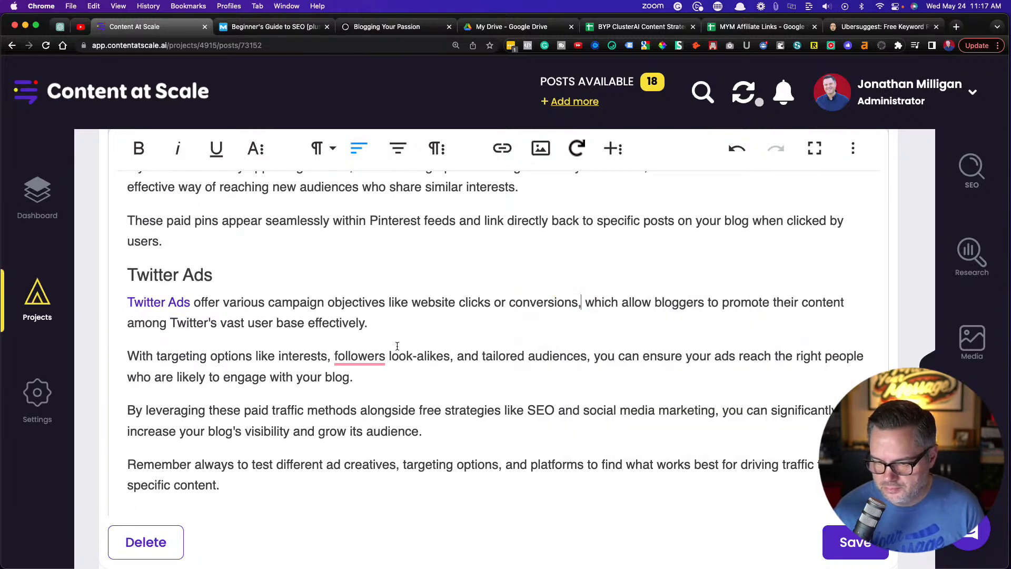
mouse_move(349, 355)
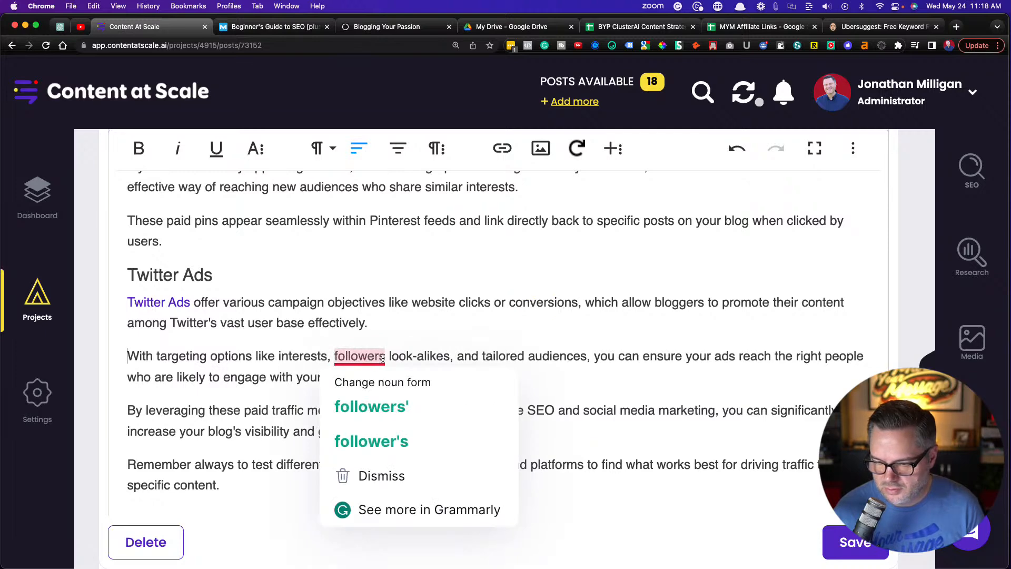
left_click(385, 356)
key("BackSpace")
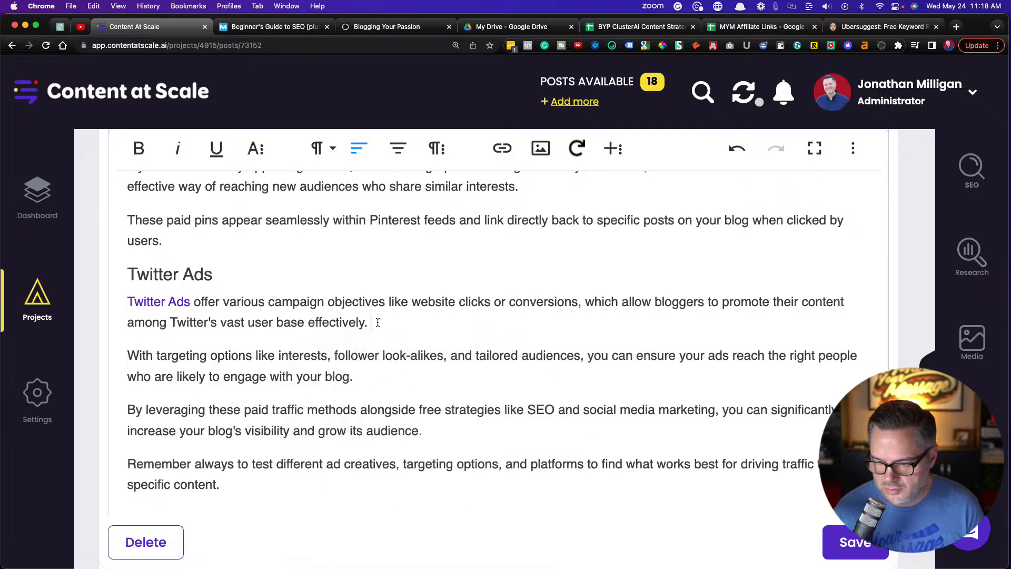
In the paid traffic Key Takeaway box, accept Grammarly's commas before both flagged "and"s, before "or behaviors" and before "bloggers"
scroll(378, 322, "down", 3)
scroll(378, 322, "down", 2)
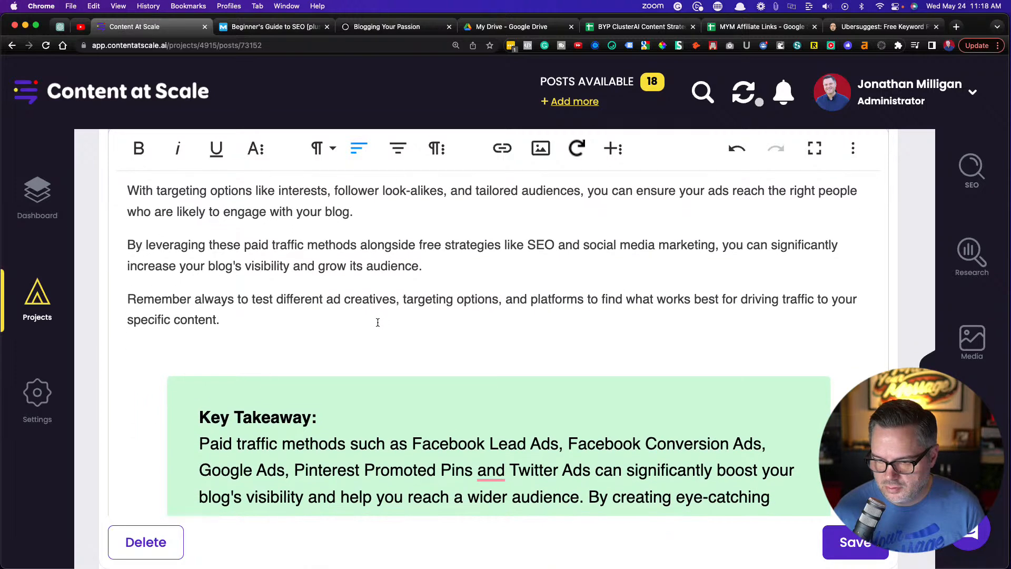
scroll(377, 323, "down", 5)
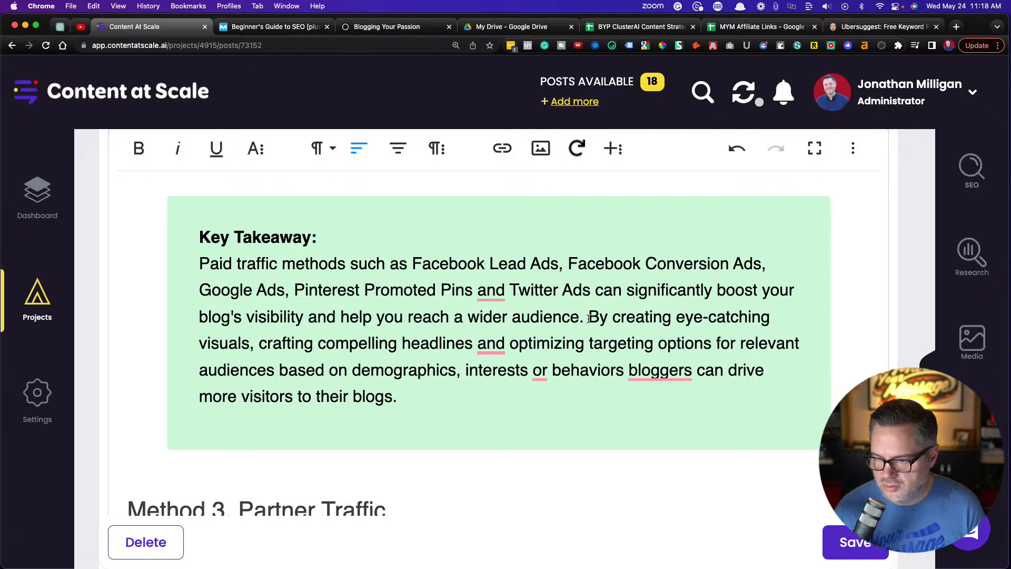
mouse_move(492, 295)
left_click(496, 340)
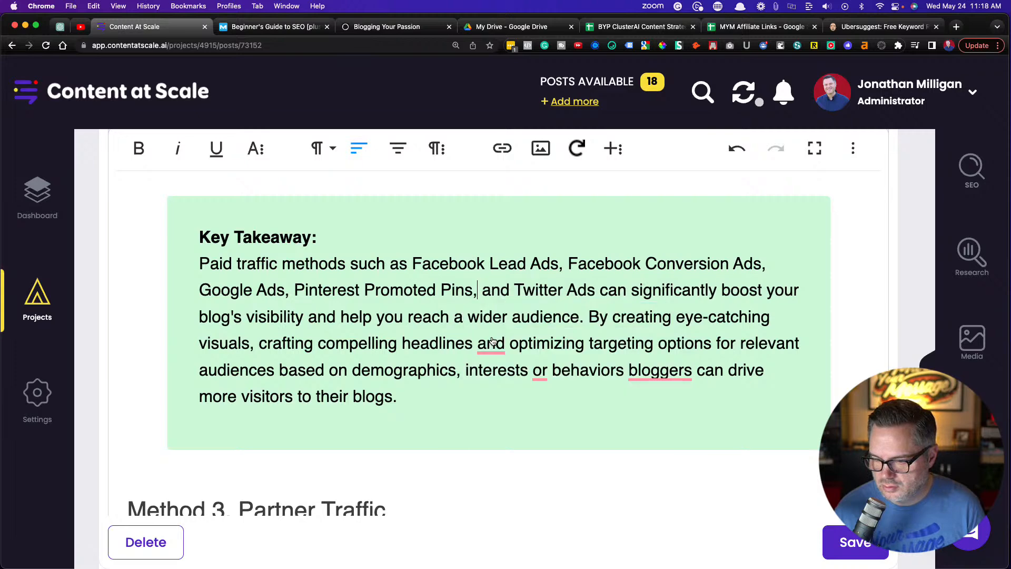
mouse_move(490, 351)
left_click(501, 393)
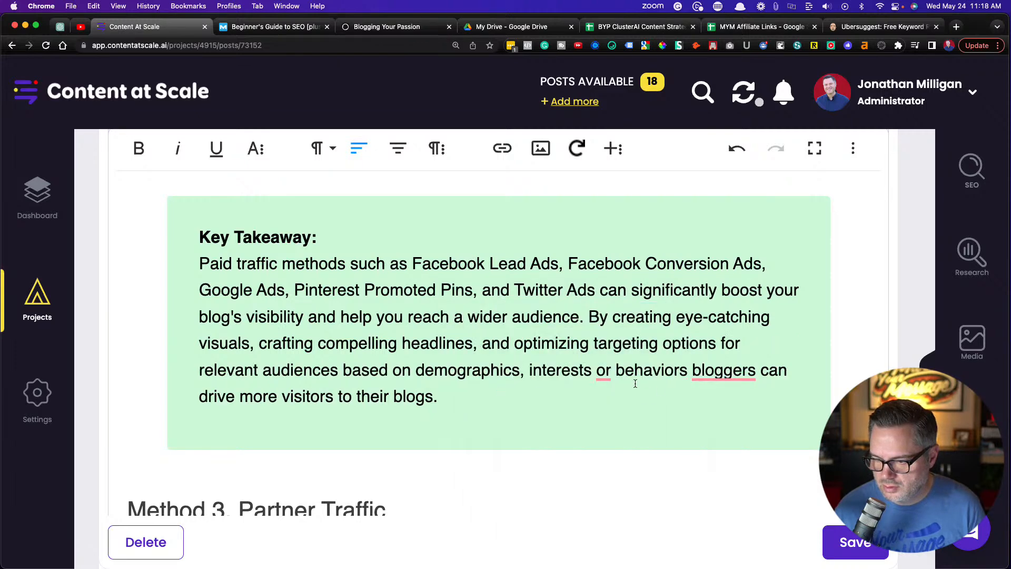
mouse_move(599, 371)
left_click(611, 419)
mouse_move(732, 372)
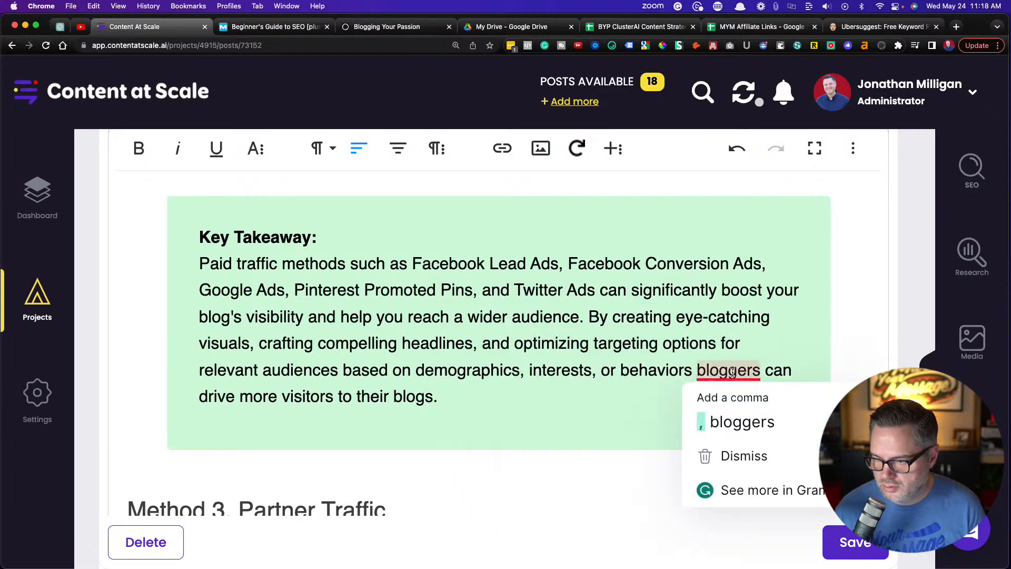
left_click(742, 421)
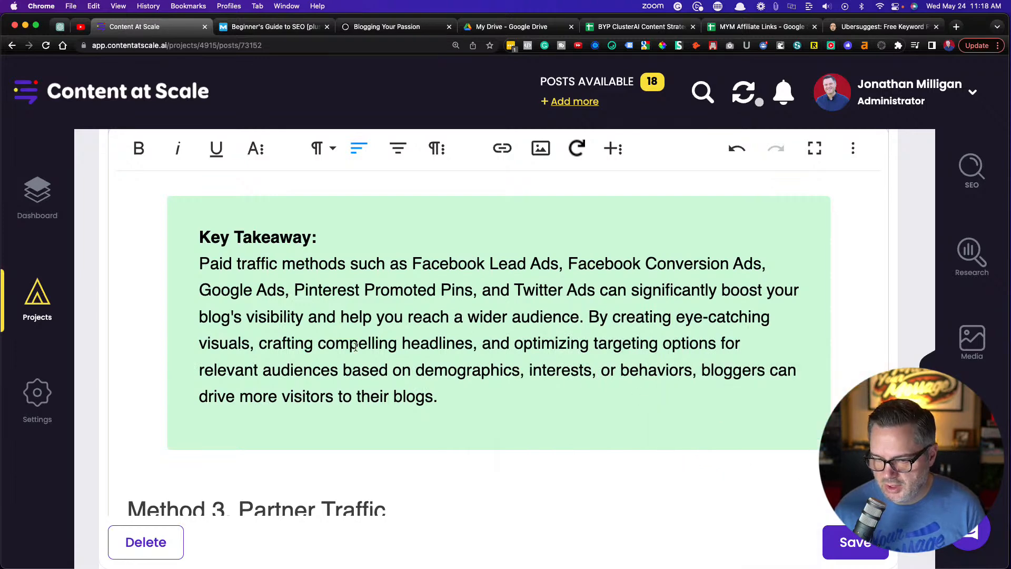
Accept Grammarly's comma after "influencers" in the second paragraph of the Method 3. Partner Traffic section
scroll(356, 346, "down", 5)
scroll(355, 347, "down", 3)
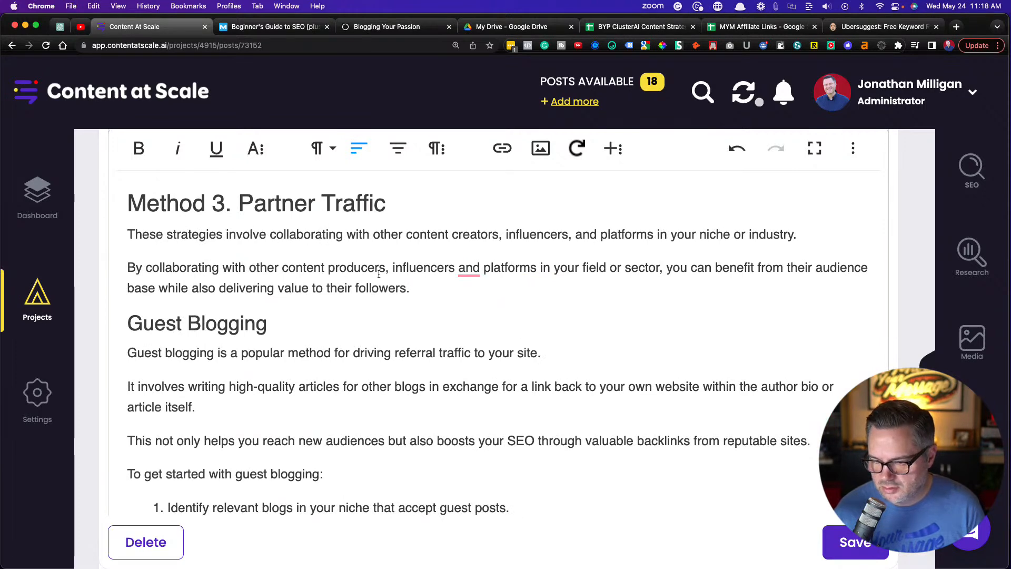
mouse_move(469, 269)
left_click(484, 318)
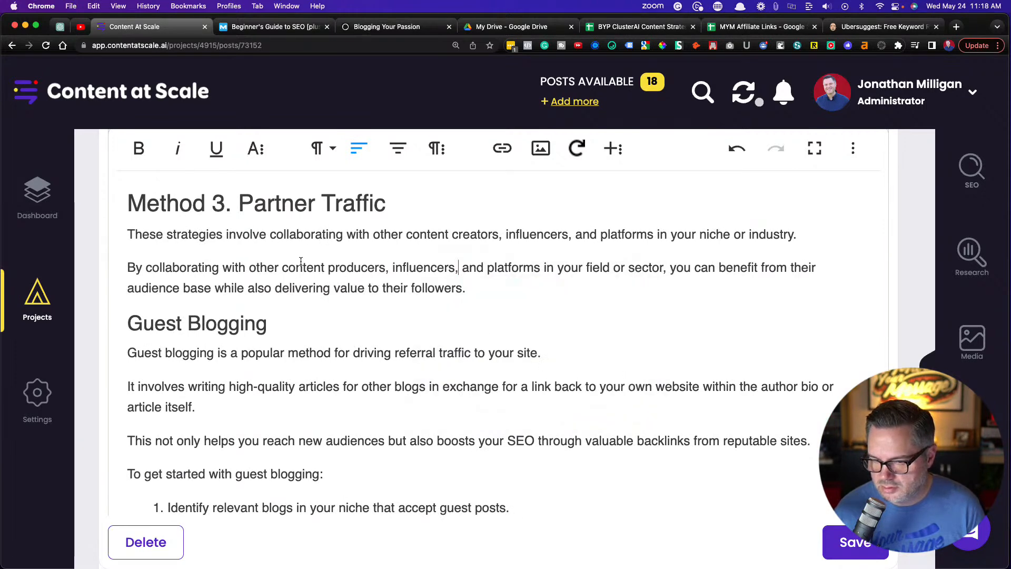
Read through the Guest Blogging and Guest Podcasting sections, including their numbered getting-started lists
scroll(301, 261, "down", 5)
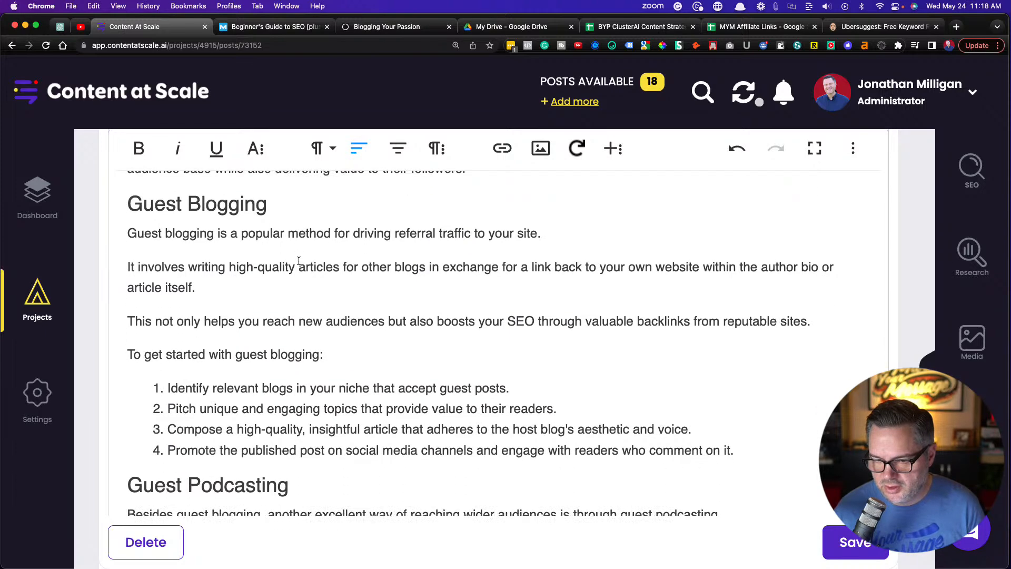
scroll(299, 260, "down", 1)
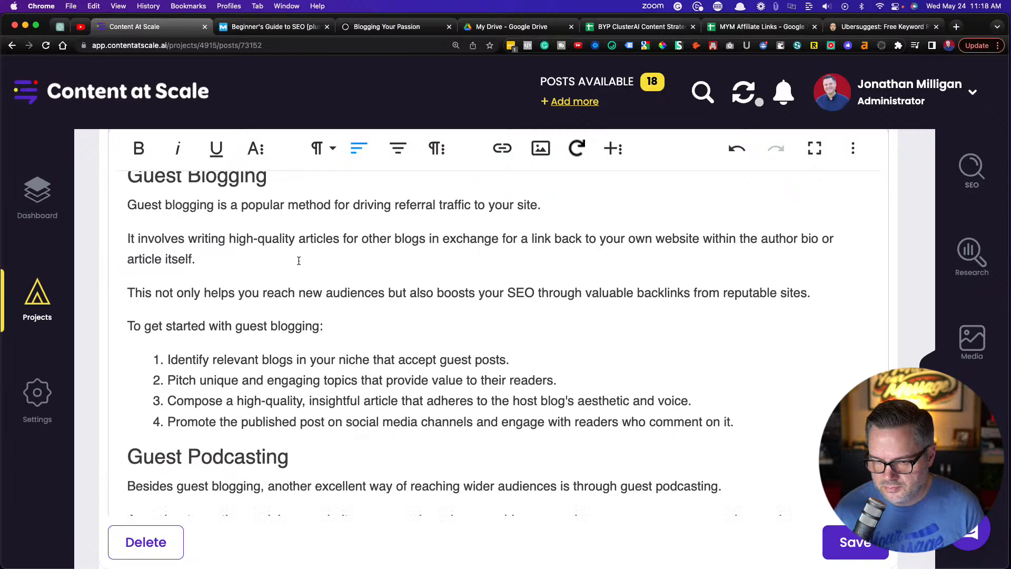
scroll(299, 261, "down", 3)
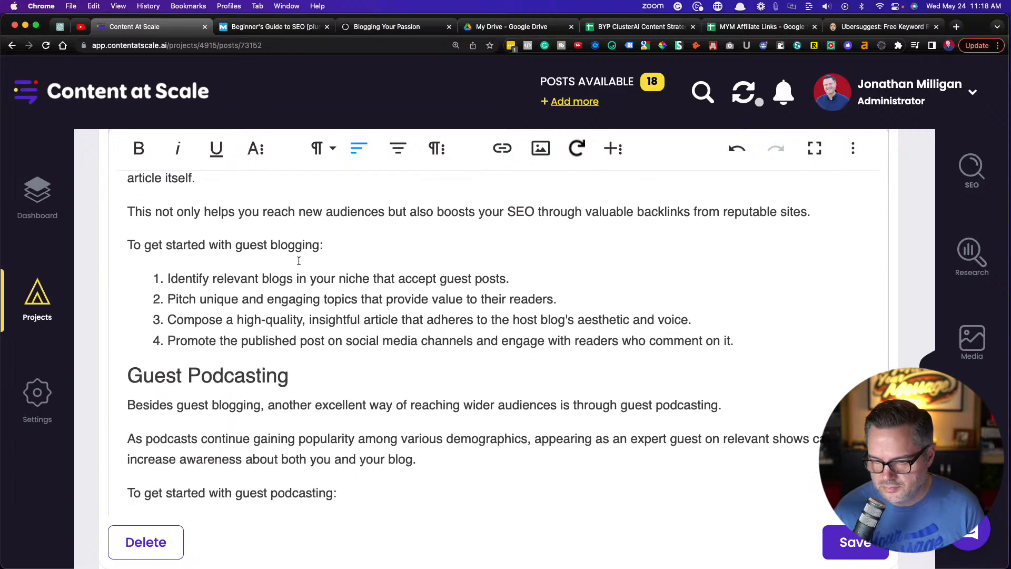
scroll(299, 261, "down", 2)
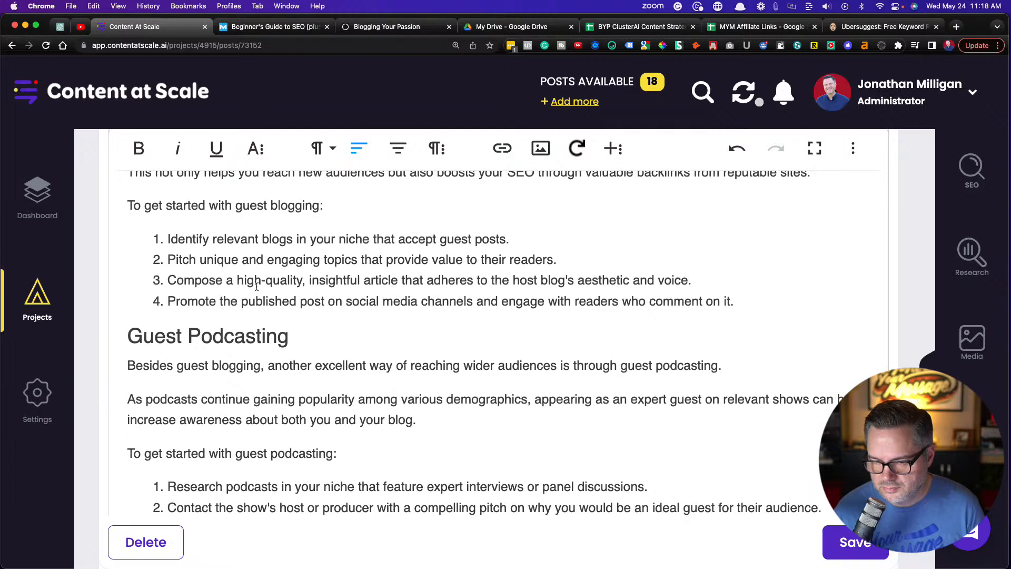
scroll(298, 299, "up", 3)
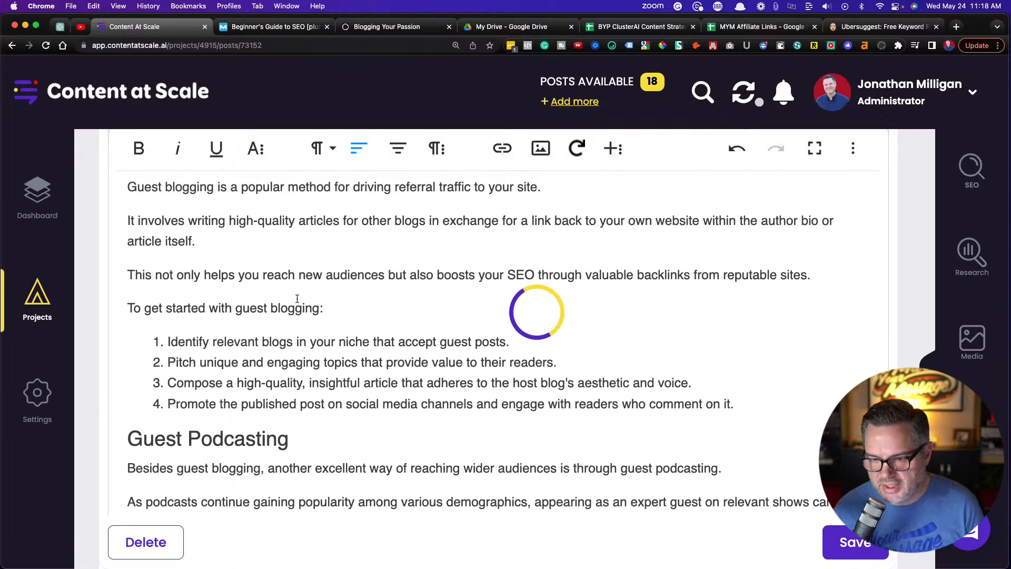
scroll(298, 298, "down", 1)
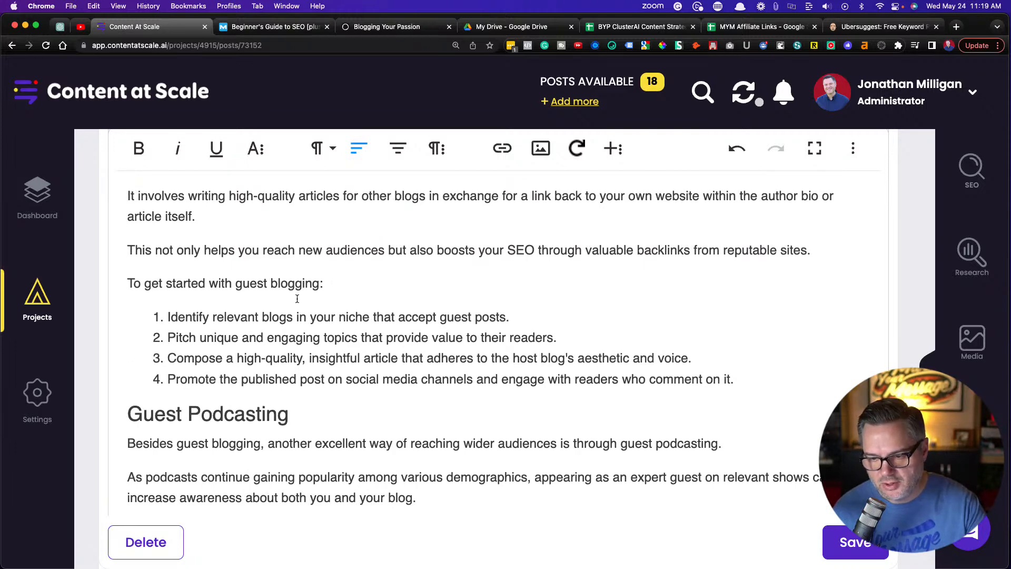
scroll(297, 298, "up", 3)
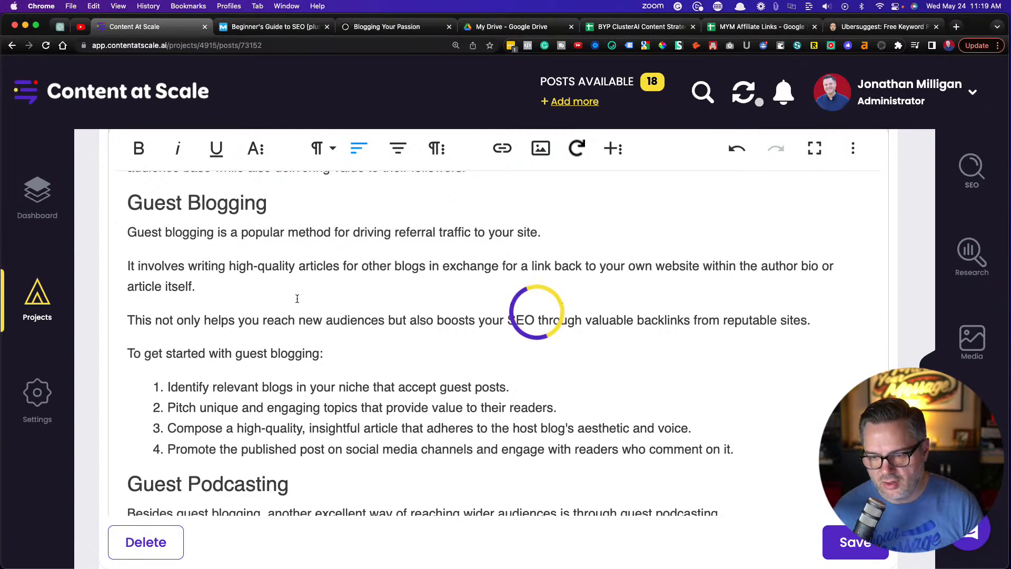
scroll(339, 355, "down", 5)
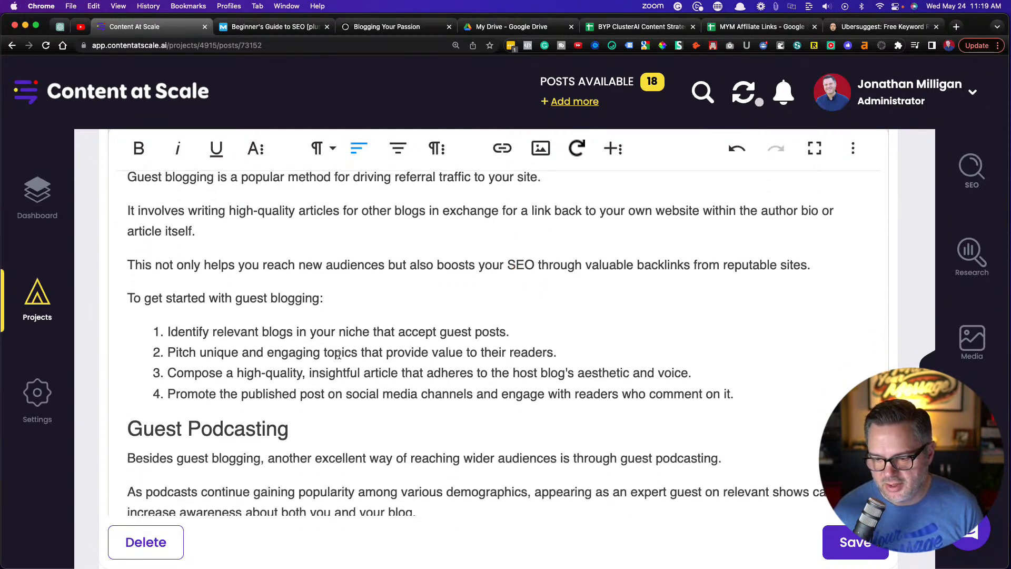
scroll(339, 354, "down", 1)
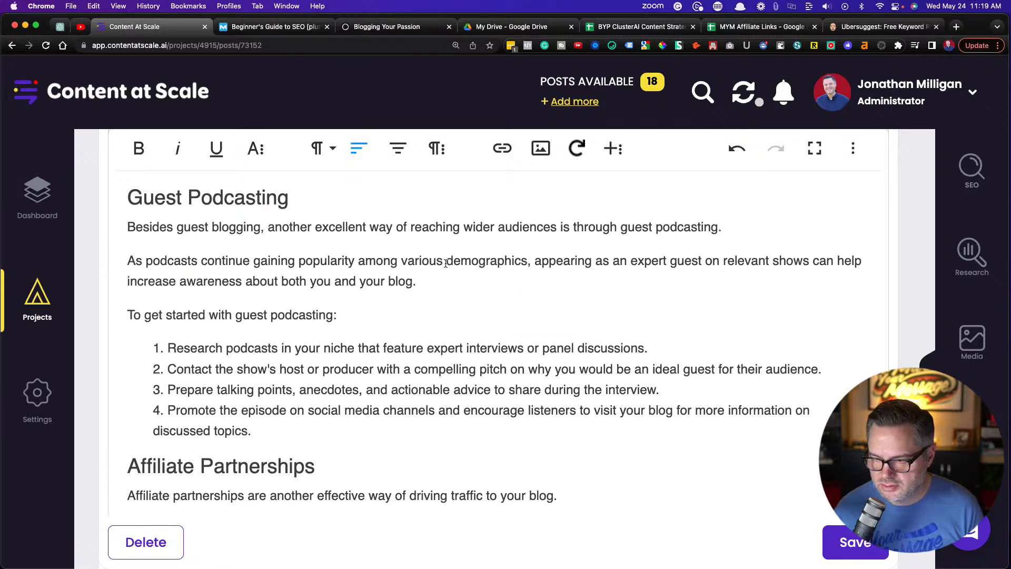
scroll(295, 287, "down", 4)
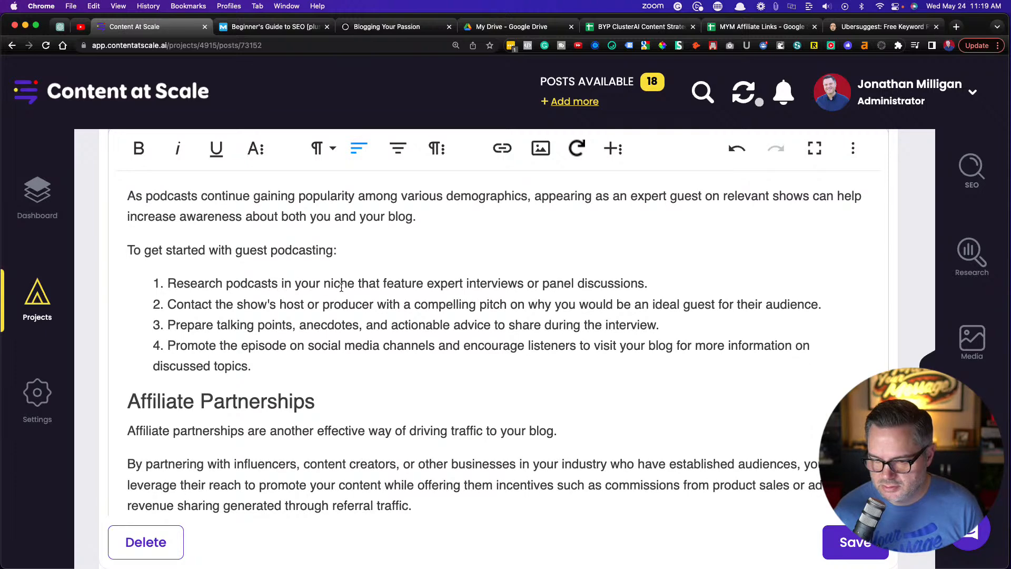
Below the numbered guest podcasting list, add a regular paragraph outside the list that begins with "ProTip:"
scroll(341, 287, "down", 1)
left_click(284, 352)
key("Return")
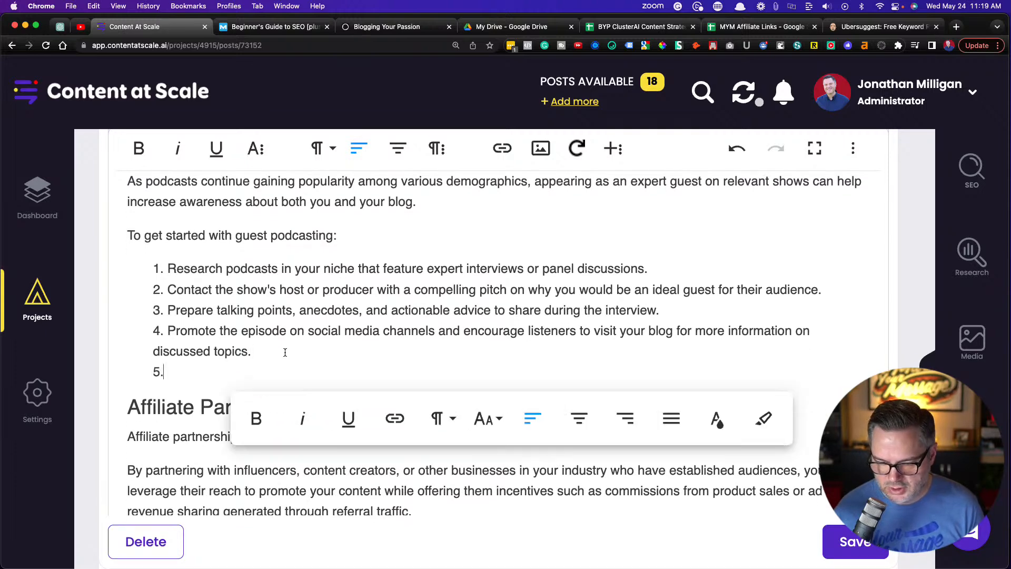
key("Return")
type("Pr")
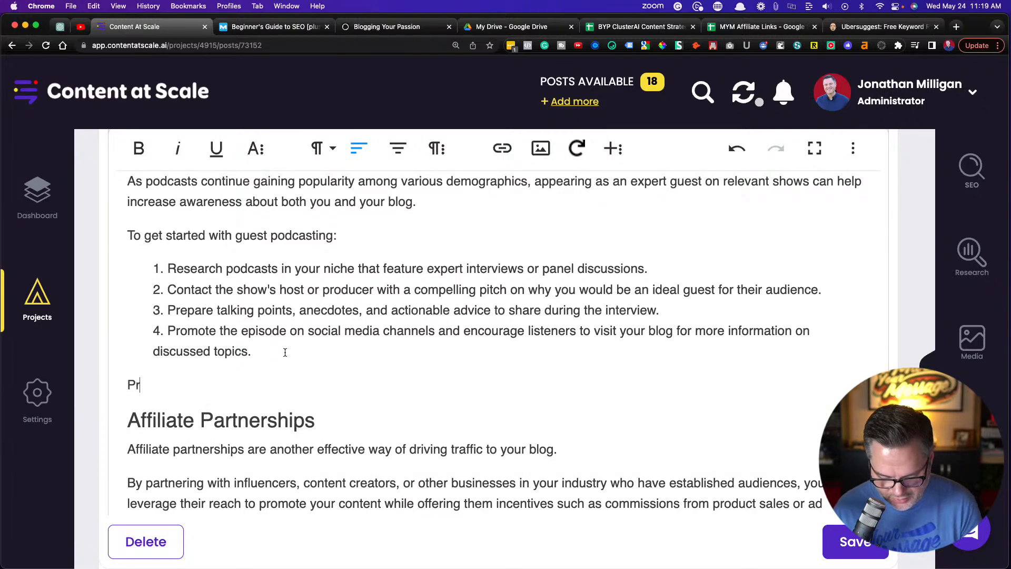
type("oTip")
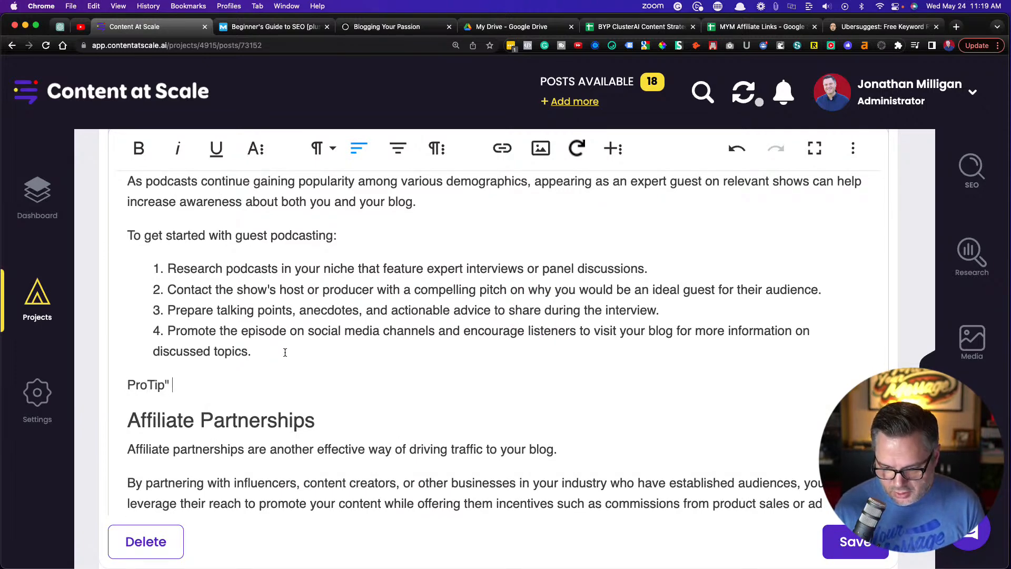
type(":")
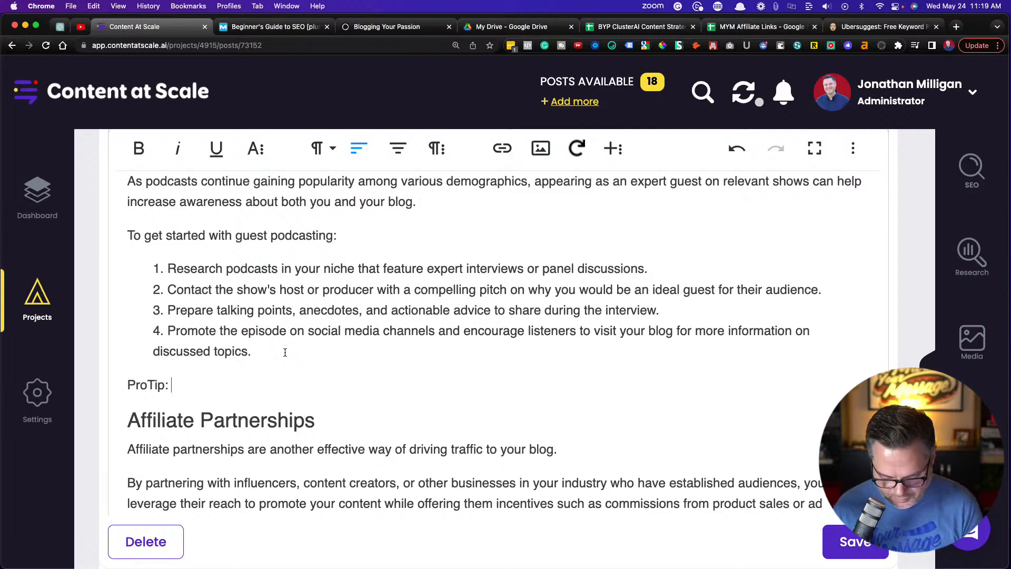
type(" To get on mor")
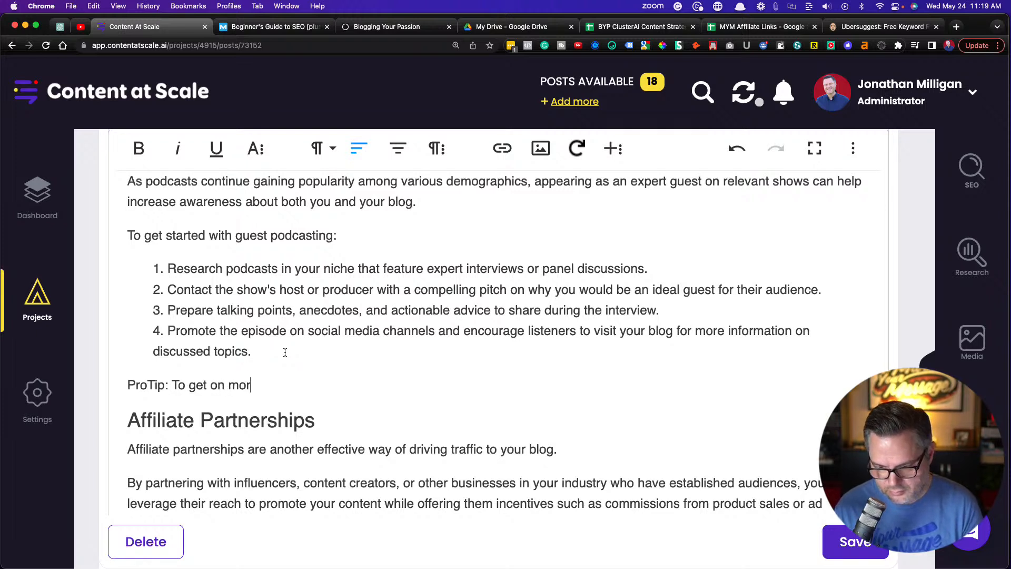
type("e podcast interviews fas")
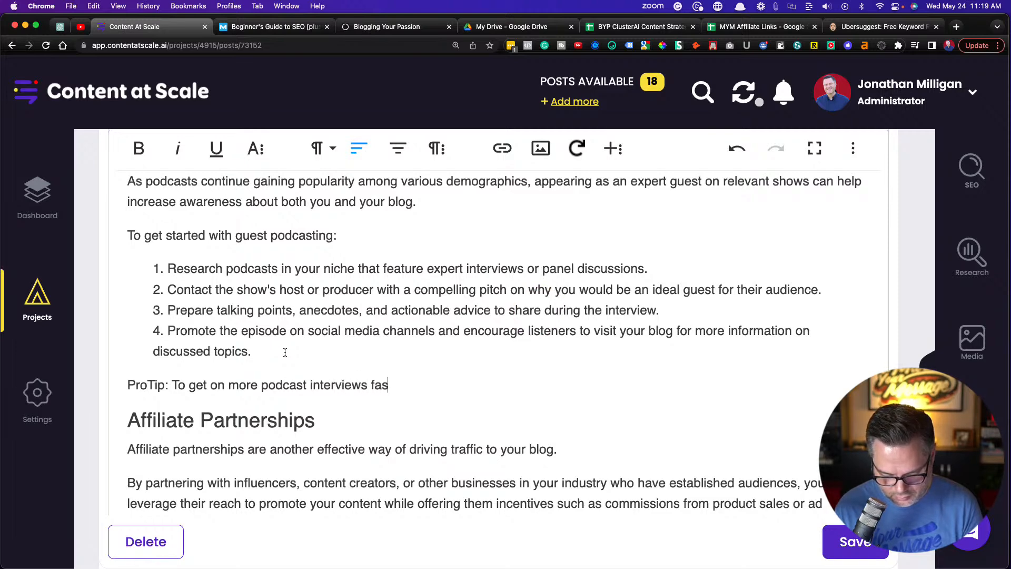
type("ter, ch")
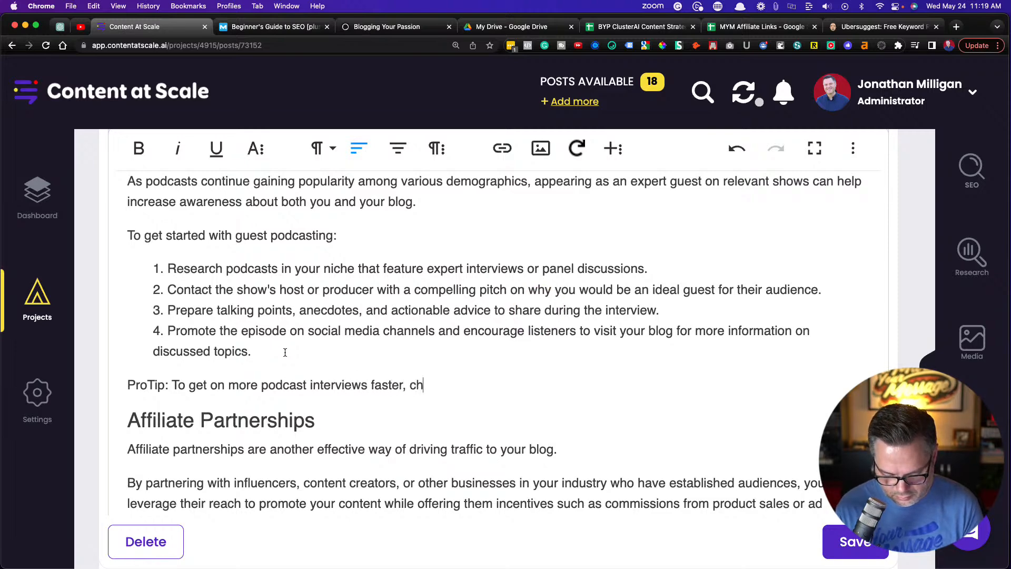
type("eck out Po")
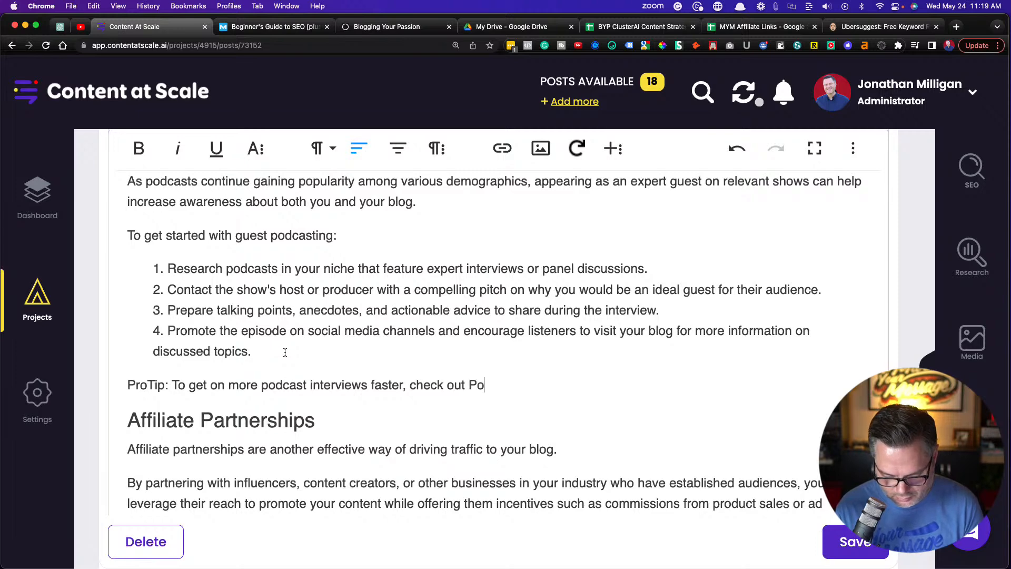
type("dMatch.com. It")
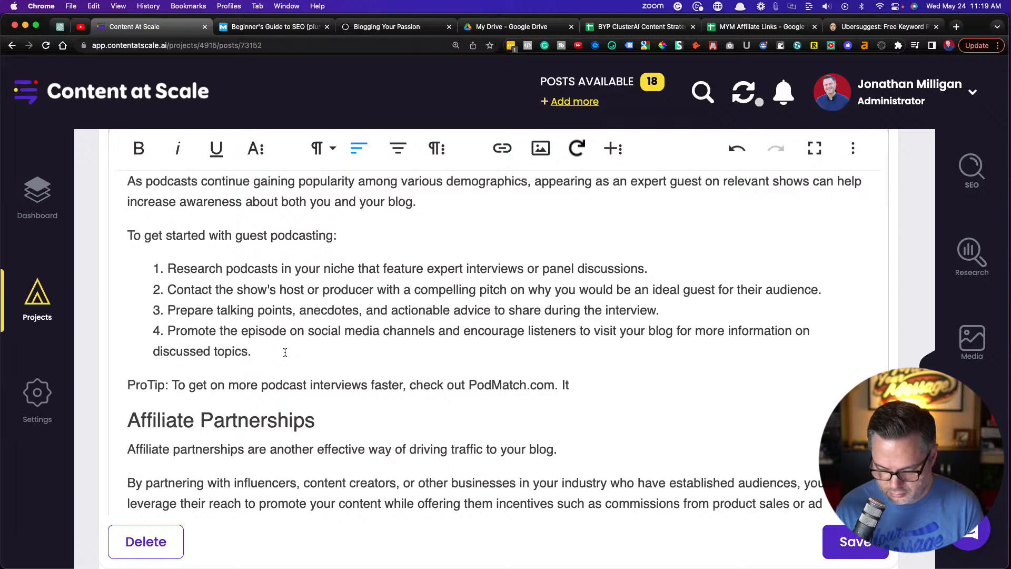
type(" us")
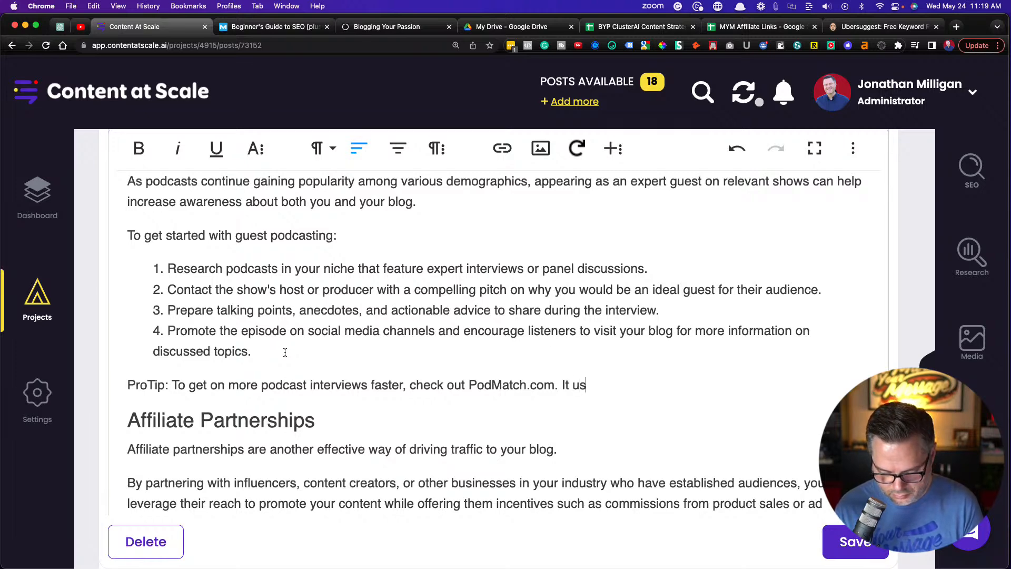
type("es a")
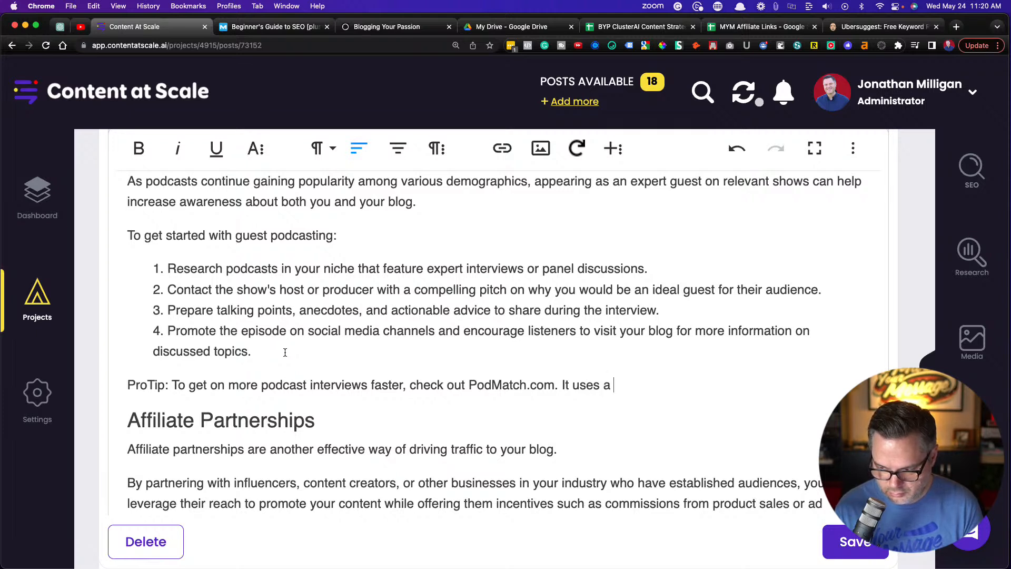
type("n Ai-matching")
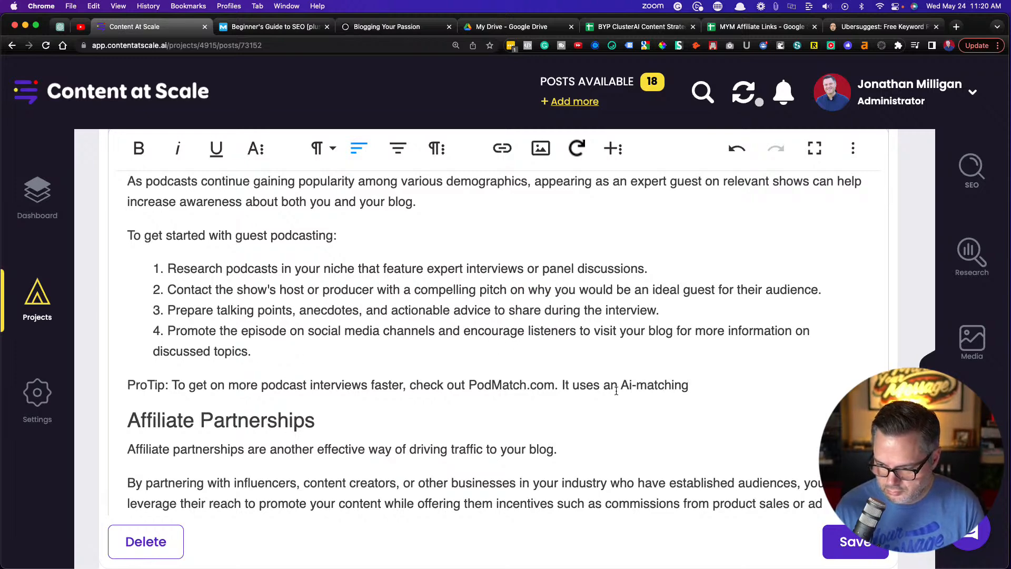
Add "It uses an AI-matching algorithm" to the ProTip, capitalizing "AI" and correcting the spelling of "algorithm"
key("BackSpace")
type("I")
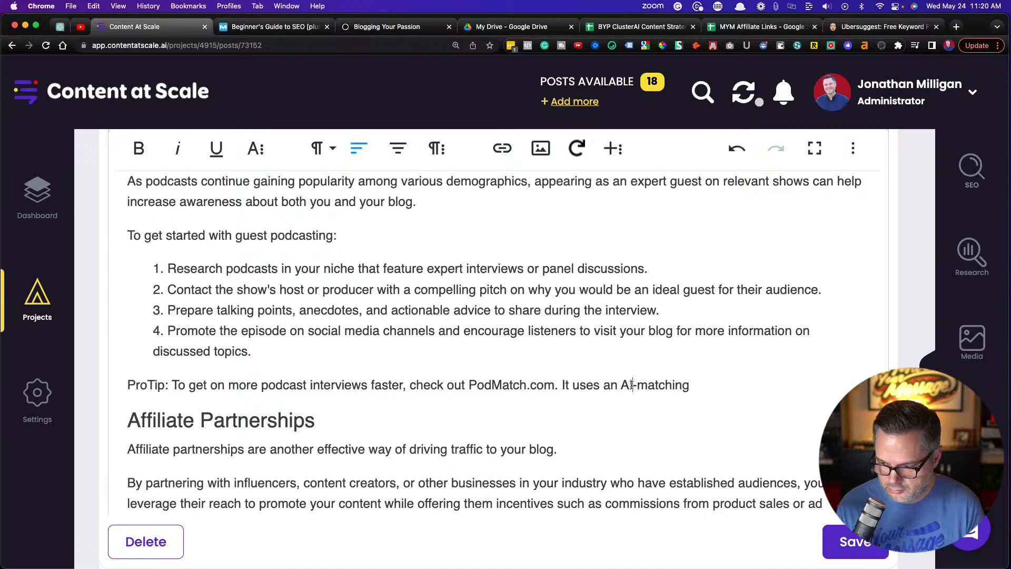
type("a")
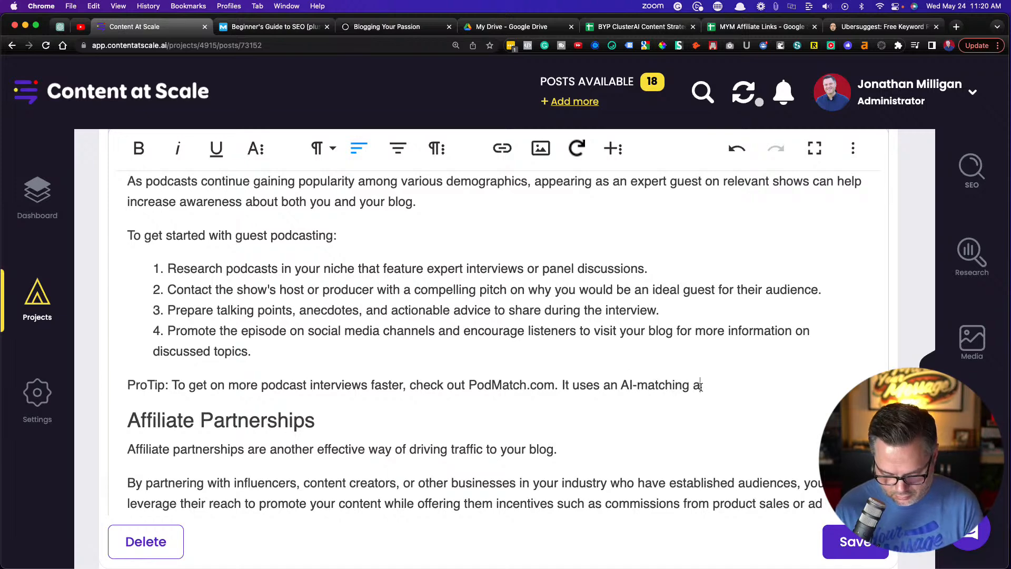
type("lgor")
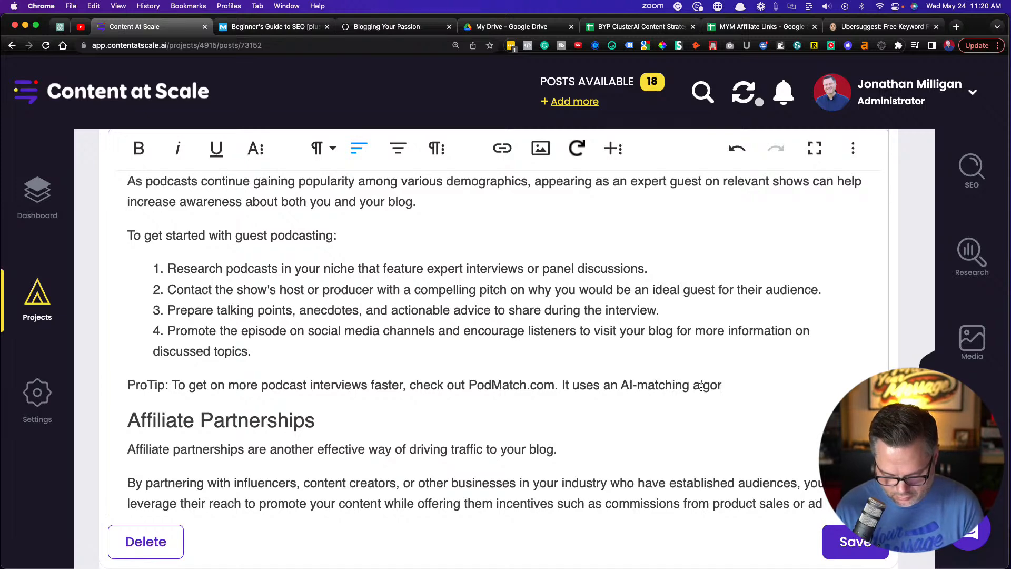
type("yth")
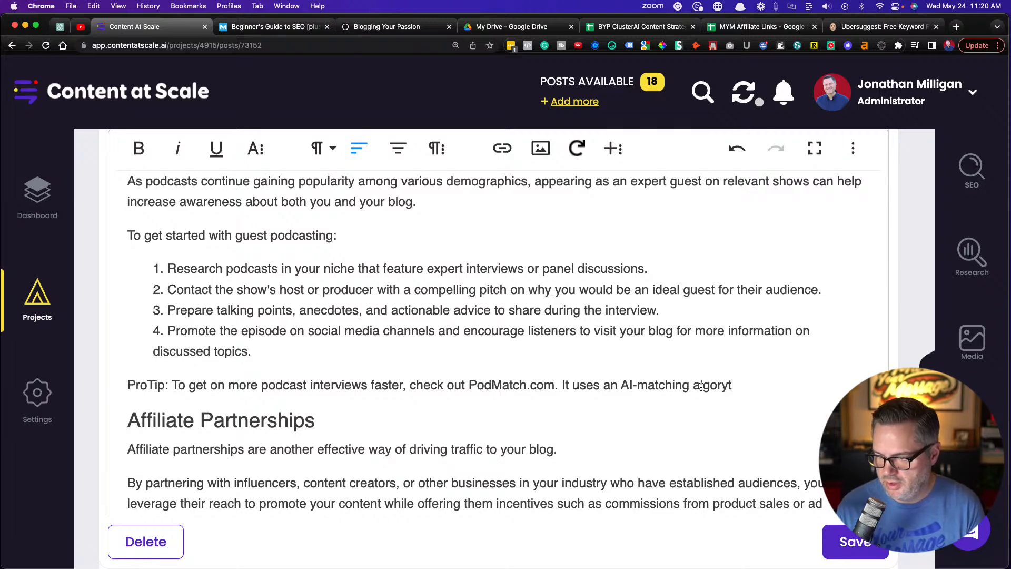
key("BackSpace")
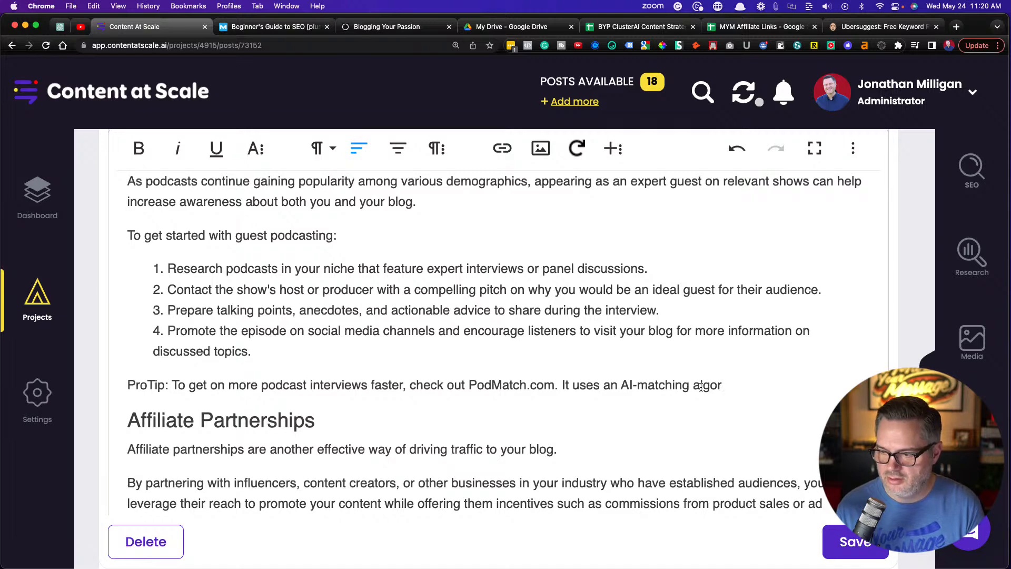
type("ythym")
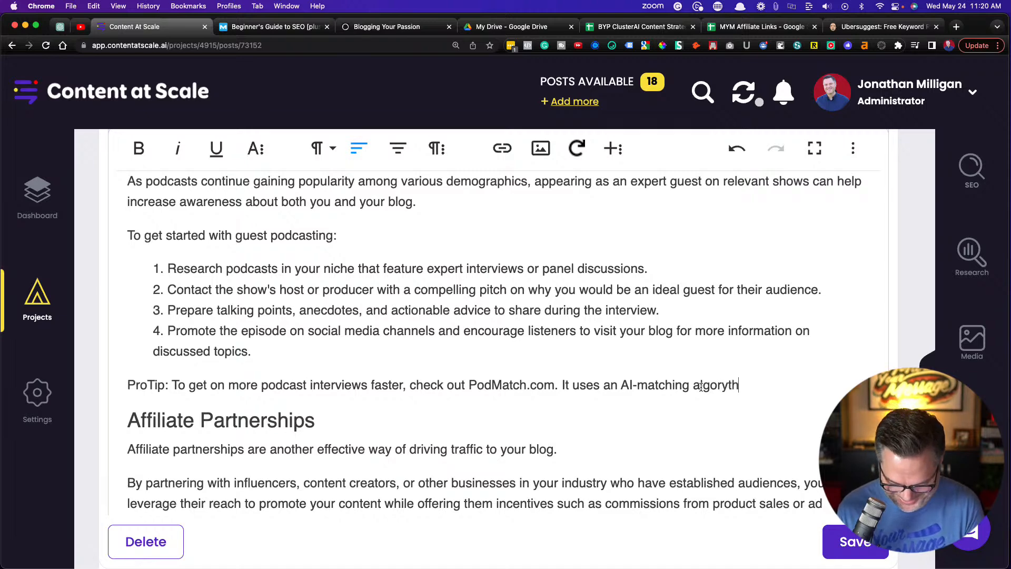
mouse_move(700, 387)
left_click(721, 417)
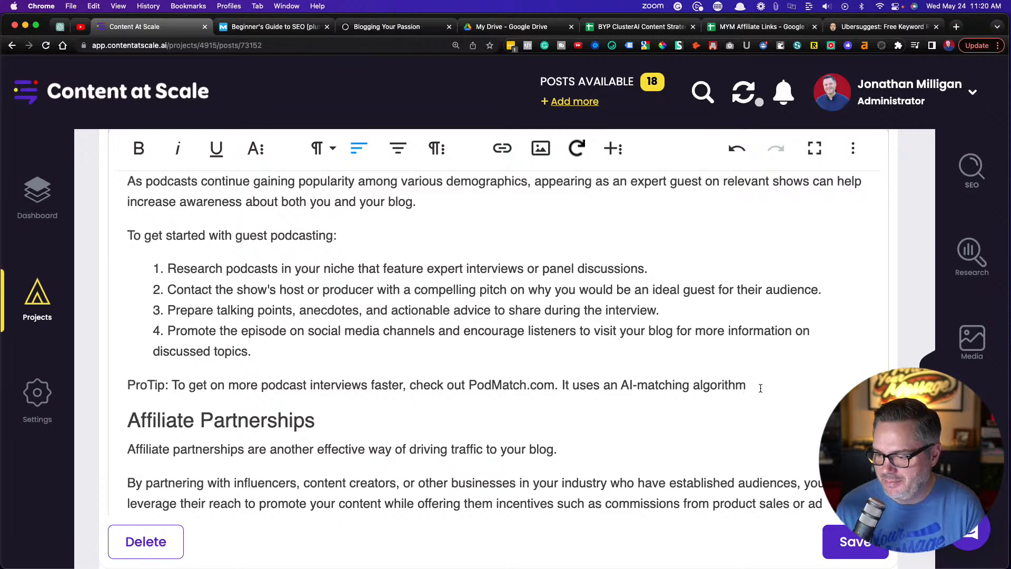
Finish the ProTip sentence with "to automatically connect you with podcast hosts."
type("to co")
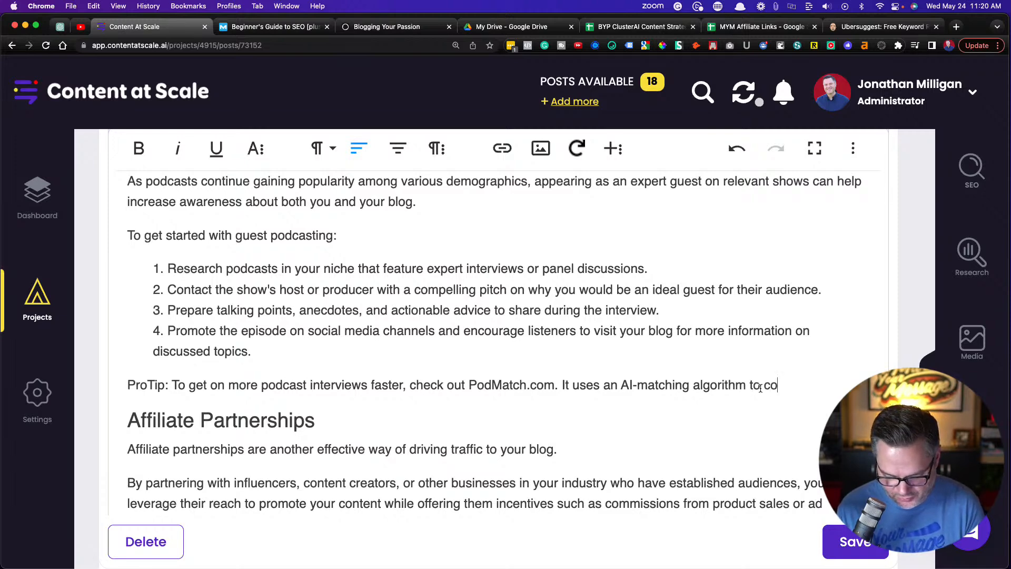
key("BackSpace")
key("BackSpace")
key("BackSpace")
type("au")
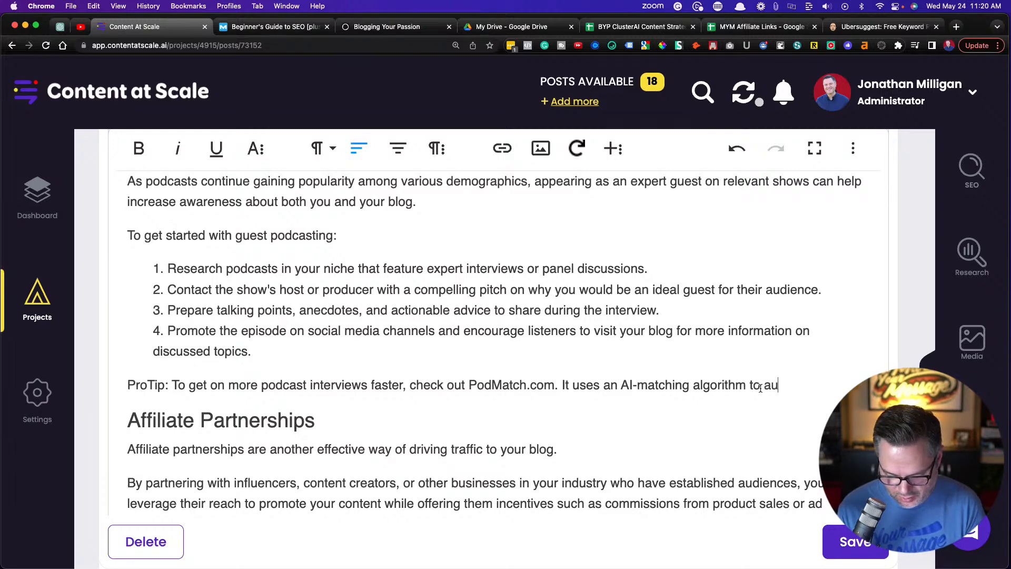
type("tomatically co")
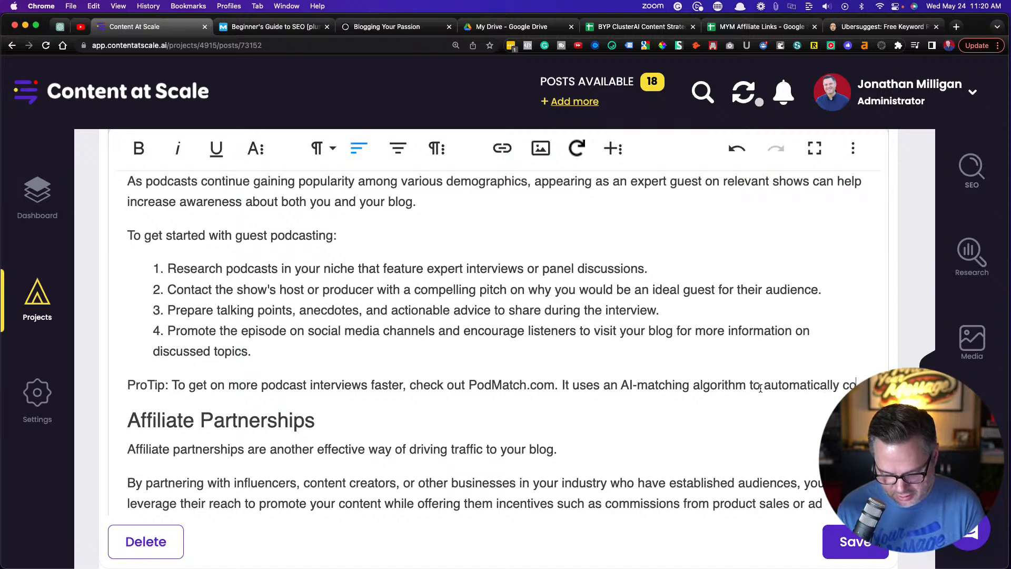
type("nnect you with ")
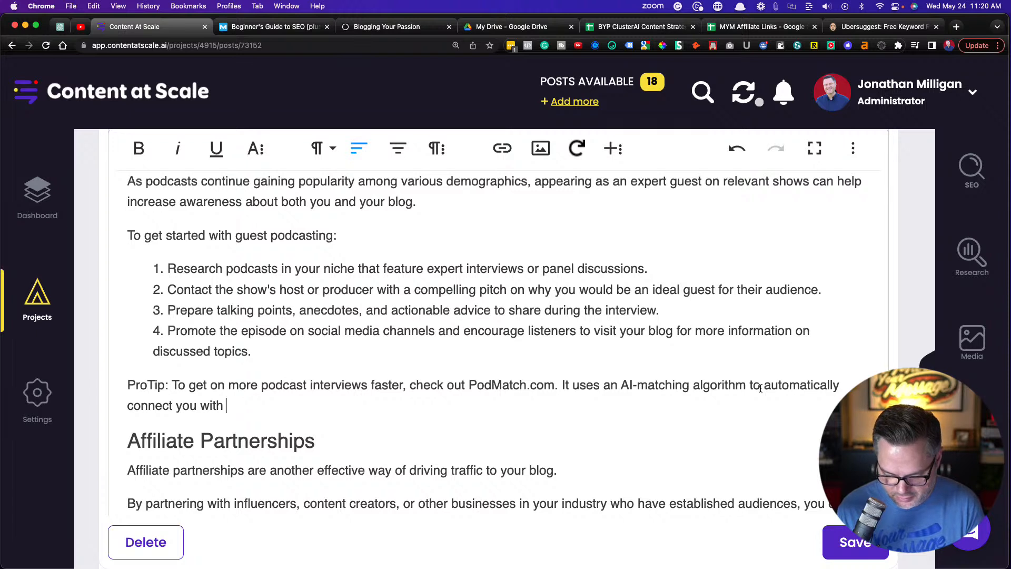
type("podcast ")
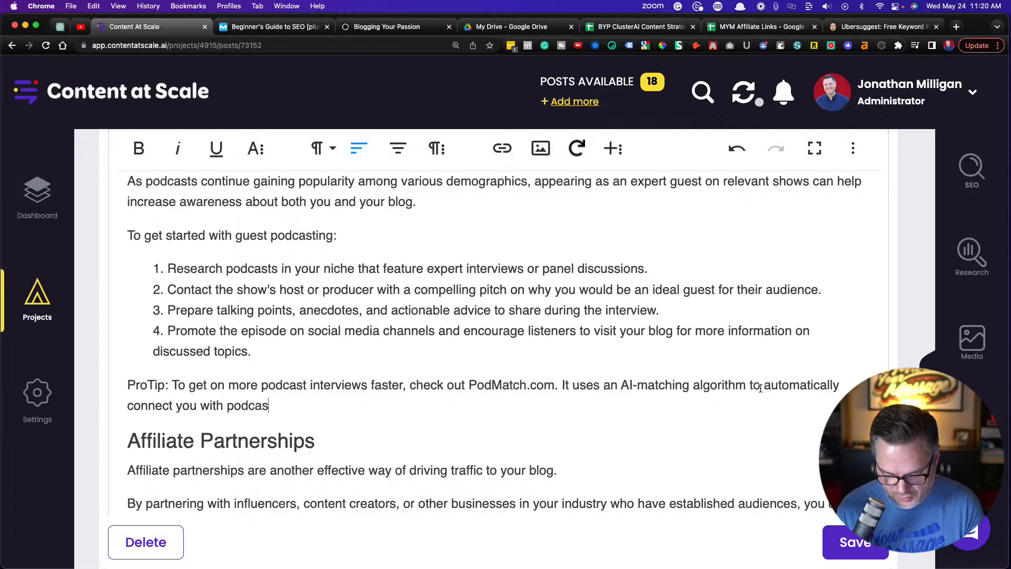
type("hosts.")
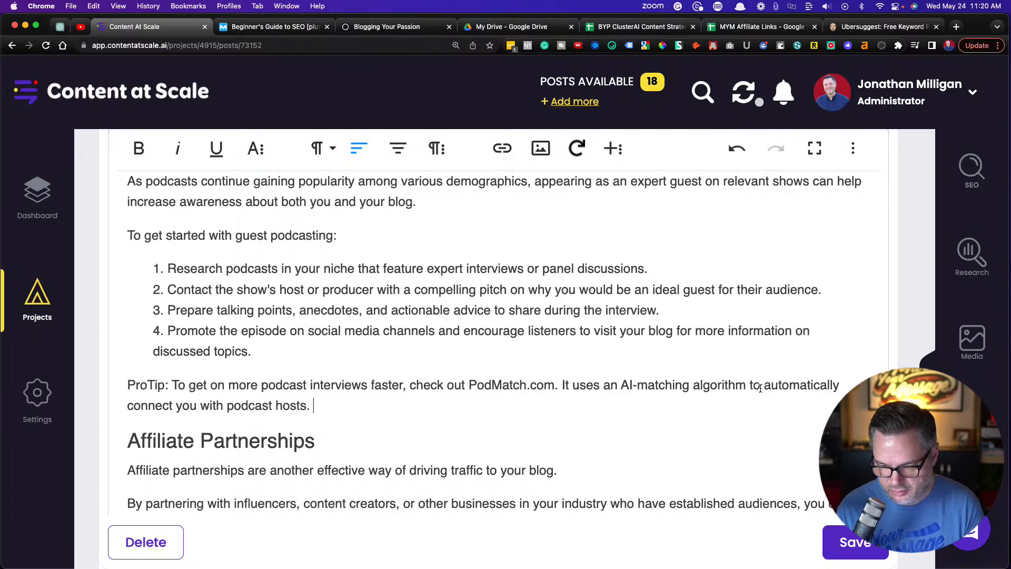
Copy the Affiliate Partnerships paragraph starting "By partnering with influencers", then switch to ChatGPT and open a new chat
scroll(691, 338, "down", 5)
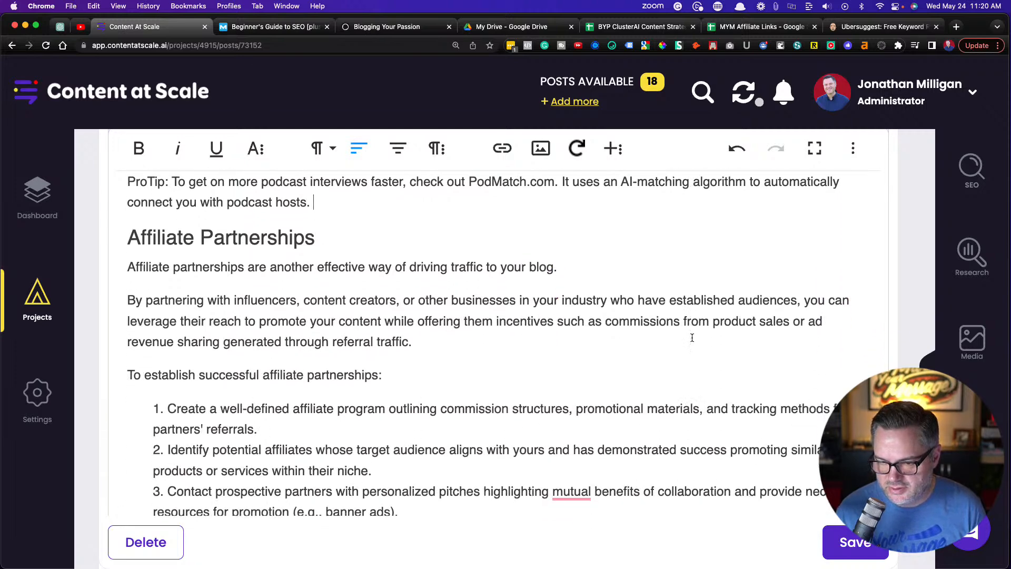
scroll(692, 338, "down", 1)
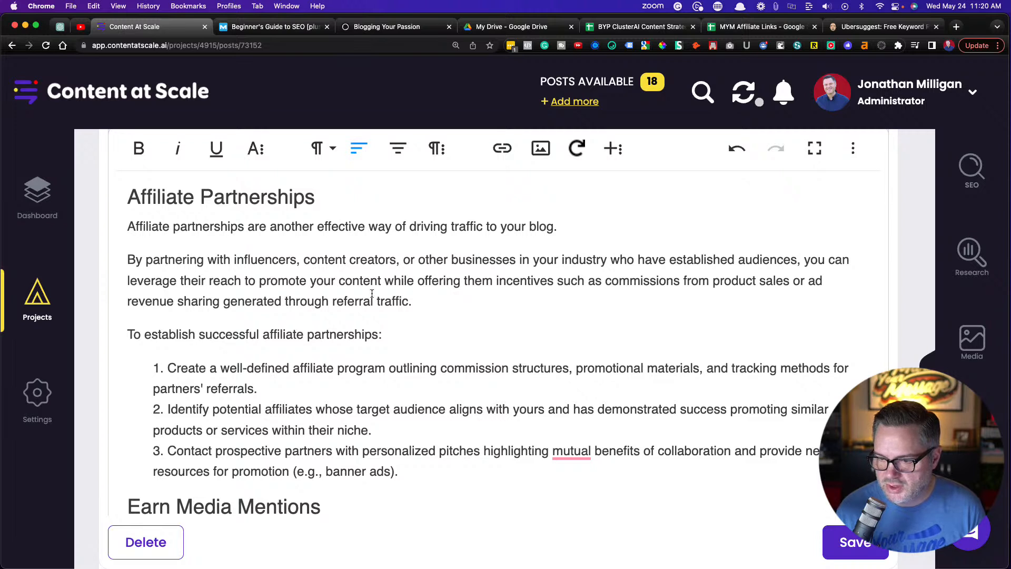
left_click_drag(417, 302, 127, 258)
key("super+c")
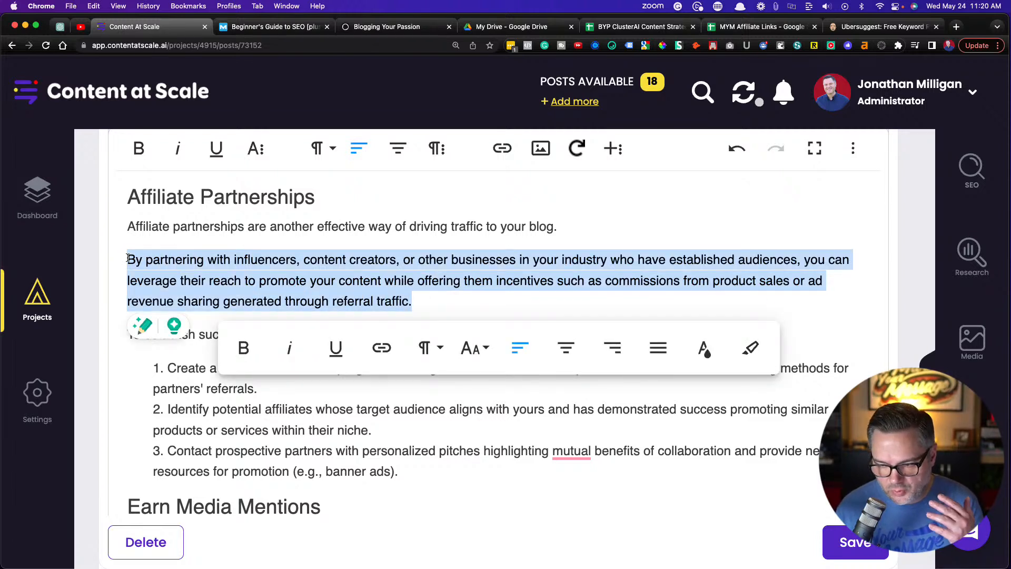
left_click(60, 26)
left_click(64, 82)
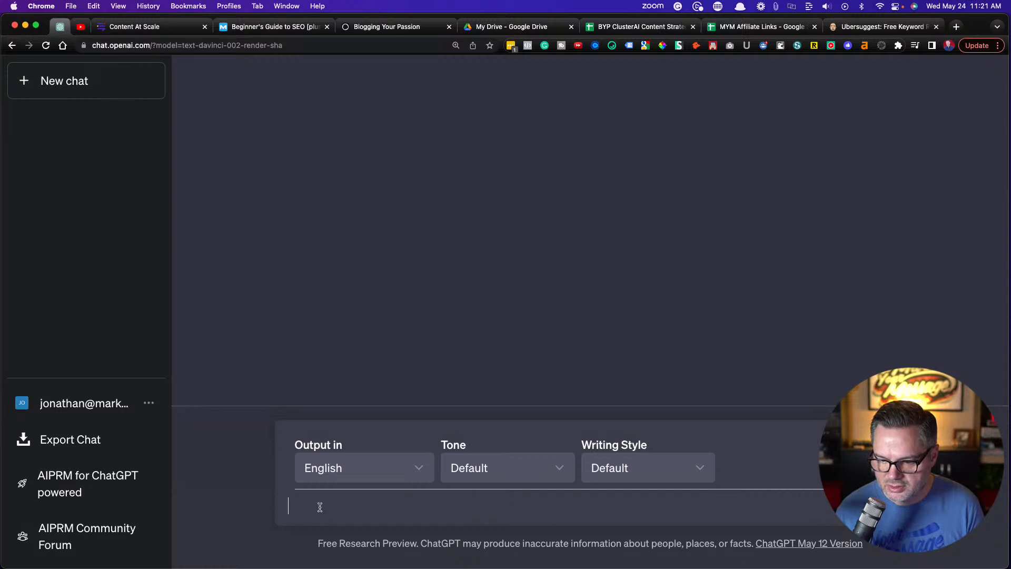
Ask ChatGPT "Can you shorten this sentence for me:" followed by the copied affiliate partnerships paragraph
type("Can you shor")
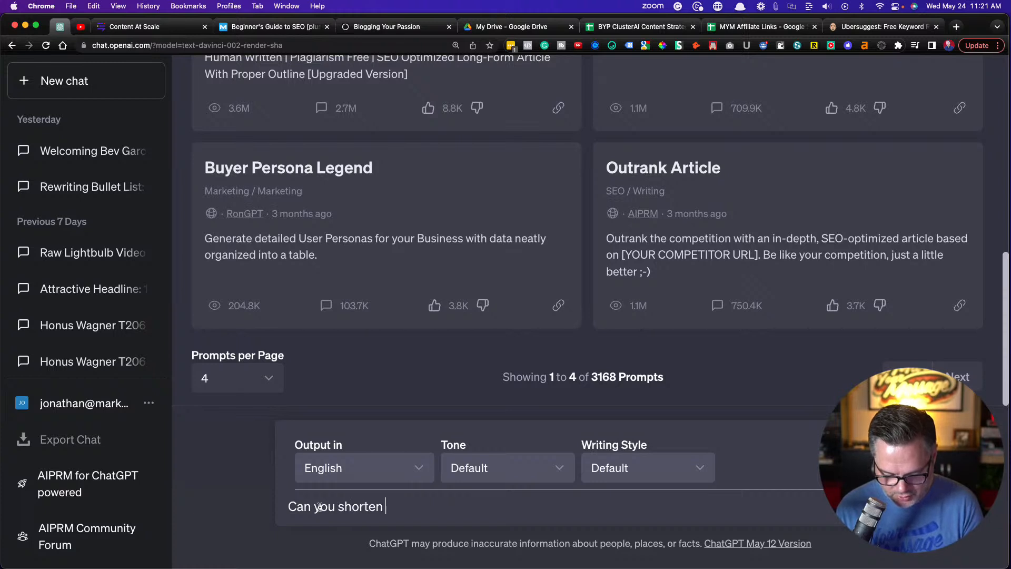
type("tence for m")
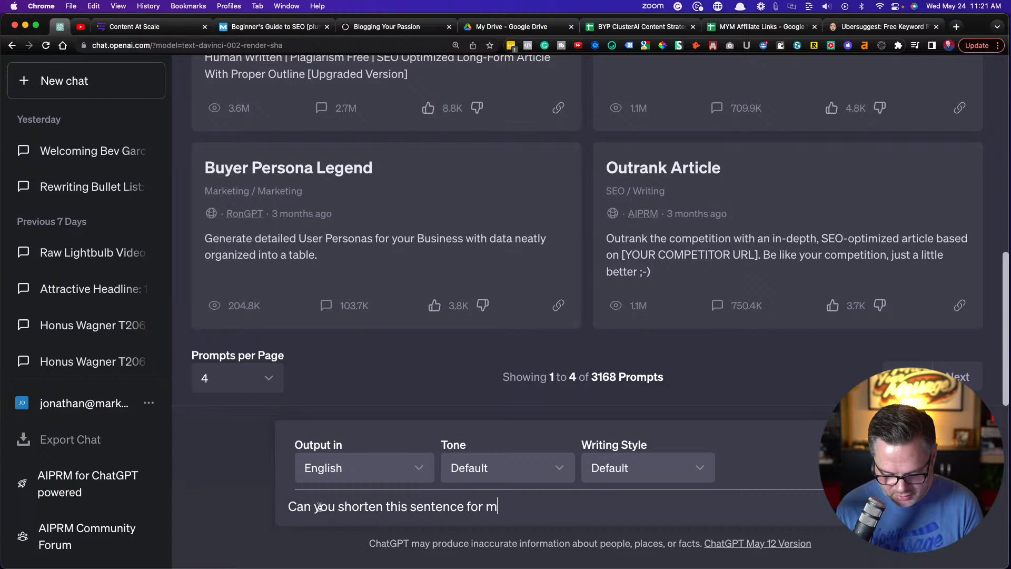
type("e:")
key("super+v")
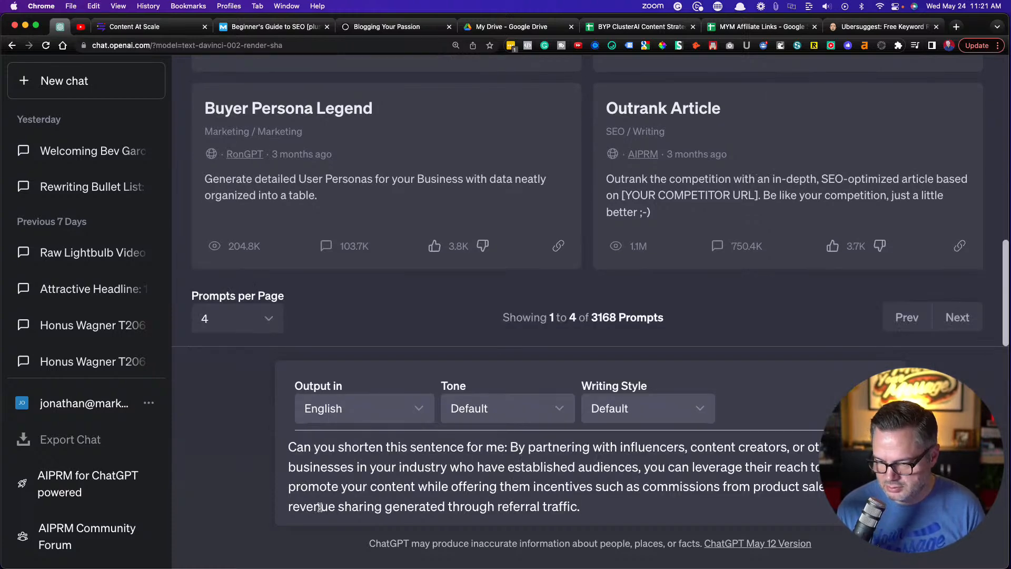
key("Return")
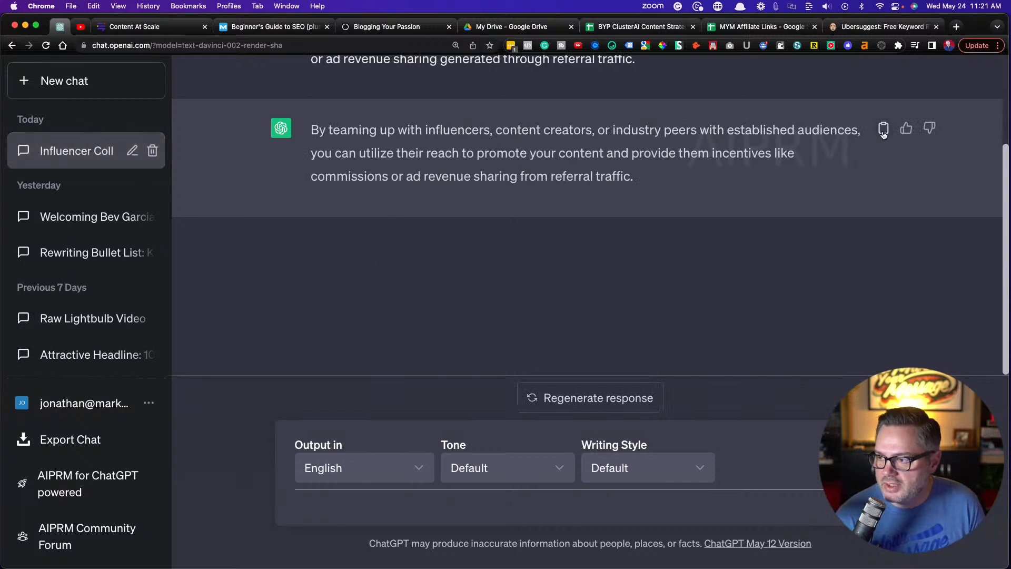
Ask ChatGPT to "Make it even shorter" and copy the resulting reply
scroll(691, 220, "up", 3)
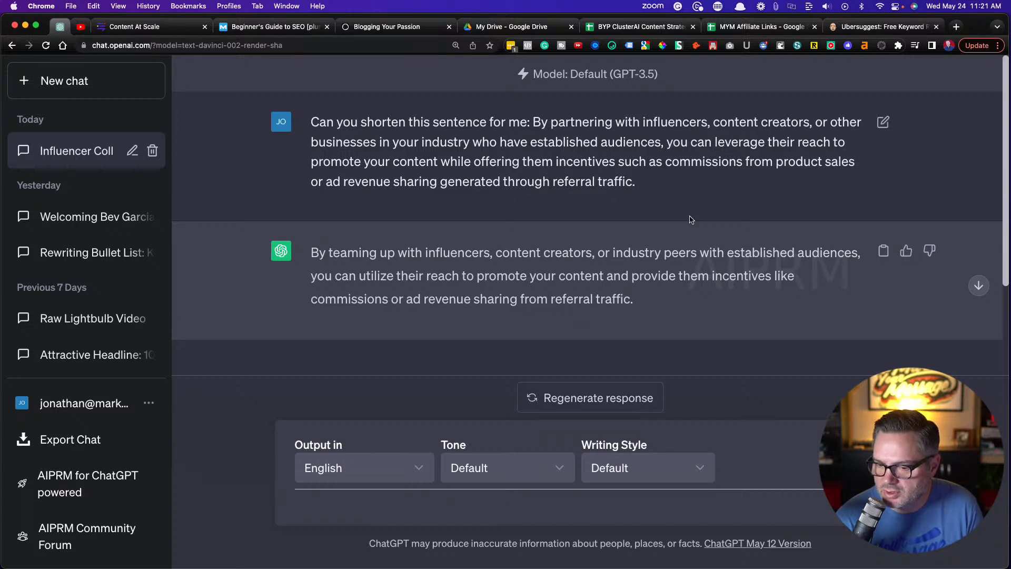
type("Make ")
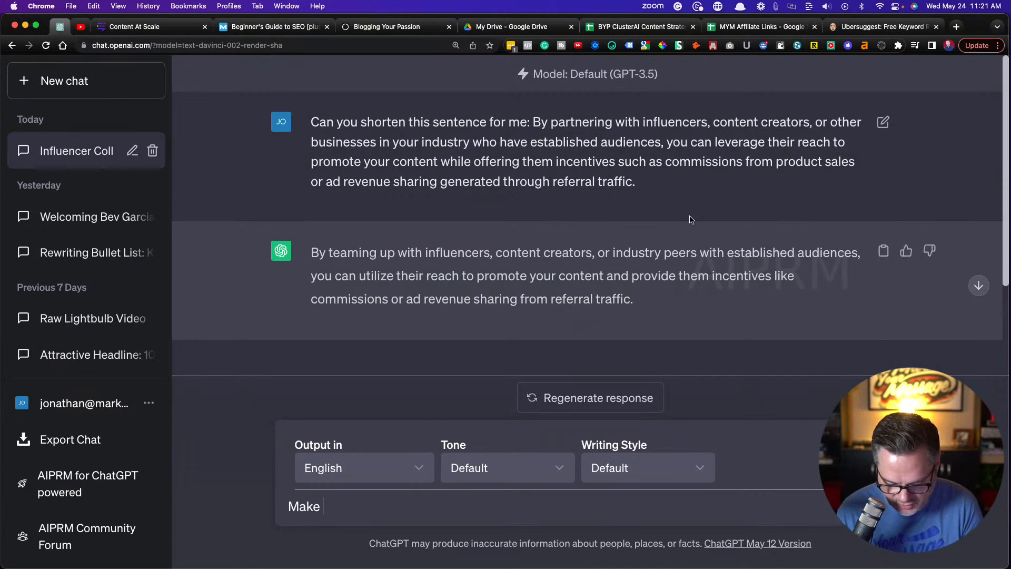
type("it even shorter")
key("Return")
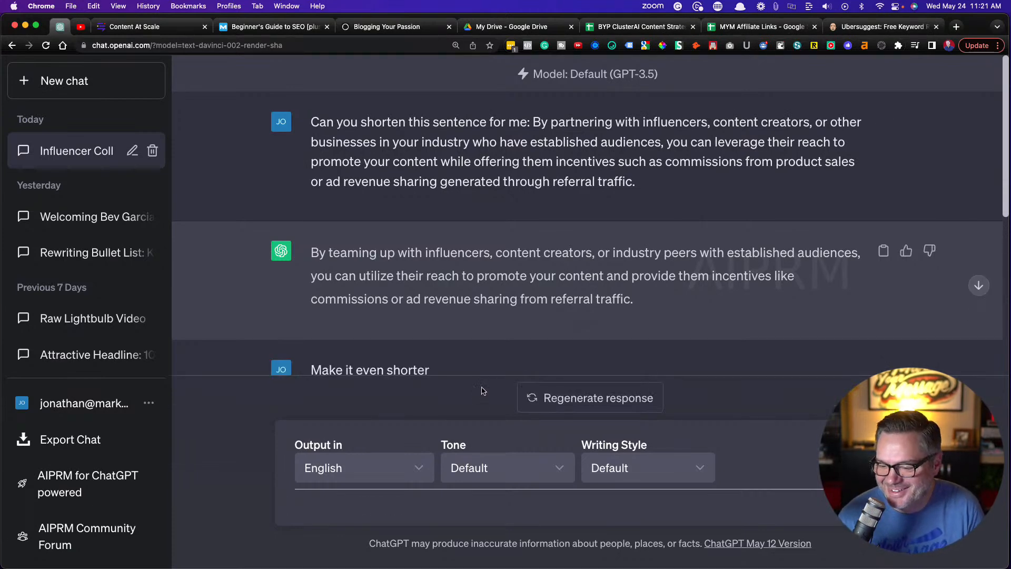
scroll(527, 337, "down", 6)
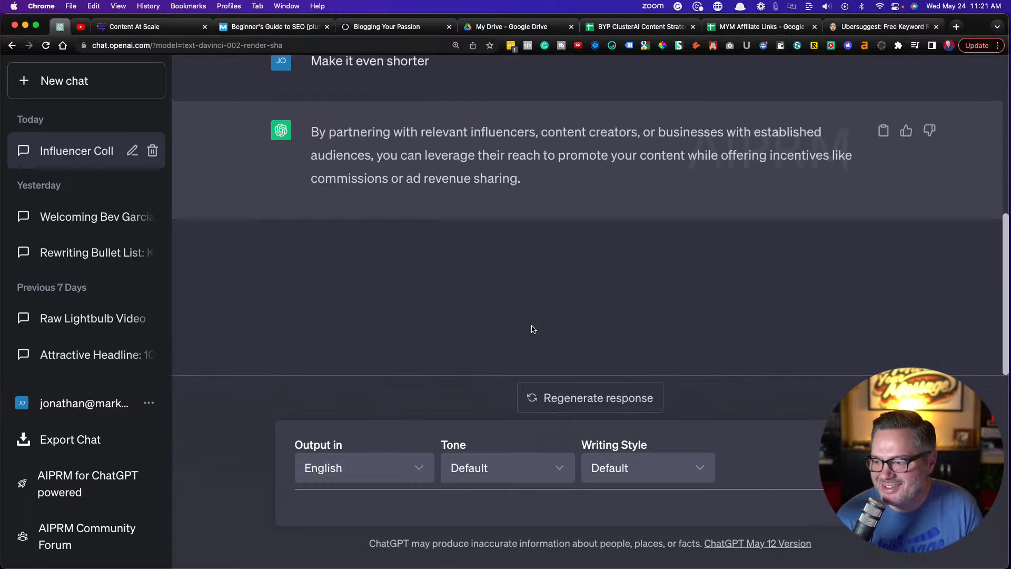
scroll(533, 329, "up", 3)
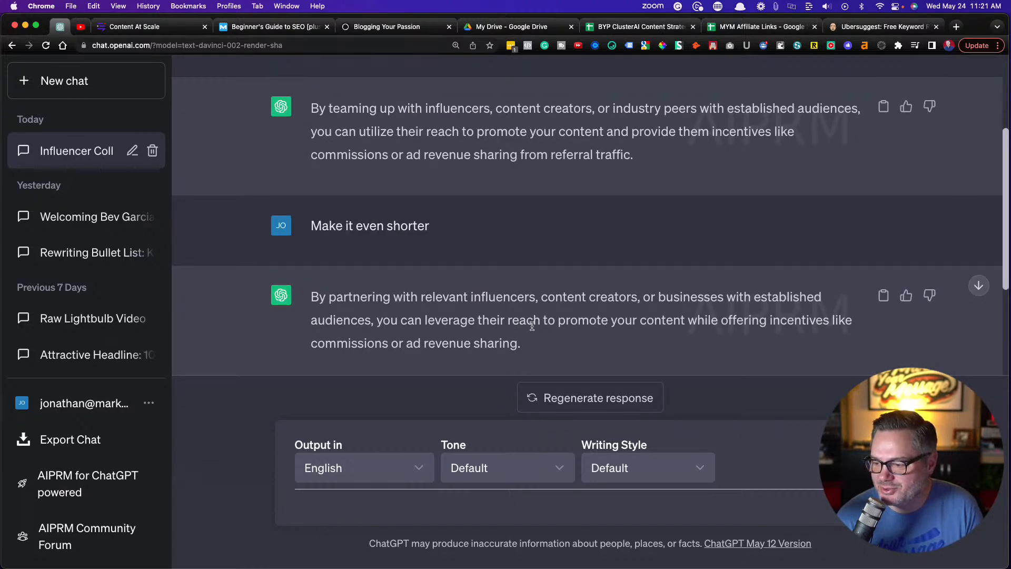
scroll(532, 326, "down", 2)
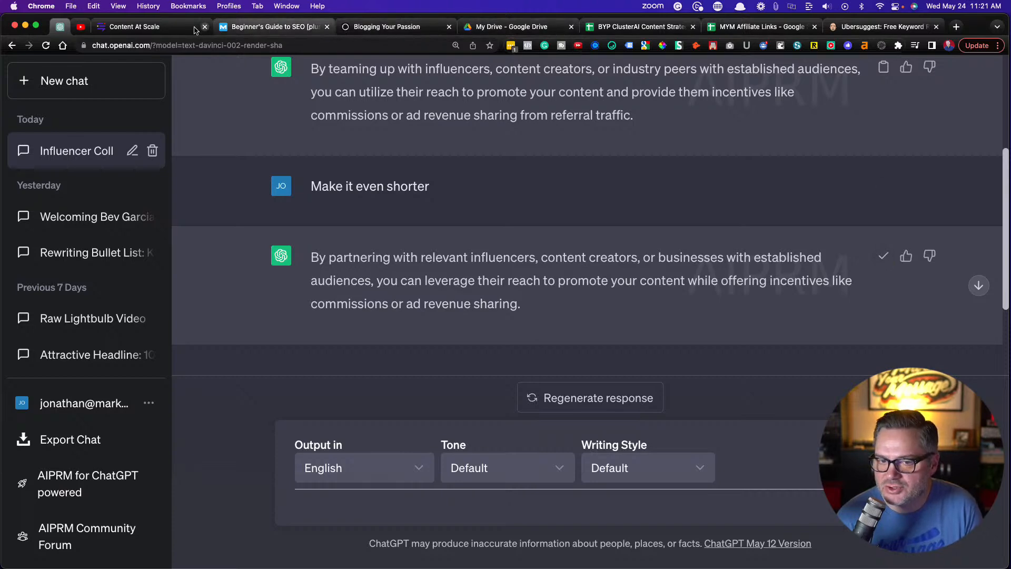
Switch to Content at Scale and replace the Affiliate Partnerships paragraph starting "By partnering with influencers" with the copied ChatGPT version
left_click(136, 27)
left_click_drag(415, 302, 119, 258)
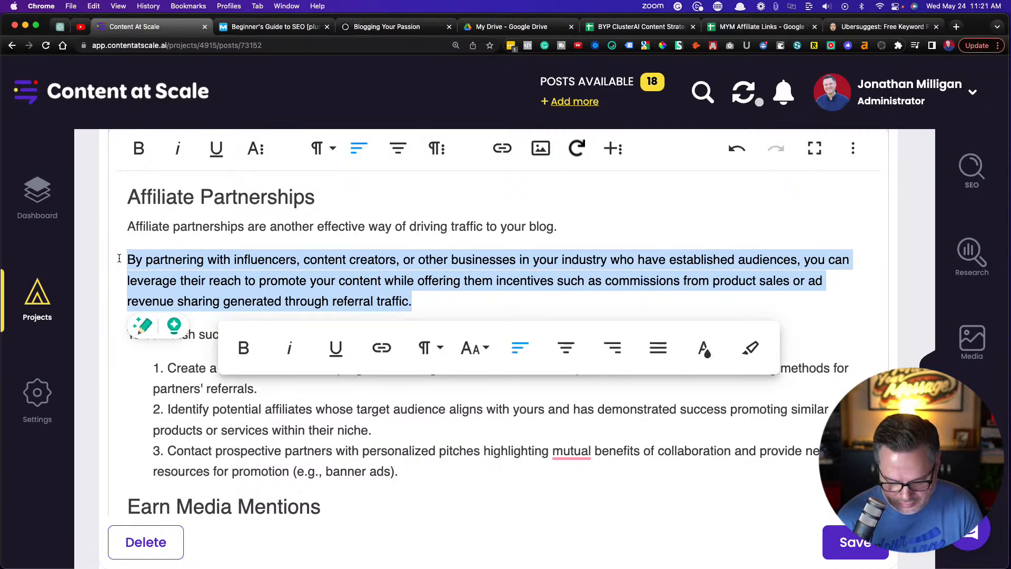
type("By partnering with relevant influencers, content creators, or businesses with established audiences, you can leverage their reach to promote your content while offering incentives like commissions or ad revenue sharing.")
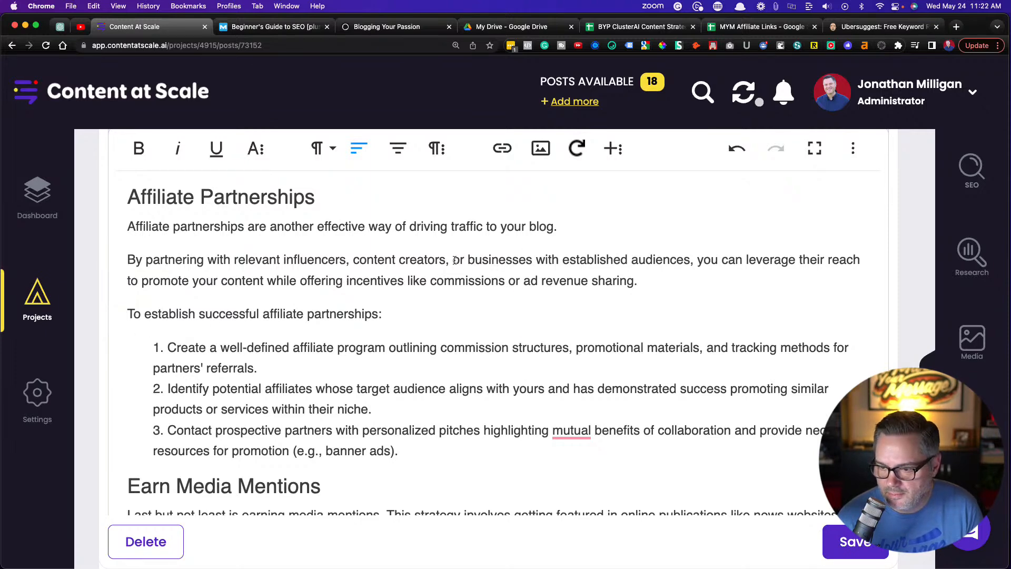
Cut "or businesses with established audiences" from the pasted sentence and make it read "relevant influencers or content creators,"
left_click_drag(447, 261, 697, 261)
key("BackSpace")
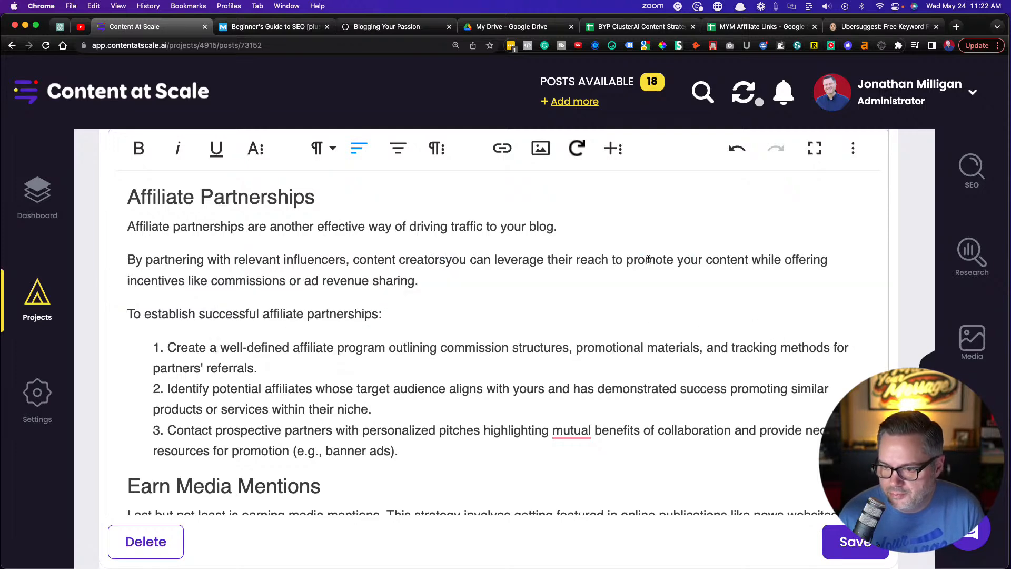
type(",")
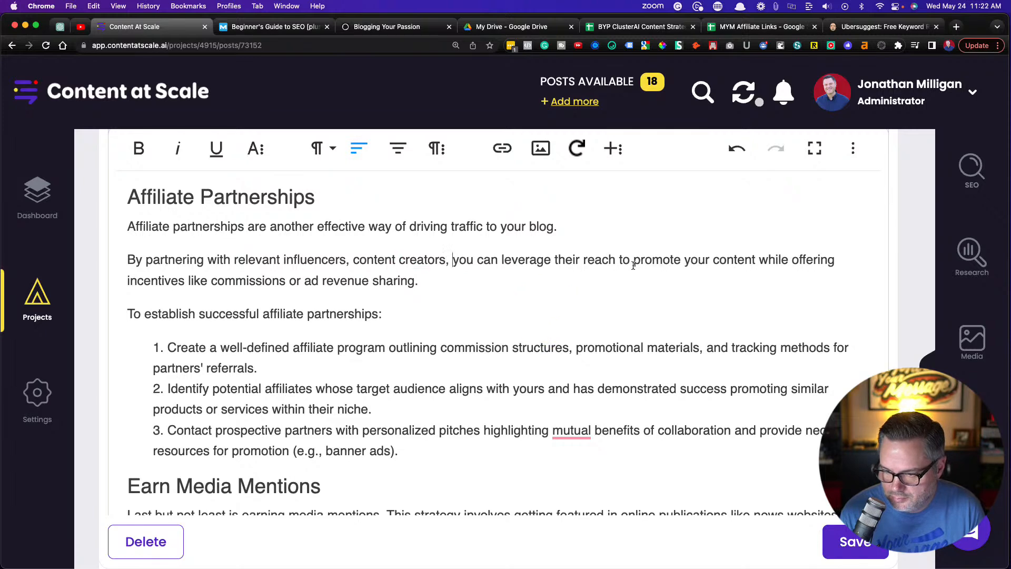
left_click(352, 259)
key("BackSpace")
key("BackSpace")
type("or")
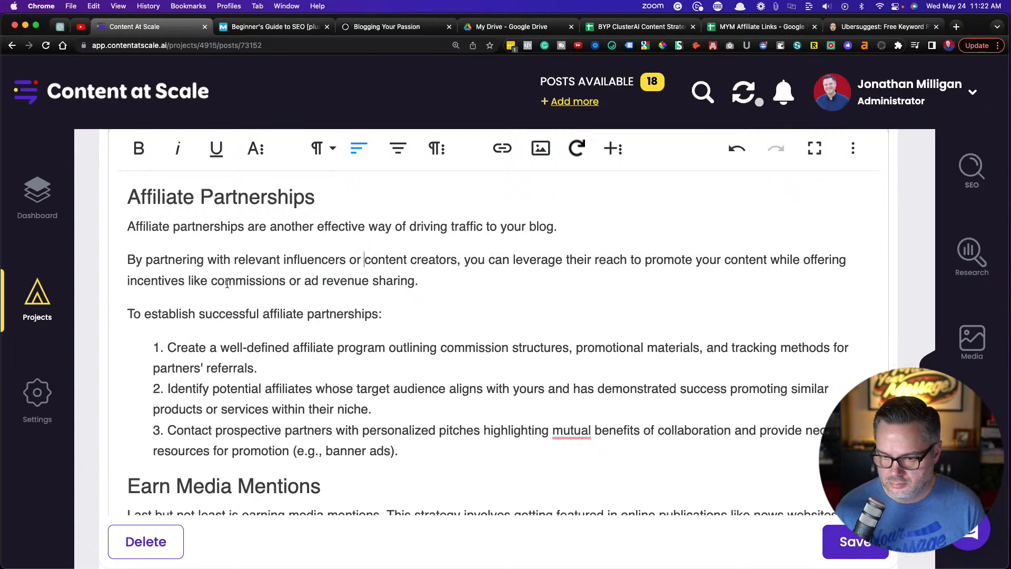
Remove "or ad revenue sharing" from the end of the sentence and change "promote your content" to "promote your products"
scroll(263, 284, "down", 1)
left_click_drag(415, 276, 286, 276)
key("BackSpace")
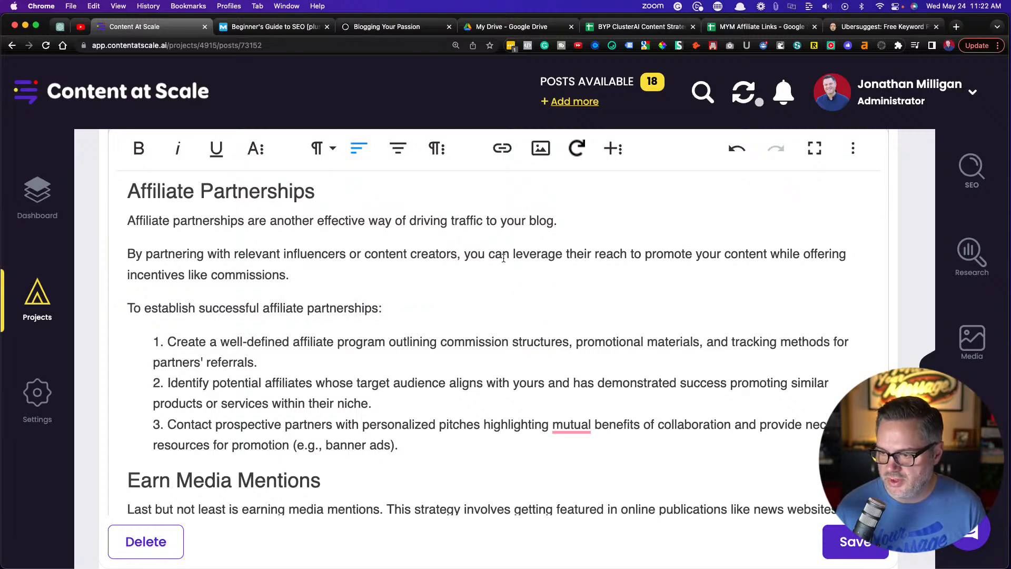
double_click(738, 253)
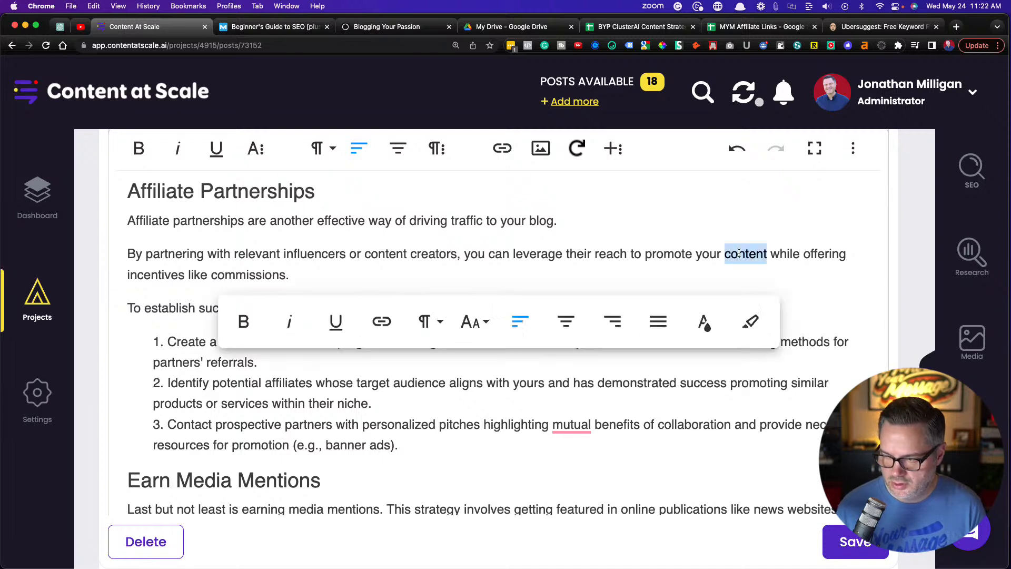
type("products")
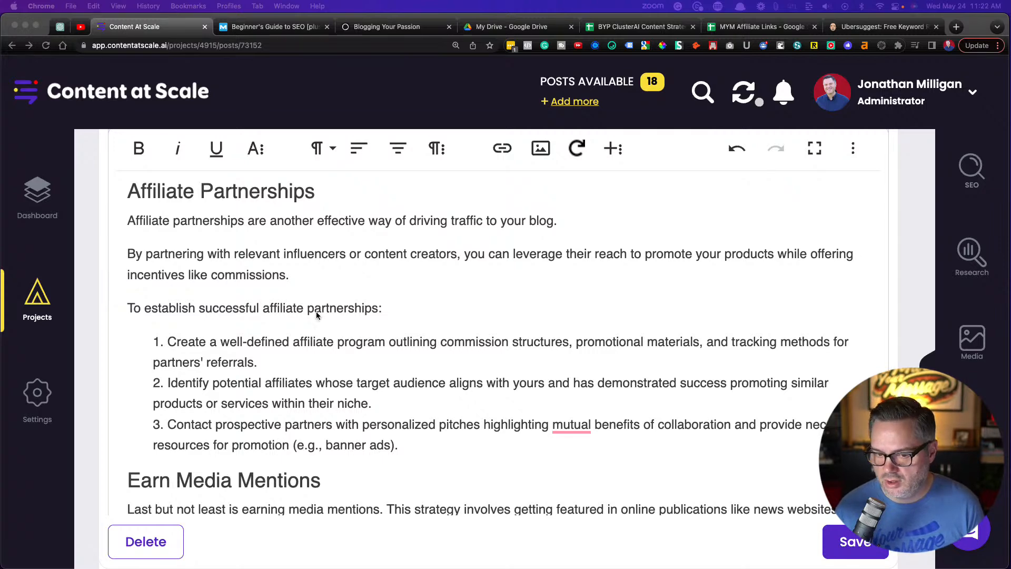
Accept the Grammarly correction "the mutual" in the third item of the affiliate partnerships list
scroll(316, 314, "down", 1)
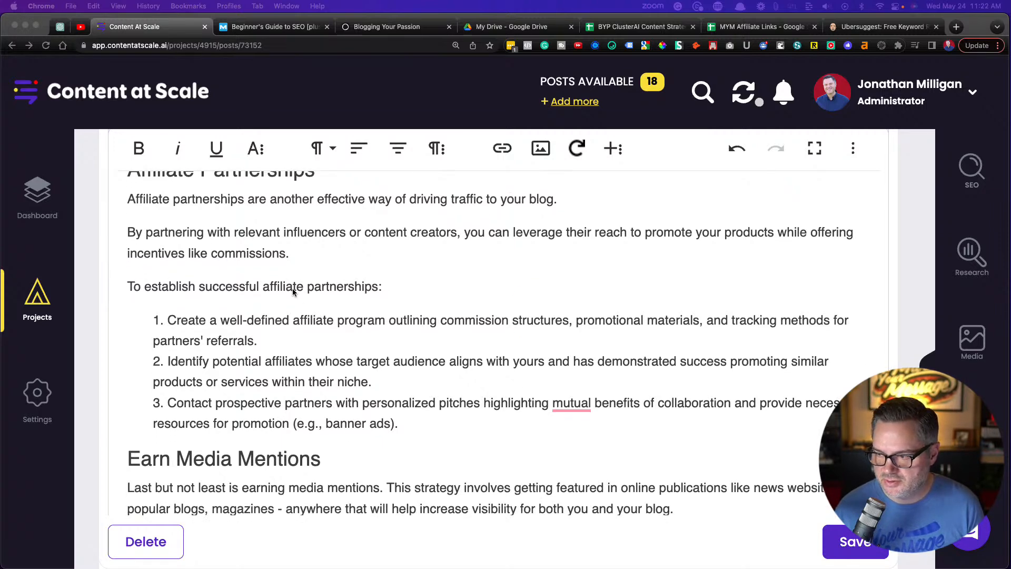
scroll(293, 289, "down", 3)
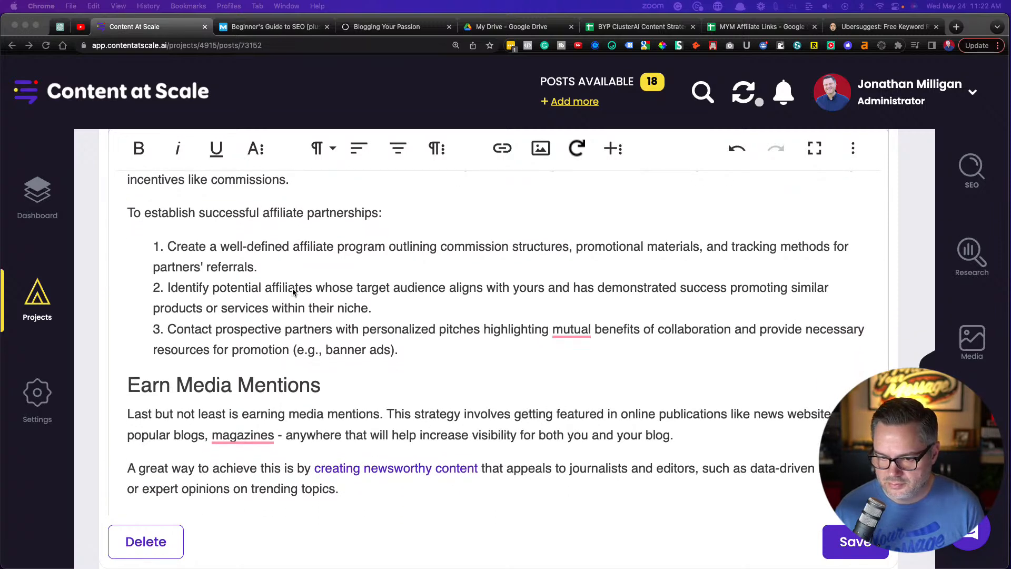
scroll(293, 292, "down", 1)
scroll(294, 292, "down", 1)
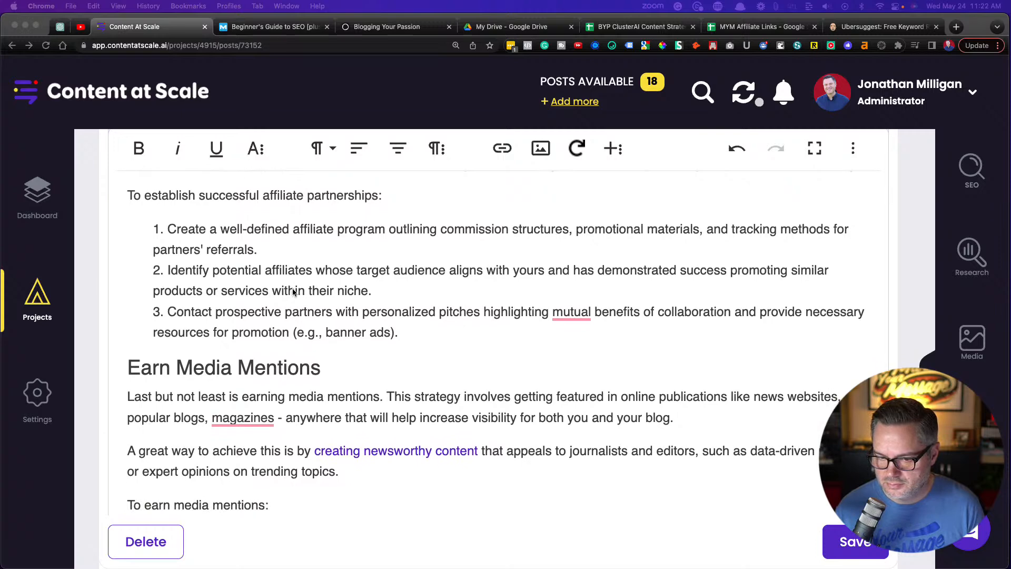
left_click(573, 302)
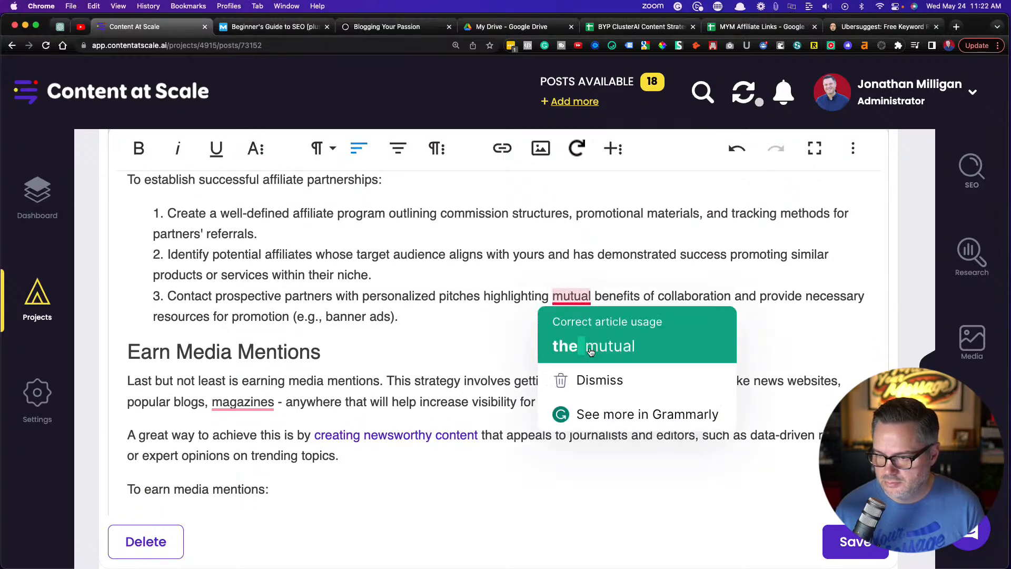
left_click(590, 352)
Accept the Grammarly correction "and magazines" in the first paragraph under Earn Media Mentions
scroll(401, 285, "down", 6)
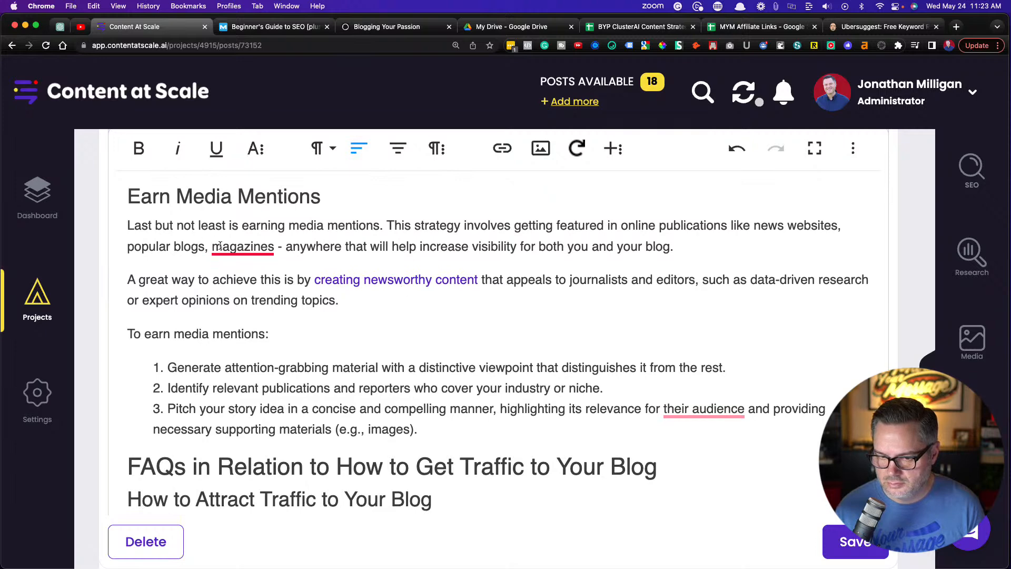
left_click(248, 247)
left_click(252, 296)
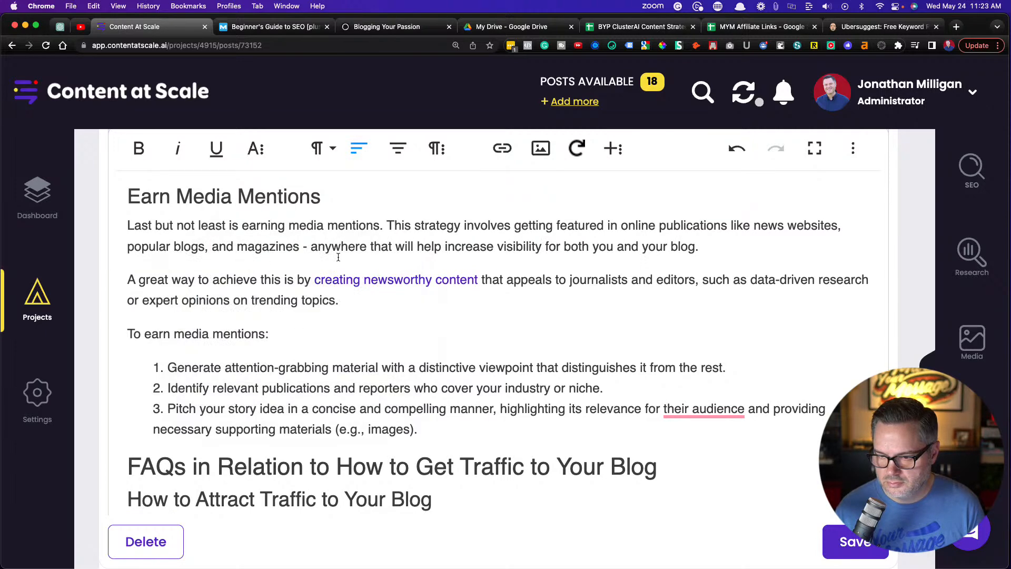
Open the "creating newsworthy content" link to check the article it leads to, and close that page again
scroll(338, 257, "down", 1)
left_click(365, 252)
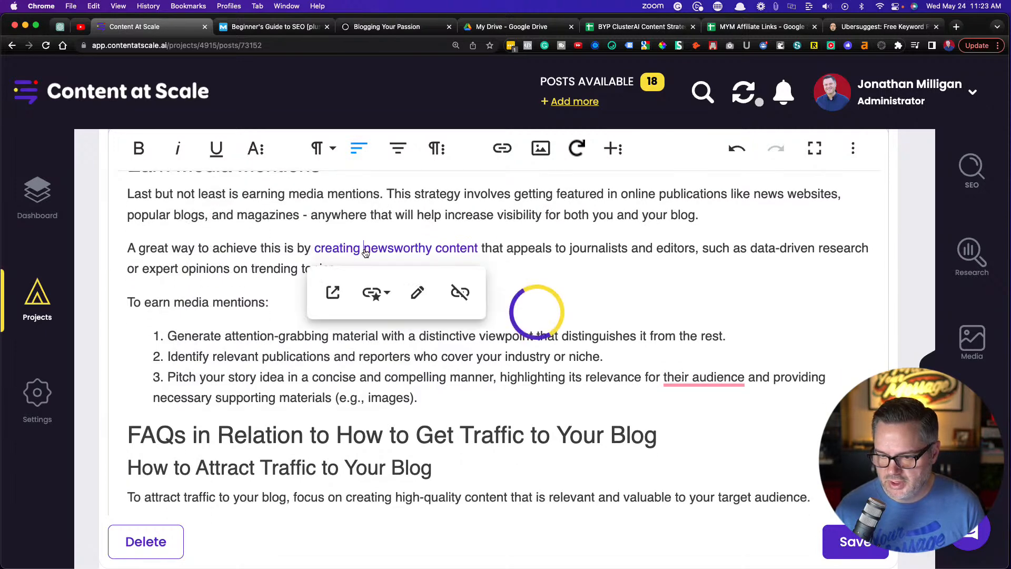
left_click(332, 292)
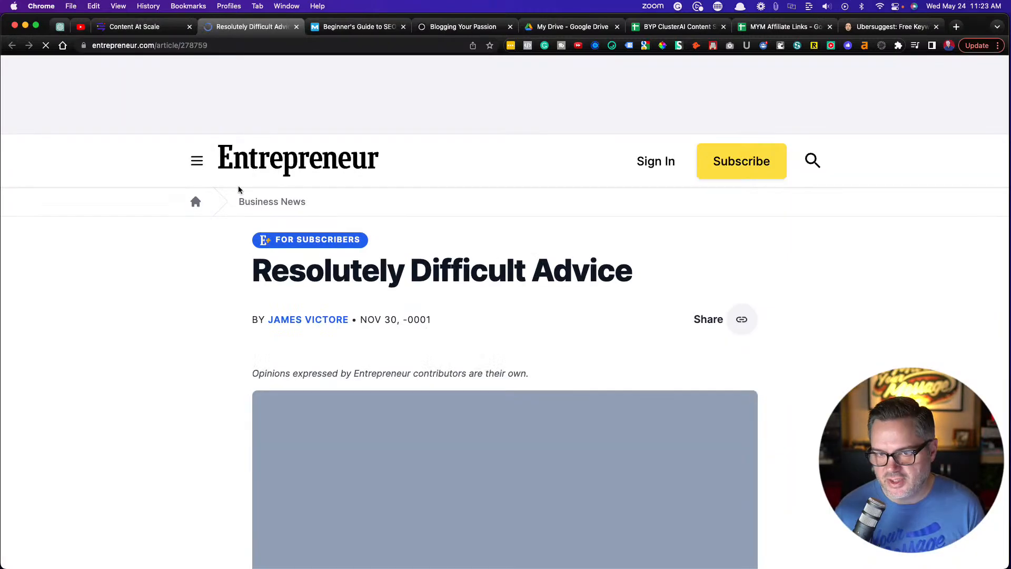
scroll(173, 317, "down", 7)
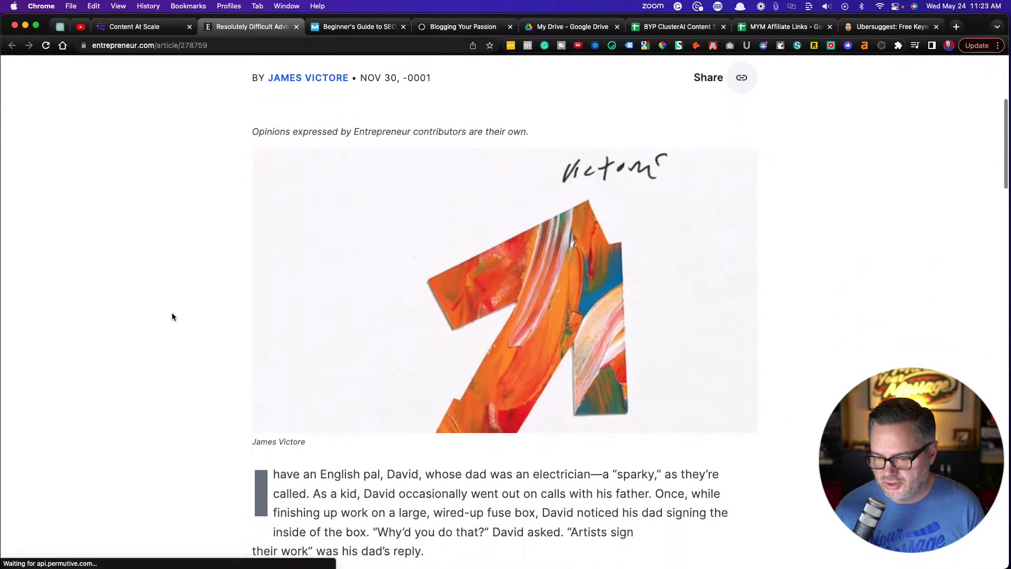
scroll(173, 316, "up", 7)
left_click(296, 26)
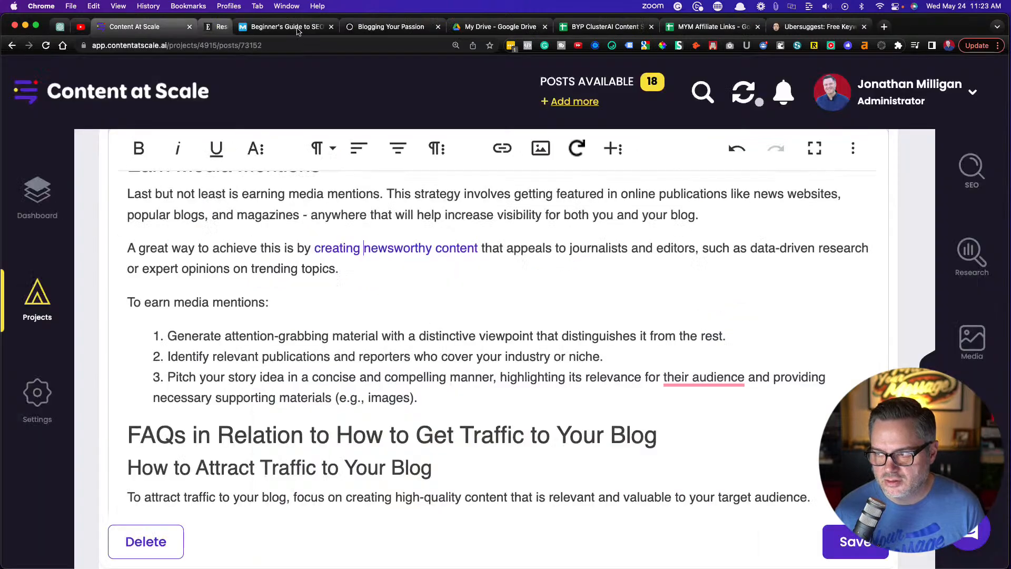
Accept the Grammarly correction for "their audience" in the third item of the media mentions list
scroll(300, 319, "down", 3)
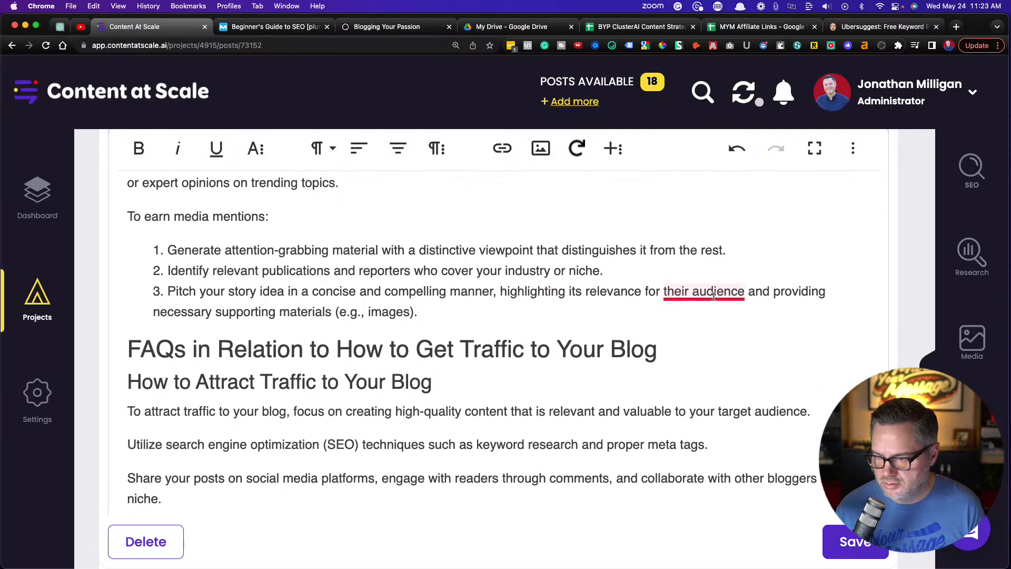
left_click(706, 293)
left_click(717, 337)
scroll(390, 315, "down", 5)
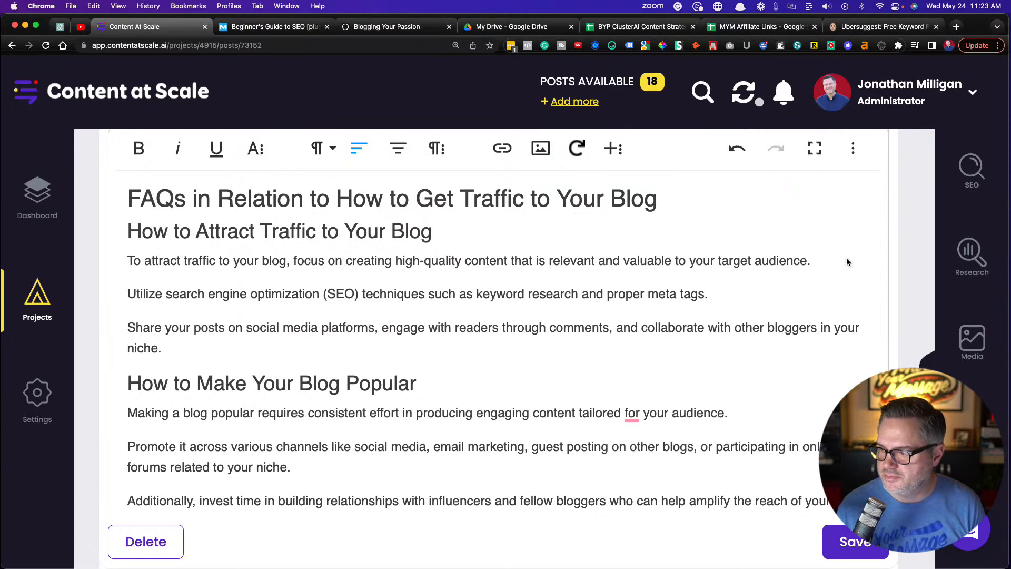
Show the post's SEO details, and search Google in a new tab for "how to get traffic to your blog"
left_click(929, 392)
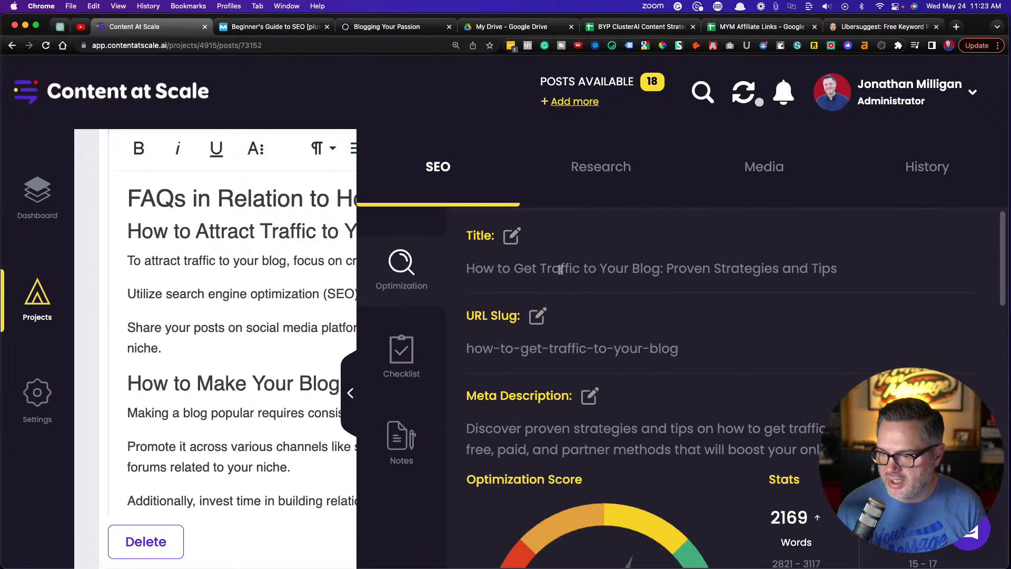
left_click(956, 27)
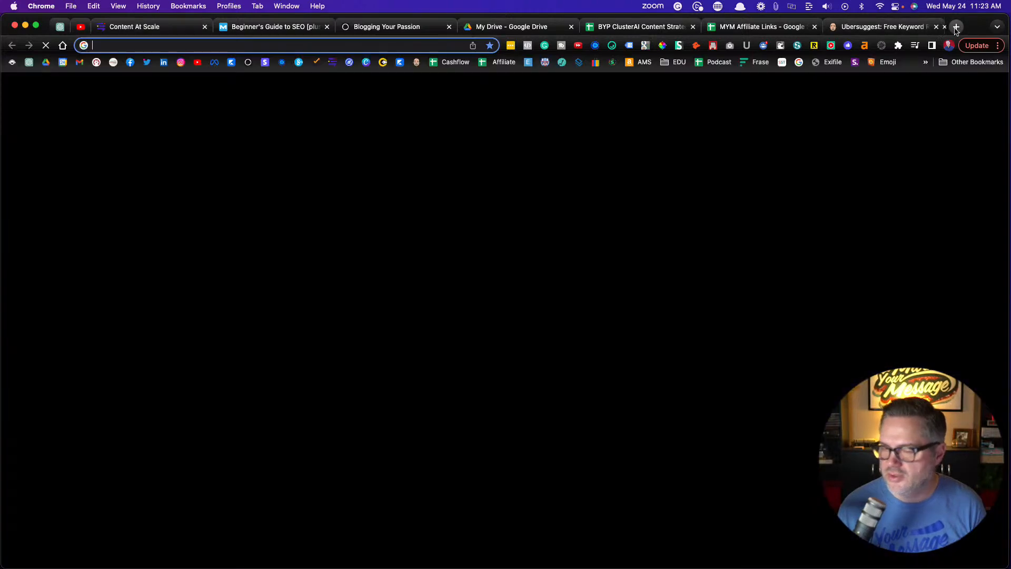
type("how to ge")
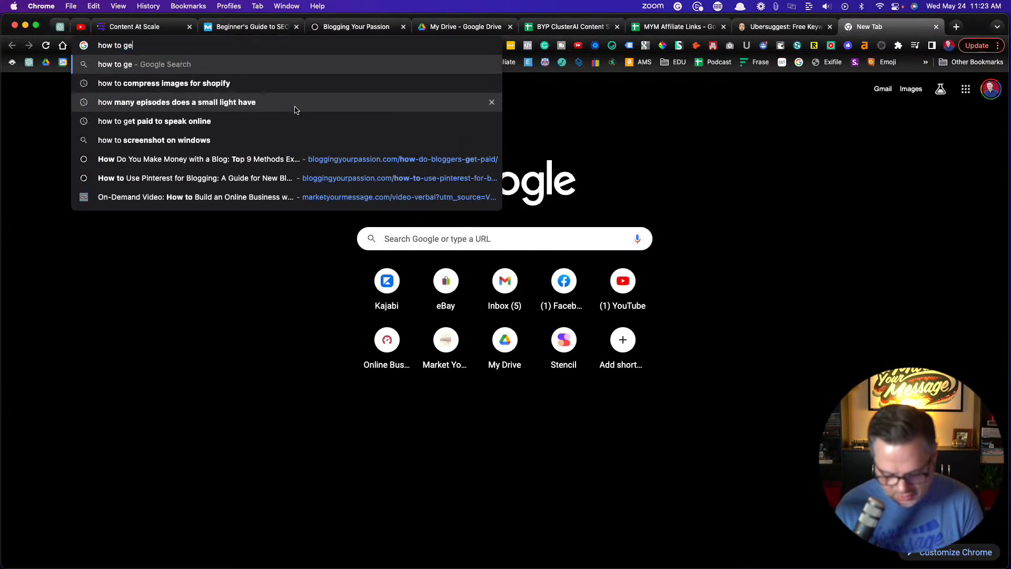
type("t traffic to your bl")
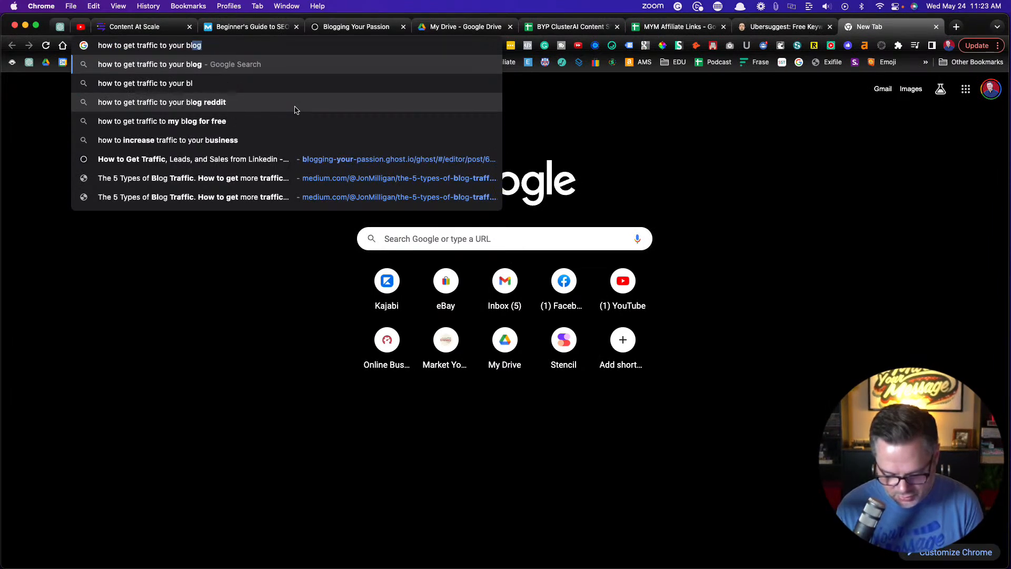
key("Return")
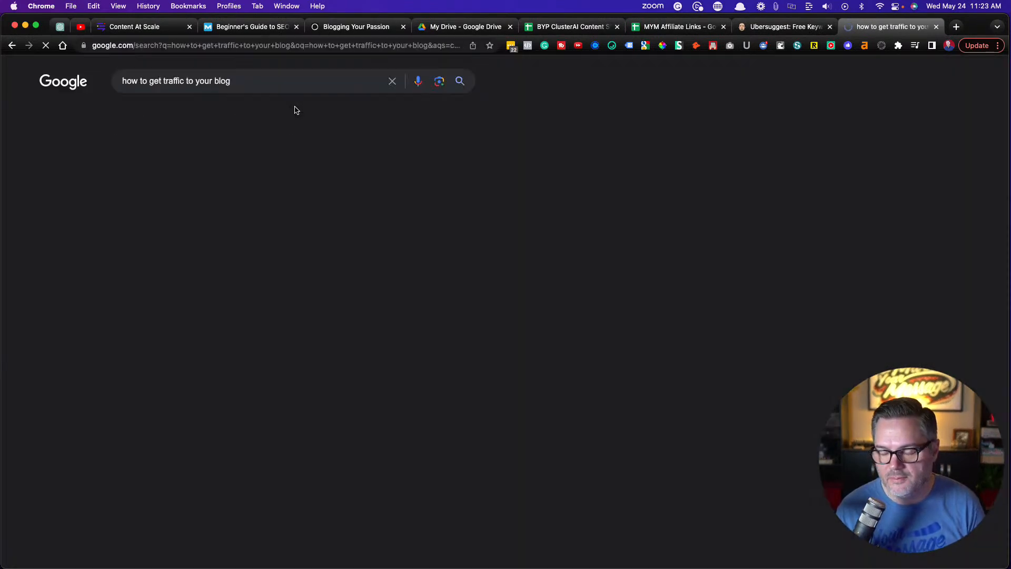
Enlarge the Google results page to 175% and examine the "People also ask" questions
scroll(79, 305, "down", 10)
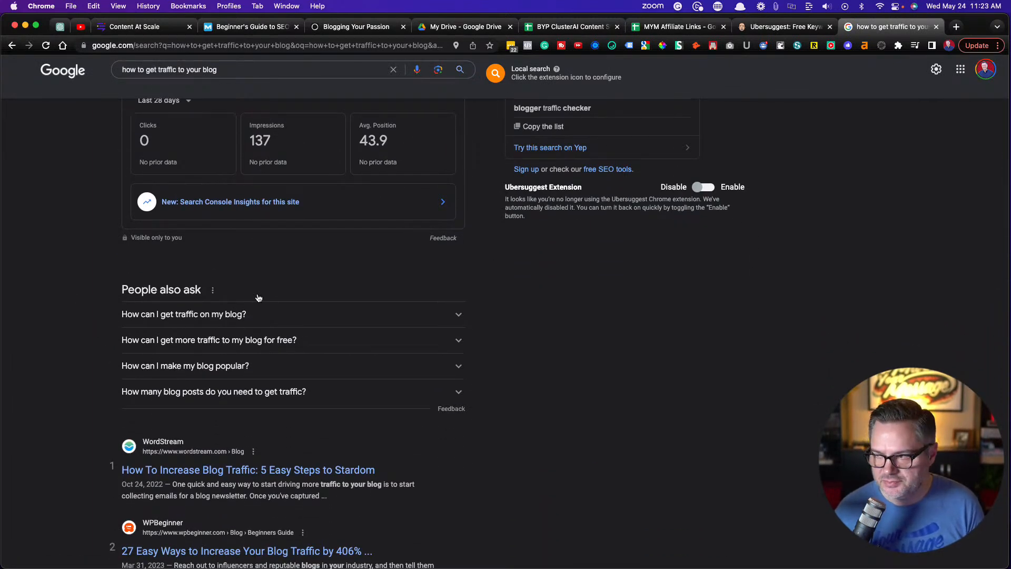
left_click(997, 45)
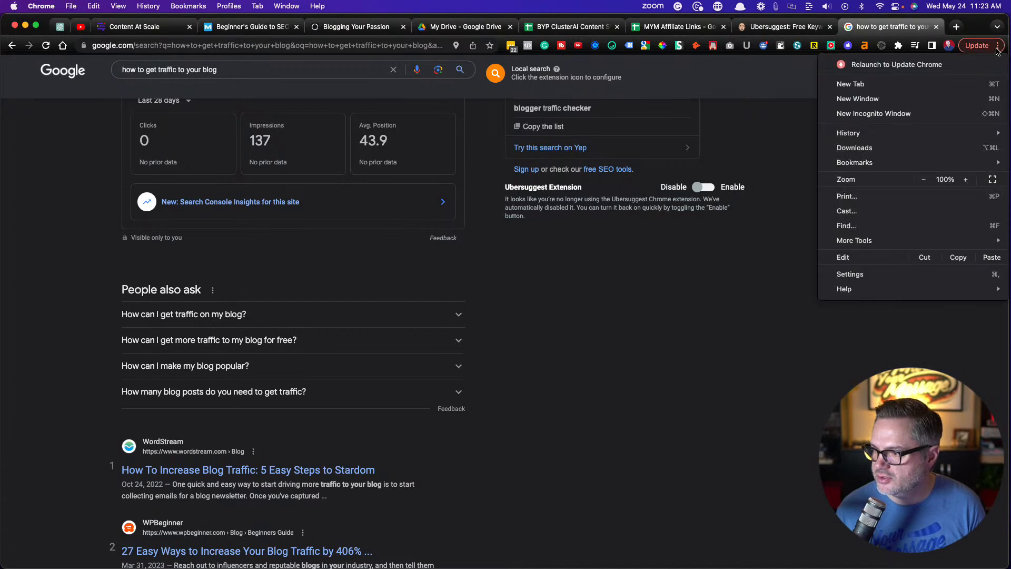
left_click(964, 180)
left_click(965, 180)
left_click(964, 180)
left_click(964, 180)
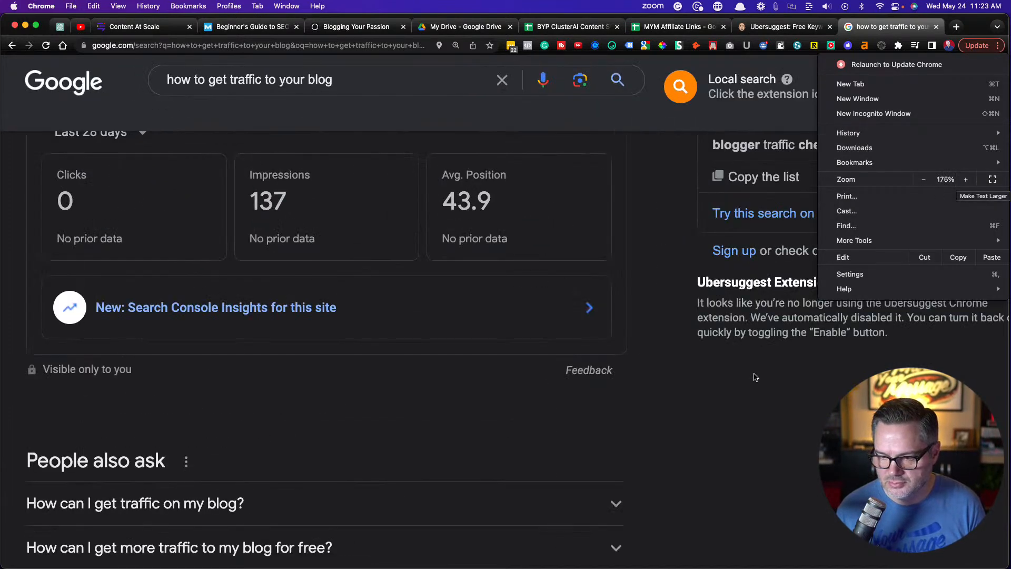
left_click(726, 429)
scroll(643, 428, "down", 5)
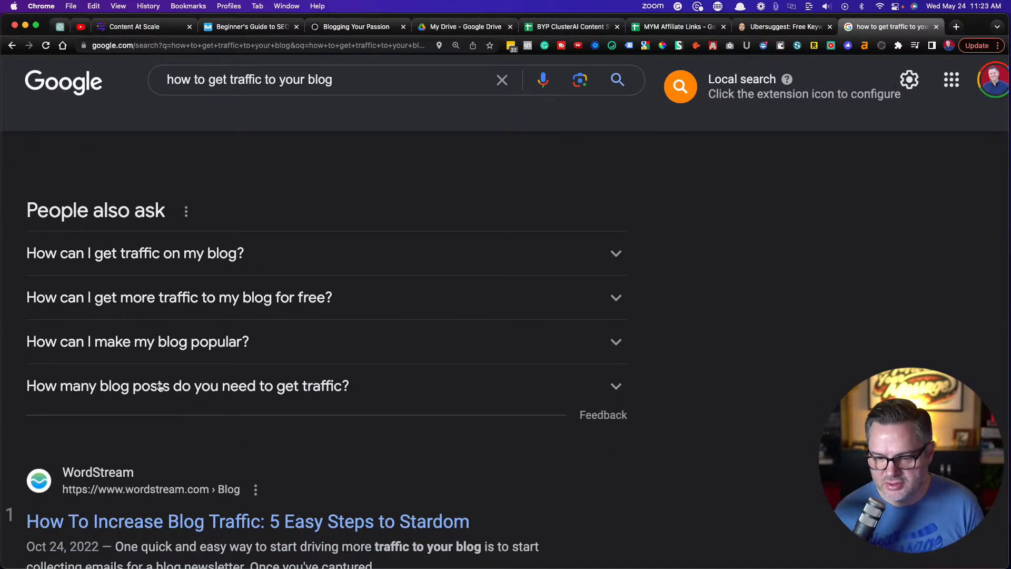
Return to the Content at Scale post, hide the SEO details, and review the FAQ questions against Google's list
left_click(119, 28)
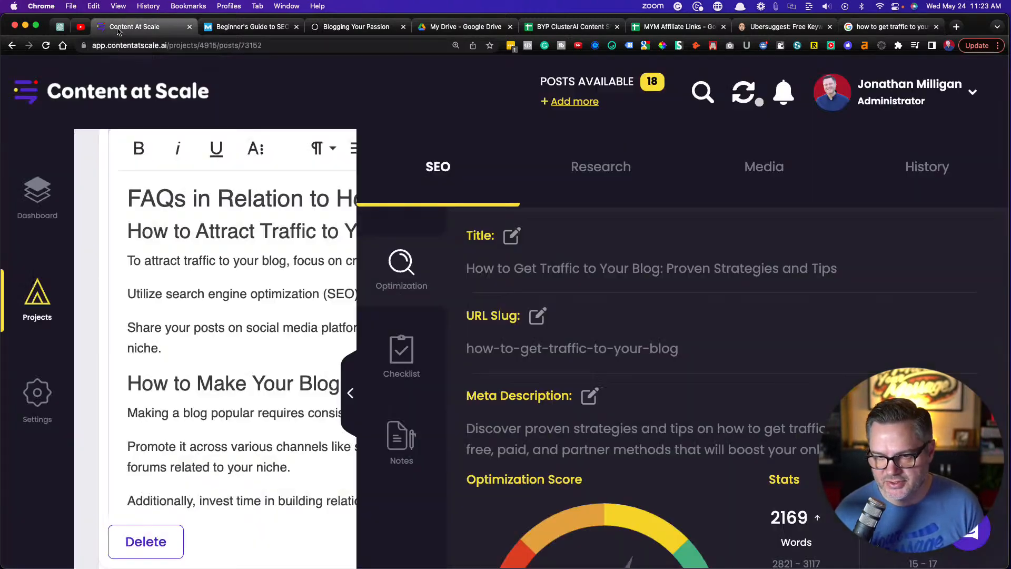
left_click(350, 393)
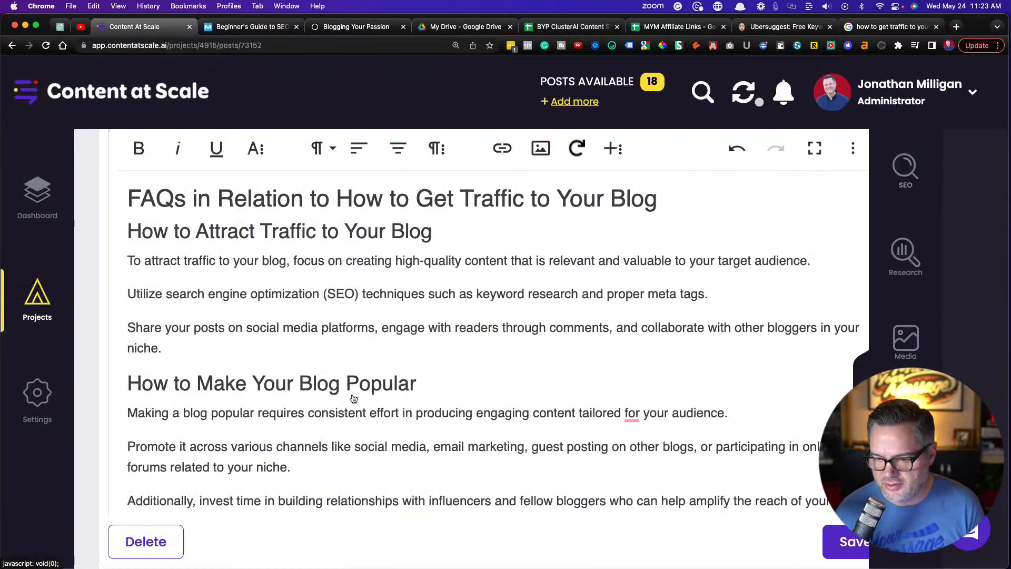
scroll(356, 362, "down", 6)
scroll(357, 362, "down", 5)
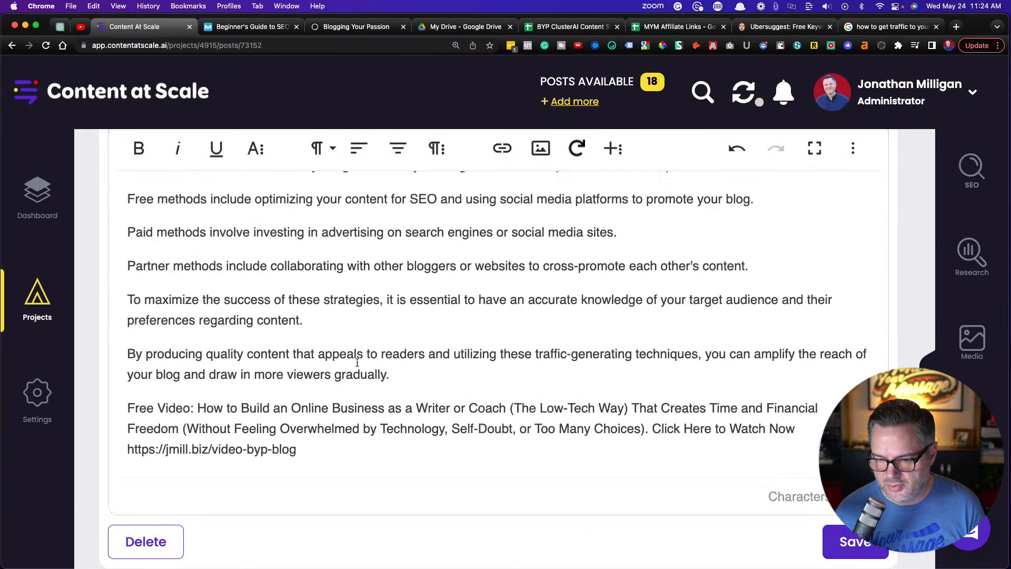
scroll(357, 362, "up", 14)
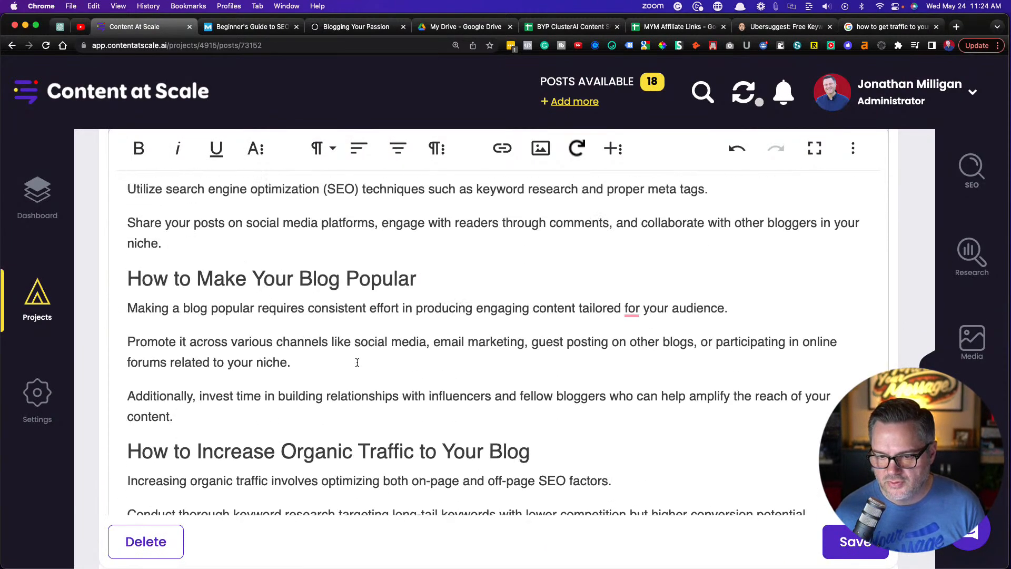
Accept the Grammarly correction "tailored to your audience" in the "How to Make Your Blog Popular" FAQ answer
scroll(357, 362, "down", 3)
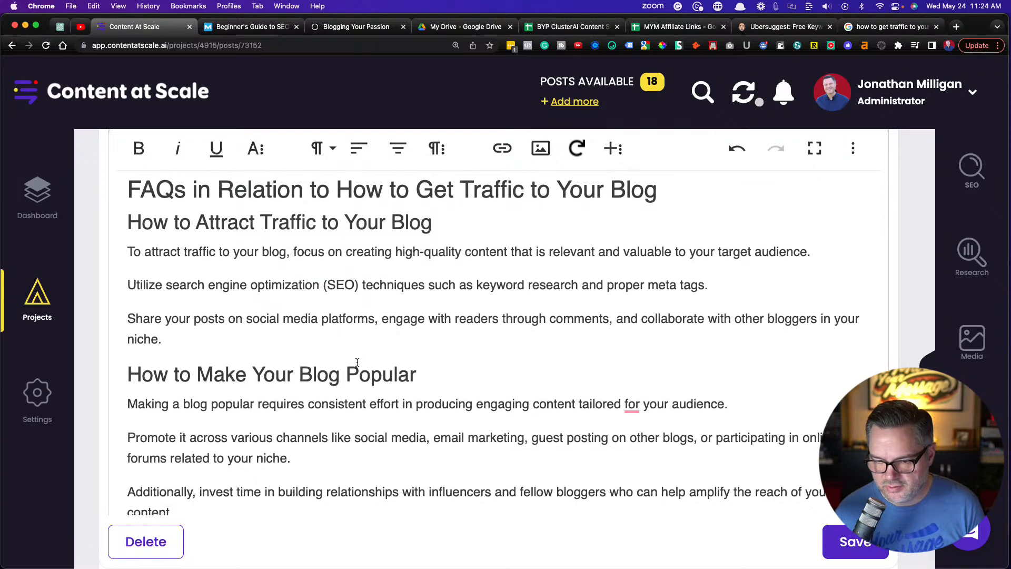
scroll(357, 362, "down", 2)
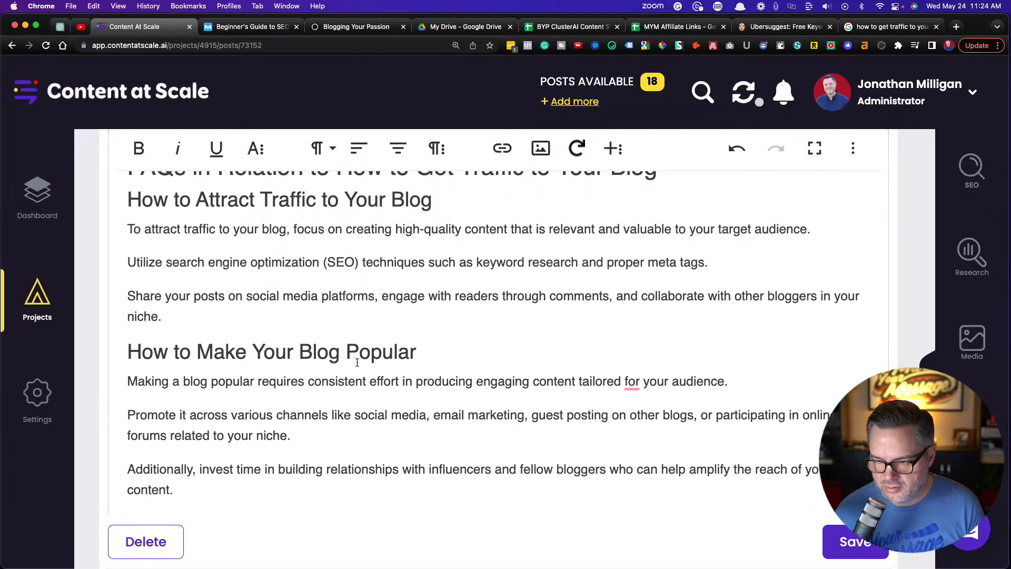
scroll(357, 362, "down", 4)
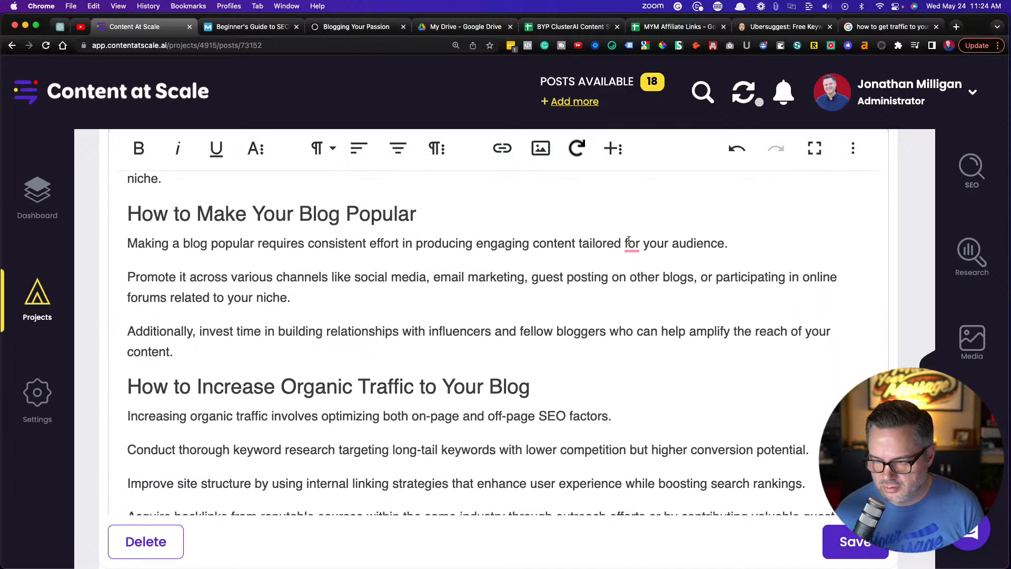
left_click(629, 243)
left_click(633, 290)
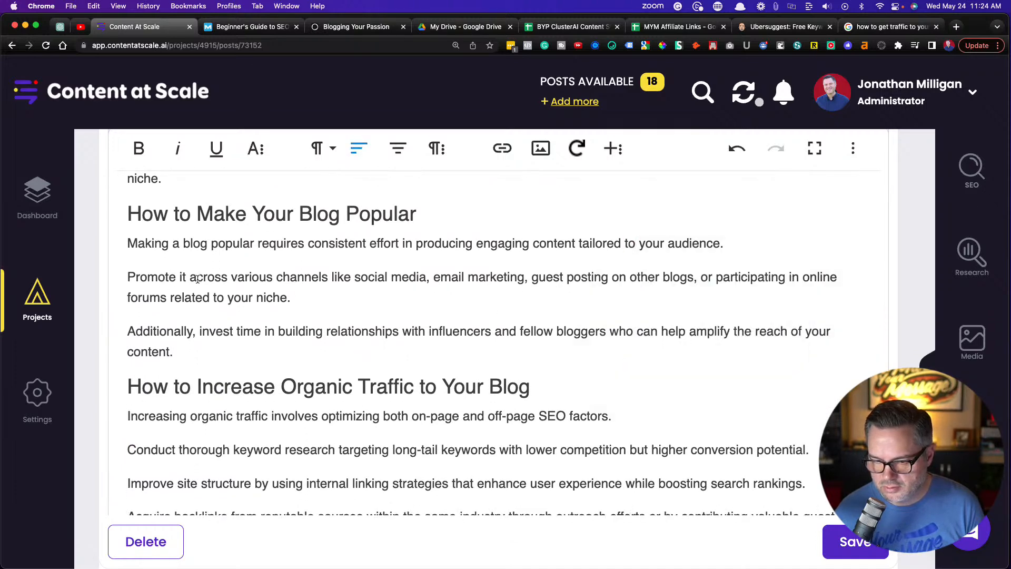
Proofread the remaining FAQ answers and the Conclusion through the closing free video paragraph, and save the post
scroll(259, 297, "down", 3)
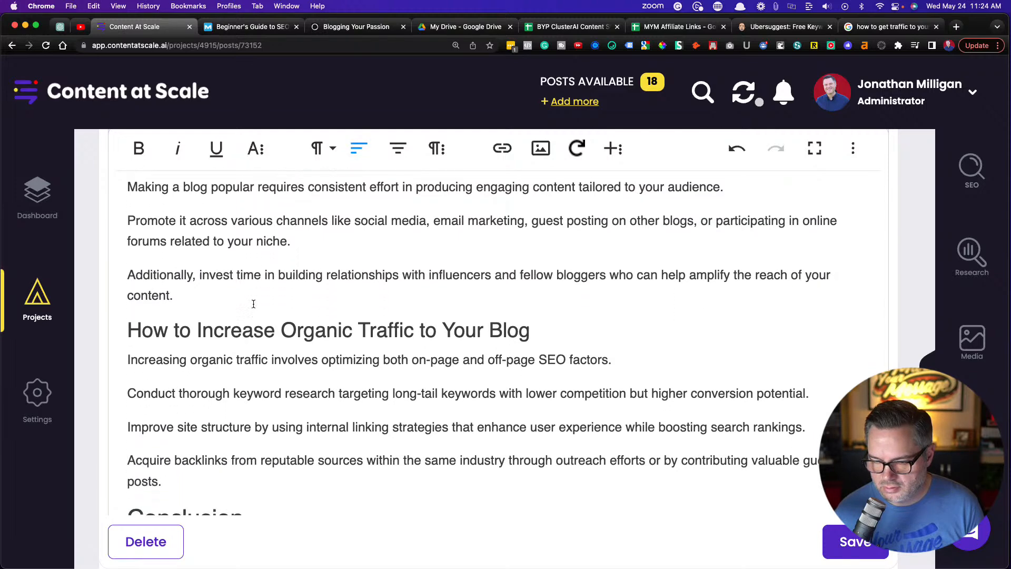
scroll(253, 305, "down", 3)
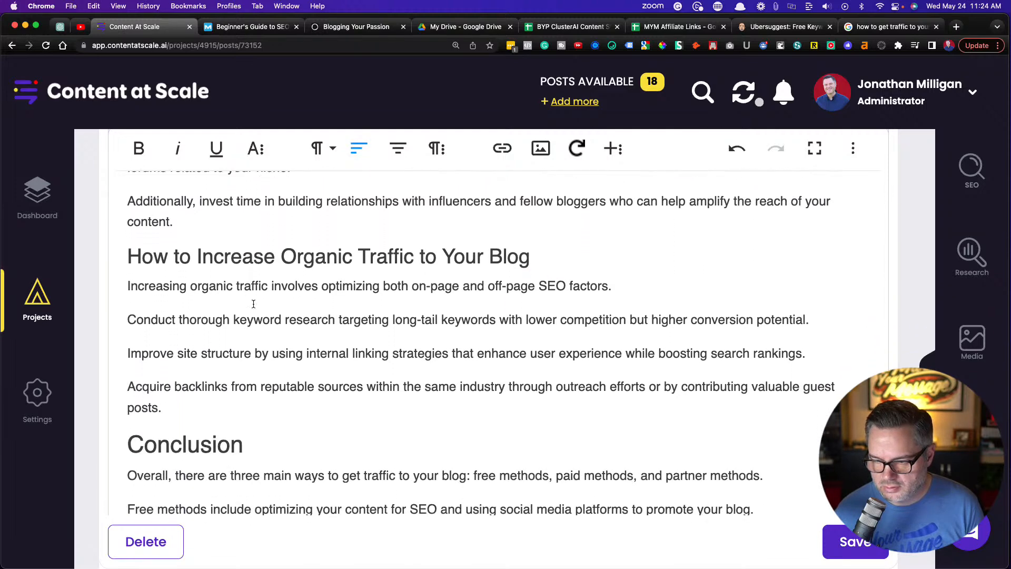
scroll(253, 304, "down", 6)
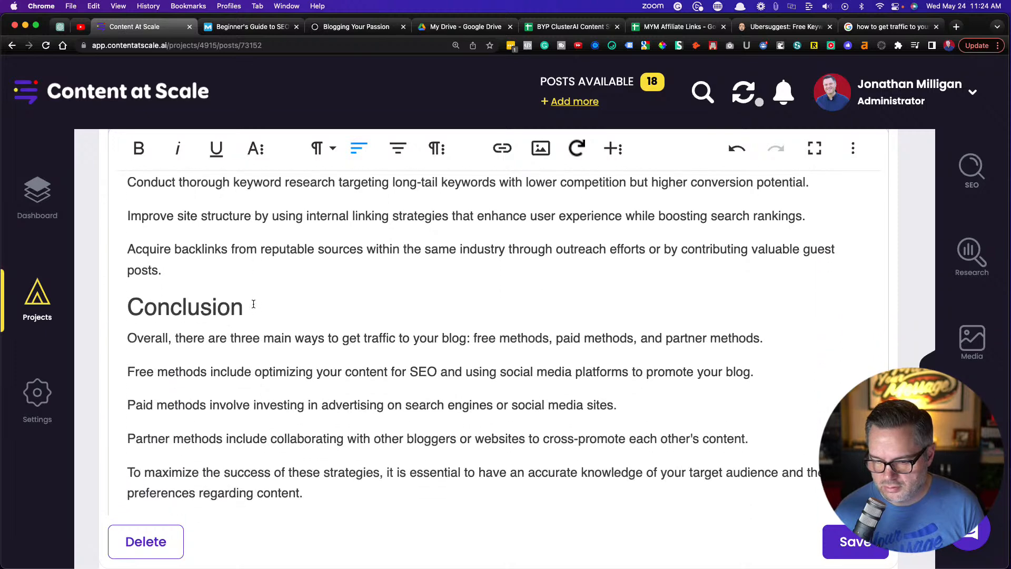
scroll(253, 304, "down", 3)
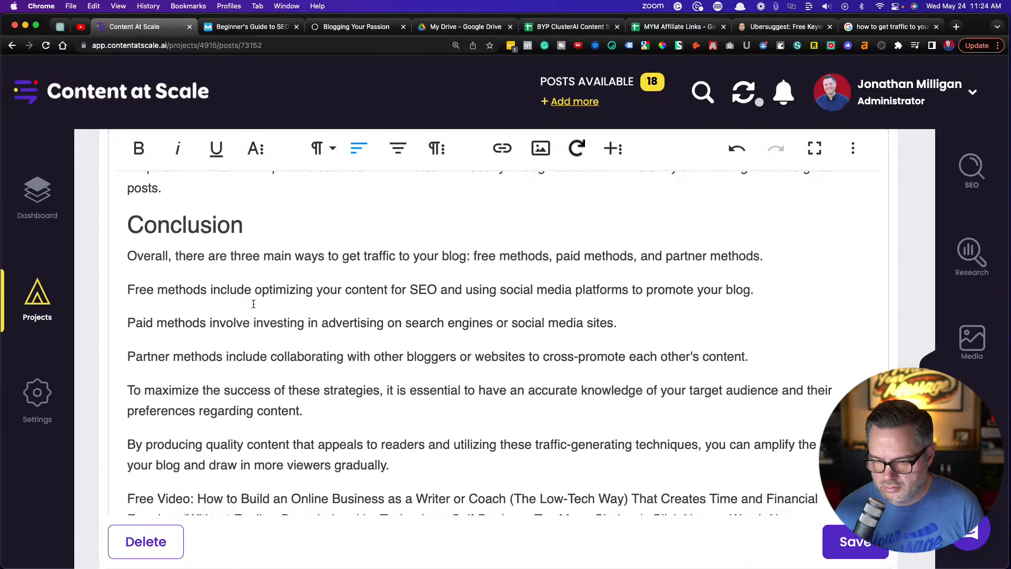
scroll(253, 304, "down", 1)
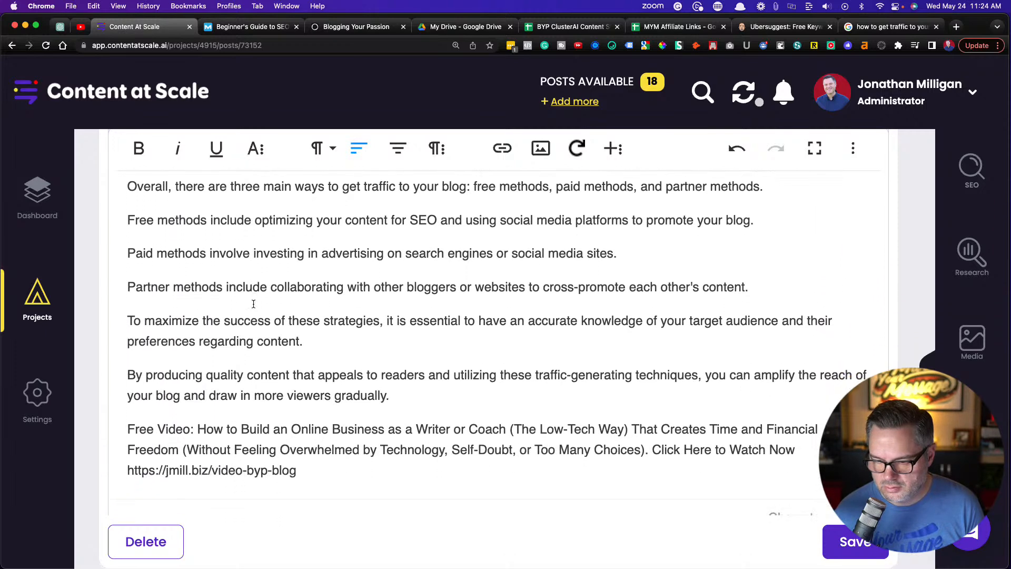
scroll(253, 303, "down", 1)
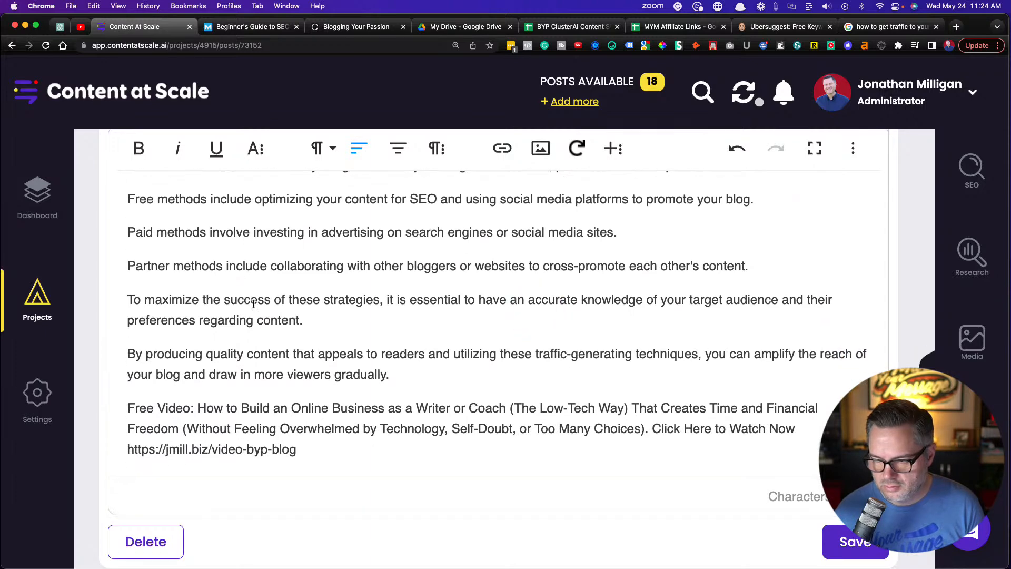
scroll(253, 304, "up", 5)
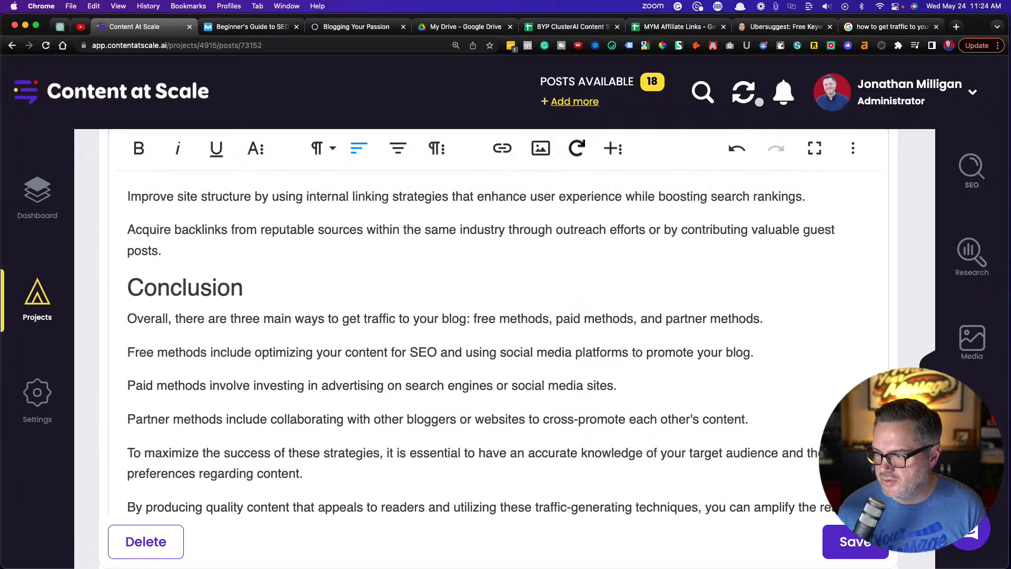
left_click(834, 538)
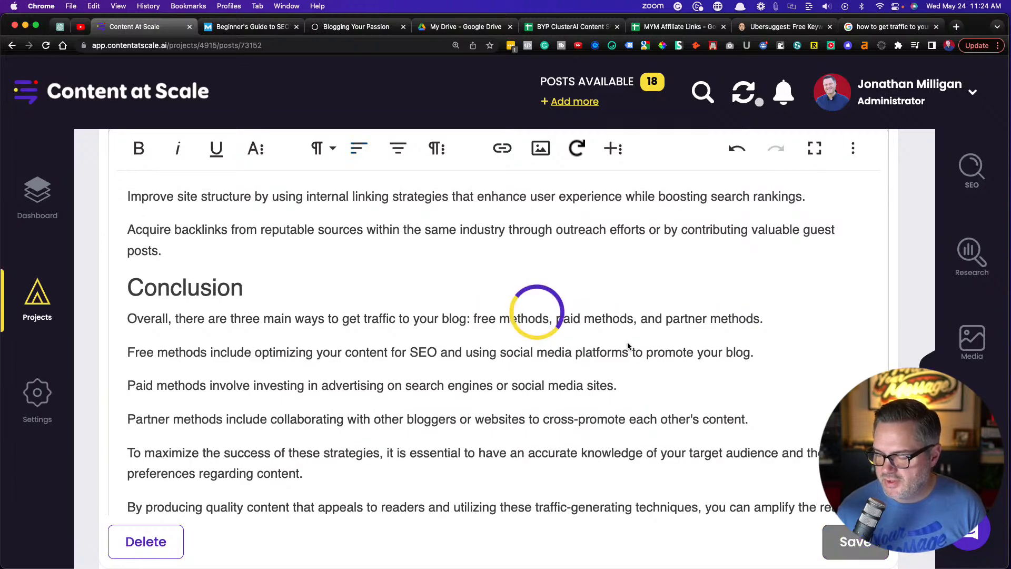
Show the post's SEO optimization details and reduce the page zoom to 125%
scroll(427, 320, "up", 15)
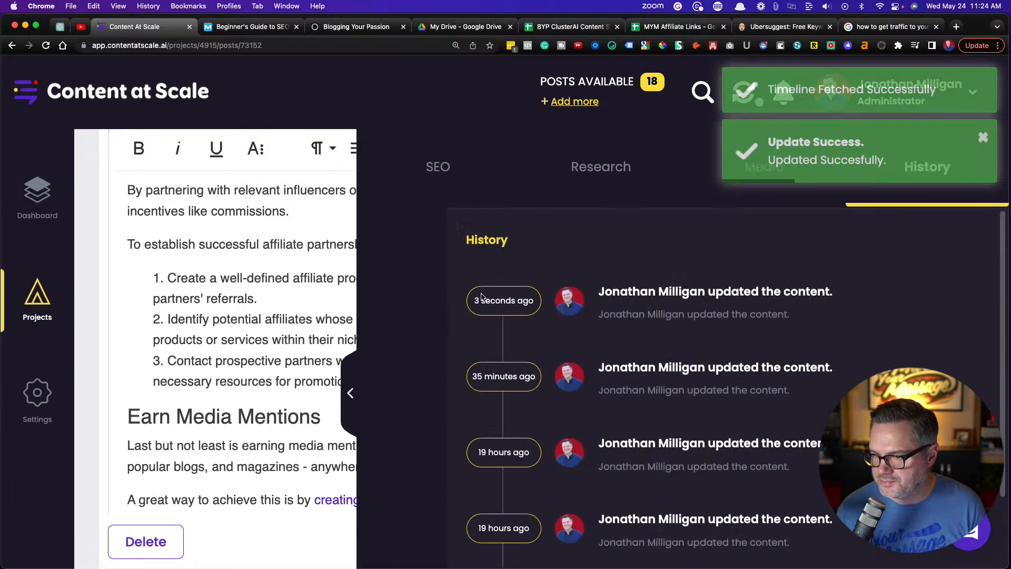
left_click(444, 167)
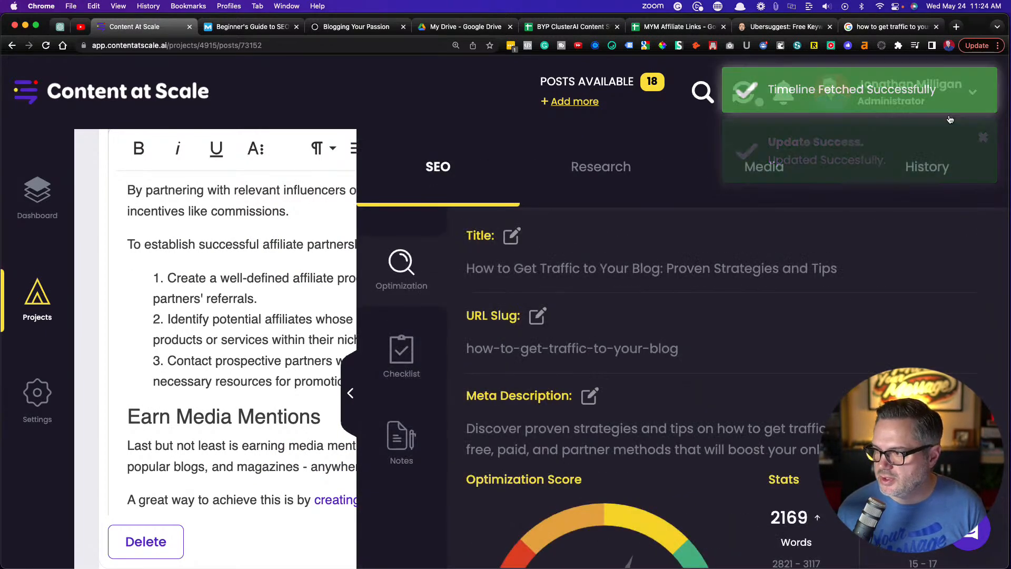
left_click(998, 45)
left_click(925, 179)
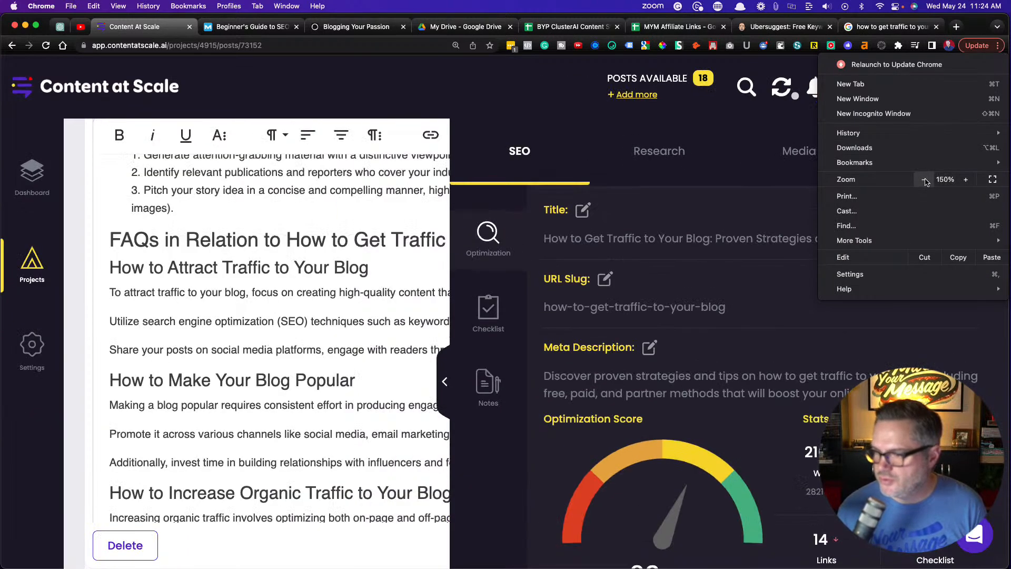
left_click(966, 179)
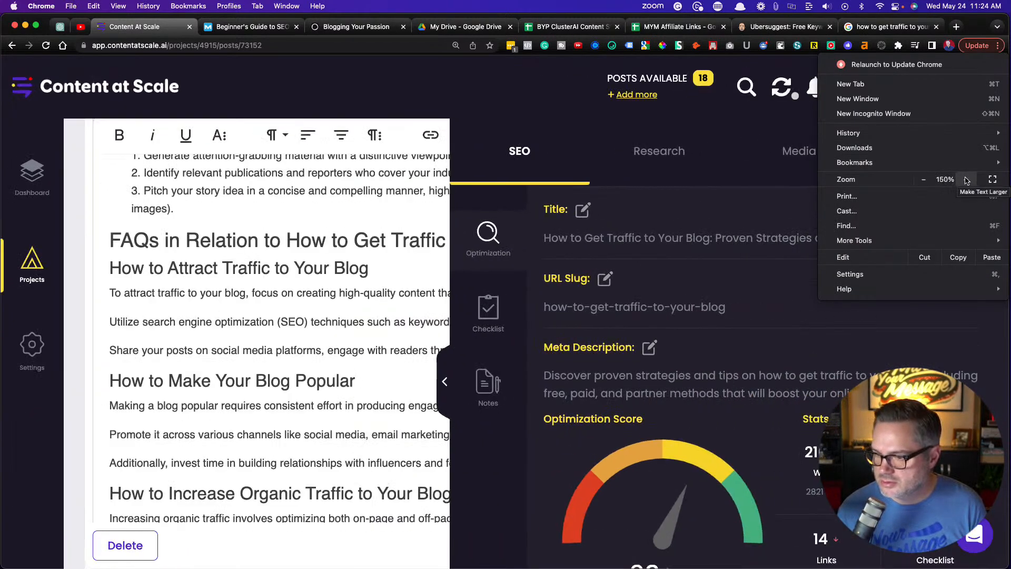
left_click(922, 179)
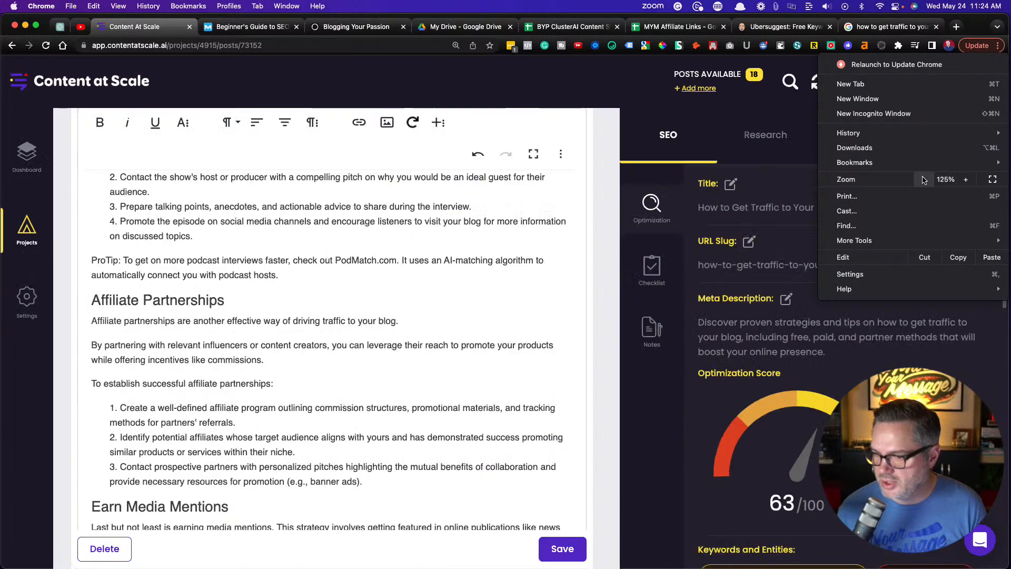
left_click(329, 308)
Examine the post's optimization score, stats, and the Keywords and Entities list beside the article text
left_click_drag(911, 460, 126, 474)
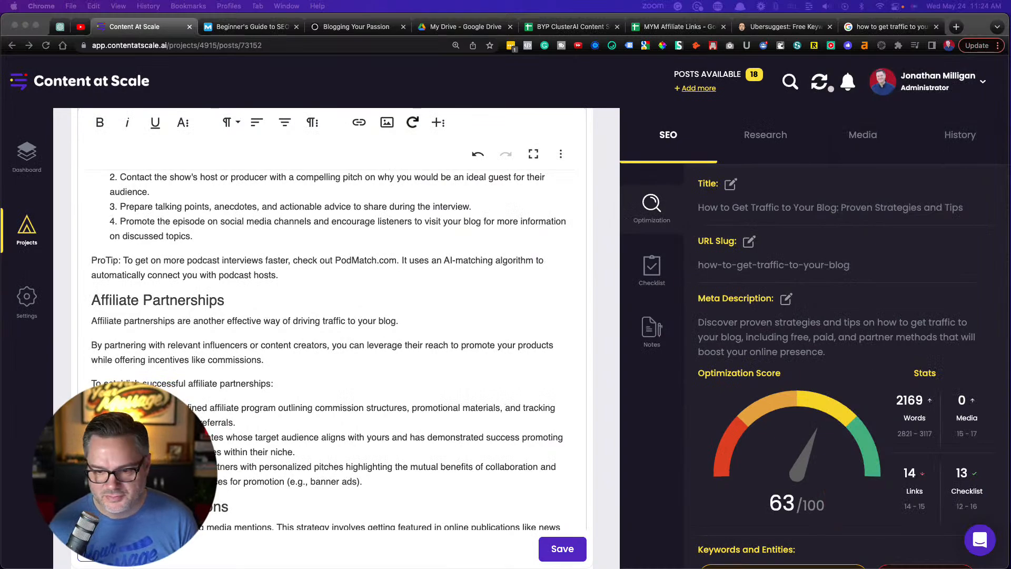
scroll(329, 337, "up", 15)
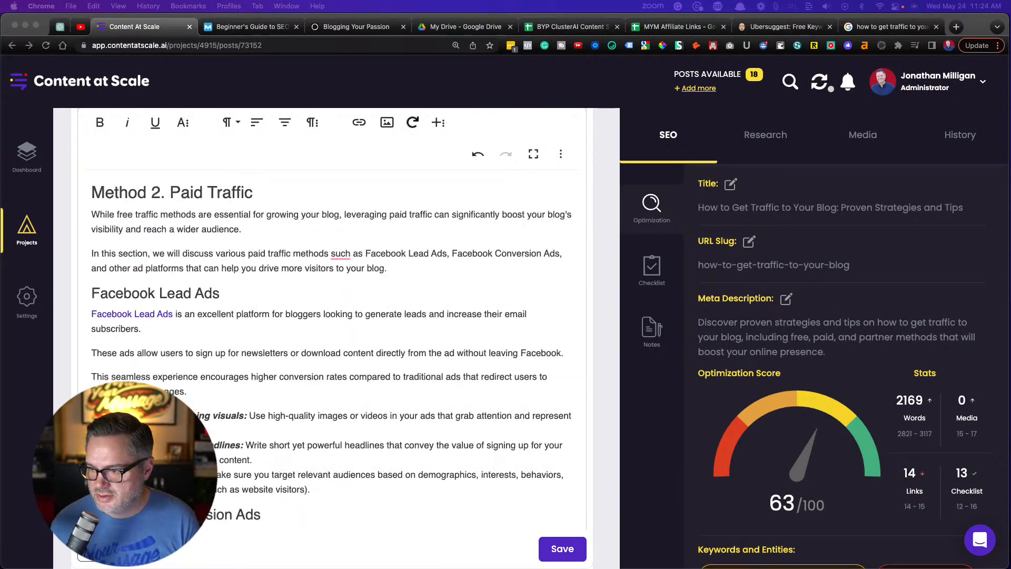
scroll(329, 337, "up", 6)
scroll(841, 369, "down", 5)
scroll(841, 369, "up", 1)
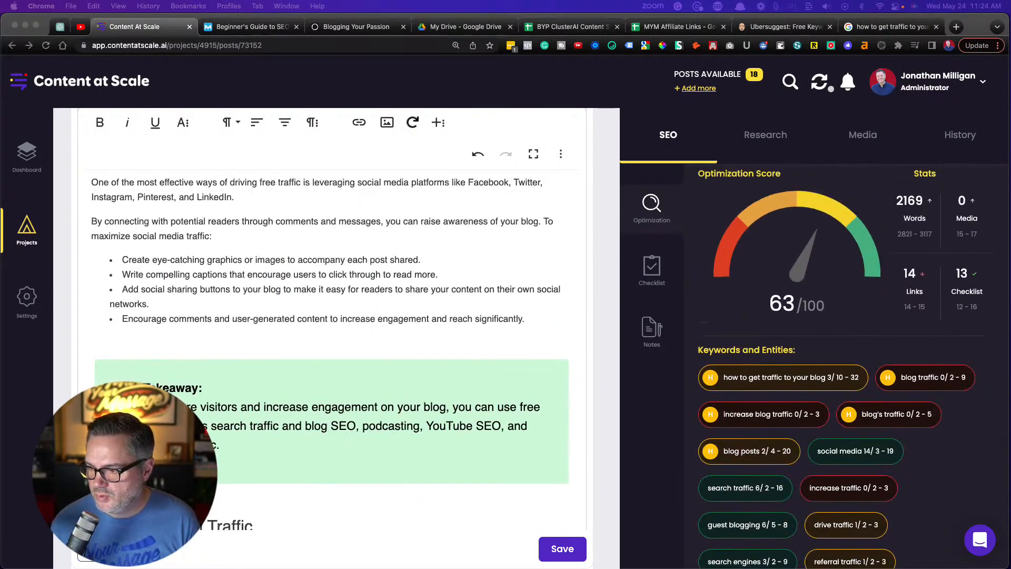
scroll(841, 369, "down", 3)
scroll(841, 369, "down", 2)
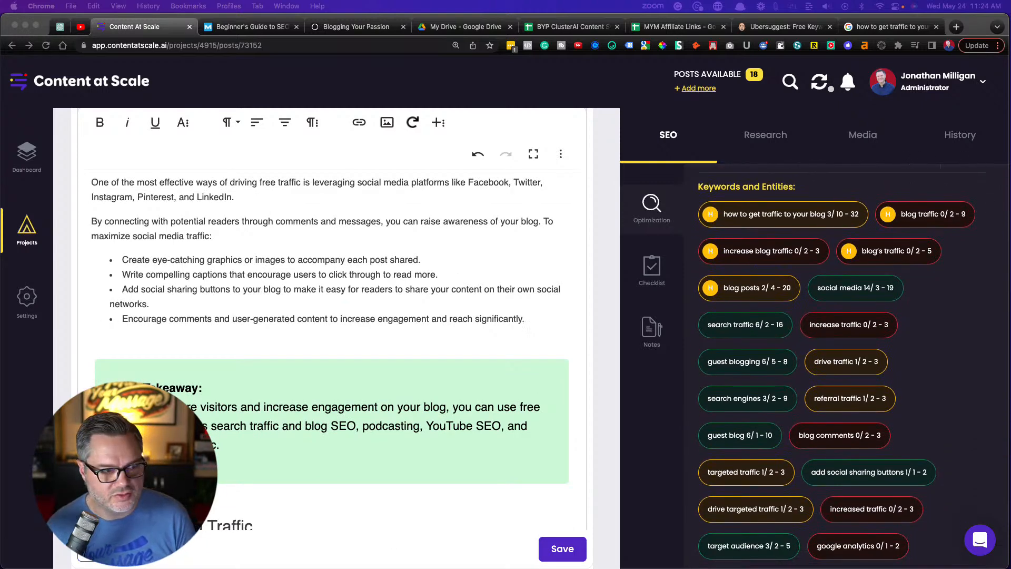
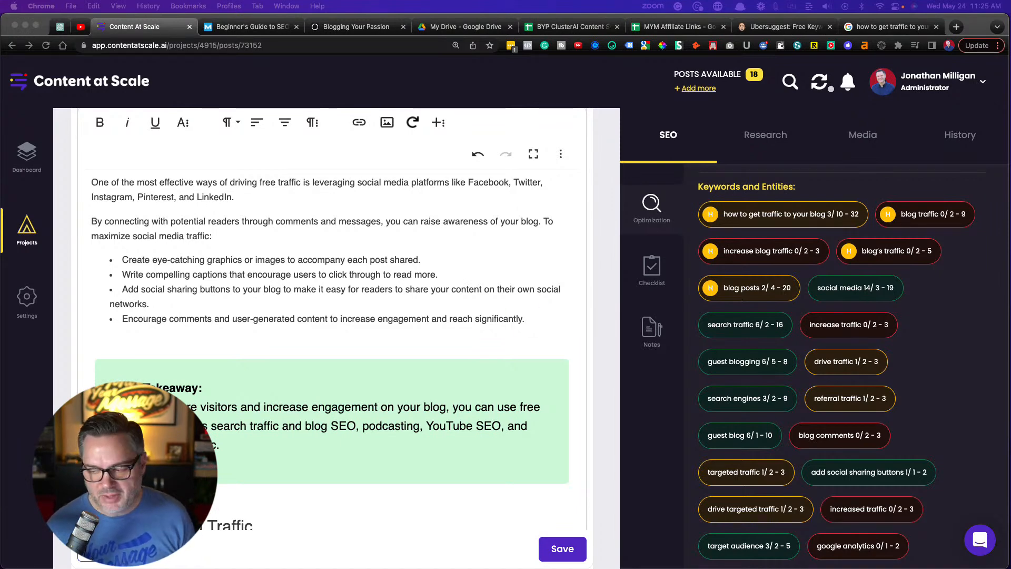
Compare the suggested keyword usage ranges in the Keywords and Entities list with the optimization score
scroll(837, 364, "down", 10)
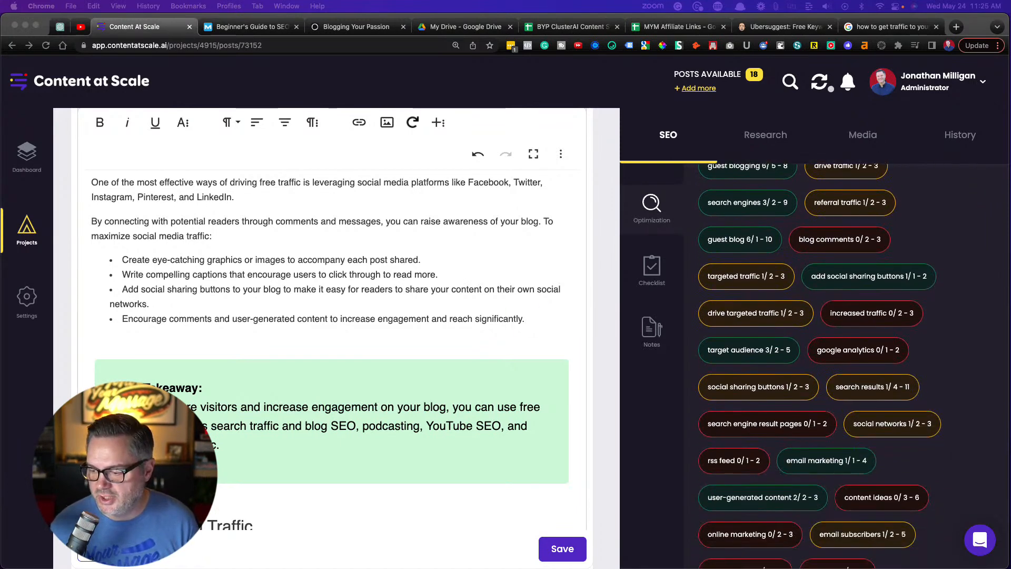
scroll(837, 363, "up", 10)
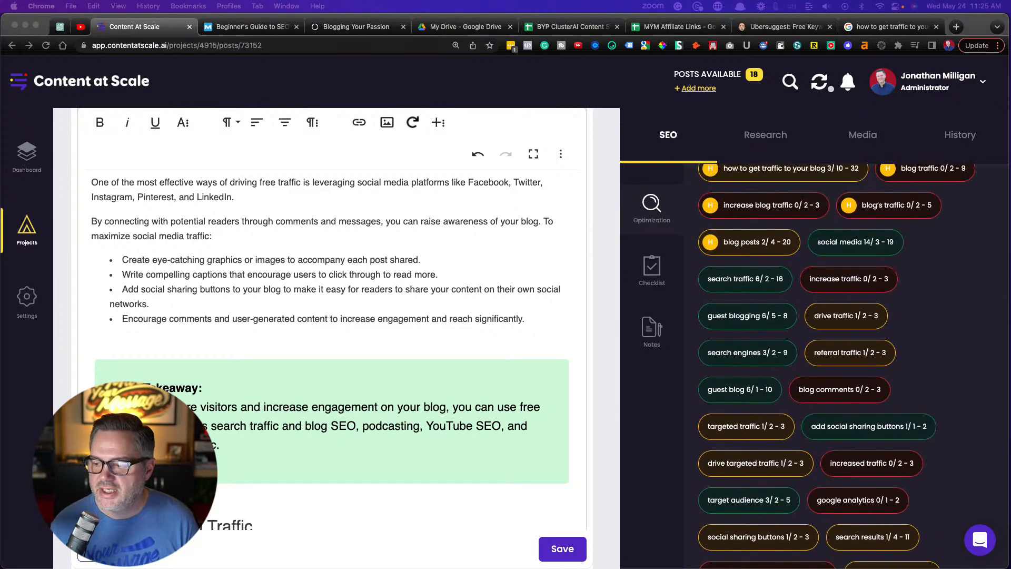
scroll(837, 363, "up", 1)
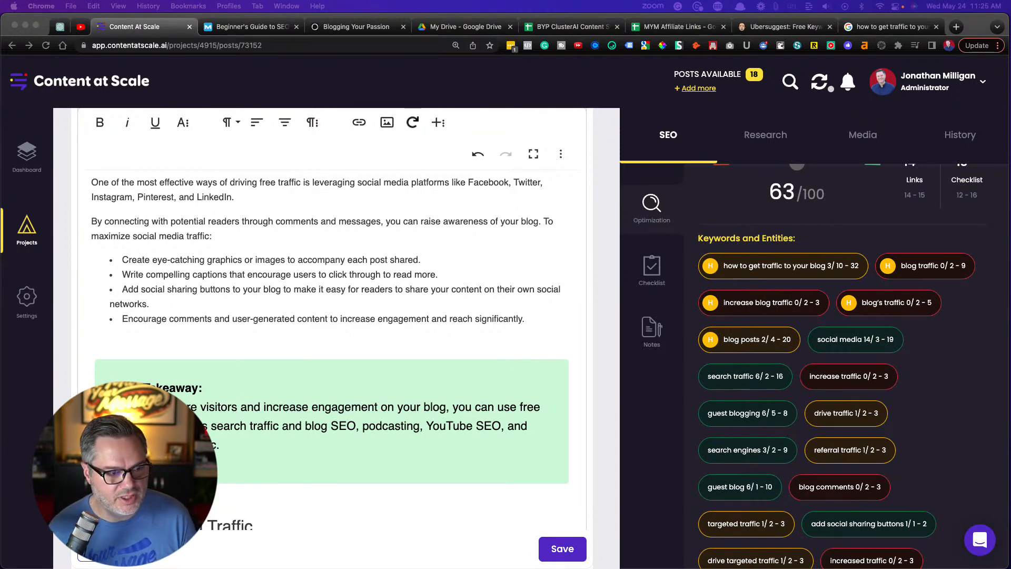
scroll(840, 363, "up", 3)
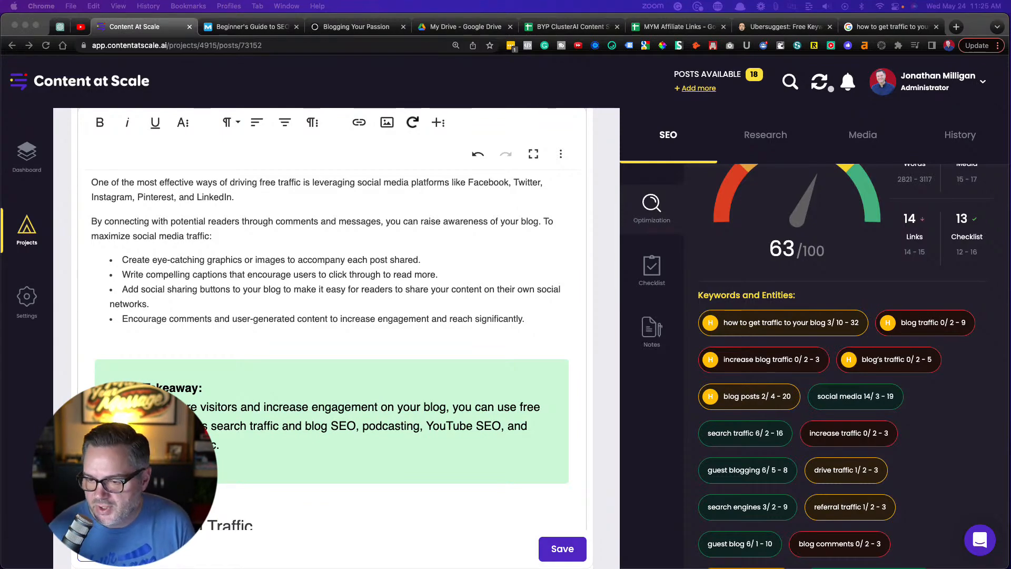
scroll(330, 347, "up", 20)
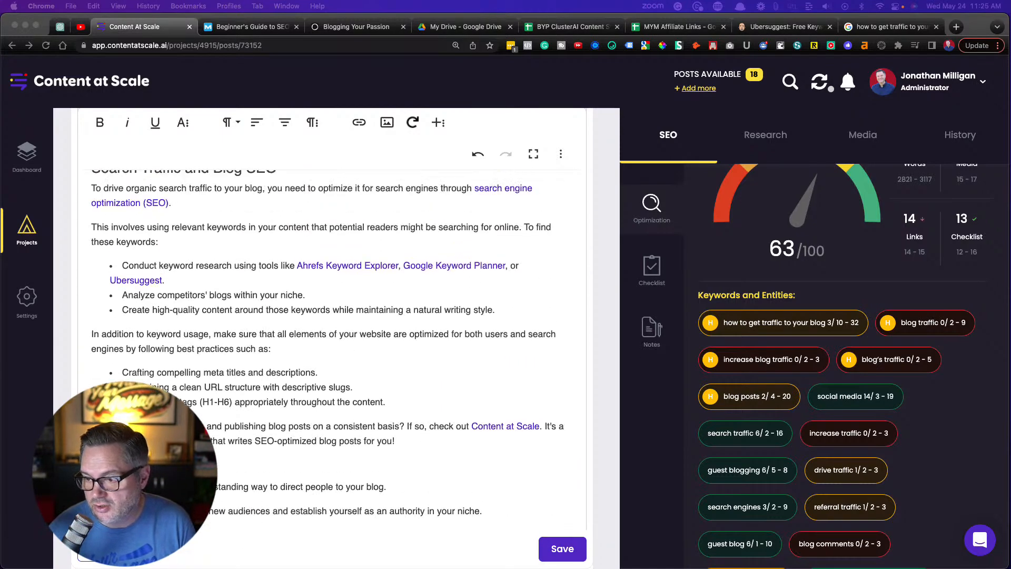
Return to the beginning of the article and search the page for "blog"
scroll(330, 348, "up", 10)
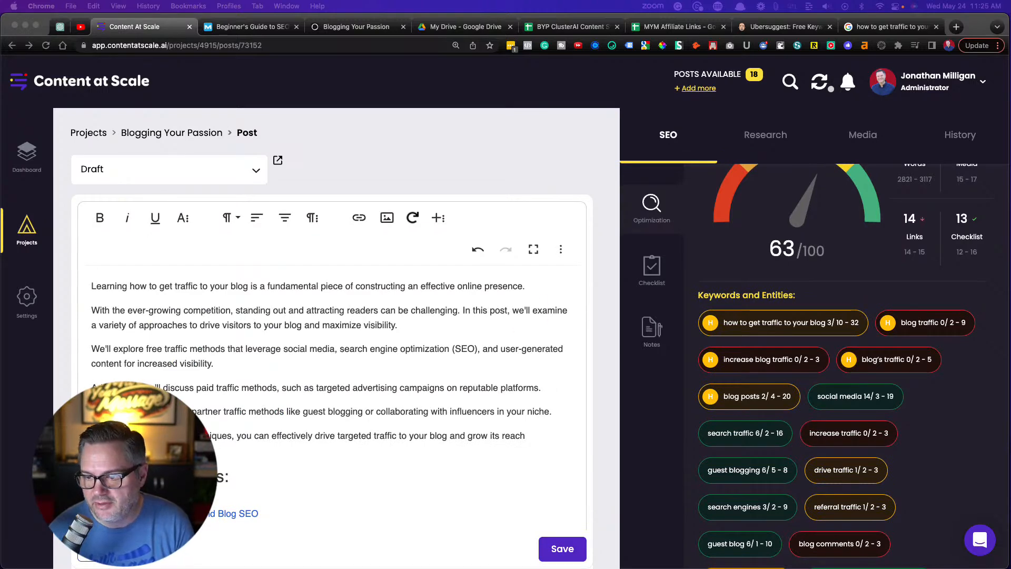
left_click(412, 149)
key("super+f")
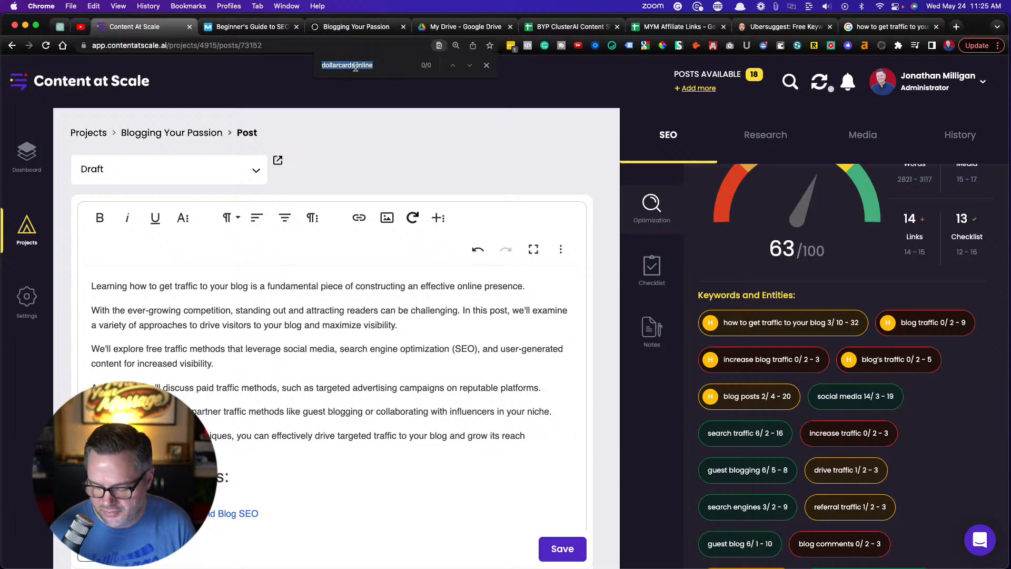
key("BackSpace")
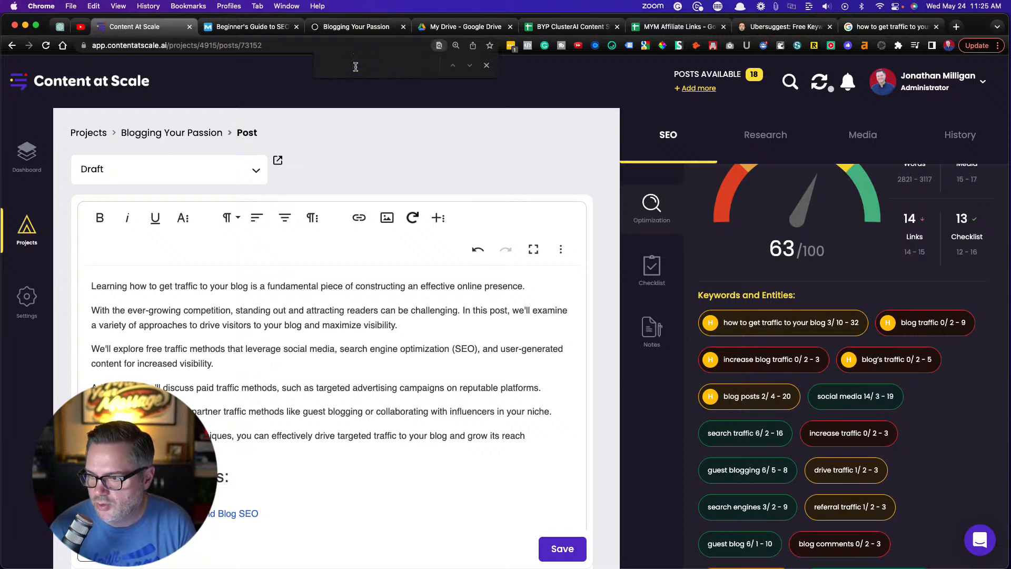
type("bl")
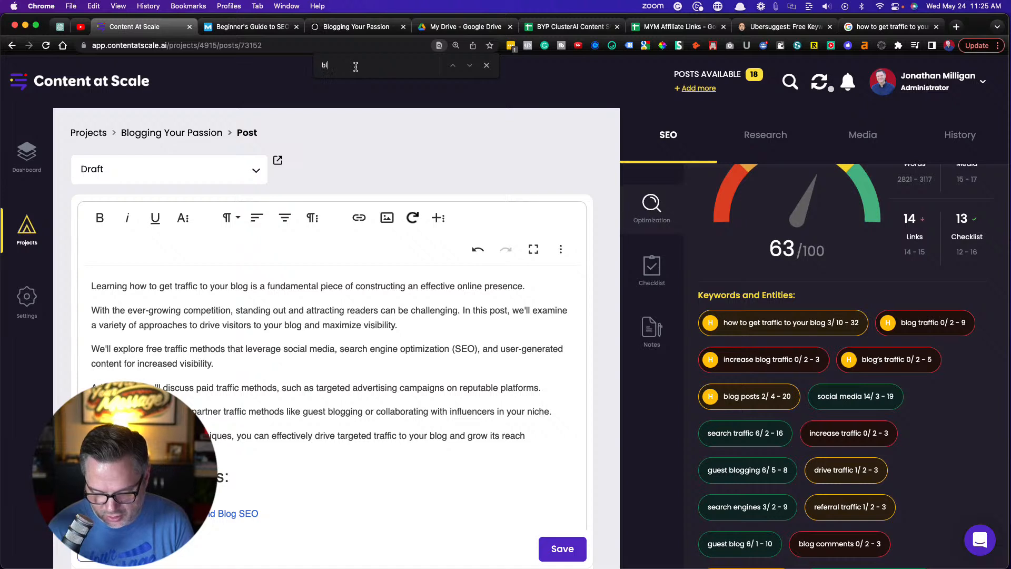
type("og")
Review the highlighted "blog" matches in the introduction and Table Of Contents for places to work in the keyword "blog traffic"
scroll(336, 243, "down", 3)
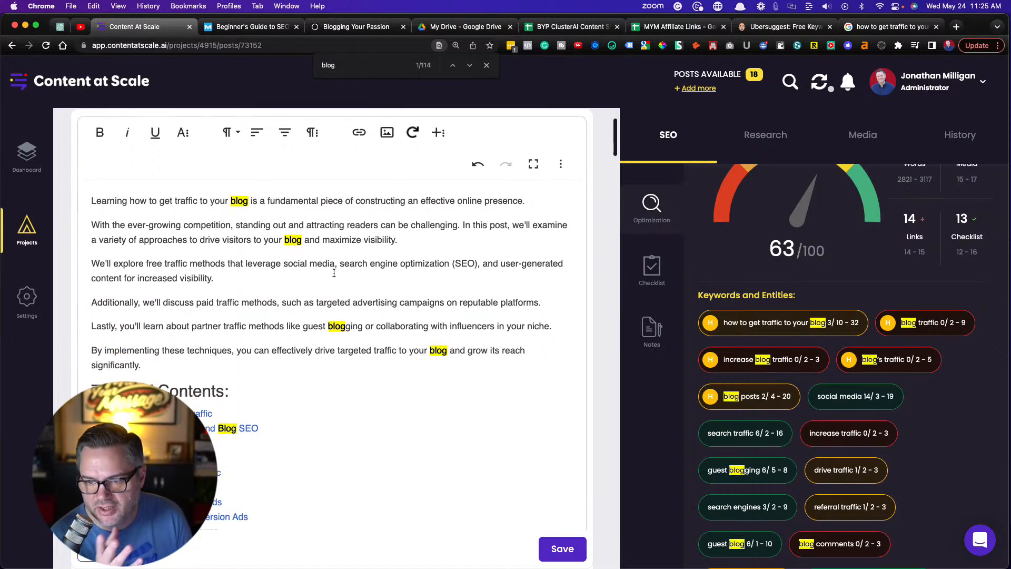
scroll(252, 275, "down", 2)
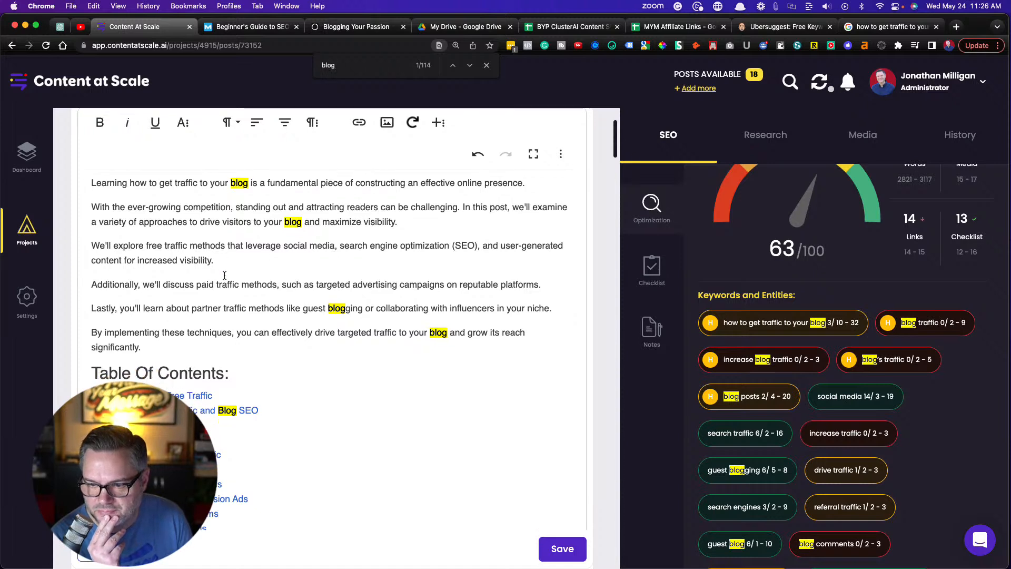
scroll(224, 275, "down", 3)
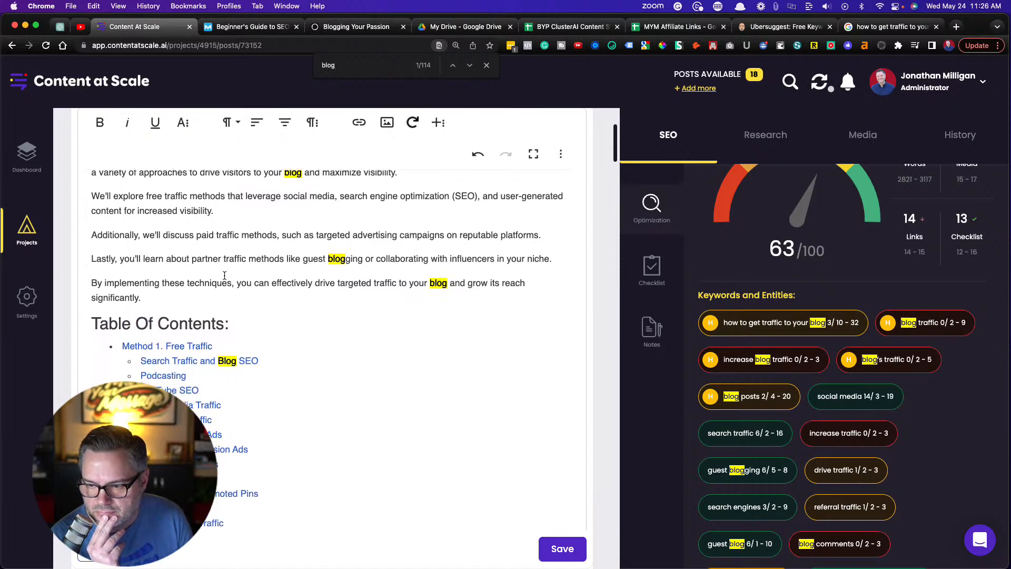
scroll(350, 281, "down", 4)
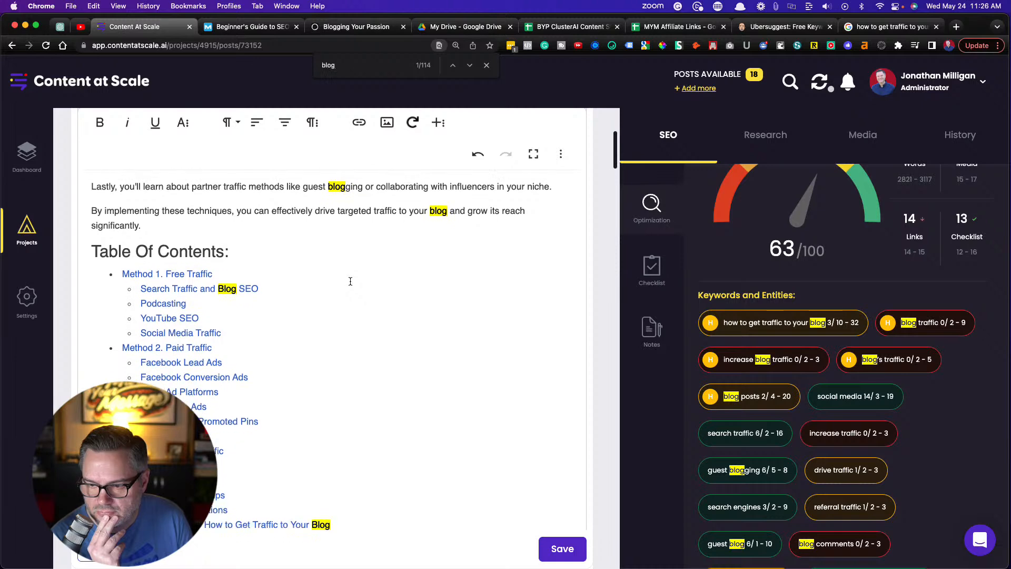
scroll(350, 281, "up", 5)
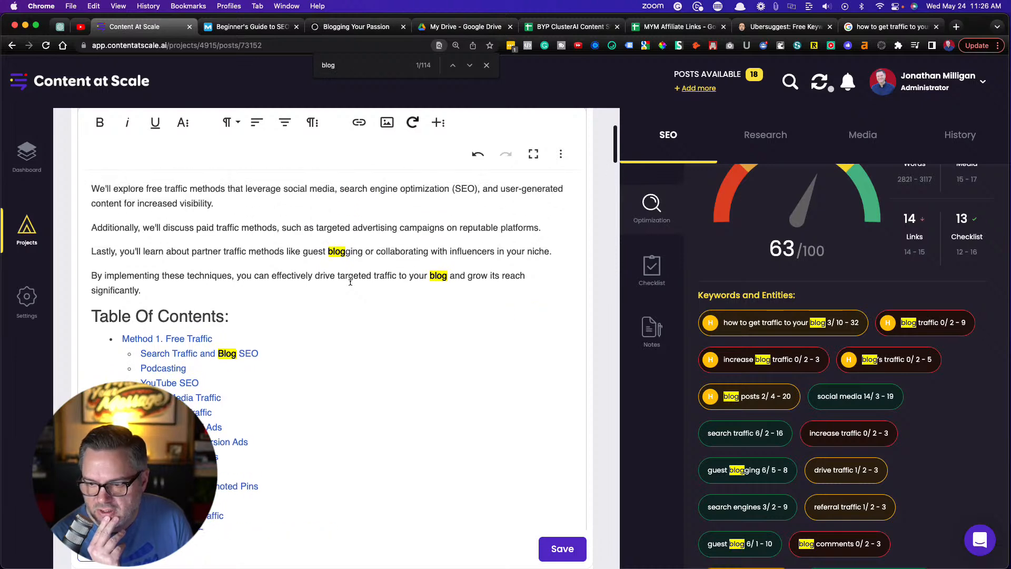
left_click_drag(236, 276, 450, 274)
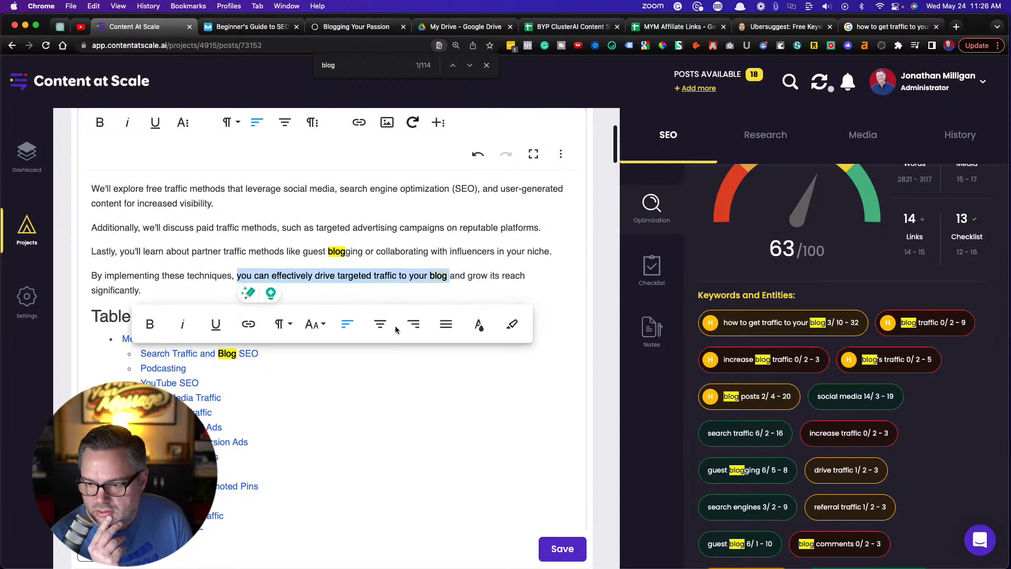
left_click(380, 289)
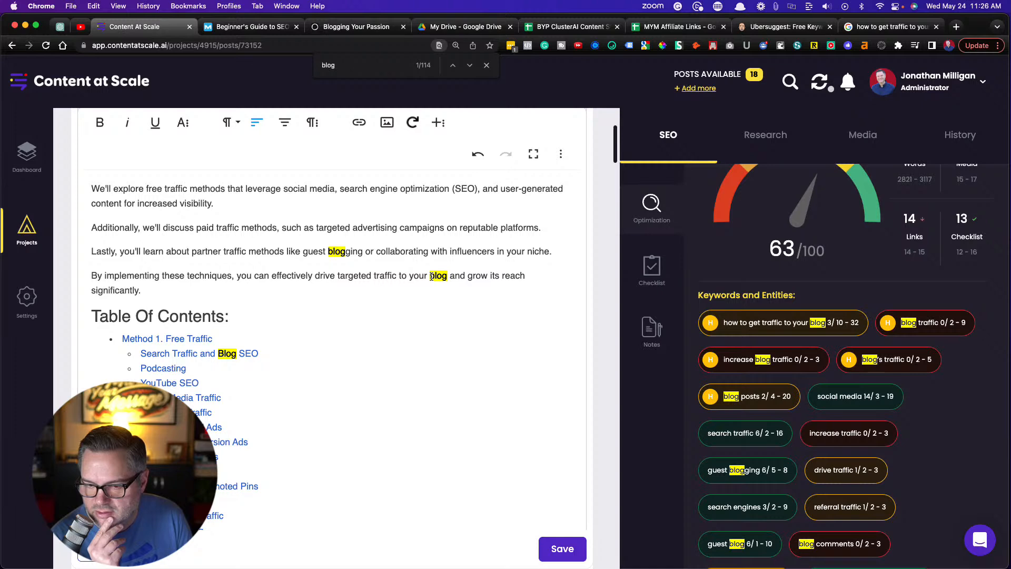
Insert "traffic" after "growing your blog" in the first sentence under Method 1. Free Traffic and check the optimization score
scroll(397, 316, "down", 15)
scroll(398, 317, "down", 1)
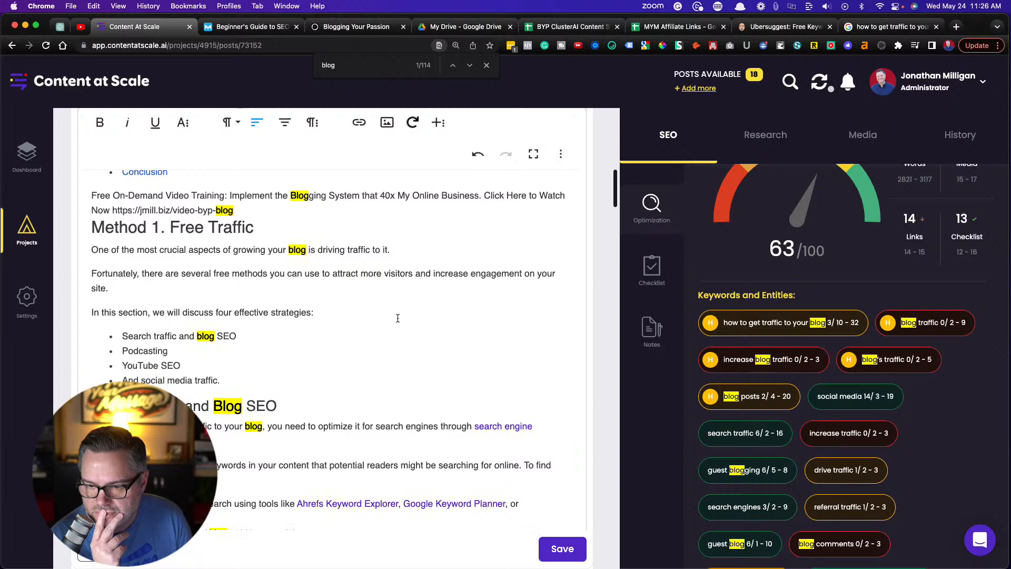
scroll(397, 317, "down", 1)
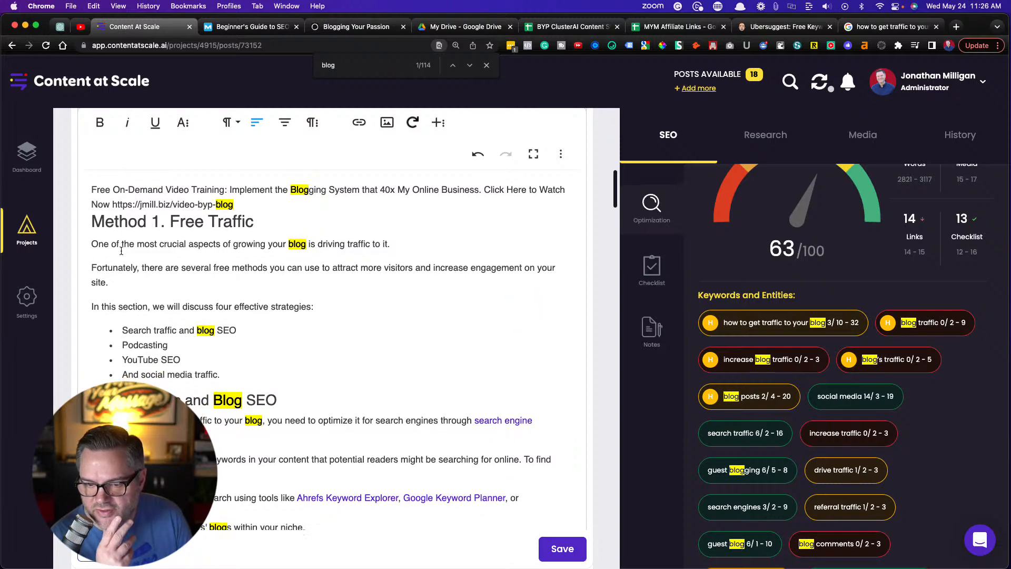
left_click(306, 244)
type("traffic")
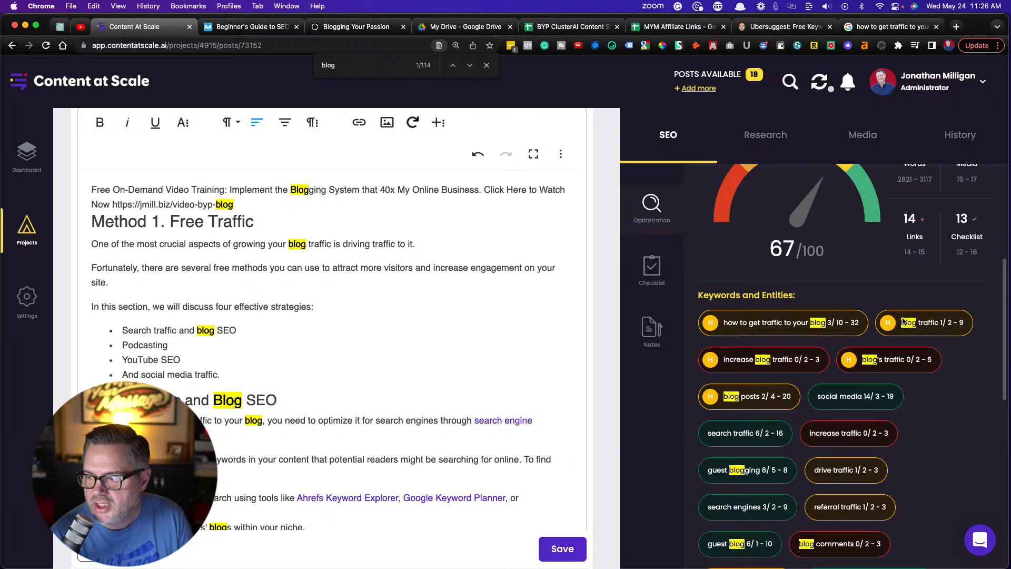
scroll(931, 321, "up", 1)
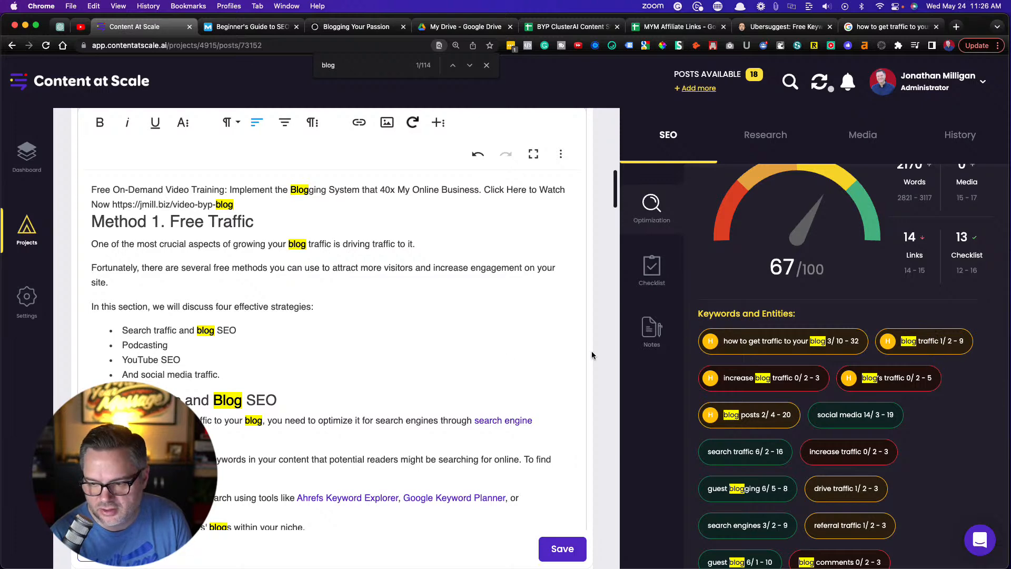
Insert "traffic" after "growing your blog" in the first sentence under Method 2. Paid Traffic, and save the post
scroll(408, 333, "down", 4)
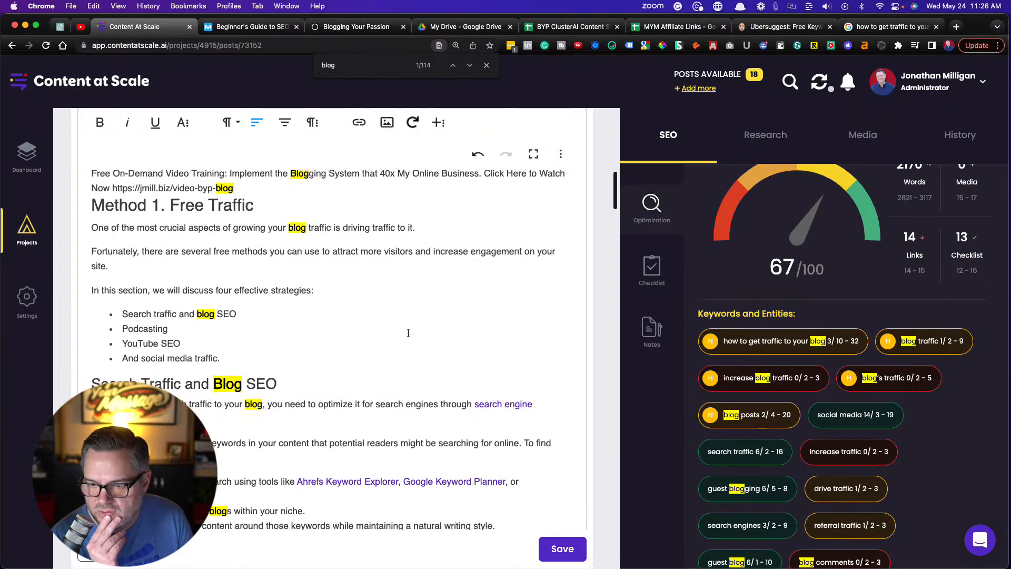
scroll(408, 333, "down", 6)
scroll(408, 333, "down", 4)
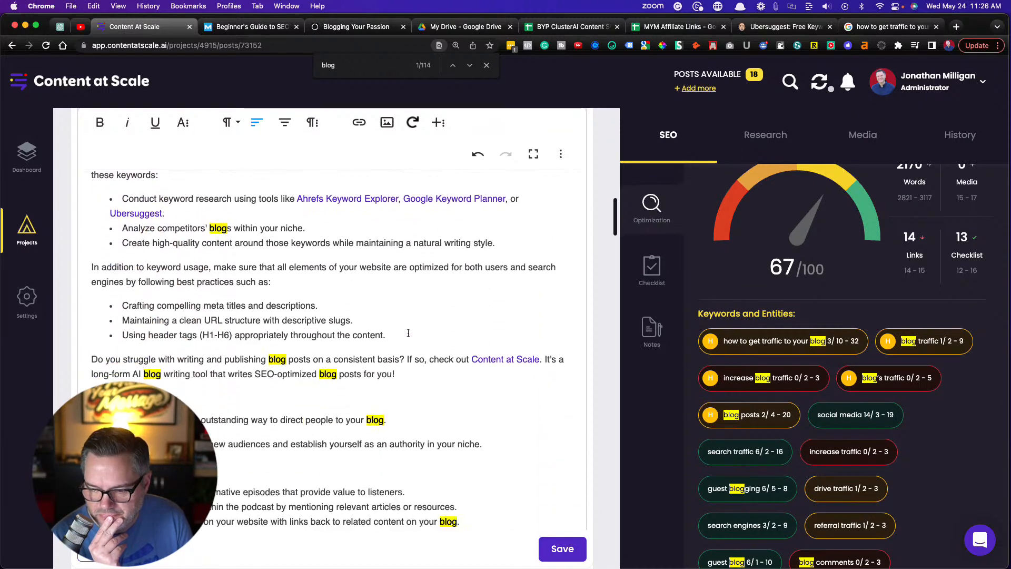
scroll(408, 333, "down", 5)
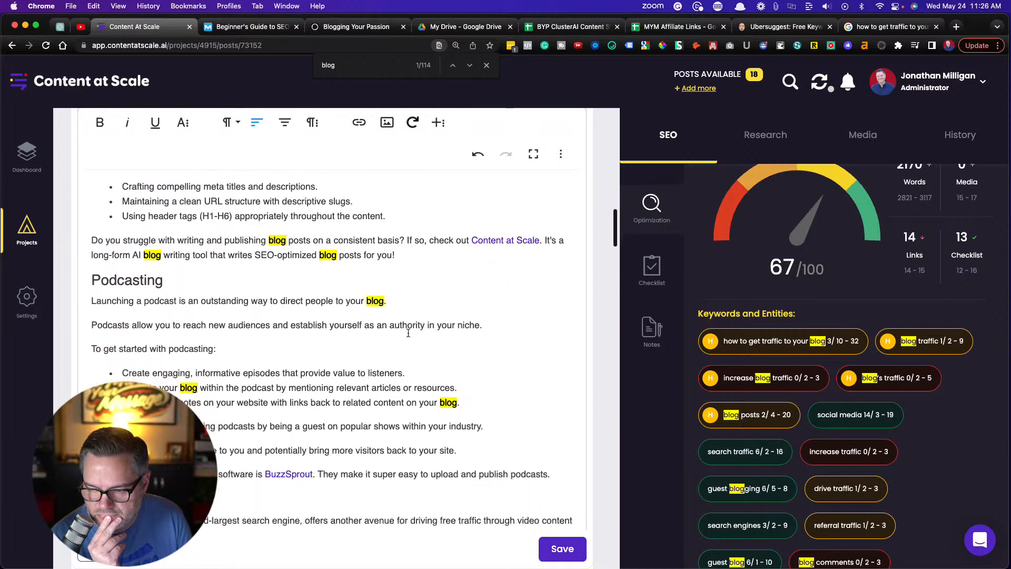
scroll(408, 333, "down", 5)
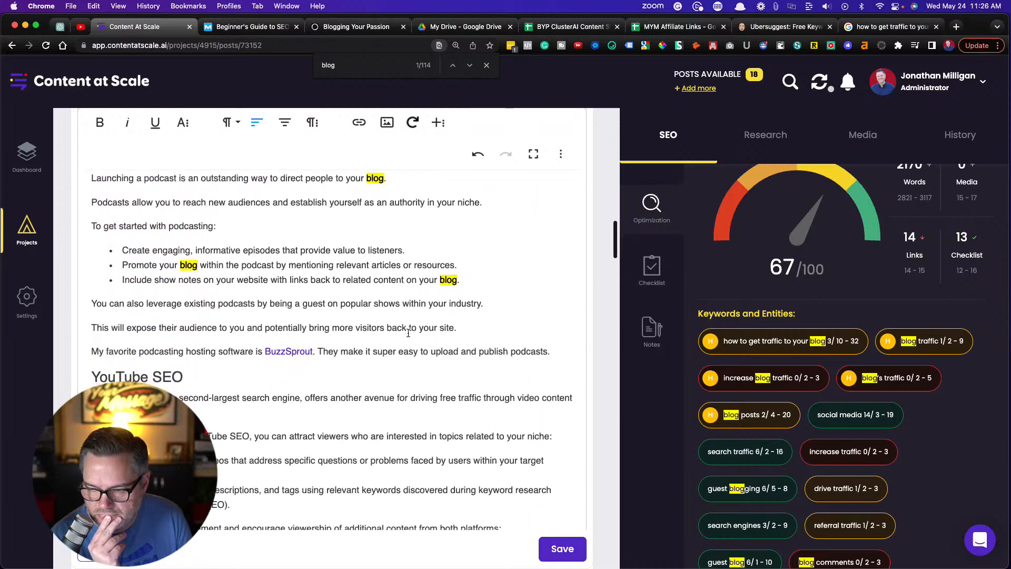
scroll(408, 332, "down", 8)
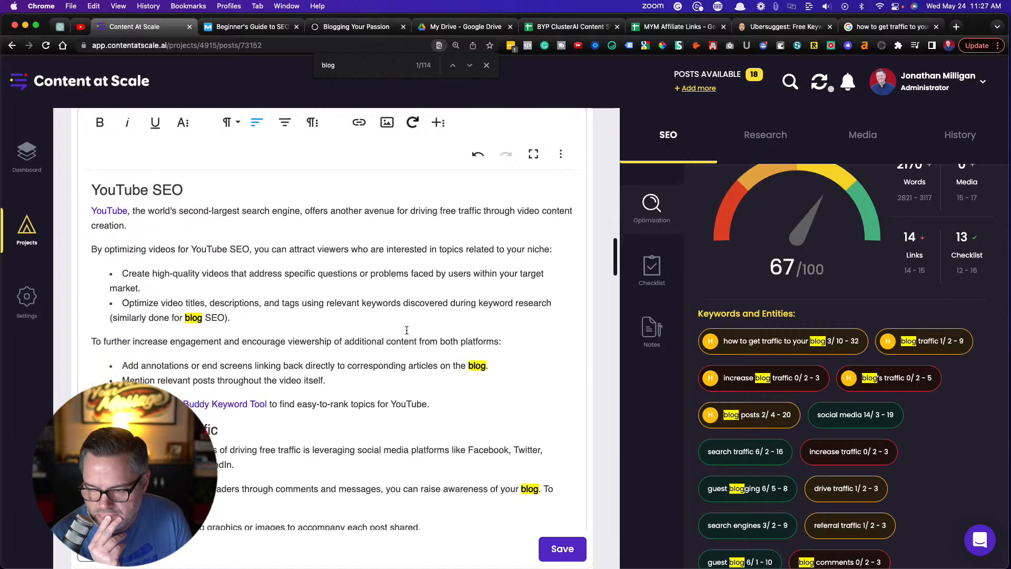
scroll(406, 330, "down", 8)
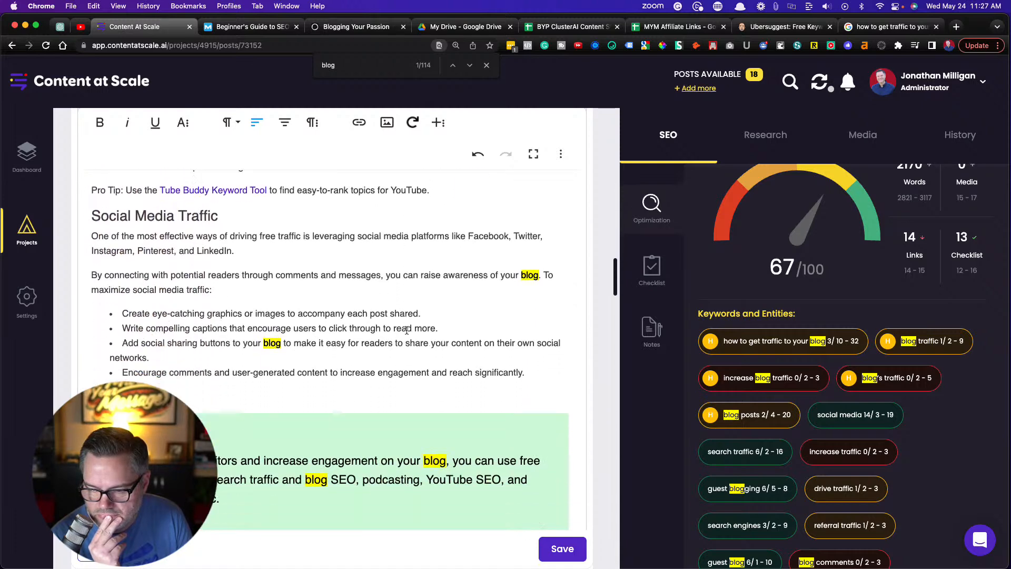
scroll(407, 330, "down", 9)
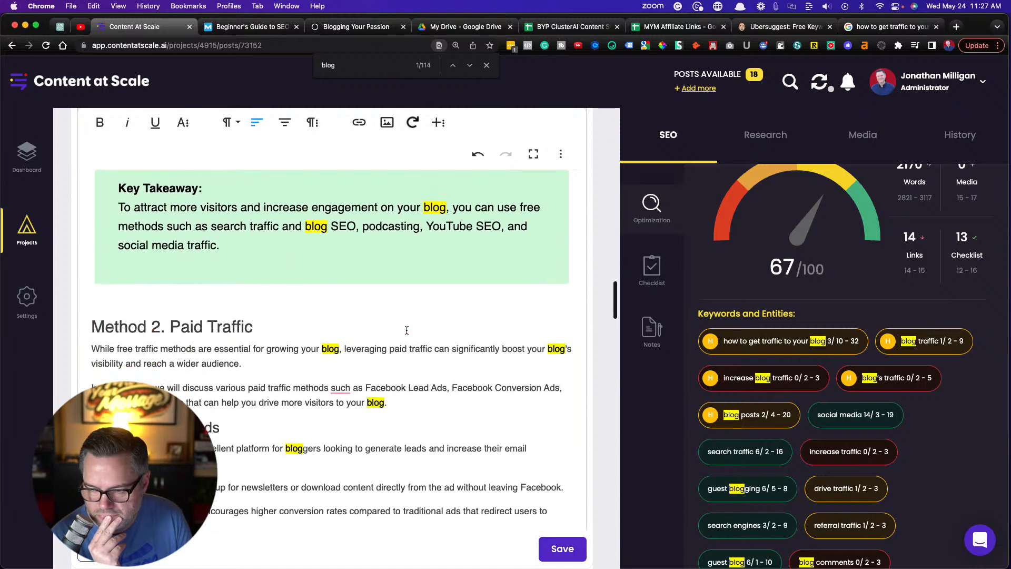
scroll(406, 330, "down", 1)
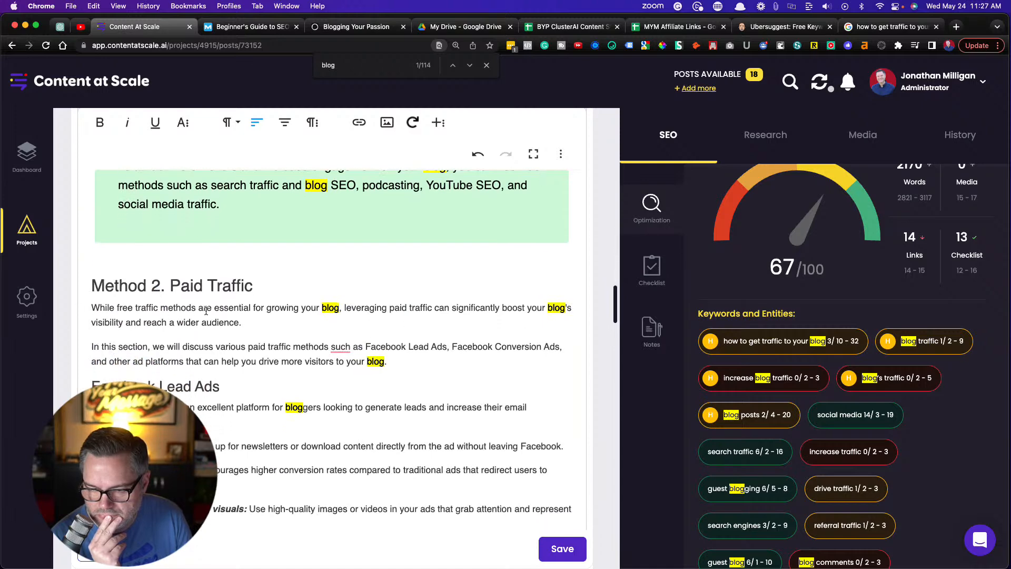
left_click(337, 308)
type("traffic")
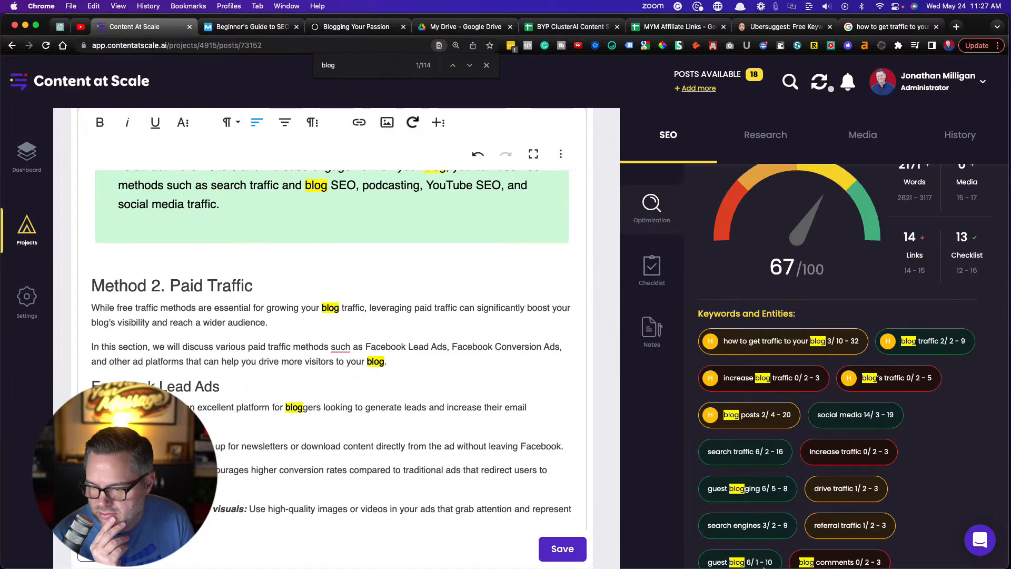
left_click(566, 544)
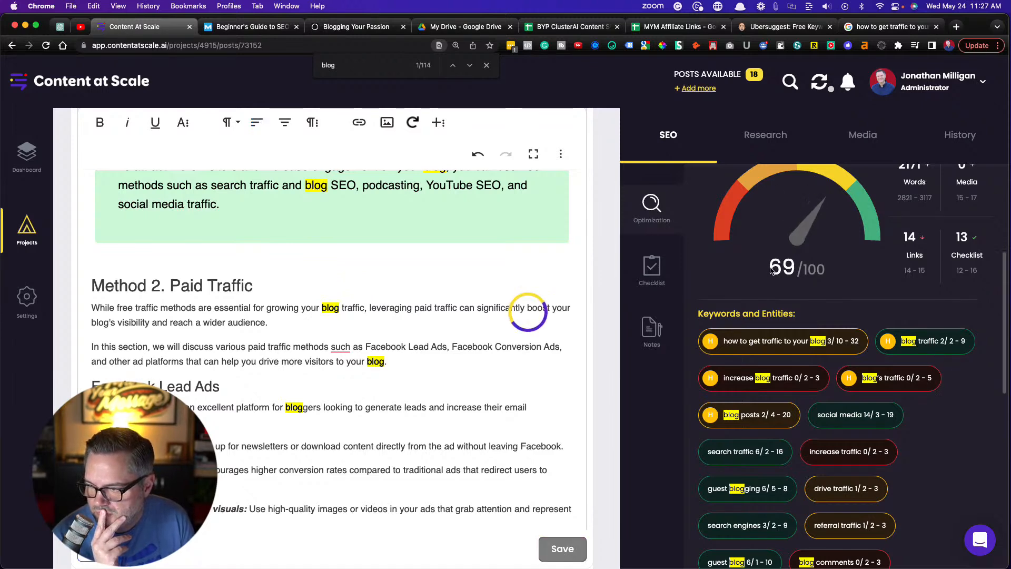
Review the suggested keyword "how to get traffic to your blog" and scan the article back to the introduction for places to use it
scroll(750, 348, "down", 2)
scroll(750, 349, "down", 1)
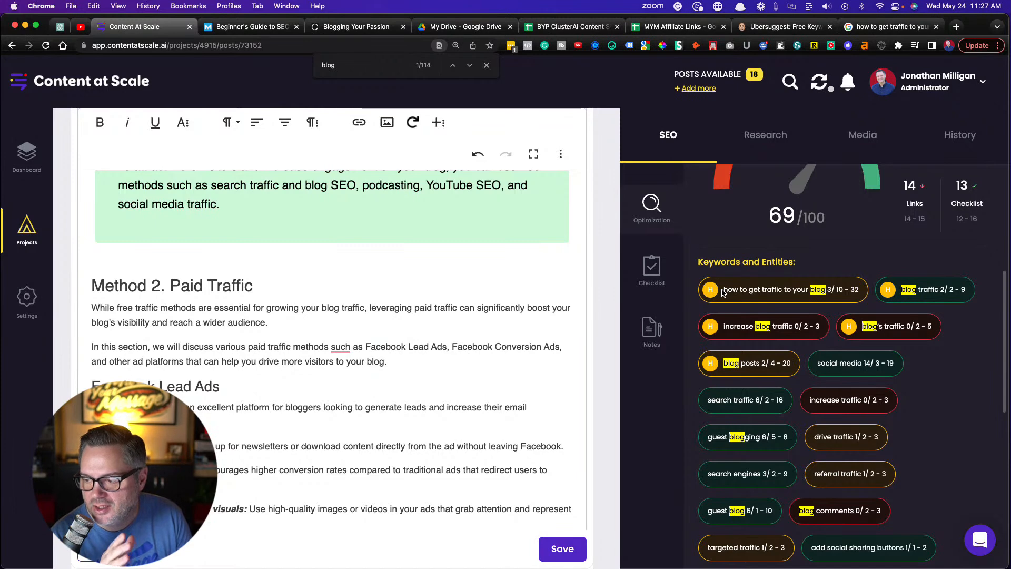
left_click_drag(723, 291, 817, 291)
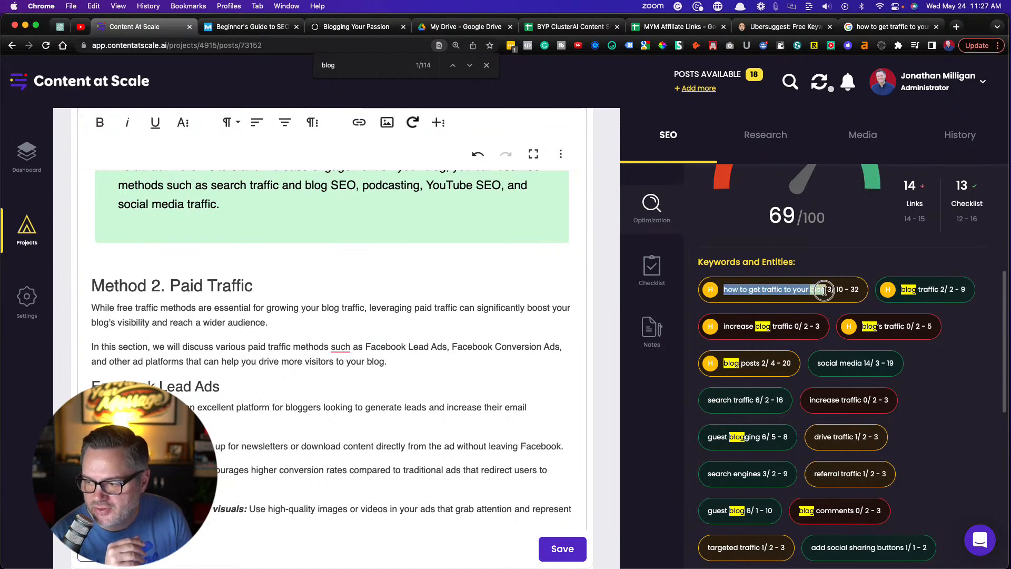
left_click(411, 337)
scroll(411, 337, "up", 15)
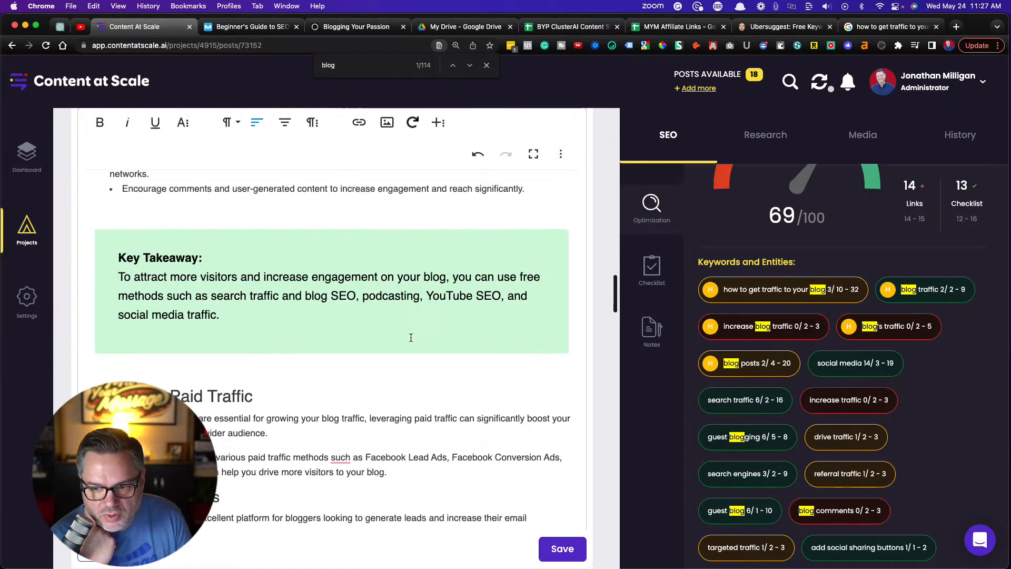
scroll(411, 337, "up", 15)
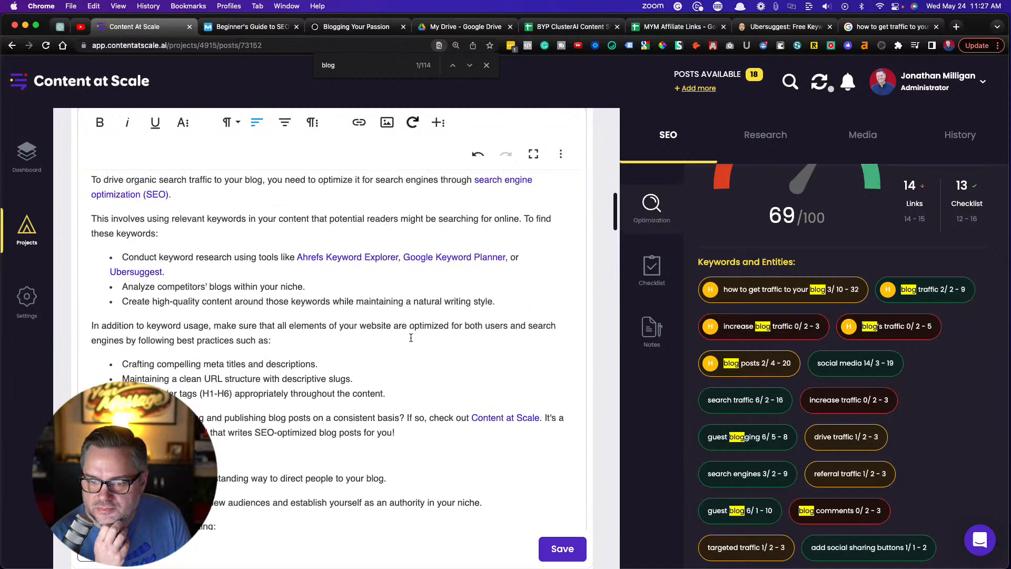
scroll(411, 337, "up", 10)
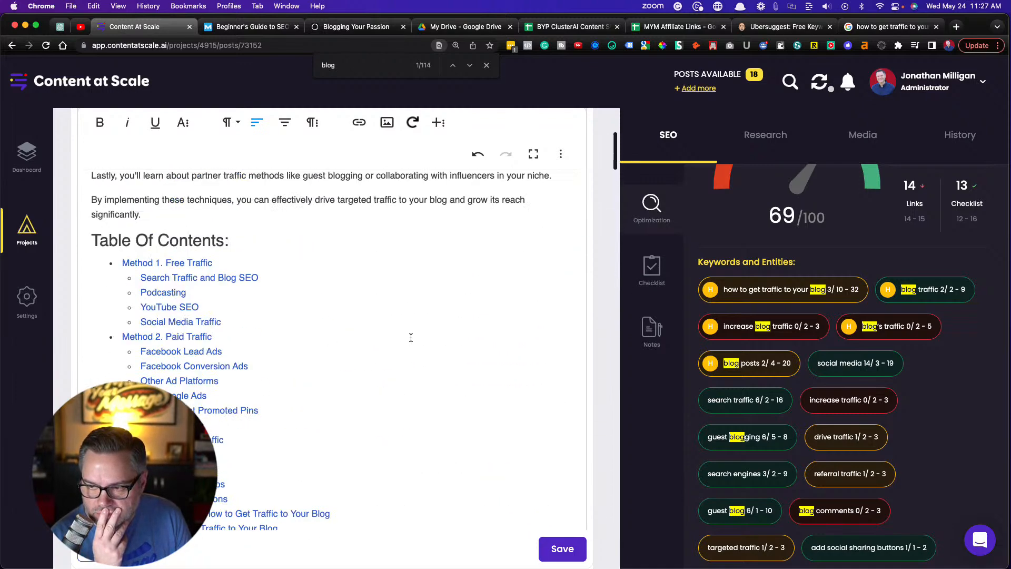
scroll(332, 321, "down", 1)
scroll(333, 321, "up", 1)
scroll(332, 321, "down", 5)
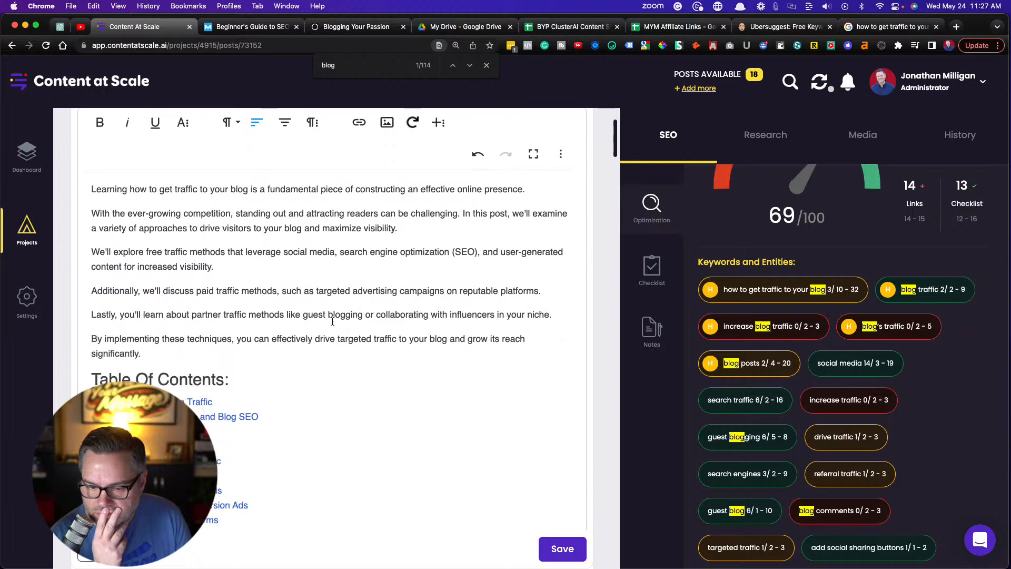
scroll(332, 321, "up", 2)
scroll(332, 321, "up", 1)
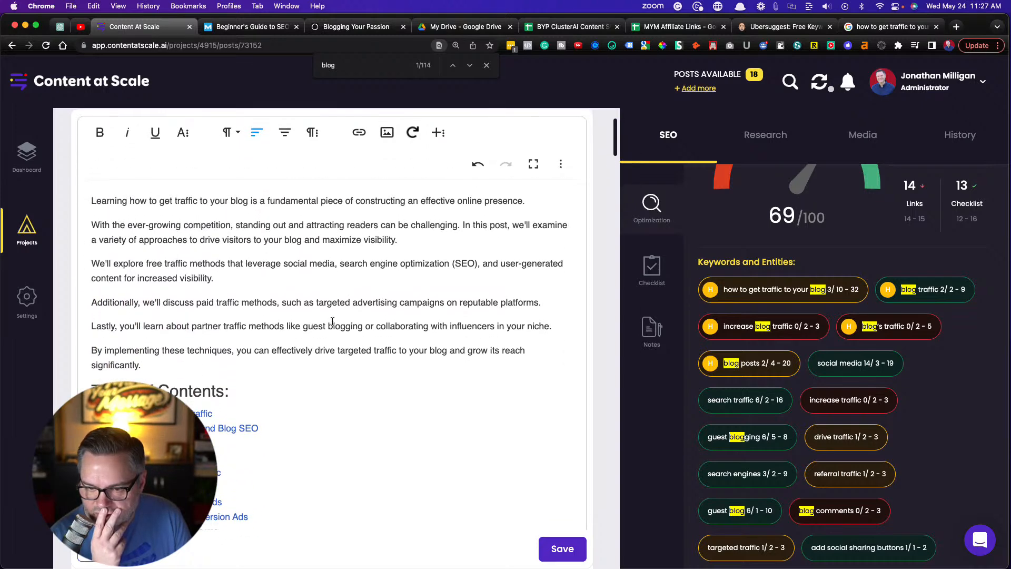
left_click_drag(130, 201, 246, 196)
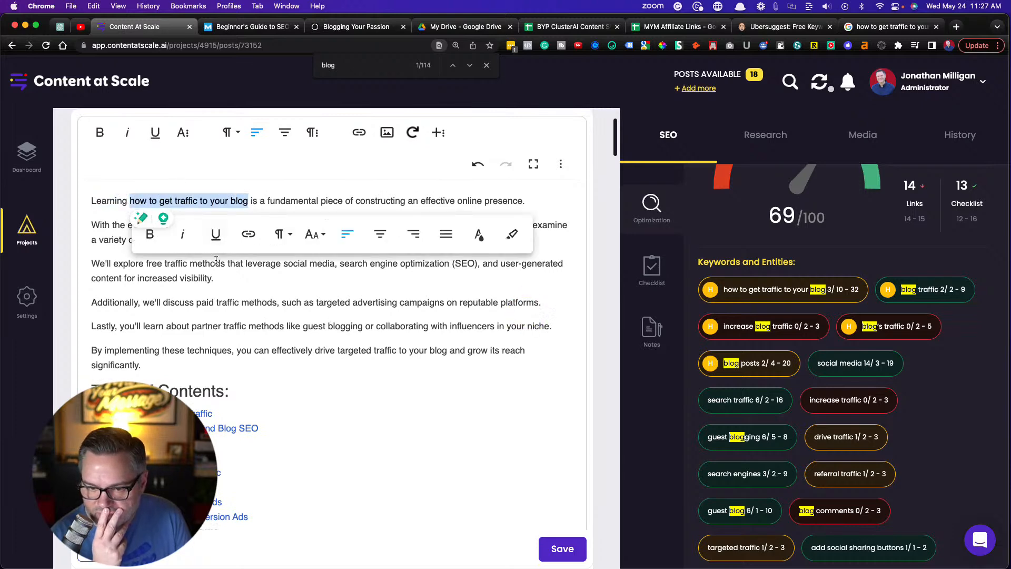
left_click(184, 292)
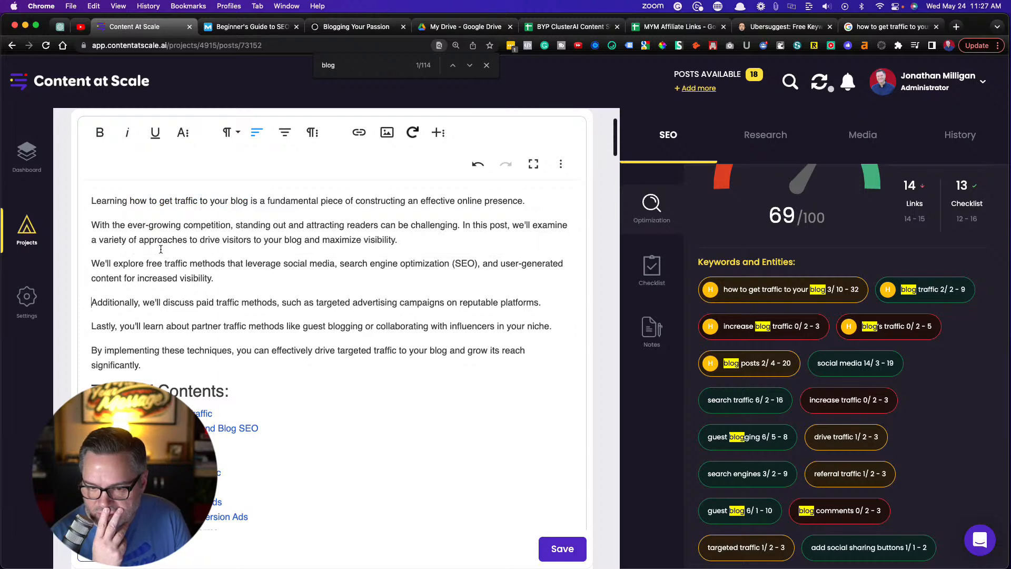
Add "All of these methods will help you learn how to get traffic to your blog." after "increased visibility." in the introduction's third paragraph
left_click(231, 279)
type("All")
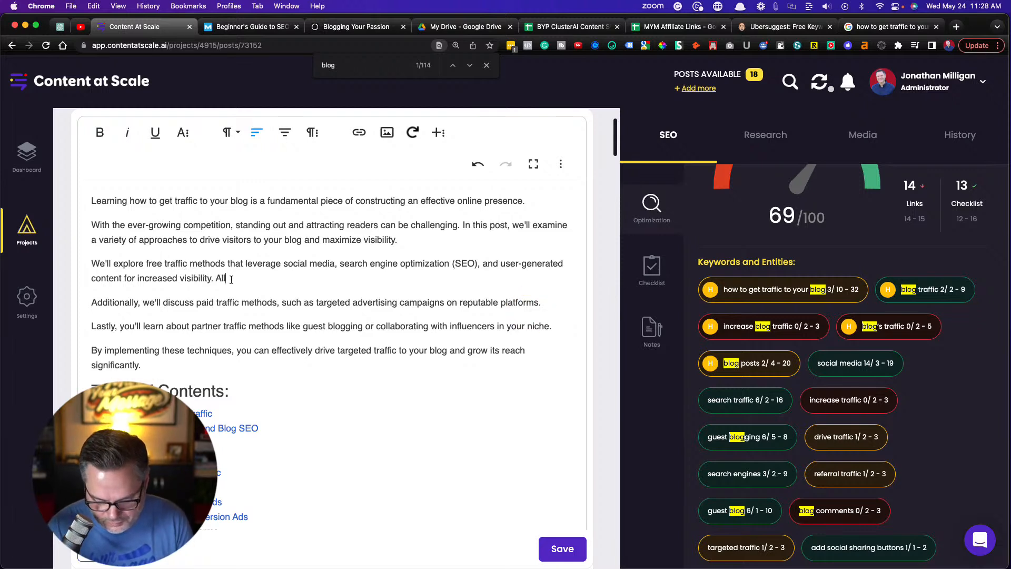
type(" of these will")
key("BackSpace")
key("BackSpace")
key("BackSpace")
key("BackSpace")
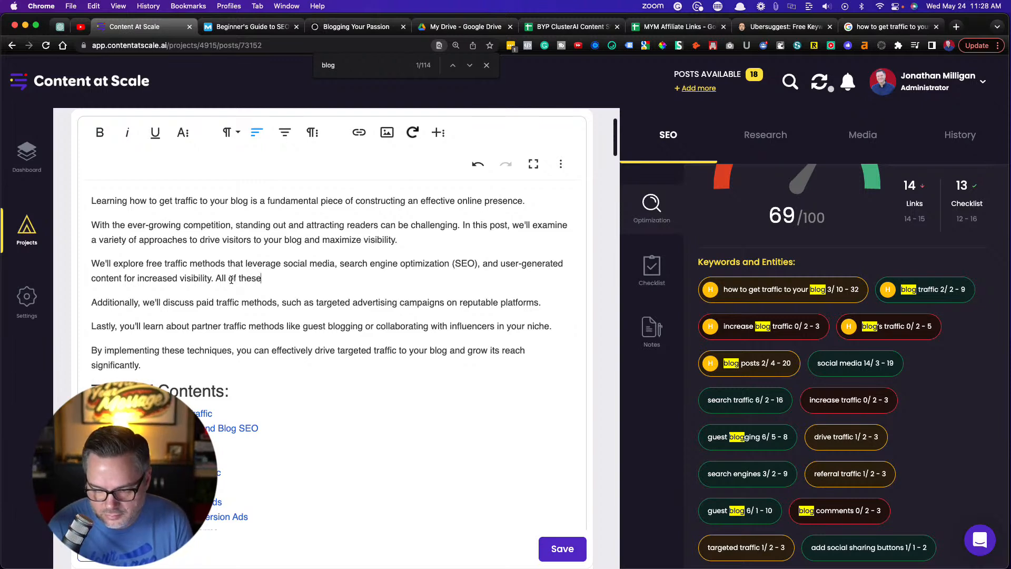
type("methods")
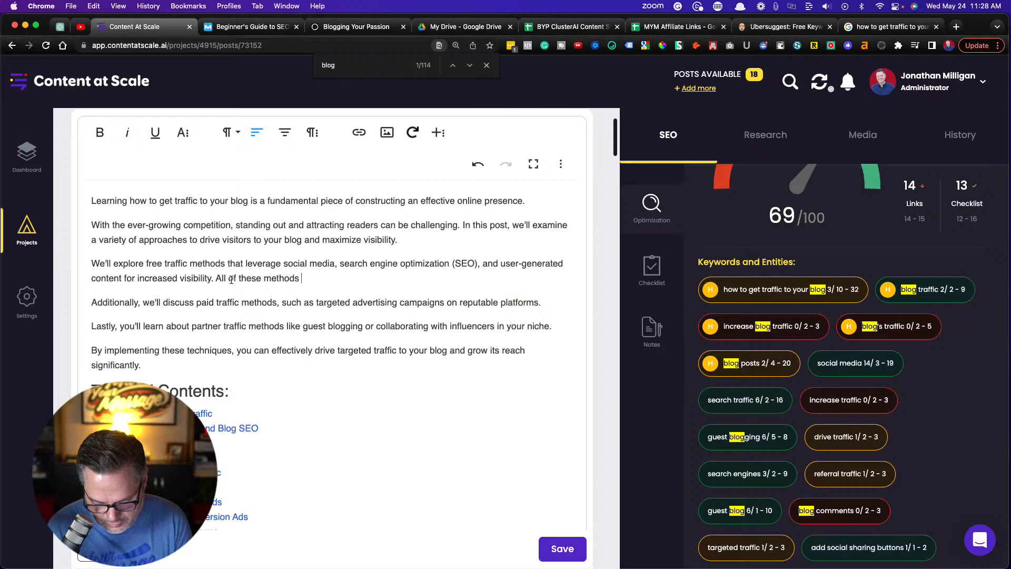
type(" will help you lear")
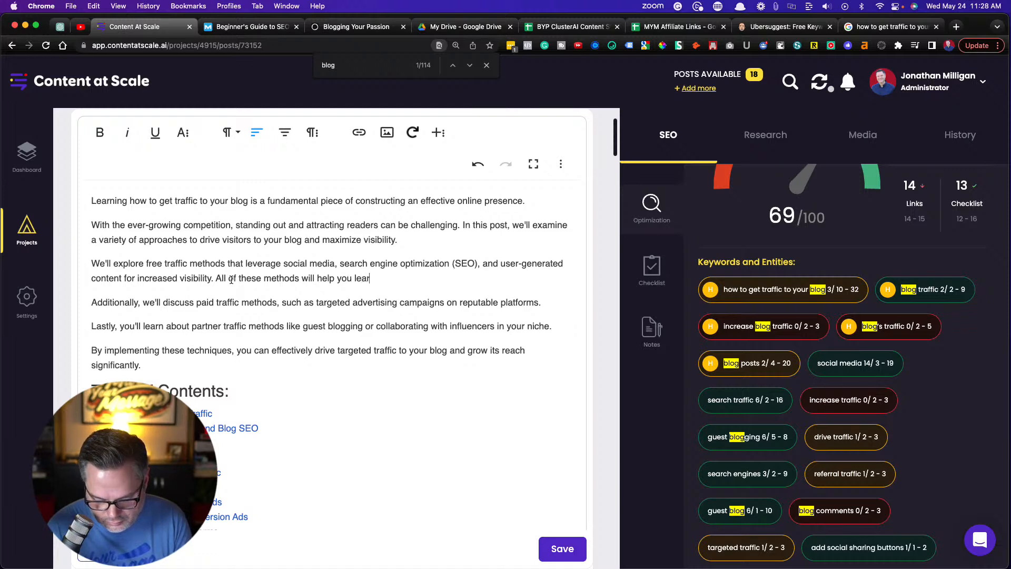
type("n how to get traffic")
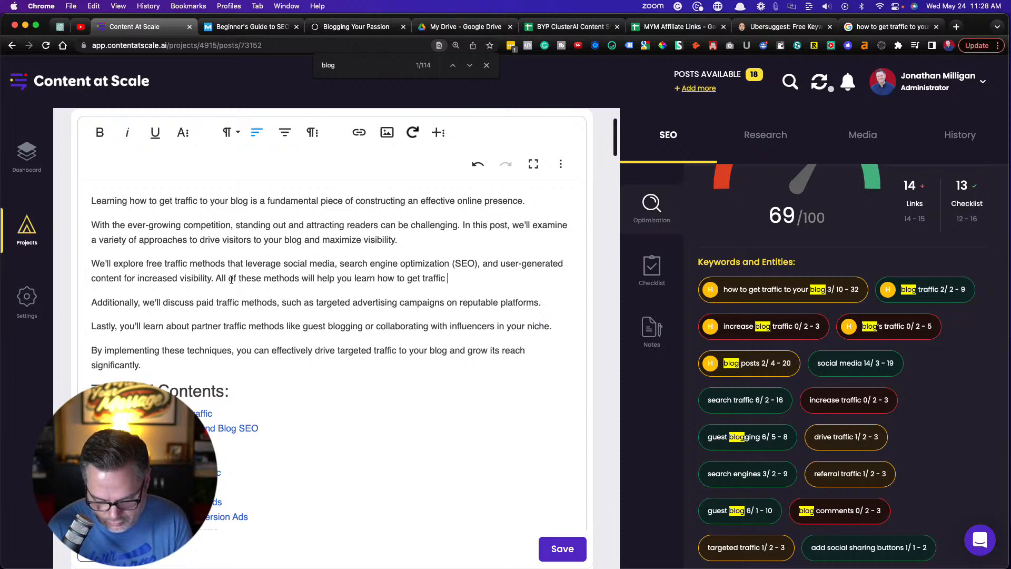
type(".")
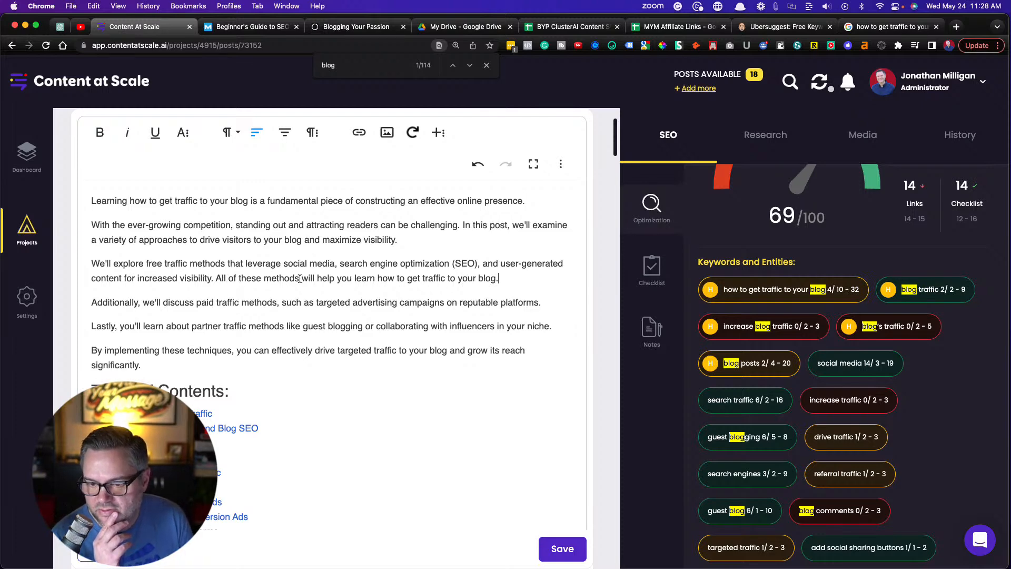
In the sentence just added, replace "these" with "the" and insert "below" after "methods"
double_click(245, 278)
type("the")
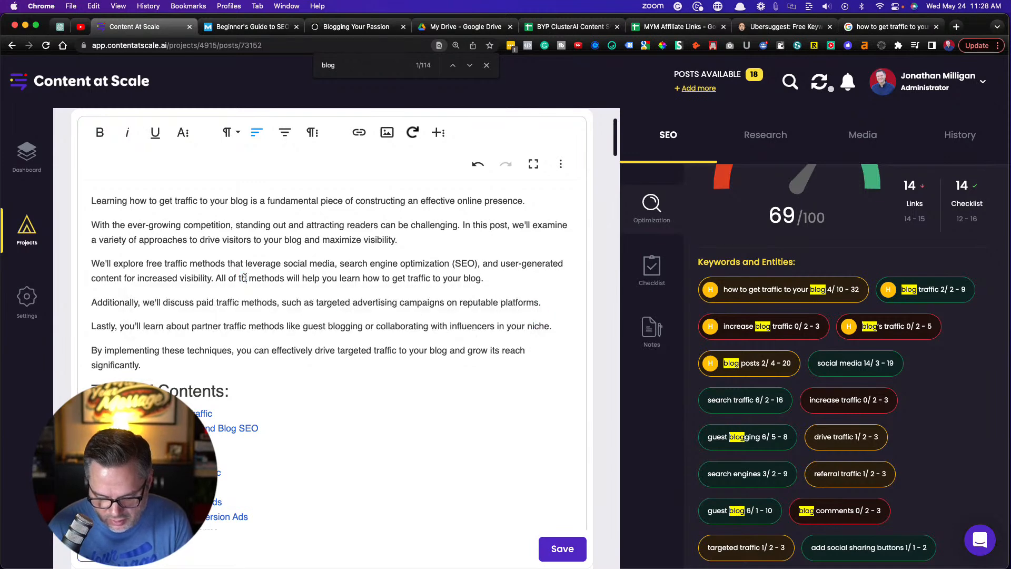
left_click(290, 280)
type("below")
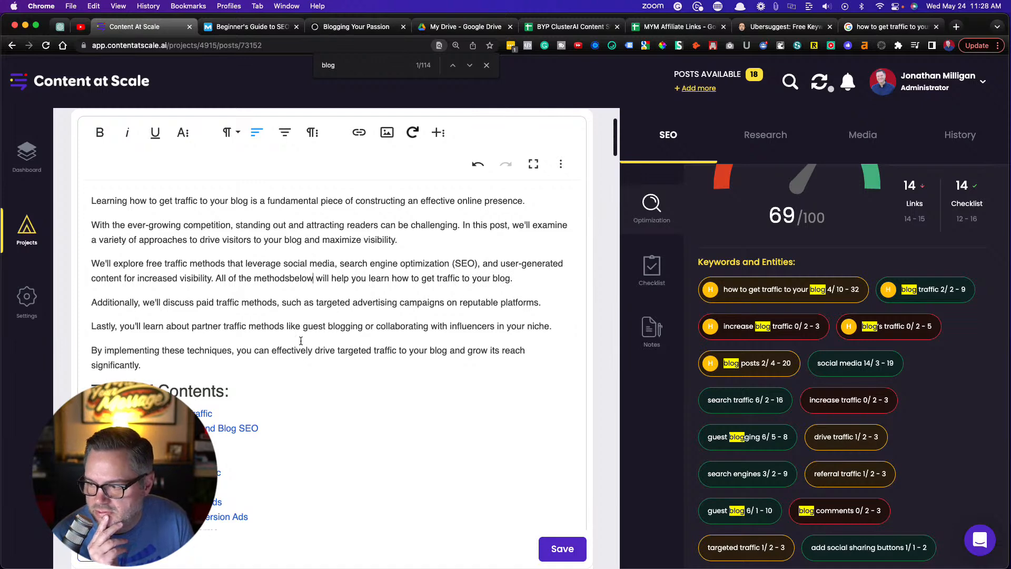
Begin the first paragraph under Method 1. Free Traffic with "If you want to learn how to get traffic to your blog, start with free traffic methods."
scroll(301, 341, "down", 5)
scroll(300, 341, "down", 8)
scroll(301, 340, "down", 5)
scroll(301, 341, "down", 1)
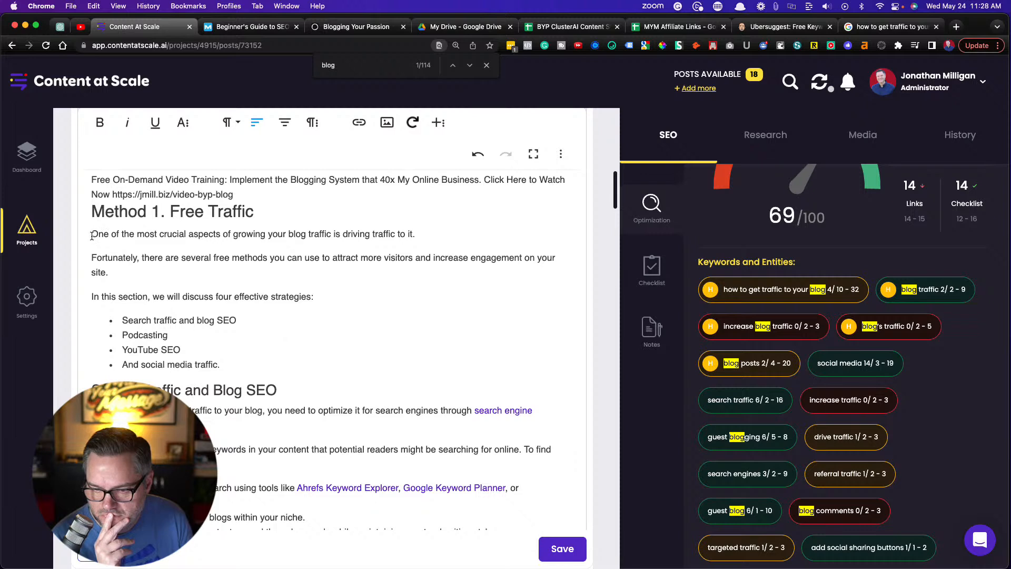
type("If. you wan")
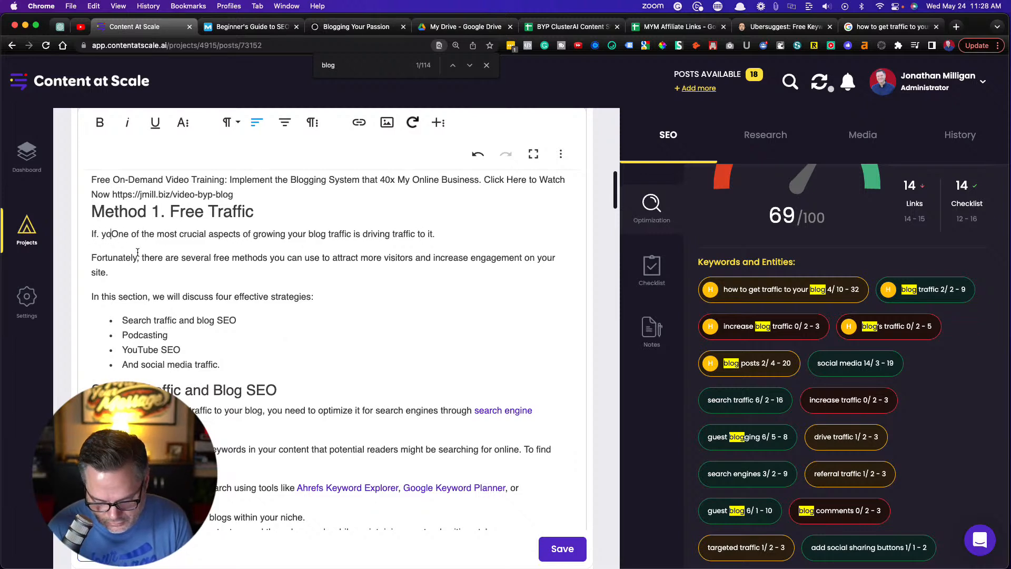
type("t to learn how ")
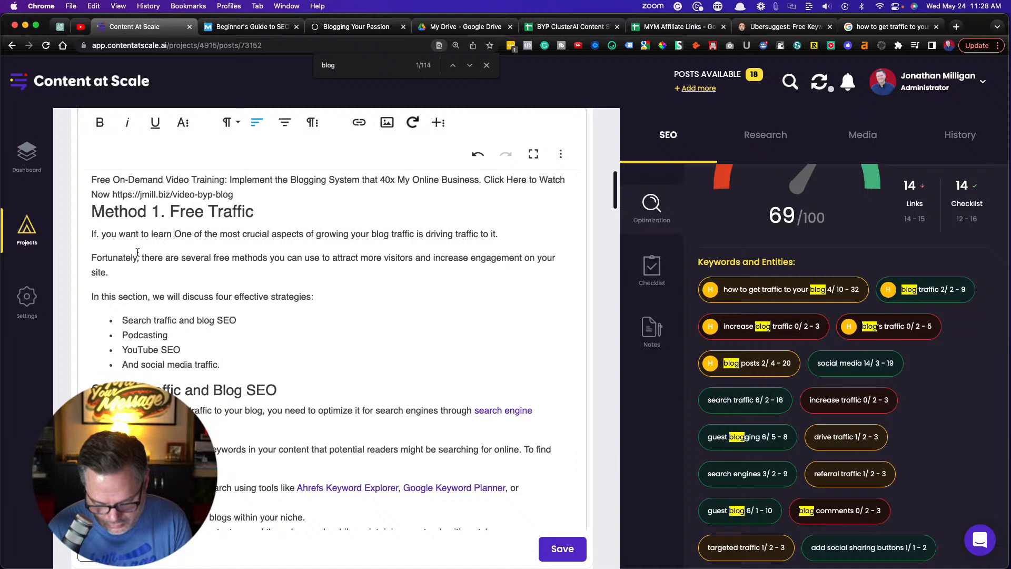
type("to get traff")
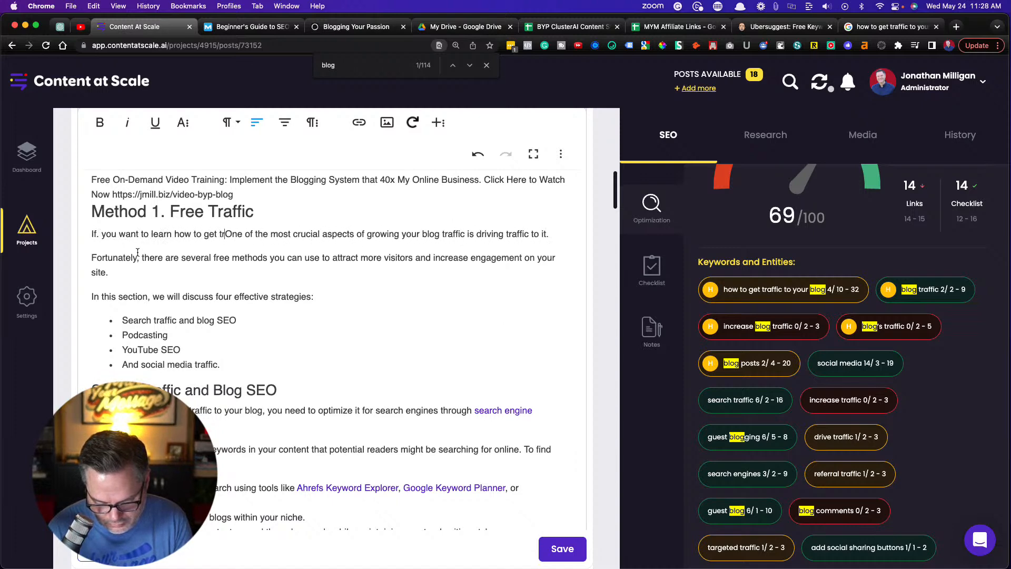
type("ic to your bl")
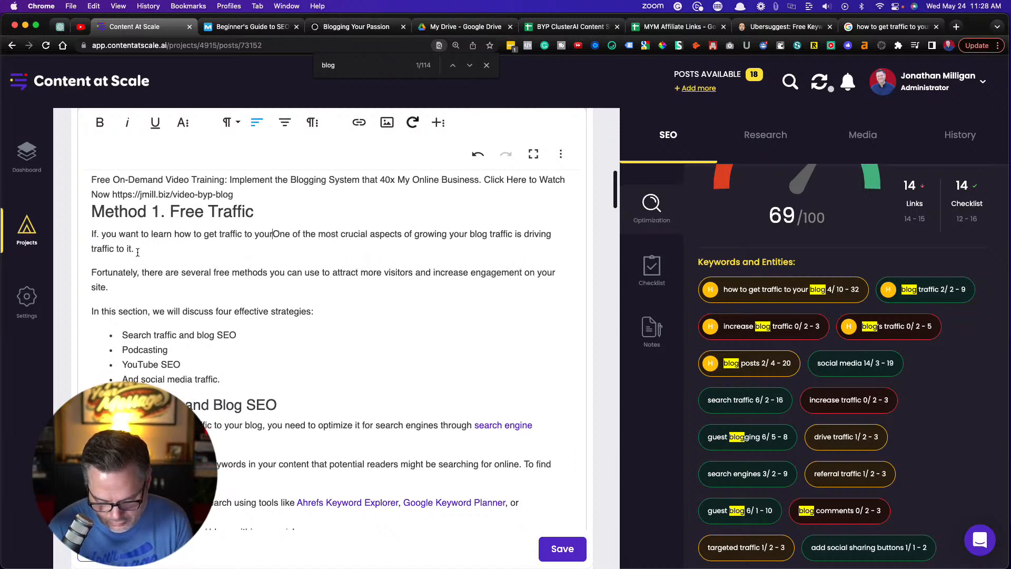
type("og, ")
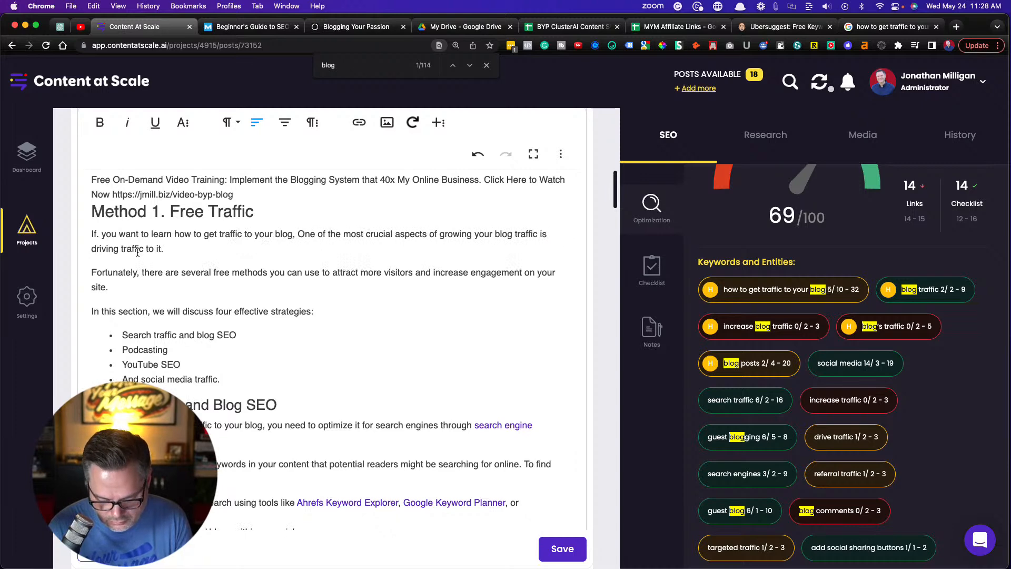
type("start w")
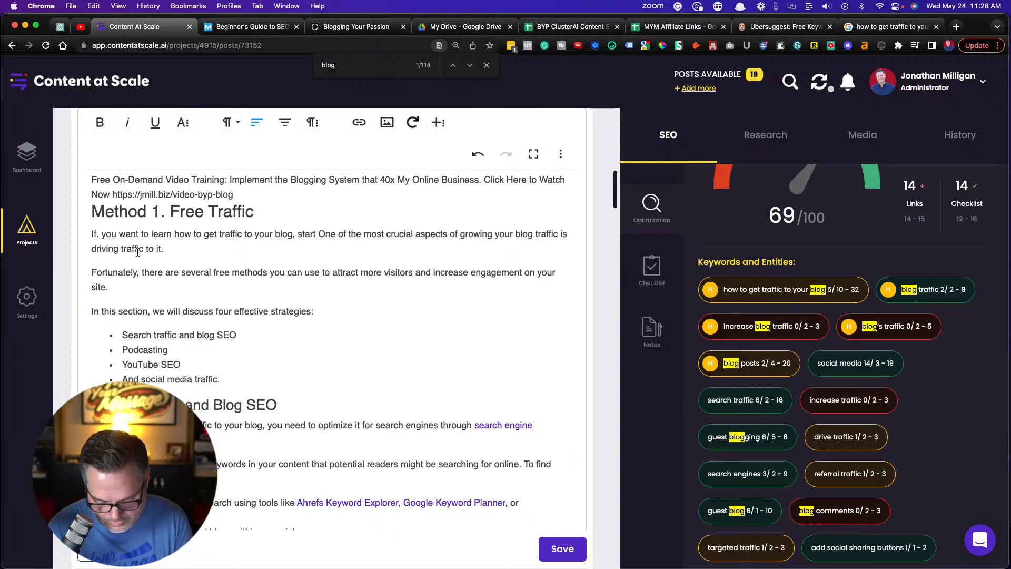
type("ith free traf")
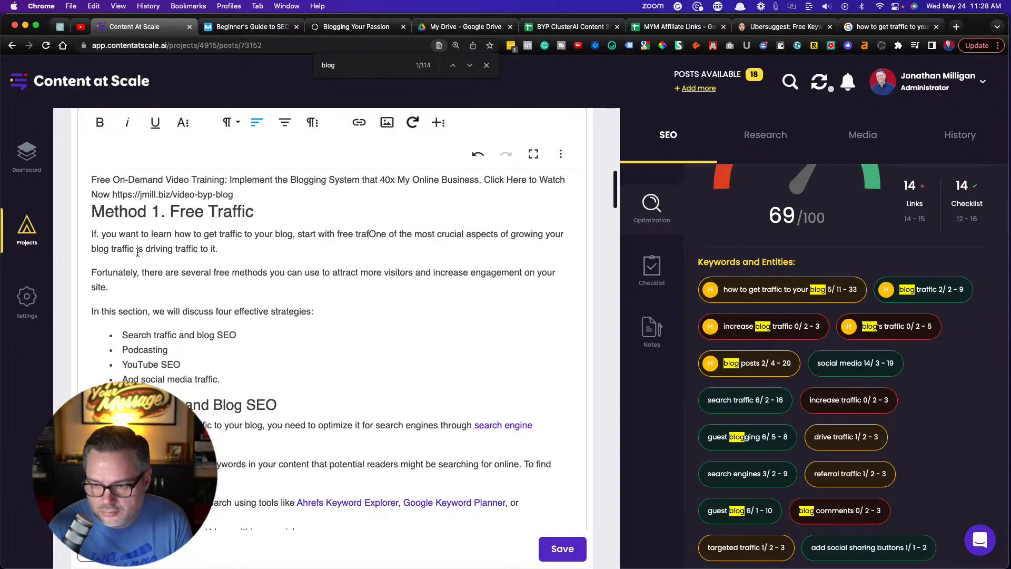
type("fic methods.")
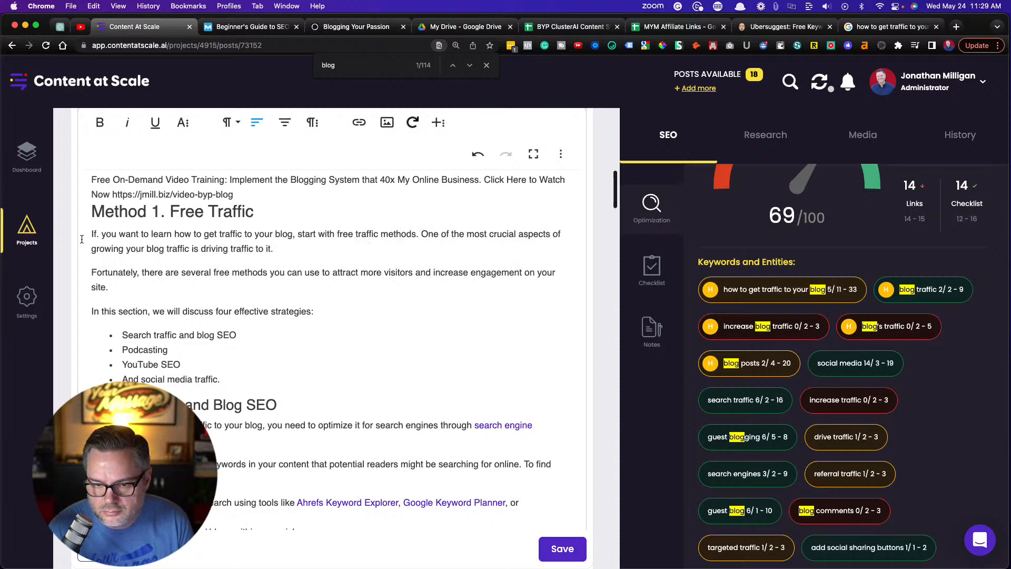
left_click(101, 234)
key("BackSpace")
key("BackSpace")
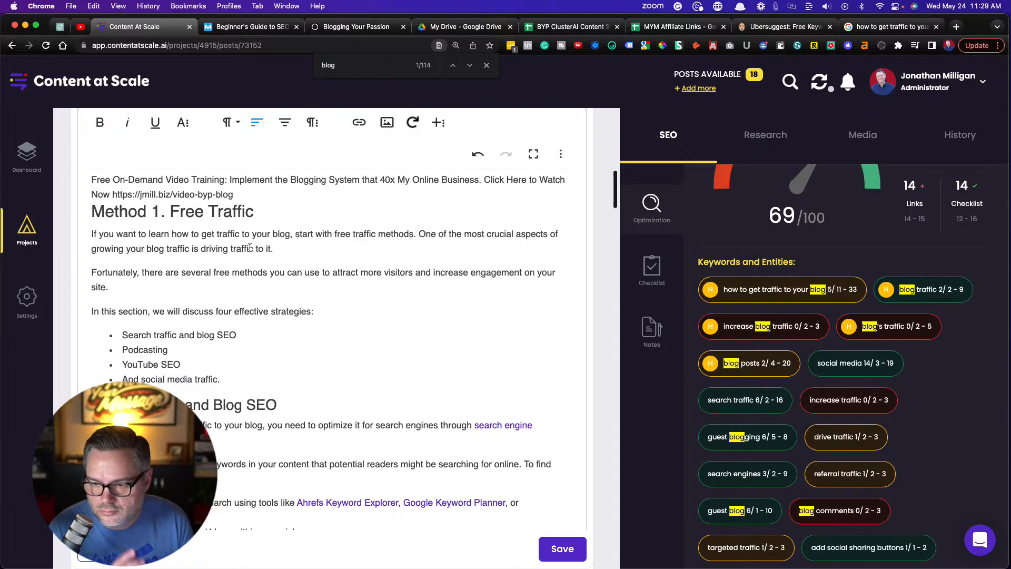
Under Social Media Traffic, replace "of driving free traffic" in the first sentence with "on how to get traffic to your blog"
scroll(280, 247, "down", 2)
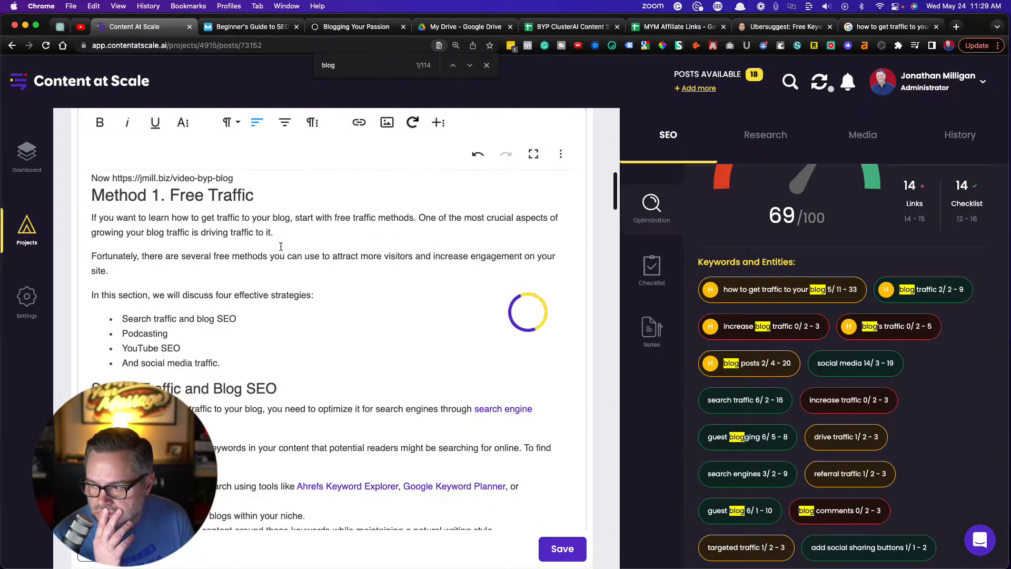
scroll(280, 247, "down", 7)
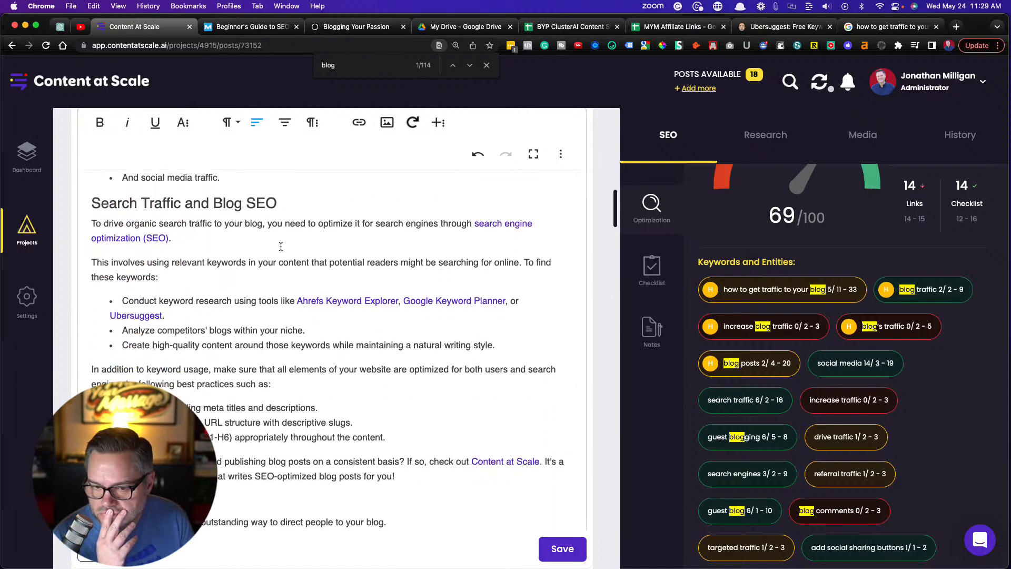
scroll(280, 246, "down", 1)
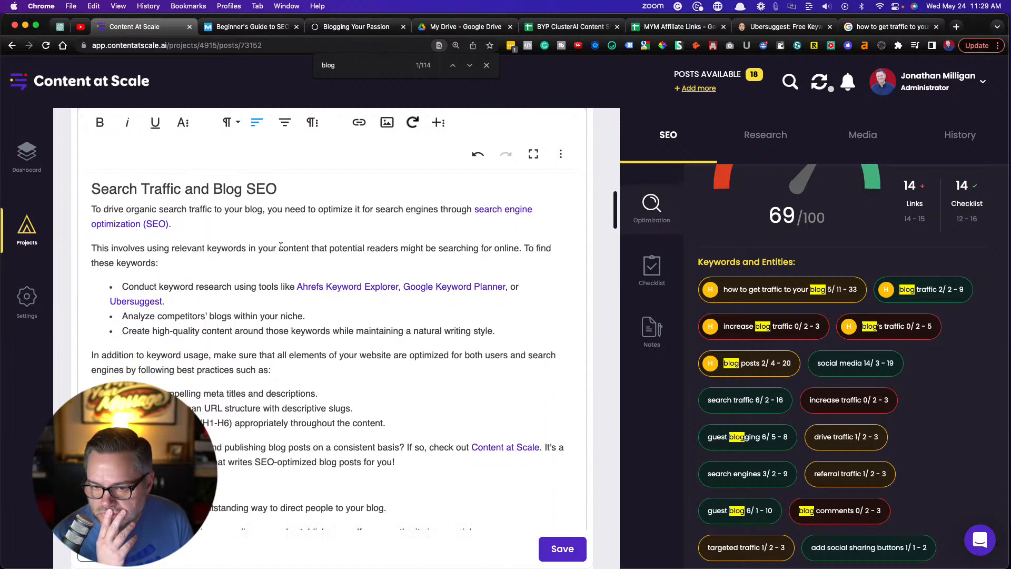
scroll(281, 246, "down", 9)
scroll(281, 246, "down", 19)
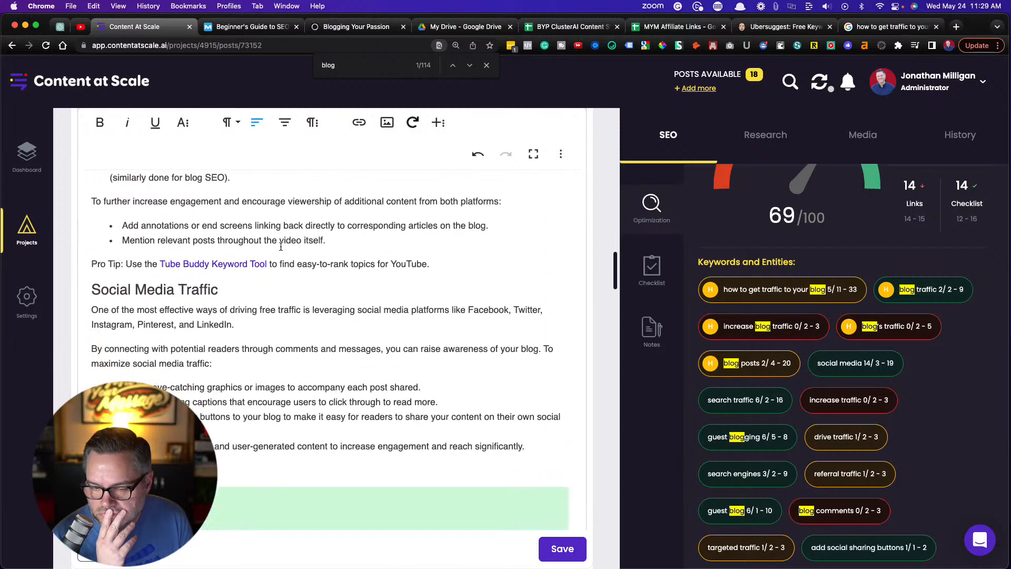
scroll(281, 247, "down", 2)
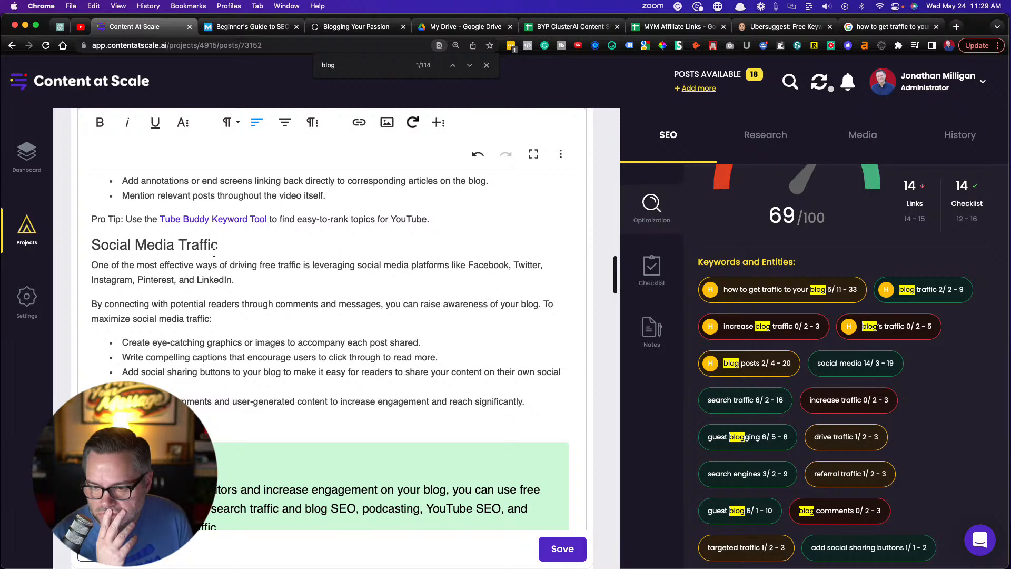
scroll(213, 253, "down", 1)
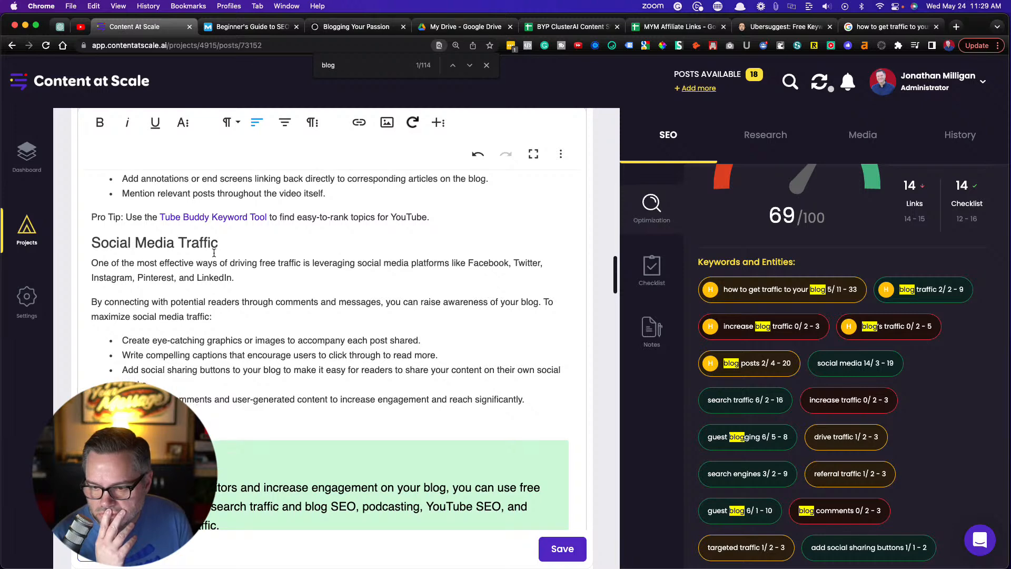
left_click_drag(228, 263, 301, 264)
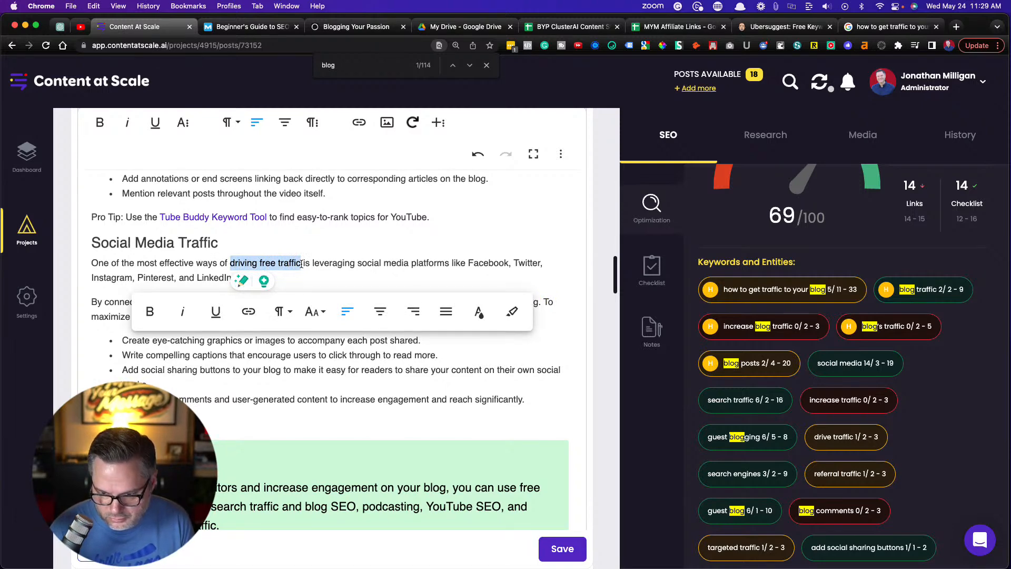
key("BackSpace")
key("BackSpace")
key("BackSpace")
type("n how to get traffic to your blog")
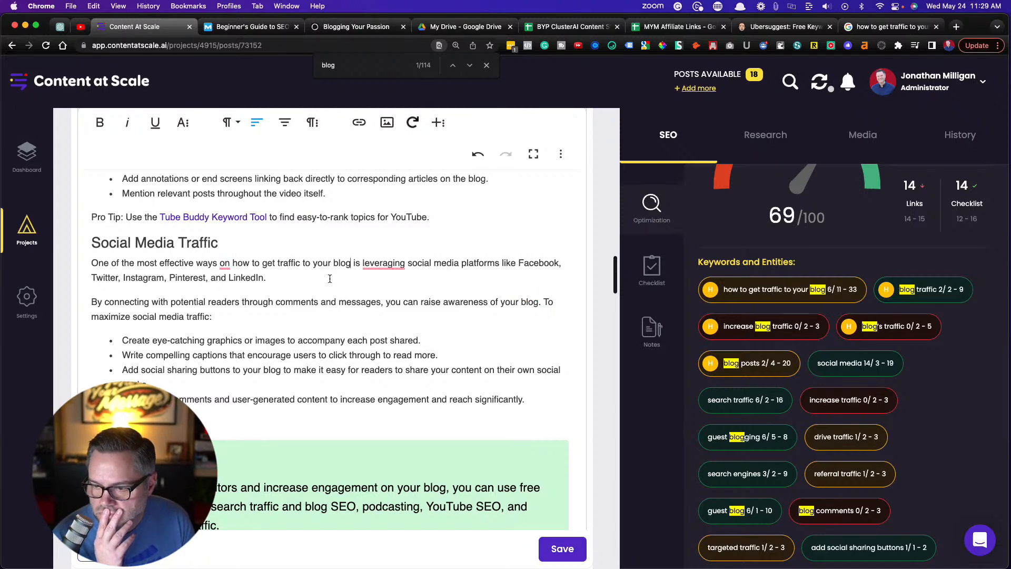
In the first sentence of the FAQ answer under How to Attract Traffic to Your Blog, replace "attract" with "learn how to get"
scroll(313, 298, "down", 8)
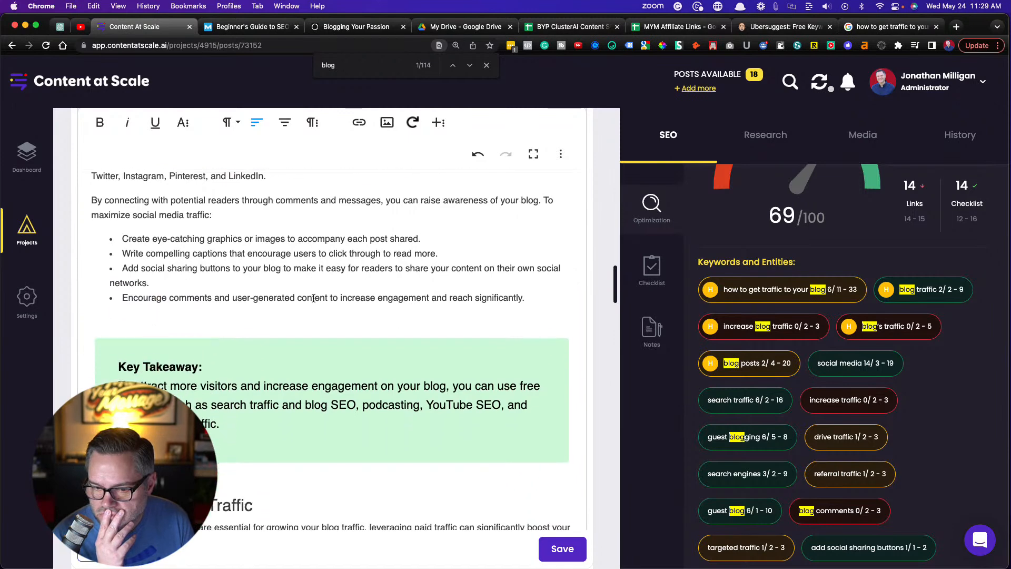
scroll(313, 298, "down", 8)
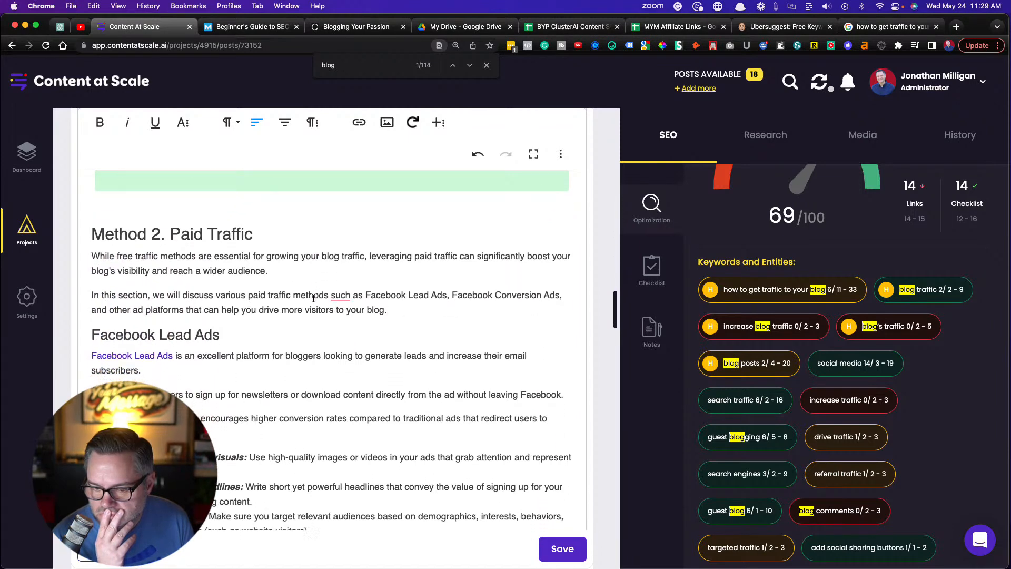
scroll(313, 297, "down", 15)
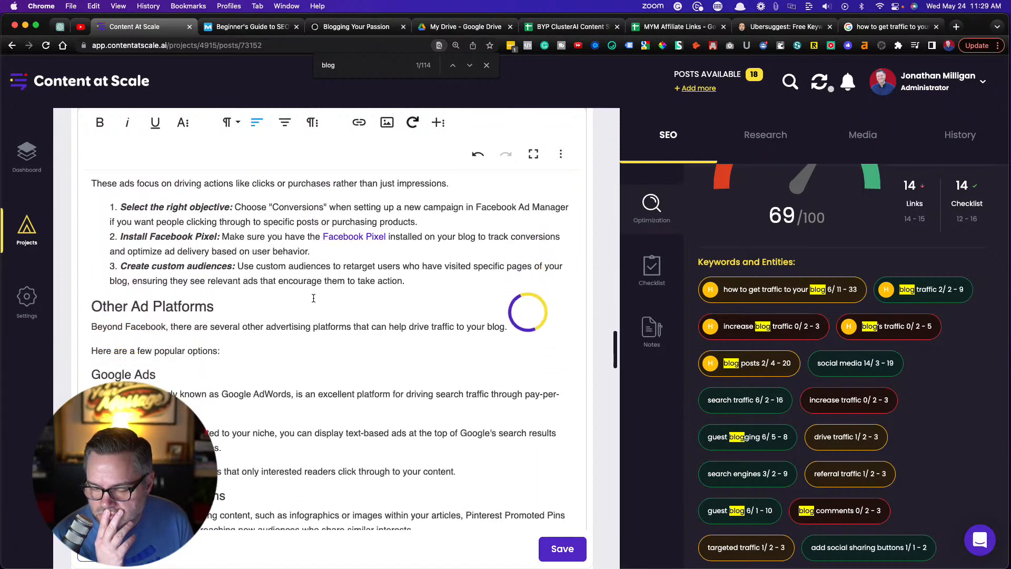
scroll(313, 298, "down", 6)
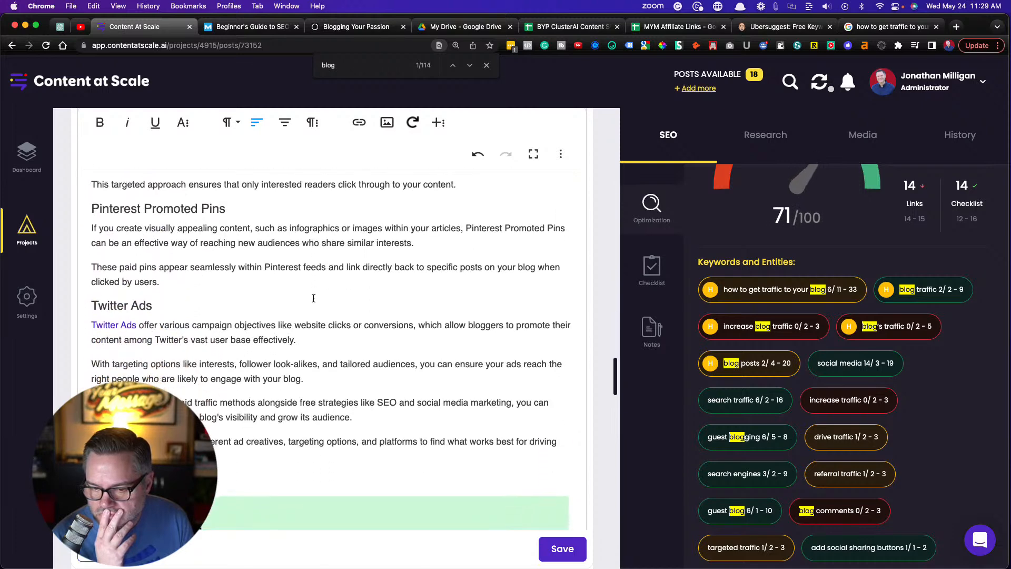
scroll(314, 298, "down", 10)
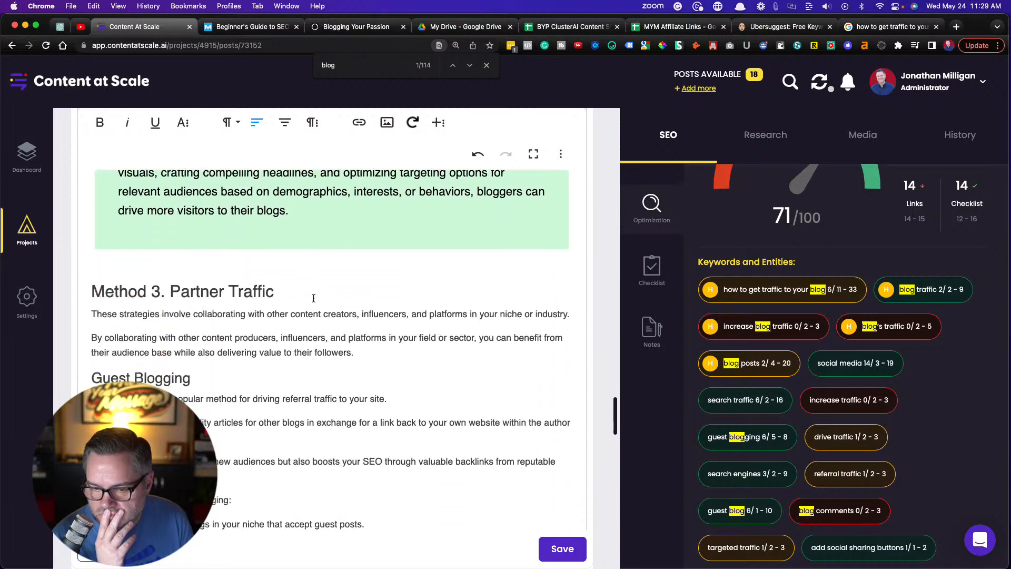
scroll(313, 298, "down", 2)
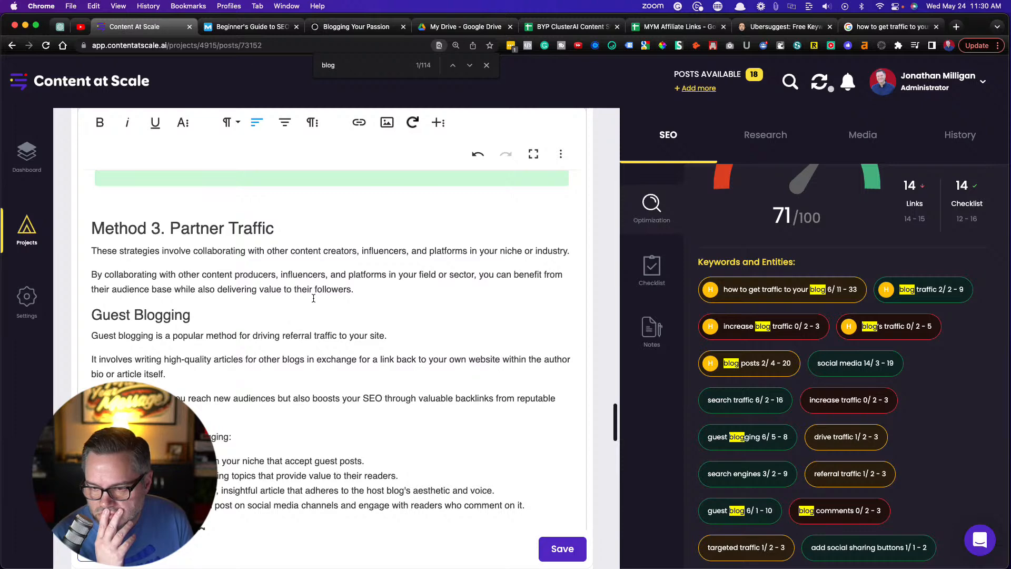
scroll(313, 298, "down", 5)
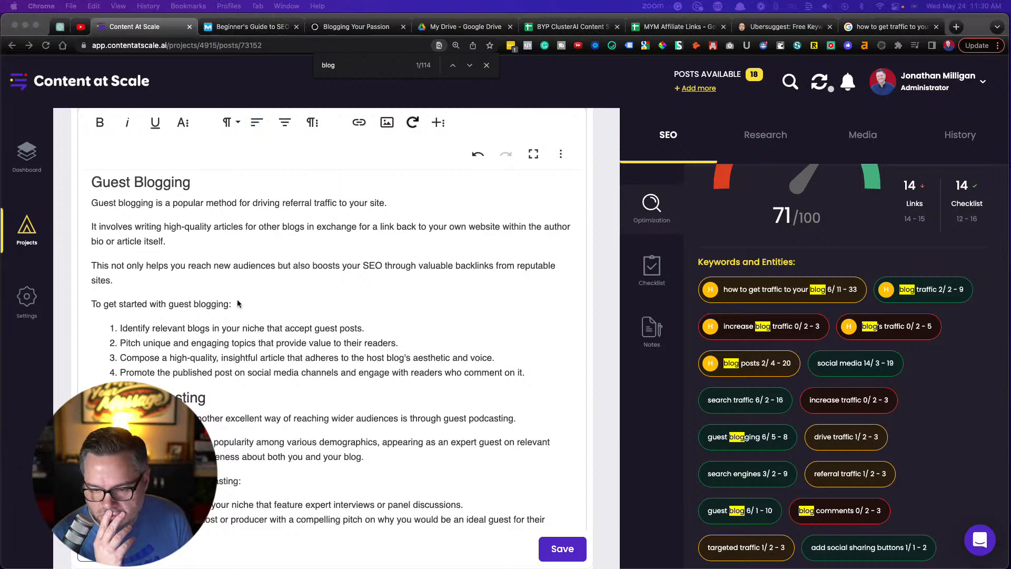
scroll(238, 301, "down", 10)
scroll(238, 304, "down", 10)
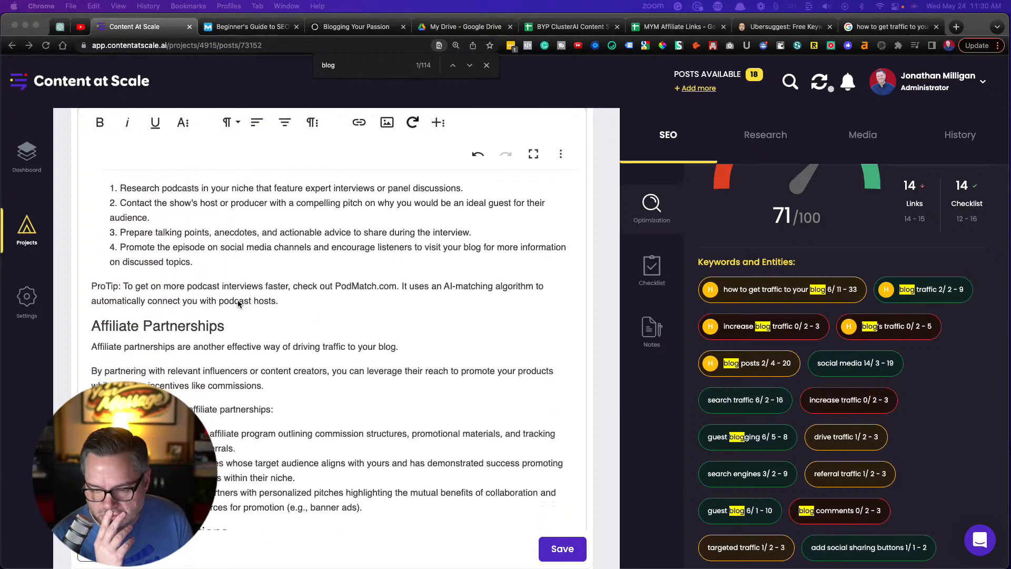
scroll(238, 303, "down", 6)
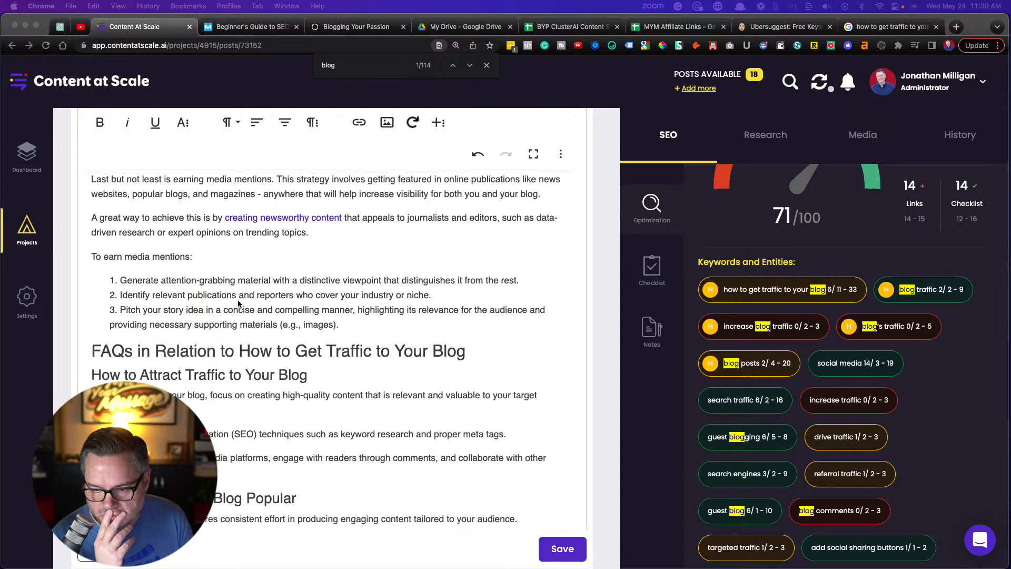
scroll(238, 304, "up", 1)
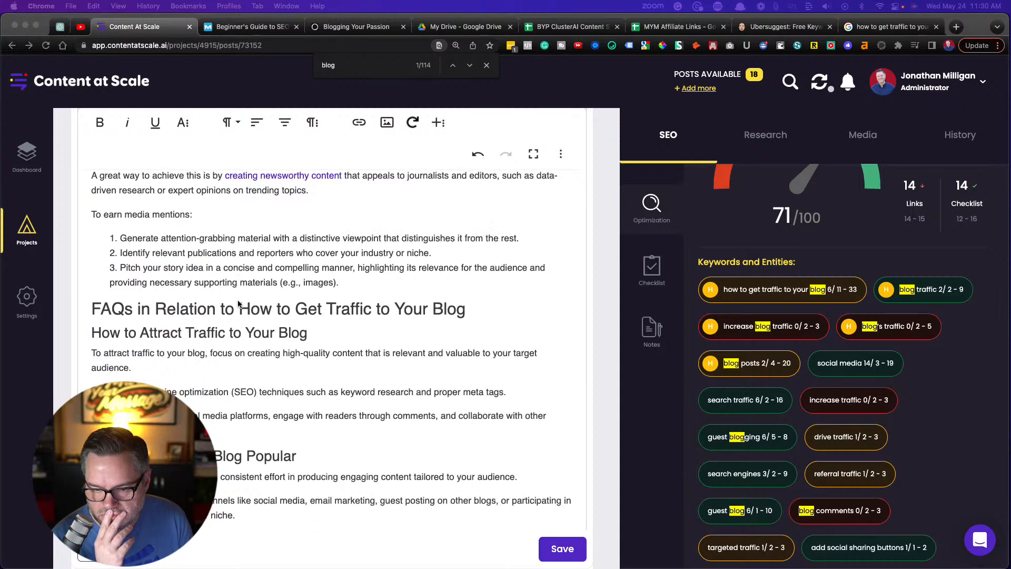
double_click(117, 354)
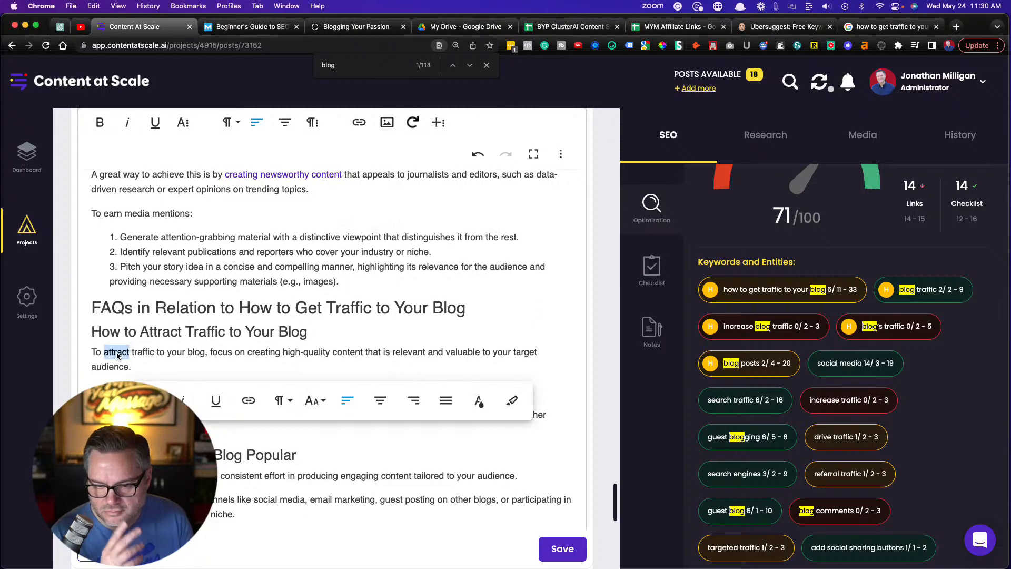
type("learn how to")
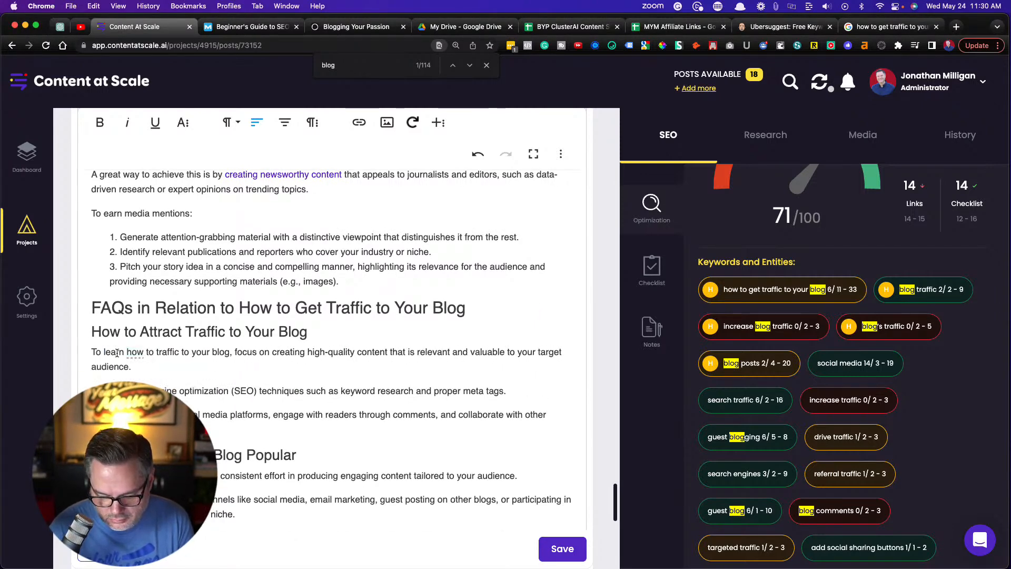
type(" get")
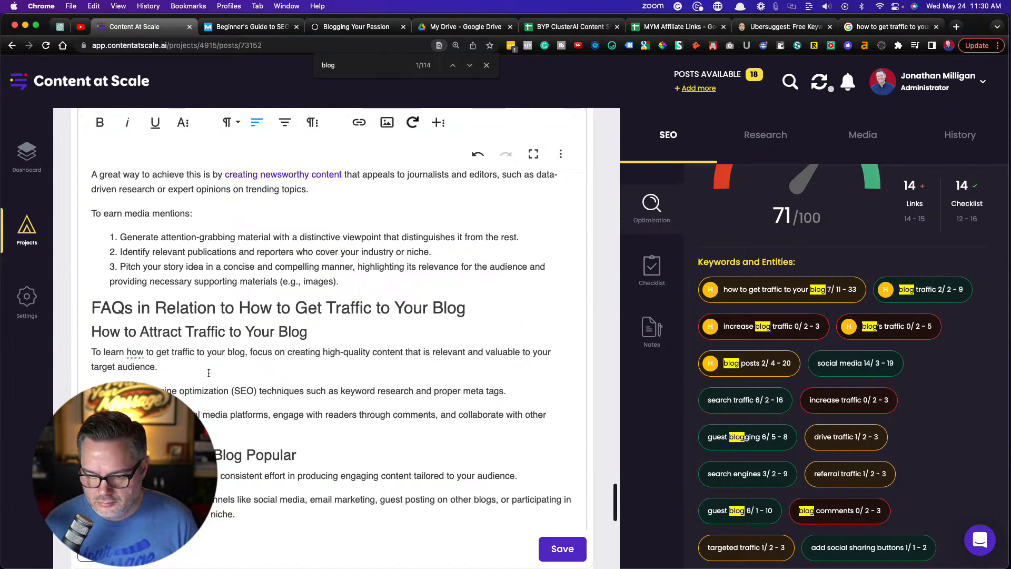
Reword that FAQ sentence's opening from "To learn" to "If you want to know", keeping "how to get traffic to your blog"
scroll(209, 373, "down", 3)
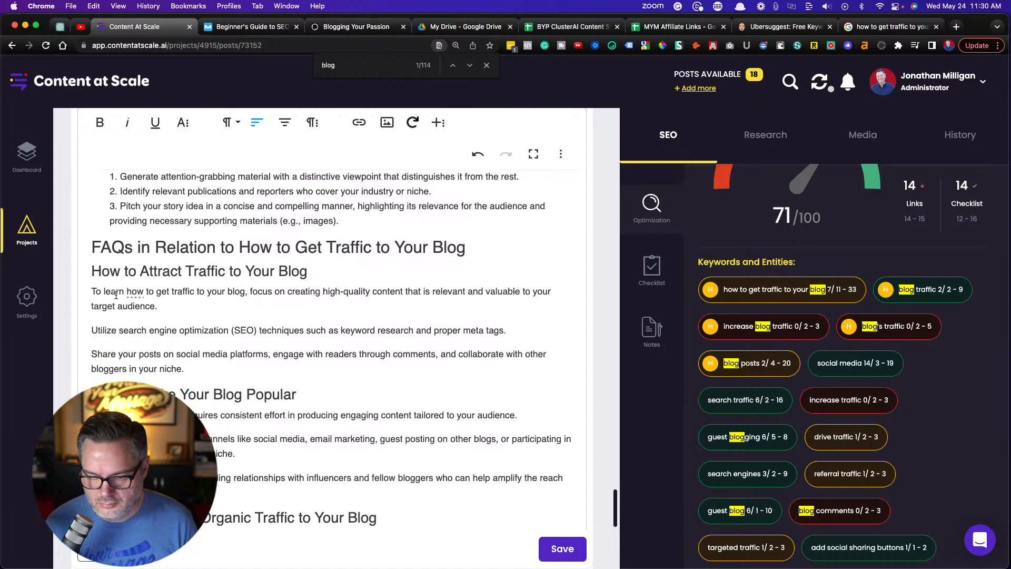
double_click(116, 293)
key("BackSpace")
key("BackSpace")
key("BackSpace")
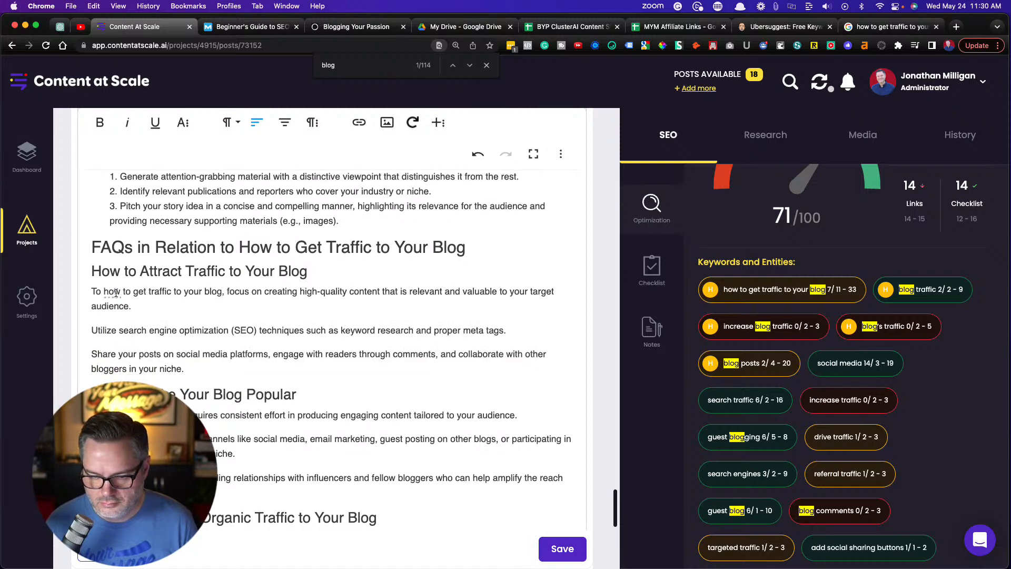
key("BackSpace")
type("If you")
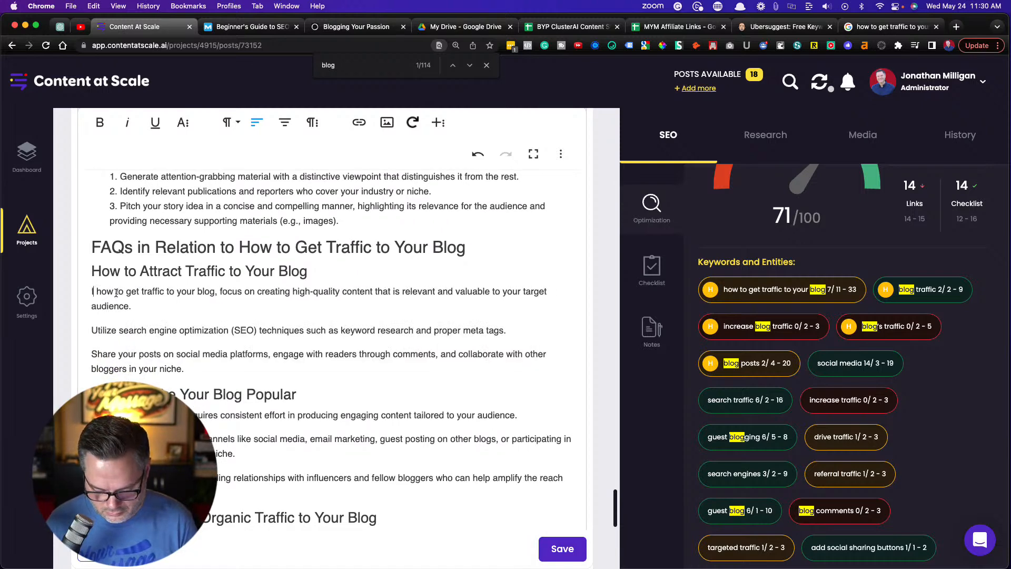
type(" want to")
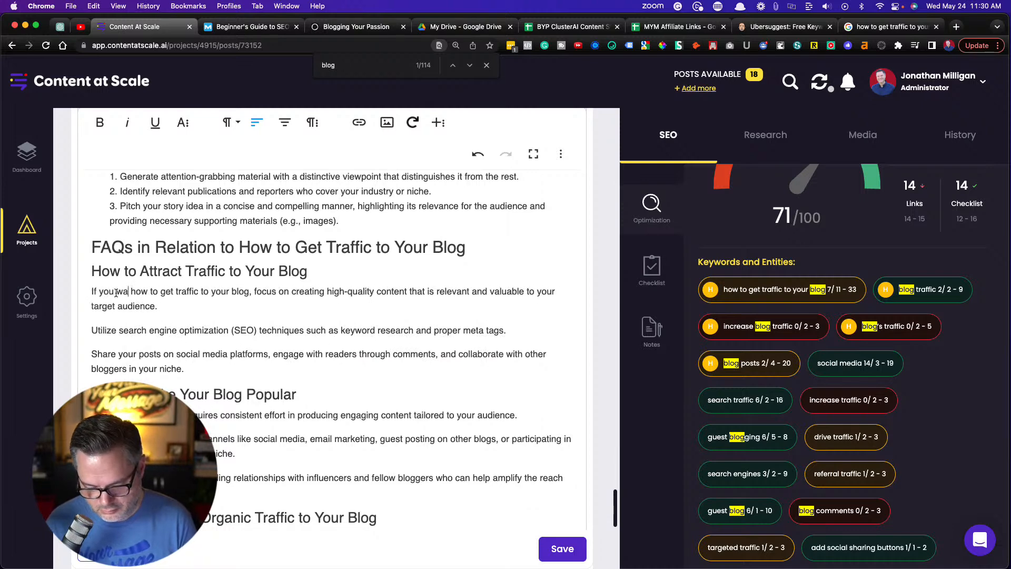
type(" know")
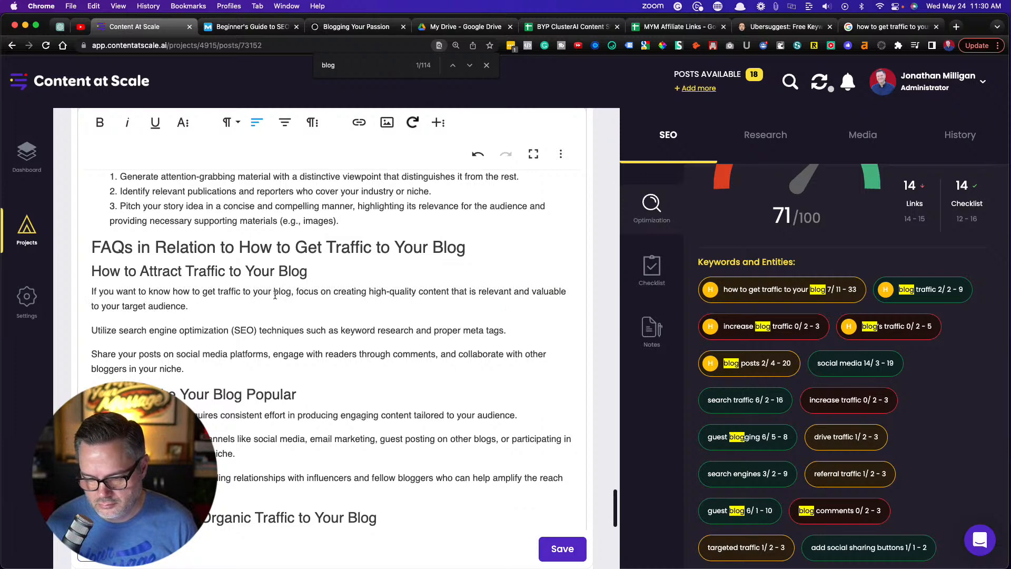
Begin the first paragraph under Method 2. Paid Traffic with "If you want to know how to get traffic to your blog, look at paid traffic options."
scroll(275, 296, "up", 10)
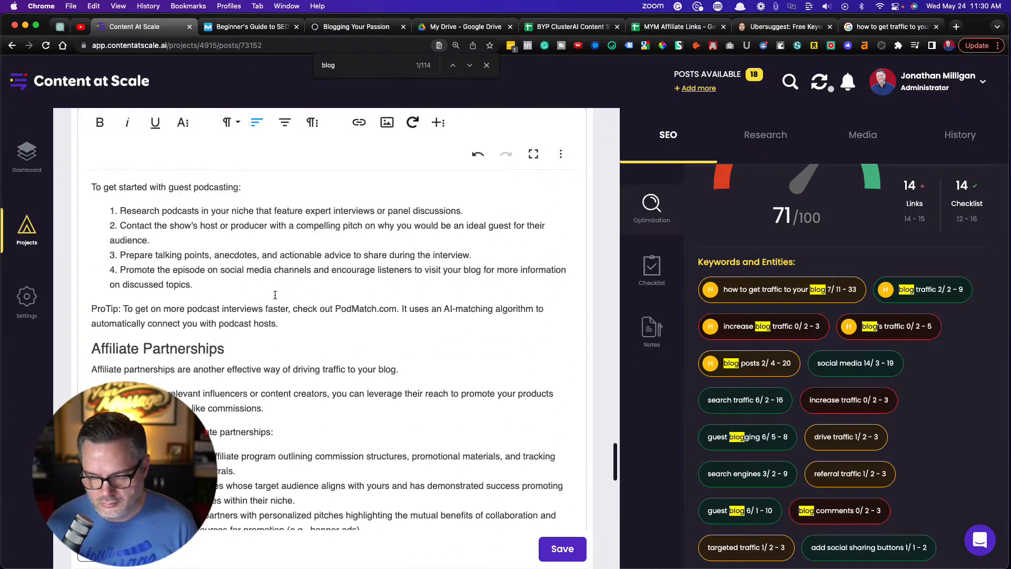
scroll(275, 295, "up", 5)
scroll(274, 295, "up", 3)
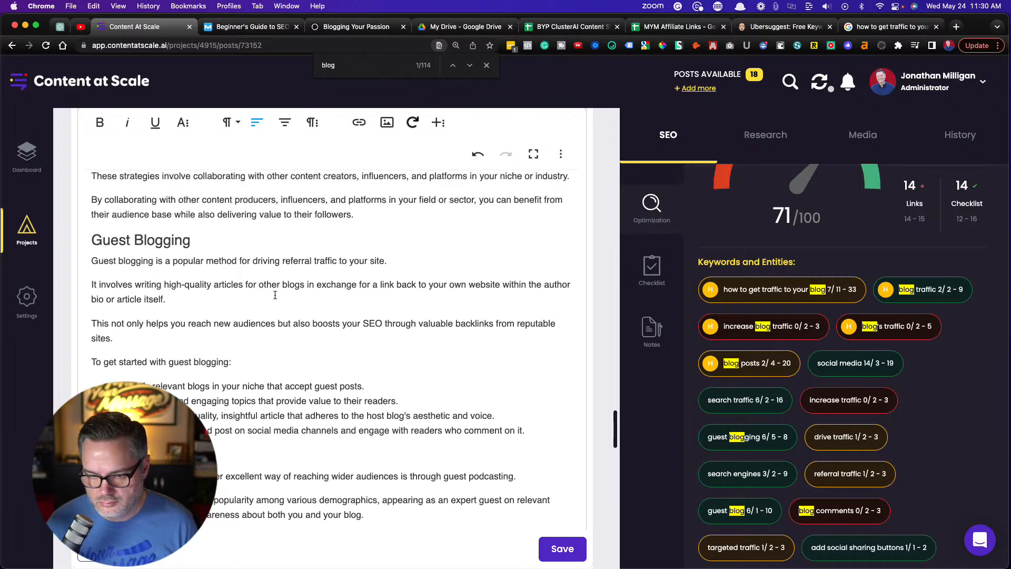
scroll(274, 295, "up", 2)
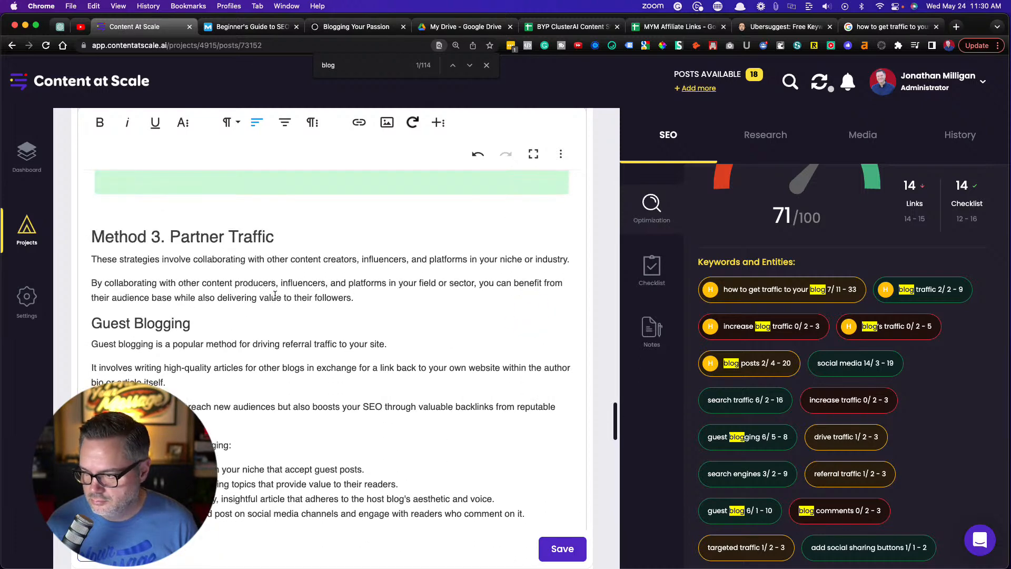
scroll(275, 295, "up", 1)
scroll(275, 296, "down", 1)
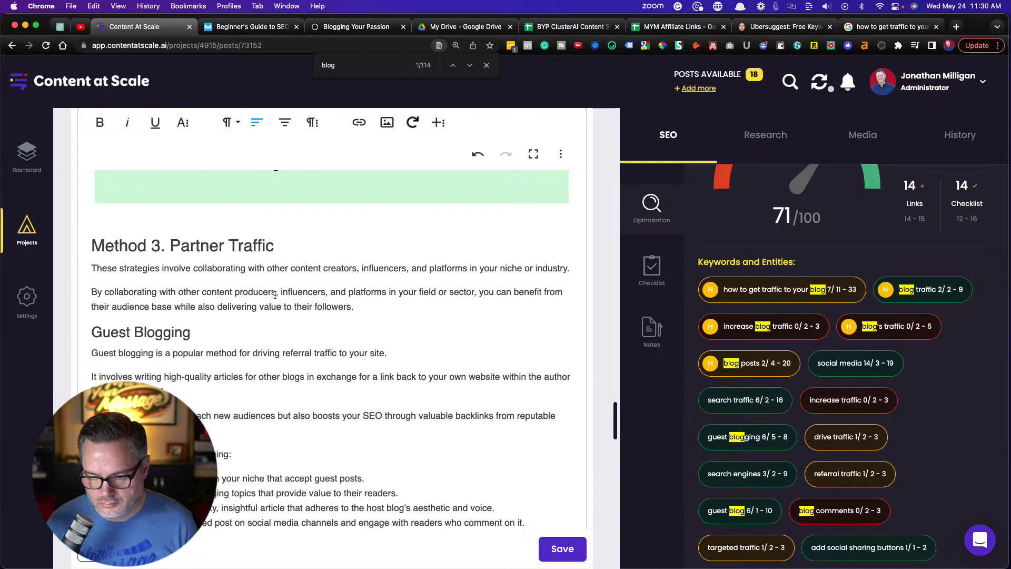
scroll(275, 296, "up", 15)
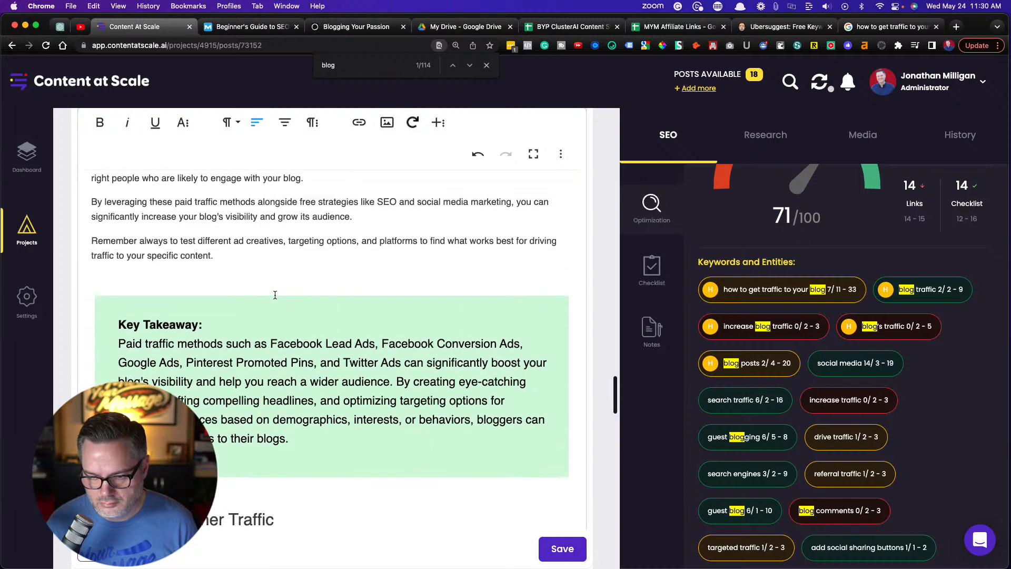
scroll(275, 295, "up", 15)
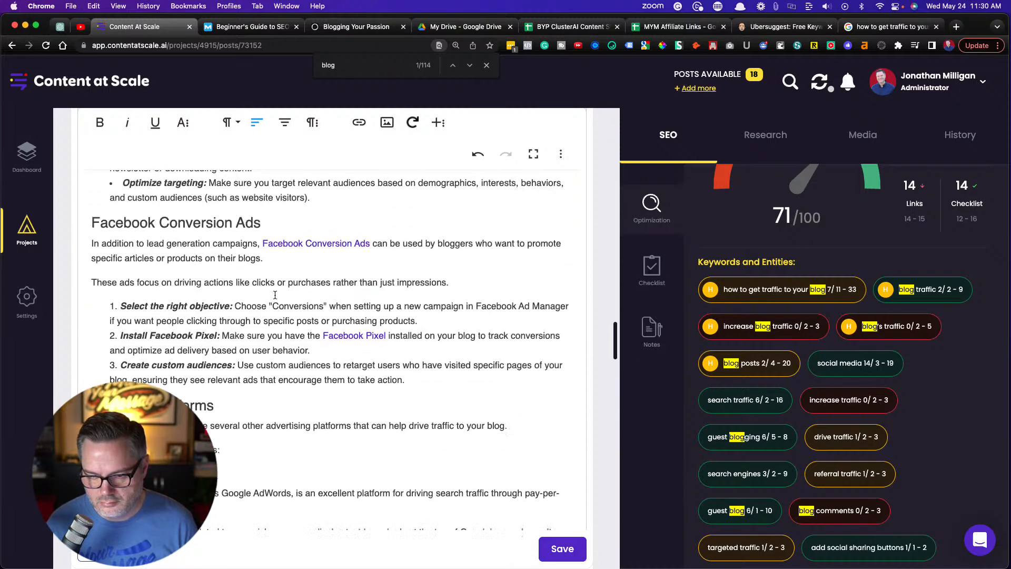
scroll(275, 296, "up", 8)
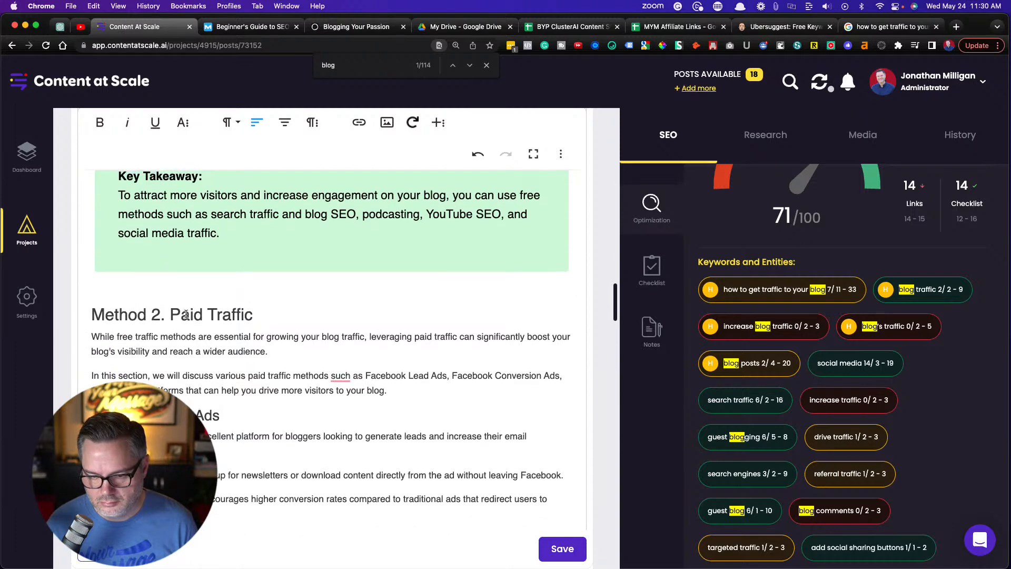
left_click(92, 337)
type("If you ")
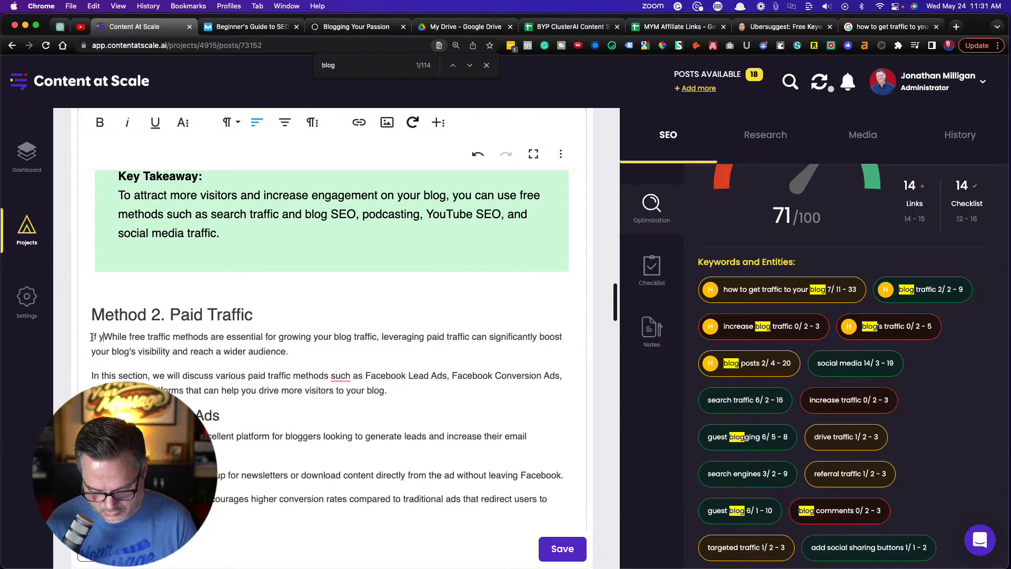
type("want to kn")
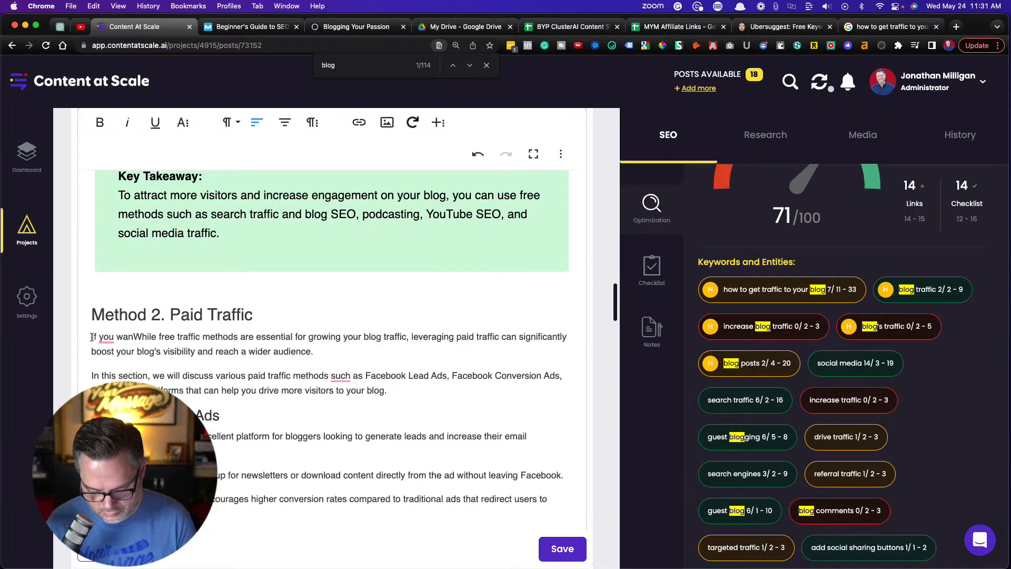
type("ow how to get t")
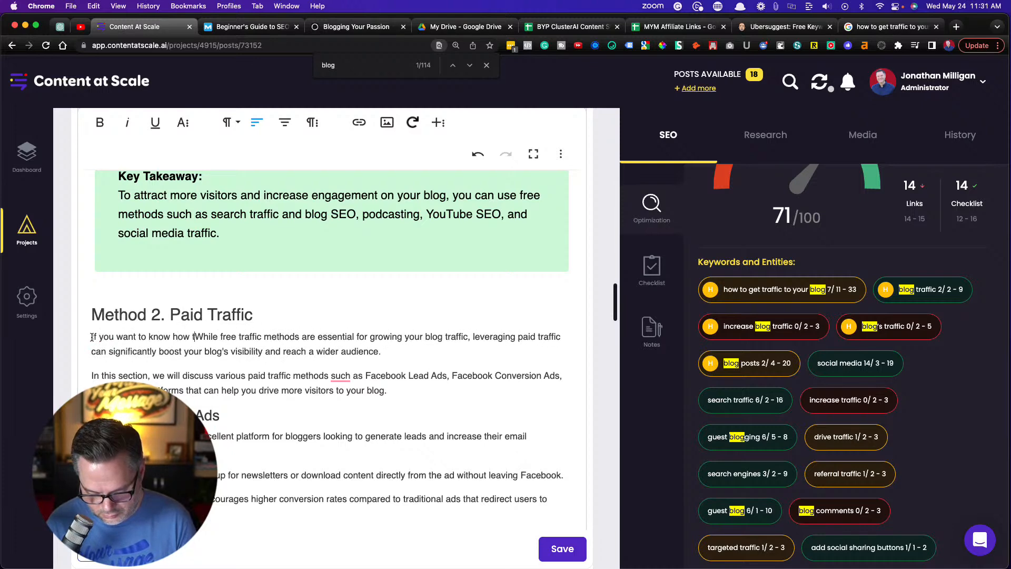
type("raffic to your ")
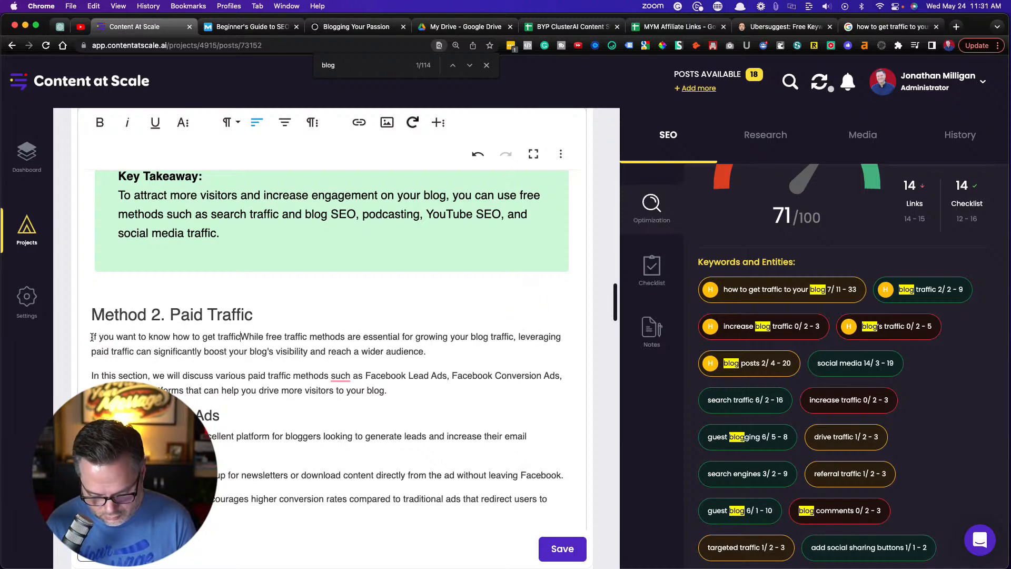
type("blog,")
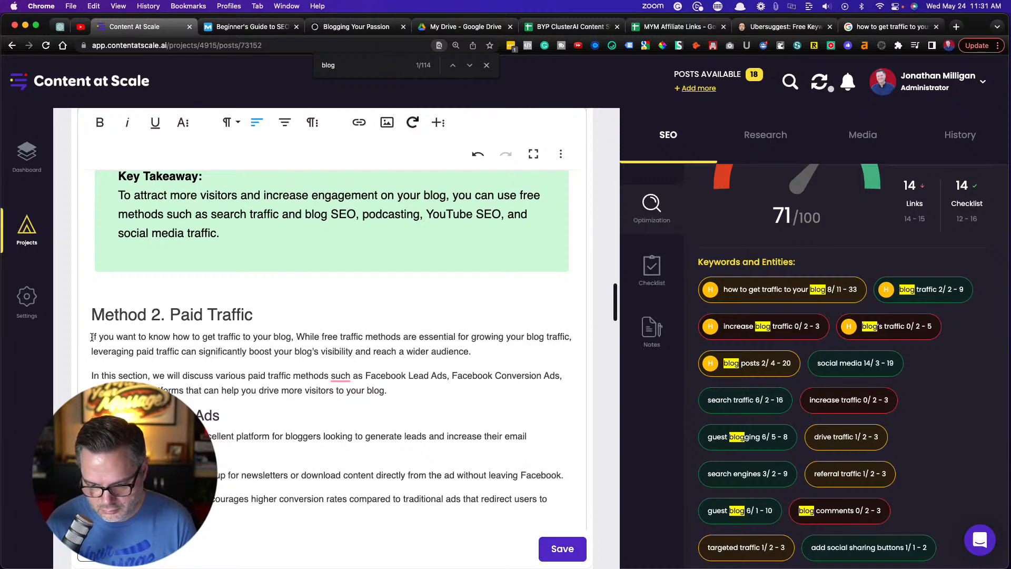
type("look at ")
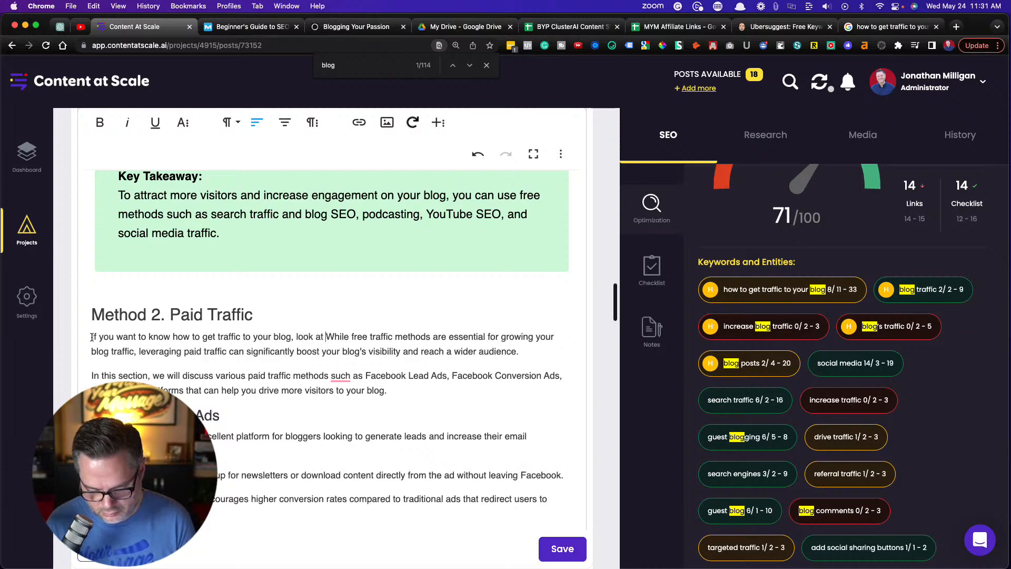
type("paid traff")
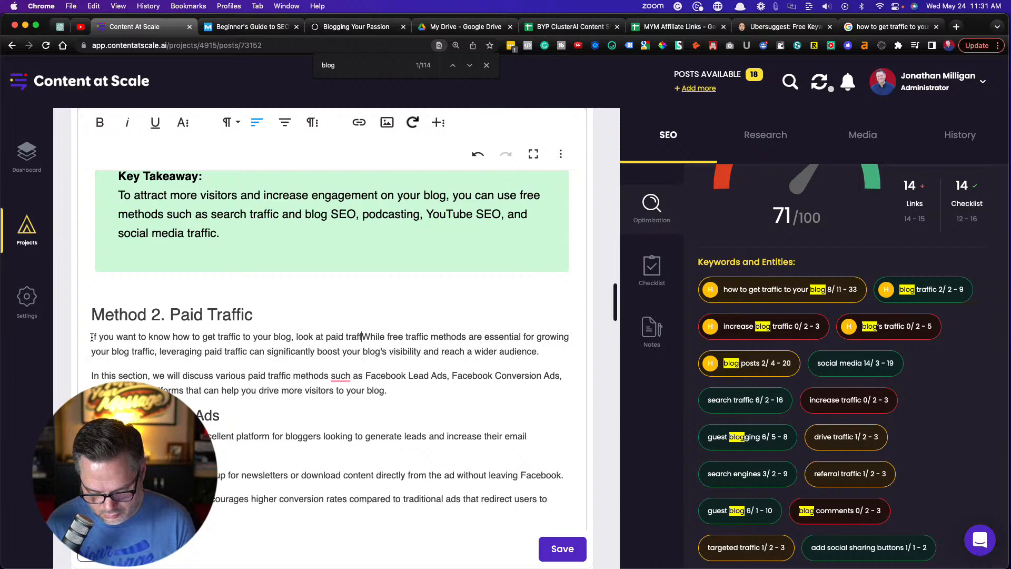
type("ic options.")
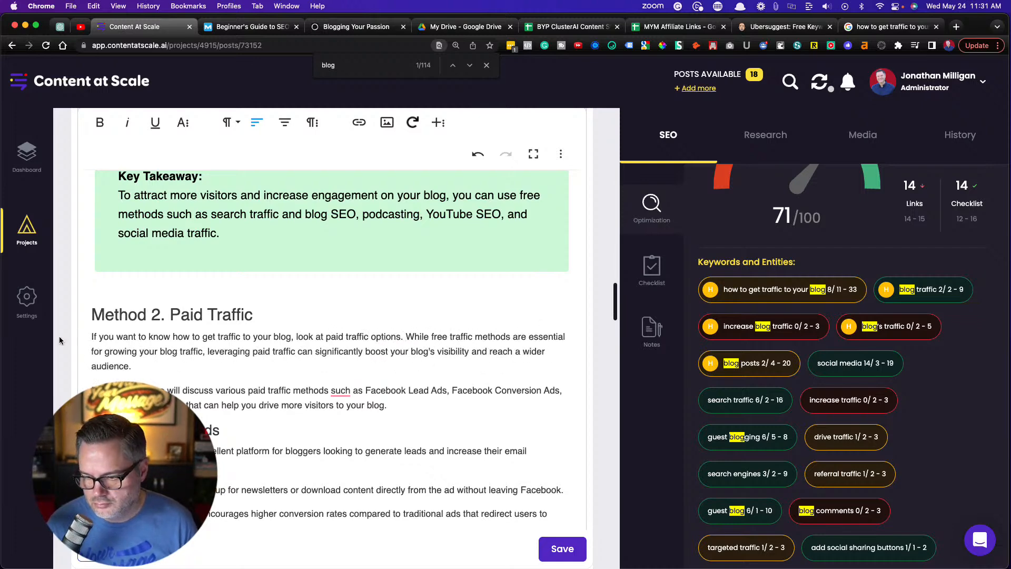
scroll(218, 350, "down", 3)
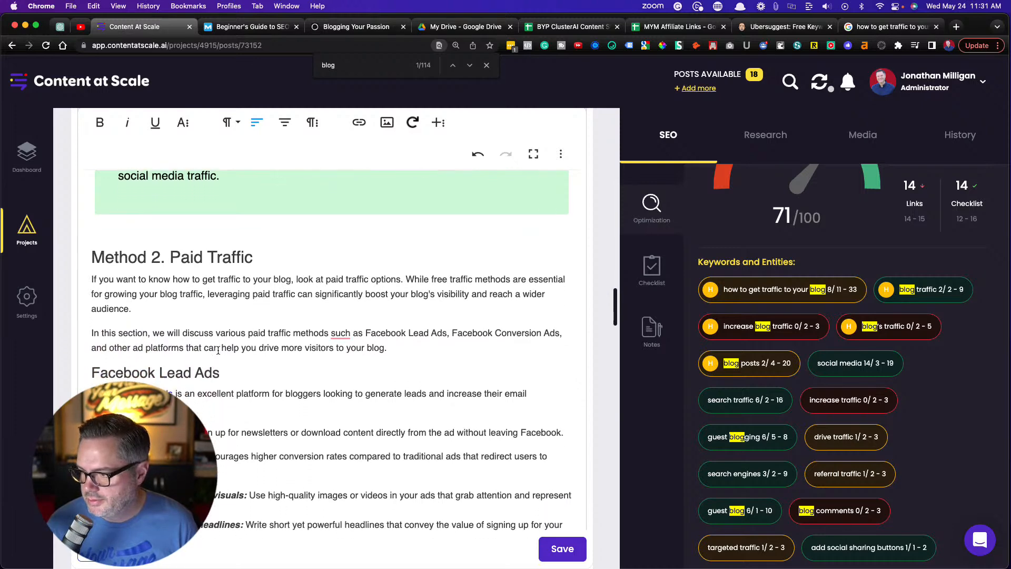
scroll(218, 350, "down", 7)
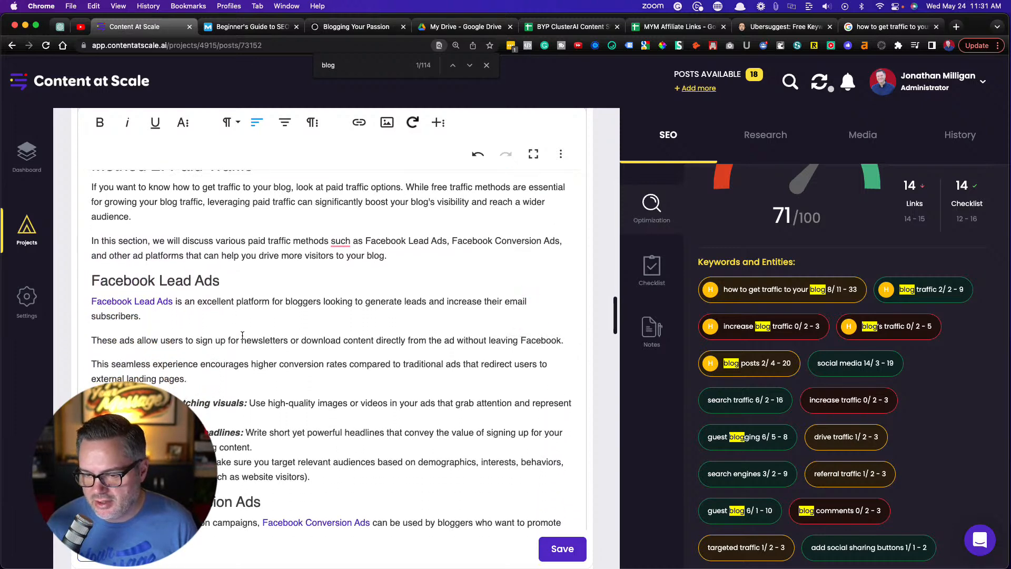
Look over the sections from Facebook Lead Ads to Guest Blogging and save the post
scroll(242, 336, "down", 12)
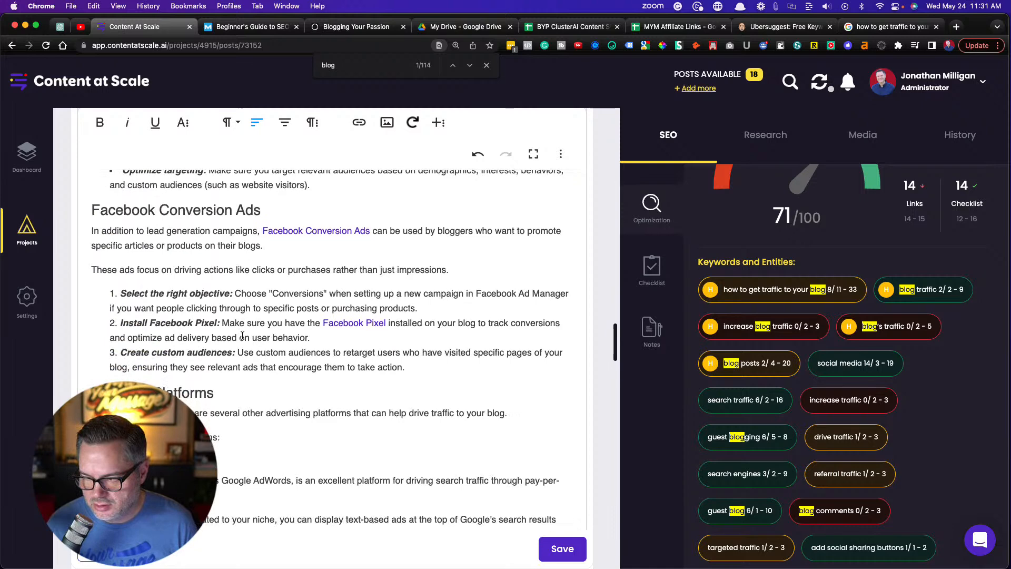
scroll(242, 335, "down", 20)
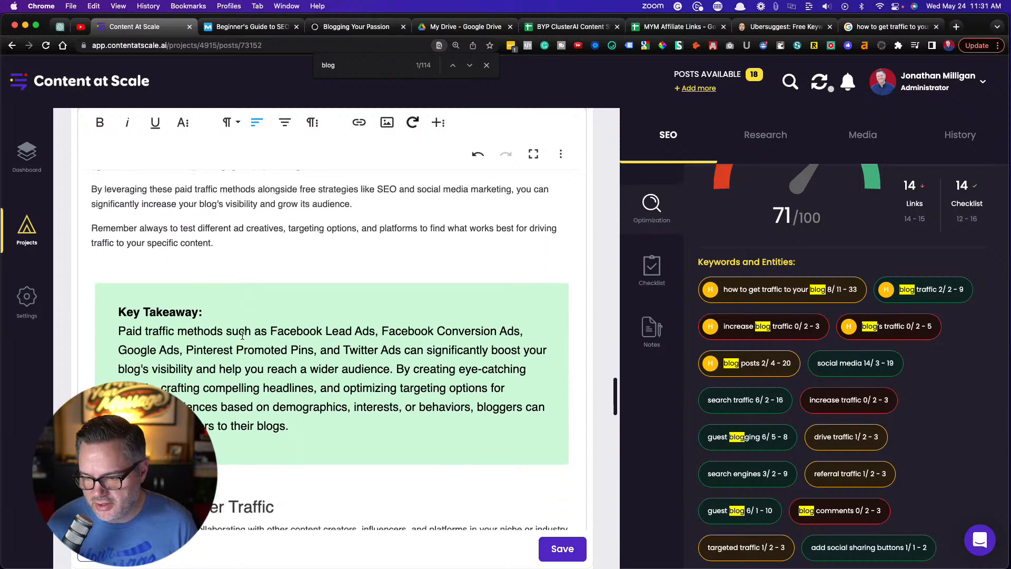
scroll(242, 335, "down", 7)
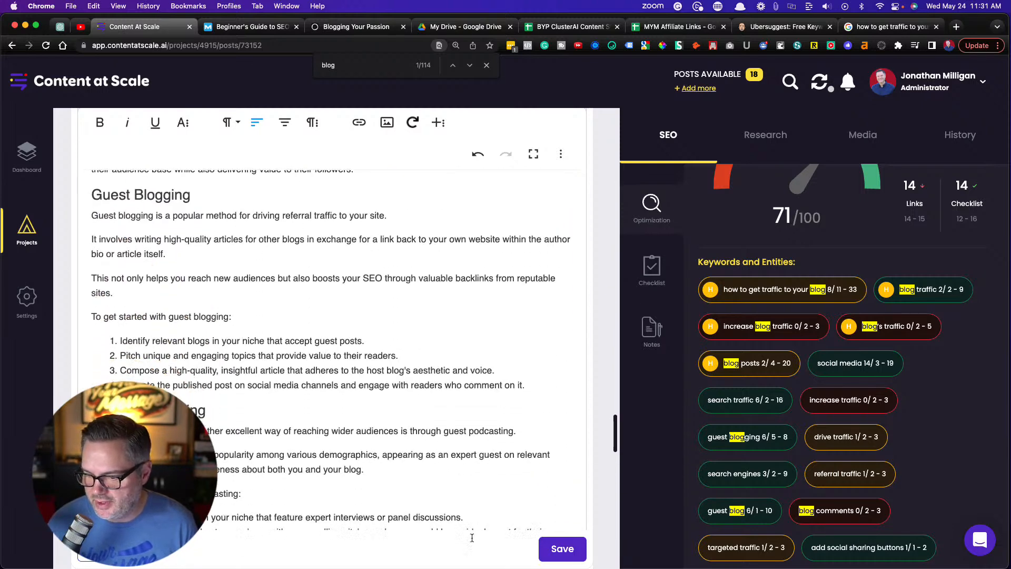
left_click(563, 549)
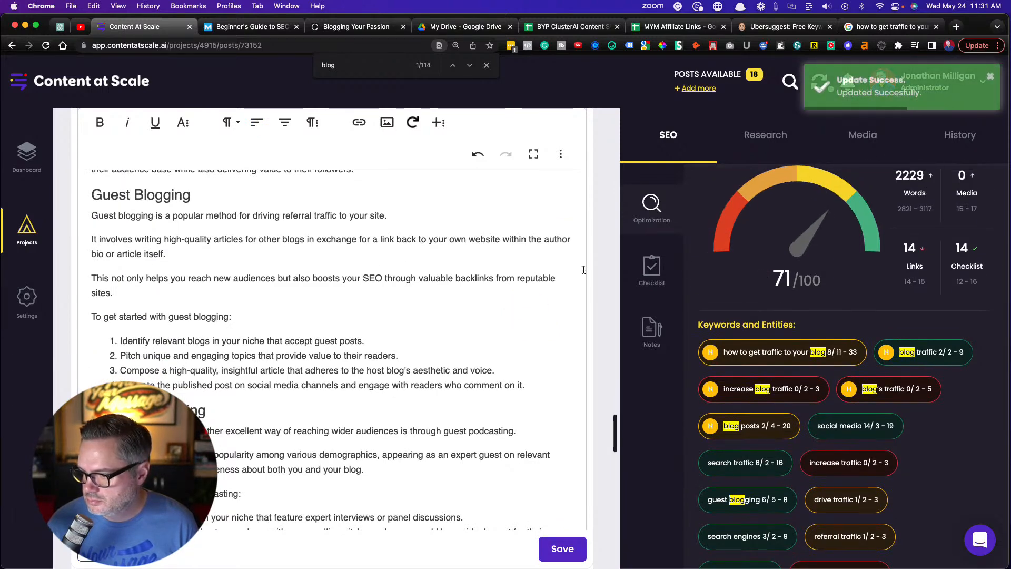
Search the post for "blog traffic" and go to its occurrence in the first paragraph under Method 2. Paid Traffic
scroll(733, 300, "down", 2)
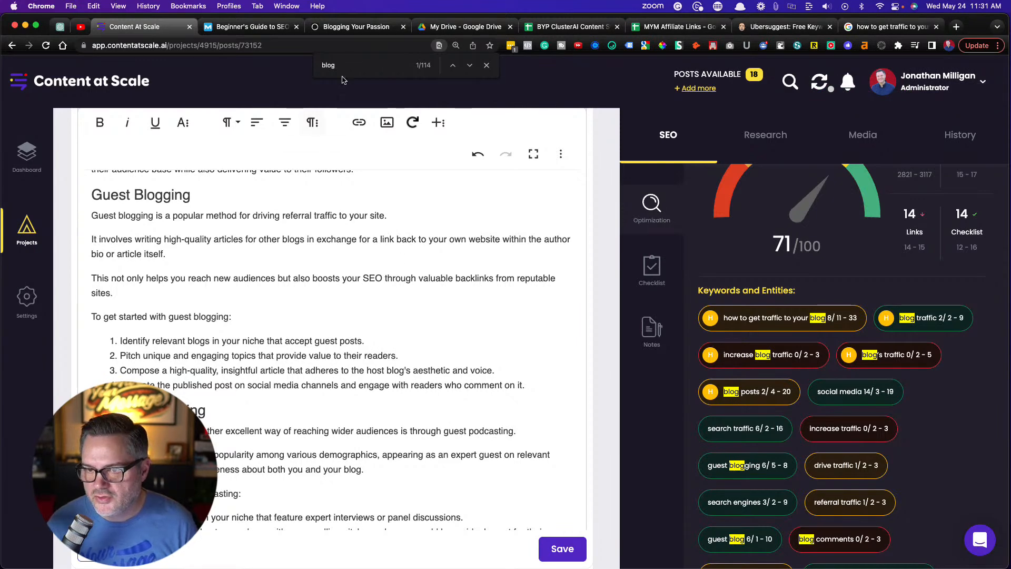
type("traffic")
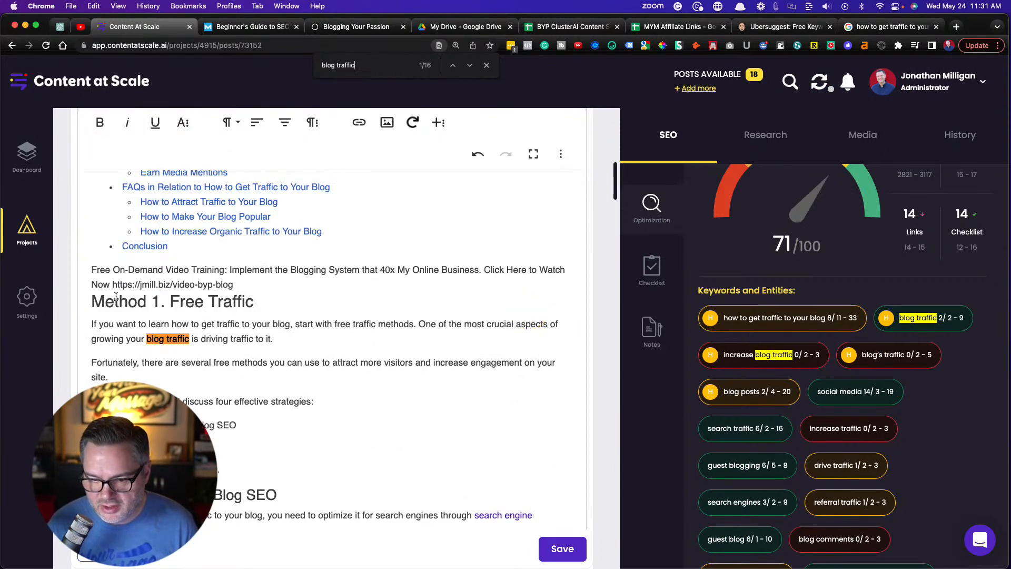
scroll(111, 342, "down", 2)
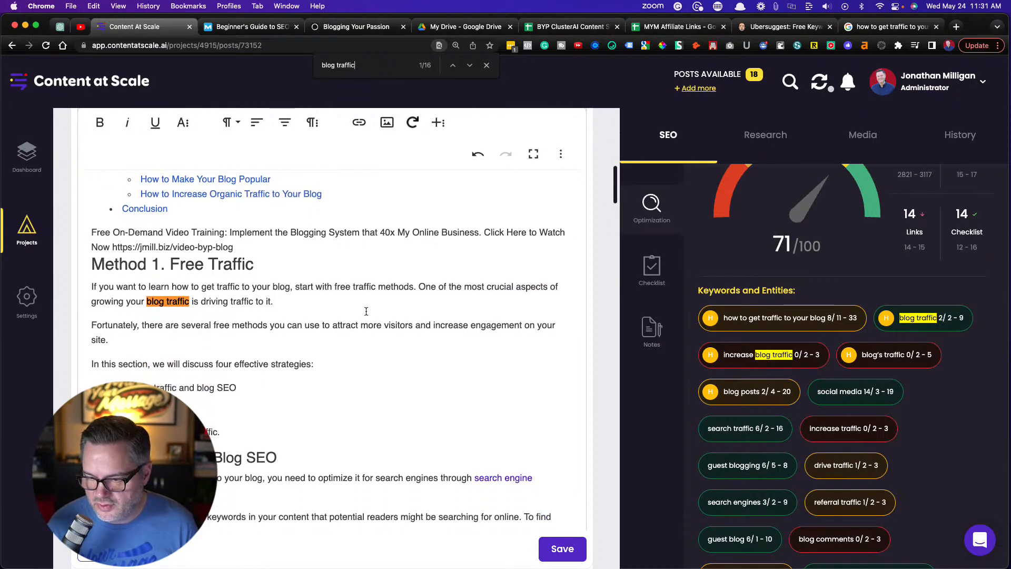
scroll(235, 283, "down", 2)
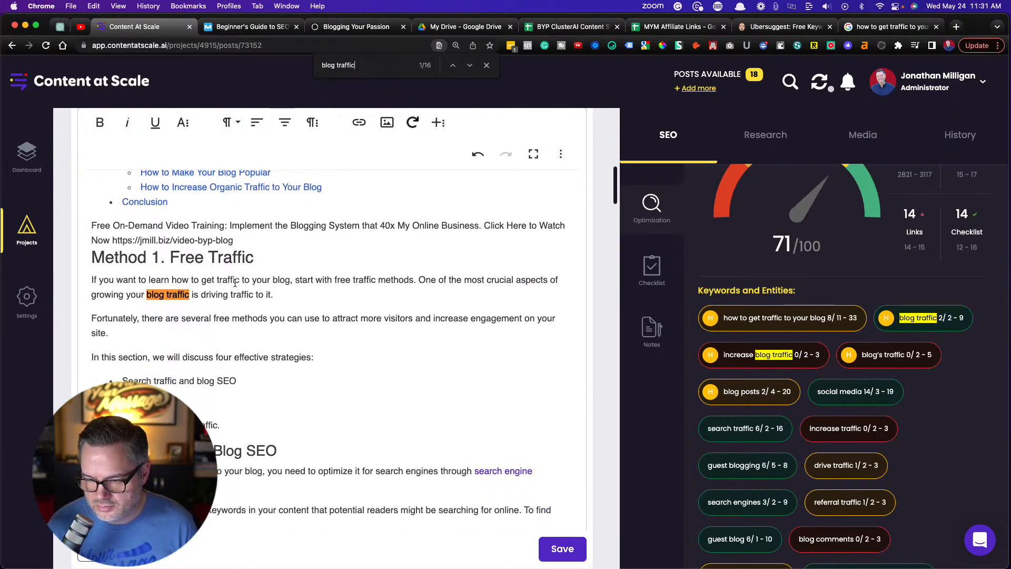
scroll(235, 283, "down", 9)
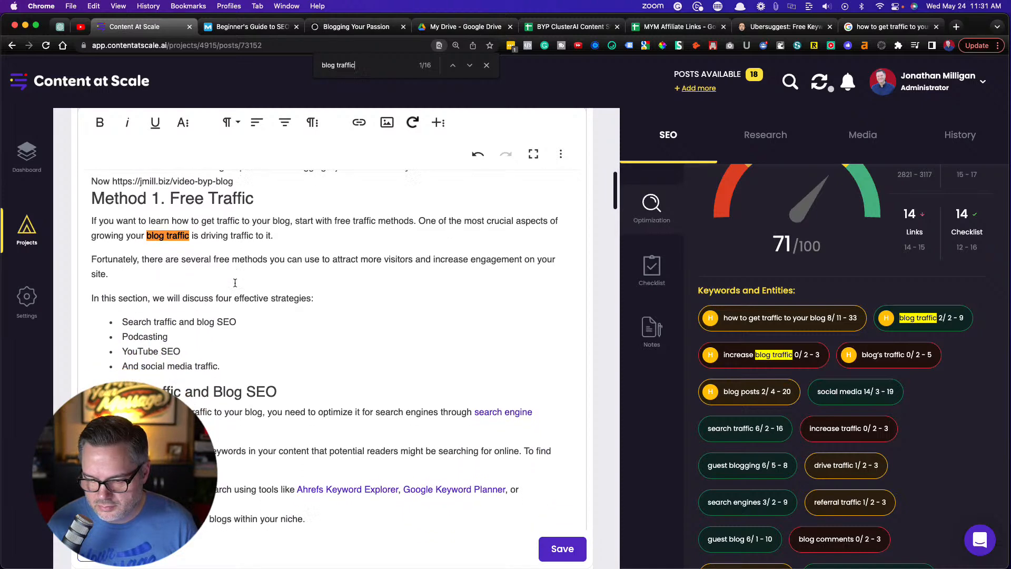
scroll(235, 282, "up", 7)
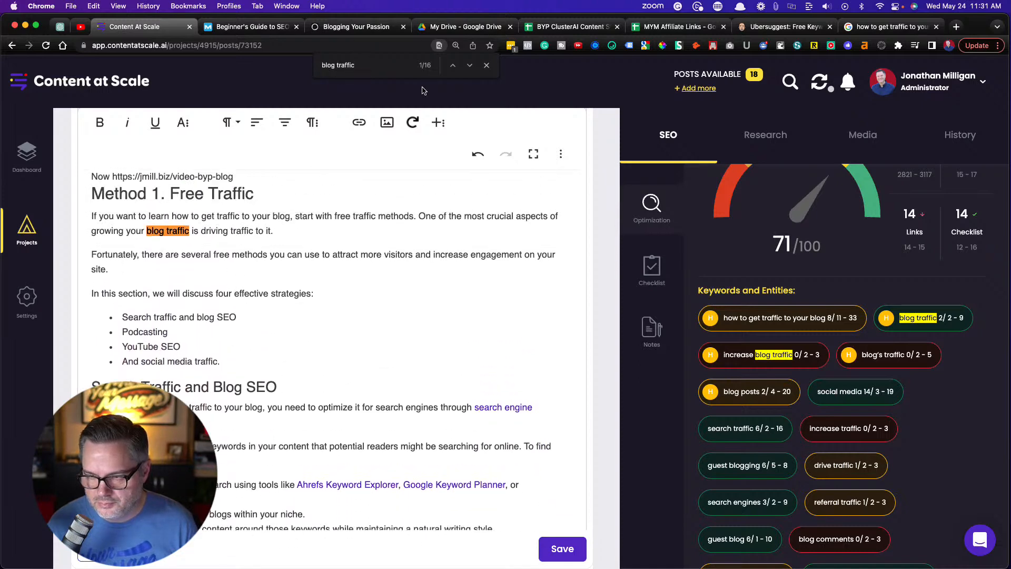
left_click(474, 65)
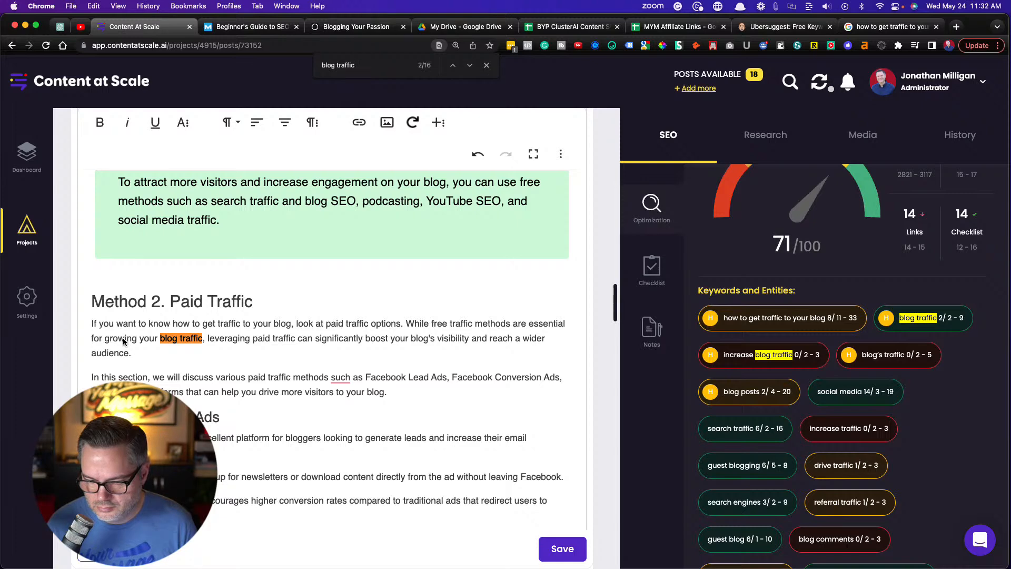
In that Method 2. Paid Traffic paragraph, replace "for growing your" before "blog traffic" with "increase"
left_click_drag(159, 338, 88, 338)
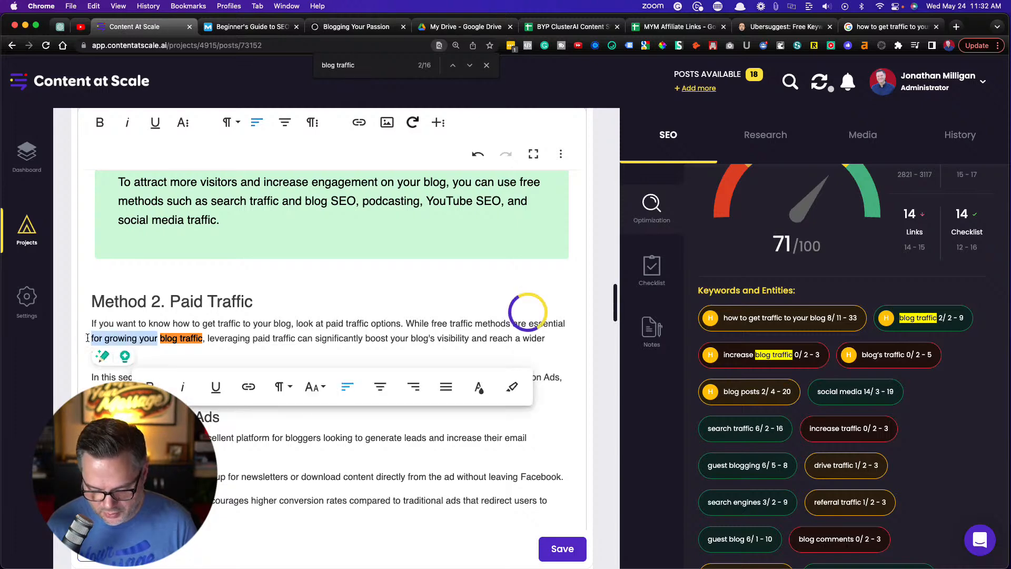
key("BackSpace")
type("increase")
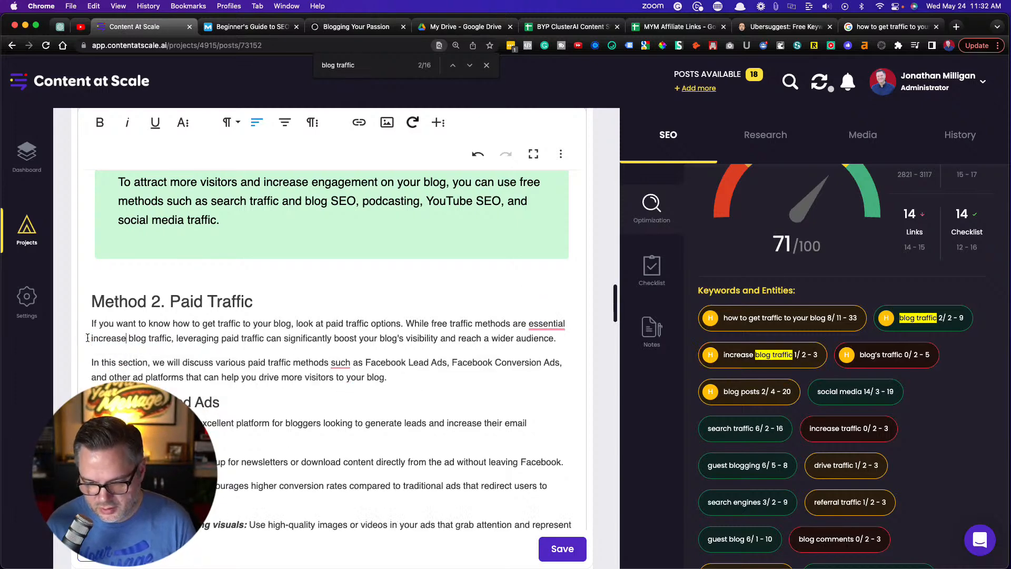
Accept Grammarly's suggestion to add "to" before "increase blog traffic" under Method 2. Paid Traffic
scroll(206, 343, "down", 5)
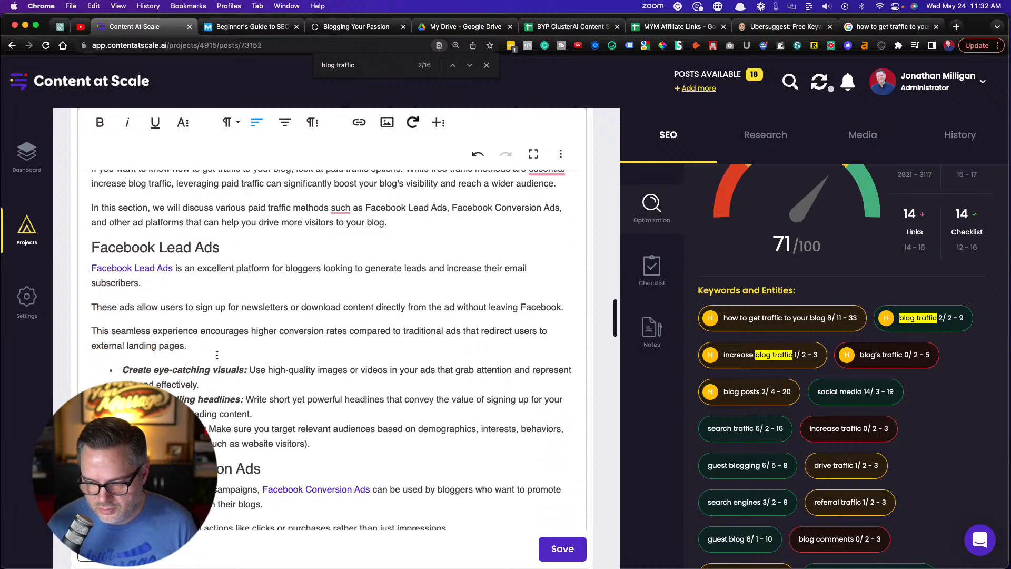
left_click(469, 65)
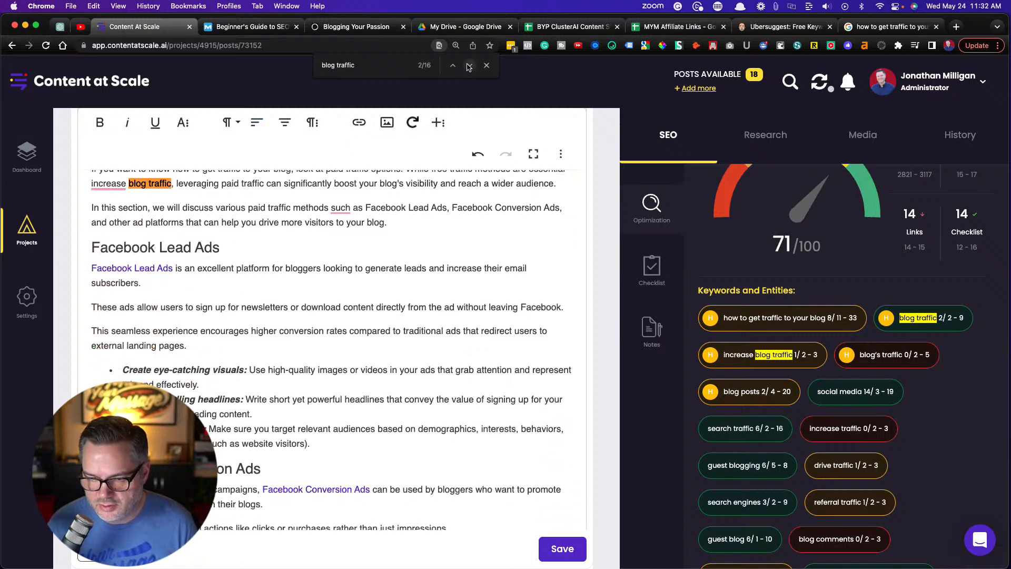
left_click(469, 65)
scroll(280, 356, "up", 2)
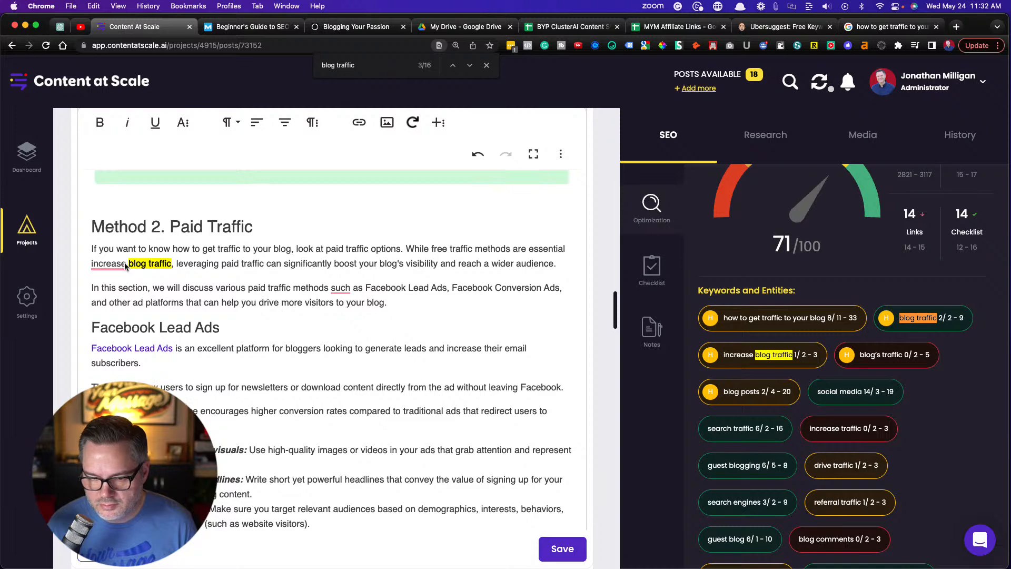
mouse_move(122, 265)
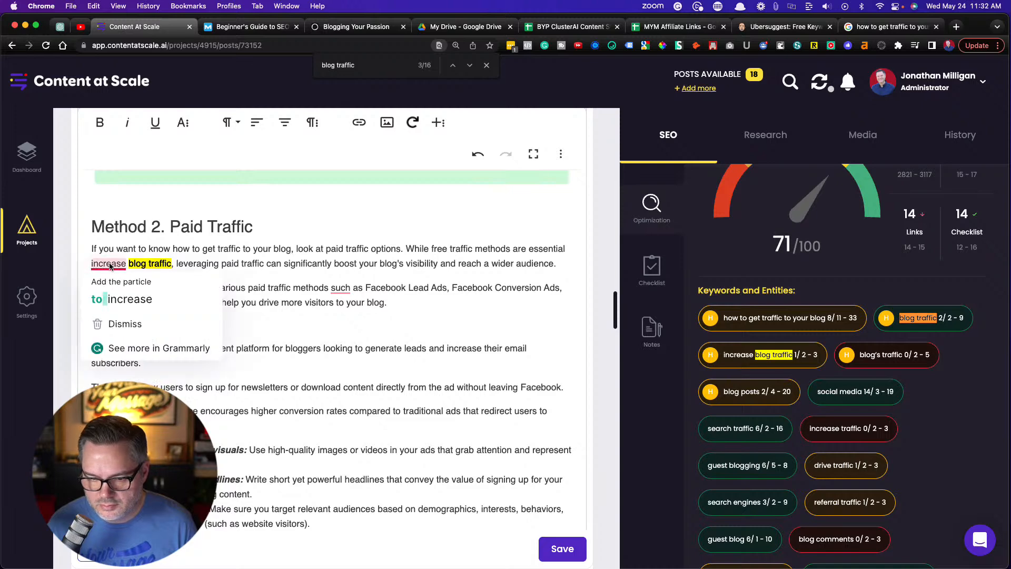
left_click(118, 310)
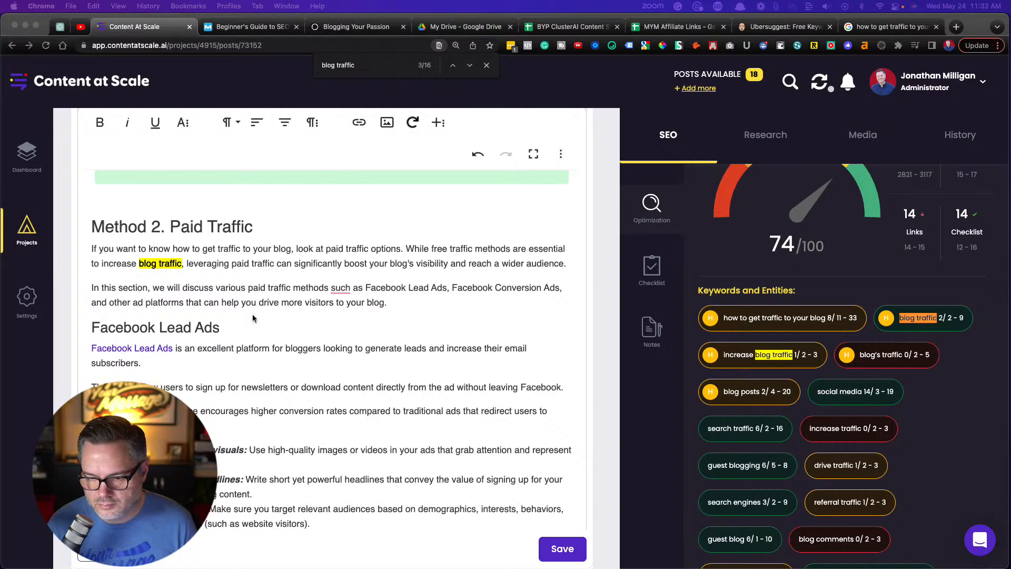
Accept Grammarly's comma before "such as Facebook Lead Ads" in the second paragraph under Method 2. Paid Traffic
scroll(252, 314, "down", 1)
scroll(253, 318, "down", 1)
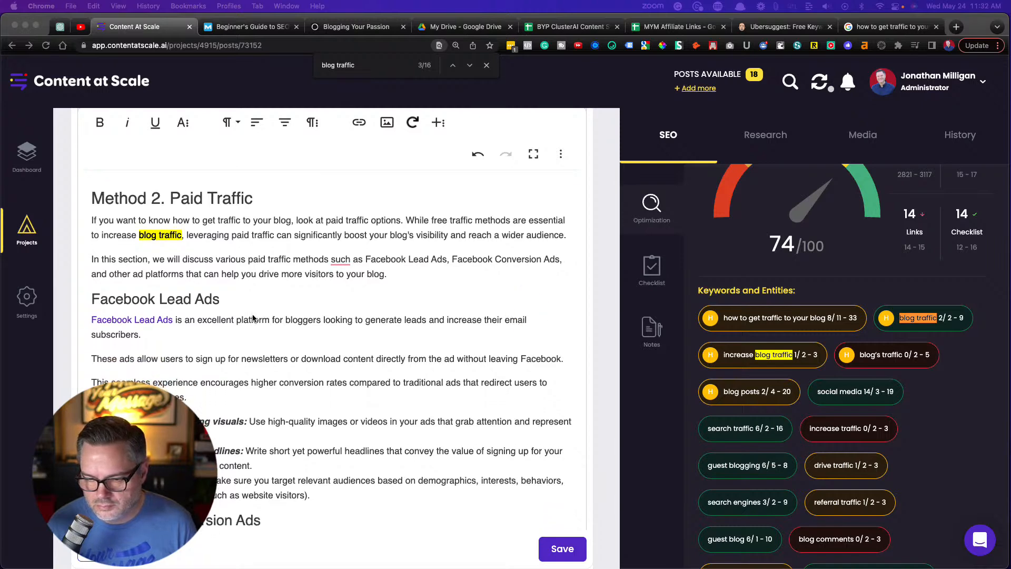
left_click(338, 263)
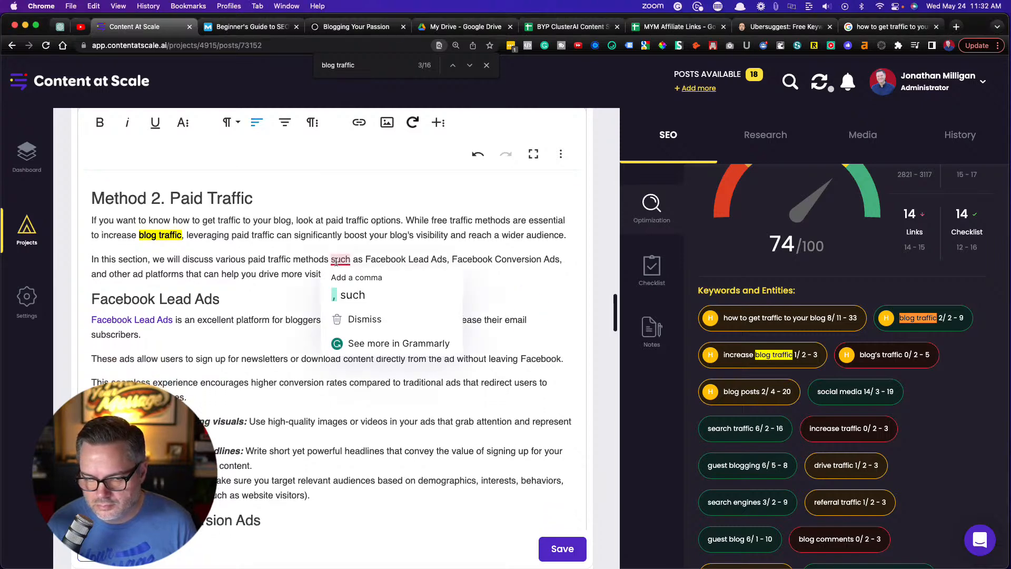
left_click(348, 295)
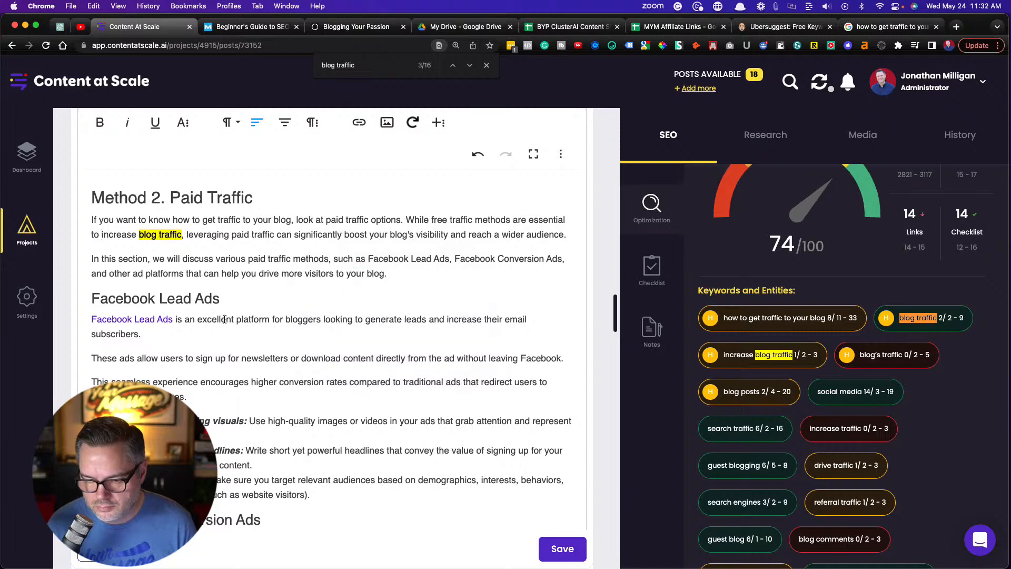
Check the remaining "blog traffic" matches and the paid ads sections for another place to use the keyword
scroll(225, 319, "down", 1)
scroll(224, 319, "down", 5)
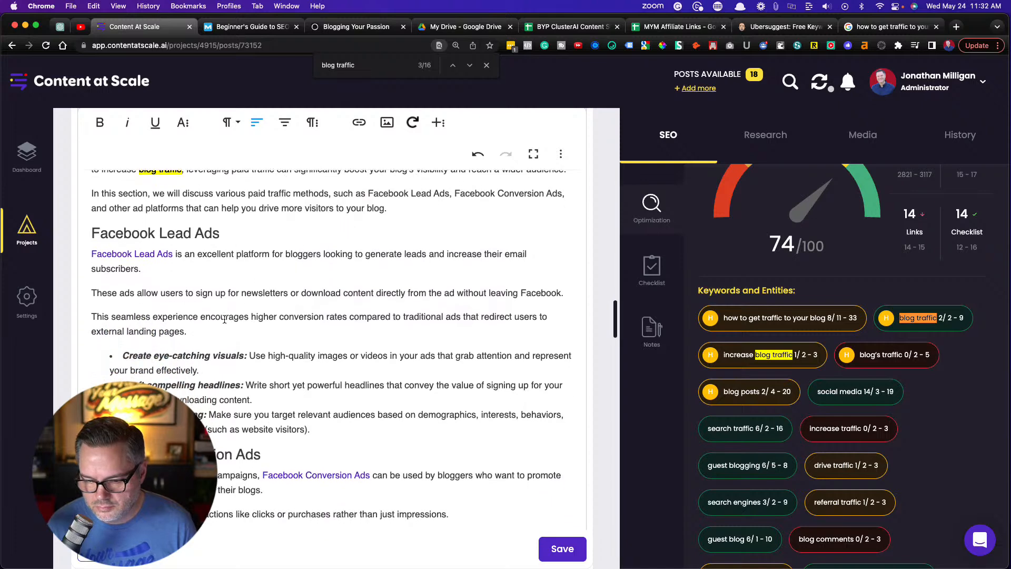
scroll(224, 319, "up", 5)
scroll(225, 319, "down", 7)
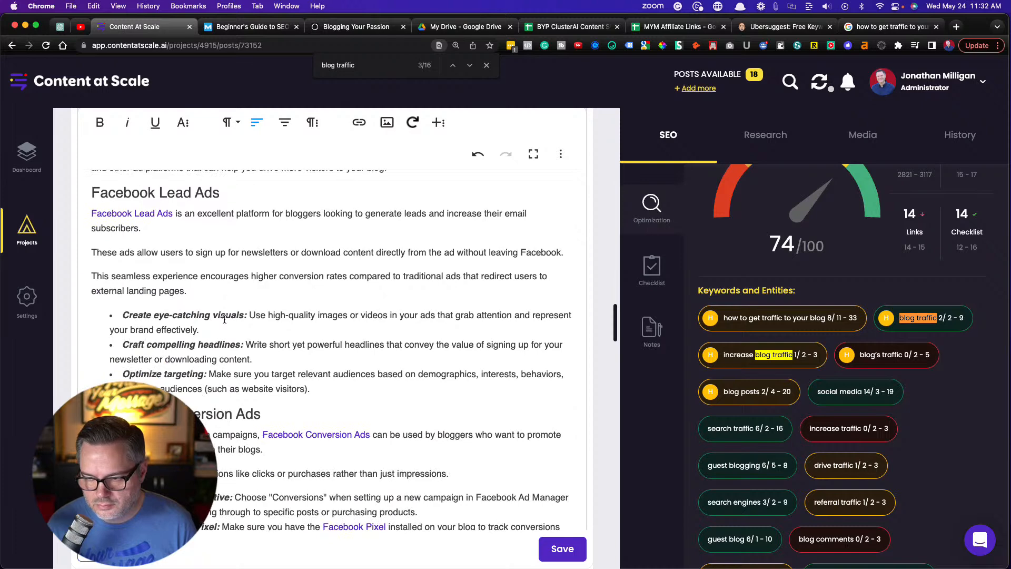
left_click(469, 66)
left_click(469, 66)
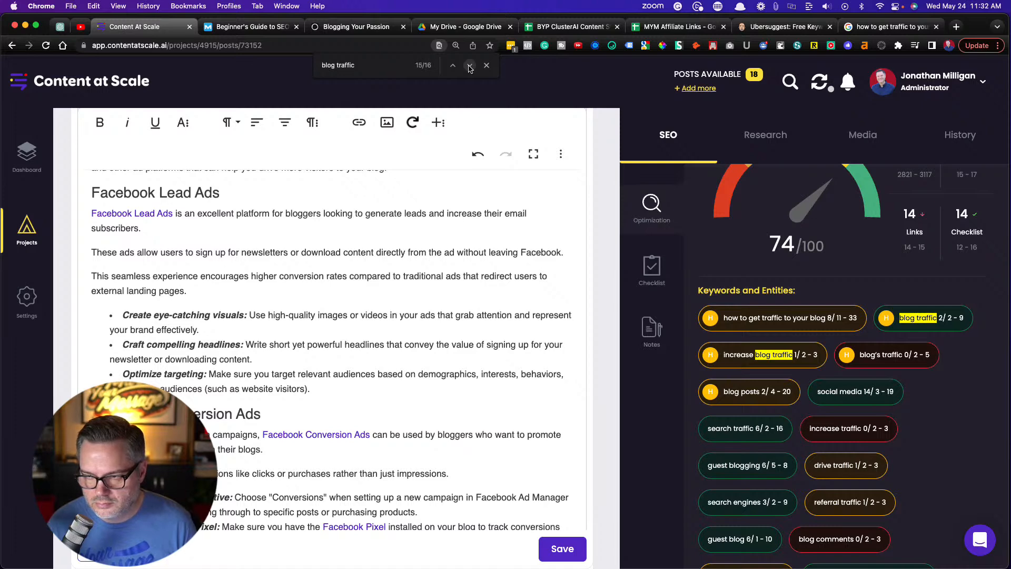
scroll(297, 297, "down", 10)
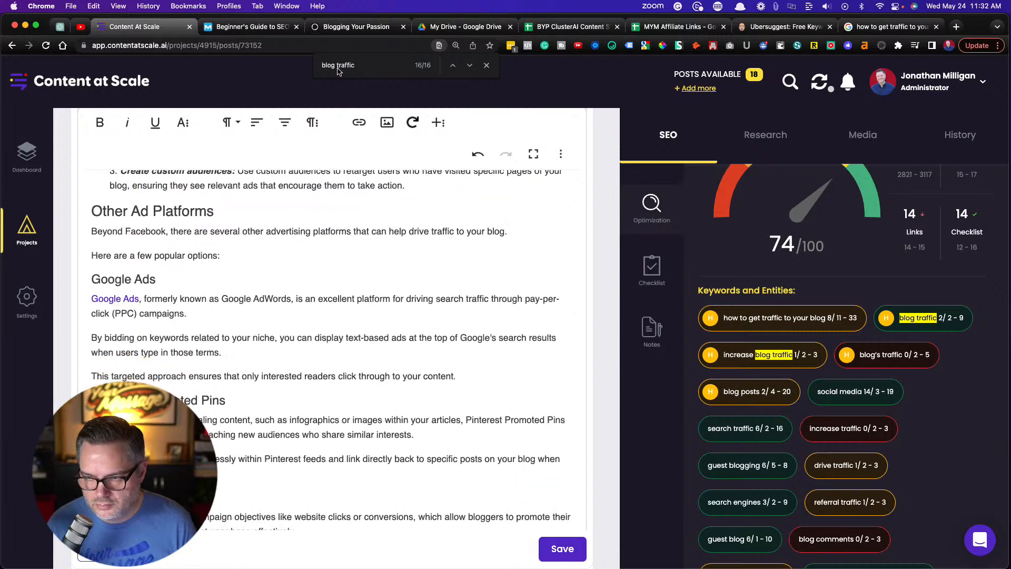
Search the post for "traffic" and examine its occurrences from the introduction to Method 1. Free Traffic
key("BackSpace")
key("BackSpace")
key("BackSpace")
key("BackSpace")
key("BackSpace")
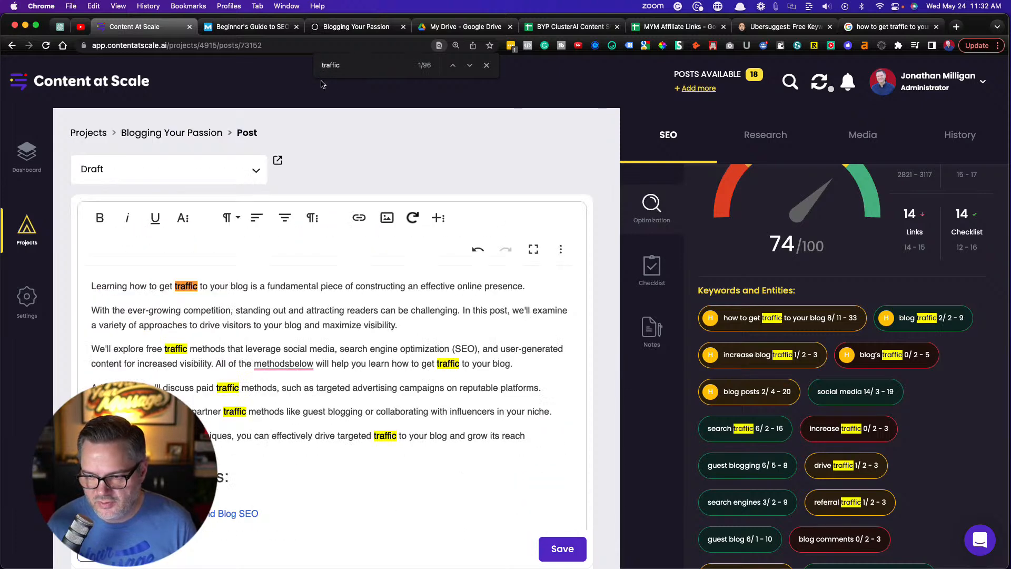
scroll(307, 230, "down", 5)
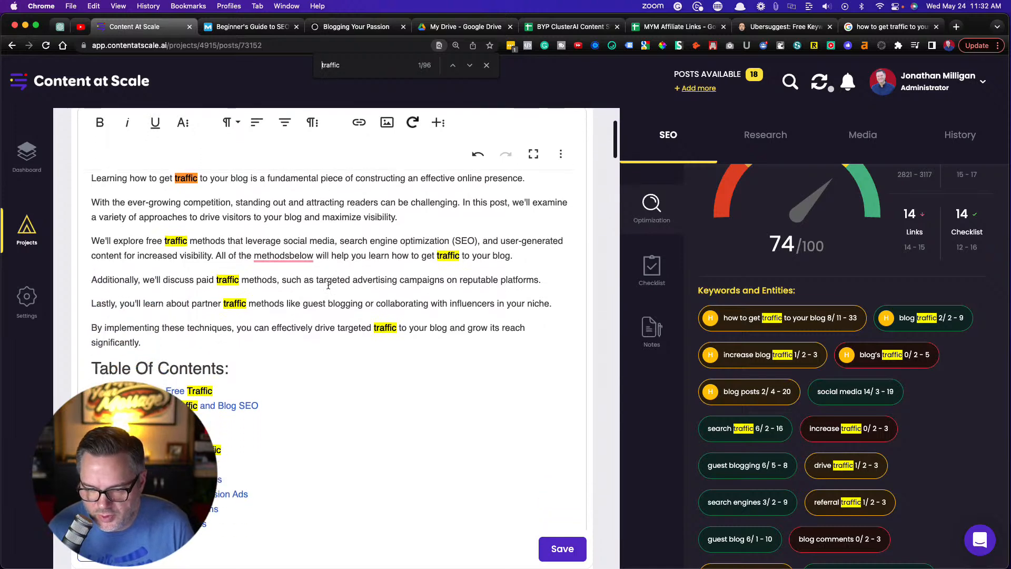
scroll(328, 285, "down", 2)
scroll(328, 285, "up", 2)
scroll(328, 285, "up", 1)
scroll(328, 284, "down", 4)
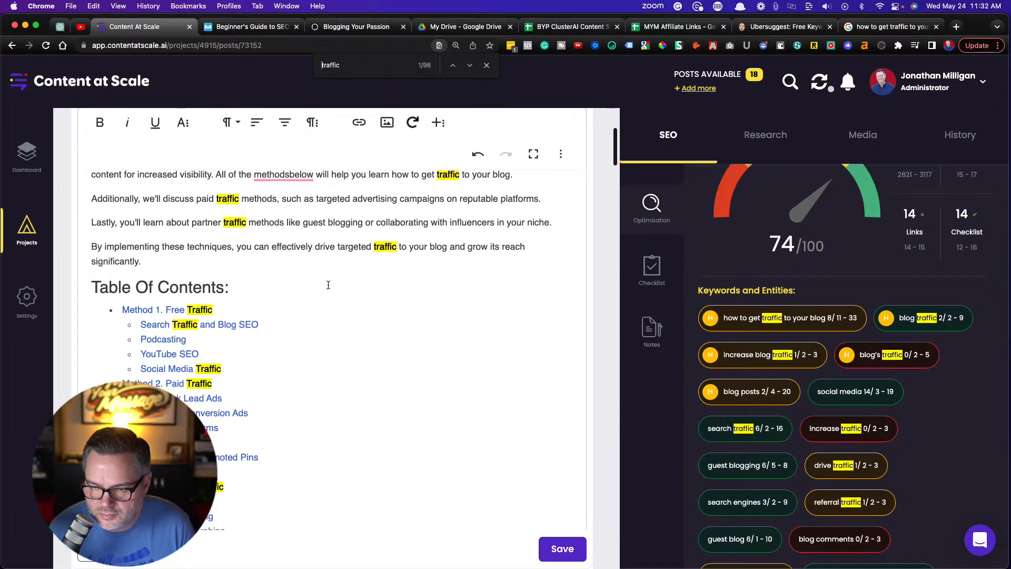
scroll(328, 285, "down", 1)
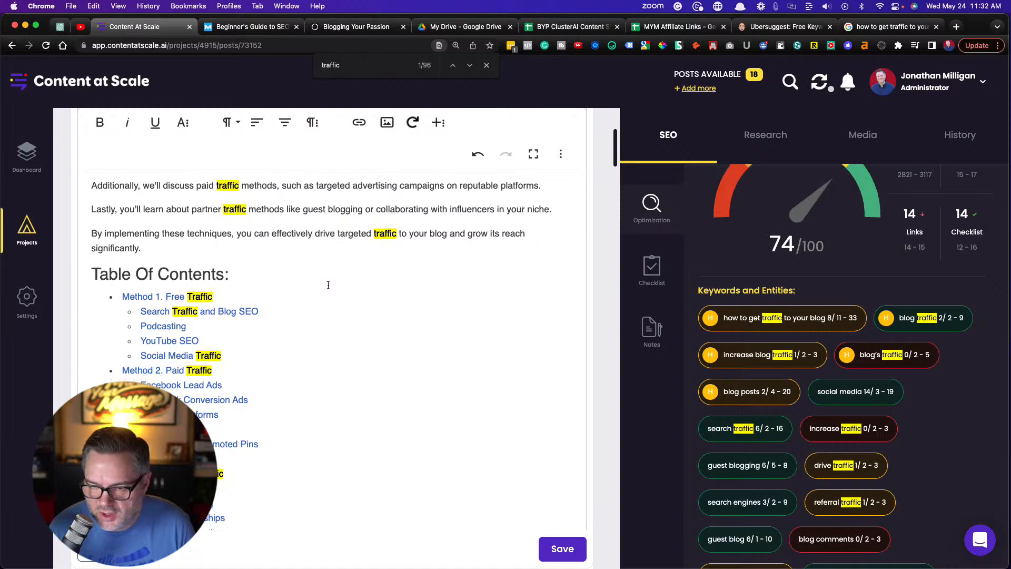
scroll(364, 333, "down", 12)
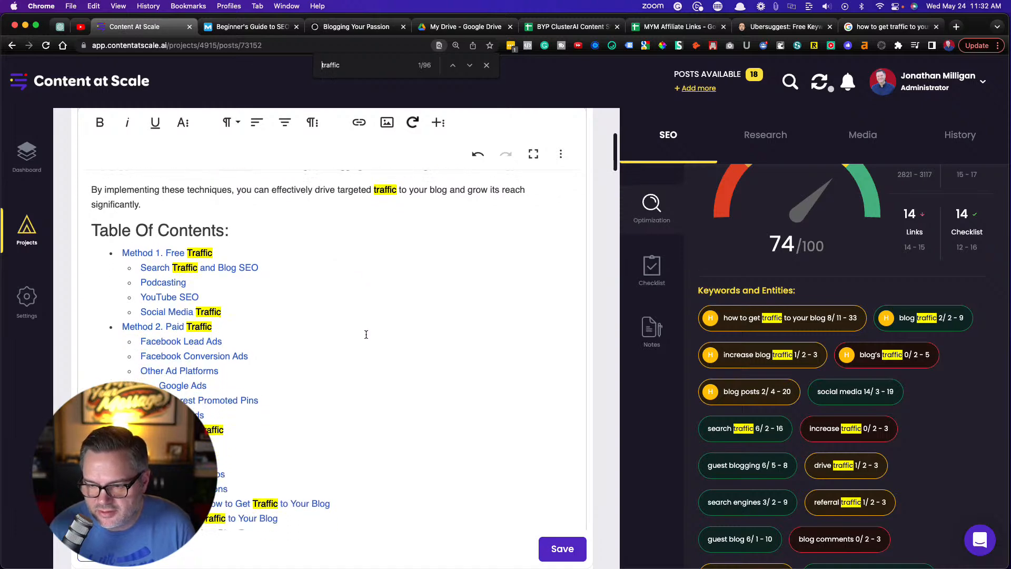
scroll(366, 334, "down", 7)
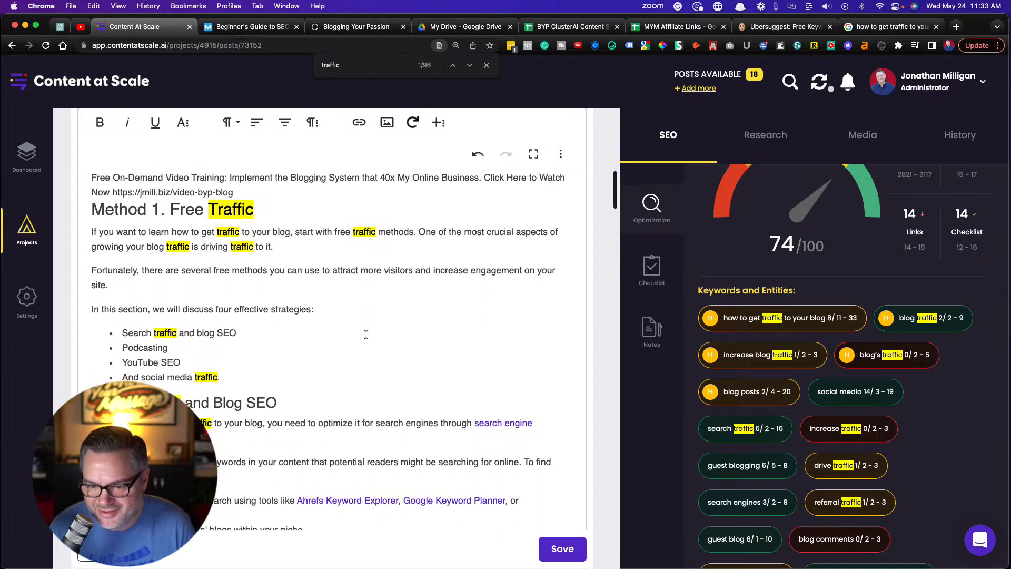
Examine the "traffic" mentions from Method 1. Free Traffic through the opening of Method 2. Paid Traffic for places to use suggested keywords
left_click(397, 355)
scroll(379, 357, "down", 1)
scroll(373, 360, "down", 2)
scroll(373, 360, "down", 5)
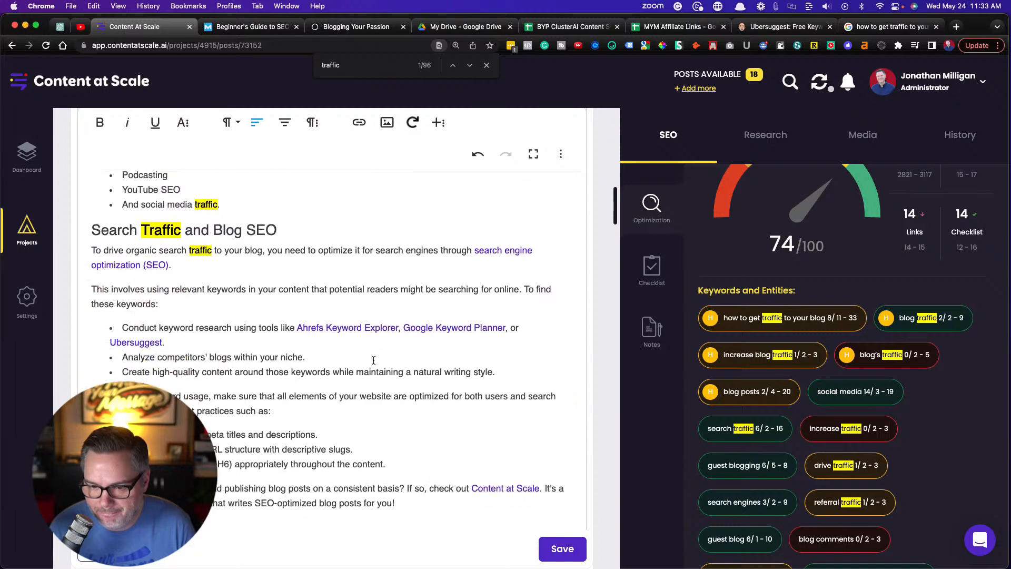
scroll(374, 360, "down", 8)
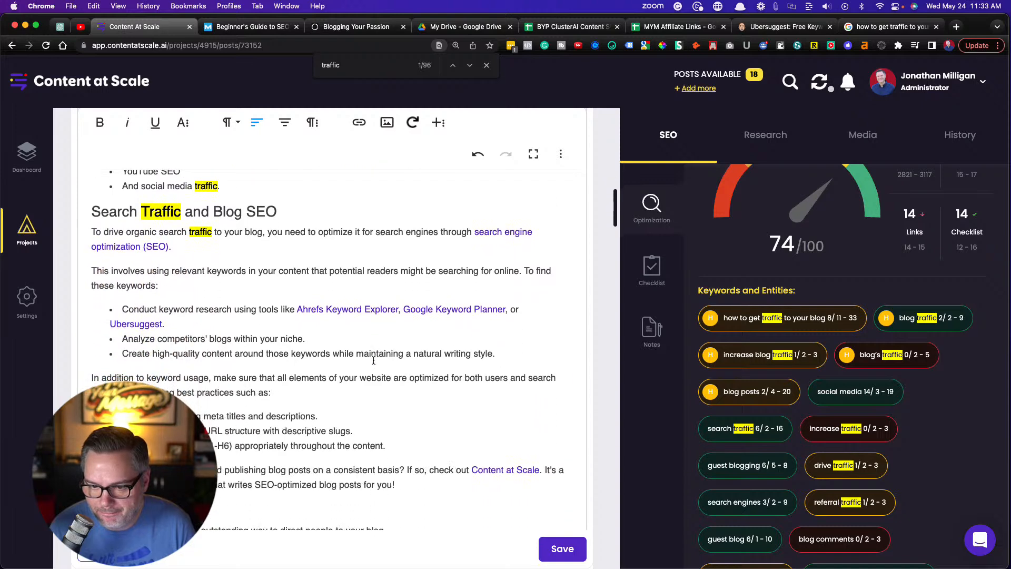
scroll(373, 360, "down", 14)
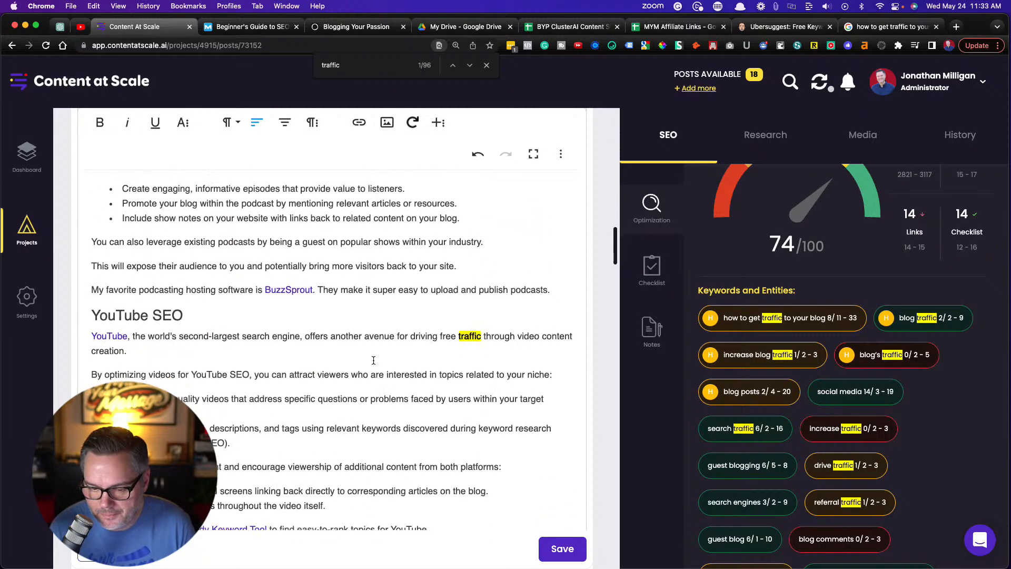
scroll(374, 359, "down", 1)
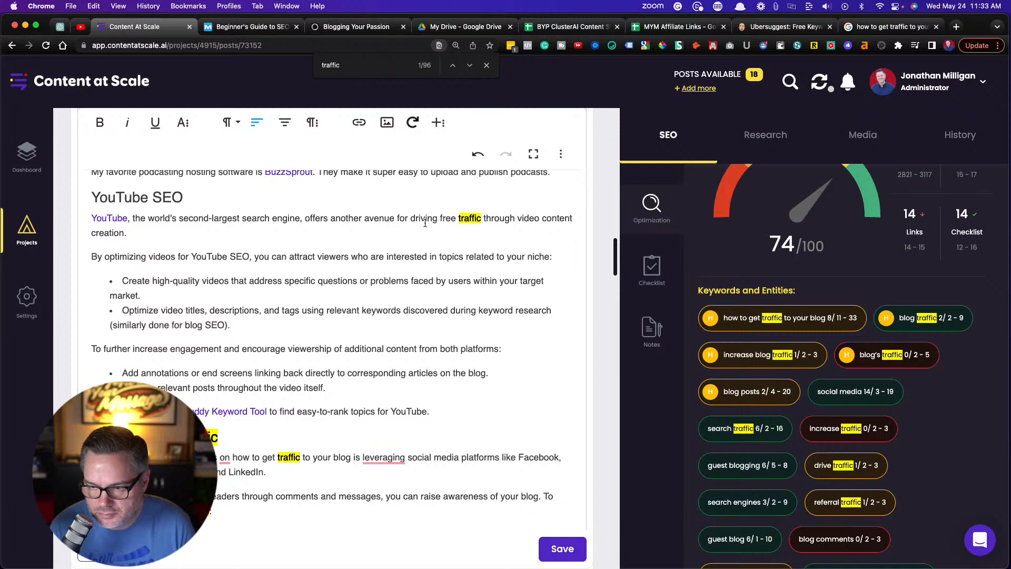
scroll(417, 243, "down", 10)
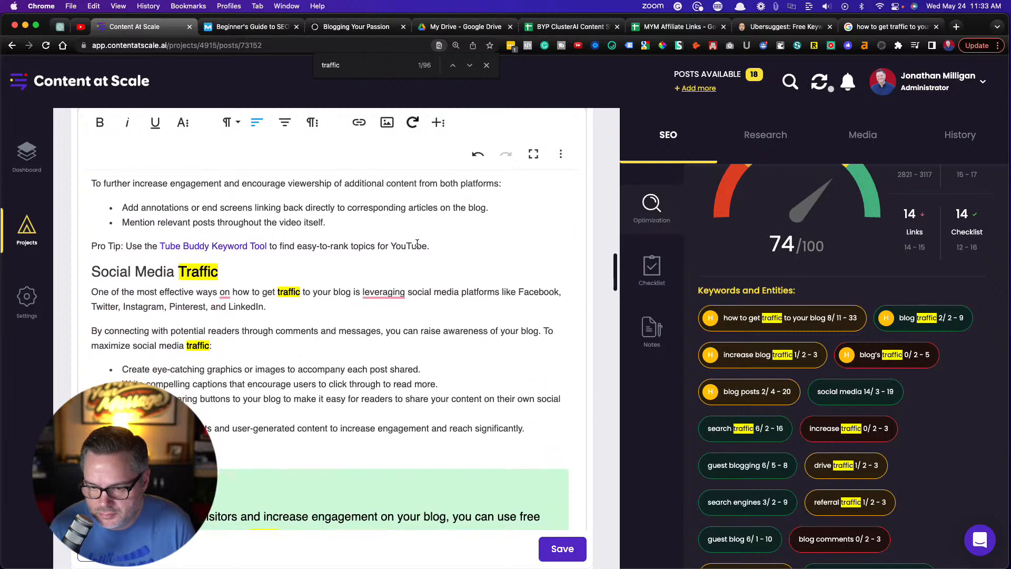
scroll(416, 243, "down", 10)
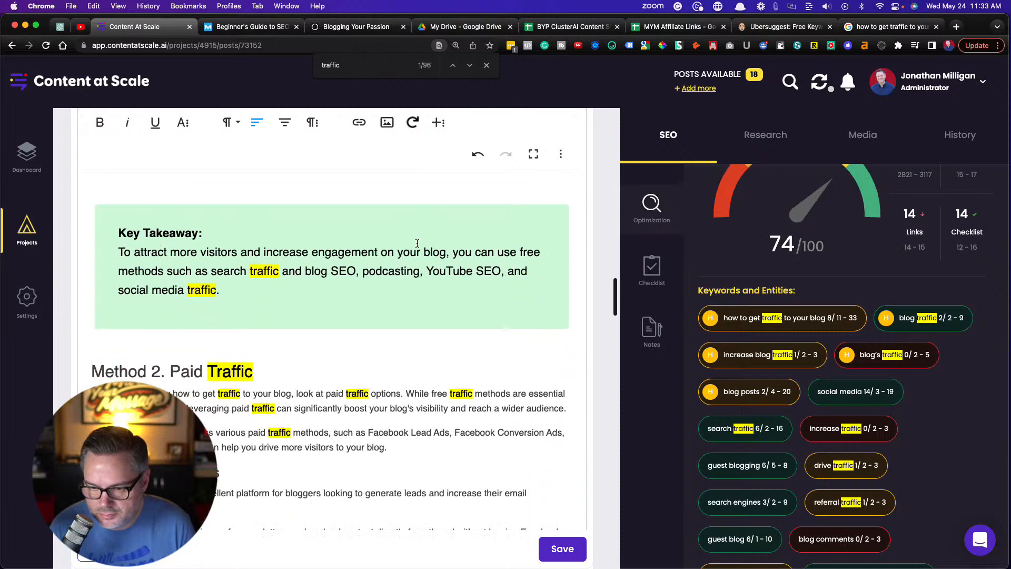
scroll(417, 243, "down", 1)
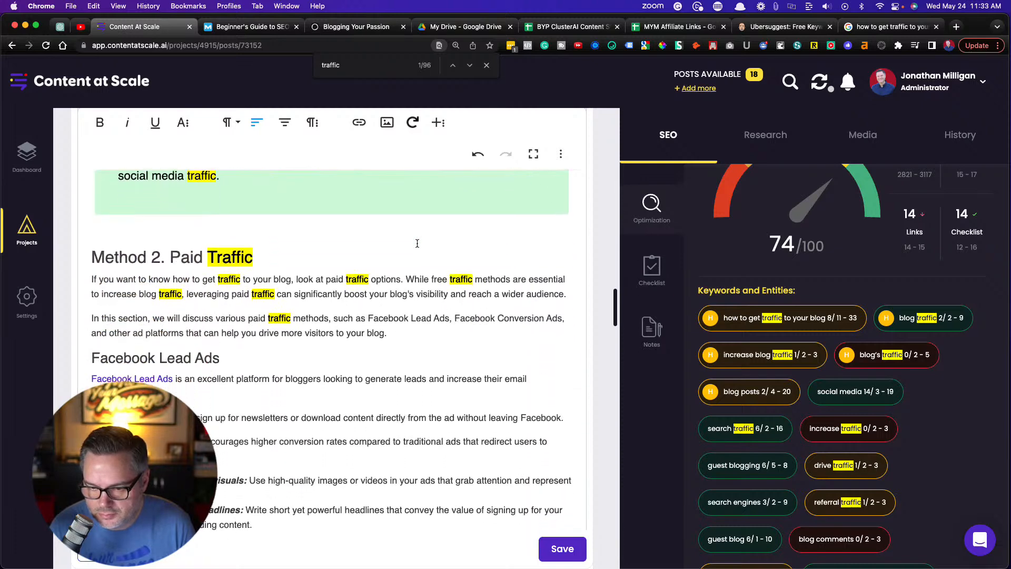
scroll(417, 243, "down", 2)
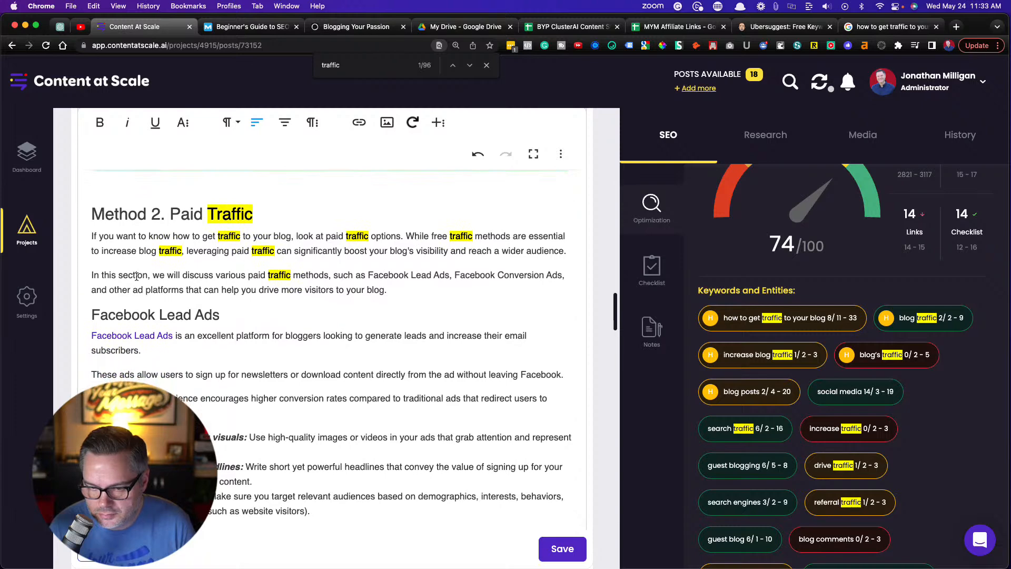
Reword the first sentence under Other Ad Platforms from "drive traffic to your blog" to "increase blog traffic"
scroll(251, 297, "down", 15)
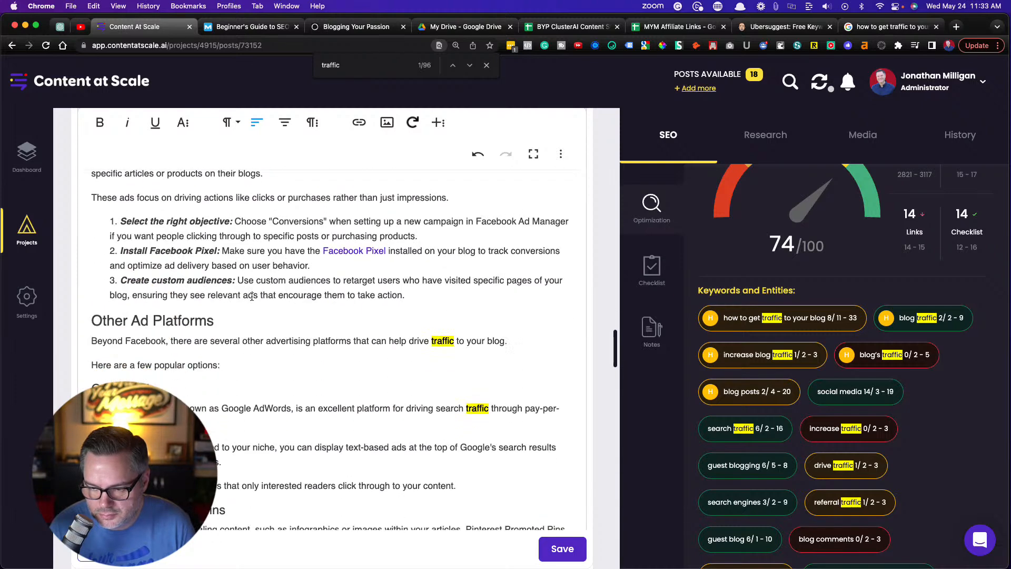
scroll(252, 297, "down", 1)
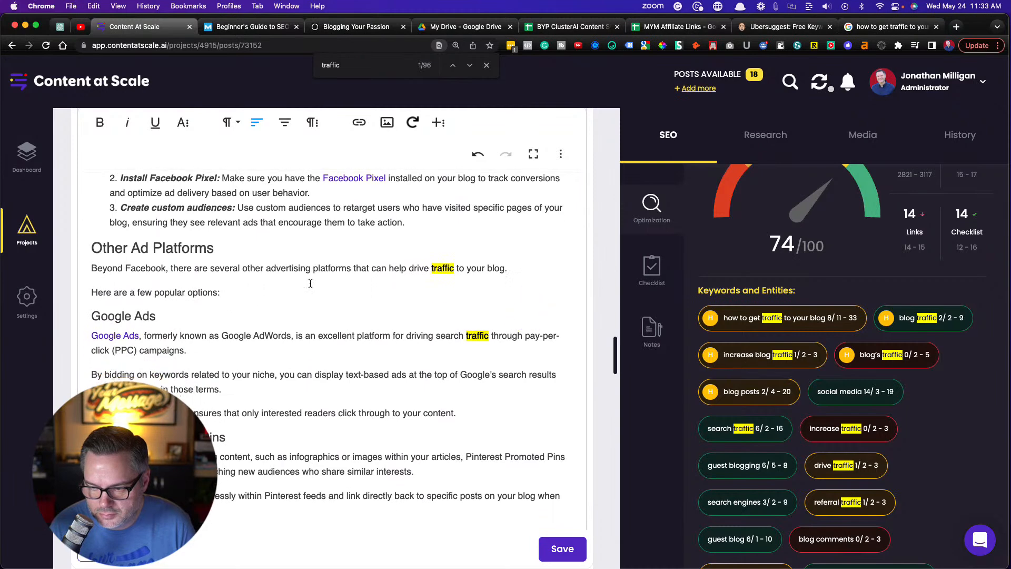
double_click(415, 269)
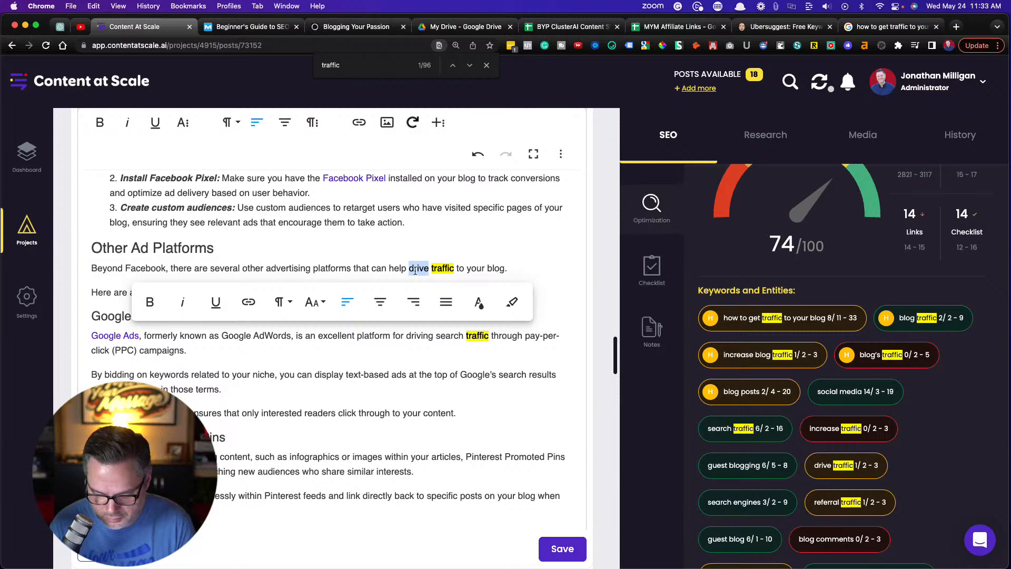
type("increase")
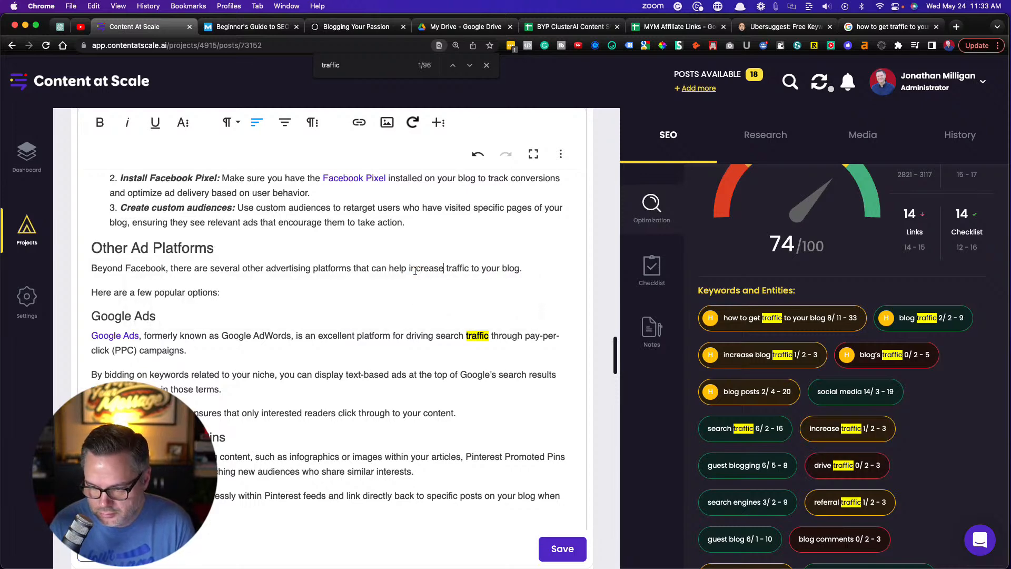
type(" blog")
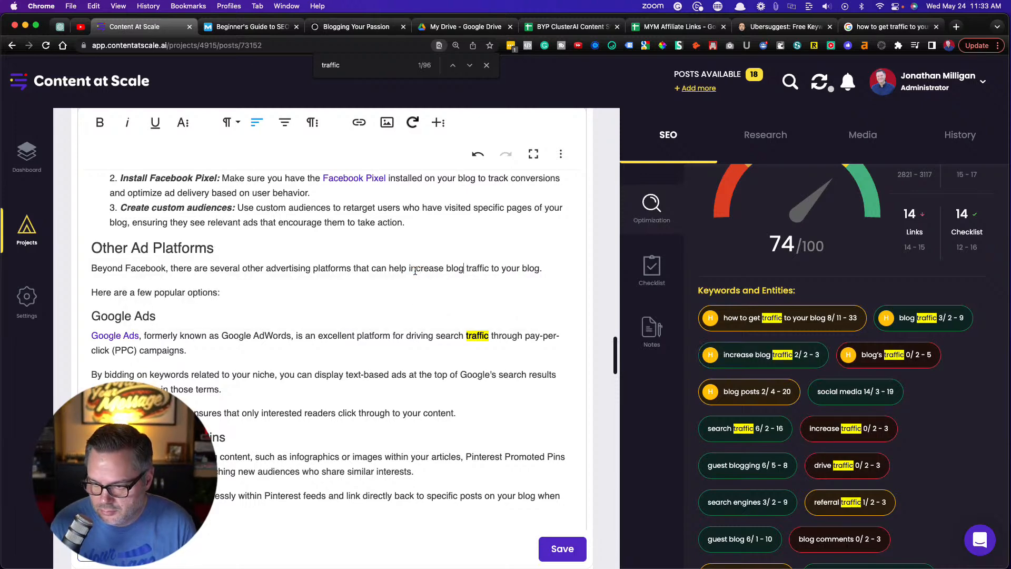
key("BackSpace")
key("BackSpace")
key("BackSpace")
key("BackSpace")
key("BackSpace")
key("BackSpace")
key("BackSpace")
key("BackSpace")
key("BackSpace")
key("BackSpace")
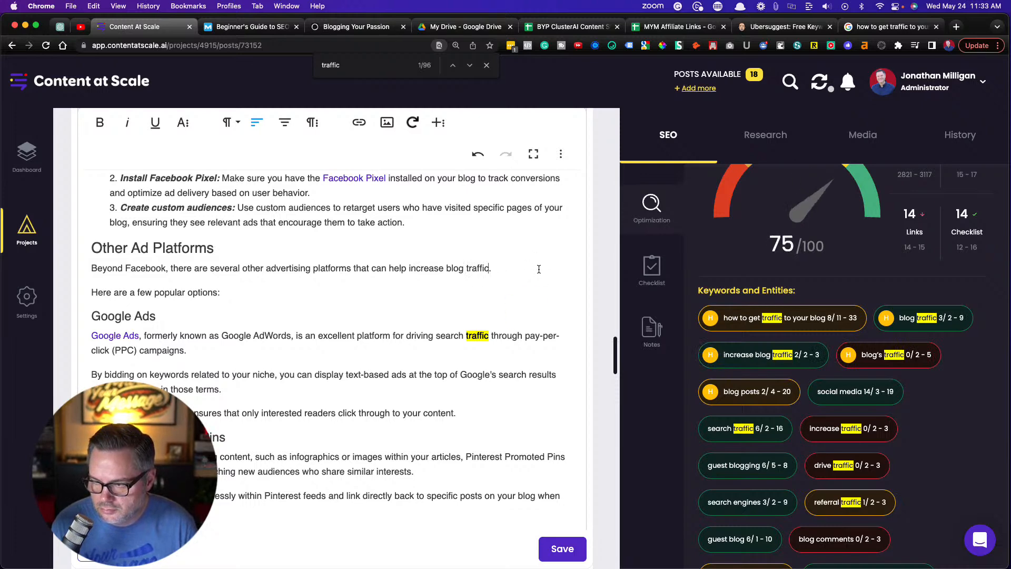
Examine the "traffic" mentions from Google Ads through Method 3, the FAQs and the Conclusion for further keyword placements
scroll(361, 327, "down", 1)
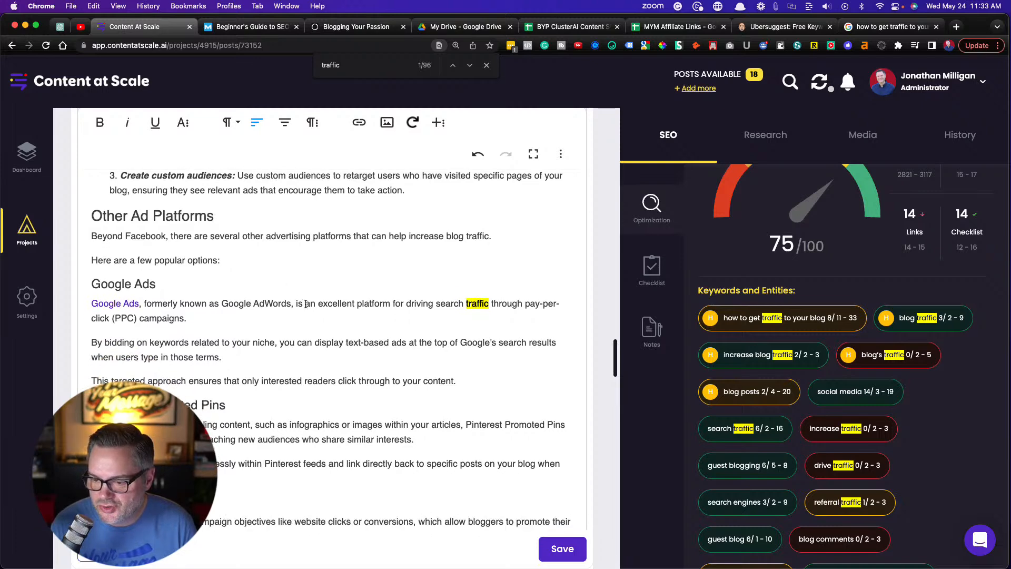
scroll(305, 304, "down", 1)
scroll(305, 304, "down", 10)
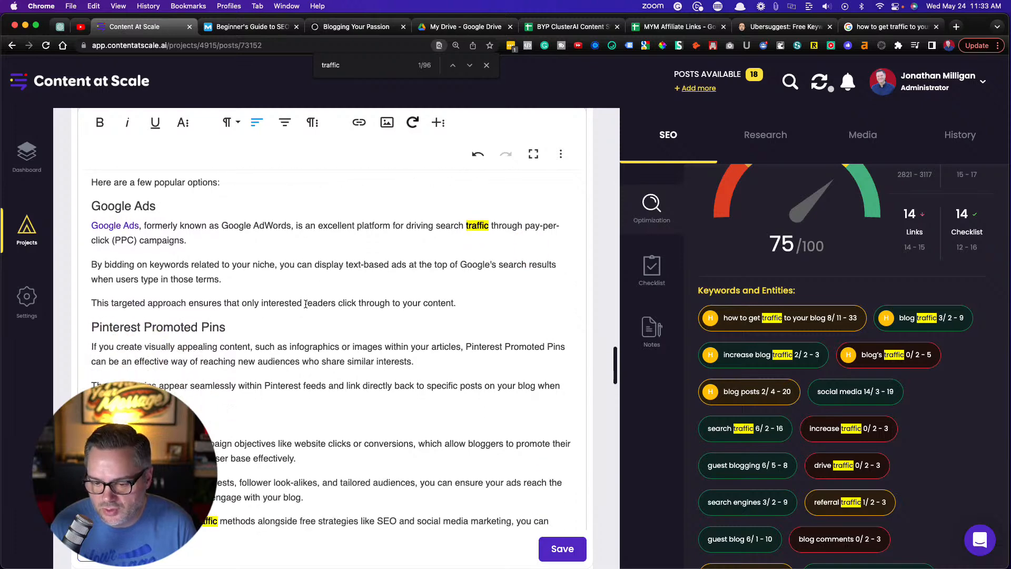
scroll(305, 304, "down", 12)
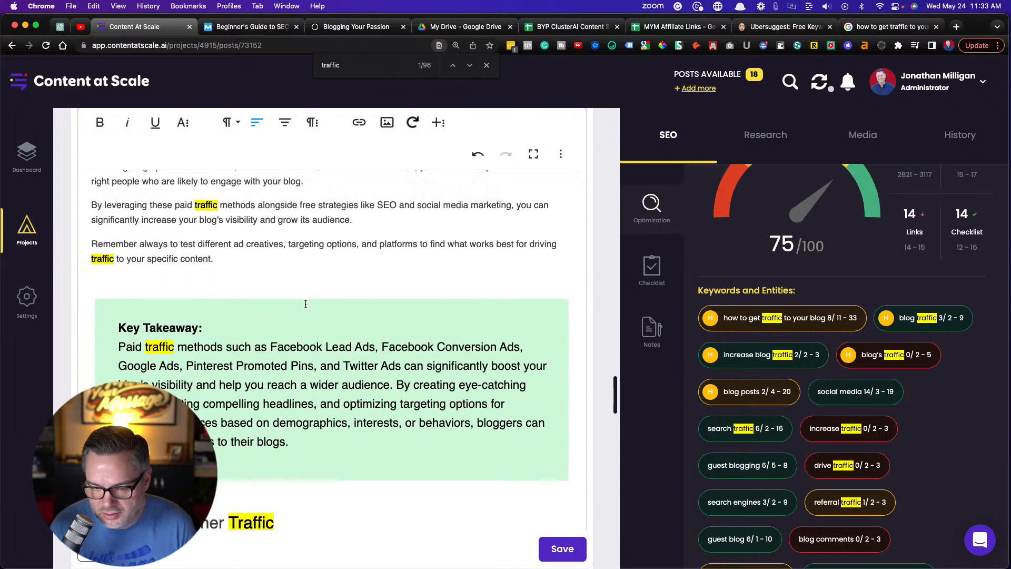
scroll(305, 304, "down", 13)
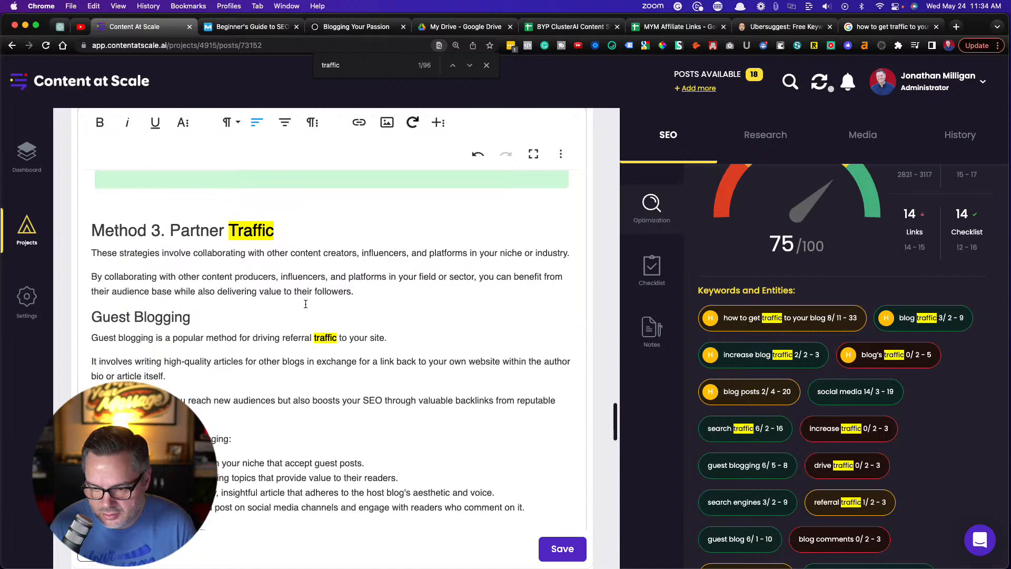
scroll(306, 304, "down", 3)
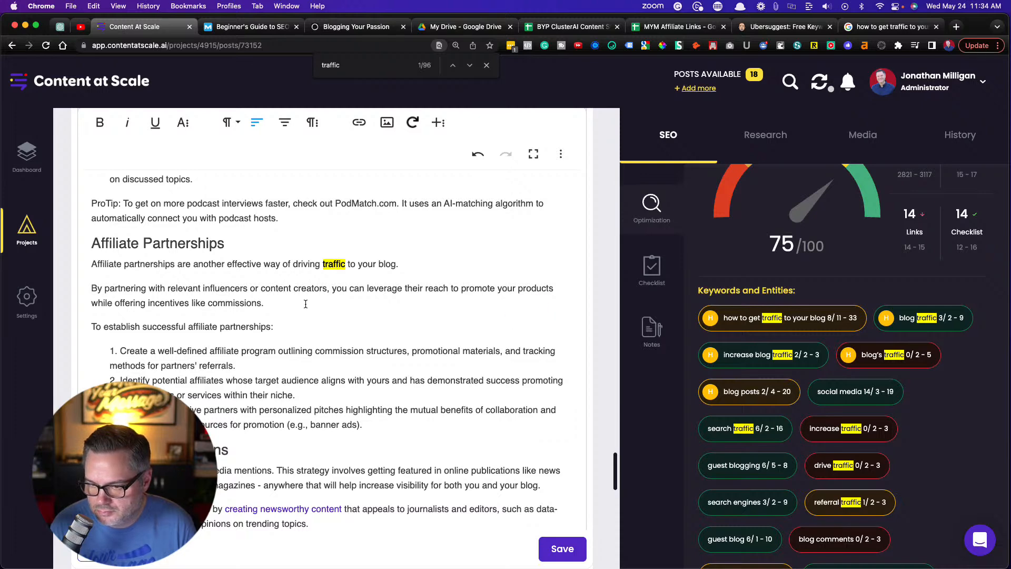
scroll(305, 304, "down", 12)
scroll(305, 304, "down", 5)
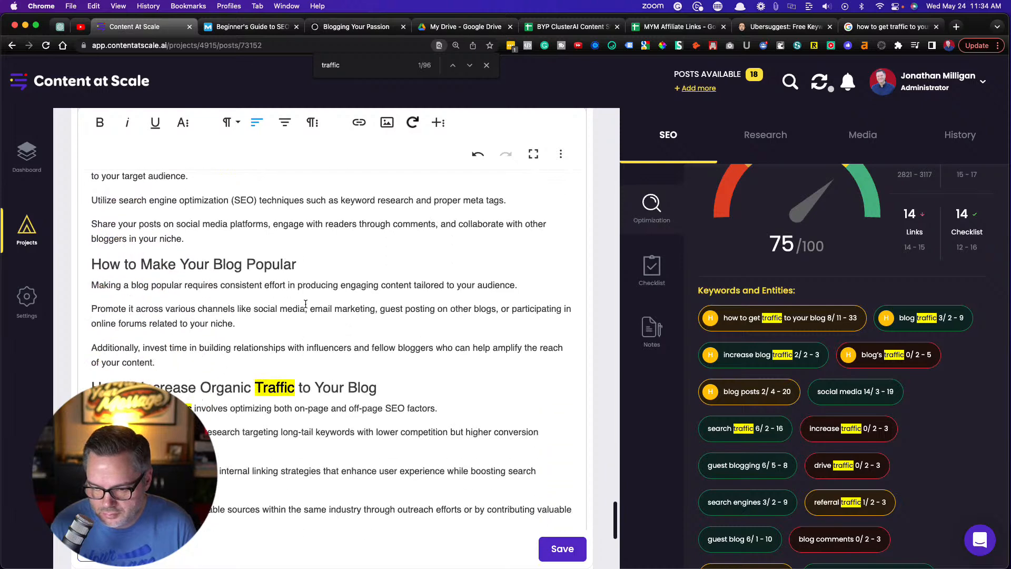
scroll(305, 304, "down", 9)
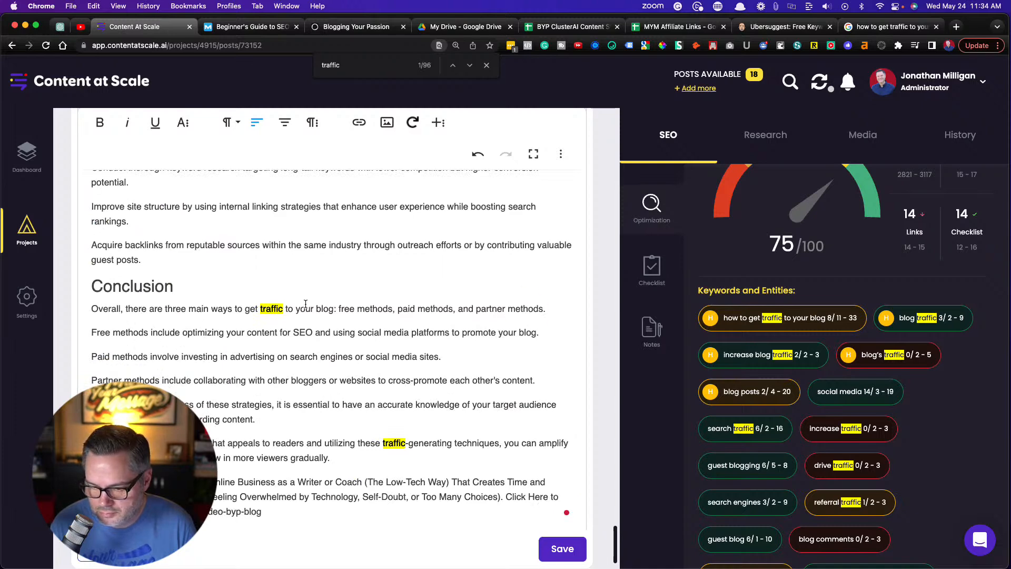
scroll(305, 304, "down", 1)
Recheck the sections from the Conclusion back up to Facebook Conversion Ads for sentences that could take a missing traffic keyword
scroll(306, 304, "up", 20)
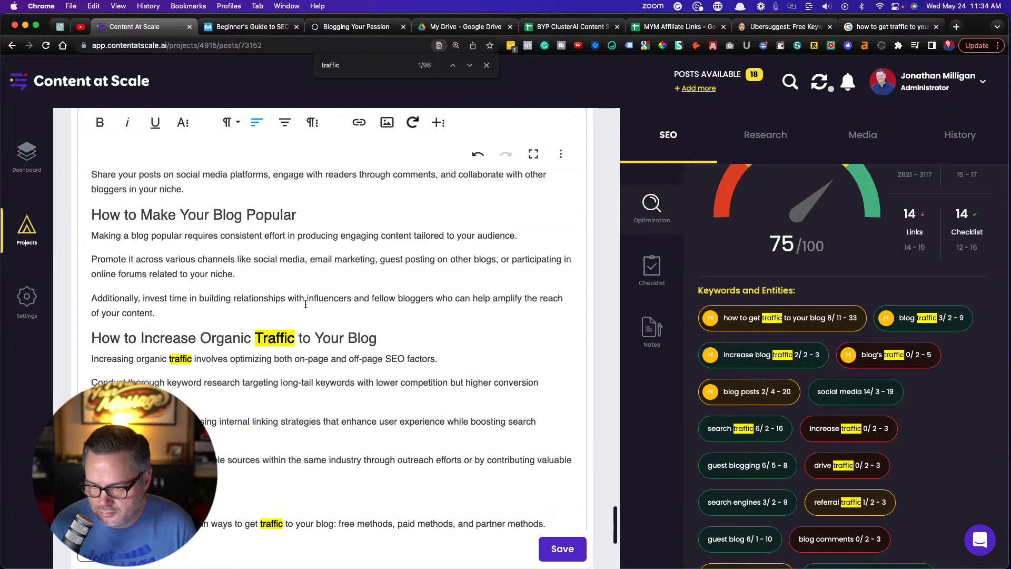
scroll(305, 304, "up", 15)
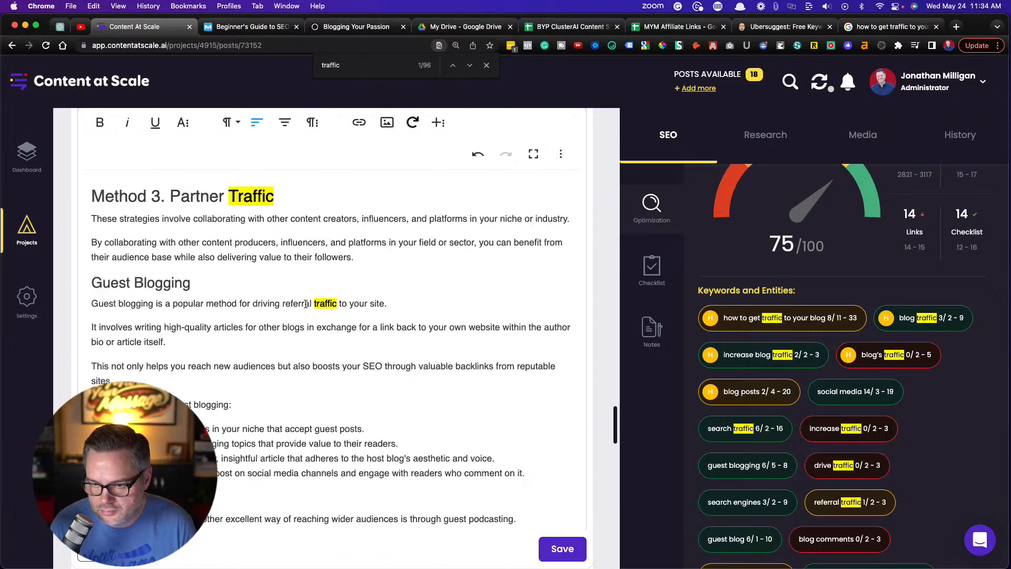
scroll(305, 304, "up", 10)
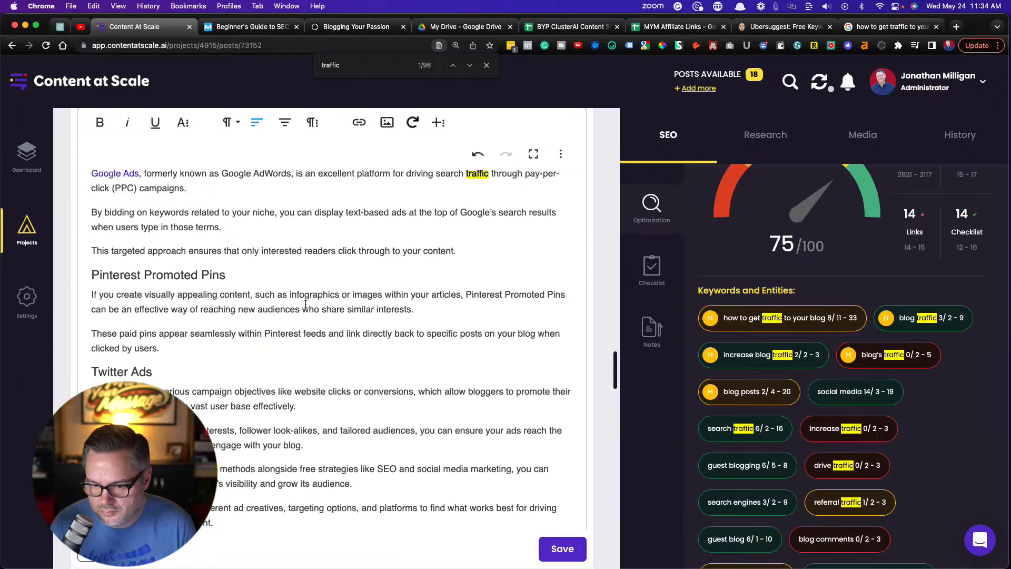
scroll(305, 304, "up", 8)
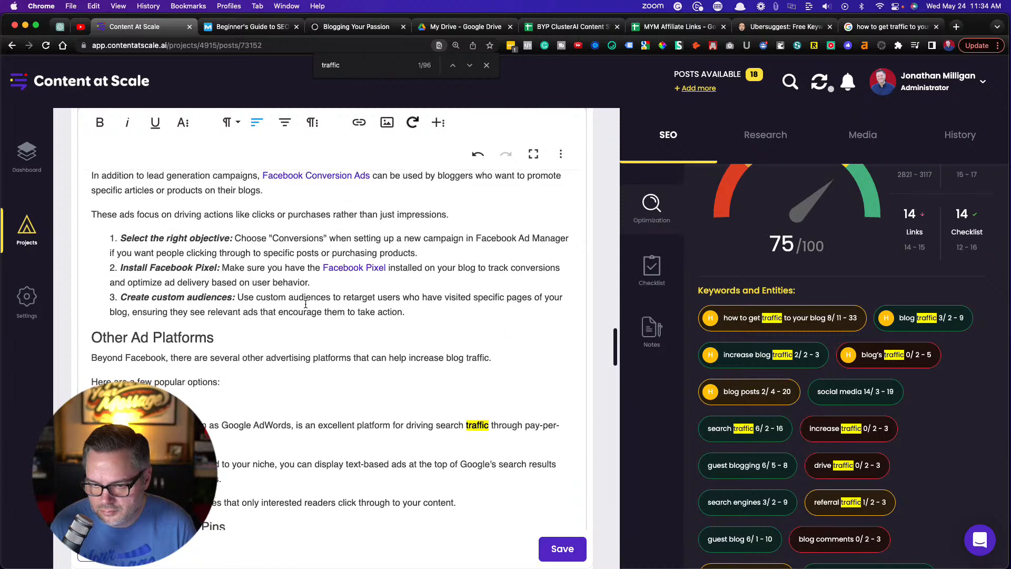
scroll(305, 304, "up", 1)
scroll(771, 369, "up", 3)
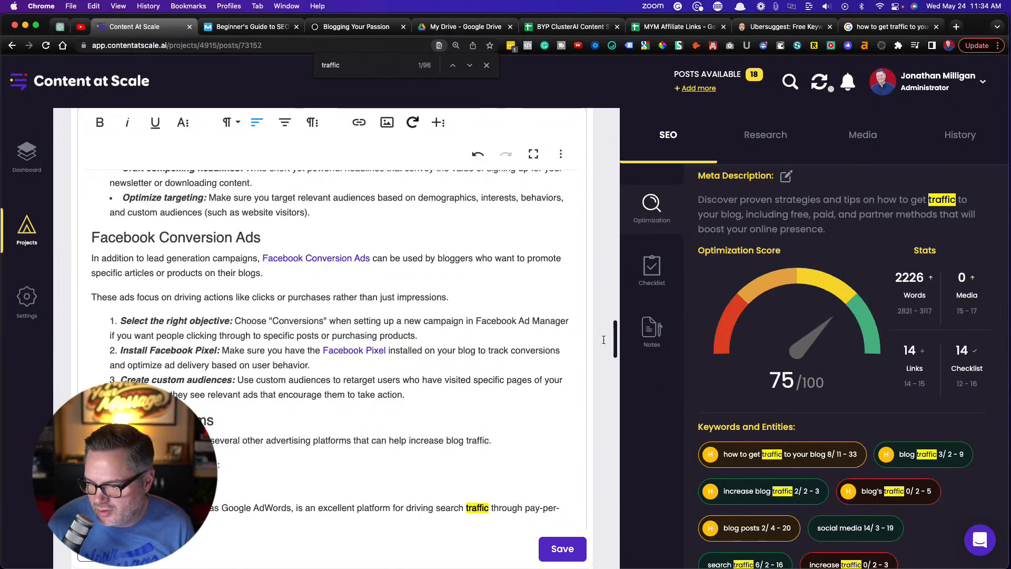
Review the Keywords and Entities suggestions and compare them with the "traffic" mentions from Social Media Traffic back to the introduction
scroll(763, 345, "down", 5)
scroll(763, 345, "down", 3)
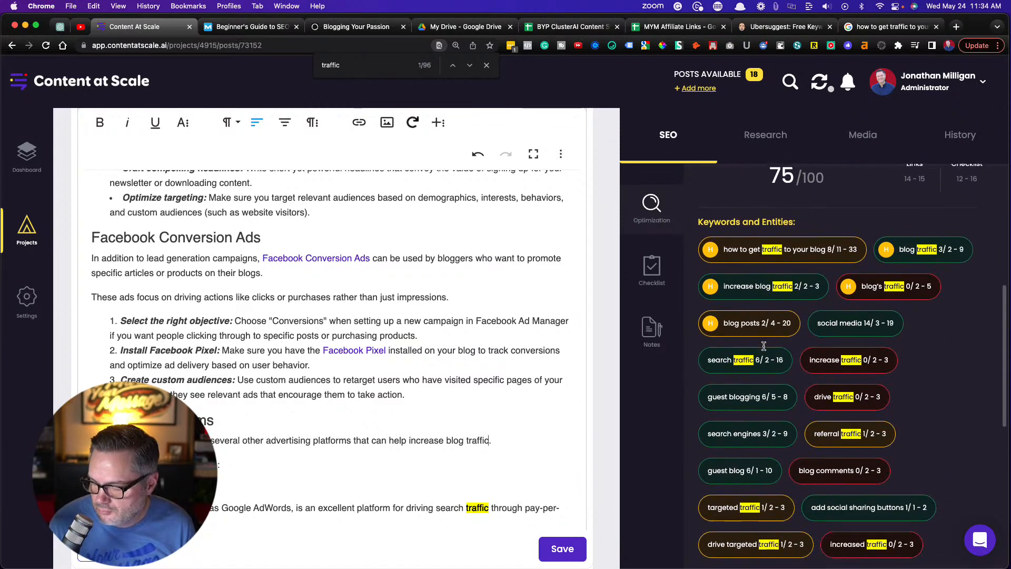
scroll(765, 349, "down", 1)
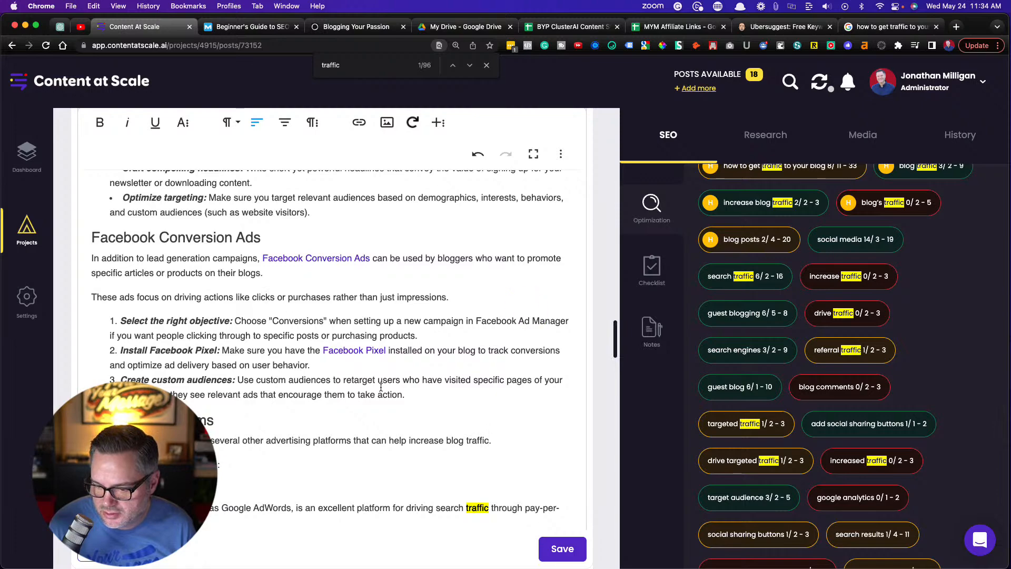
scroll(381, 387, "up", 10)
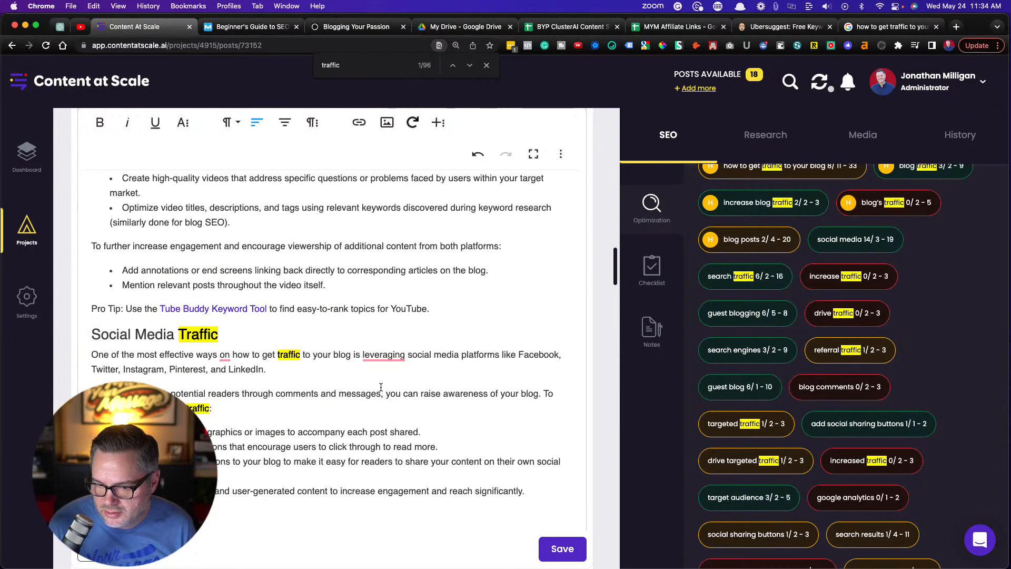
scroll(381, 387, "up", 10)
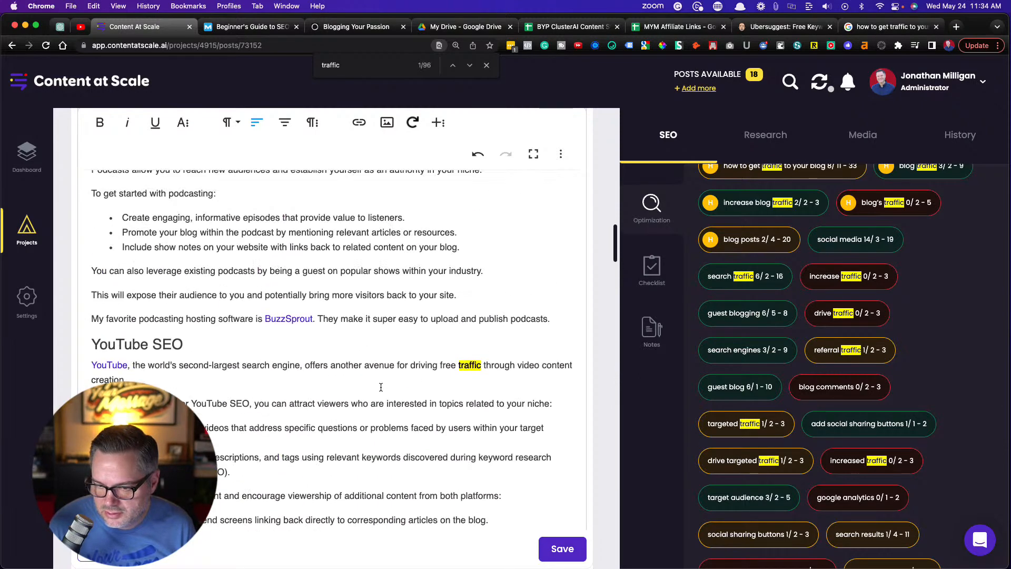
scroll(381, 387, "up", 10)
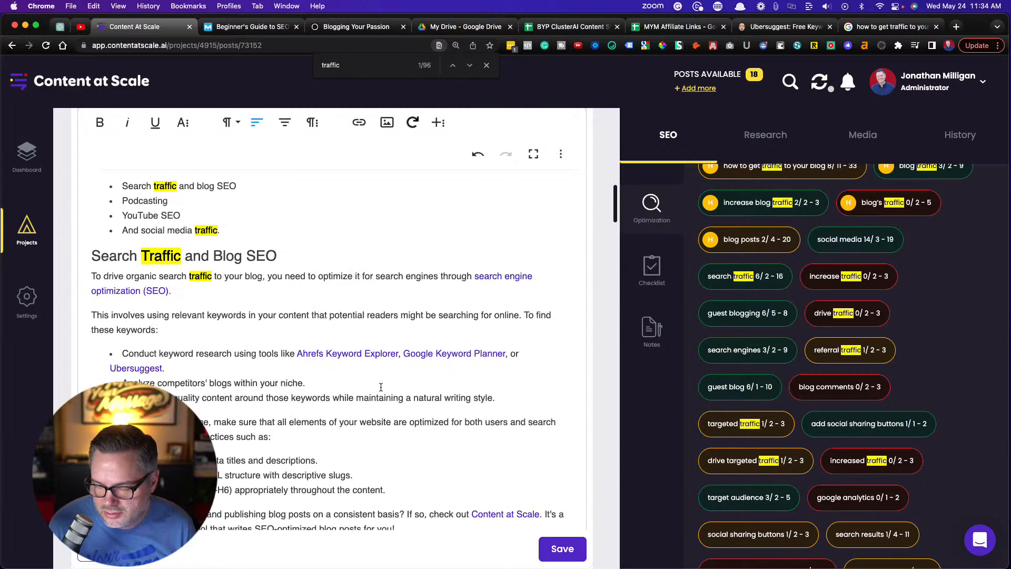
scroll(380, 387, "down", 2)
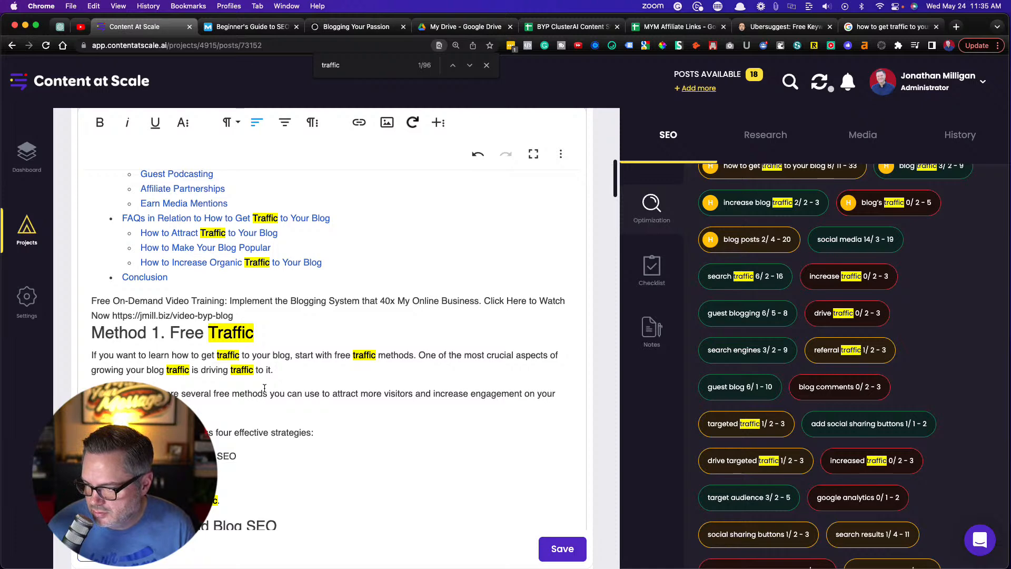
scroll(315, 382, "down", 1)
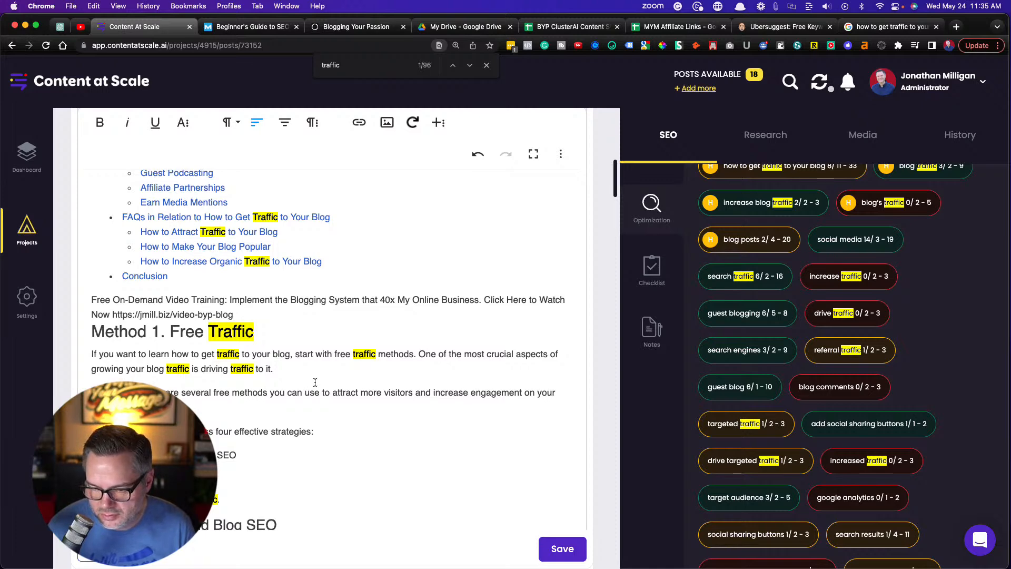
scroll(315, 383, "up", 10)
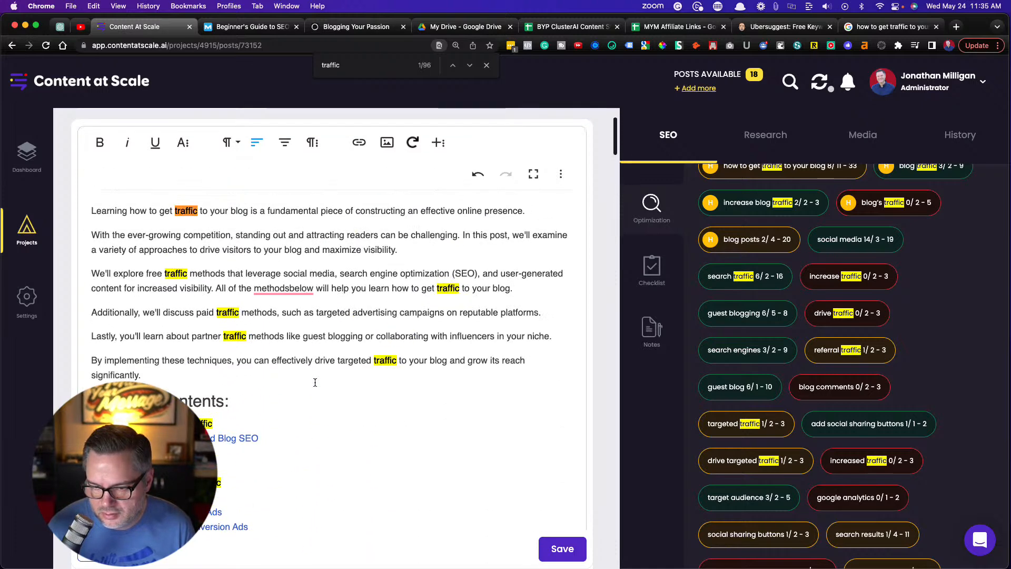
scroll(315, 382, "up", 2)
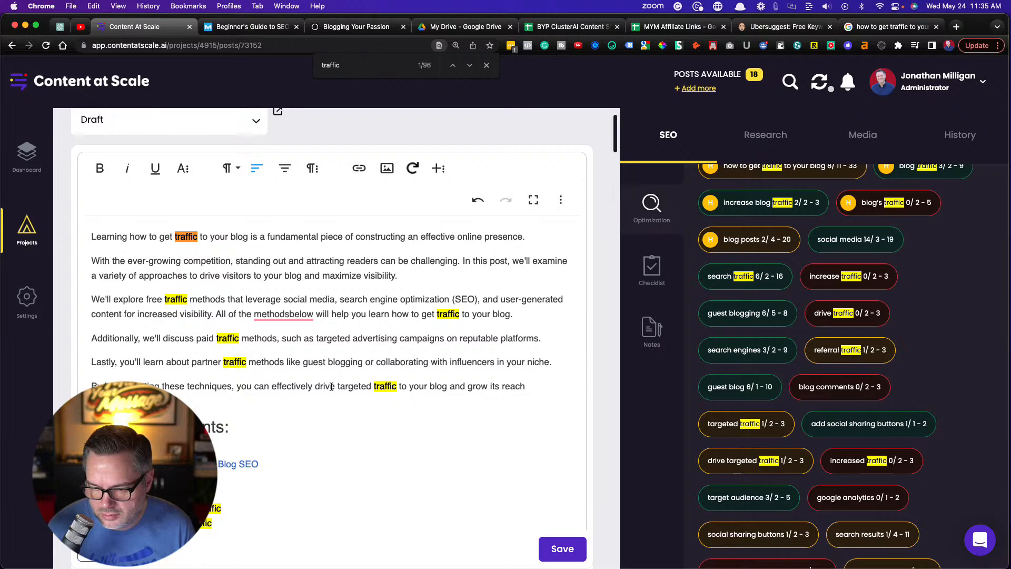
Remove the word "targeted" from the introduction's last paragraph so the phrase reads "effectively drive traffic to your blog"
double_click(352, 388)
key("BackSpace")
key("BackSpace")
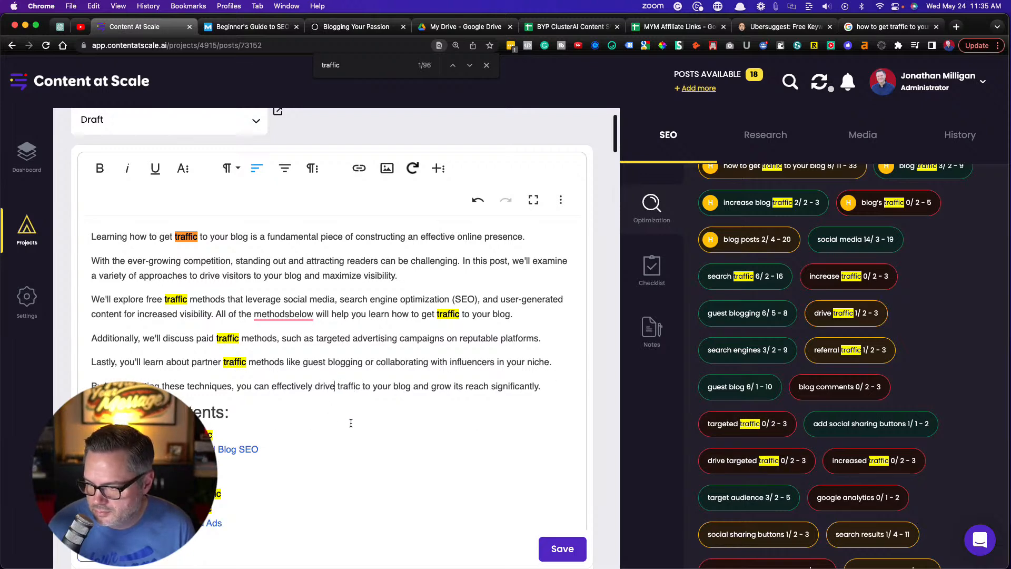
Reword the end of the first paragraph under Method 1. Free Traffic to "is to learn how to drive traffic to it"
scroll(351, 422, "down", 10)
scroll(350, 423, "down", 10)
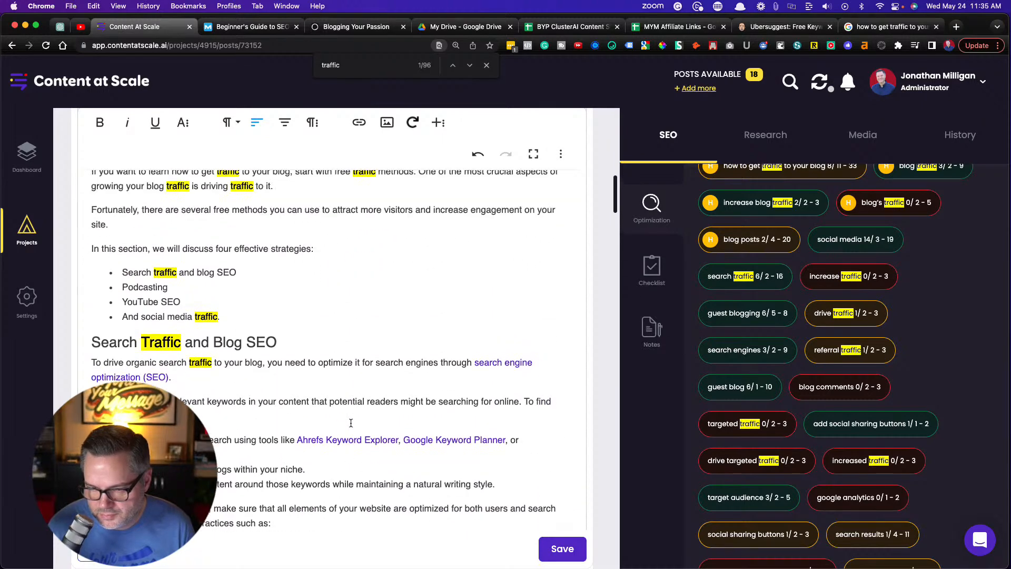
scroll(350, 422, "up", 2)
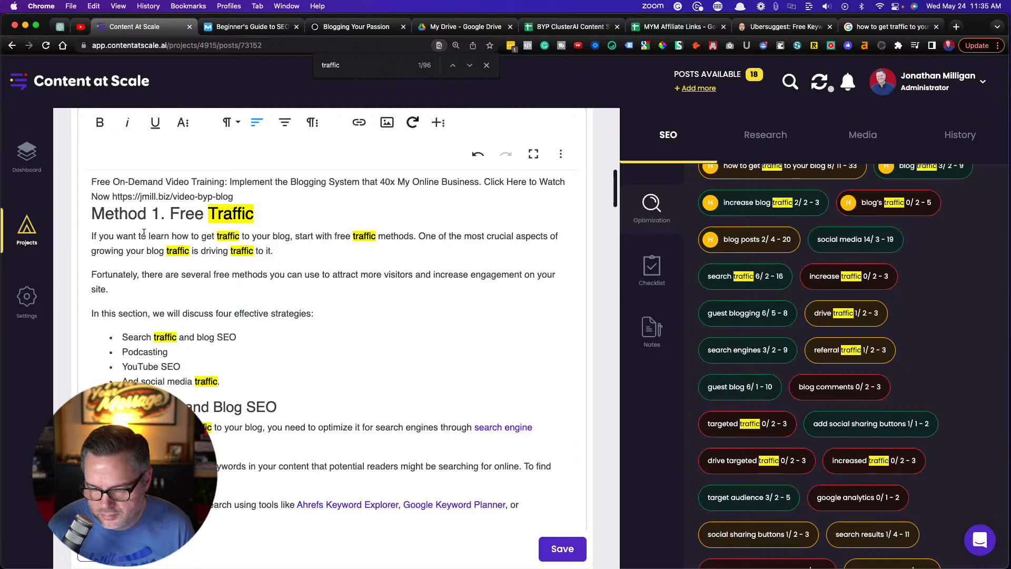
left_click(202, 252)
type("to learn")
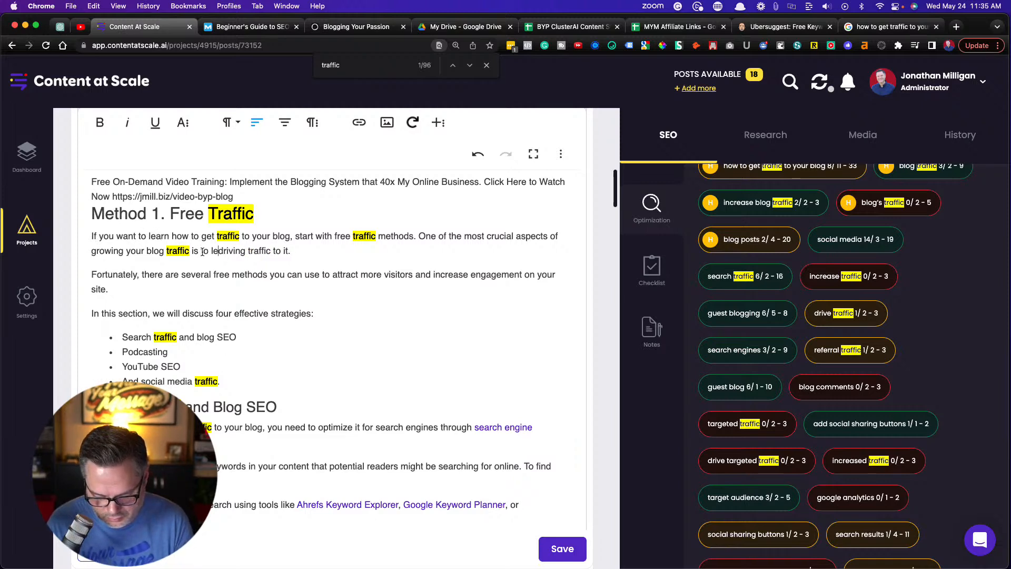
type(" how ")
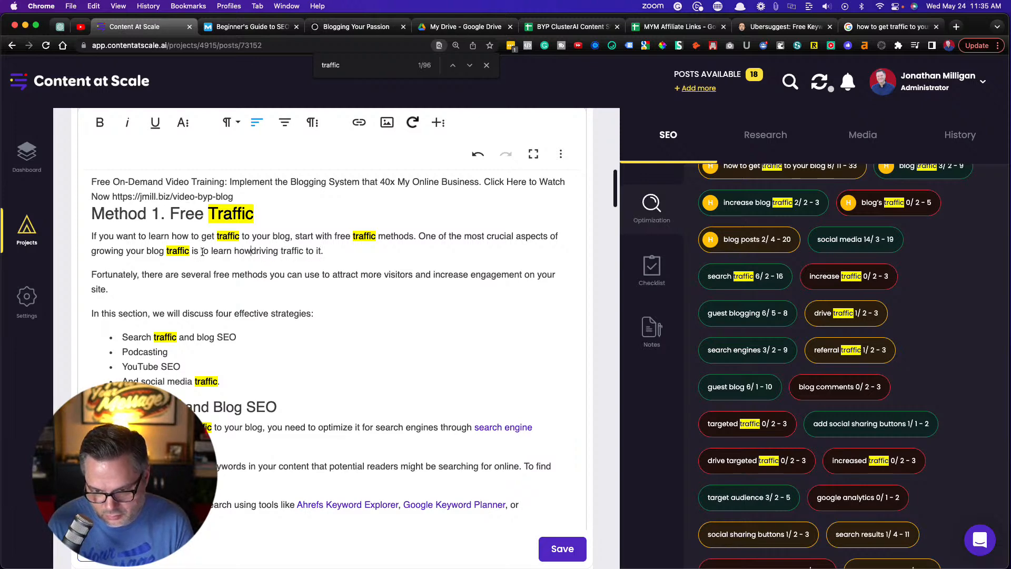
type("to")
key("Right")
key("Right")
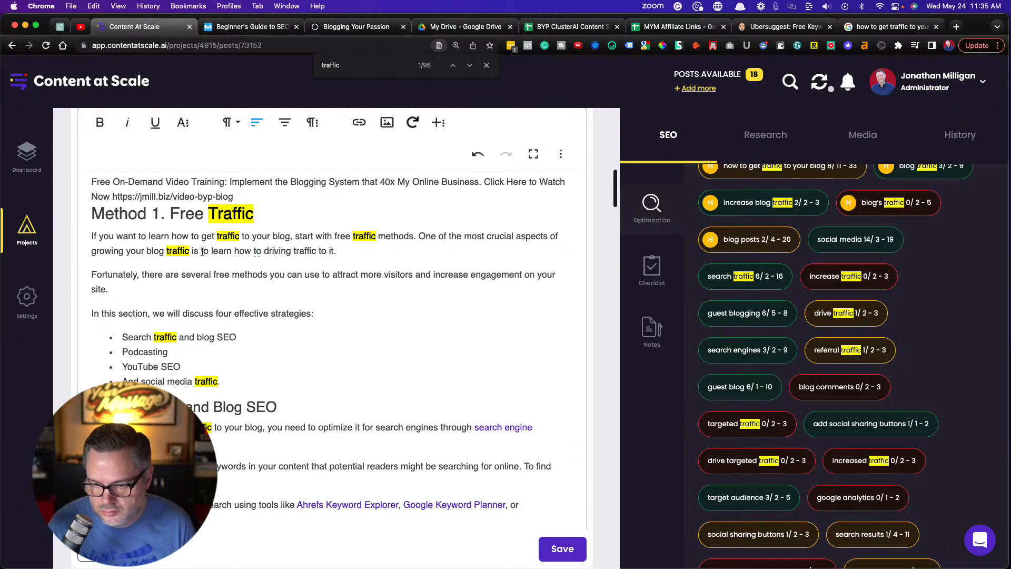
key("BackSpace")
key("BackSpace")
key("BackSpace")
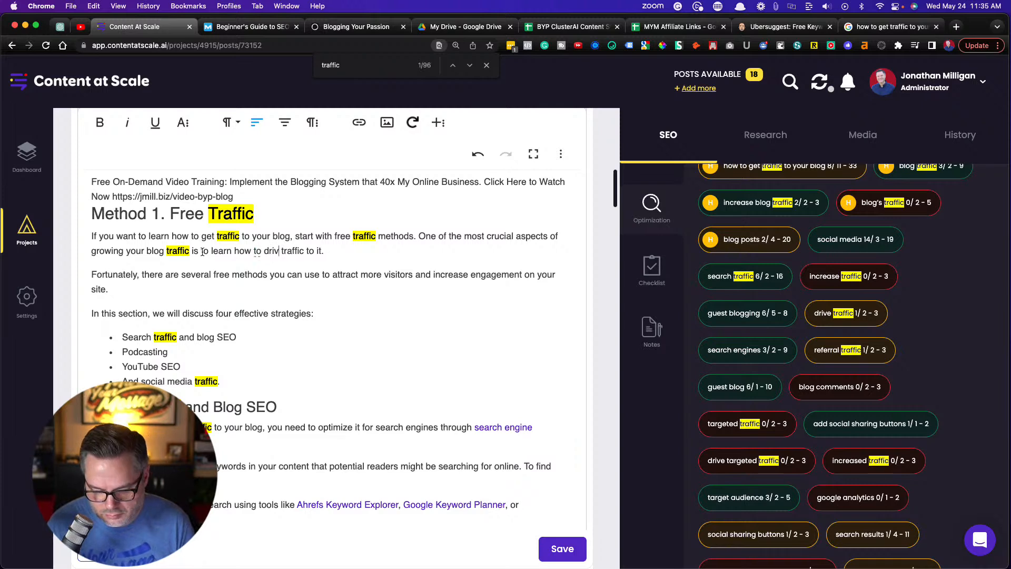
type("e")
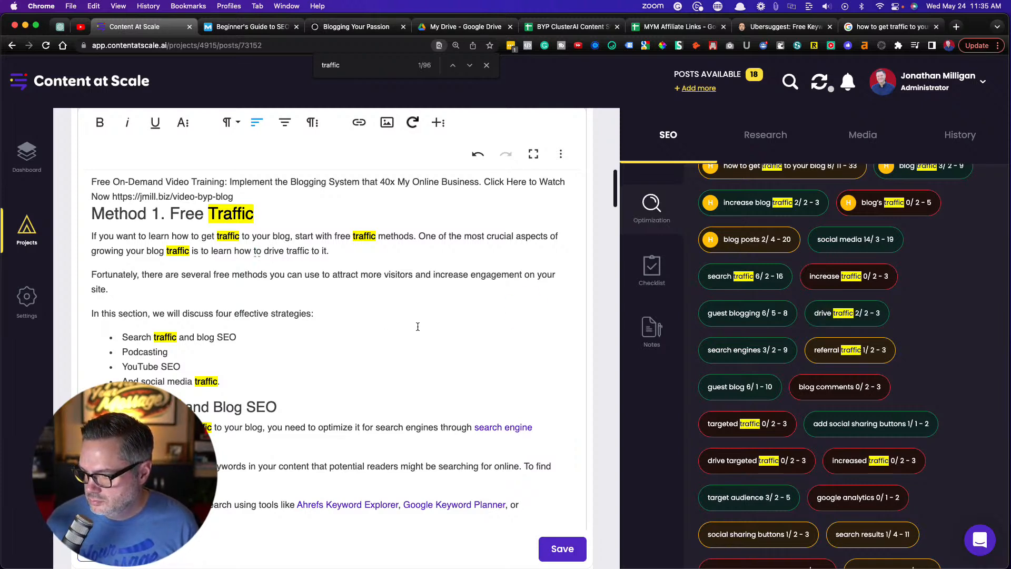
Review the remaining keyword suggestions and look through the article from Method 1 to Guest Blogging for places to use them
scroll(418, 327, "down", 2)
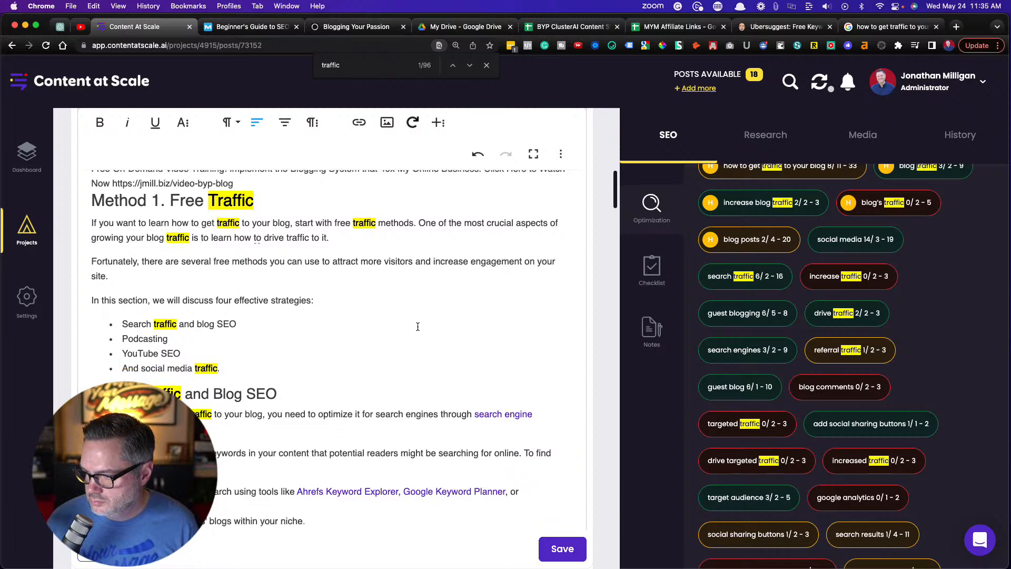
scroll(418, 326, "down", 1)
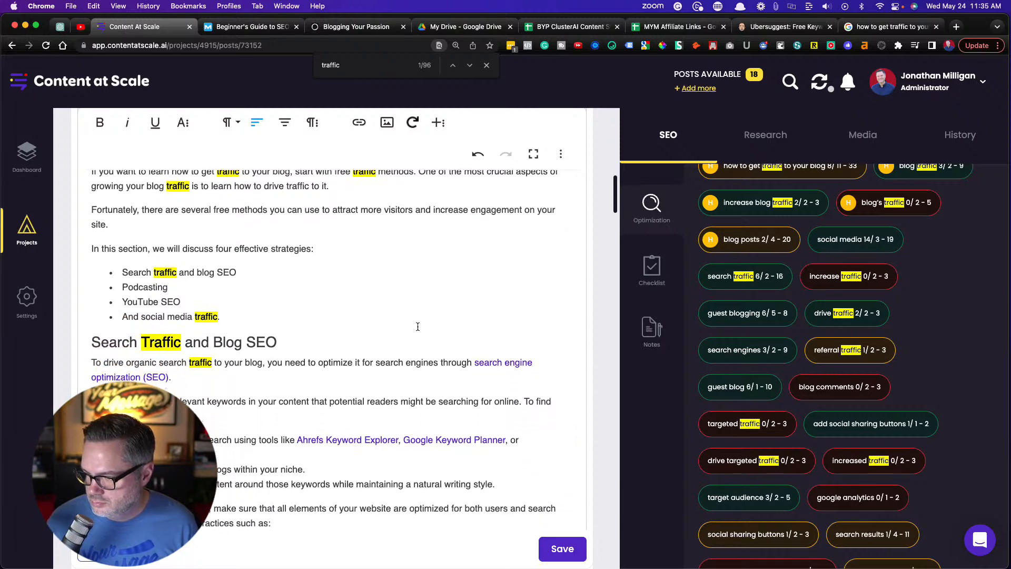
scroll(788, 349, "down", 5)
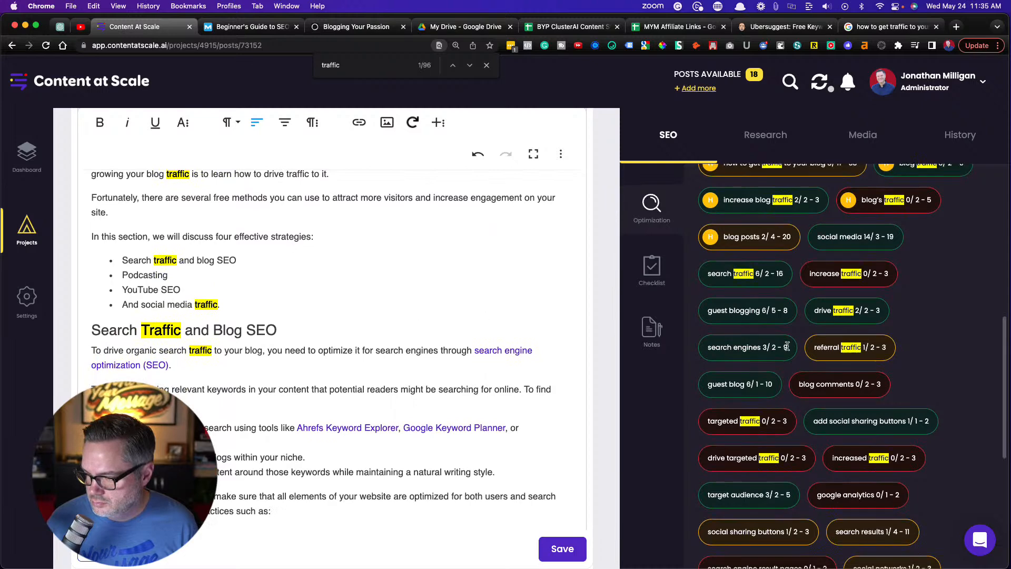
scroll(788, 349, "down", 3)
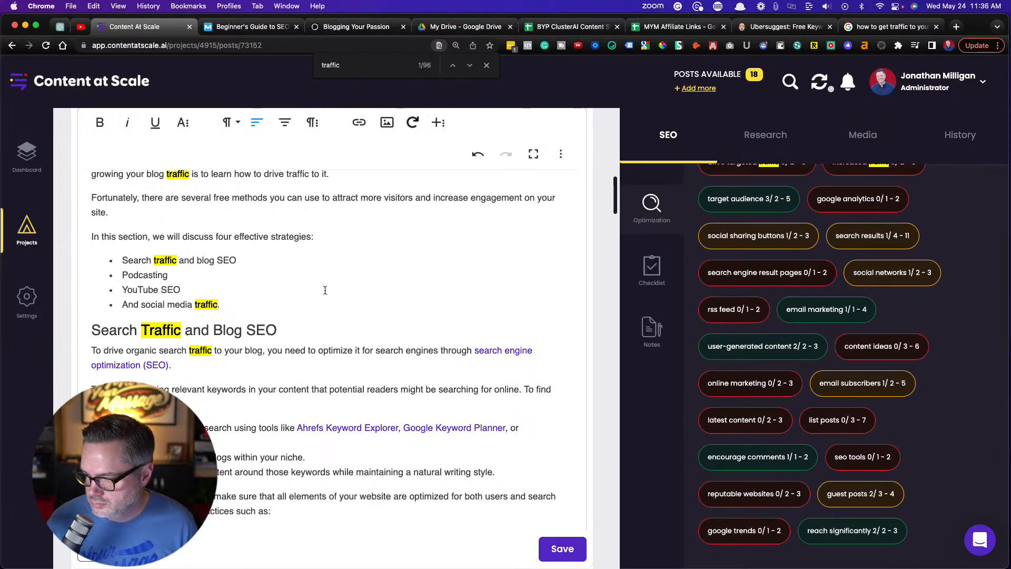
scroll(325, 291, "up", 3)
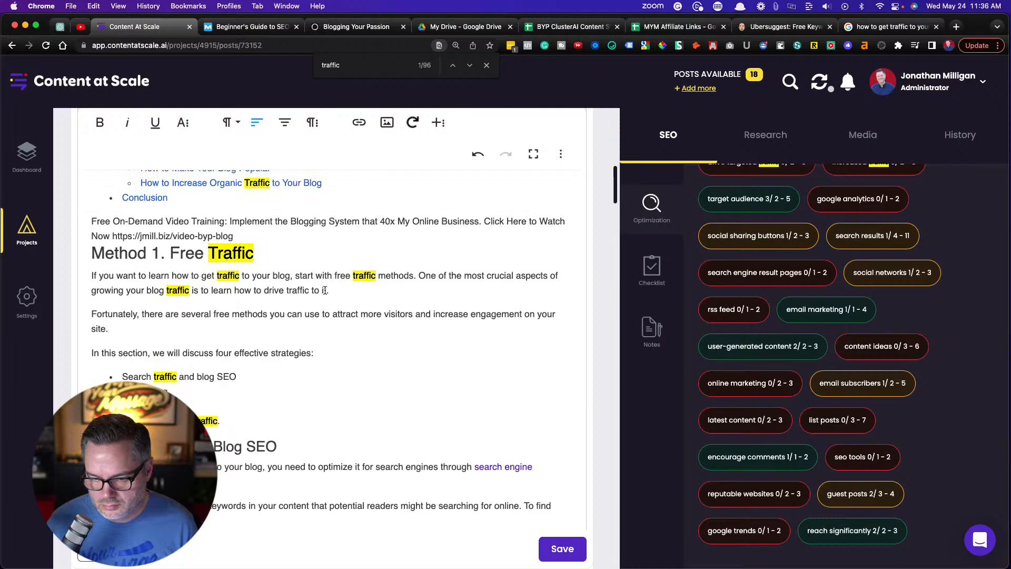
scroll(324, 290, "up", 3)
scroll(325, 290, "down", 8)
scroll(324, 290, "down", 20)
scroll(325, 290, "down", 10)
scroll(325, 290, "down", 10)
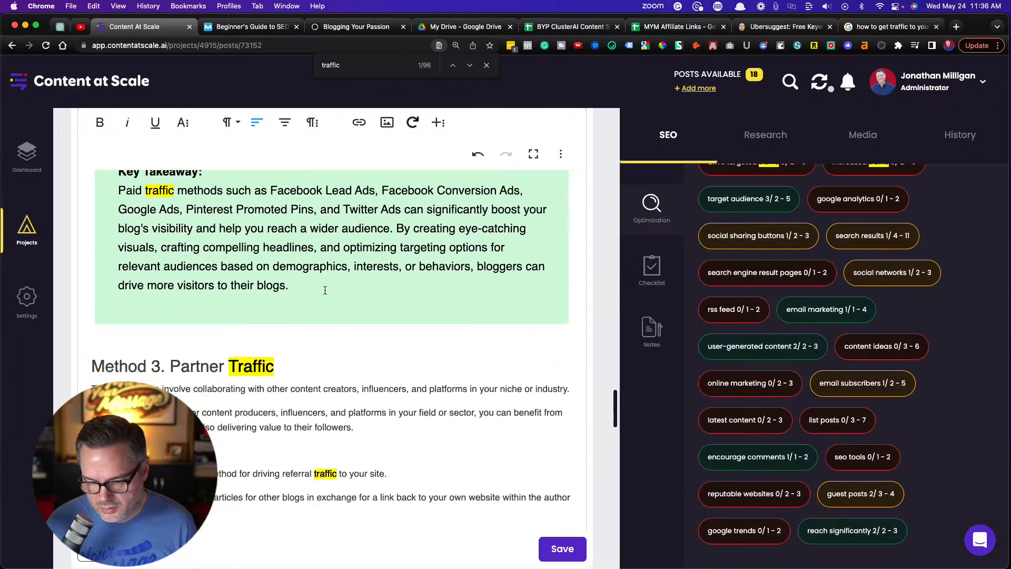
scroll(325, 290, "down", 5)
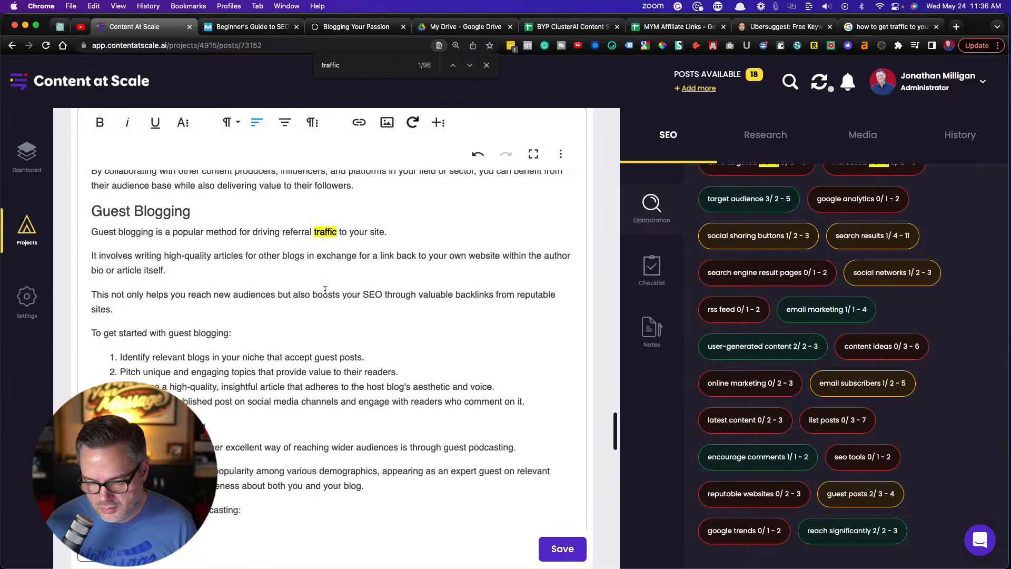
scroll(324, 290, "down", 1)
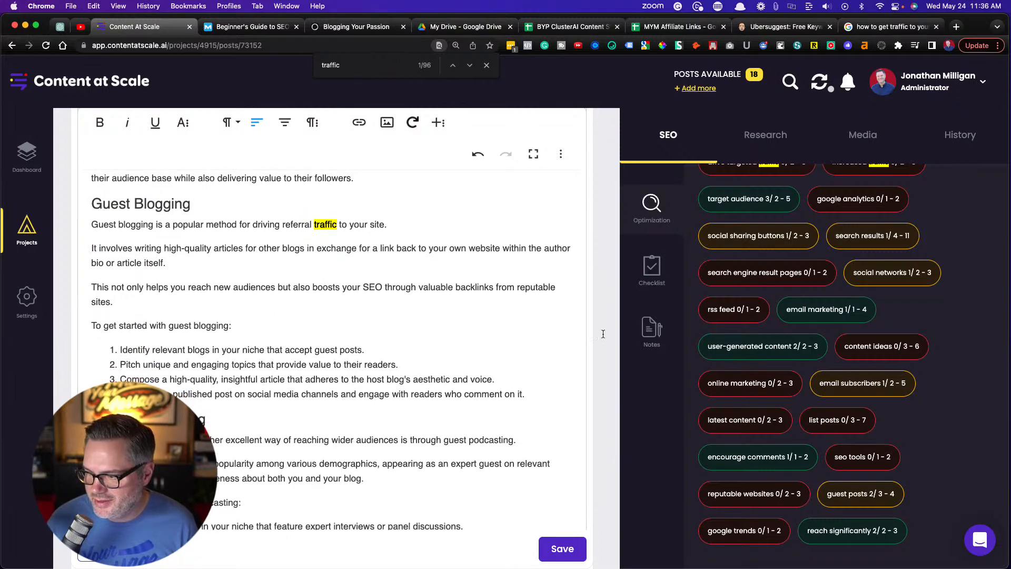
scroll(321, 337, "up", 15)
scroll(321, 337, "up", 15)
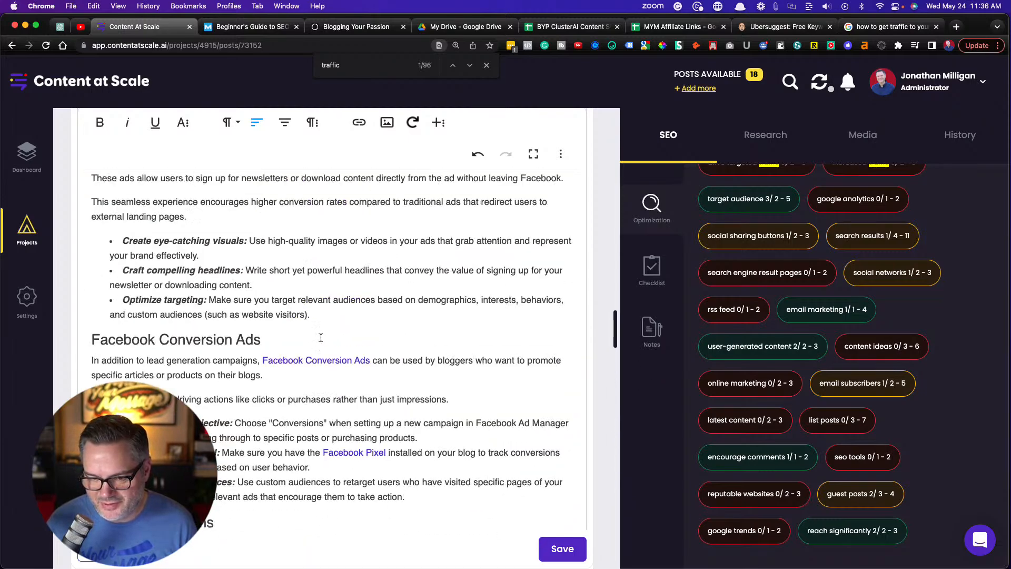
scroll(321, 338, "up", 10)
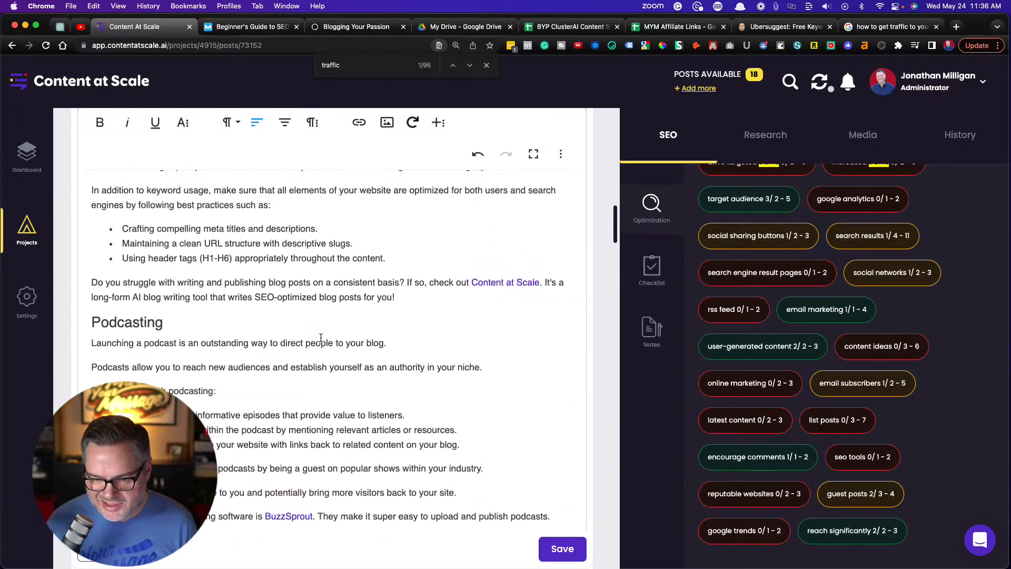
Insert "Pro Tip:" at the start of the Content at Scale recommendation that closes the Search Traffic and Blog SEO section
scroll(321, 337, "down", 5)
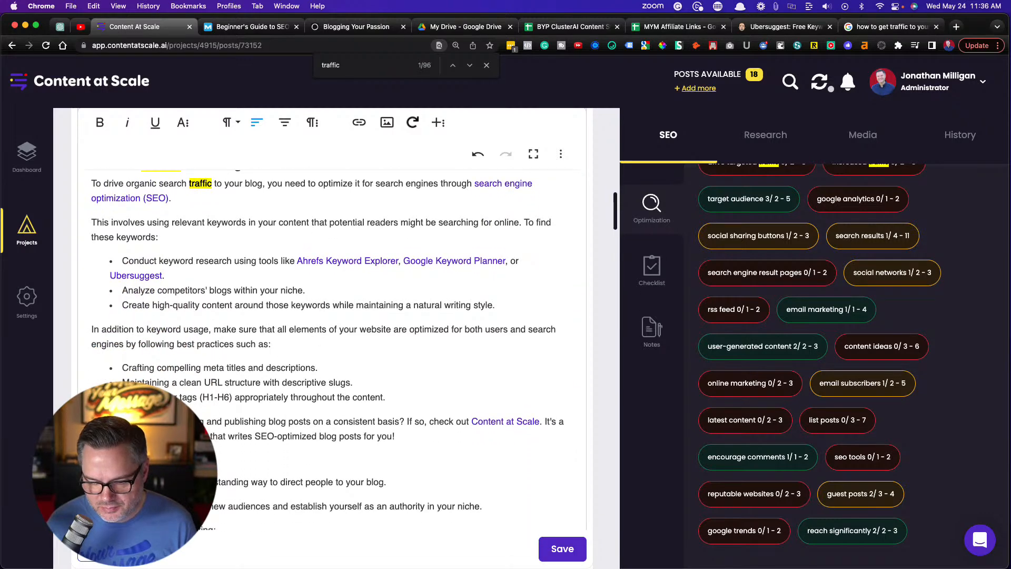
type("with")
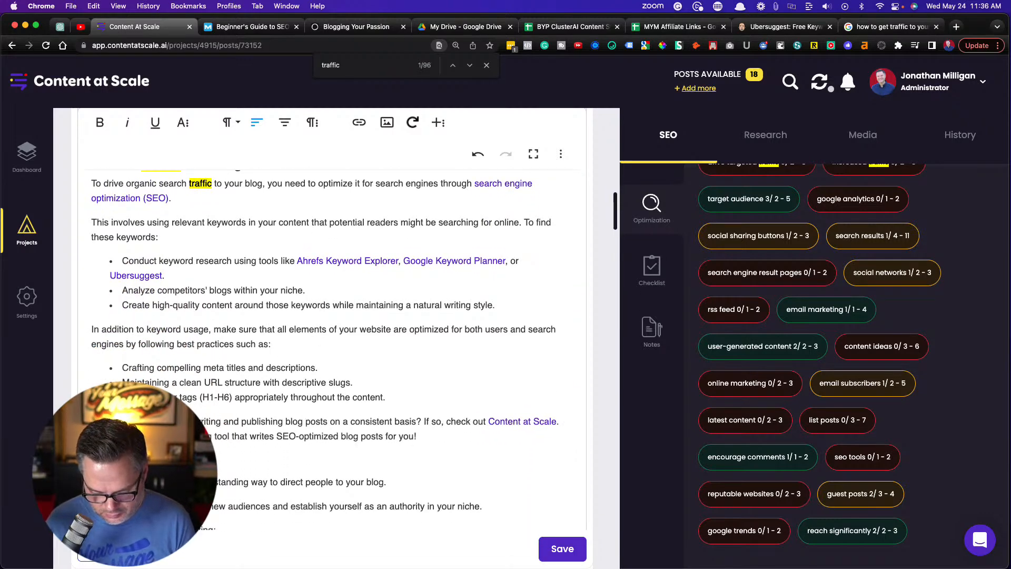
type("Tip:")
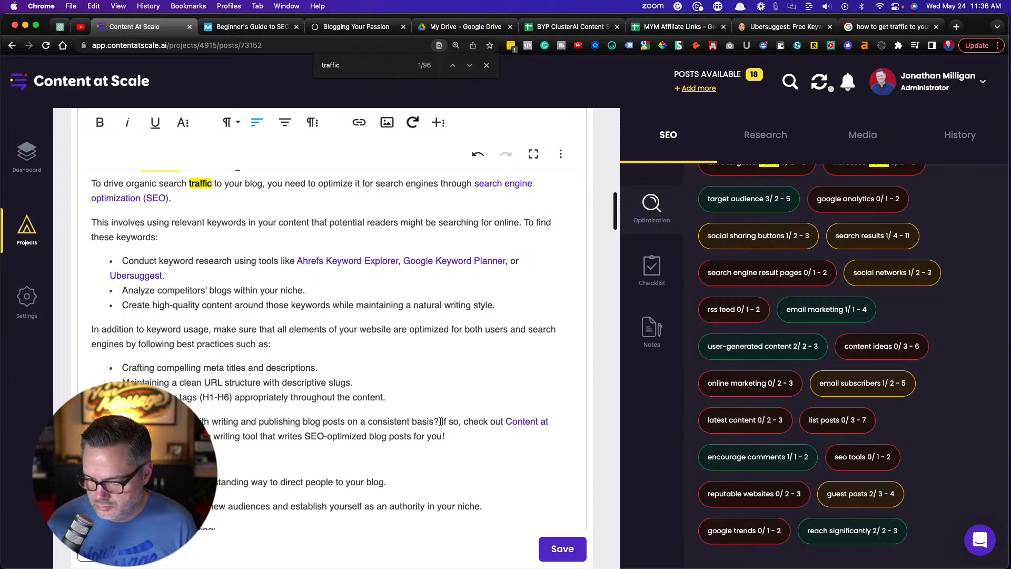
Insert "Need inspiration for content ideas?" after "on a consistent basis?" in the Content at Scale recommendation, with "Need" capitalized
type("need i")
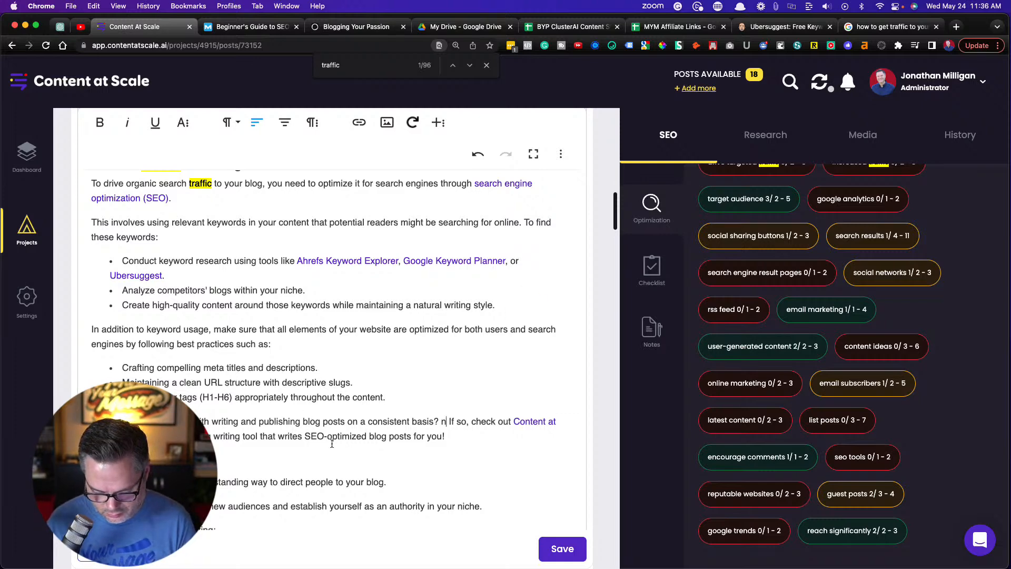
type("nsppir")
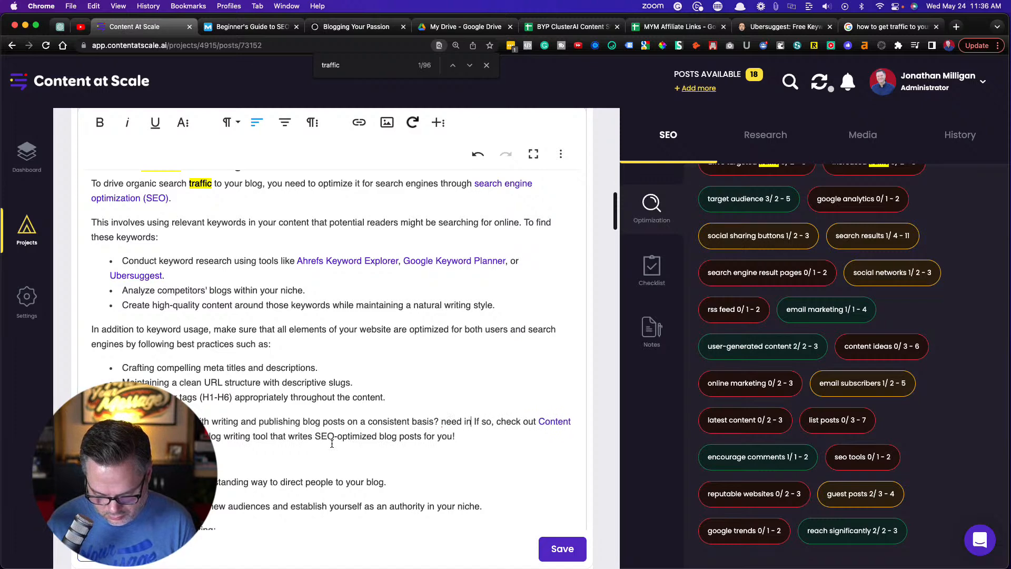
type("ation")
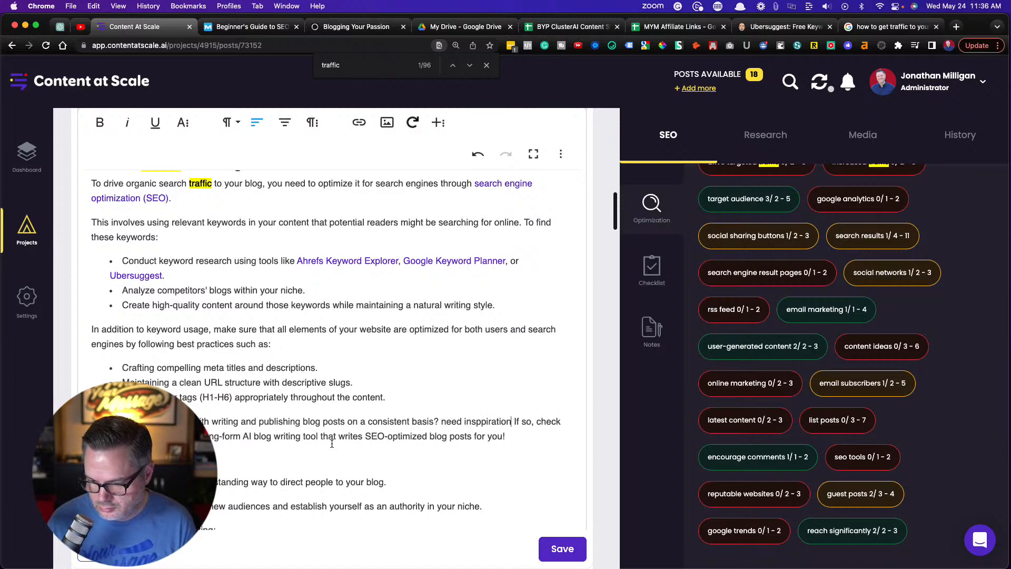
type(" for content i ")
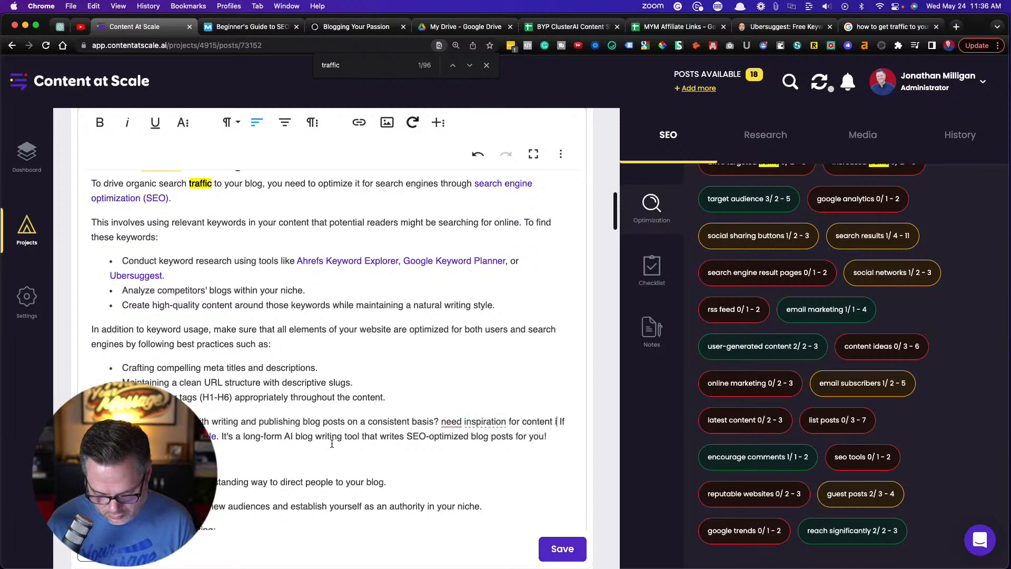
type("deas?")
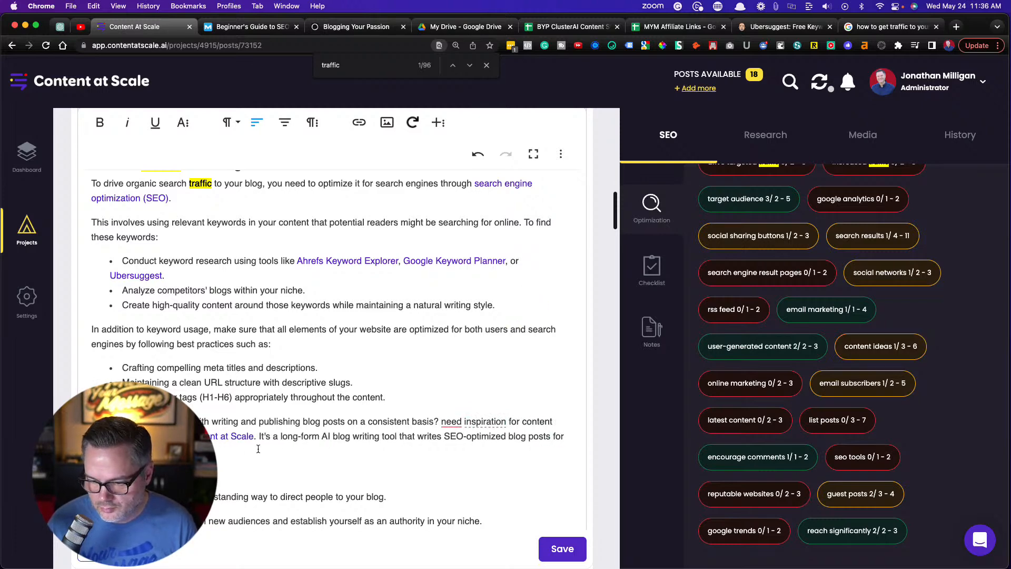
mouse_move(453, 421)
left_click(449, 457)
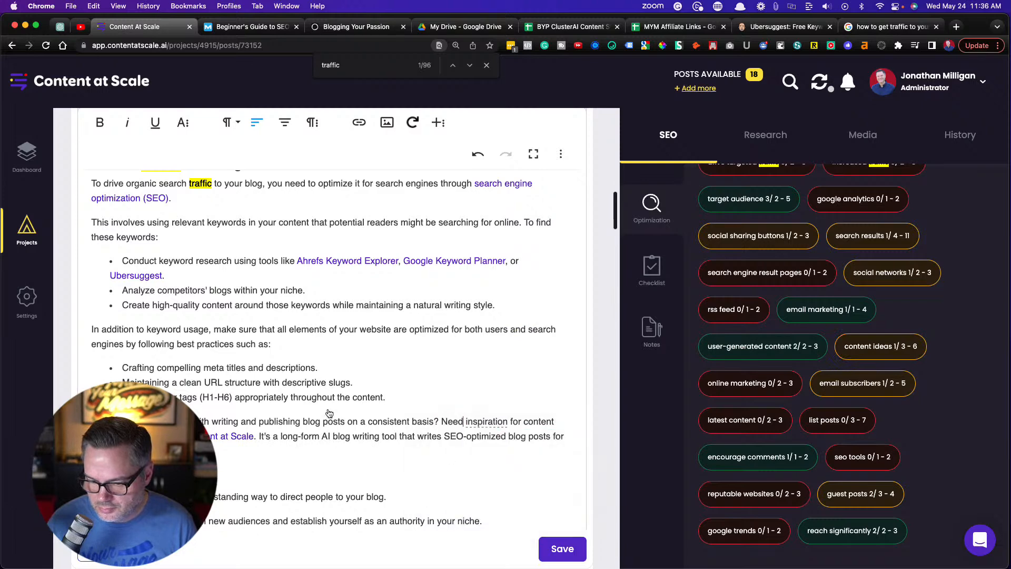
Add "The tool can also help you come up with other content ideas." to the Tube Buddy Pro Tip under YouTube SEO
scroll(288, 401, "down", 15)
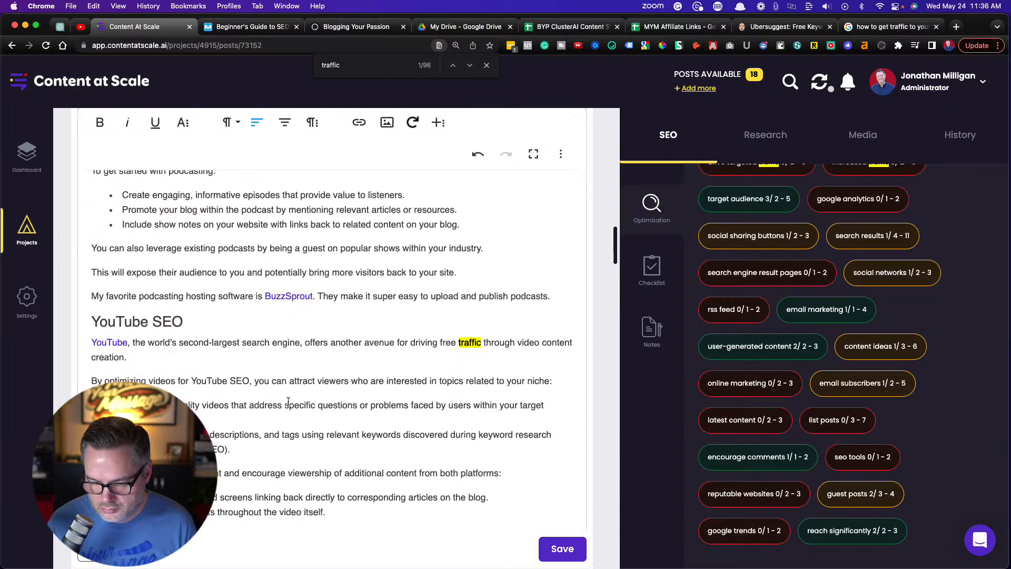
scroll(288, 401, "down", 4)
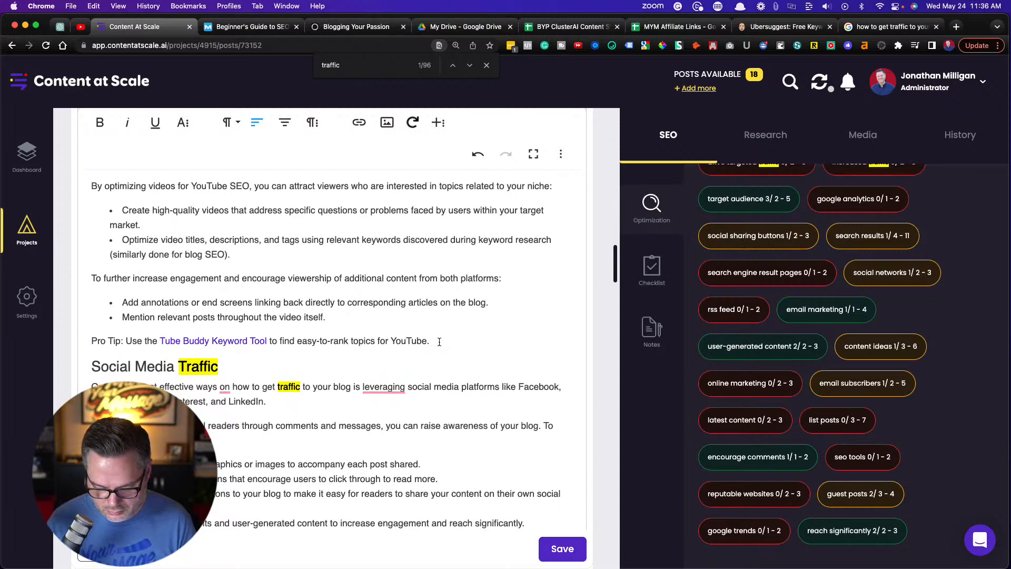
type("The tool can")
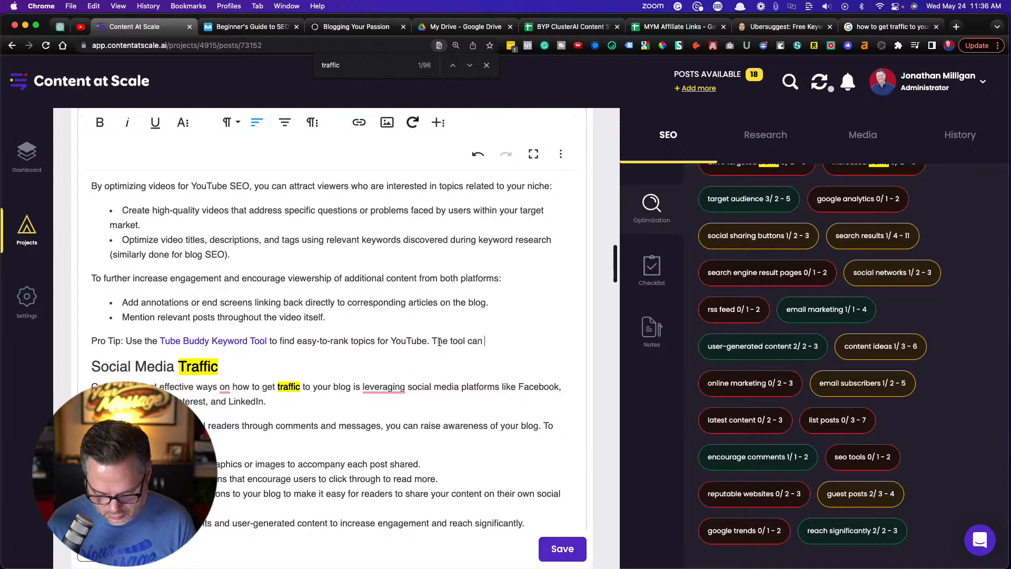
type(" also help you")
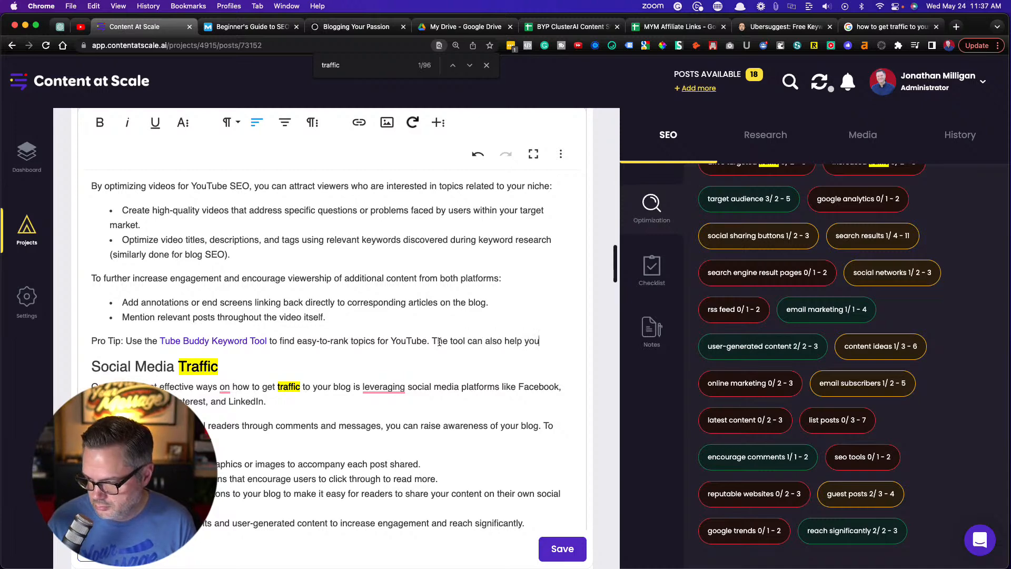
type(" come up wi")
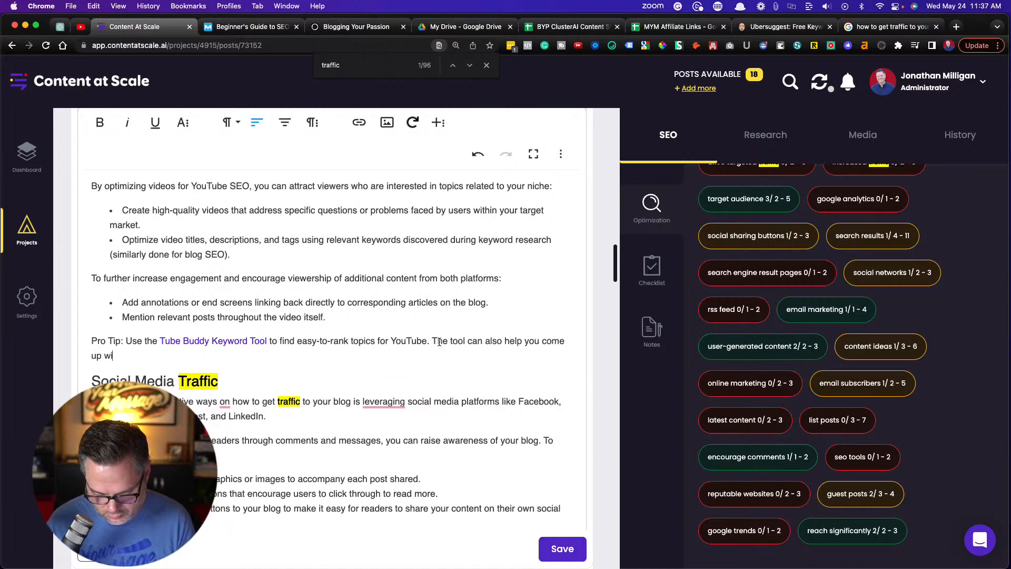
type("th other conte")
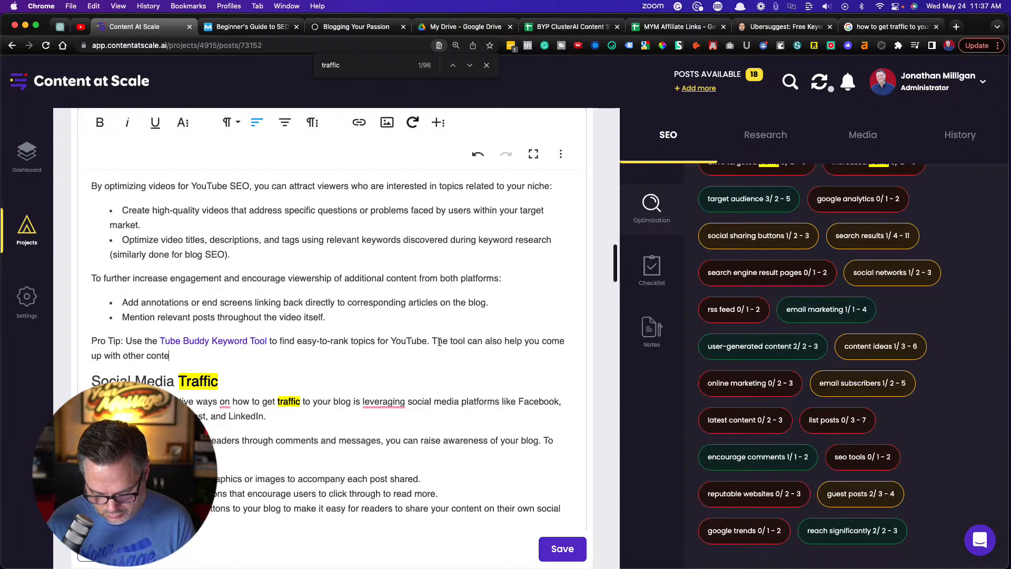
type("nt ideas.")
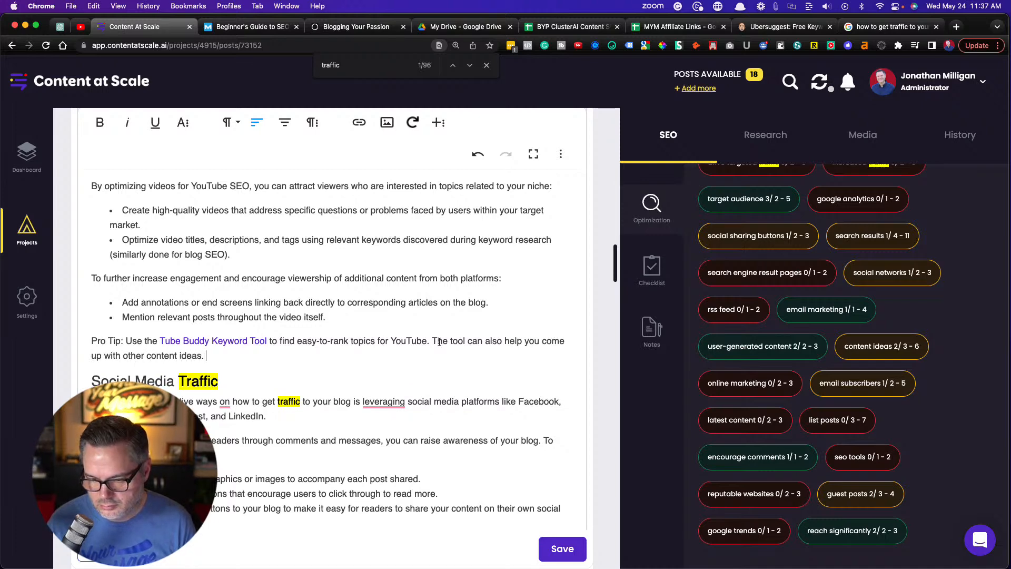
scroll(799, 341, "down", 1)
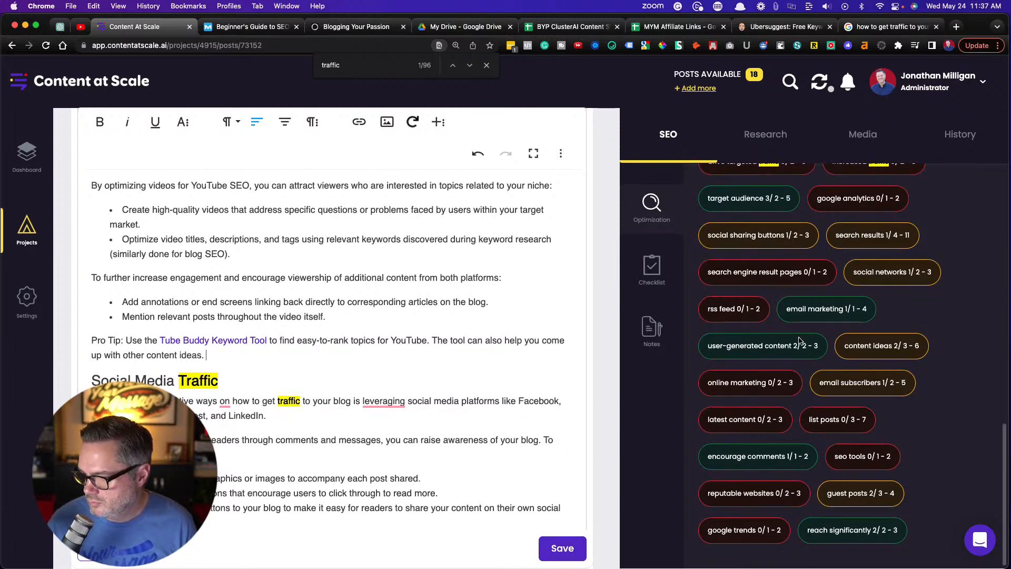
Review the Keywords and Entities suggestions against the Social Media Traffic section for more terms to work in
scroll(494, 345, "down", 1)
scroll(494, 344, "down", 3)
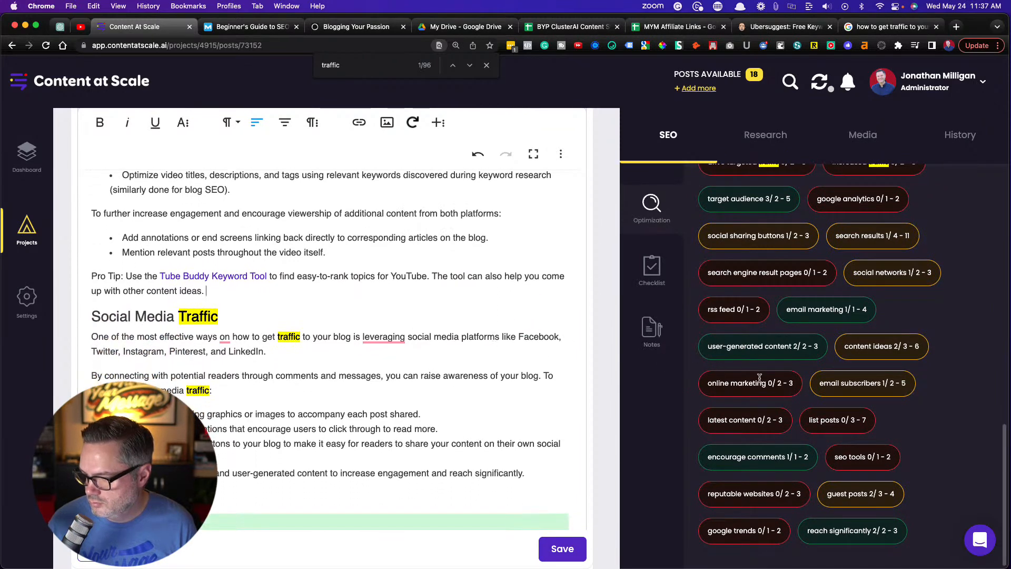
scroll(759, 377, "down", 1)
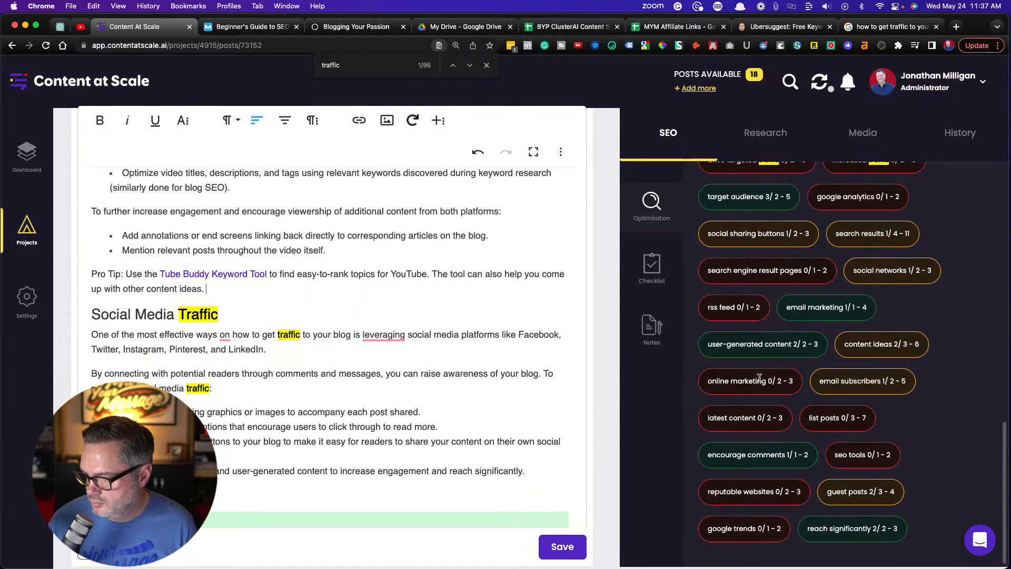
scroll(742, 396, "up", 1)
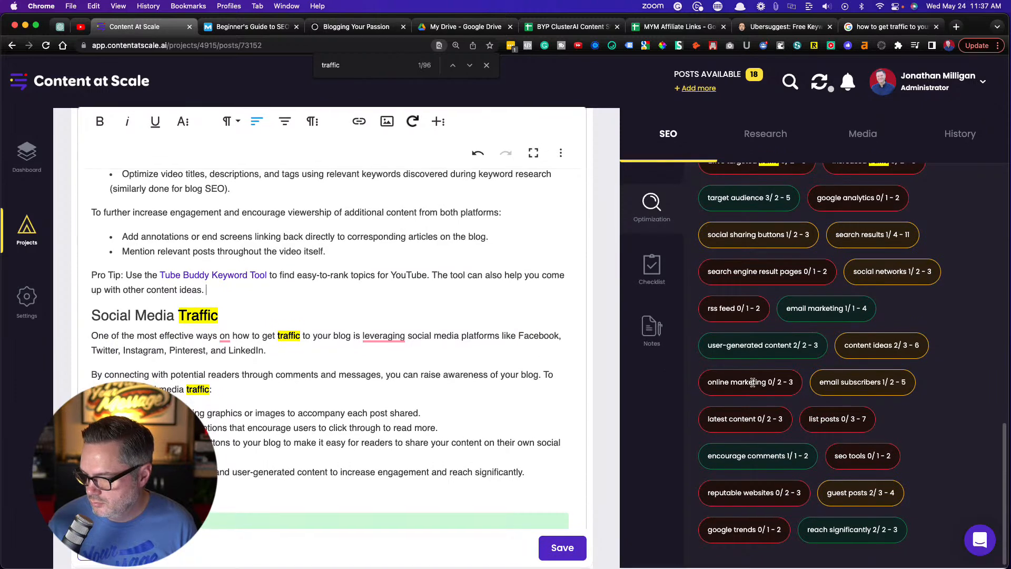
scroll(743, 400, "up", 5)
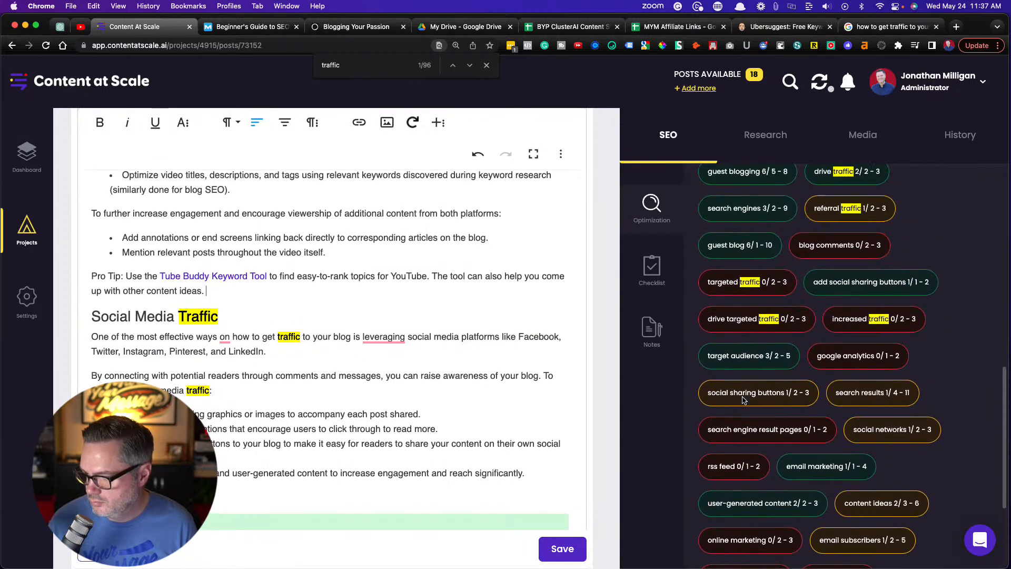
scroll(742, 397, "up", 4)
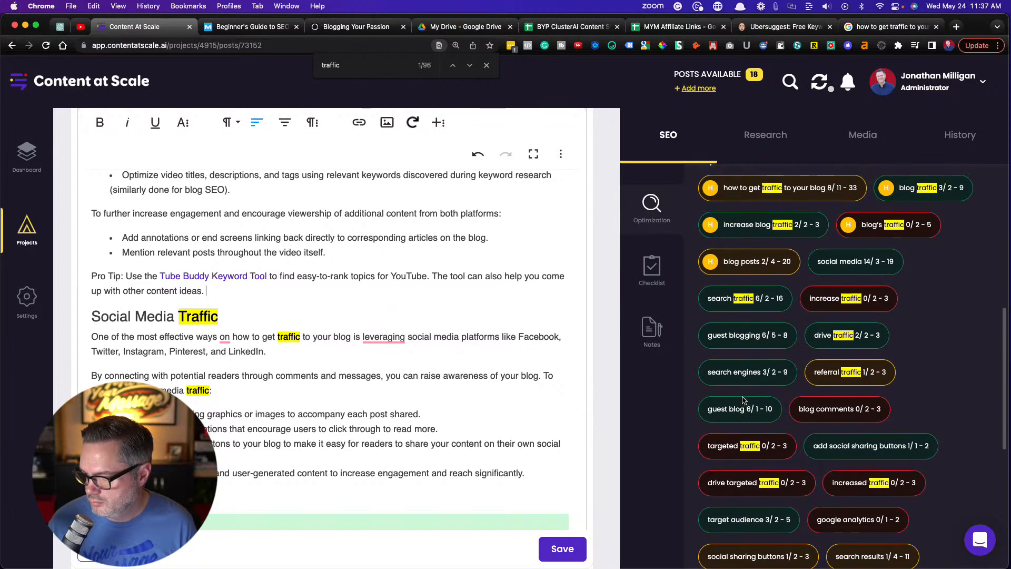
scroll(742, 400, "up", 2)
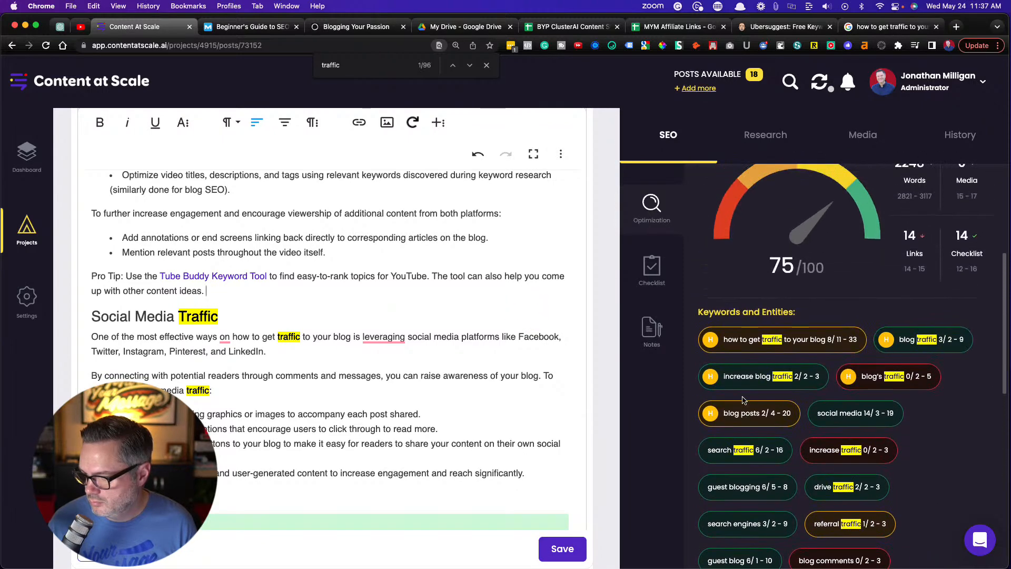
scroll(743, 400, "down", 12)
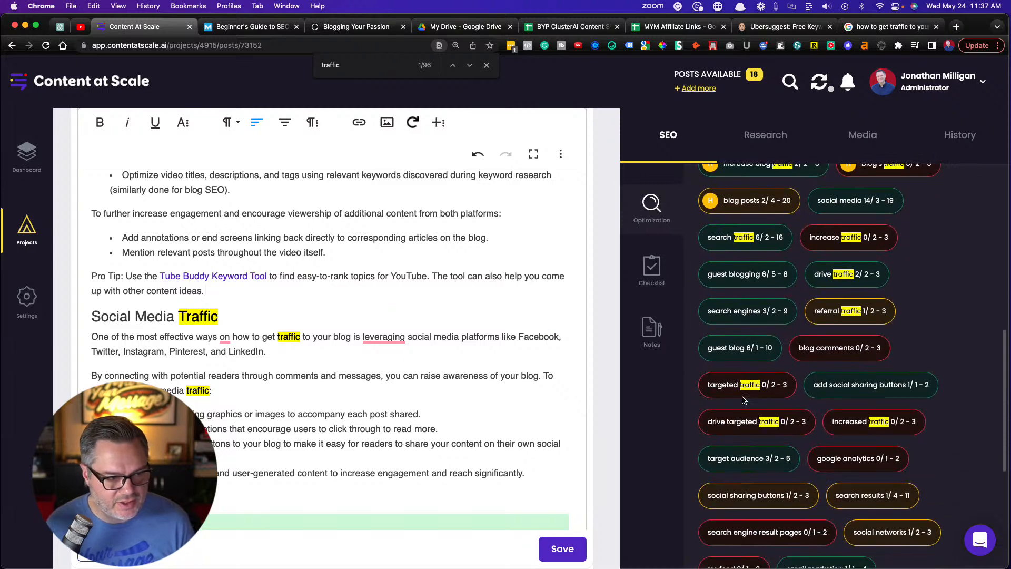
scroll(742, 399, "down", 1)
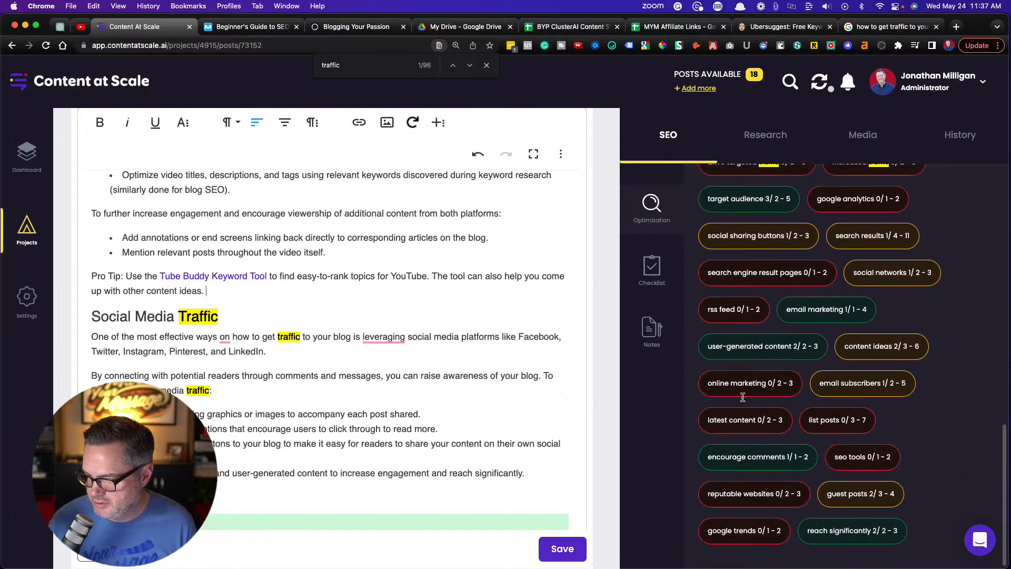
scroll(742, 400, "up", 8)
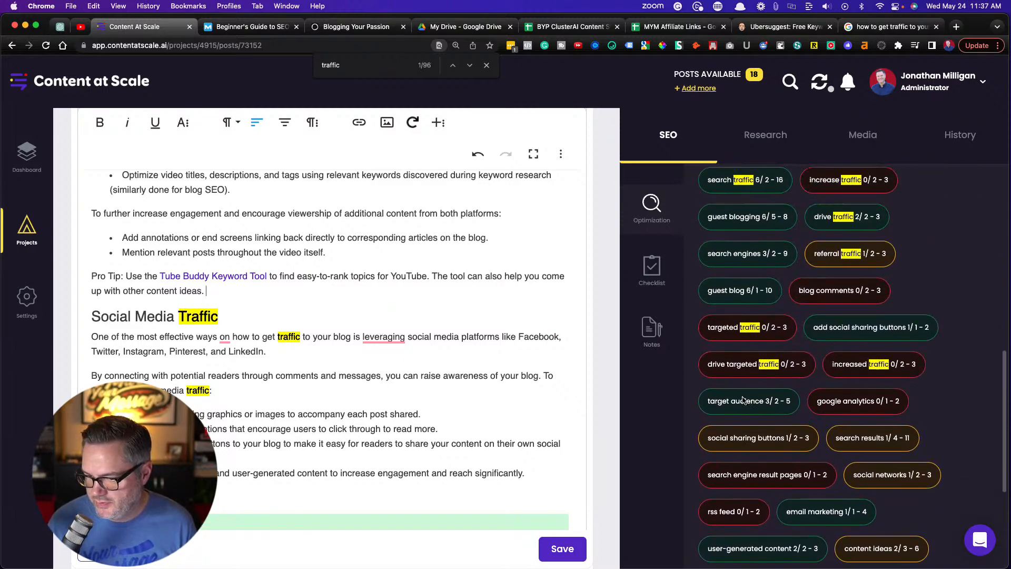
Save the article and check its word count in the optimization stats
left_click(563, 549)
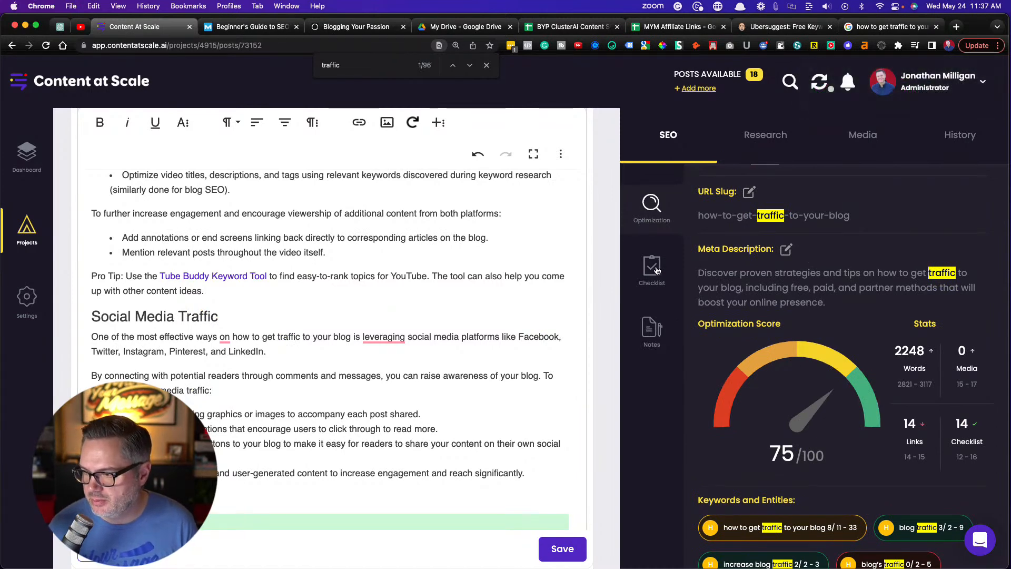
left_click_drag(897, 350, 926, 351)
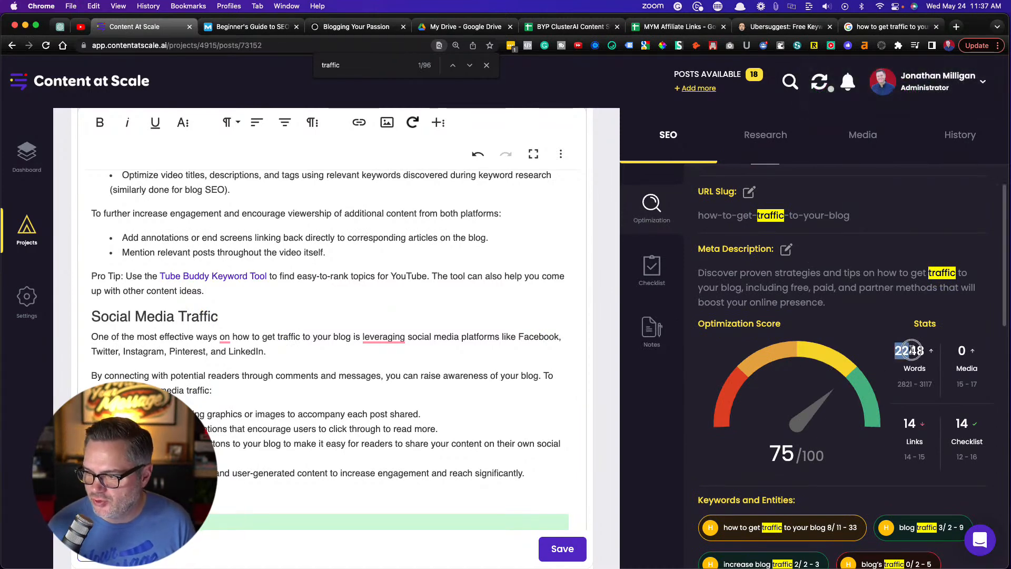
left_click(883, 327)
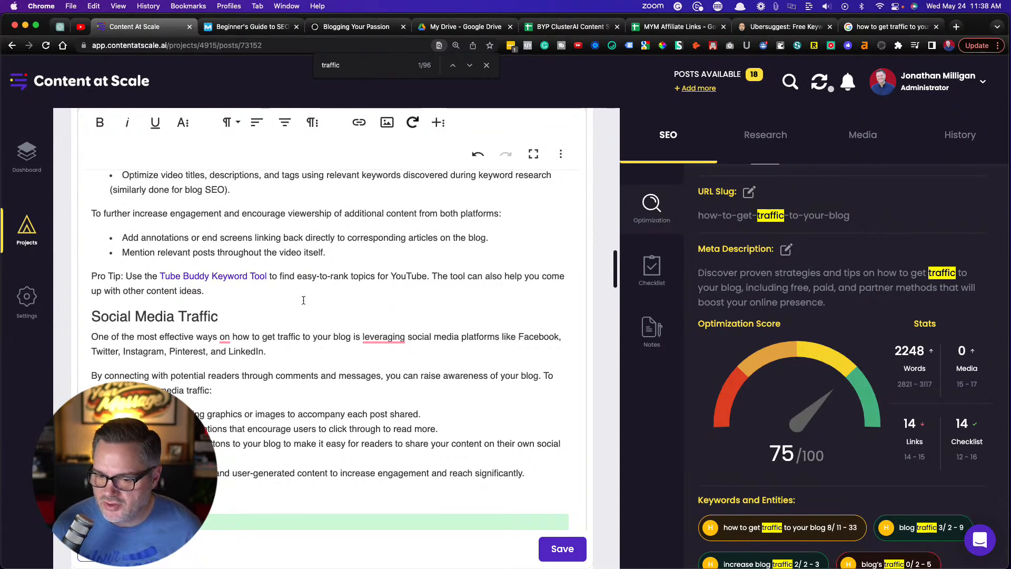
Accept the Grammarly fixes in the opening Social Media Traffic sentence, changing "leveraging" to "by leveraging" and removing "on" before "how to get traffic"
left_click(380, 337)
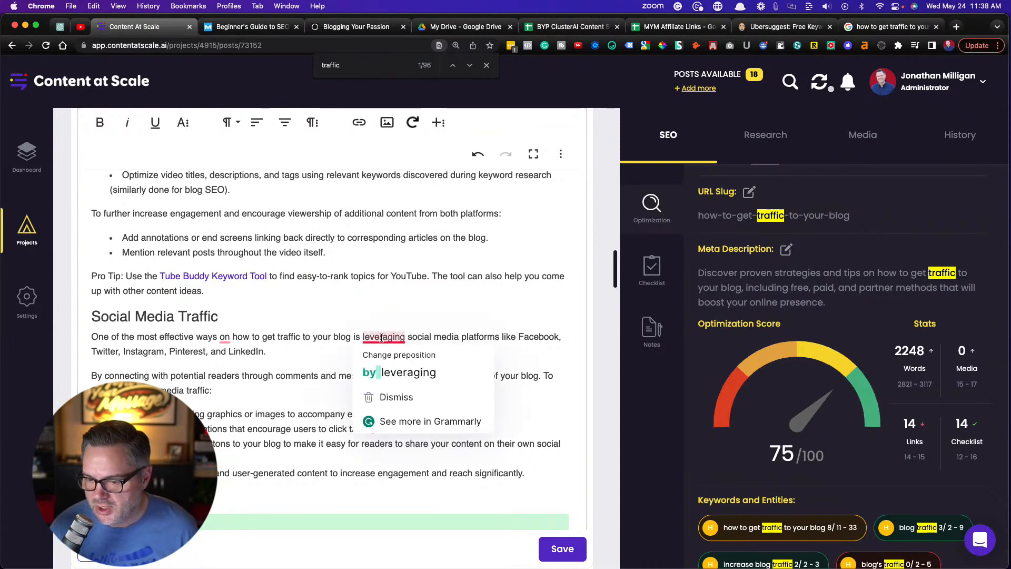
left_click(389, 365)
left_click(221, 337)
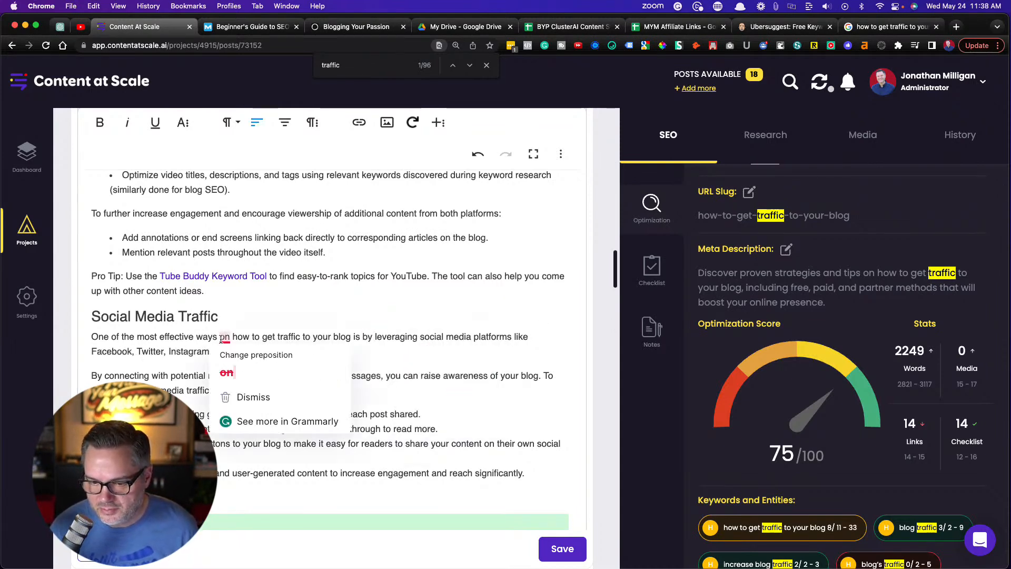
left_click(230, 372)
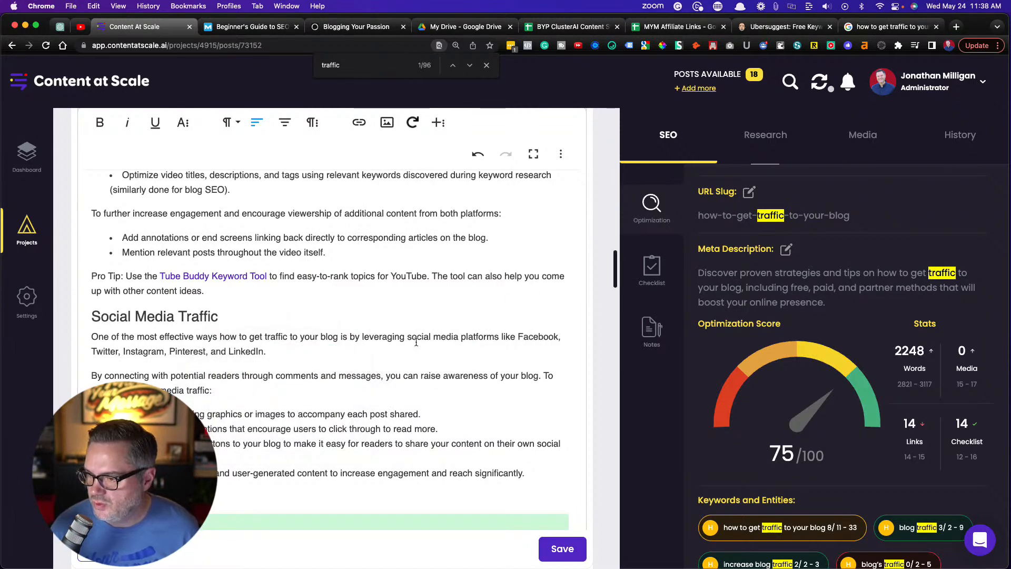
Review the on-page checklist, focusing on the items "Primary keyword after last subheading" and "Click to Tweet added"
left_click(653, 269)
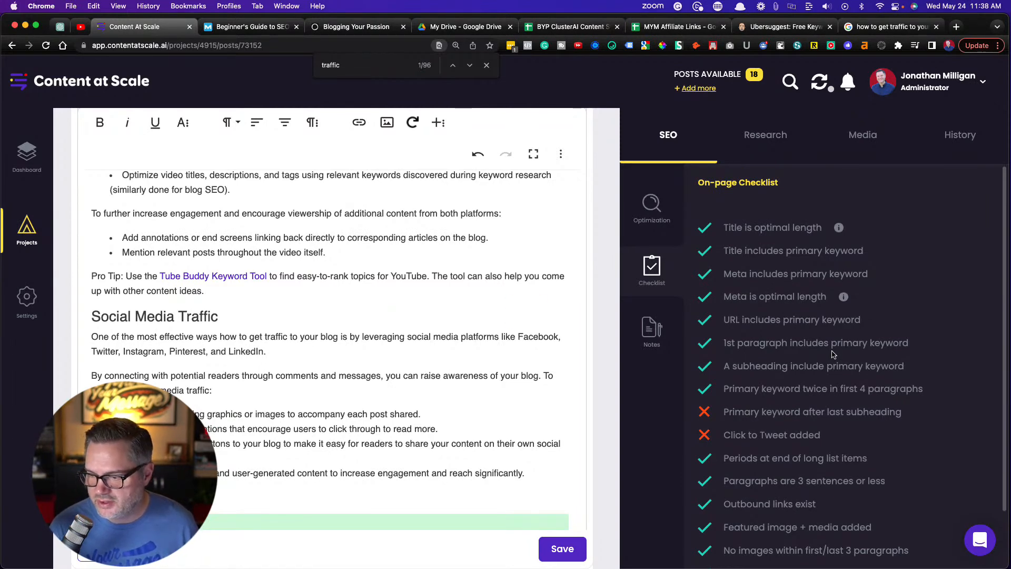
scroll(810, 362, "down", 3)
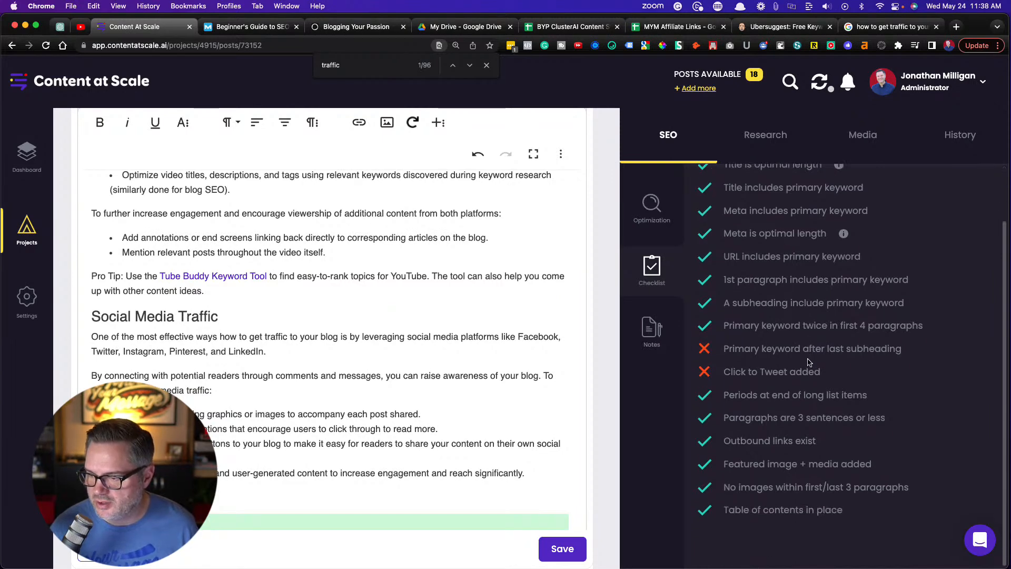
scroll(724, 368, "up", 3)
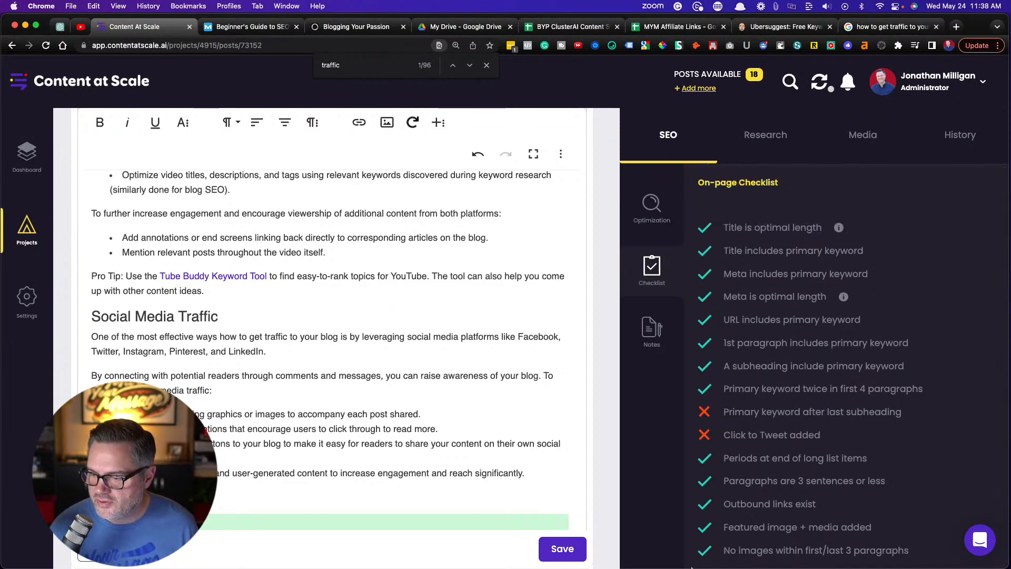
scroll(727, 464, "down", 3)
left_click_drag(824, 372, 909, 348)
left_click(825, 368)
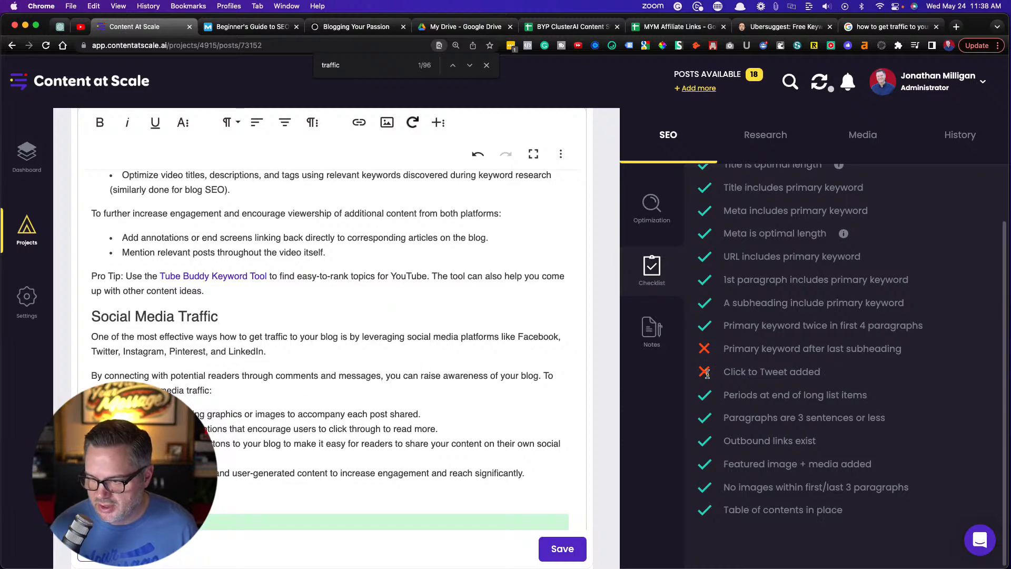
Look through the article down to the FAQs and Conclusion, examining where the primary keyword is used after the last subheading
scroll(353, 385, "down", 3)
scroll(353, 384, "down", 15)
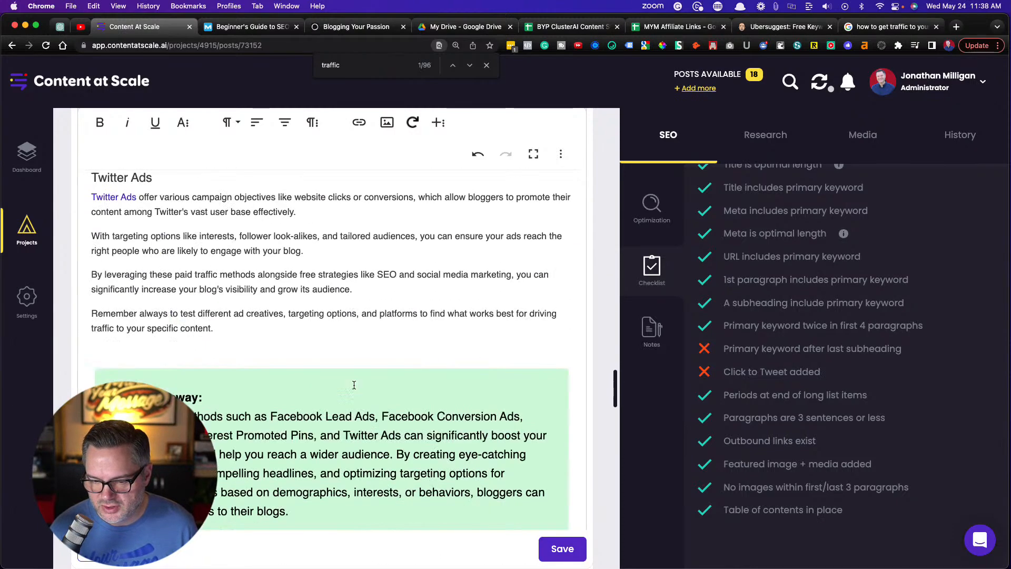
scroll(354, 384, "down", 20)
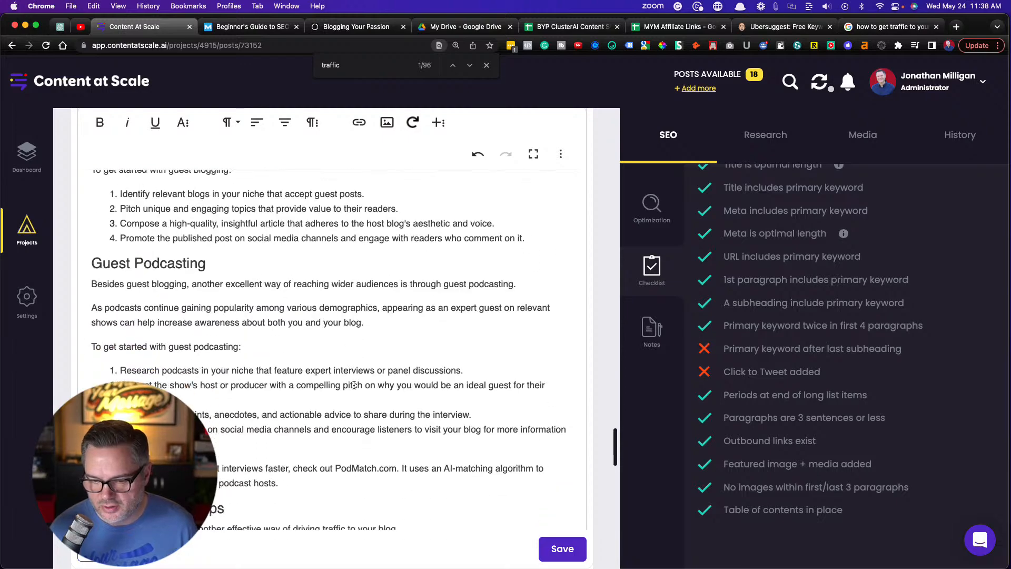
scroll(353, 385, "down", 5)
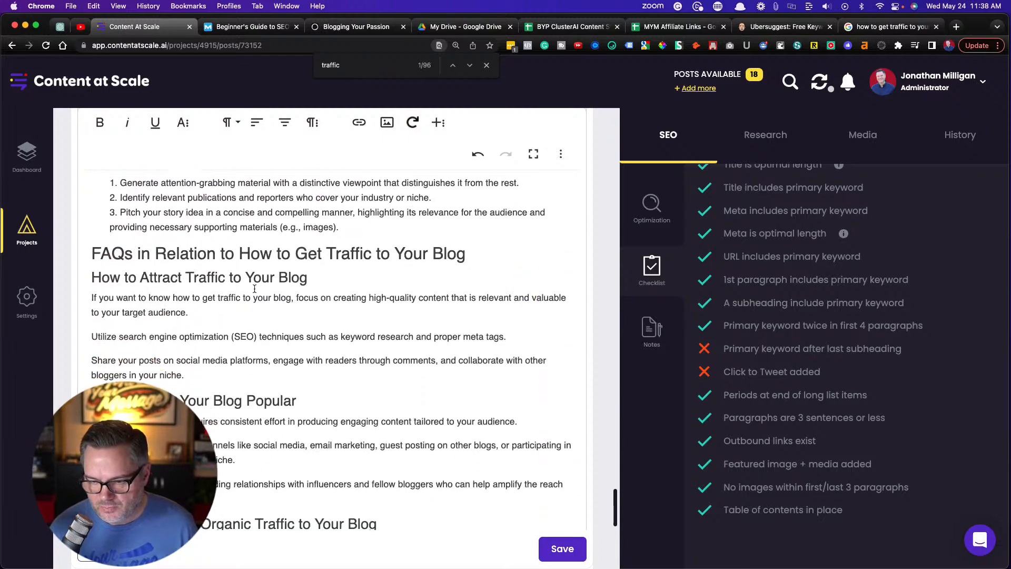
left_click_drag(239, 253, 478, 252)
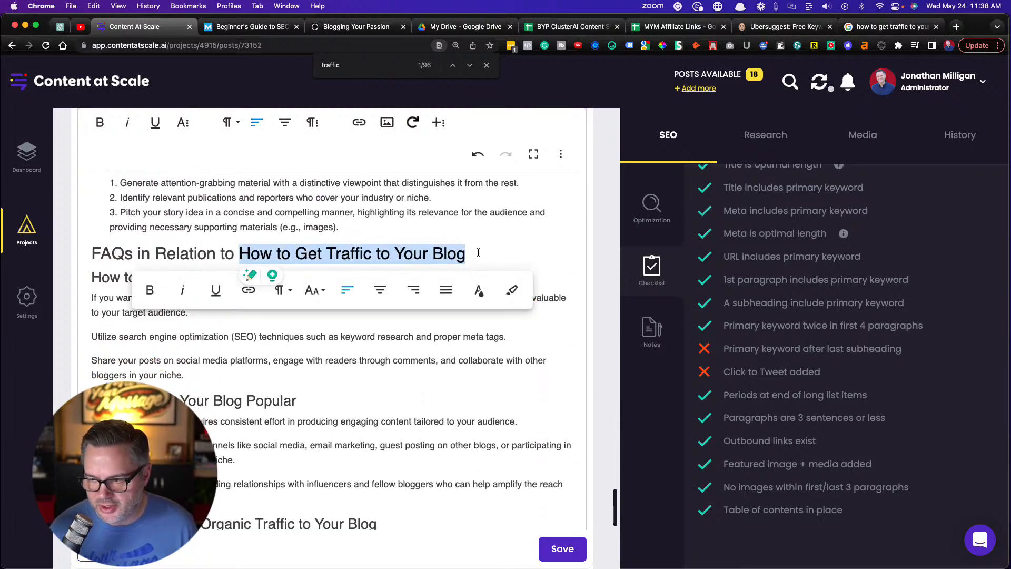
left_click(357, 400)
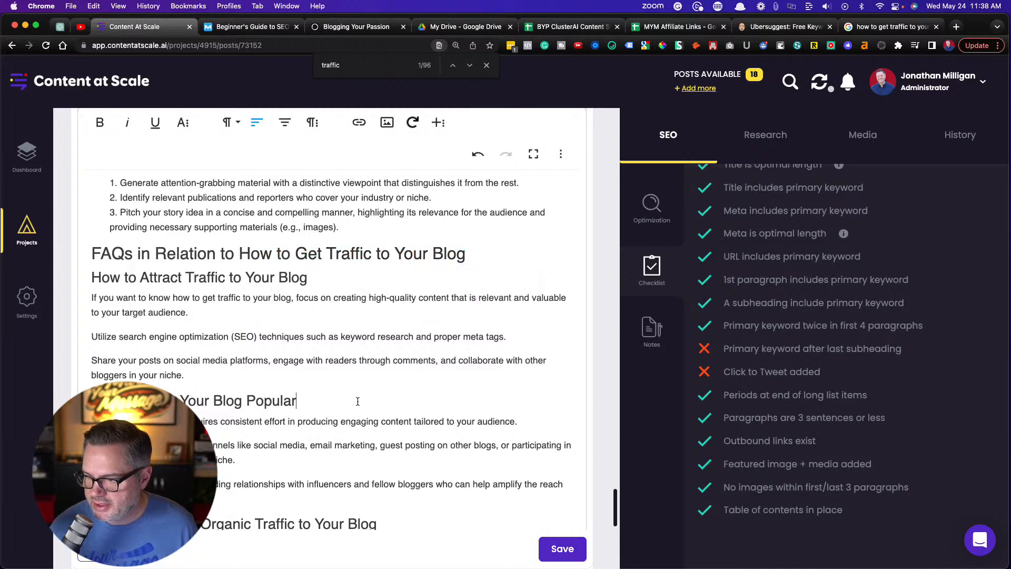
scroll(357, 400, "down", 10)
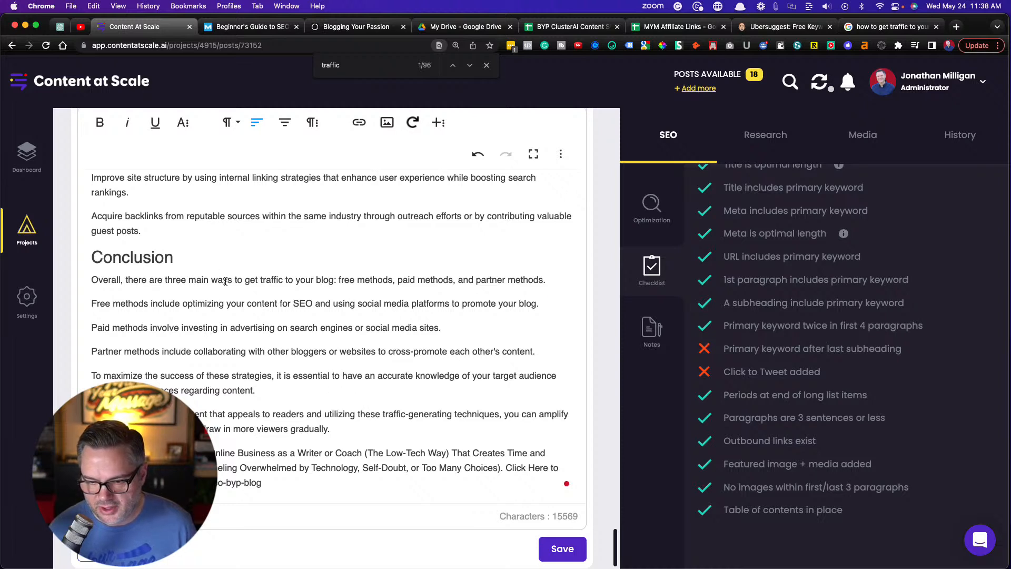
left_click_drag(250, 279, 334, 284)
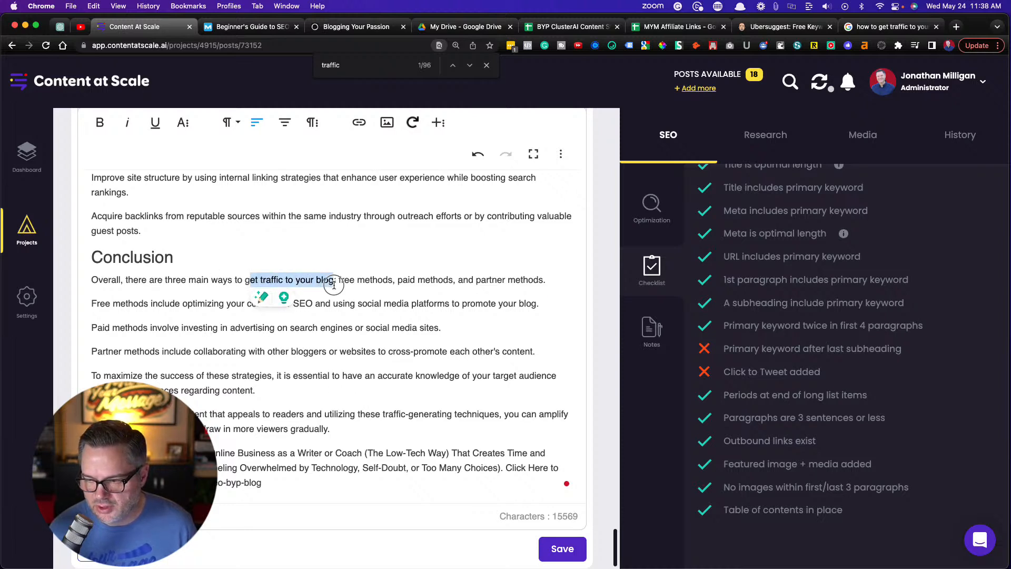
left_click(307, 256)
scroll(306, 256, "up", 5)
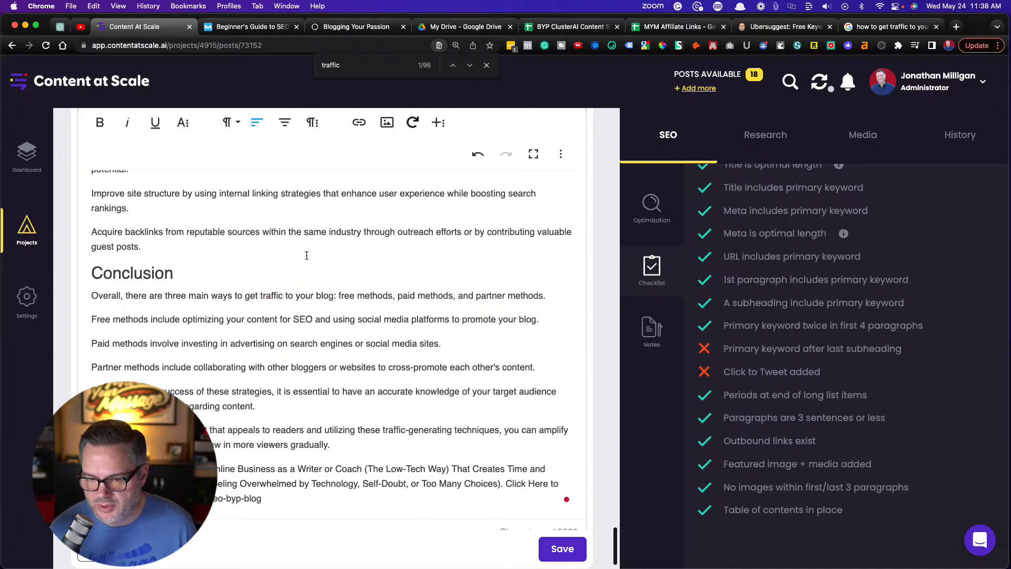
scroll(306, 256, "up", 5)
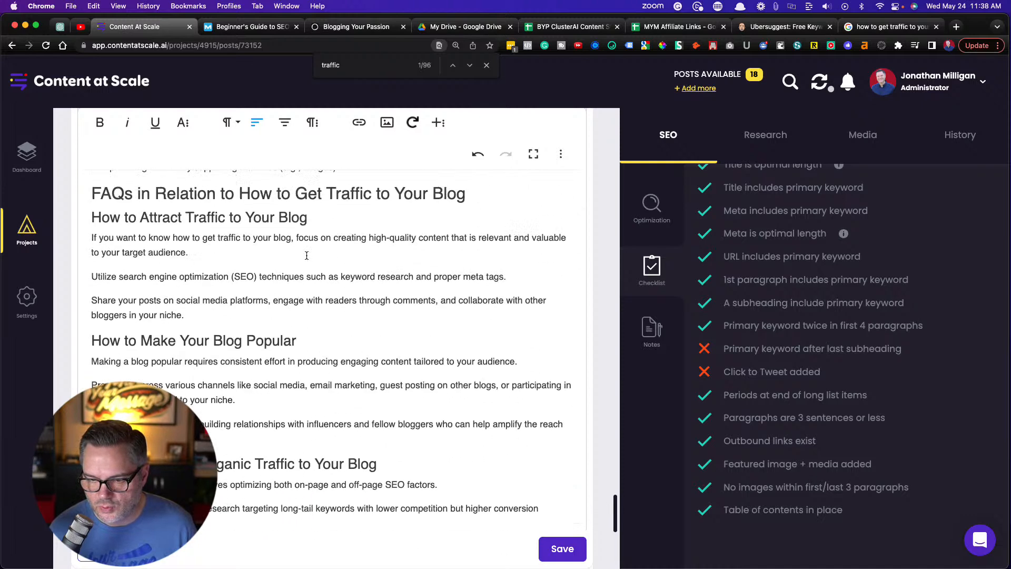
scroll(306, 255, "down", 10)
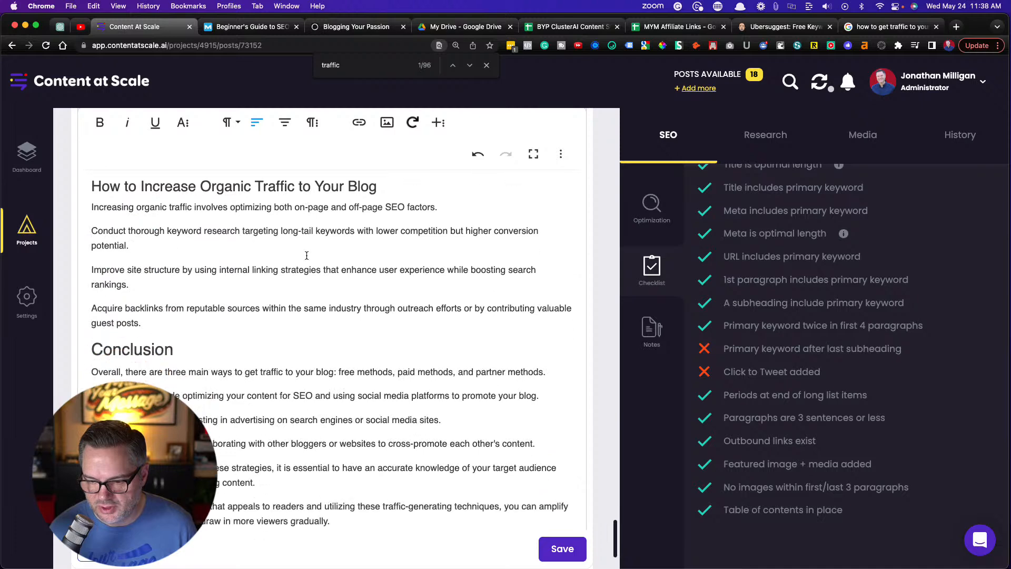
Rewrite the Conclusion's opening sentence to begin "Hopefully, this has been a good tutorial on how to get traffic to your blog"
left_click(211, 311)
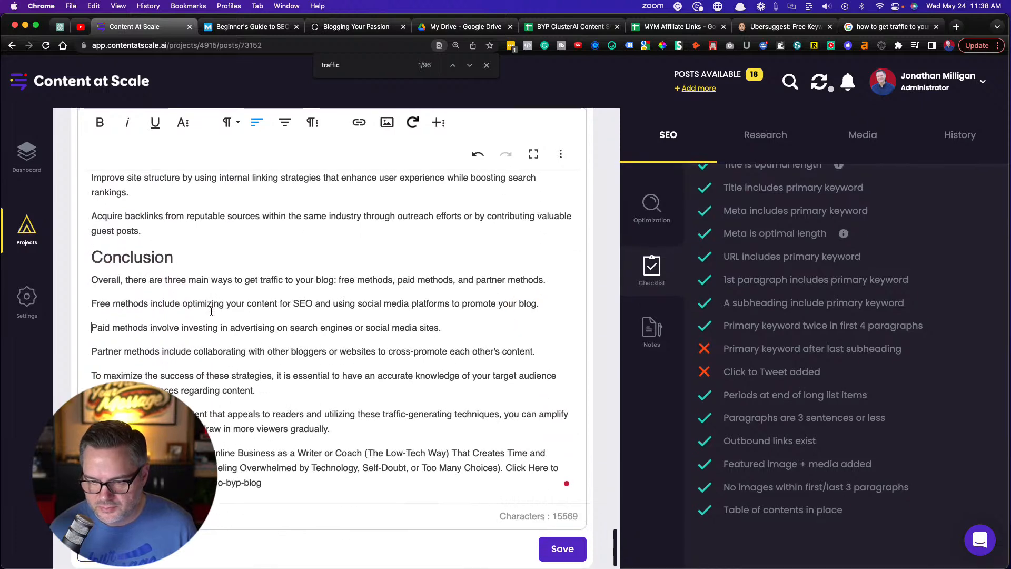
left_click_drag(232, 282, 87, 282)
type("Hopefully,")
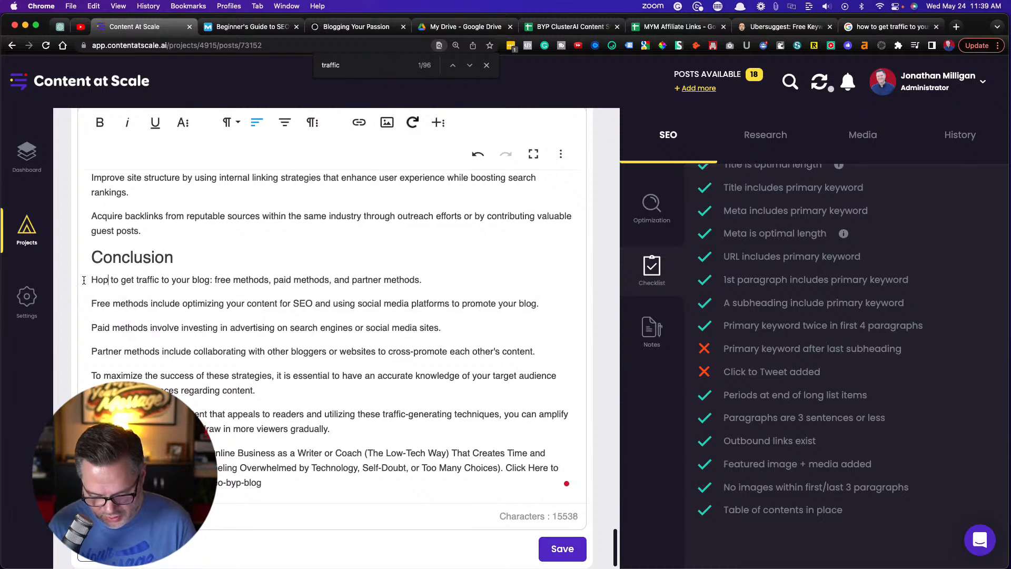
type(" this ")
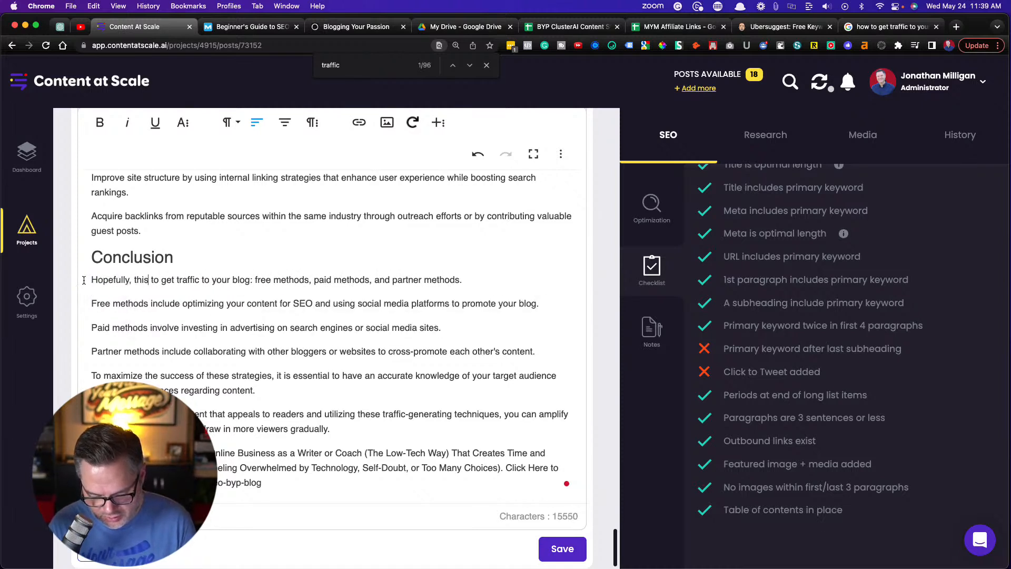
type("has been")
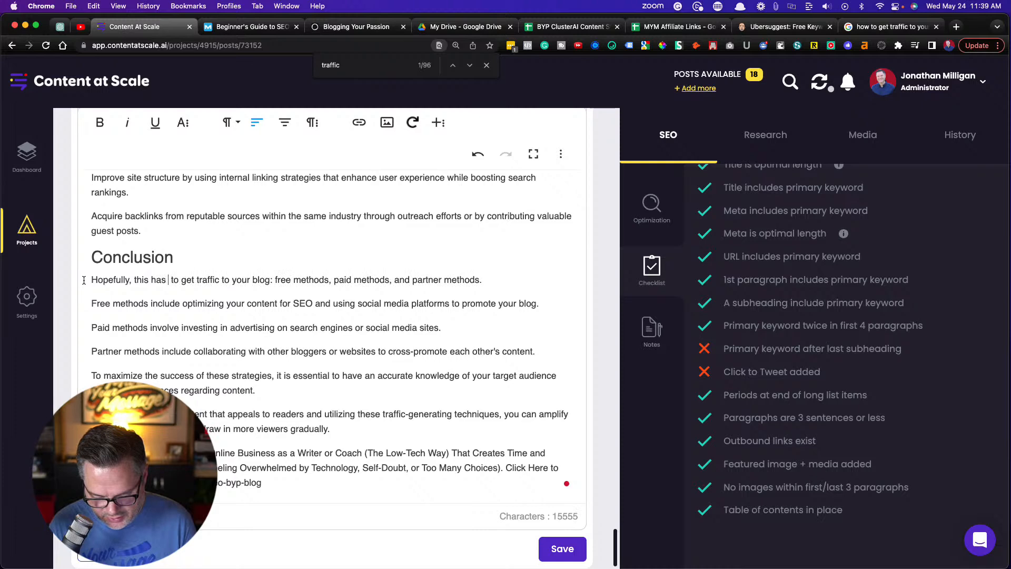
type(" a good t")
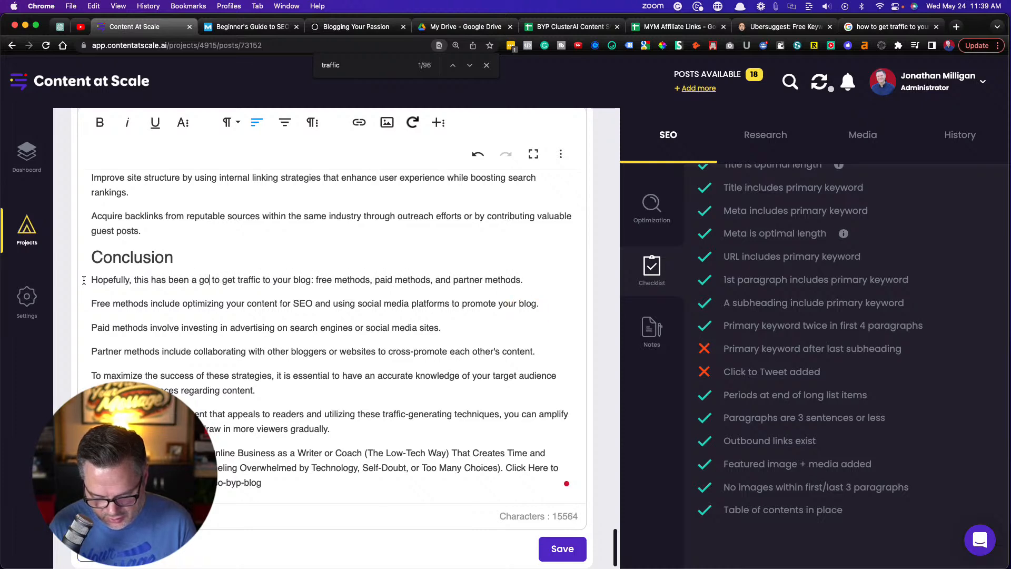
type("utorial on")
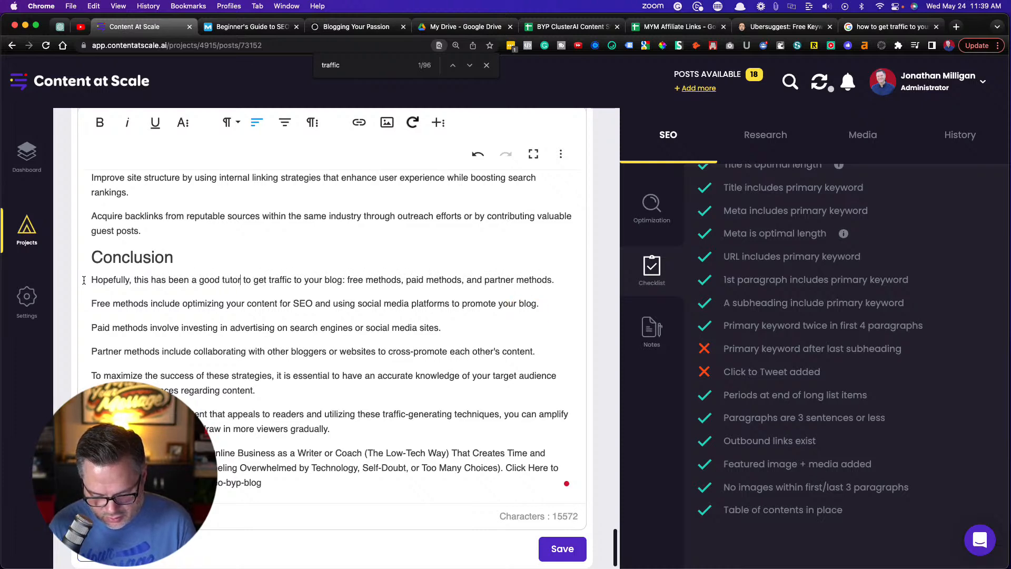
type(" how")
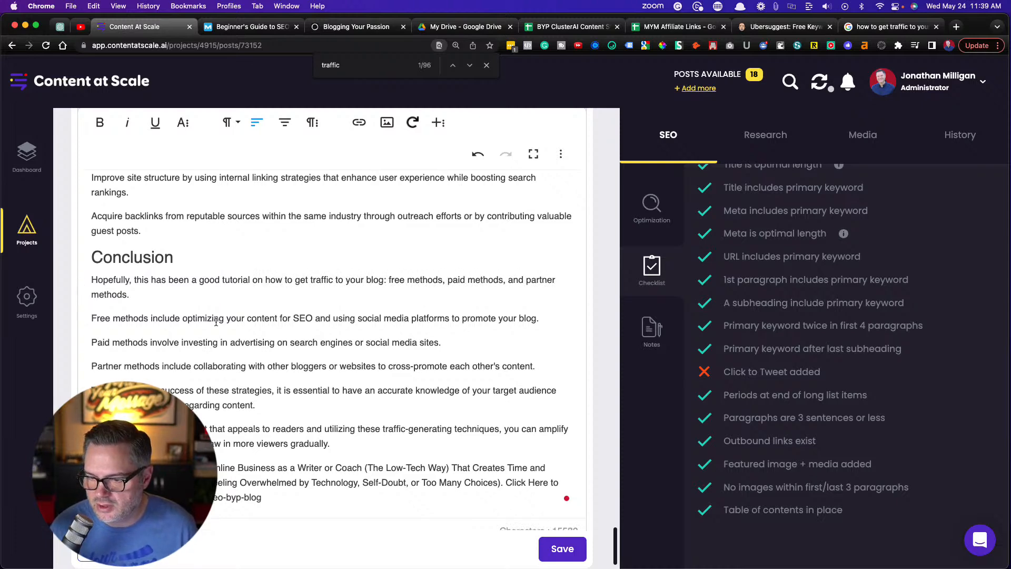
Check the primary keyword phrase in the Conclusion's opening sentence against the FAQs above, and save the article
left_click_drag(266, 281, 384, 280)
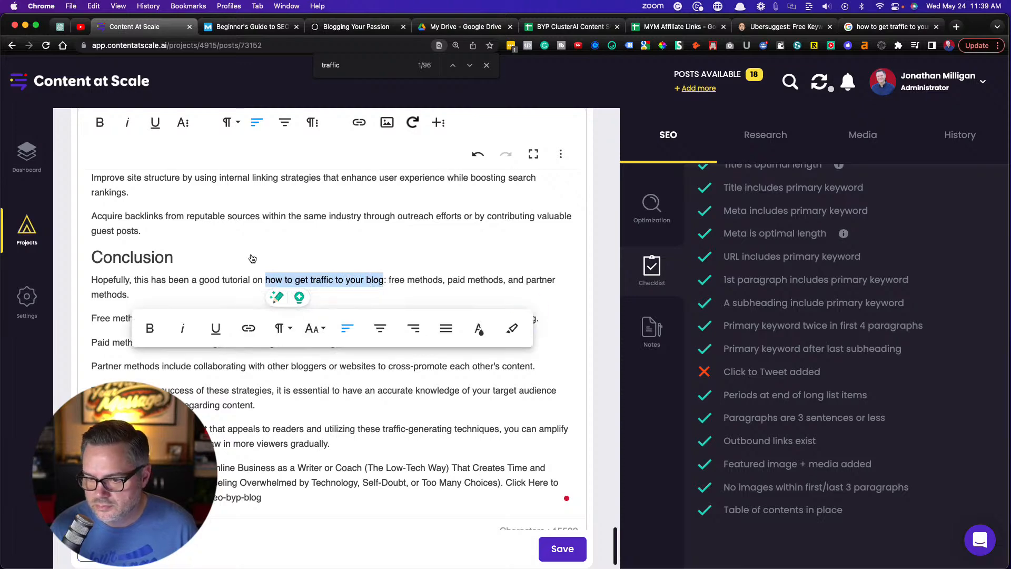
scroll(247, 295, "up", 5)
scroll(251, 255, "up", 3)
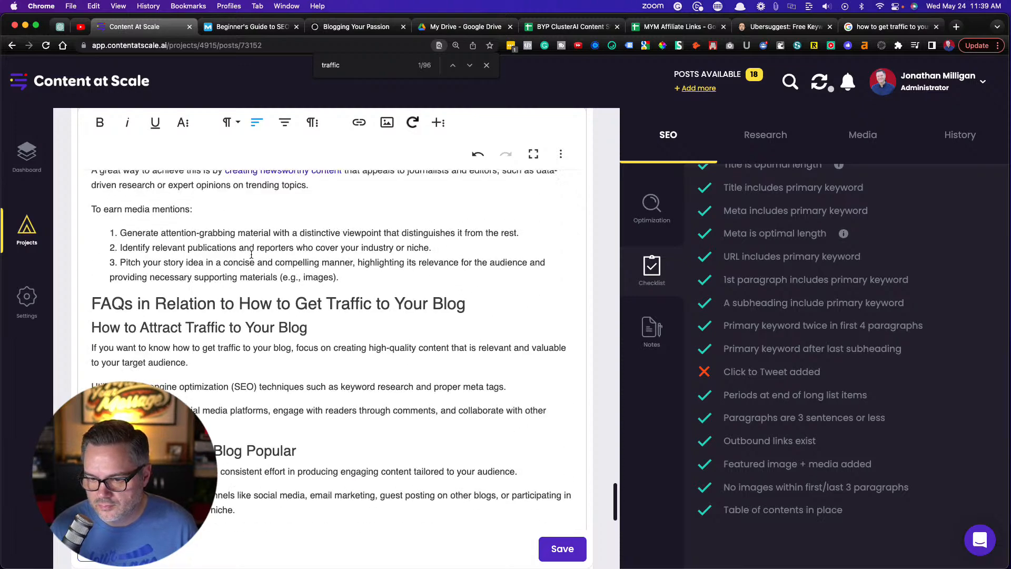
scroll(251, 255, "down", 8)
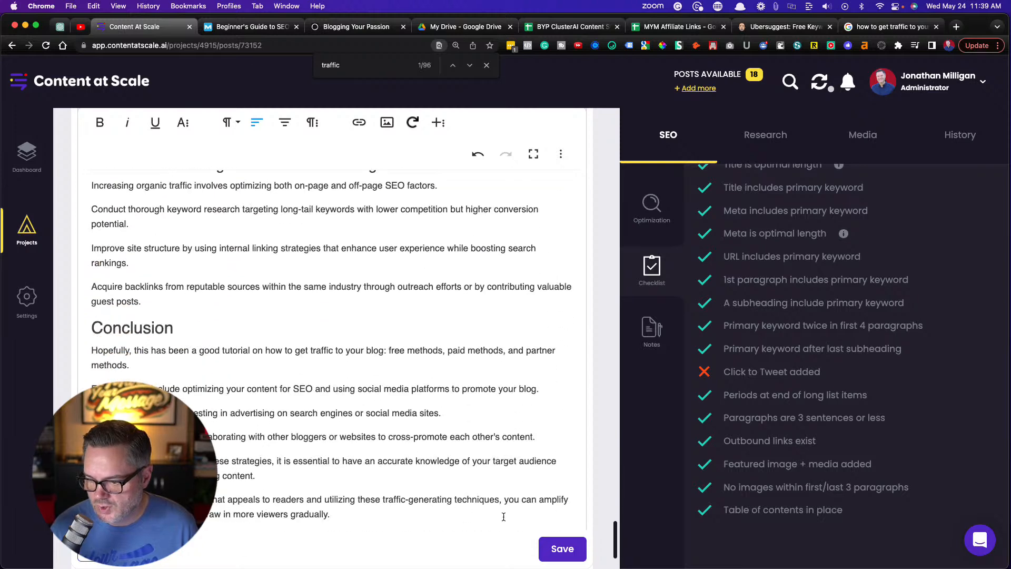
left_click(559, 550)
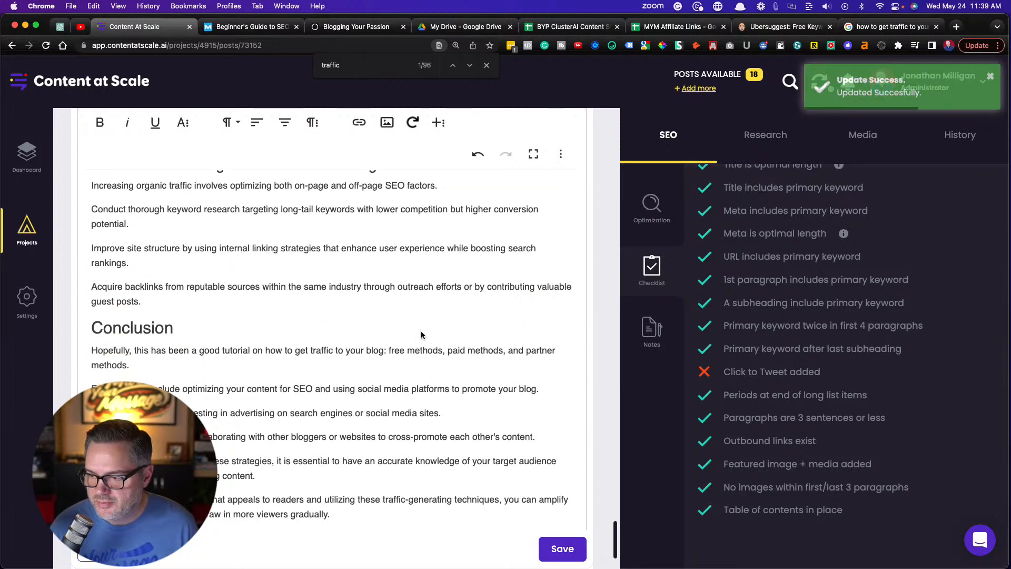
Look through the article's method sections for a short statement suitable for a Click to Tweet
scroll(380, 321, "up", 15)
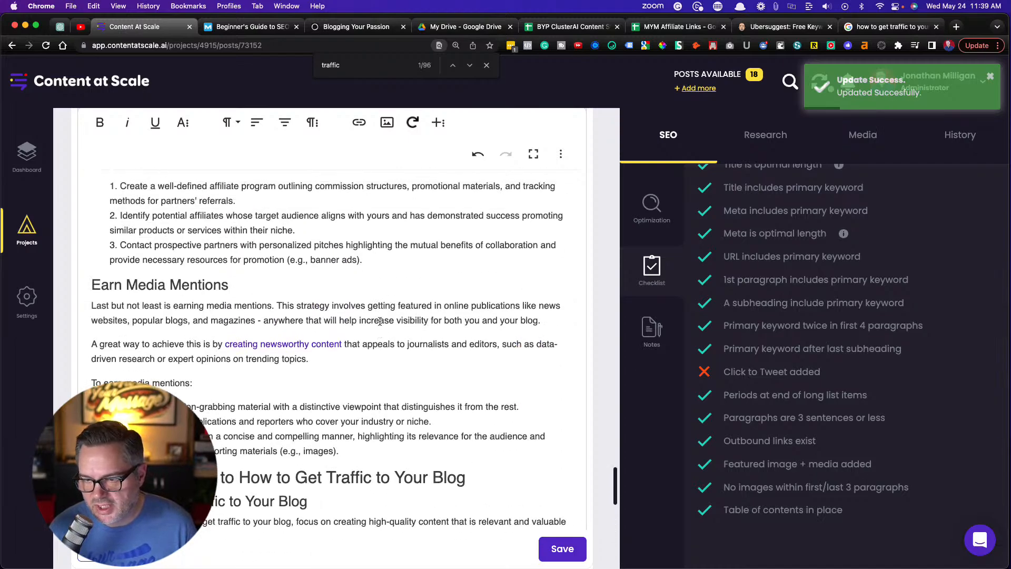
scroll(380, 321, "up", 15)
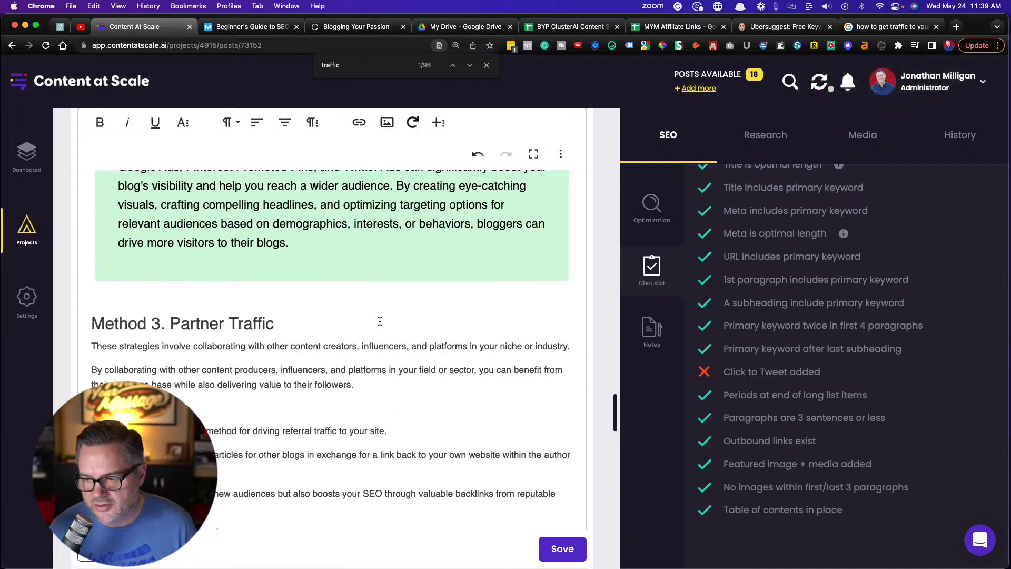
scroll(379, 321, "up", 10)
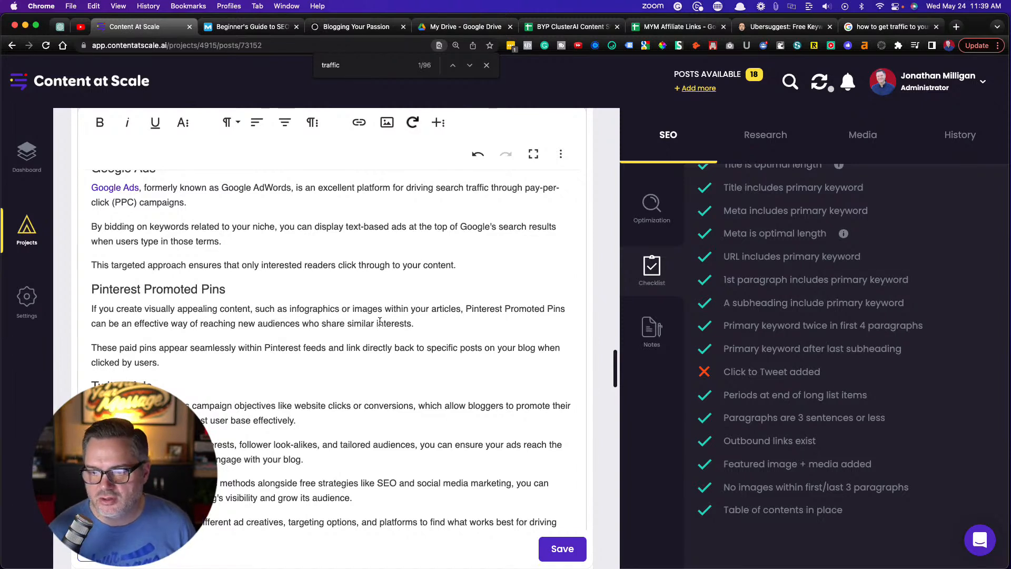
scroll(287, 259, "up", 15)
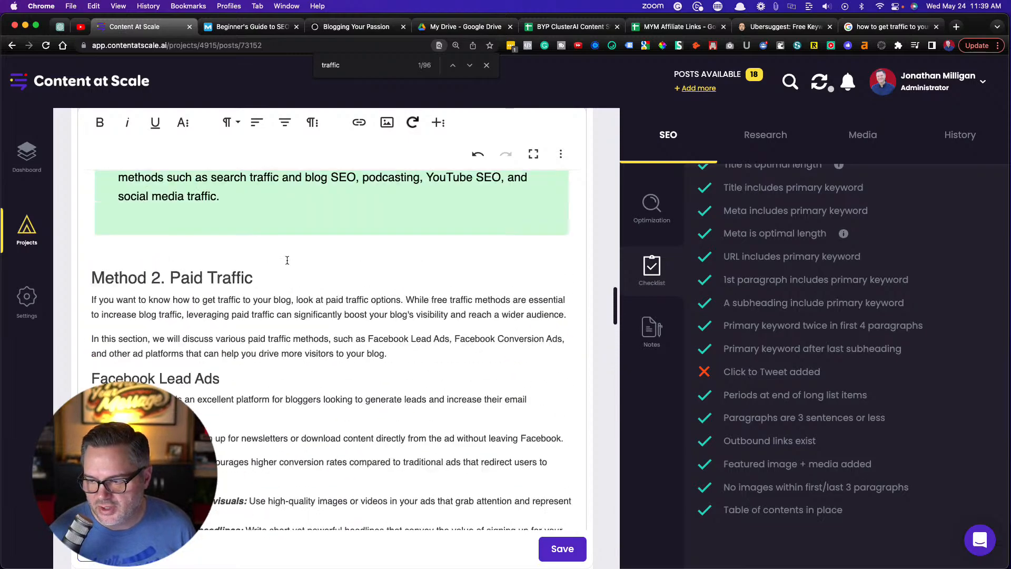
scroll(287, 260, "up", 15)
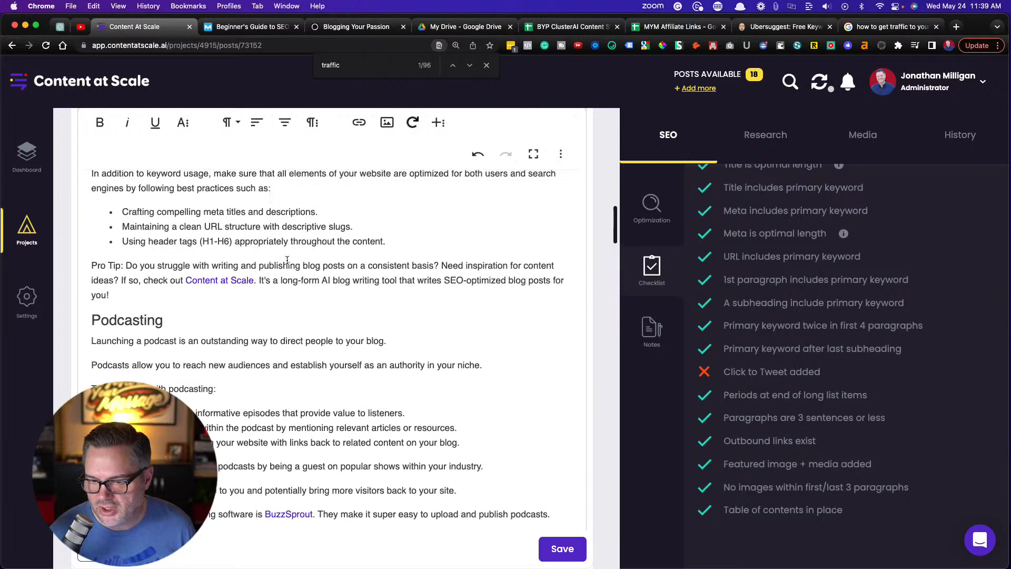
scroll(287, 259, "up", 15)
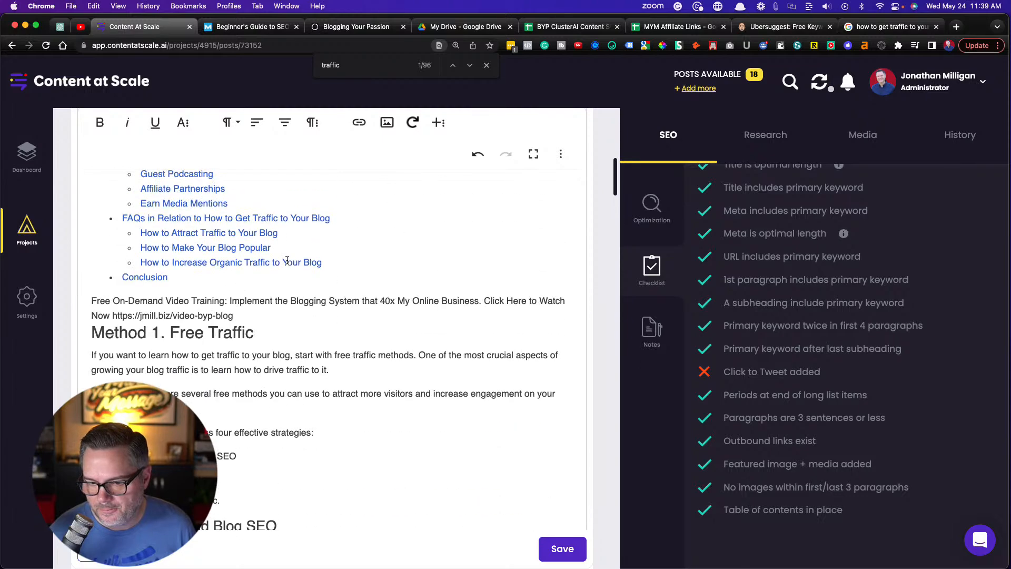
scroll(287, 260, "up", 1)
scroll(287, 260, "down", 15)
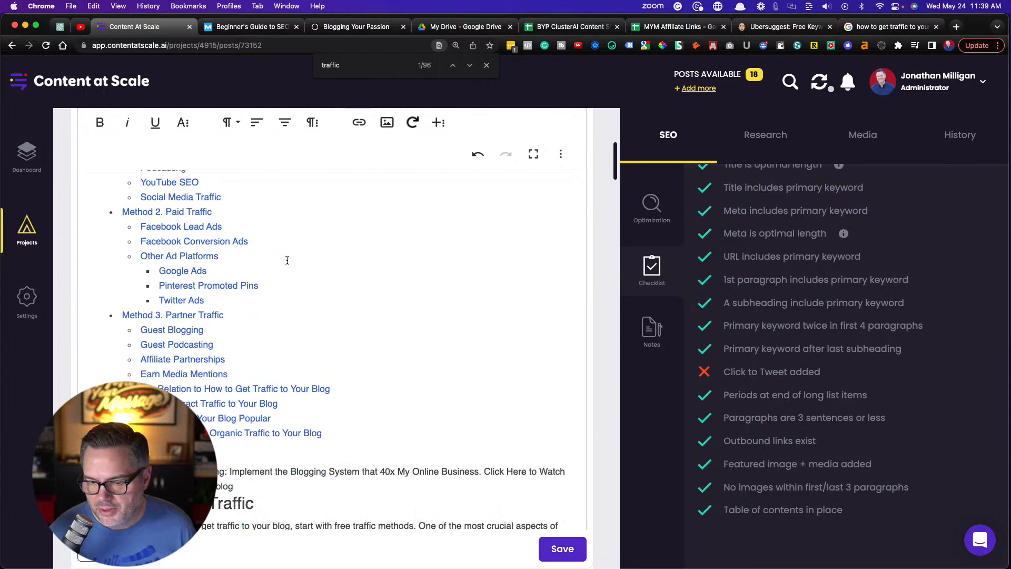
scroll(286, 255, "down", 6)
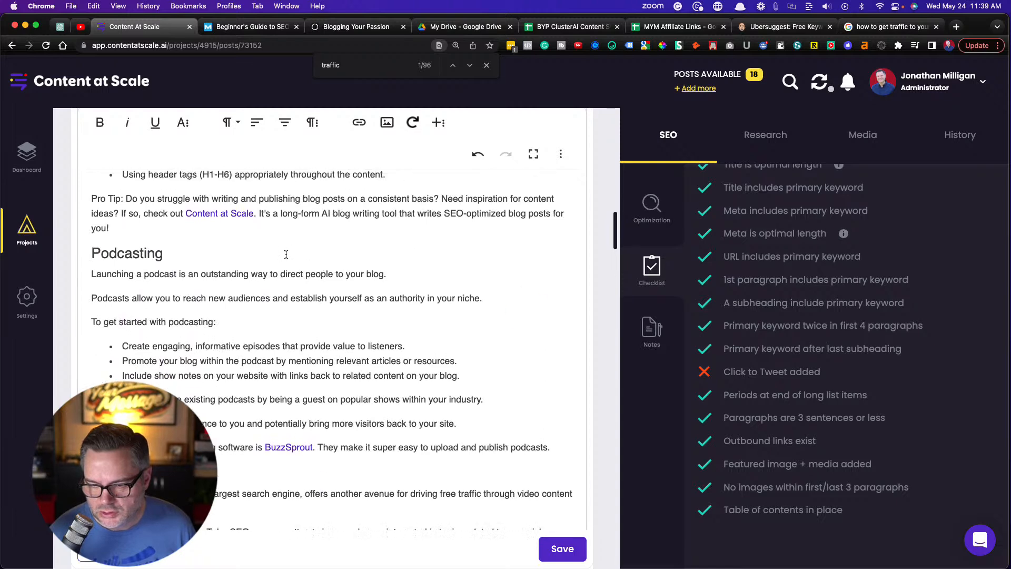
scroll(285, 254, "down", 5)
scroll(285, 246, "down", 6)
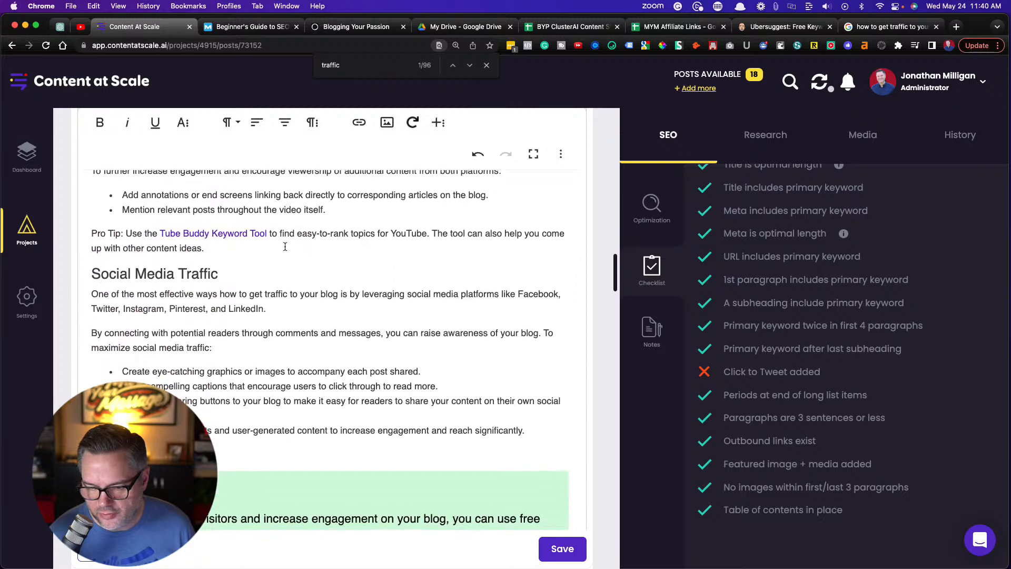
scroll(285, 246, "down", 2)
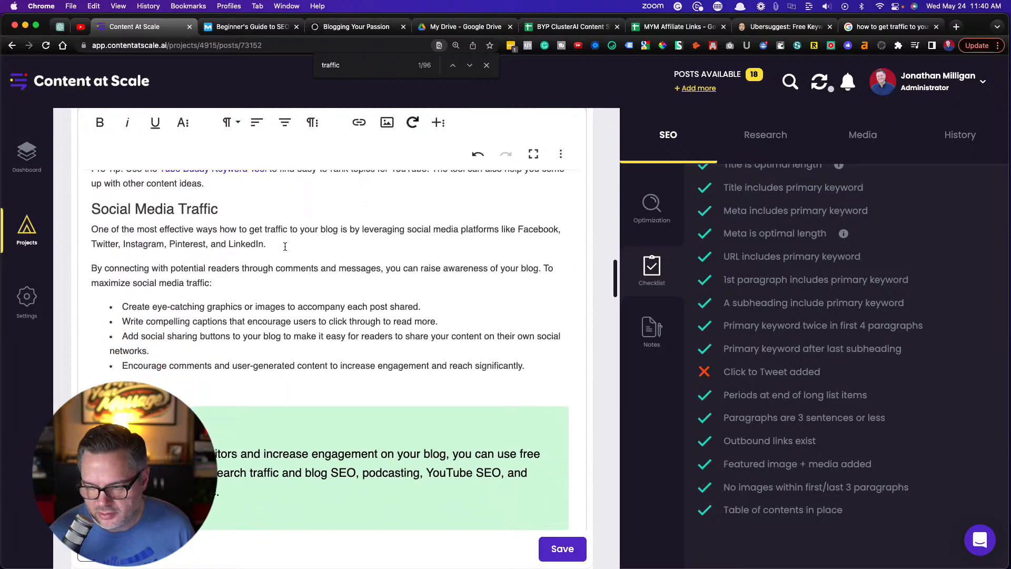
scroll(285, 246, "down", 10)
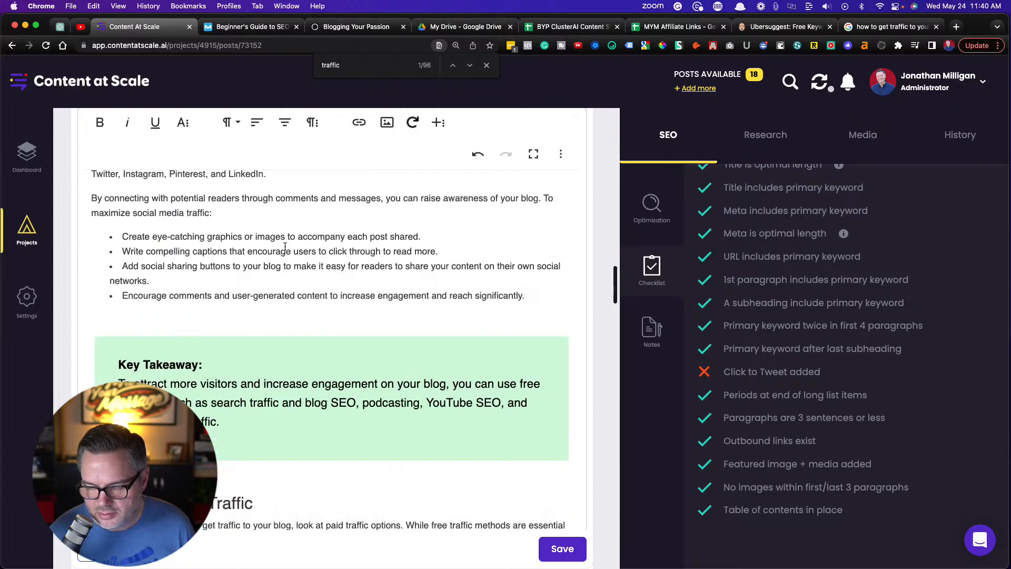
scroll(285, 245, "down", 10)
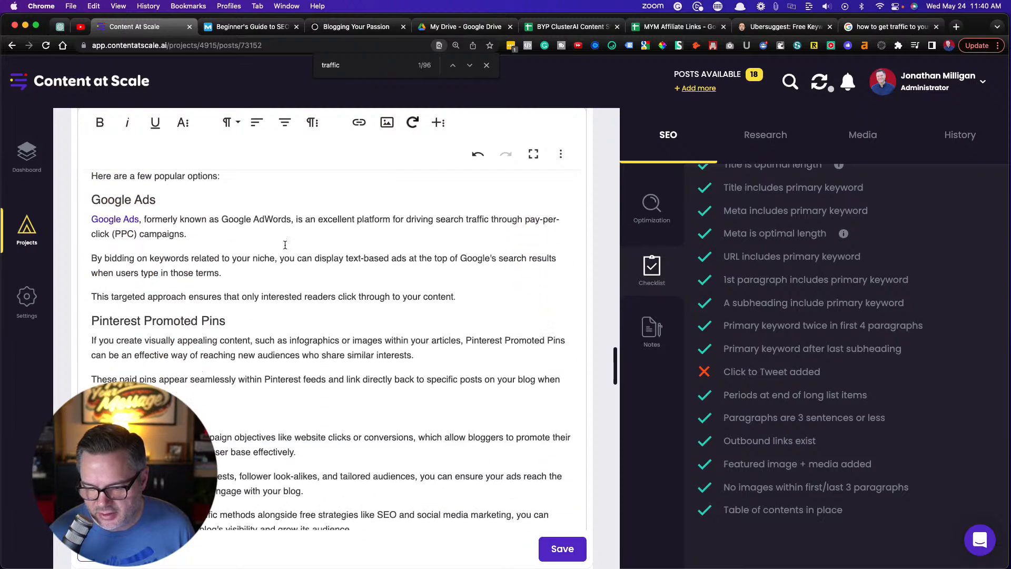
scroll(285, 244, "down", 10)
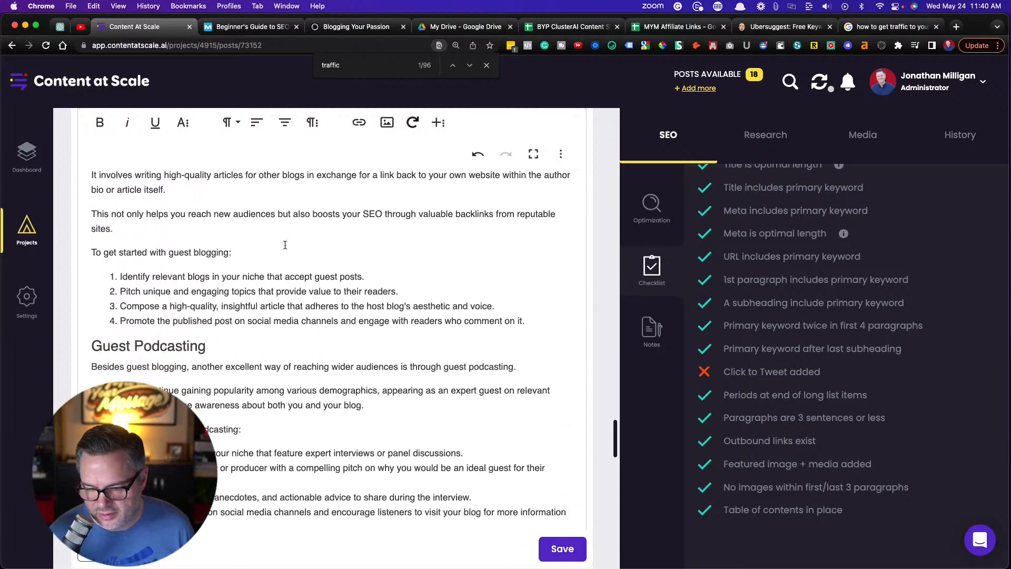
scroll(285, 244, "up", 3)
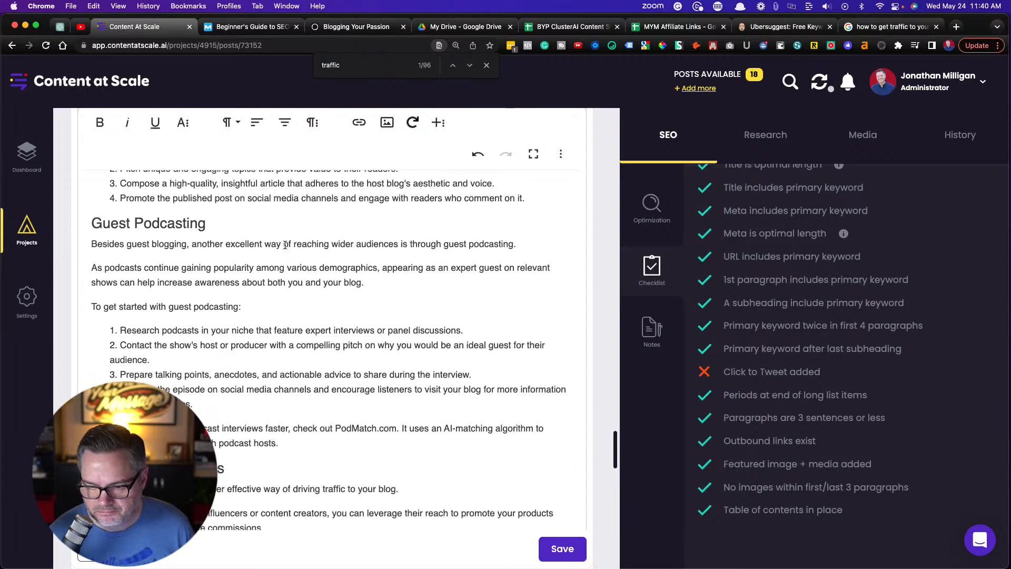
Copy the Guest Podcasting paragraph beginning "As podcasts continue gaining popularity among various demographics" for use as tweet text
left_click(380, 282)
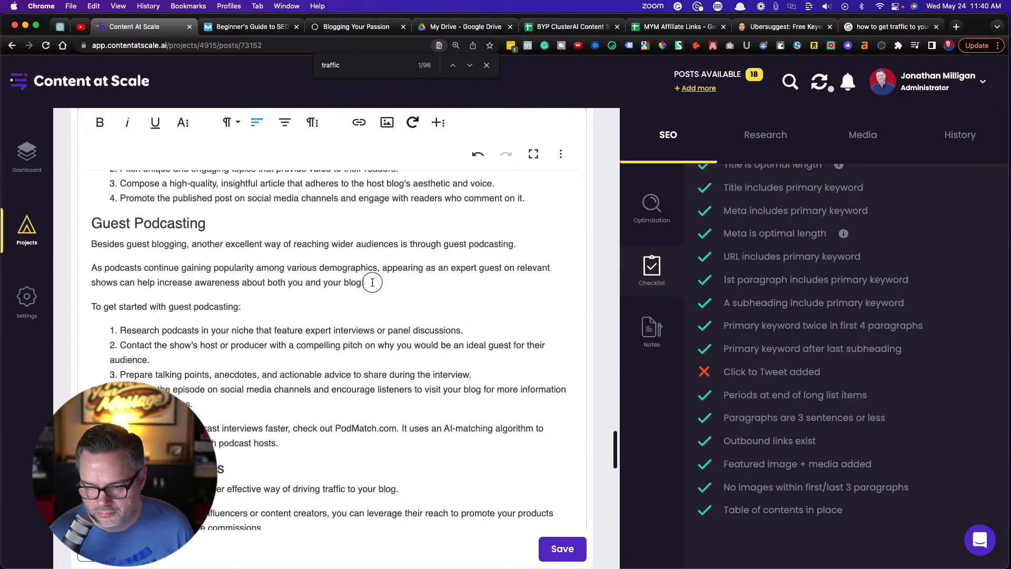
left_click(84, 267, "shift")
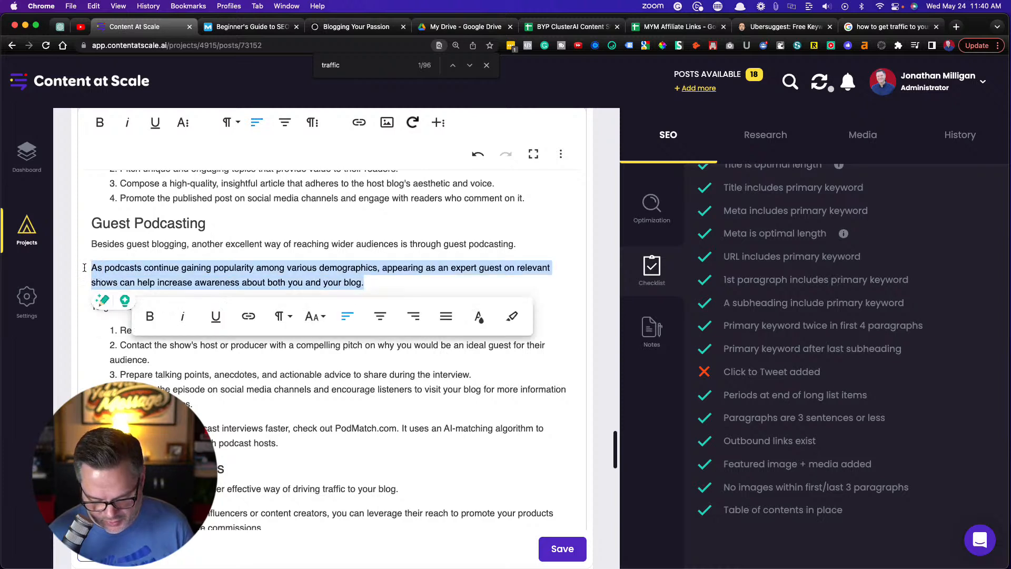
left_click(396, 290)
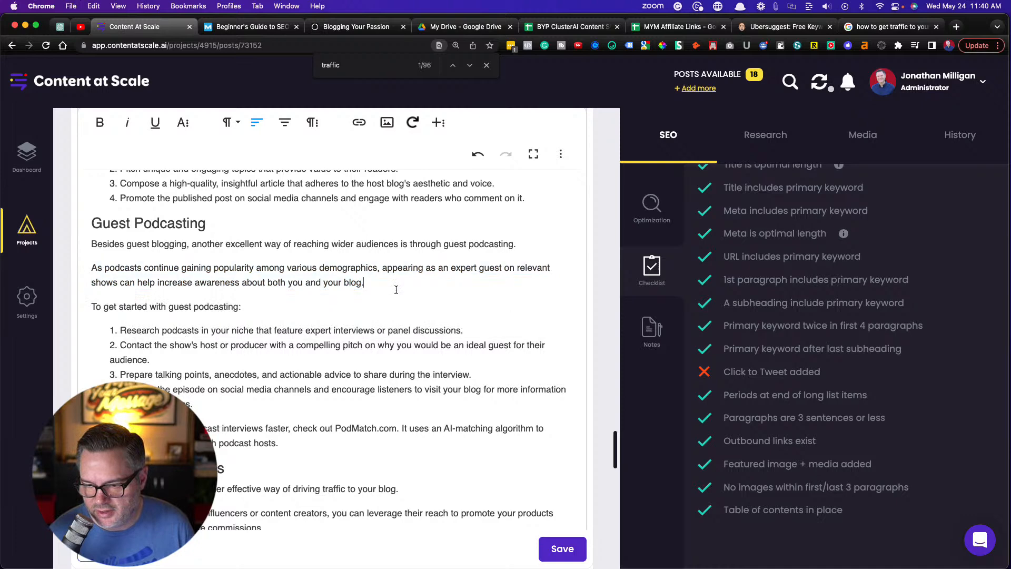
Add an empty line below the PodMatch.com ProTip paragraph and show the additional rich-content options for inserting a Click to Tweet
scroll(396, 289, "down", 4)
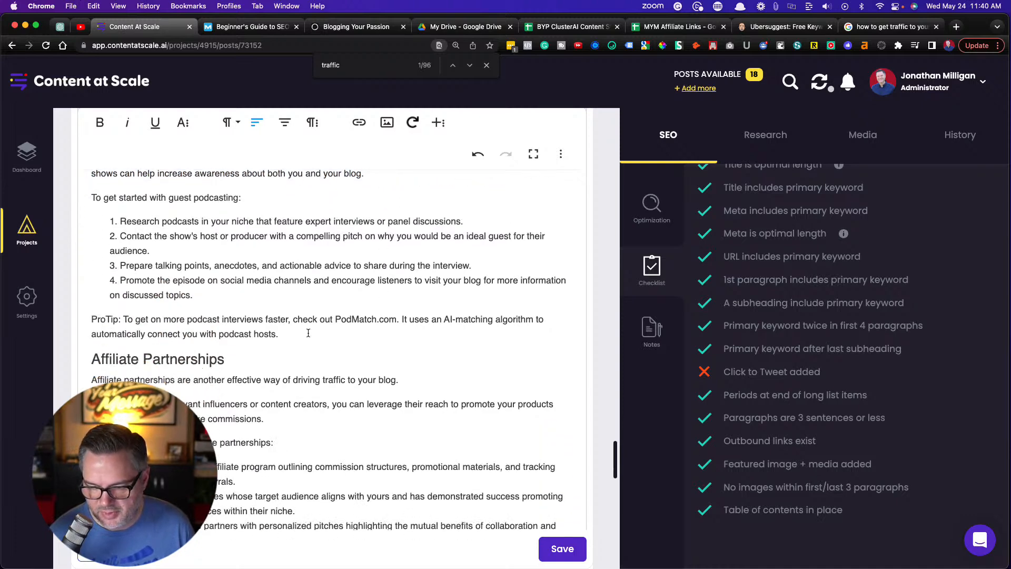
left_click(297, 339)
key("Return")
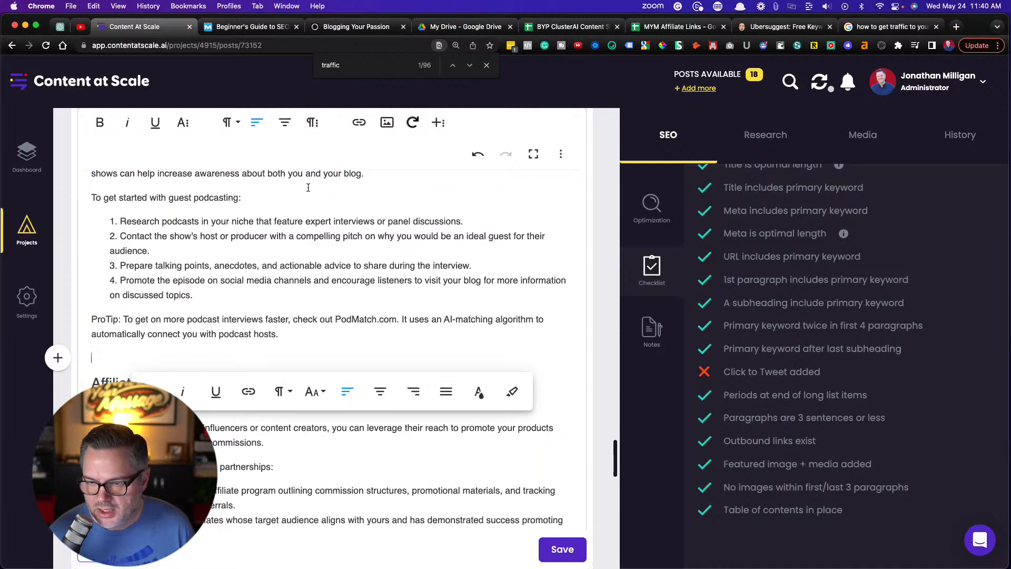
left_click(312, 124)
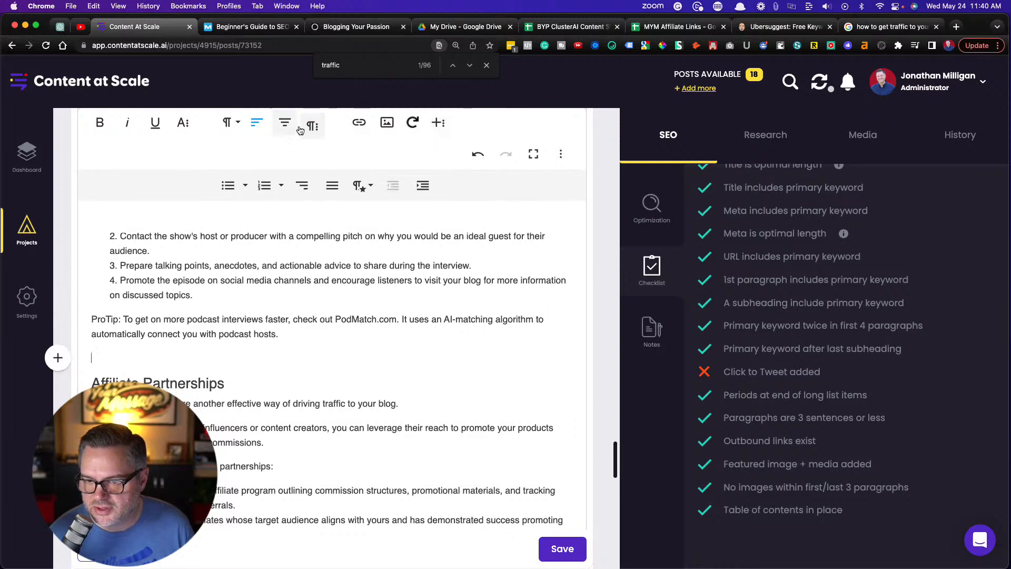
left_click(438, 124)
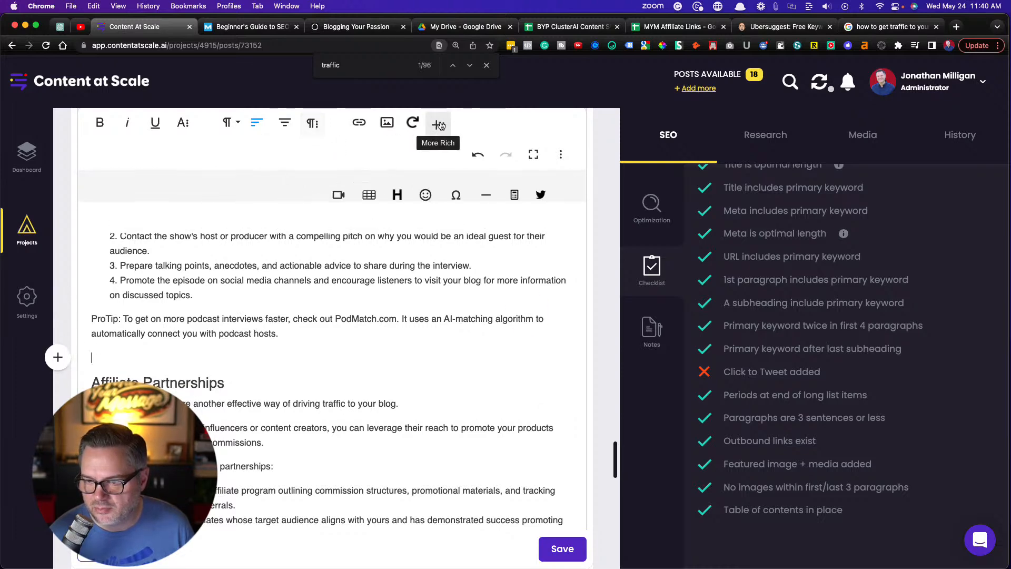
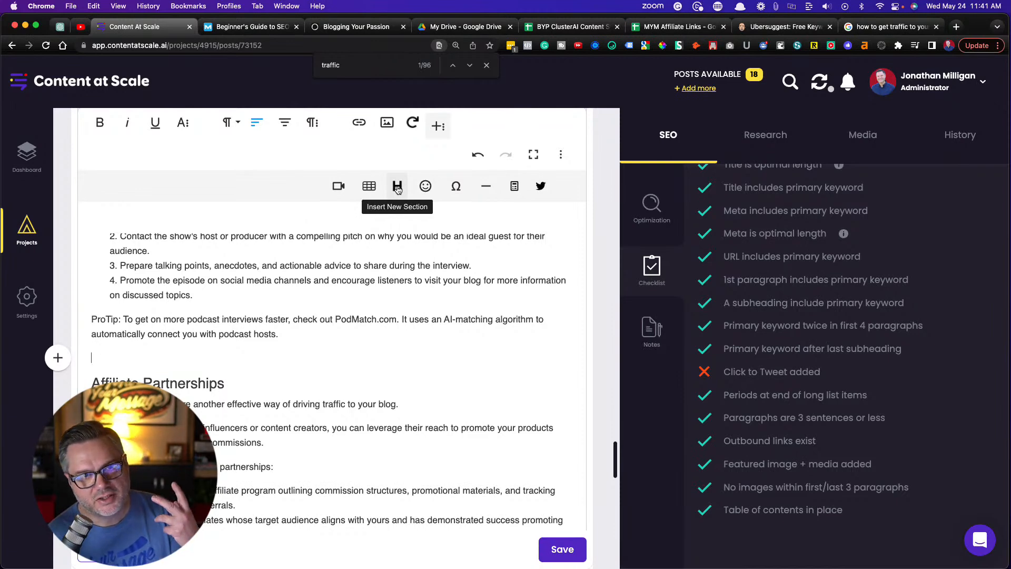
Insert a Click to Tweet below the PodMatch.com ProTip, fill it with the copied "As podcasts continue gaining popularity" text, and save the article
left_click(397, 187)
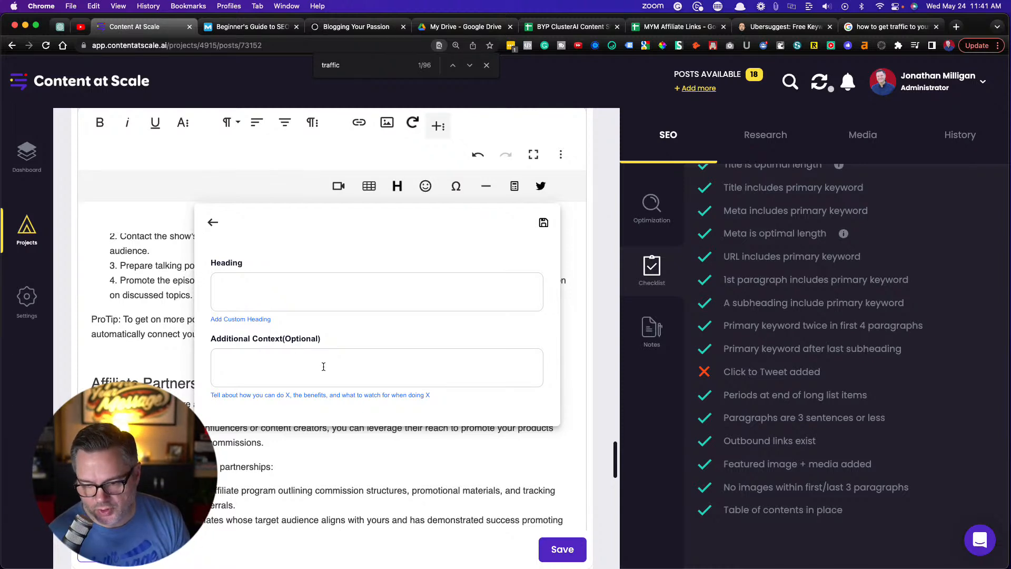
left_click(143, 355)
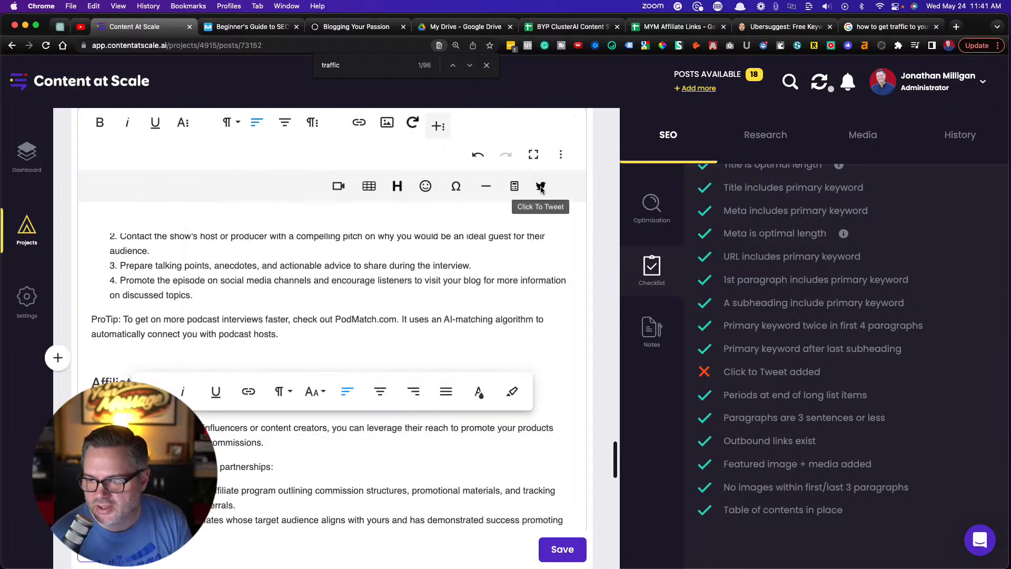
left_click(539, 188)
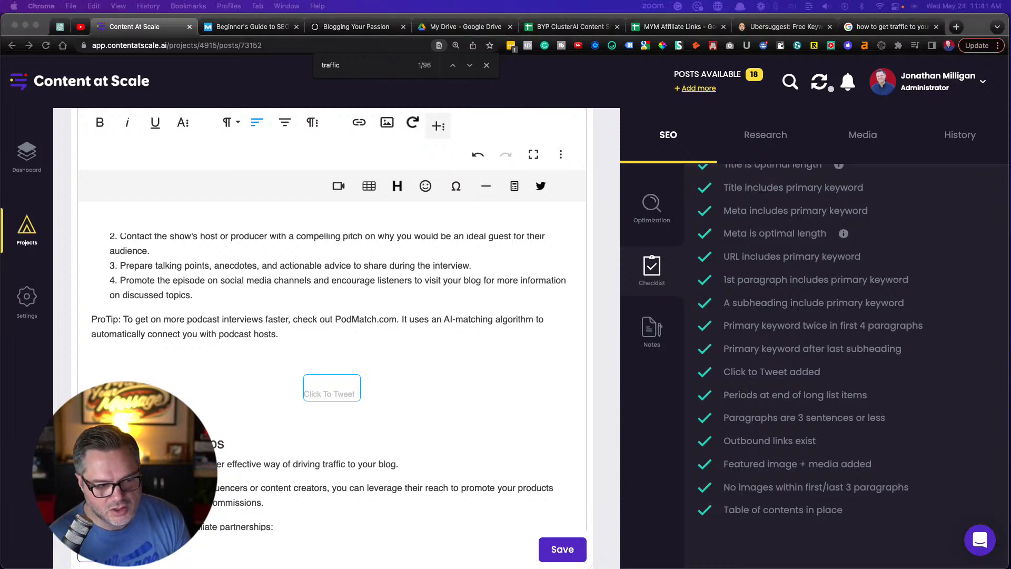
left_click(327, 386)
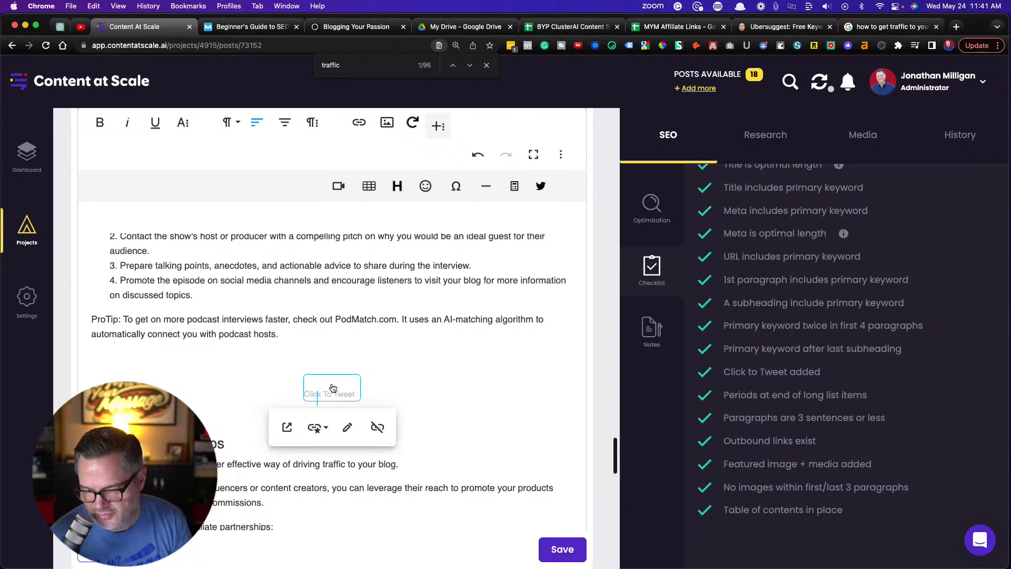
key("super+v")
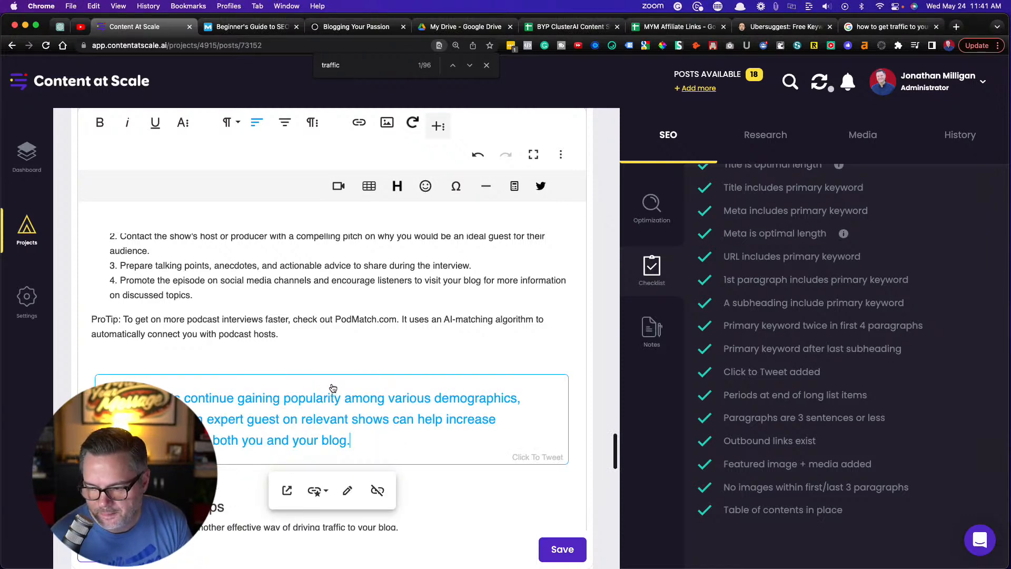
scroll(332, 348, "down", 3)
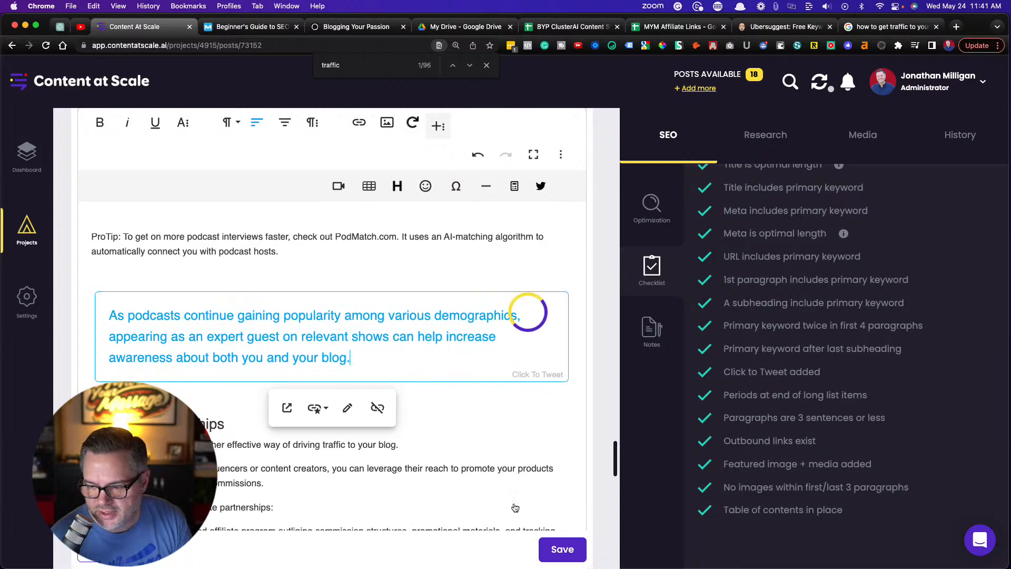
left_click(567, 550)
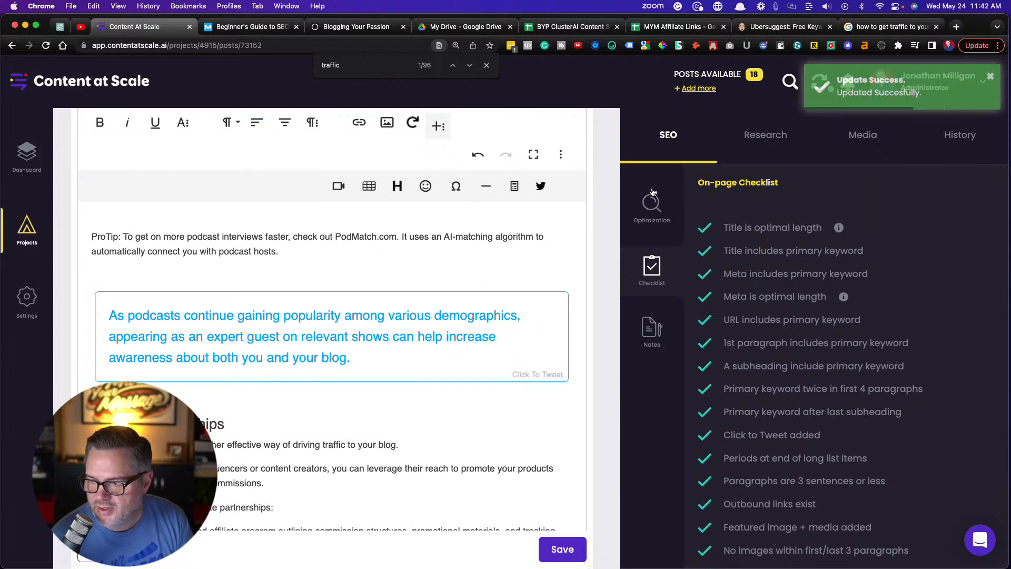
Review the article's optimization score and read through the Keywords and Entities list for underused terms
left_click(651, 207)
scroll(772, 351, "down", 5)
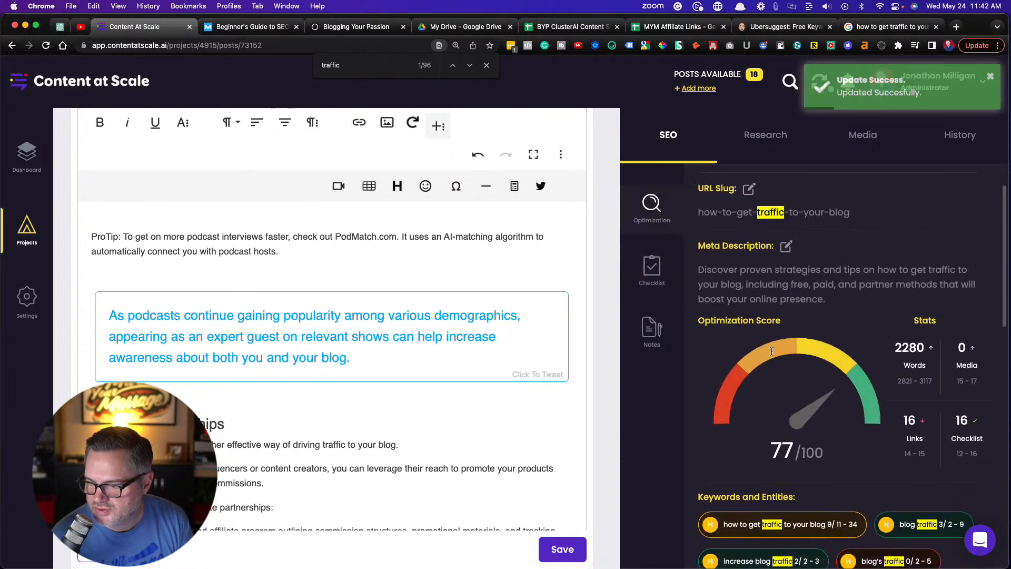
scroll(792, 392, "down", 3)
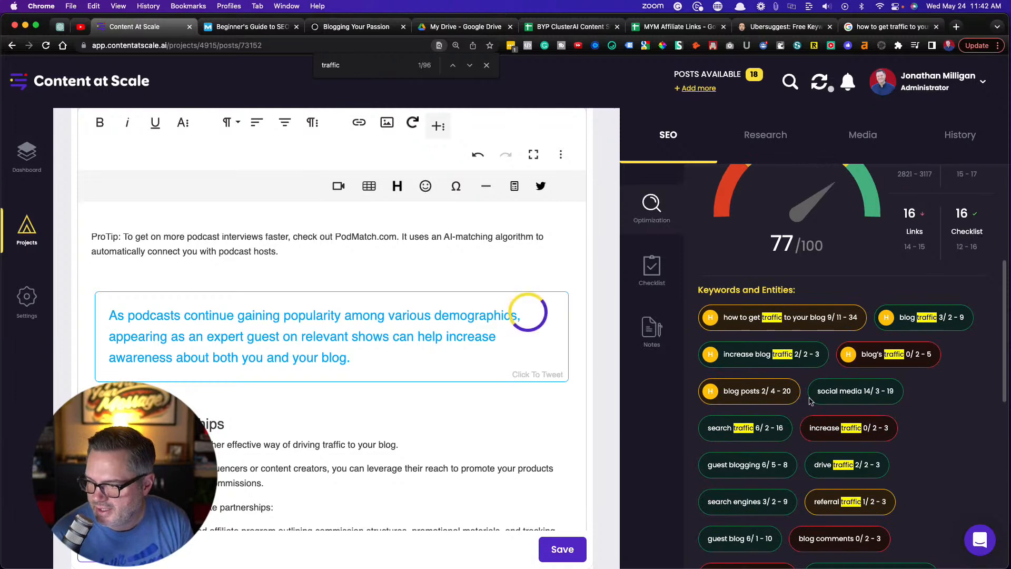
scroll(850, 434, "down", 2)
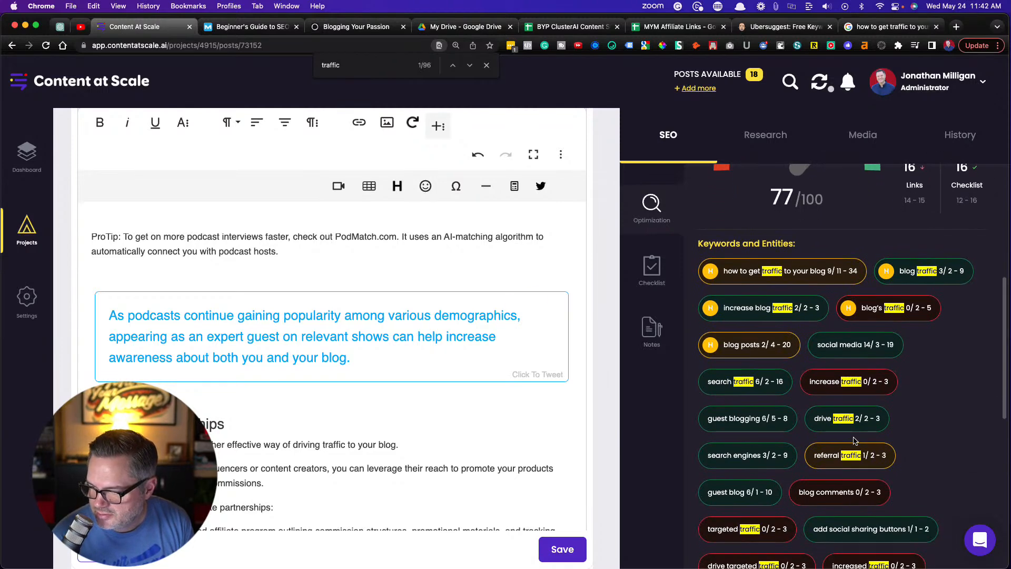
scroll(853, 440, "down", 3)
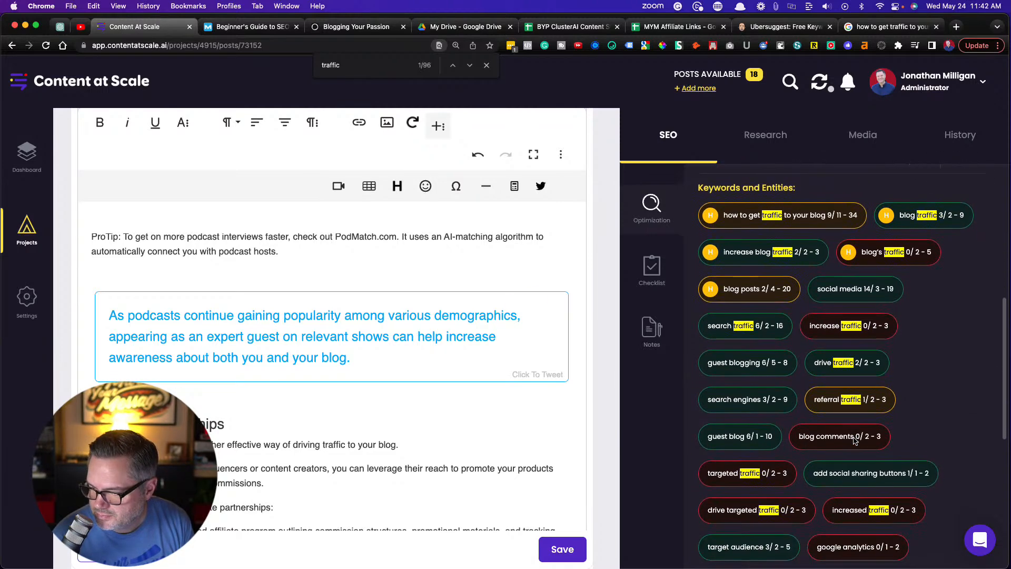
scroll(854, 440, "down", 5)
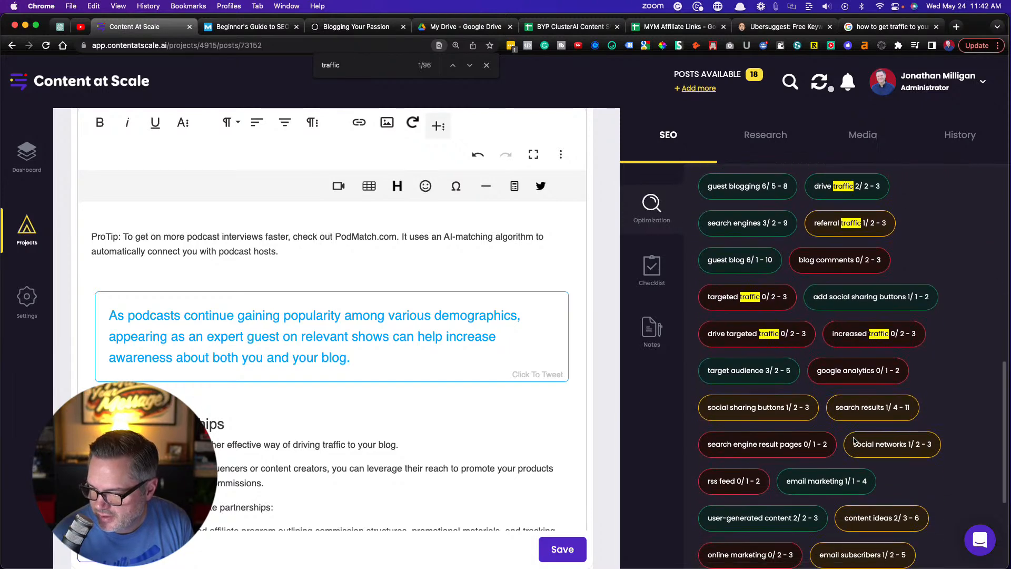
scroll(854, 440, "down", 3)
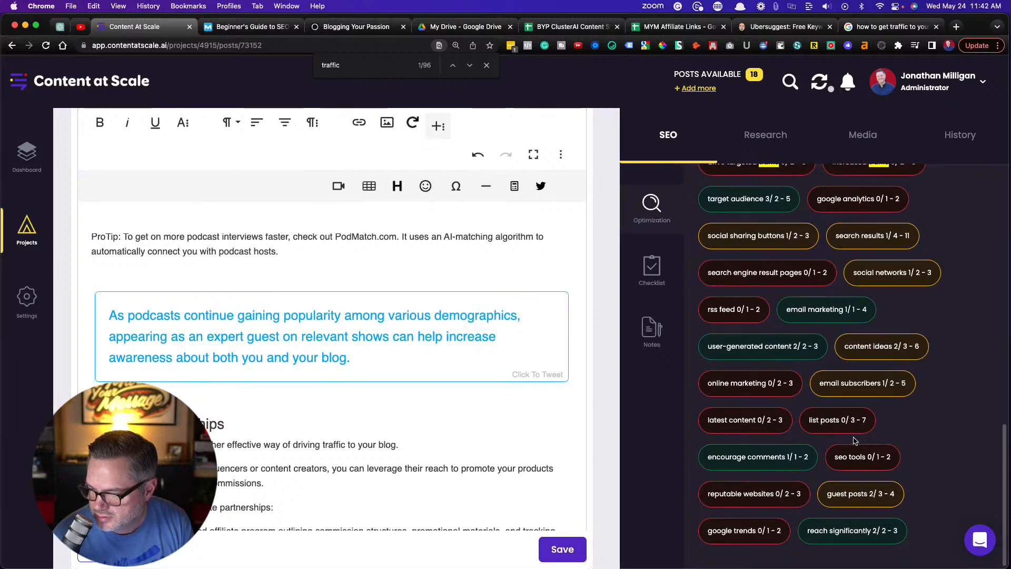
Under Search Traffic and Blog SEO, change "tools" to "SEO tools", add a line ending "tool is Ubersuggest." below the list, and save
scroll(236, 270, "up", 10)
scroll(235, 270, "up", 15)
scroll(235, 269, "up", 15)
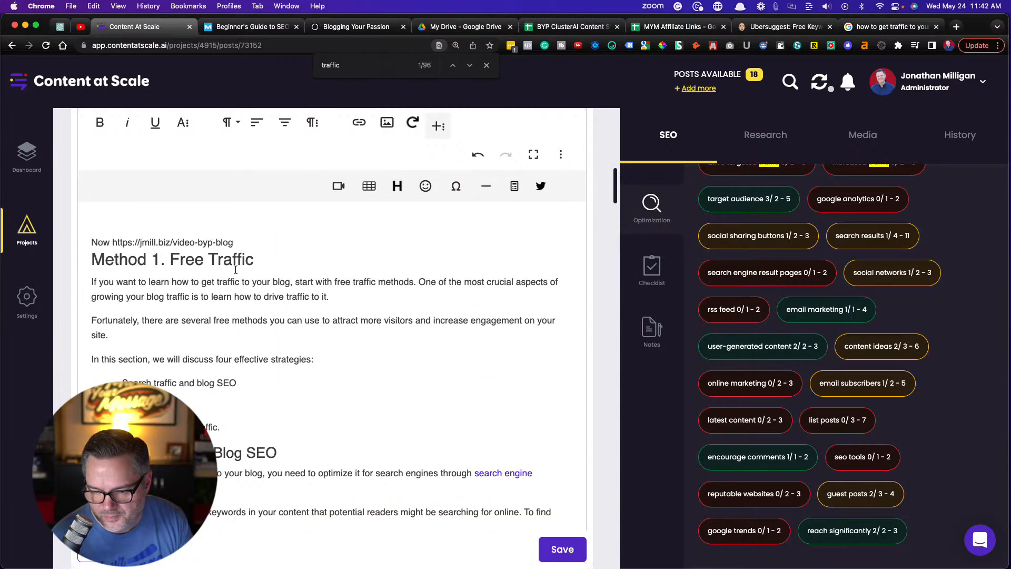
scroll(236, 269, "down", 3)
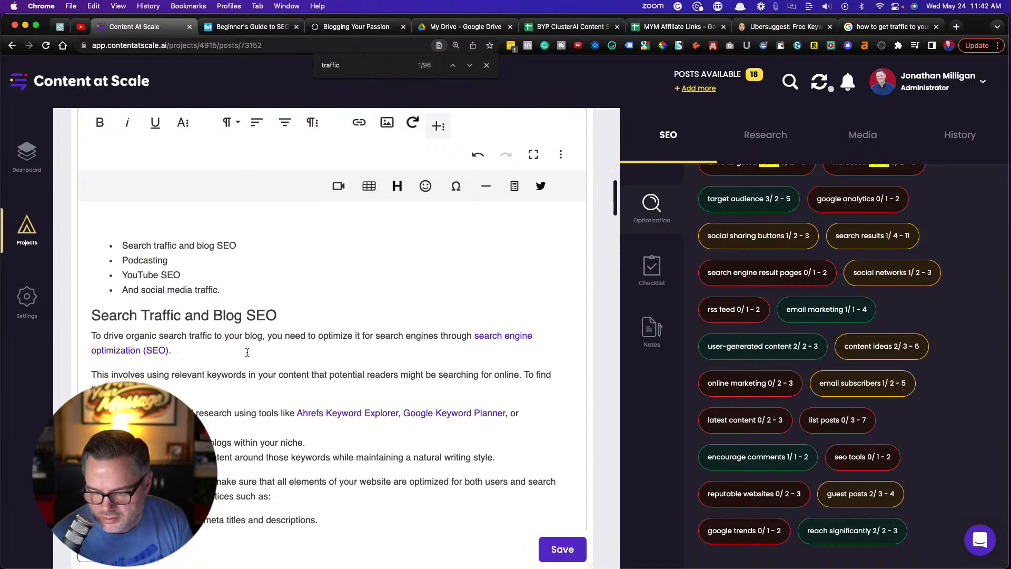
scroll(247, 352, "down", 2)
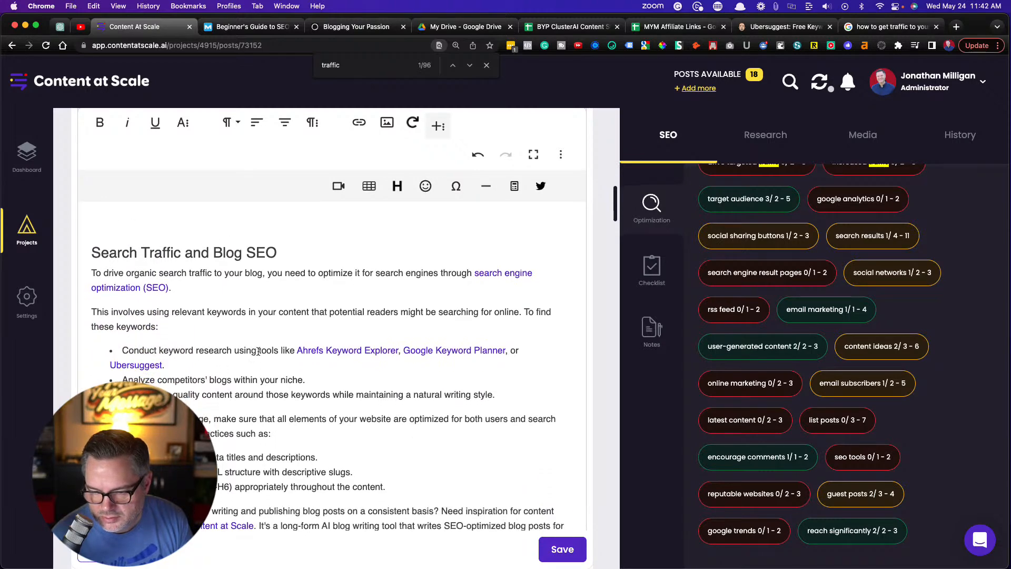
left_click(258, 351)
type("SEO")
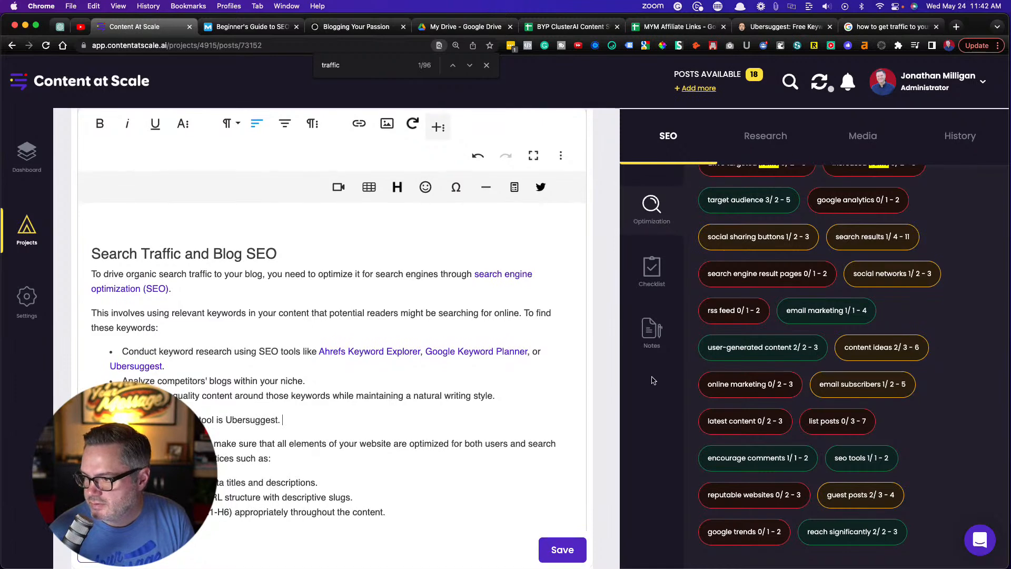
scroll(762, 368, "up", 10)
scroll(762, 368, "down", 1)
scroll(763, 367, "down", 10)
left_click(557, 550)
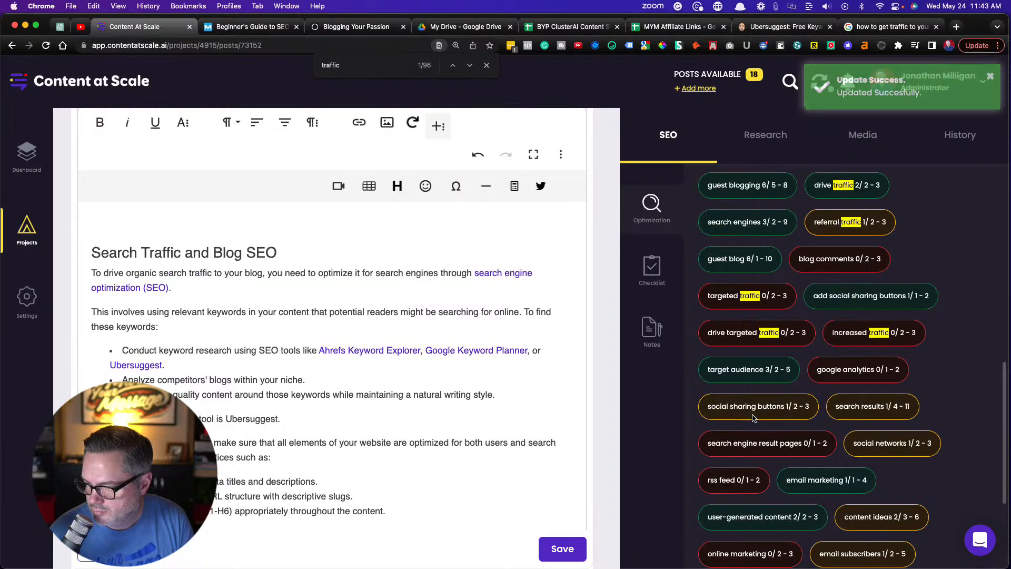
Check the updated Keywords and Entities list and optimization score, and save the article again
scroll(752, 417, "up", 3)
scroll(752, 417, "up", 2)
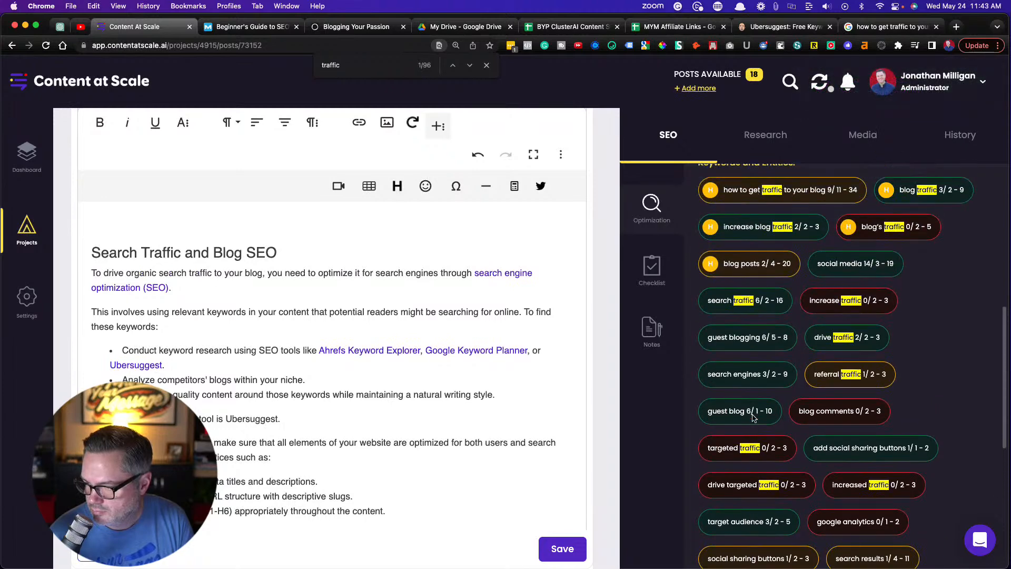
scroll(752, 415, "down", 4)
scroll(752, 415, "down", 6)
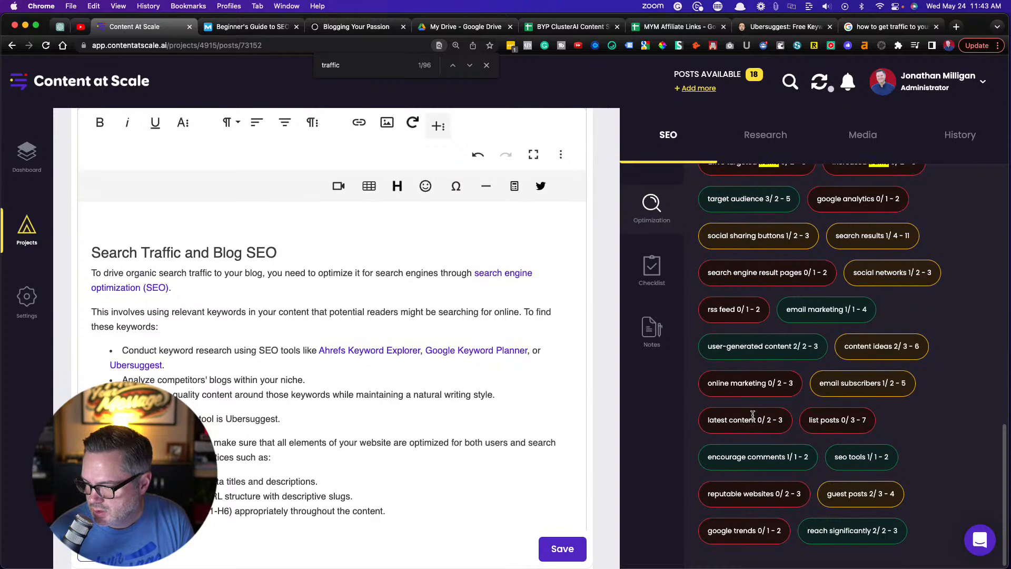
scroll(752, 415, "up", 10)
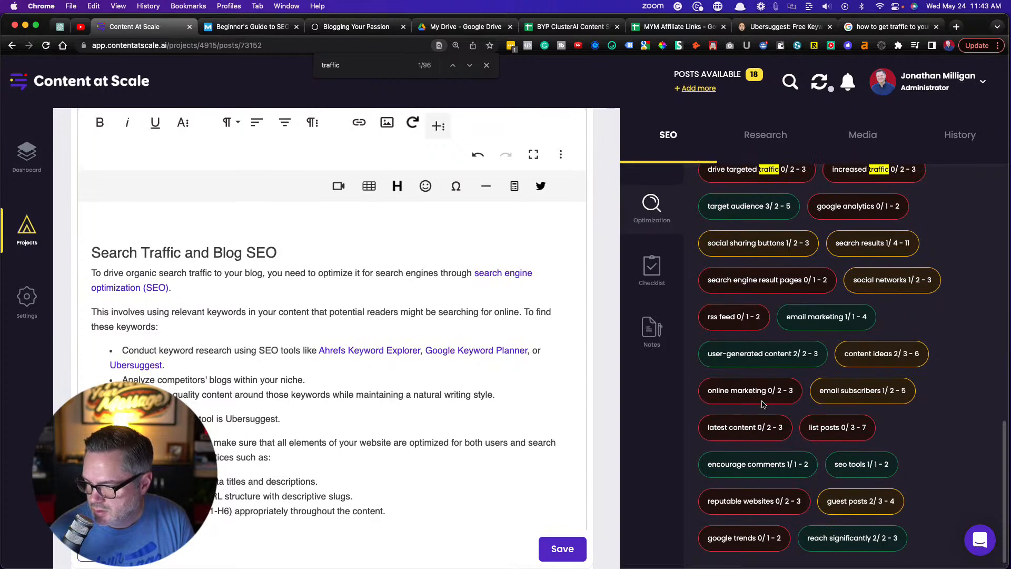
left_click(551, 549)
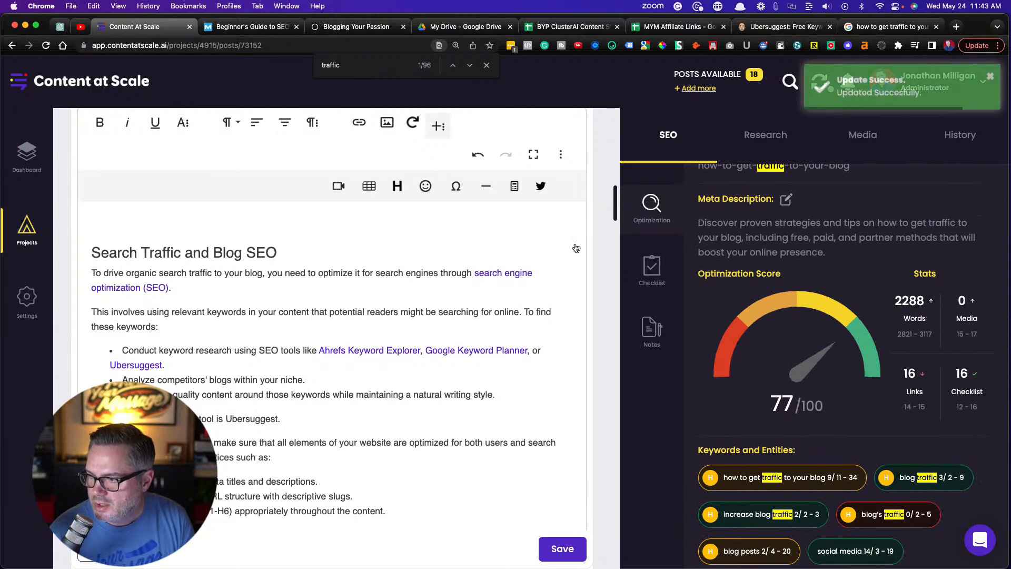
Browse the featured image gallery results for "how to get traffic to your blog"
left_click(866, 138)
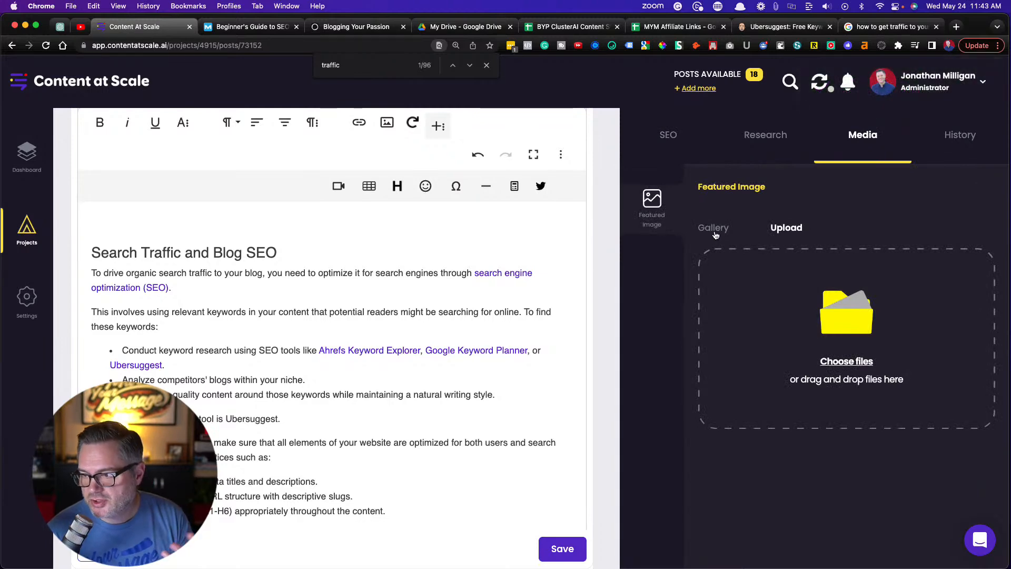
left_click(714, 230)
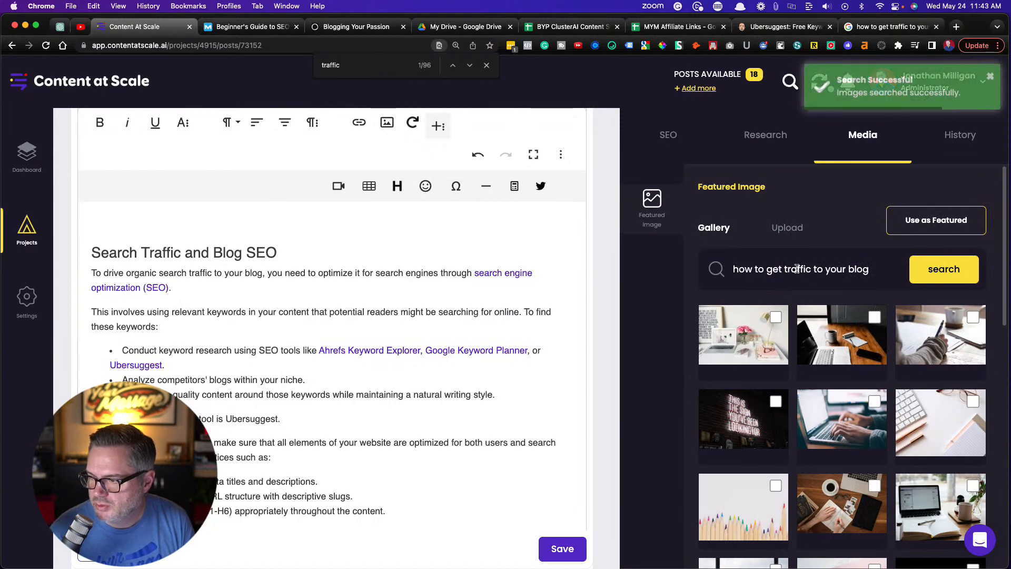
scroll(851, 321, "down", 3)
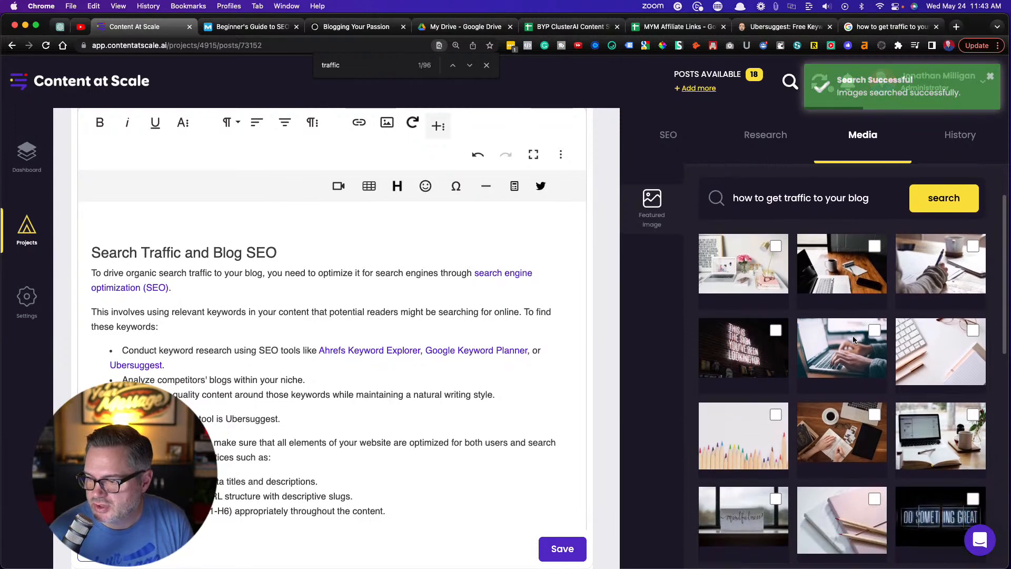
scroll(853, 340, "down", 8)
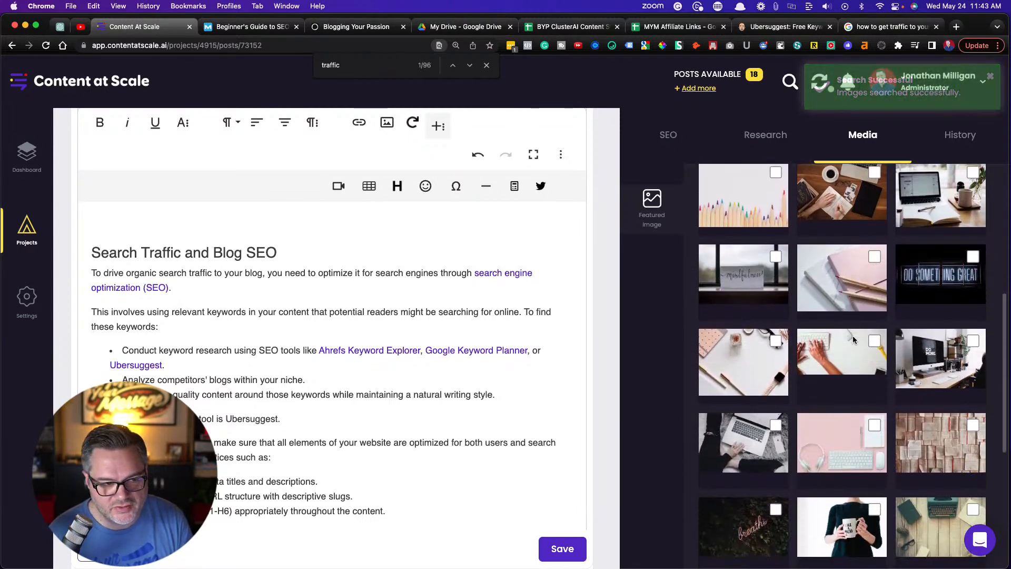
scroll(854, 340, "up", 10)
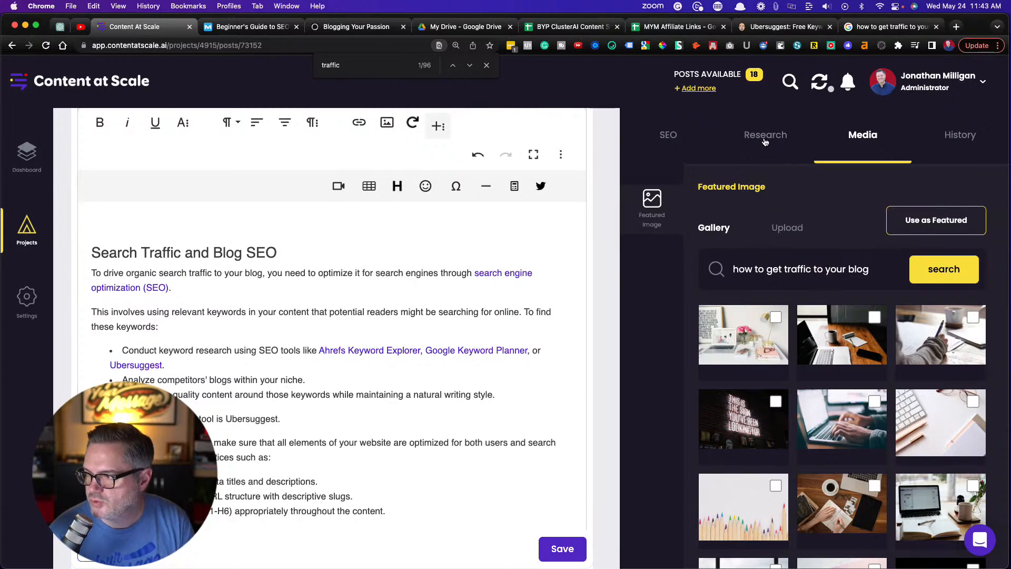
Request a plagiarism scan of the article and open the scan result
left_click(765, 140)
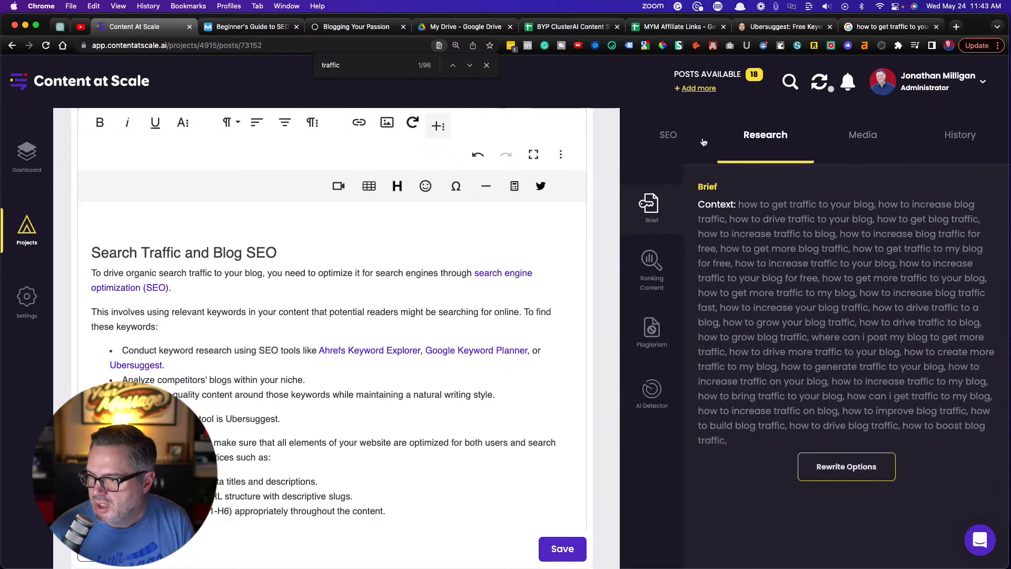
left_click(678, 141)
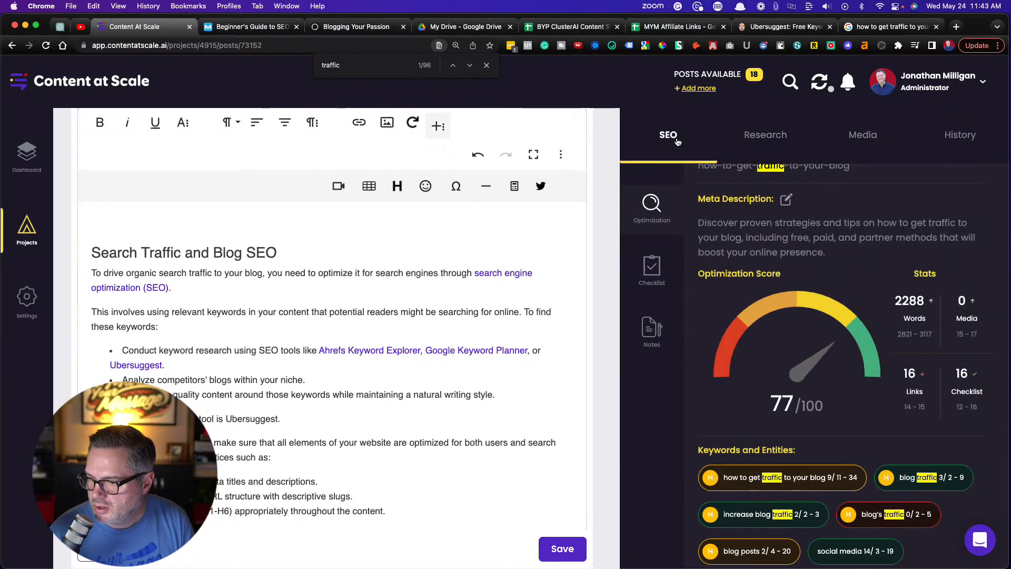
left_click(754, 139)
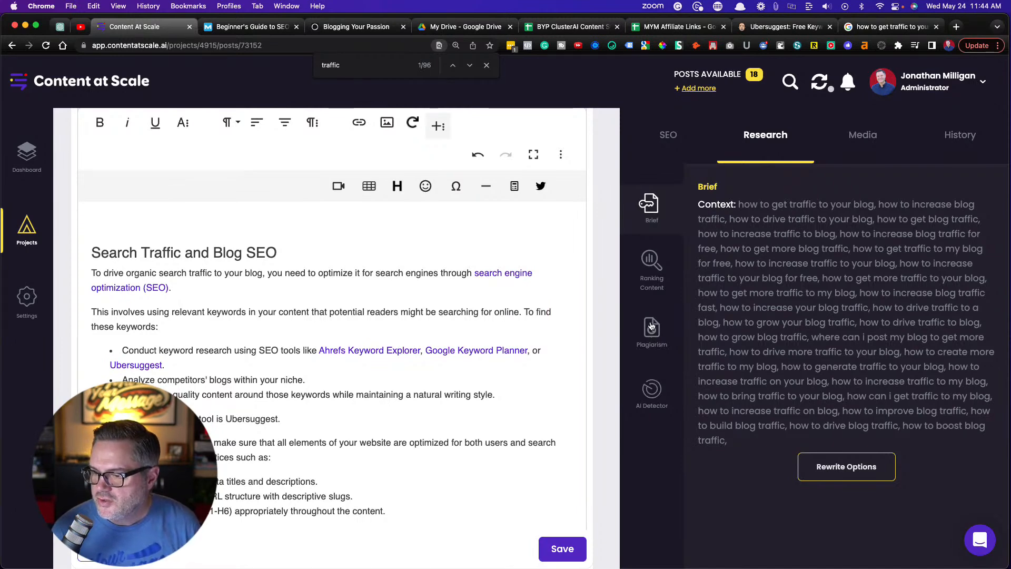
left_click(653, 333)
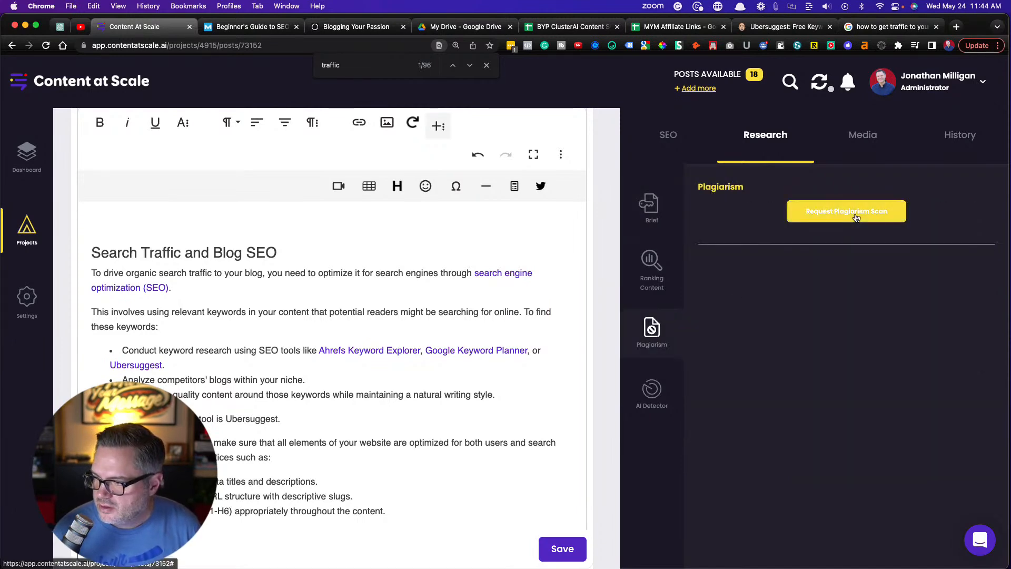
left_click(855, 217)
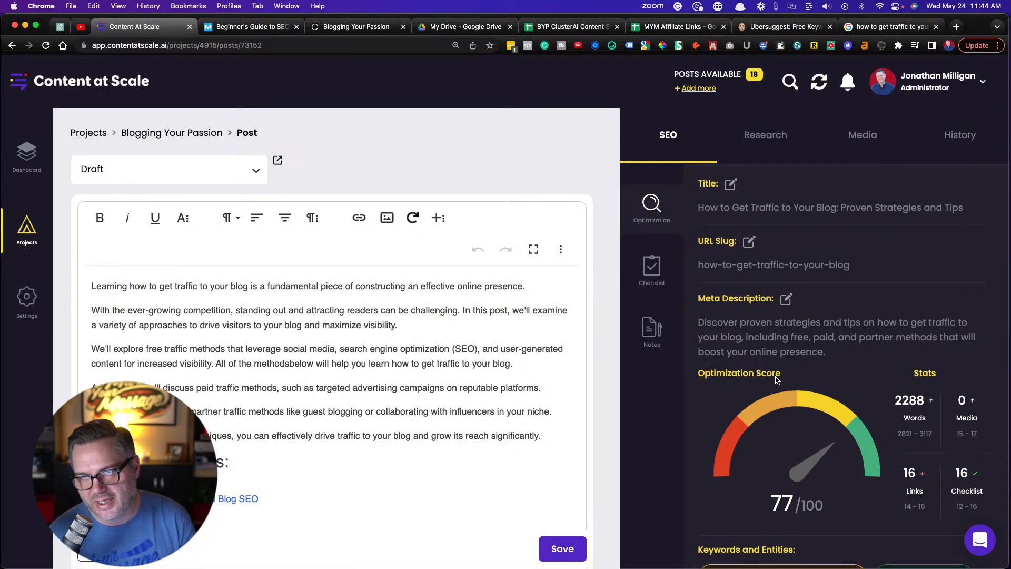
left_click(774, 135)
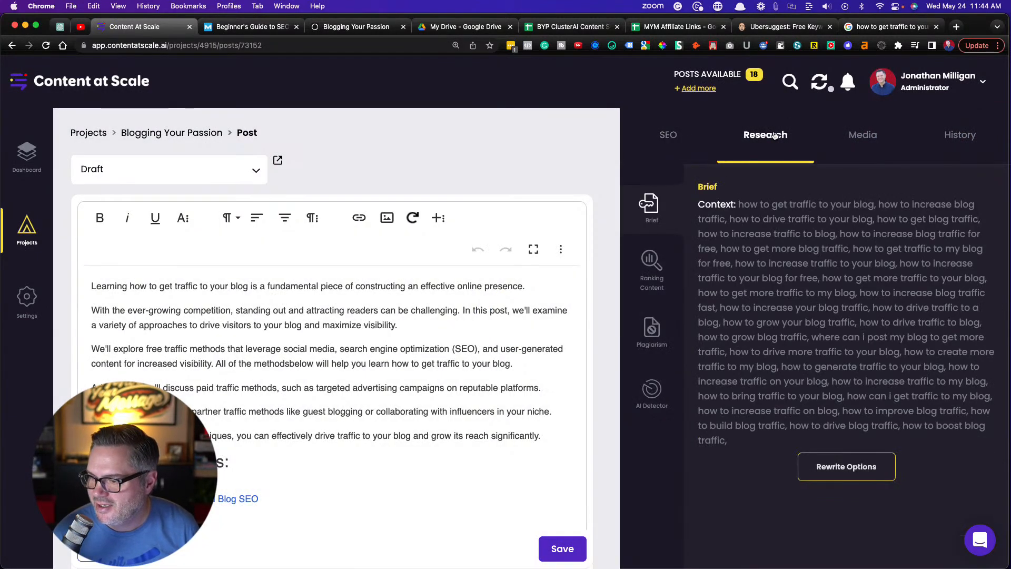
left_click(651, 337)
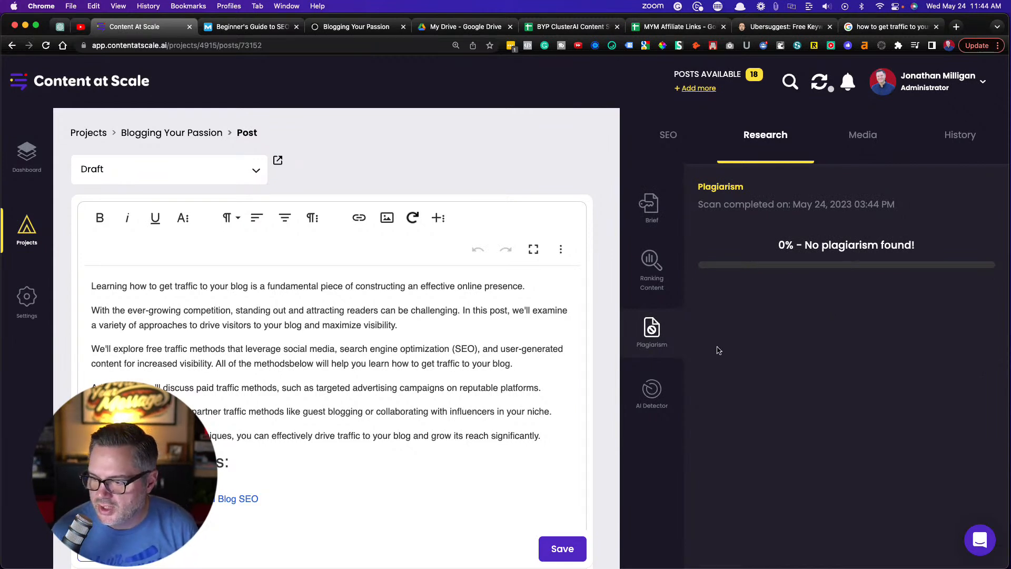
Run AI detection on the article, review the resulting scores, and save the post
left_click(644, 392)
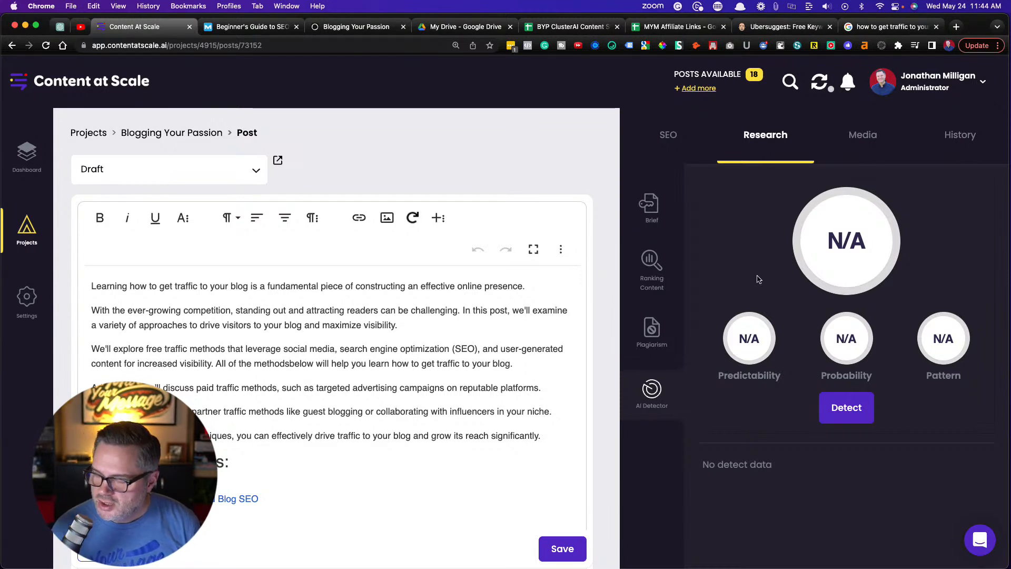
left_click(841, 415)
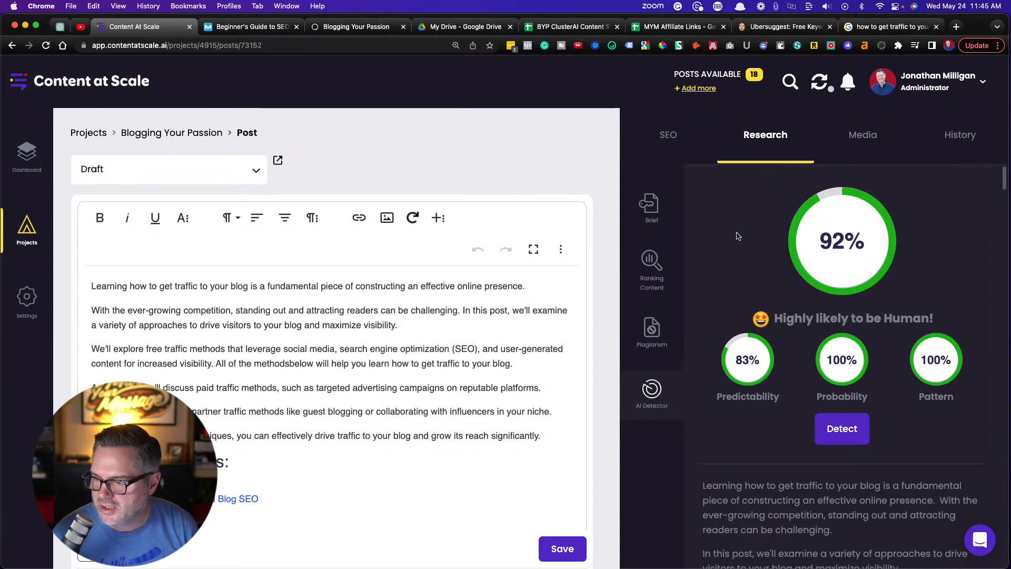
scroll(771, 279, "down", 3)
scroll(771, 279, "up", 3)
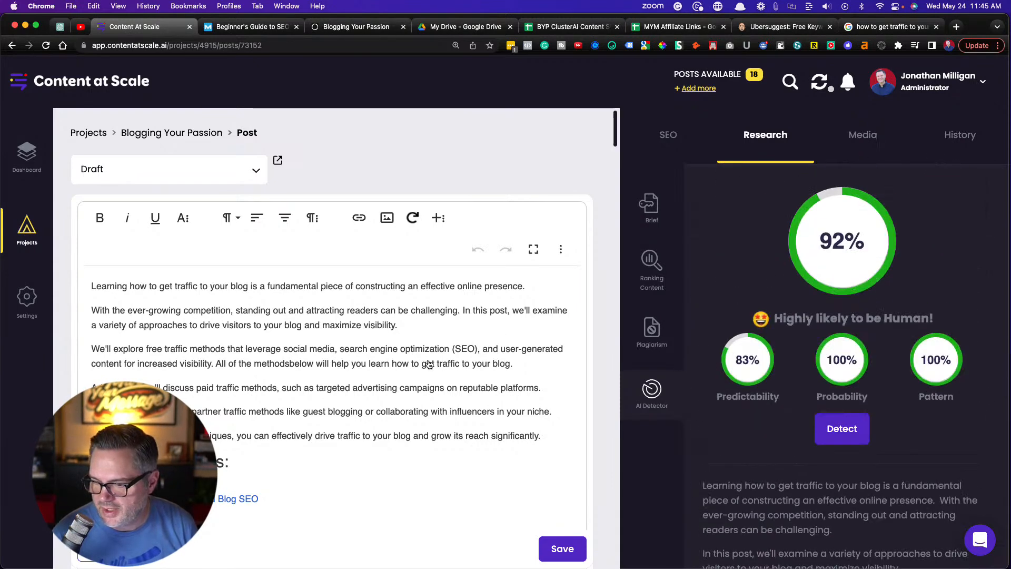
left_click(560, 548)
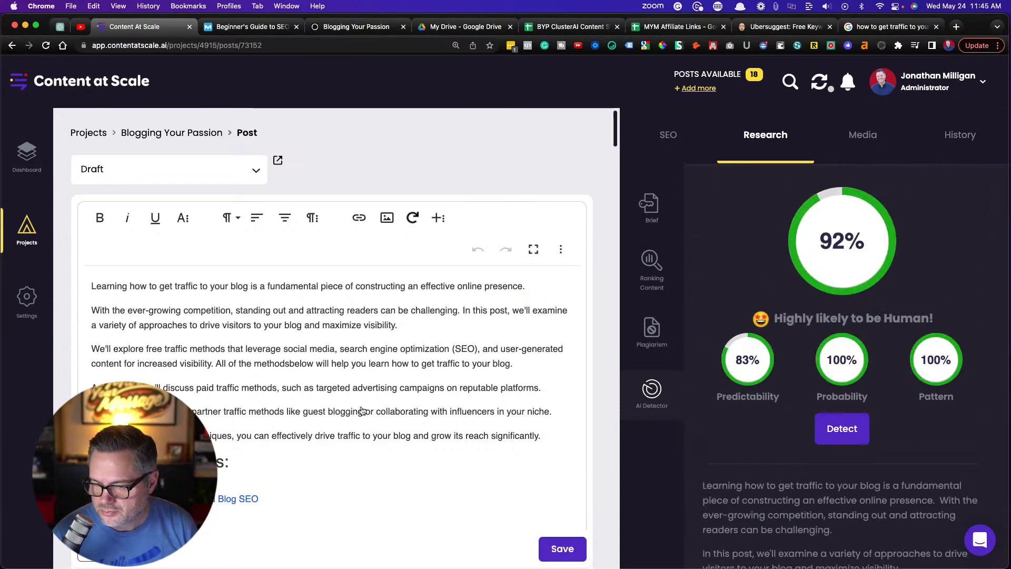
left_click(350, 28)
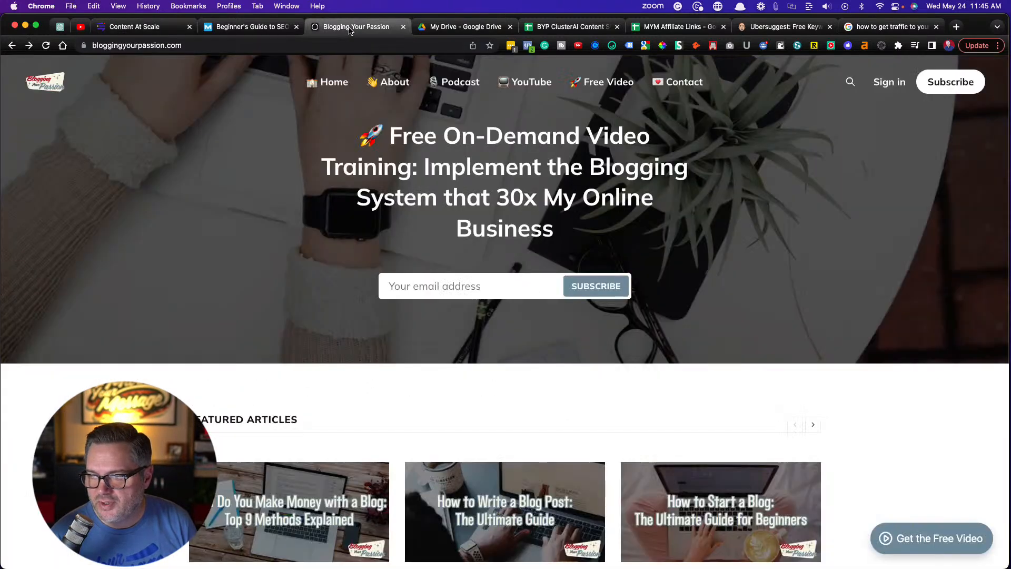
left_click(956, 28)
type("ghost")
key("Return")
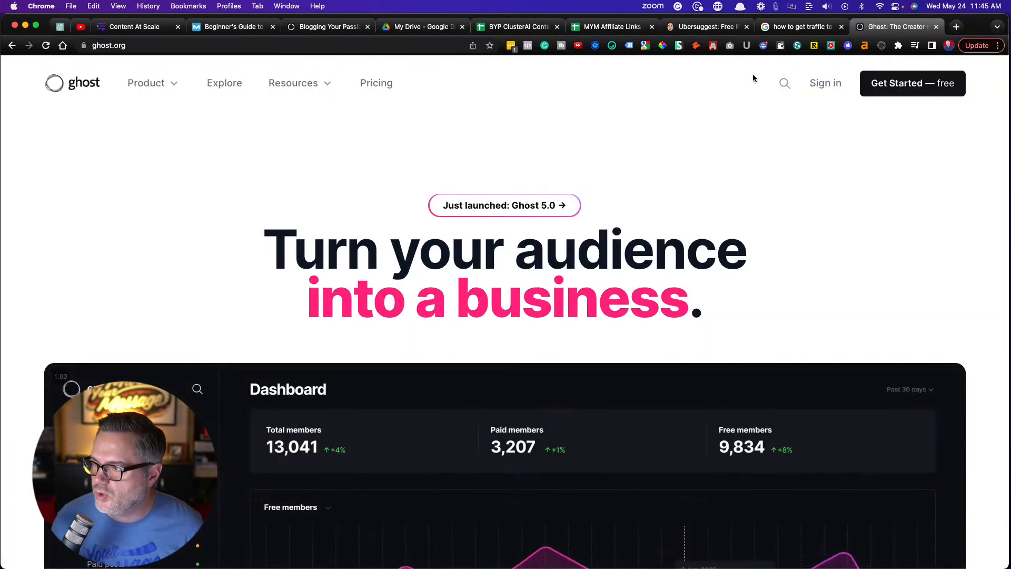
left_click(825, 84)
type("www.bloggingyourpassion.com")
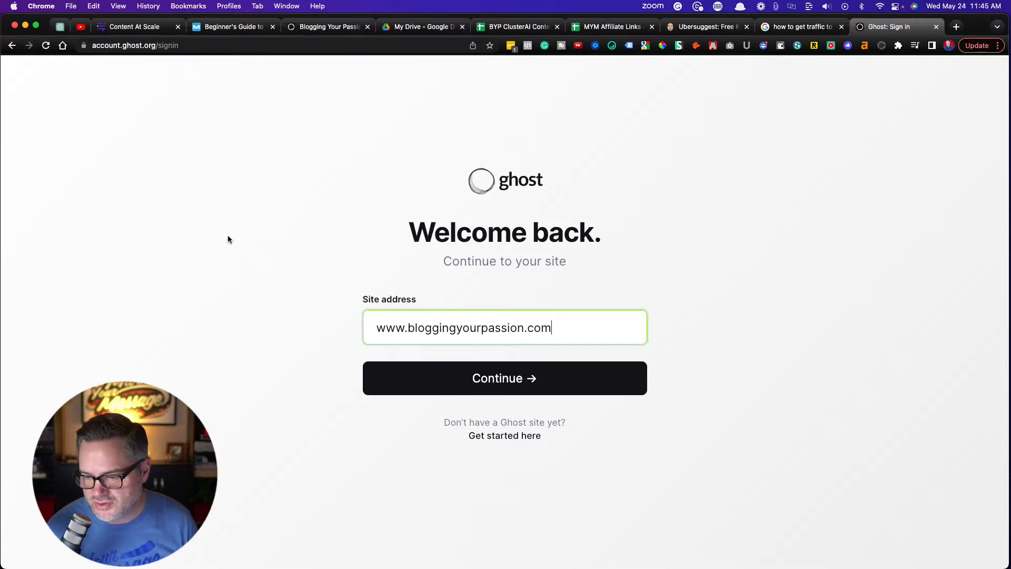
left_click(516, 382)
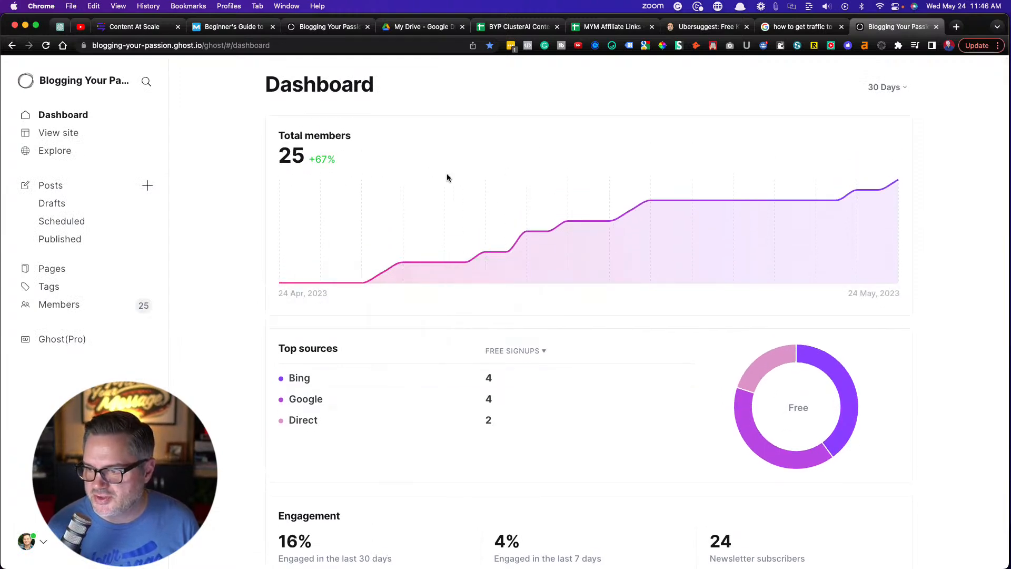
Review the Ghost dashboard's top sources, engagement and recent posts, and open the full list of posts
scroll(383, 345, "down", 2)
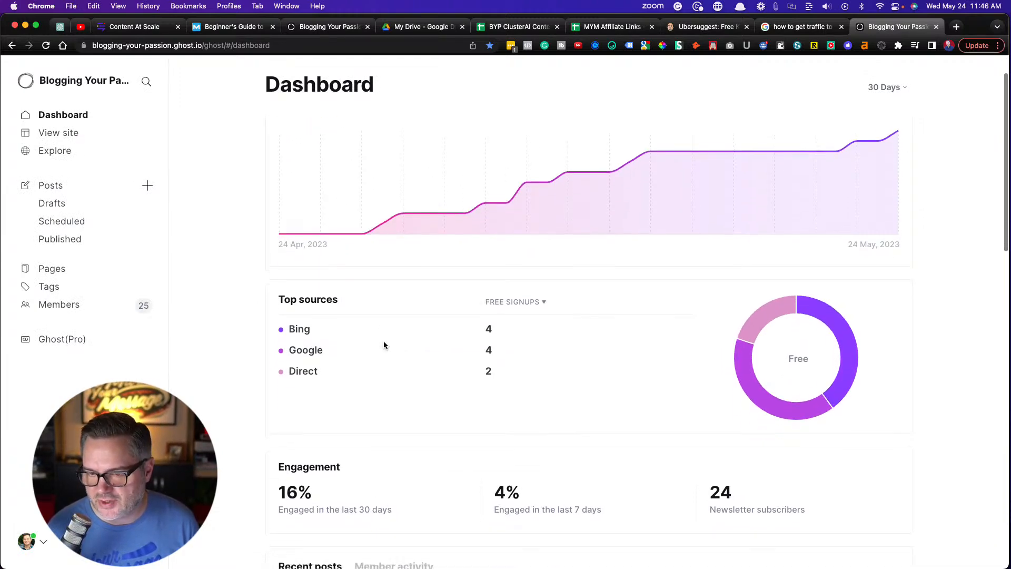
scroll(384, 344, "down", 2)
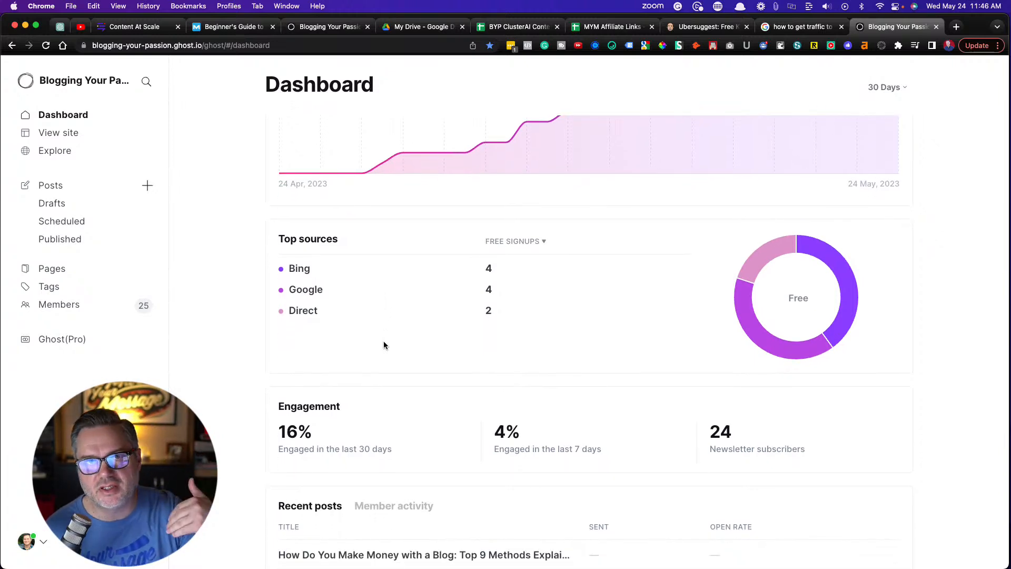
scroll(383, 345, "down", 5)
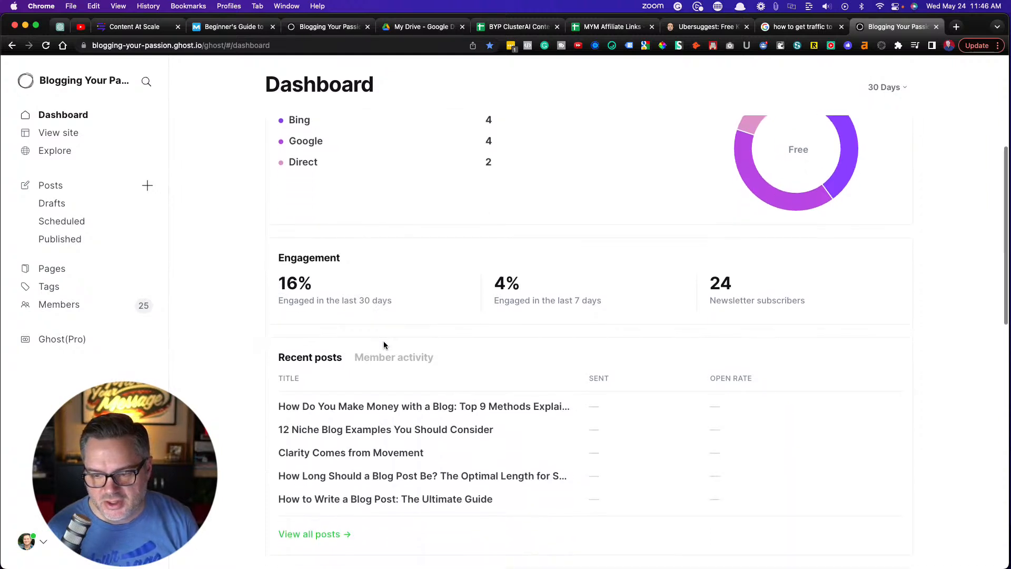
scroll(383, 345, "down", 4)
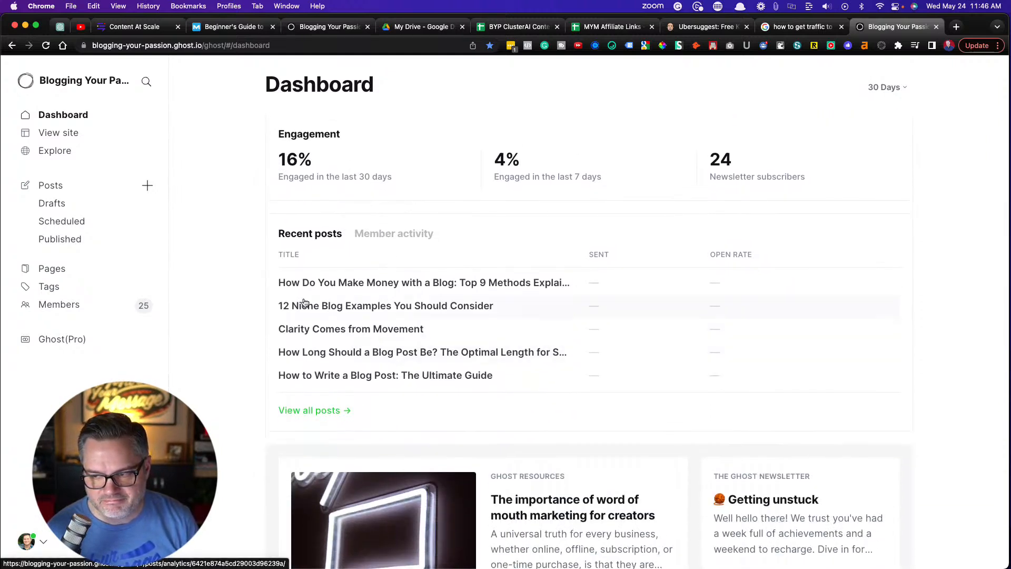
left_click(53, 189)
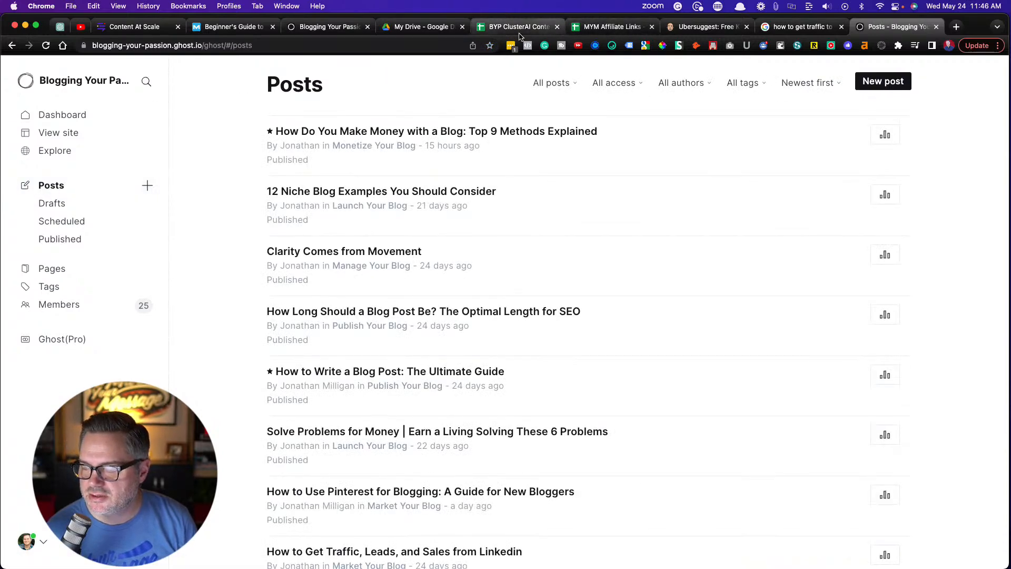
Switch to the BYP ClusterAI Content Strategy spreadsheet and examine the keywords with their workflow, platform and publish date columns
left_click(516, 26)
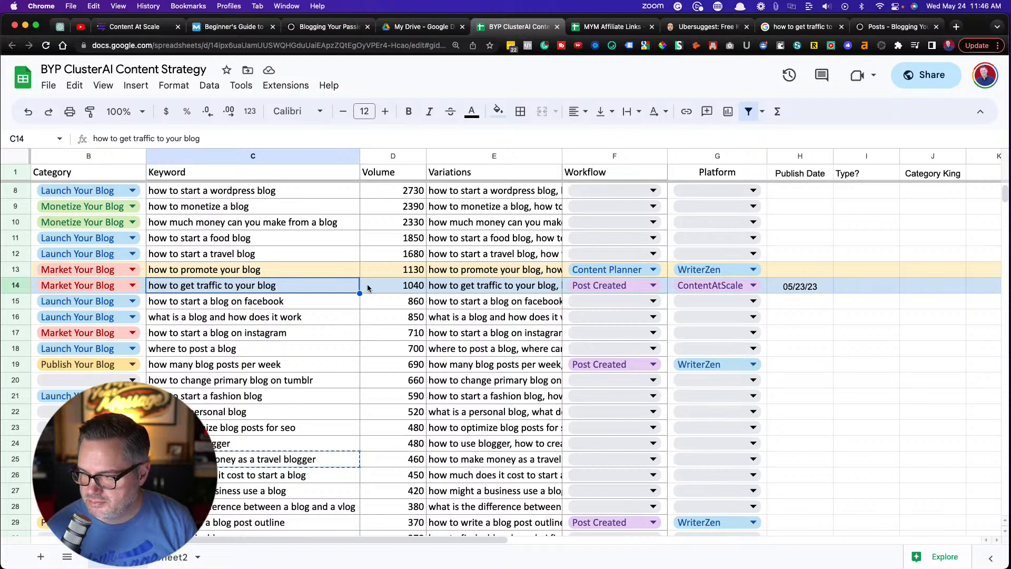
left_click(295, 302)
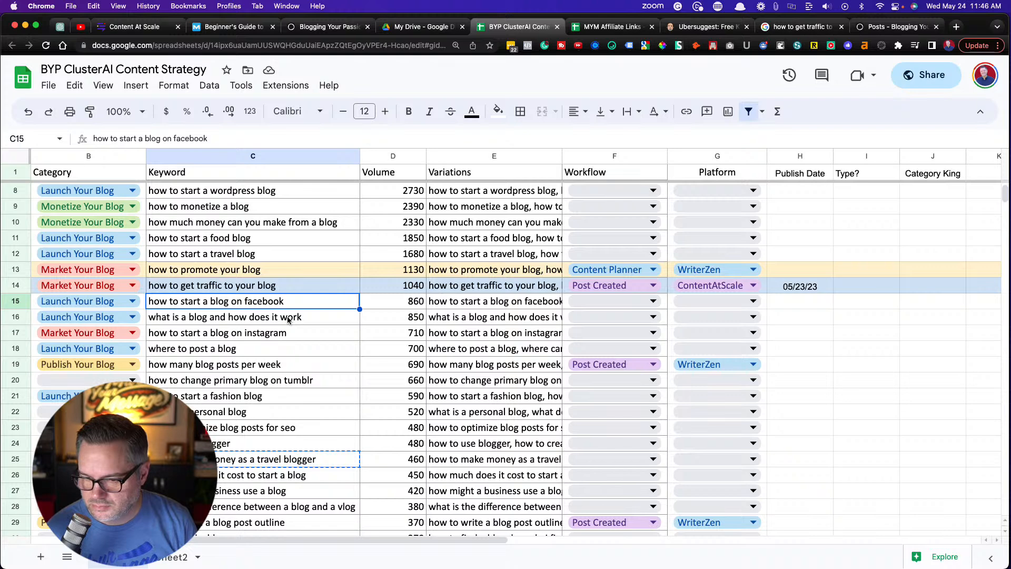
left_click(280, 245)
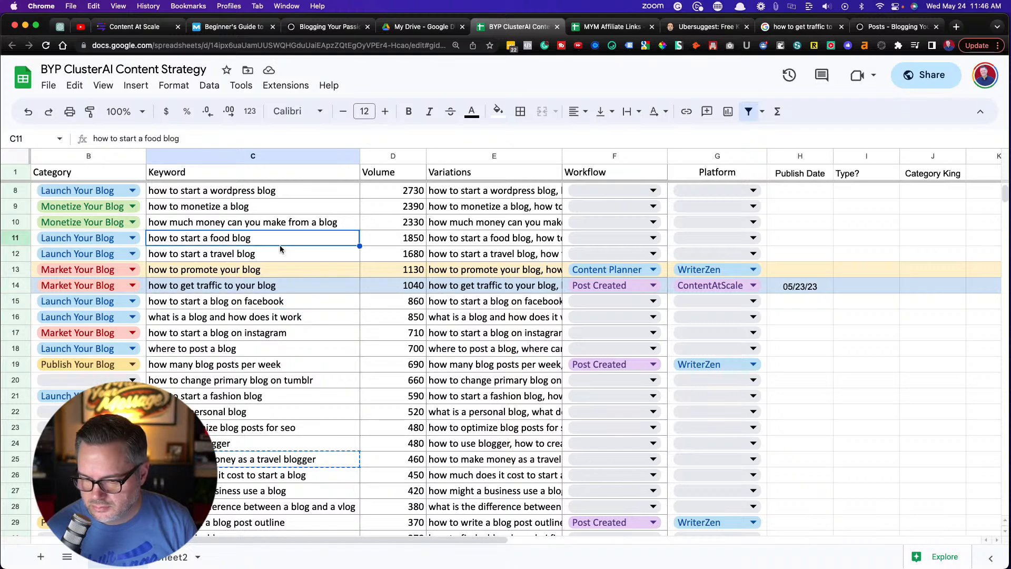
scroll(280, 246, "up", 3)
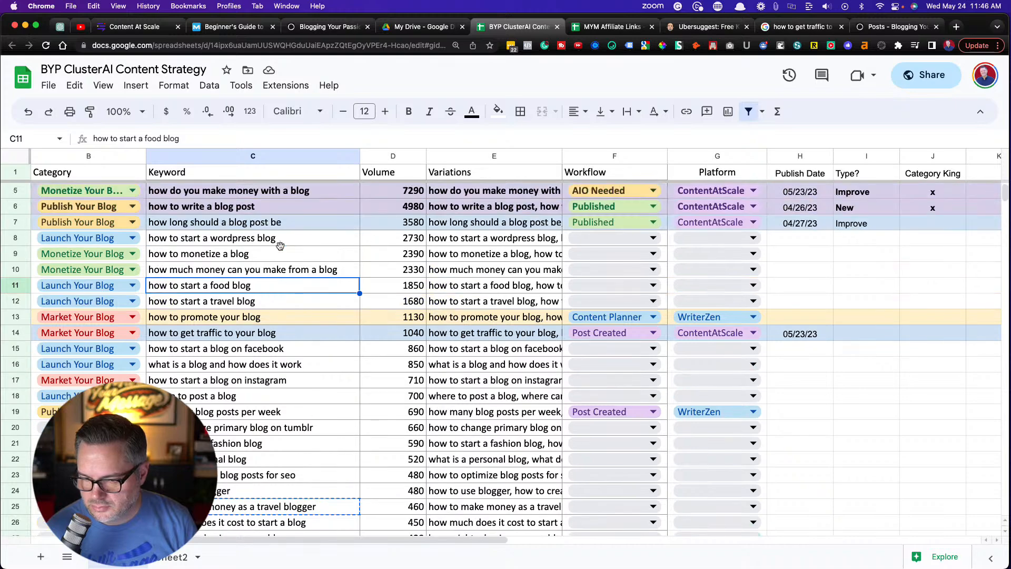
scroll(279, 245, "left", 2)
scroll(279, 249, "right", 3)
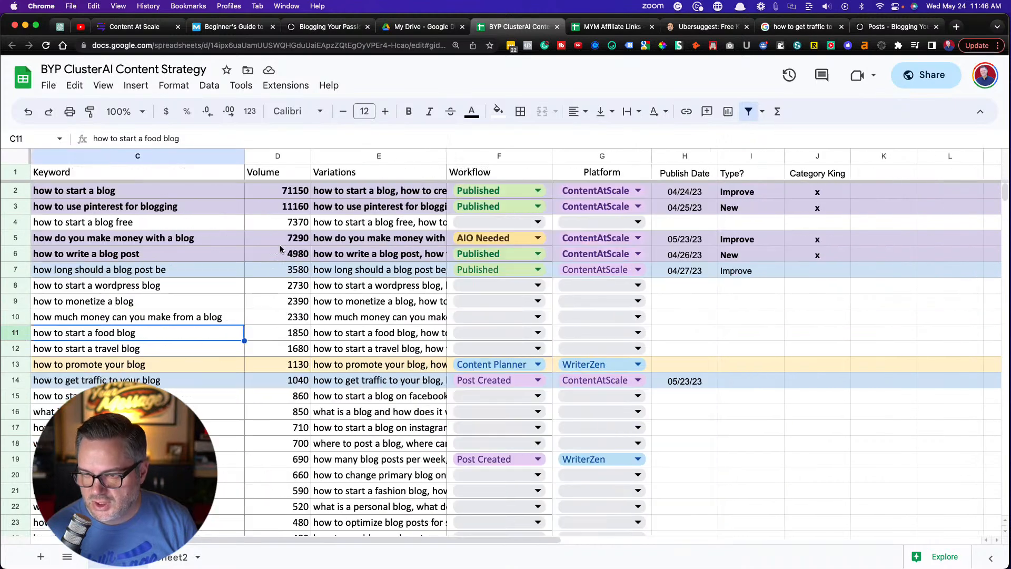
Return to Content at Scale and open the Blogging Your Passion project to view its posts
left_click(131, 29)
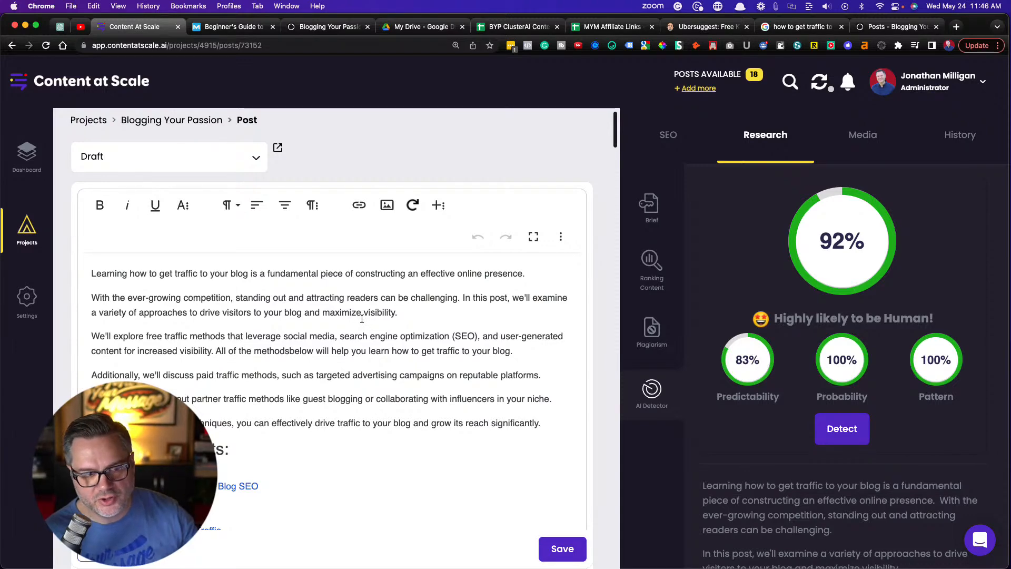
left_click(25, 157)
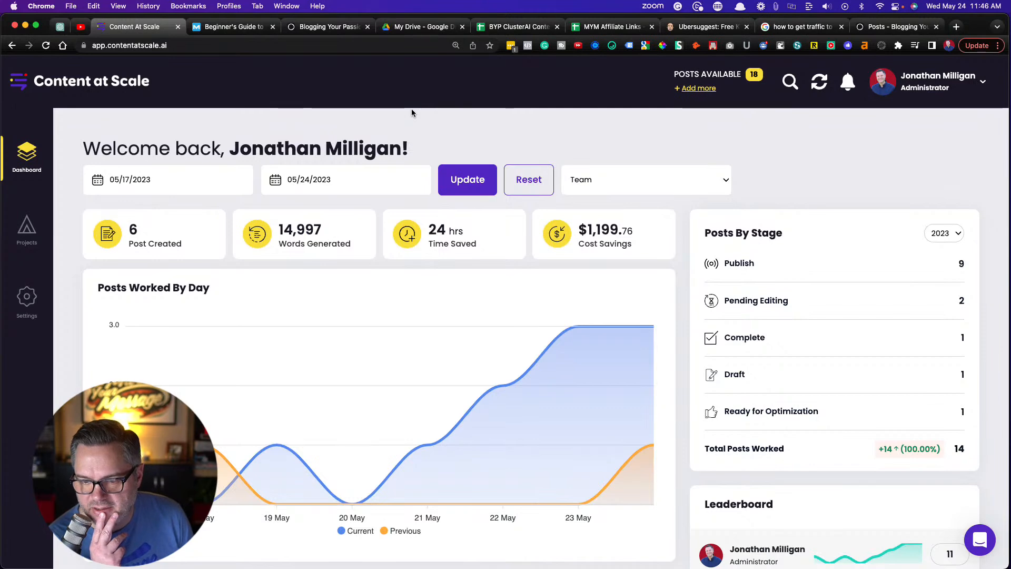
scroll(394, 335, "down", 1)
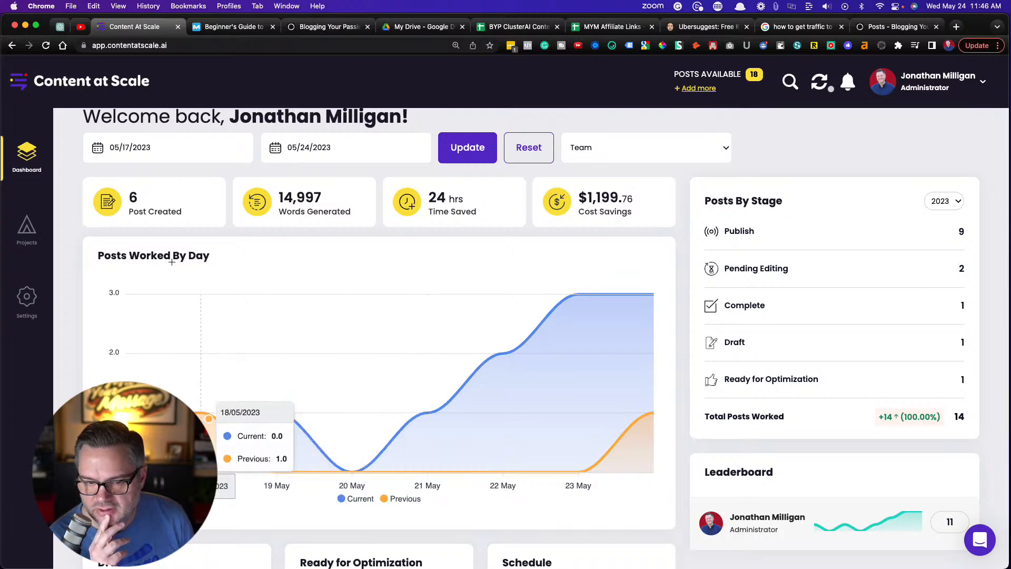
left_click(29, 232)
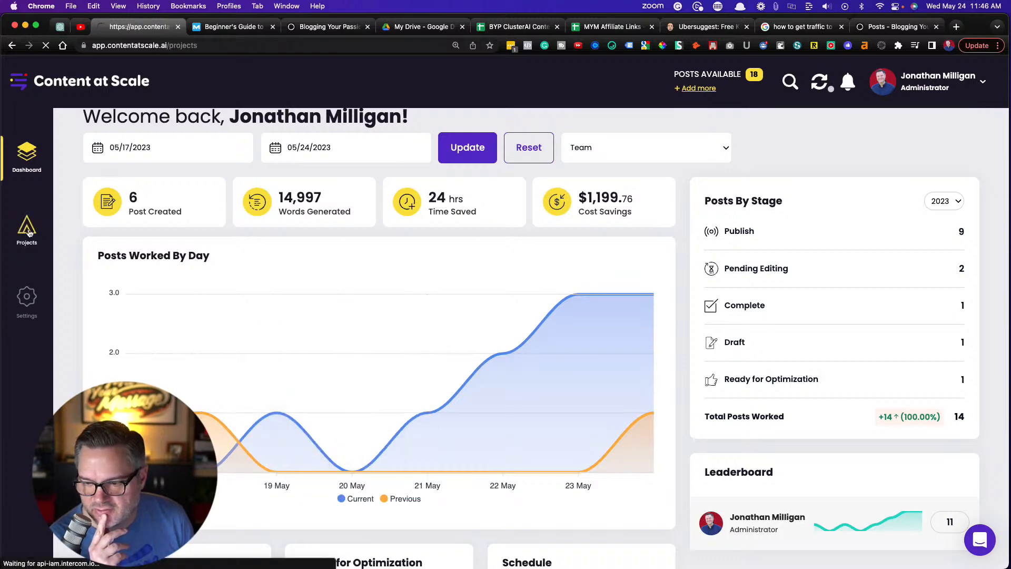
left_click(400, 275)
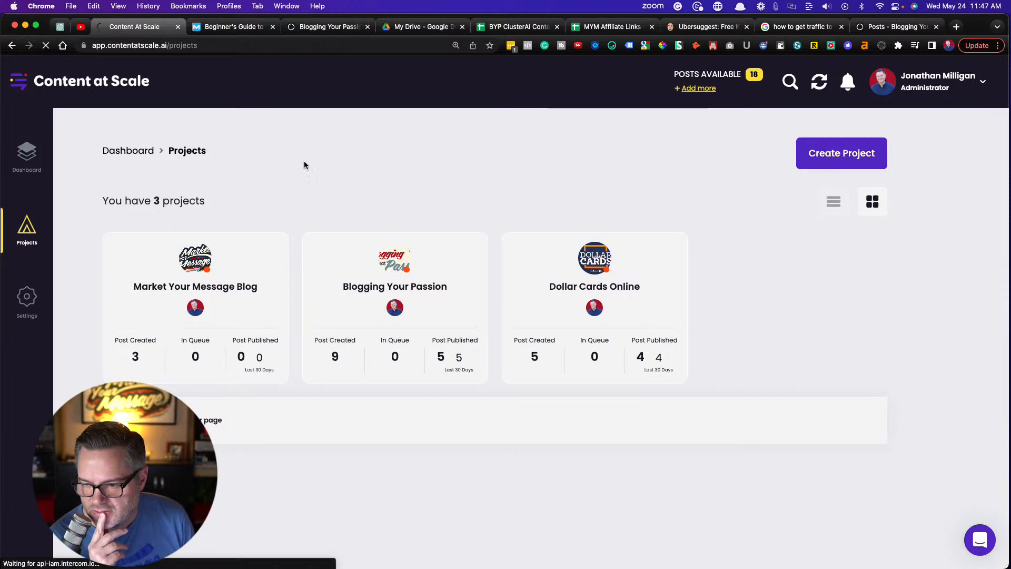
scroll(444, 195, "down", 3)
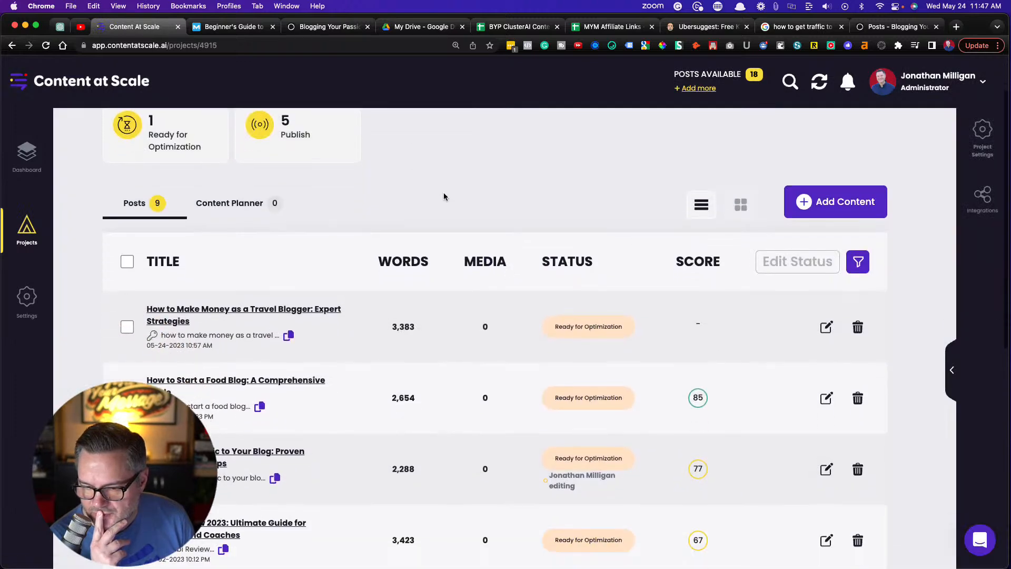
In the BYP ClusterAI Content Strategy spreadsheet, fill the "how to make money as a travel blogger" row with the light orange used for row 13
left_click(514, 27)
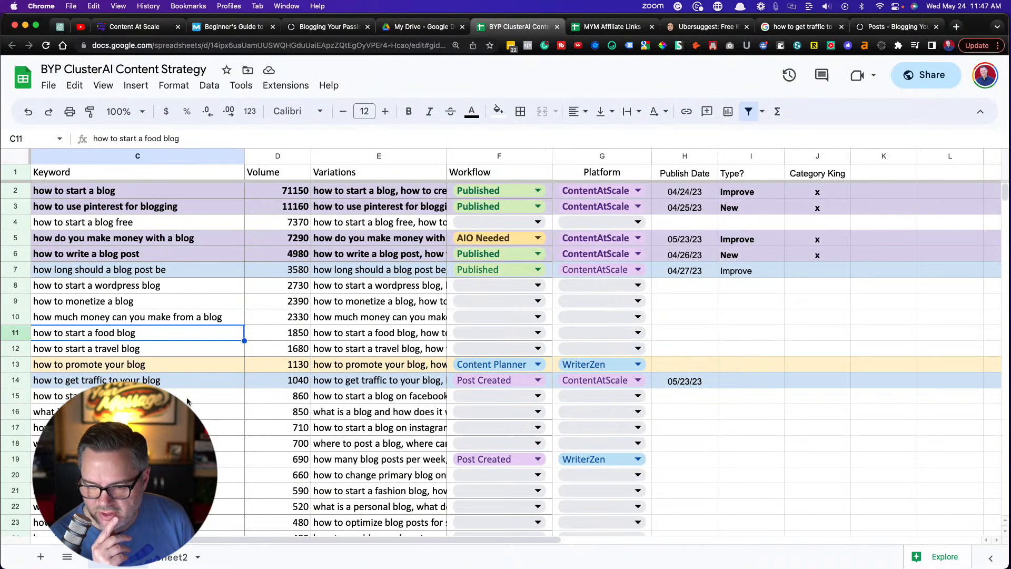
left_click(158, 411)
scroll(158, 411, "down", 3)
scroll(501, 357, "down", 6)
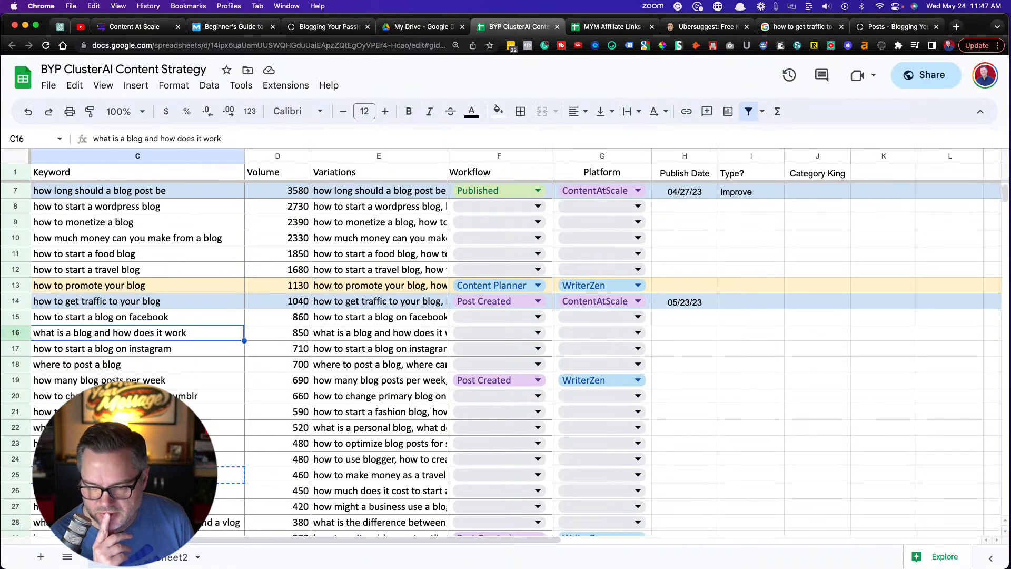
scroll(501, 357, "up", 6)
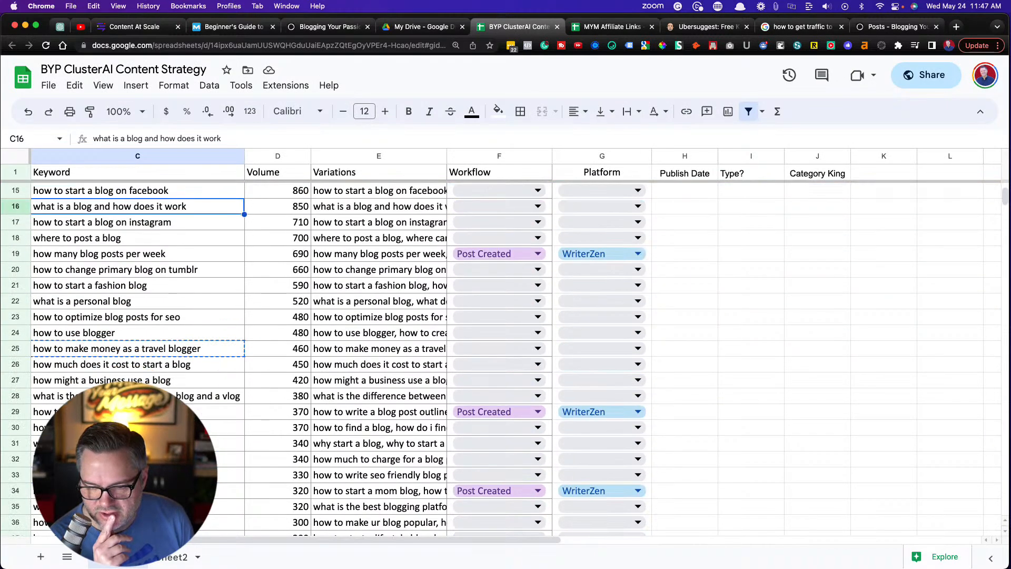
scroll(500, 357, "down", 1)
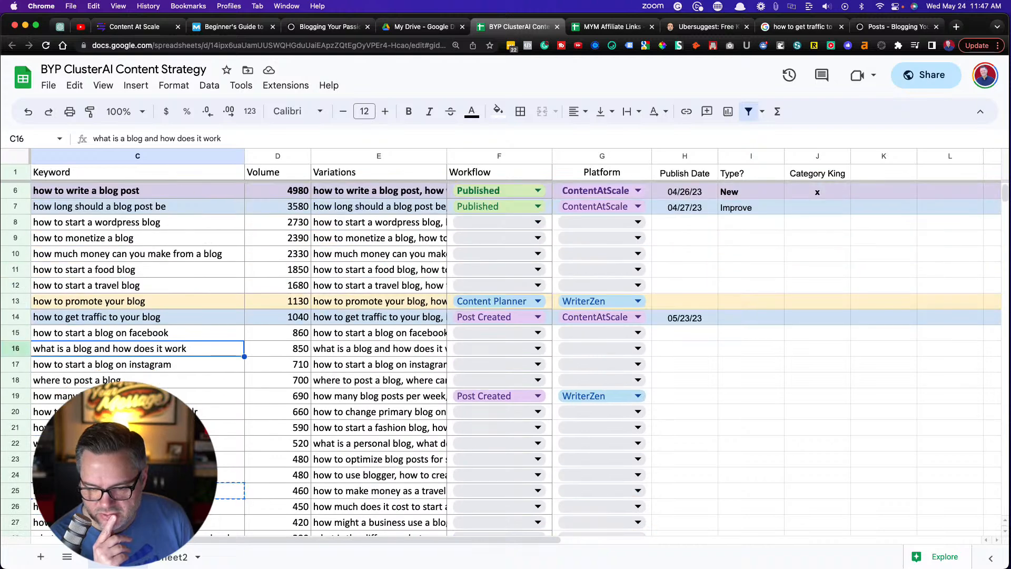
scroll(16, 418, "down", 3)
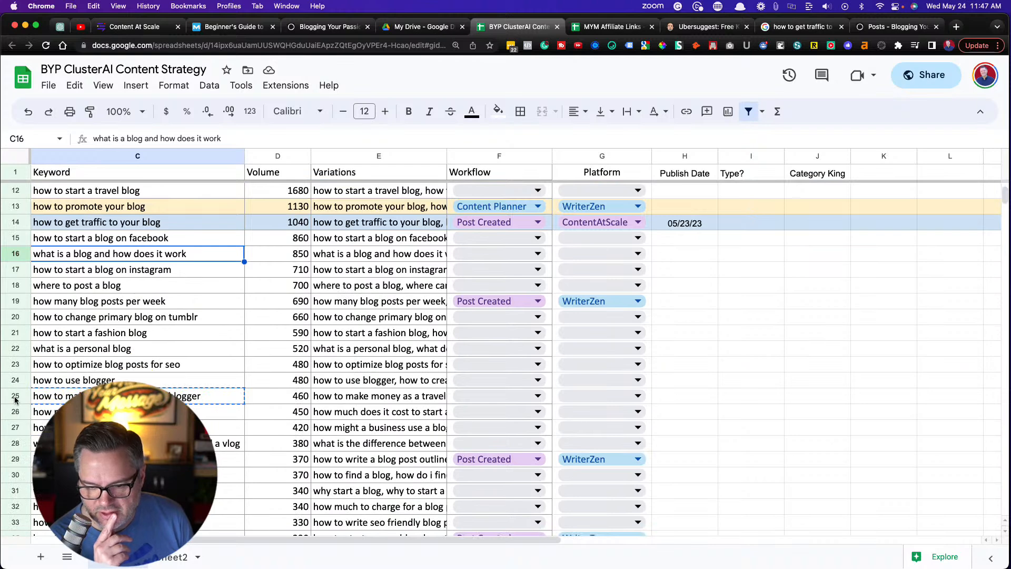
left_click(15, 396)
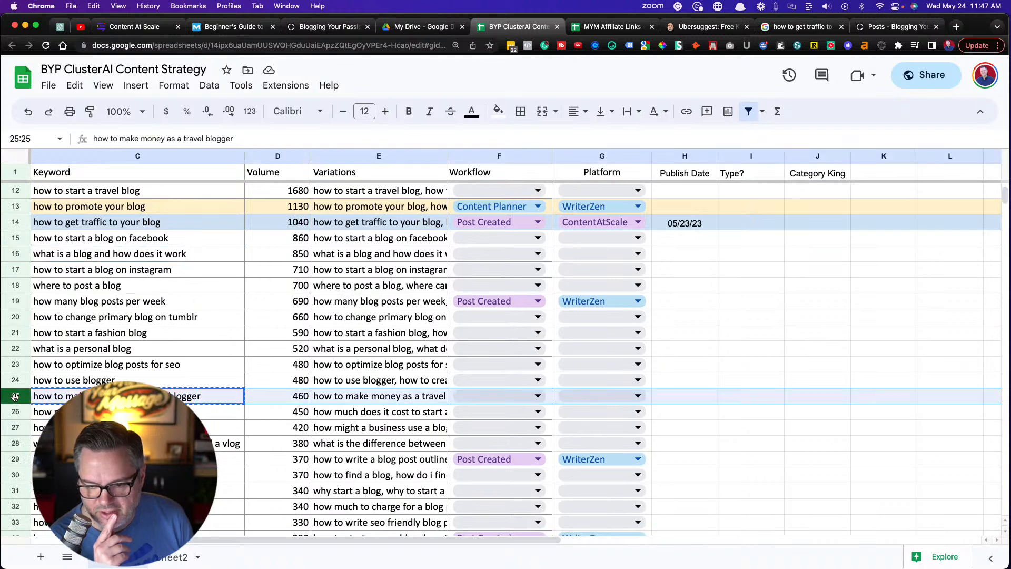
left_click(497, 111)
left_click(546, 193)
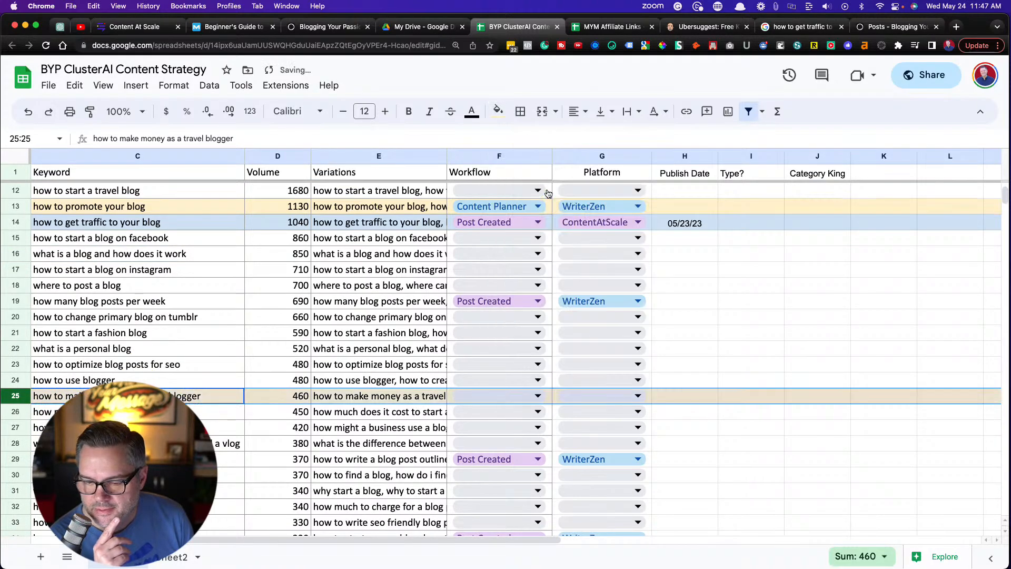
left_click(215, 447)
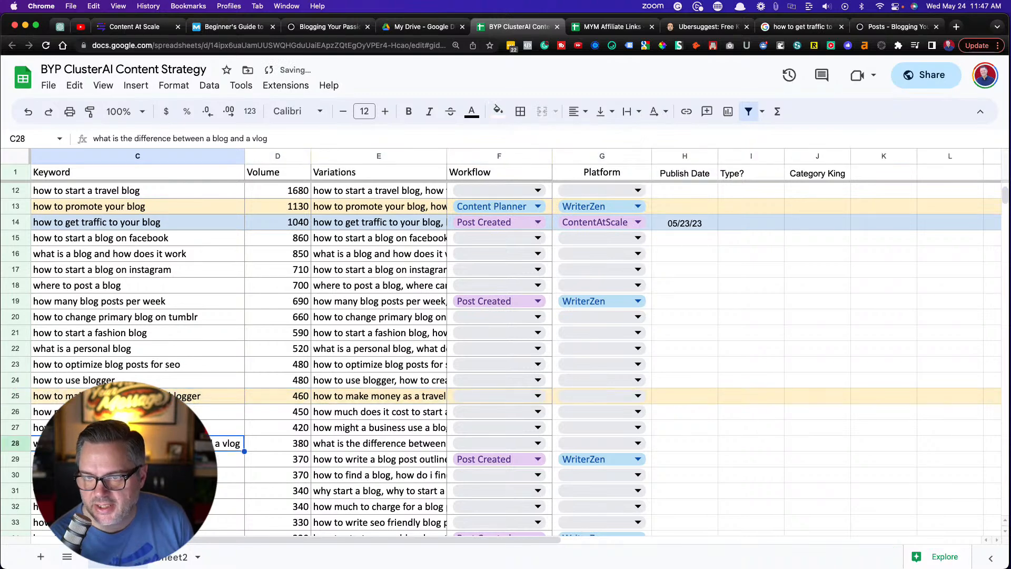
Back in Content at Scale, open the post "How to Make Money as a Travel Blogger: Expert Strategies" and review its introduction and table of contents
left_click(123, 27)
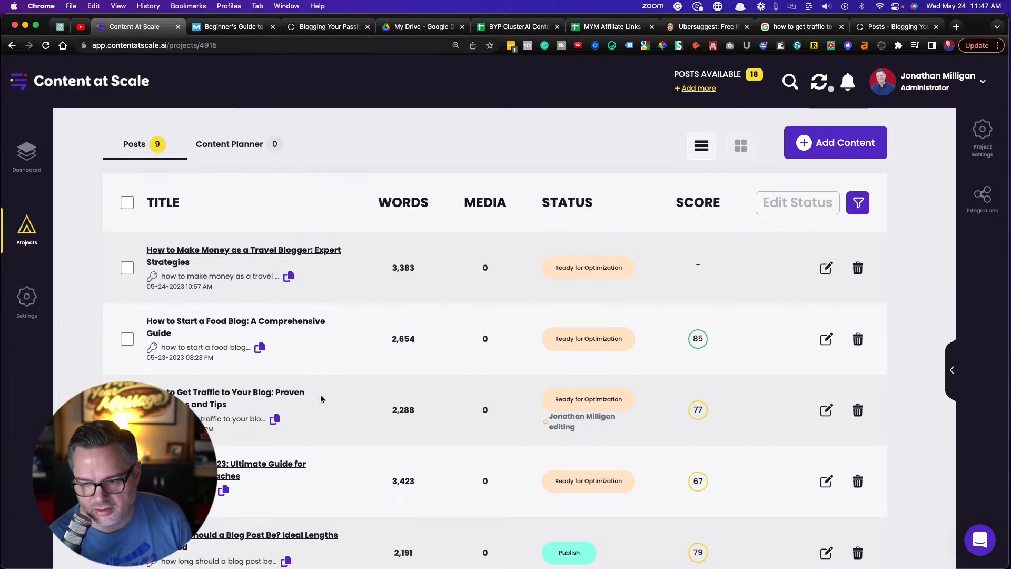
left_click(242, 251)
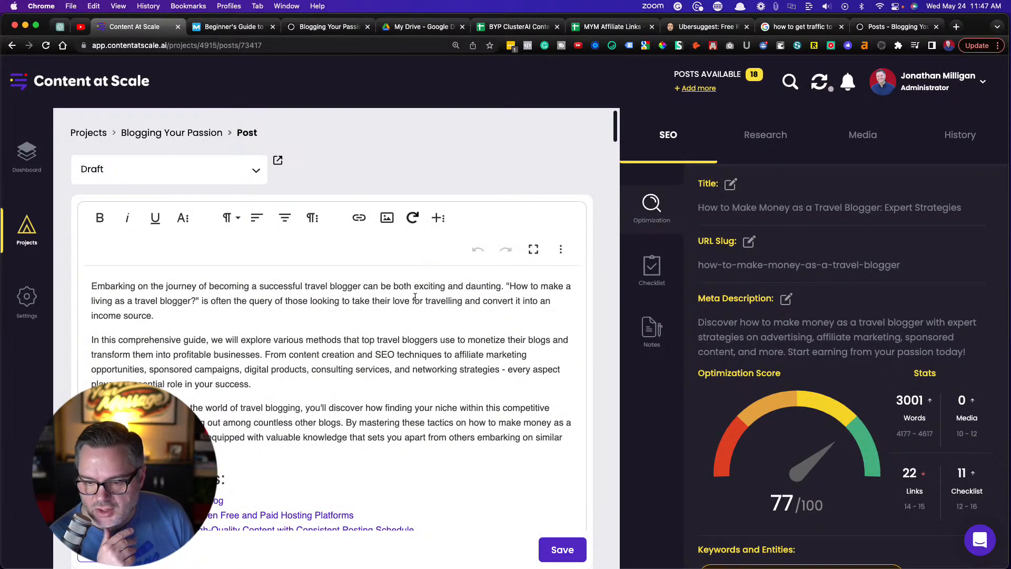
scroll(415, 296, "down", 3)
scroll(415, 297, "down", 5)
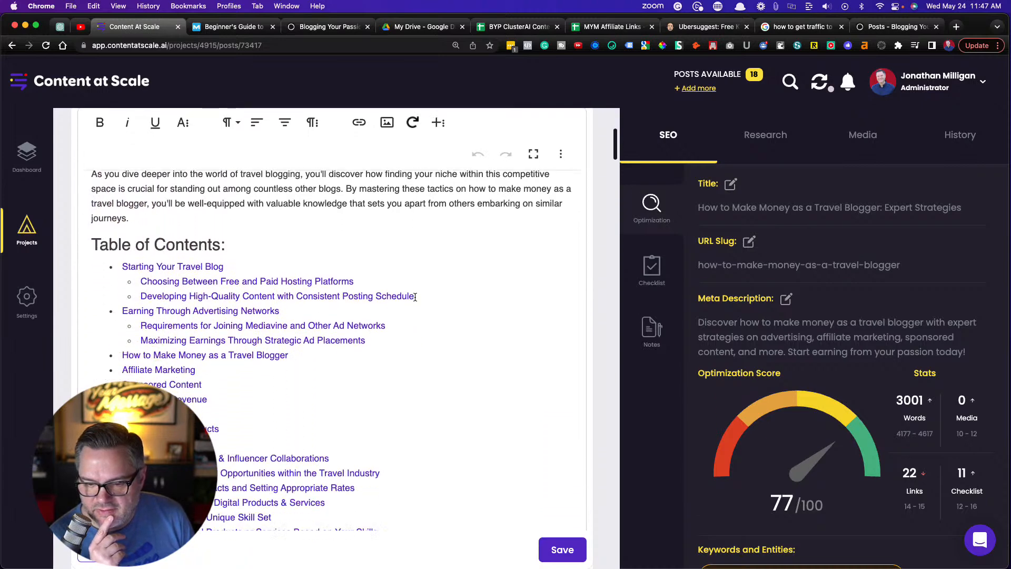
Examine the full table of contents of the travel blogger post to judge how its sections are structured
scroll(414, 297, "down", 1)
scroll(414, 297, "up", 1)
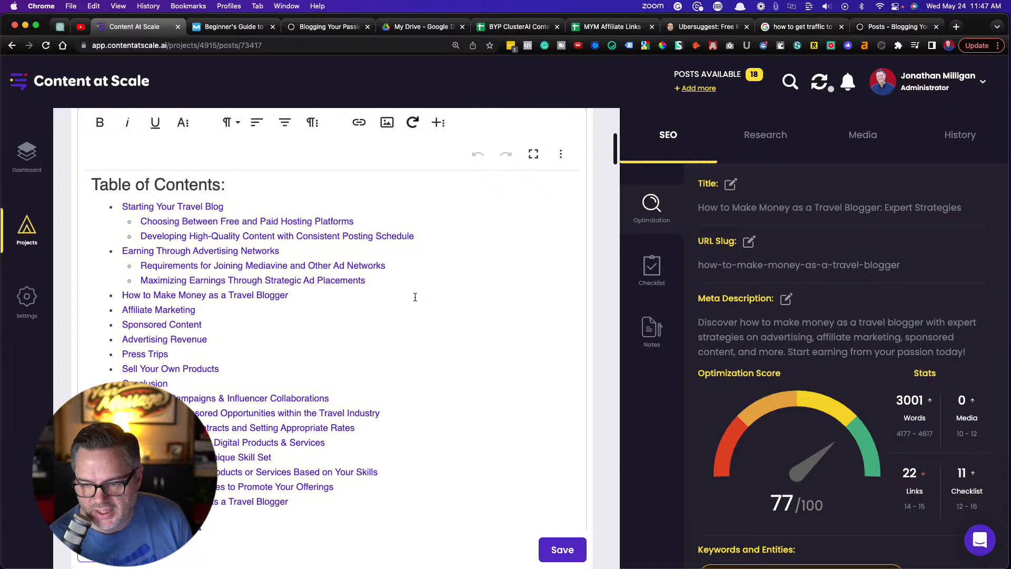
scroll(415, 297, "down", 1)
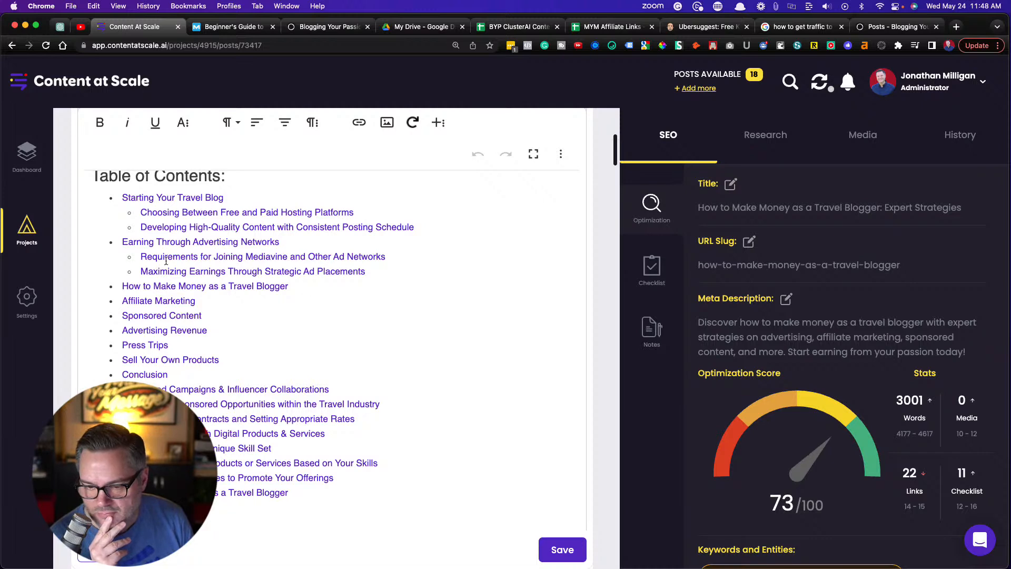
scroll(161, 232, "up", 1)
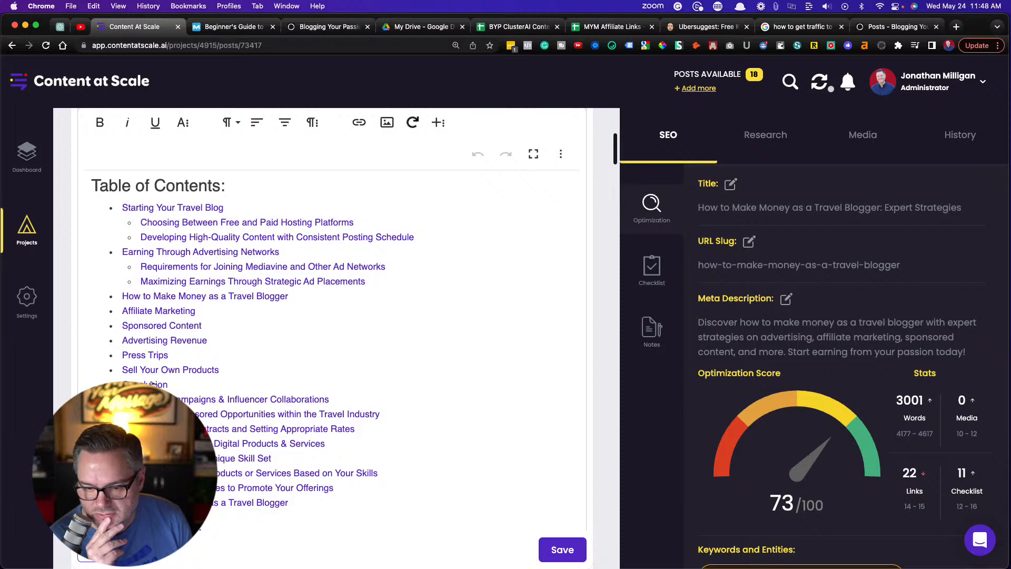
scroll(152, 385, "down", 5)
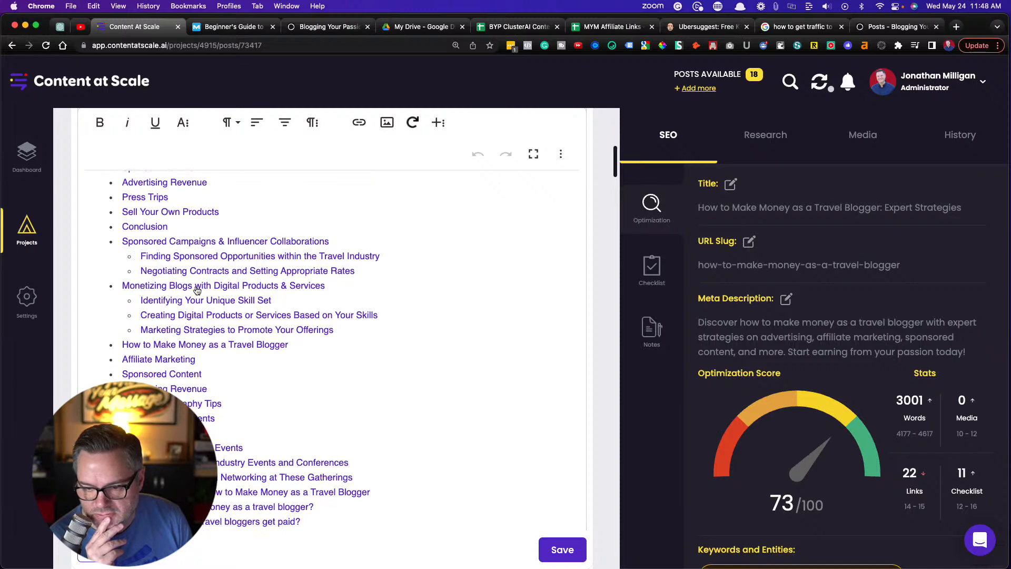
scroll(198, 306, "down", 2)
scroll(199, 313, "up", 3)
scroll(199, 314, "up", 1)
scroll(199, 313, "up", 1)
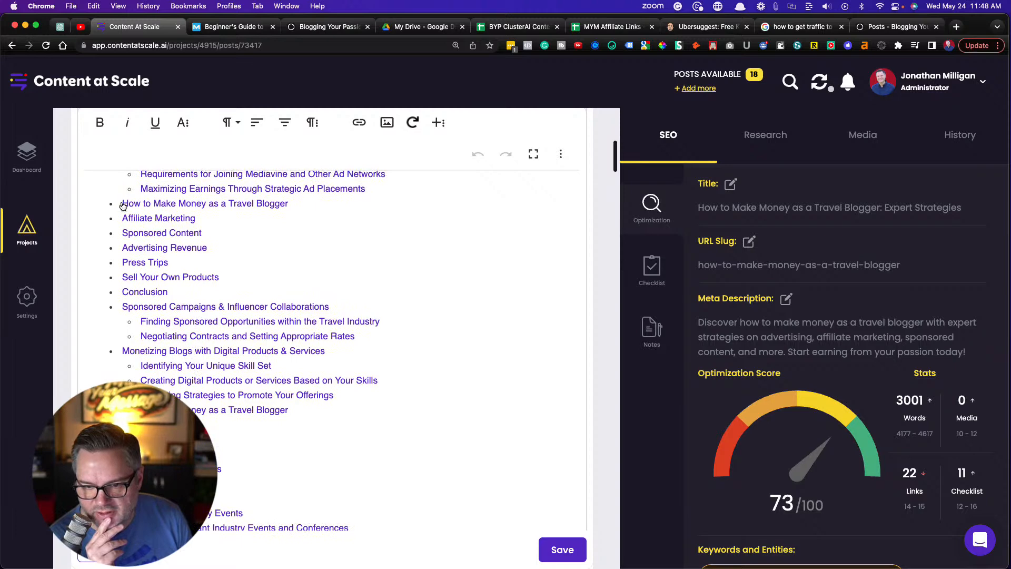
Check the table of contents for repeated entries, highlighting the run that starts at "How to Make Money as a Travel Blogger"
left_click_drag(122, 203, 239, 480)
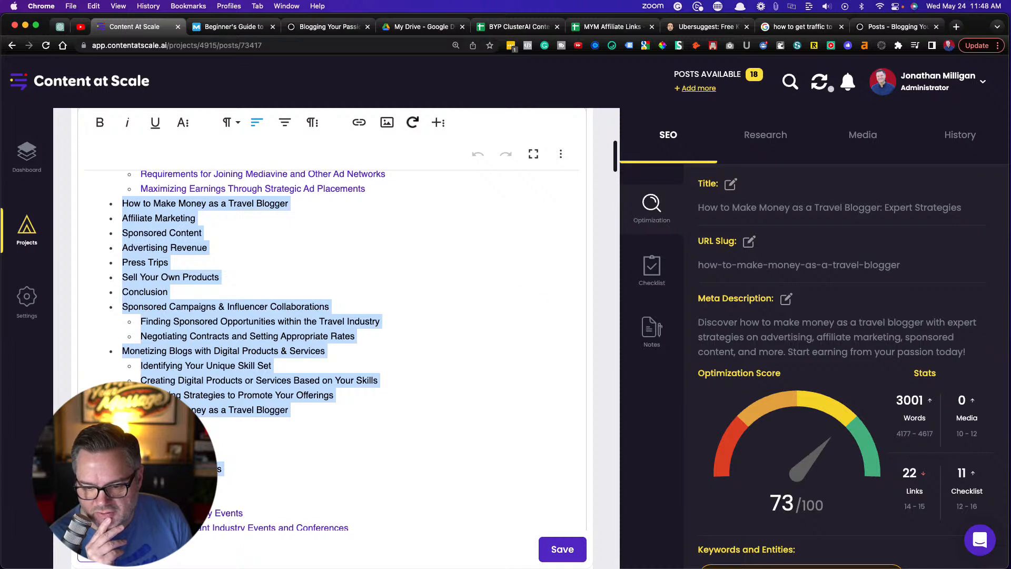
left_click(271, 435)
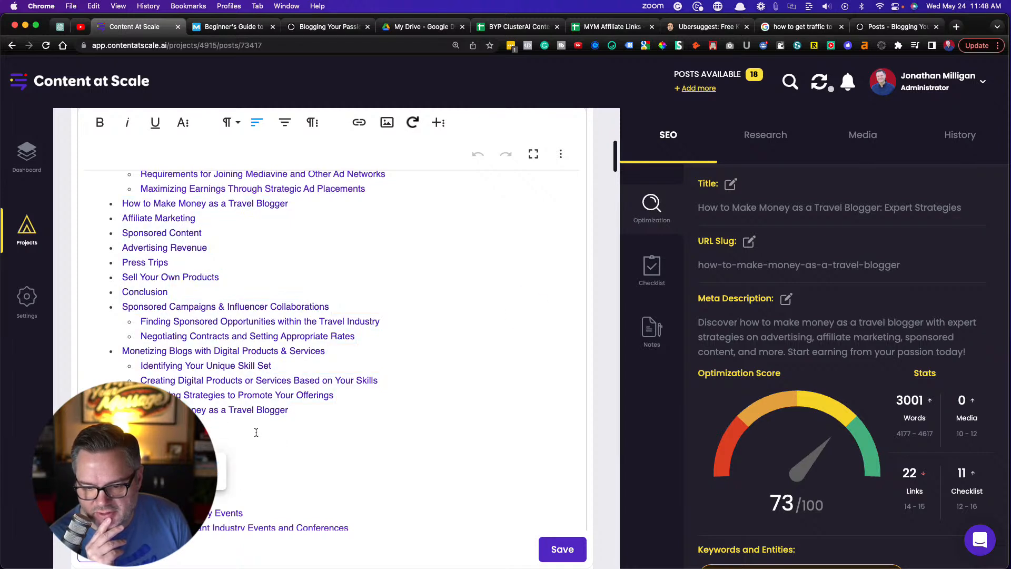
scroll(256, 432, "down", 1)
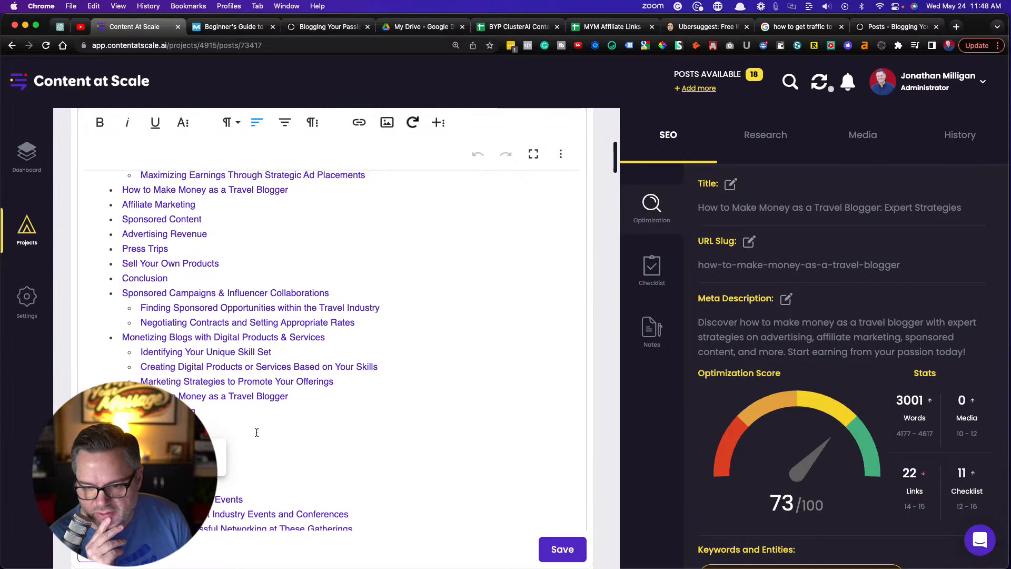
scroll(256, 432, "up", 2)
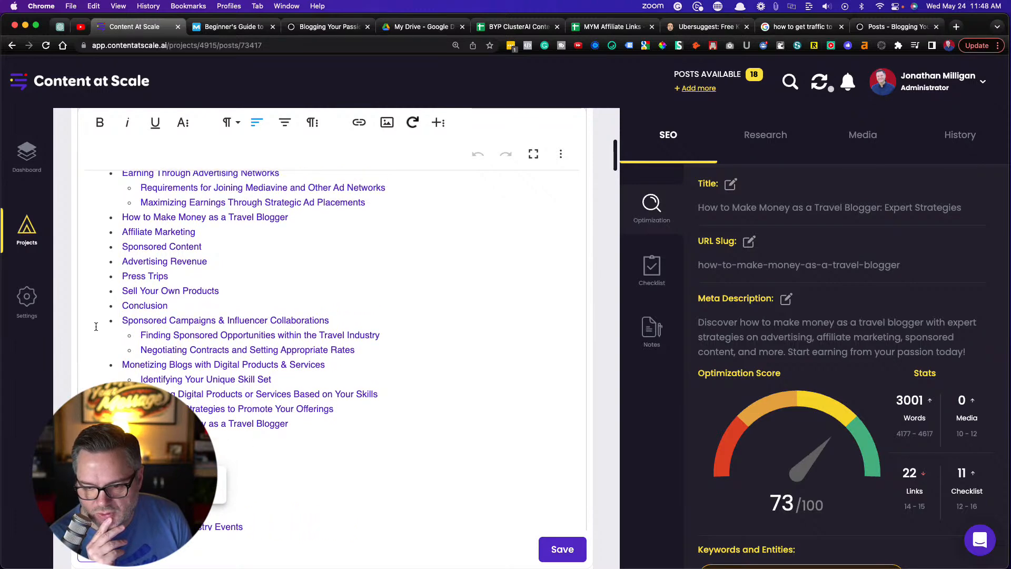
scroll(109, 323, "down", 1)
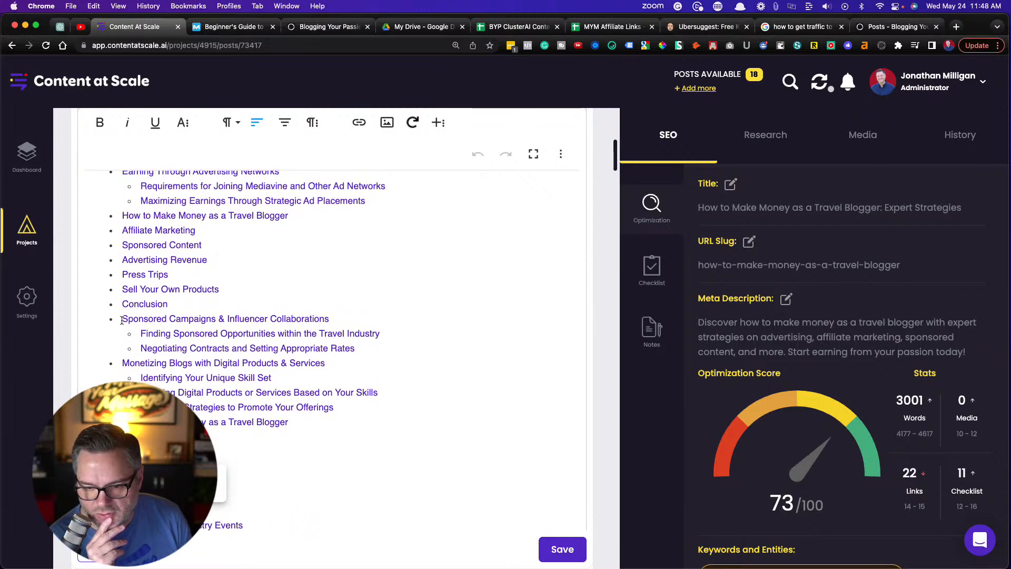
left_click(189, 303)
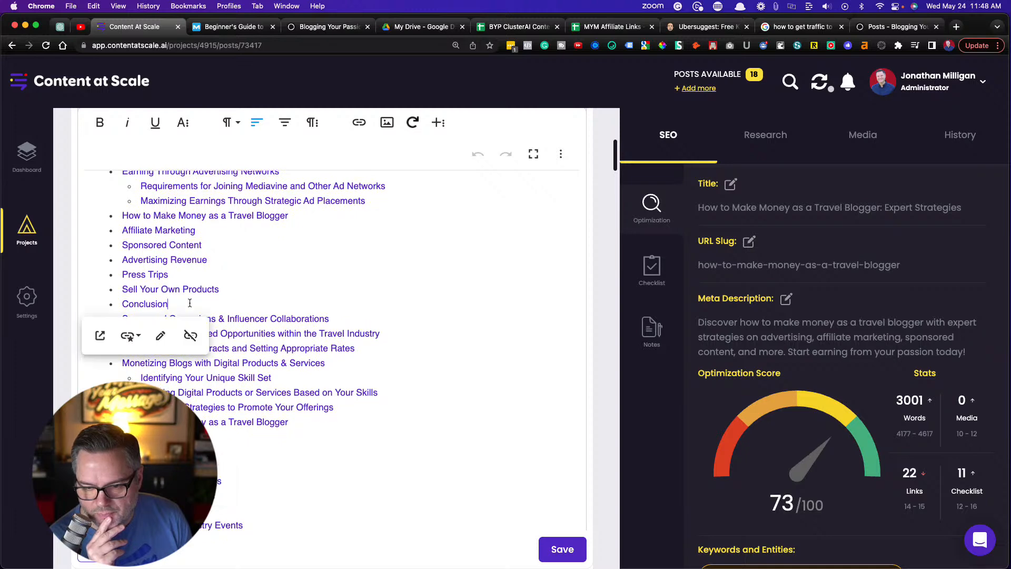
left_click(230, 292)
scroll(236, 295, "down", 4)
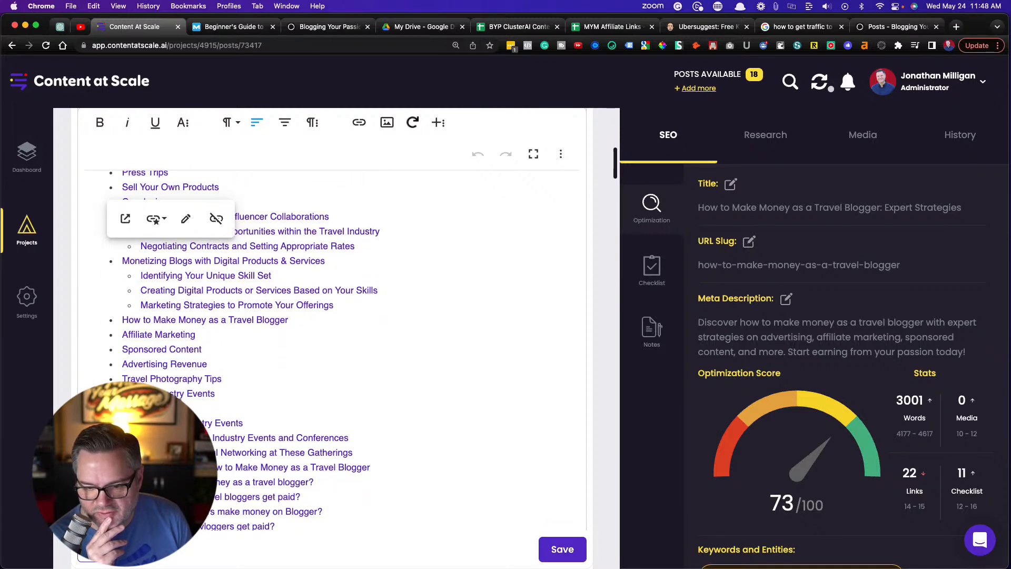
scroll(227, 374, "up", 5)
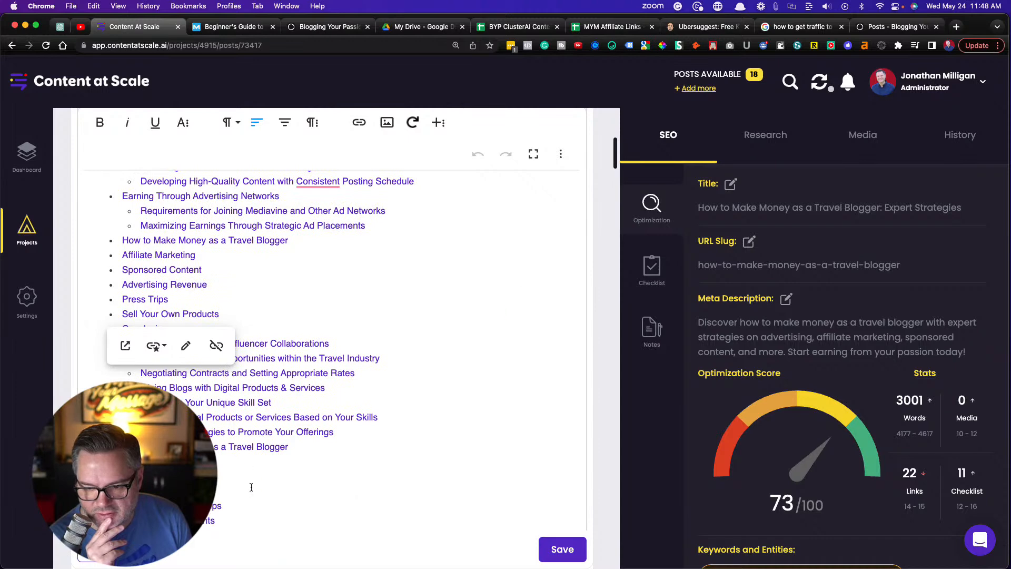
scroll(251, 486, "down", 7)
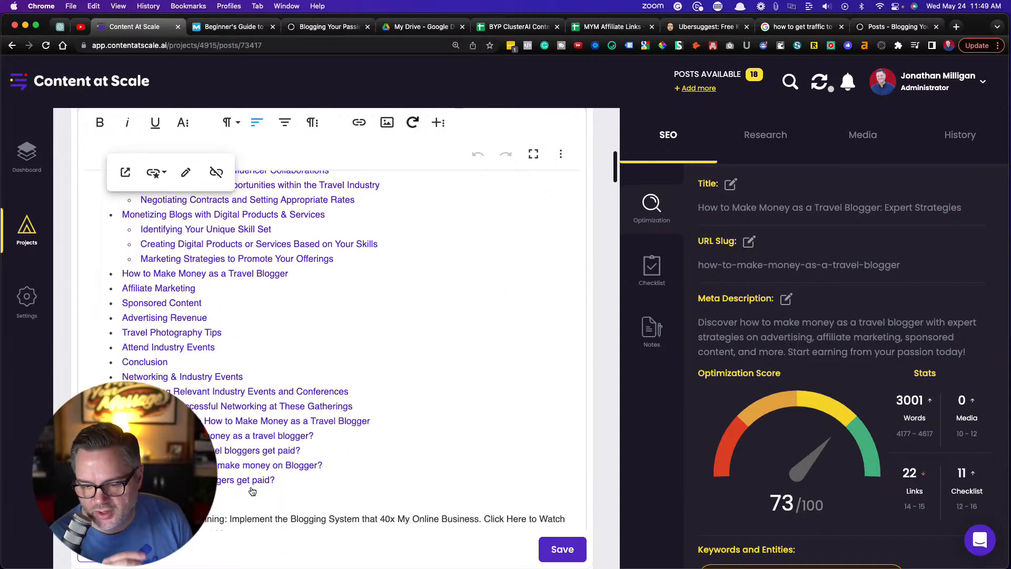
Read the post's body from "Starting Your Travel Blog" through the "Earning Through Advertising Networks" section
scroll(252, 492, "down", 12)
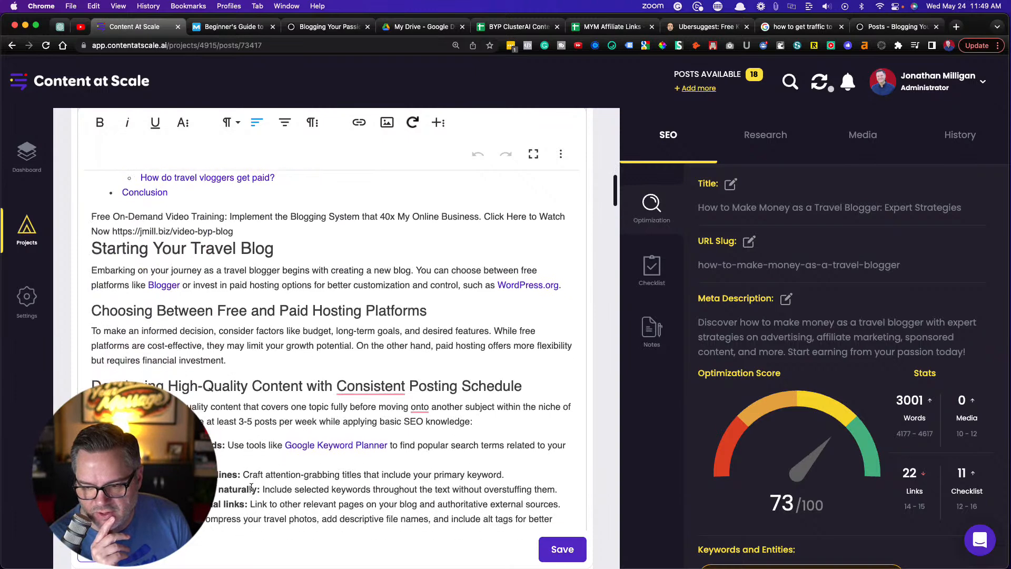
scroll(251, 487, "down", 2)
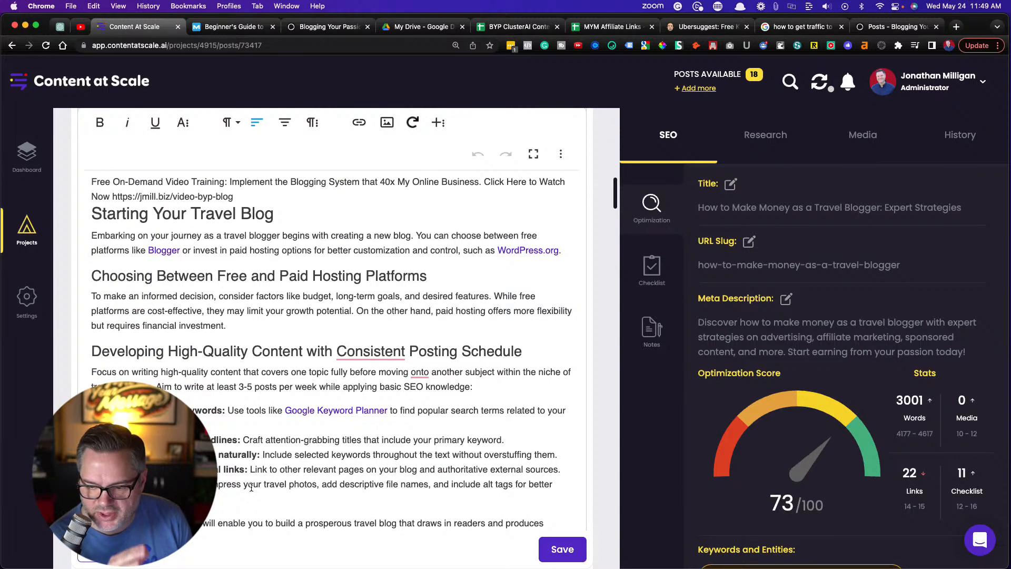
scroll(251, 487, "down", 15)
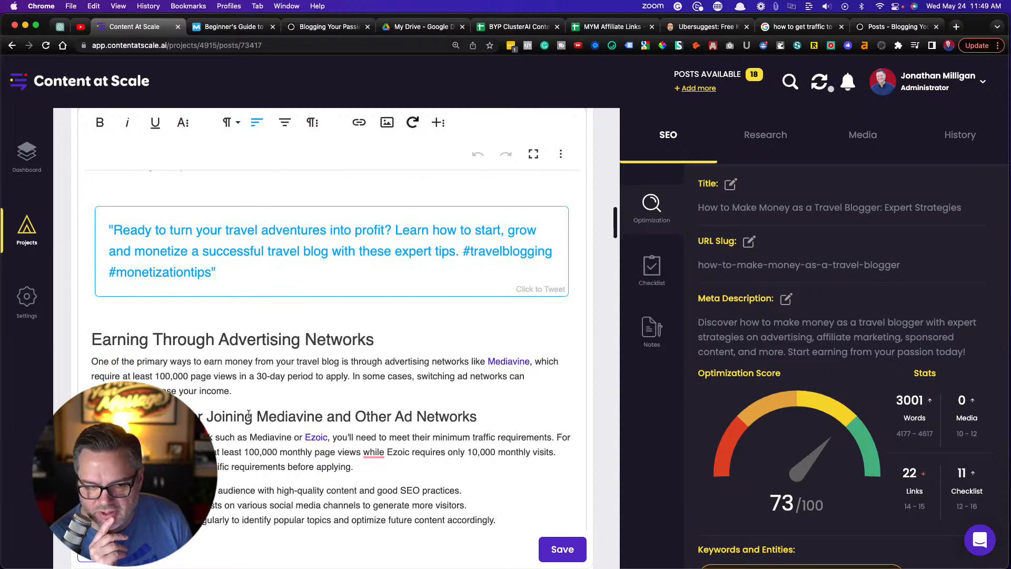
scroll(248, 414, "down", 3)
scroll(249, 415, "down", 3)
scroll(248, 414, "up", 1)
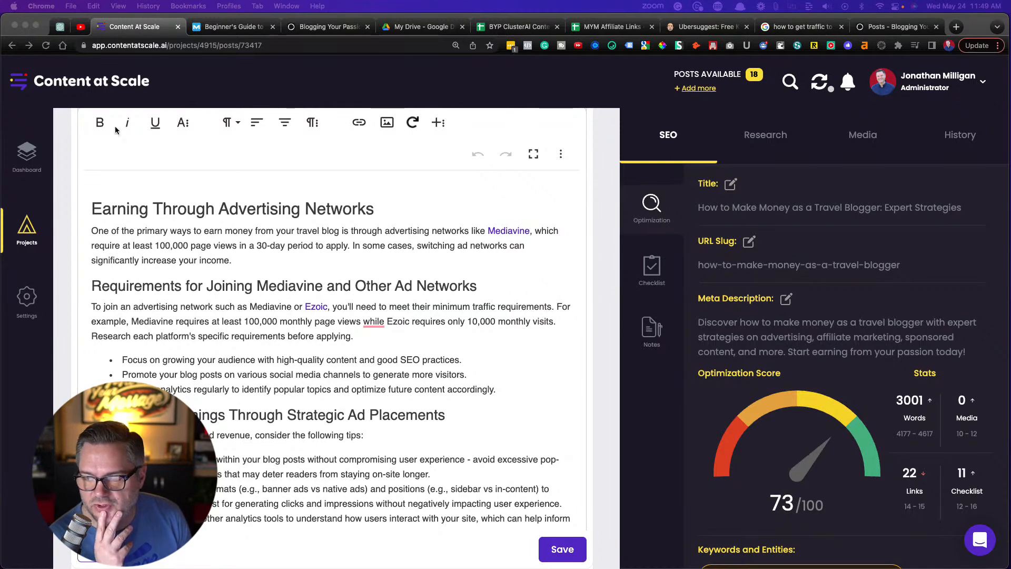
Open writerzen.net in a new browser tab, enter the WriterZen dashboard and look over its tools and recent articles
left_click(957, 30)
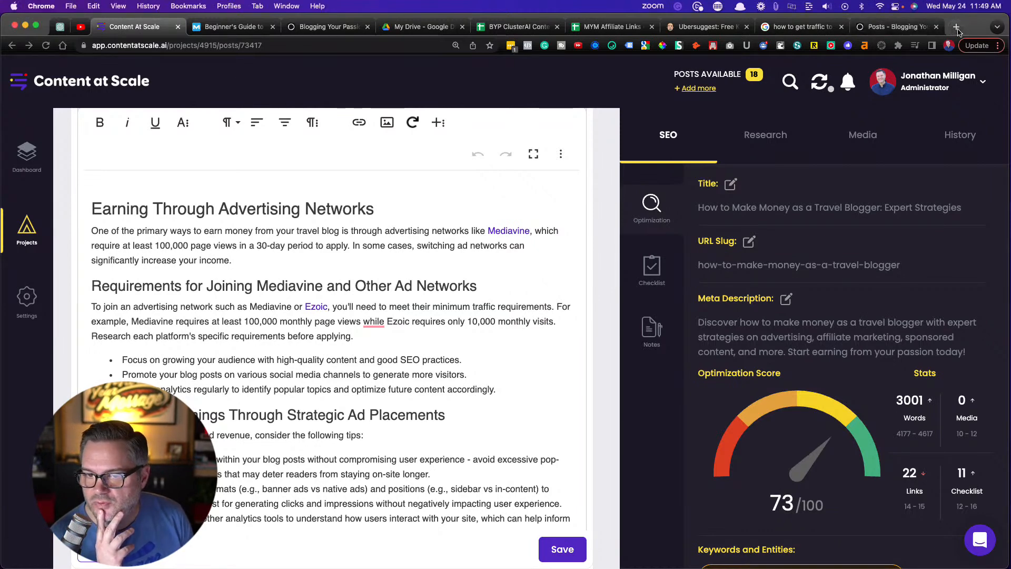
left_click(957, 30)
type("writer")
key("Return")
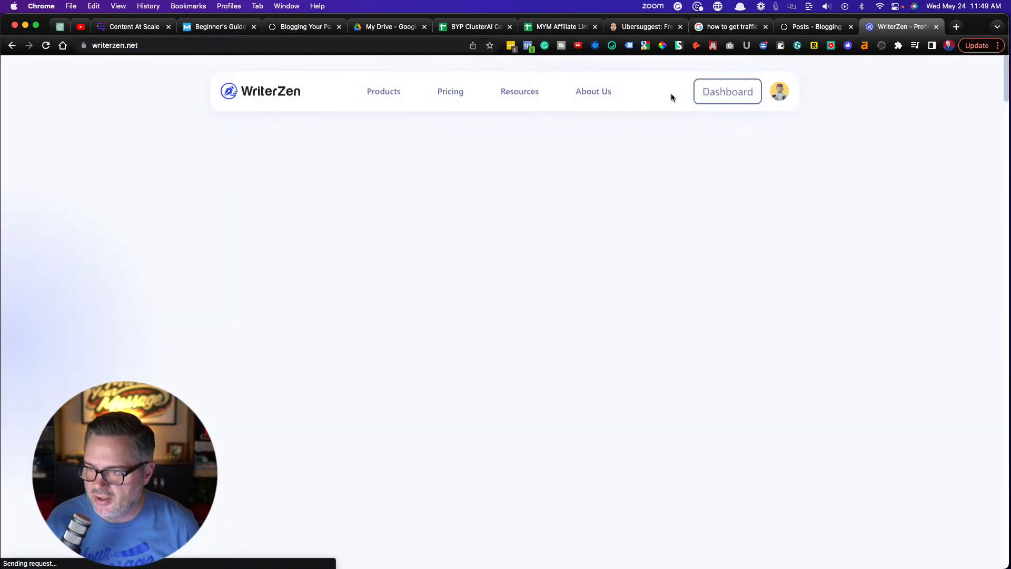
left_click(715, 95)
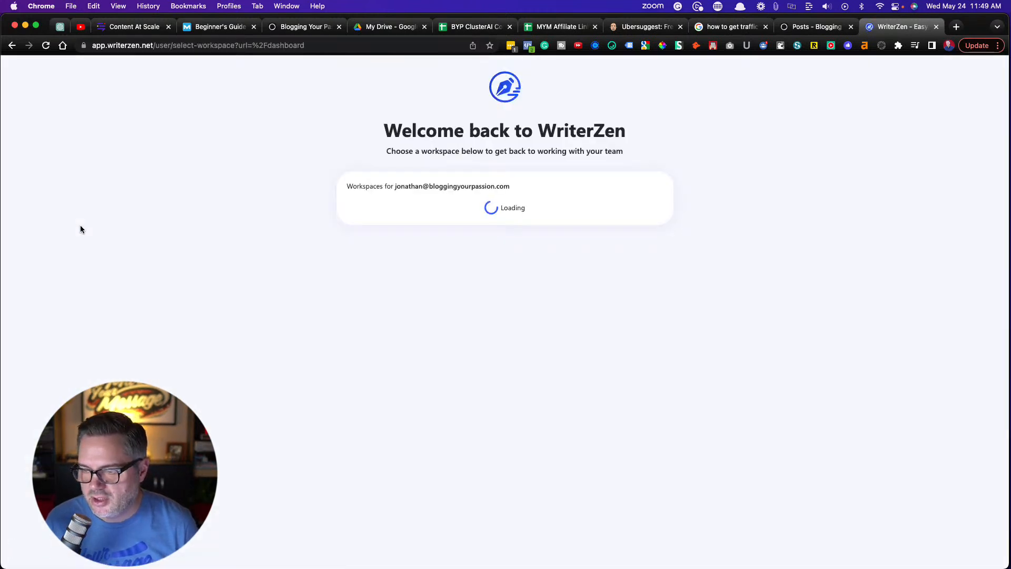
scroll(411, 178, "down", 1)
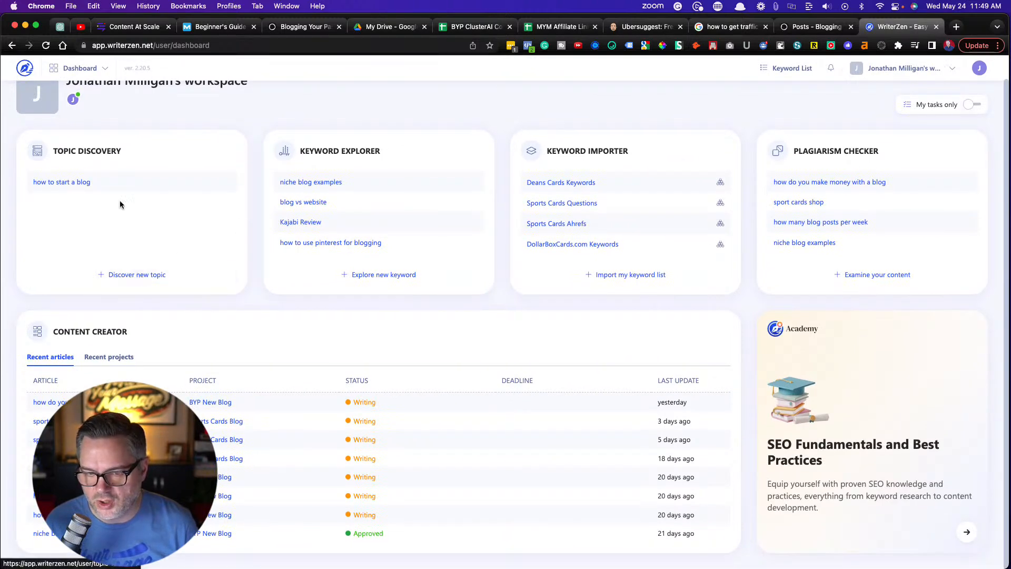
scroll(440, 158, "up", 1)
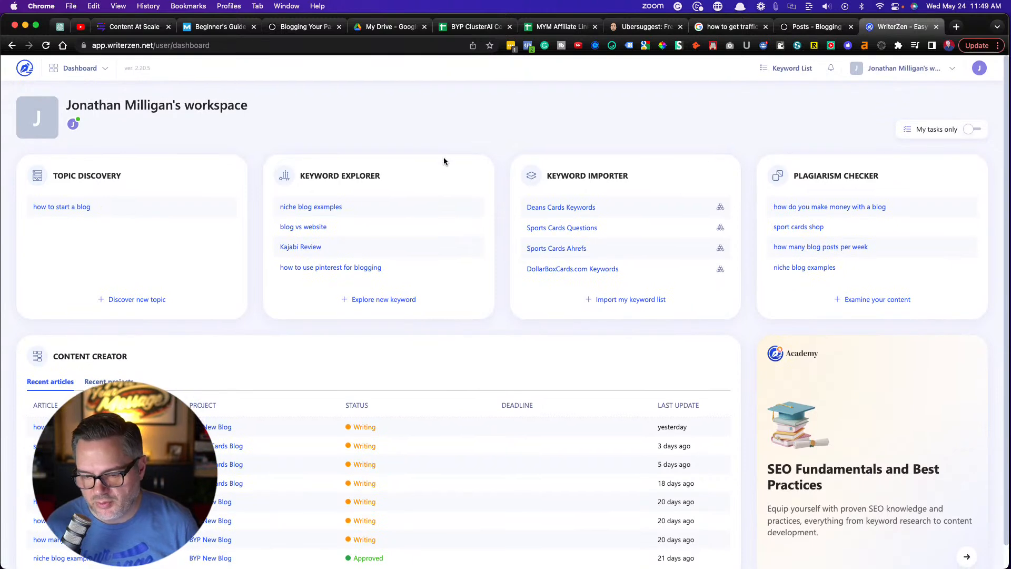
scroll(334, 270, "down", 1)
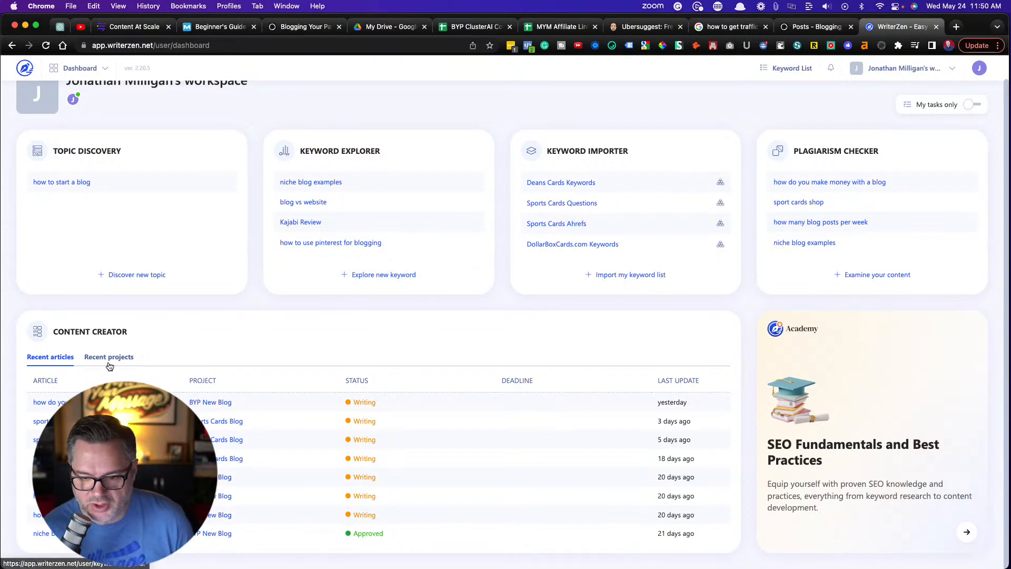
scroll(179, 332, "up", 1)
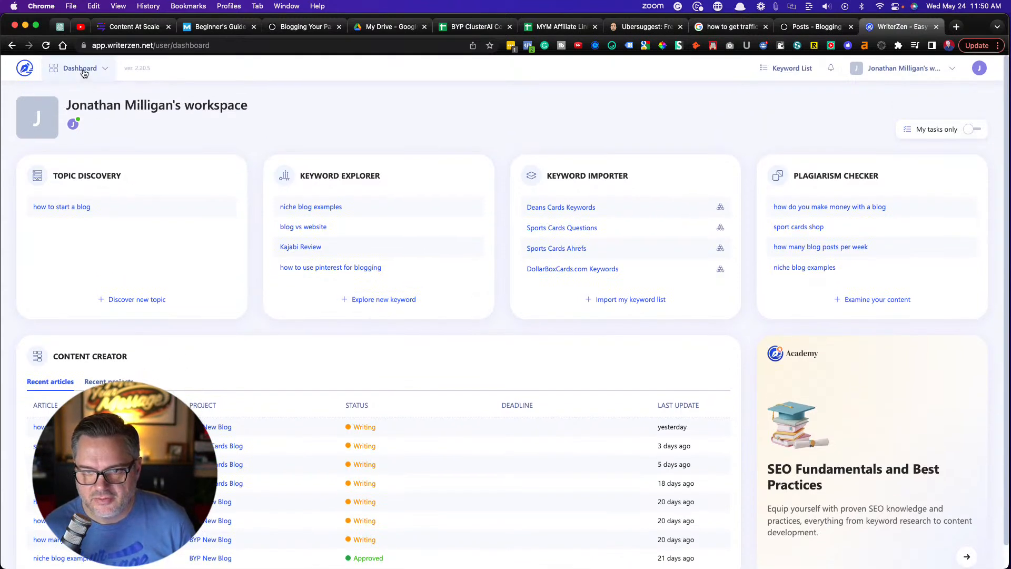
In WriterZen's Content Creator, open the article "how to start a mom blog" from the BYP New Blog project
left_click(80, 69)
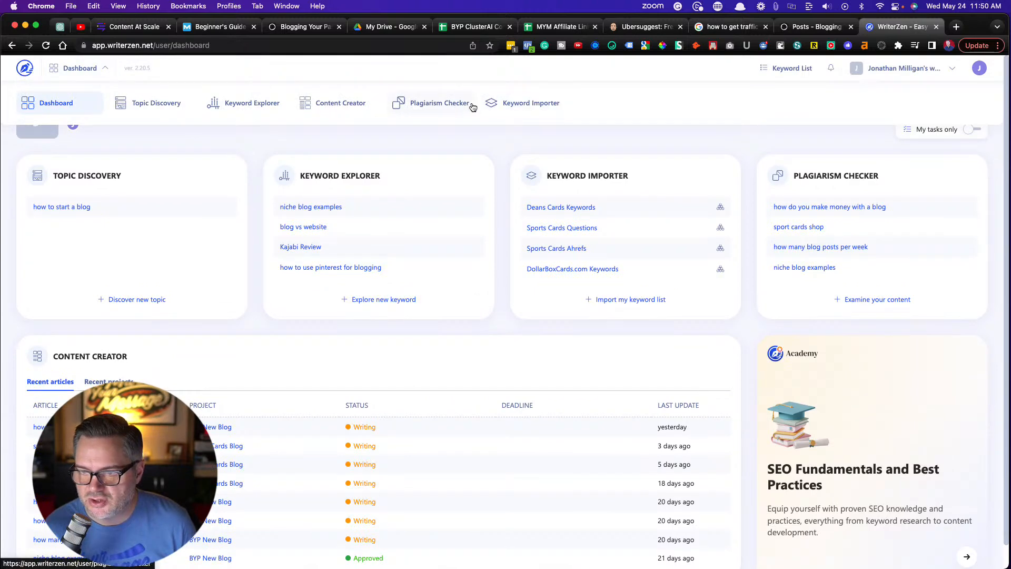
left_click(336, 105)
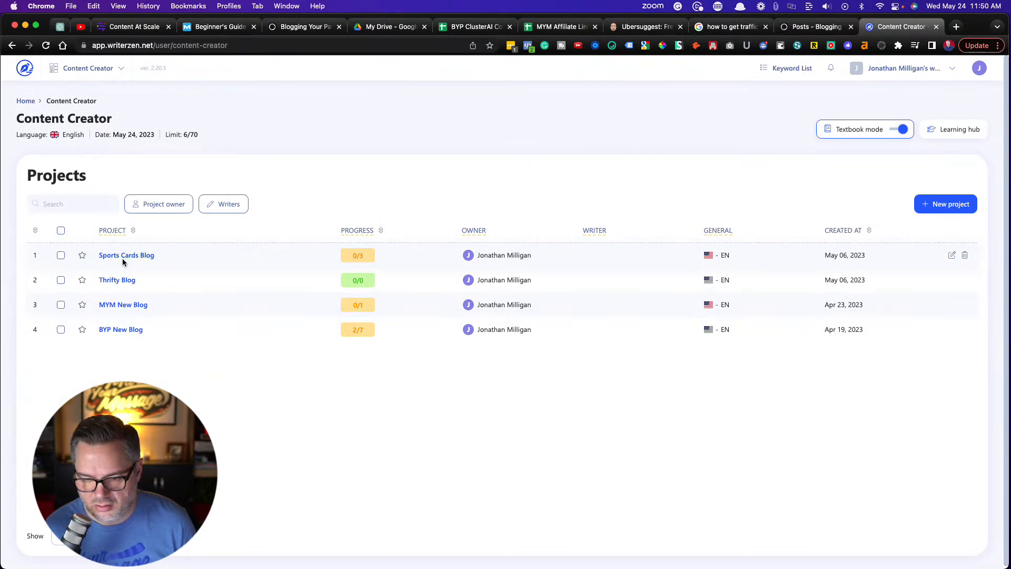
left_click(120, 331)
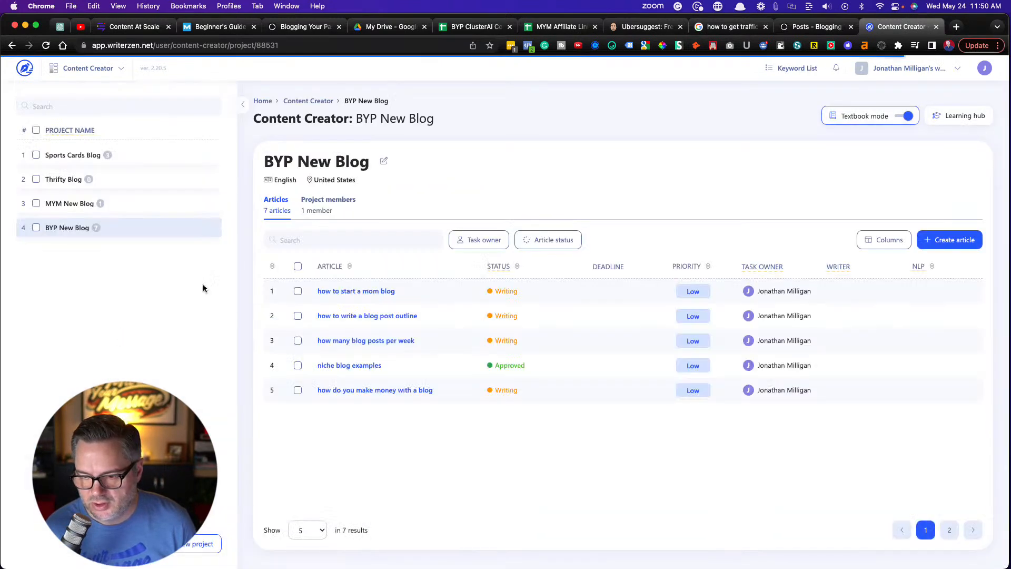
left_click(380, 291)
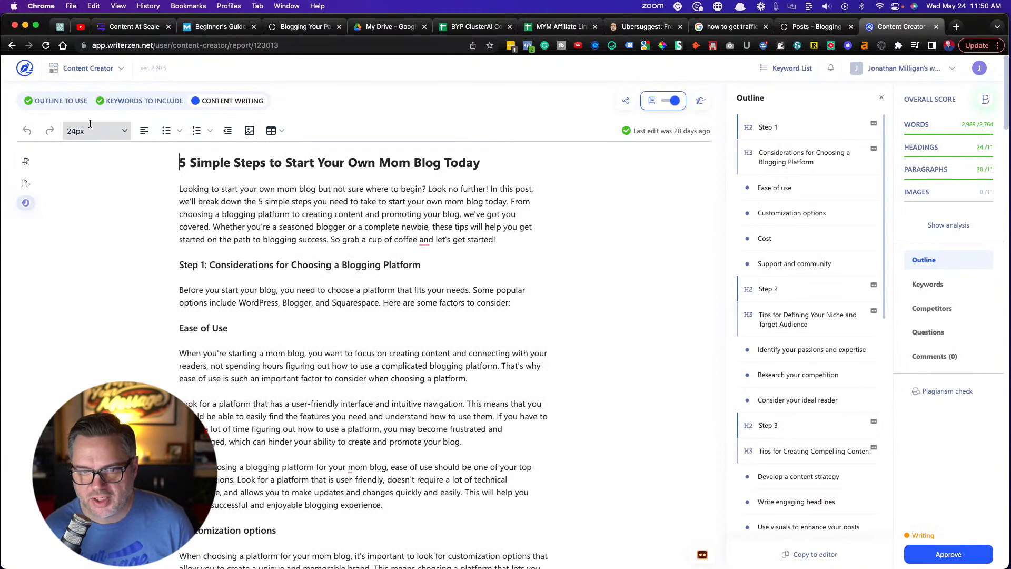
Go to the article's outline stage, review the competitive analysis and open the summary of "Free Blogging Course 2023 - Start A Mom Blog"
left_click(66, 101)
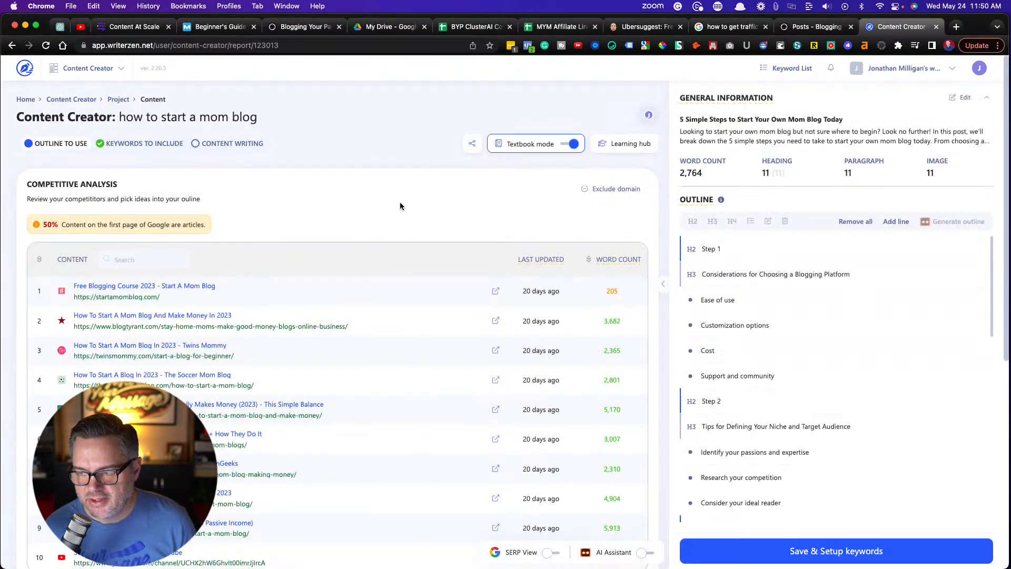
scroll(406, 204, "down", 1)
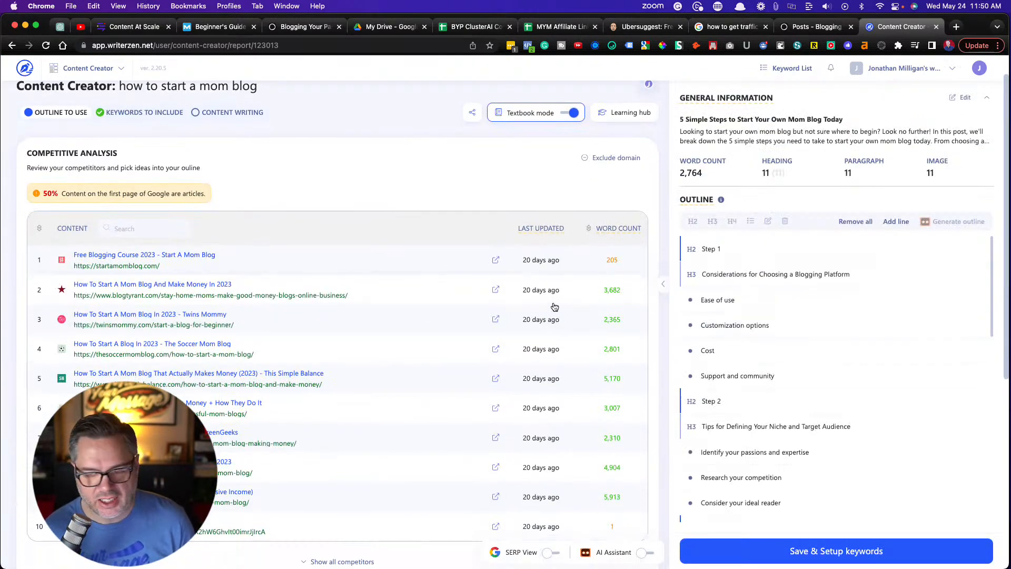
scroll(446, 322, "down", 2)
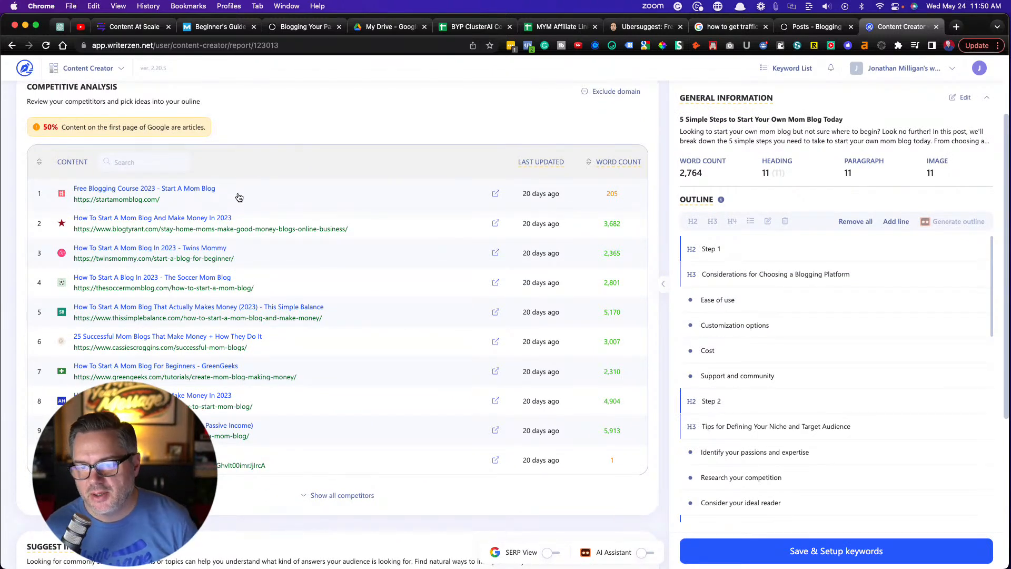
scroll(239, 198, "up", 3)
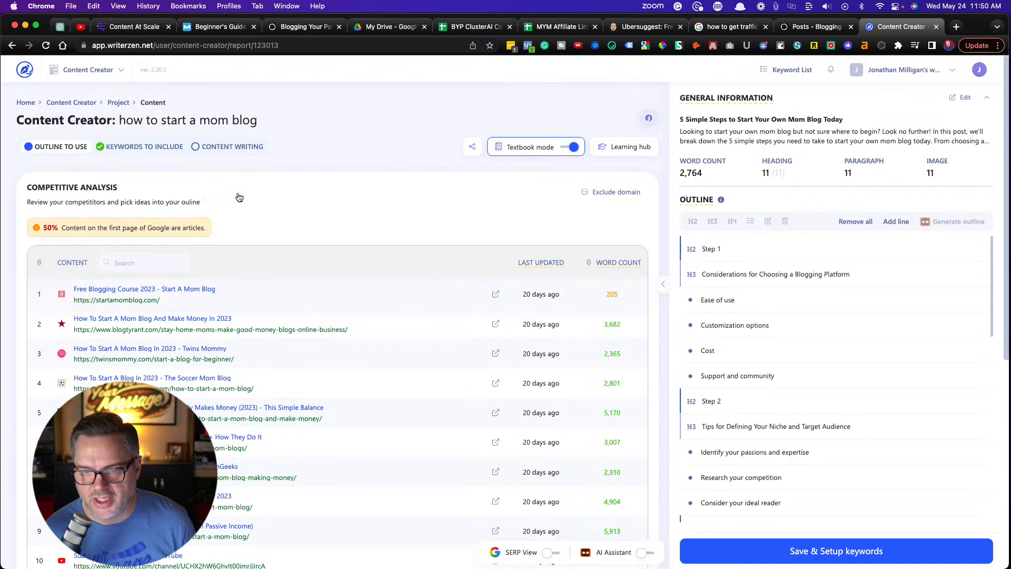
scroll(247, 202, "down", 2)
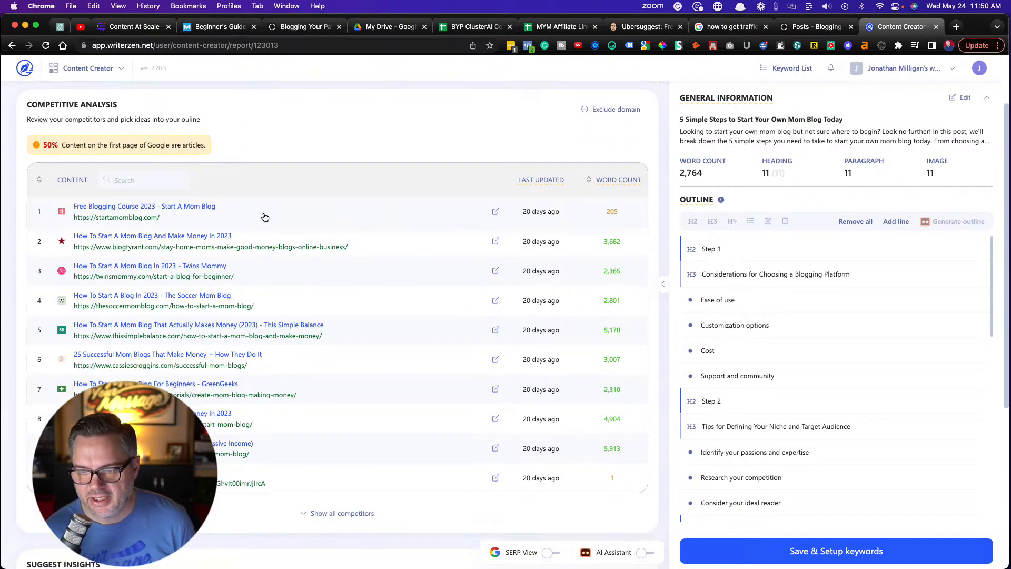
left_click(264, 217)
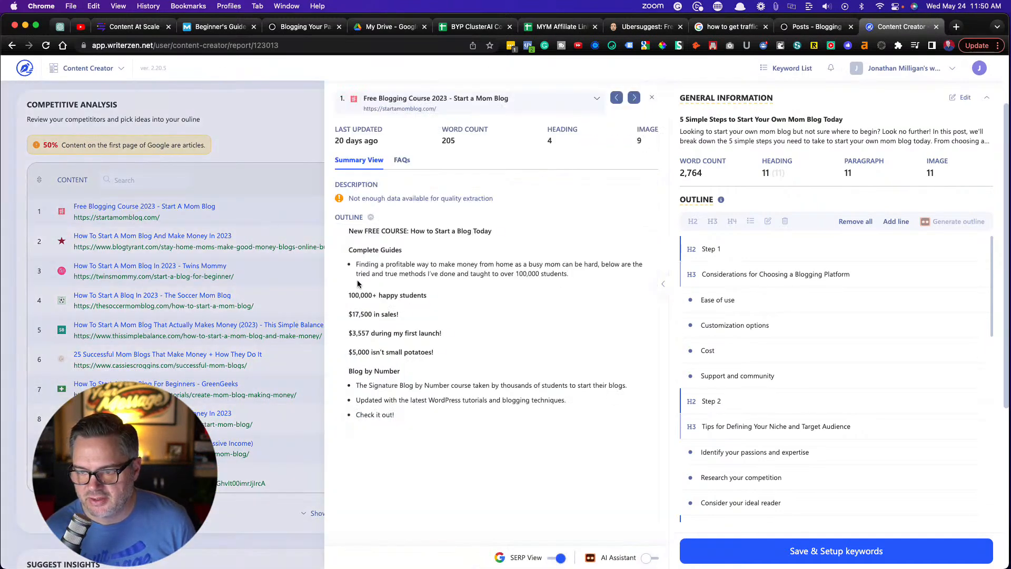
Browse the competitor summaries up to "How to Start a Mom Blog in 2023 - Twins Mommy" and add its heading "What am I passionate about?" to the outline
scroll(399, 278, "down", 2)
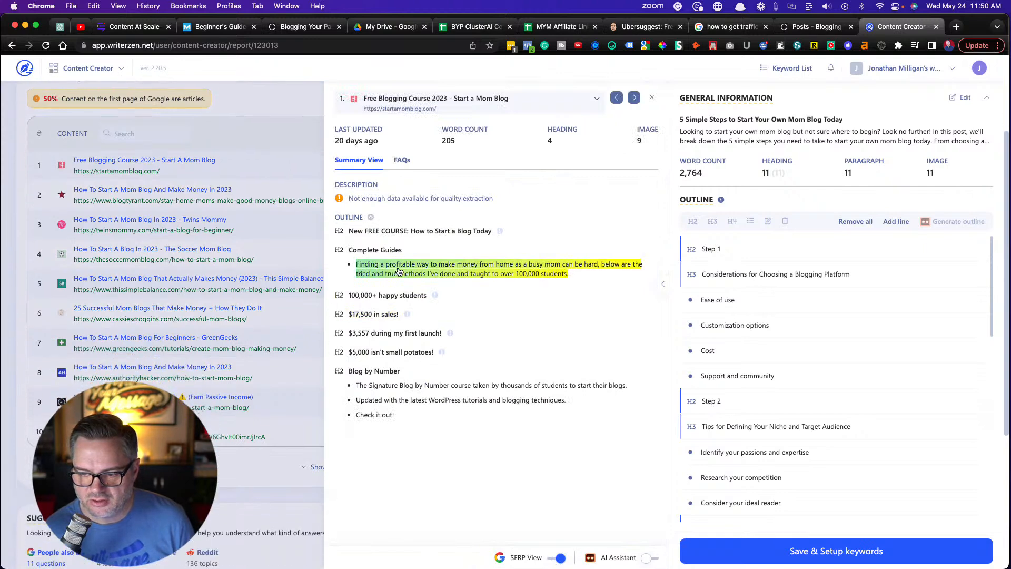
left_click(634, 96)
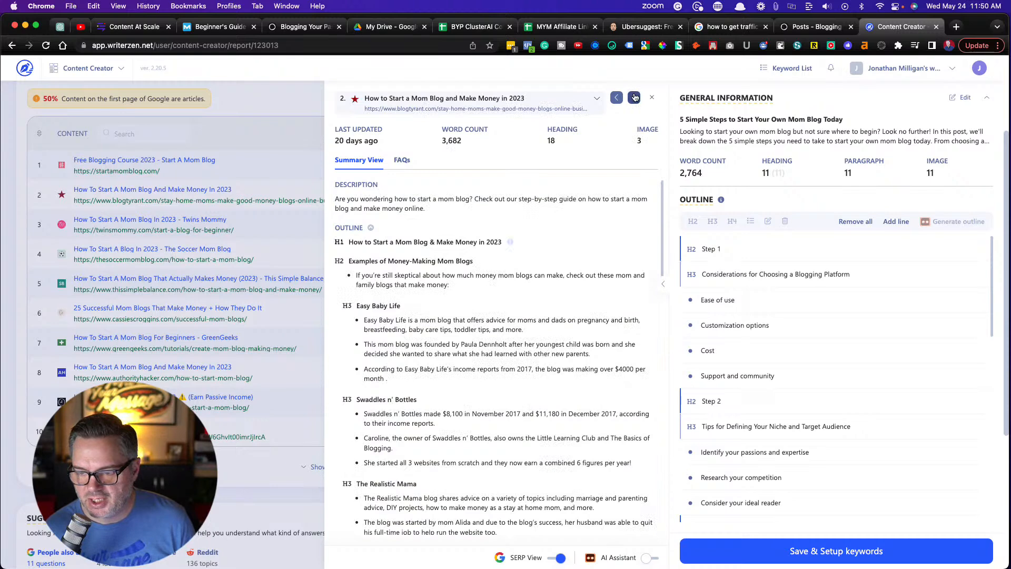
left_click(634, 96)
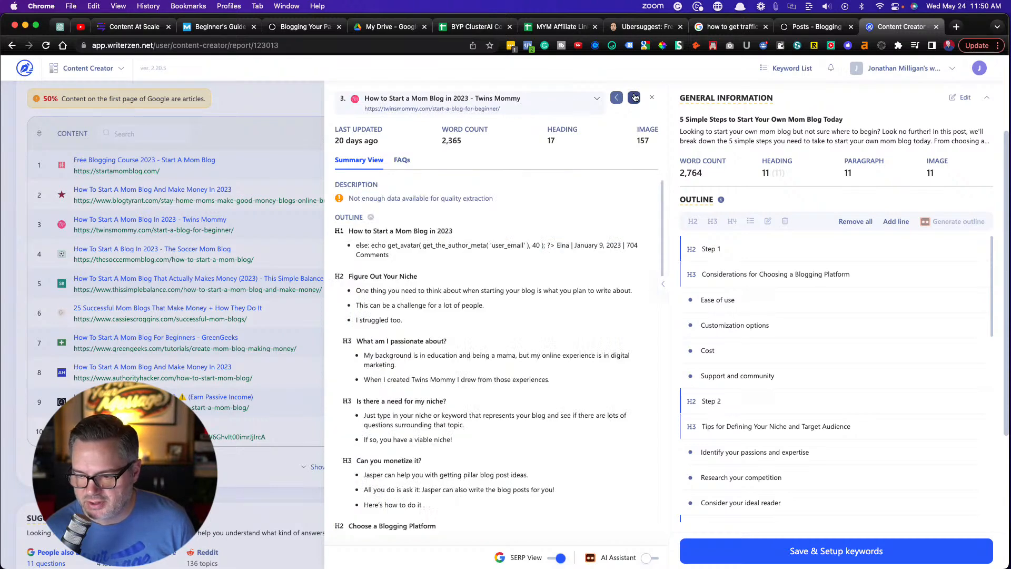
left_click(382, 342)
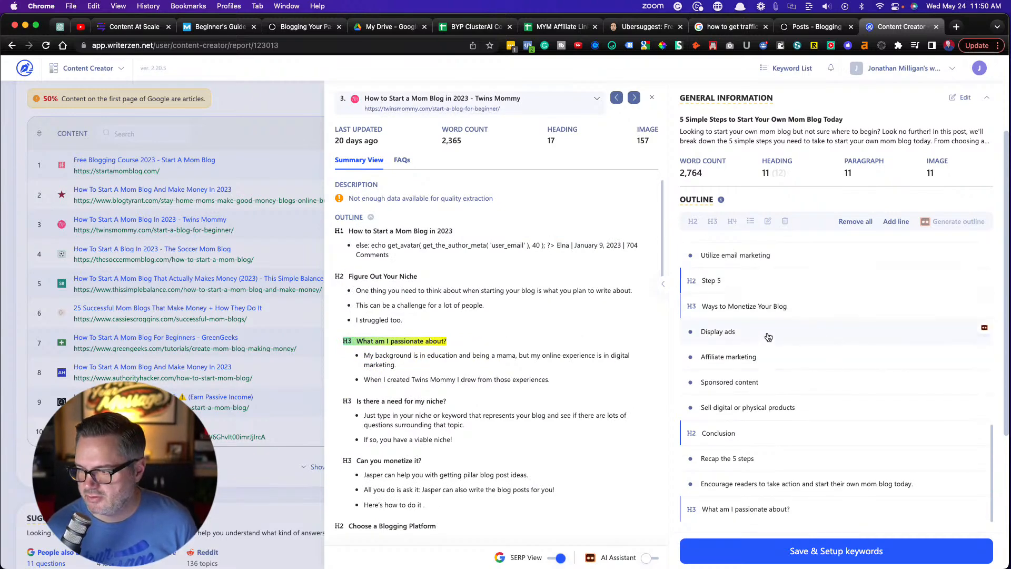
Save the outline, look over the keywords to consider, and save them to begin writing the article
left_click(731, 557)
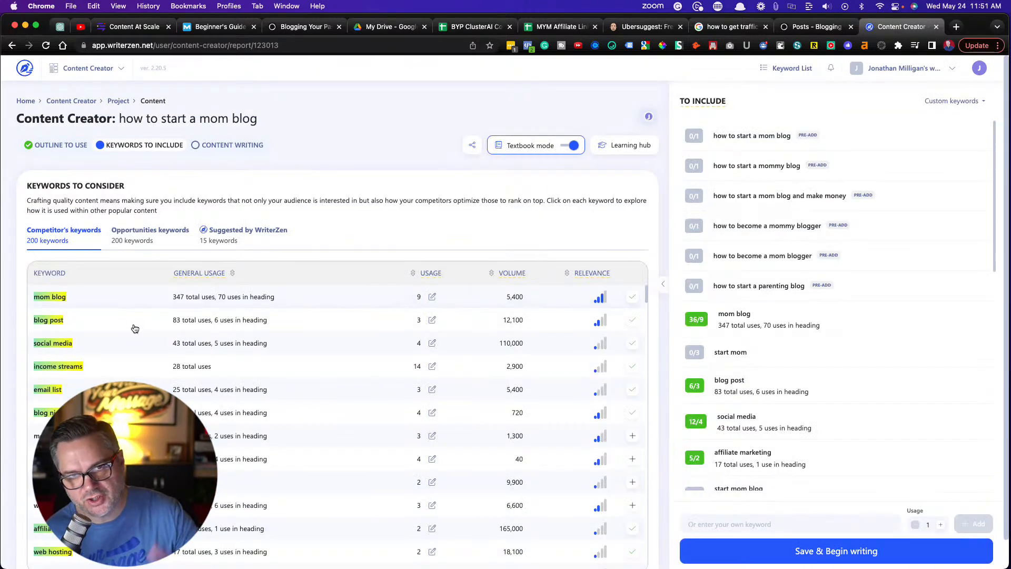
scroll(307, 296, "down", 1)
scroll(307, 292, "up", 1)
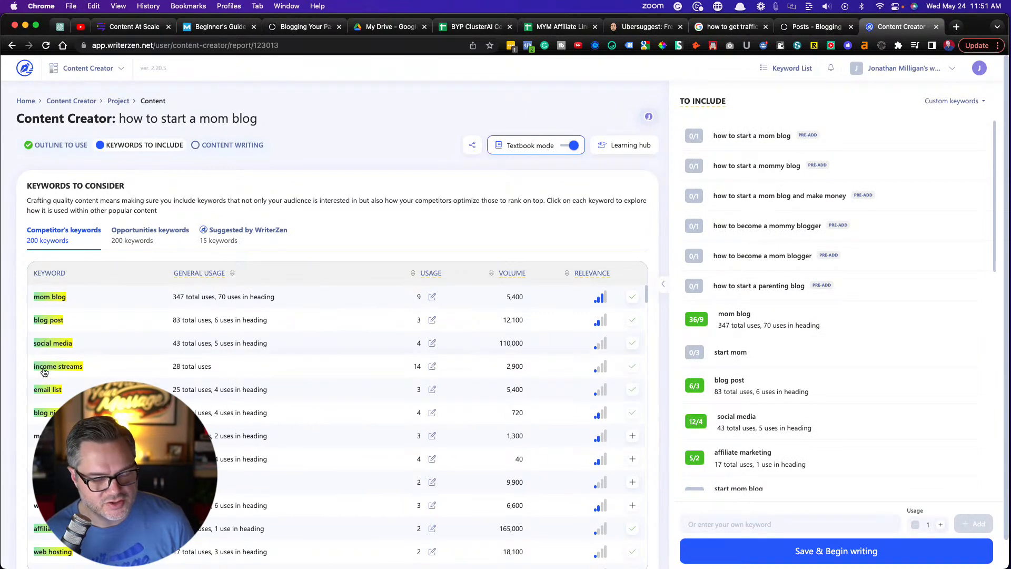
left_click(825, 551)
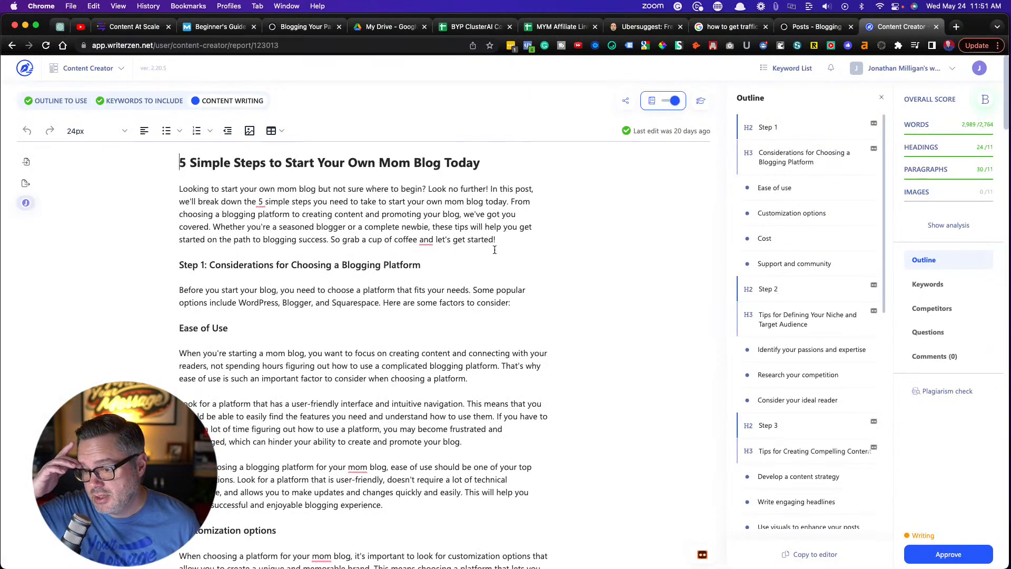
Bring up the AI writing options below the article's introduction and open the AI Assistant's template list
key("Return")
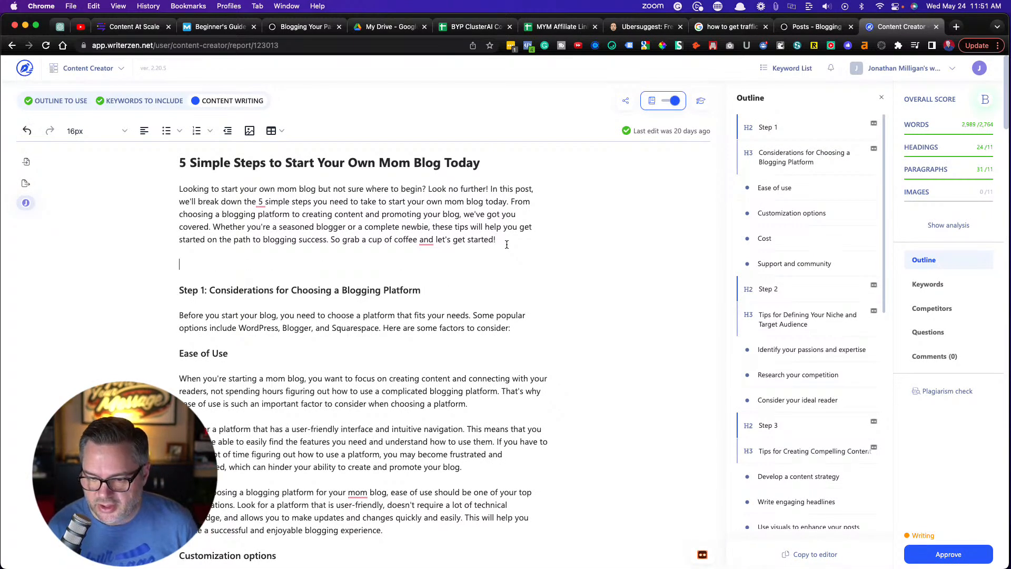
right_click(245, 266)
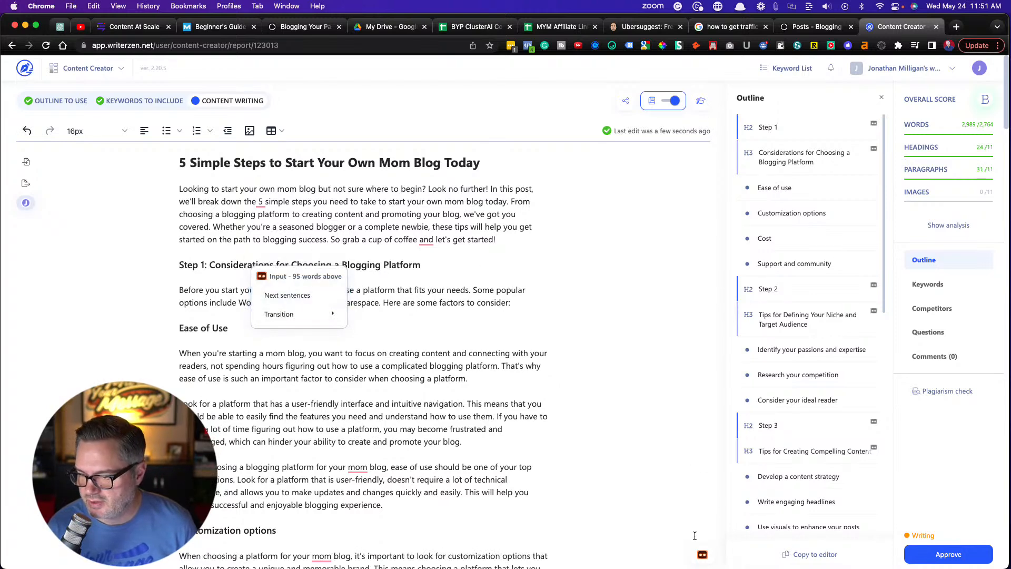
left_click(702, 554)
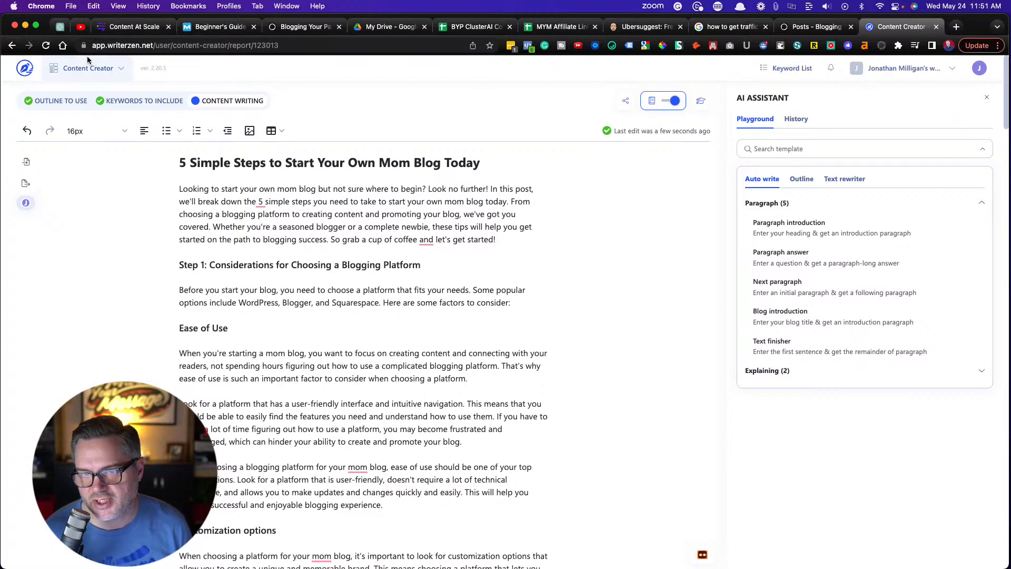
Switch to the Blogging Your Passion home page and look over its featured and latest articles
left_click(134, 27)
scroll(295, 315, "up", 1)
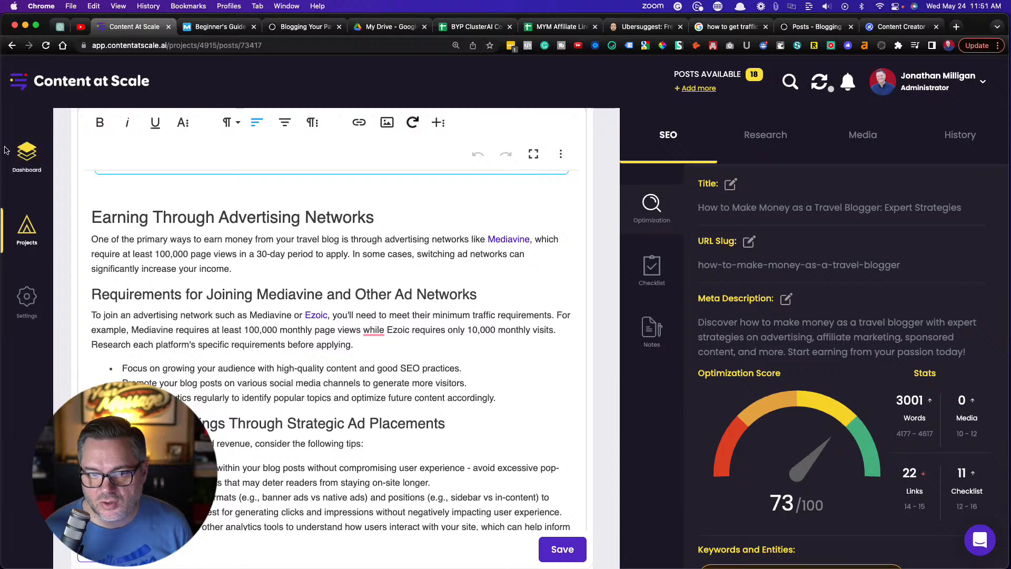
left_click(315, 32)
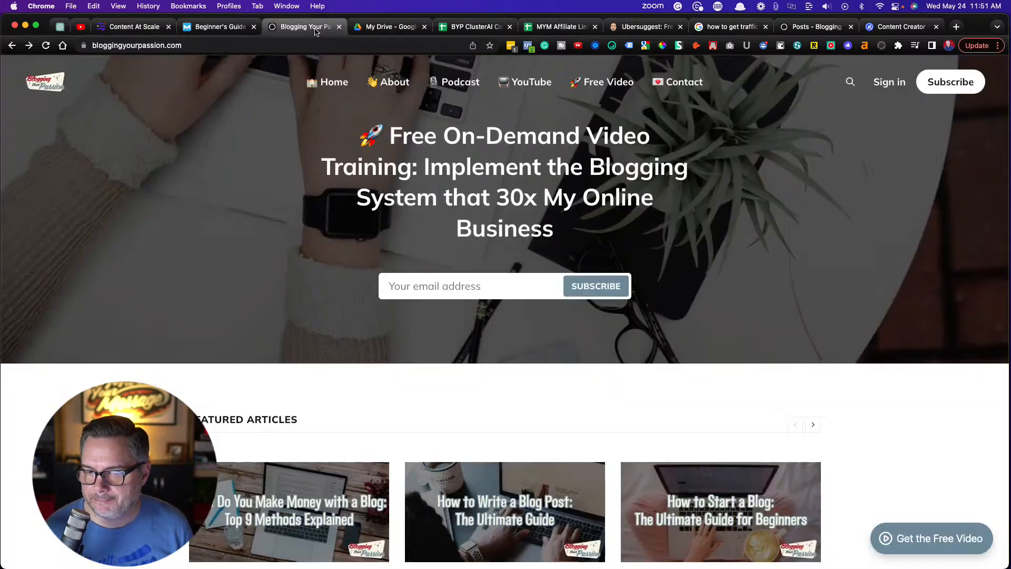
scroll(262, 252, "down", 3)
scroll(260, 252, "down", 3)
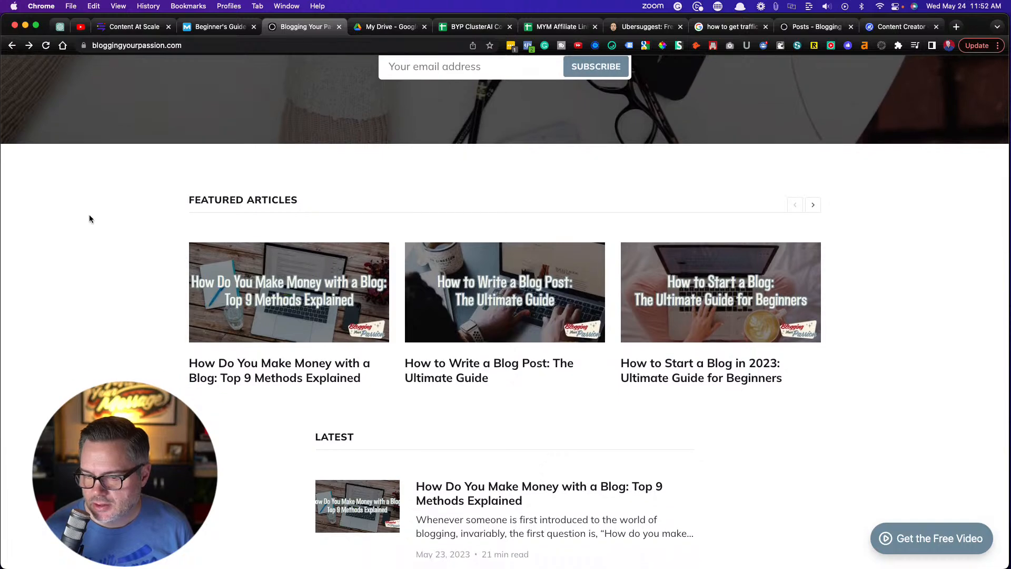
scroll(89, 218, "down", 4)
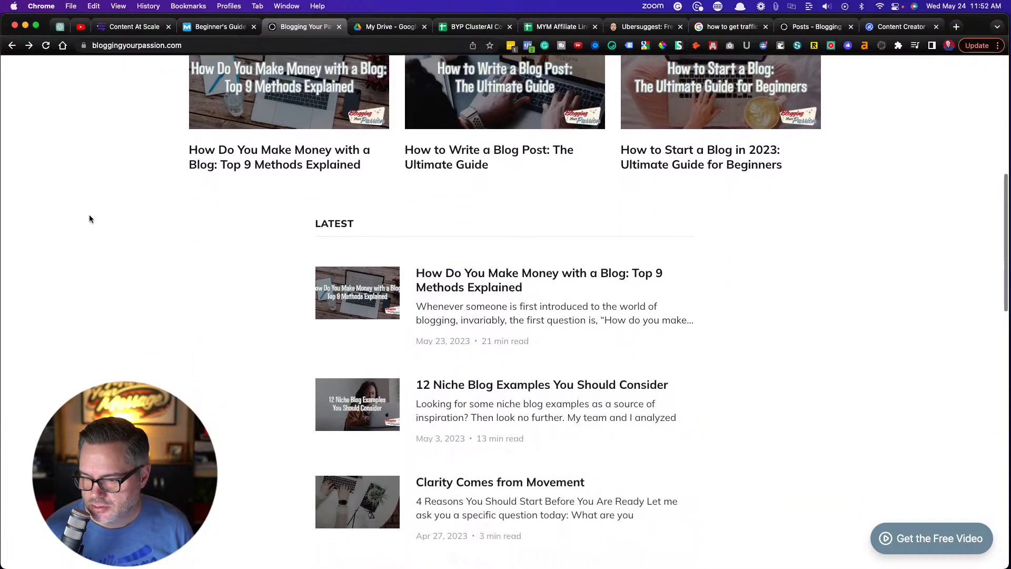
scroll(89, 219, "up", 8)
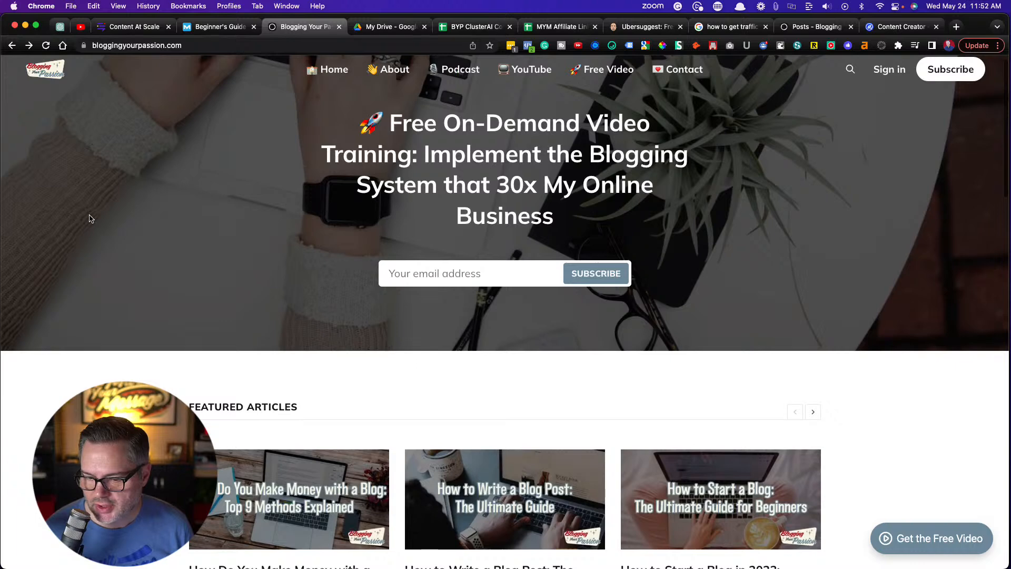
scroll(74, 118, "up", 1)
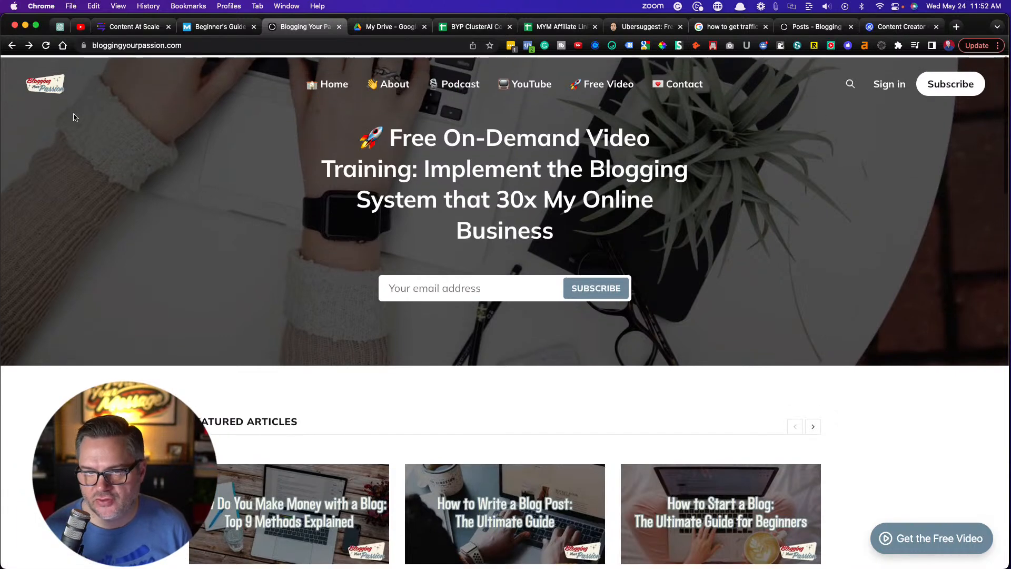
Switch to the Ghost admin for Blogging Your Passion and start a new post
left_click(820, 29)
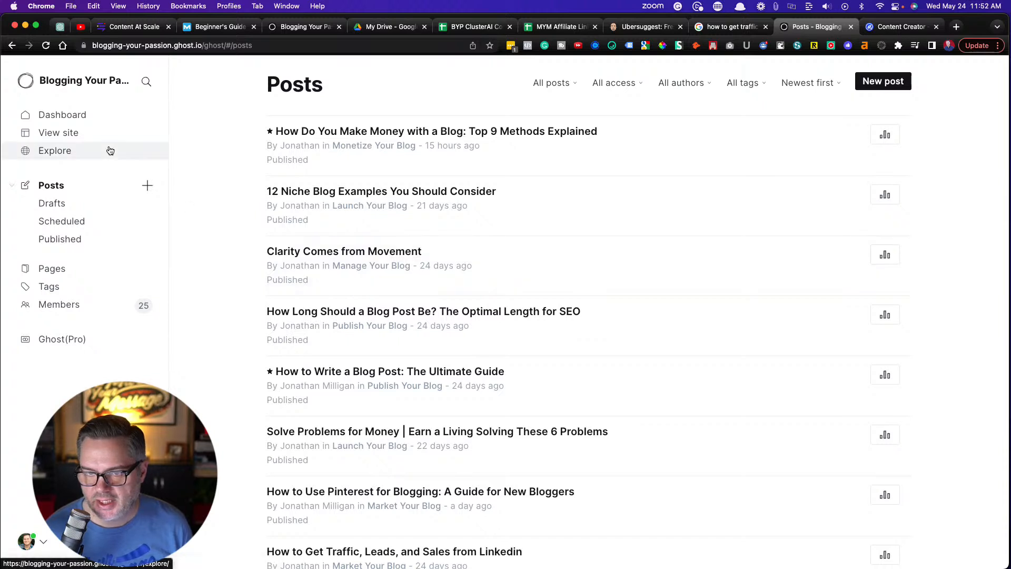
left_click(148, 185)
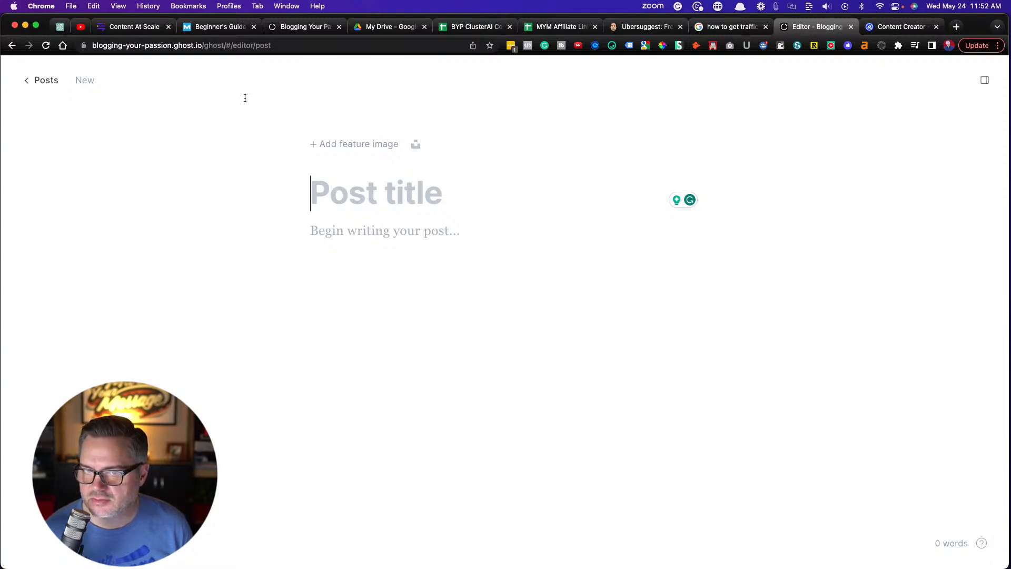
In Content at Scale, open the post "How to Get Traffic to Your Blog: Proven Strategies and Tips" from the Blogging Your Passion project
left_click(135, 29)
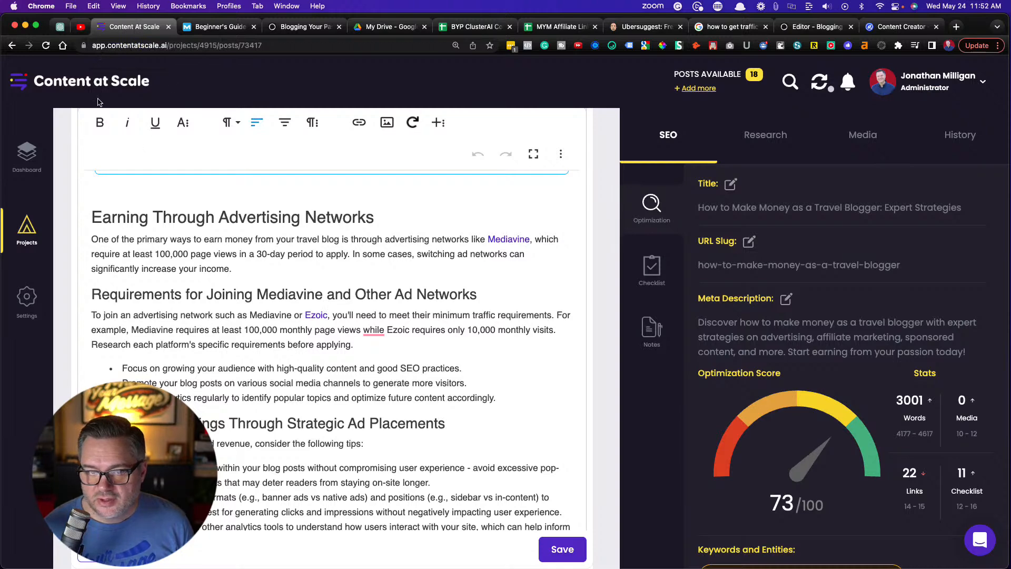
left_click(28, 231)
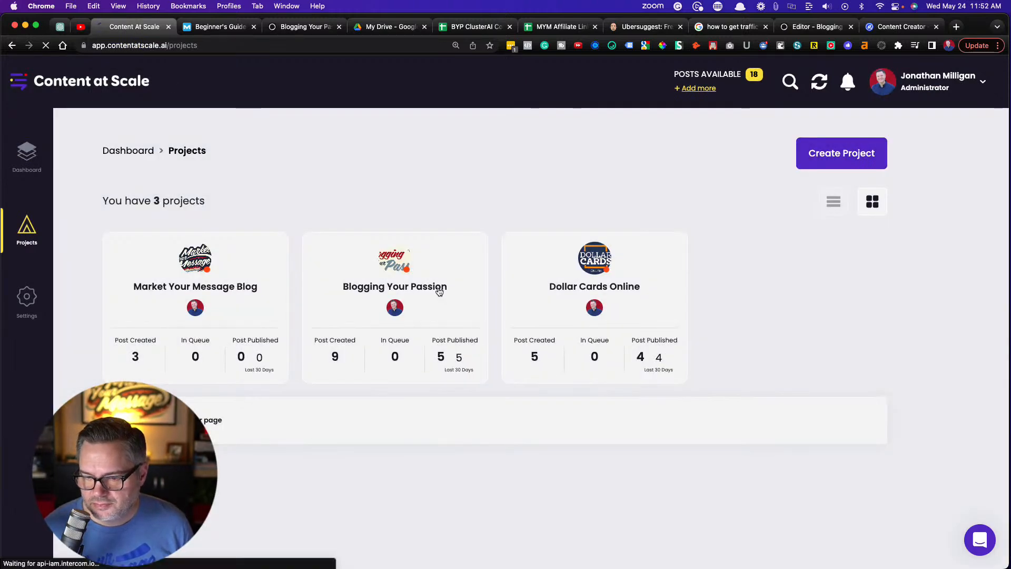
left_click(440, 290)
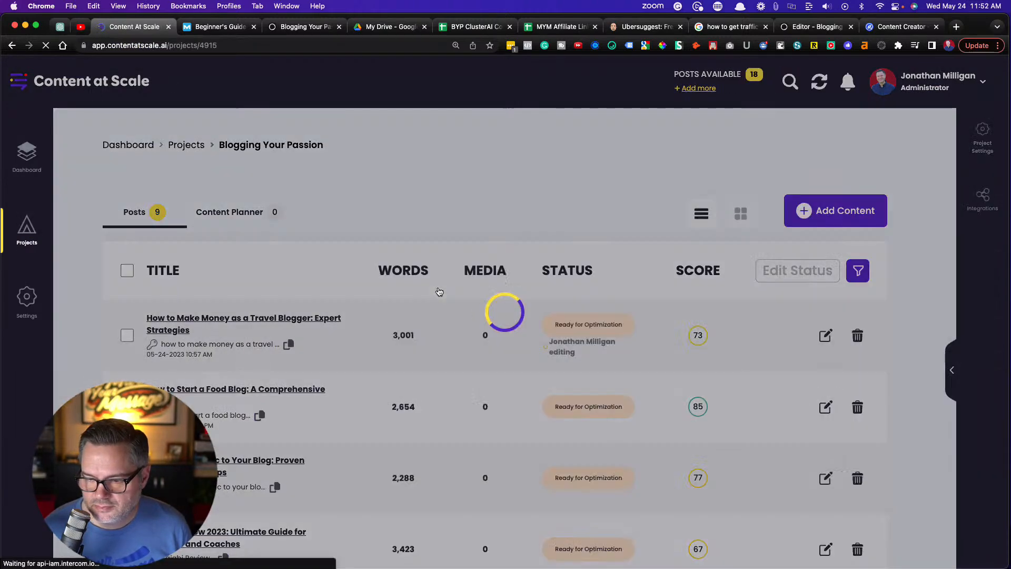
scroll(409, 285, "down", 2)
scroll(242, 277, "down", 3)
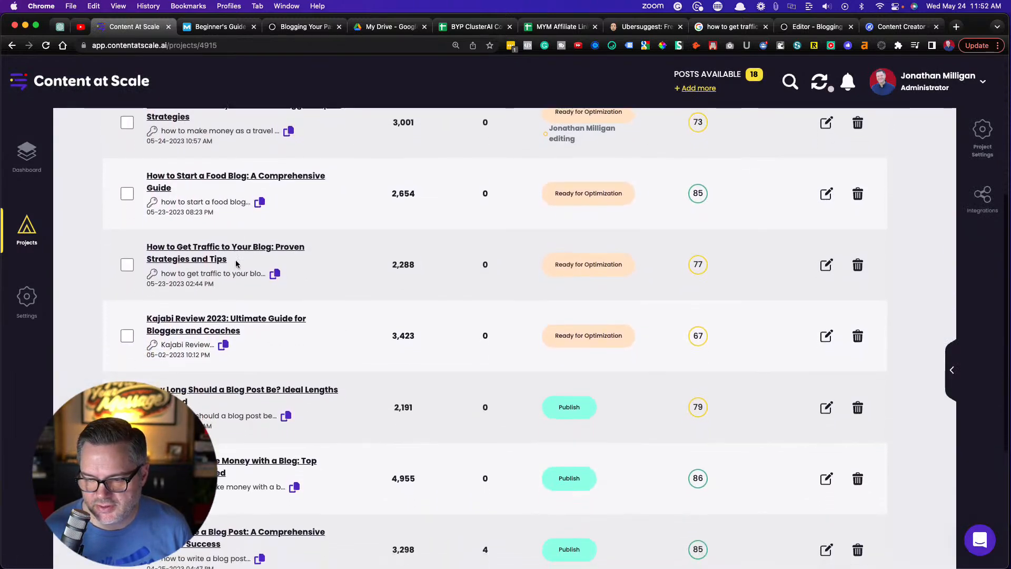
left_click(245, 248)
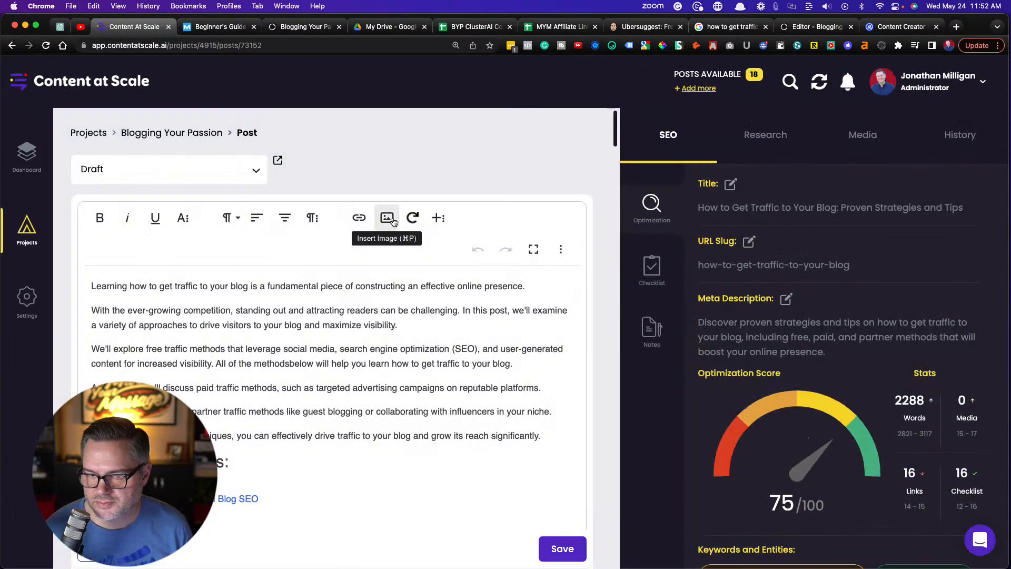
scroll(406, 330, "down", 2)
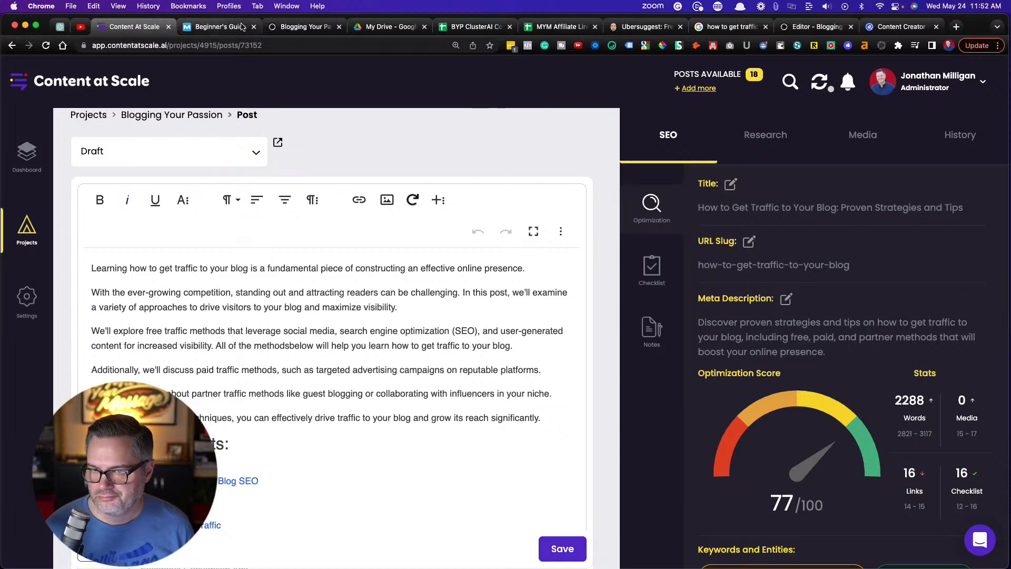
Move the Ghost editor's browser tab beside the blog's tab and begin the post title with "How to Get Traffic to Your Blog:"
left_click(799, 27)
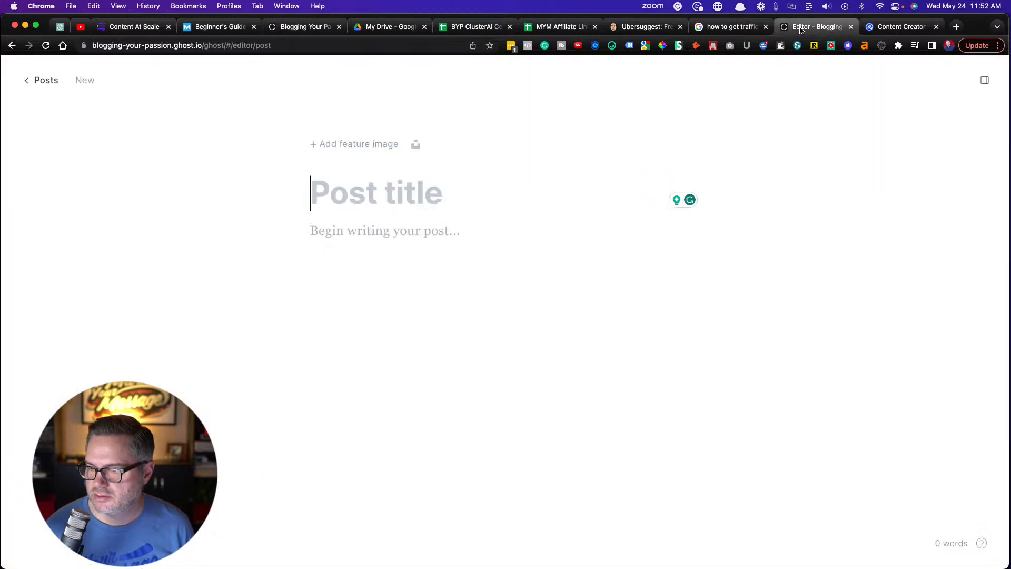
left_click_drag(799, 30, 366, 43)
left_click(339, 185)
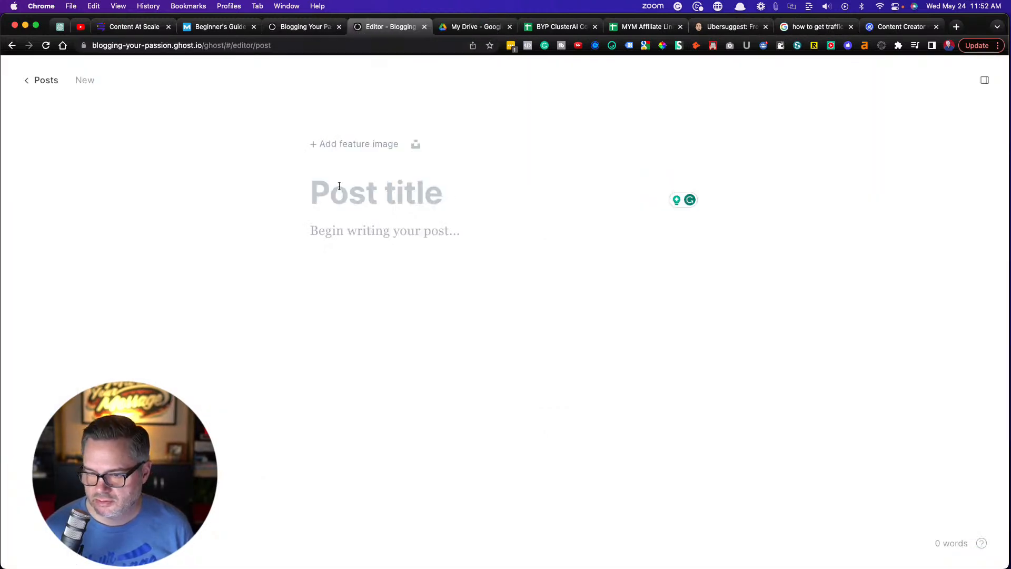
type("How to get")
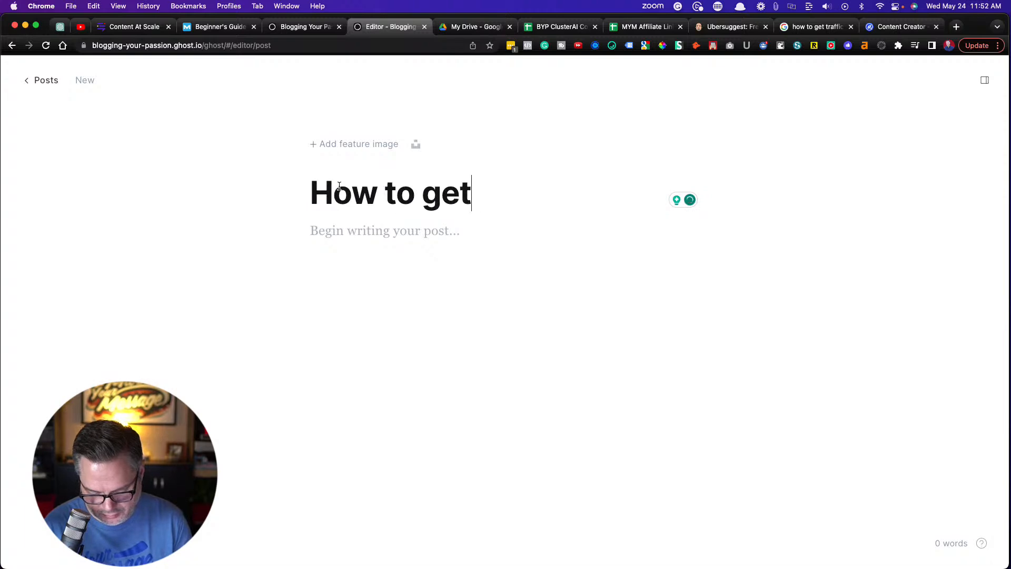
type(" Traffic to Your Bl")
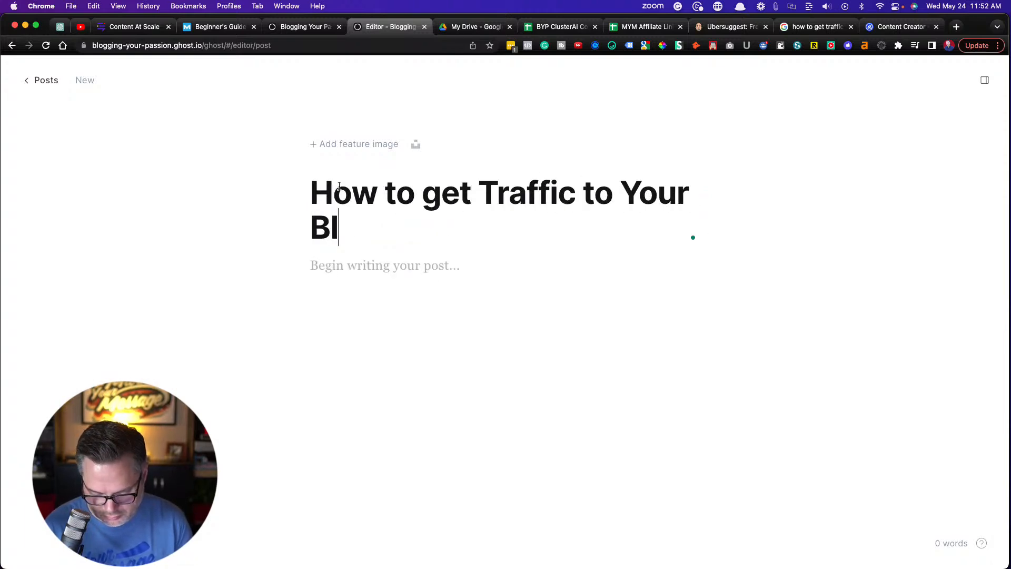
type("og\"")
key("BackSpace")
type(":")
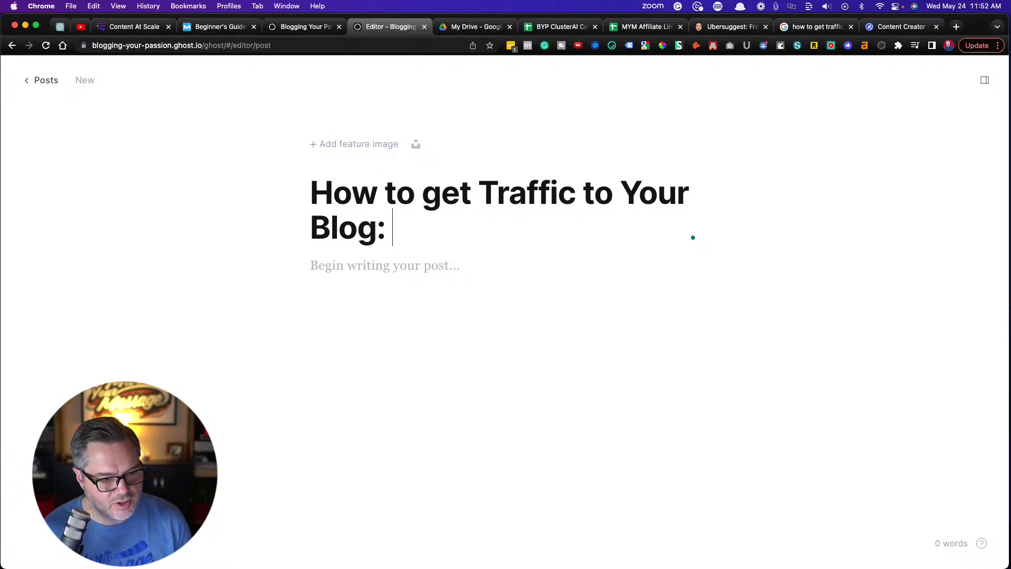
left_click(439, 196)
key("BackSpace")
type("G")
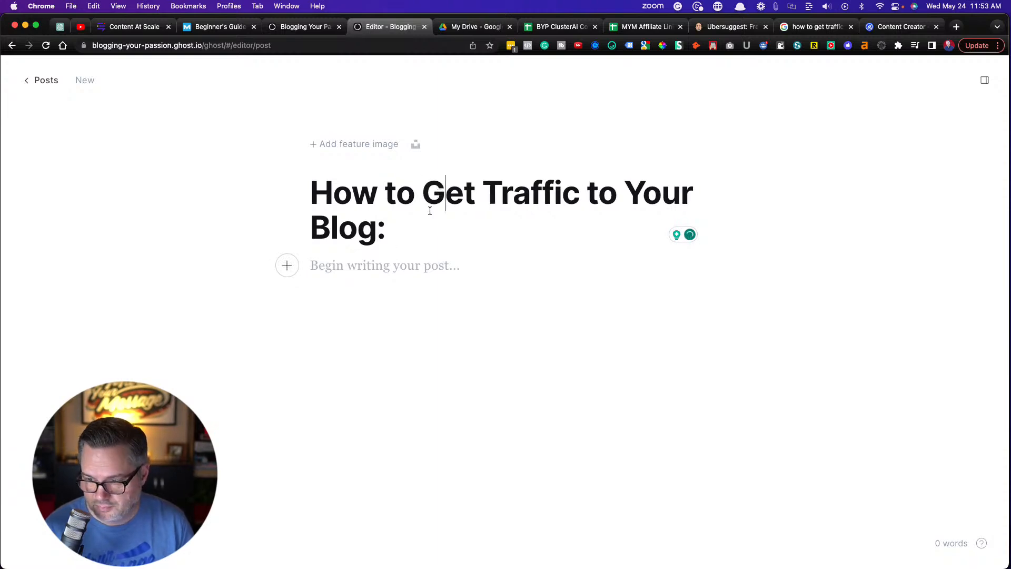
type("3 ")
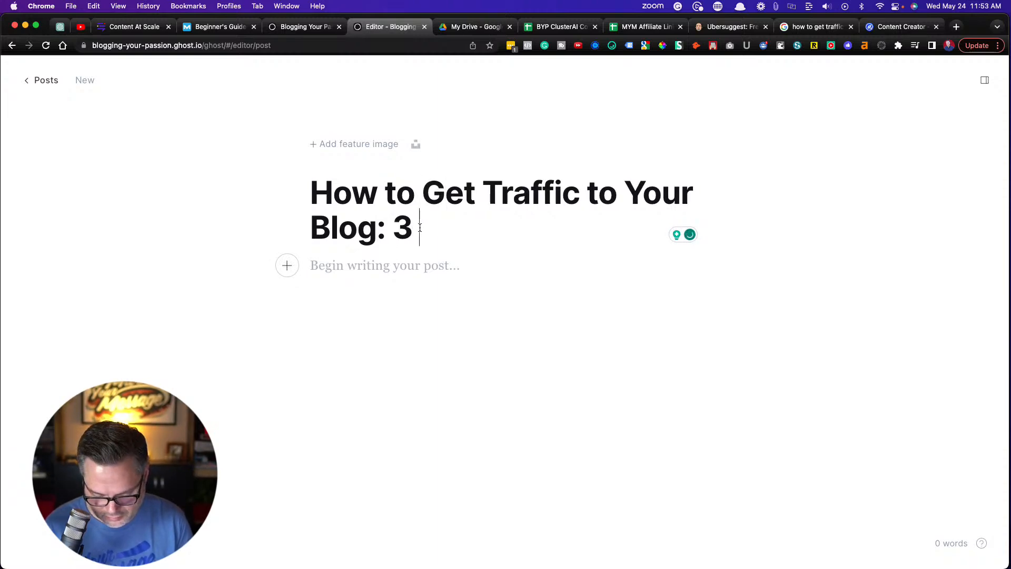
type("Proven ")
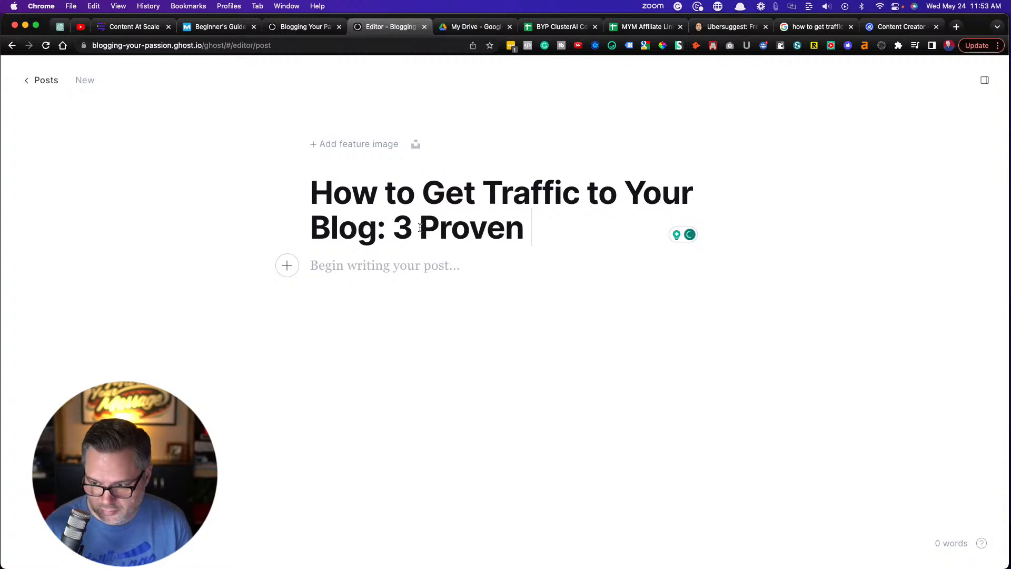
type("methods")
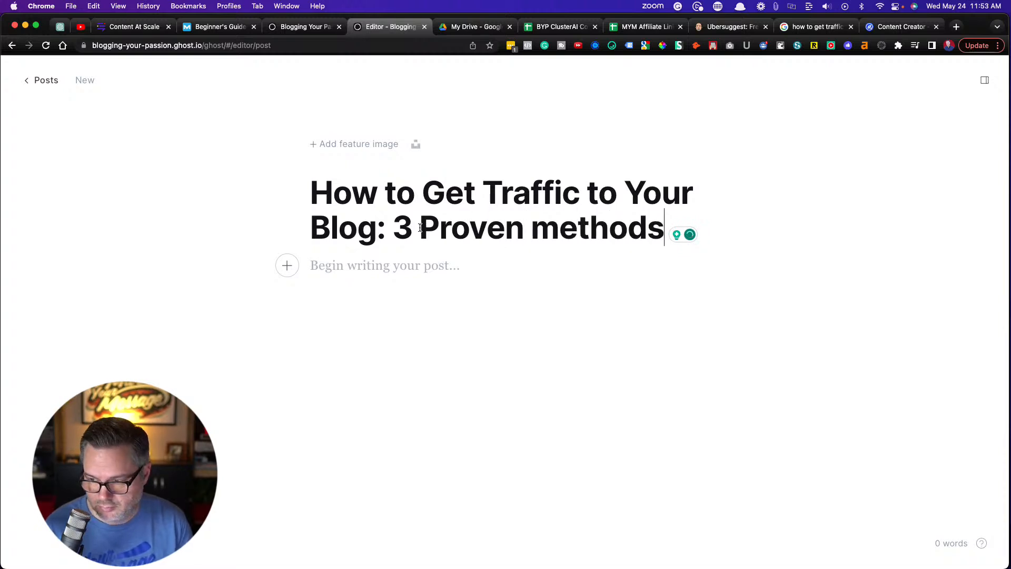
Complete the post title with "3 Proven Methods" and place the cursor in the empty post body
key("BackSpace")
type("M")
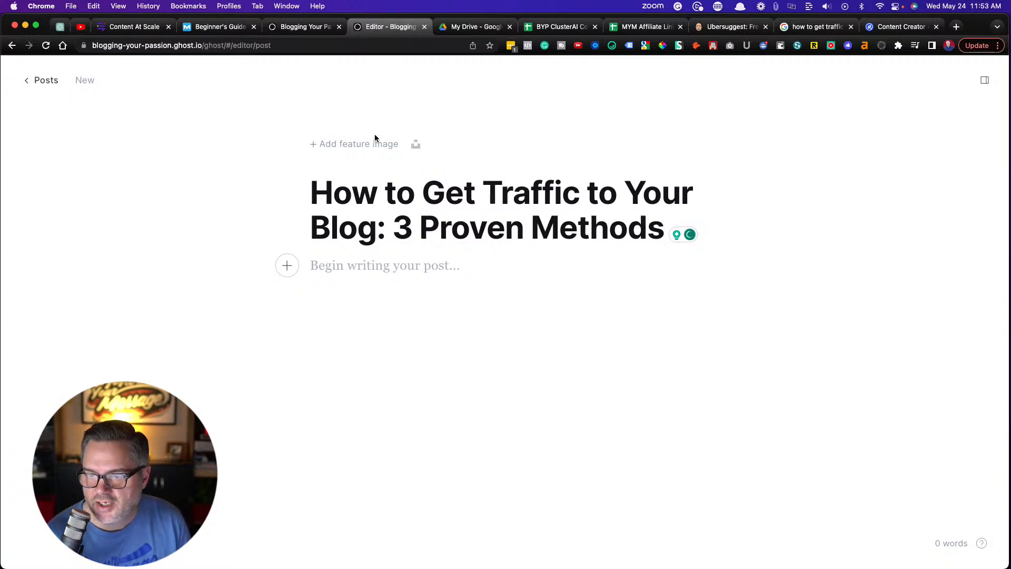
left_click(325, 270)
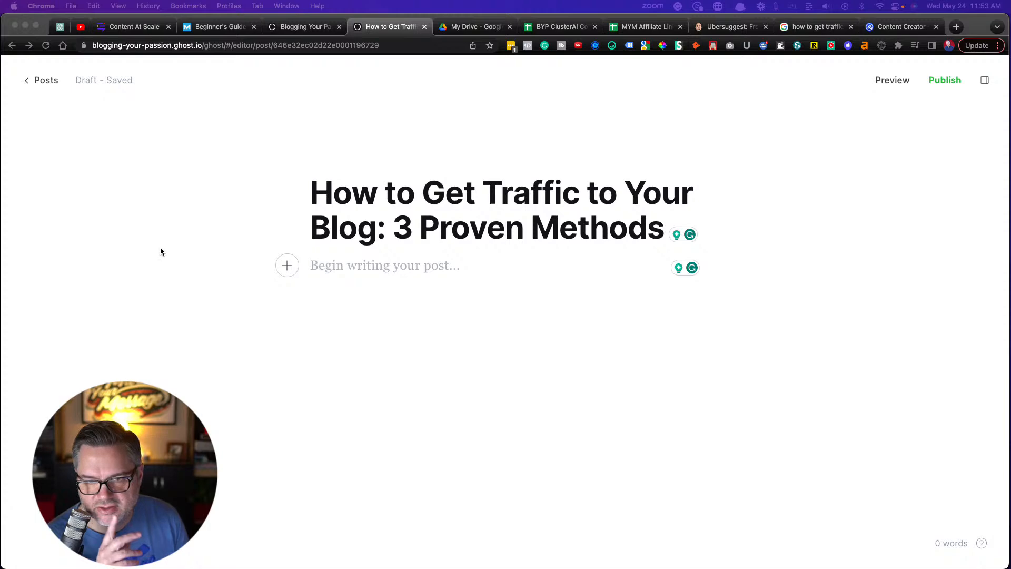
Switch to the Content at Scale post and delete its entire "Table Of Contents" section, including the heading and every entry
left_click(126, 30)
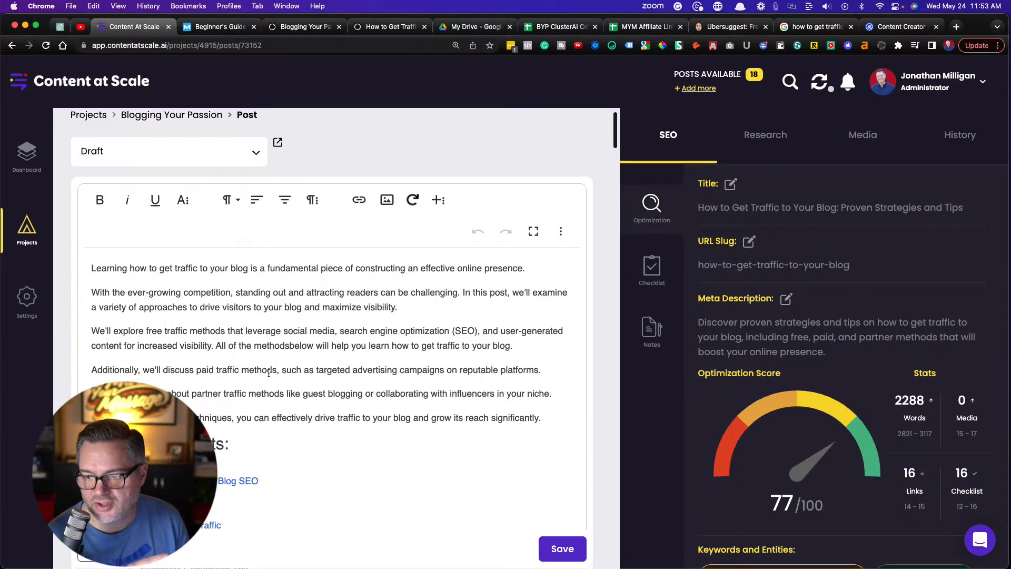
scroll(269, 373, "down", 2)
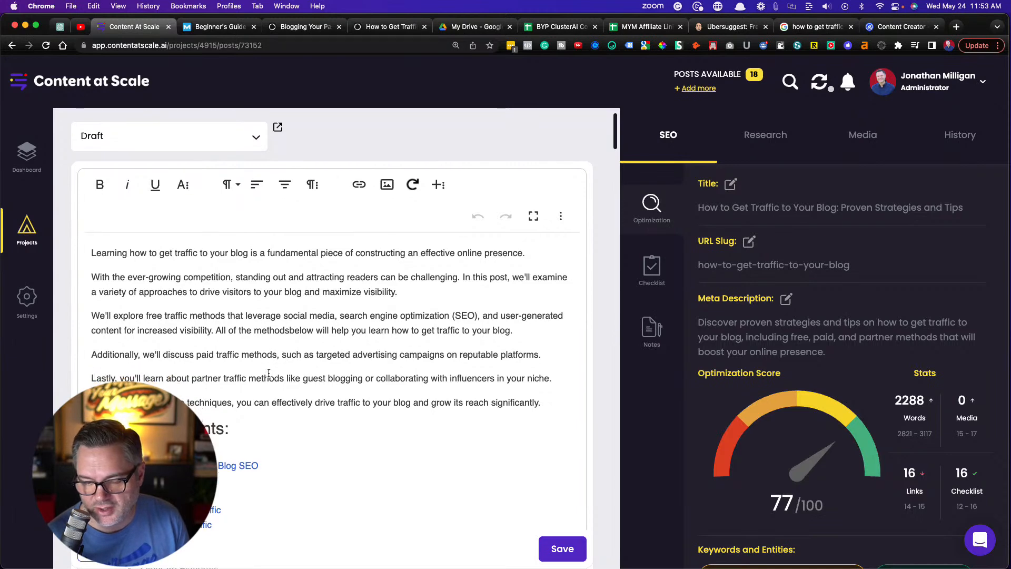
scroll(268, 372, "down", 10)
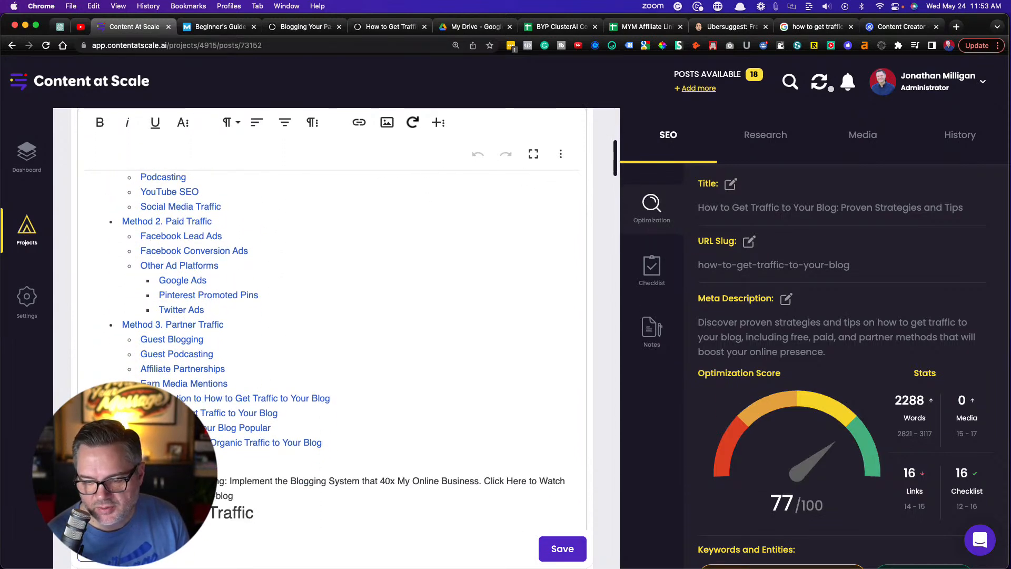
left_click_drag(324, 443, 120, 235)
scroll(120, 235, "up", 2)
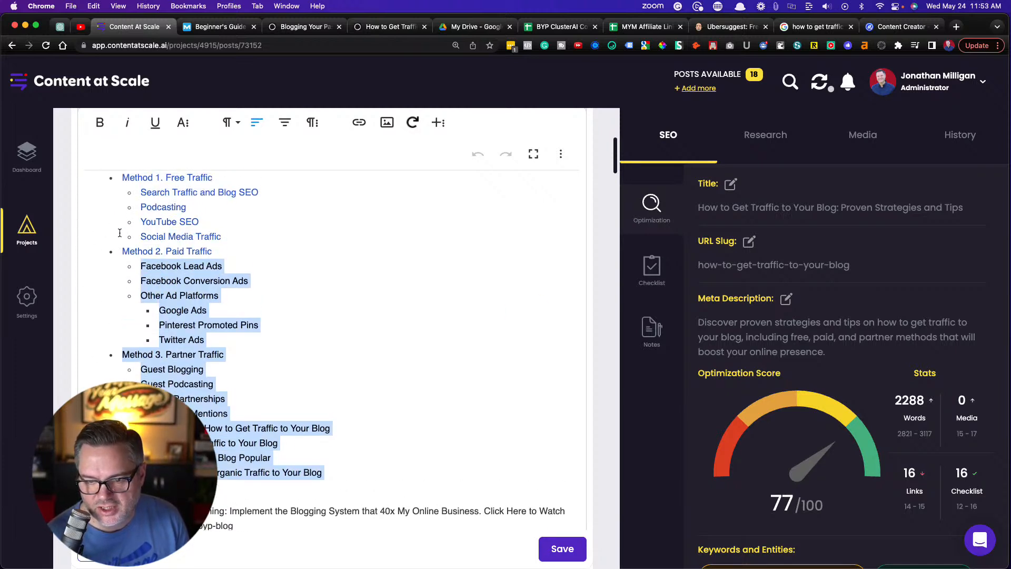
left_click_drag(88, 180, 211, 508)
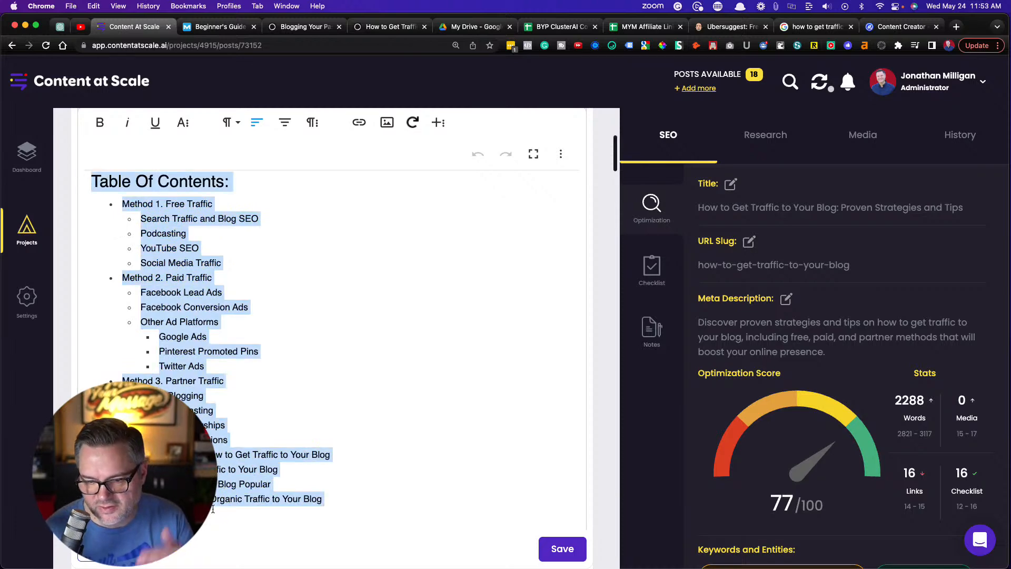
key("BackSpace")
scroll(213, 508, "up", 2)
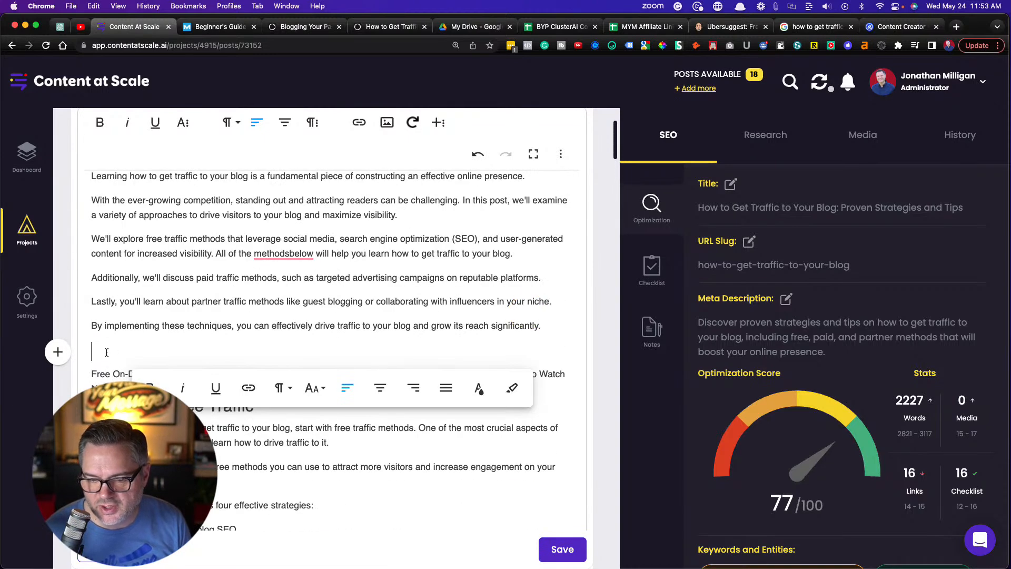
Insert a freshly generated table of contents after the introduction and save the post
left_click(439, 124)
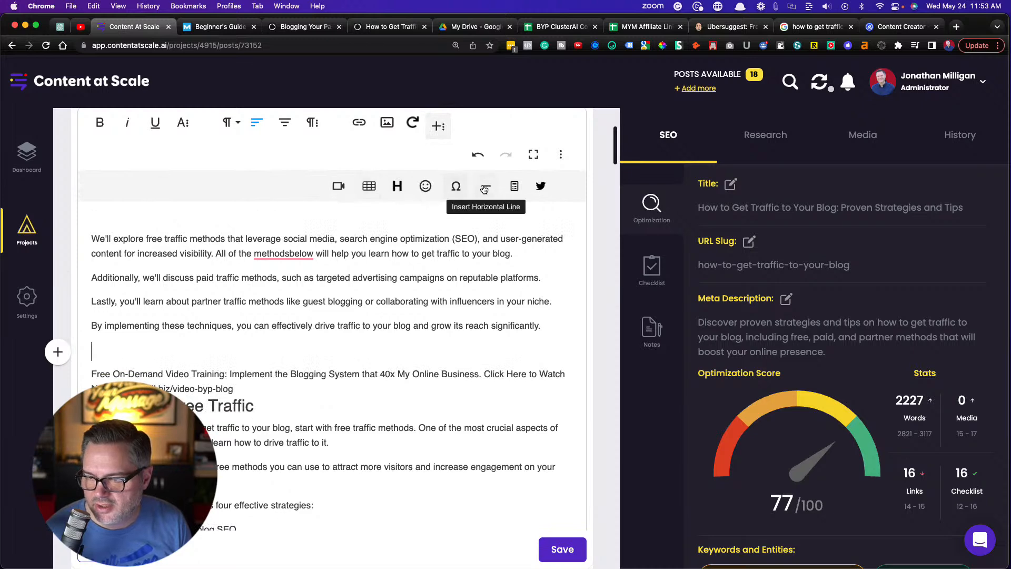
left_click(513, 188)
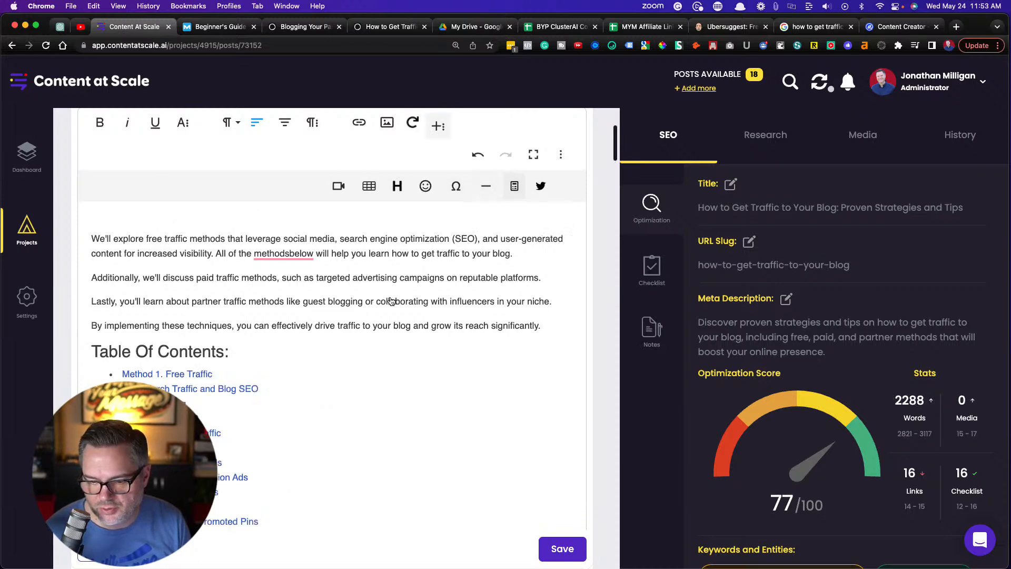
scroll(361, 394, "down", 6)
scroll(361, 396, "down", 1)
left_click(559, 549)
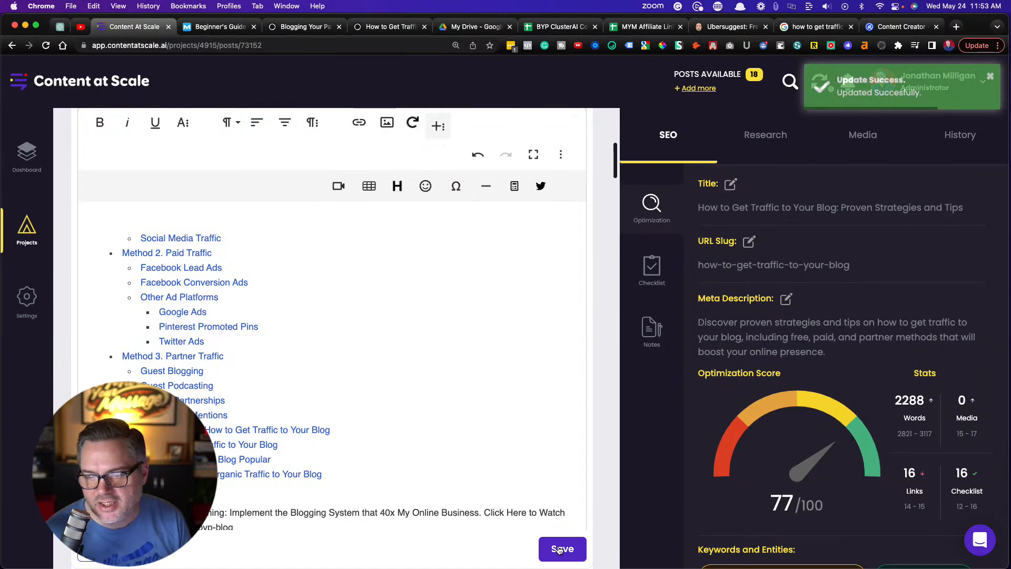
Correct "methodsbelow" to "methods below" in the introduction's paragraph about free traffic methods
scroll(424, 415, "up", 1)
scroll(424, 415, "up", 8)
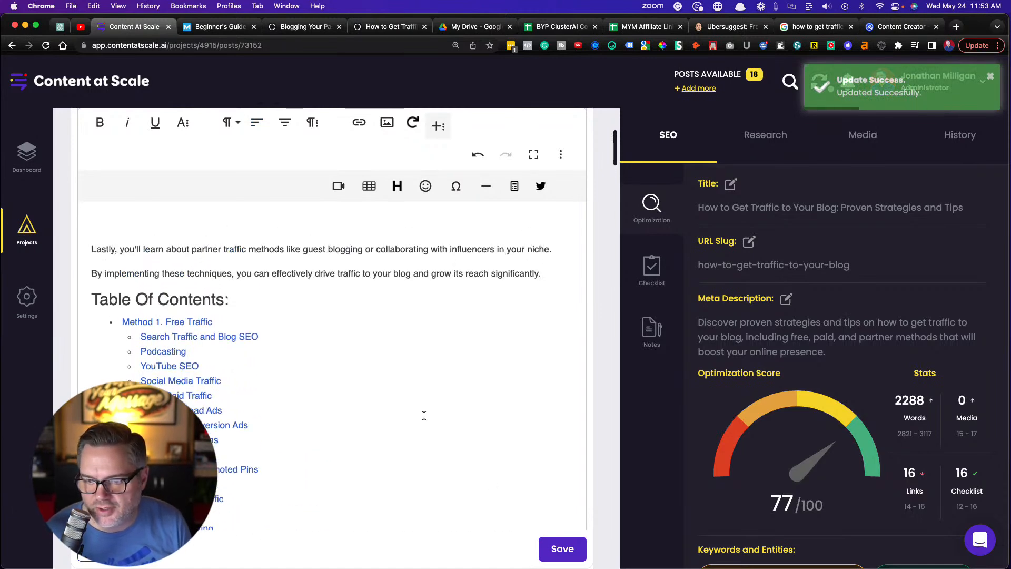
mouse_move(283, 337)
left_click(292, 368)
scroll(206, 345, "up", 1)
scroll(206, 345, "up", 3)
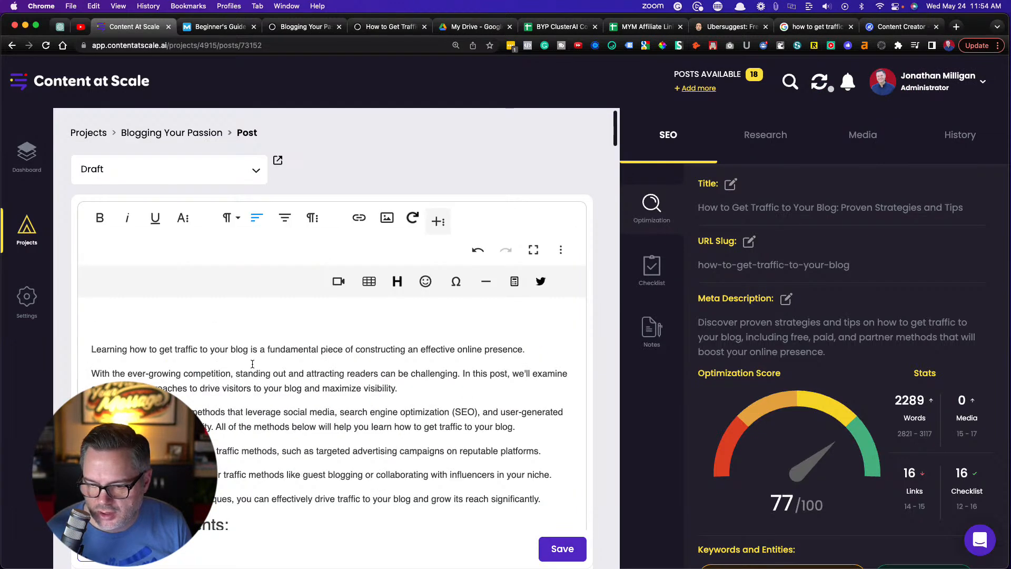
Copy the entire Content at Scale article and paste it into the empty body of the Ghost post
key("super+a")
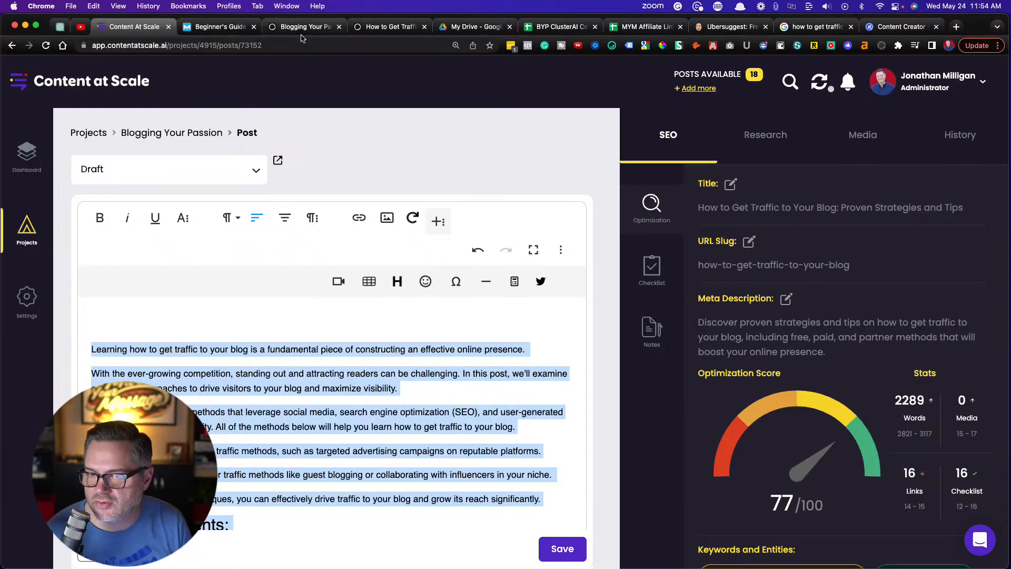
left_click(389, 29)
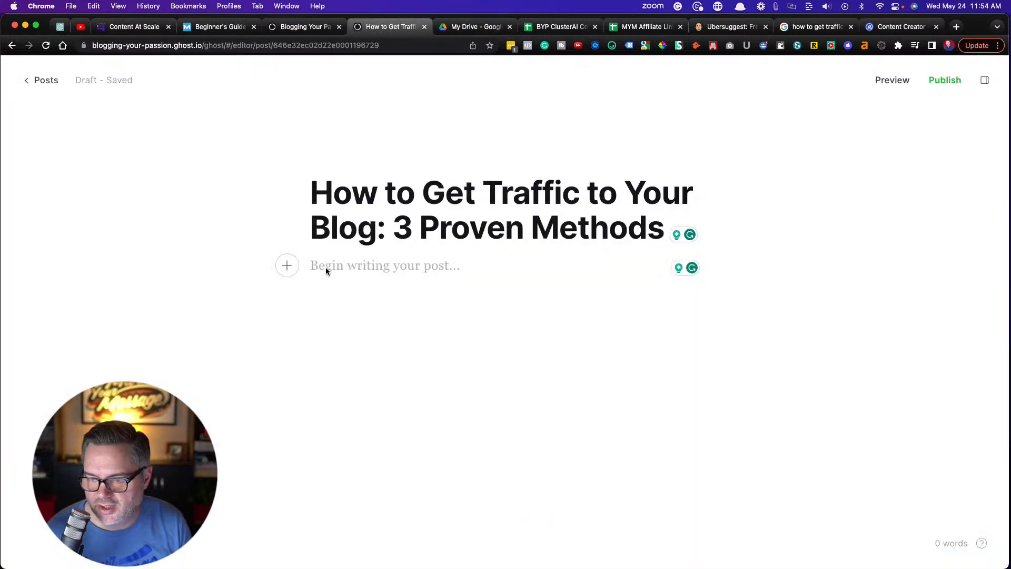
key("cmd+v")
scroll(377, 254, "up", 10)
scroll(378, 253, "up", 20)
scroll(378, 253, "up", 20)
scroll(378, 253, "up", 15)
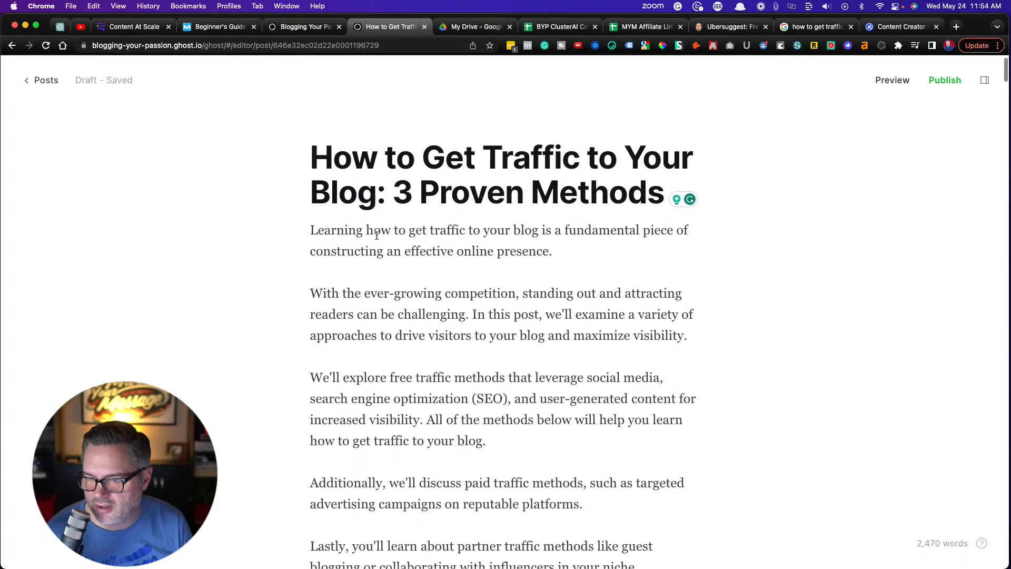
Open Stencil in a new browser tab and load the saved image "How Do You Make Money with a Blog: Top 9 Methods Explained"
left_click(956, 27)
type("get")
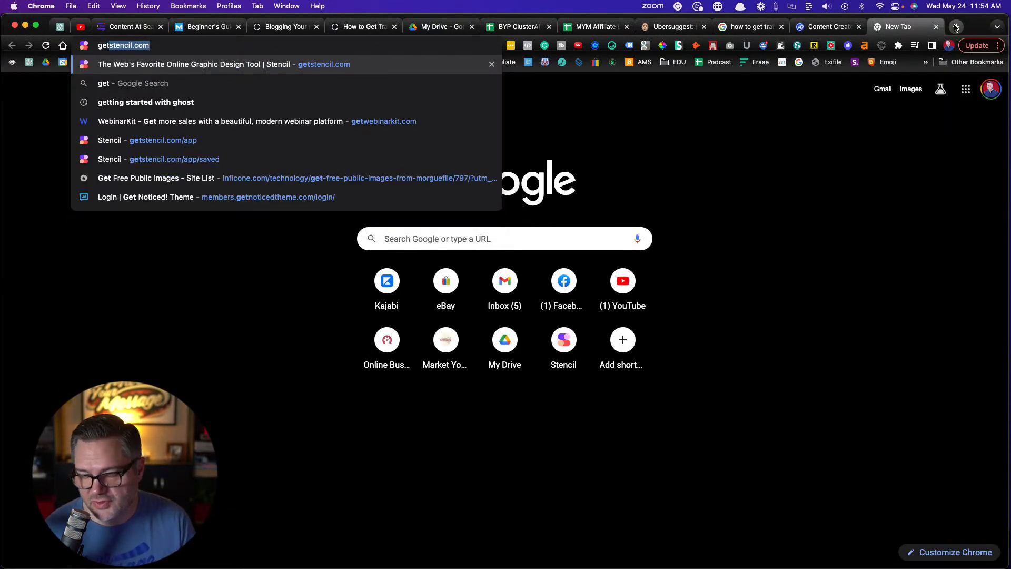
key("Return")
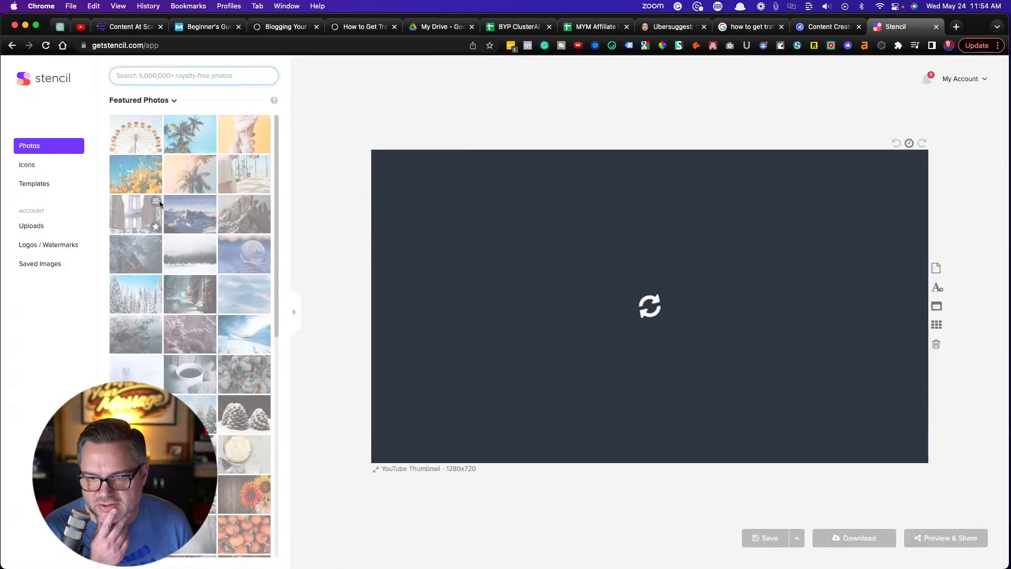
left_click(40, 263)
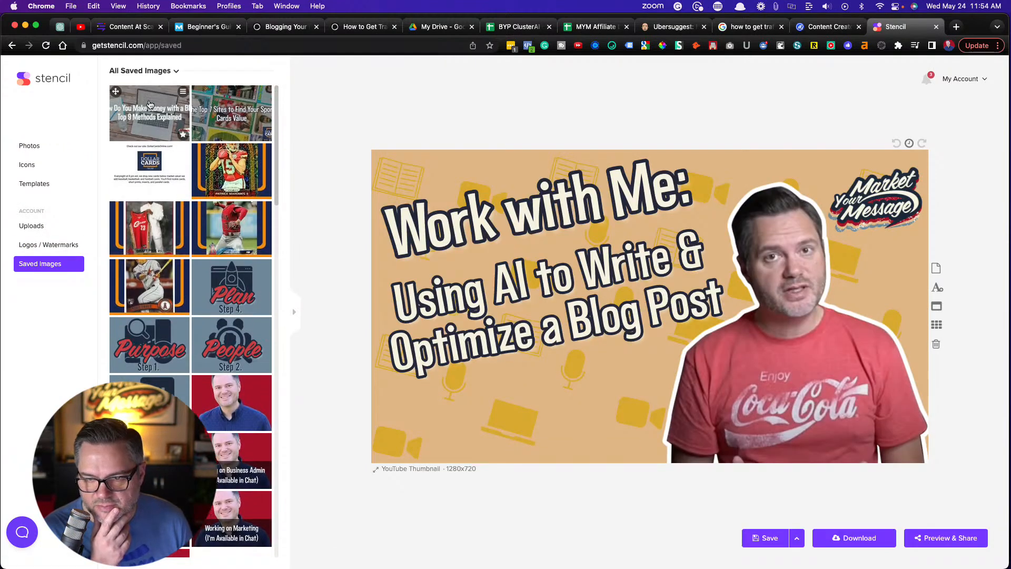
left_click(149, 103)
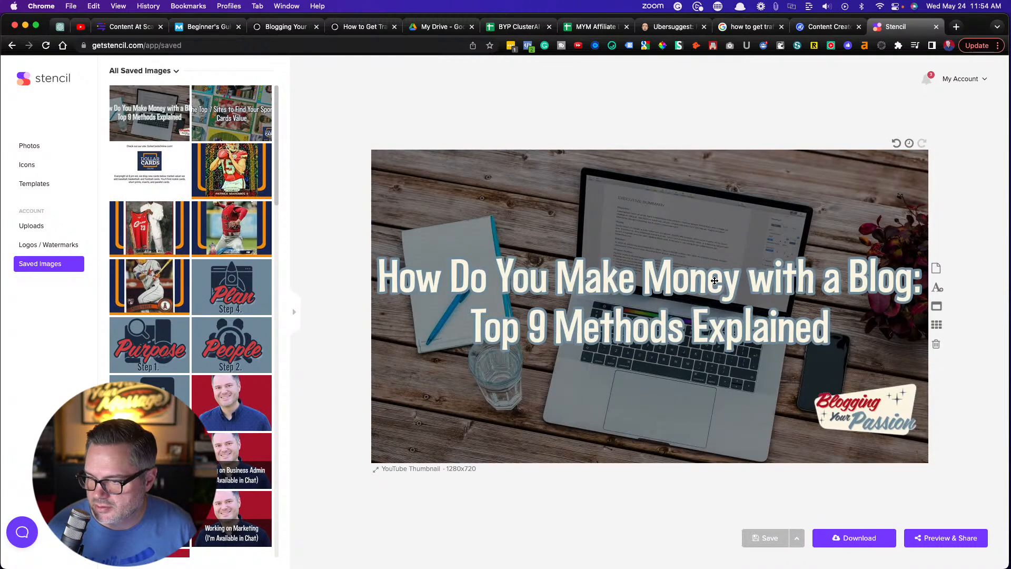
Replace "Do You Make Money with a" in the image's heading text with "to get traffic to your"
left_click(714, 281)
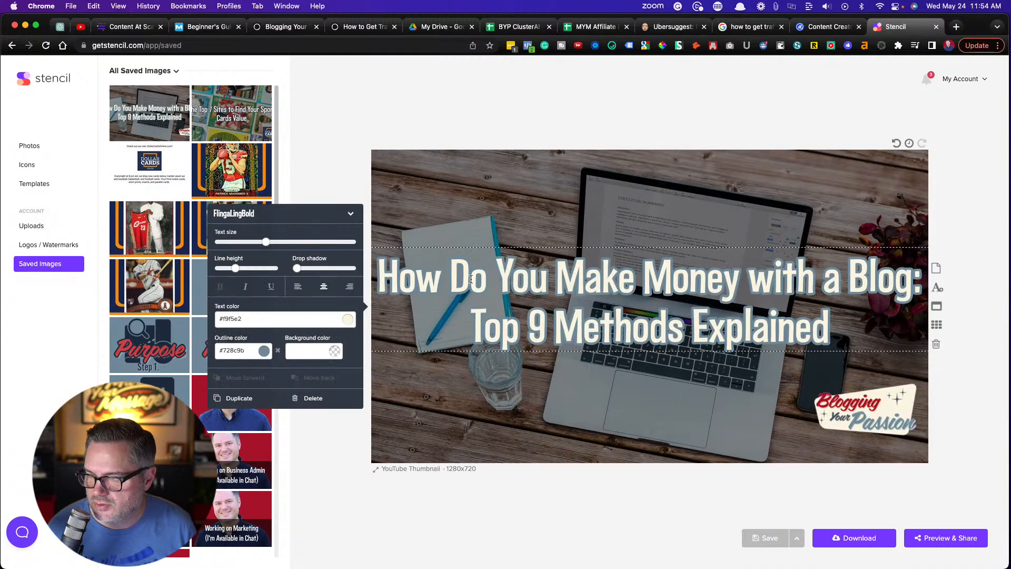
left_click_drag(451, 279, 846, 287)
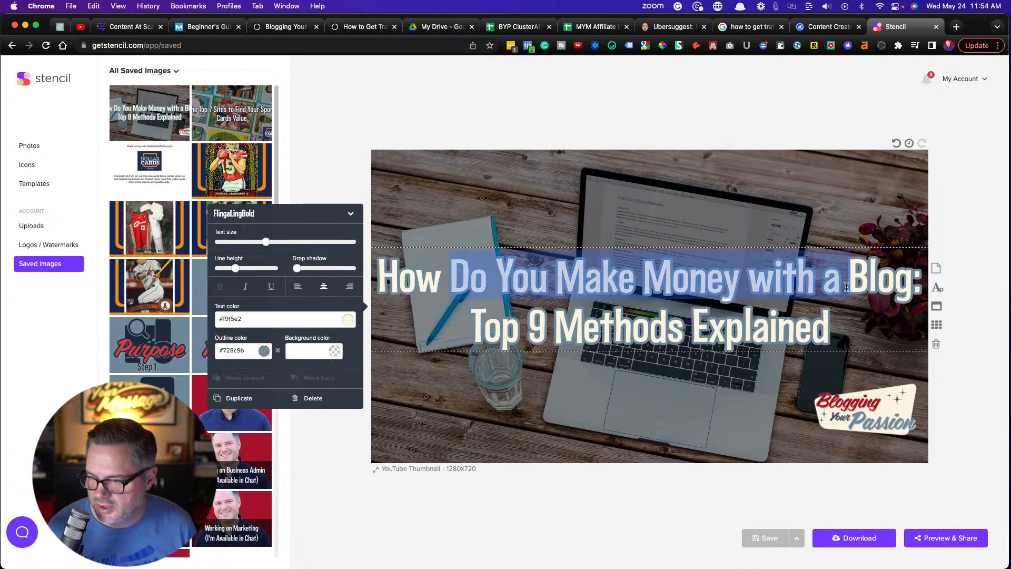
key("BackSpace")
type("to get traffic t")
type("our")
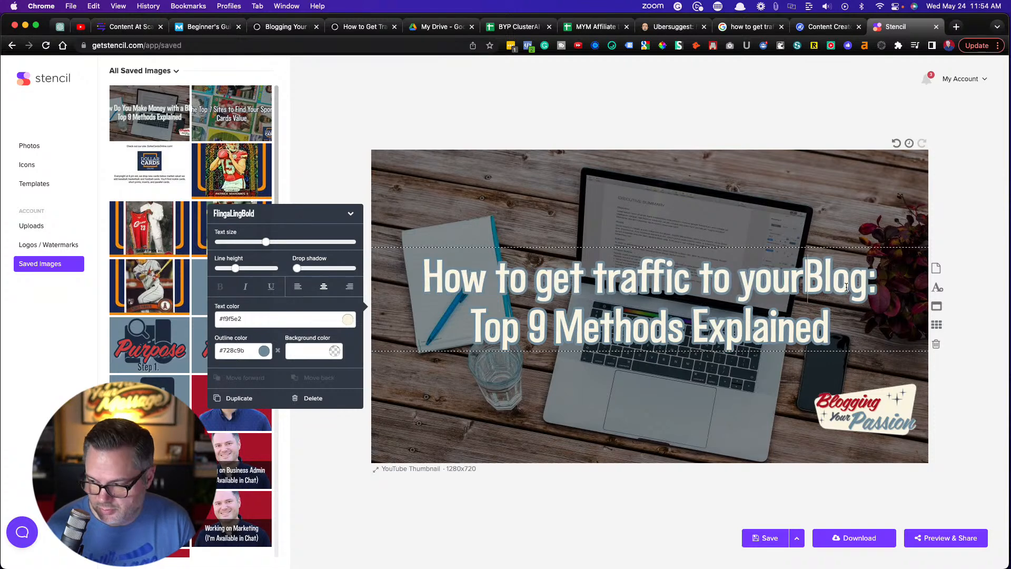
Capitalize "Get", "Traffic" and "Your" in the image heading and add the missing space before "Blog:"
left_click(542, 285)
key("BackSpace")
type("G")
left_click(607, 287)
key("BackSpace")
type("T")
key("Right")
key("Right")
key("Right")
key("Right")
key("Right")
key("Right")
key("Right")
key("Right")
key("Right")
key("Right")
key("Right")
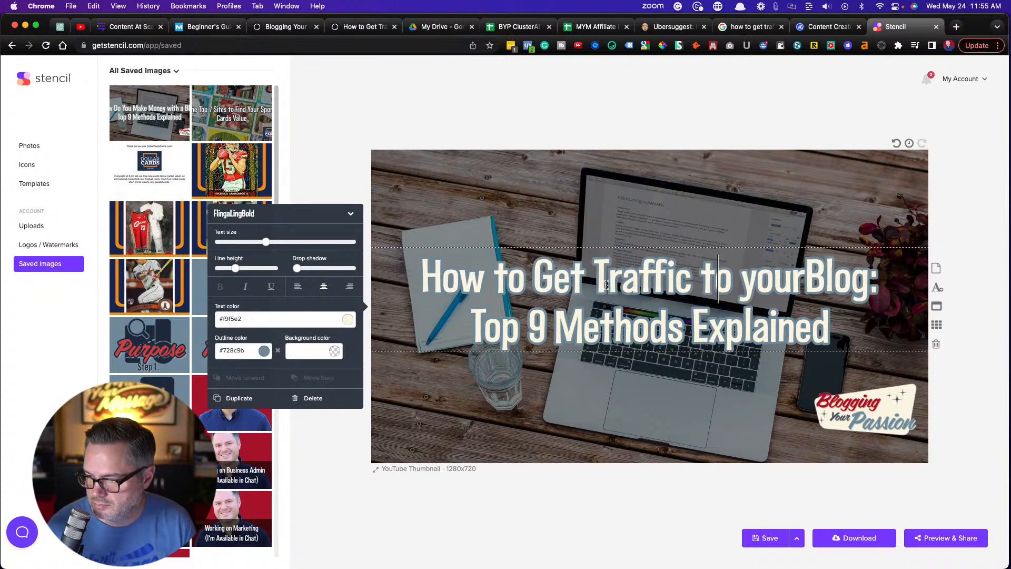
key("BackSpace")
type("Y")
key("Right")
key("Right")
key("Right")
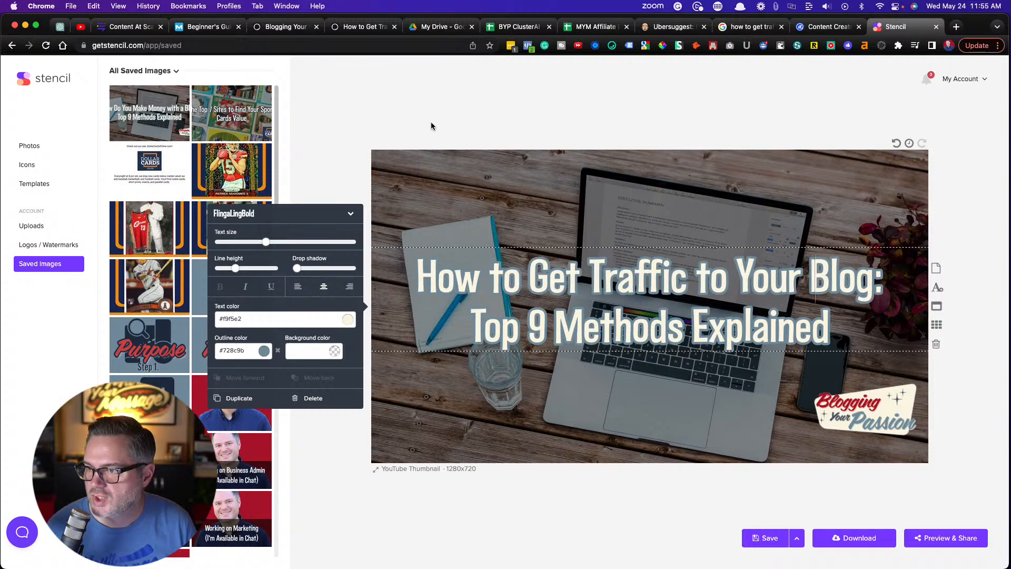
Check the post title in Ghost, and in Stencil replace the image heading's second line with "3 Proven Methods Explained"
left_click(354, 28)
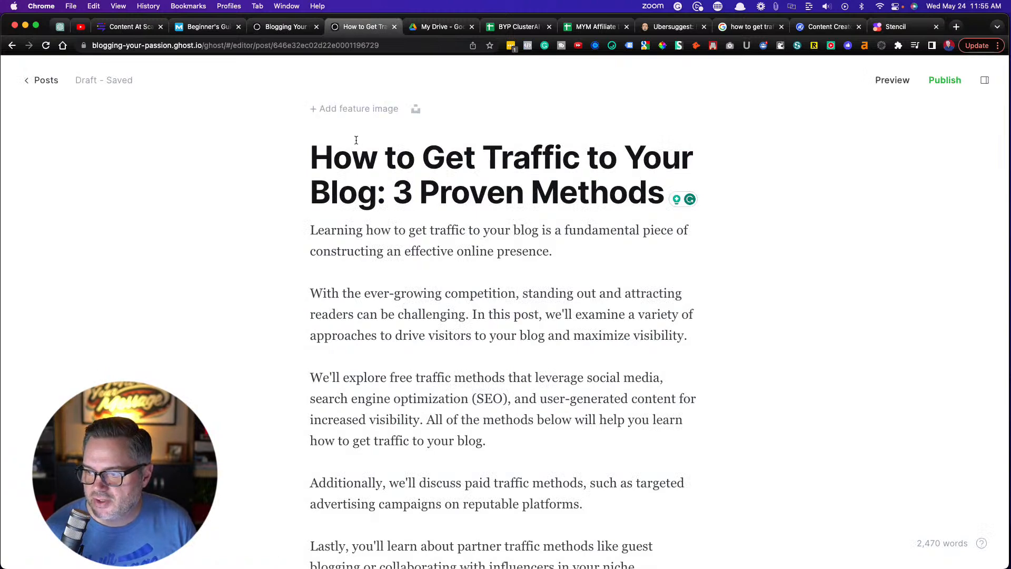
left_click(895, 27)
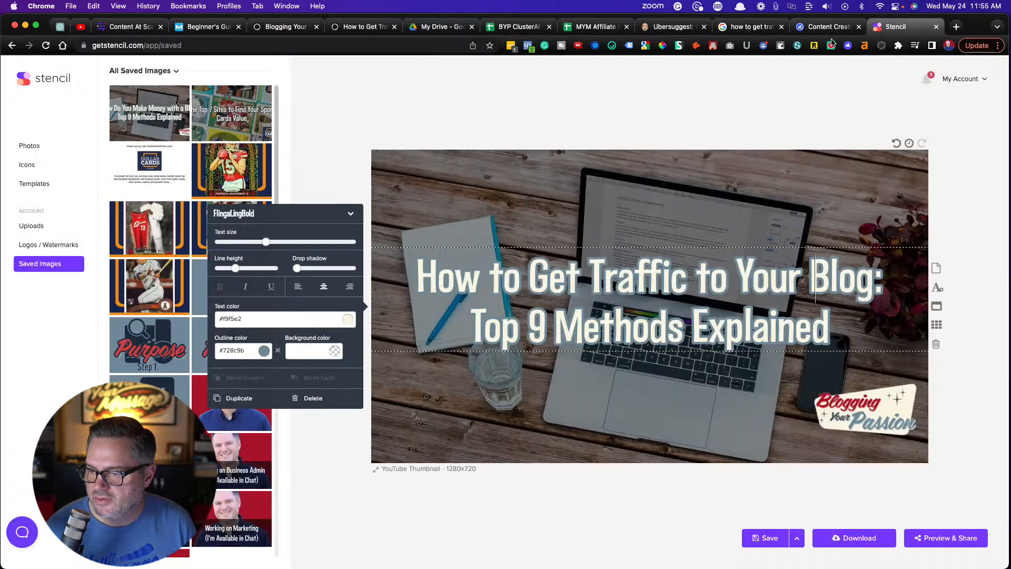
left_click(485, 329)
left_click_drag(497, 329, 838, 337)
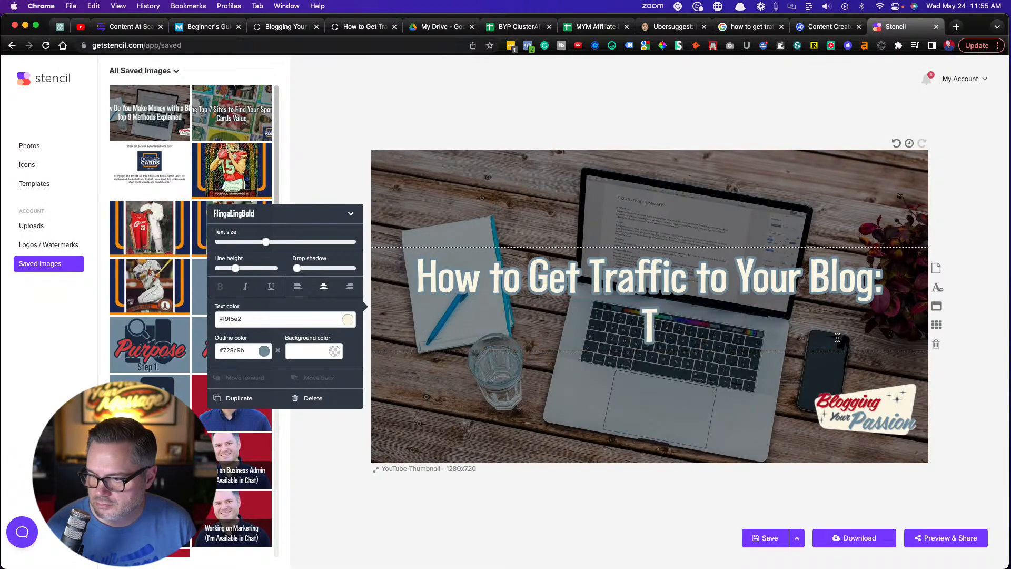
key("BackSpace")
key("BackSpace")
type("3 prover")
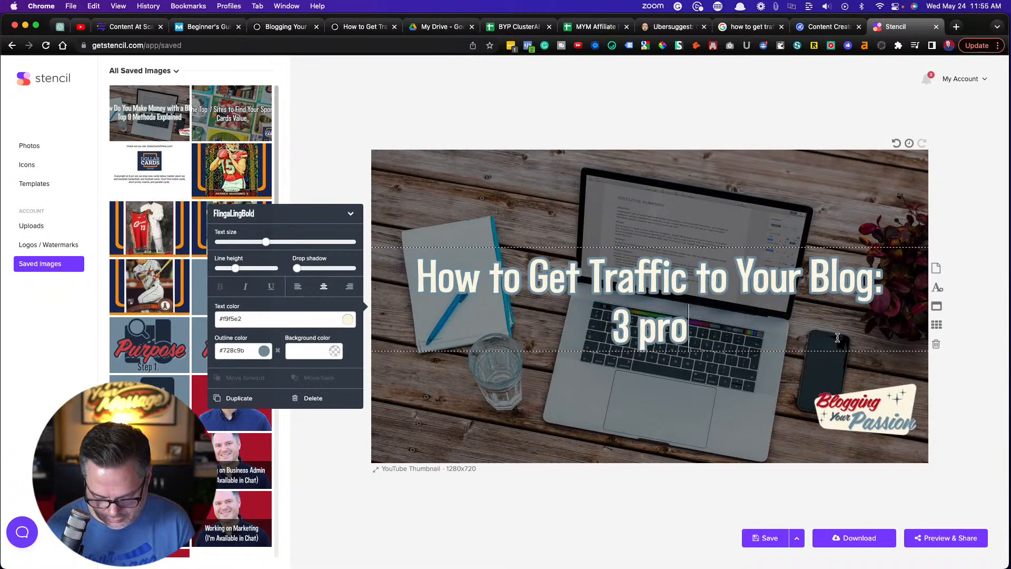
key("BackSpace")
key("BackSpace")
key("BackSpace")
key("BackSpace")
key("BackSpace")
key("BackSpace")
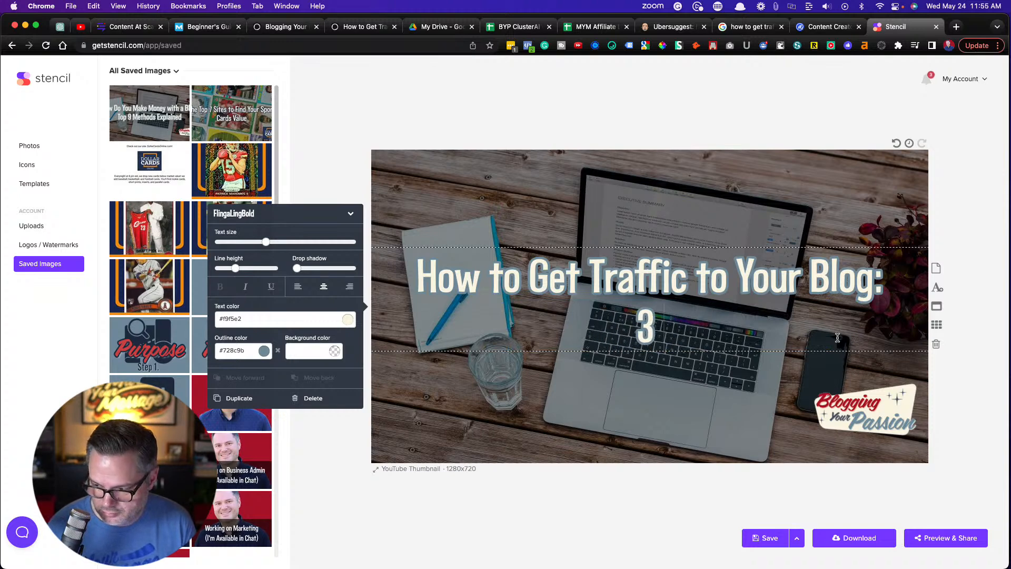
type("Proven M")
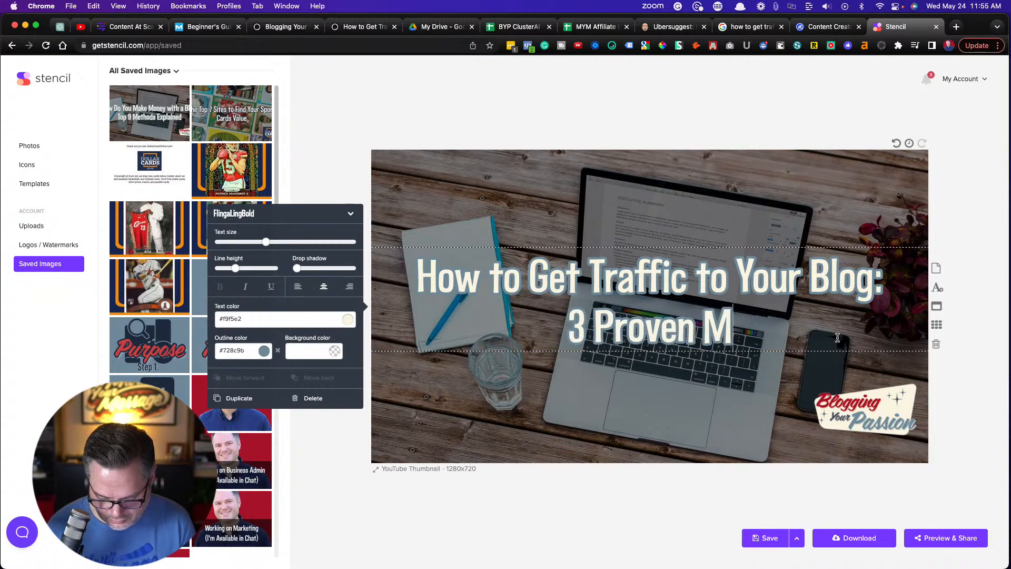
type("ethods")
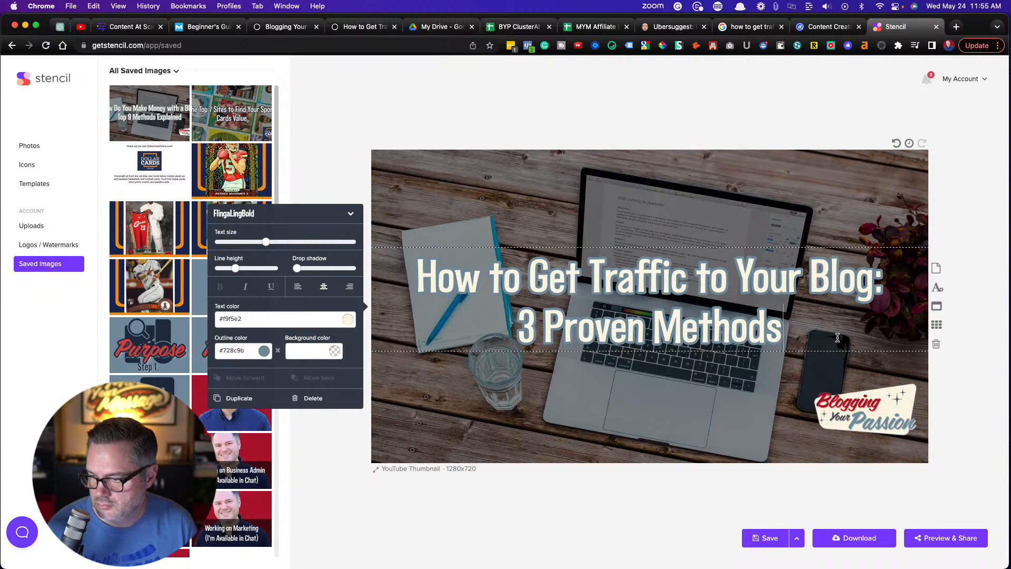
type(" Explained")
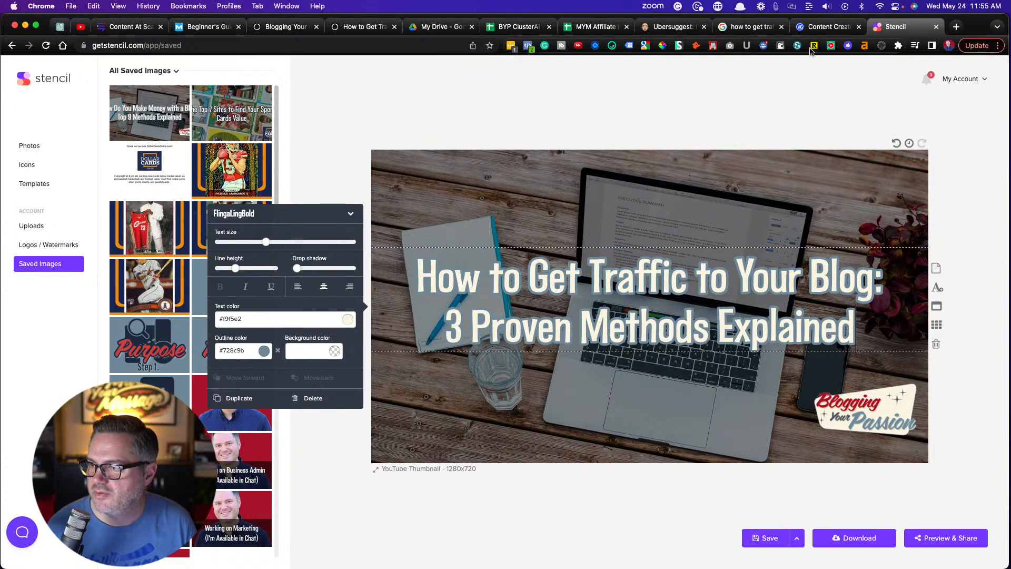
Return to the Ghost post and add "Explained" to the end of its title
left_click(287, 29)
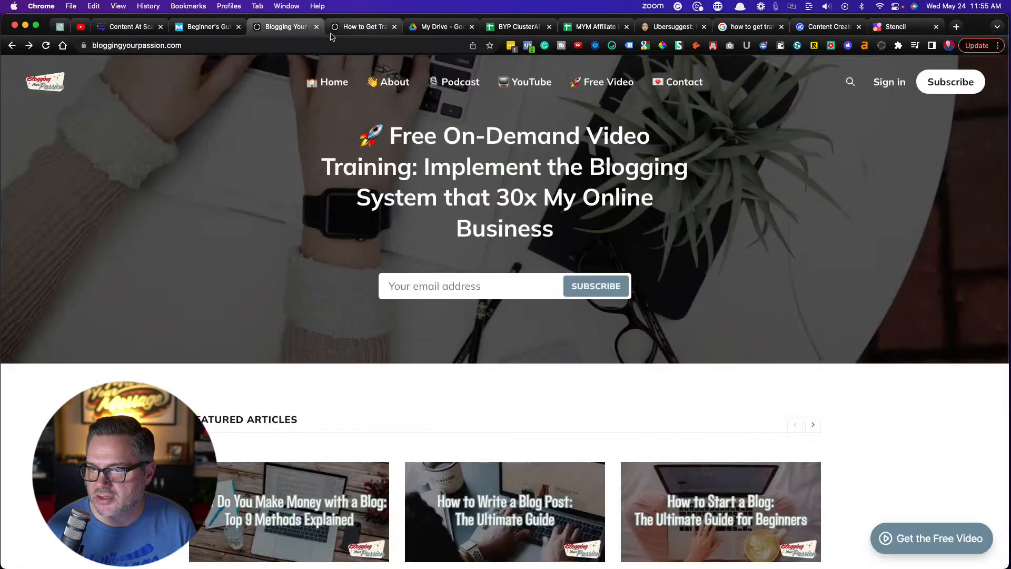
left_click(348, 30)
left_click(626, 194)
key("Right")
key("Right")
type("E")
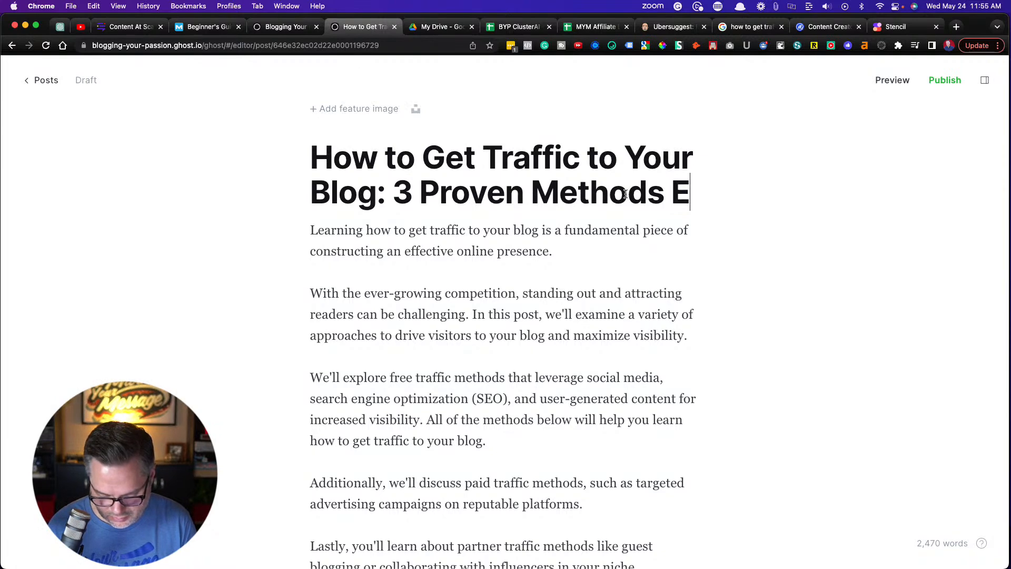
type("xplained")
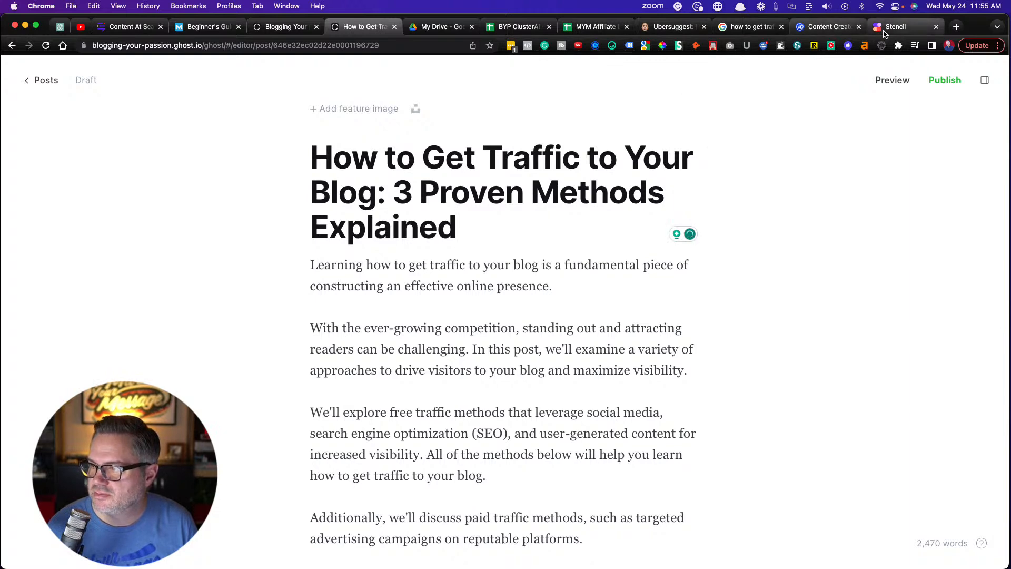
Review the Ghost post's settings and its meta data fields, and close the settings again
left_click(985, 80)
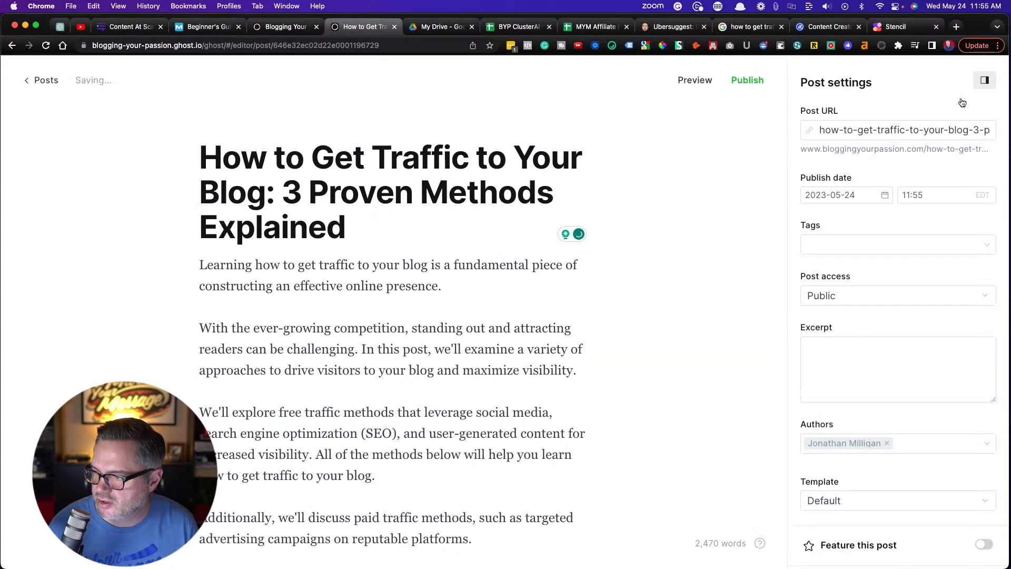
scroll(802, 414, "down", 5)
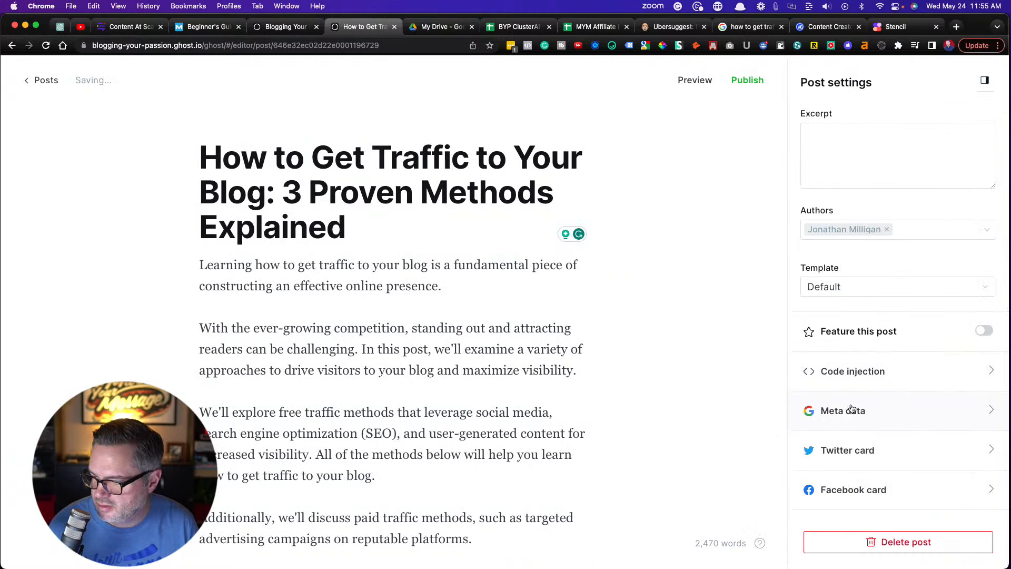
left_click(843, 411)
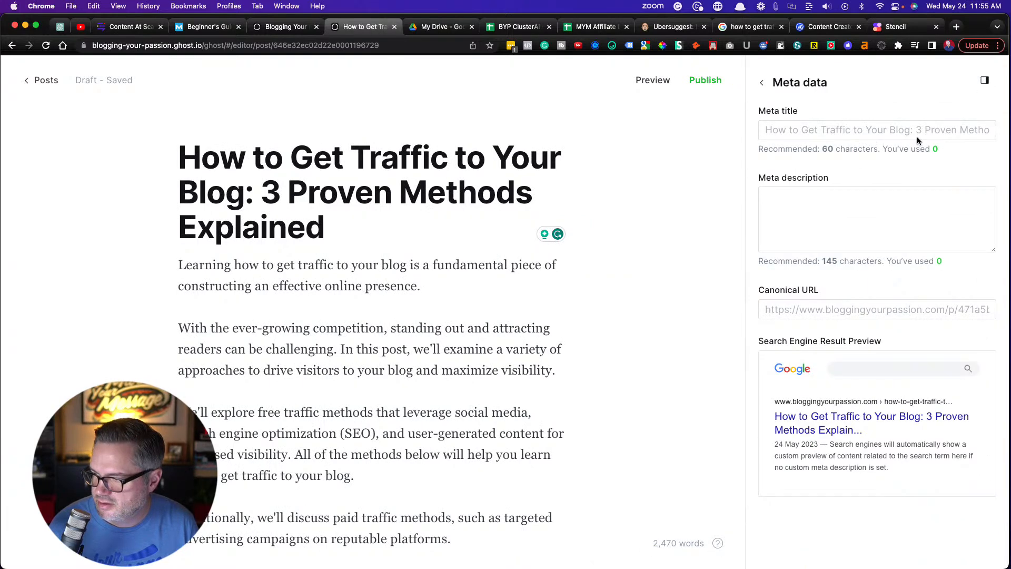
left_click(982, 80)
Switch to Stencil and search the royalty-free photos for "web traffic"
left_click(896, 28)
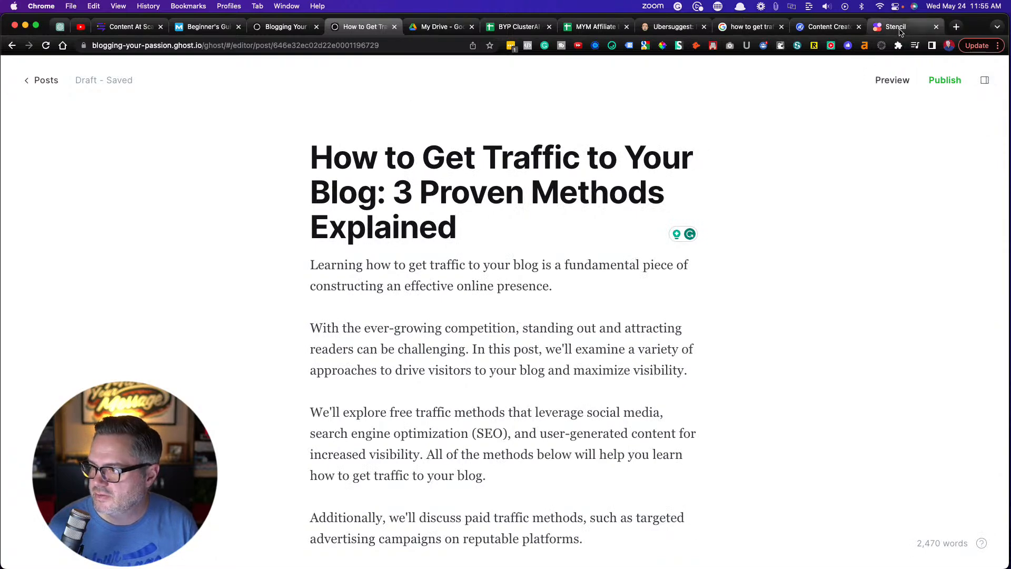
left_click(435, 196)
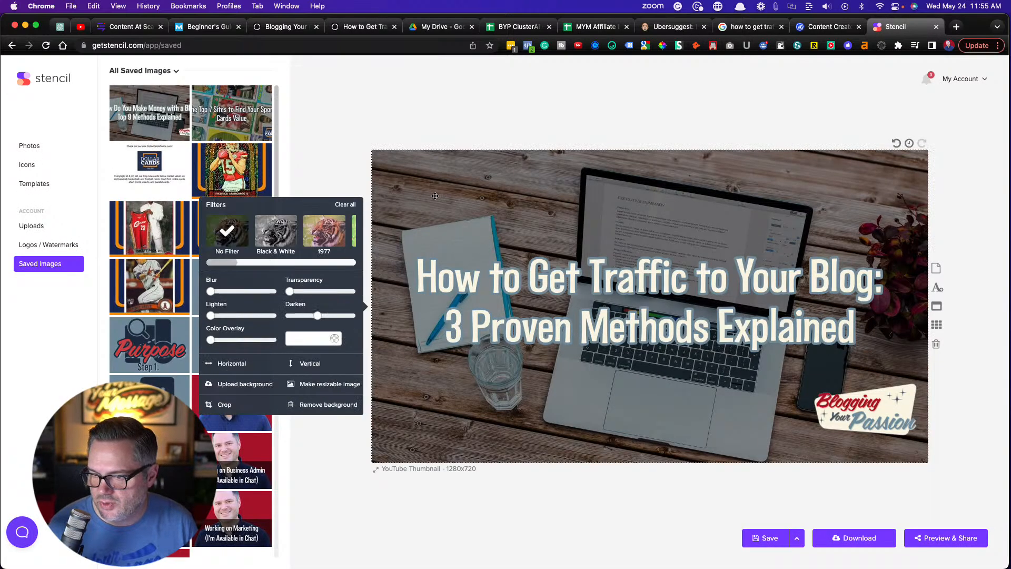
left_click(37, 147)
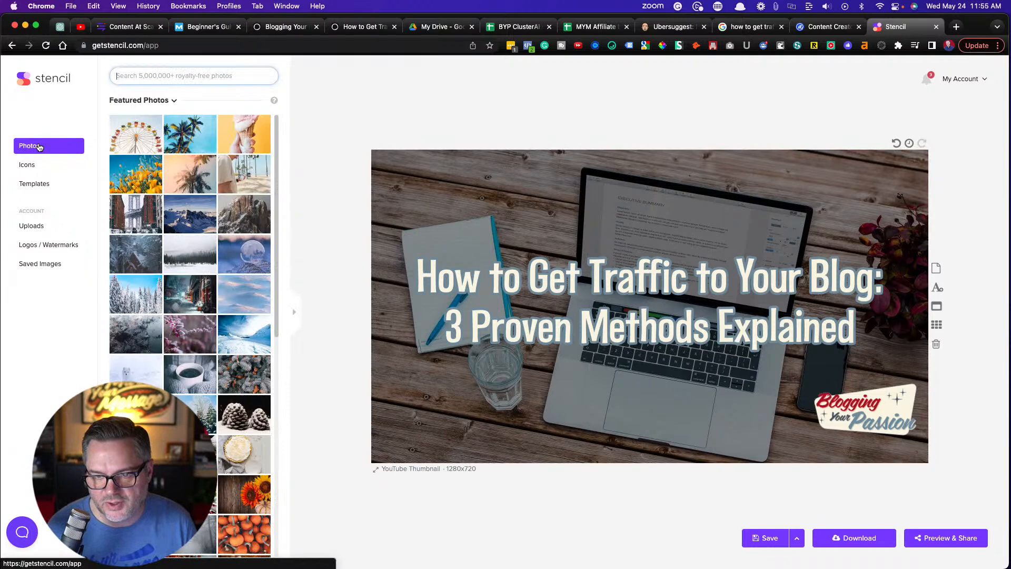
left_click(141, 78)
type("eb")
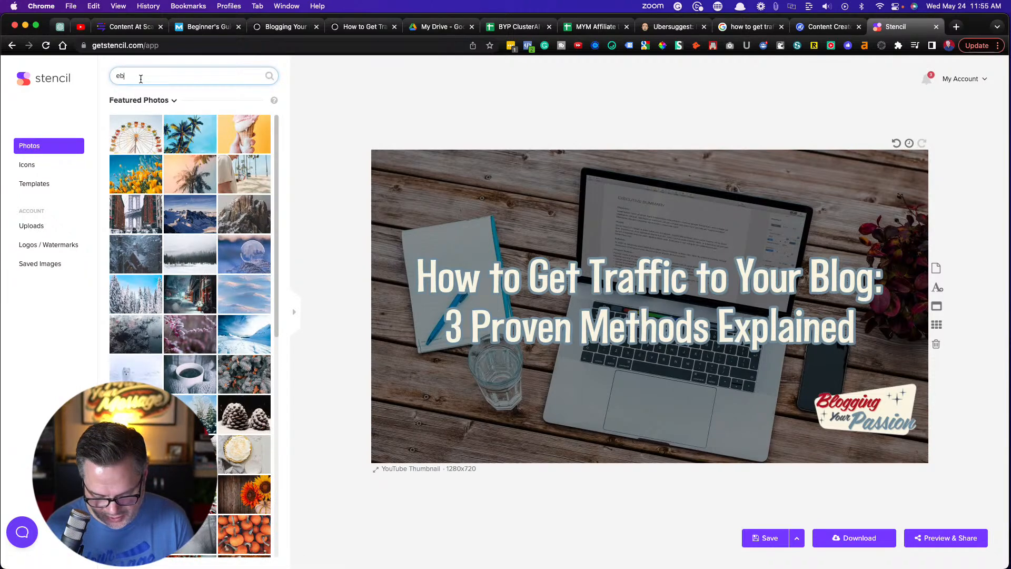
type(" traffic")
key("Return")
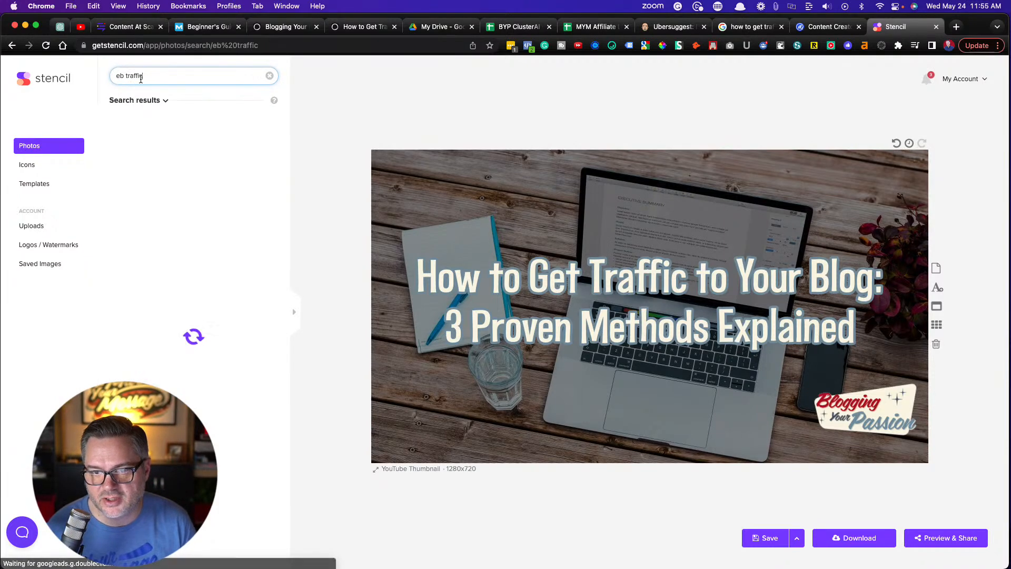
left_click(116, 76)
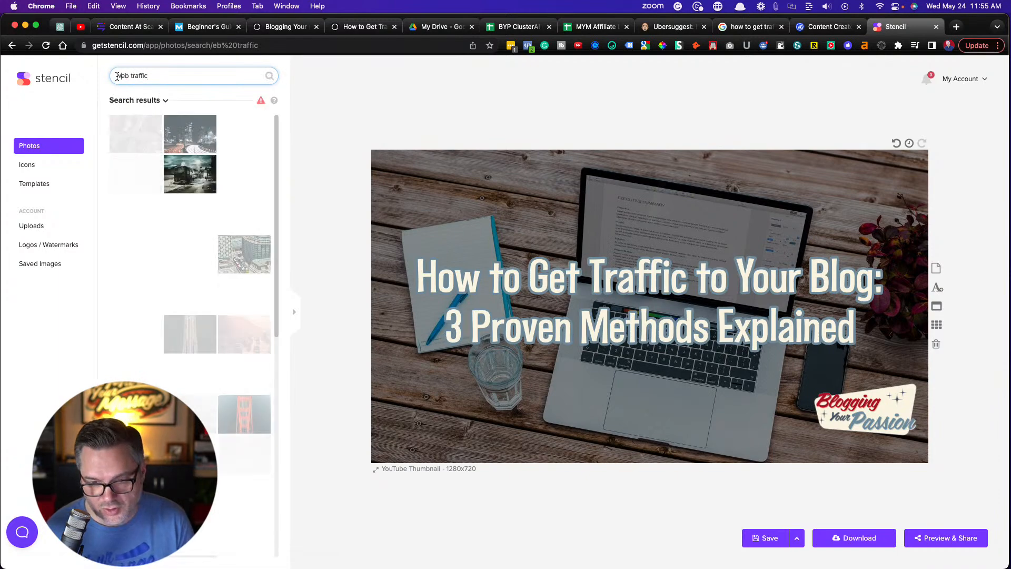
type("w")
key("Return")
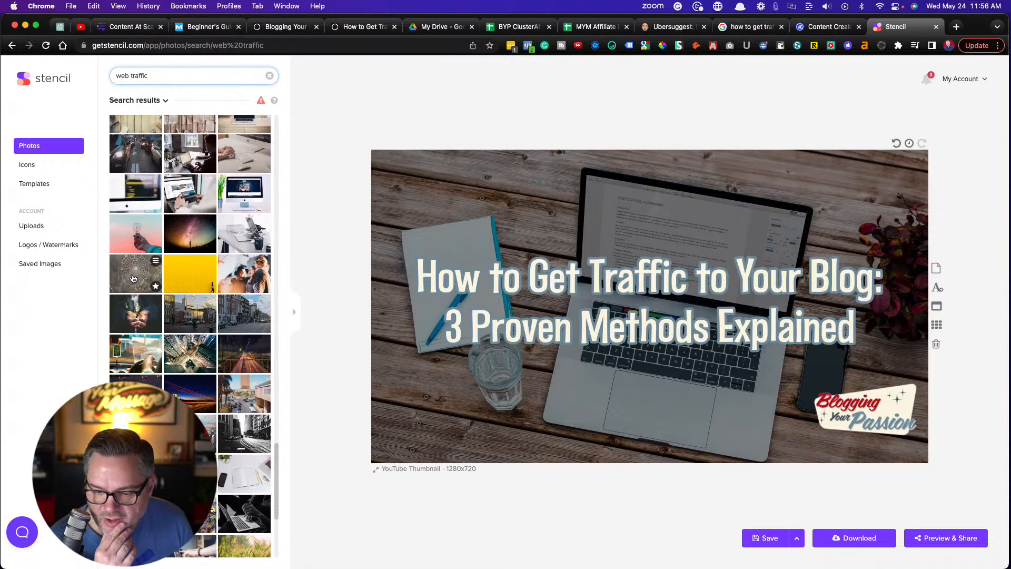
Browse the photo results and use the laptop displaying blue charts as the image's new background
scroll(133, 278, "down", 10)
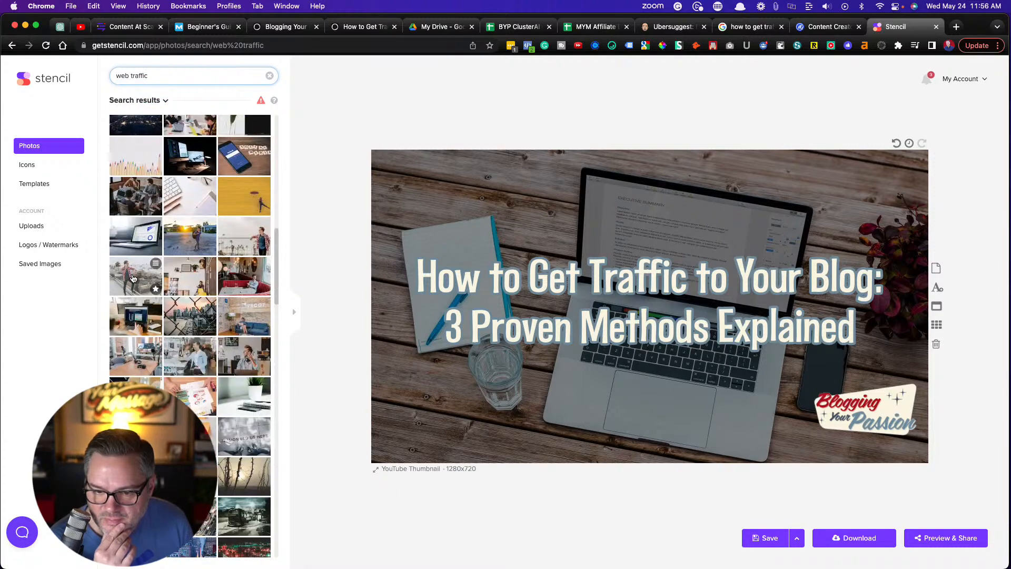
scroll(133, 278, "up", 1)
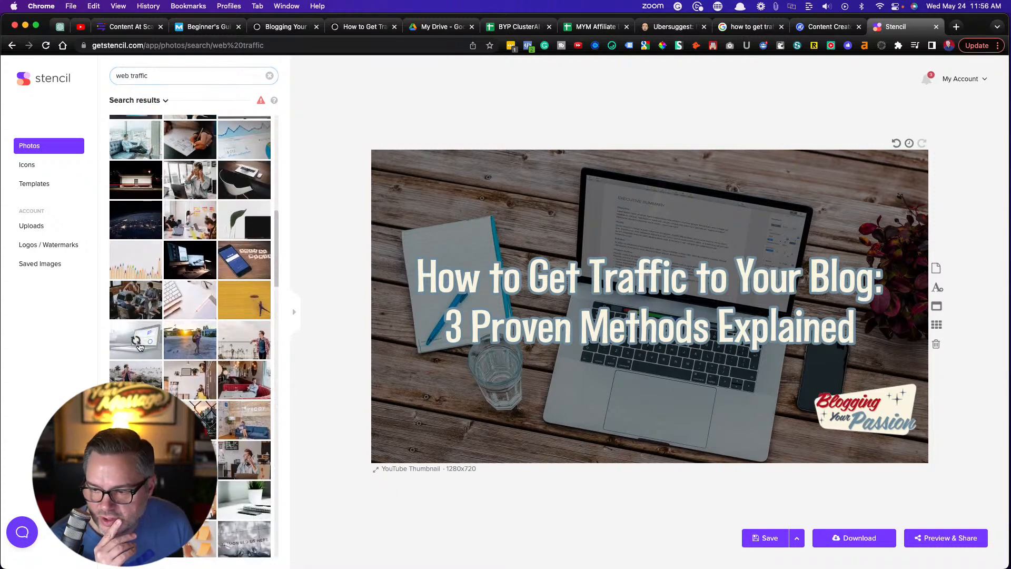
left_click(140, 345)
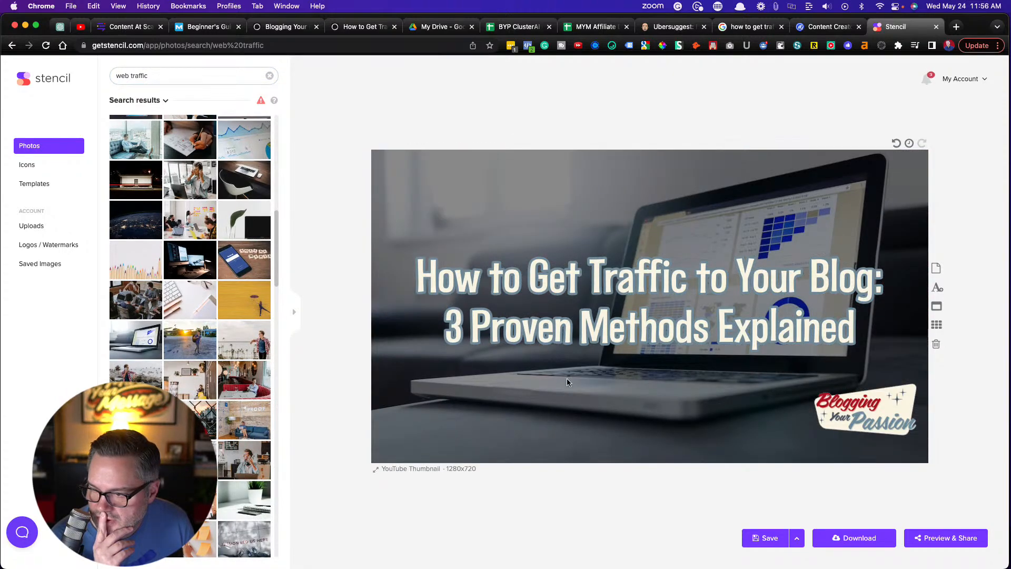
Download the finished image from Stencil under the file name "howtogettraffictoyourblog"
left_click(862, 538)
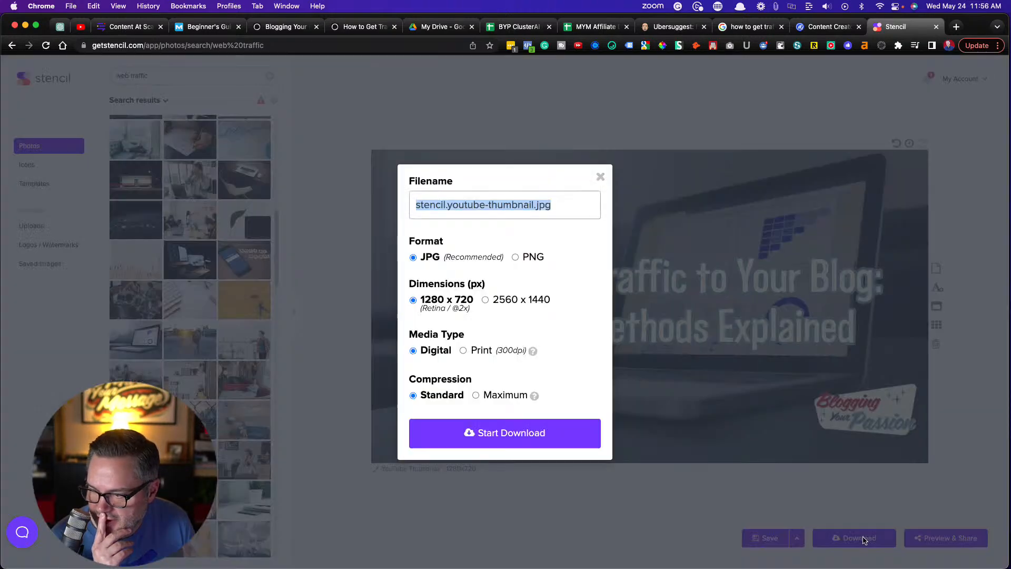
type("howto")
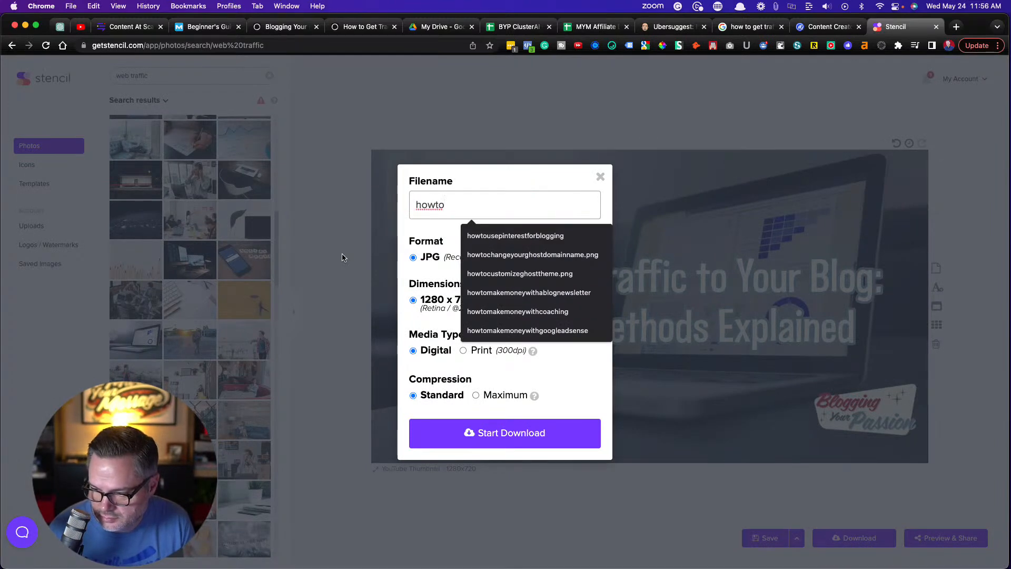
type("gettr")
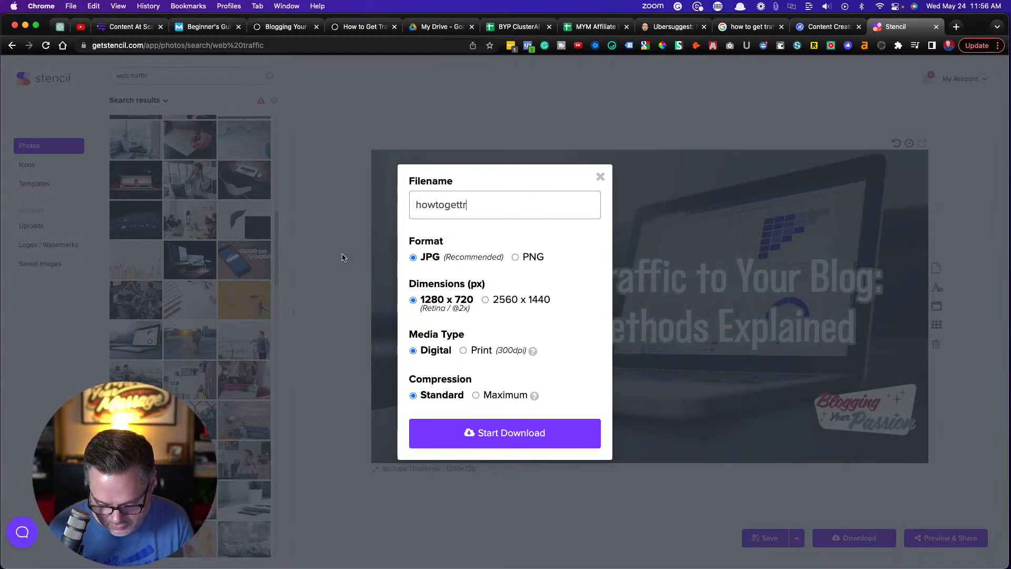
type("afficto")
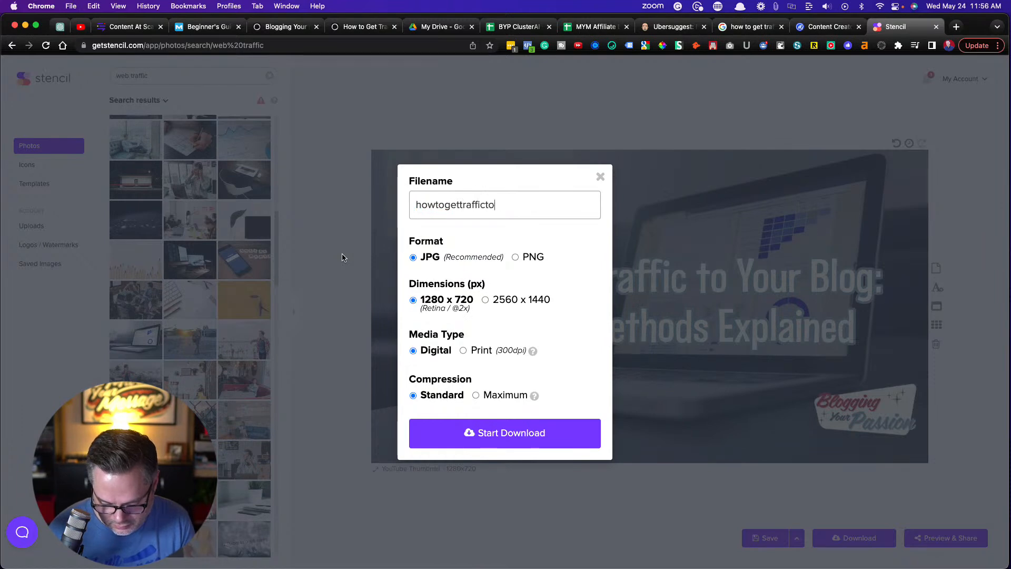
type("yourblog")
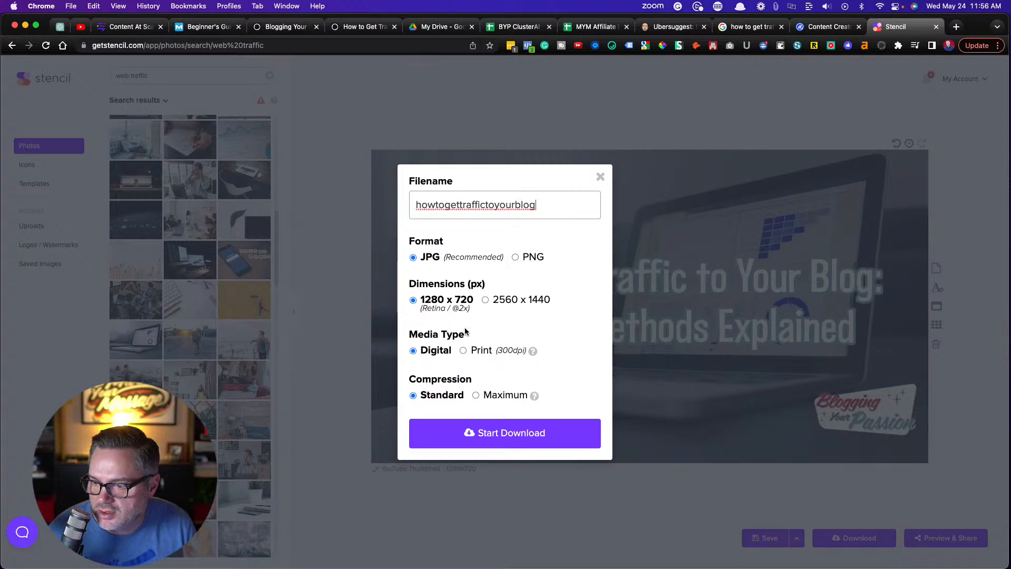
left_click(478, 443)
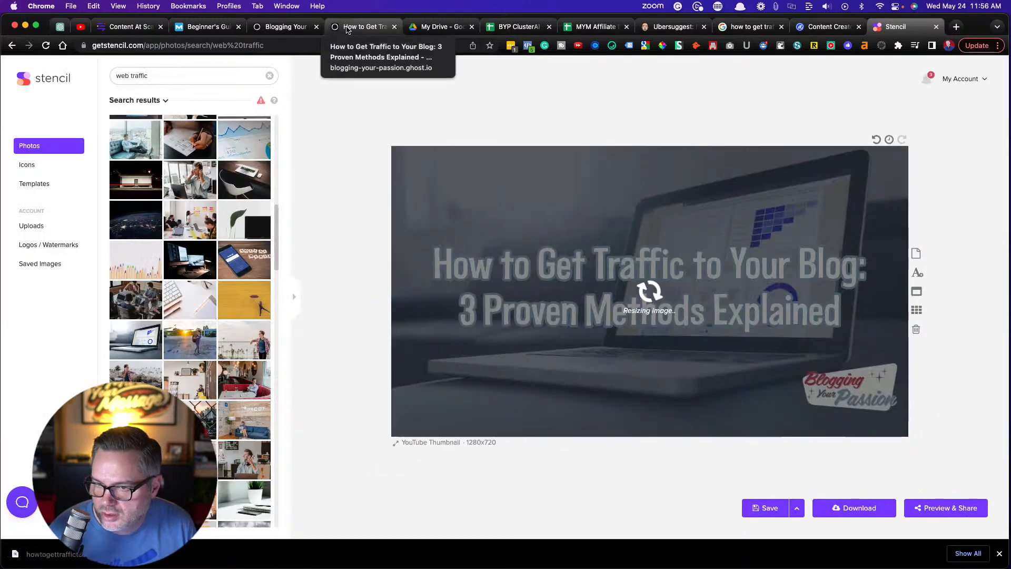
Return to the Ghost post and add howtogettraffictoyourblog.jpg from the Downloads folder as its feature image
left_click(347, 29)
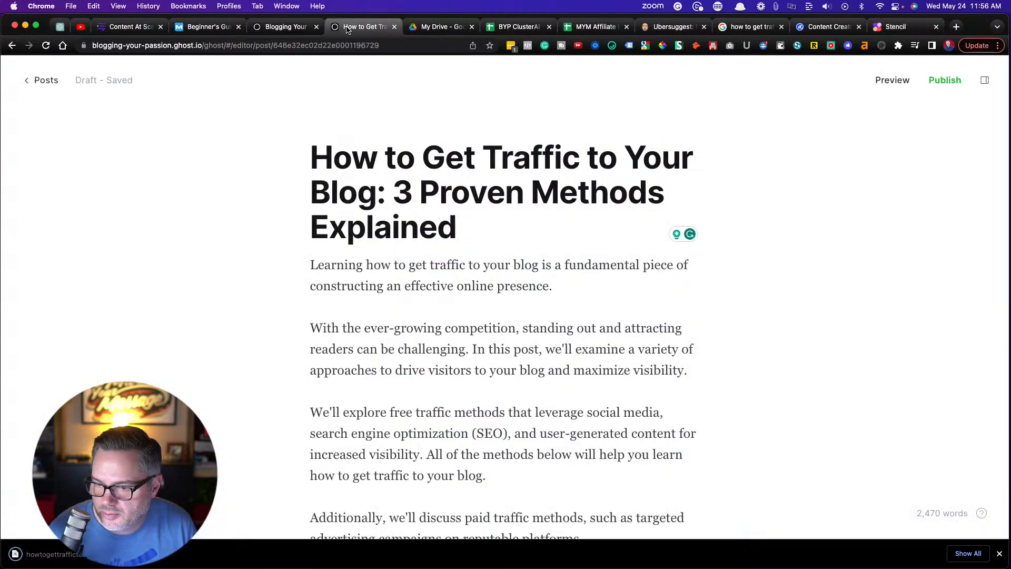
left_click(360, 109)
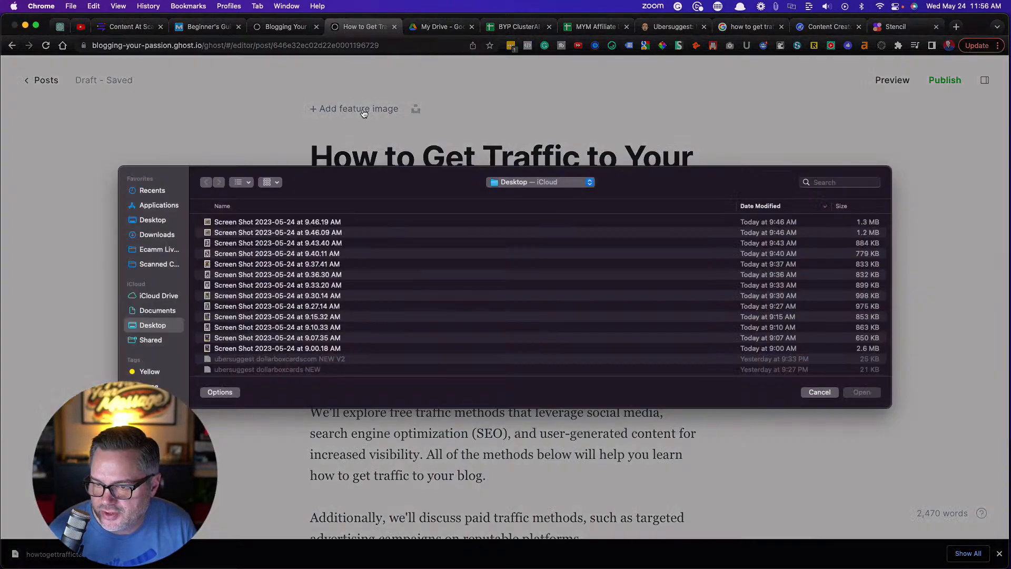
left_click(157, 240)
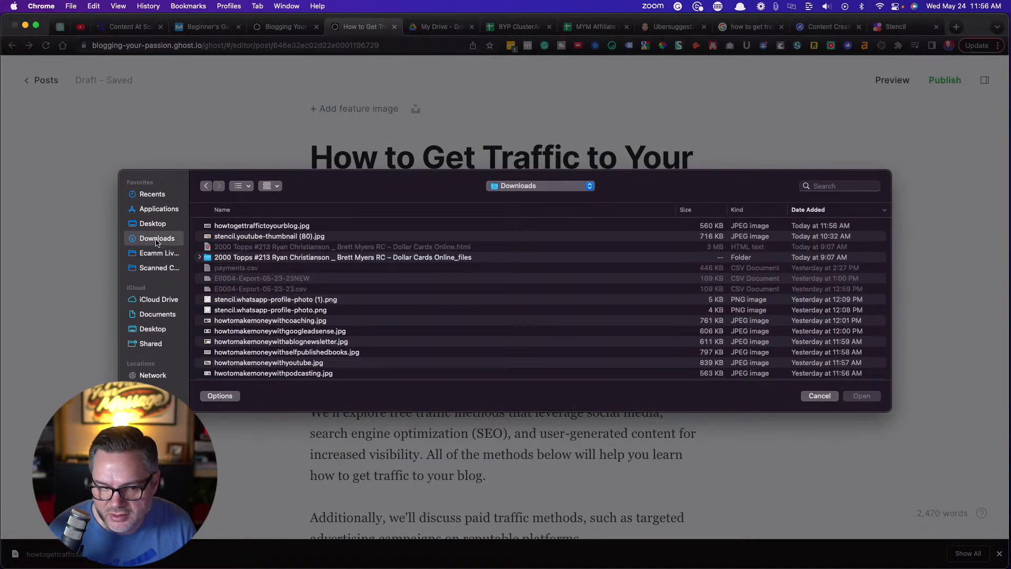
double_click(257, 226)
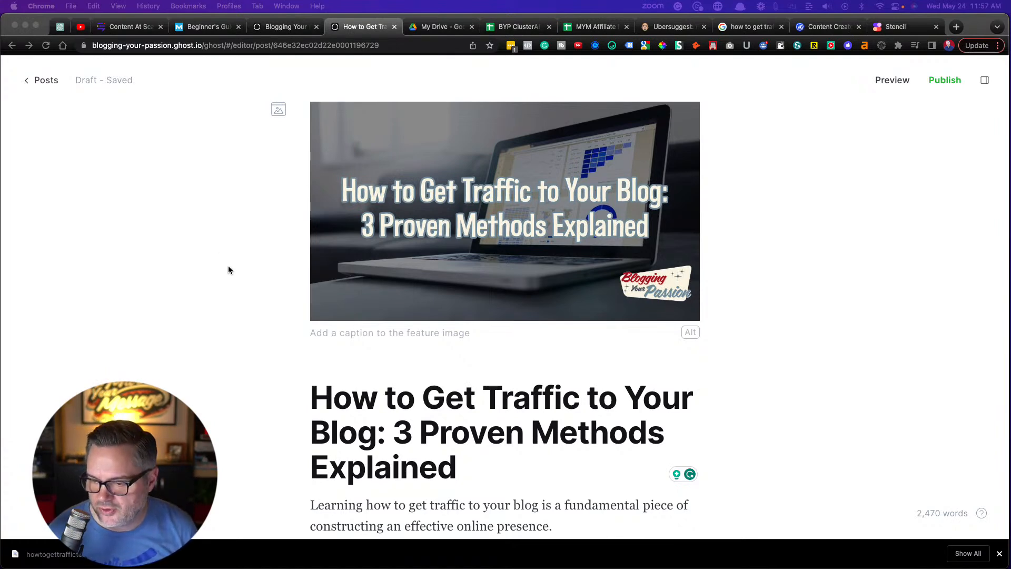
Give the feature image the alt text "how to get traffic to your blog"
scroll(229, 266, "down", 1)
left_click(692, 322)
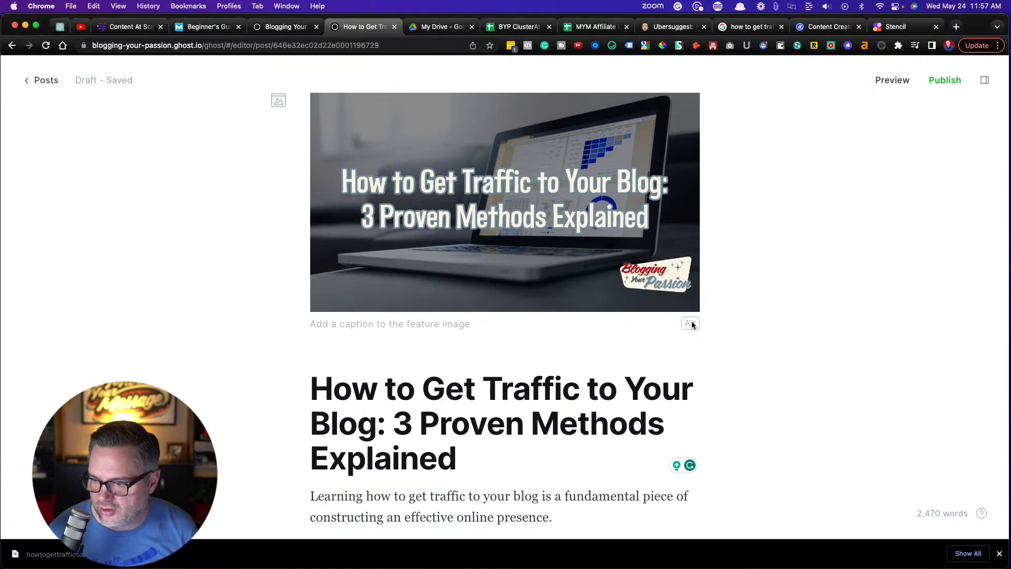
left_click(690, 324)
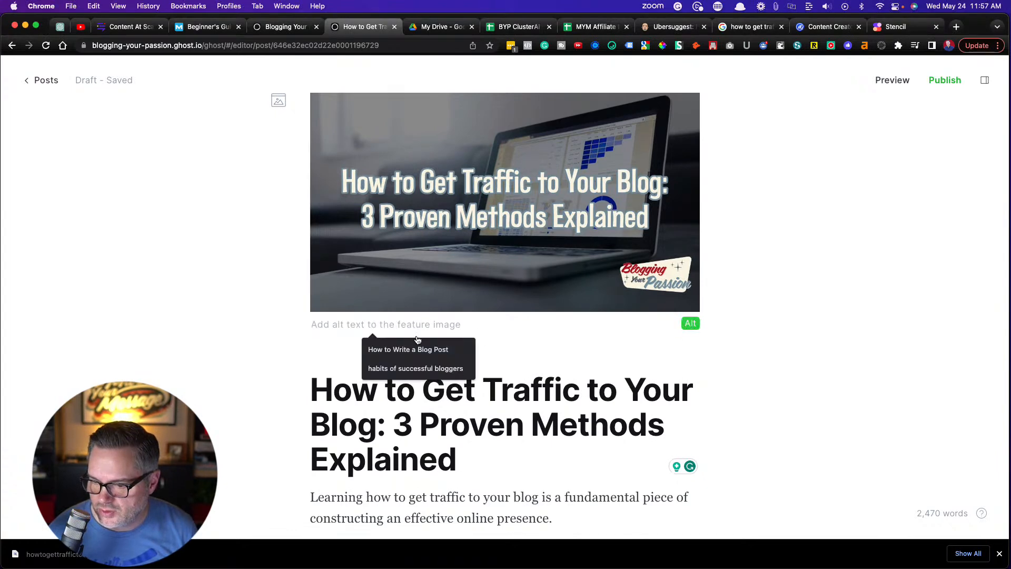
type("how")
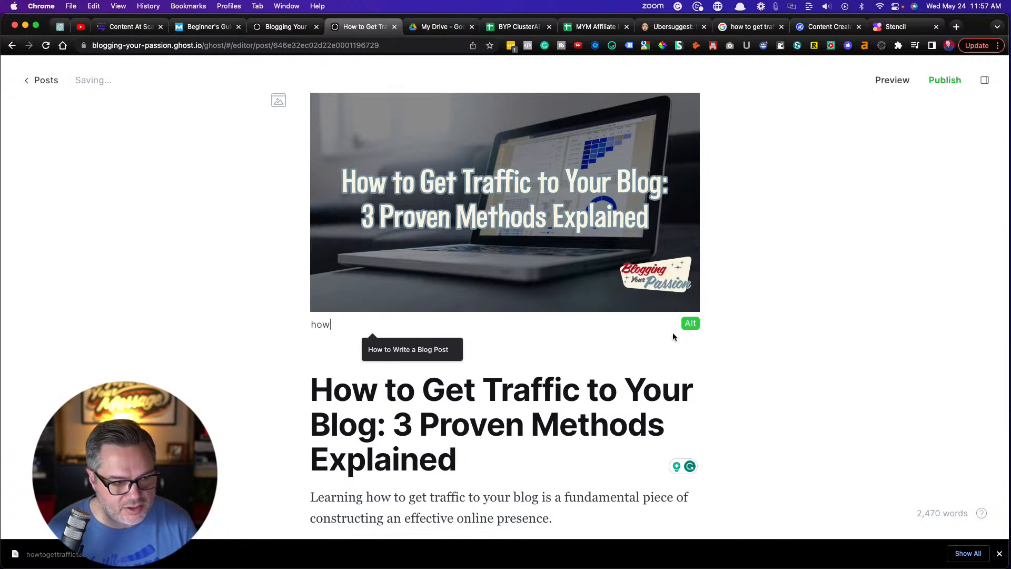
type(" to ")
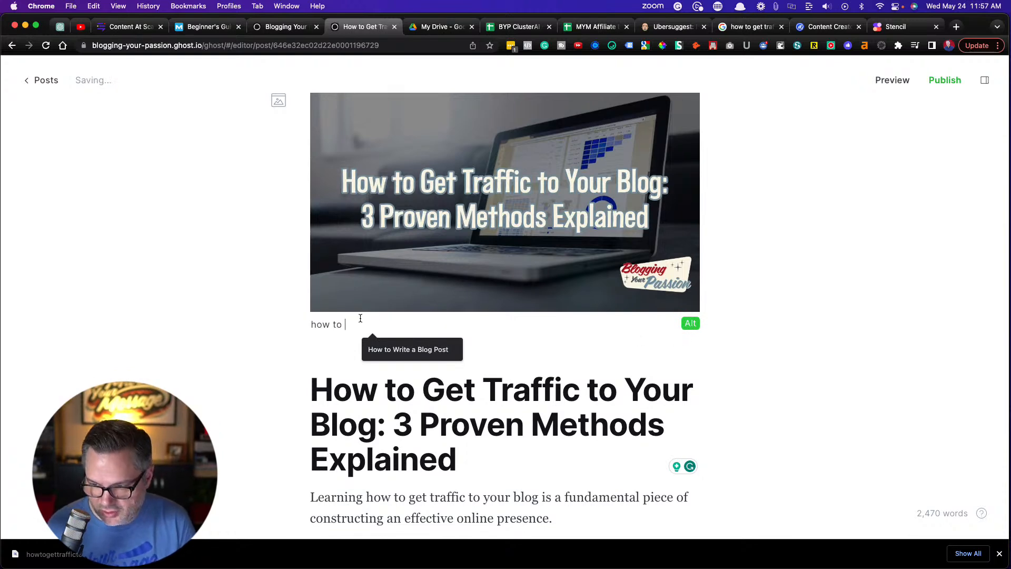
type("get traffic ")
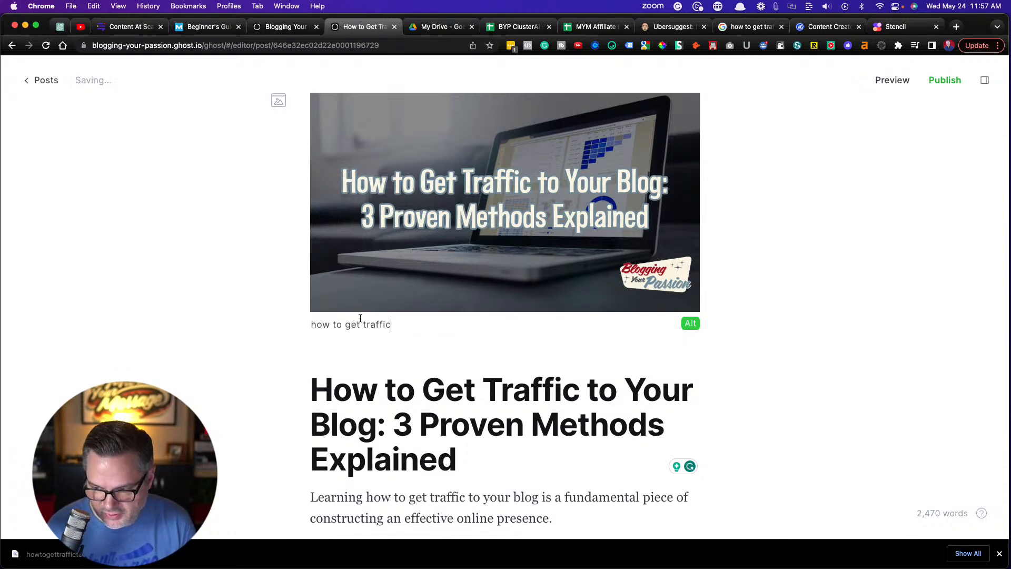
type("to your blog")
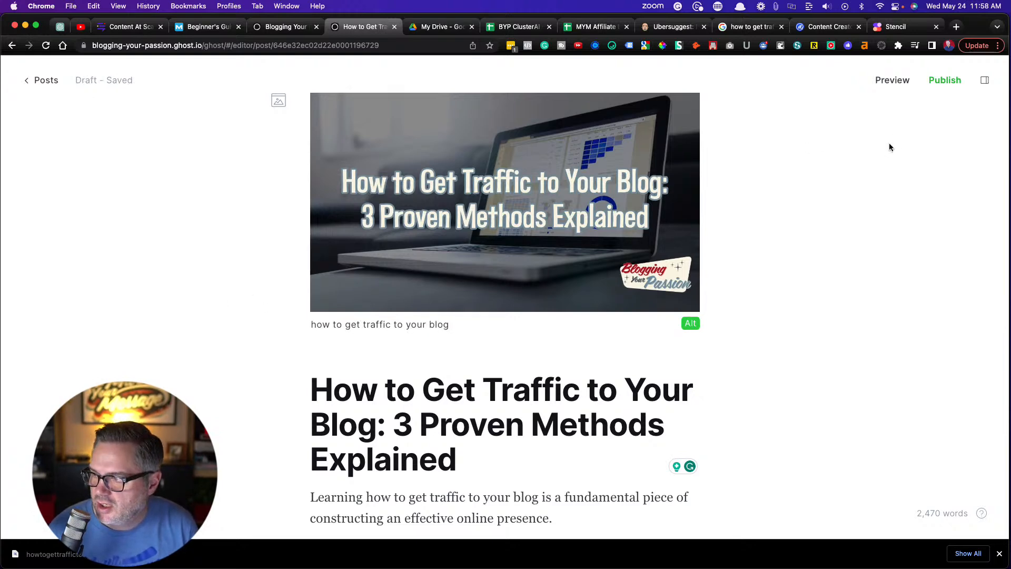
Shorten the post's URL slug to "how-to-get-traffic-to-your-blog" in its settings
left_click(984, 80)
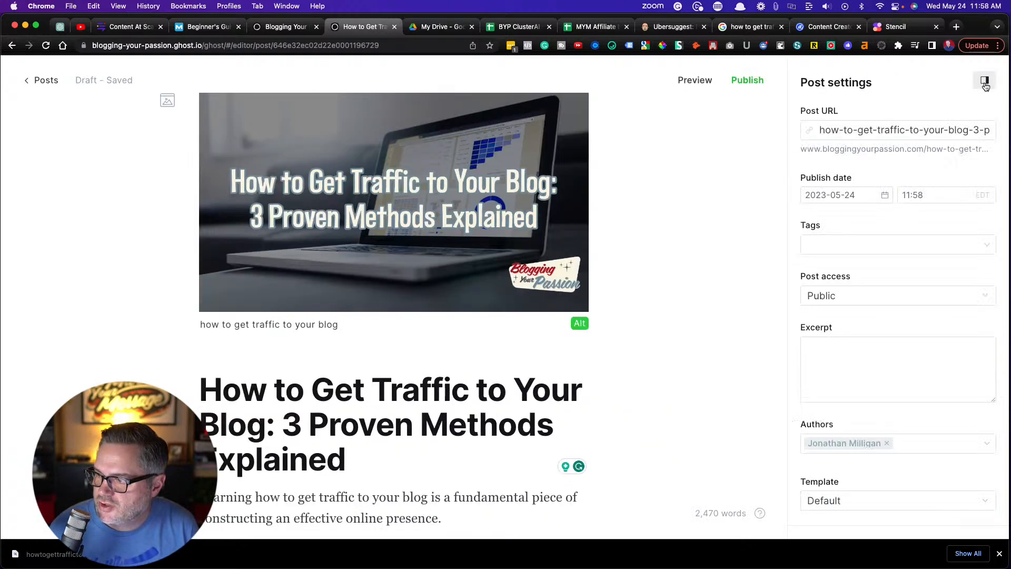
left_click(854, 129)
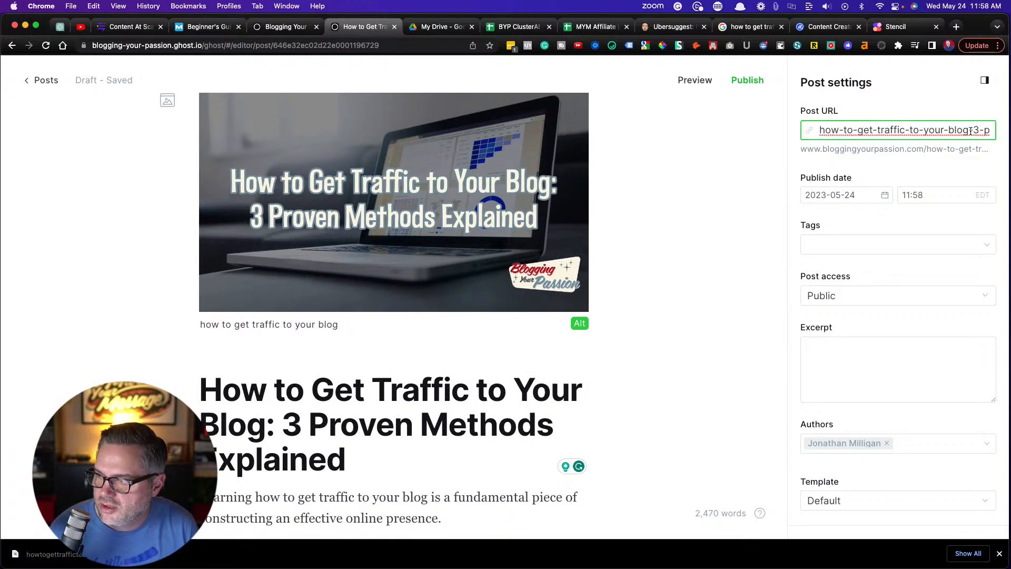
left_click_drag(968, 132, 1006, 136)
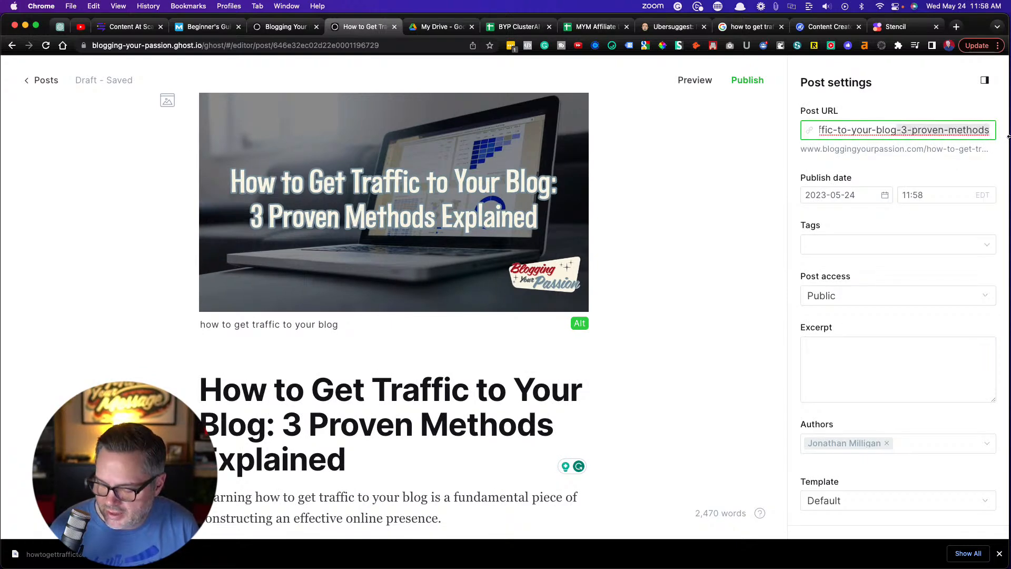
key("BackSpace")
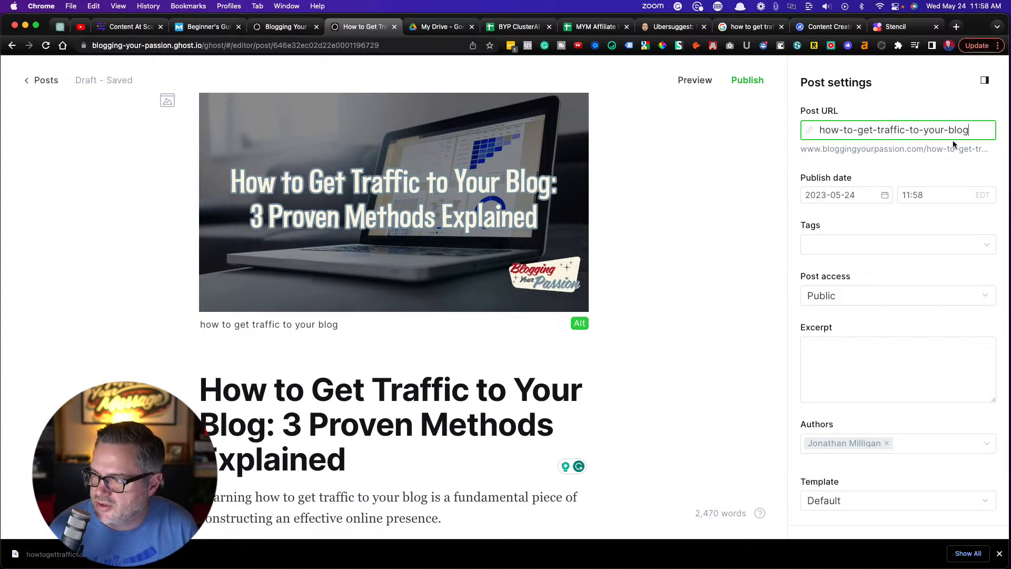
left_click(737, 232)
Tag the post with "Market Your Blog" in its settings
scroll(739, 262, "down", 2)
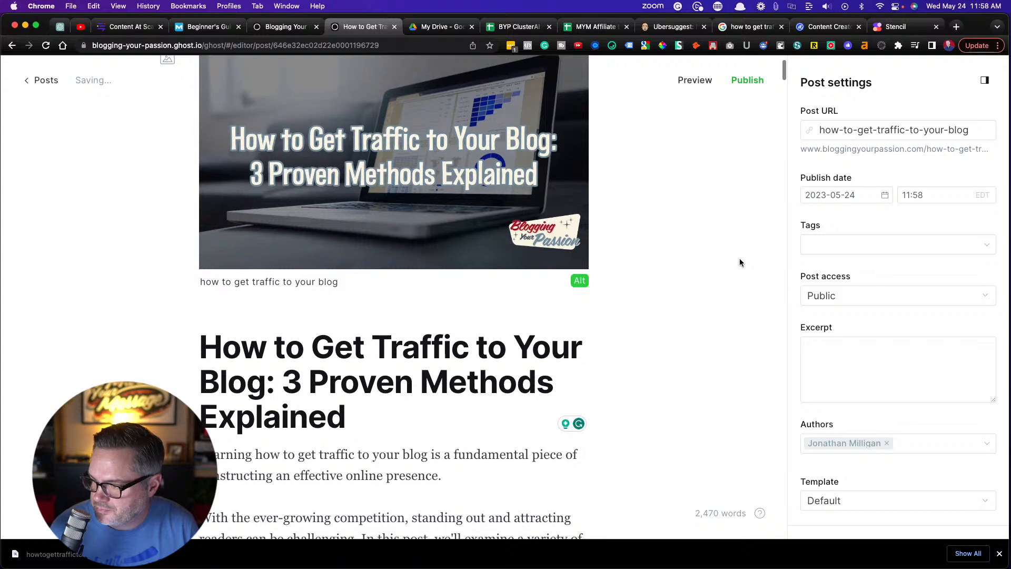
left_click(839, 244)
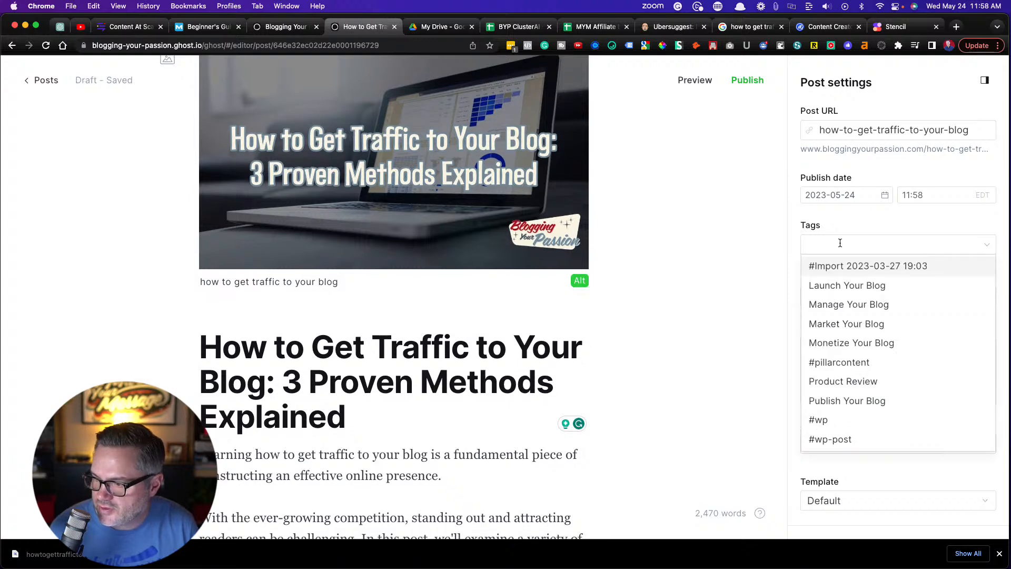
left_click(844, 325)
left_click(717, 258)
scroll(739, 297, "down", 1)
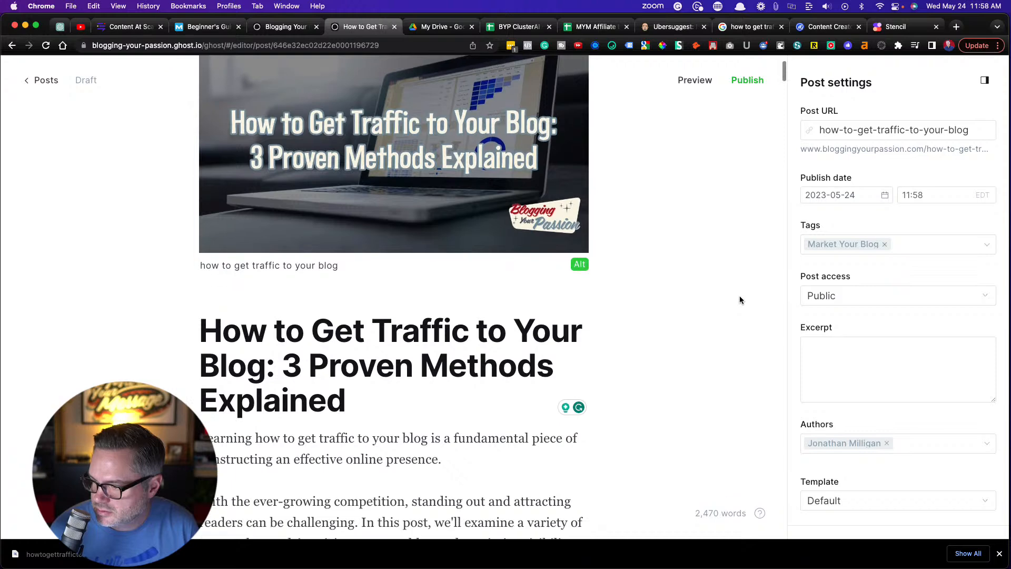
Set the post's template to Narrow Feature Image
scroll(739, 300, "down", 3)
scroll(883, 343, "down", 5)
left_click(851, 290)
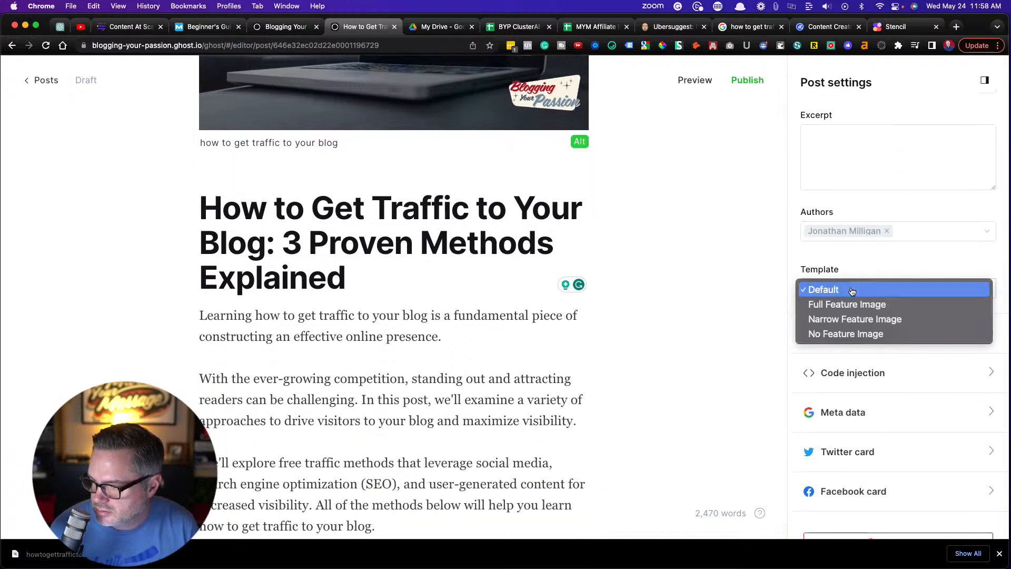
left_click(851, 320)
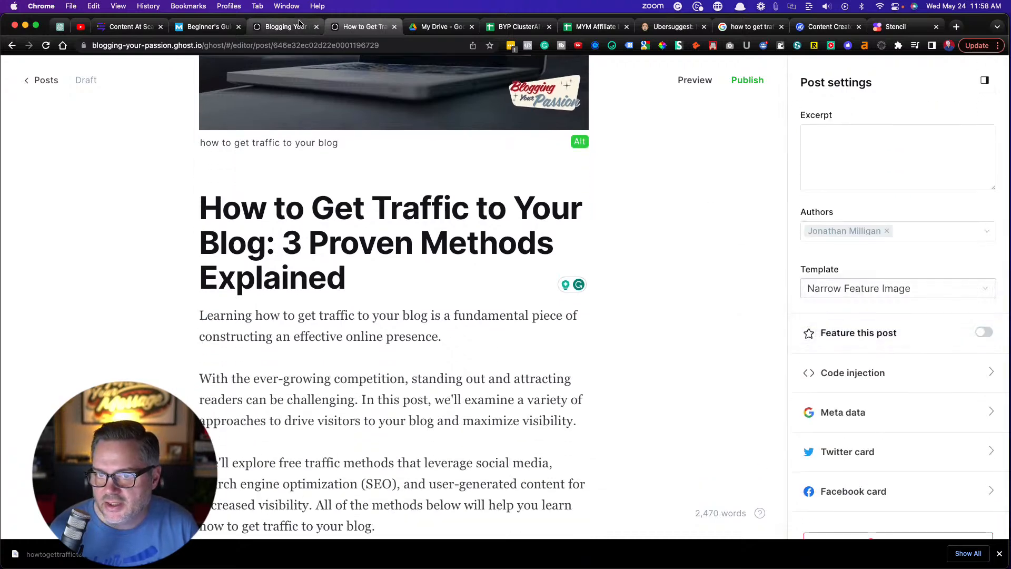
Copy the meta description from the post's SEO details in Content at Scale into the Ghost post's meta description
left_click(108, 29)
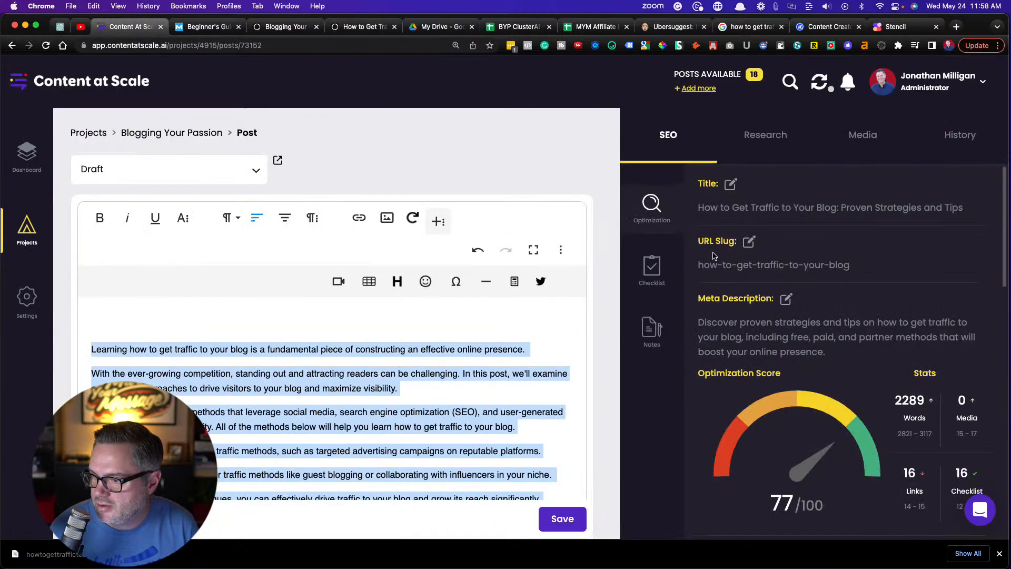
left_click(786, 300)
triple_click(795, 321)
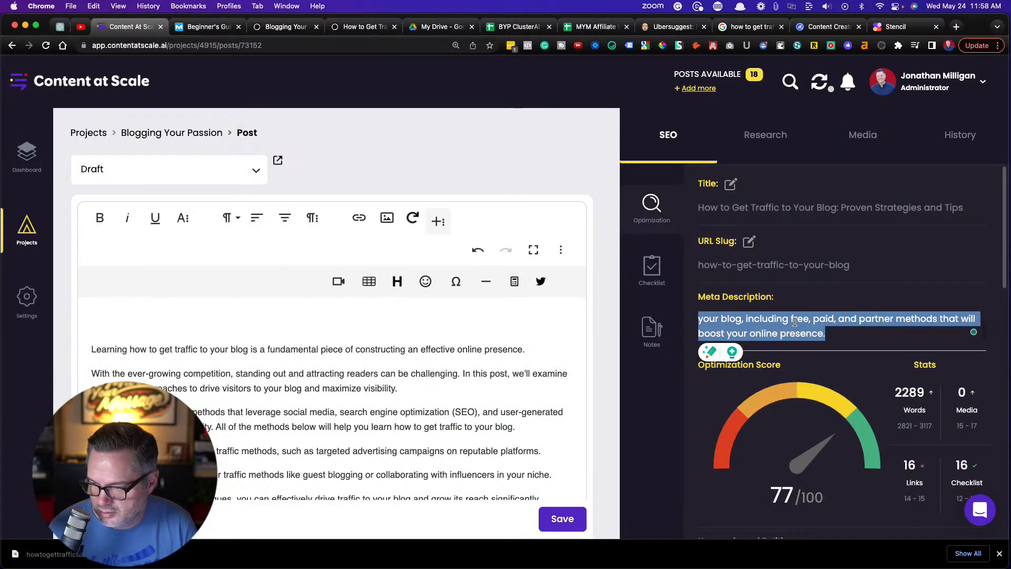
left_click(348, 28)
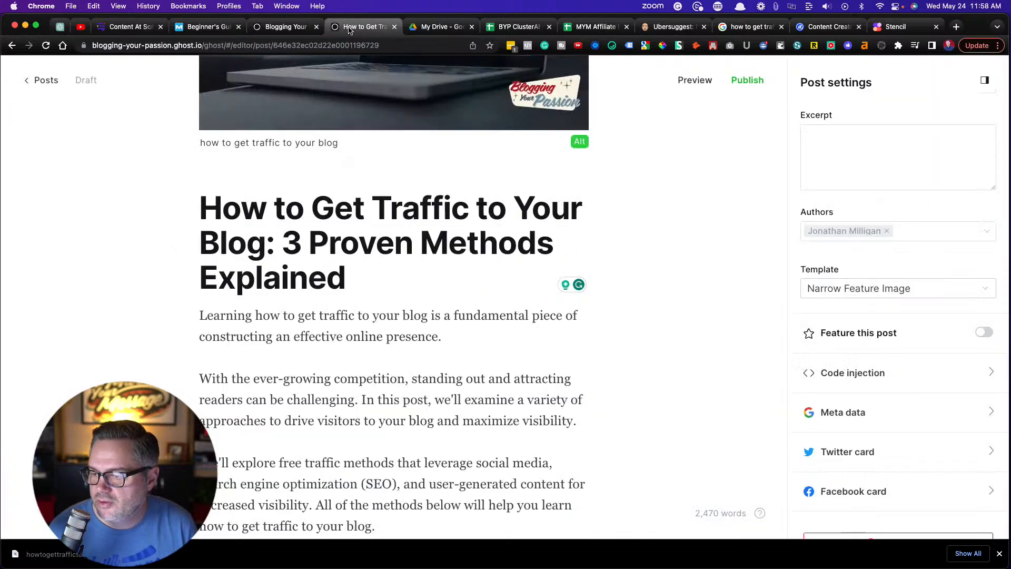
scroll(831, 180, "down", 2)
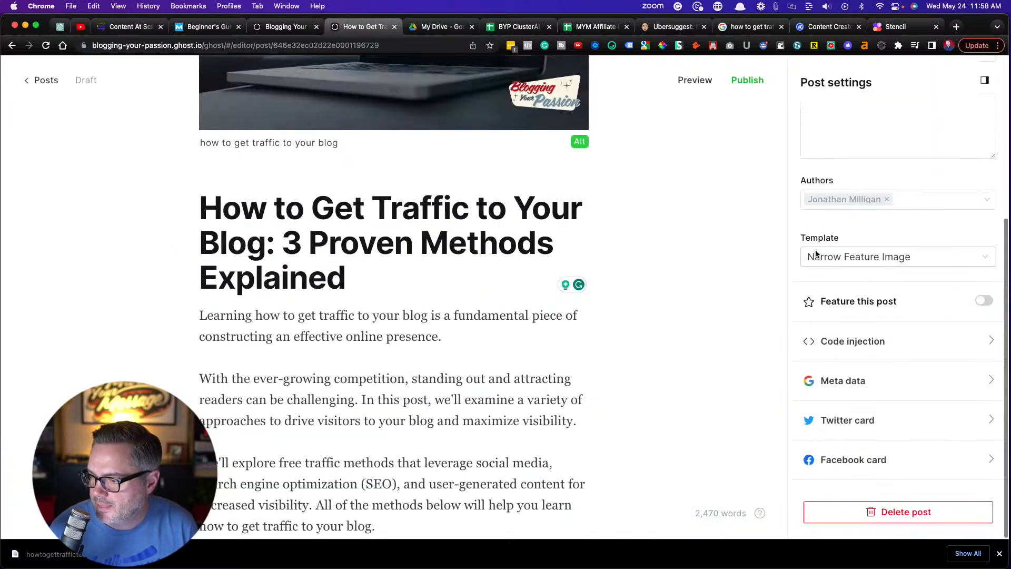
left_click(844, 380)
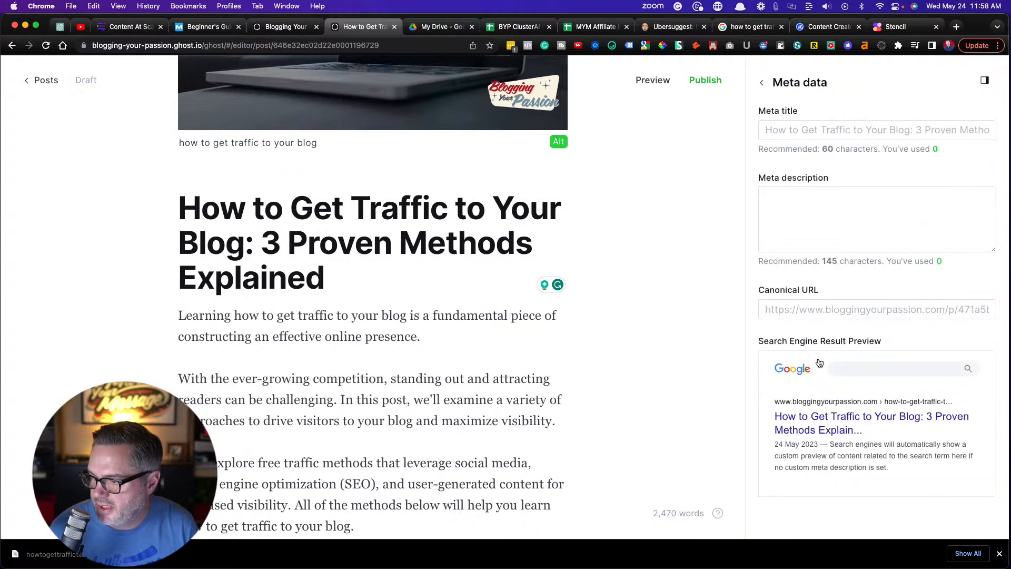
left_click(773, 200)
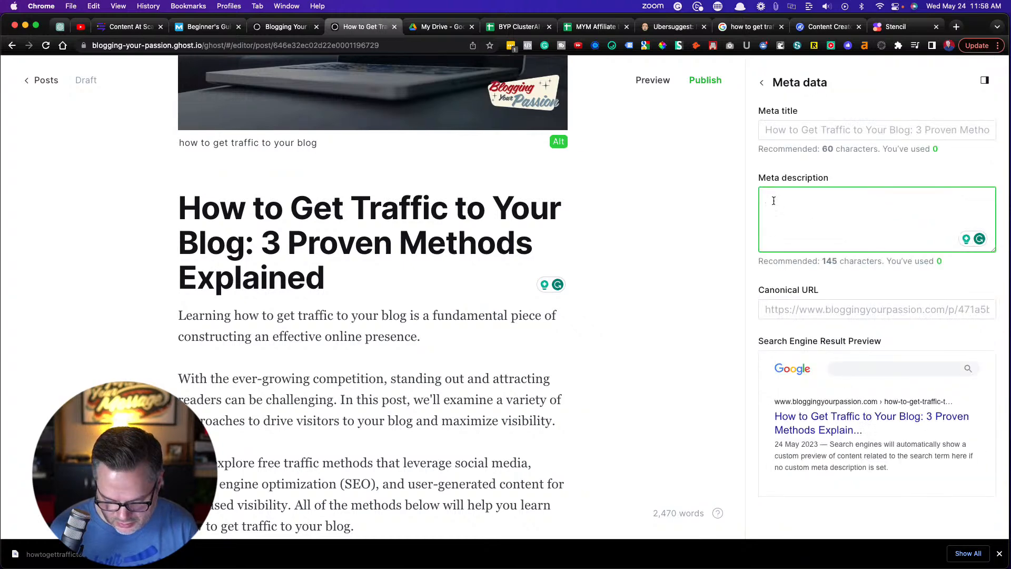
type("Discover proven strategies and tips on how to get traffic to your blog, including free, paid, and partner methods that will boost your online presence.")
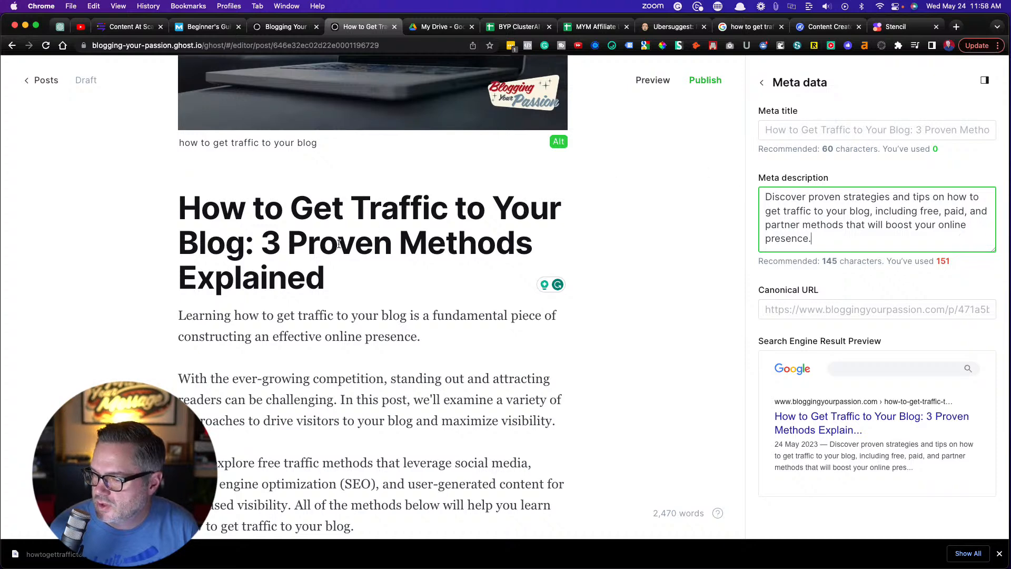
Copy the post title "How to Get Traffic to Your Blog: 3 Proven Methods Explained" into the meta title and close the post settings
left_click_drag(336, 277, 159, 219)
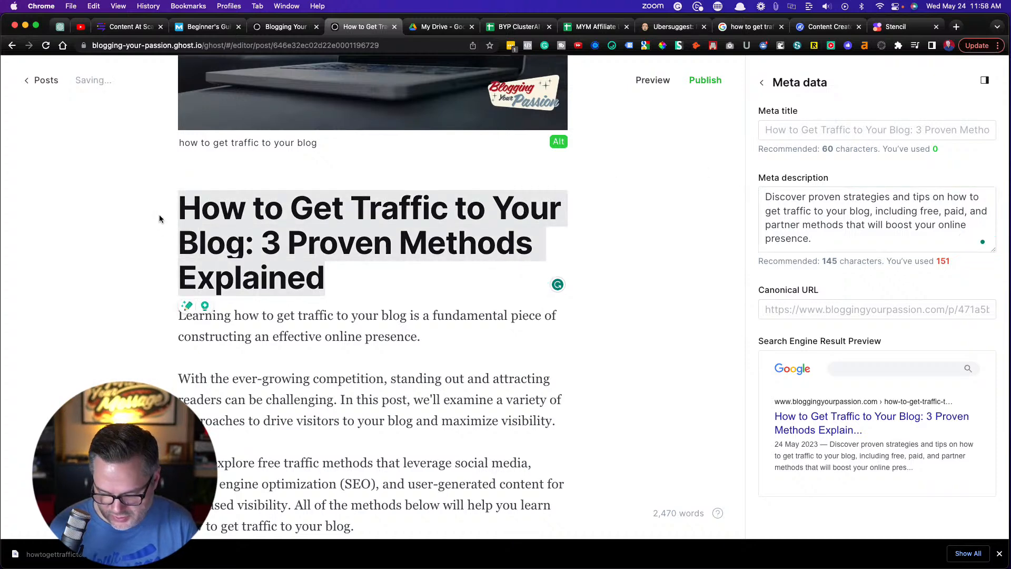
key("super+c")
left_click(770, 131)
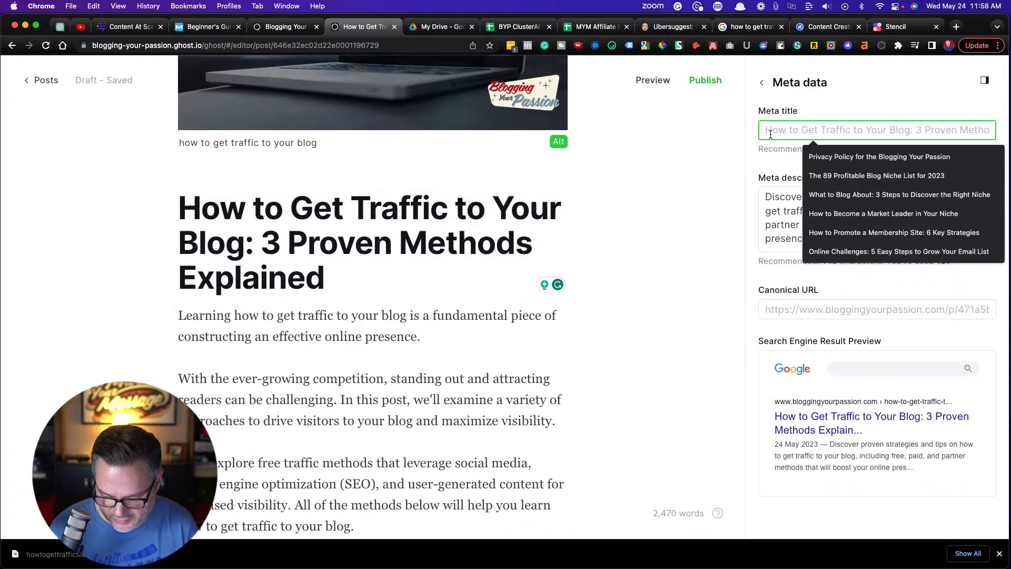
key("super+v")
left_click(690, 177)
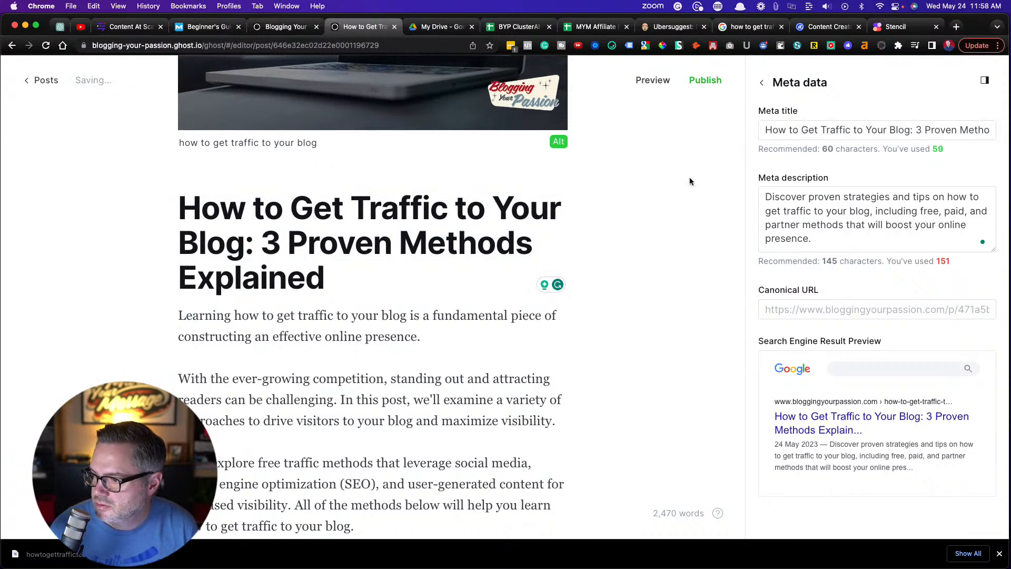
scroll(702, 208, "down", 2)
scroll(702, 210, "down", 5)
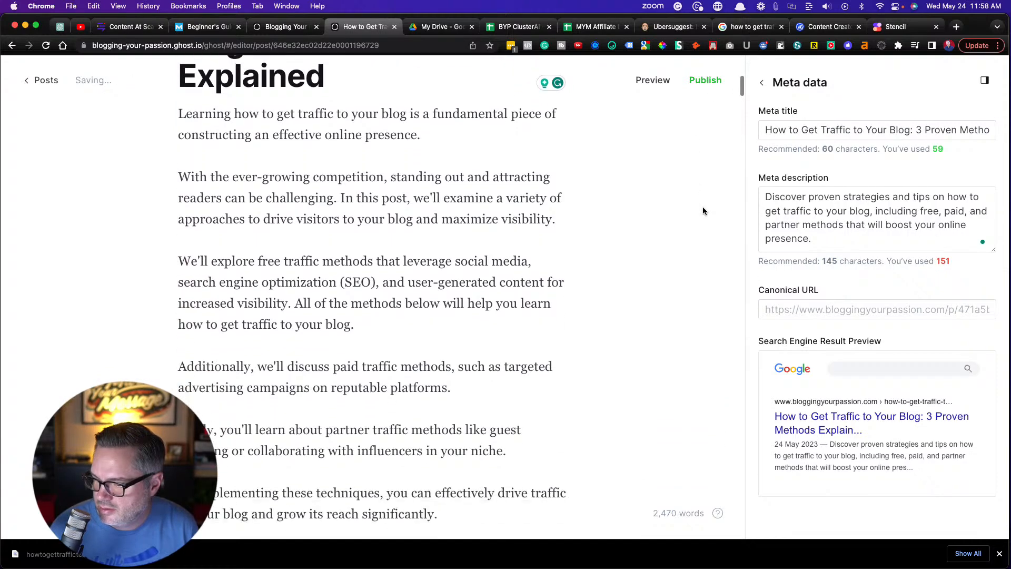
scroll(643, 199, "up", 5)
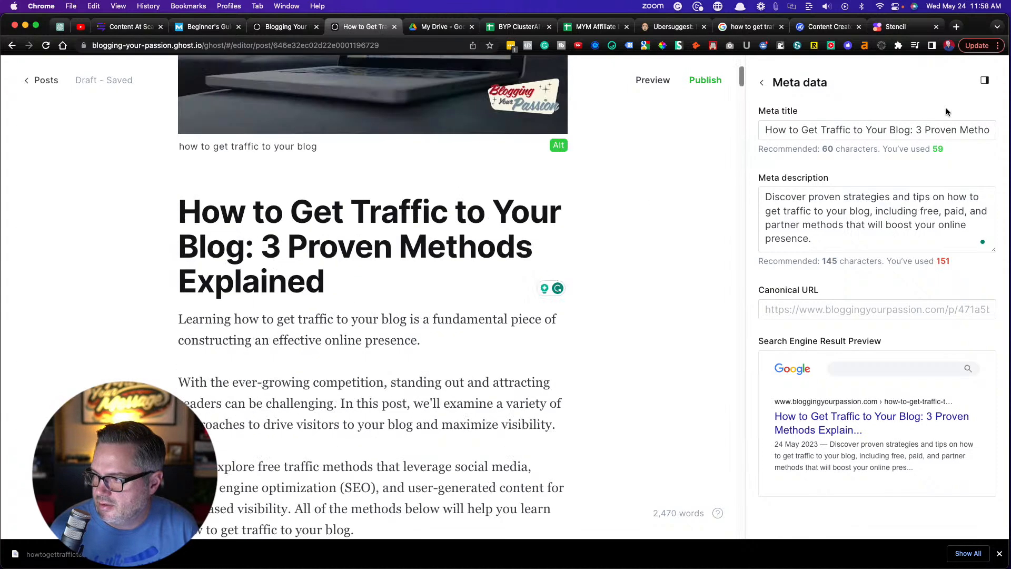
left_click(985, 80)
Indent Search Traffic and Blog SEO, Podcasting, YouTube SEO and Social Media Traffic under Method 1 in the table of contents
scroll(494, 271, "down", 4)
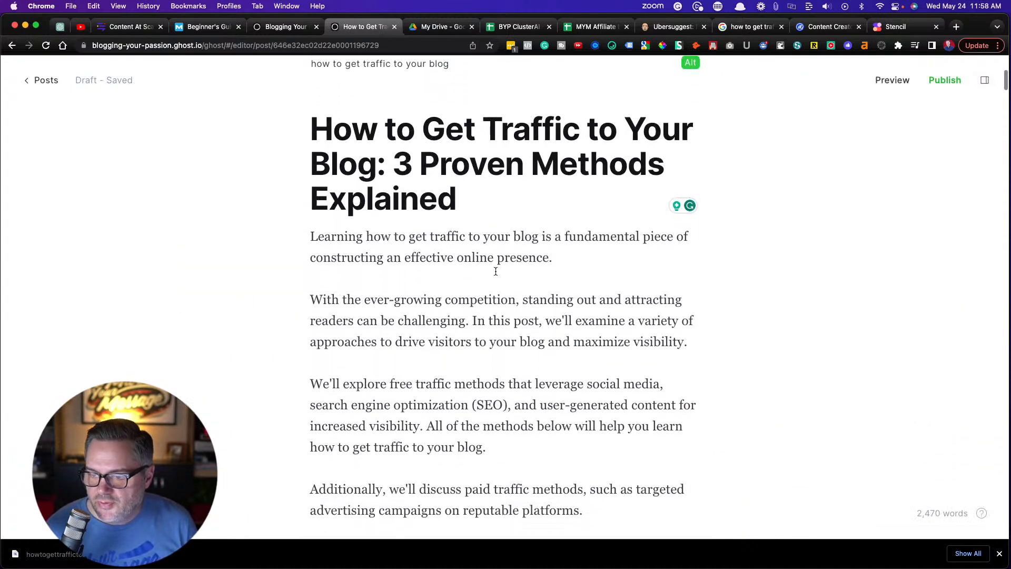
scroll(495, 271, "down", 5)
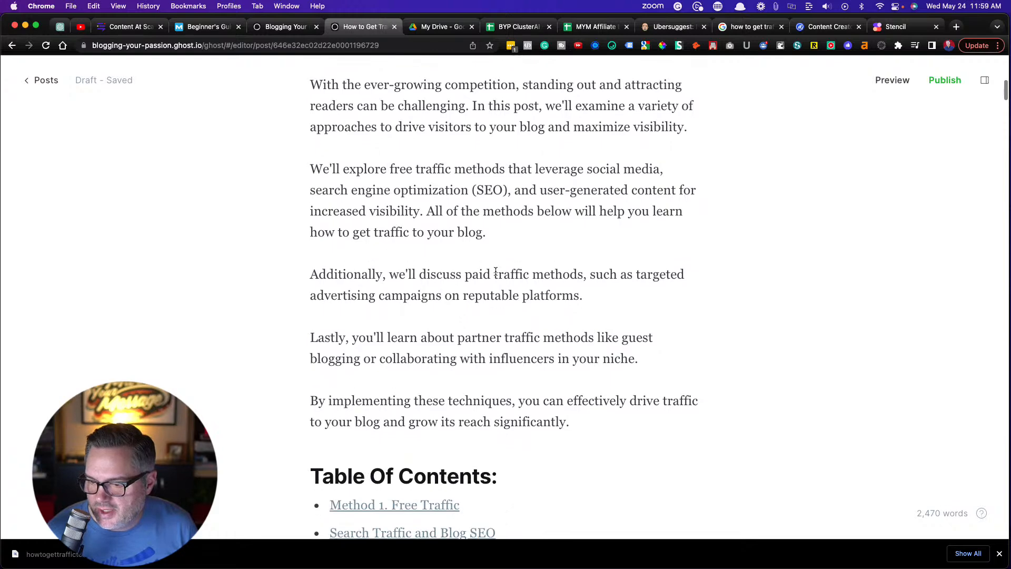
scroll(495, 271, "down", 10)
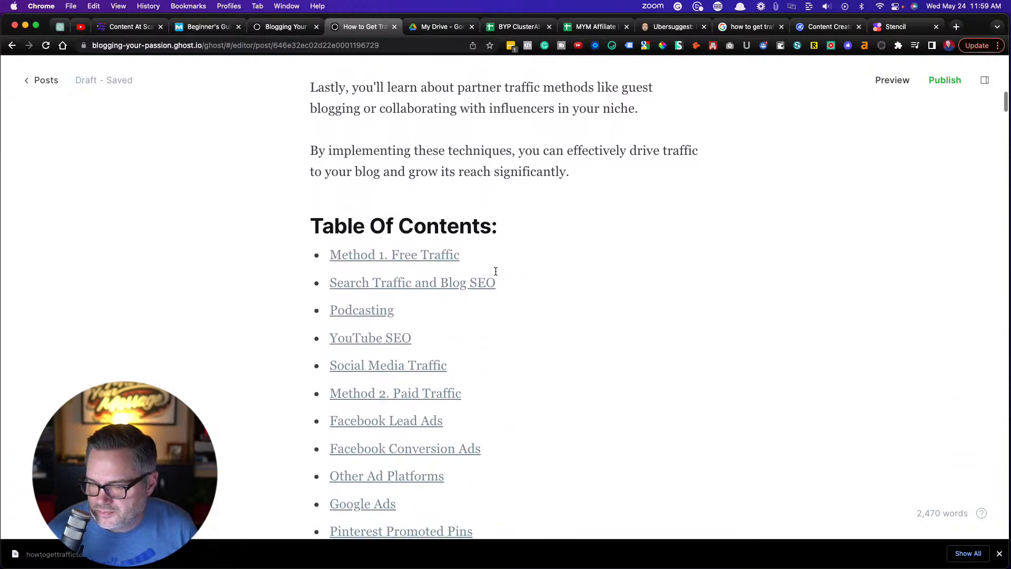
scroll(495, 271, "down", 8)
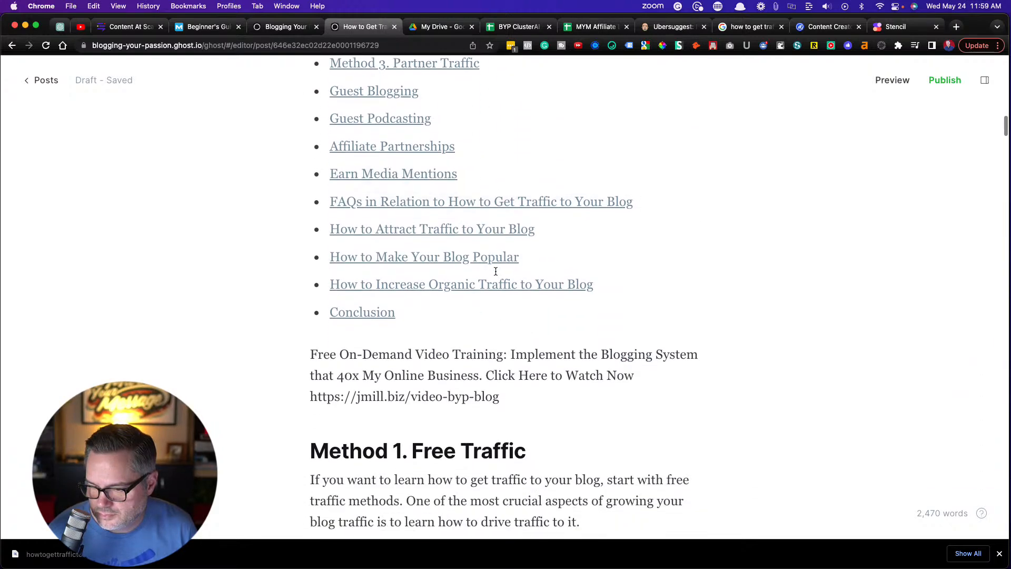
scroll(496, 271, "up", 13)
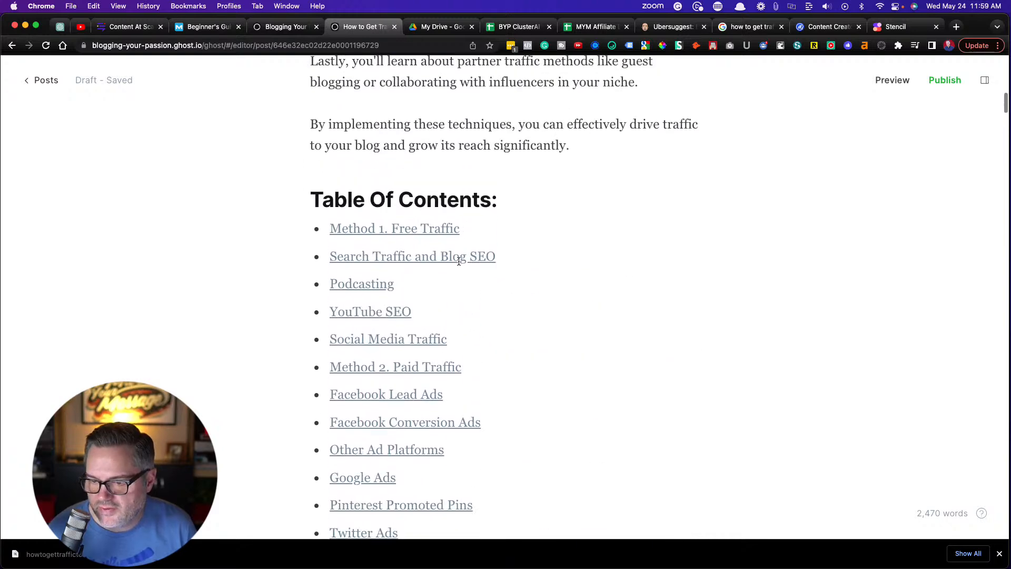
left_click(329, 258)
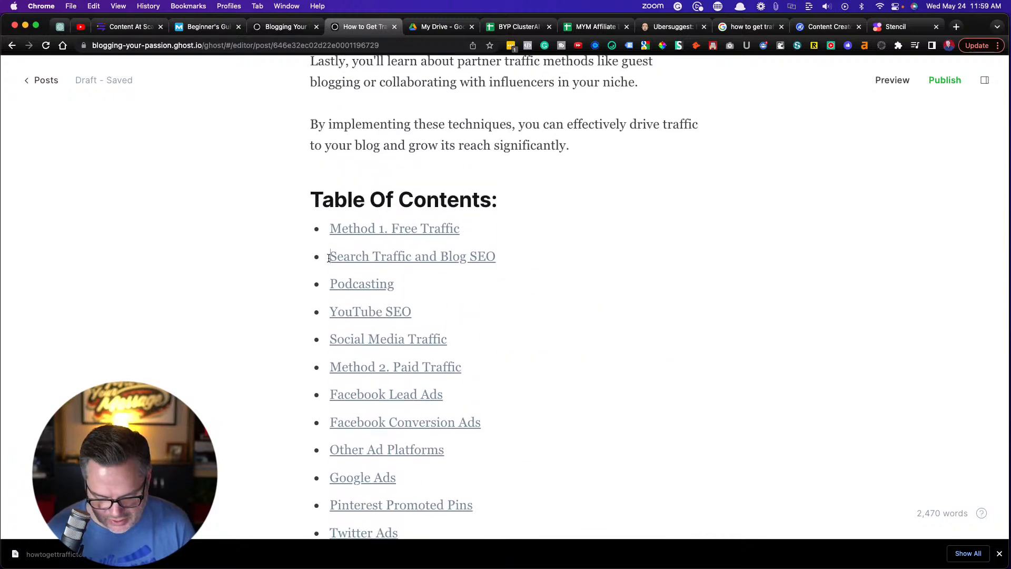
key("Tab")
key("Tab")
key("Down")
key("Tab")
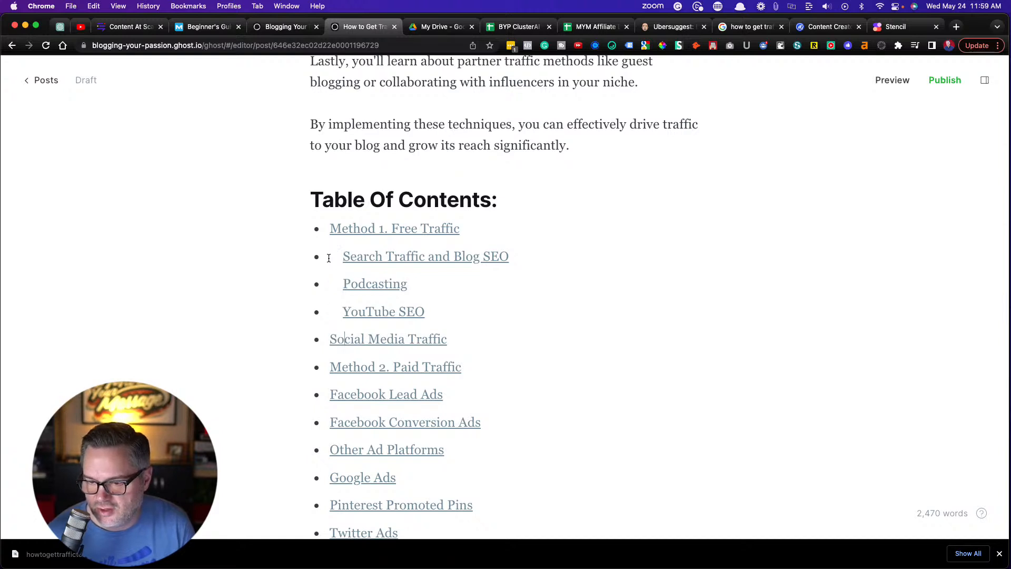
Indent the table of contents entries under Method 2. Paid Traffic, from Facebook Lead Ads through Twitter Ads
key("Tab")
key("Tab")
key("Down")
key("Tab")
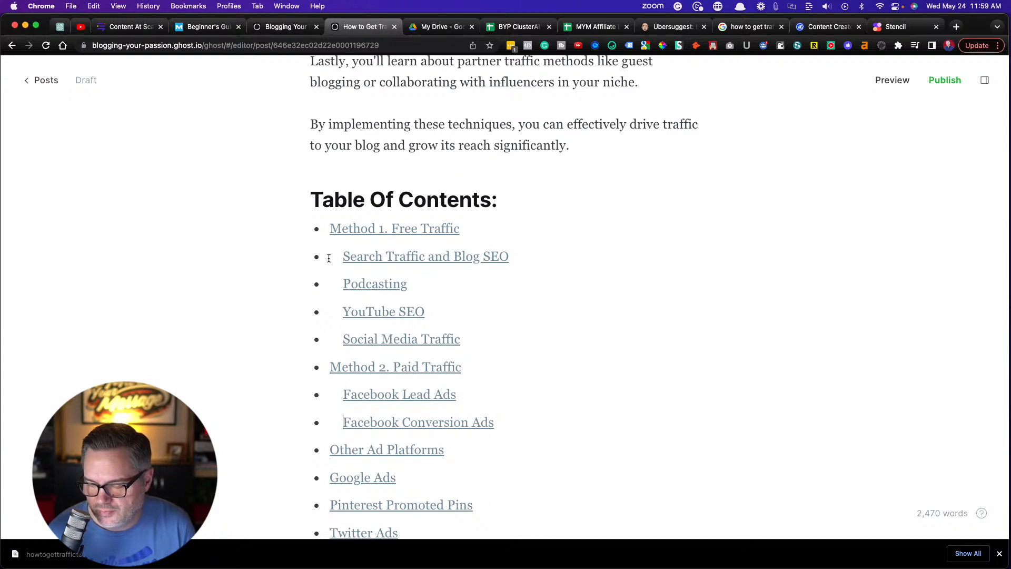
key("Tab")
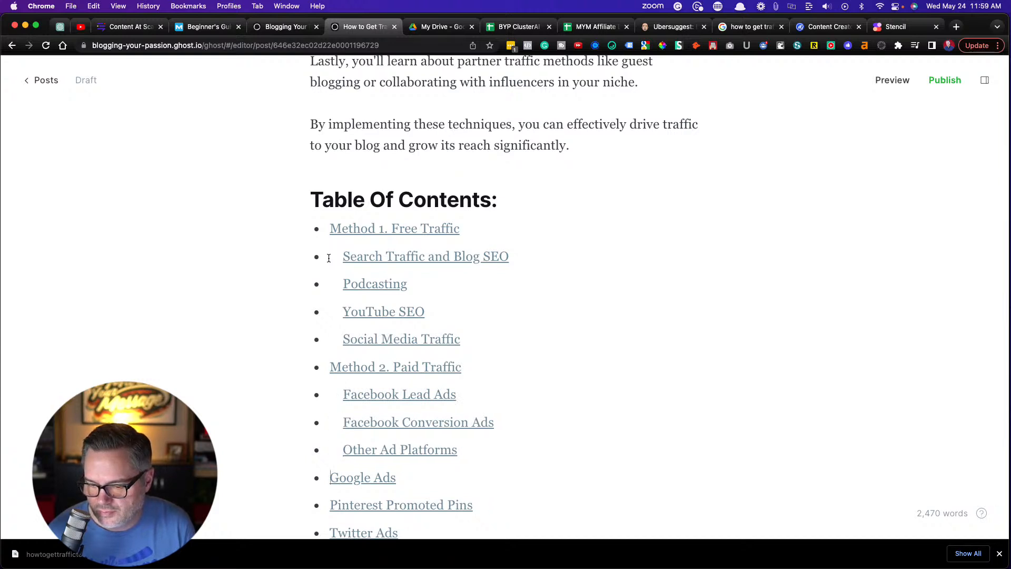
key("Right")
key("Tab")
scroll(328, 258, "down", 5)
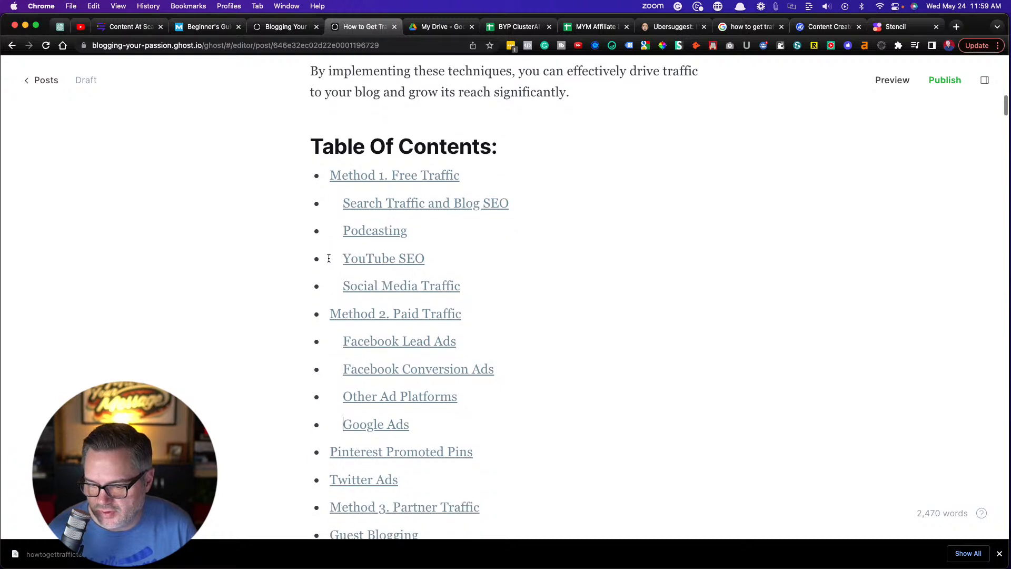
left_click(330, 316)
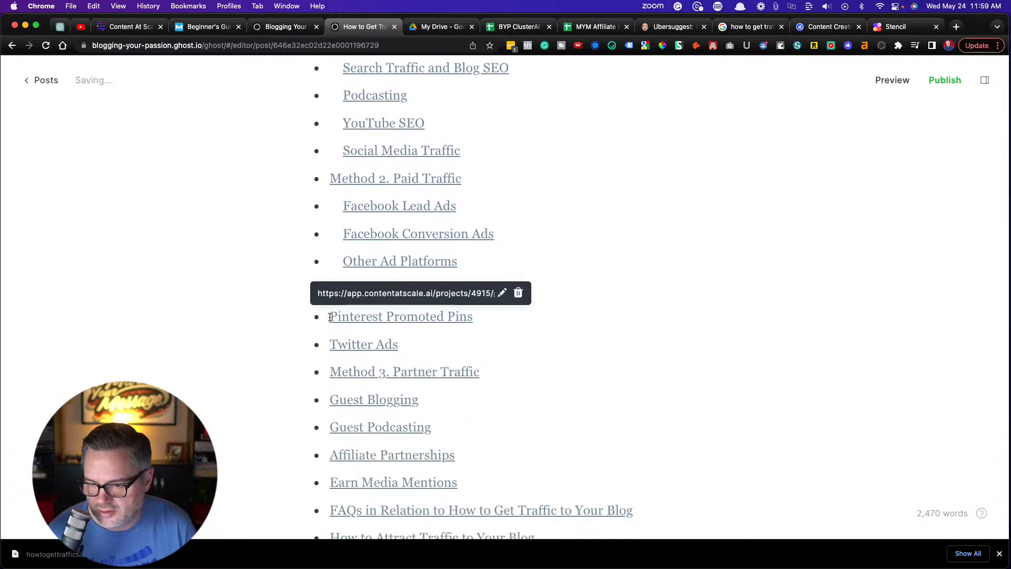
key("Tab")
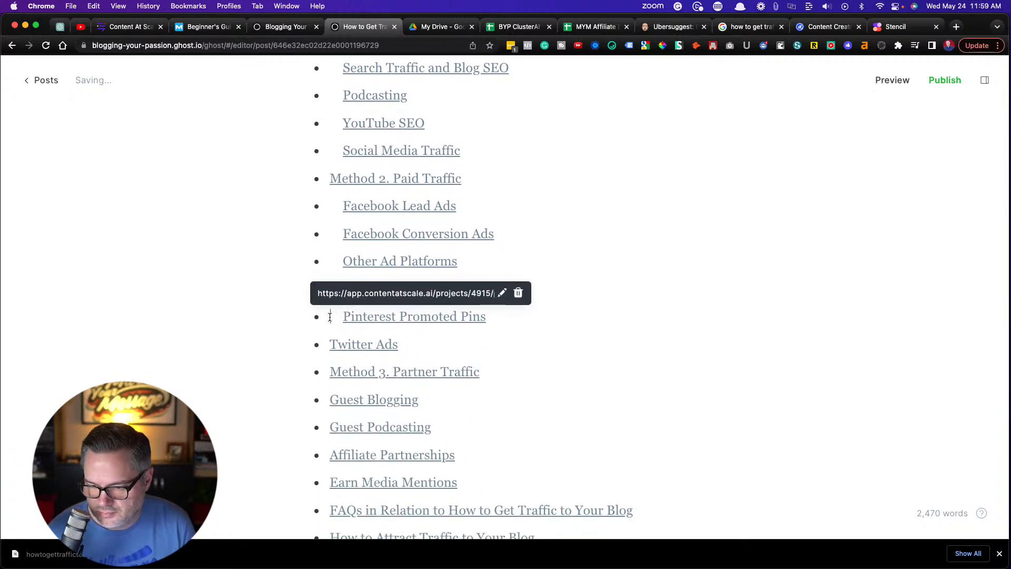
key("Tab")
Indent Guest Blogging, Guest Podcasting, Affiliate Partnerships and Earn Media Mentions under Method 3. Partner Traffic
key("Tab")
key("Down")
key("Tab")
key("Down")
key("Tab")
key("Down")
key("Tab")
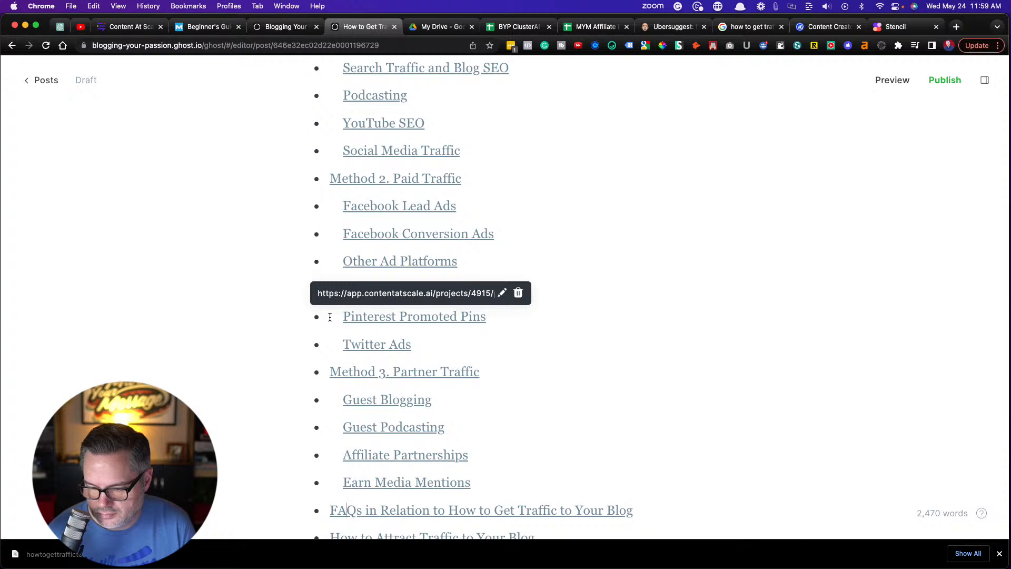
key("Tab")
scroll(329, 317, "down", 5)
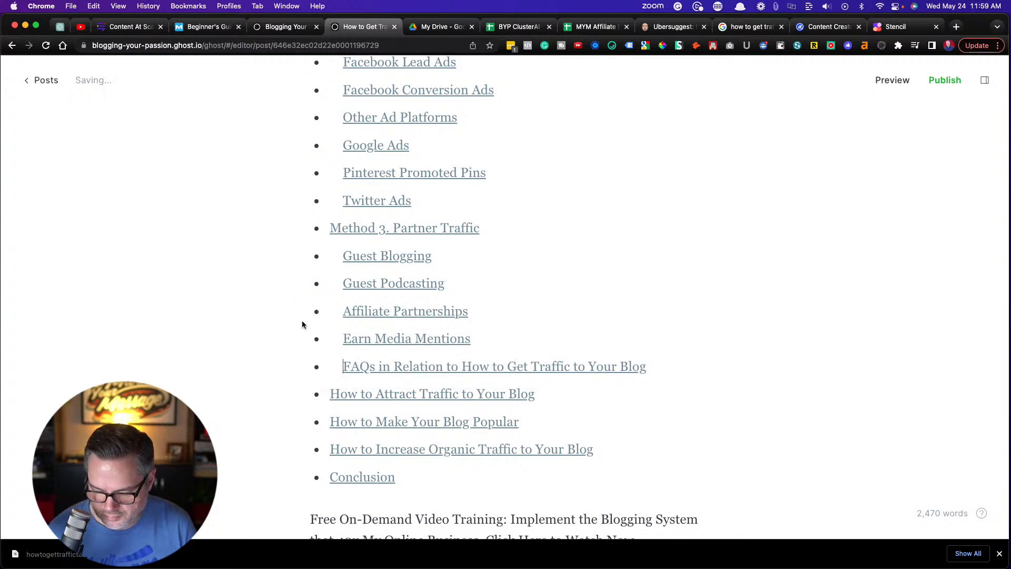
key("shift+Tab")
Indent the three "How to" questions under the FAQs entry in the table of contents
left_click(326, 393)
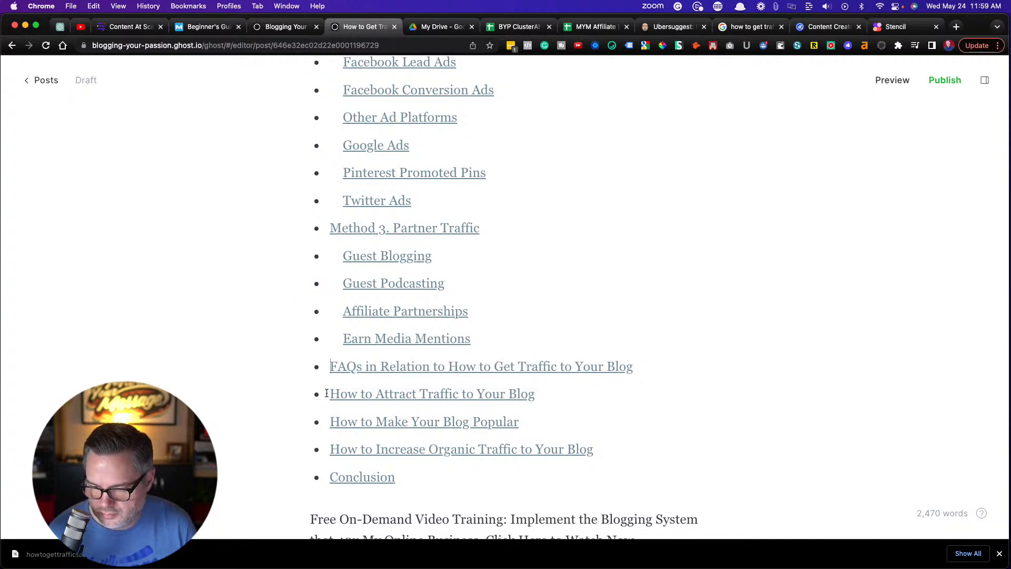
key("Tab")
key("Tab")
key("Down")
key("Tab")
Cut the Free On-Demand Video Training paragraph below the table of contents and insert a callout card in its place
scroll(327, 394, "down", 5)
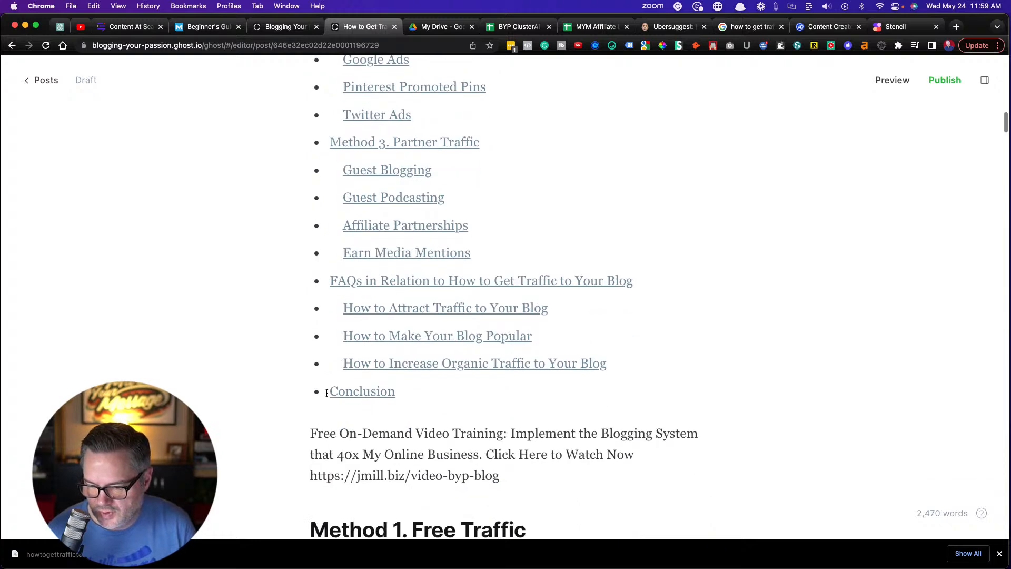
left_click_drag(525, 273, 280, 230)
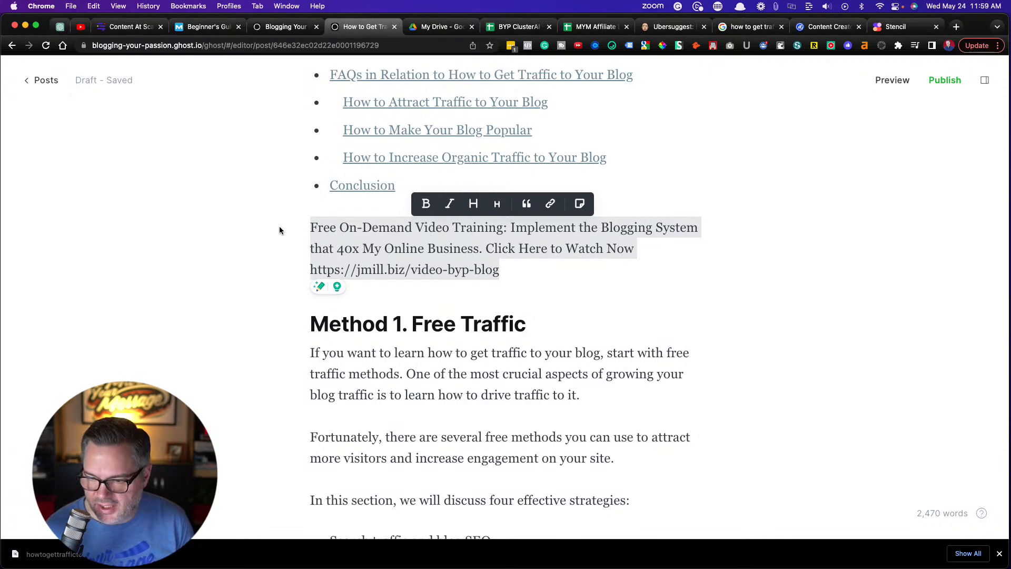
key("BackSpace")
left_click(282, 229)
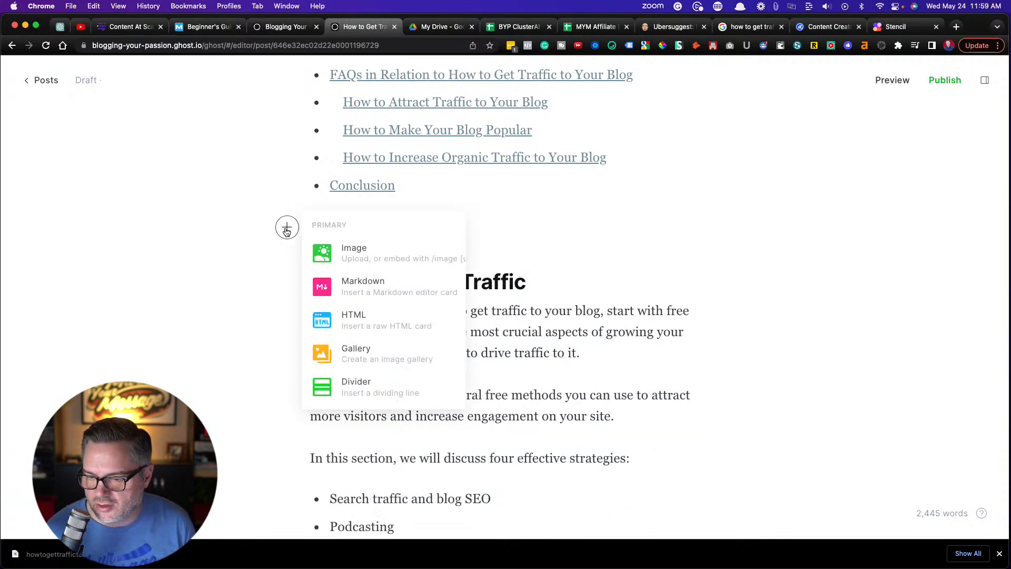
scroll(350, 291, "down", 5)
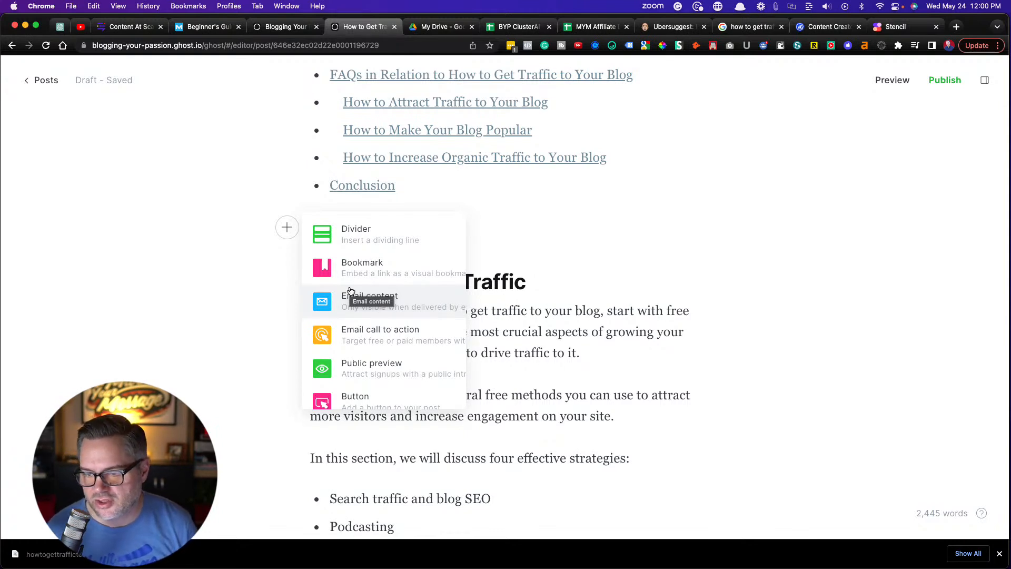
scroll(357, 306, "down", 3)
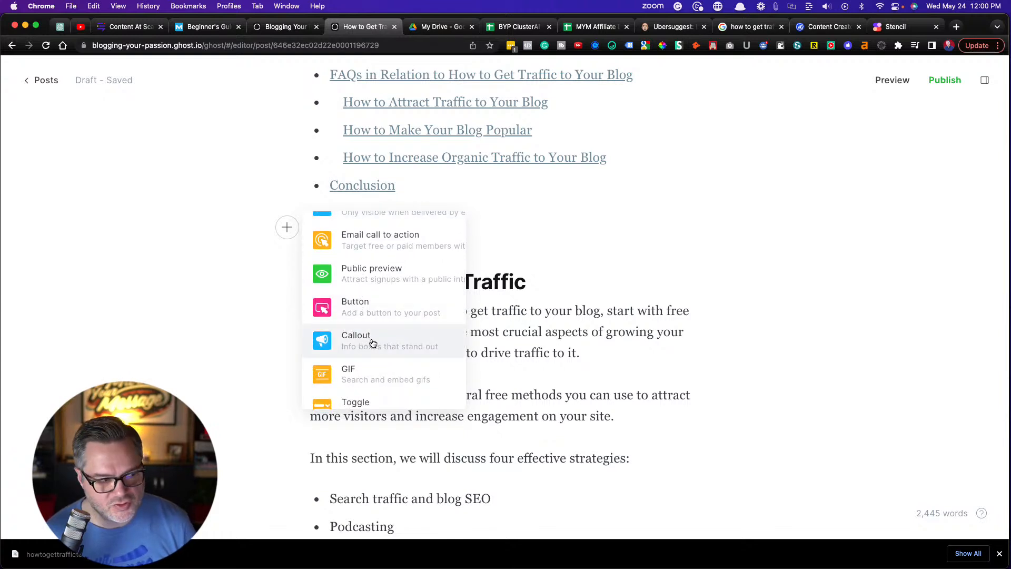
left_click(371, 343)
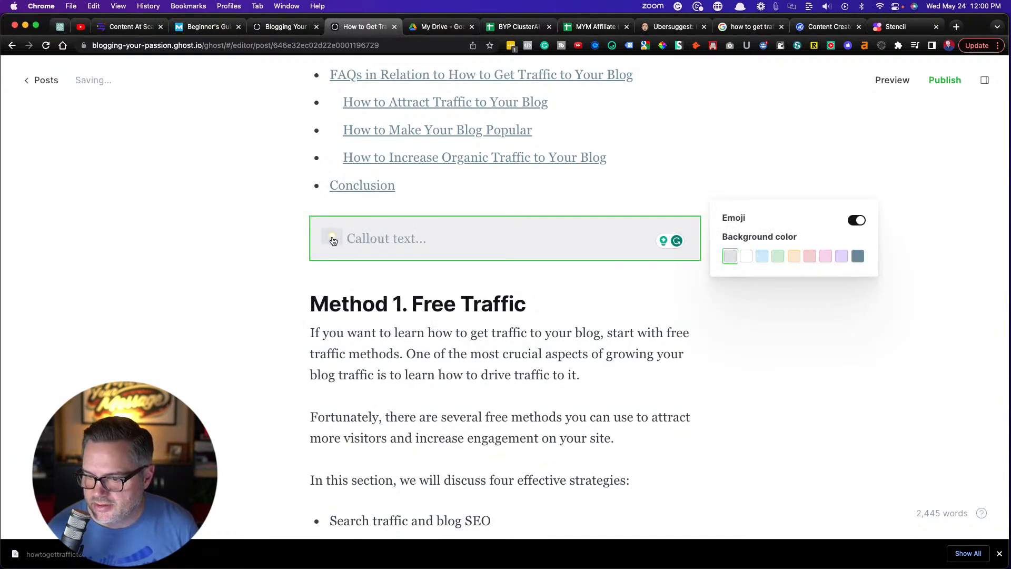
Give the callout a rocket emoji and a green background, and paste the cut video training text into it
left_click(332, 241)
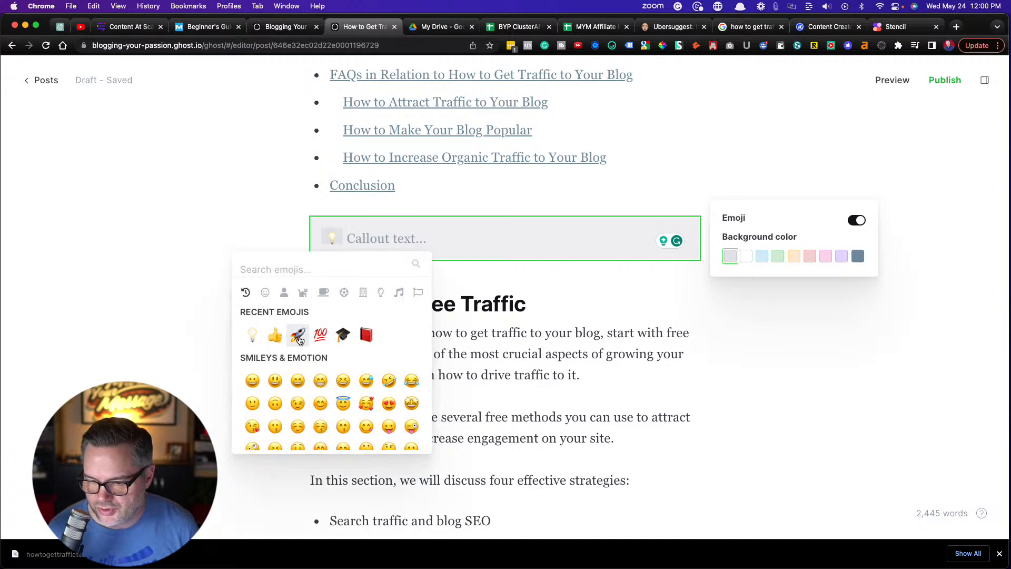
left_click(297, 335)
left_click(777, 256)
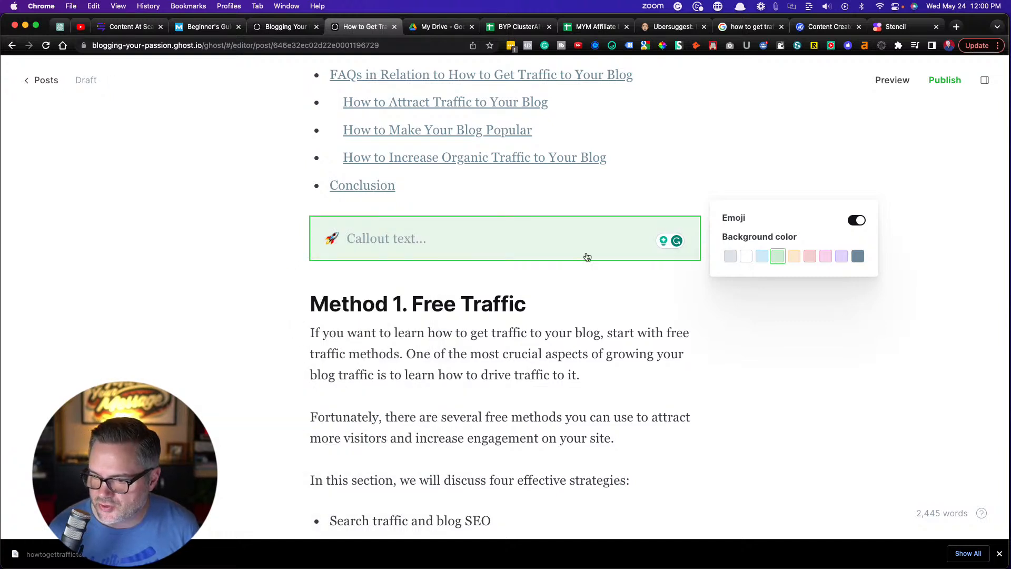
type("Free On-Demand Video Training: Implement the Blogging System that 40x My Online Business. Click Here to Watch Now https://jmill.biz/video-byp-blog")
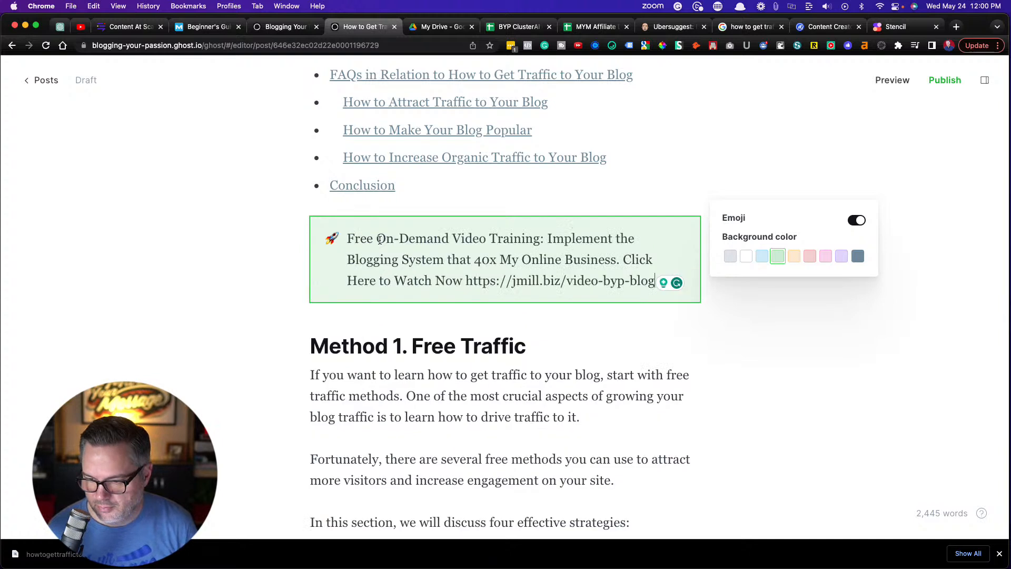
Bold the lead-in "Free On-Demand Video Training:" in the callout
left_click_drag(544, 240, 350, 238)
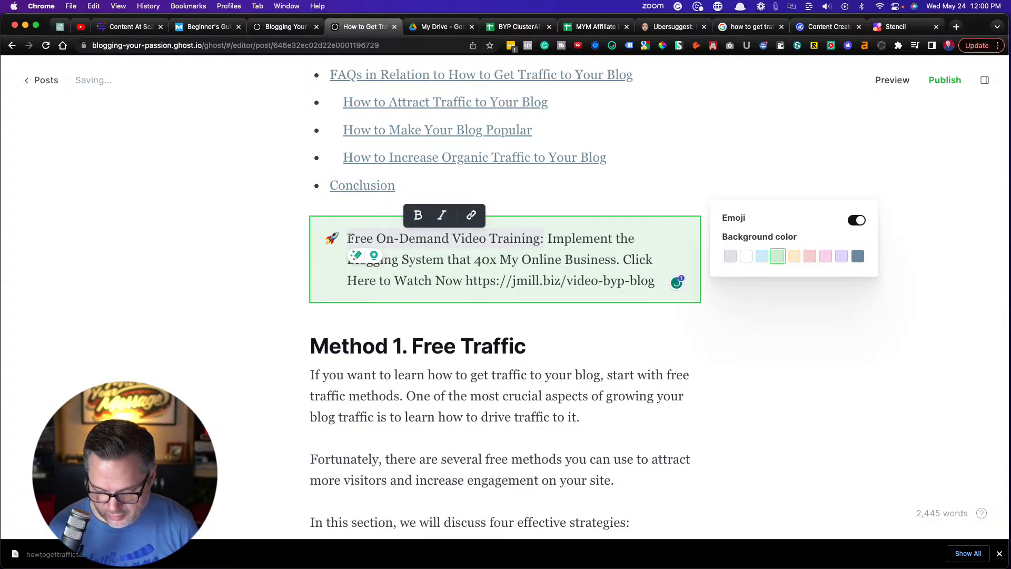
key("super+b")
left_click(476, 280)
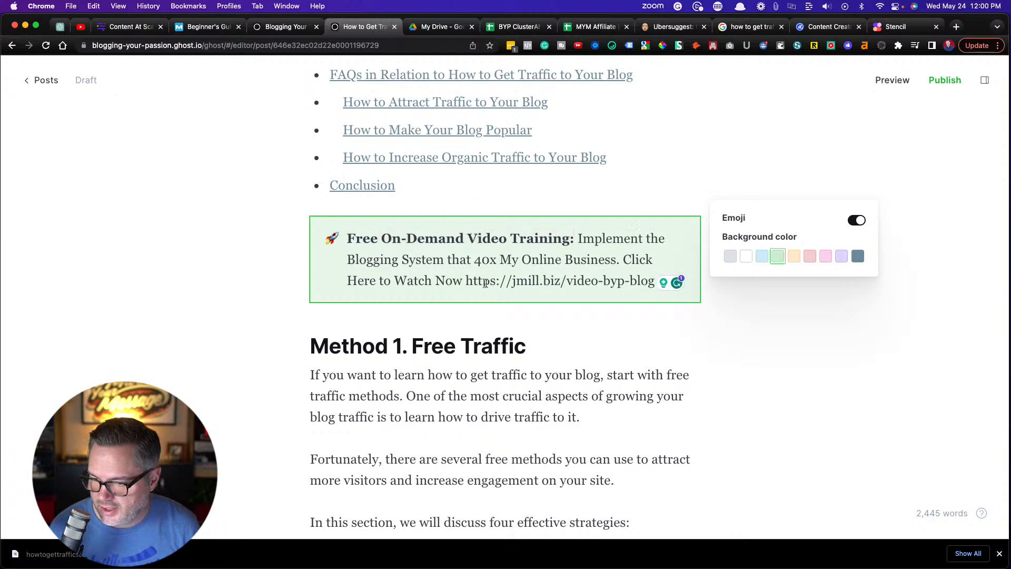
left_click_drag(466, 279, 658, 289)
key("super+c")
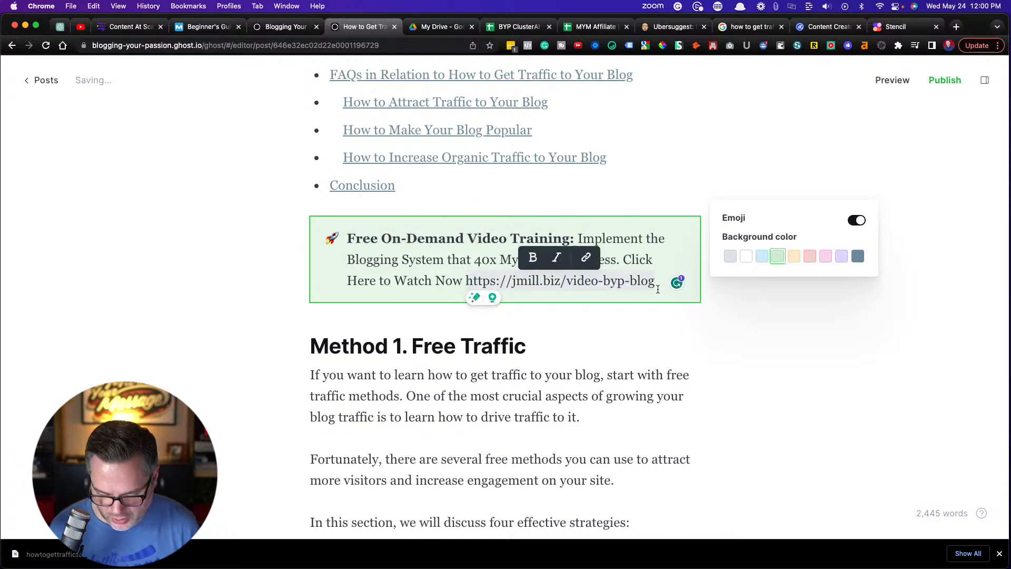
key("BackSpace")
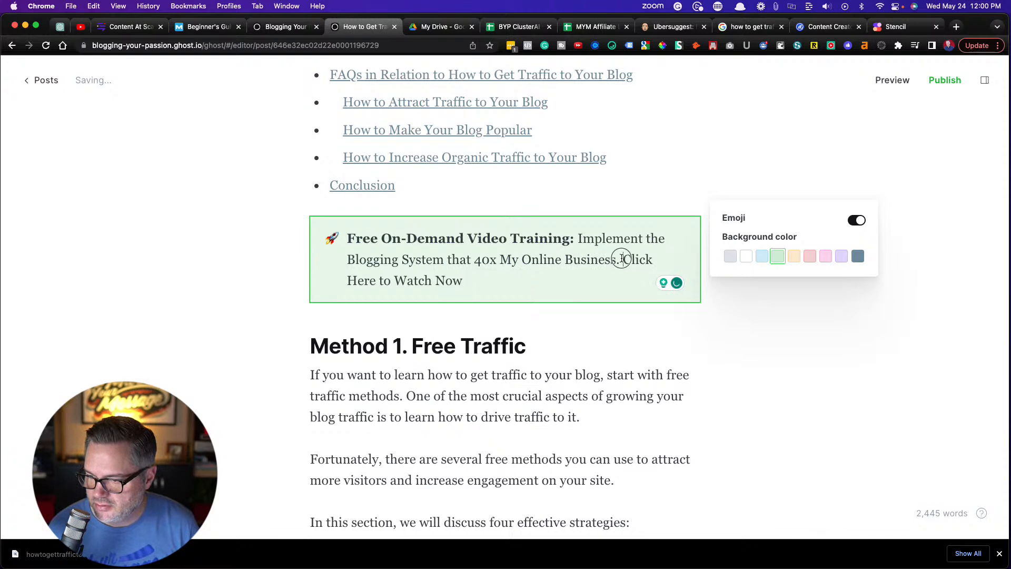
left_click(526, 235)
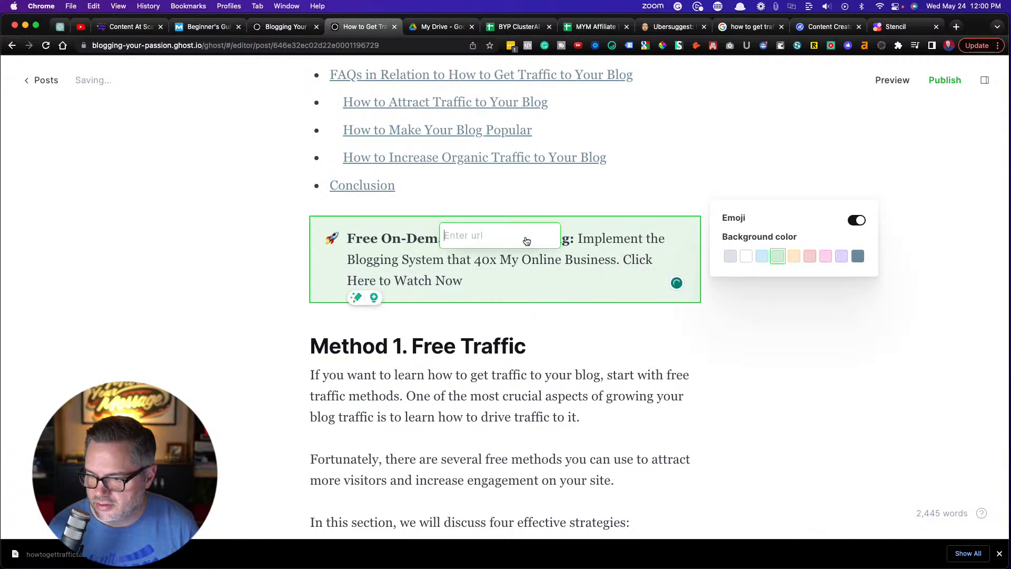
key("super+v")
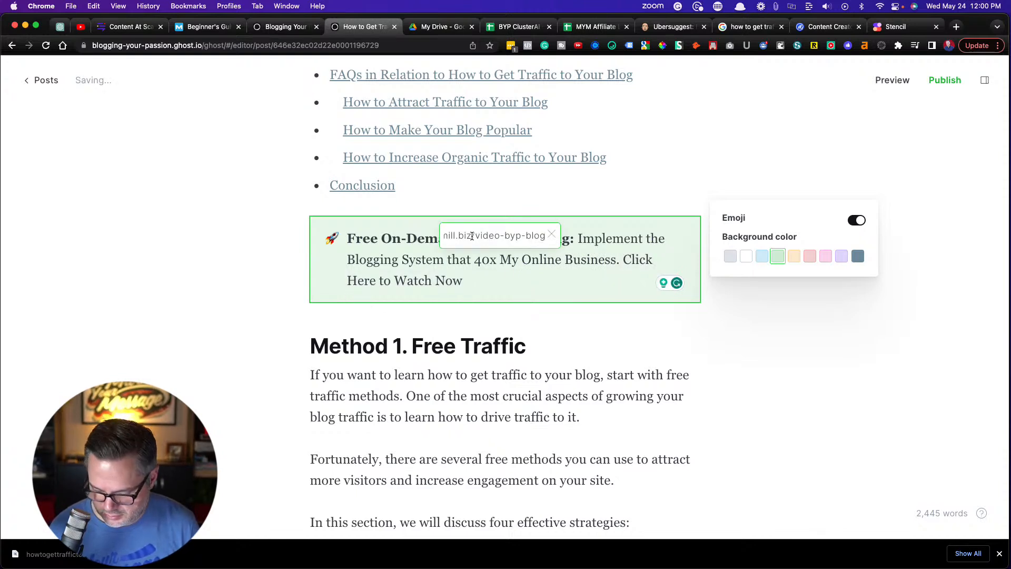
key("Return")
left_click(194, 271)
Copy the full text of the green video training callout, including its link
scroll(194, 271, "up", 8)
scroll(194, 271, "down", 8)
scroll(193, 272, "up", 12)
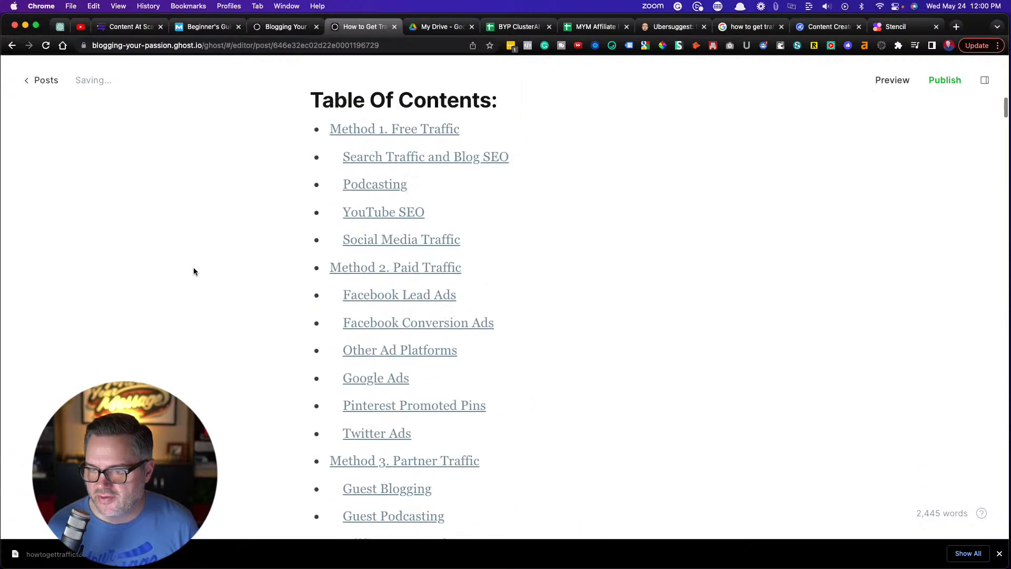
scroll(193, 271, "down", 8)
scroll(194, 267, "down", 5)
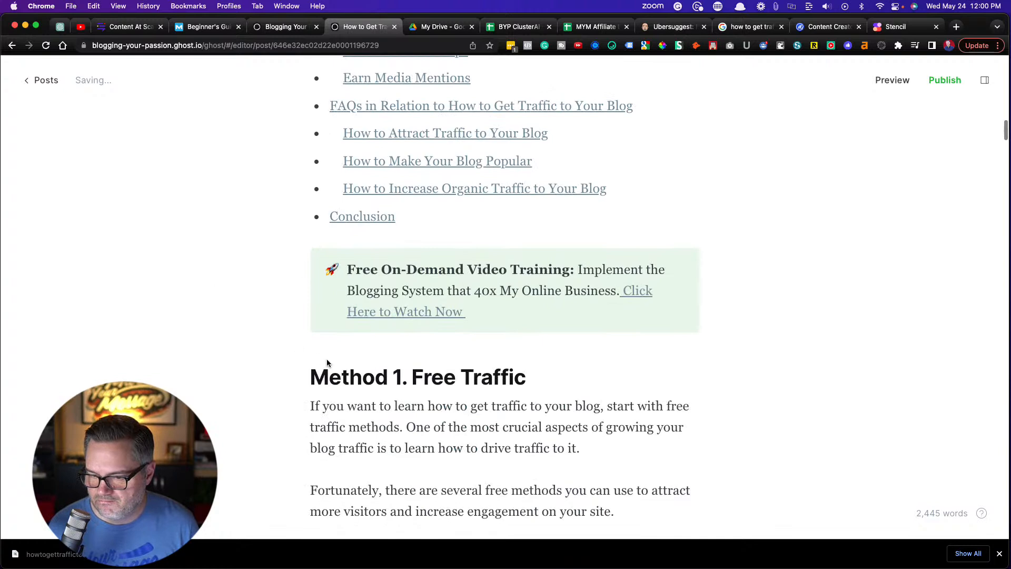
left_click(339, 289)
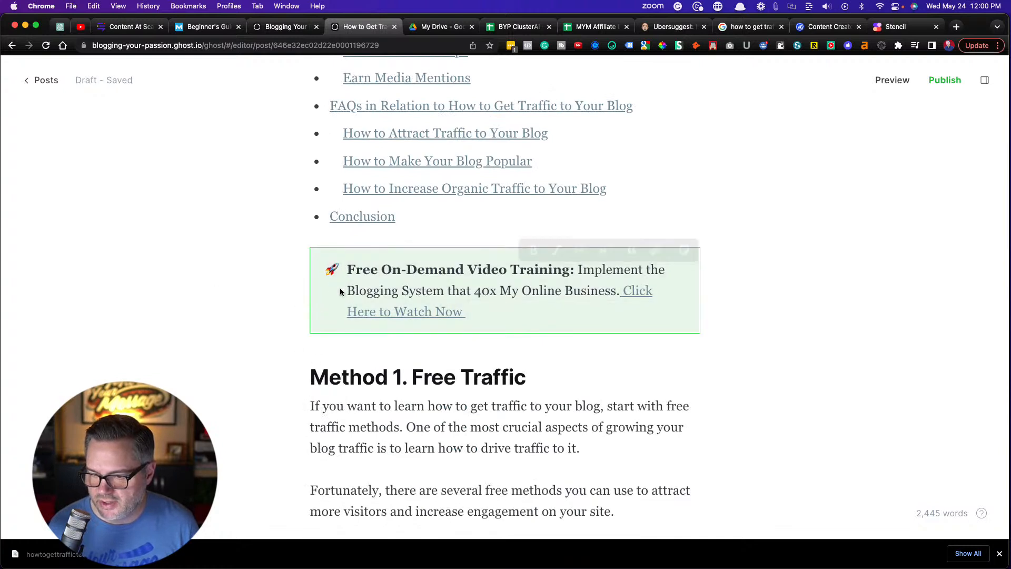
left_click(483, 315)
left_click_drag(483, 316, 367, 276)
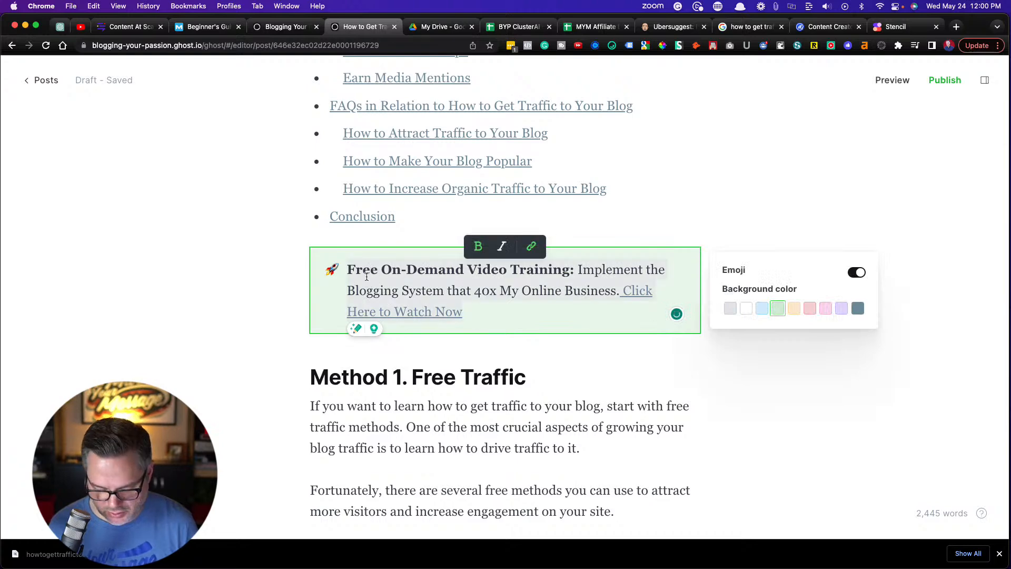
Add an empty paragraph after the introduction's last paragraph, just above the Table Of Contents heading
scroll(367, 276, "up", 15)
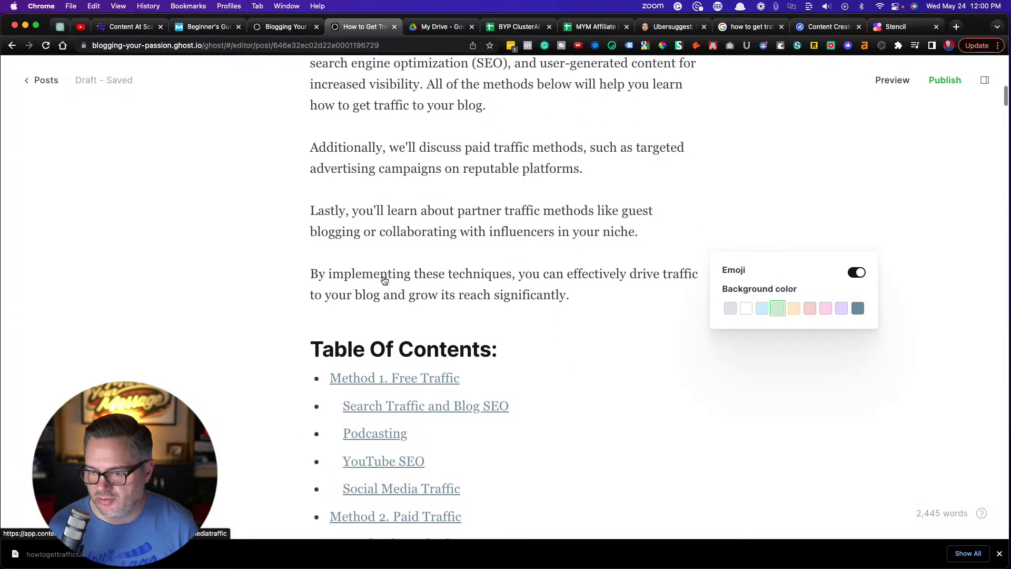
left_click(574, 298)
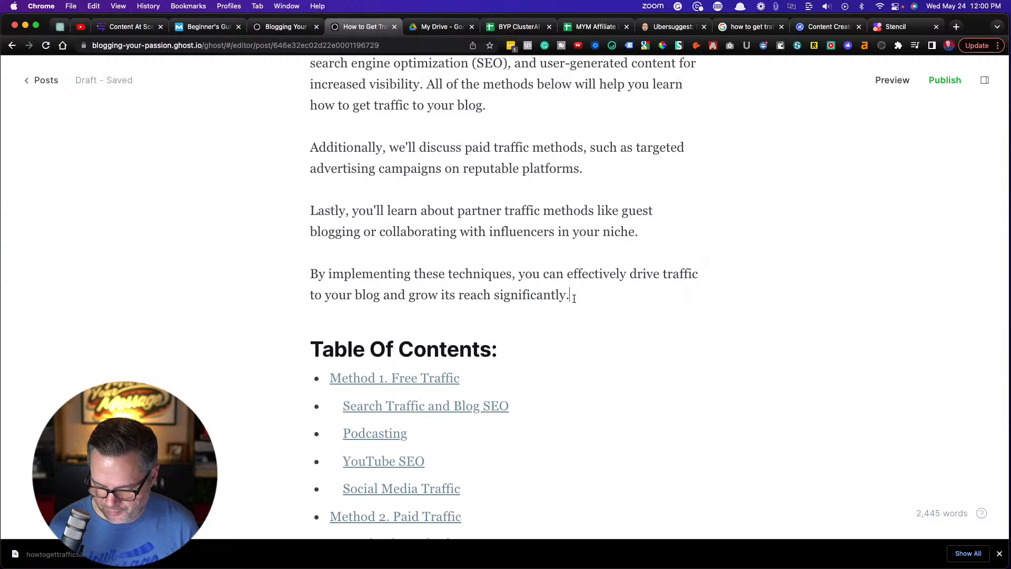
key("Return")
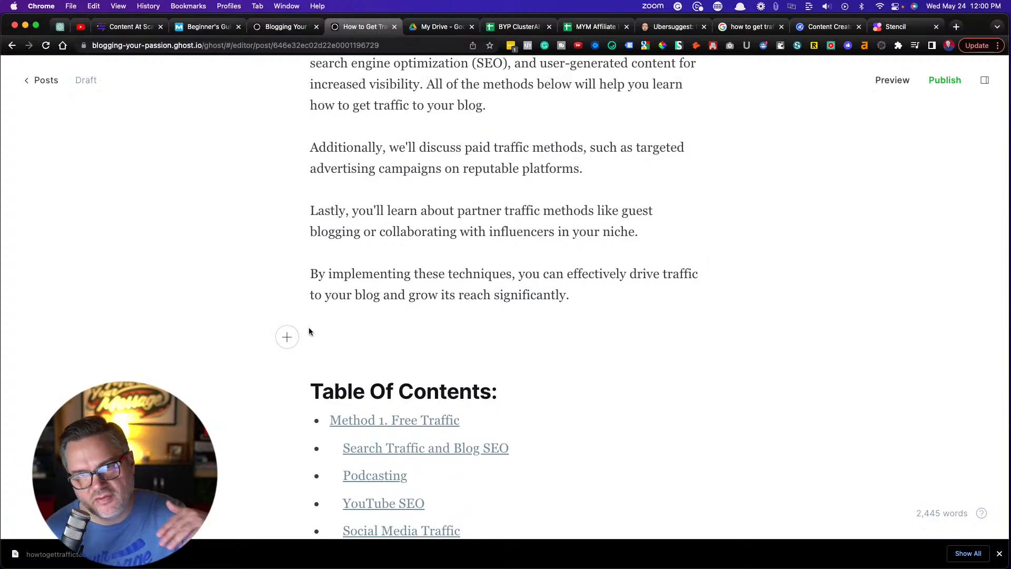
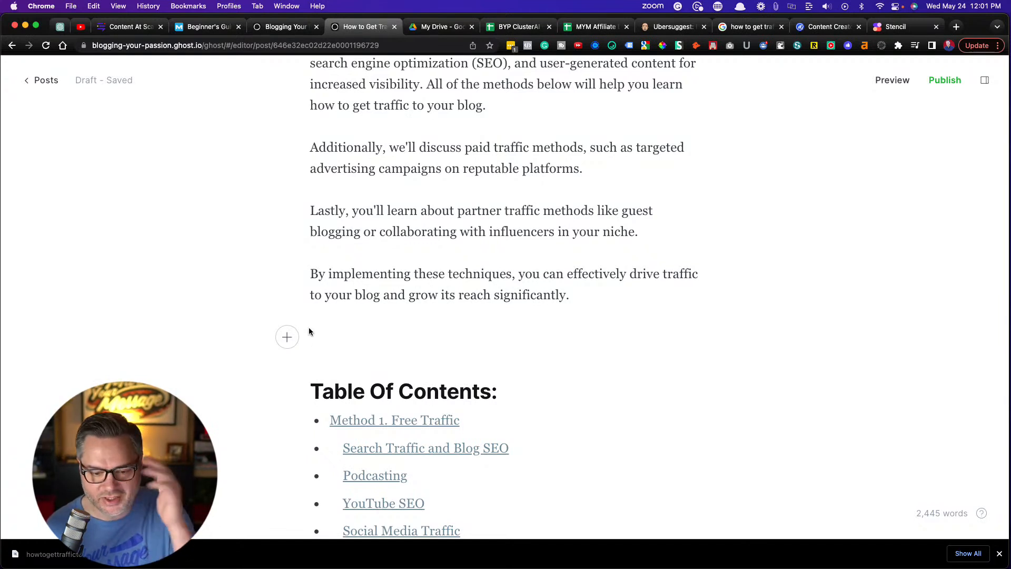
Insert a green callout between the introduction and the Table Of Contents, and paste the copied video training promotion into it
left_click(294, 337)
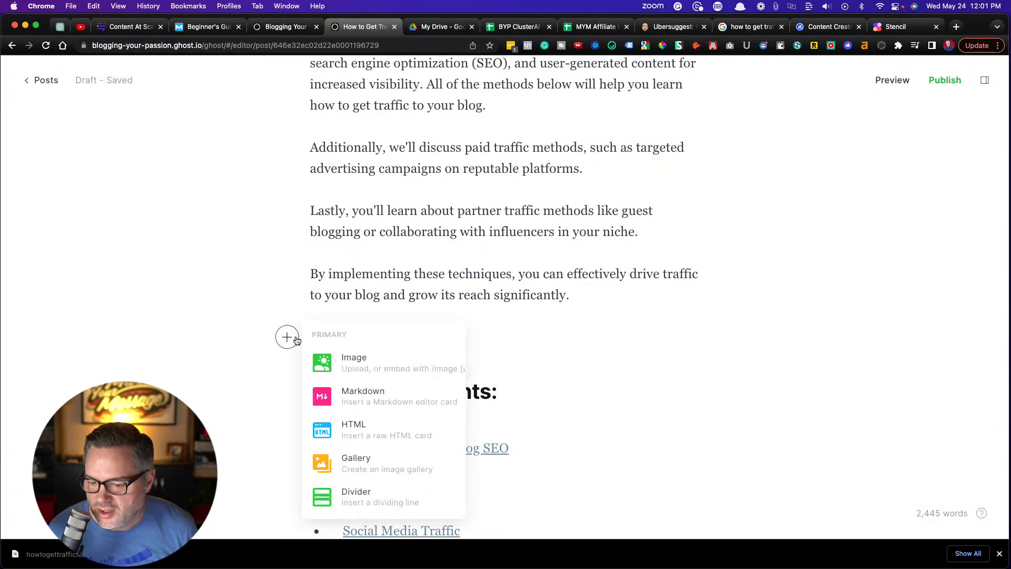
scroll(356, 416, "down", 1)
scroll(355, 416, "down", 5)
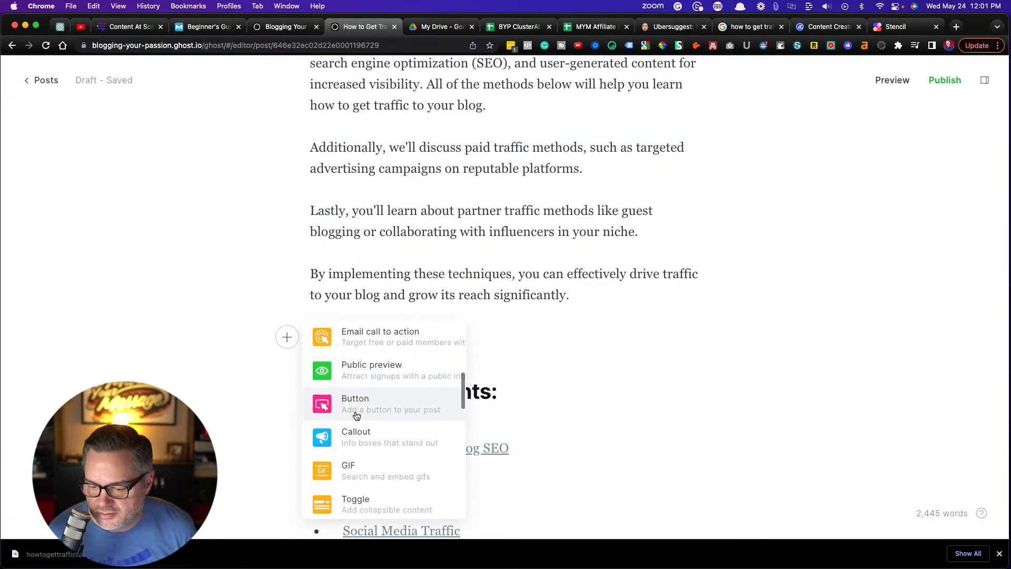
left_click(362, 415)
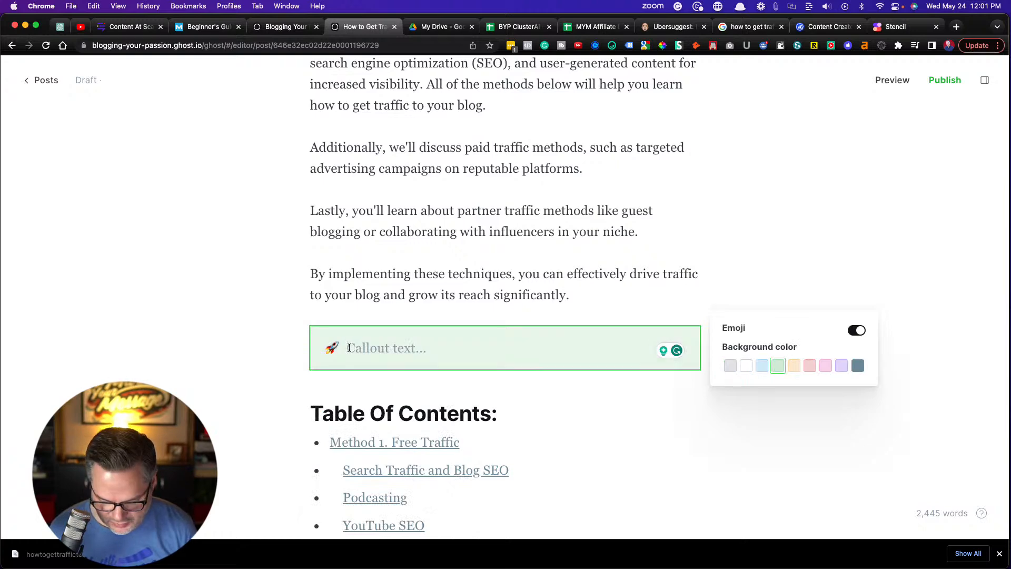
type("Free On-Demand Video Training: Implement the Blogging System that 40x My Online Business. Click Here to Watch Now")
Delete the Free On-Demand Video Training callout above "Method 1. Free Traffic" and restore that line's heading format
scroll(203, 357, "down", 3)
scroll(204, 356, "down", 10)
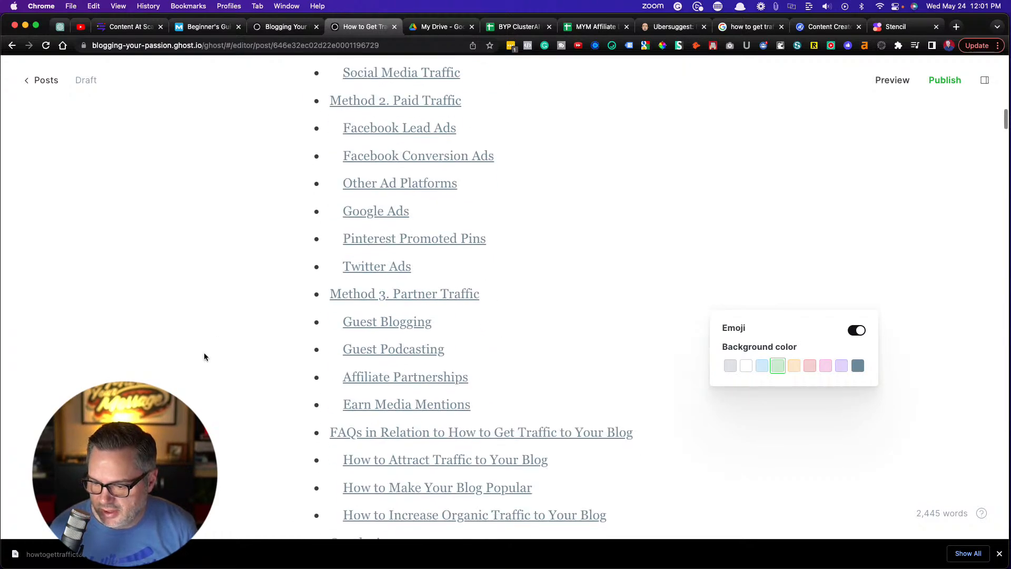
left_click(526, 238)
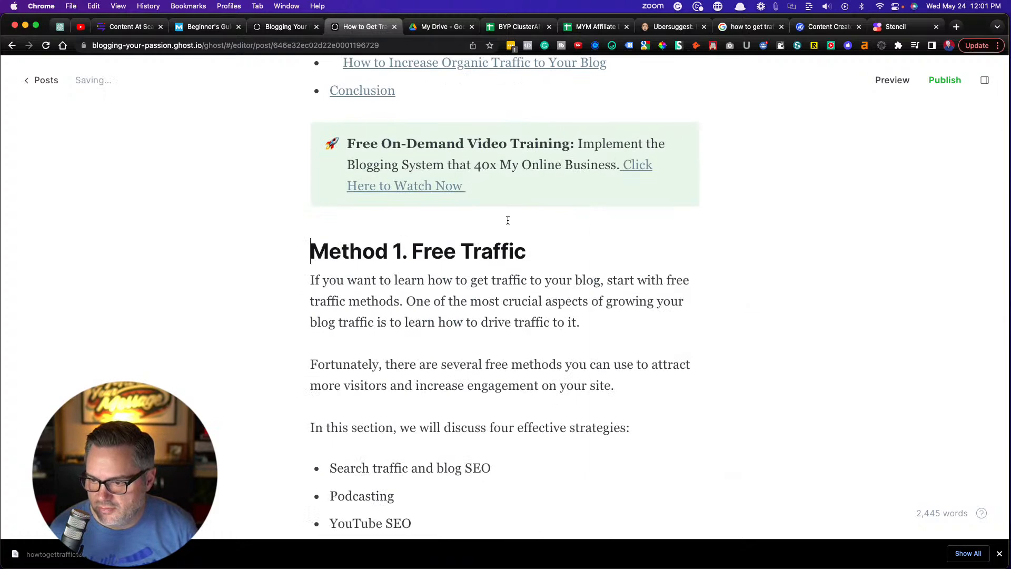
left_click(337, 147)
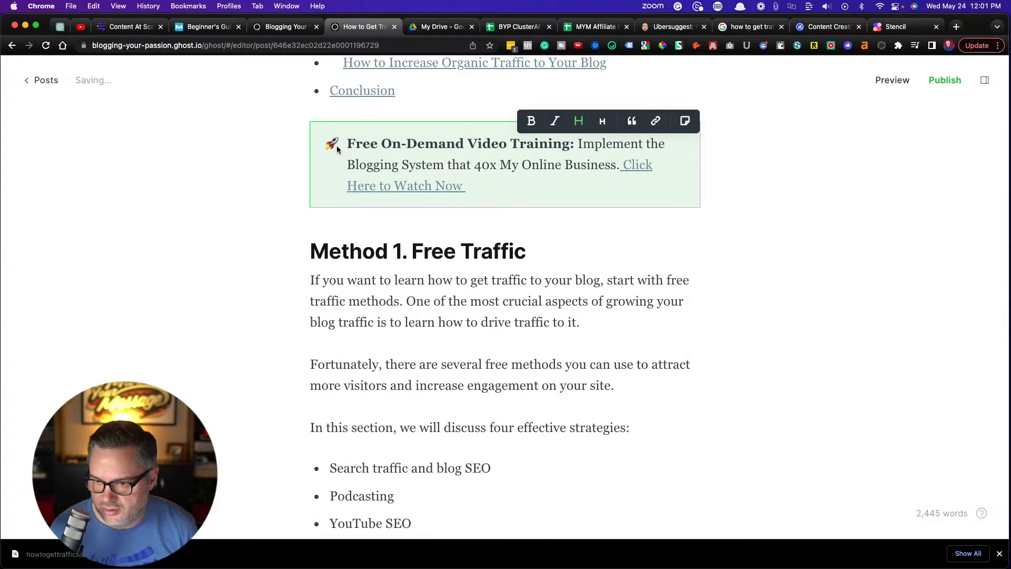
key("BackSpace")
left_click(453, 136)
left_click_drag(452, 136, 239, 135)
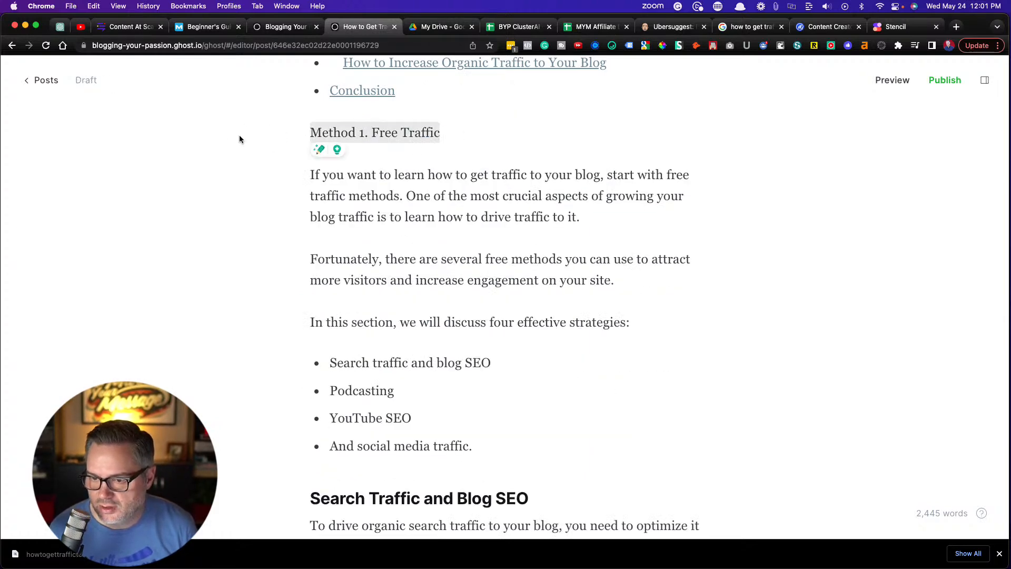
left_click(369, 109)
left_click(196, 185)
Compare the Key Takeaway above Method 2 with its version in Content at Scale, and return to the Ghost draft
scroll(267, 289, "down", 5)
scroll(267, 288, "down", 10)
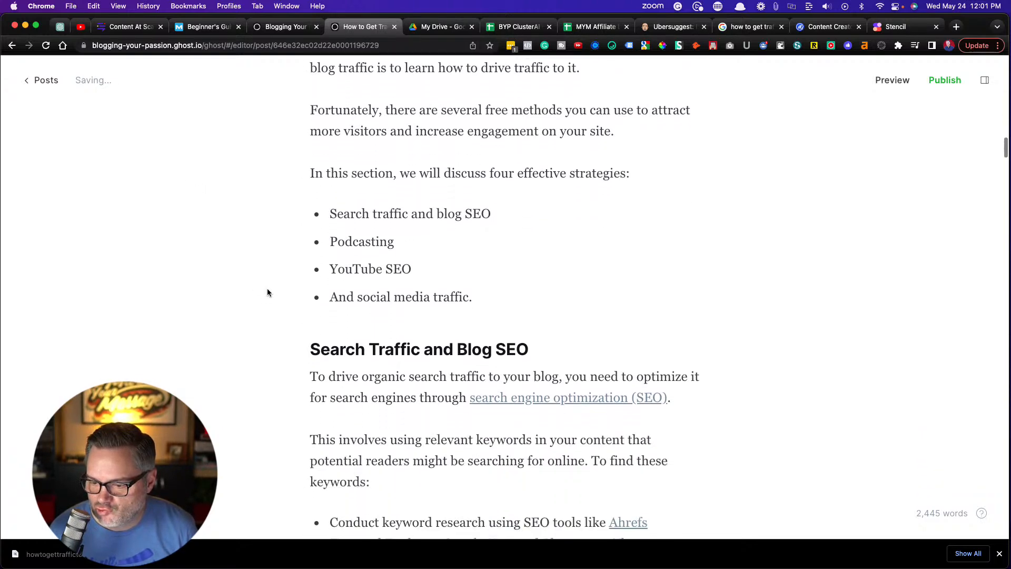
scroll(266, 291, "down", 15)
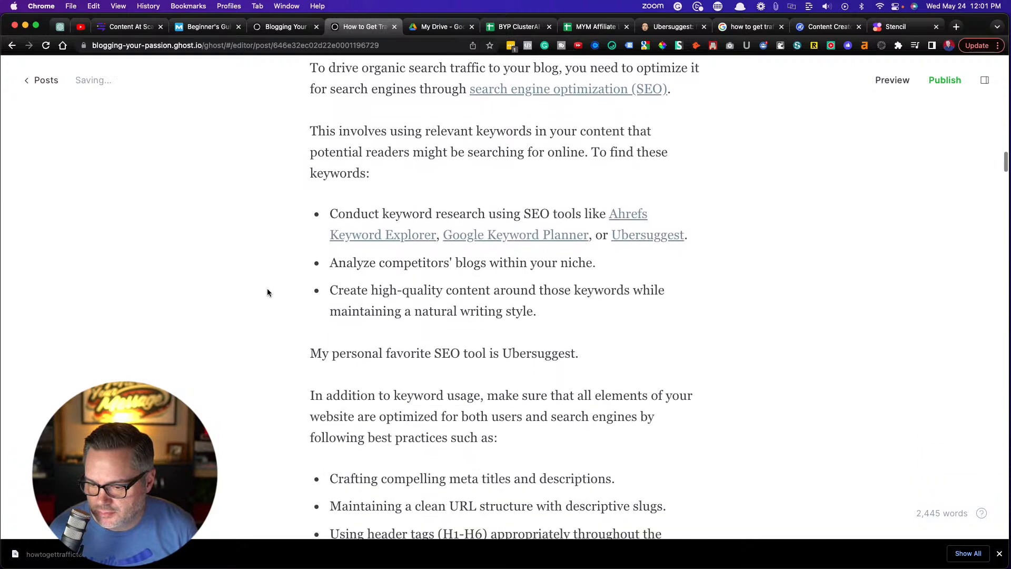
scroll(267, 290, "down", 7)
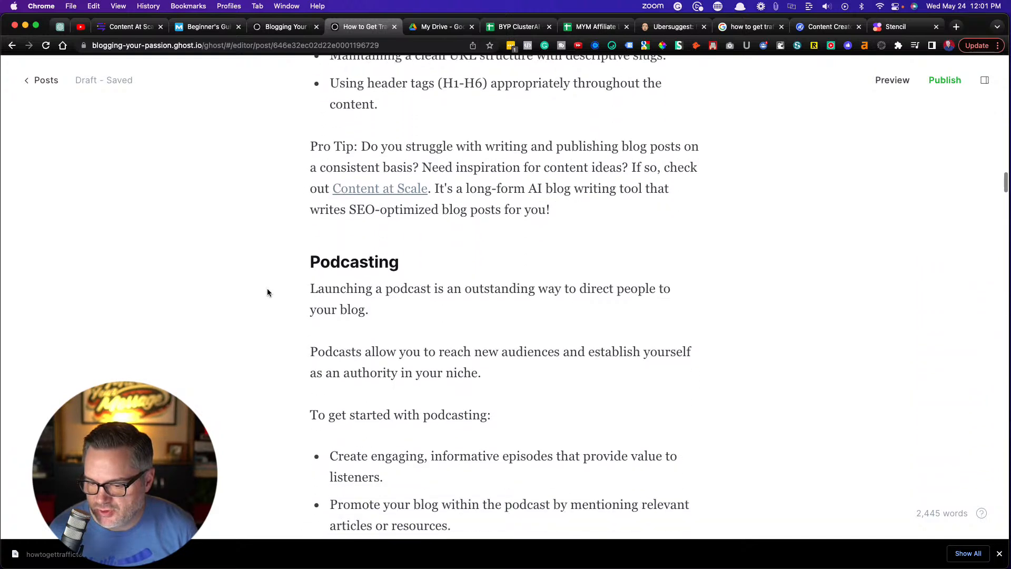
scroll(267, 293, "down", 7)
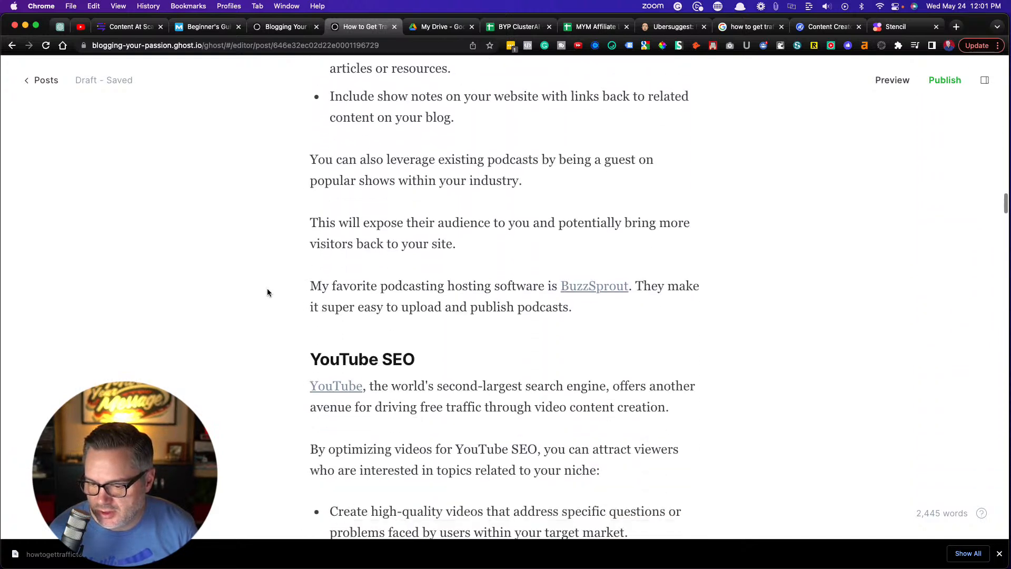
scroll(267, 292, "down", 11)
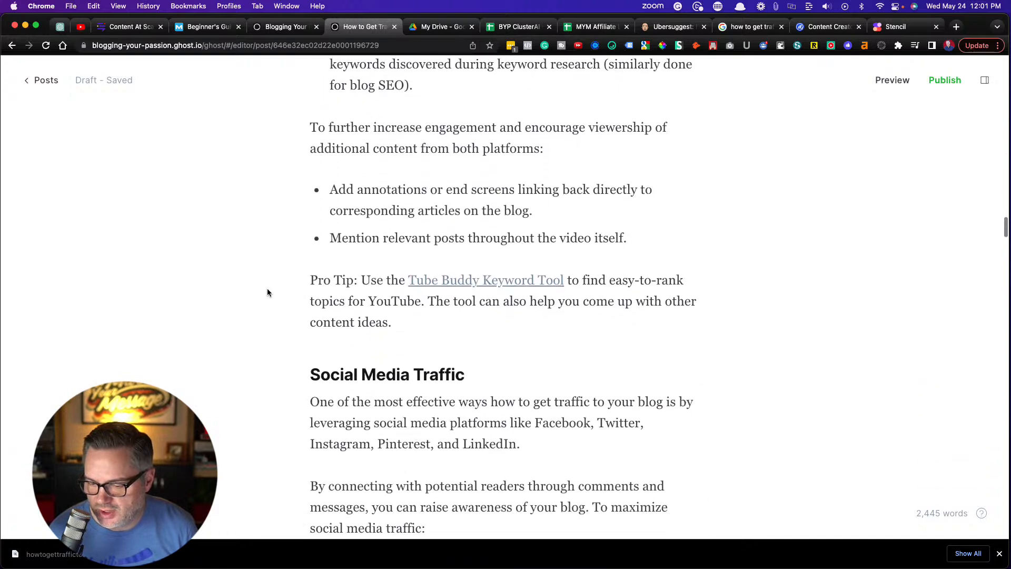
scroll(267, 293, "down", 2)
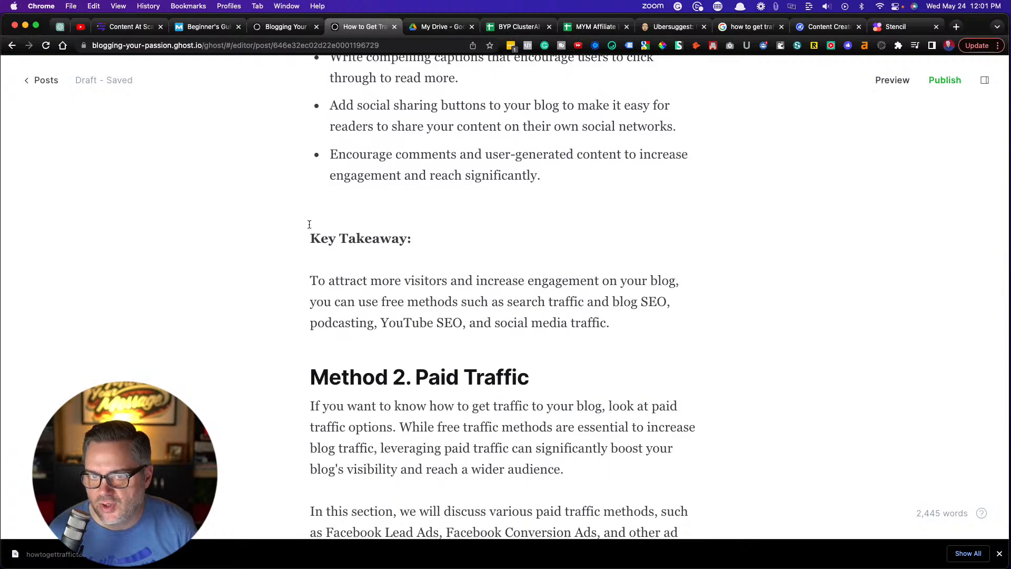
left_click(101, 27)
scroll(269, 374, "down", 5)
scroll(269, 374, "down", 20)
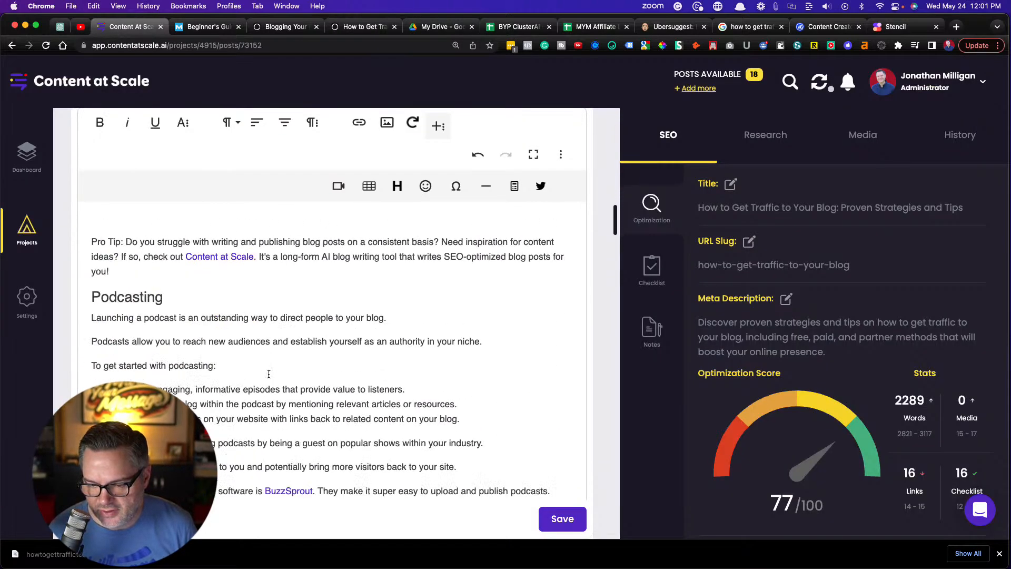
scroll(269, 374, "down", 3)
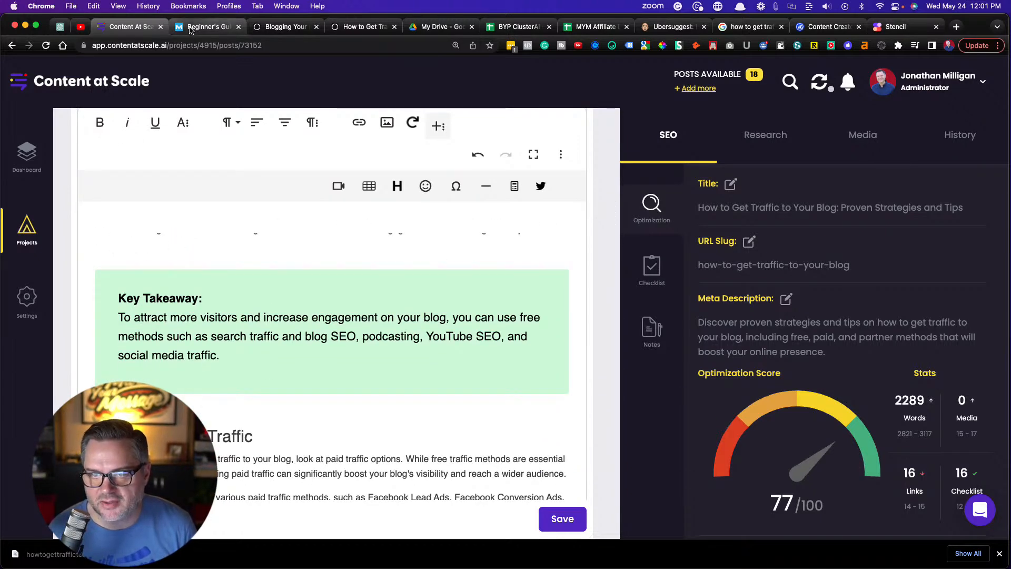
left_click(353, 33)
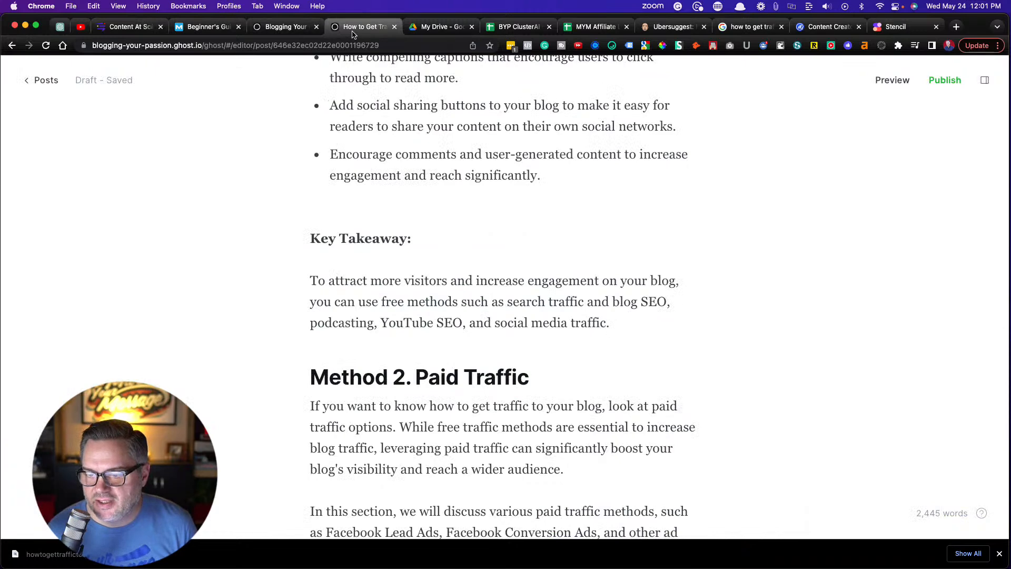
Copy the Key Takeaway above Method 2 and insert a callout before it with a light bulb emoji and blue background
left_click_drag(615, 326, 301, 240)
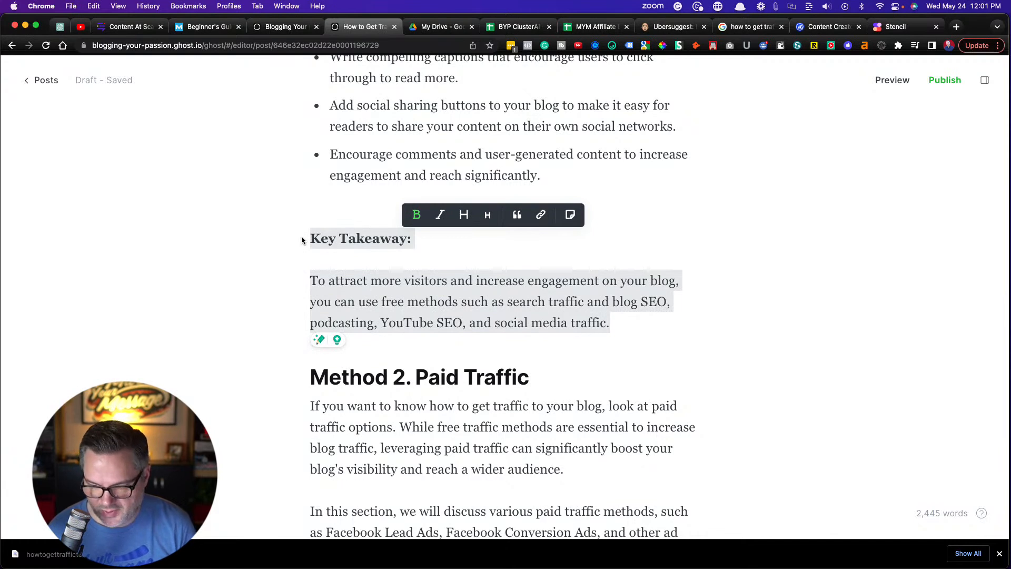
left_click(567, 176)
key("Return")
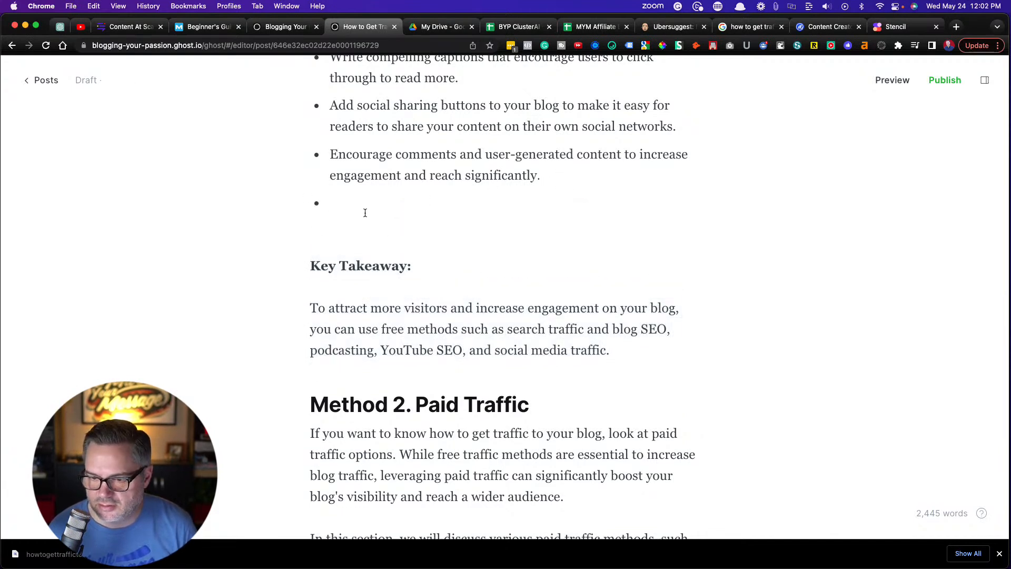
key("Return")
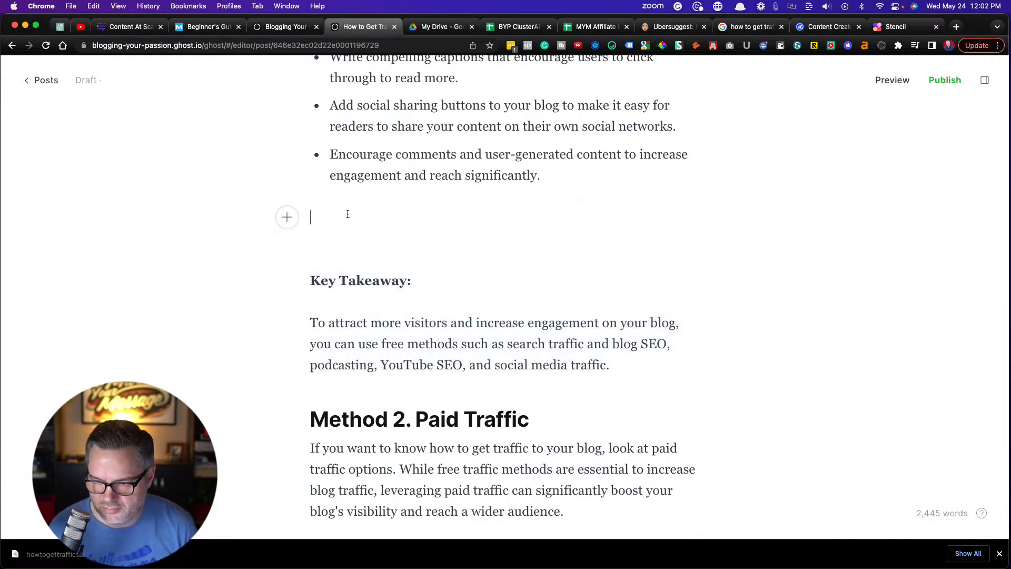
left_click(286, 219)
scroll(340, 269, "down", 5)
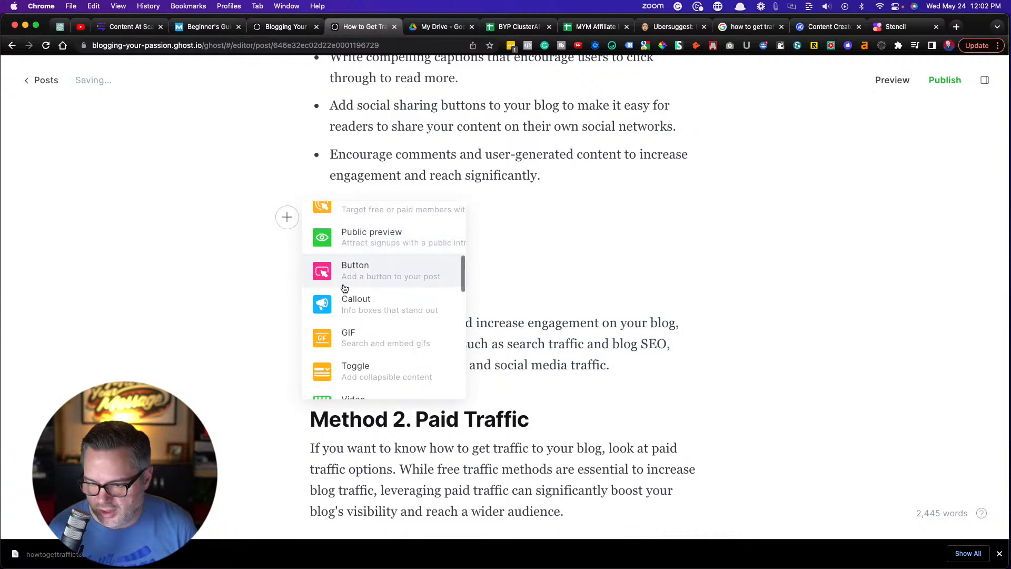
left_click(354, 303)
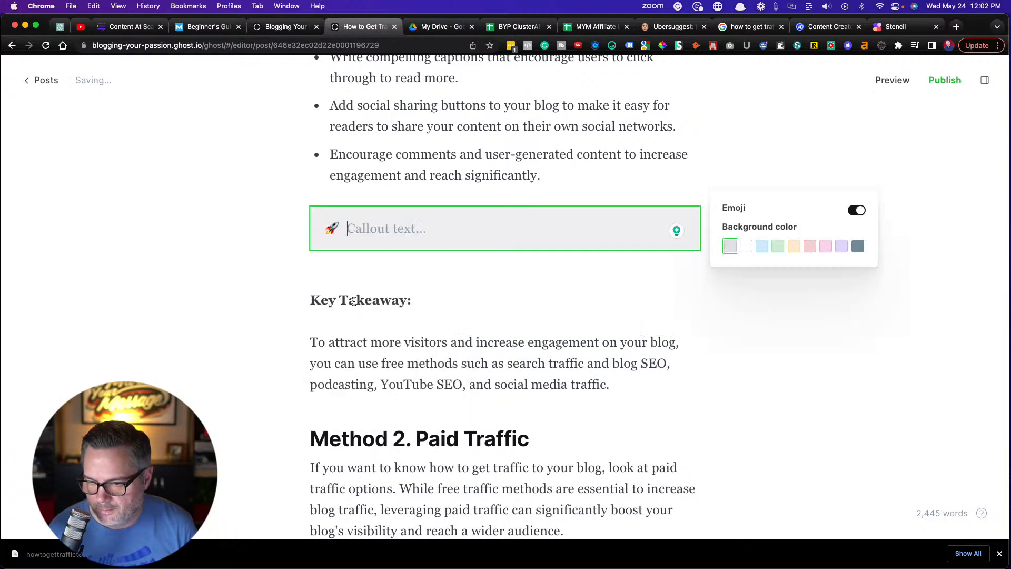
left_click(331, 229)
left_click(275, 324)
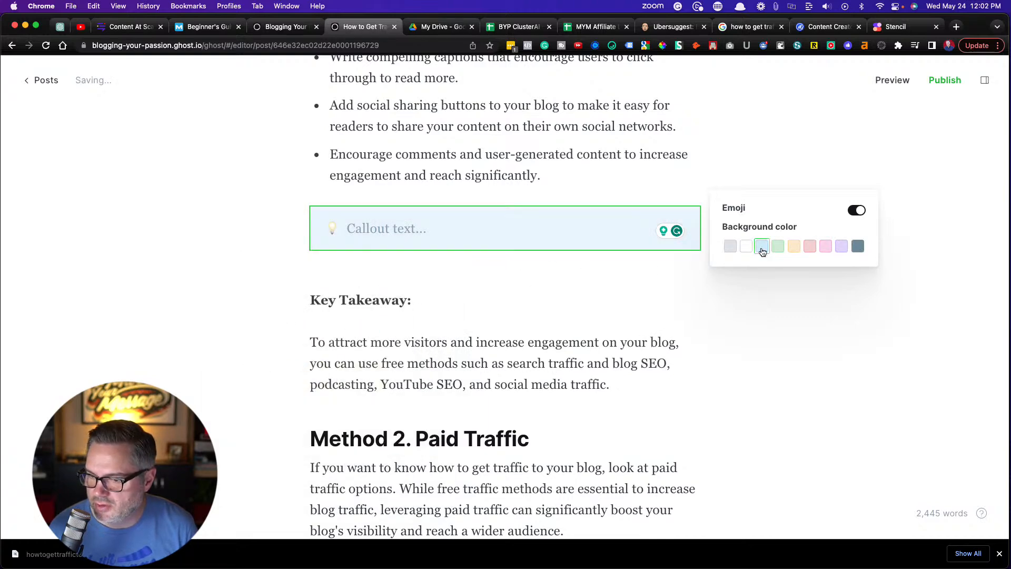
Fill the blue callout with the bold "Key Takeaway:" label followed by the copied takeaway paragraph about free traffic methods
type("Key Takeaway:")
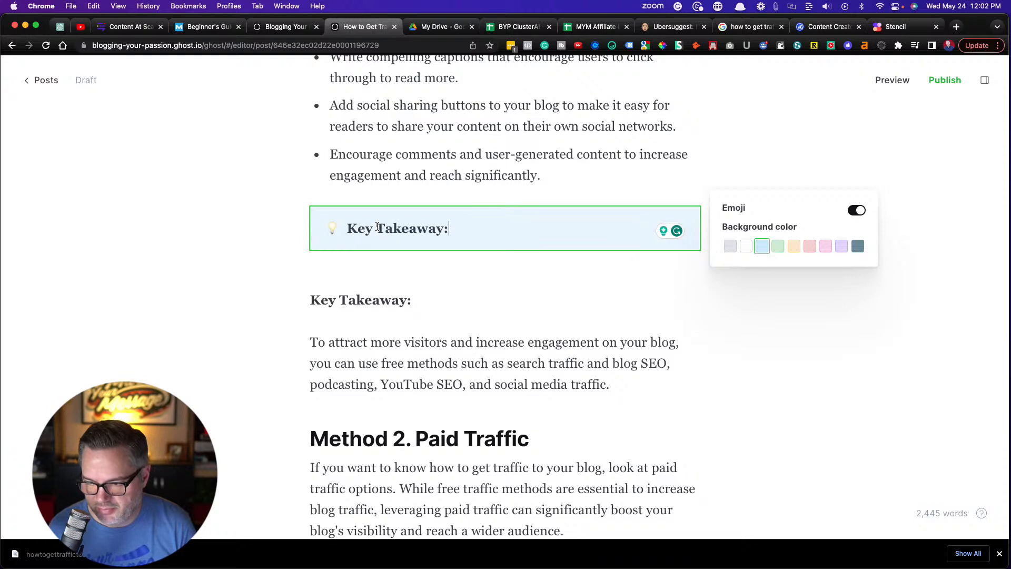
left_click_drag(616, 389, 309, 342)
key("super+c")
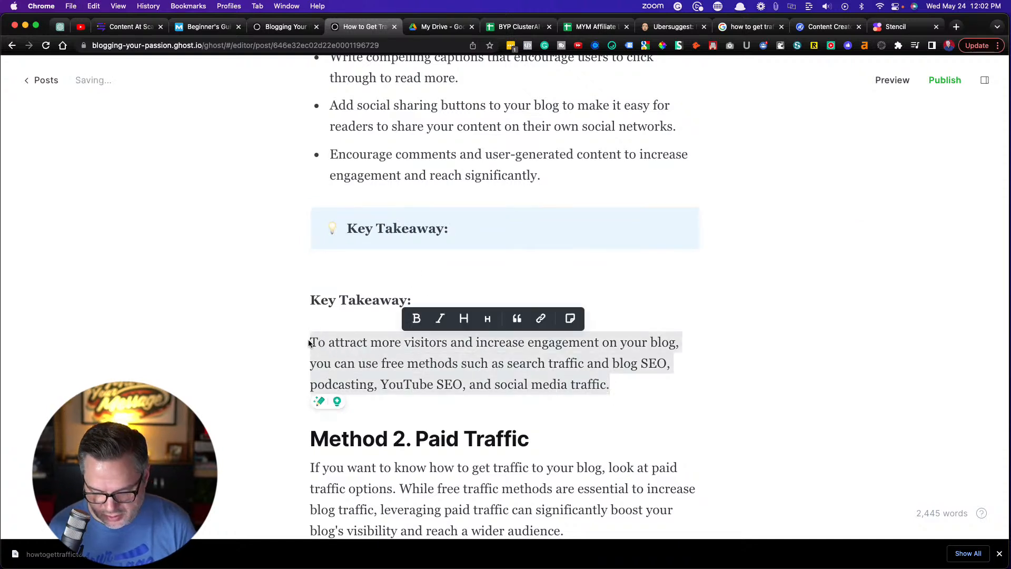
left_click(460, 225)
left_click(460, 225)
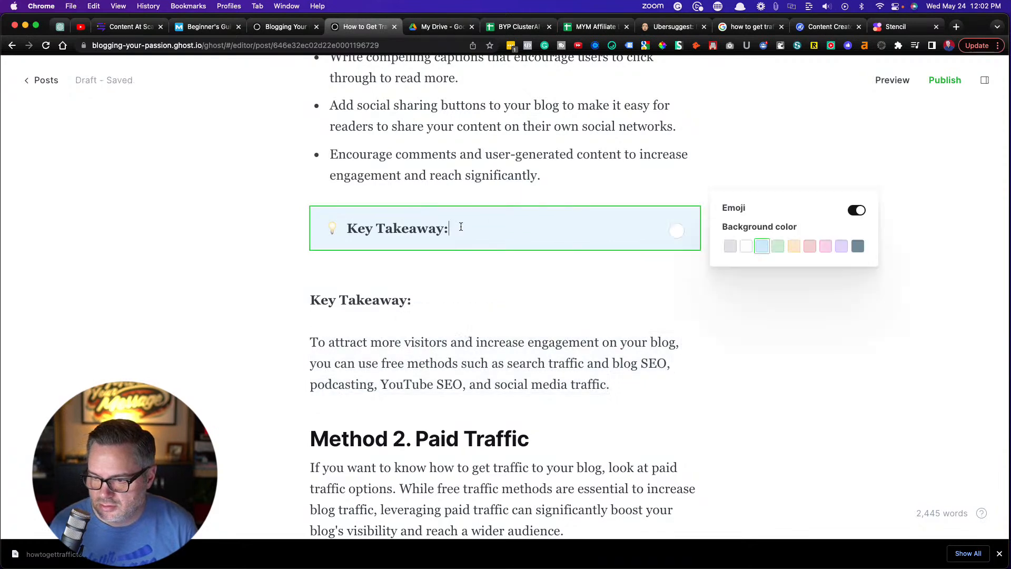
key("super+v")
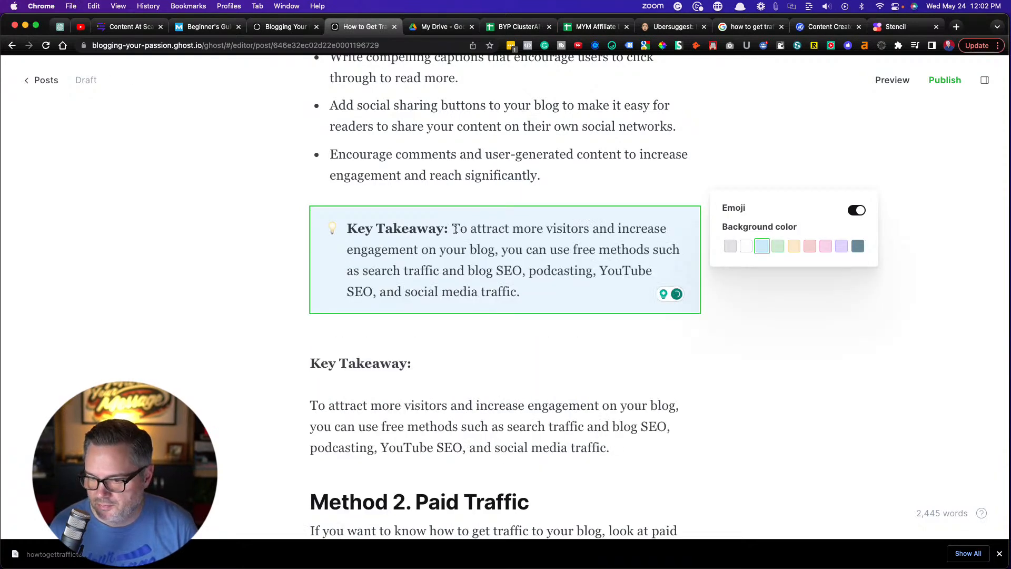
Delete the original Key Takeaway label and paragraph between the blue callout and the "Method 2. Paid Traffic" heading
left_click(555, 431)
left_click_drag(614, 451, 282, 364)
key("BackSpace")
key("BackSpace")
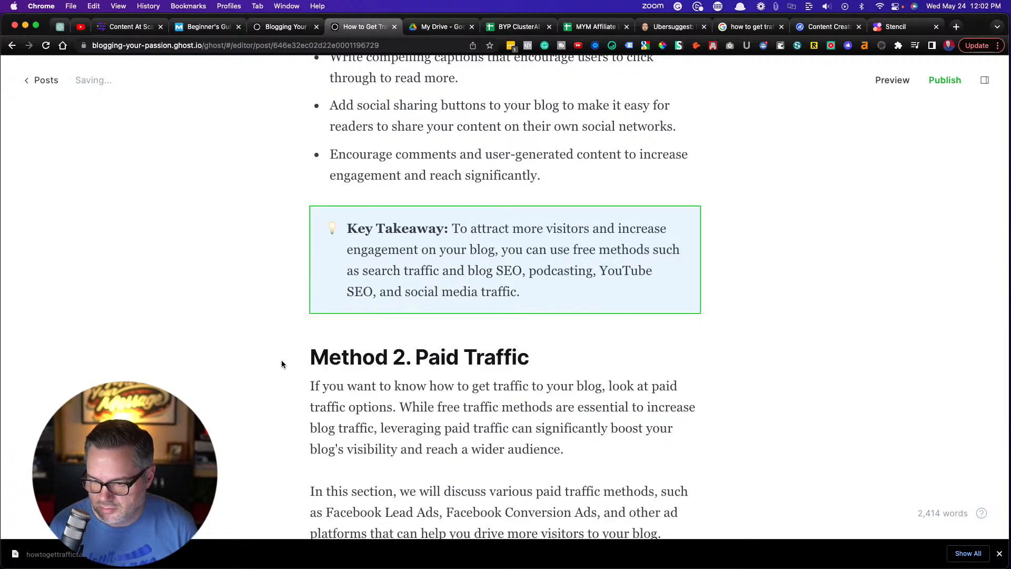
Insert a callout between the paragraph ending in "specific content." and the Key Takeaway label above the "Method 3. Partner Traffic" heading
scroll(400, 379, "down", 5)
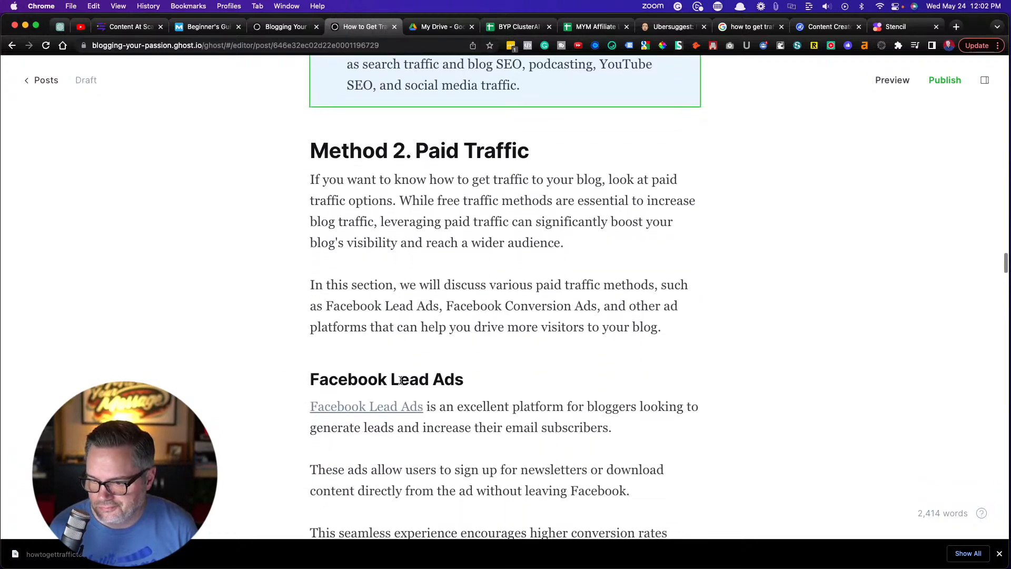
scroll(400, 380, "down", 10)
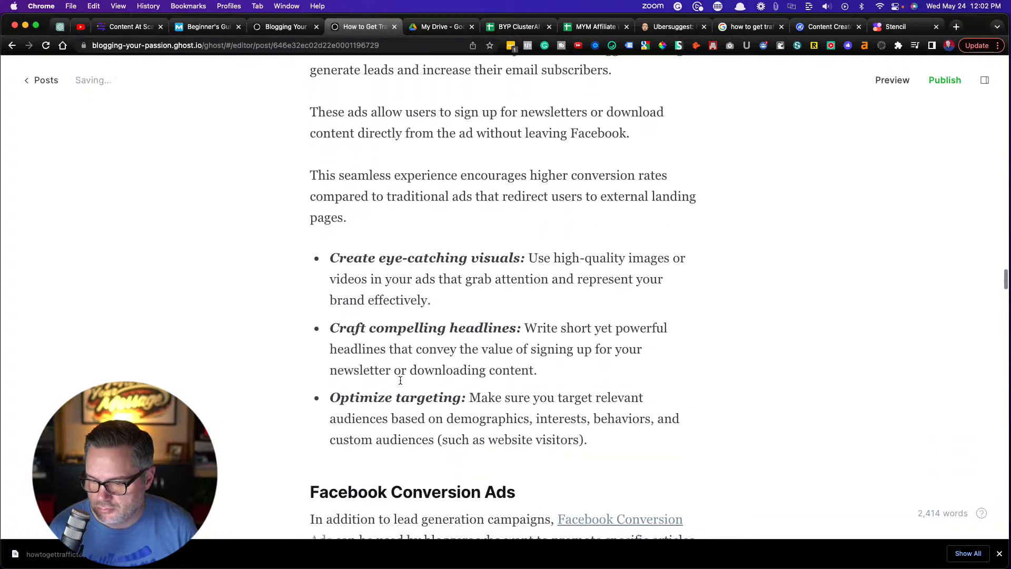
scroll(400, 380, "down", 10)
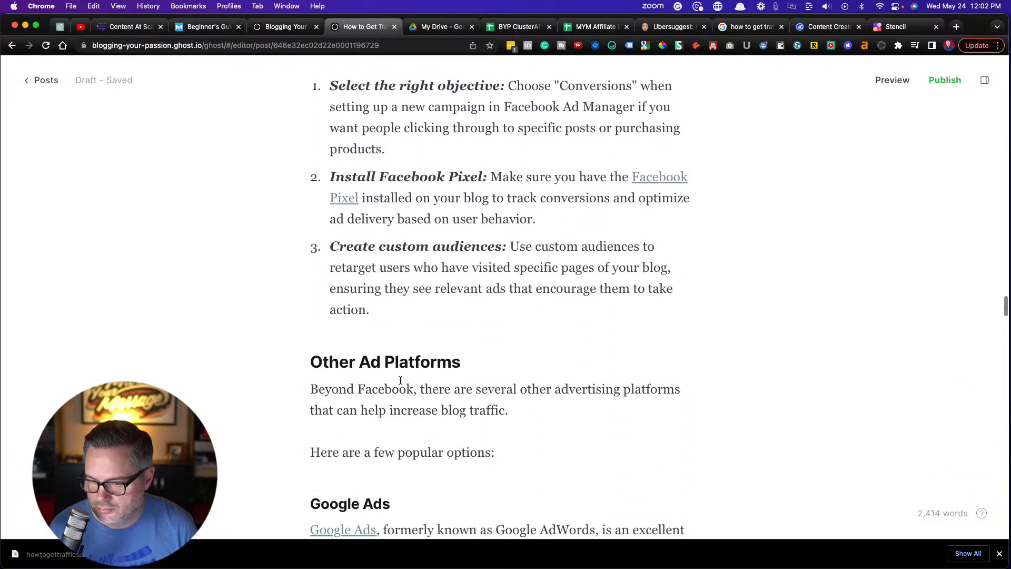
scroll(400, 380, "down", 8)
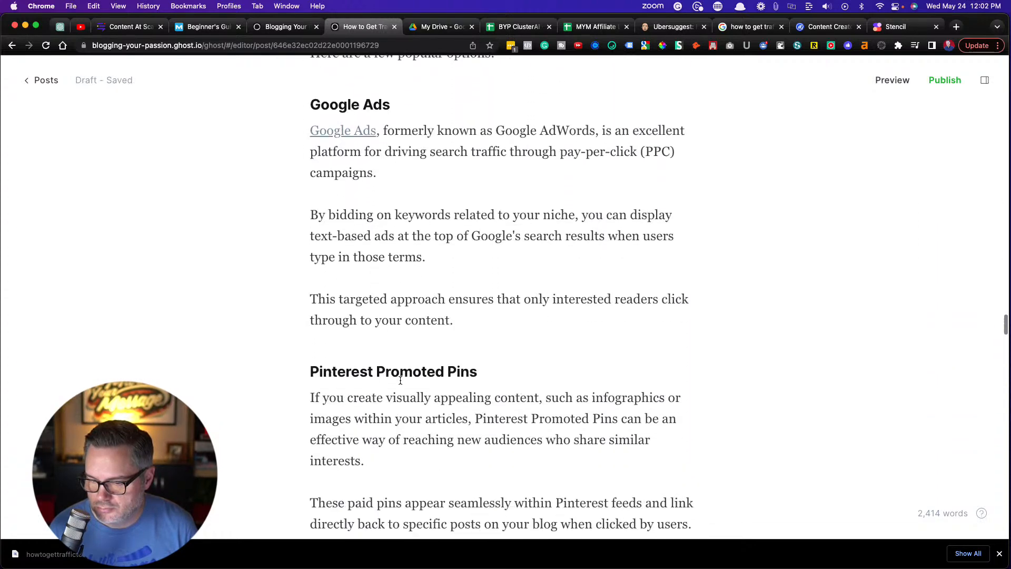
scroll(401, 380, "down", 10)
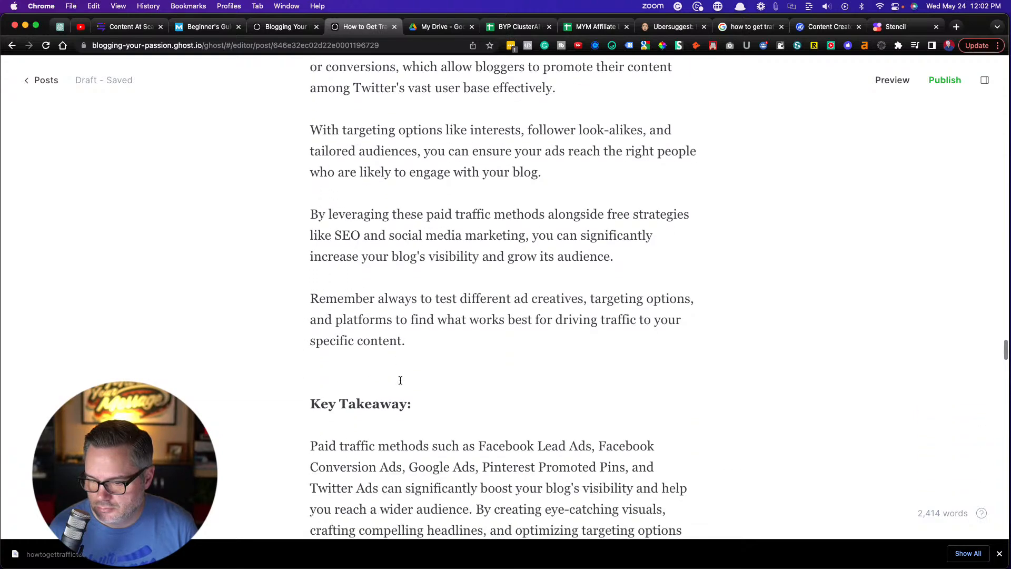
scroll(401, 380, "down", 1)
left_click(415, 222)
key("Return")
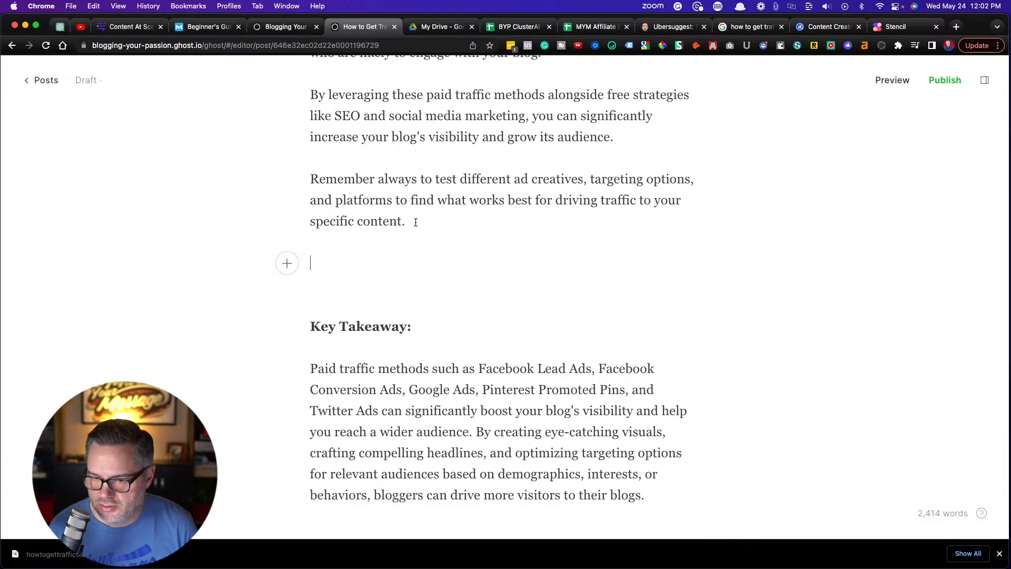
left_click(288, 263)
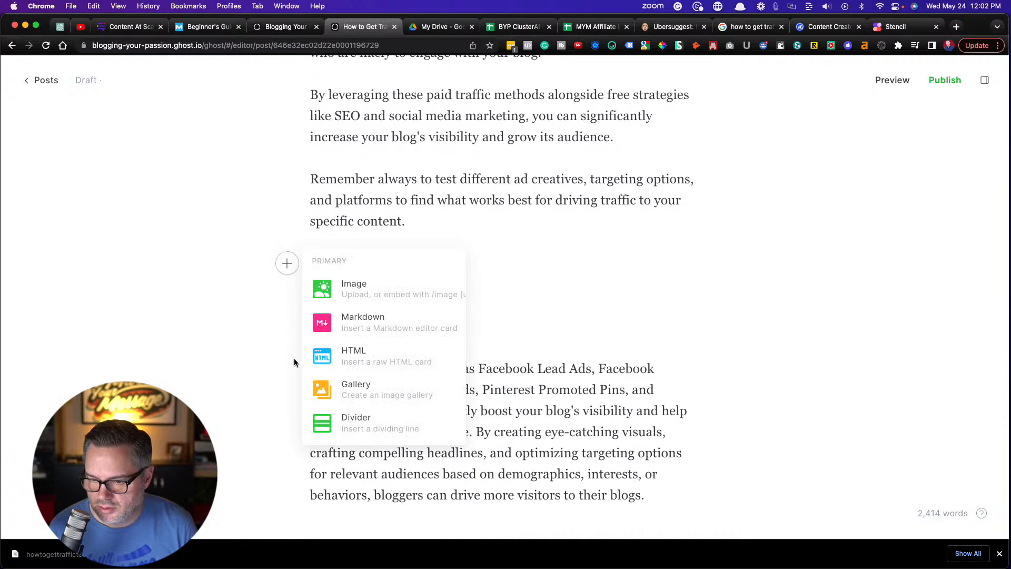
scroll(322, 356, "down", 3)
scroll(322, 356, "down", 3)
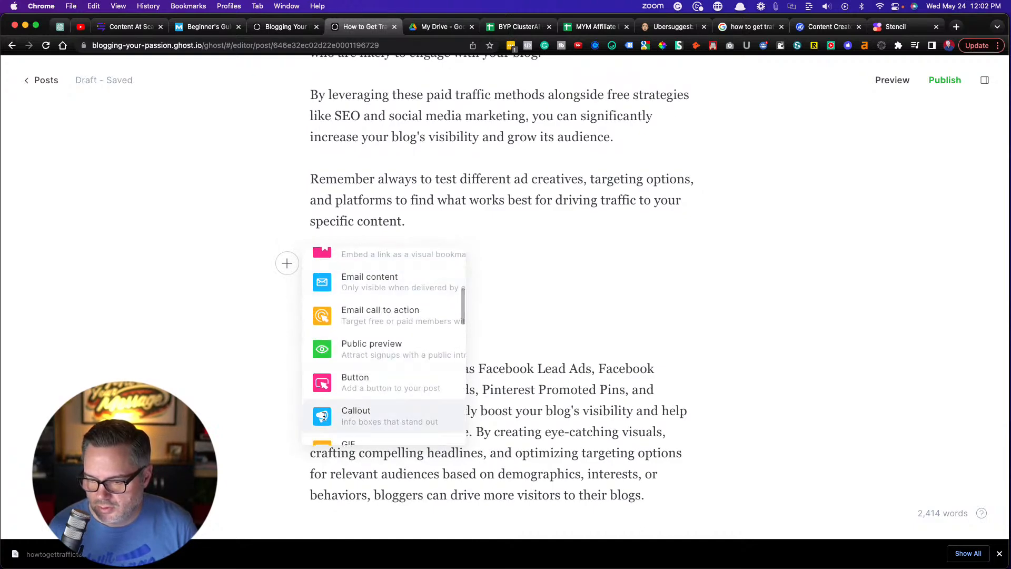
left_click(324, 416)
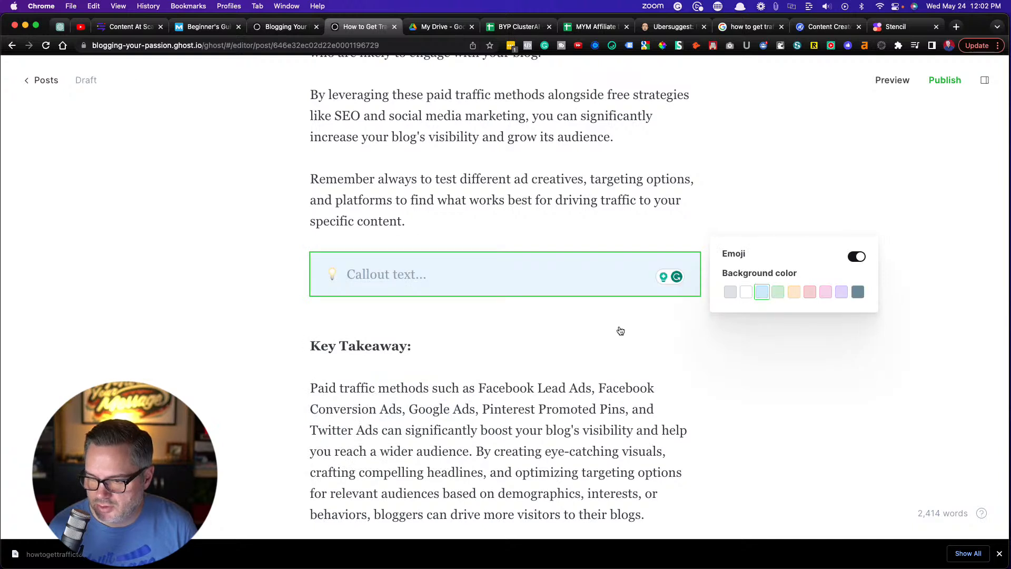
Fill the new callout with copies of the bold "Key Takeaway:" label and the paid traffic takeaway paragraph below it
scroll(515, 365, "down", 3)
left_click_drag(414, 267, 300, 265)
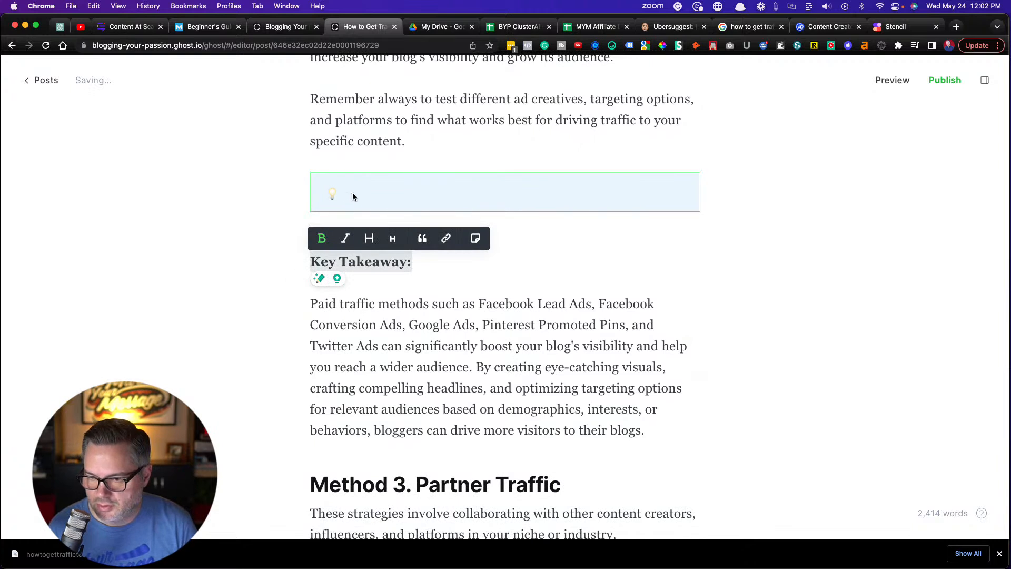
key("cmd+c")
left_click(353, 196)
left_click(352, 194)
key("cmd+v")
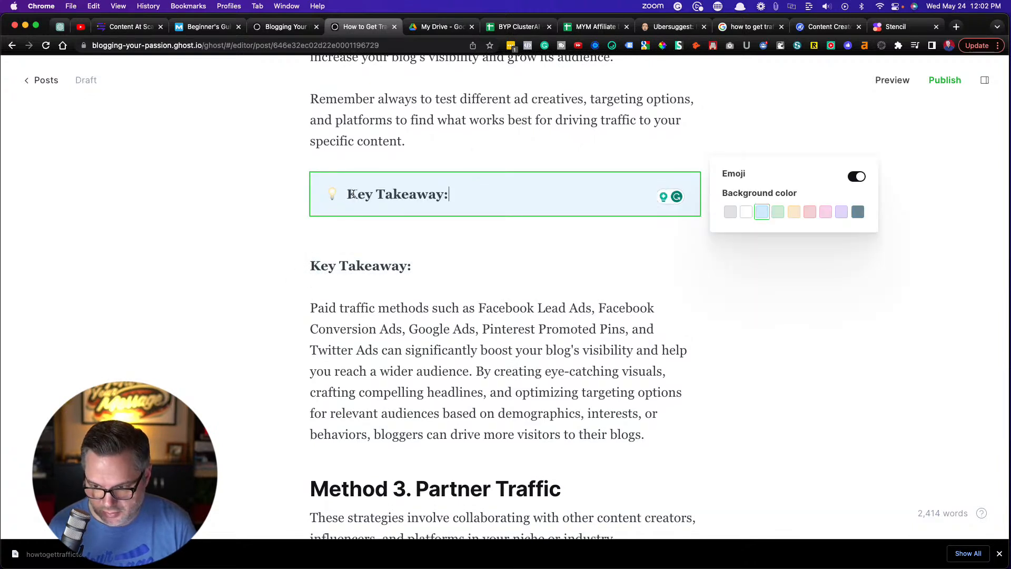
left_click_drag(645, 439, 308, 311)
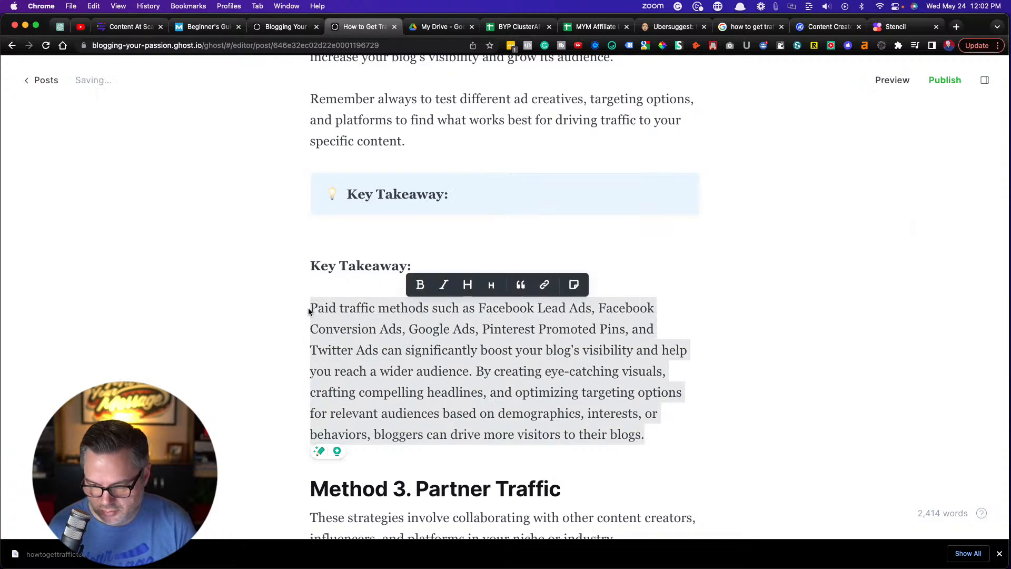
left_click(467, 196)
left_click(467, 196)
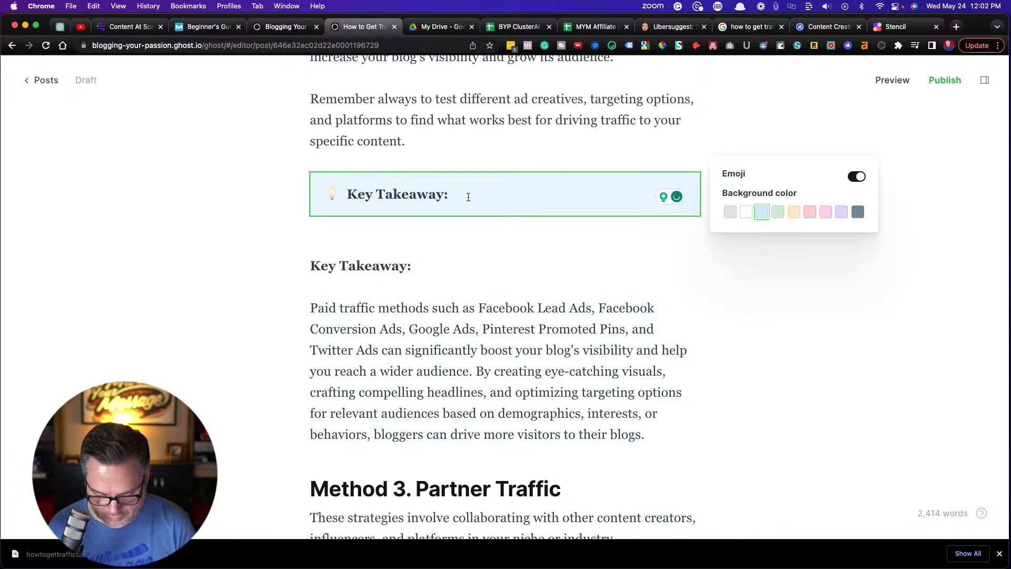
key("super+v")
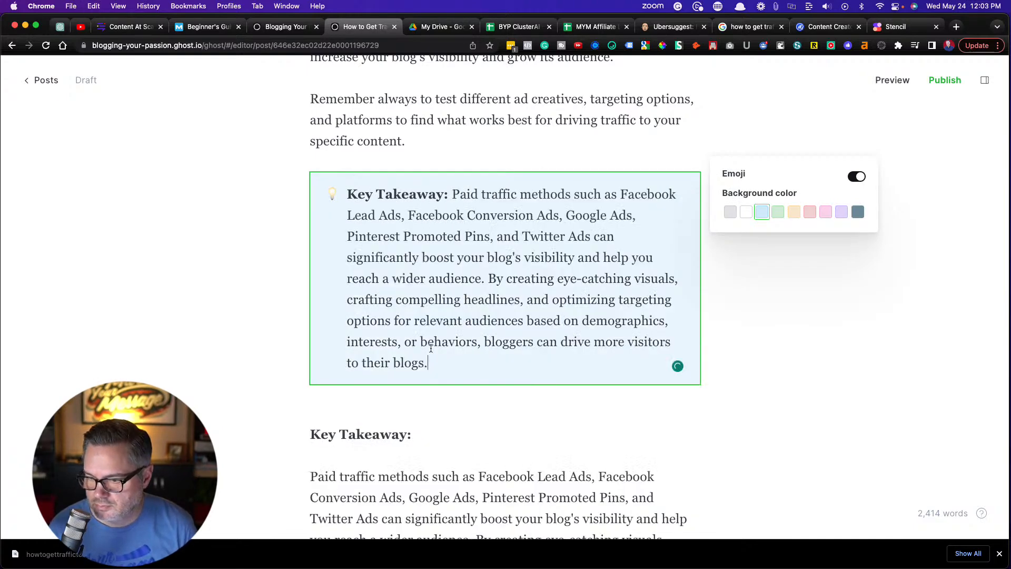
Delete the original Key Takeaway label and paragraph between the callout and the "Method 3. Partner Traffic" heading
scroll(428, 347, "down", 3)
left_click_drag(645, 451, 284, 287)
key("BackSpace")
key("BackSpace")
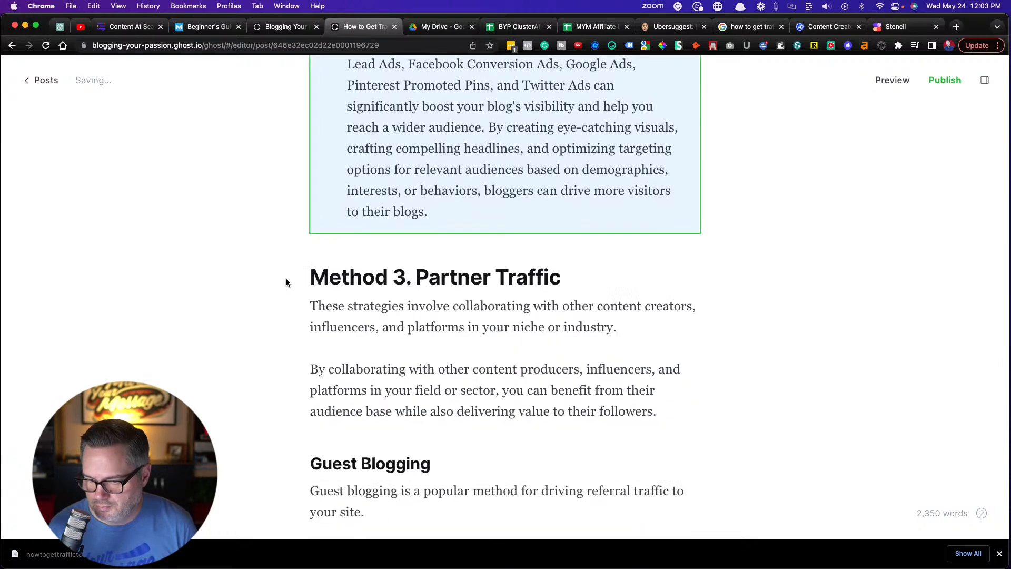
Review the Click To Tweet link above "Affiliate Partnerships", then switch to Content at Scale and display the post's HTML source in Code View
scroll(383, 318, "down", 6)
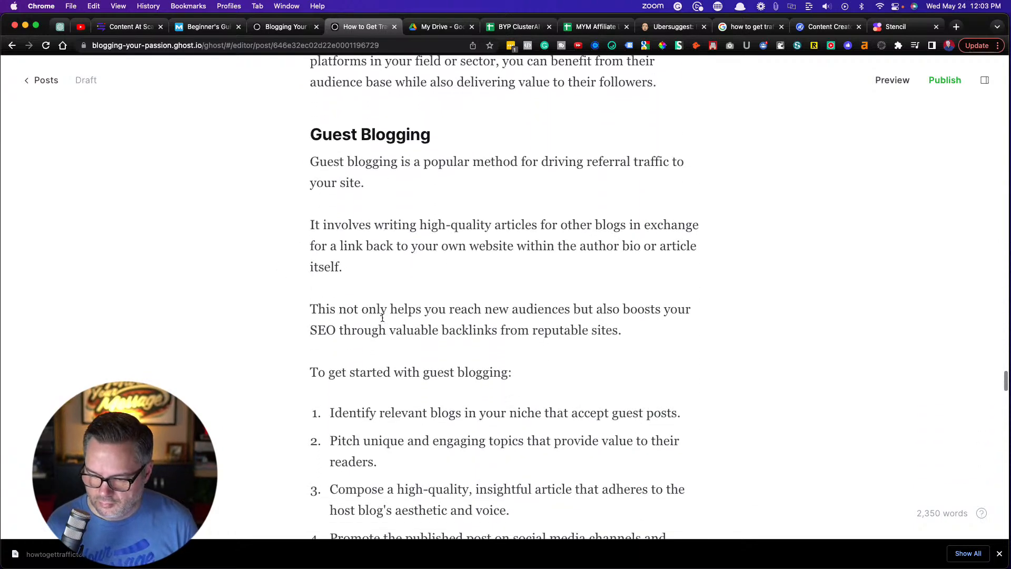
scroll(382, 317, "down", 6)
scroll(382, 318, "down", 8)
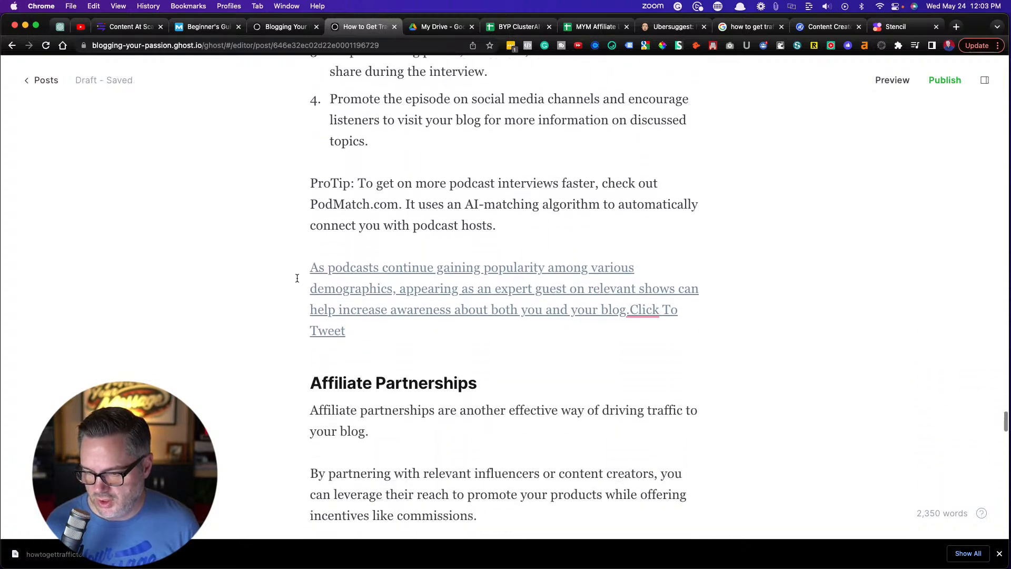
mouse_move(383, 312)
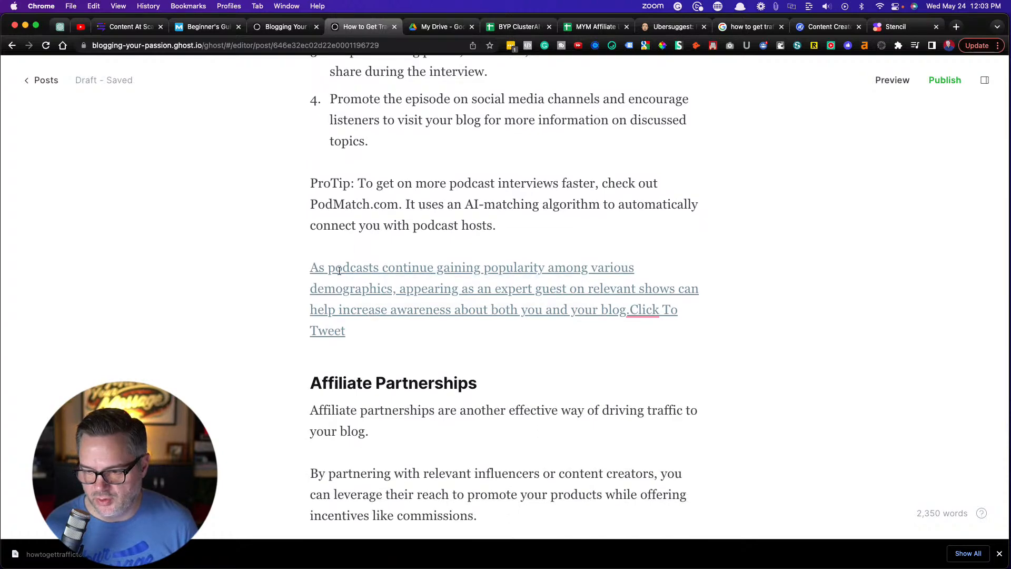
left_click(125, 29)
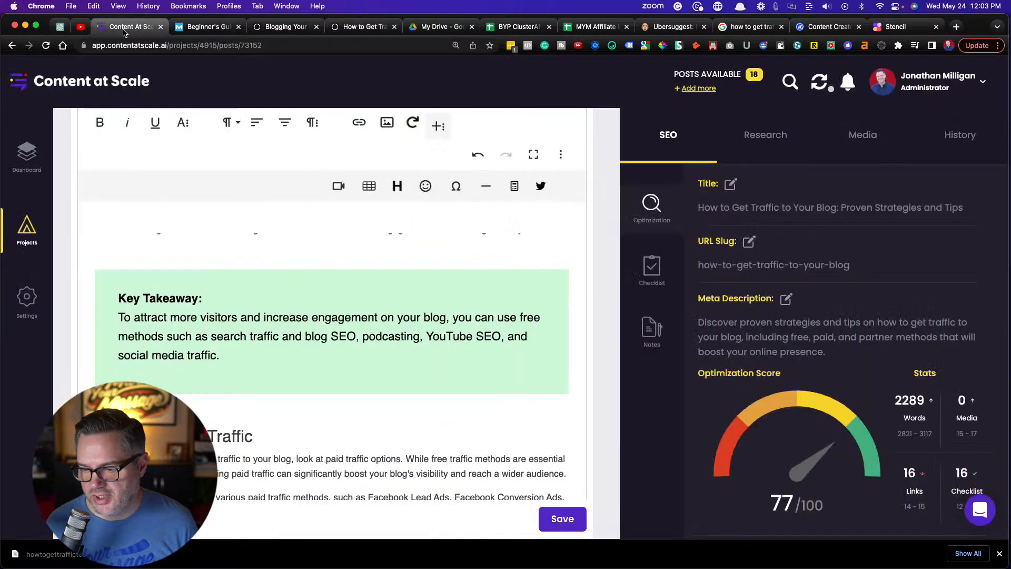
scroll(369, 285, "down", 1)
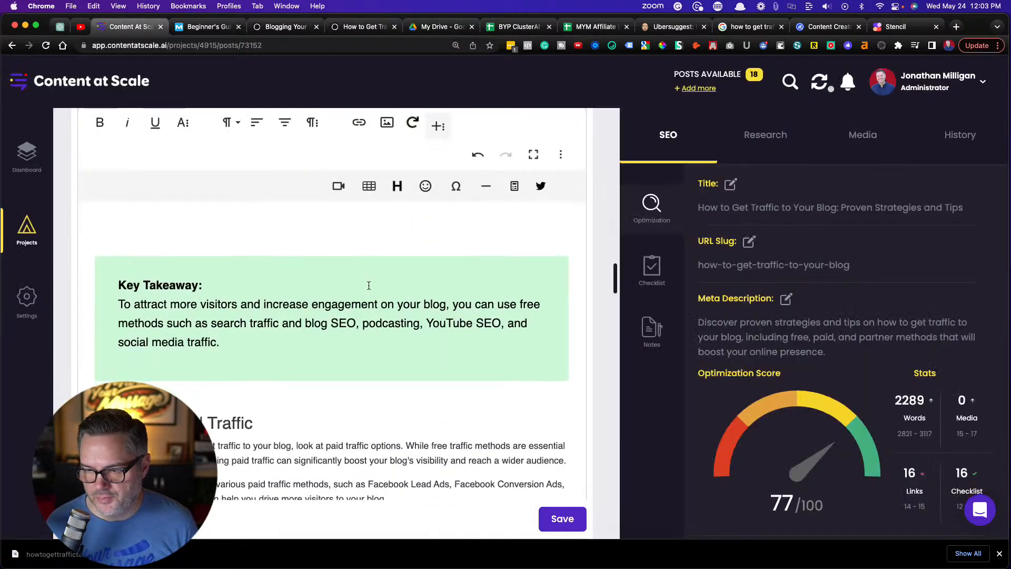
left_click(532, 154)
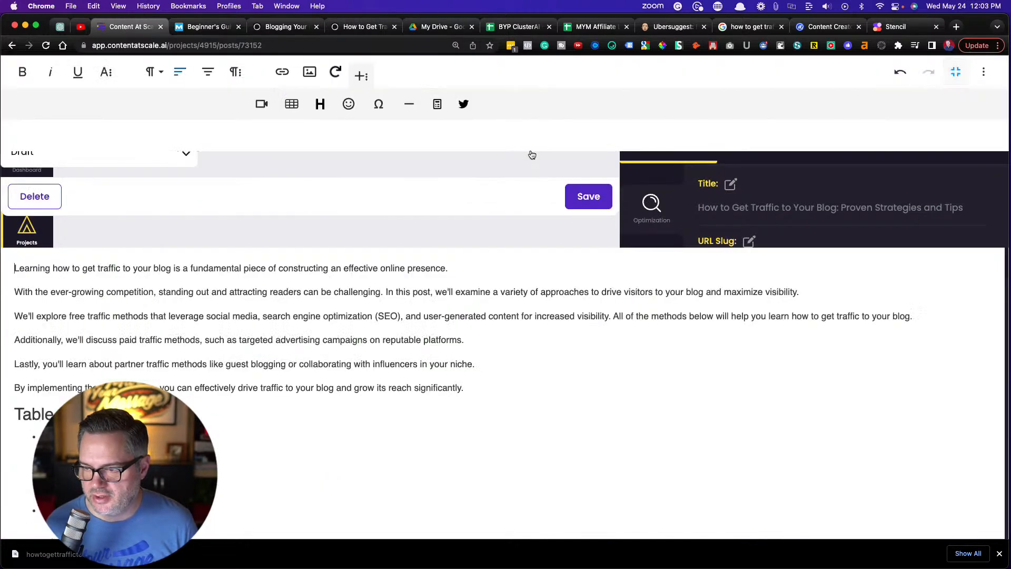
left_click(956, 72)
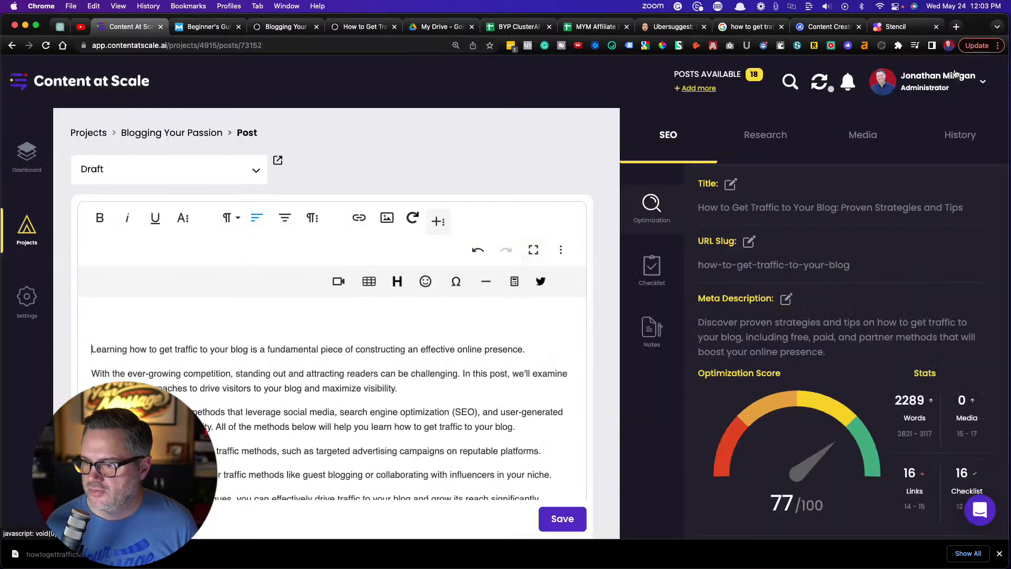
left_click(561, 253)
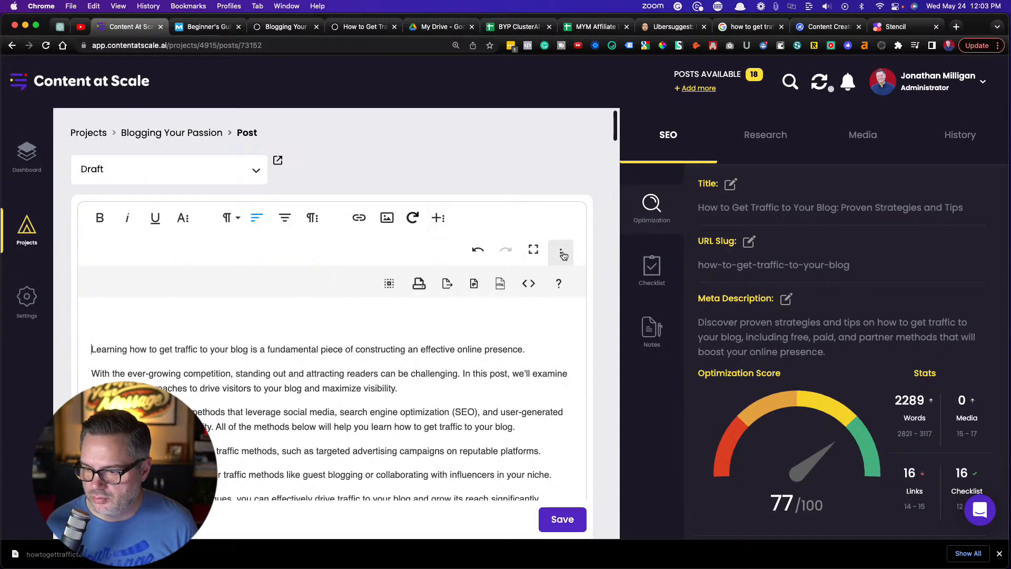
left_click(529, 281)
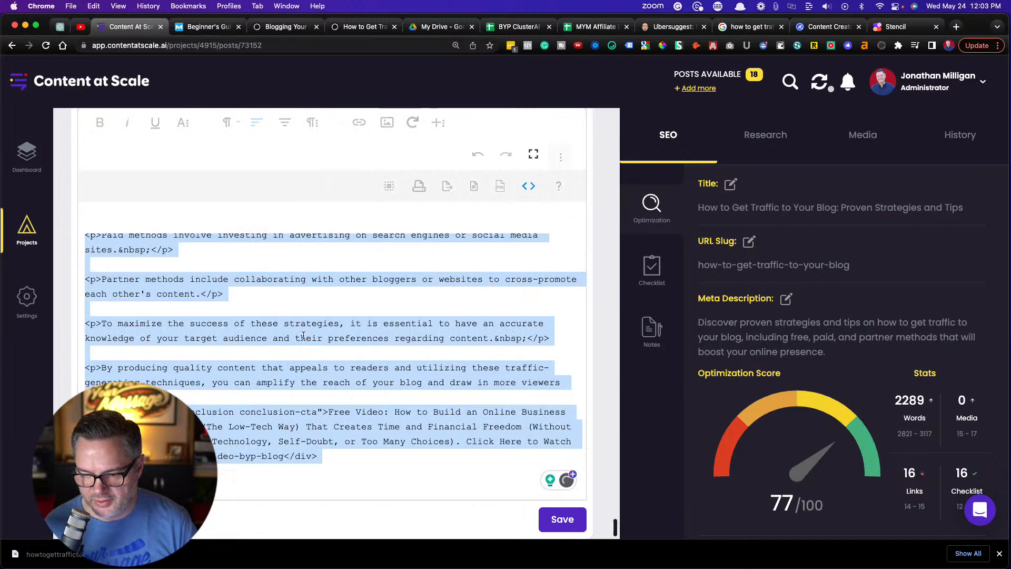
left_click(309, 321)
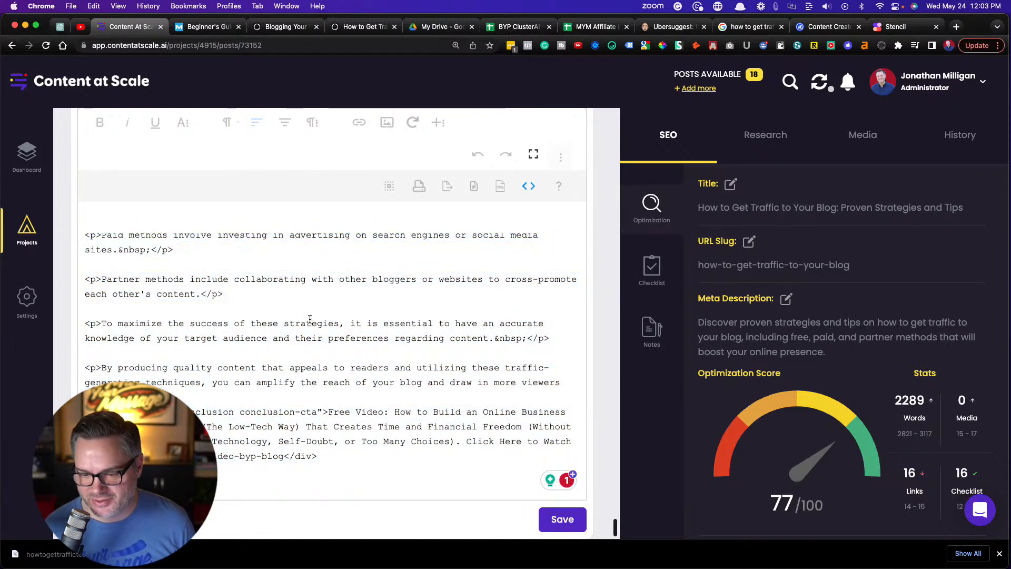
Find "click to tweet" in the HTML source and copy the whole div block containing the podcast tweet about being an expert guest
key("super+f")
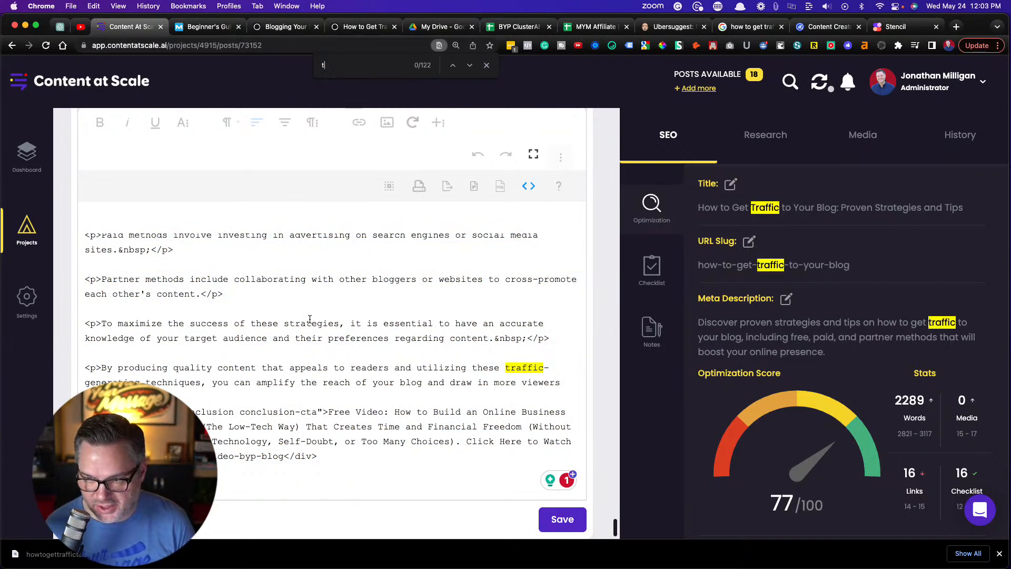
key("BackSpace")
type("click to tweet")
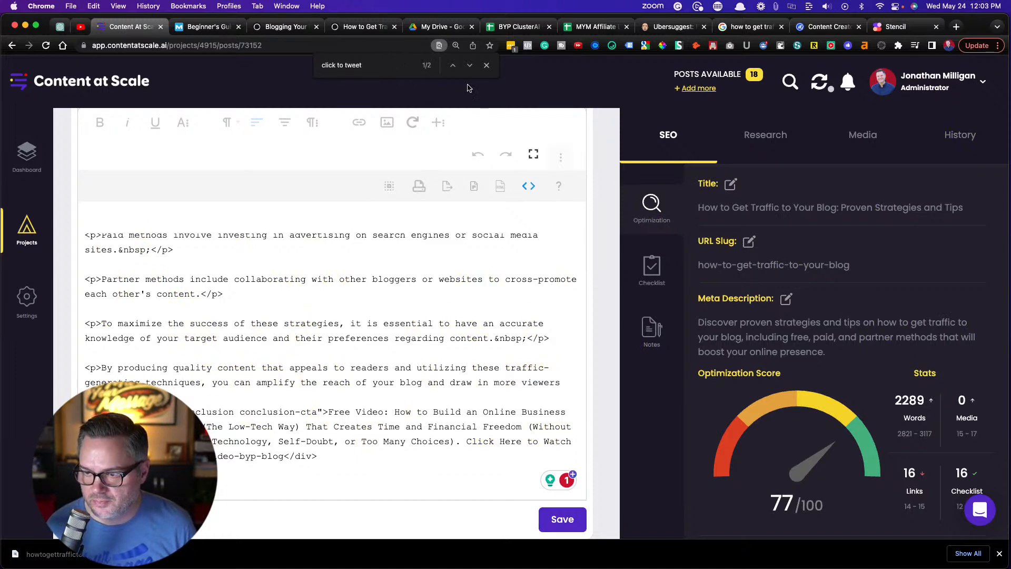
left_click(470, 65)
scroll(270, 371, "up", 5)
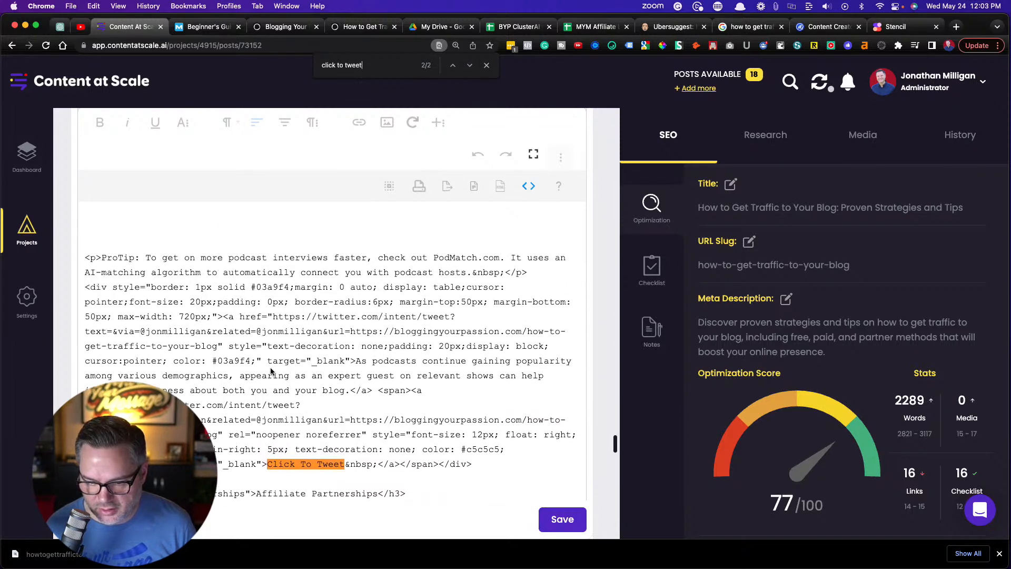
scroll(271, 371, "down", 1)
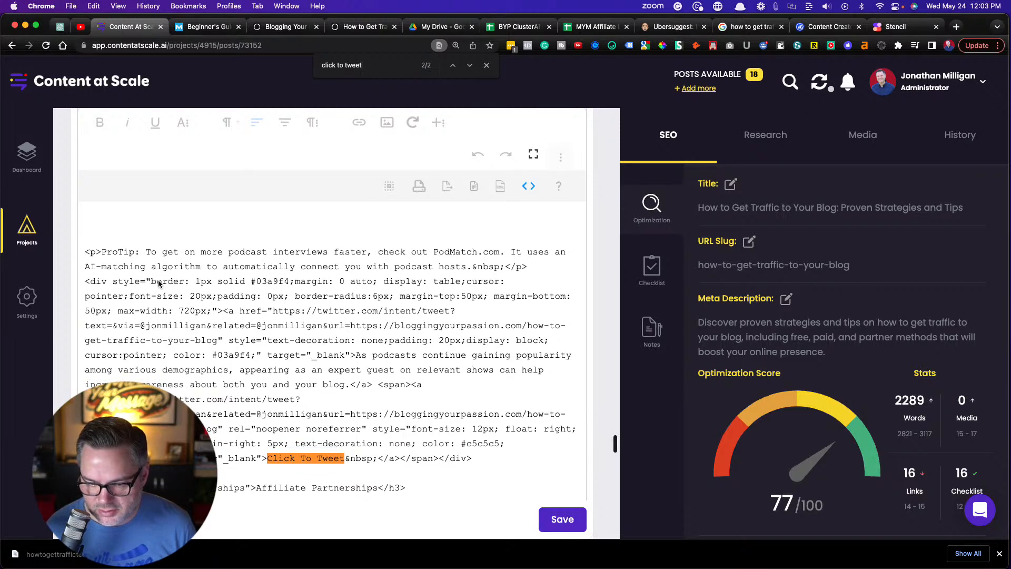
left_click_drag(85, 281, 497, 453)
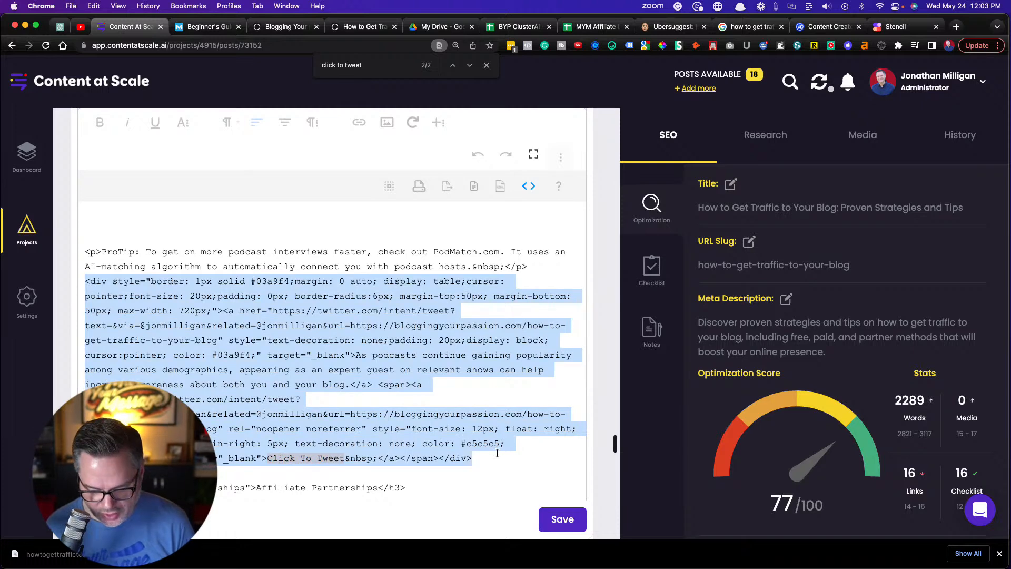
Return to the Ghost draft and insert an HTML card after the PodMatch.com ProTip paragraph, containing the copied Click To Tweet code
left_click(293, 30)
left_click(363, 27)
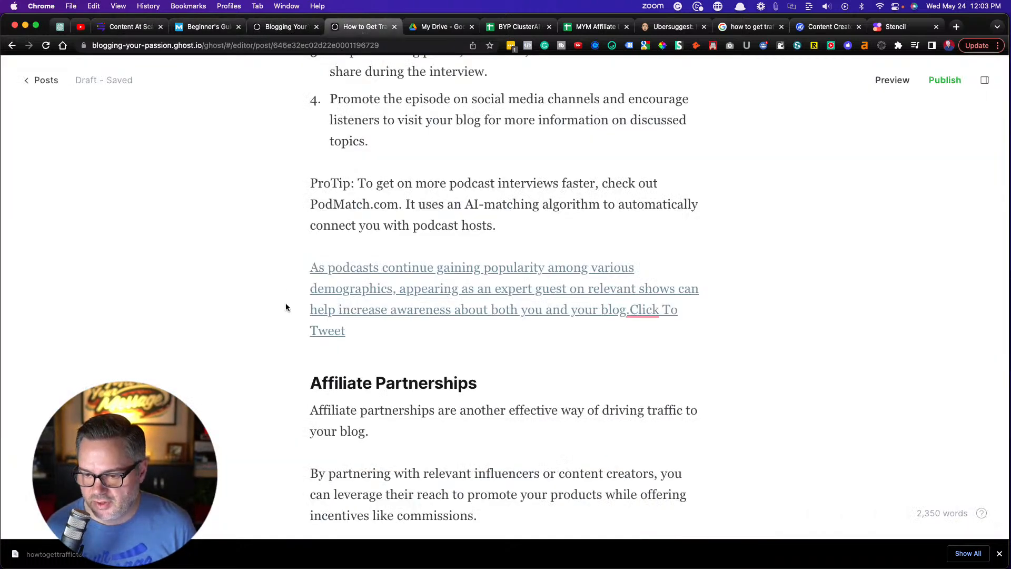
left_click(506, 228)
key("Return")
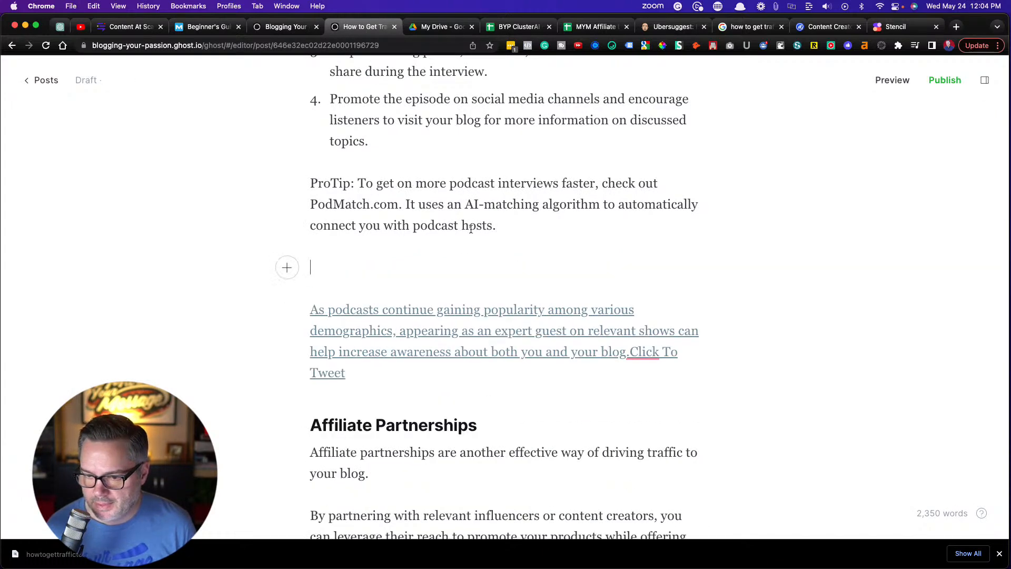
left_click(287, 268)
left_click(359, 356)
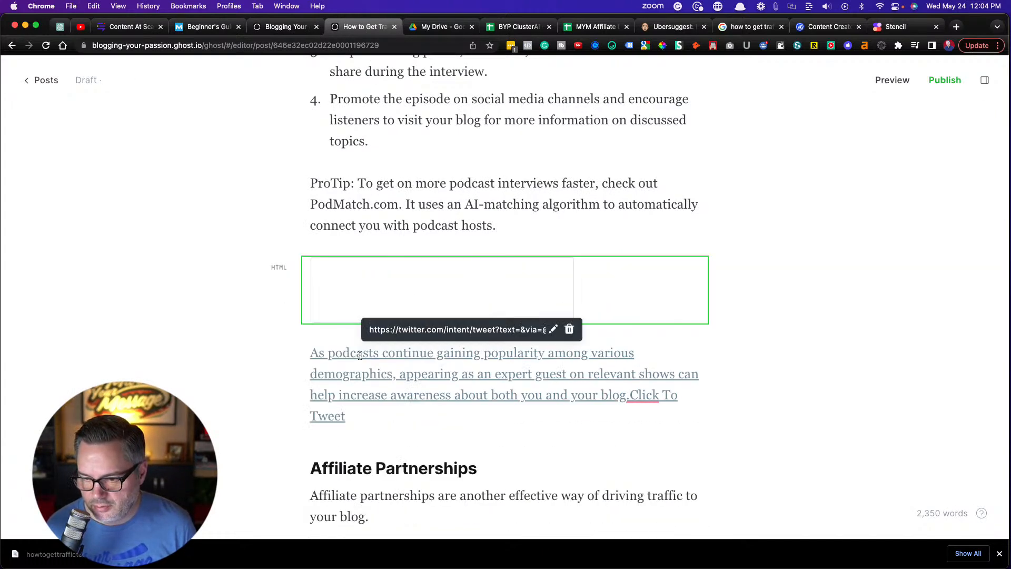
type("<div style=\"border: 1px solid #03a9f4;margin: 0 auto; display: table;cursor: pointer;font-size: 20px;padding: 0px; border-radius:6px; margin-top:50px; margin-bottom: 50px; max-width: 720px;\"><a href=\"https://twitter.com/intent/tweet?text=&via=@jonmilligan&related=@jonmilligan&url=https://bloggingyourpassion.com/how-to-get-traffic-to-your-blog\" style=\"text-decoration: none;padding: 20px;display: block; cursor:pointer; color: #03a9f4;\" target=\"_blank\">As podcasts continue gaining popularity among various demographics, appearing as an expert guest on relevant shows can help increase awareness about both you and your blog.</a> <span><a href=\"https://twitter.com/intent/tweet?text=&via=@jonmilligan&related=@jonmilligan&url=https://bloggingyourpassion.com/how-to-get-traffic-to-your-blog\" rel=\"noopener noreferrer\" style=\"font-size: 12px; float: right; margin-top: -20px; margin-right: 5px; text-decoration: none; color: #c5c5c5; cursor:pointer;\" target=\"_blank\">Click To Tweet&nbsp;</a></span></div>")
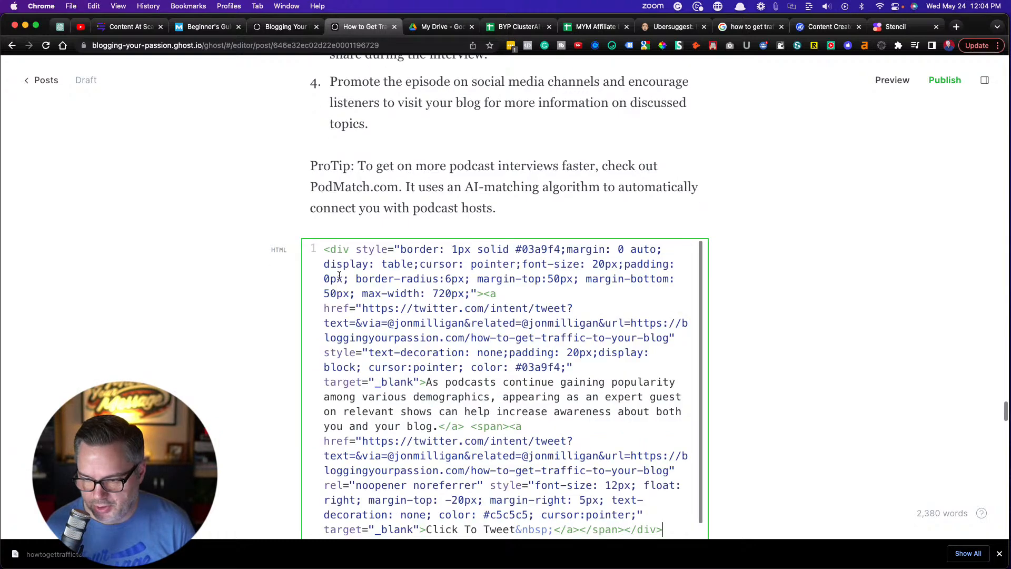
left_click(211, 324)
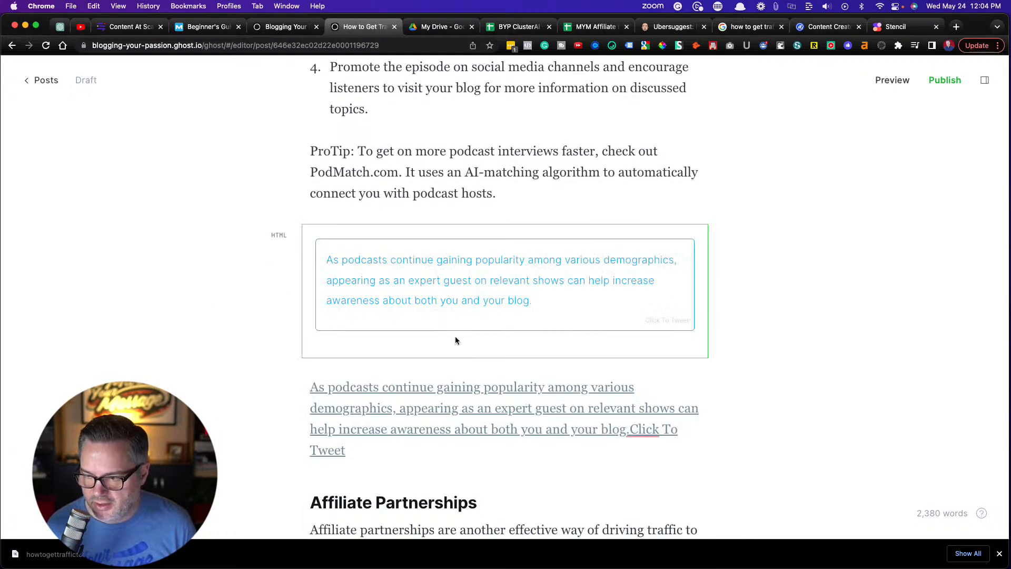
Delete the original Click To Tweet link paragraph between the HTML card and the "Affiliate Partnerships" heading
scroll(226, 361, "down", 2)
left_click_drag(336, 385, 282, 317)
key("BackSpace")
key("BackSpace")
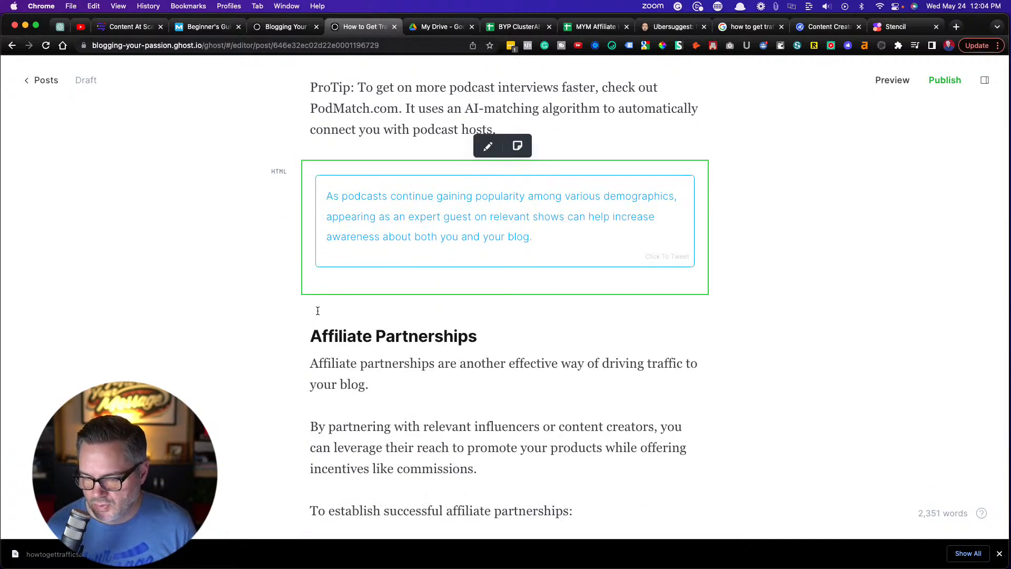
Cut the Free Video promotion paragraph, including its link address, from the end of the Conclusion section
scroll(316, 309, "down", 8)
scroll(318, 311, "down", 12)
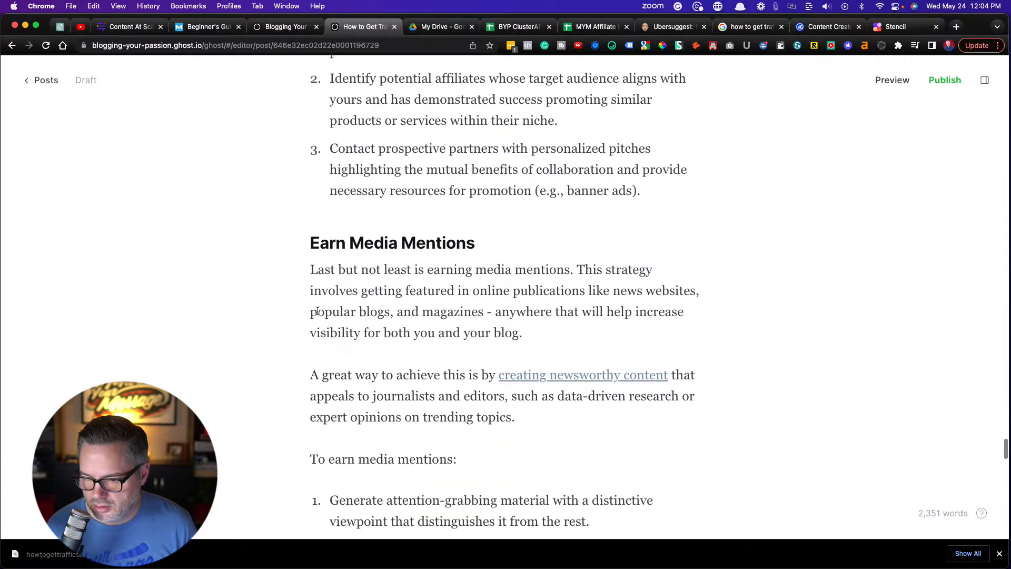
scroll(317, 310, "down", 9)
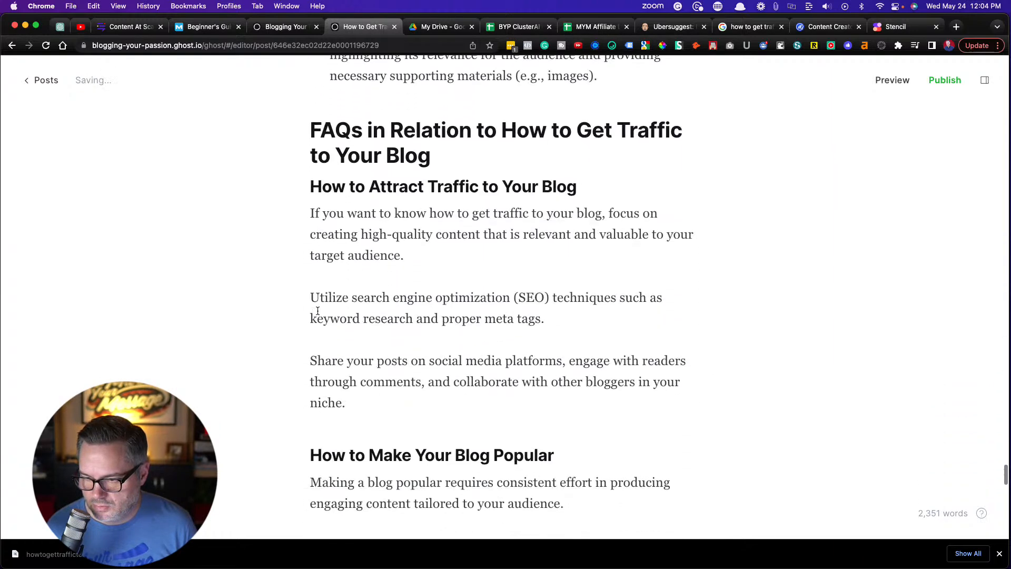
scroll(317, 311, "down", 9)
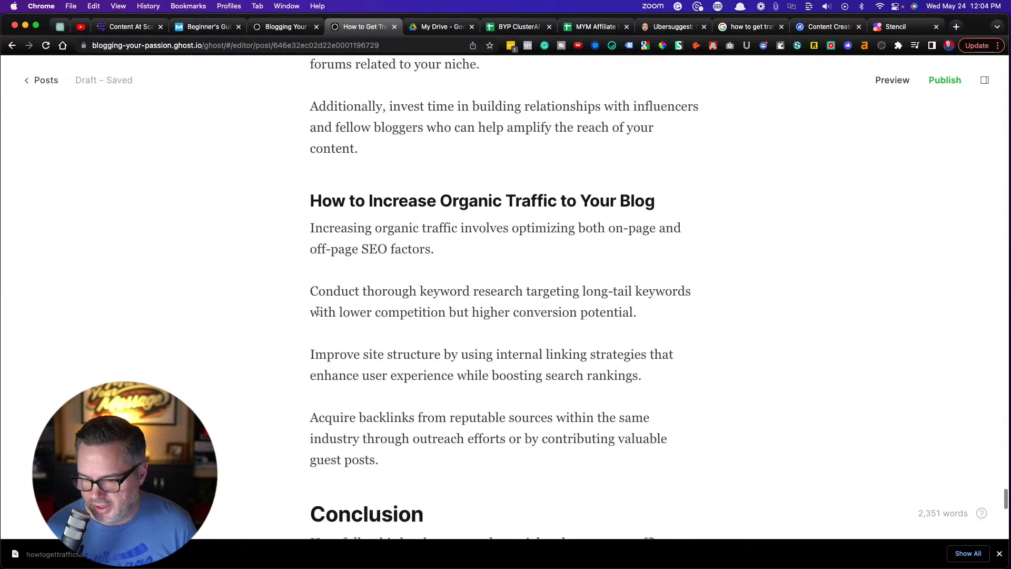
scroll(317, 311, "down", 5)
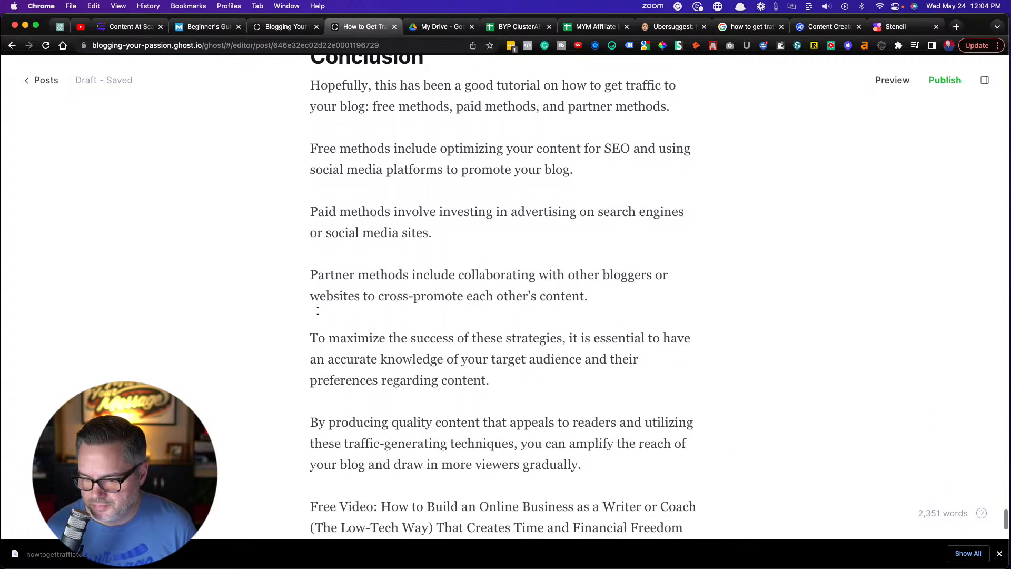
left_click_drag(373, 423, 309, 335)
key("super+c")
key("BackSpace")
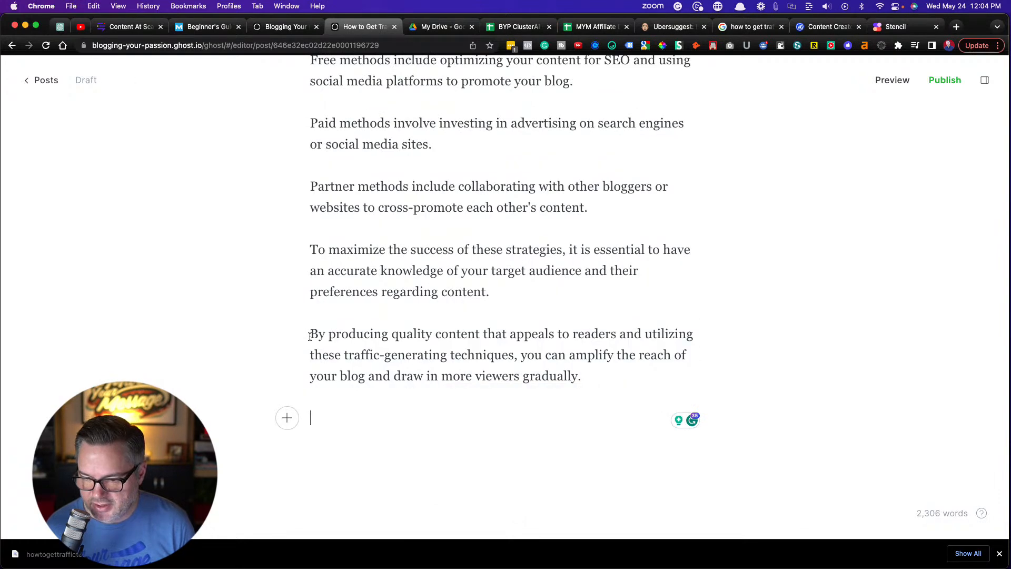
Insert a callout with a rocket emoji and green background at the end of the Conclusion, containing the cut Free Video promotion
left_click(289, 422)
scroll(368, 447, "down", 5)
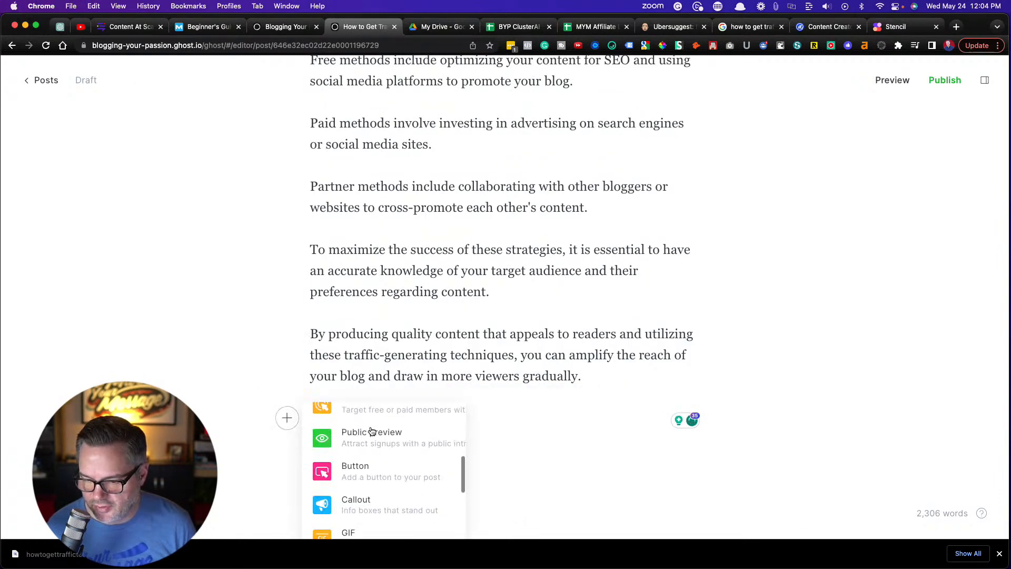
left_click(365, 464)
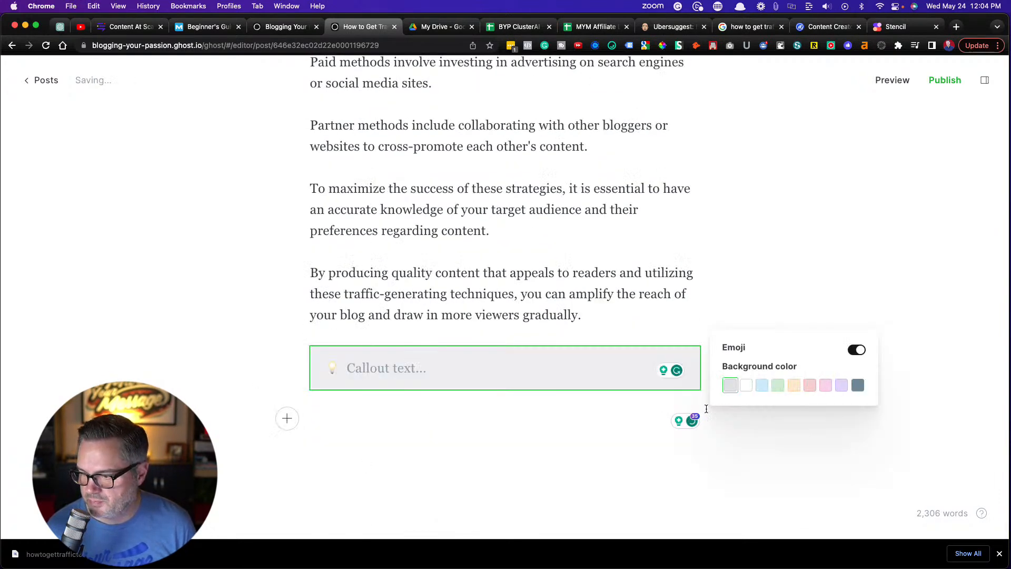
left_click(332, 368)
left_click(275, 240)
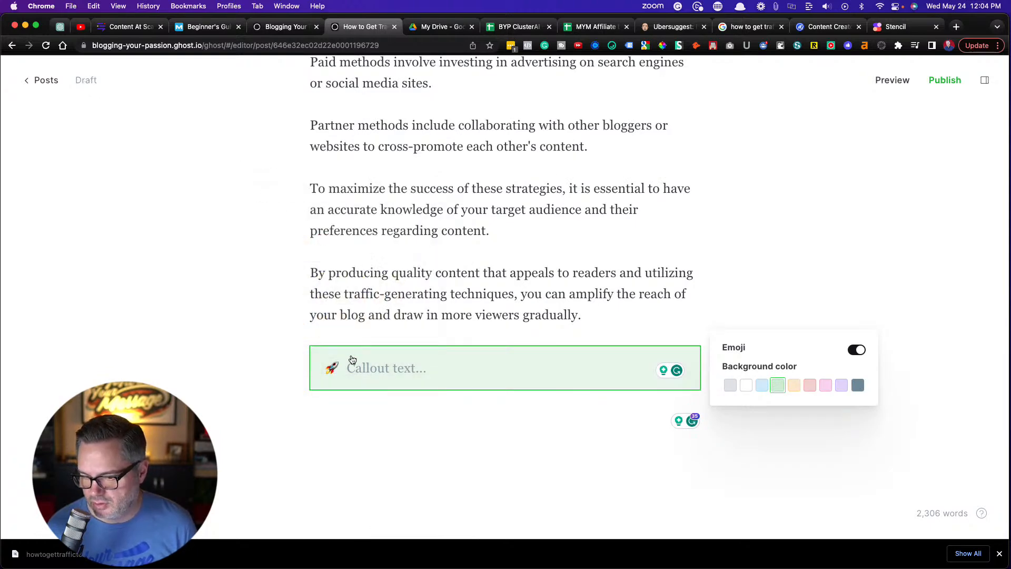
key("super+v")
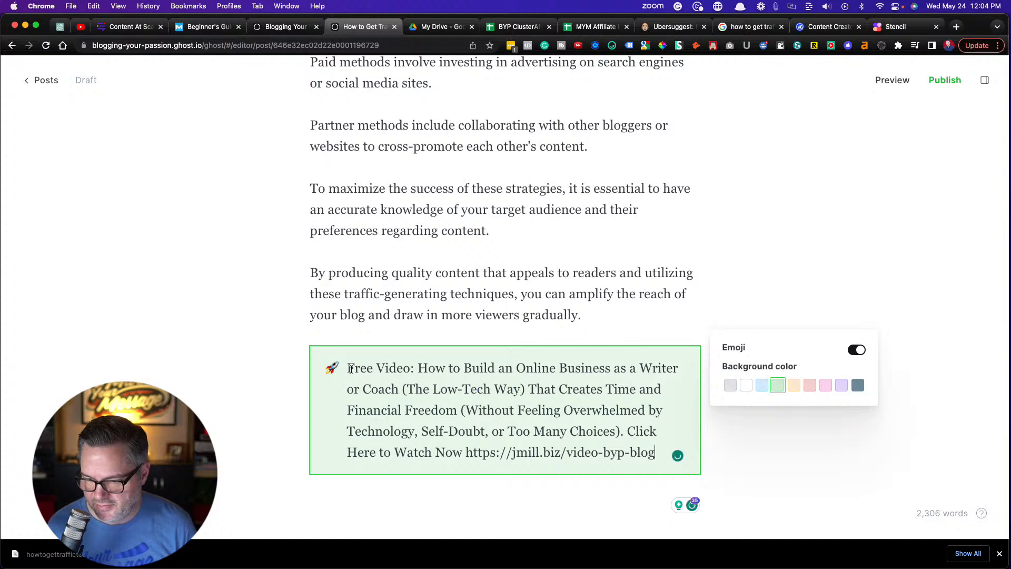
left_click_drag(417, 370, 342, 371)
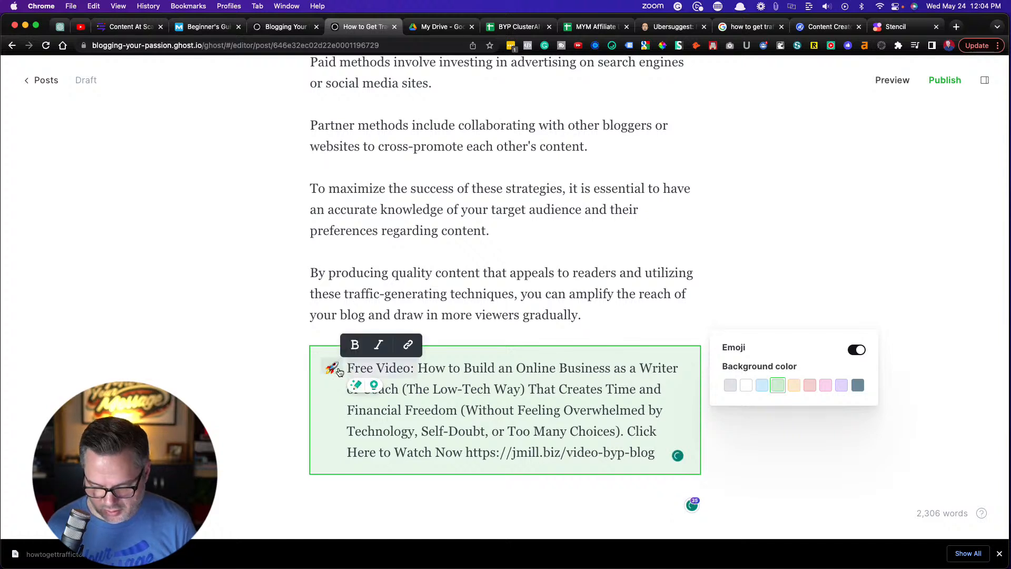
key("super+b")
left_click(522, 410)
left_click_drag(656, 455, 643, 426)
key("super+x")
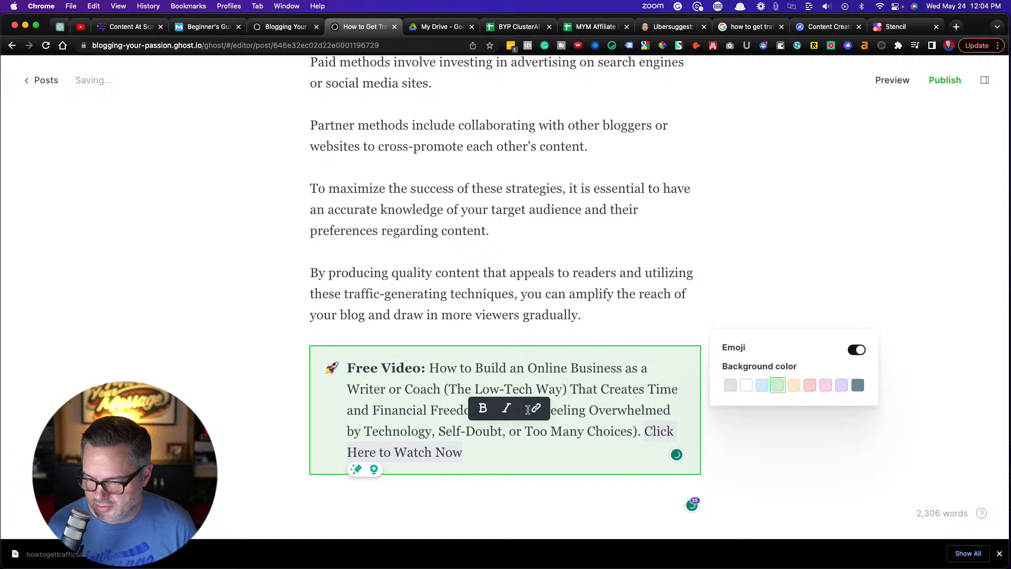
left_click(537, 408)
key("super+v")
key("Return")
left_click(209, 337)
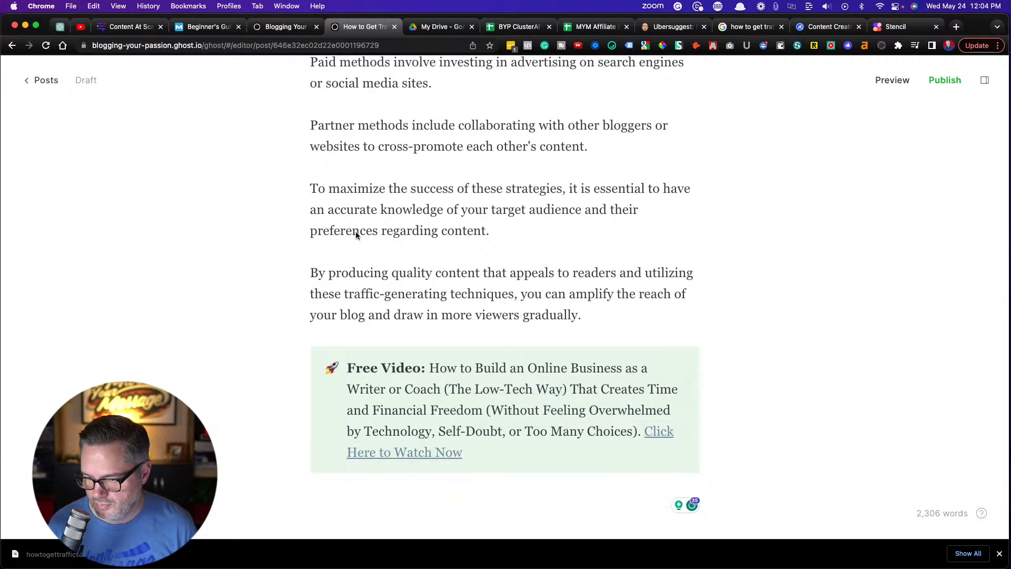
Review the draft from the Conclusion back up through the partner, paid and free traffic sections to the Podcasting heading
scroll(356, 232, "down", 2)
scroll(356, 231, "up", 15)
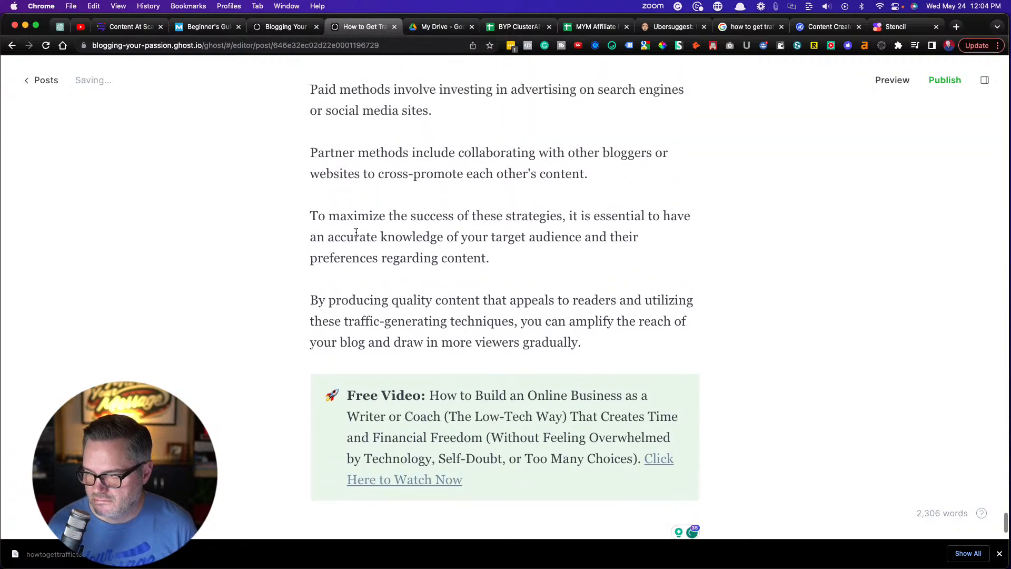
scroll(356, 231, "up", 15)
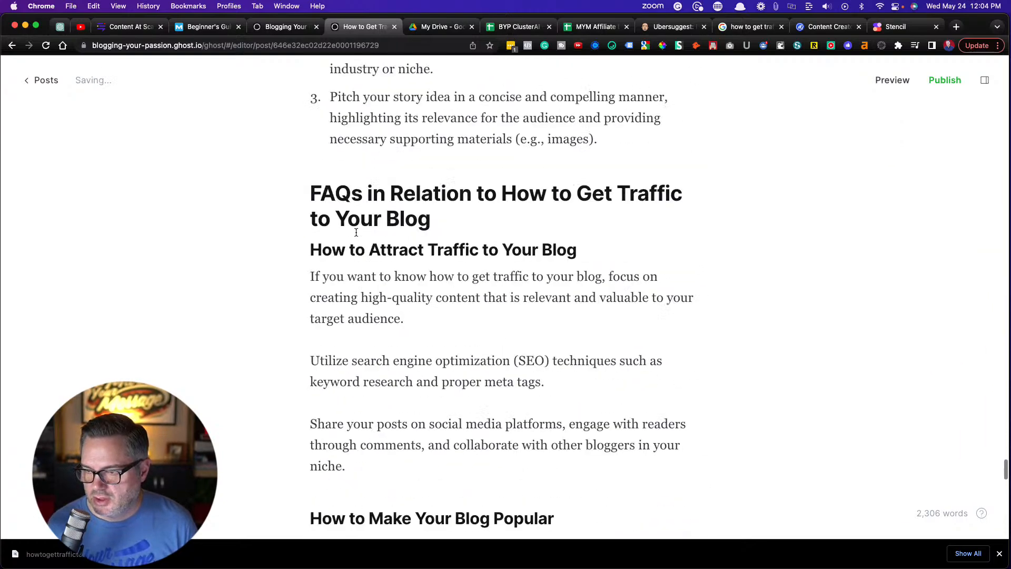
scroll(356, 235, "up", 15)
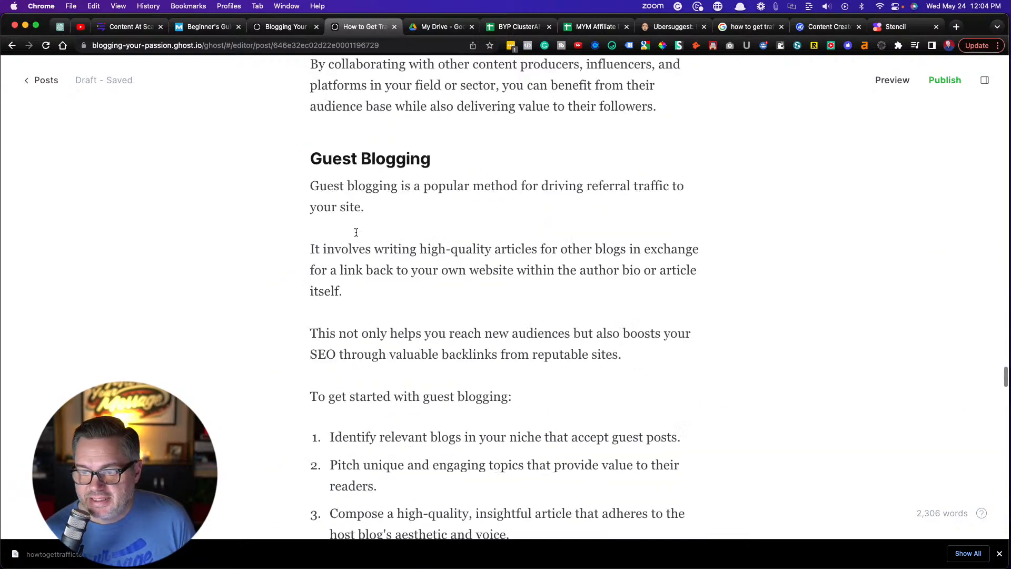
scroll(356, 232, "up", 1)
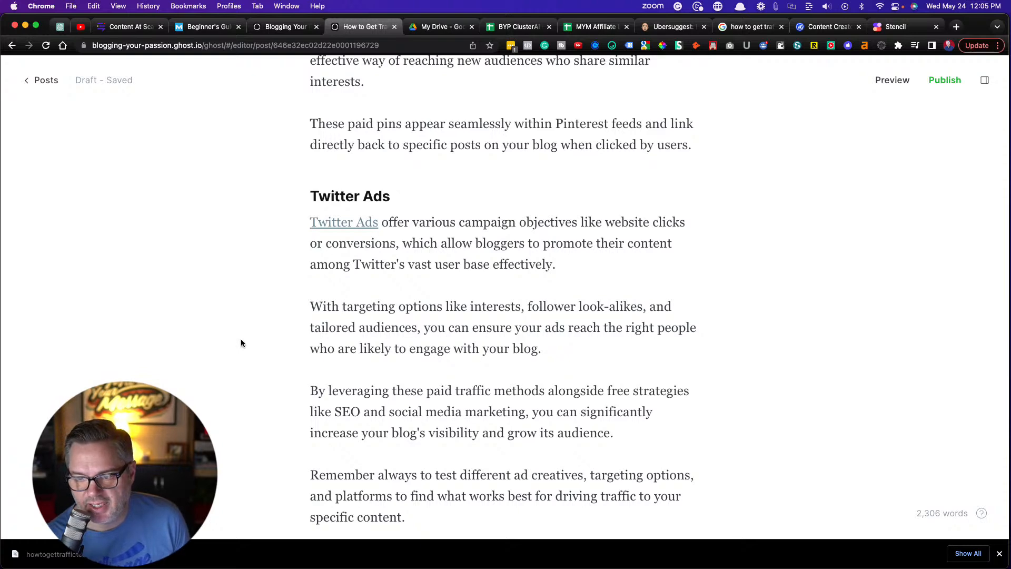
scroll(297, 358, "up", 3)
scroll(296, 359, "up", 5)
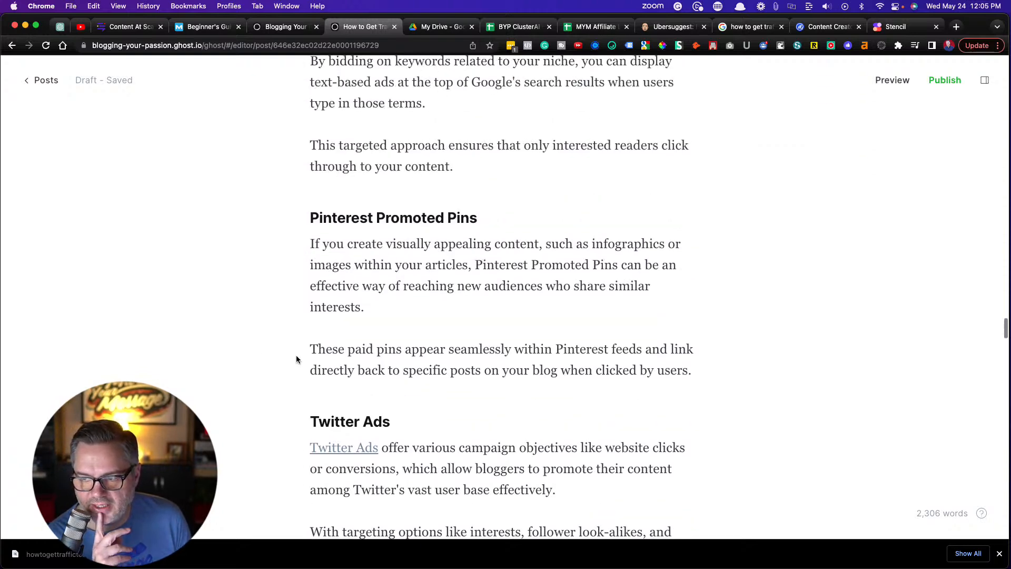
scroll(296, 359, "up", 20)
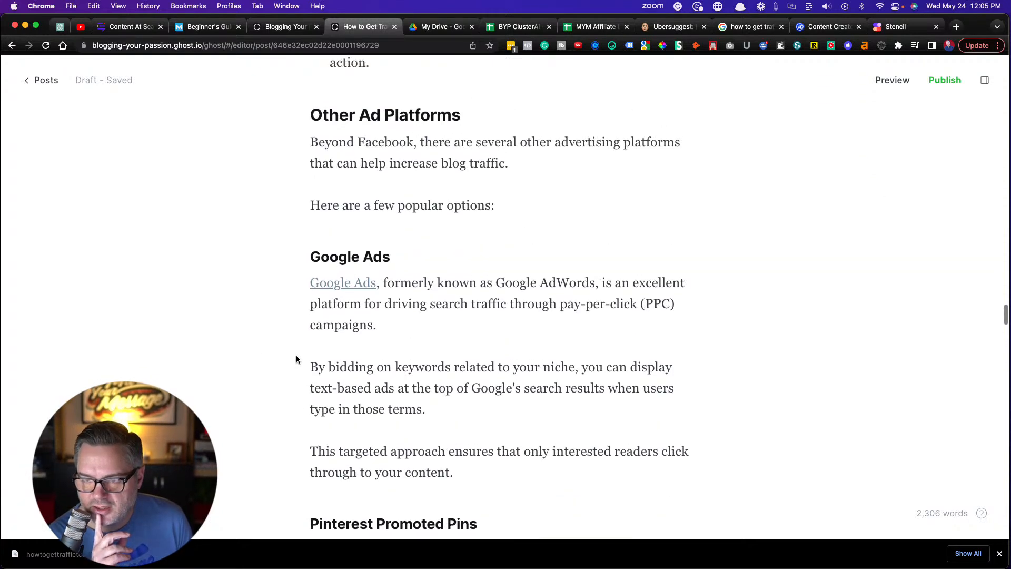
scroll(297, 359, "up", 20)
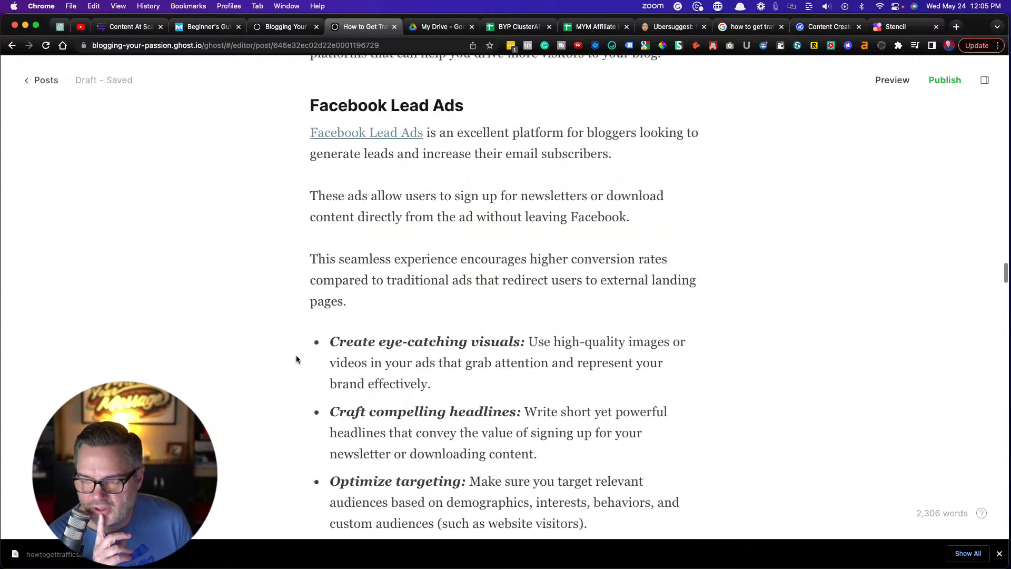
scroll(296, 359, "up", 20)
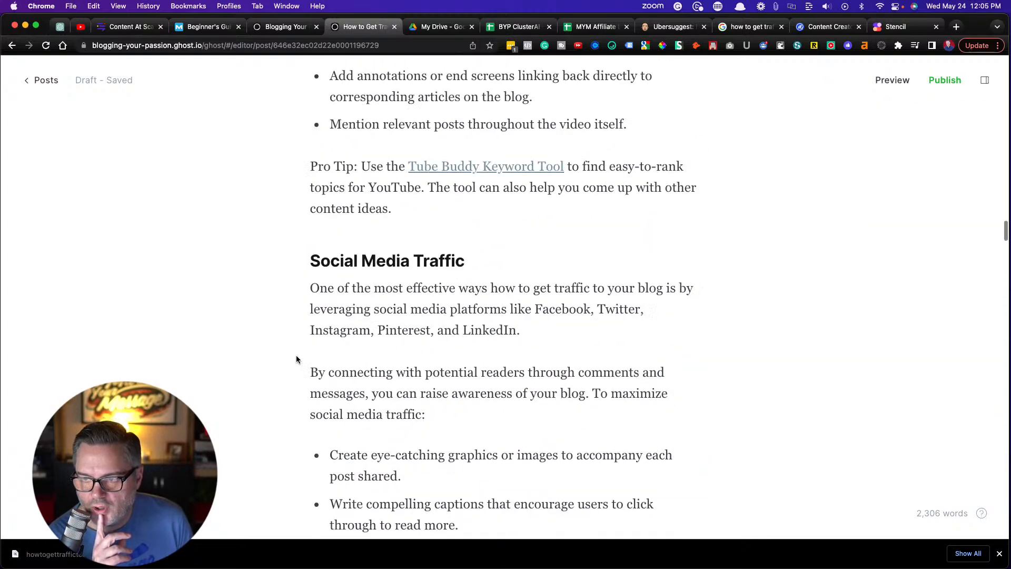
scroll(296, 359, "up", 15)
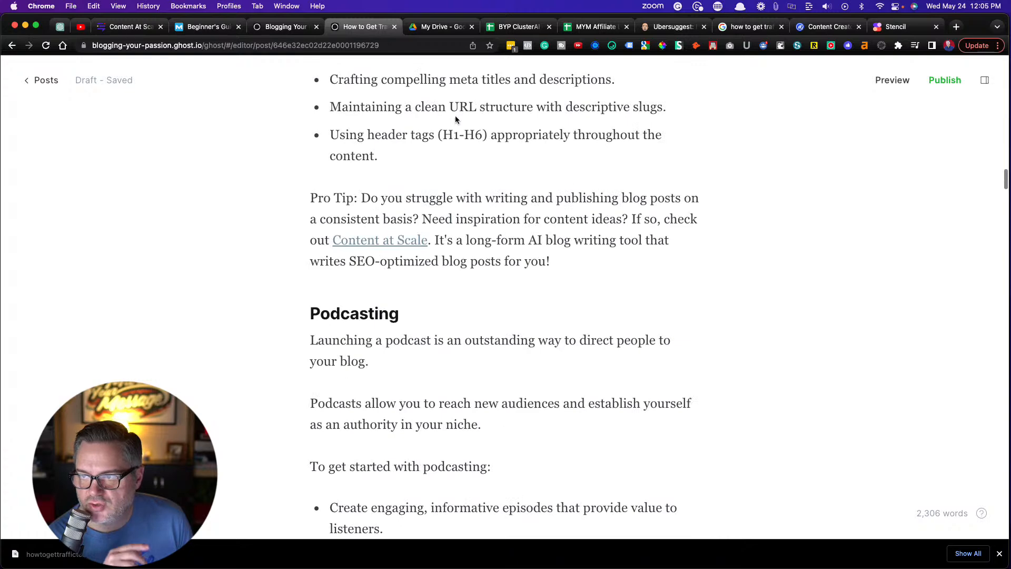
Switch to the BYP ClusterAI Content Strategy spreadsheet, check the category options for "how to start a blog", and view the Blogging Your Passion homepage
left_click(519, 28)
scroll(421, 277, "up", 5)
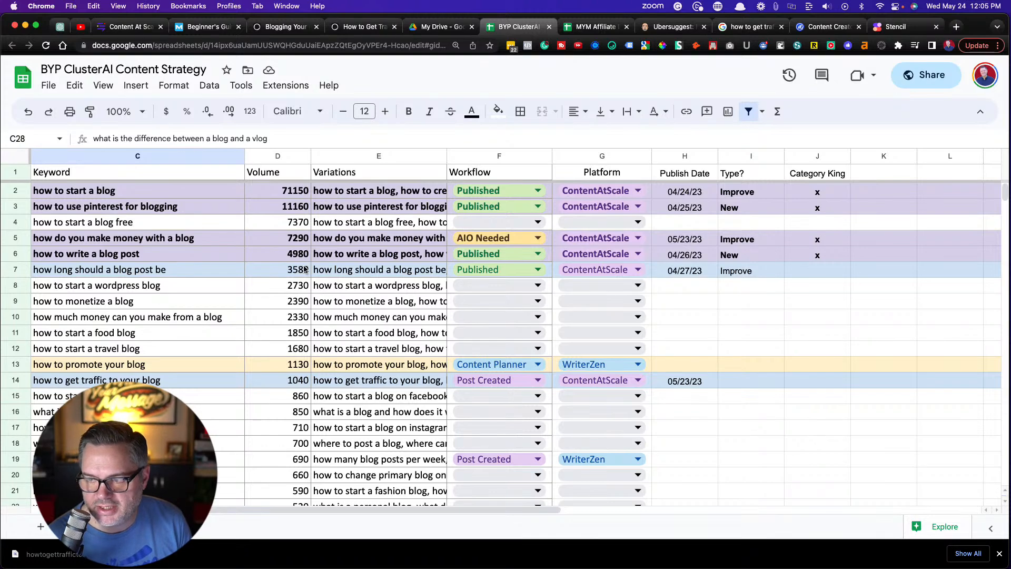
scroll(304, 269, "left", 5)
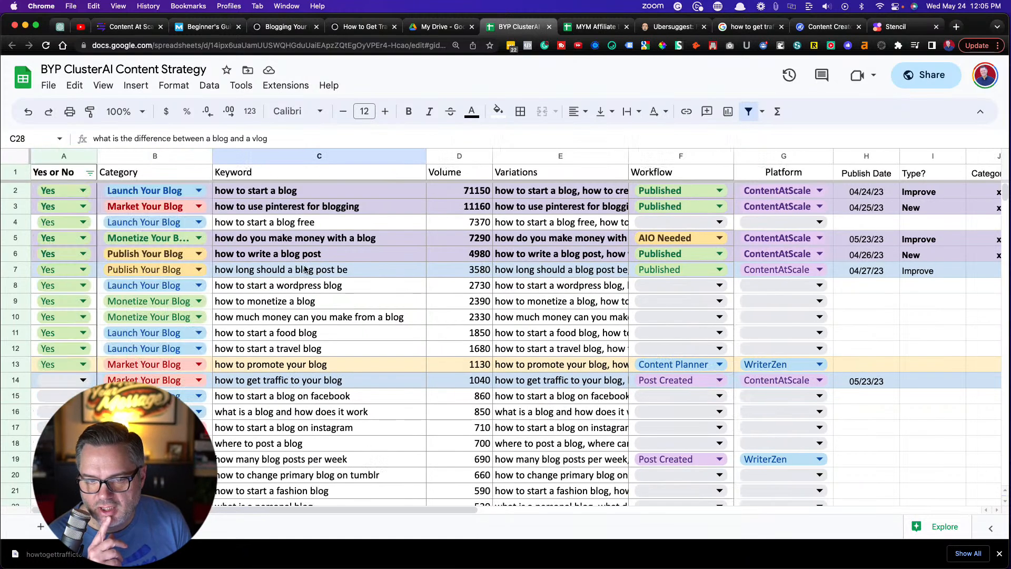
left_click(203, 193)
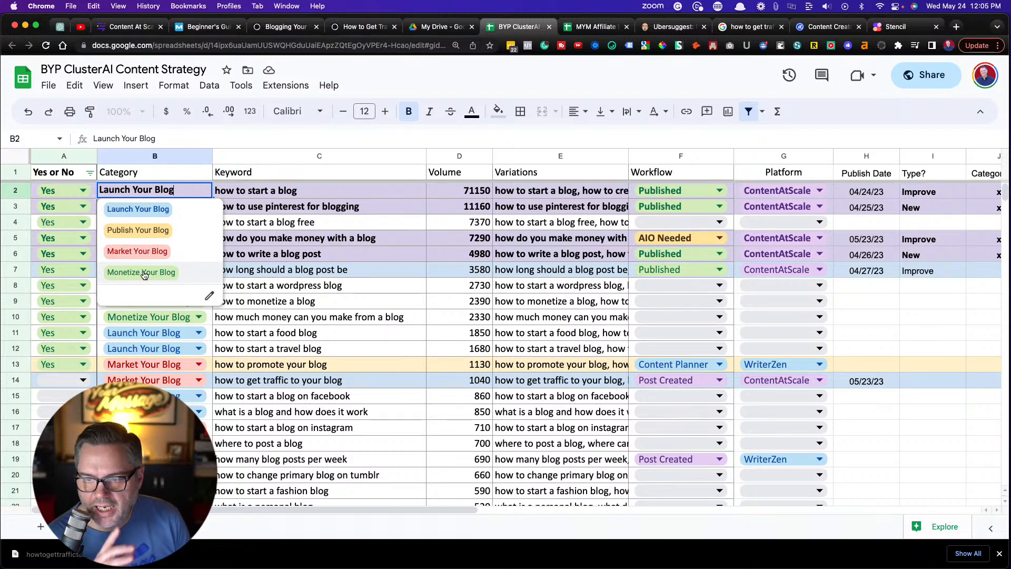
left_click(316, 189)
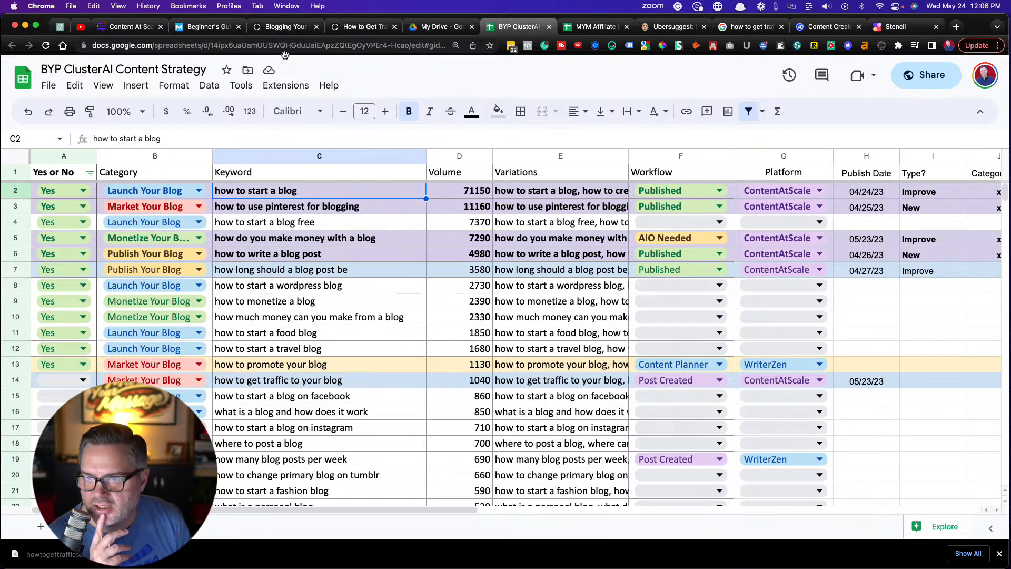
left_click(286, 27)
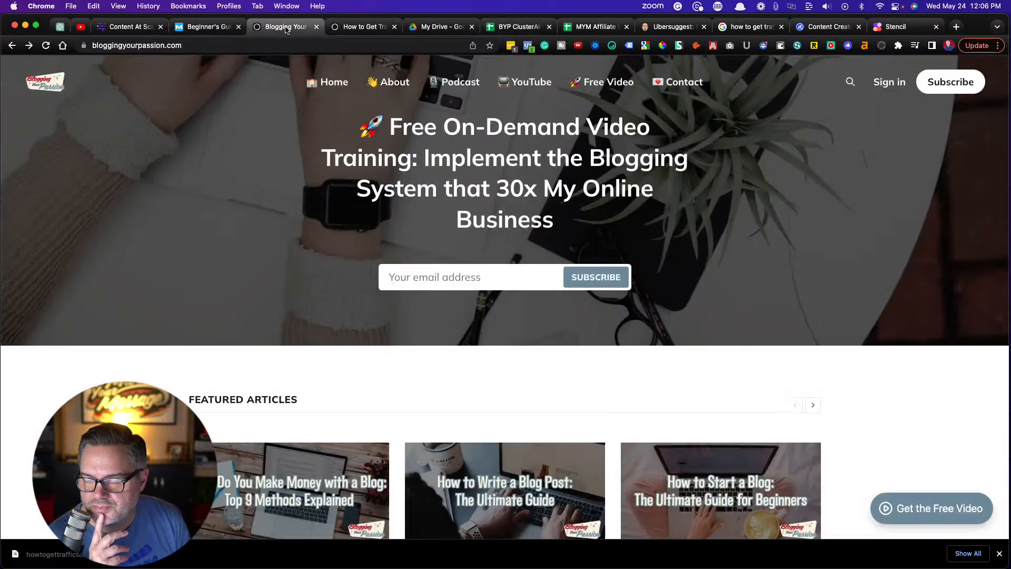
Return to the Ghost draft and review it from the title and table of contents down to the Podcasting section
left_click(362, 32)
scroll(352, 309, "up", 20)
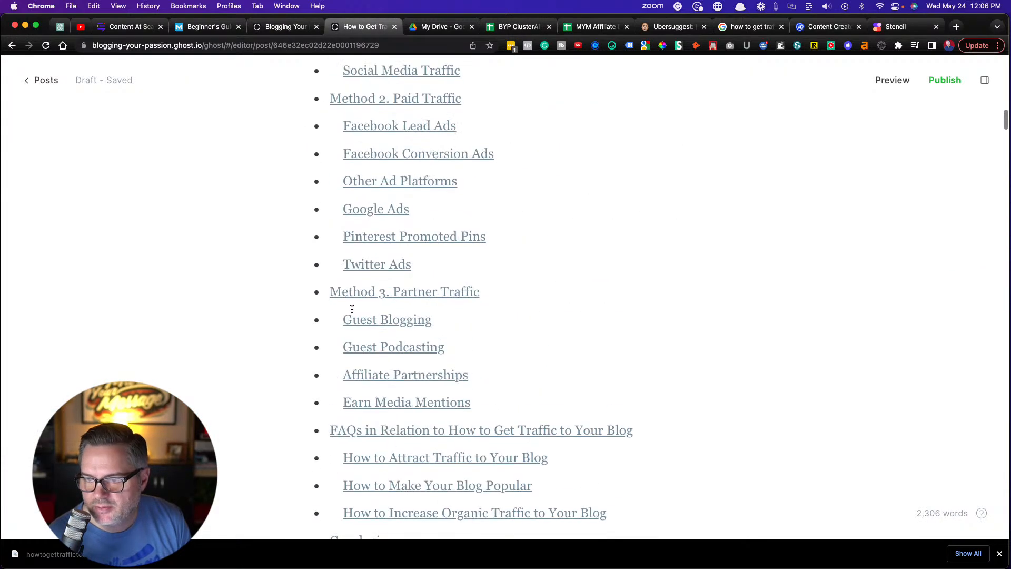
scroll(352, 311, "up", 4)
scroll(352, 308, "down", 15)
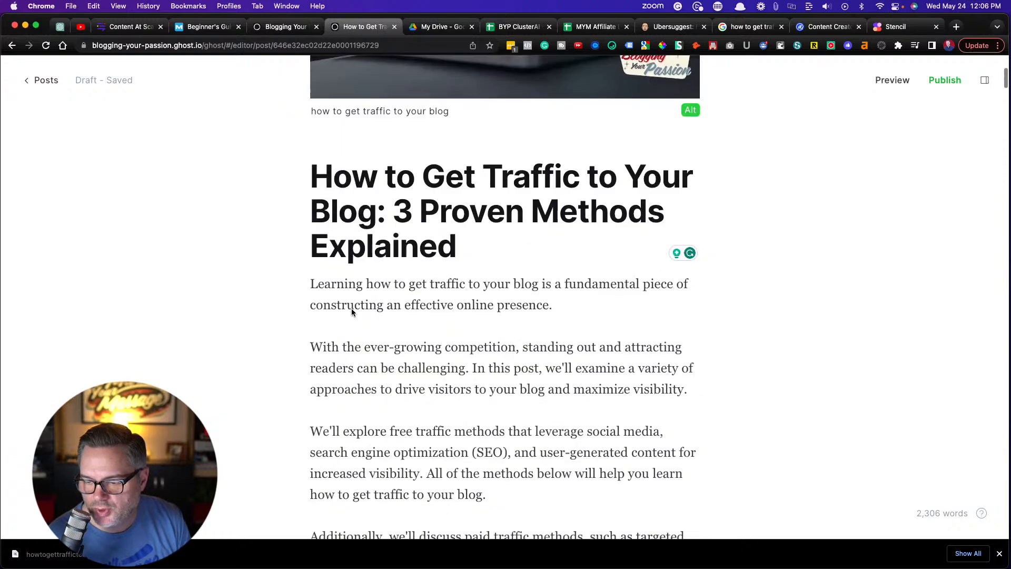
scroll(352, 309, "down", 15)
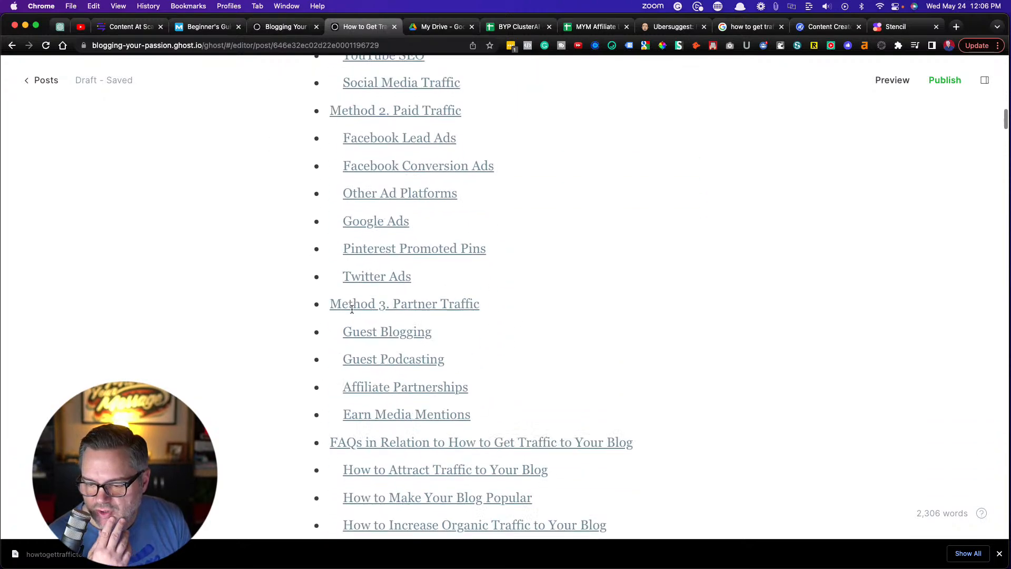
scroll(352, 310, "down", 15)
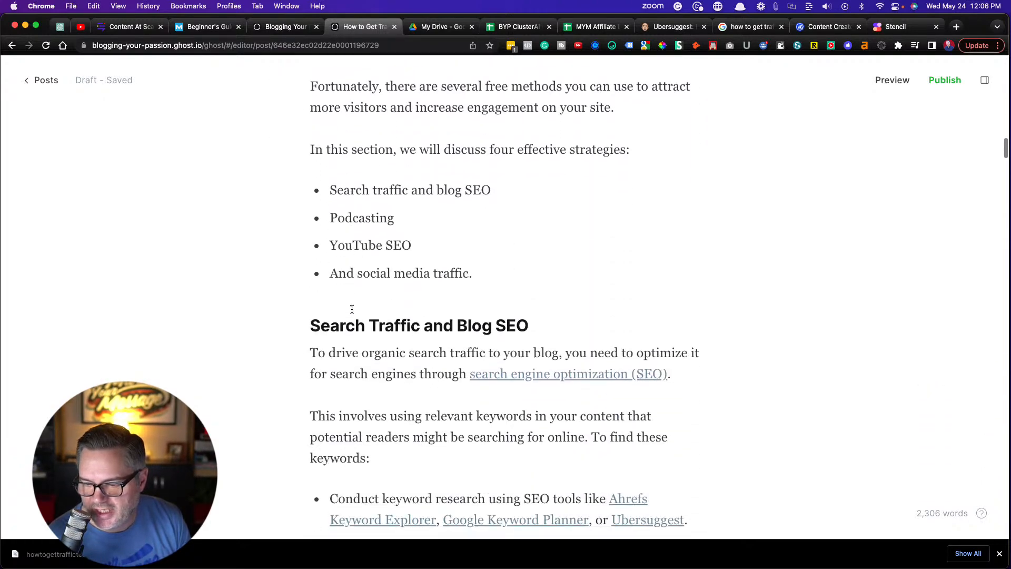
scroll(351, 310, "down", 15)
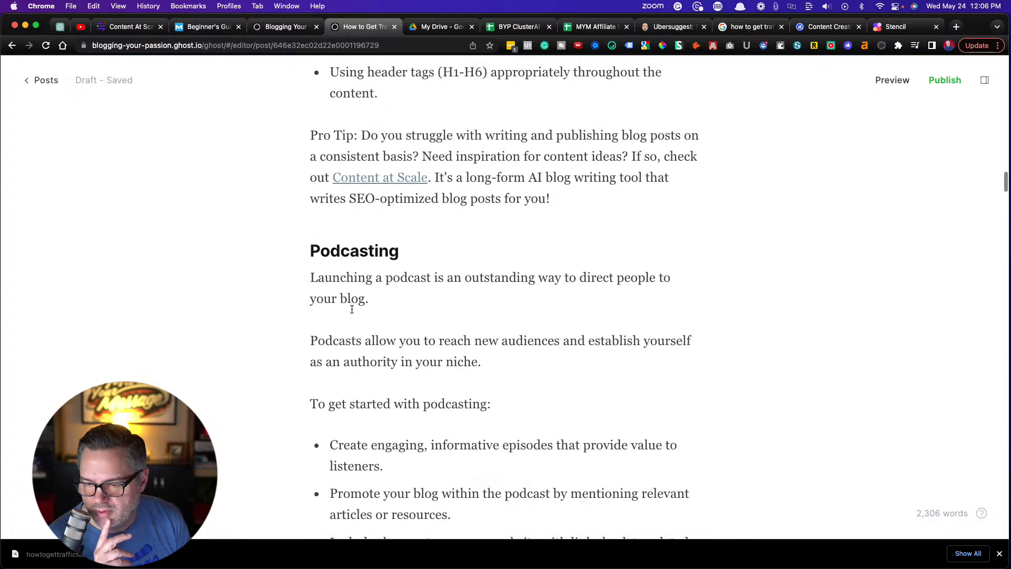
Switch to Stencil and delete the title text and the Blogging Your Passion logo from the laptop thumbnail
left_click(895, 26)
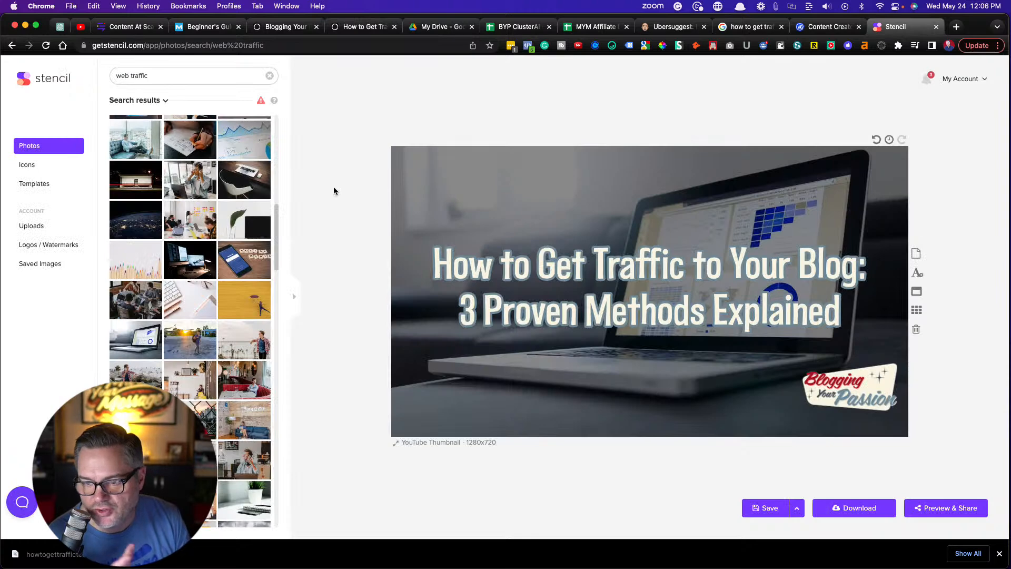
left_click(576, 273)
key("BackSpace")
left_click(828, 384)
key("BackSpace")
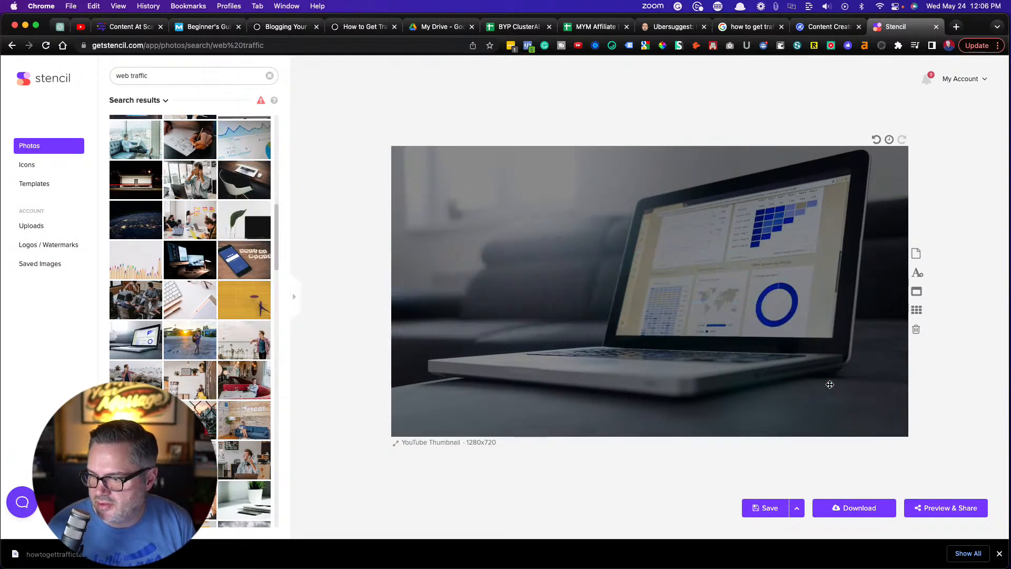
Remove the Darken effect from the laptop background photo on the thumbnail
left_click(500, 273)
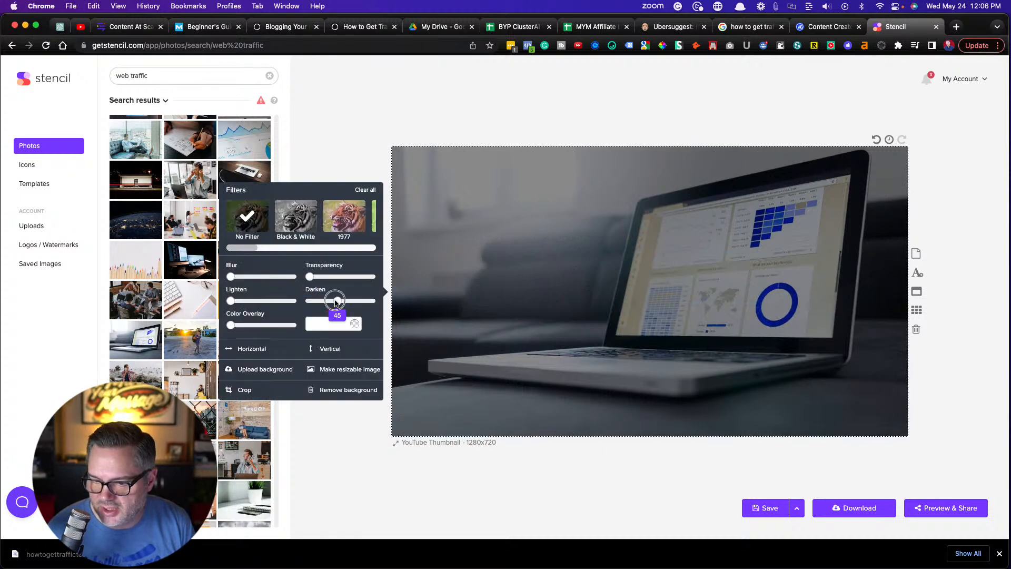
left_click_drag(337, 301, 271, 294)
left_click(346, 121)
Search the photos for "podcasting", use the one of two women at a microphone as background, and download it as a 1280 x 720 JPG
triple_click(125, 76)
type("podcas")
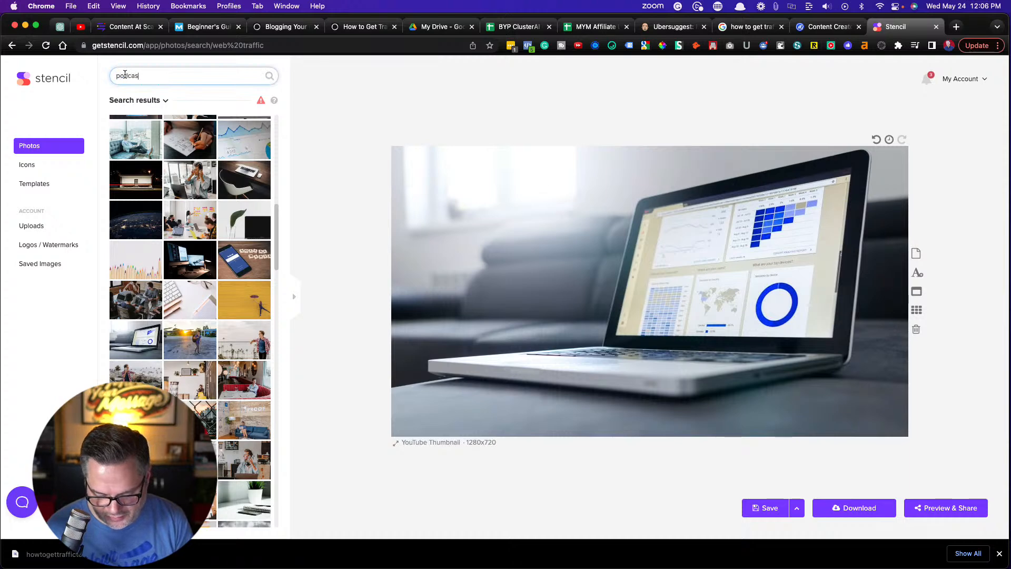
type("ting")
key("Return")
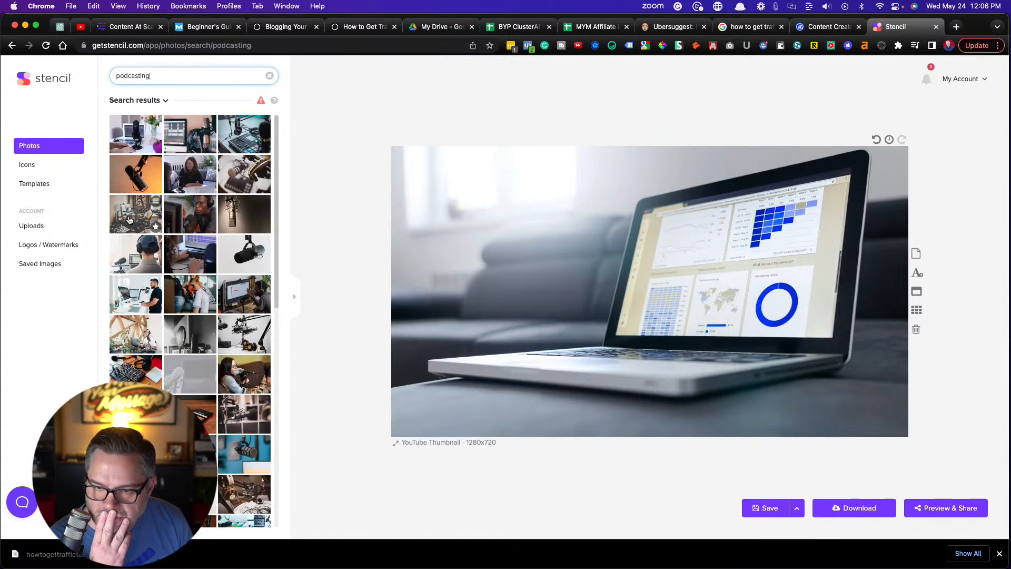
left_click(188, 176)
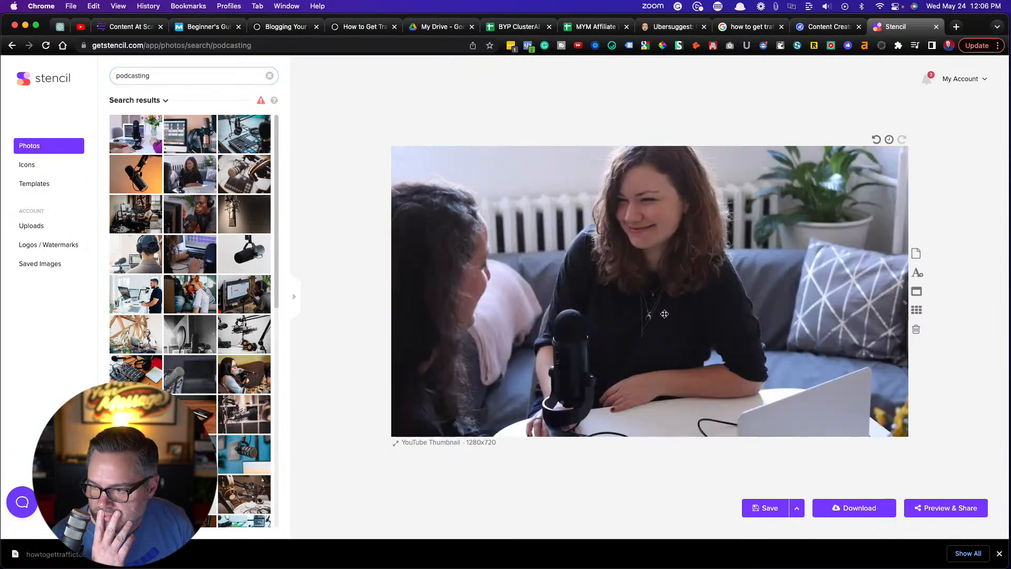
left_click(855, 507)
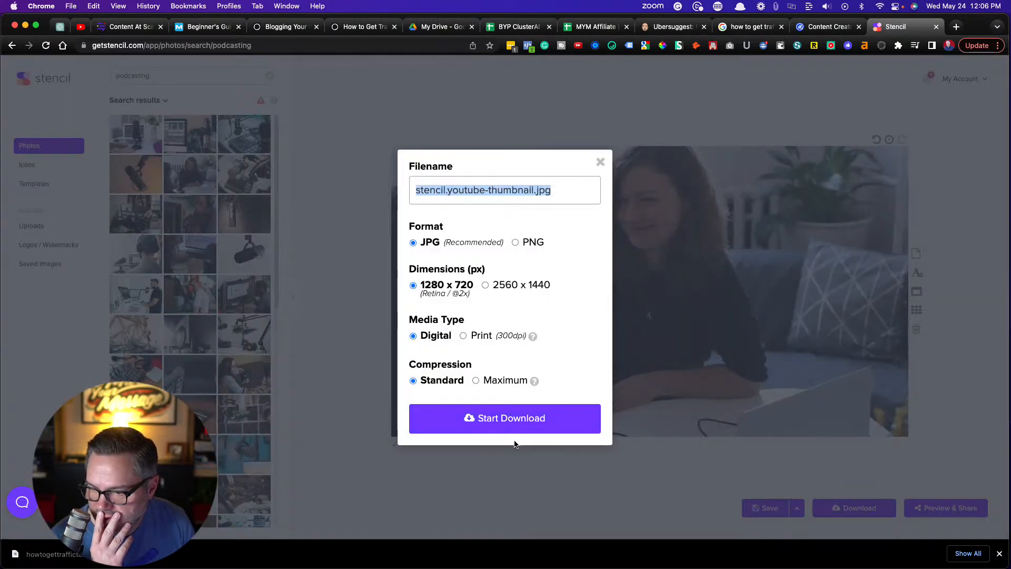
left_click(500, 420)
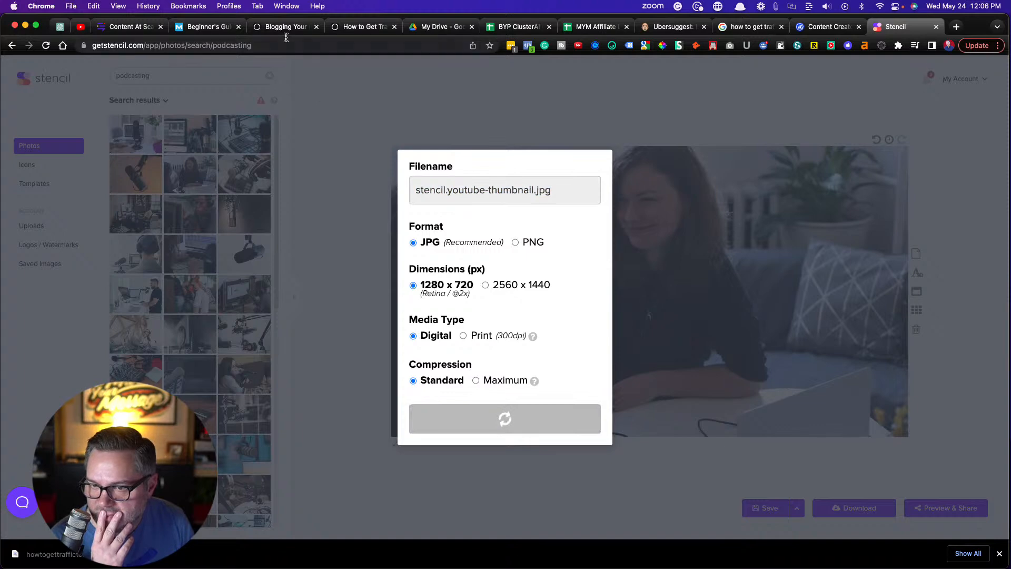
Switch to the Ghost draft and insert stencil.youtube-thumbnail (81).jpg below the first paragraph of the Podcasting section
left_click(354, 28)
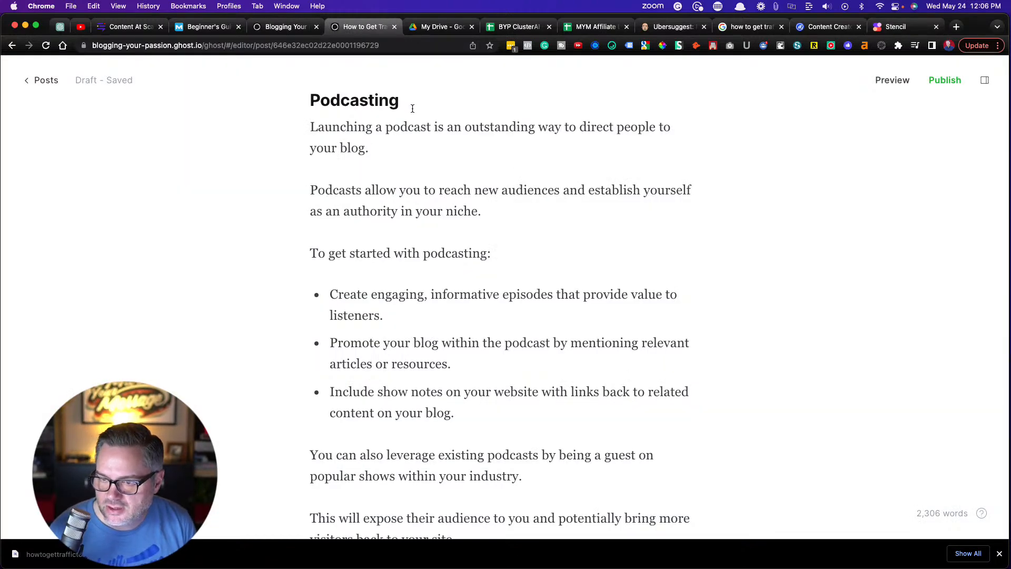
left_click(402, 156)
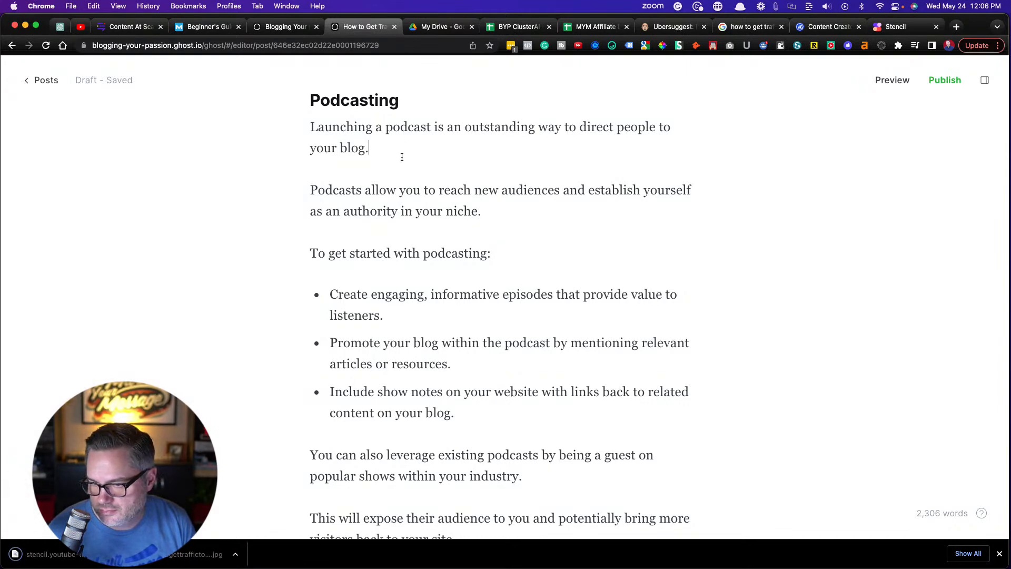
key("Return")
left_click(287, 190)
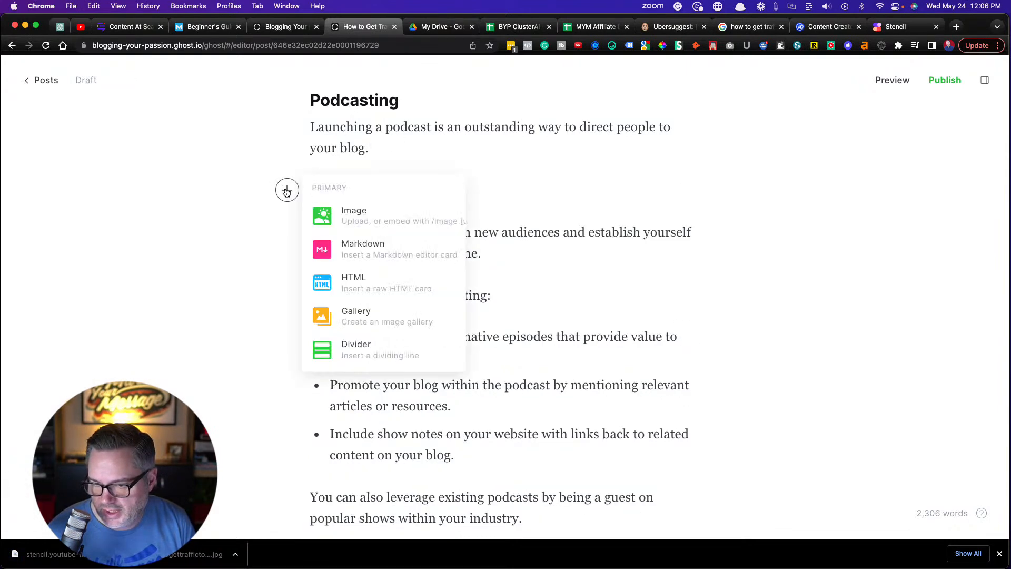
left_click(368, 219)
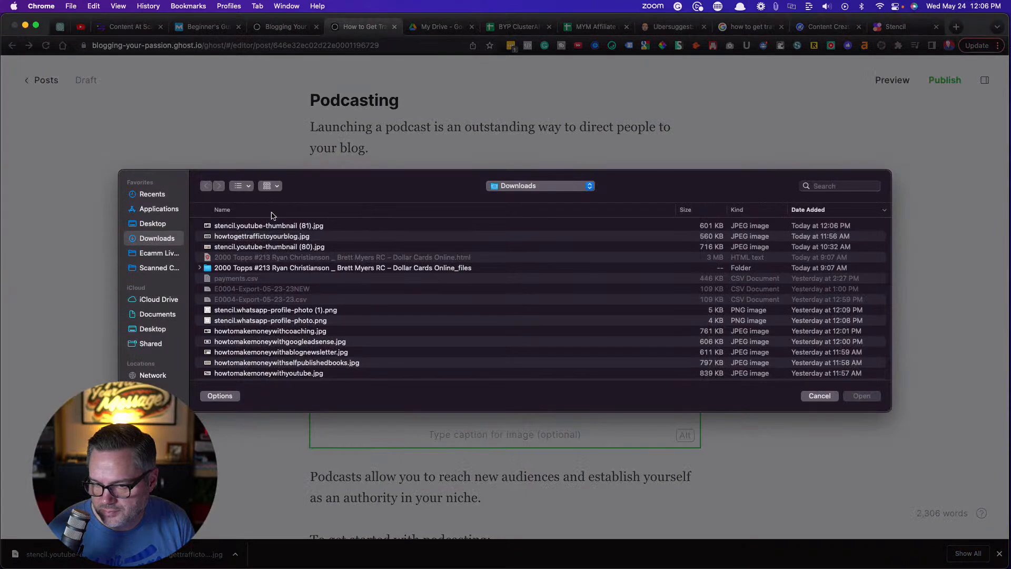
double_click(246, 226)
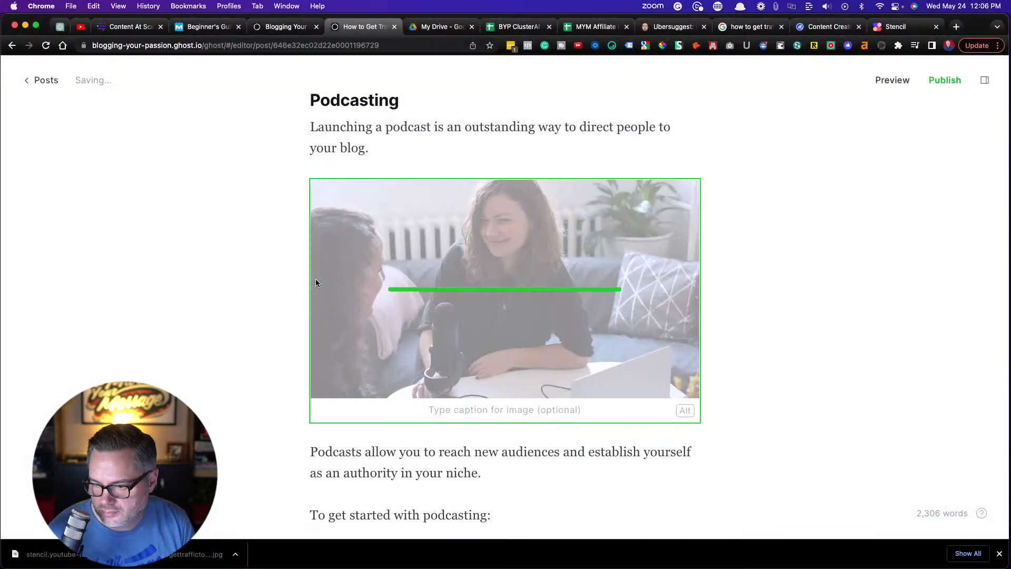
Set the podcasting image's alt text to "How to get traffic to your podcast"
left_click(684, 411)
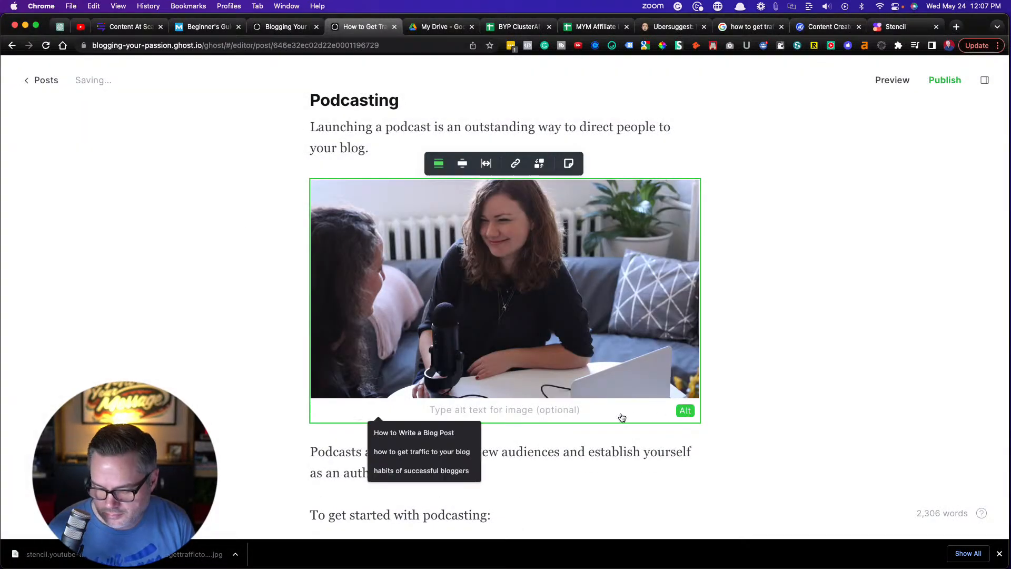
type("How to ")
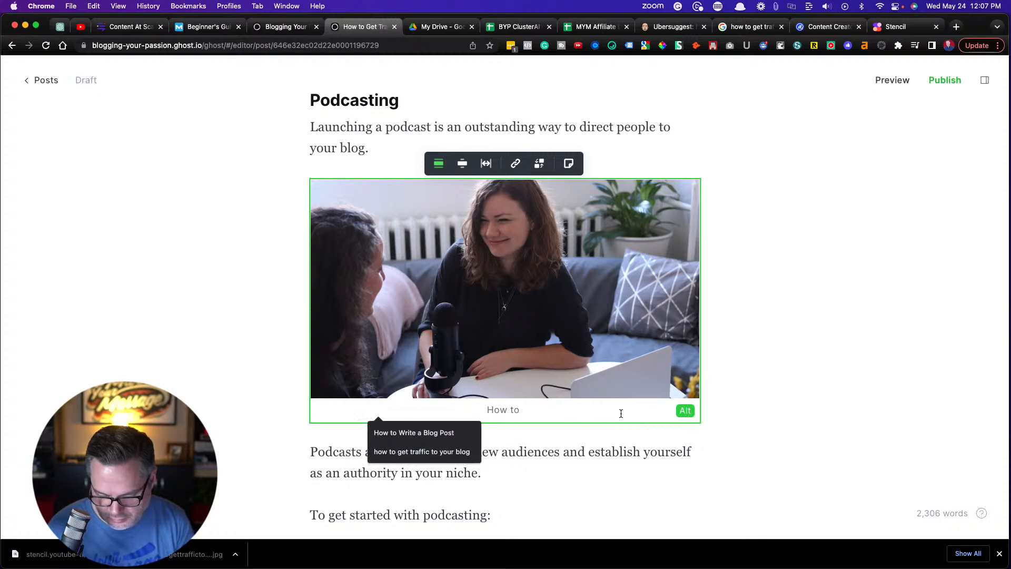
type("get traffic")
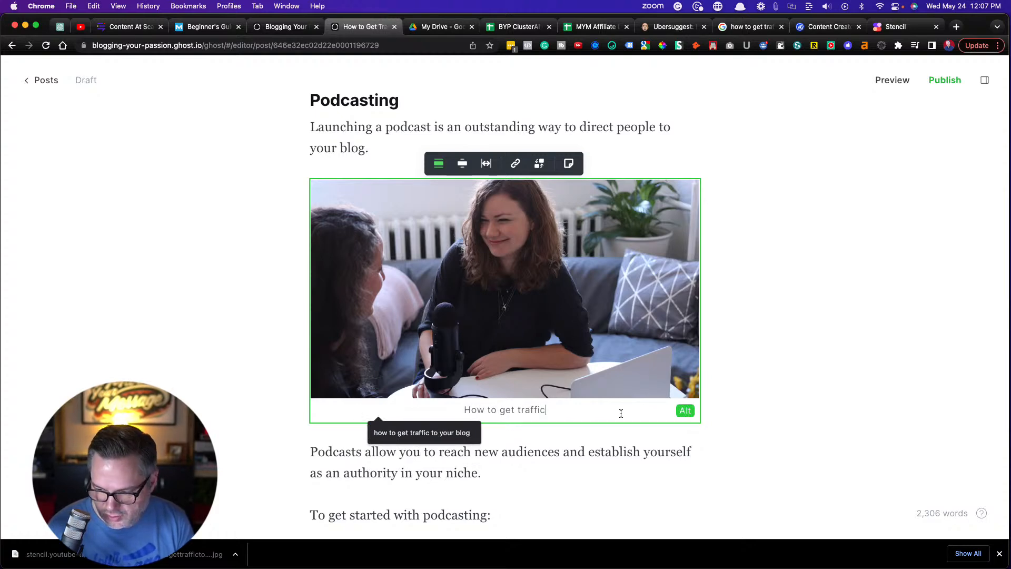
type(" to y")
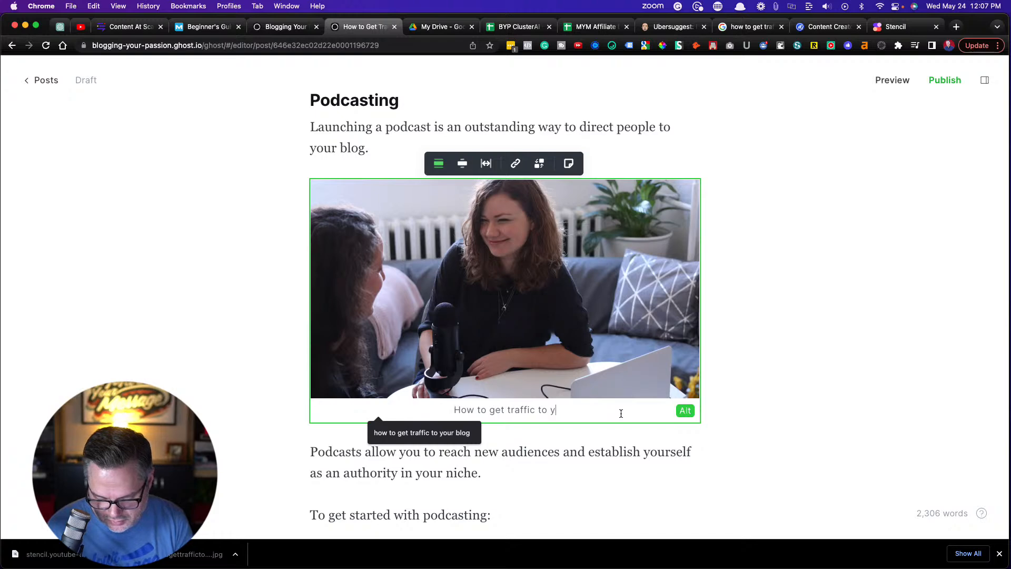
type("our podcast")
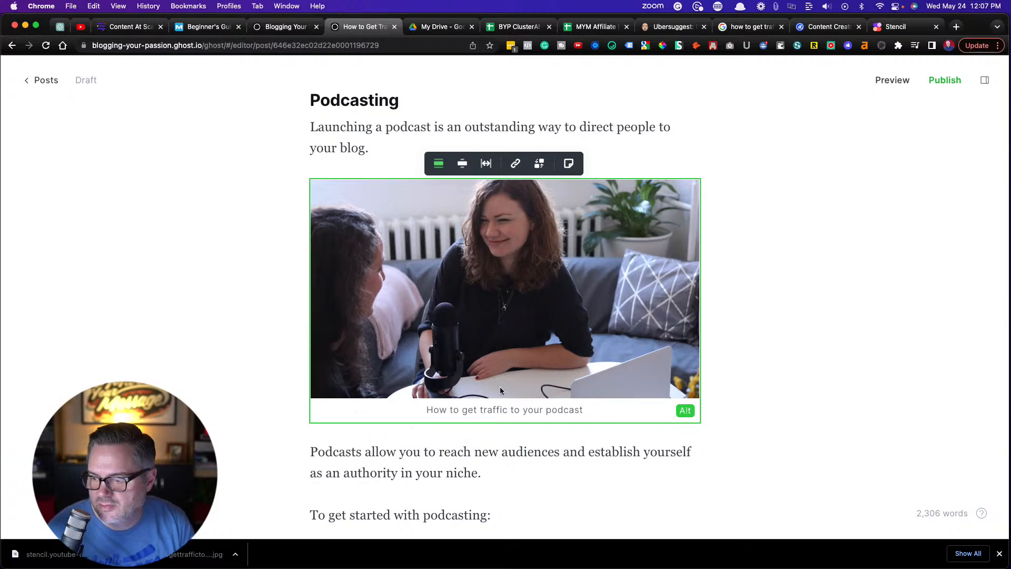
left_click(209, 320)
Add an empty paragraph below the opening paragraph of the YouTube SEO section
scroll(238, 324, "down", 10)
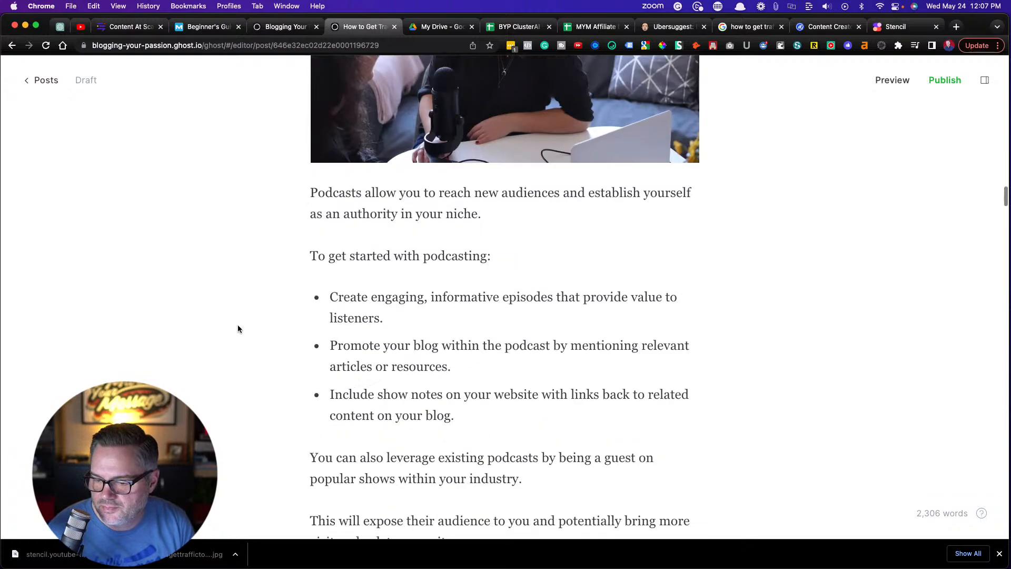
scroll(237, 326, "down", 5)
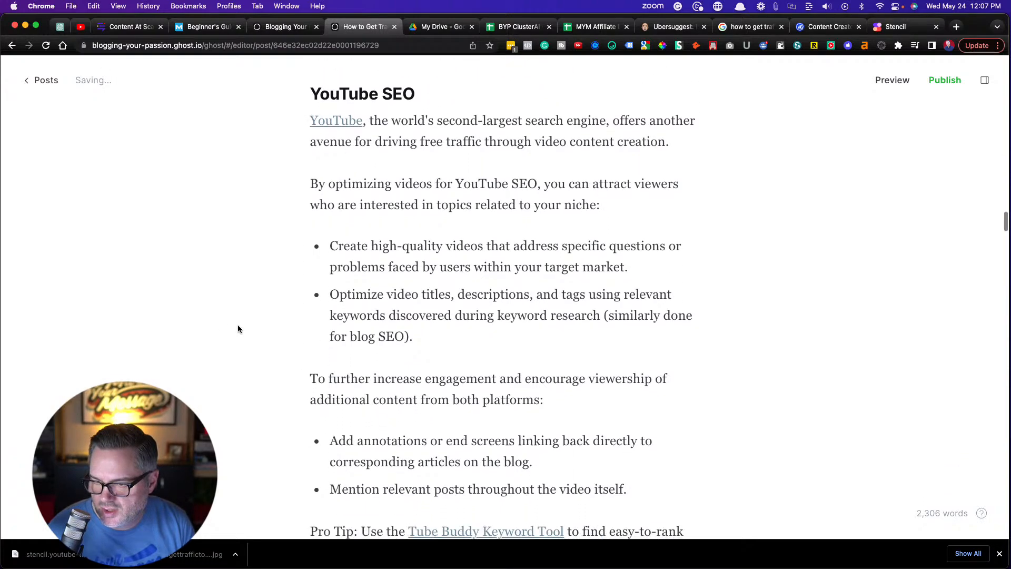
left_click(690, 139)
key("Return")
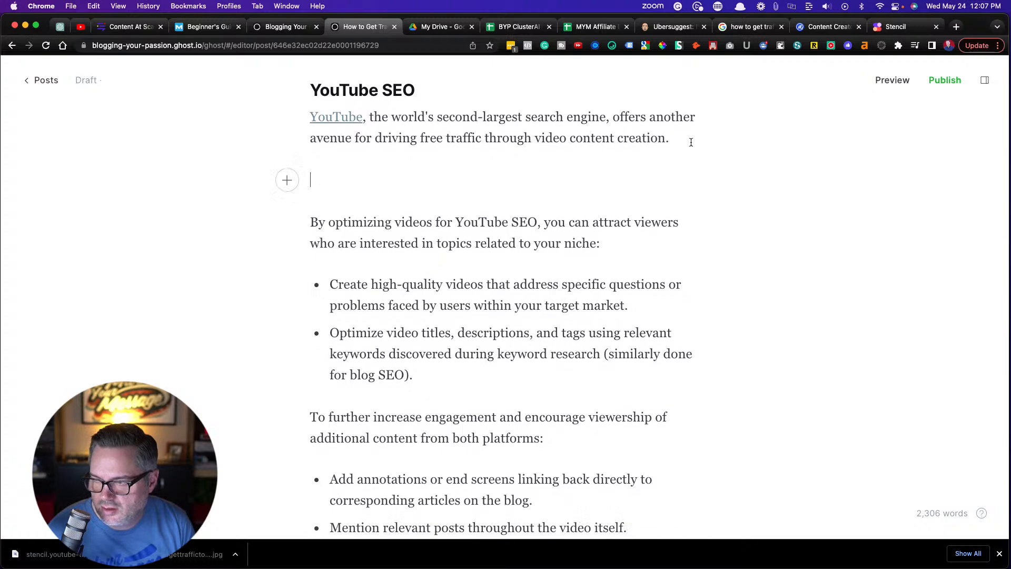
Switch to Stencil, search for "youtube", use the YouTube app store listing photo as background, and download it as a 1280 x 720 JPG
left_click(876, 29)
double_click(166, 78)
type("youtube")
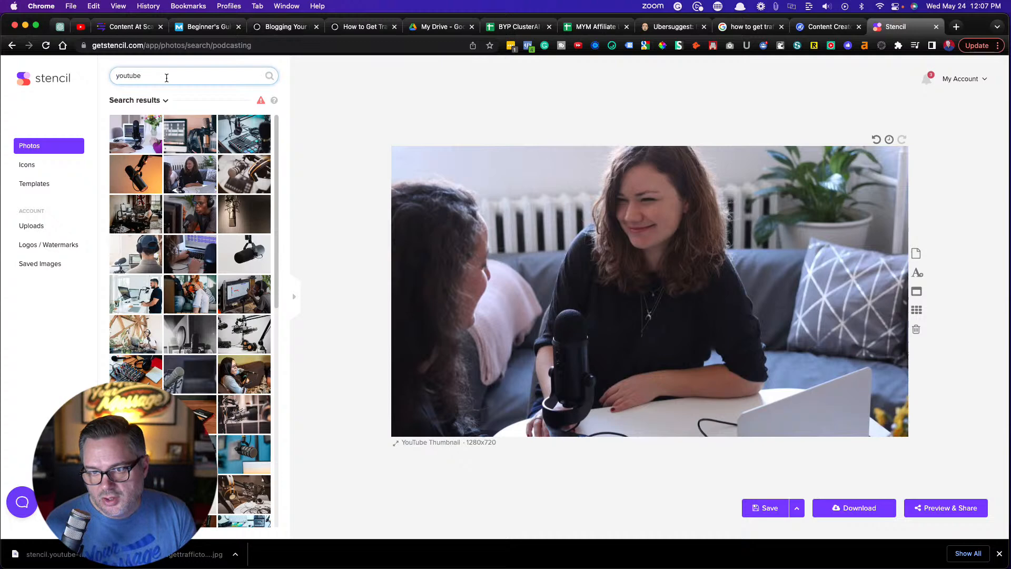
key("Return")
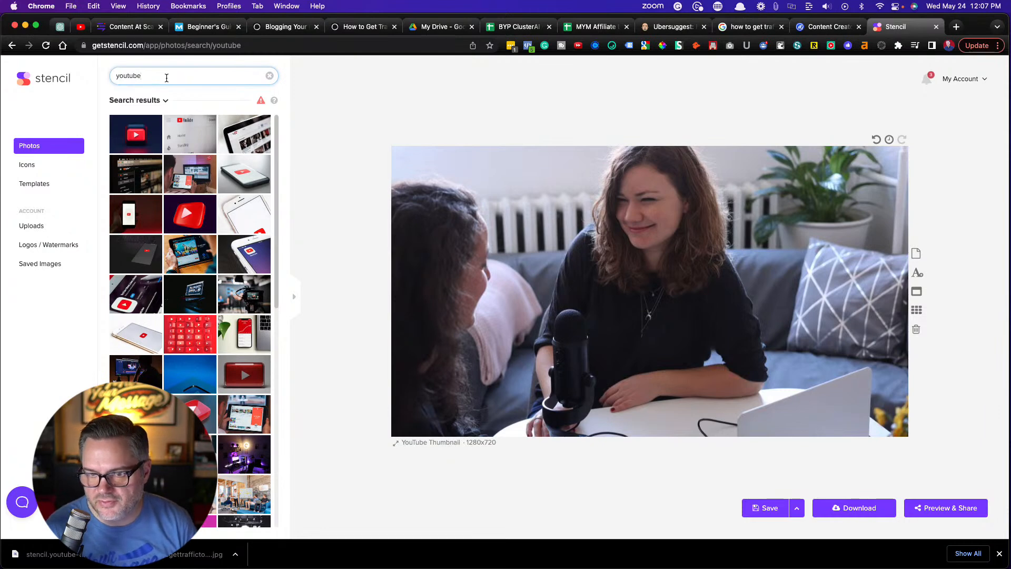
left_click(124, 291)
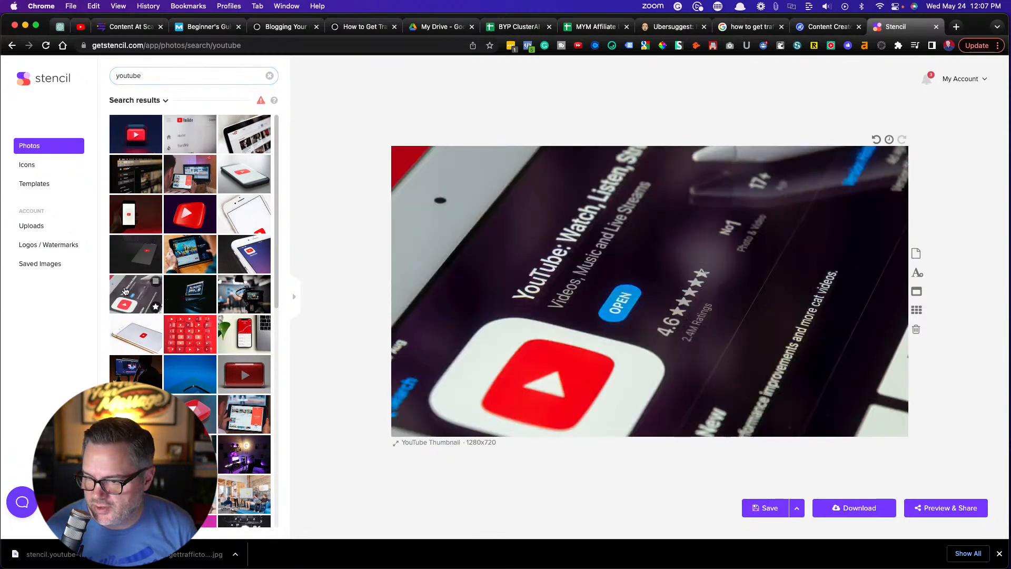
left_click(846, 510)
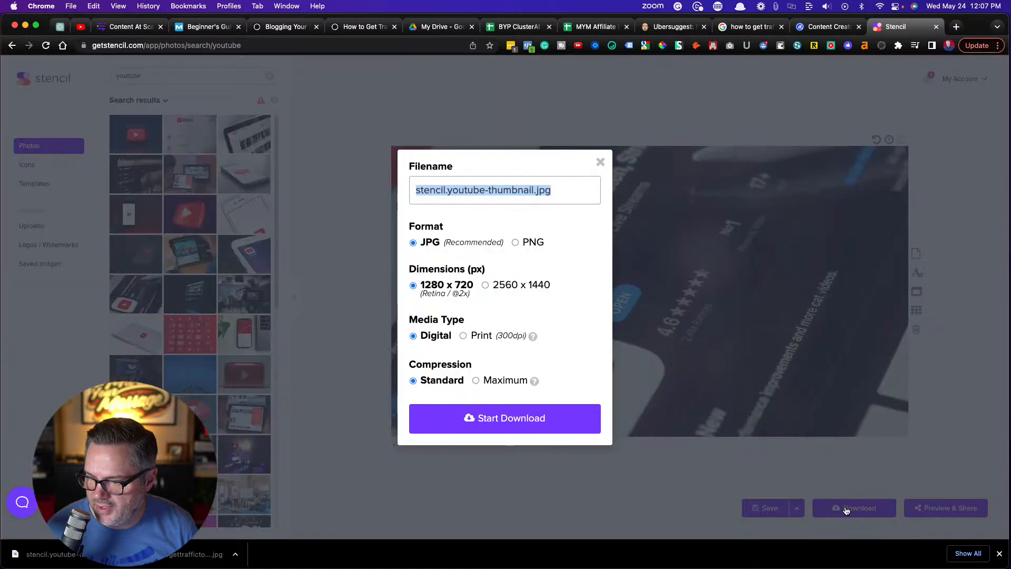
left_click(509, 421)
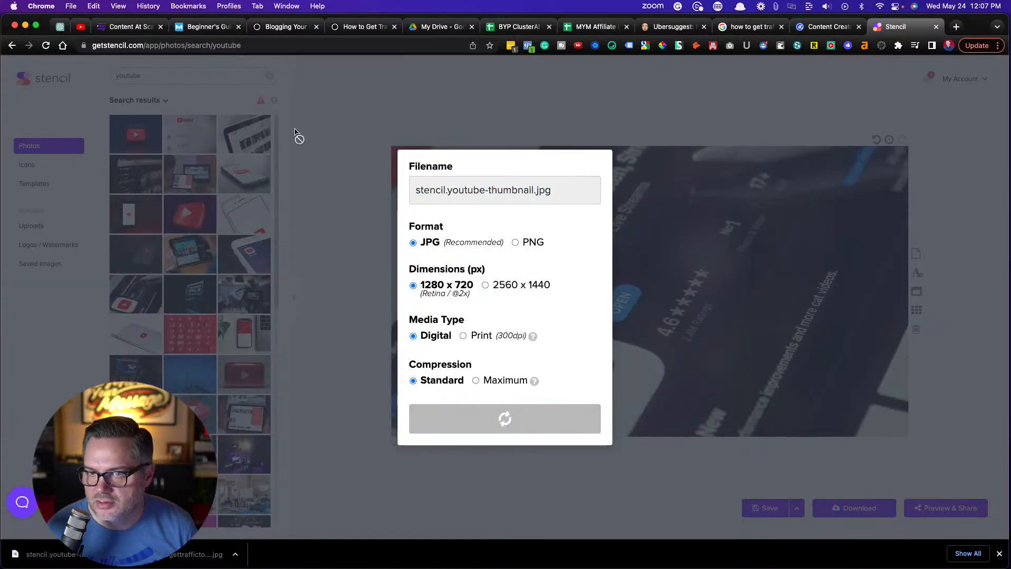
Return to the Ghost draft and insert stencil.youtube-thumbnail (82).jpg in the empty paragraph of the YouTube SEO section
left_click(363, 26)
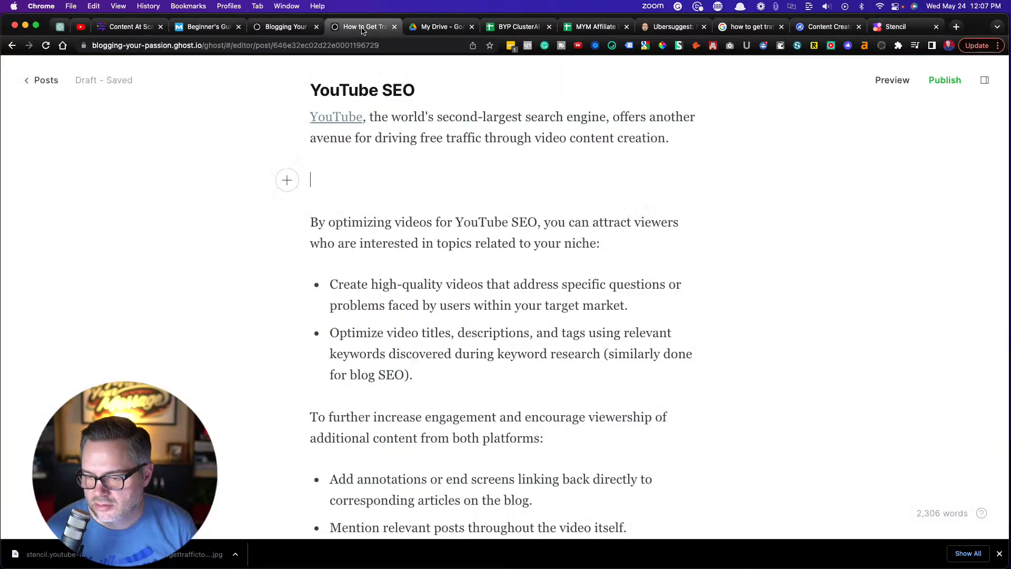
left_click(291, 185)
left_click(337, 202)
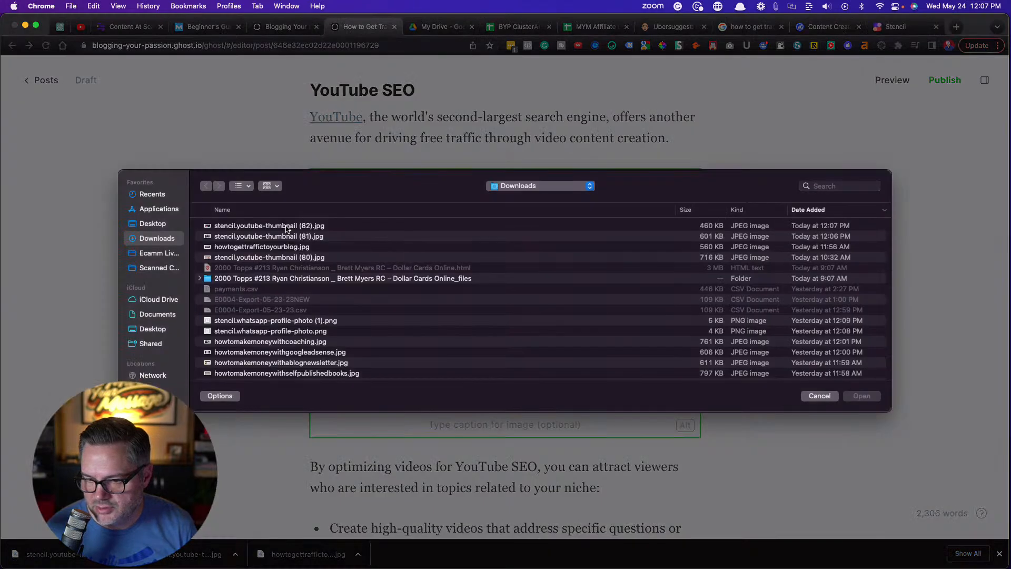
double_click(287, 226)
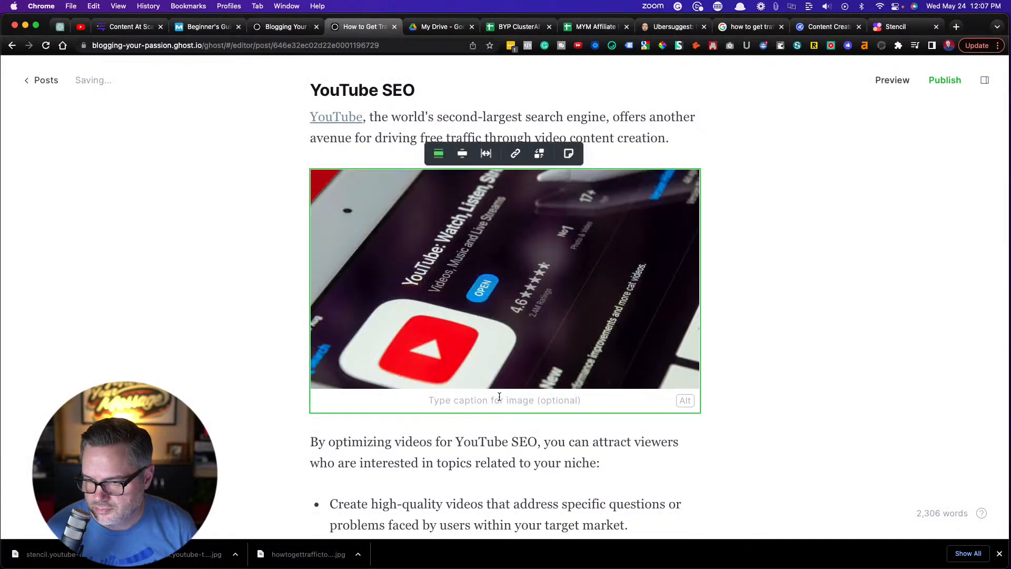
Enter "How to Use YouTube to get traffic to Your Blog" as the YouTube image's caption
left_click(503, 398)
type("Ho")
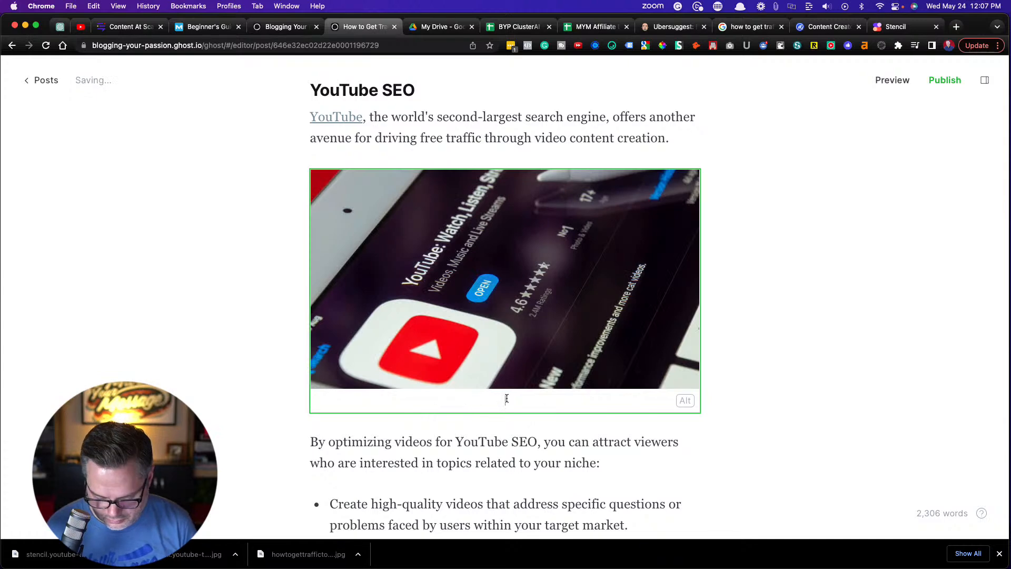
type("w to Use ")
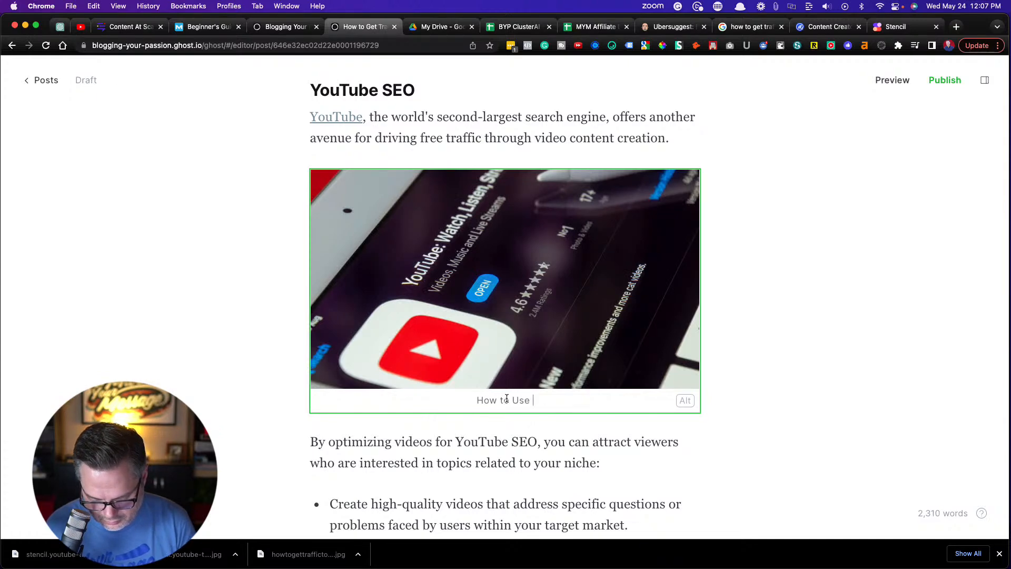
type("YouTube t")
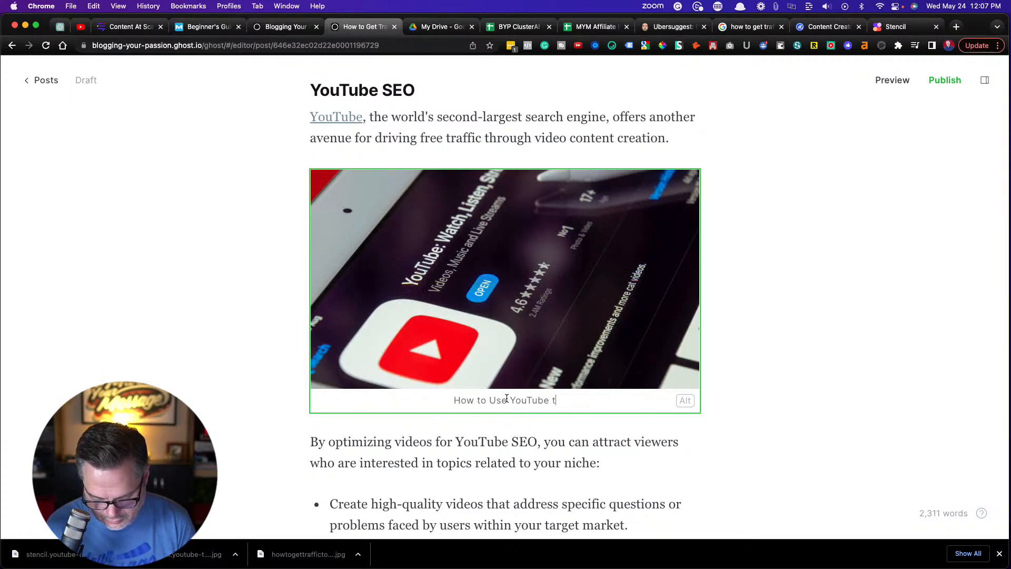
type("o get traff")
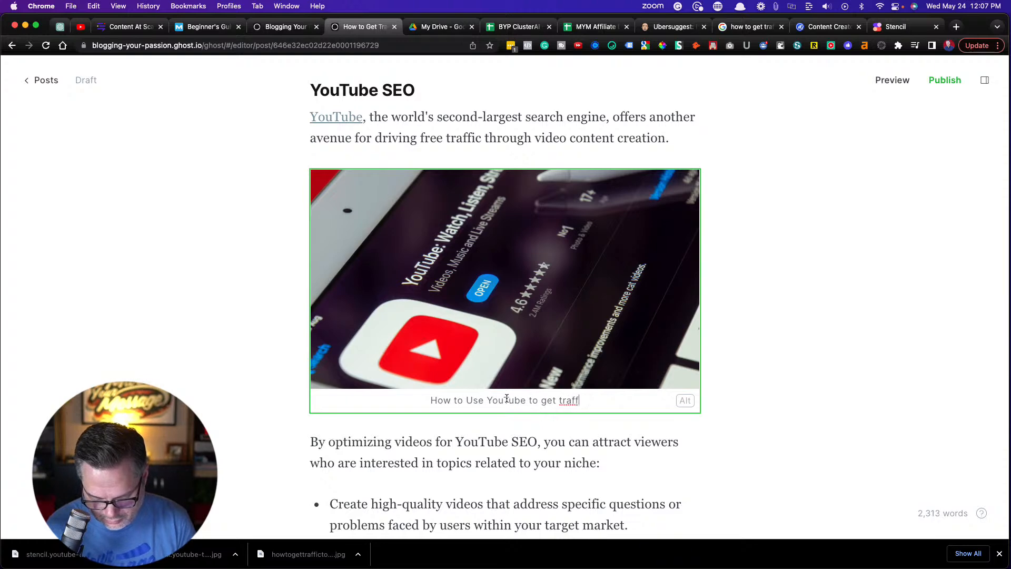
type("ic to Your Blog")
Move the whole caption text of the YouTube image into its alt text
left_click_drag(608, 403, 401, 399)
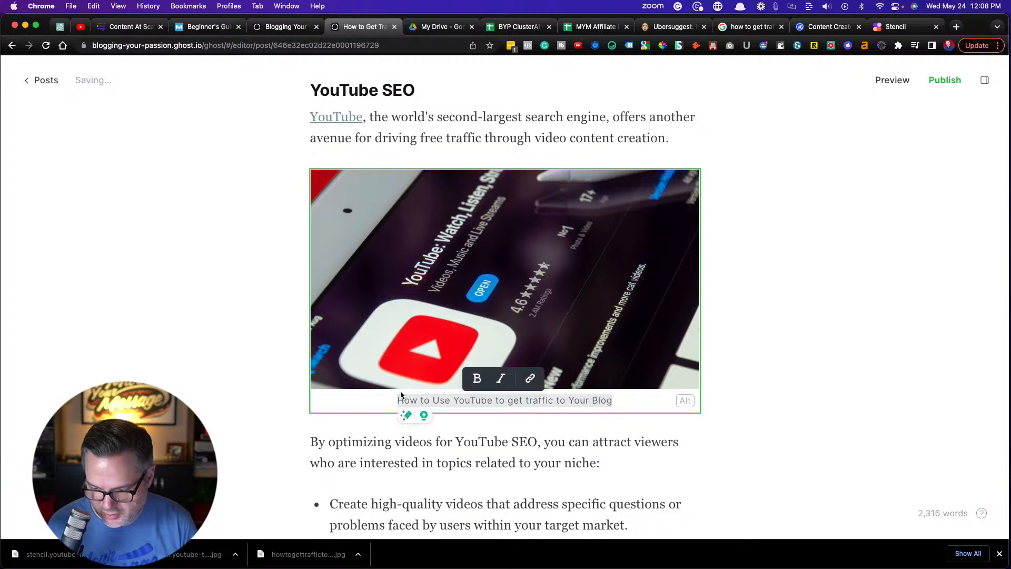
key("BackSpace")
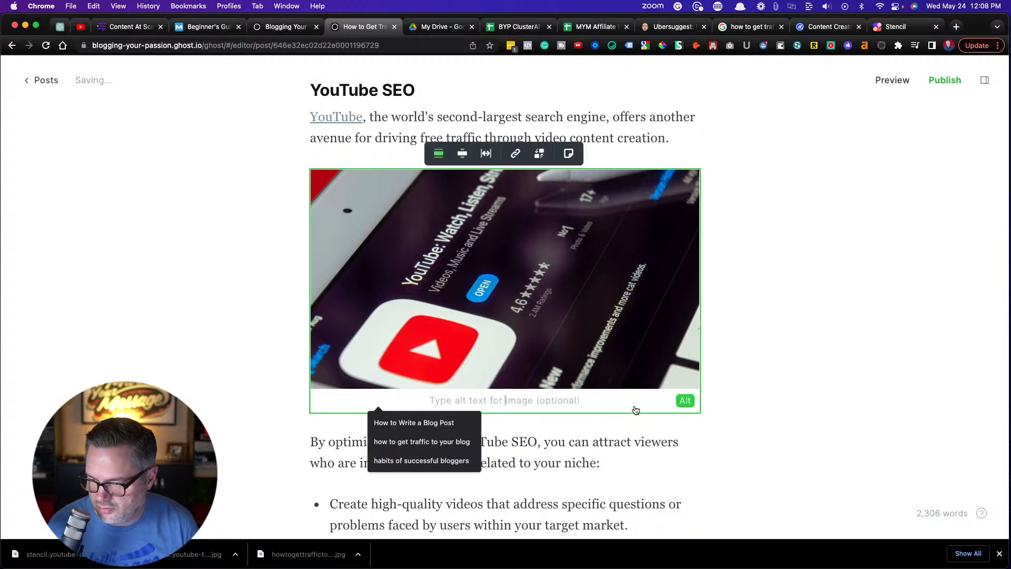
key("super+z")
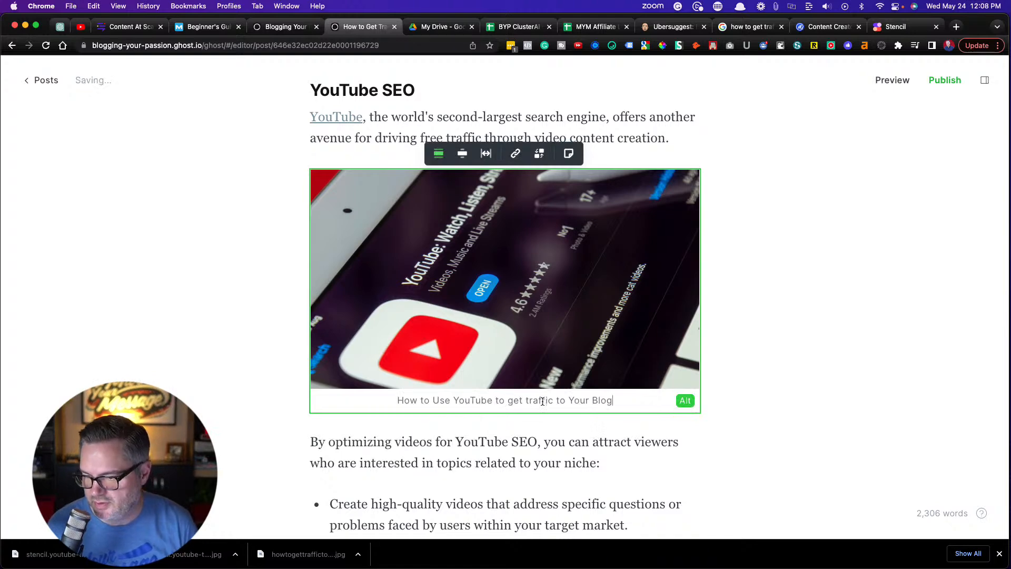
left_click(191, 374)
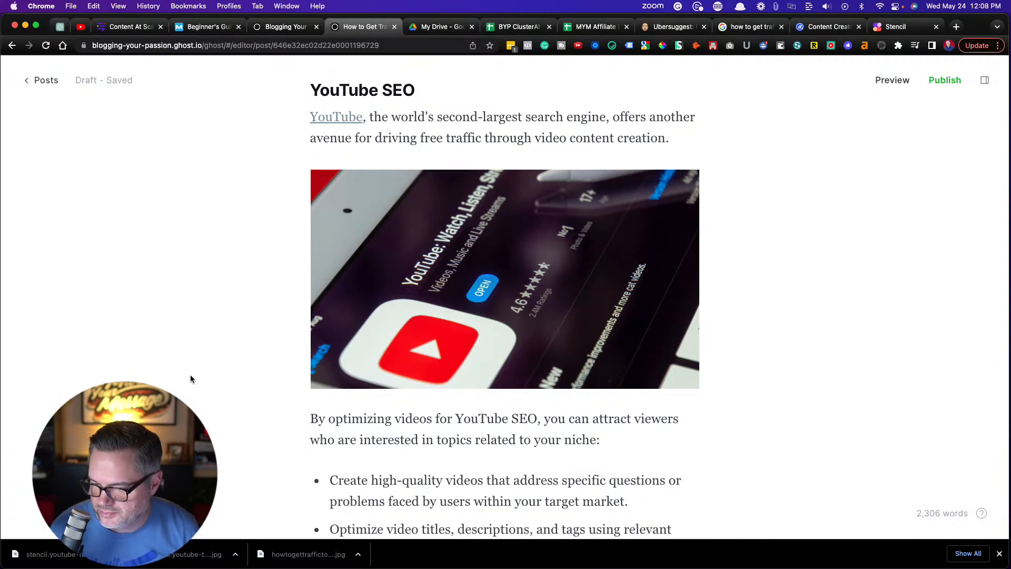
Add an empty paragraph after the opening paragraph of the Social Media Traffic section
scroll(204, 399, "down", 7)
scroll(203, 398, "down", 7)
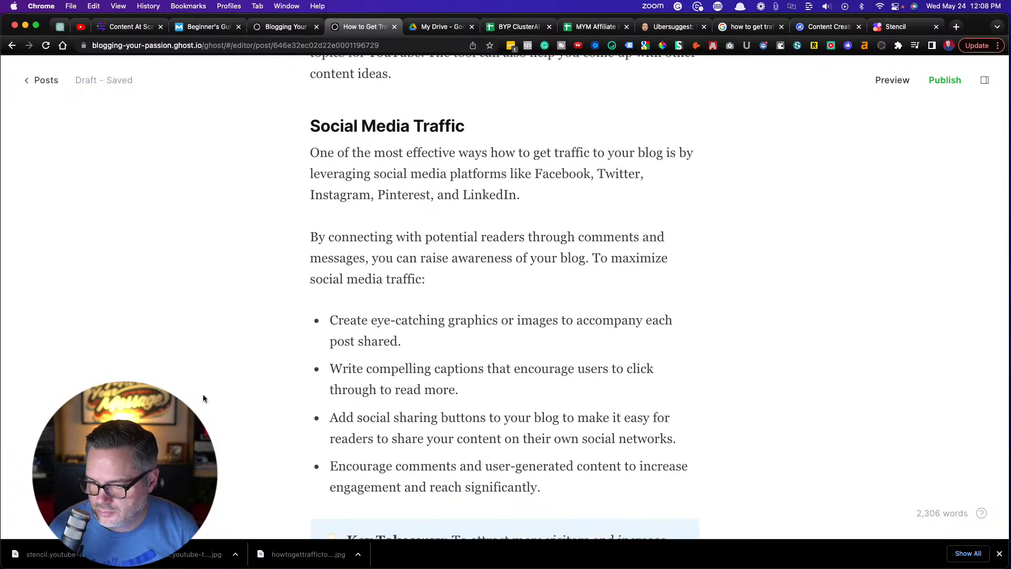
left_click(559, 198)
key("Return")
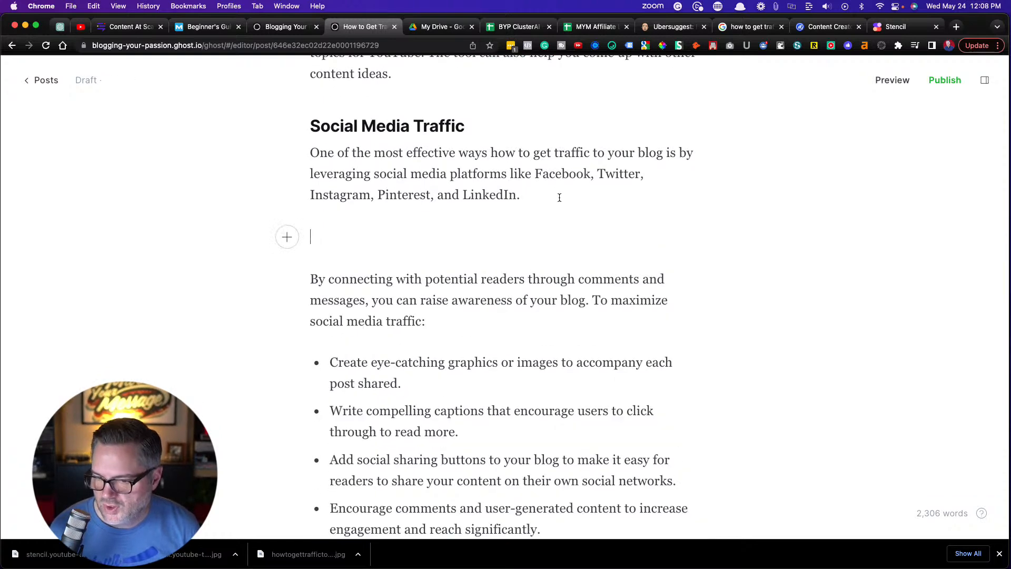
Switch to Stencil, search for "social media", use the white smartphone app-screen photo as background, and download it as a 1280 x 720 JPG
left_click(898, 26)
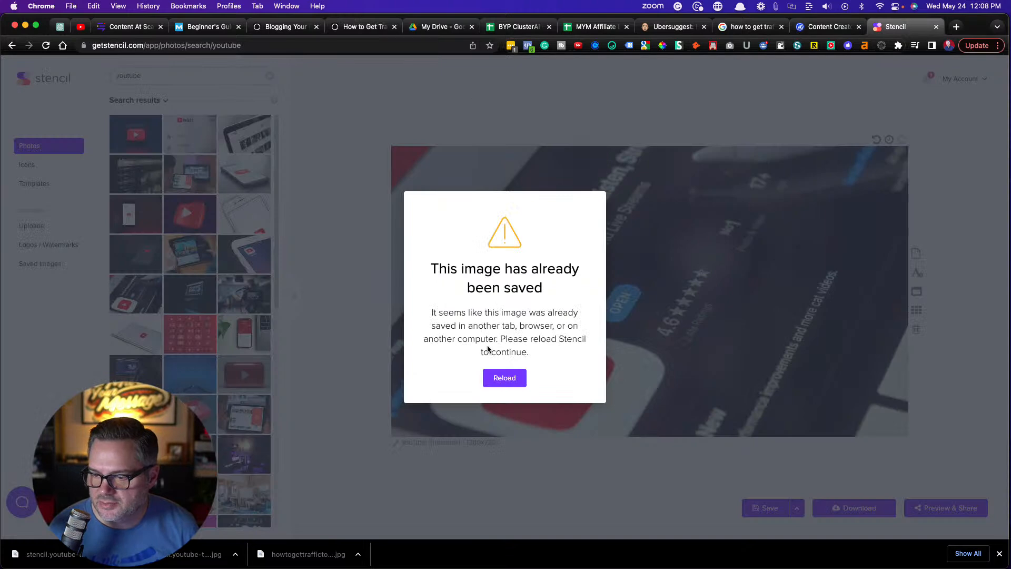
left_click(496, 379)
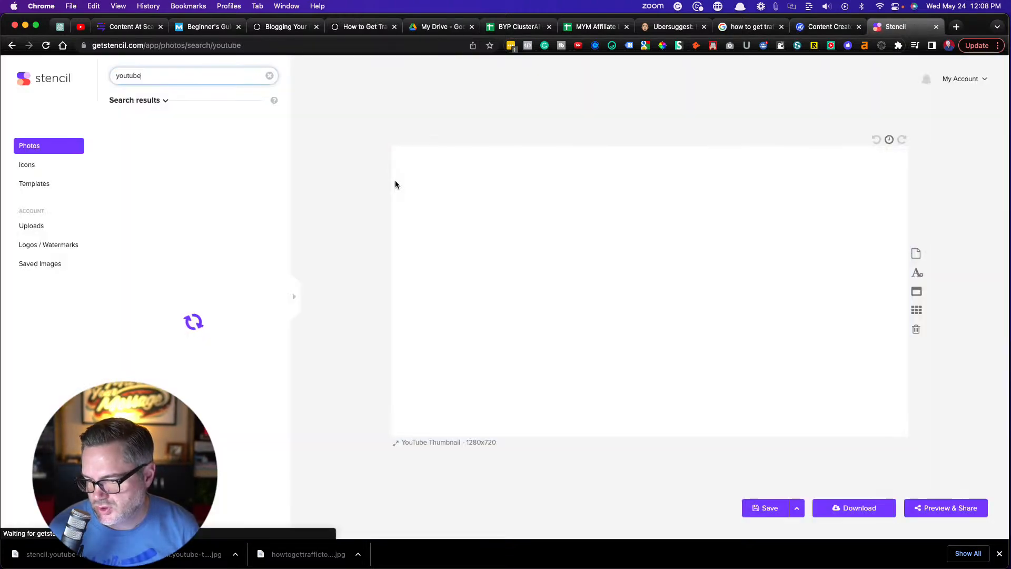
double_click(121, 75)
type("social media")
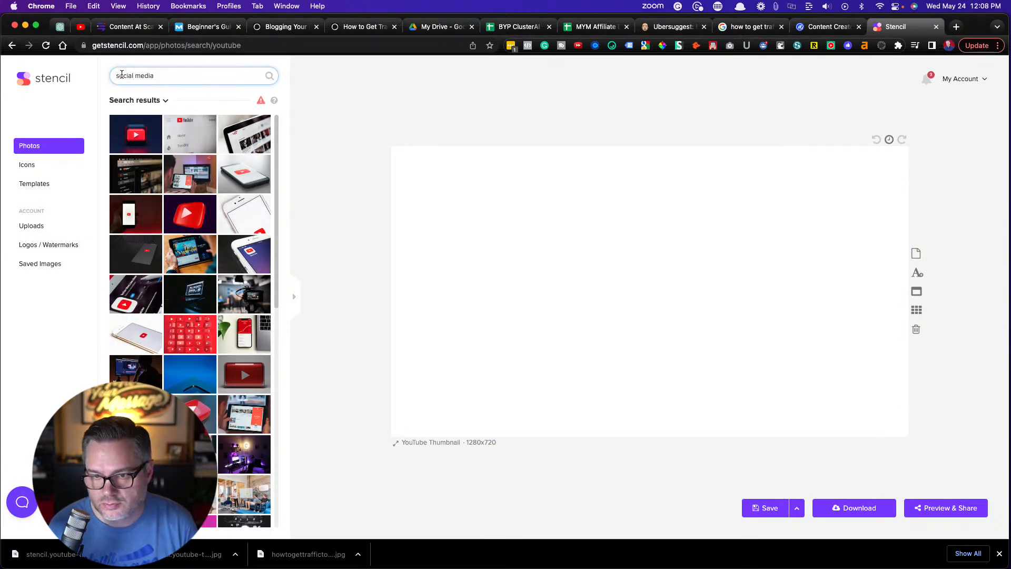
key("Return")
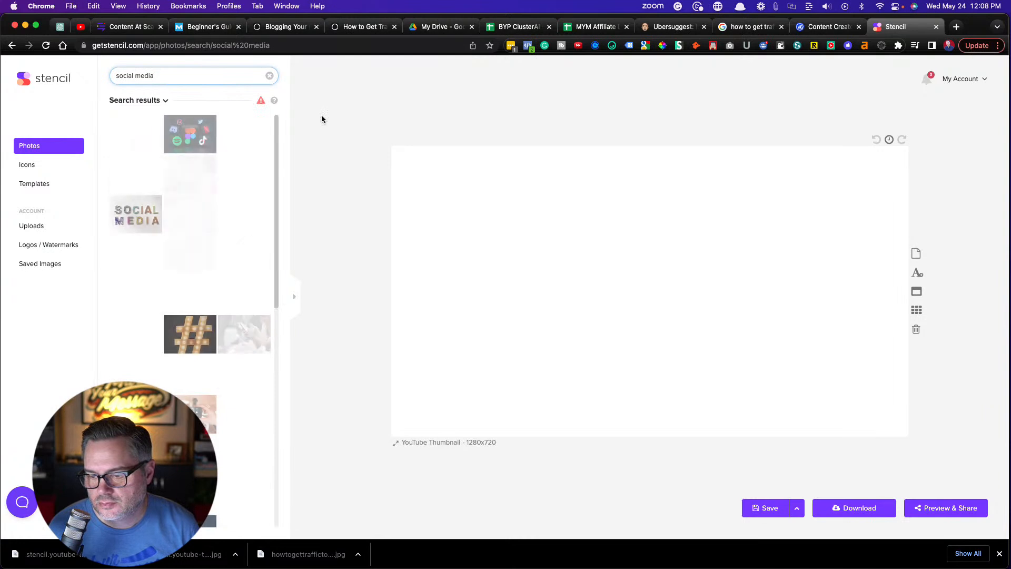
left_click(127, 142)
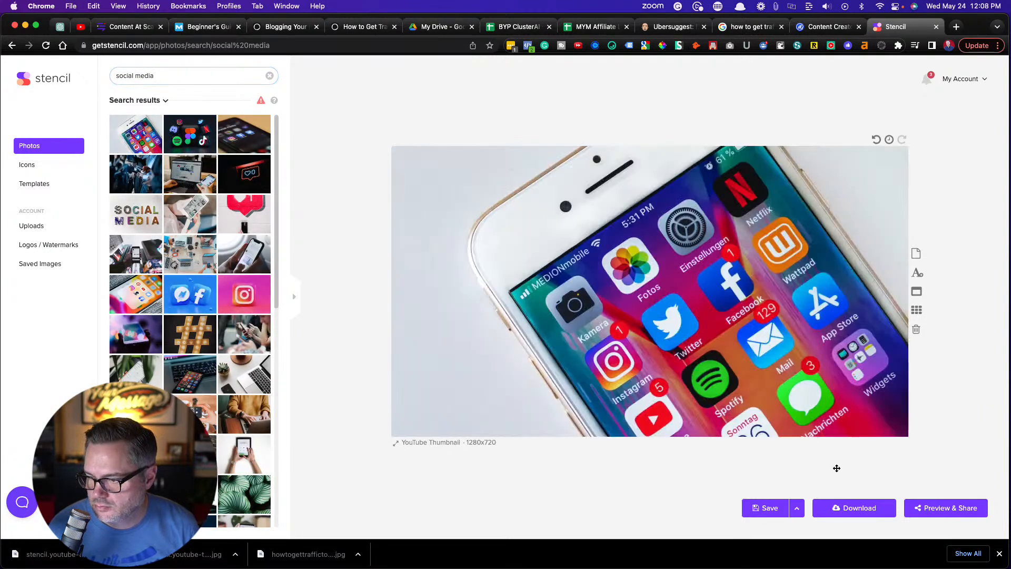
left_click(869, 508)
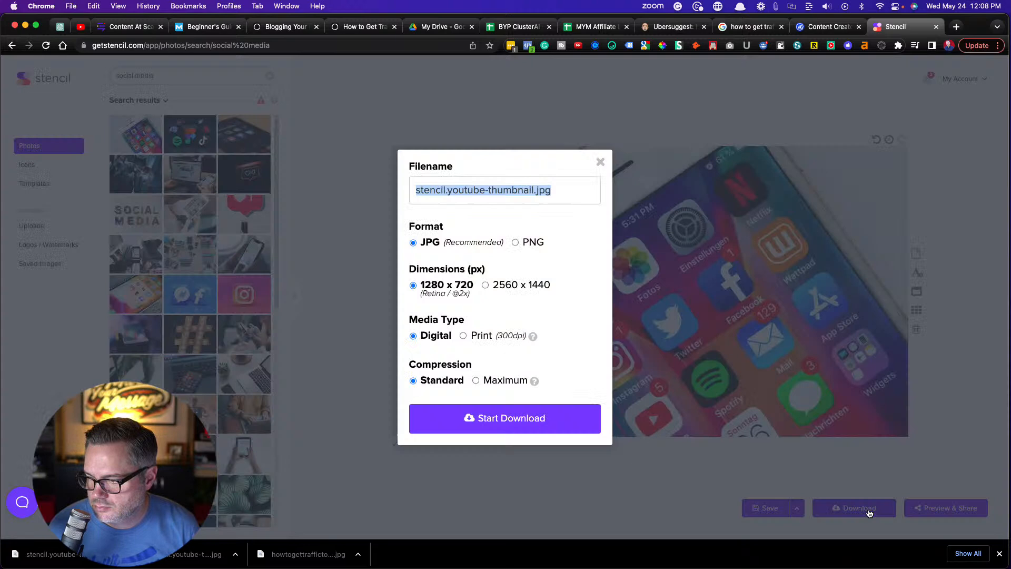
left_click(517, 422)
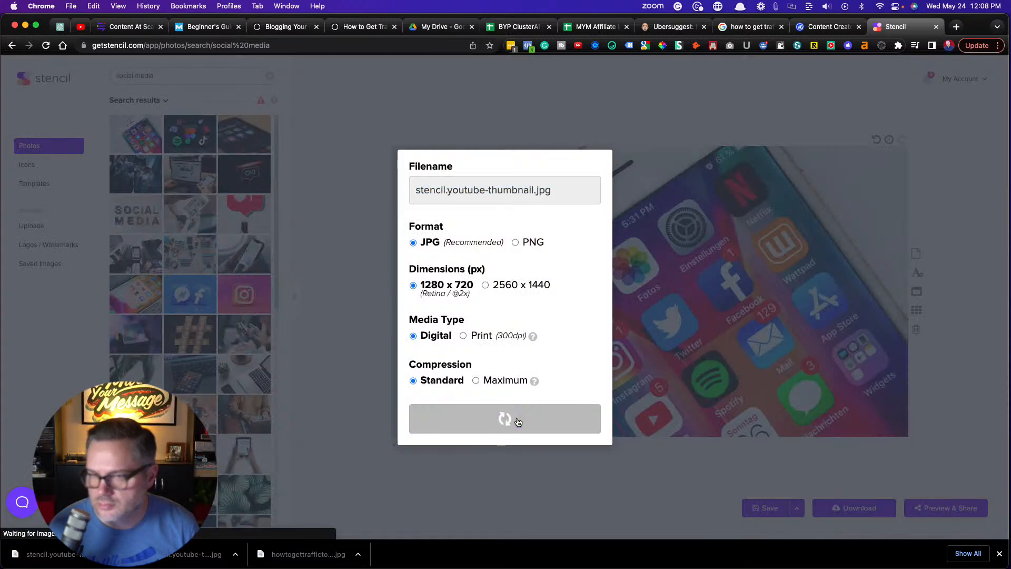
Return to the Ghost draft and insert stencil.youtube-thumbnail (83).jpg in the empty paragraph of the Social Media Traffic section
left_click(373, 30)
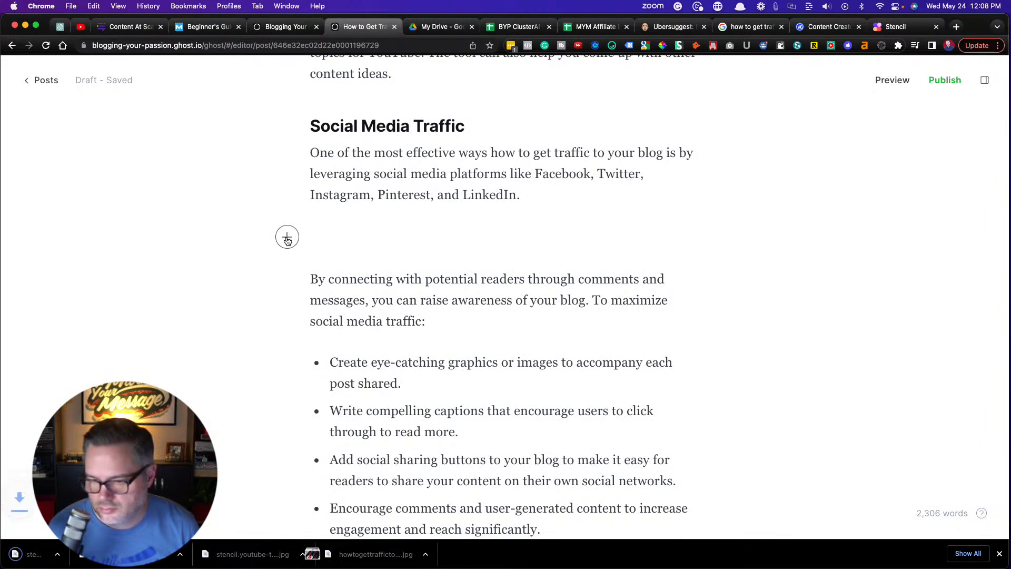
left_click(287, 240)
left_click(350, 267)
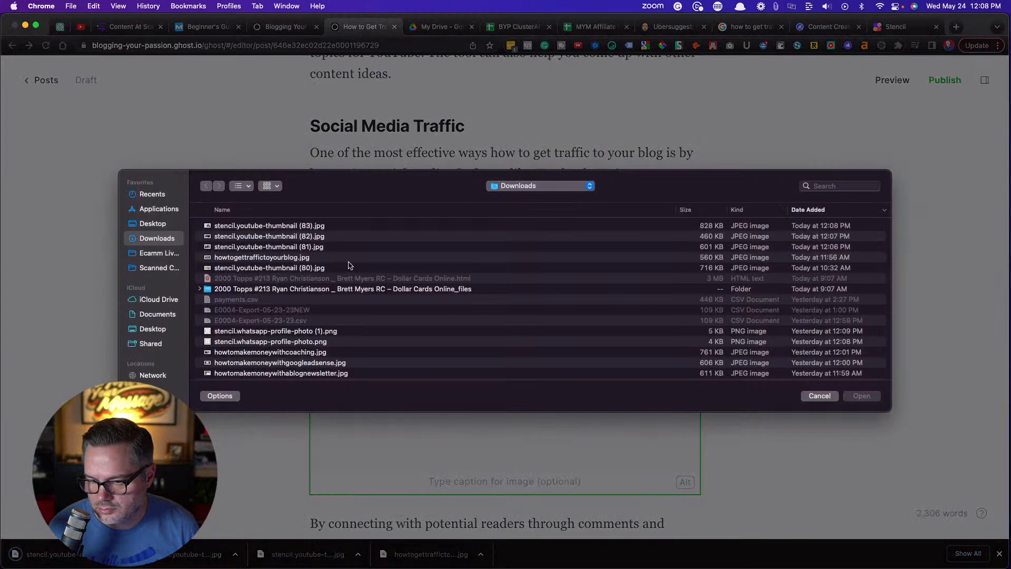
double_click(248, 228)
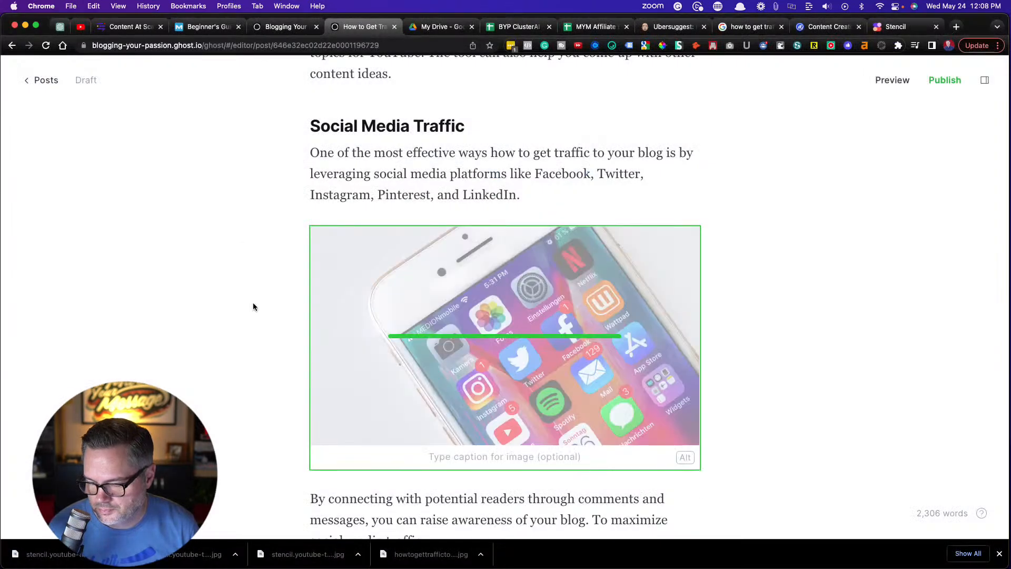
Set the social media image's alt text to "How to Use Social Media to Drive Traffic to your Blog"
left_click(685, 458)
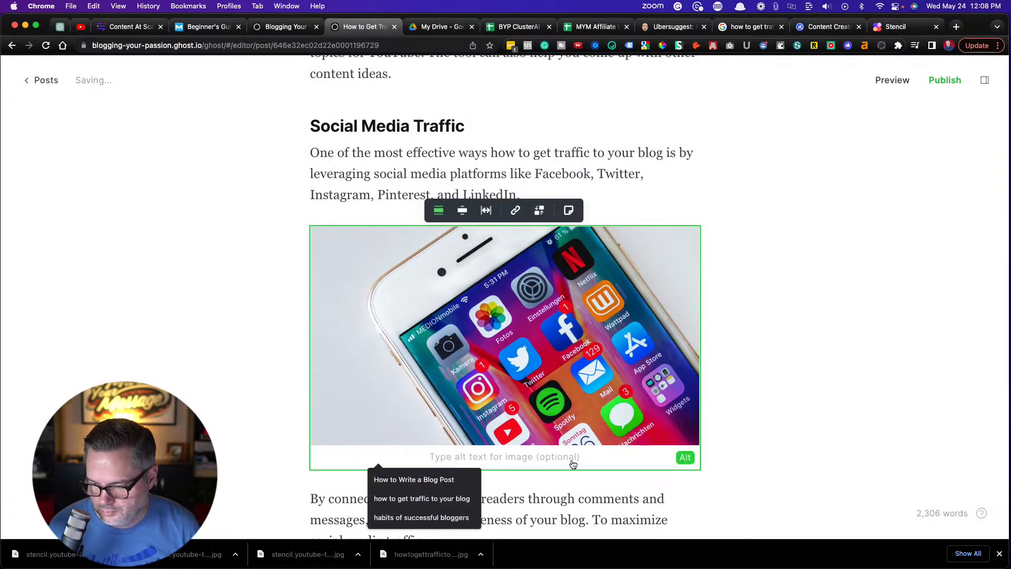
type("How to Use Social Media to Drive Traffic")
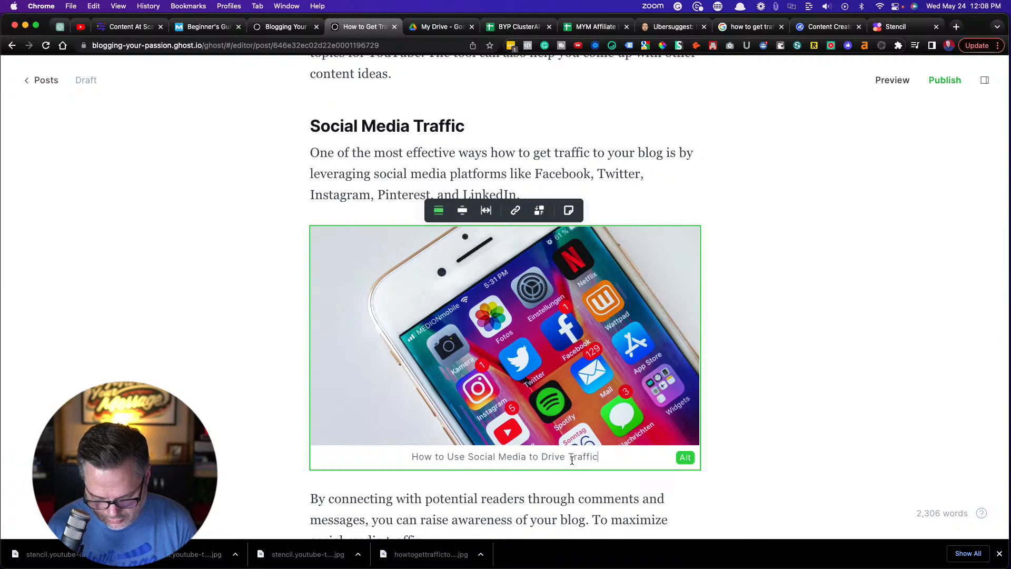
type("Blog")
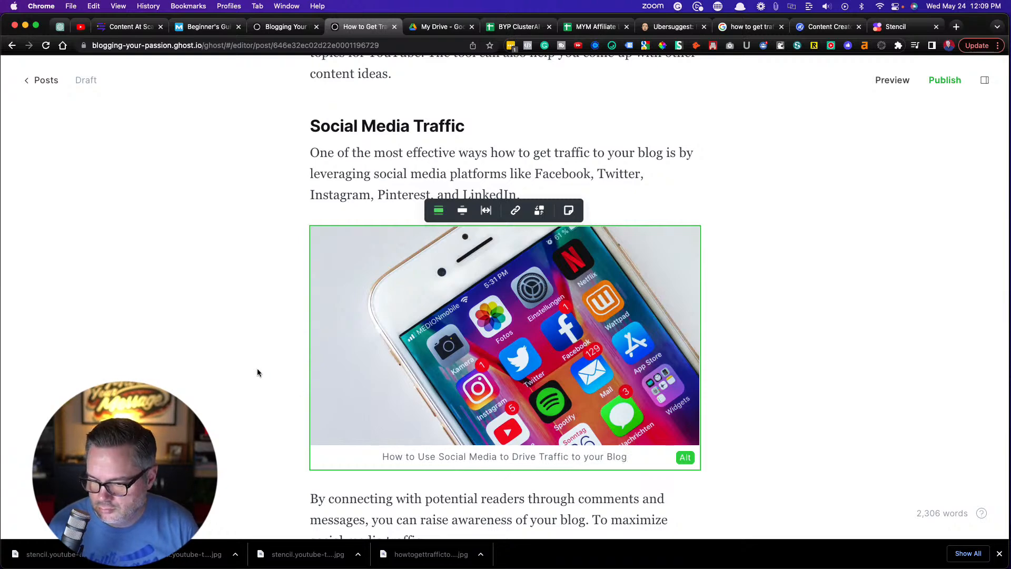
left_click(251, 363)
Add an empty paragraph after the first paragraph of the "Method 2. Paid Traffic" section
scroll(251, 363, "down", 6)
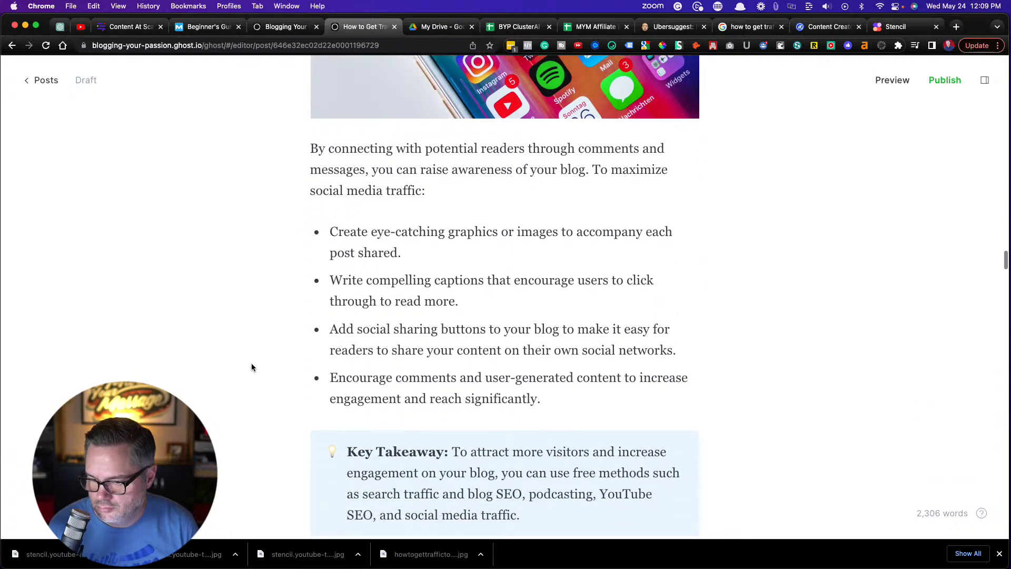
scroll(251, 364, "down", 10)
scroll(251, 367, "down", 3)
scroll(252, 367, "up", 5)
scroll(251, 367, "down", 3)
scroll(251, 367, "down", 4)
scroll(251, 367, "up", 6)
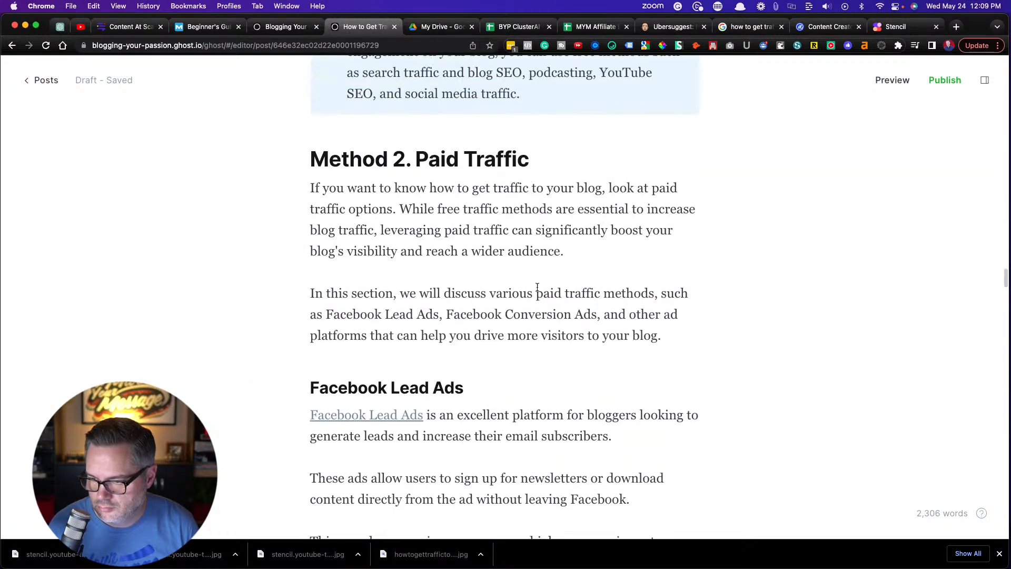
left_click(577, 258)
key("Return")
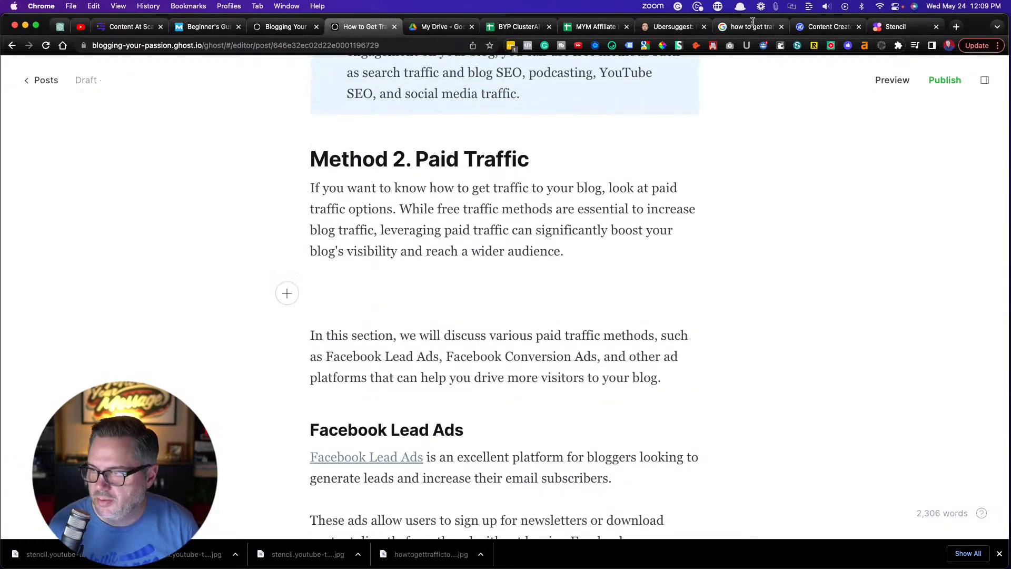
Switch to Stencil, search for "facebook ads", use the laptop photo showing the Facebook ads page, and download it as a 1280 x 720 JPG
left_click(895, 27)
left_click(495, 379)
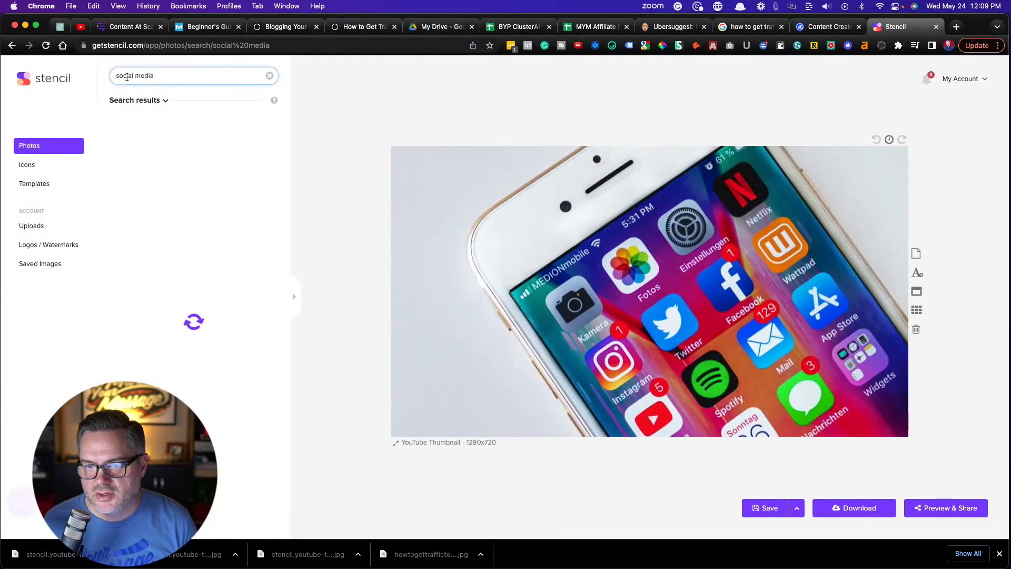
triple_click(127, 77)
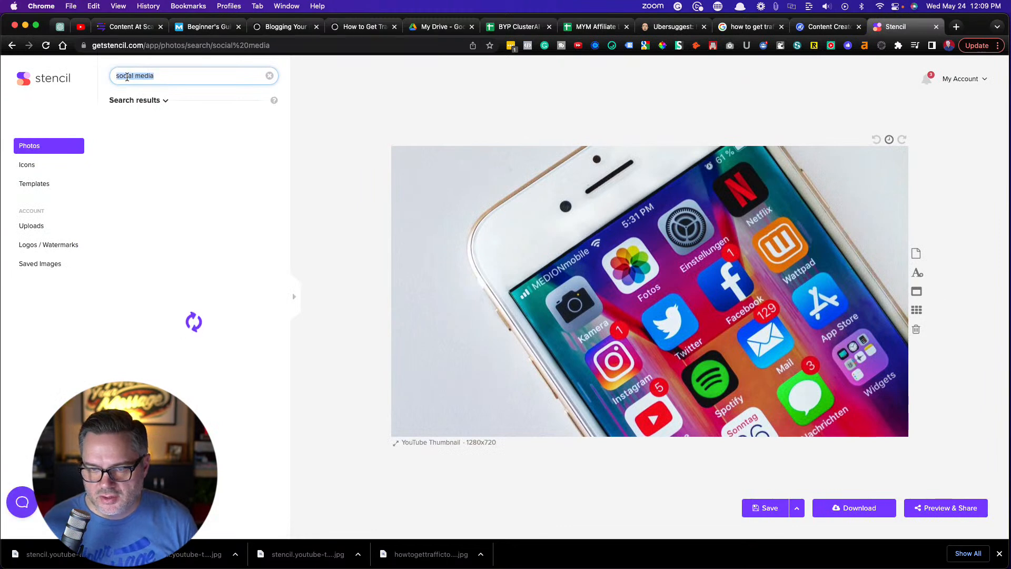
type("facebook ads")
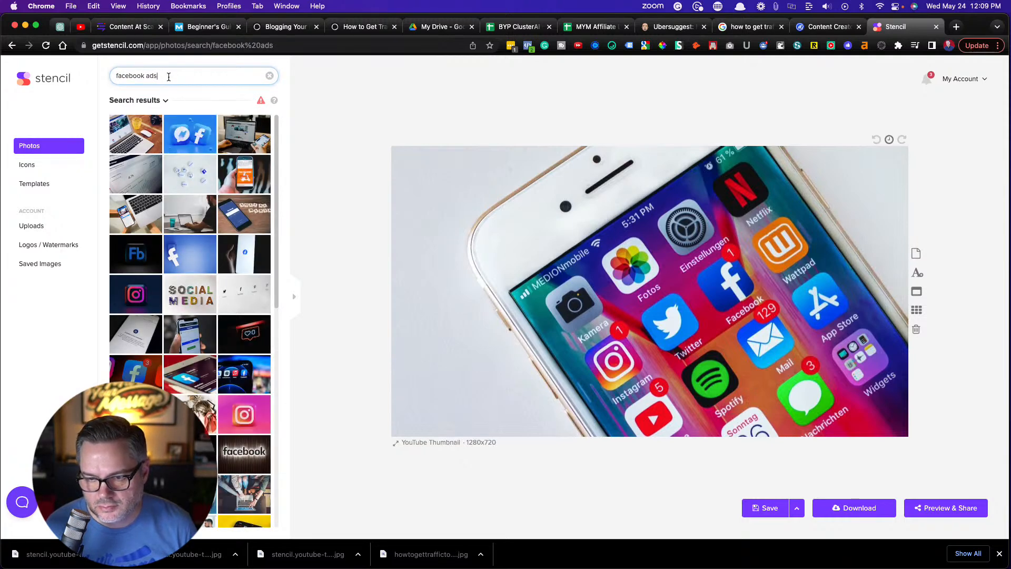
left_click(131, 142)
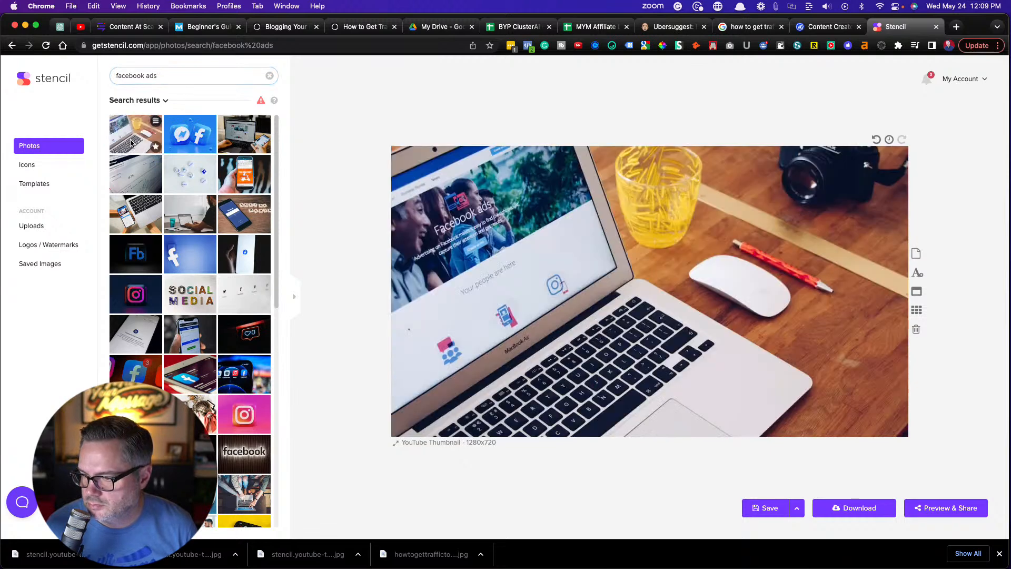
left_click(872, 508)
left_click(522, 424)
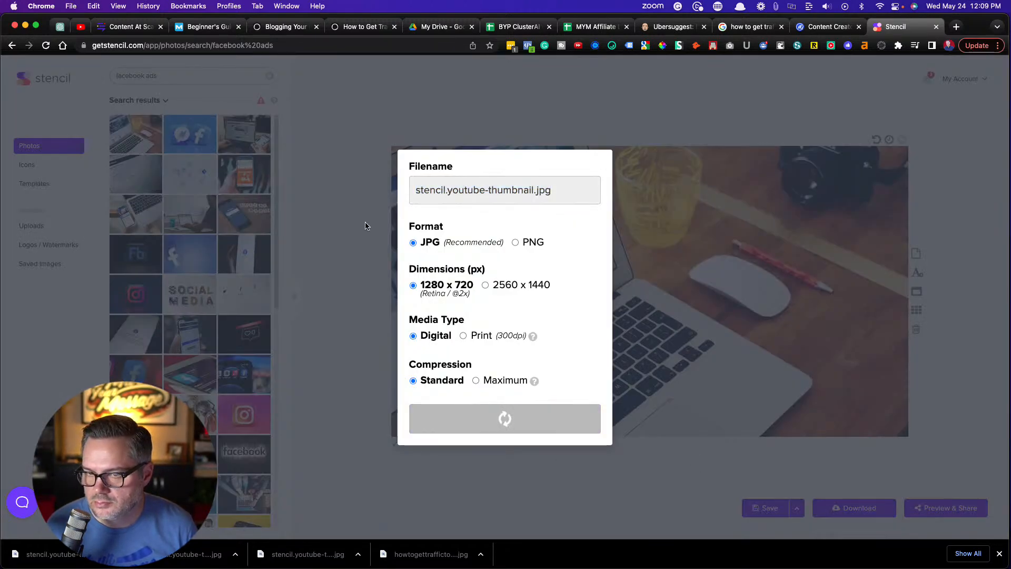
Return to the Ghost draft and insert the newly downloaded Facebook ads image in the empty paragraph of the Paid Traffic section
left_click(363, 26)
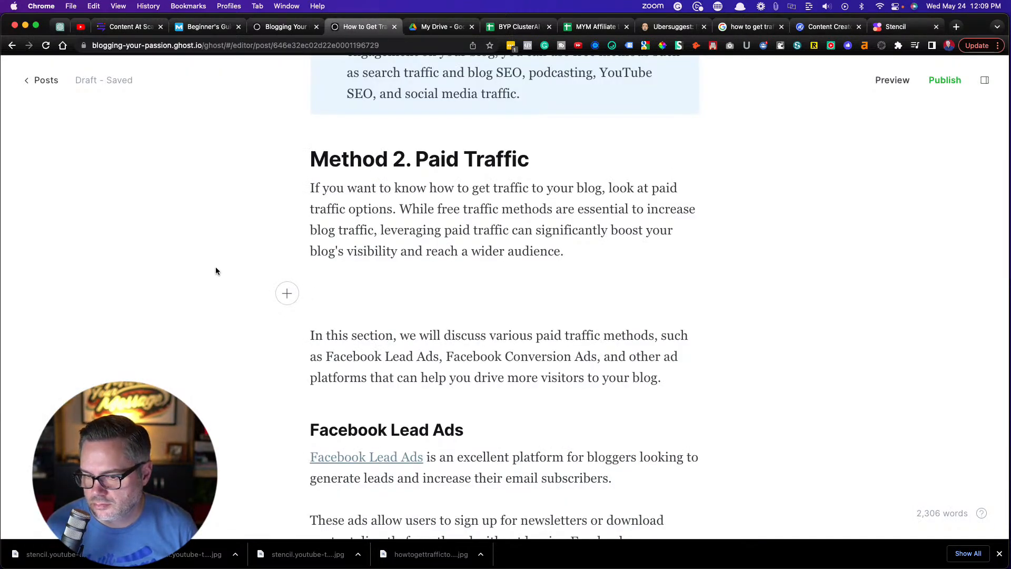
left_click(287, 294)
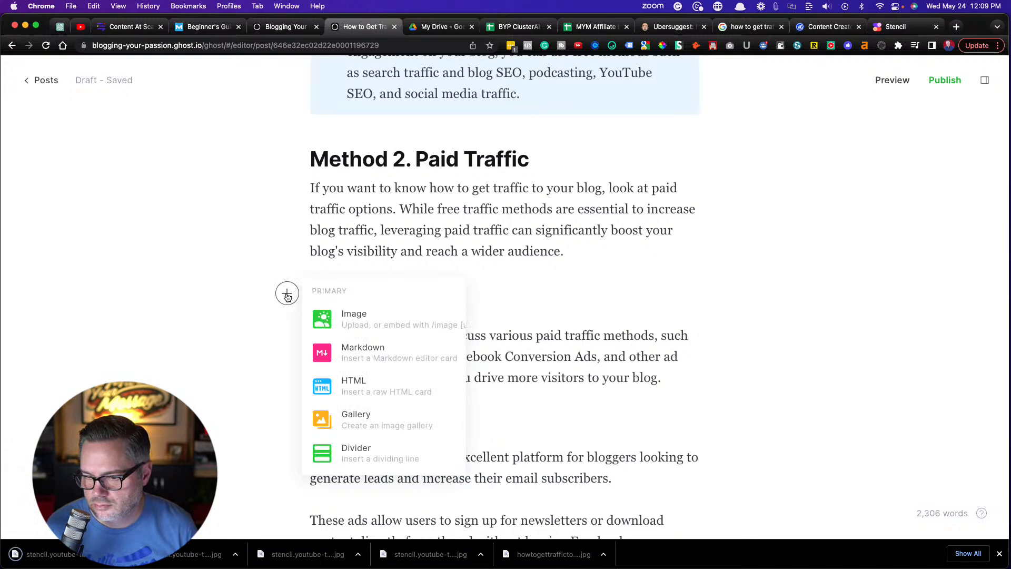
left_click(350, 318)
double_click(250, 226)
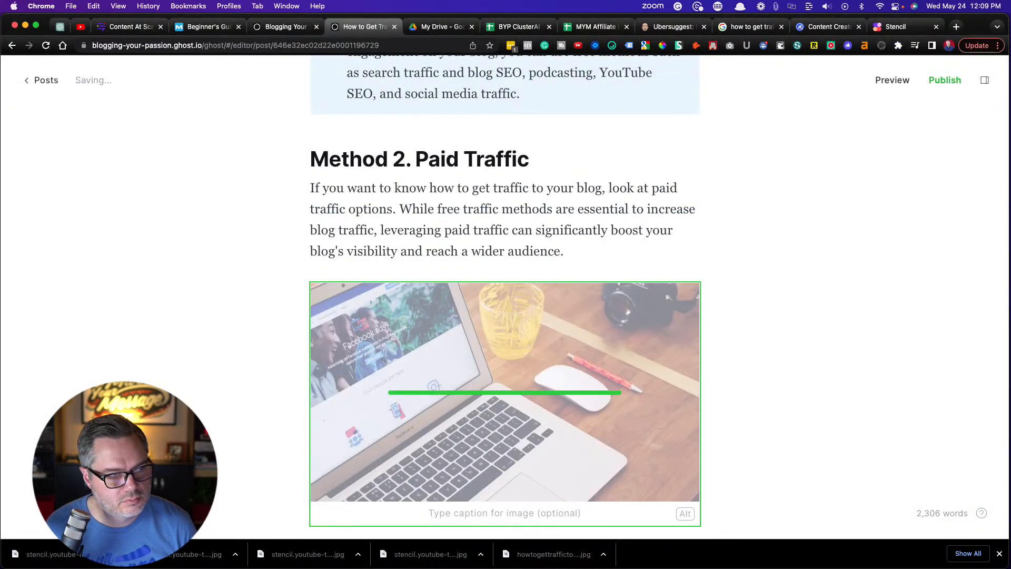
Set the Facebook ads image's alt text to "how to use Facebook ads to drive traffic to your blog"
scroll(238, 267, "down", 4)
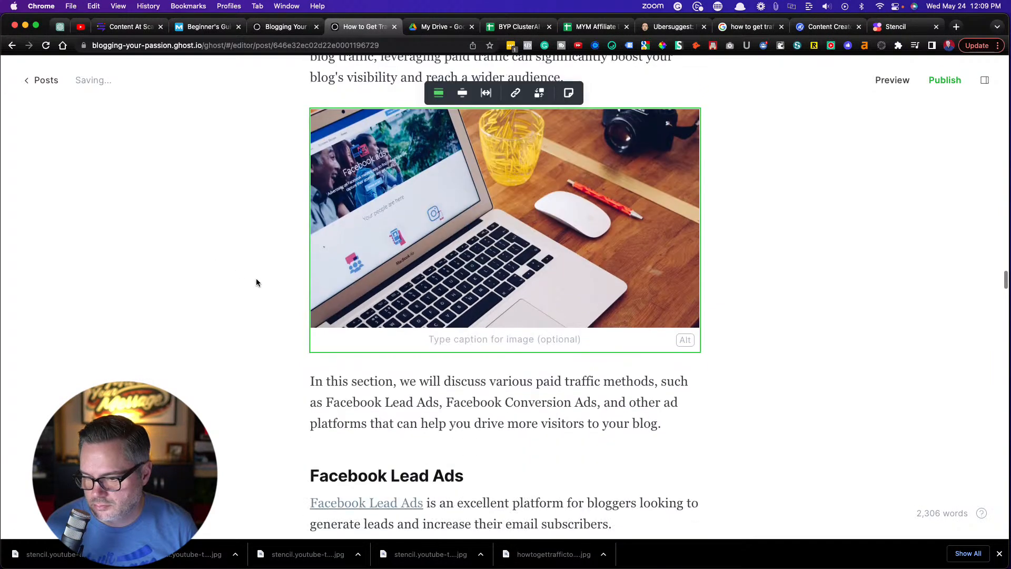
left_click(685, 341)
type("how t")
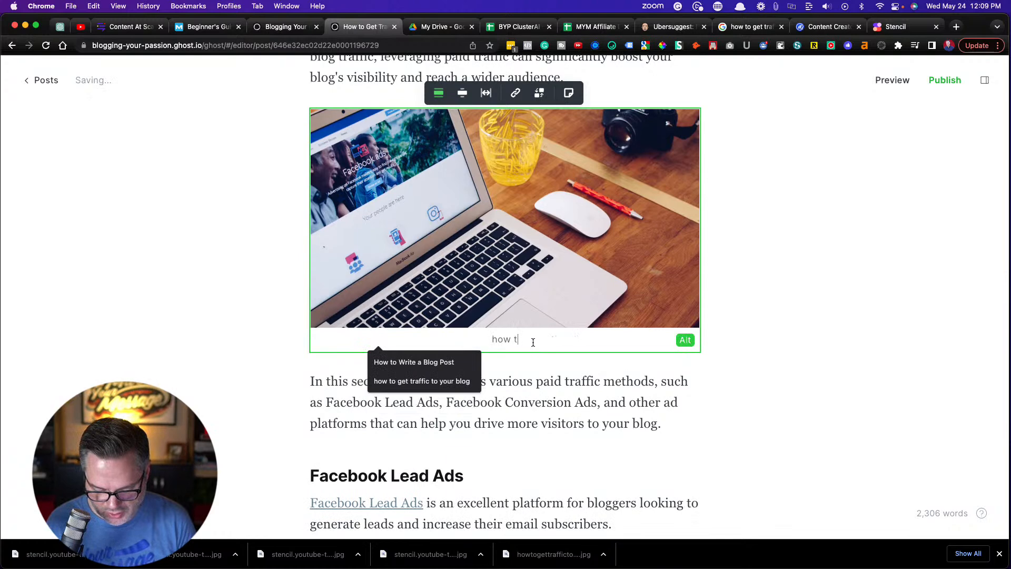
type("o use Facebook ads to drive traffic to your blog")
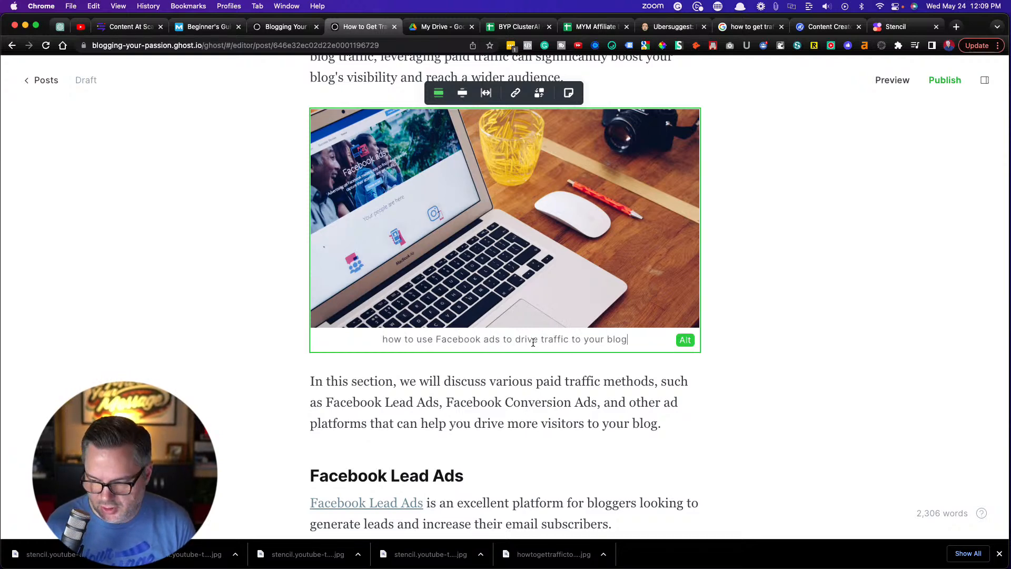
left_click(230, 300)
Add an empty paragraph after the opening paragraph of the Guest Podcasting section
scroll(230, 301, "down", 5)
scroll(230, 303, "down", 14)
scroll(230, 303, "down", 20)
scroll(230, 303, "down", 15)
scroll(231, 303, "down", 6)
scroll(230, 303, "up", 3)
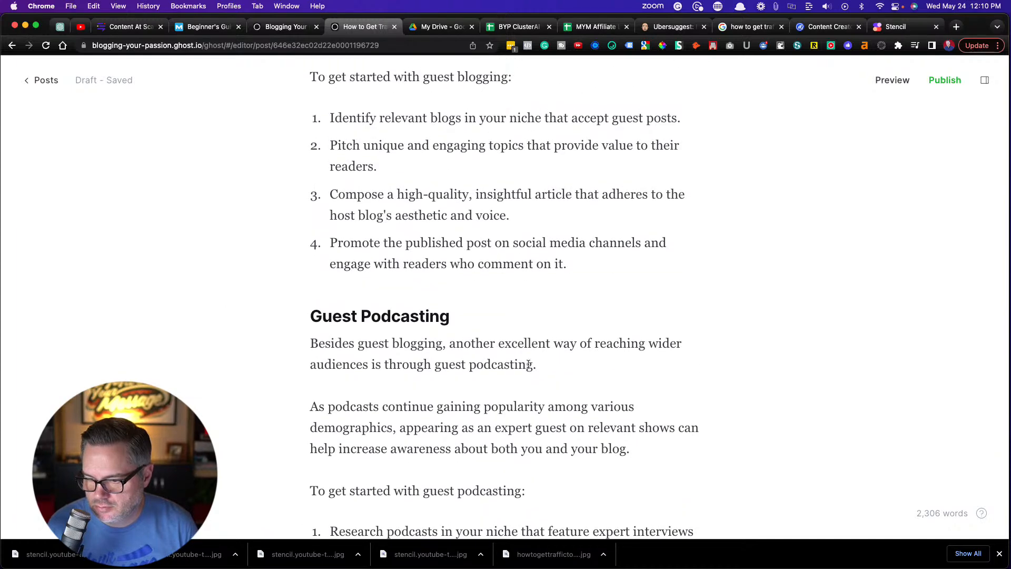
left_click(558, 373)
key("Return")
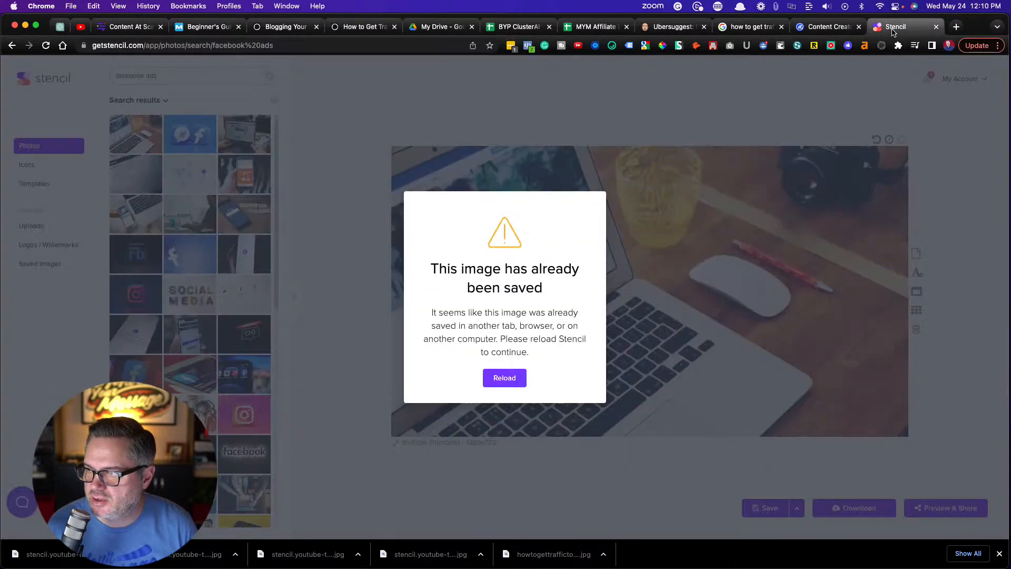
Switch to Stencil and search the photos for "podcasting"
left_click(898, 26)
left_click(499, 383)
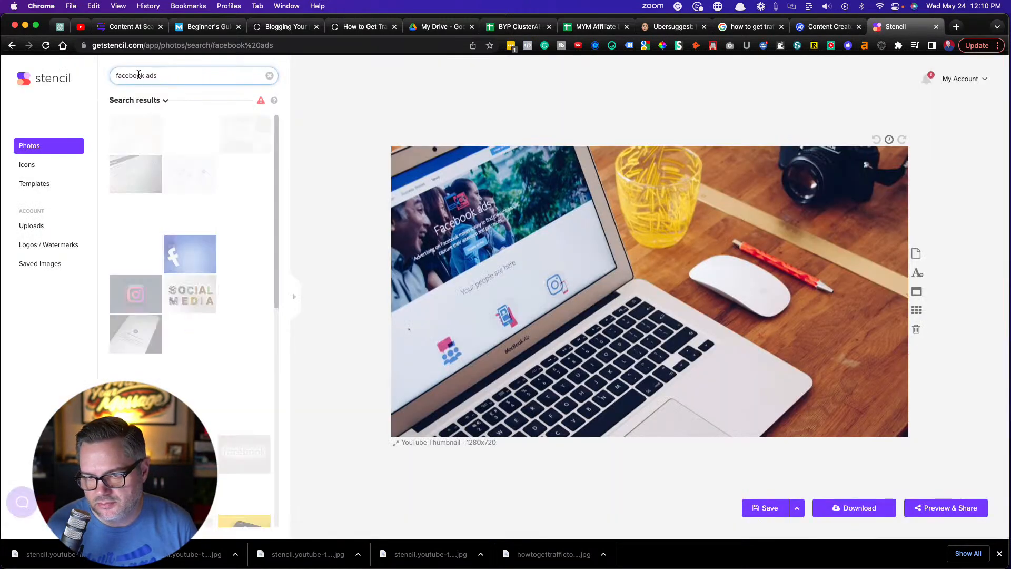
triple_click(138, 74)
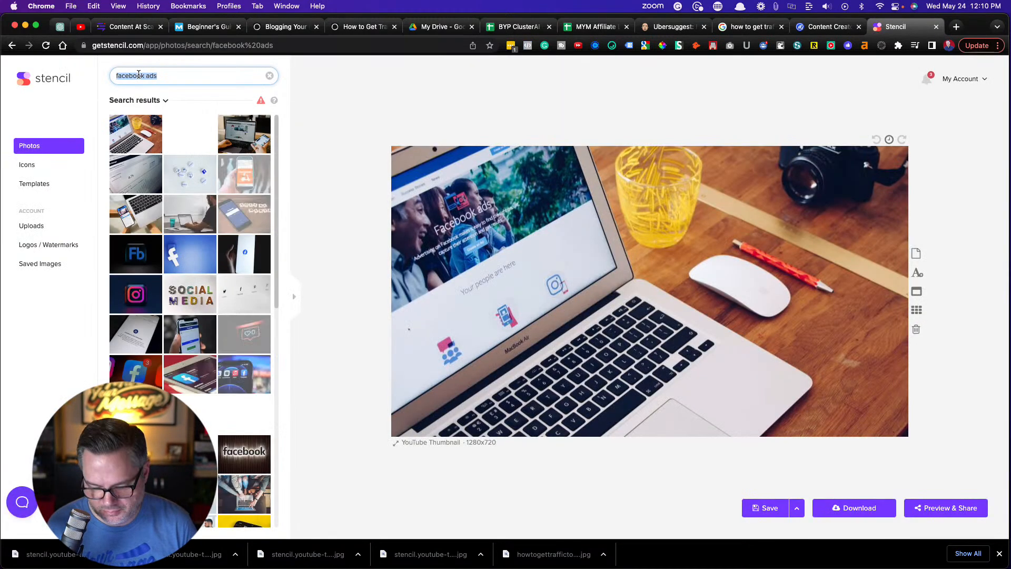
type("podcasting")
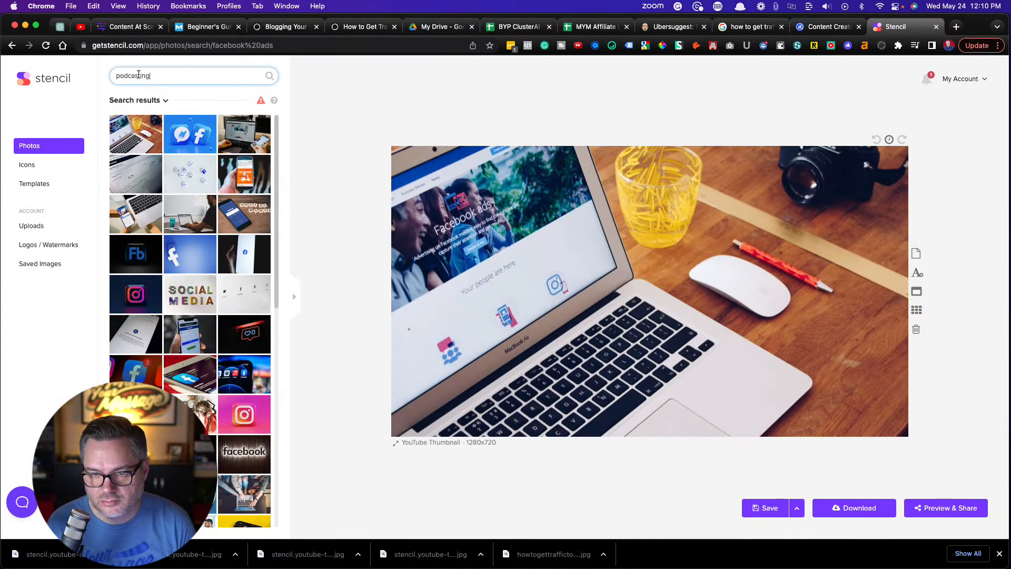
key("Return")
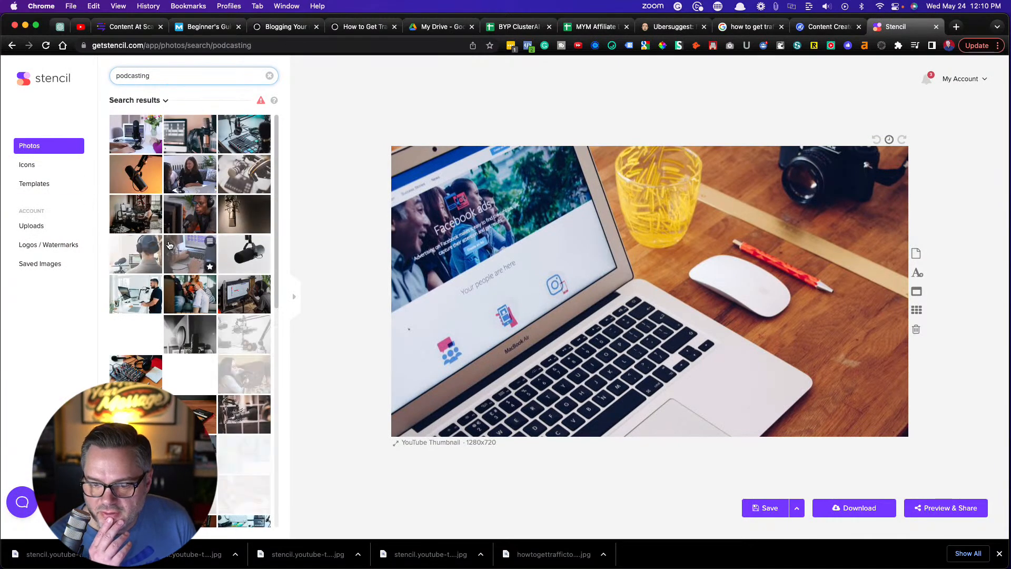
Use the photo of a RØDE microphone against a blue wall, download it as a 1280 x 720 JPG, and return to the Ghost draft
scroll(169, 245, "down", 3)
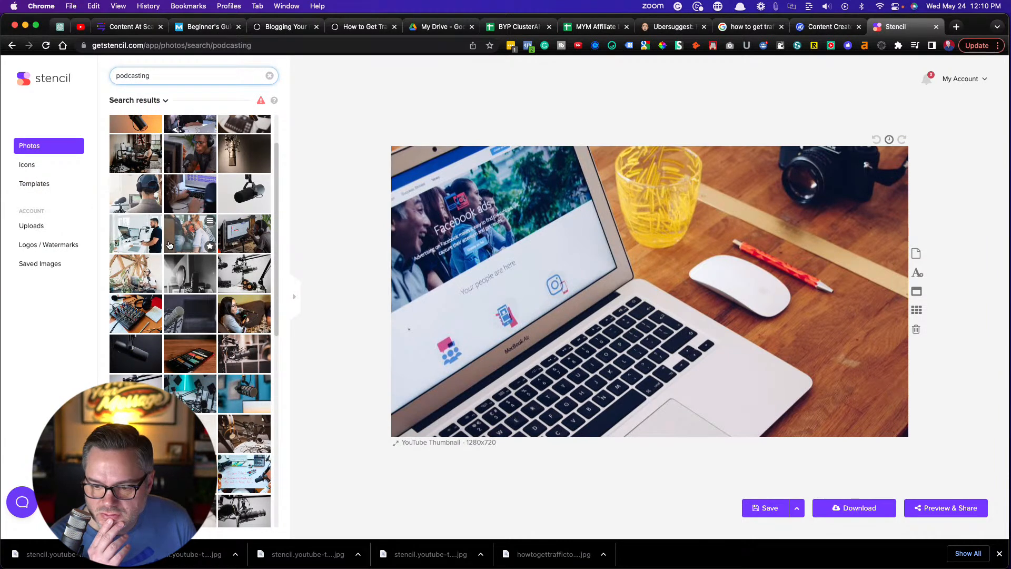
scroll(170, 245, "down", 3)
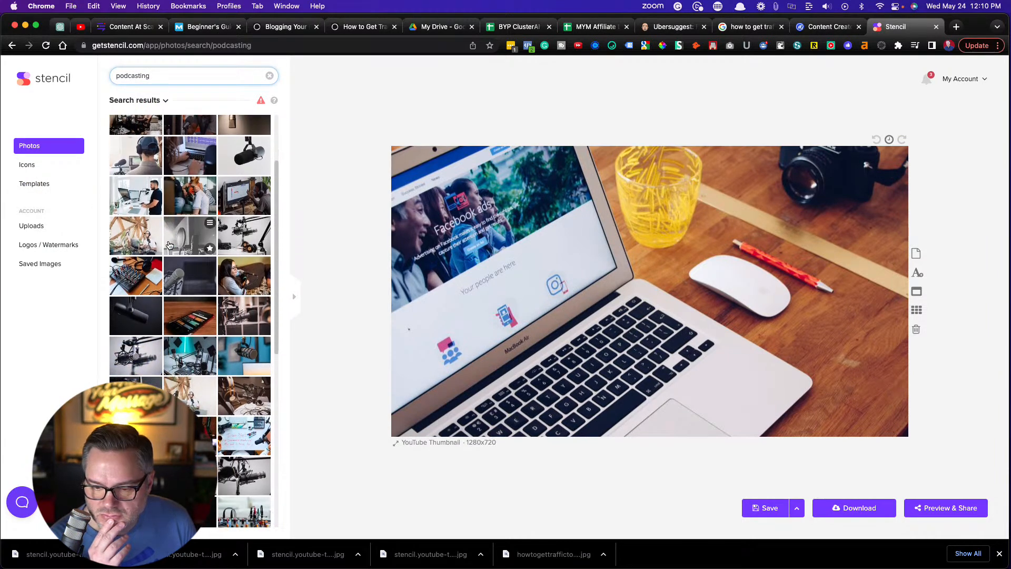
left_click(247, 341)
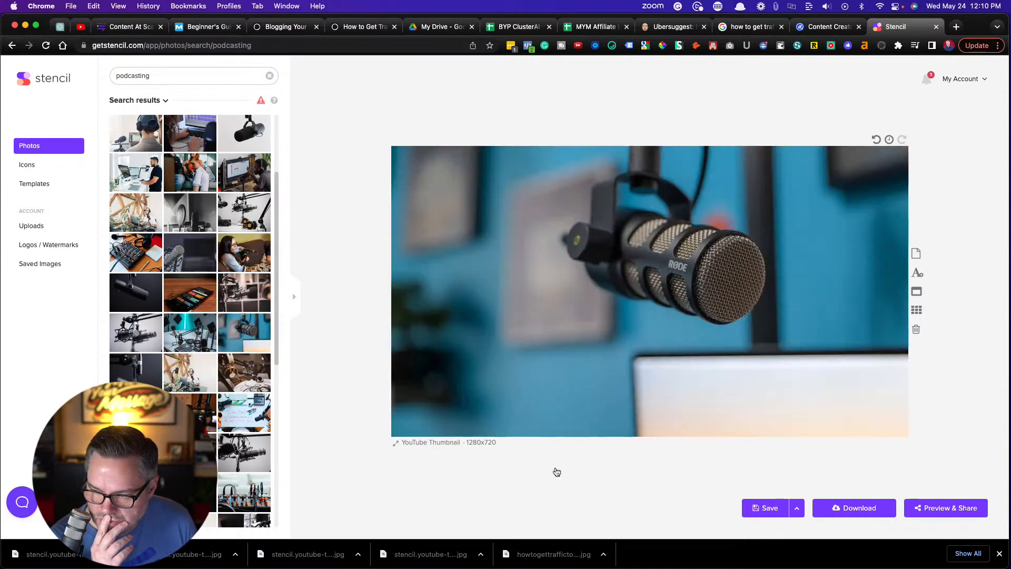
left_click(852, 508)
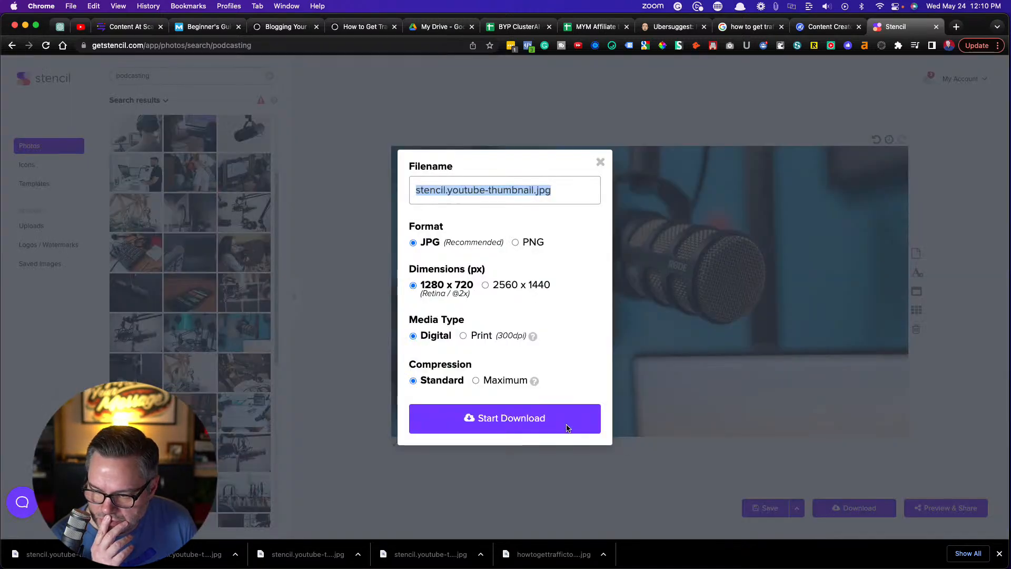
left_click(469, 417)
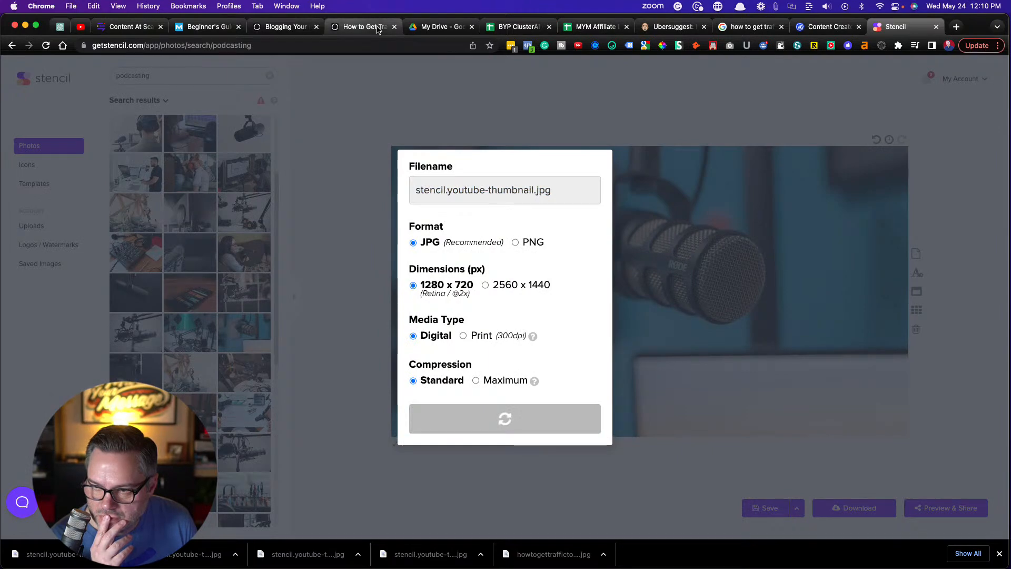
left_click(378, 28)
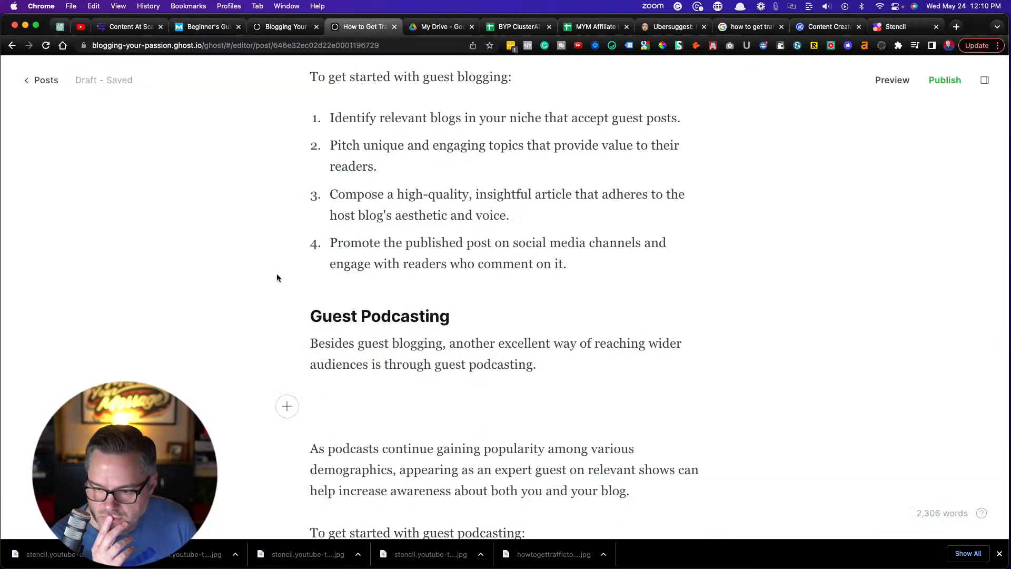
left_click(287, 408)
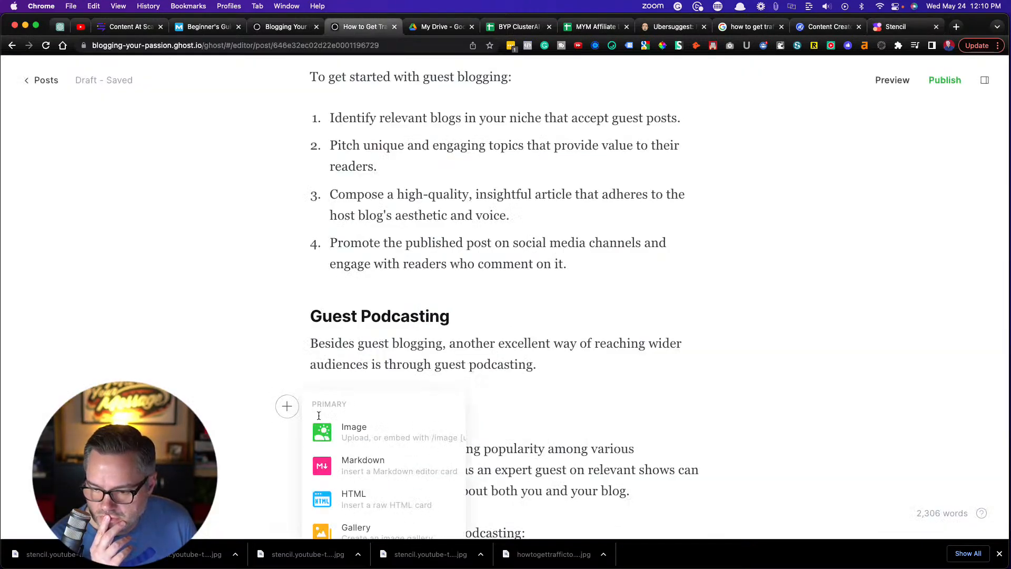
left_click(355, 429)
double_click(256, 228)
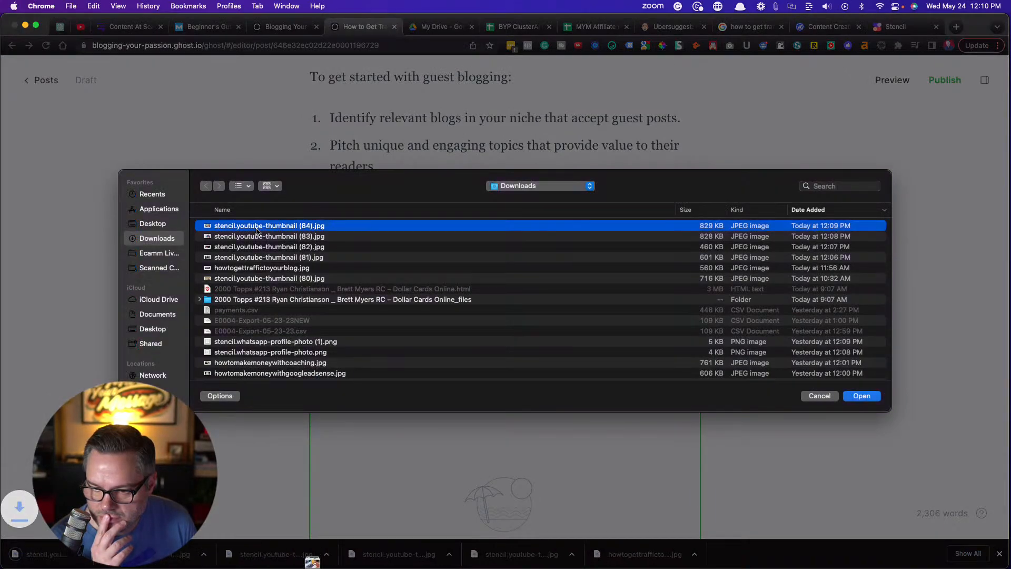
scroll(422, 369, "down", 3)
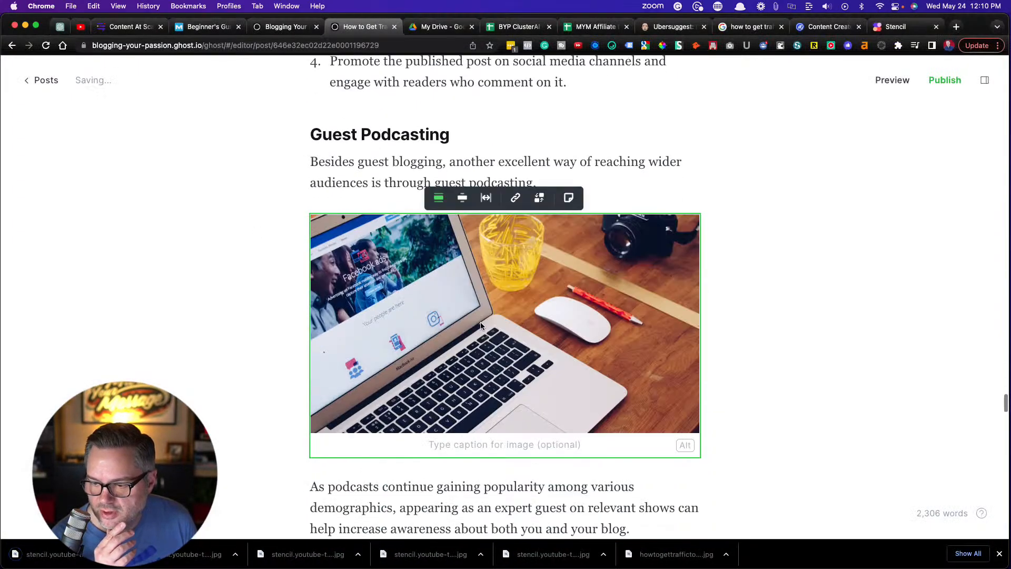
key("BackSpace")
key("Return")
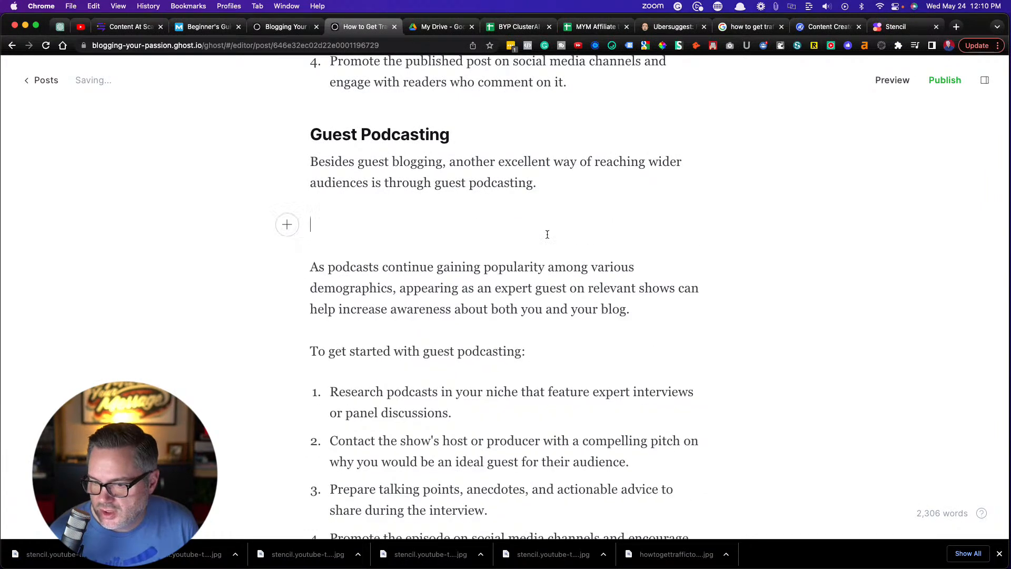
Insert the image stencil.youtube-thumbnail (85).jpg in the empty paragraph of the Guest Podcasting section
left_click(287, 225)
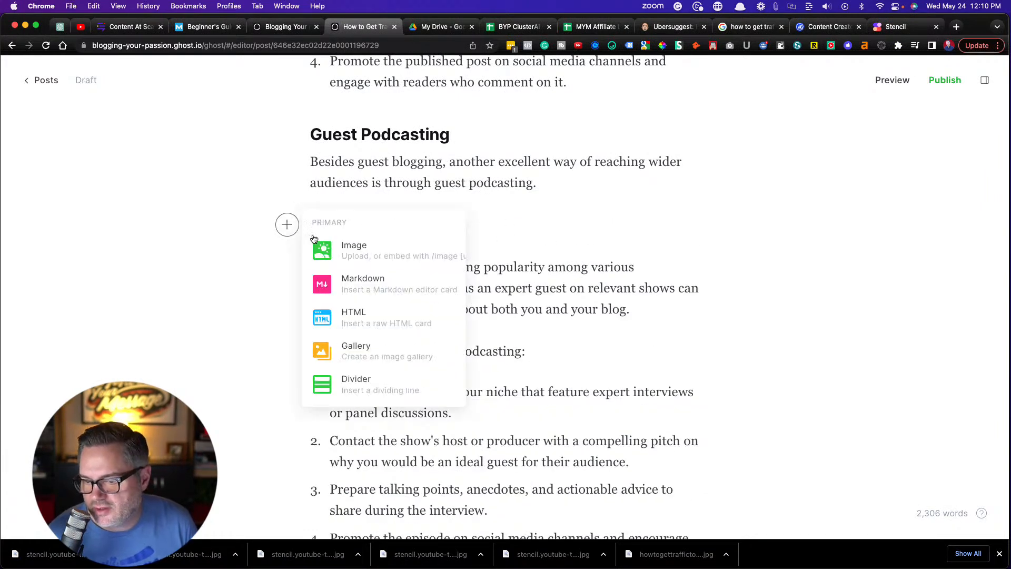
left_click(350, 251)
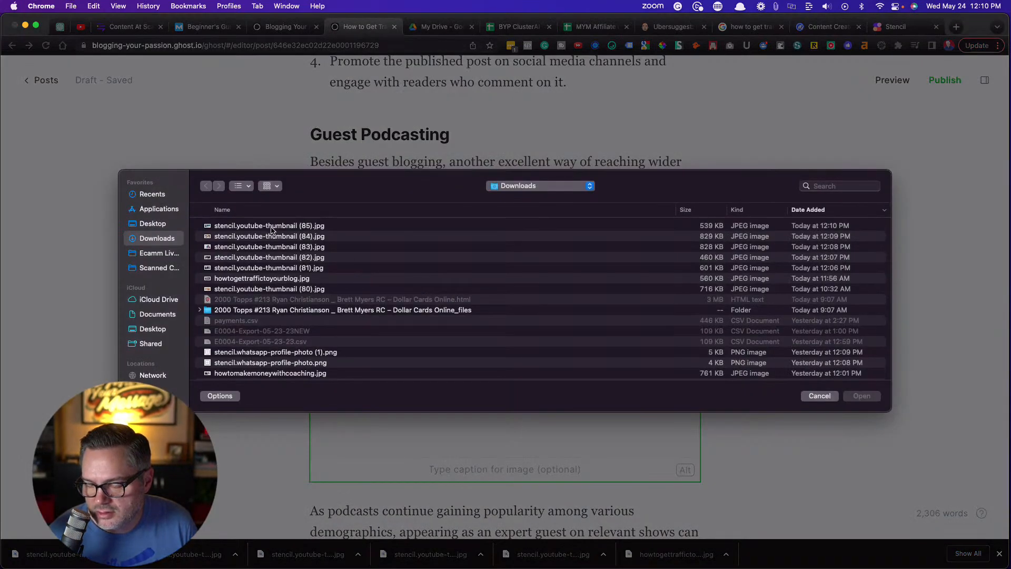
double_click(270, 226)
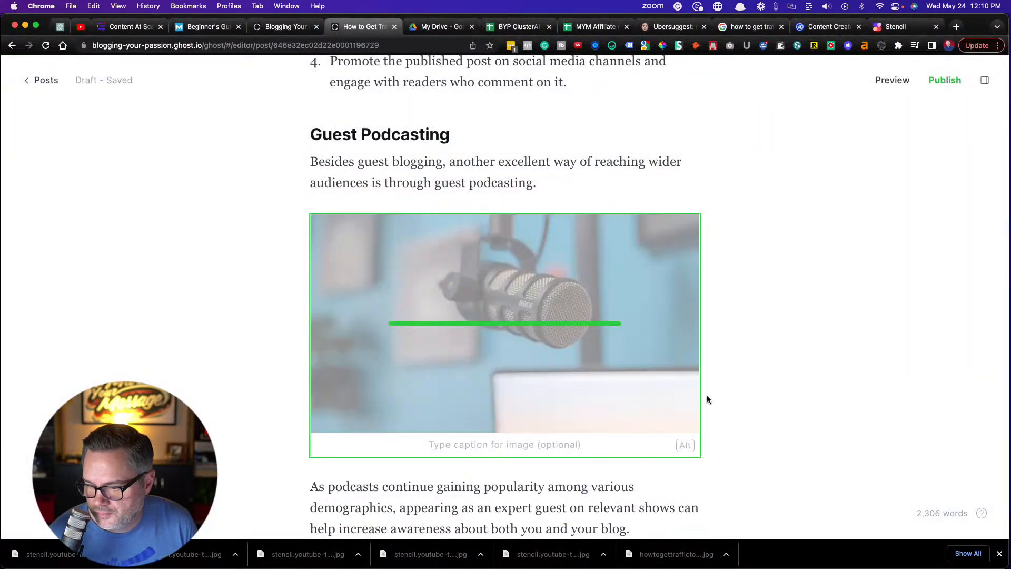
Set the microphone image's alt text to "How to use guest podcasting to drive traffic to your blog"
left_click(687, 445)
type("How to use guest podcasting to drive traffic to")
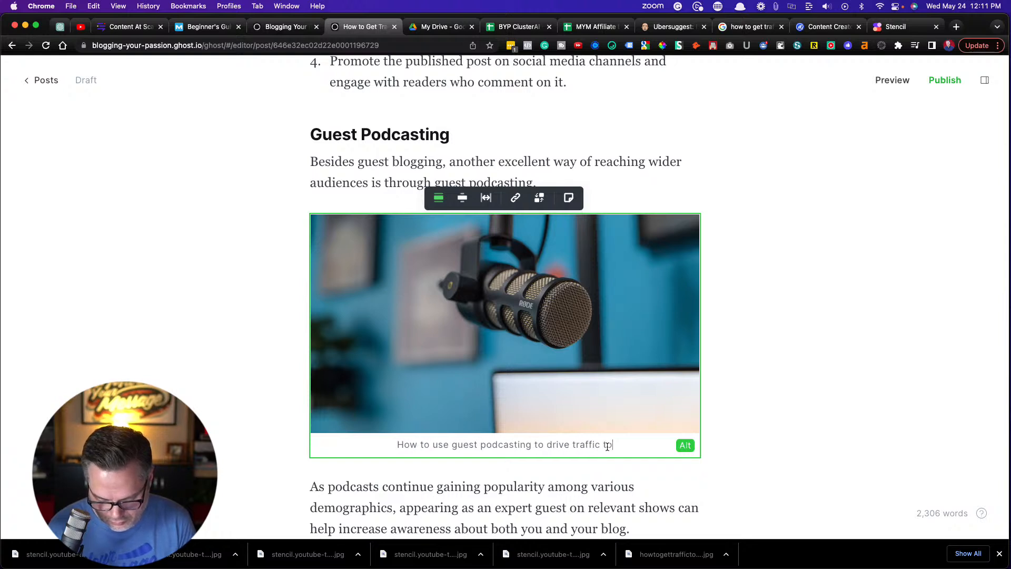
type("log")
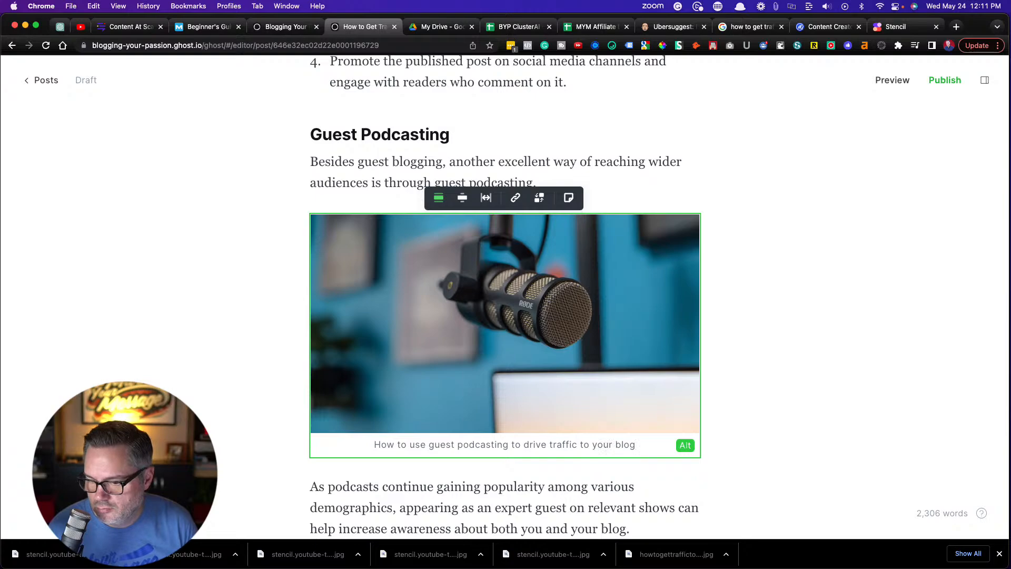
left_click(609, 491)
Review the rest of the draft down to the FAQs, and check the sections back up to the introduction
scroll(609, 491, "down", 4)
scroll(505, 295, "down", 12)
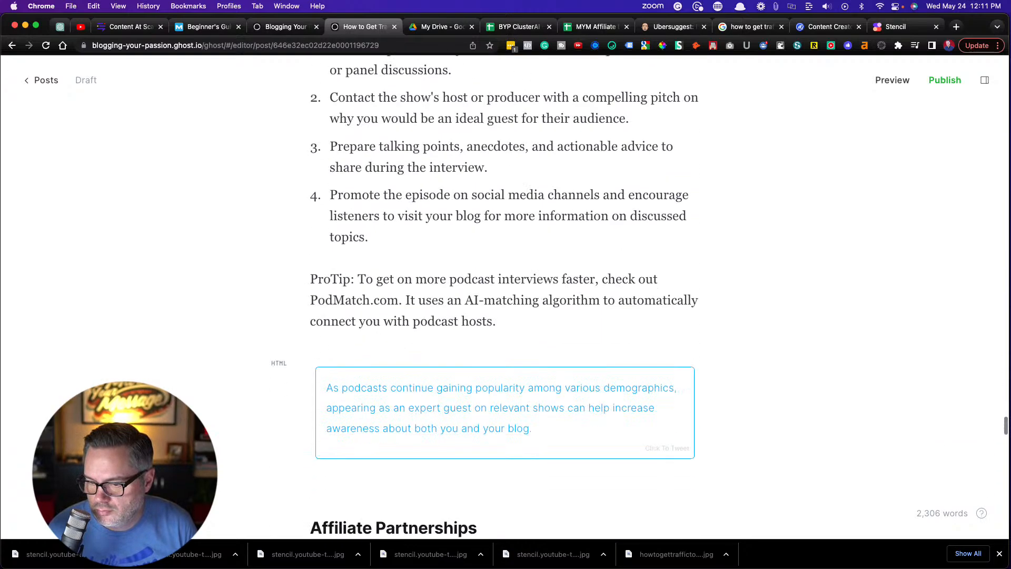
scroll(504, 295, "down", 15)
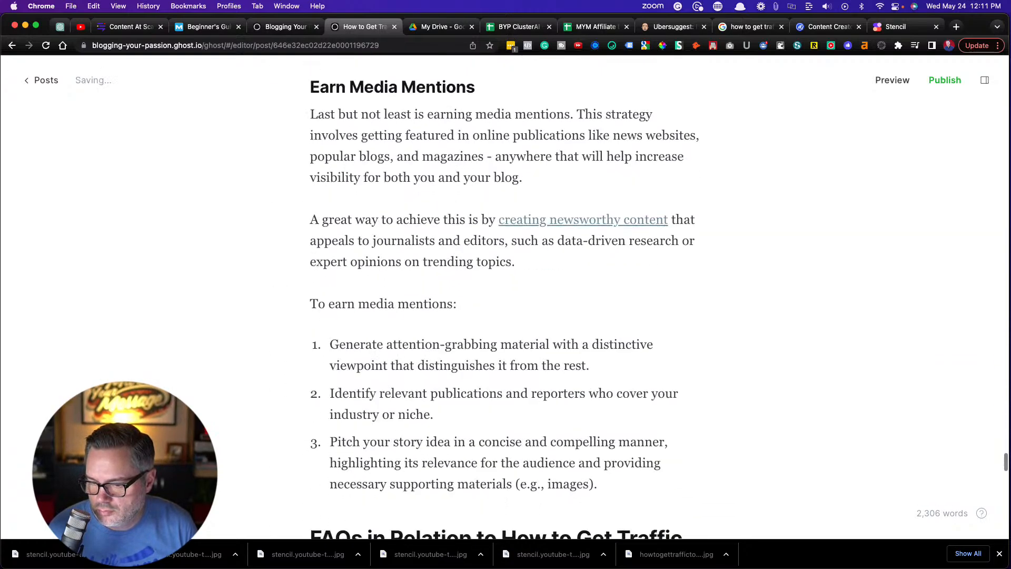
scroll(504, 295, "down", 7)
scroll(505, 295, "down", 6)
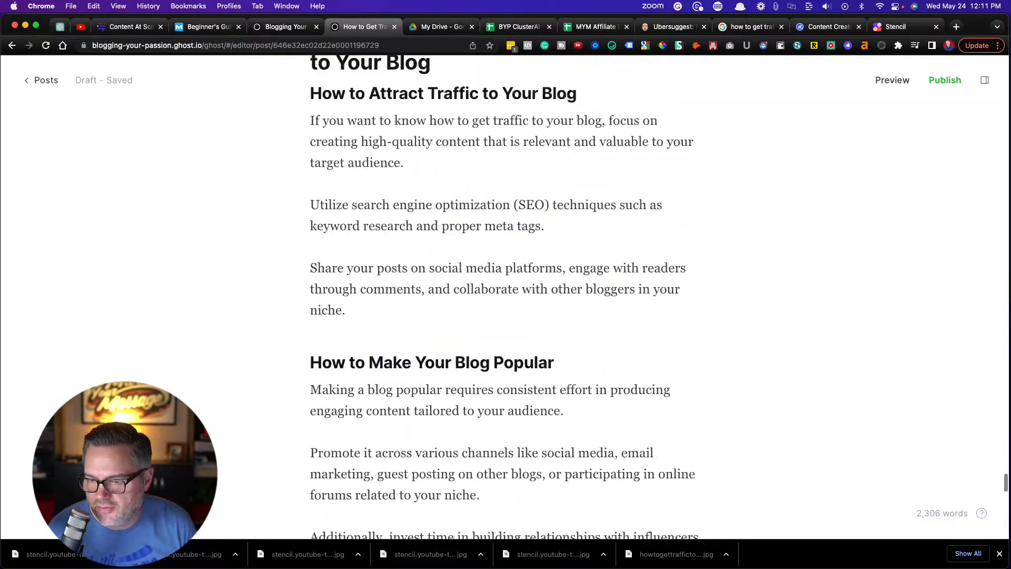
scroll(504, 295, "up", 20)
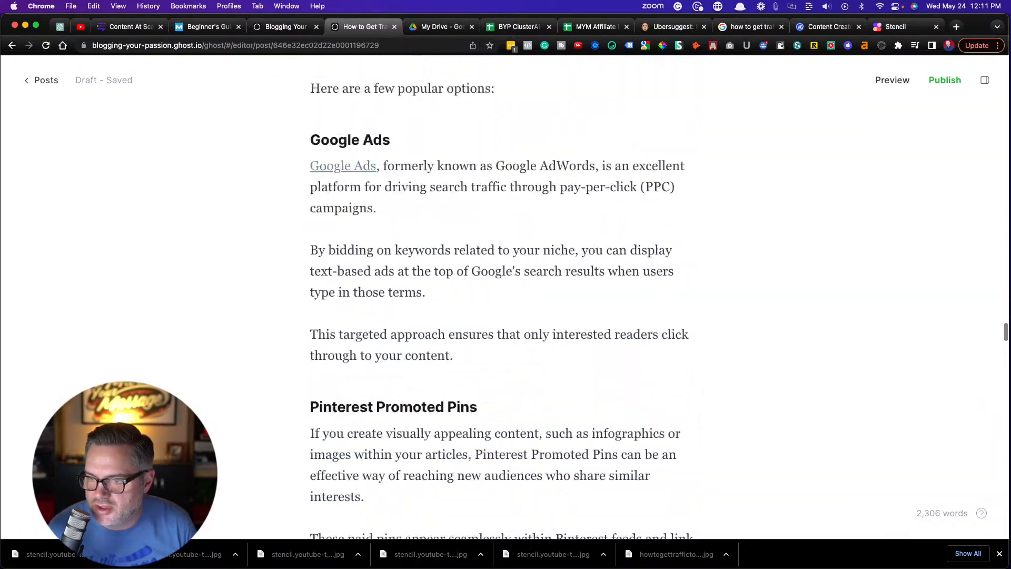
scroll(505, 295, "up", 20)
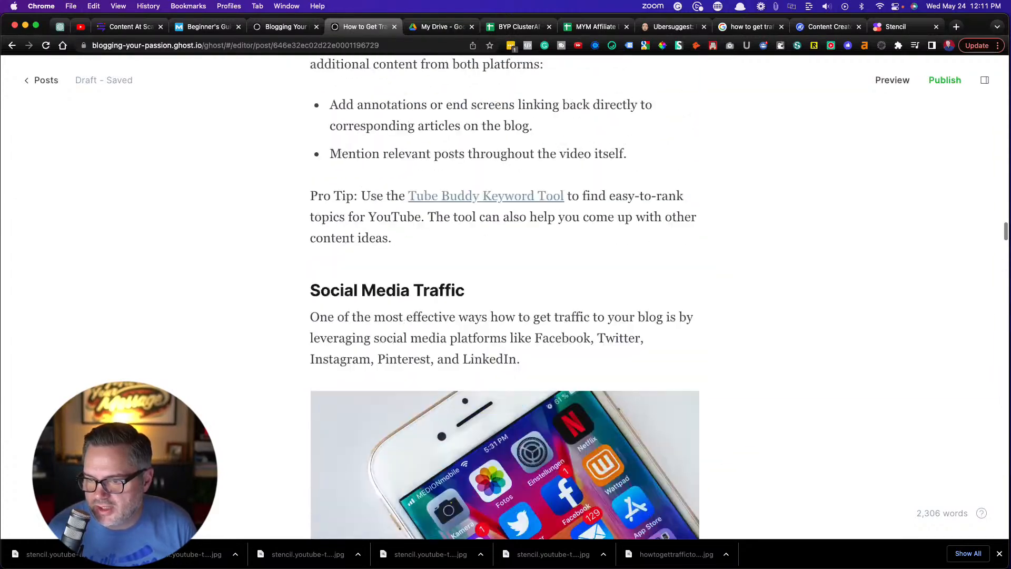
scroll(504, 295, "up", 20)
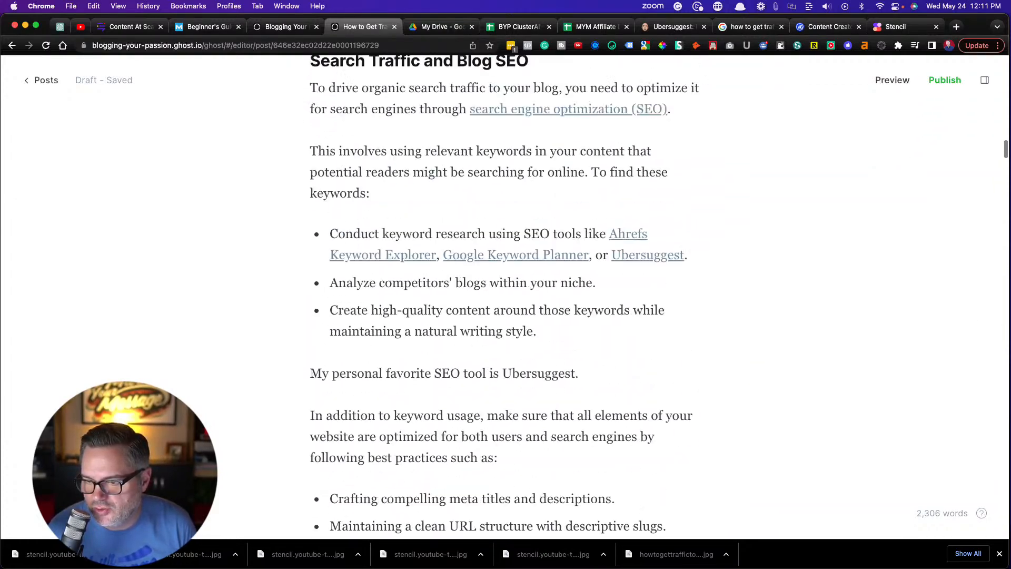
scroll(504, 295, "up", 20)
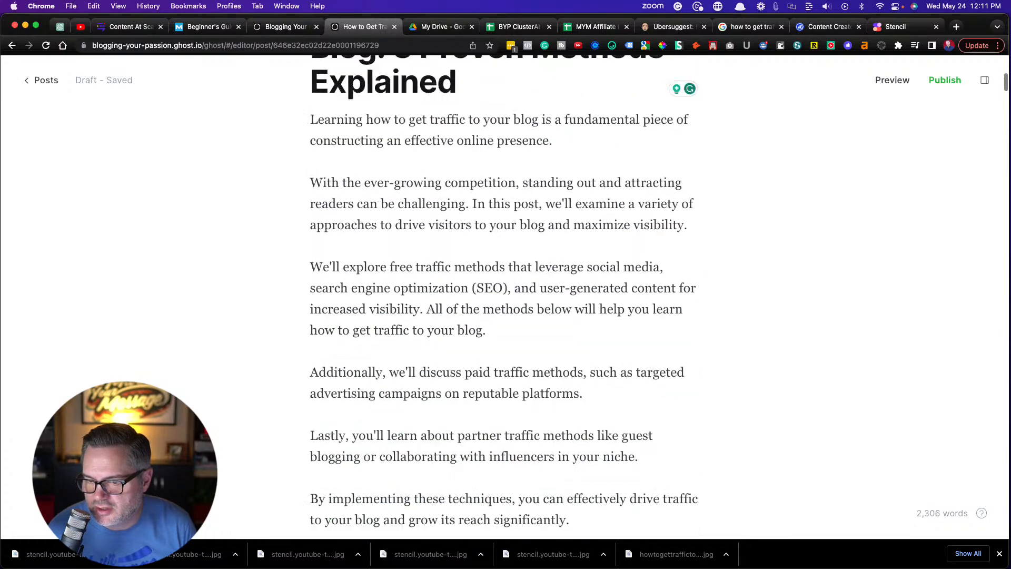
Select the Content at Scale Pro Tip text in the Search Traffic and Blog SEO section, and add an empty paragraph above it
scroll(504, 295, "down", 10)
scroll(504, 295, "down", 20)
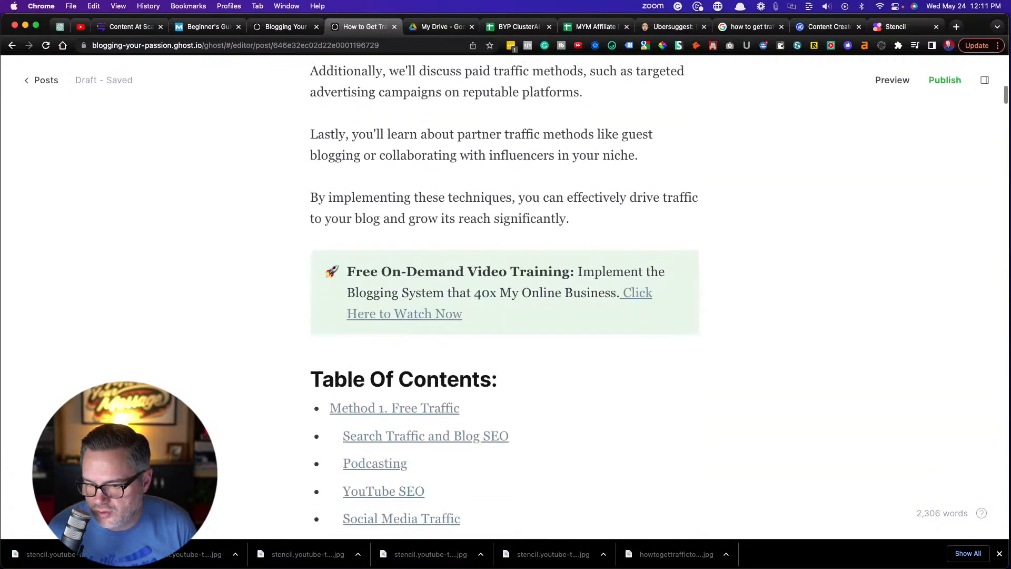
scroll(505, 294, "down", 10)
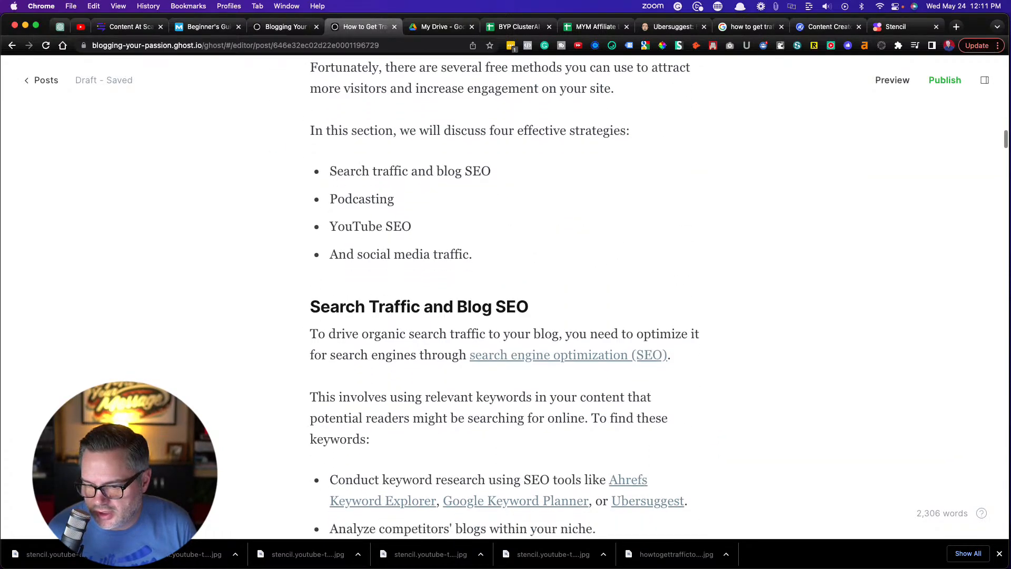
scroll(504, 295, "down", 3)
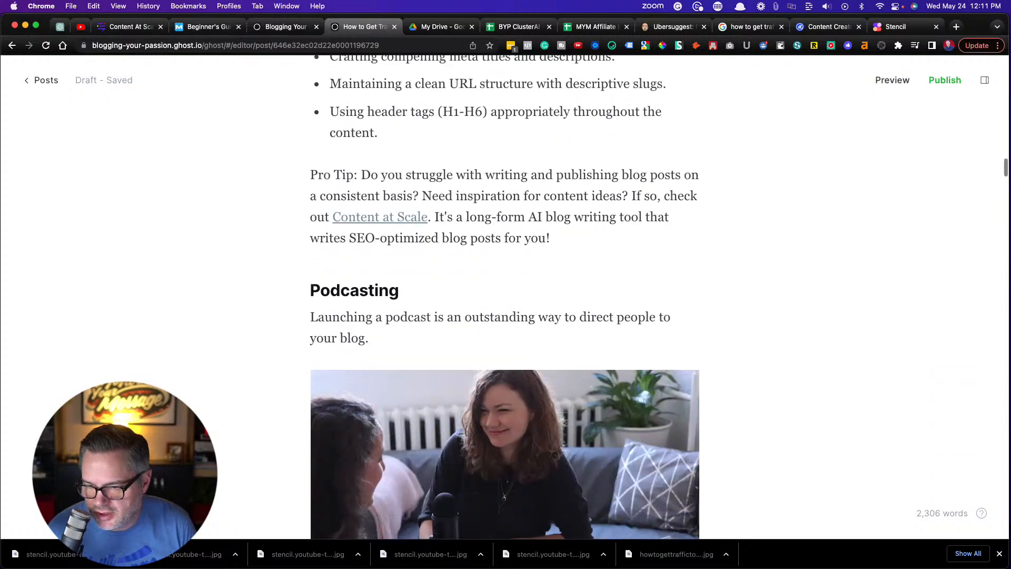
left_click_drag(560, 240, 282, 178)
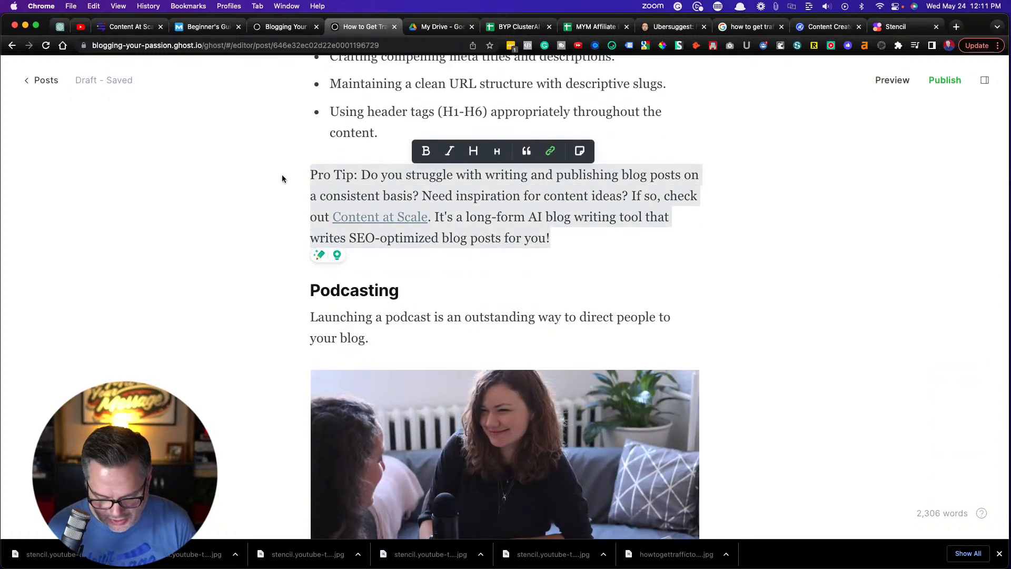
left_click(406, 139)
key("Return")
key("Return")
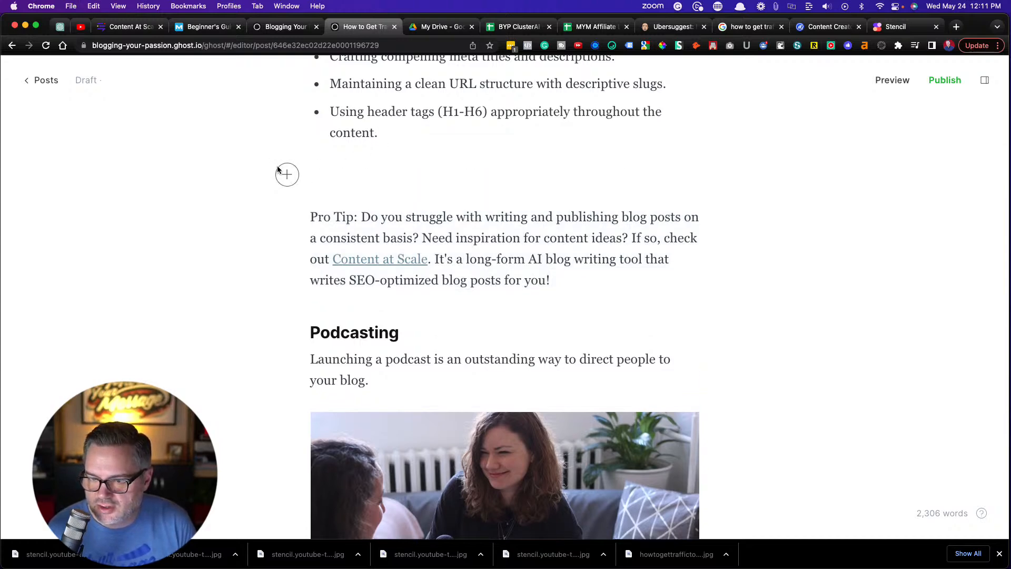
Insert a callout above the Content at Scale Pro Tip with a thumbs-up emoji and a light orange background
left_click(285, 173)
scroll(337, 240, "down", 6)
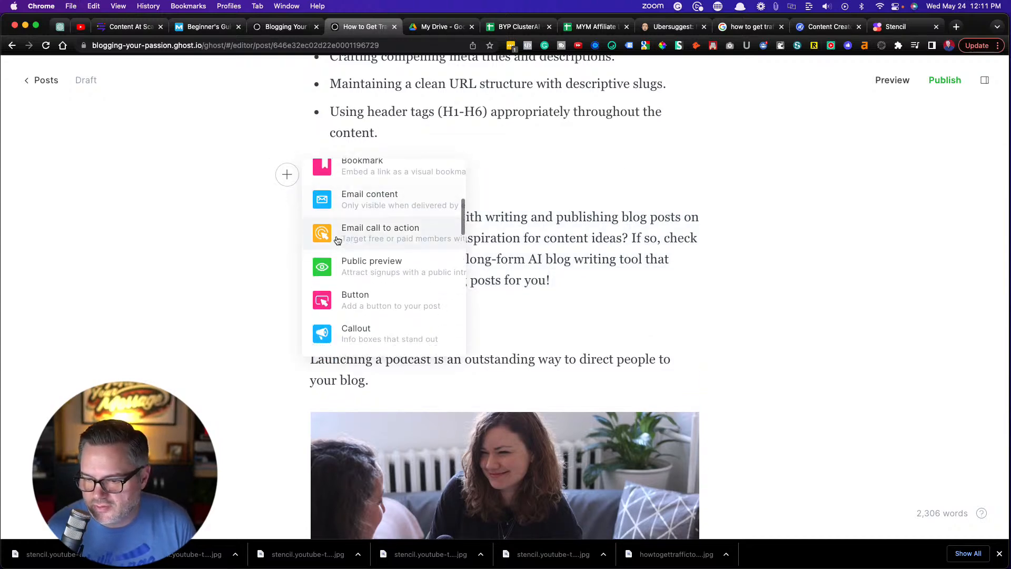
left_click(355, 230)
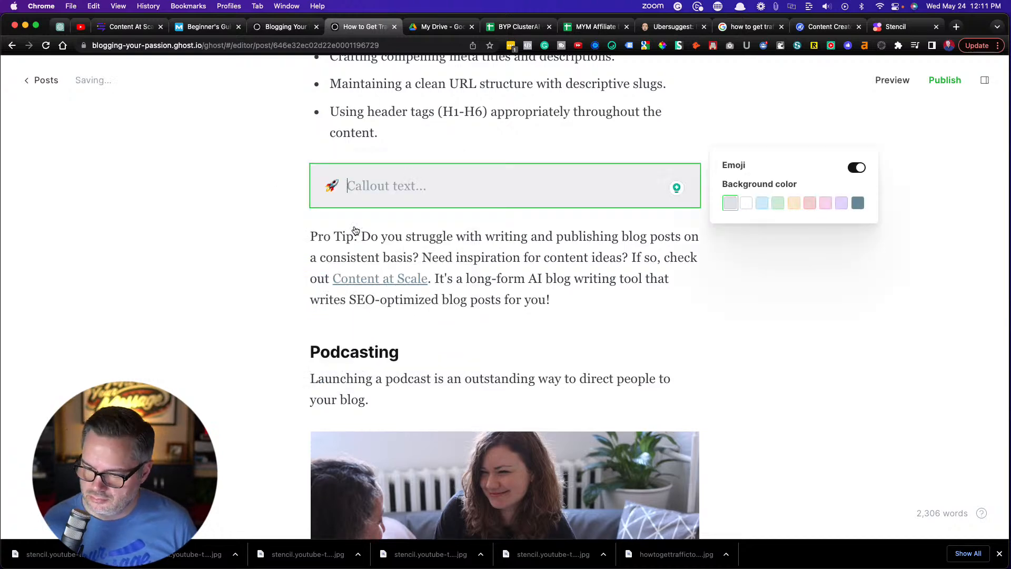
left_click(325, 189)
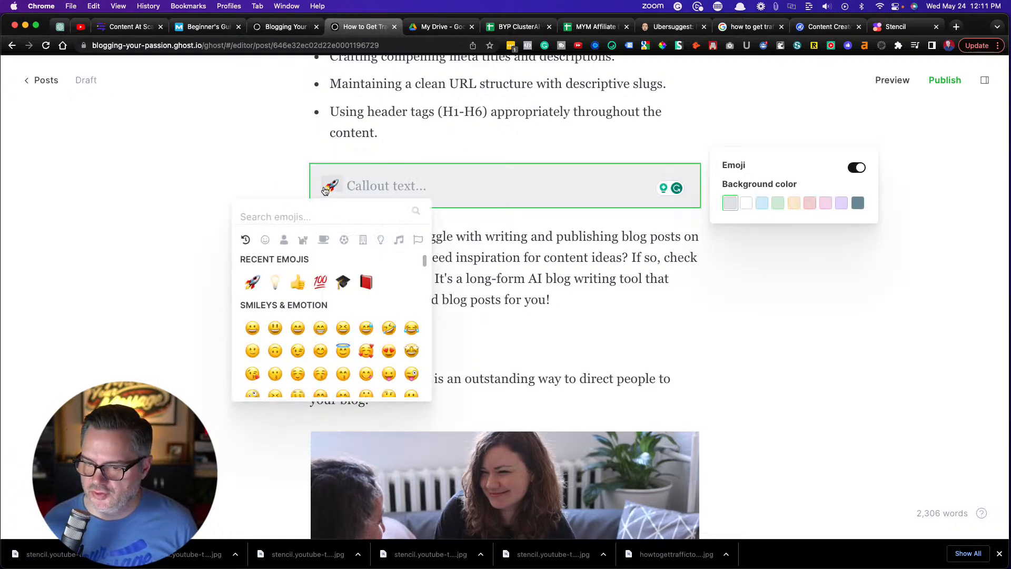
left_click(297, 282)
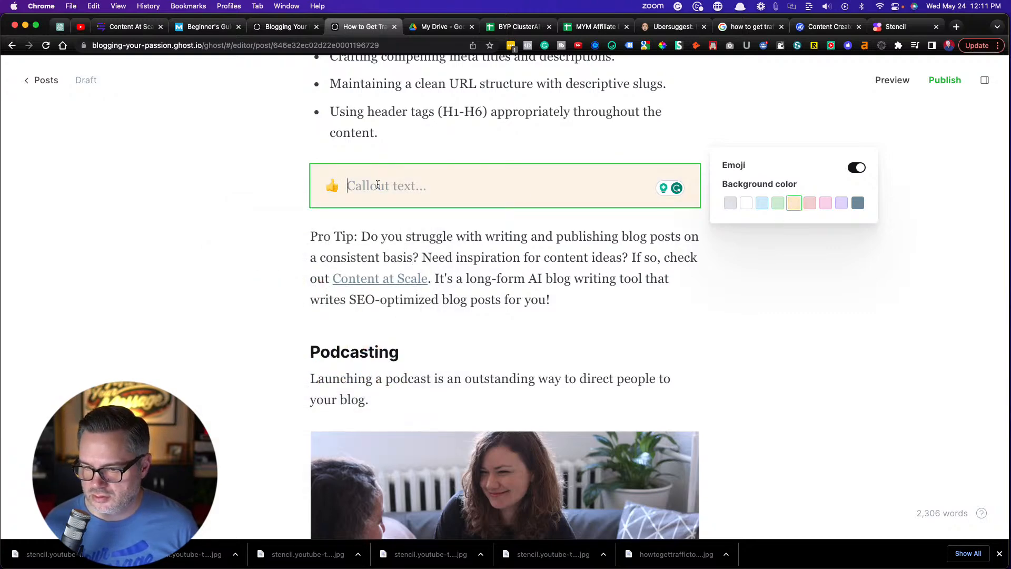
Paste the Content at Scale Pro Tip text into the new callout and make "Pro Tip:" bold
type("Pro Tip: Do you struggle with writing and publishing blog posts on a consistent basis? Need inspiration for content ideas? If so, check out Content at Scale. It's a long-form AI blog writing tool that writes SEO-optimized blog posts for you!")
left_click_drag(394, 187, 334, 189)
key("super+b")
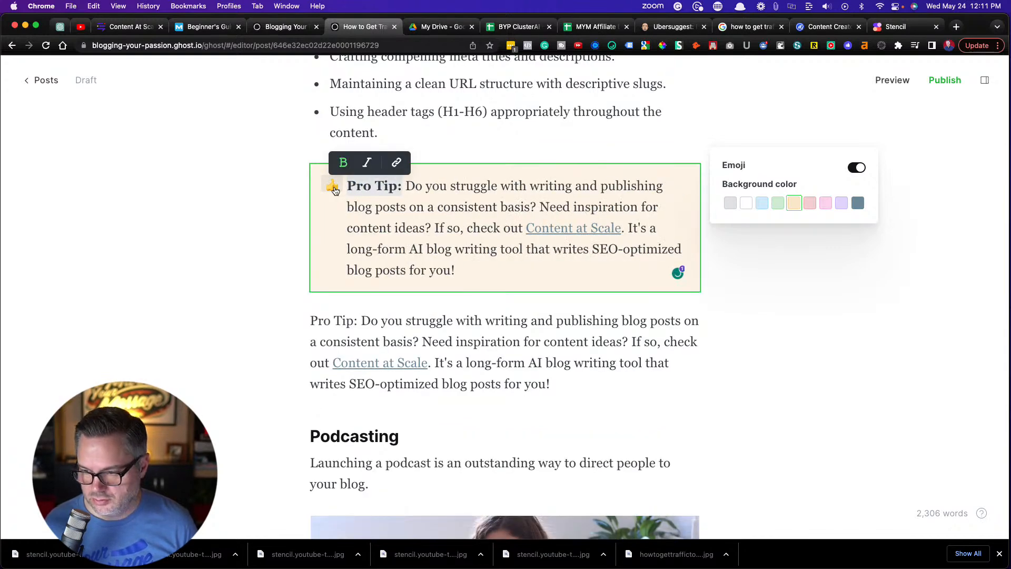
left_click(245, 197)
Review the filled Content at Scale Pro Tip callout together with the text around it
scroll(246, 197, "down", 1)
scroll(246, 201, "up", 6)
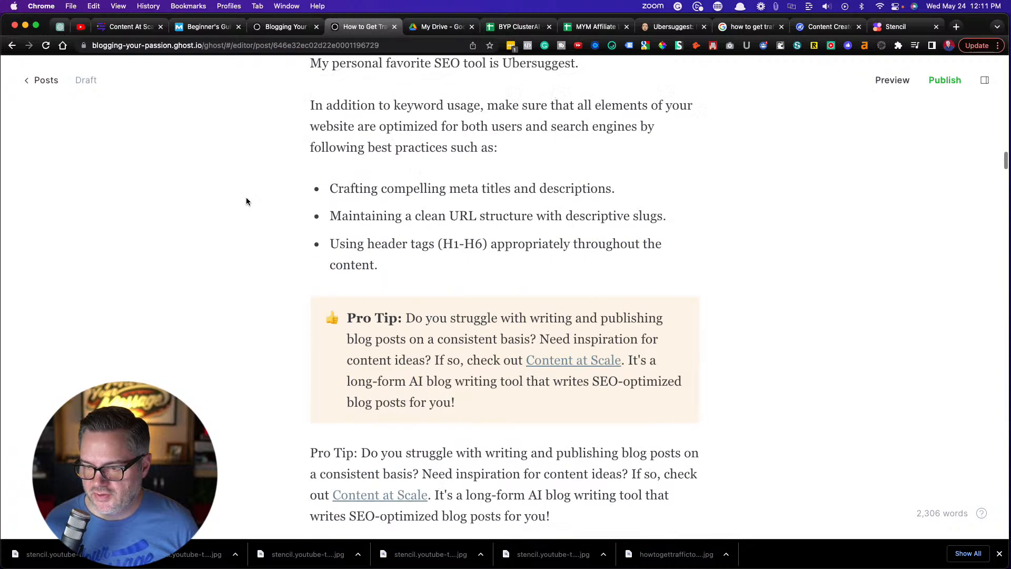
scroll(246, 201, "down", 3)
scroll(247, 201, "down", 1)
scroll(246, 201, "up", 8)
scroll(246, 201, "down", 2)
scroll(246, 201, "down", 6)
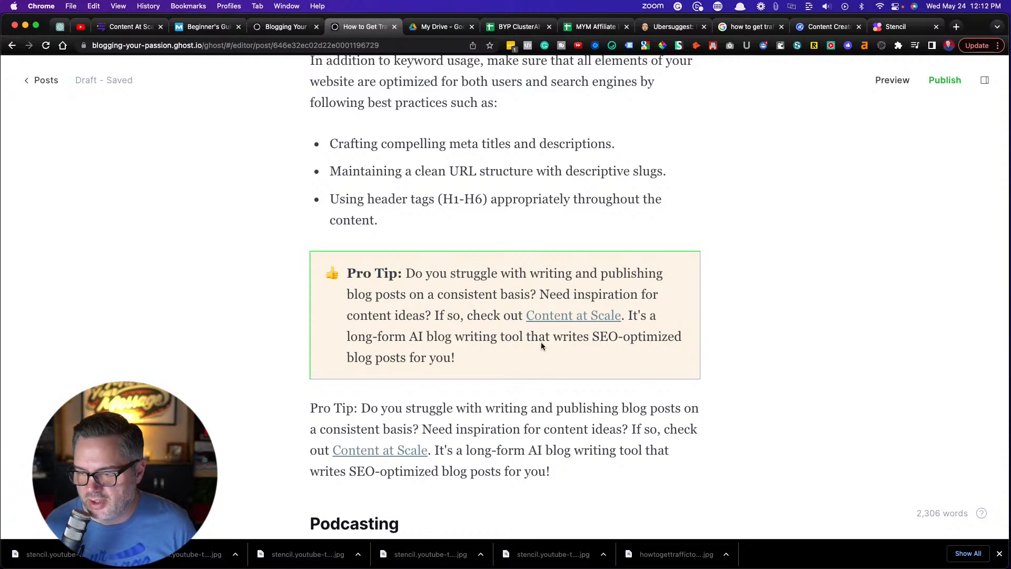
left_click(587, 336)
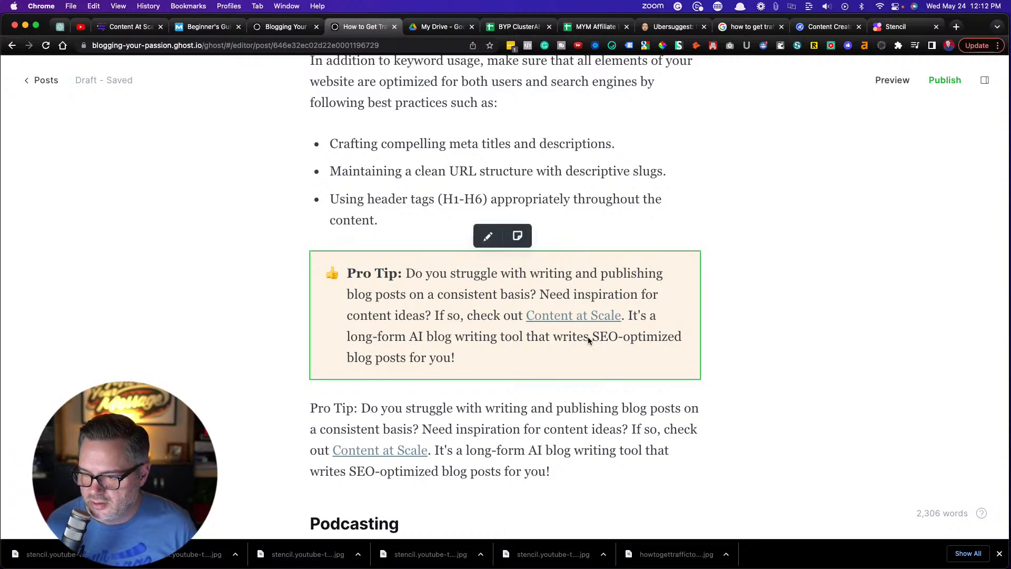
left_click(498, 316)
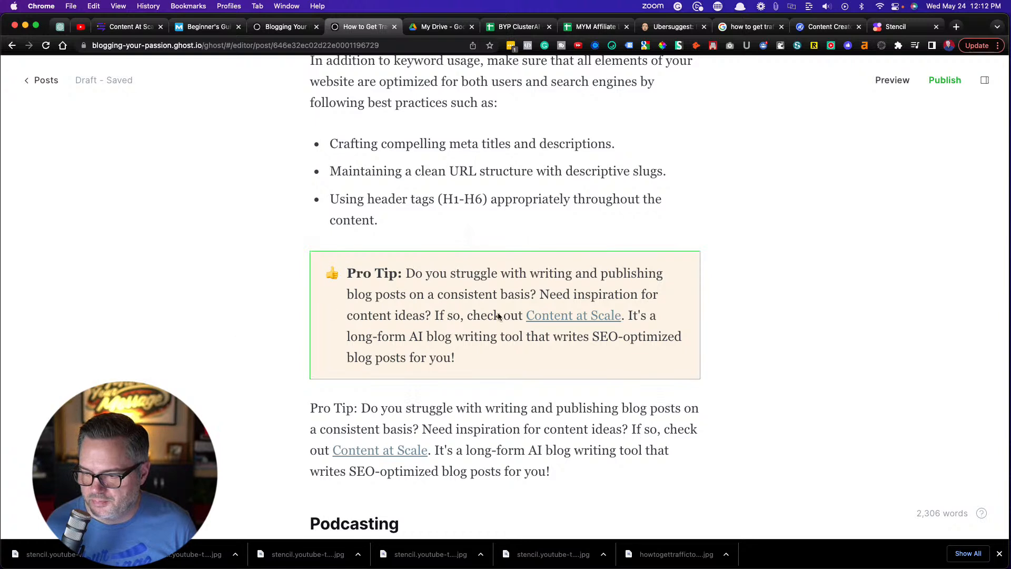
left_click(152, 306)
Delete the original Content at Scale Pro Tip paragraph below the callout, including the empty line it leaves
scroll(151, 306, "down", 4)
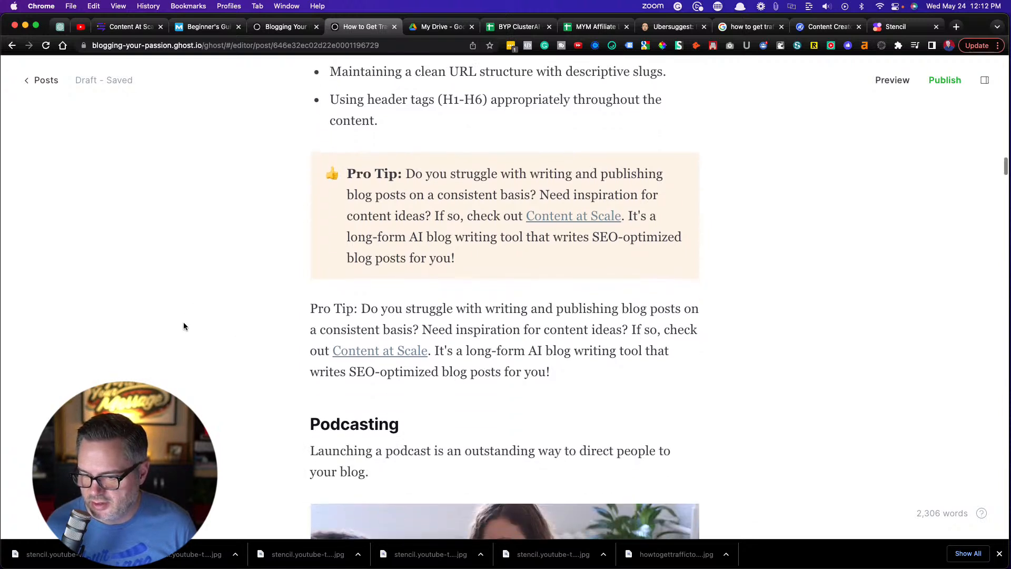
left_click_drag(562, 374, 219, 309)
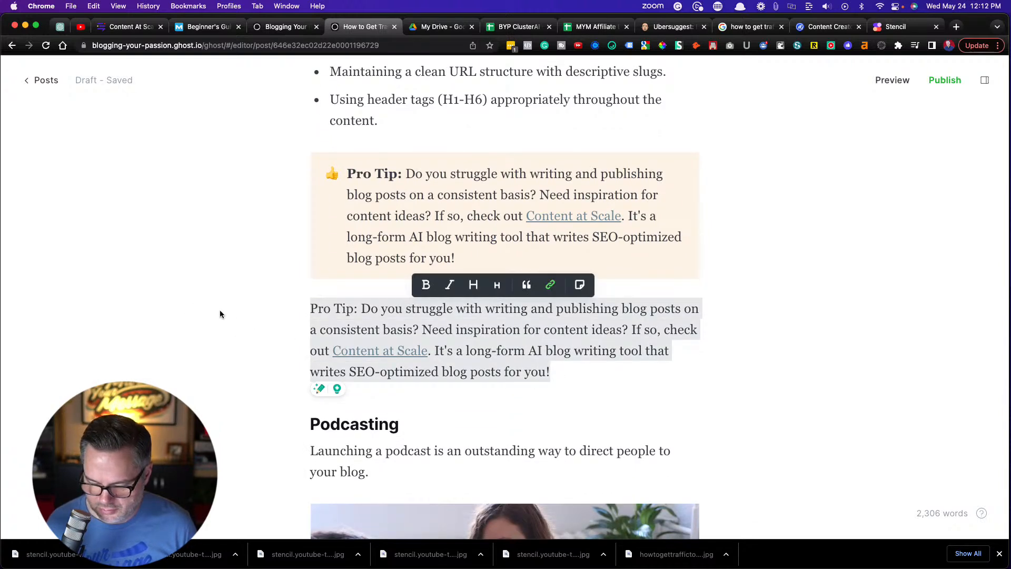
key("BackSpace")
key("BackSpace")
Insert a callout with a light orange background above the Tube Buddy Keyword Tool Pro Tip in the YouTube section
scroll(200, 353, "down", 15)
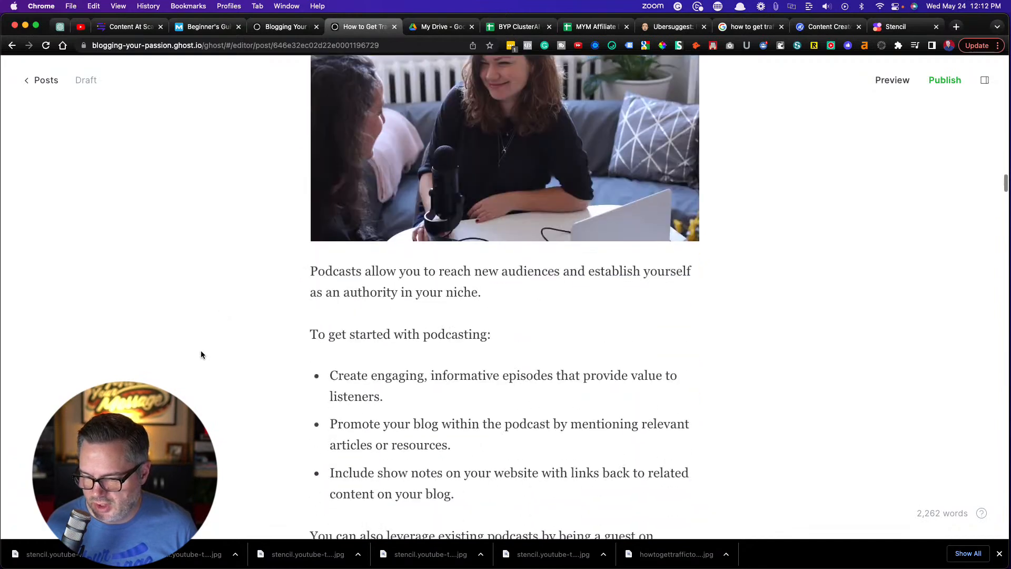
scroll(200, 355, "down", 13)
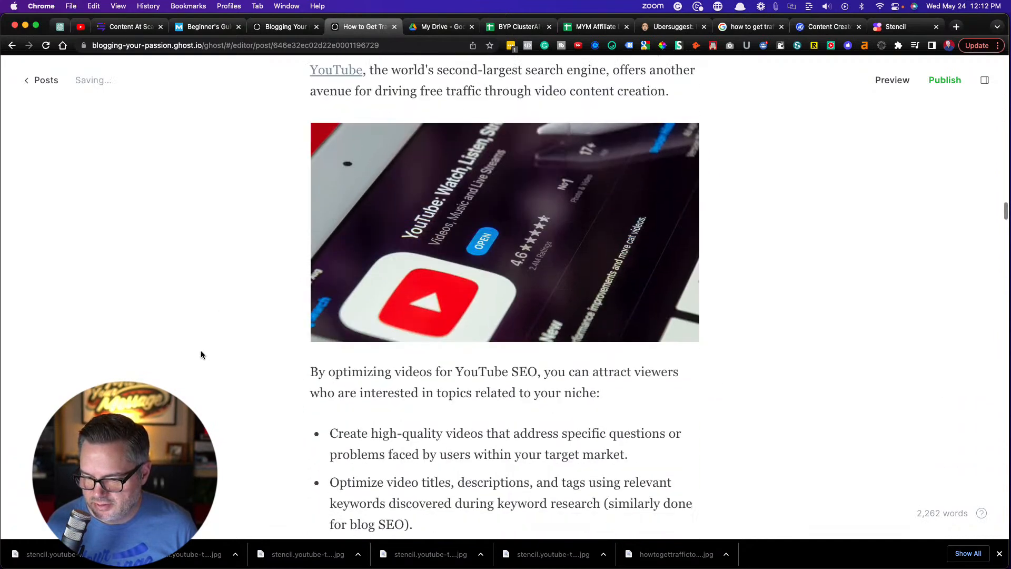
scroll(201, 350, "down", 2)
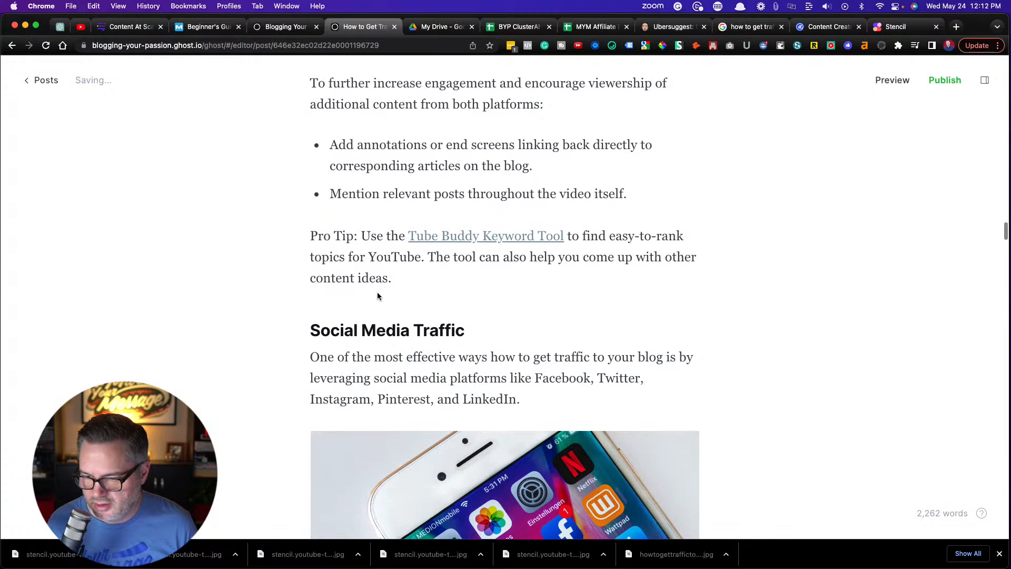
left_click(309, 235)
key("Return")
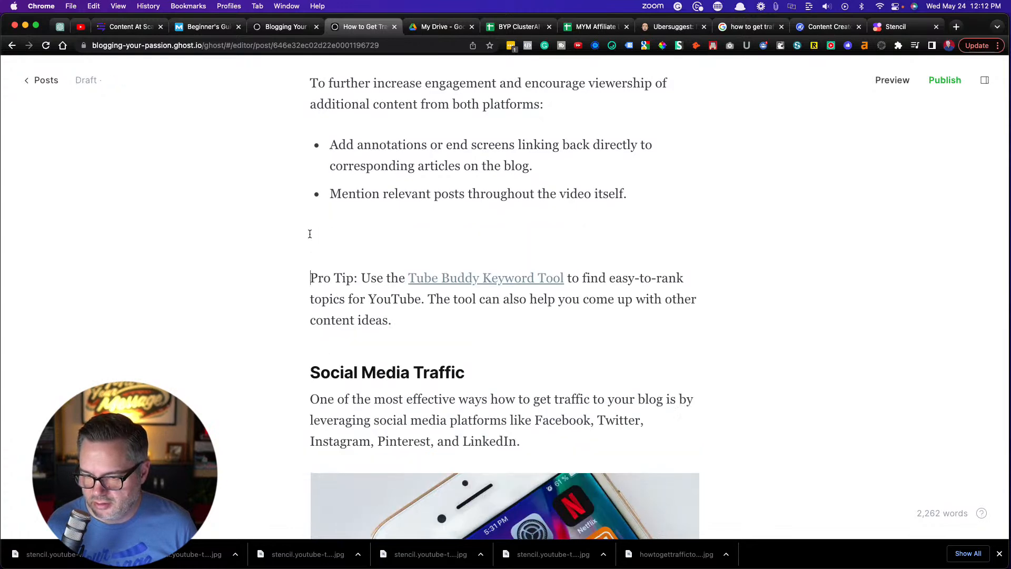
left_click(287, 236)
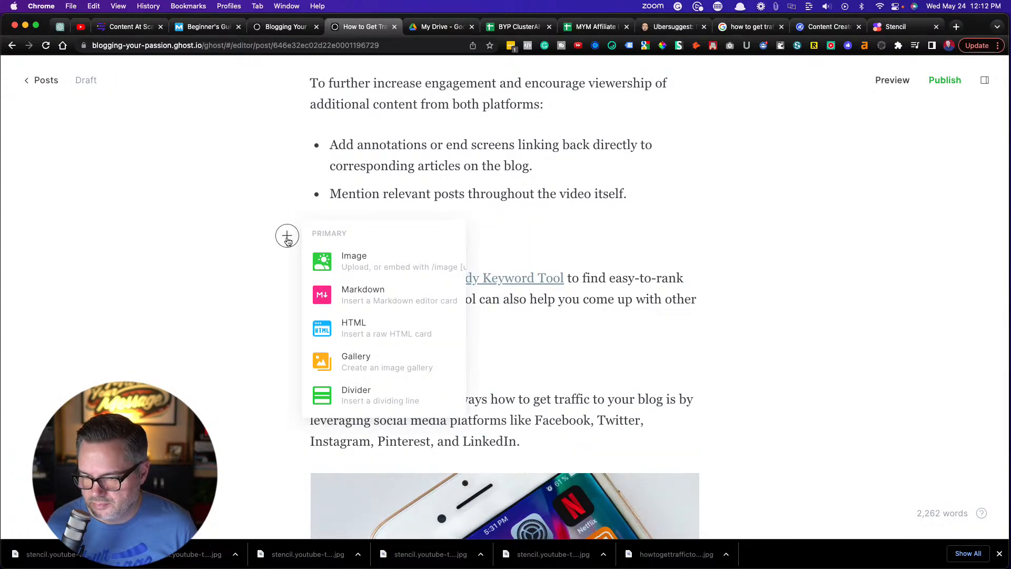
scroll(355, 302, "down", 5)
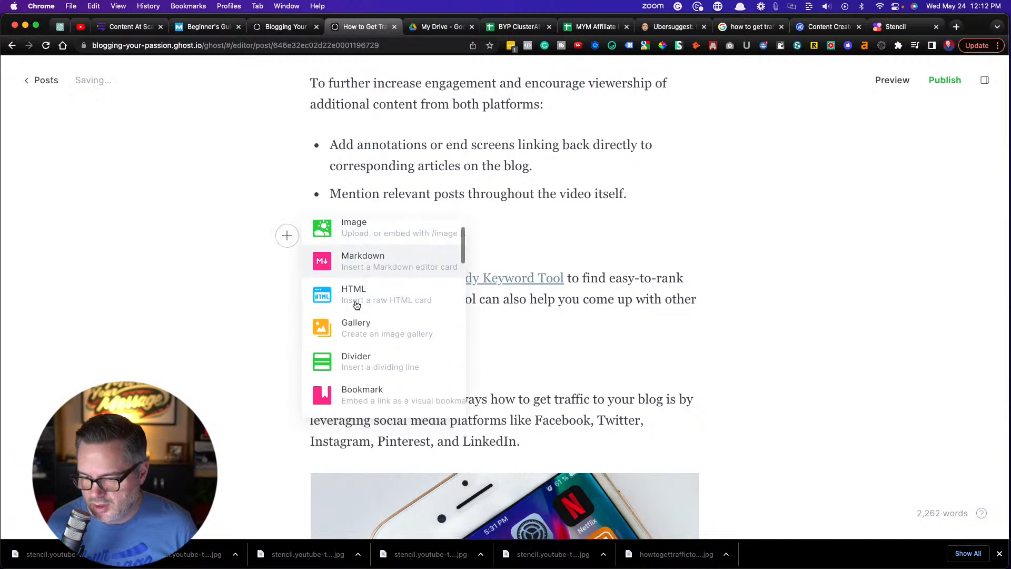
left_click(361, 314)
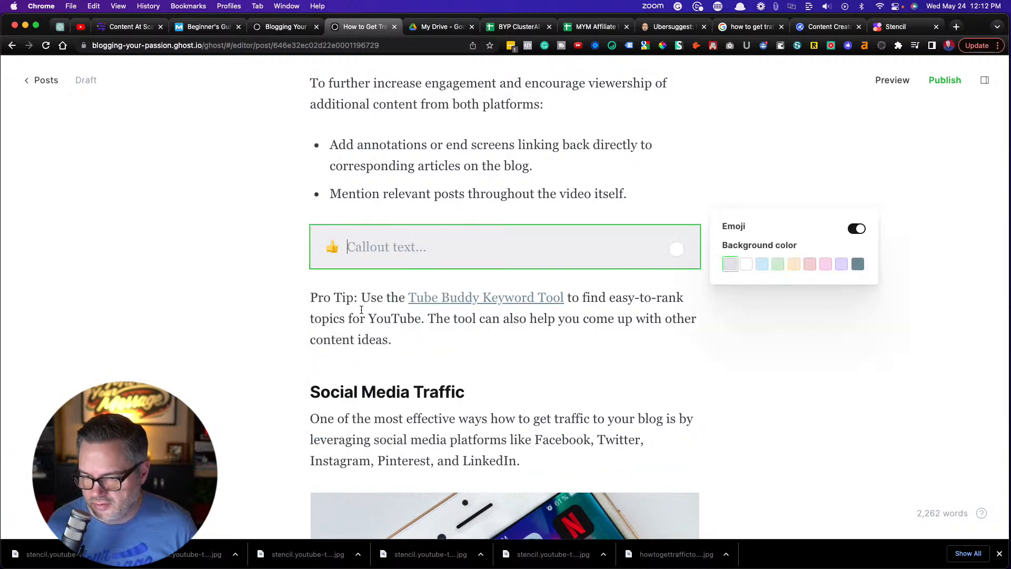
left_click(793, 264)
Copy the Tube Buddy Pro Tip text into the new callout and make "Pro Tip:" bold
left_click_drag(401, 342, 302, 300)
key("super+c")
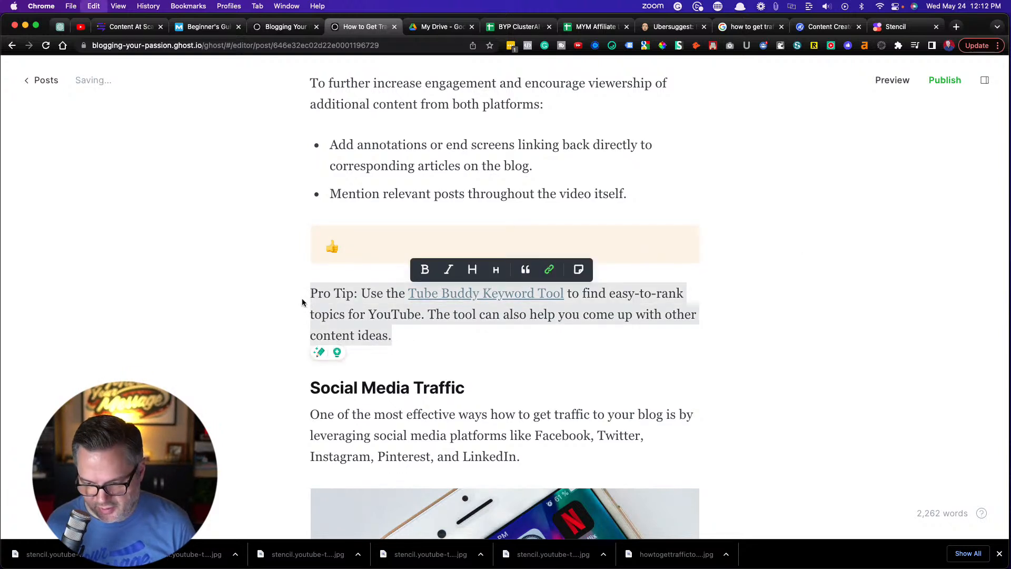
left_click(355, 246)
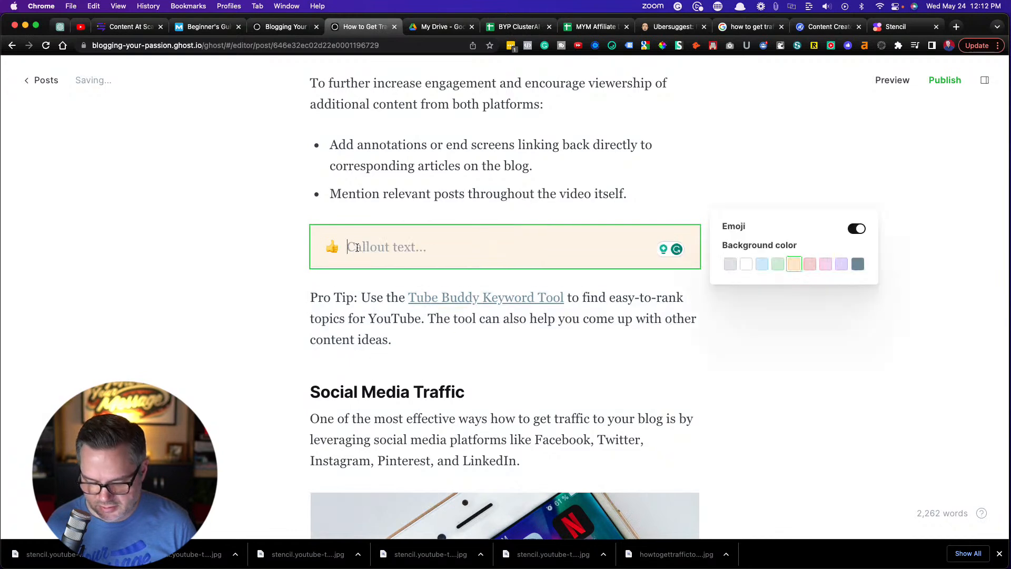
key("super+v")
left_click(363, 248)
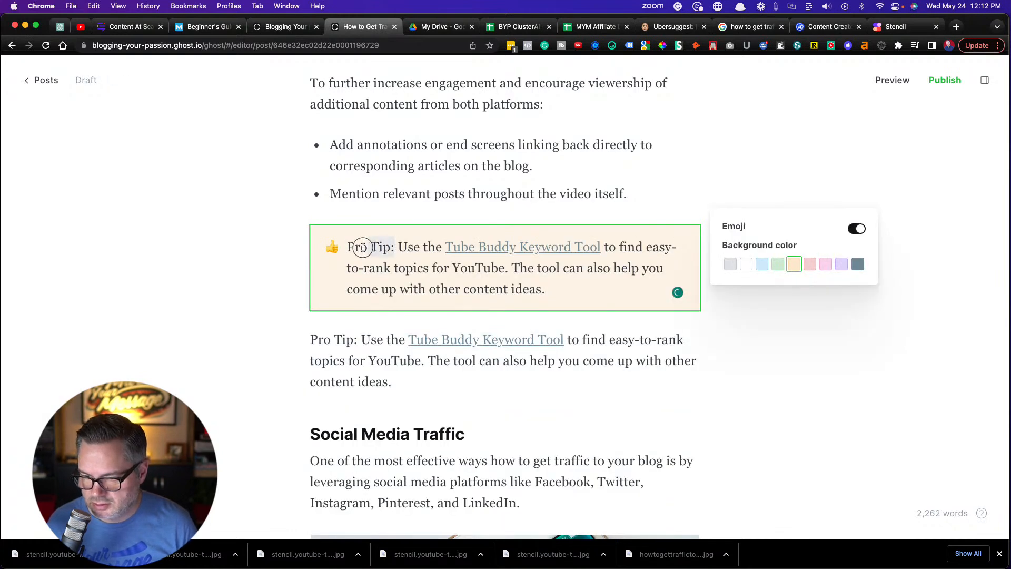
left_click_drag(363, 247, 346, 247)
key("super+b")
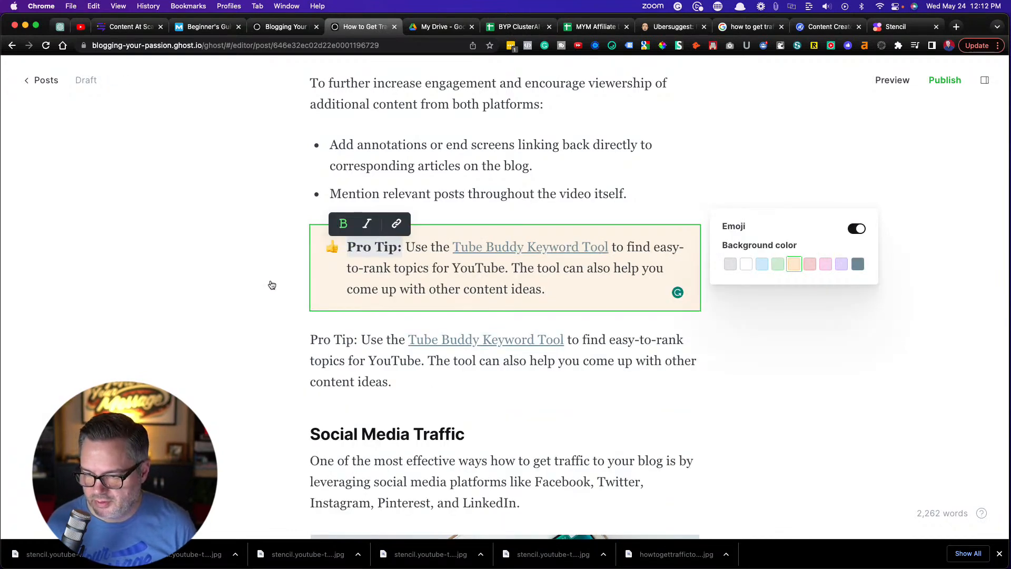
Delete the original Tube Buddy Pro Tip paragraph above the Social Media Traffic heading, including its empty line
left_click(381, 365)
left_click_drag(395, 385, 305, 338)
key("BackSpace")
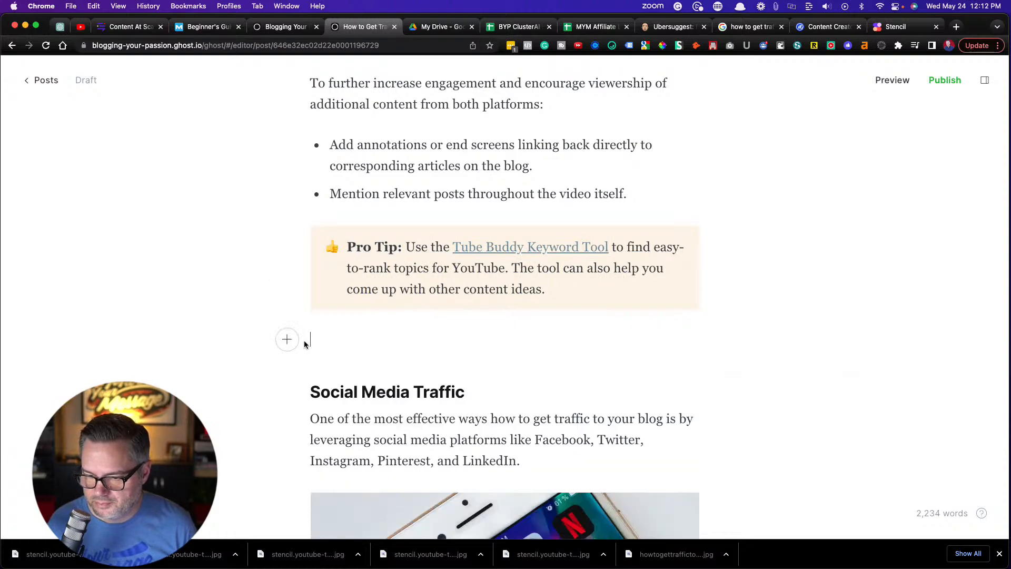
key("BackSpace")
Add an empty paragraph above the PodMatch.com ProTip in the guest podcasting section
scroll(267, 341, "down", 15)
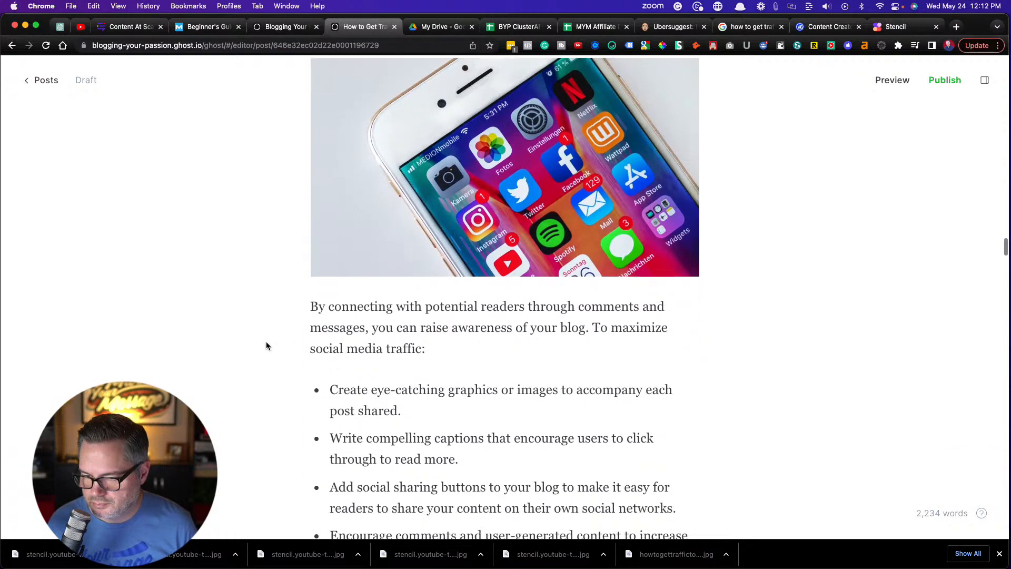
scroll(265, 342, "down", 15)
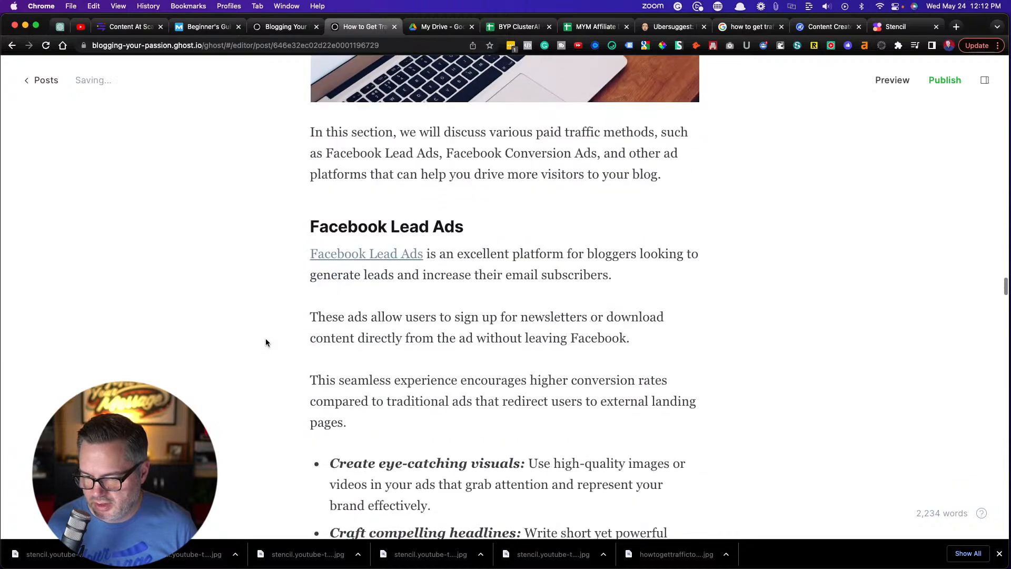
scroll(265, 342, "down", 15)
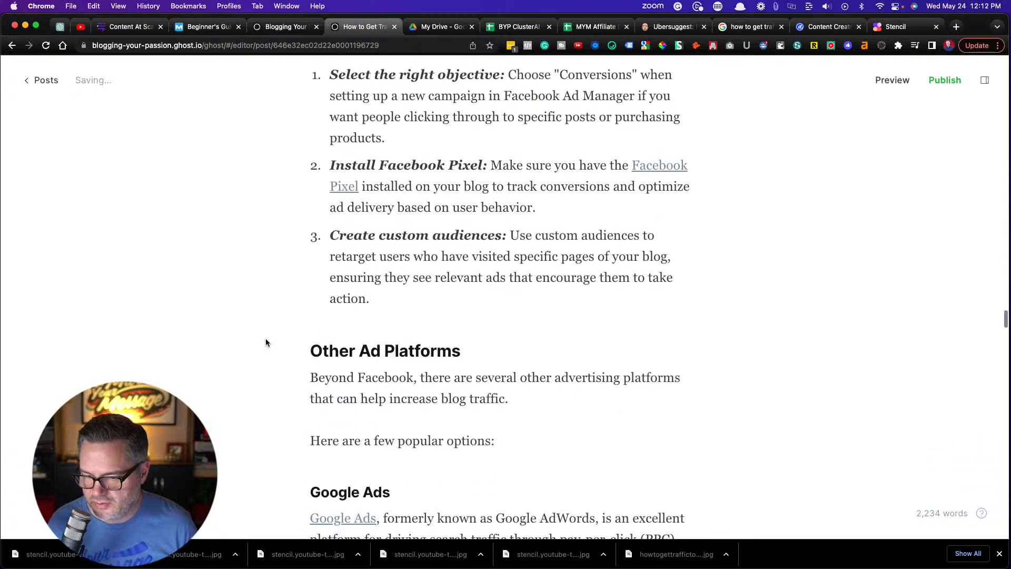
scroll(265, 341, "down", 15)
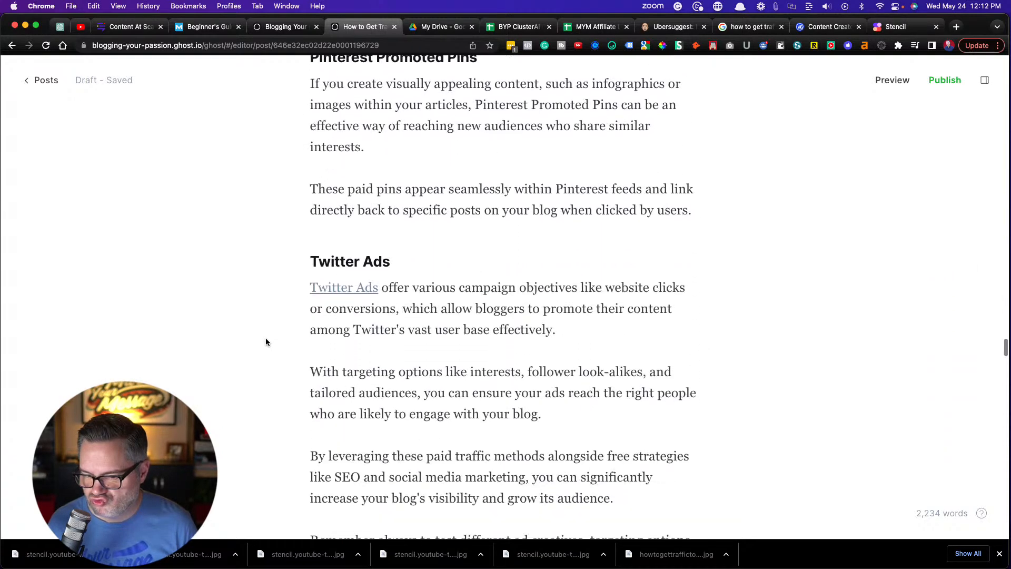
scroll(265, 341, "down", 15)
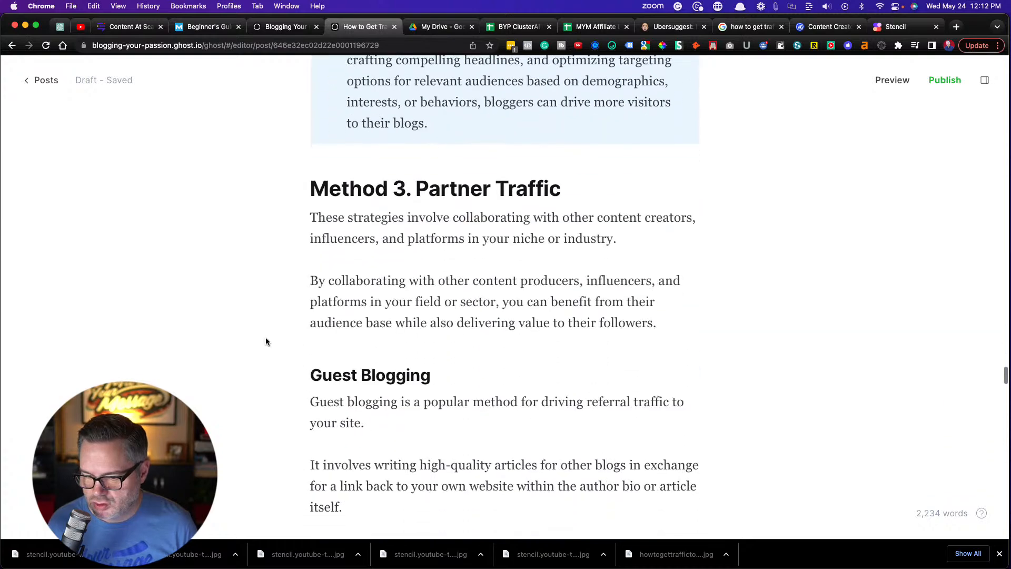
scroll(265, 341, "down", 15)
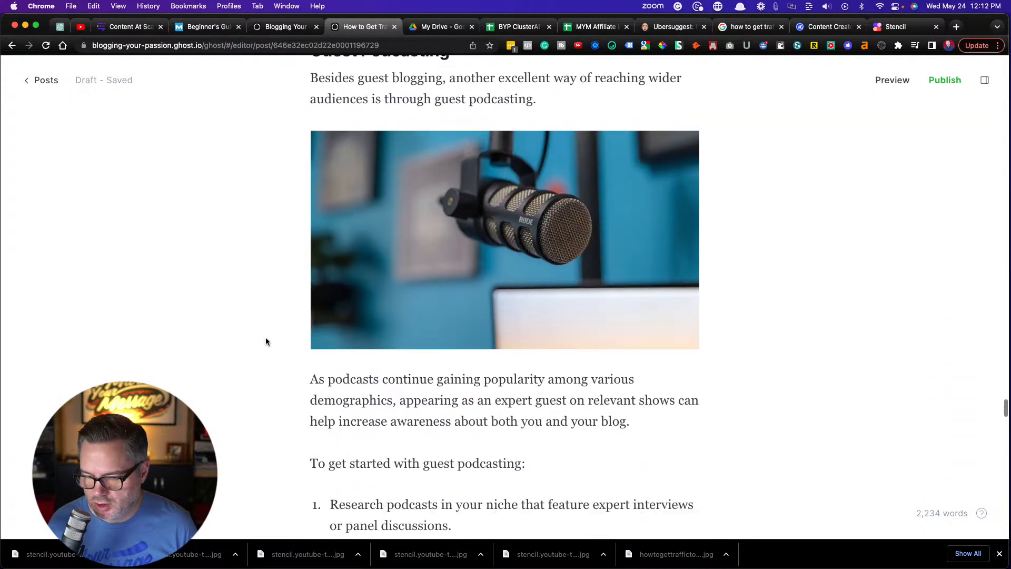
scroll(265, 340, "down", 2)
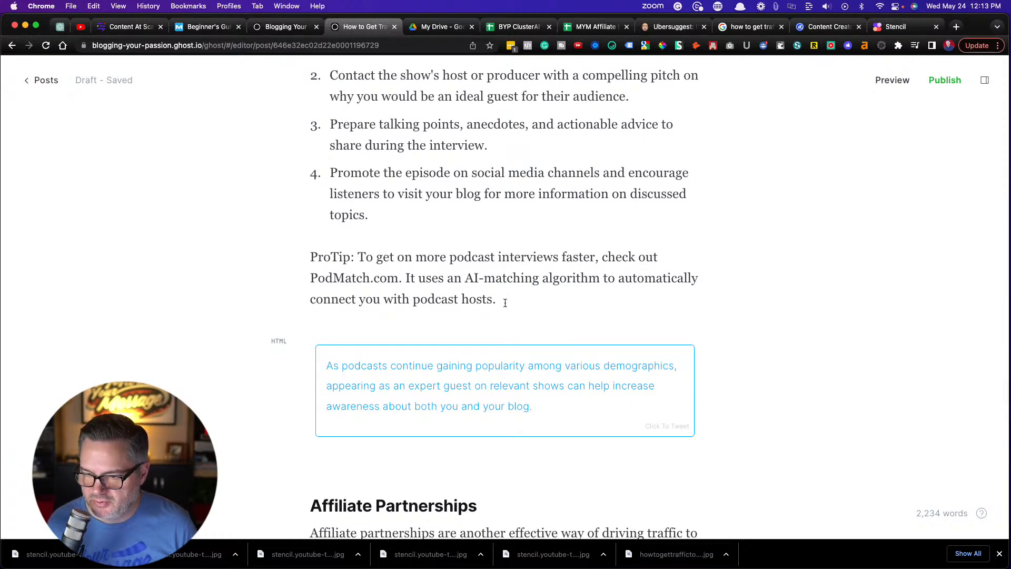
left_click(505, 303)
left_click_drag(505, 303, 308, 258)
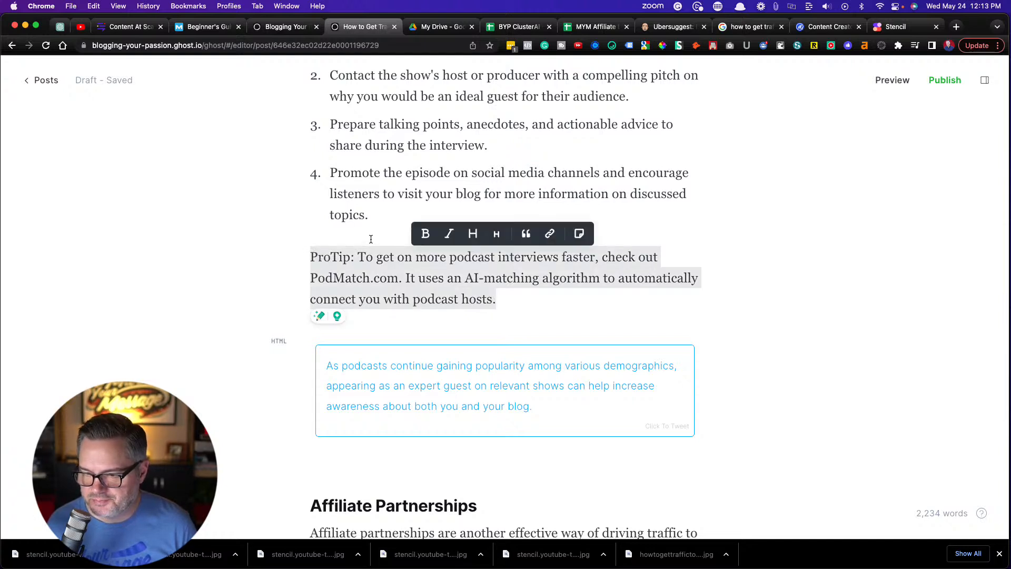
left_click(310, 257)
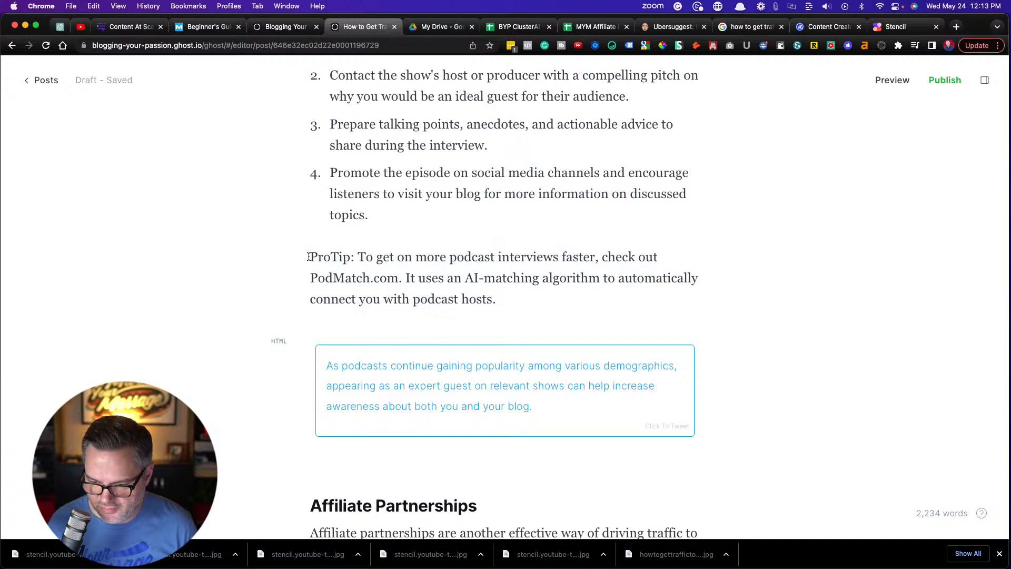
key("Return")
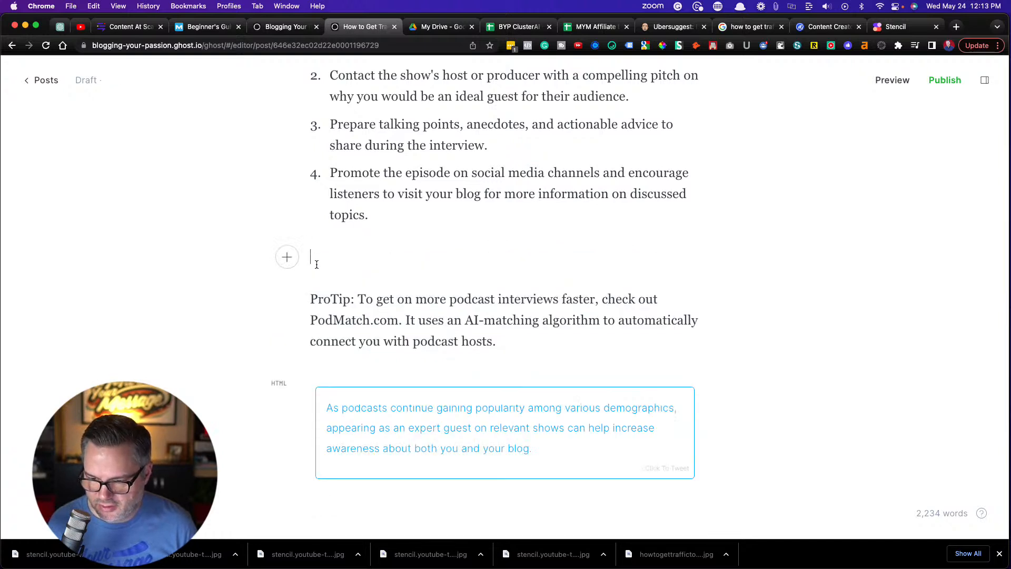
Insert a callout with a light orange background in the empty paragraph above the PodMatch.com ProTip
left_click(287, 257)
scroll(332, 337, "down", 2)
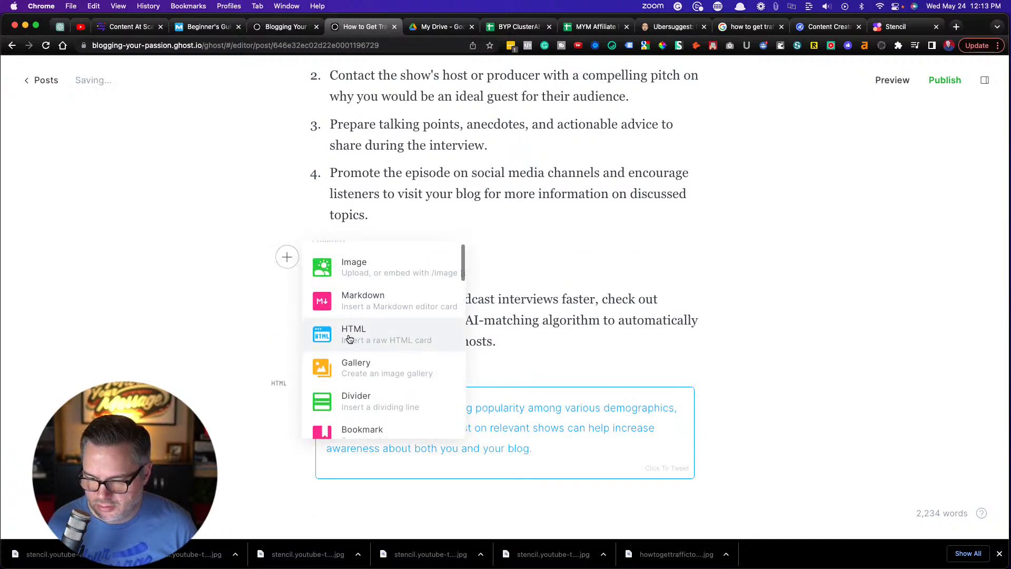
scroll(349, 339, "down", 5)
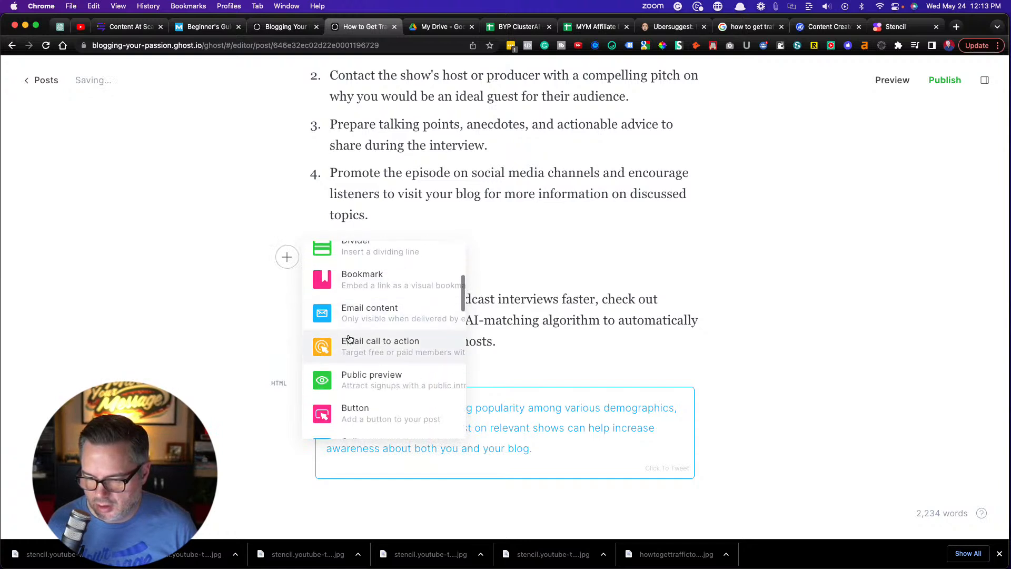
left_click(357, 377)
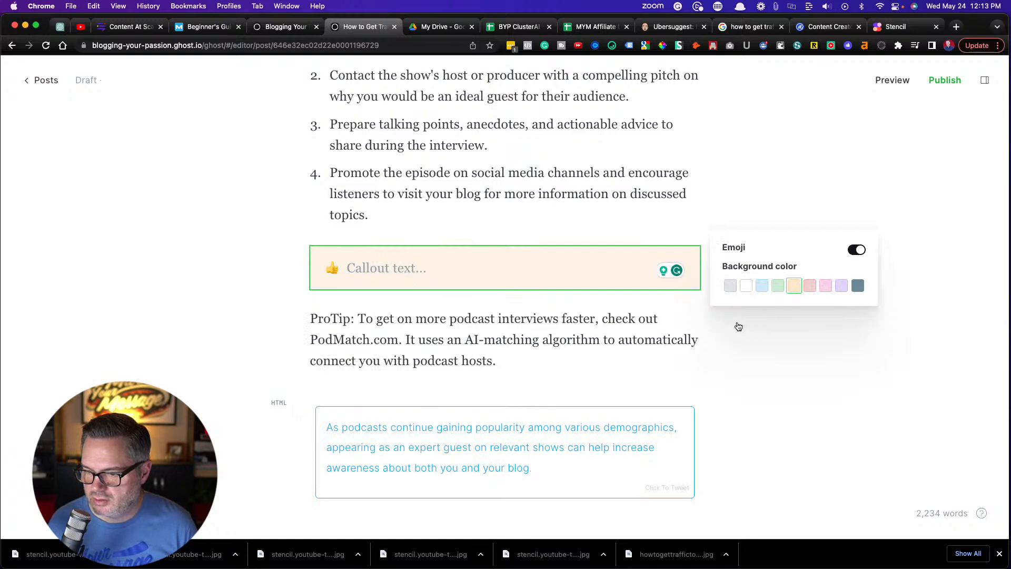
Move the PodMatch.com ProTip text from its paragraph into the new callout
left_click(505, 319)
left_click_drag(509, 354, 302, 322)
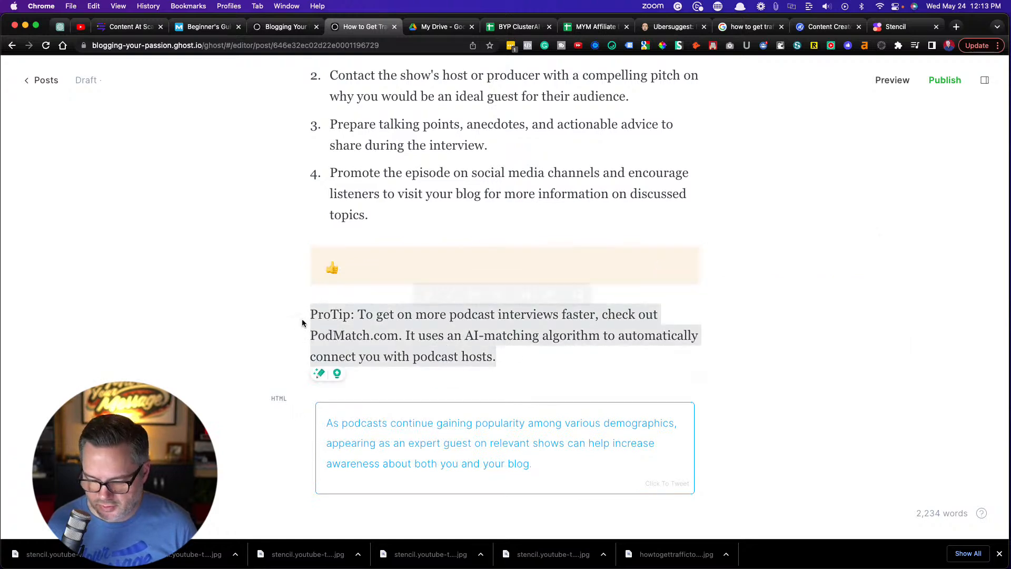
key("ctrl+x")
left_click(349, 281)
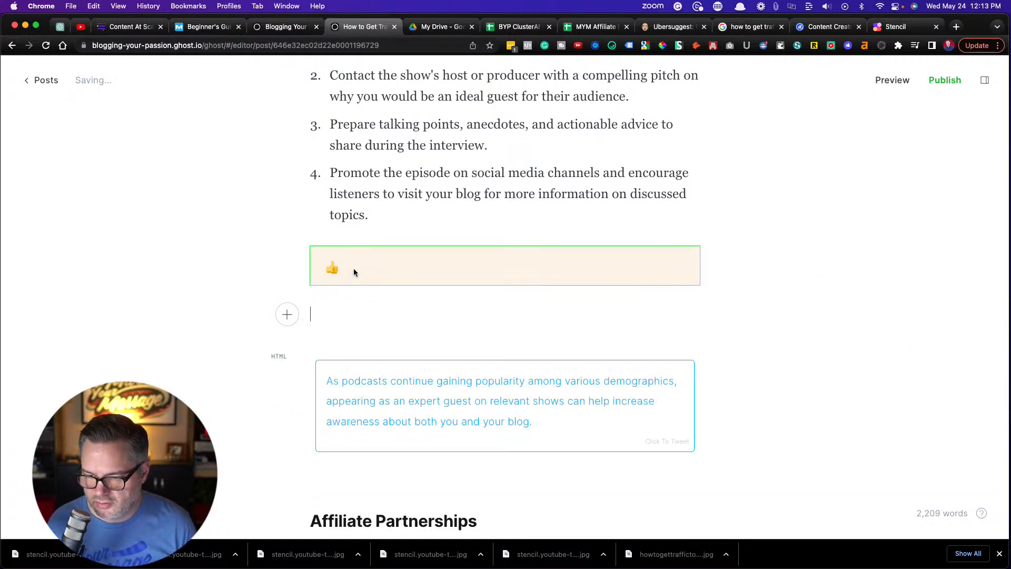
left_click(352, 268)
key("ctrl+v")
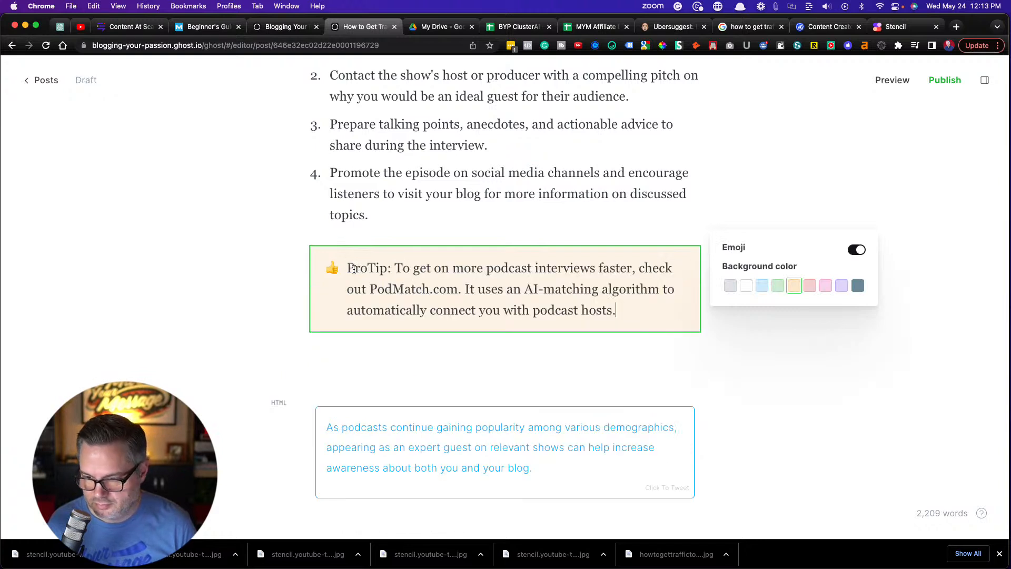
Bold the "ProTip:" label in the PodMatch.com callout and delete the empty paragraph below the callout
left_click_drag(394, 267, 348, 267)
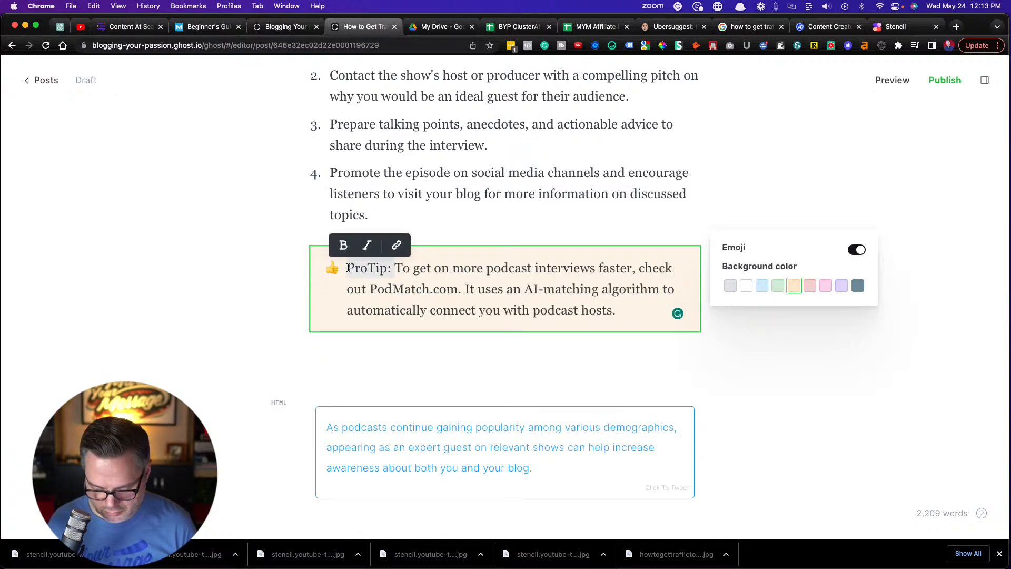
key("super+b")
left_click(324, 368)
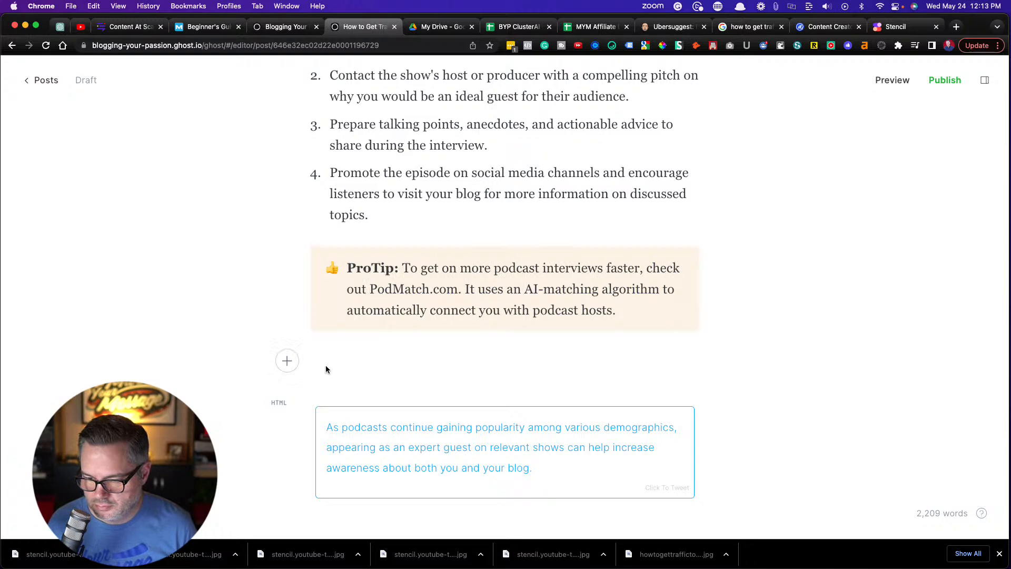
key("BackSpace")
Search the post for "pro tip" and "protip", and change the PodMatch.com callout's label to "Pro Tip:"
scroll(242, 275, "up", 3)
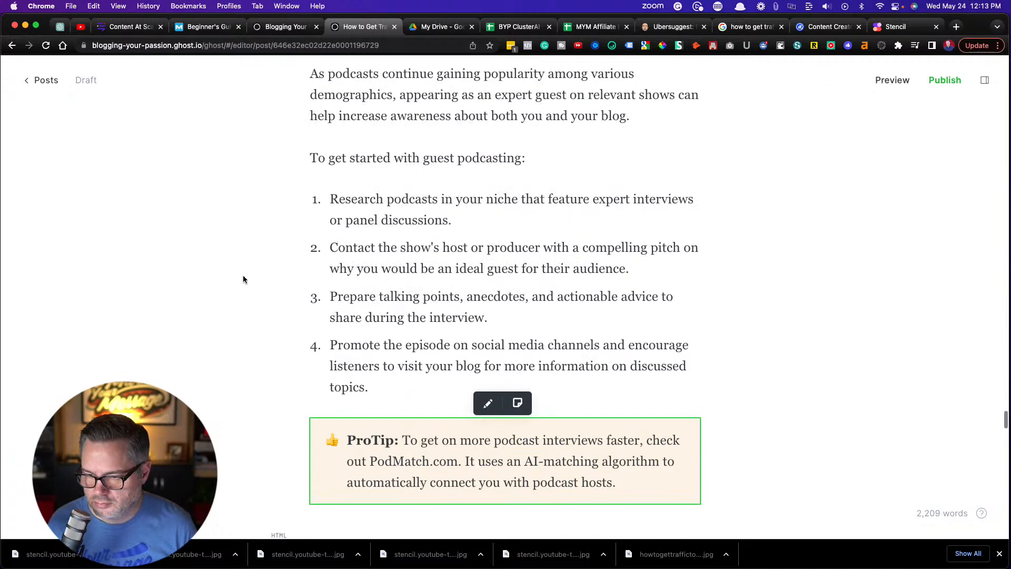
key("super+f")
type("pro")
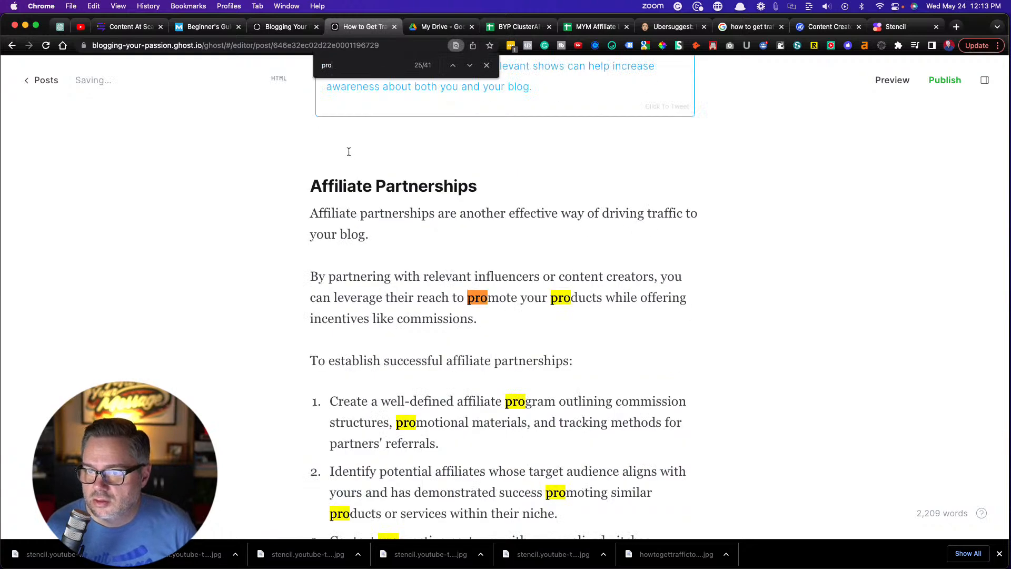
type(" tip")
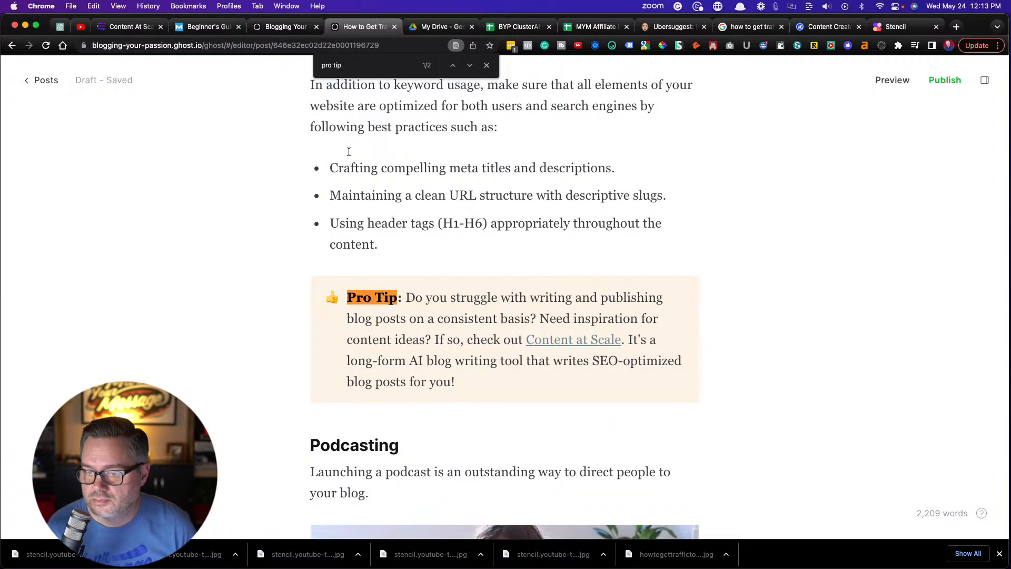
left_click(469, 69)
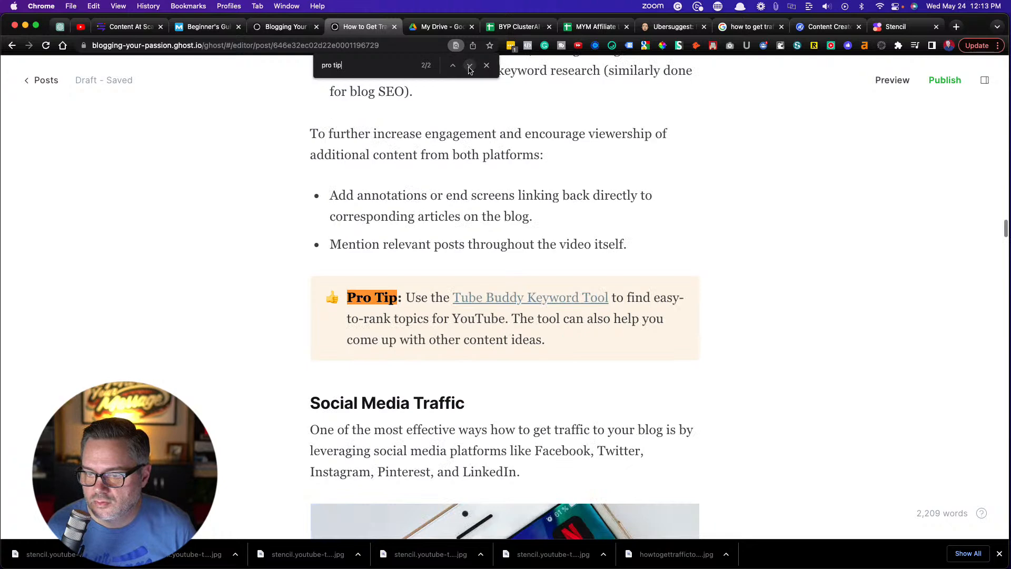
left_click(333, 65)
key("BackSpace")
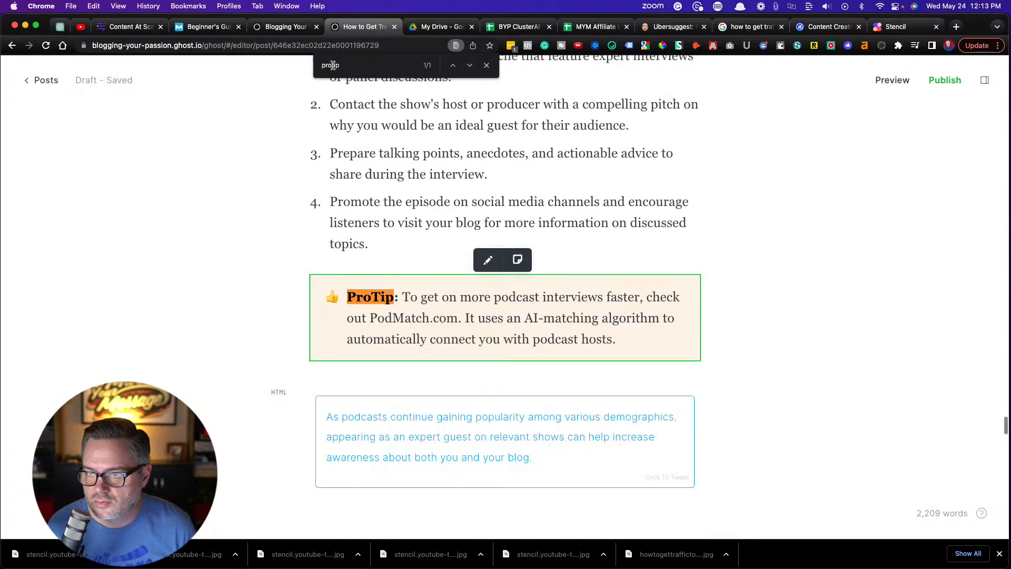
left_click(371, 298)
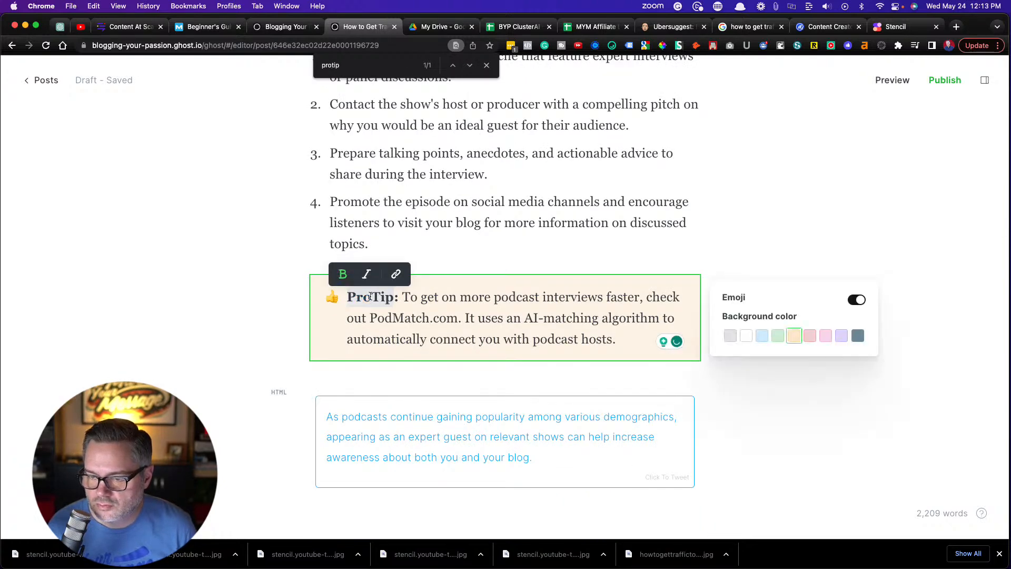
left_click(288, 189)
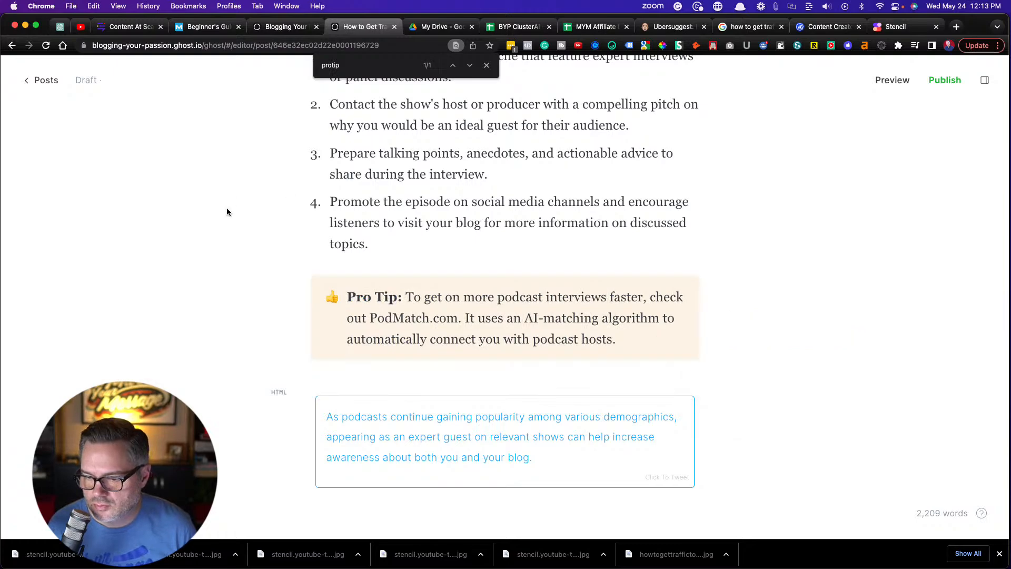
Remove "proven strategies and tips on" from the post's meta description so it starts with "Discover how to get traffic to your blog"
scroll(226, 207, "down", 20)
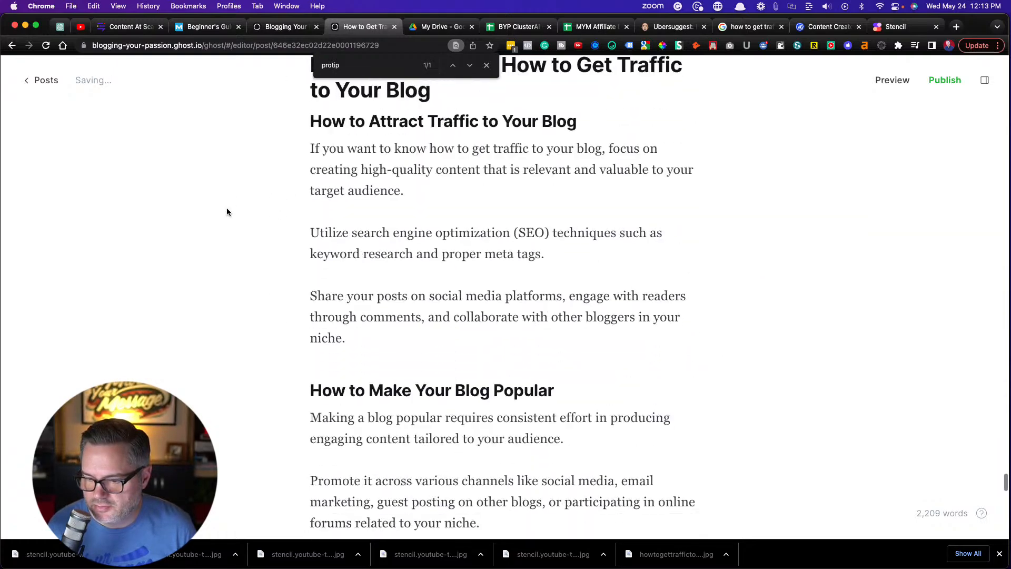
scroll(226, 211, "up", 10)
scroll(228, 212, "up", 20)
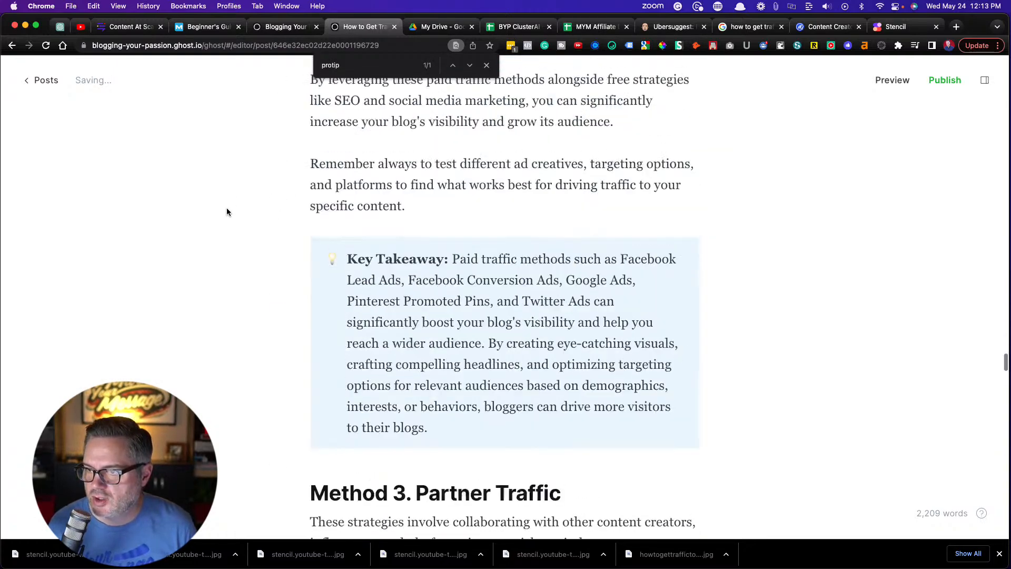
scroll(227, 212, "up", 10)
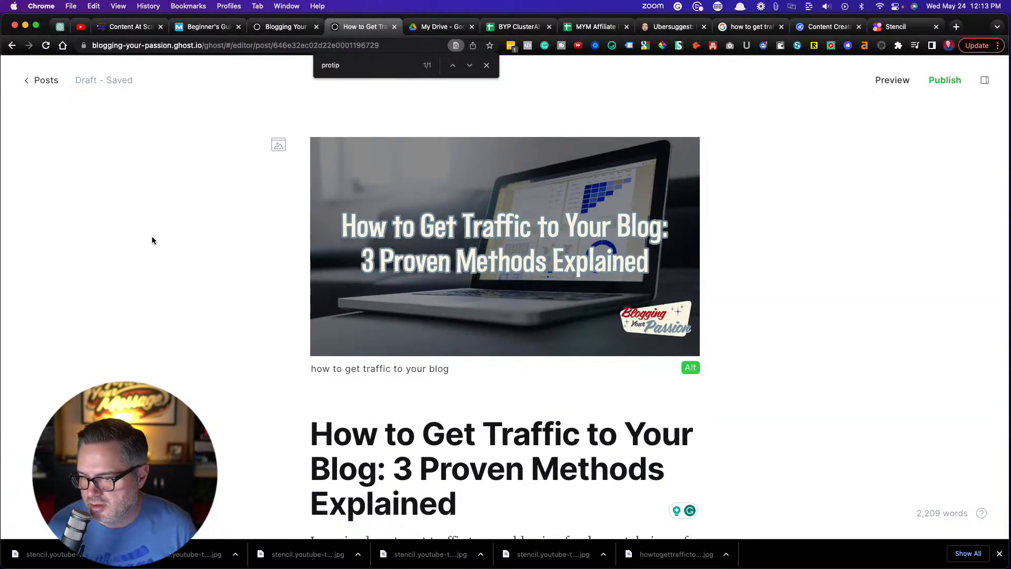
scroll(154, 245, "down", 4)
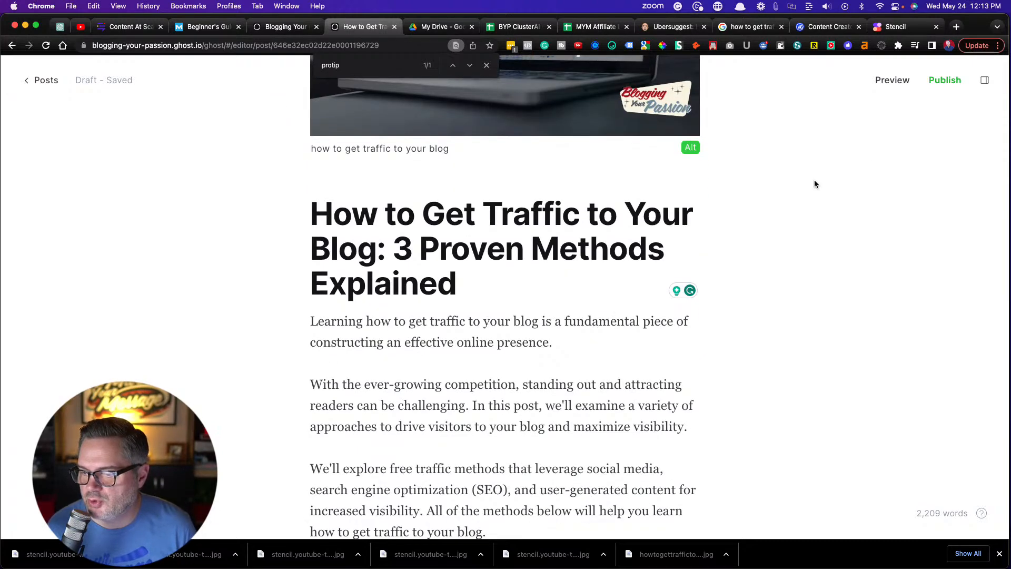
left_click(984, 80)
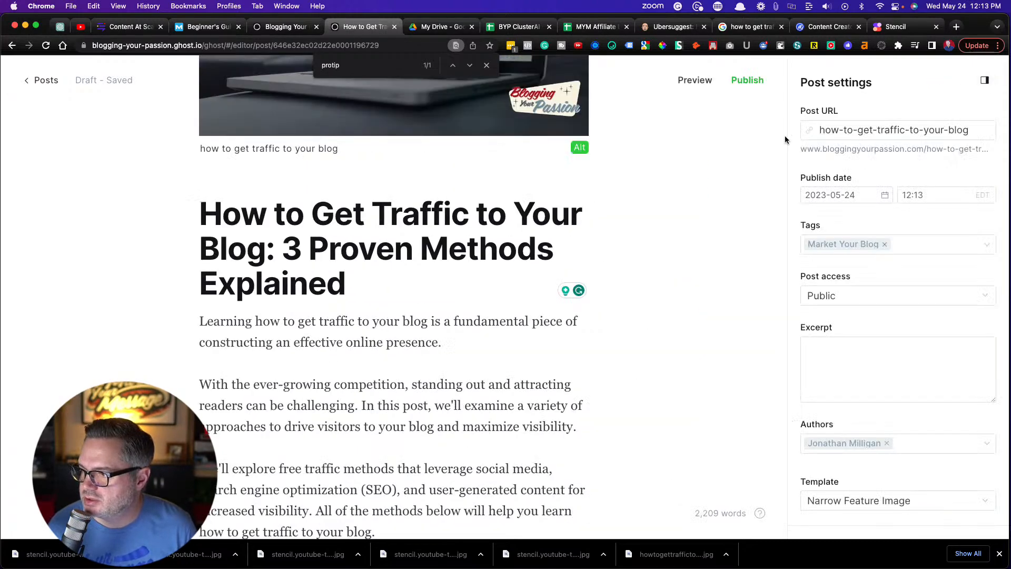
scroll(803, 266, "down", 5)
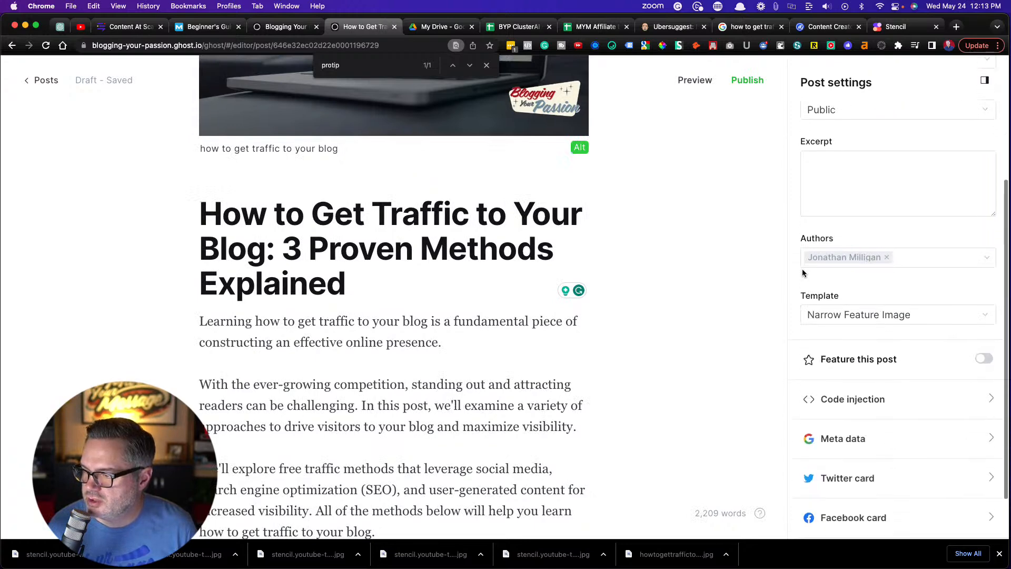
left_click(843, 380)
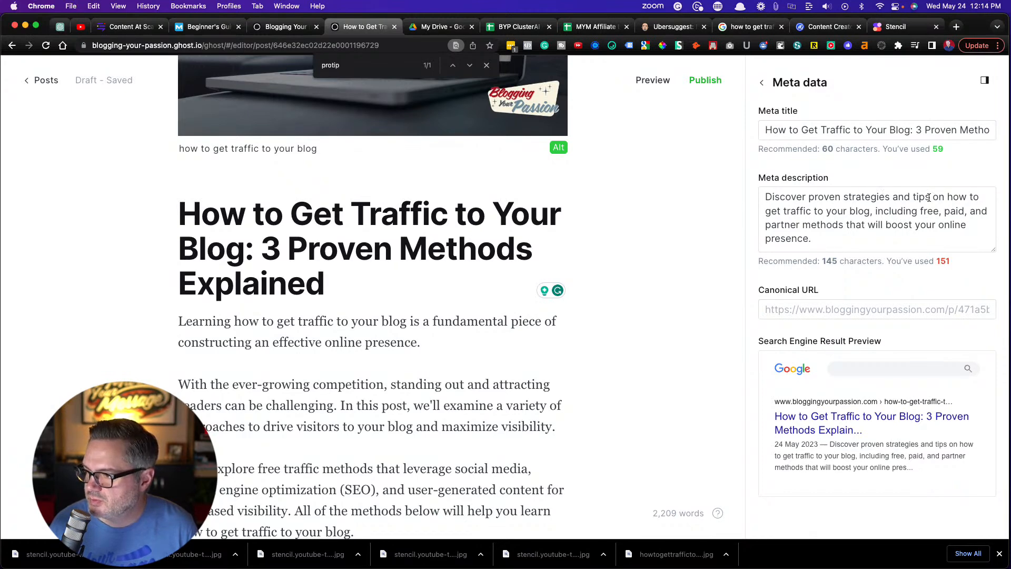
left_click_drag(941, 198, 807, 198)
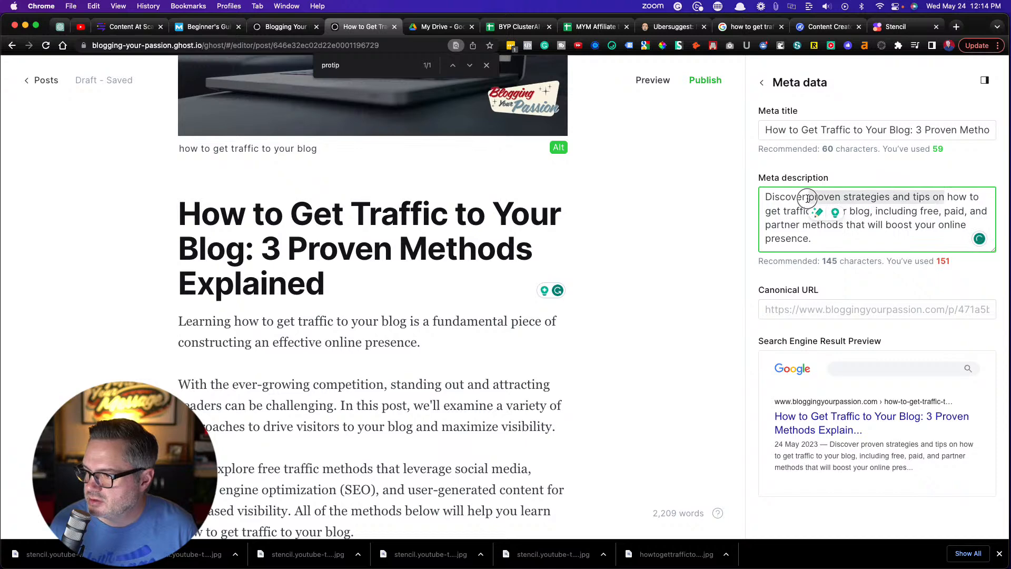
key("BackSpace")
key("BackSpace")
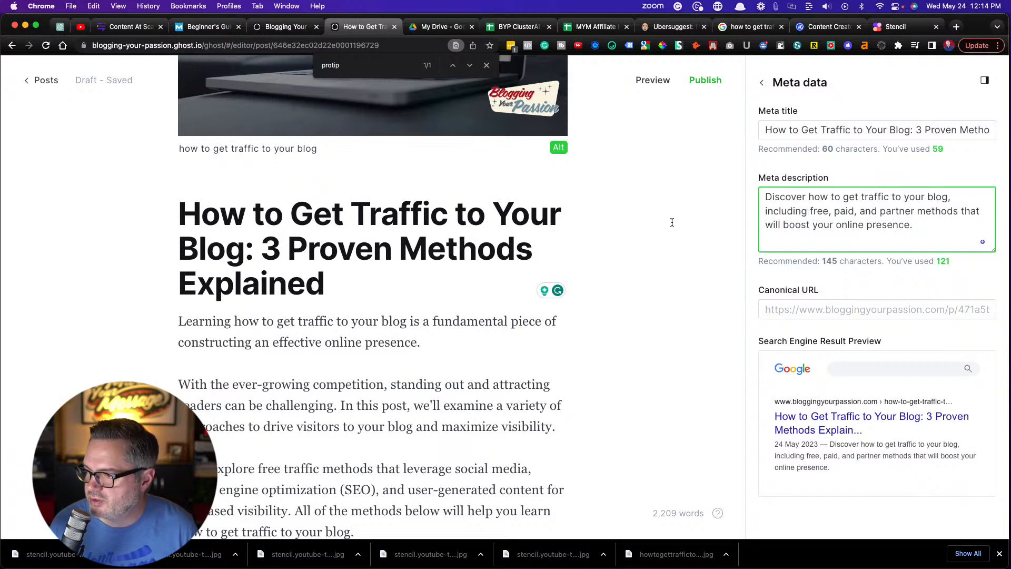
left_click(671, 226)
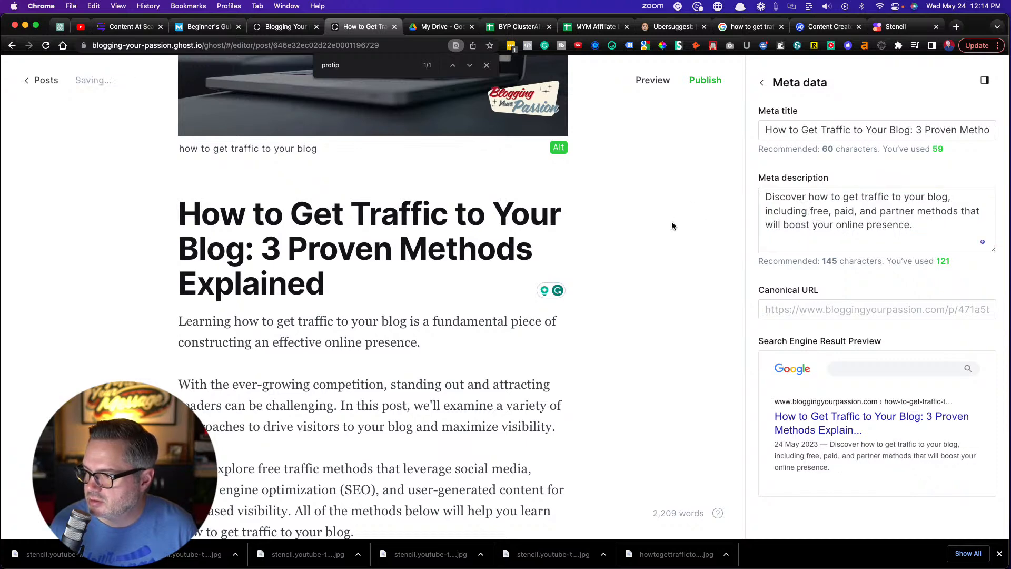
Return from the meta data to the main post settings and close the page search
scroll(697, 252, "down", 3)
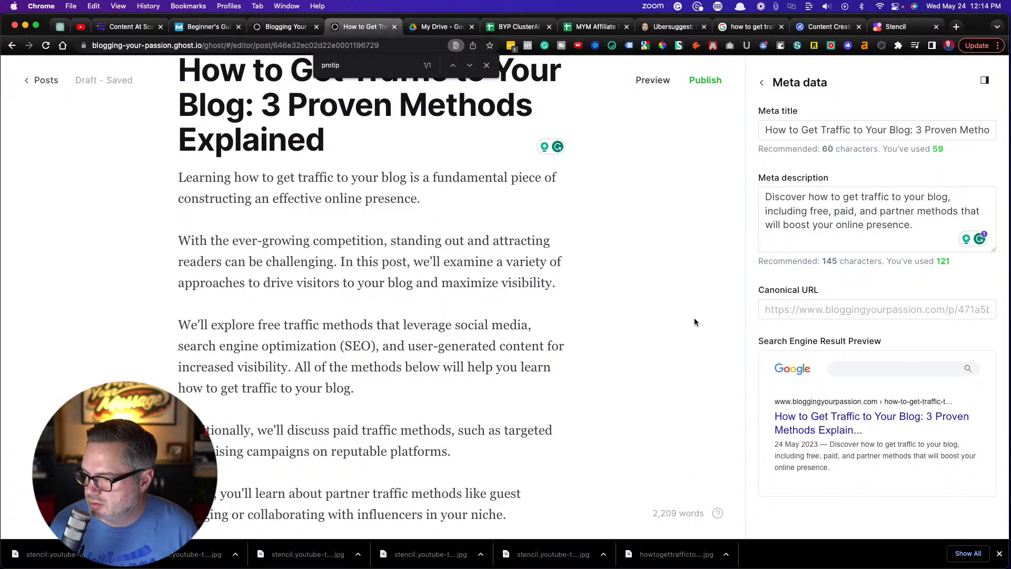
scroll(698, 316, "up", 5)
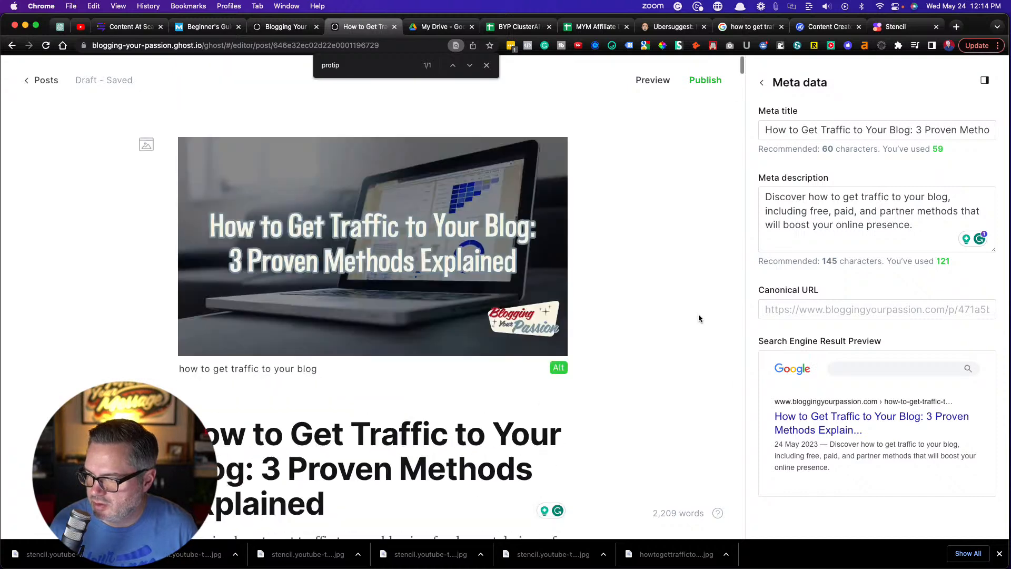
left_click(762, 83)
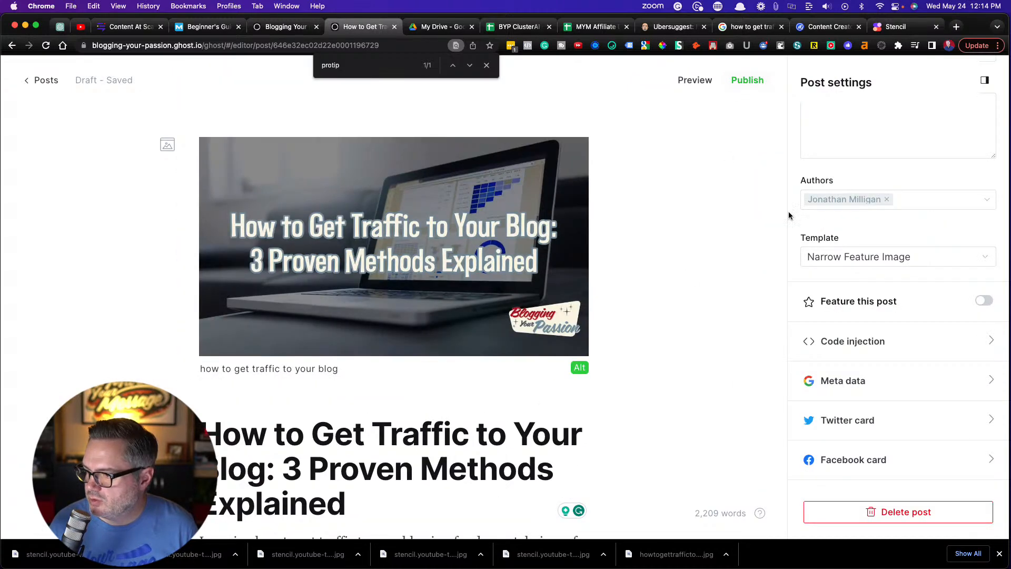
scroll(842, 242, "up", 5)
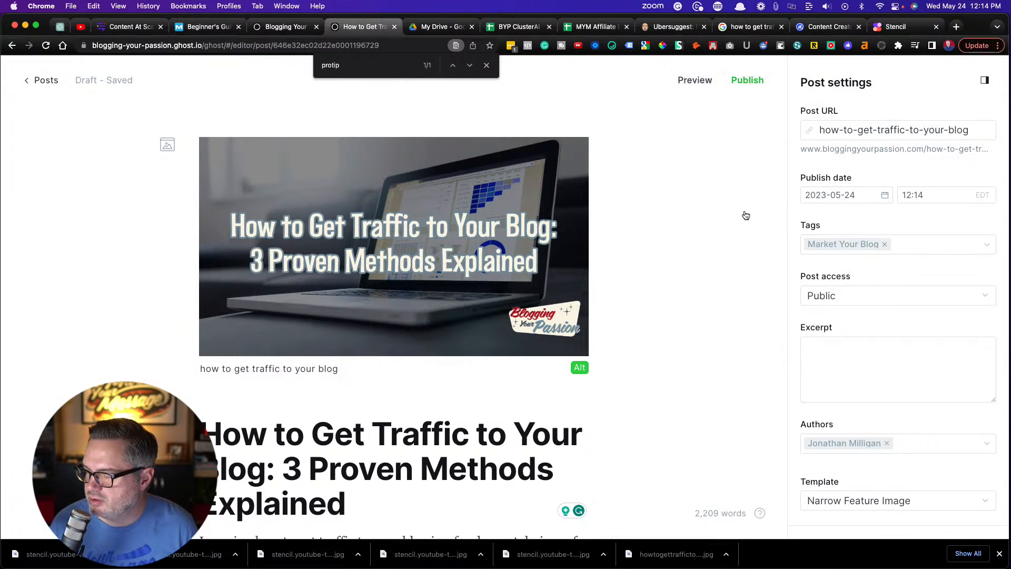
left_click(487, 67)
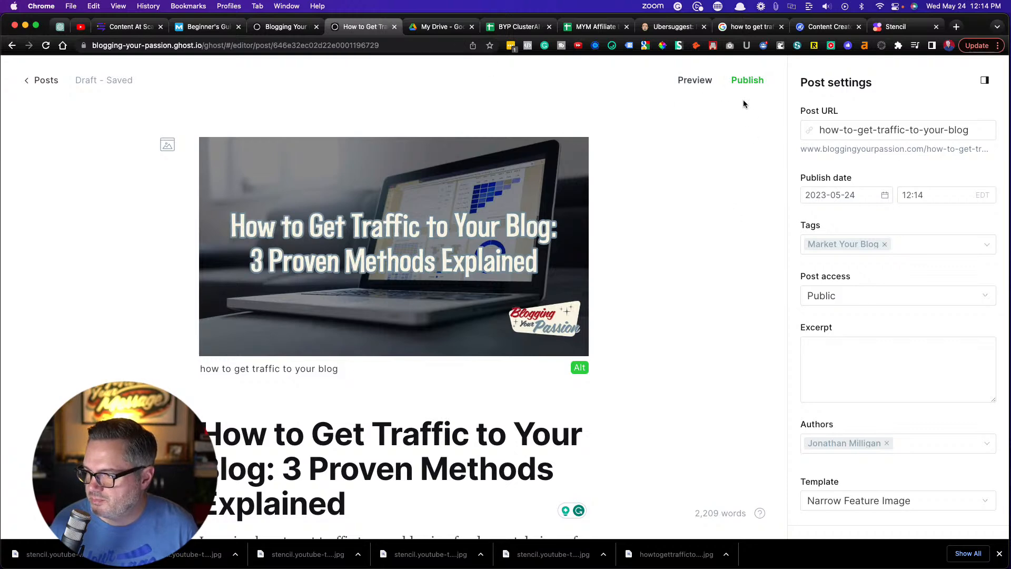
Publish the post right now with the Publish only option, and close the browser's downloads bar
left_click(748, 82)
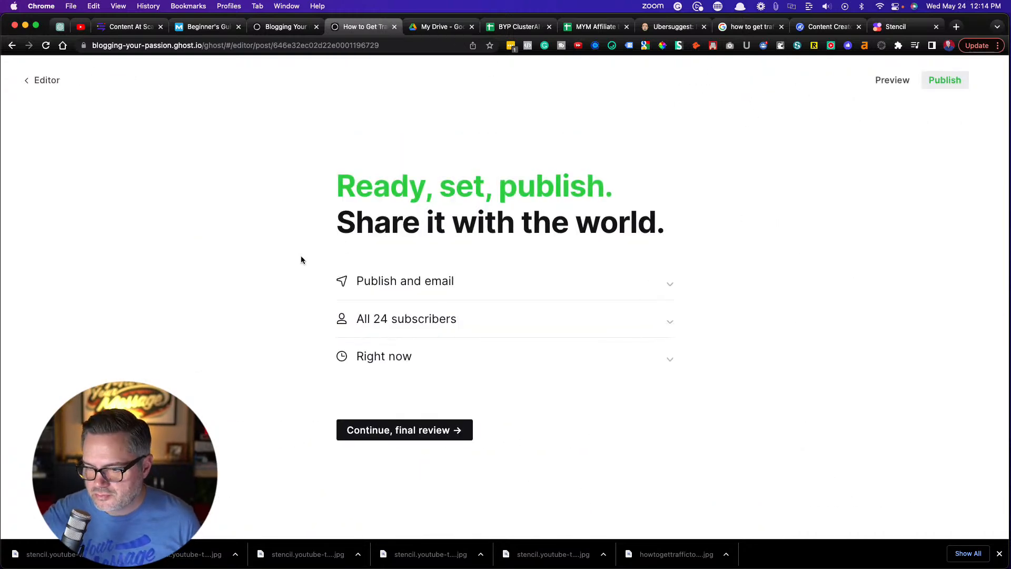
left_click(381, 283)
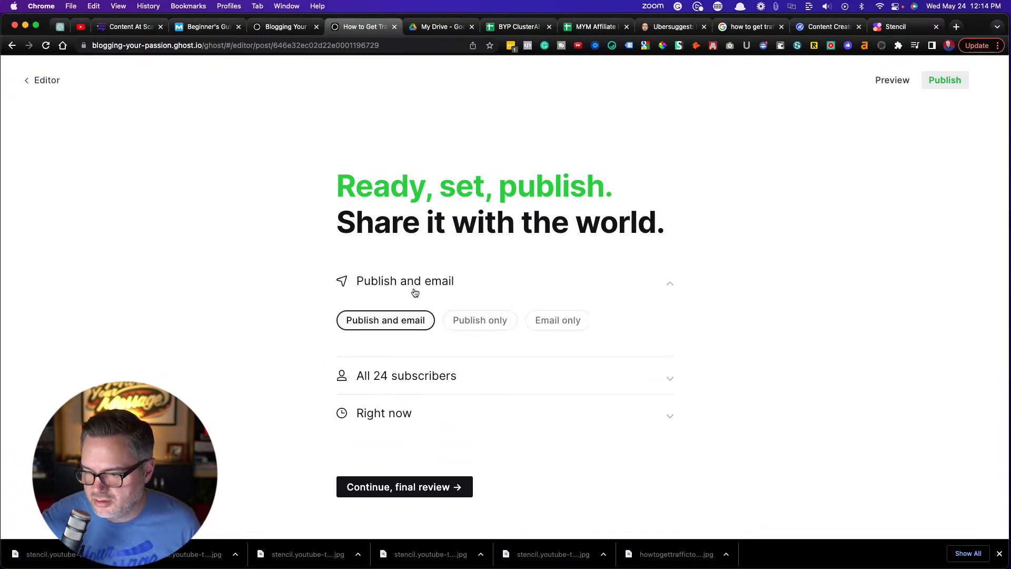
left_click(480, 321)
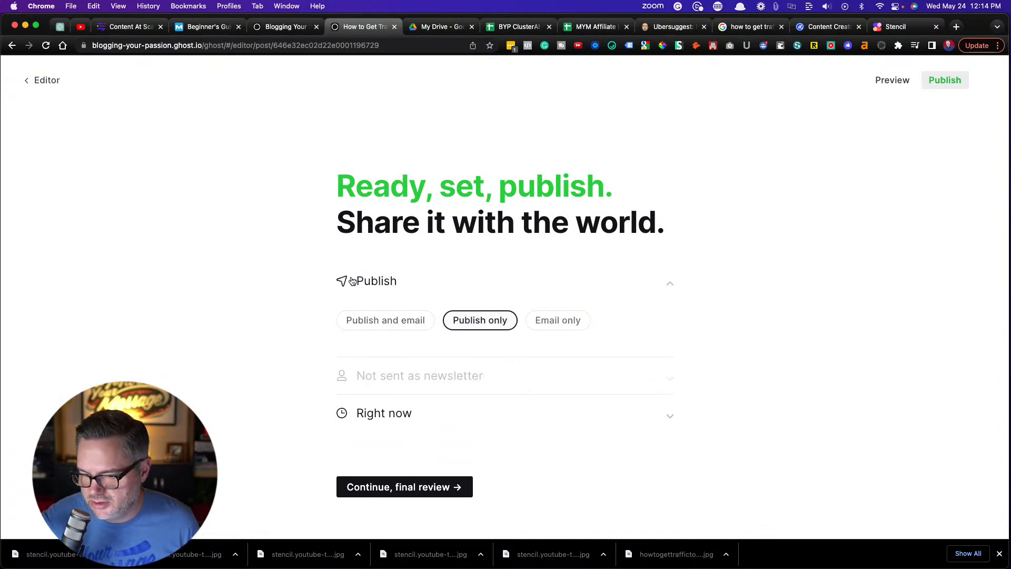
left_click(394, 487)
left_click(375, 330)
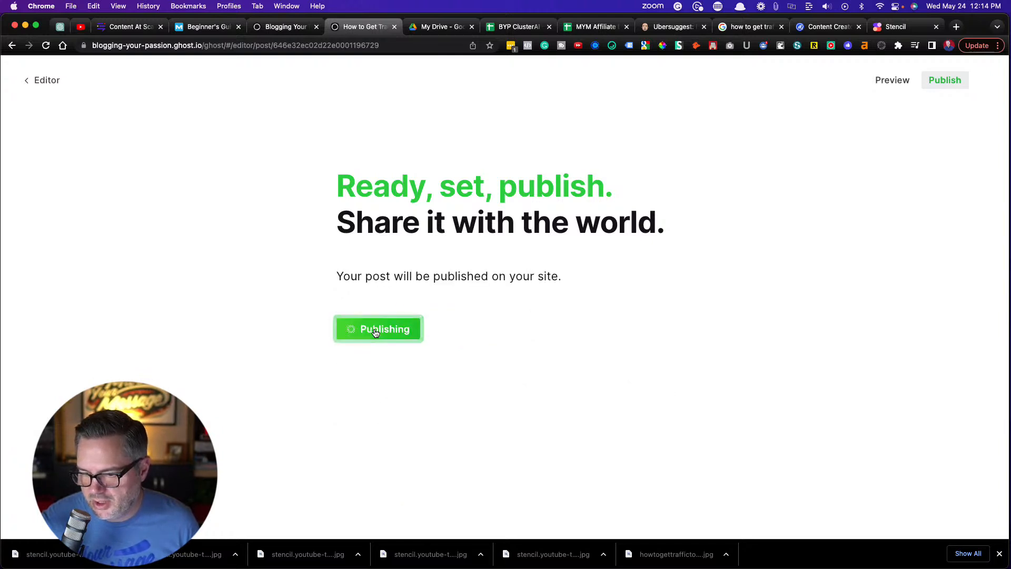
left_click(998, 554)
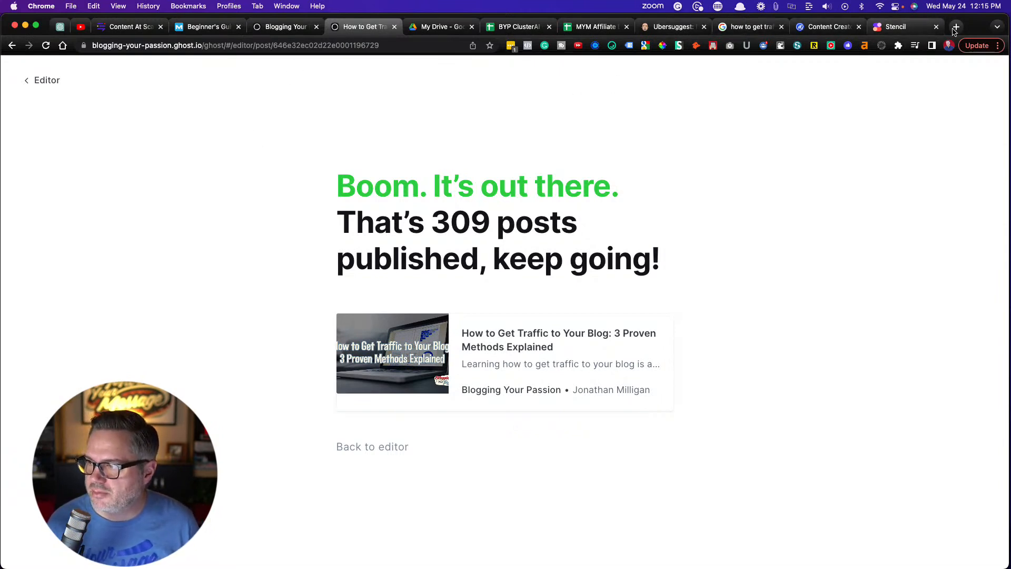
Open bloggingyourpassion.com in a new tab and view the published "How to Get Traffic to Your Blog: 3 Proven Methods Explained" article
left_click(956, 27)
type("bloggingyourpassion.com")
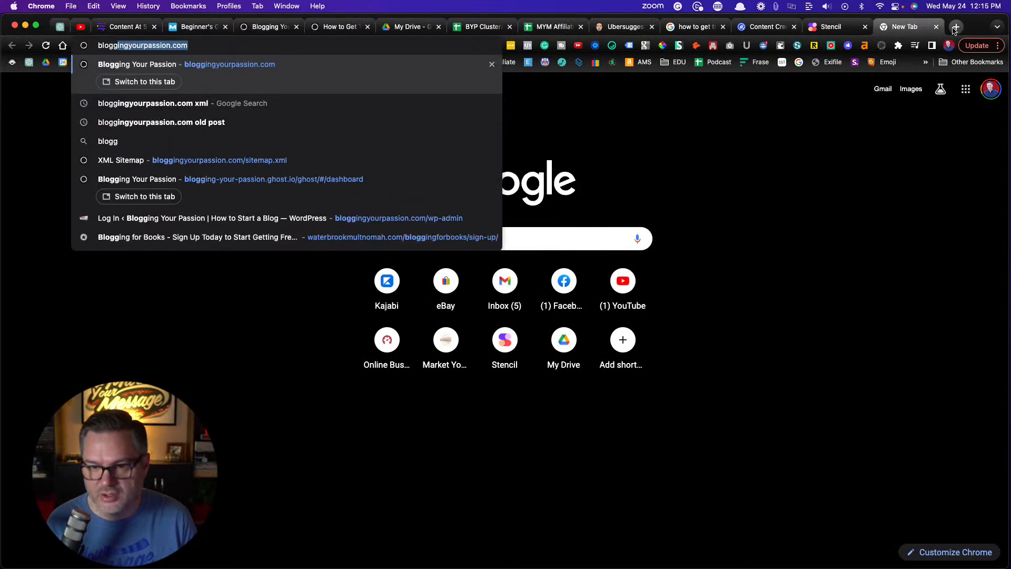
key("Return")
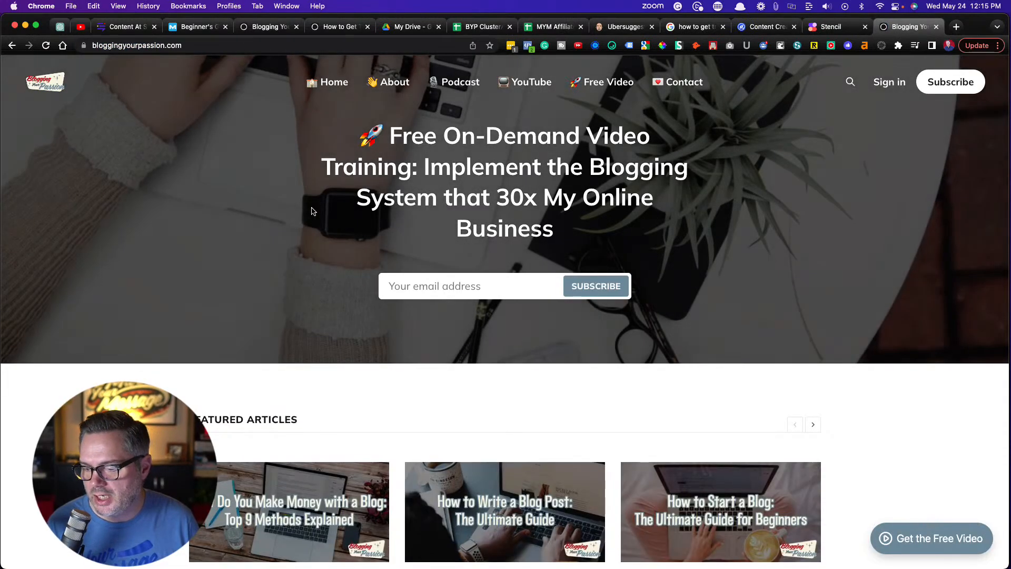
scroll(242, 254, "down", 7)
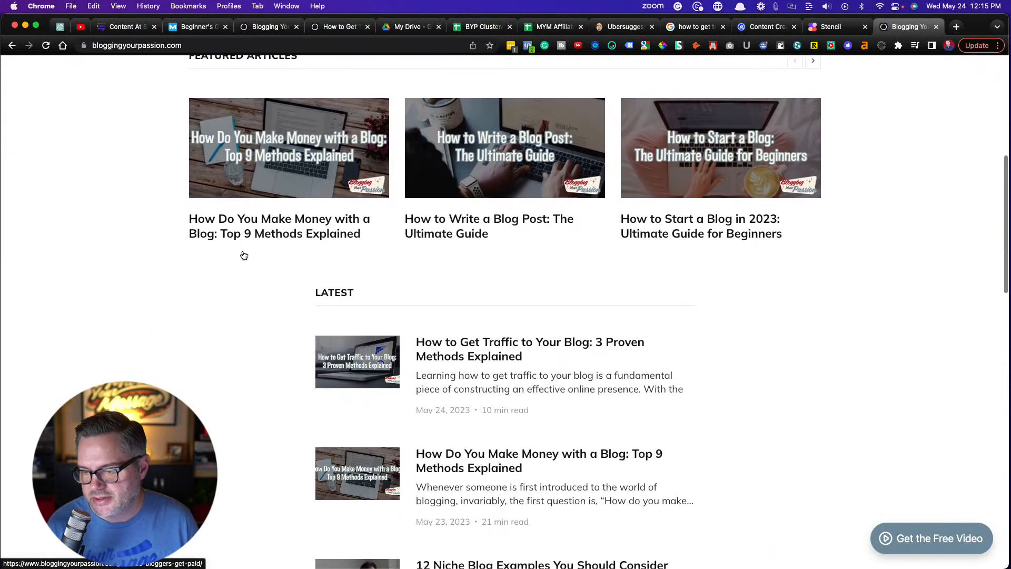
left_click(482, 344)
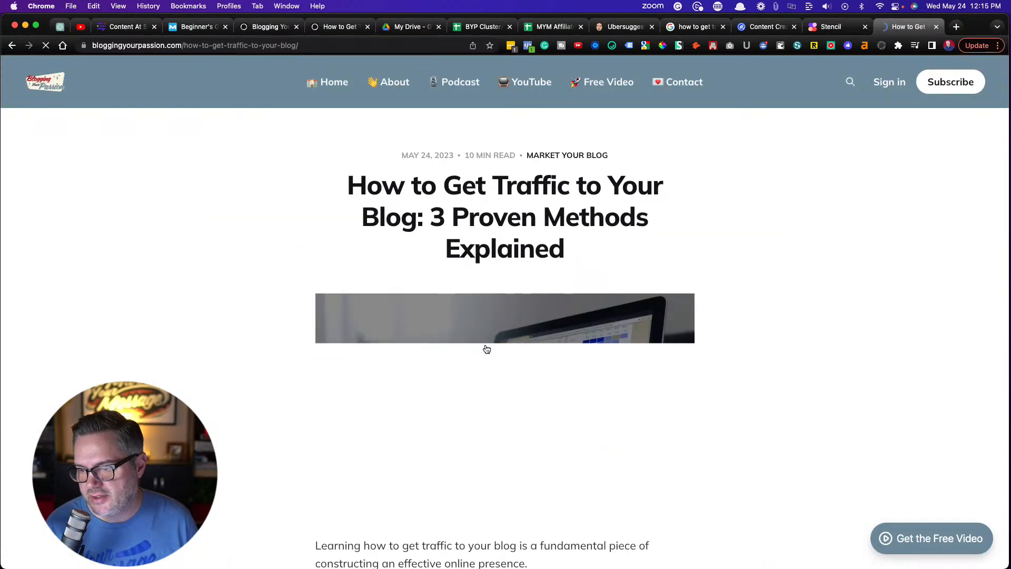
scroll(176, 353, "down", 2)
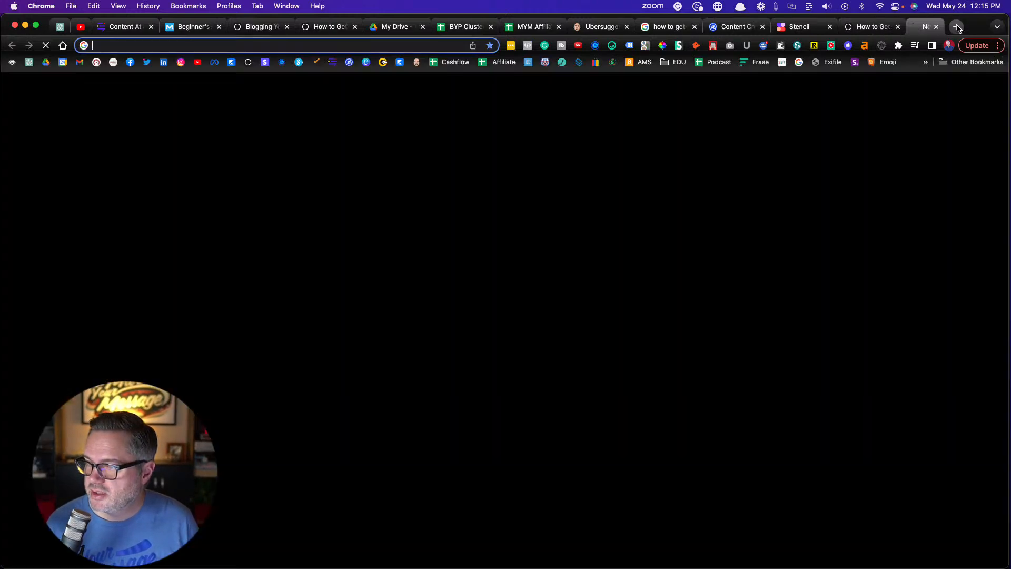
In a new tab, search Google for site:bloggingyourpassion.com "how to get traffic to your blog"
left_click(956, 27)
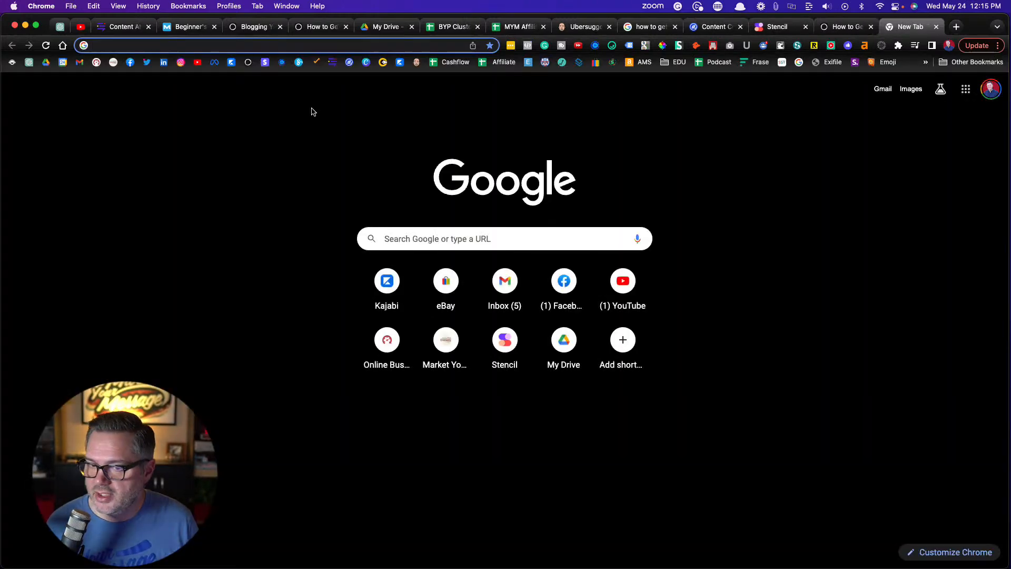
left_click(399, 236)
type("site")
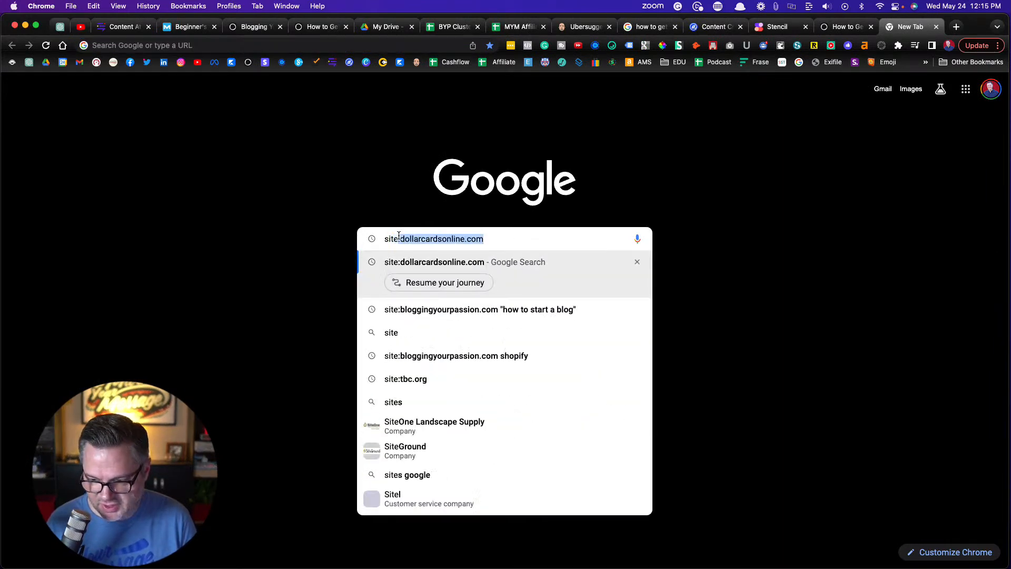
type(":blog")
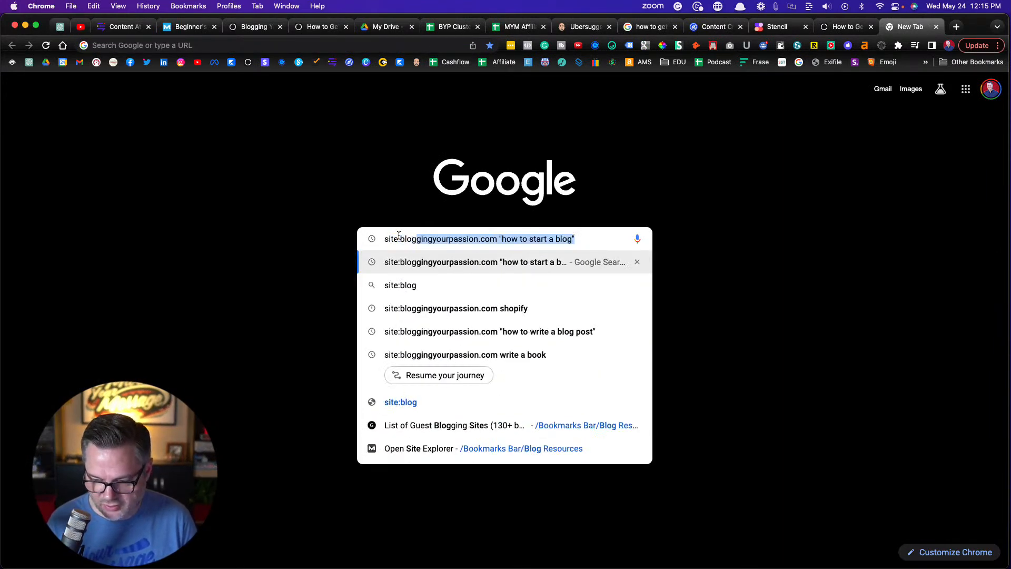
type("ging")
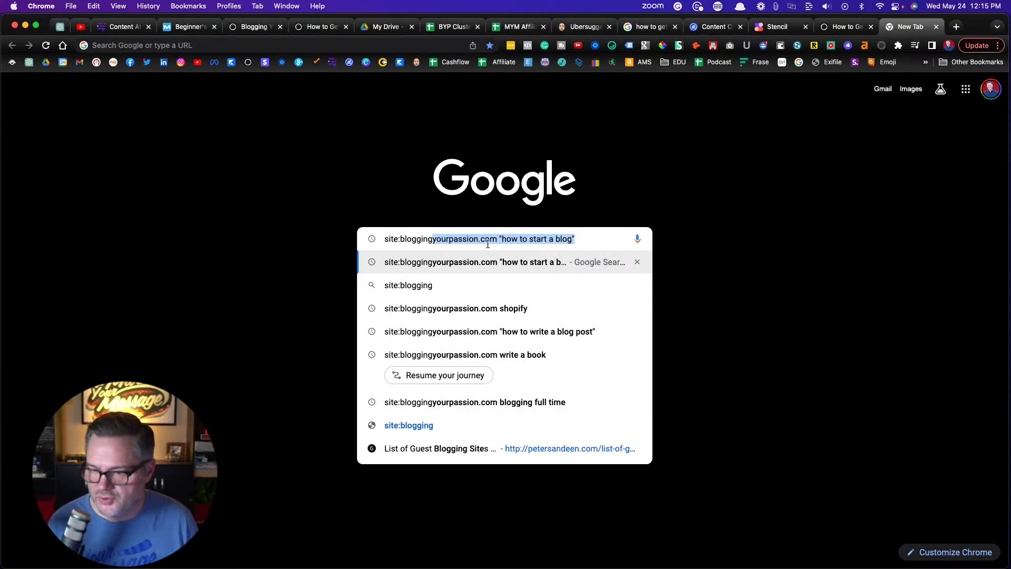
key("Right")
left_click_drag(529, 240, 572, 241)
key("BackSpace")
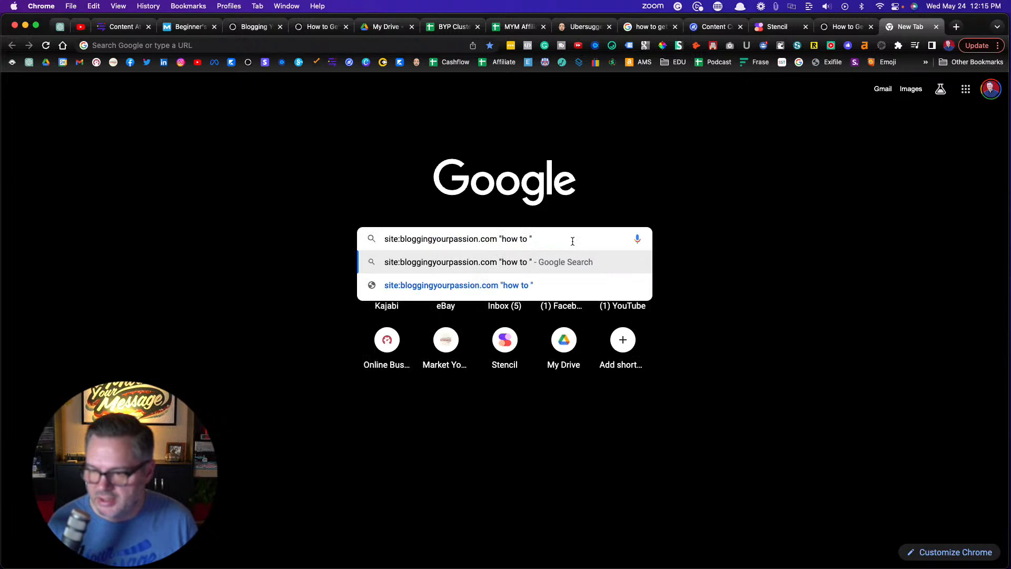
key("BackSpace")
type("g")
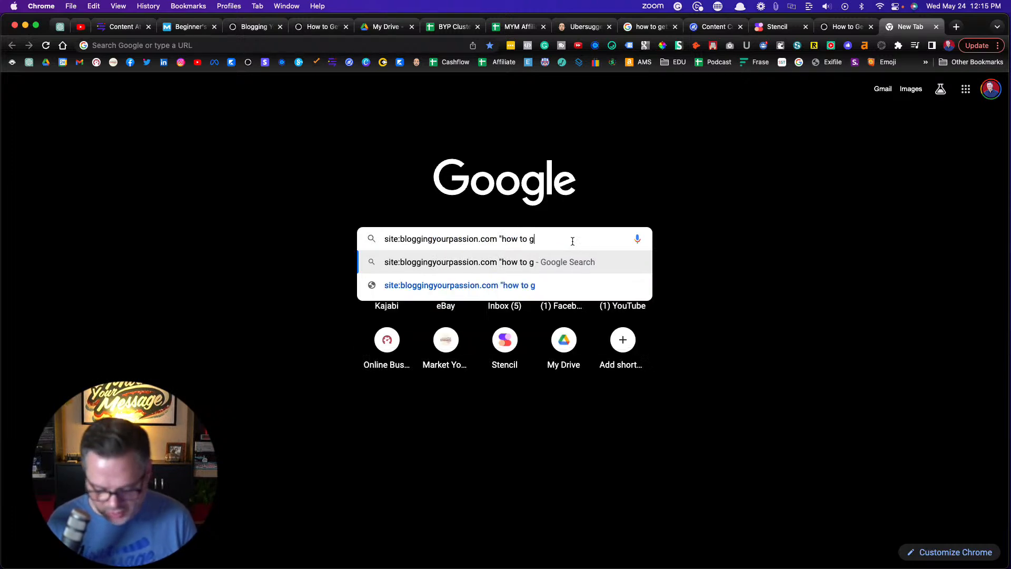
type("et tra")
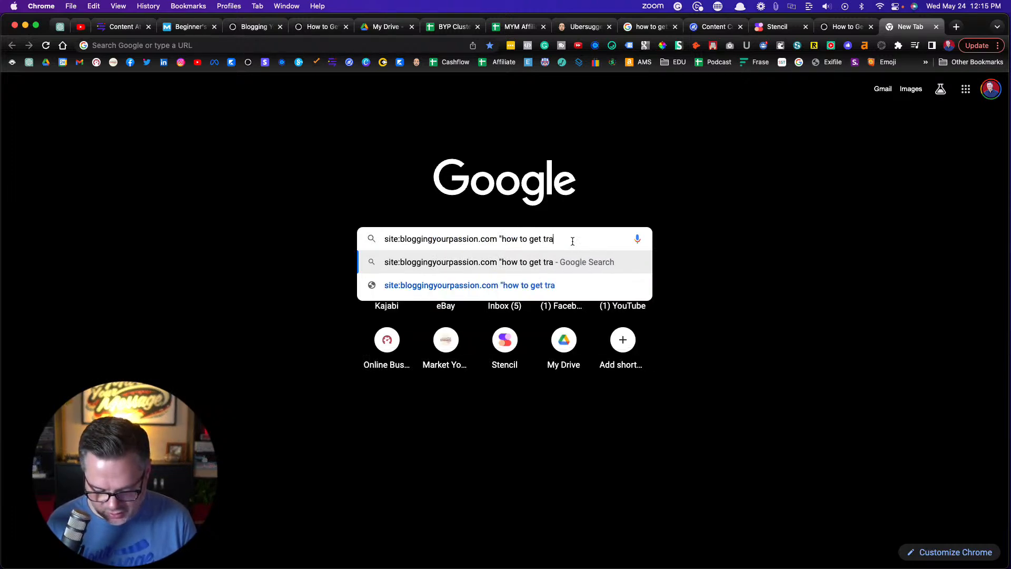
type("ffic to your blog")
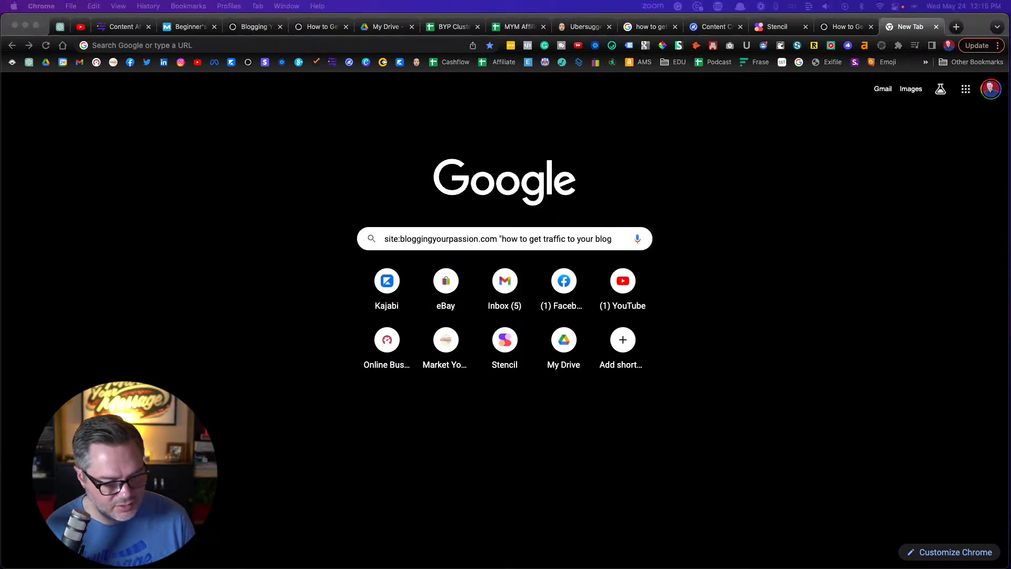
left_click(617, 237)
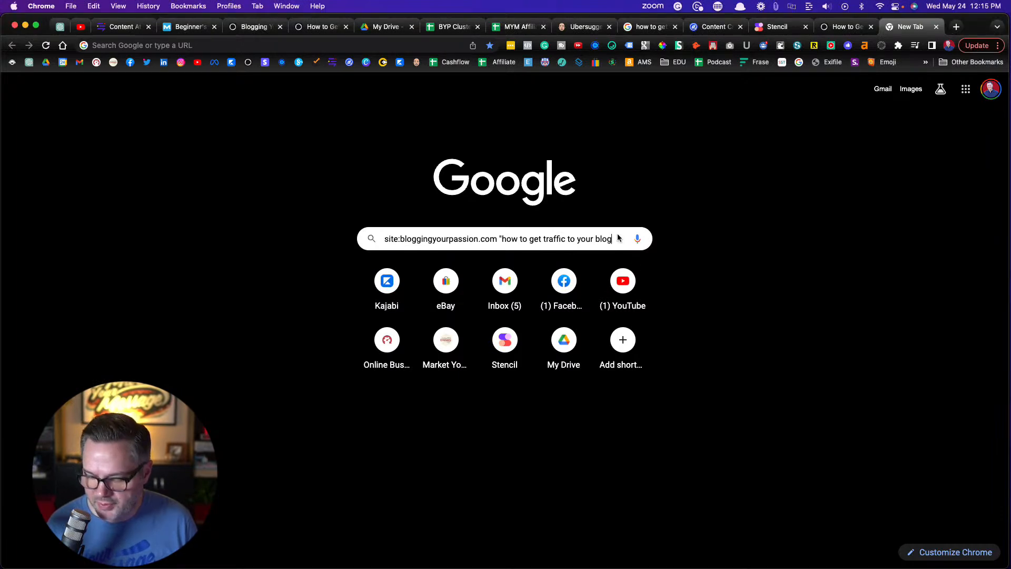
type("\"")
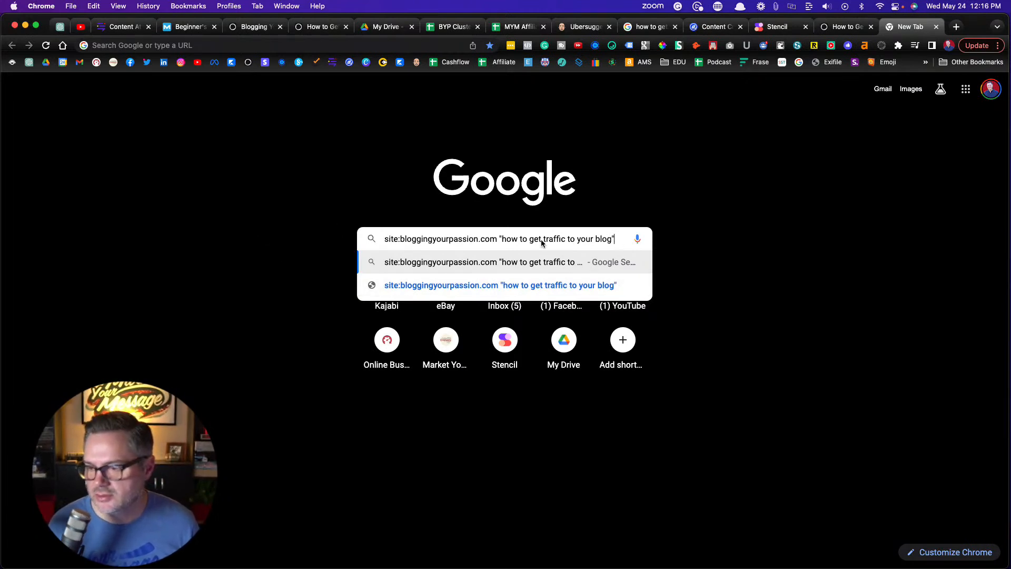
key("Return")
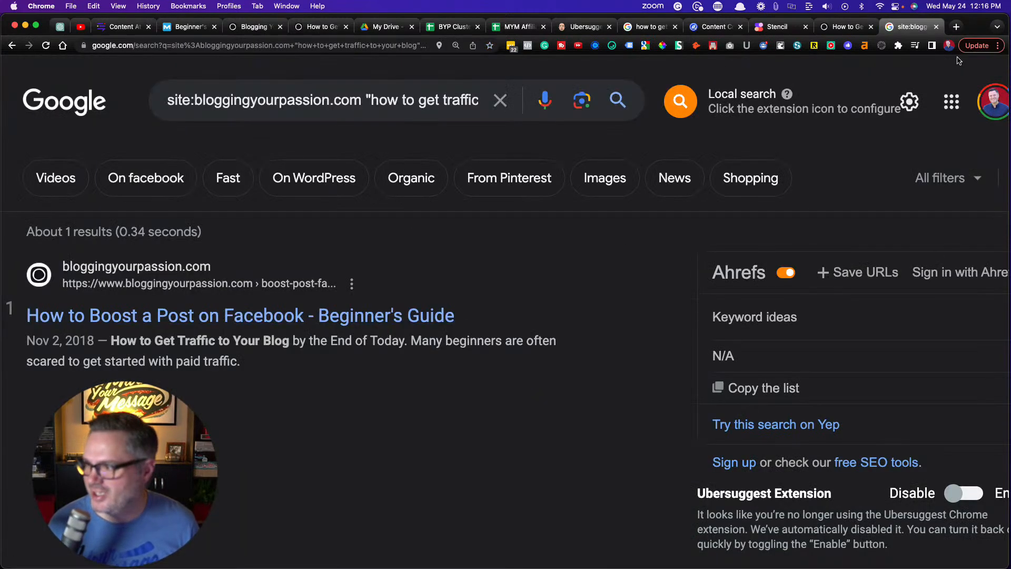
Reduce the browser zoom of the search results page to 125%
left_click(997, 45)
left_click(923, 180)
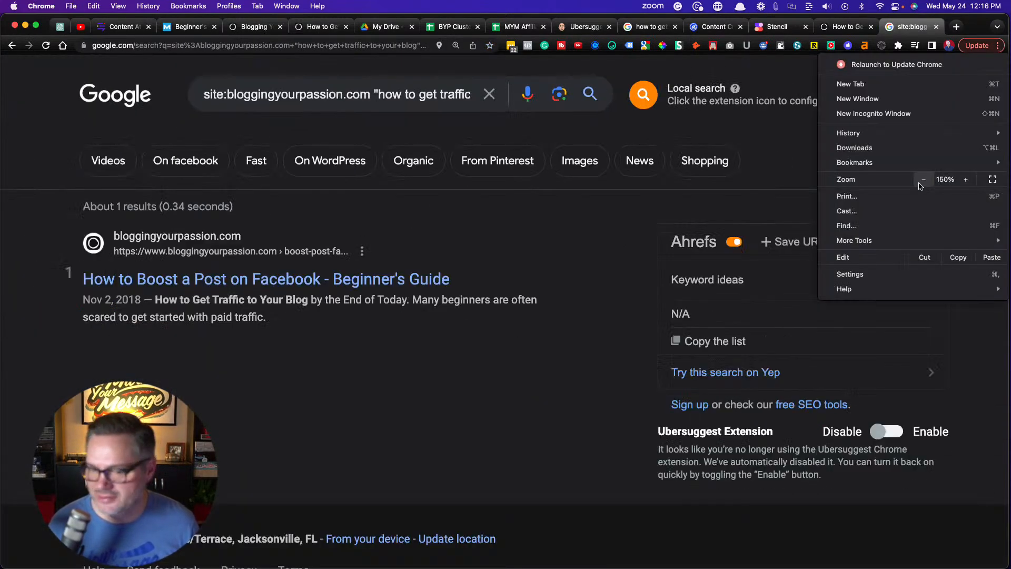
left_click(923, 179)
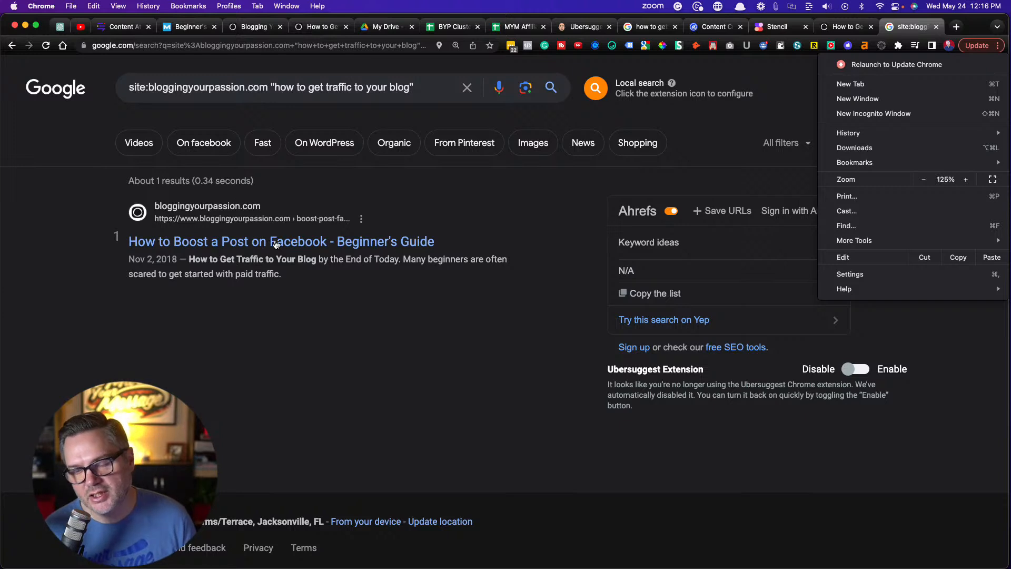
Return to the live article and review its introduction, table of contents and the start of Method 1. Free Traffic
left_click(311, 30)
left_click(311, 30)
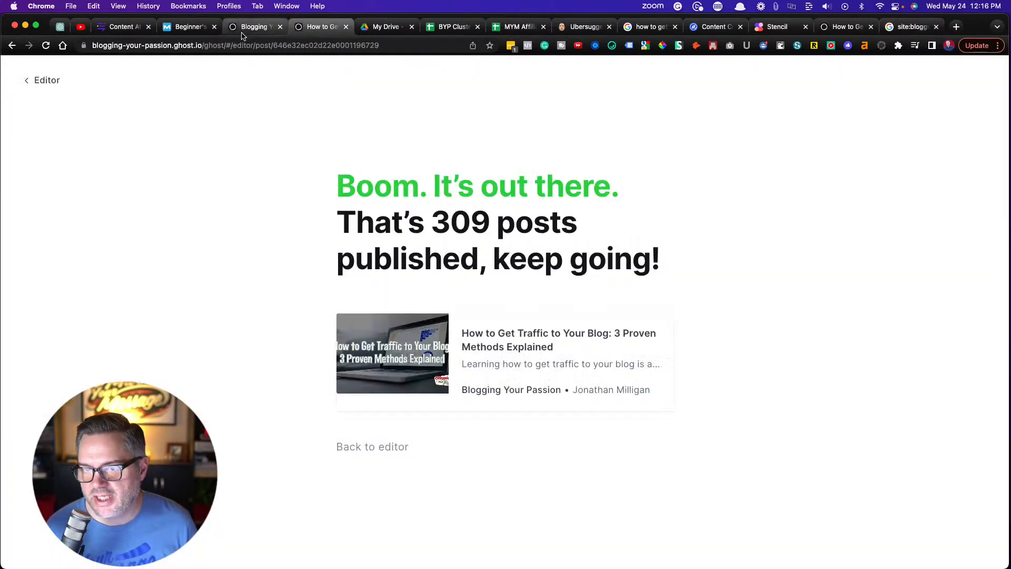
left_click(844, 27)
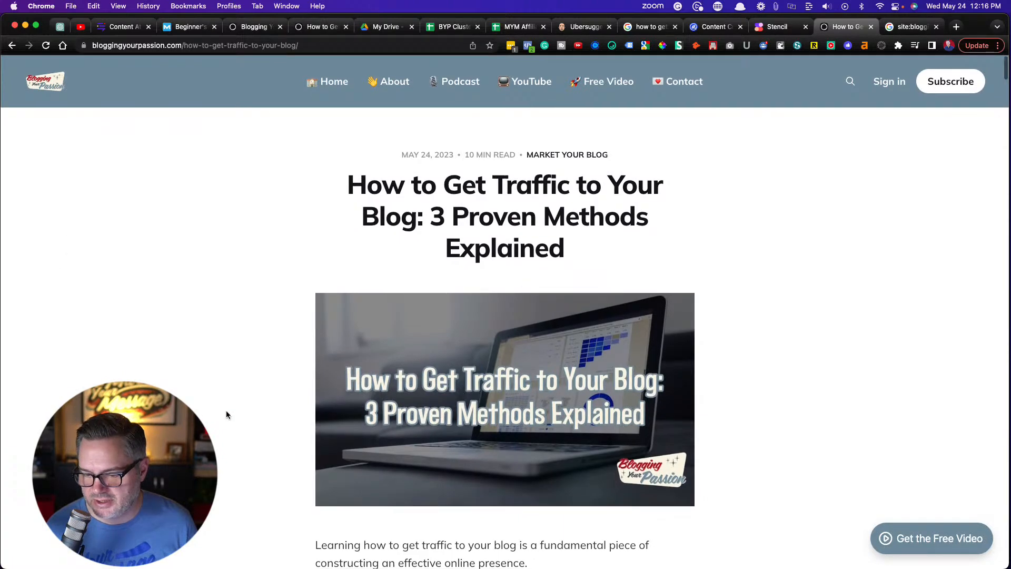
scroll(225, 415, "down", 5)
scroll(226, 415, "down", 10)
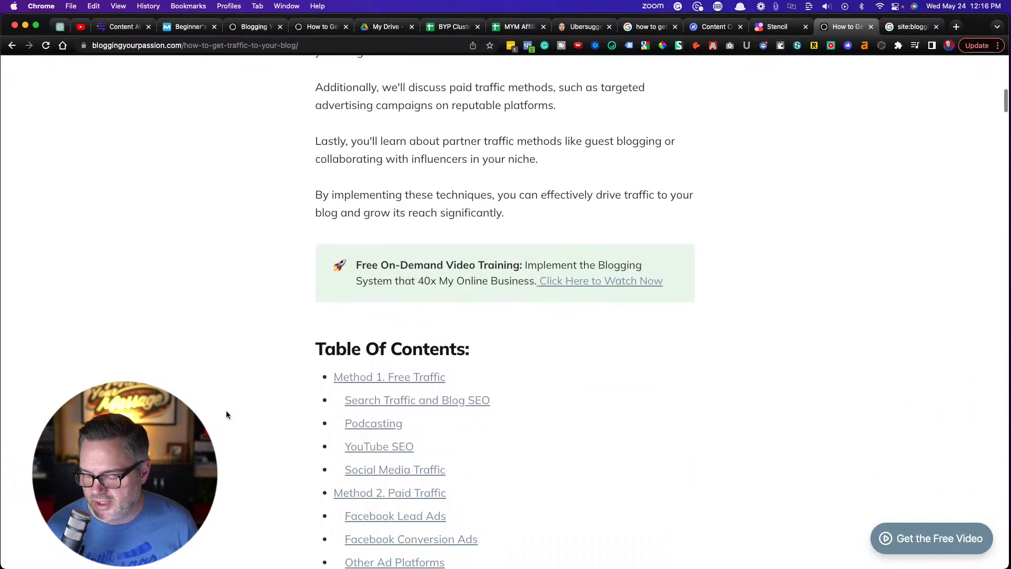
scroll(226, 415, "down", 12)
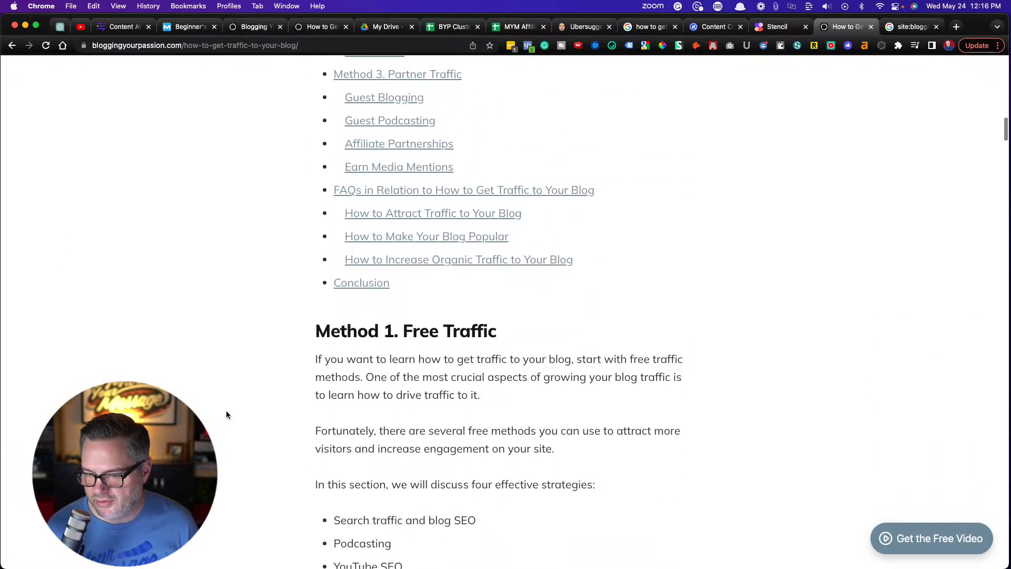
scroll(226, 415, "down", 5)
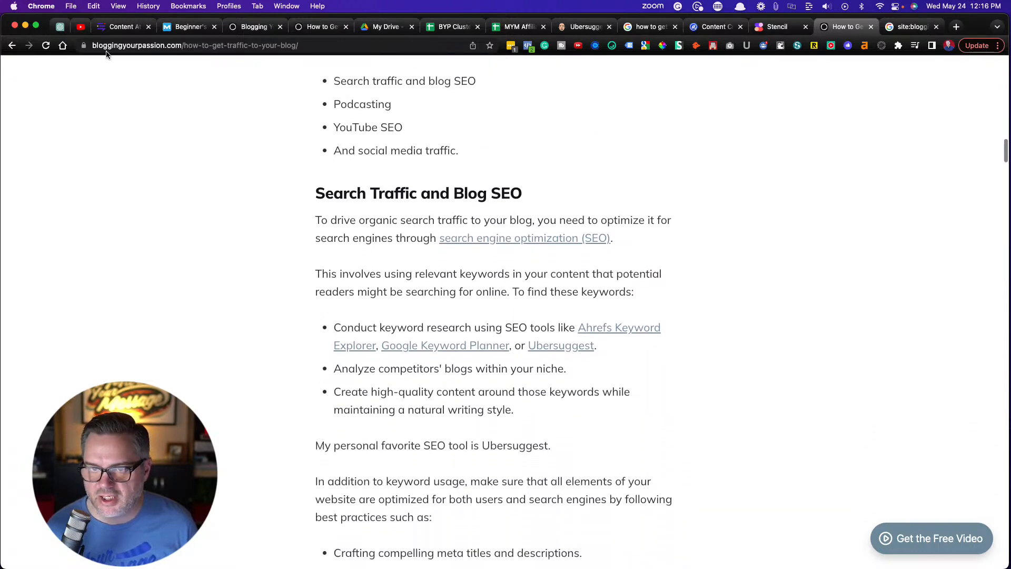
Glance at the Content at Scale draft, then review the rest of the live article through the related posts at its end
left_click(111, 31)
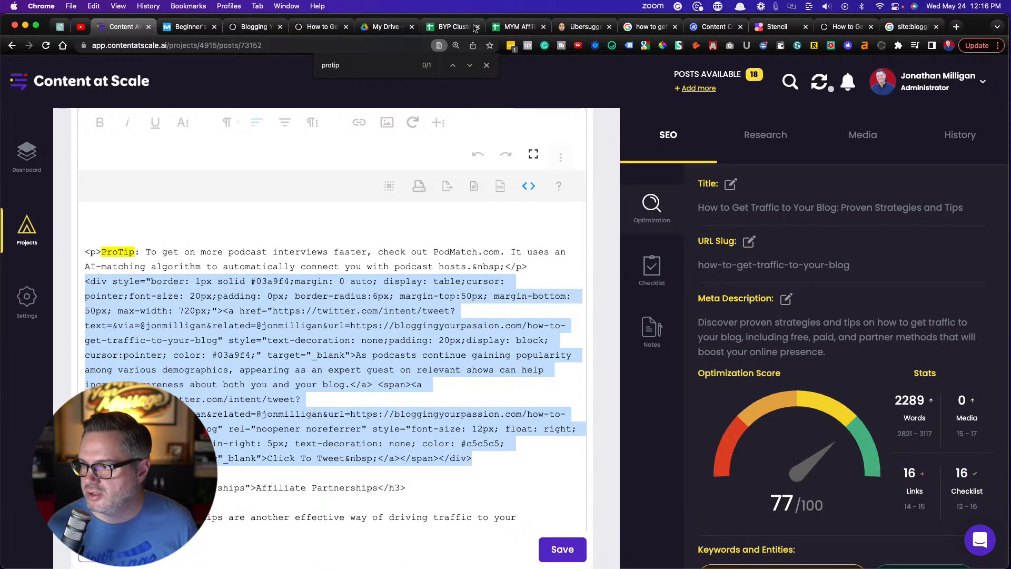
left_click(837, 28)
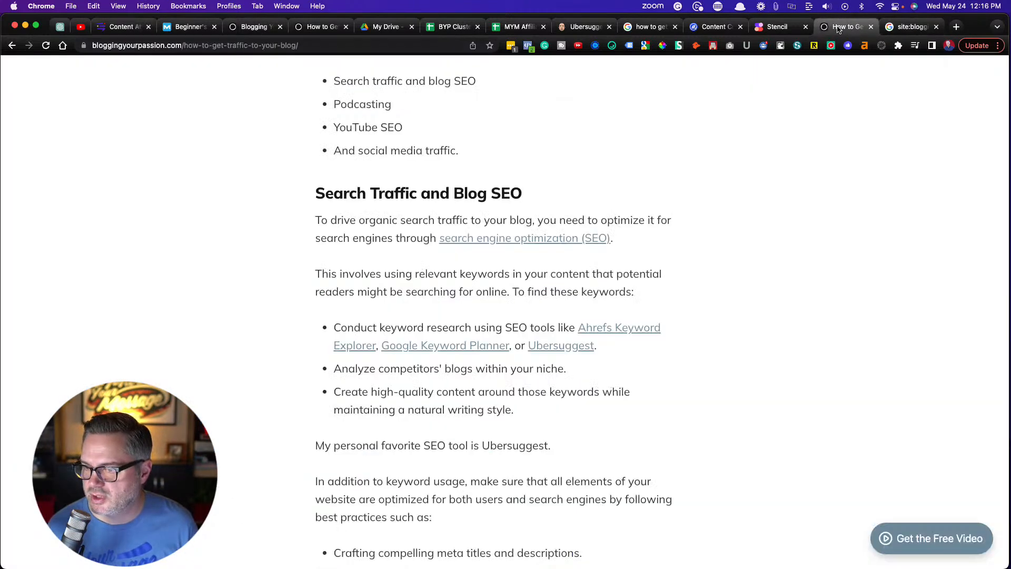
scroll(237, 353, "down", 10)
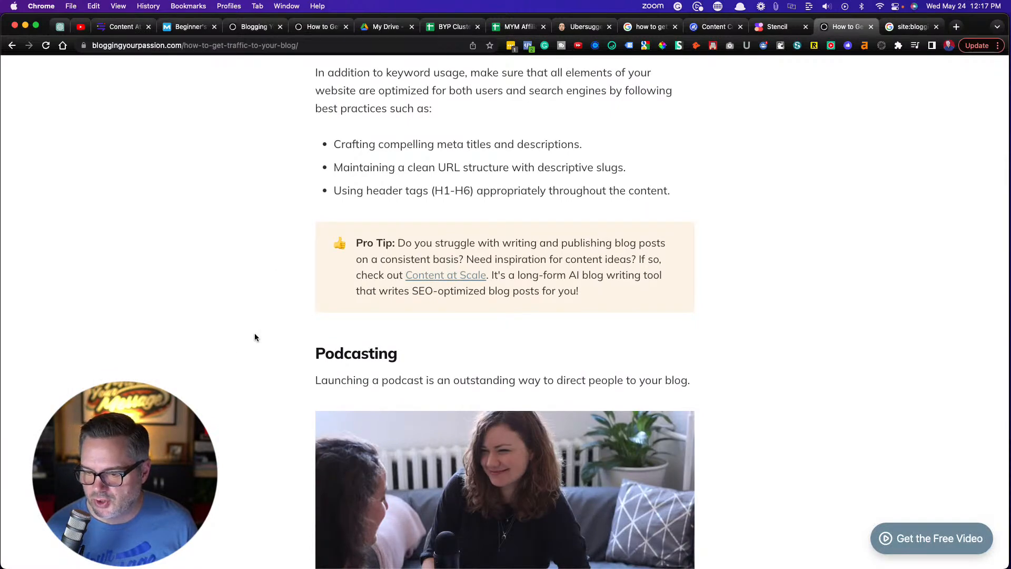
scroll(254, 337, "down", 18)
scroll(249, 332, "down", 20)
scroll(249, 332, "down", 15)
scroll(249, 331, "down", 20)
scroll(250, 331, "down", 20)
scroll(250, 332, "down", 20)
scroll(249, 332, "down", 19)
scroll(250, 331, "down", 14)
scroll(249, 332, "down", 20)
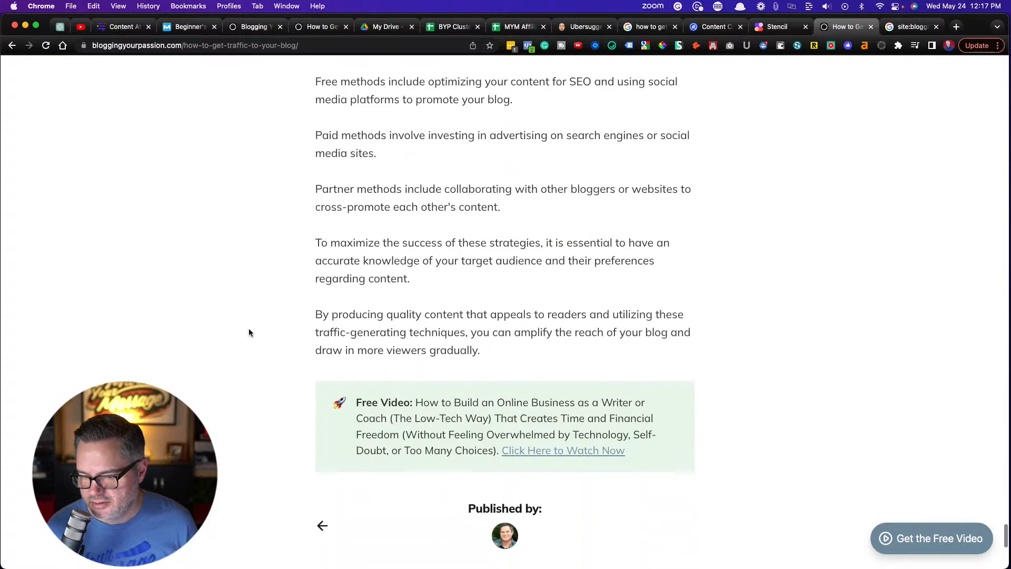
scroll(250, 331, "down", 4)
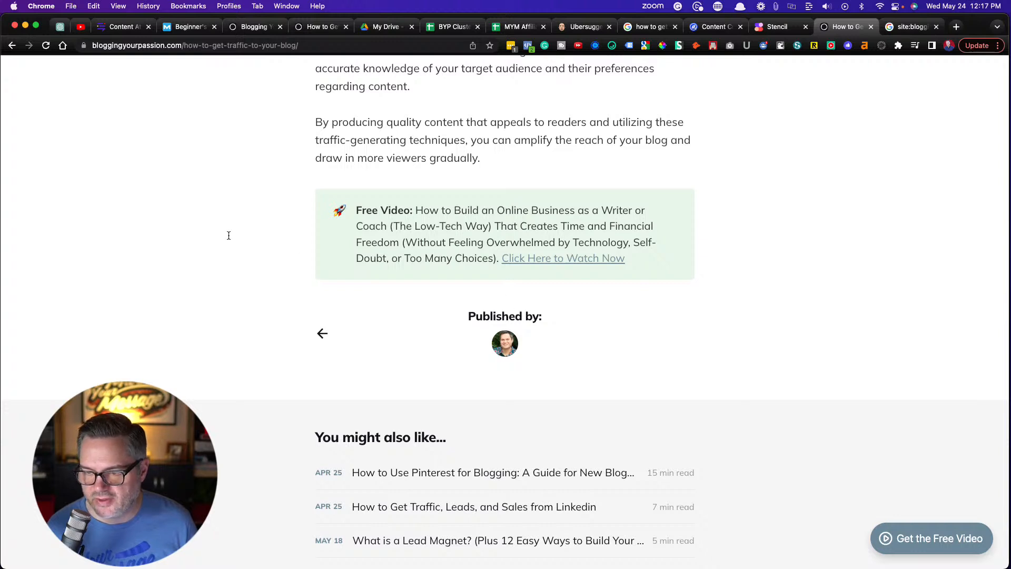